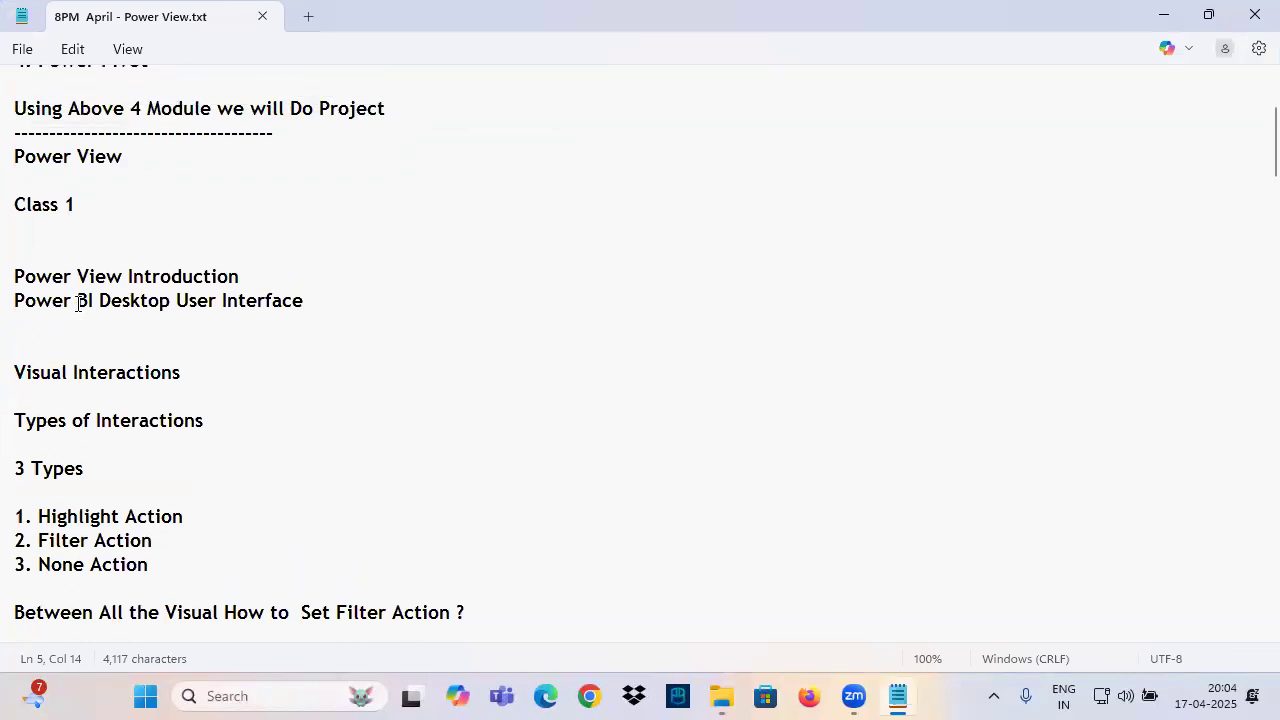
Review the earlier class notes, from the Power View introduction through Visual Interactions to the four types of filters in Power View.
left_click_drag(16, 214, 118, 215)
scroll(192, 255, "down", 4)
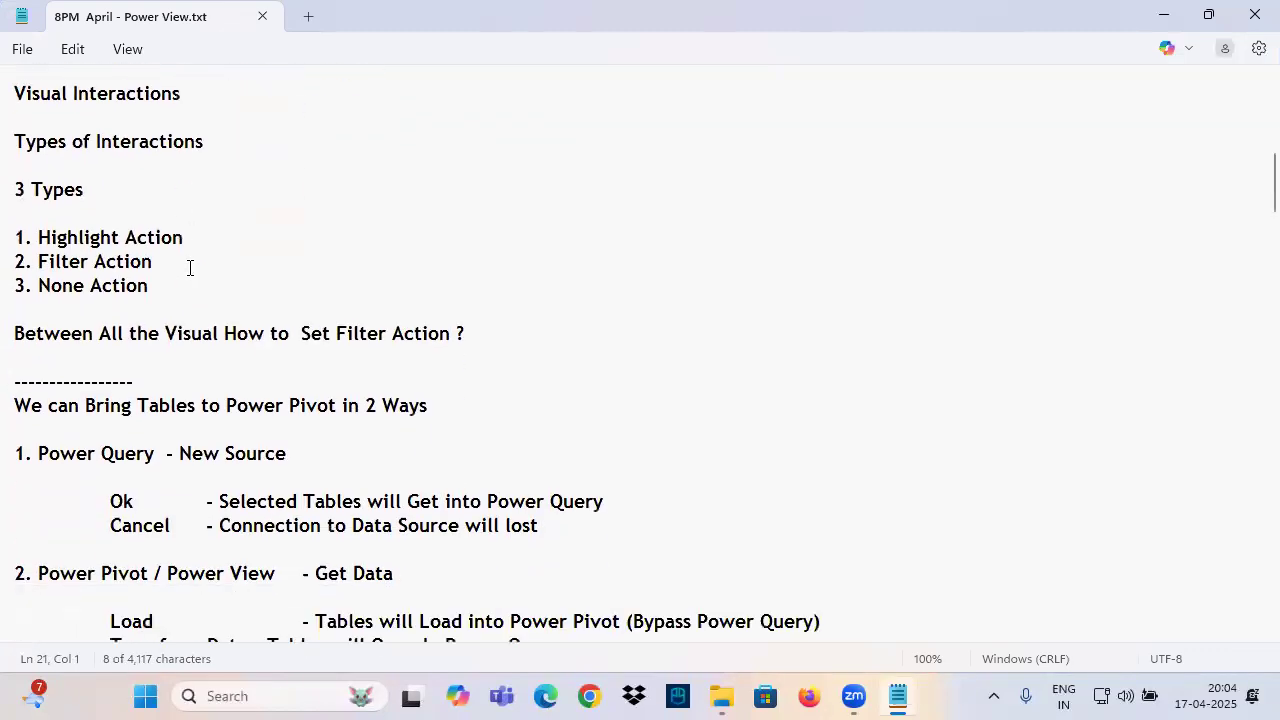
scroll(187, 266, "down", 6)
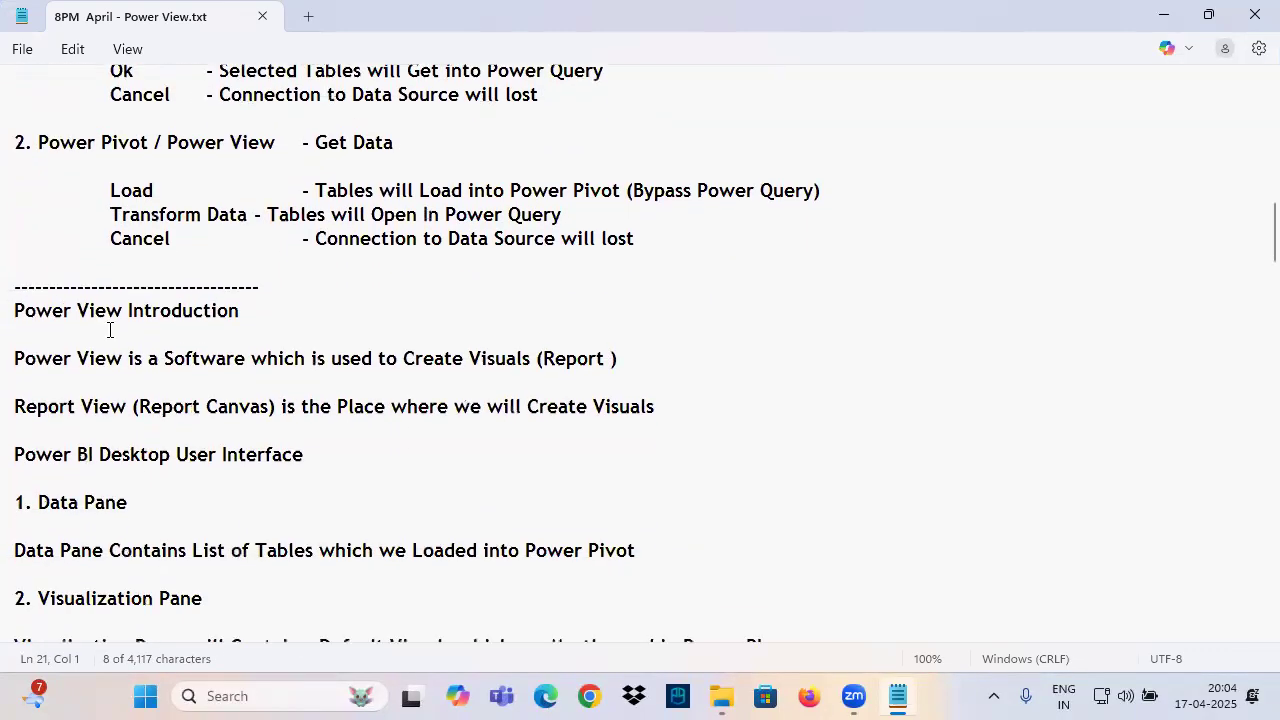
scroll(174, 267, "up", 1)
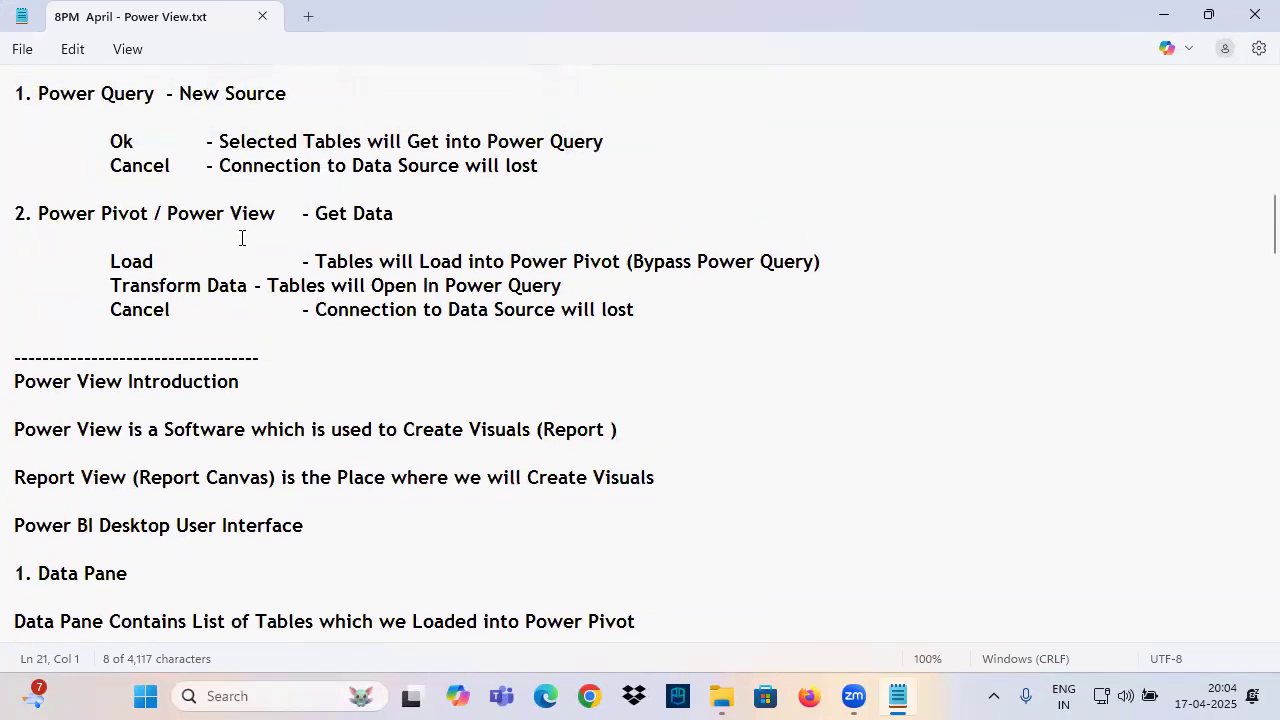
scroll(256, 238, "down", 5)
scroll(280, 210, "down", 5)
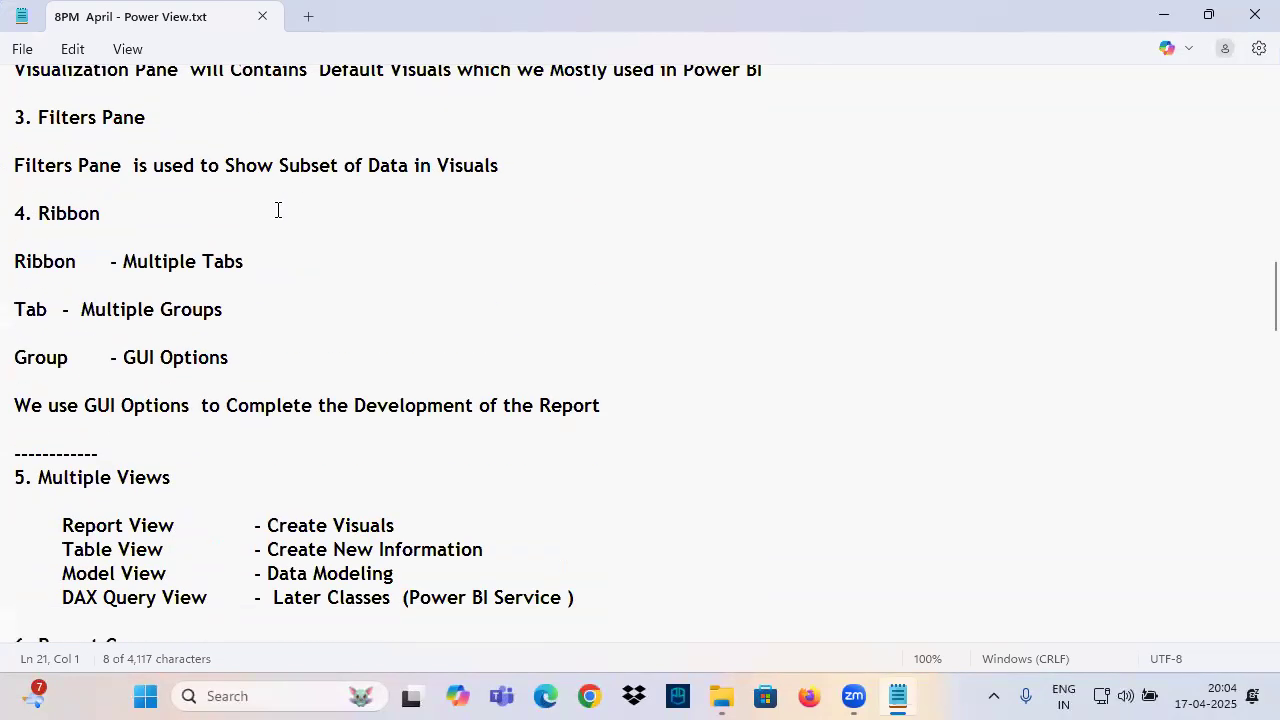
scroll(234, 300, "up", 1, "ctrl")
scroll(234, 296, "down", 8)
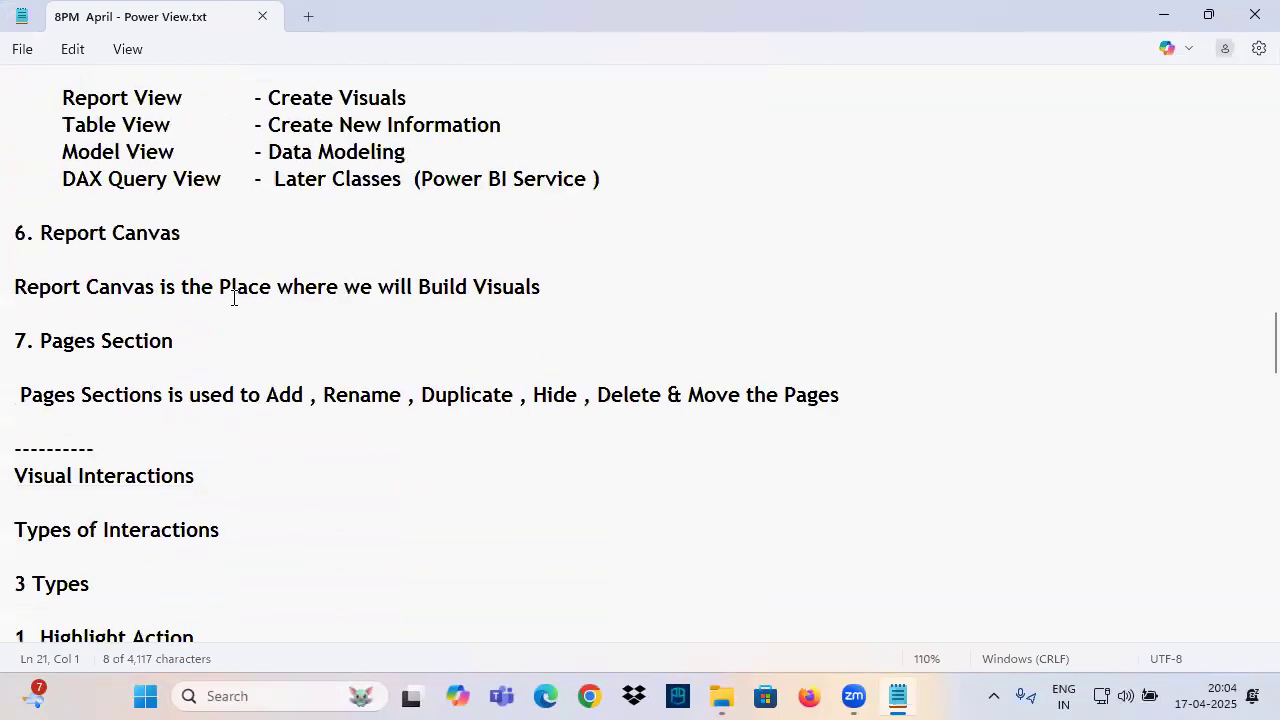
left_click(22, 180)
left_click(188, 180, "shift")
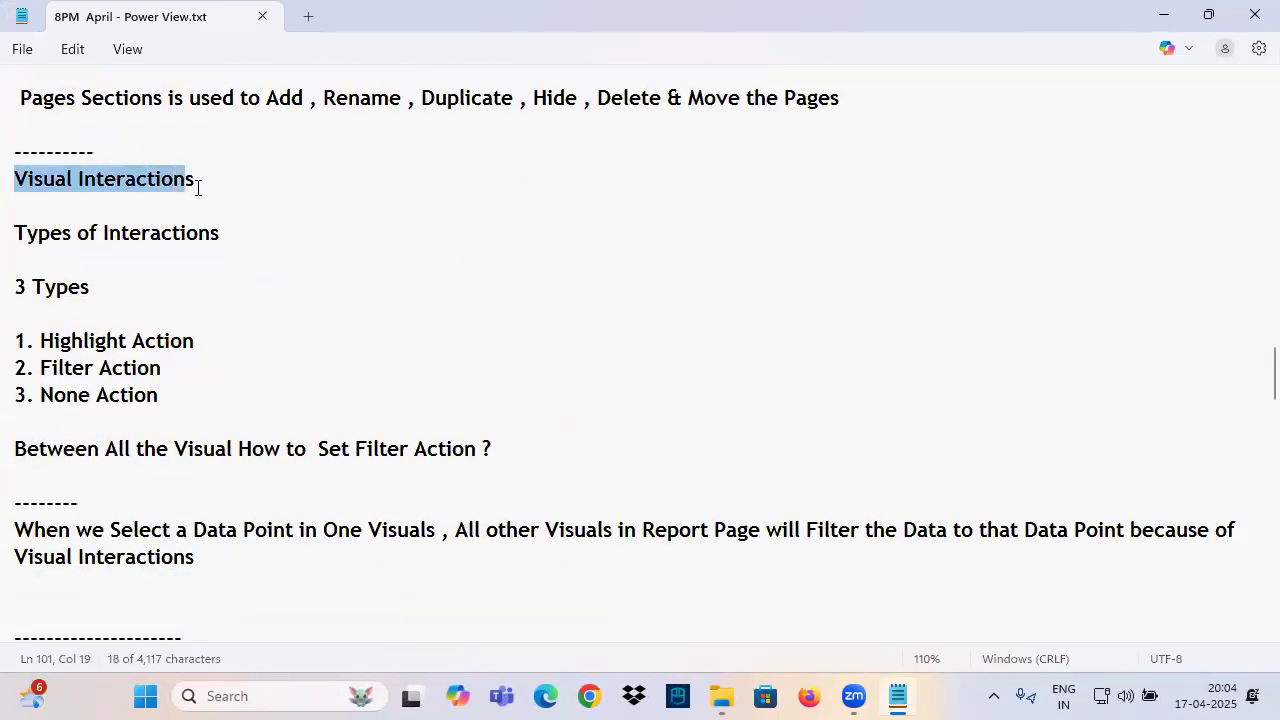
scroll(195, 190, "down", 10)
scroll(190, 198, "down", 1)
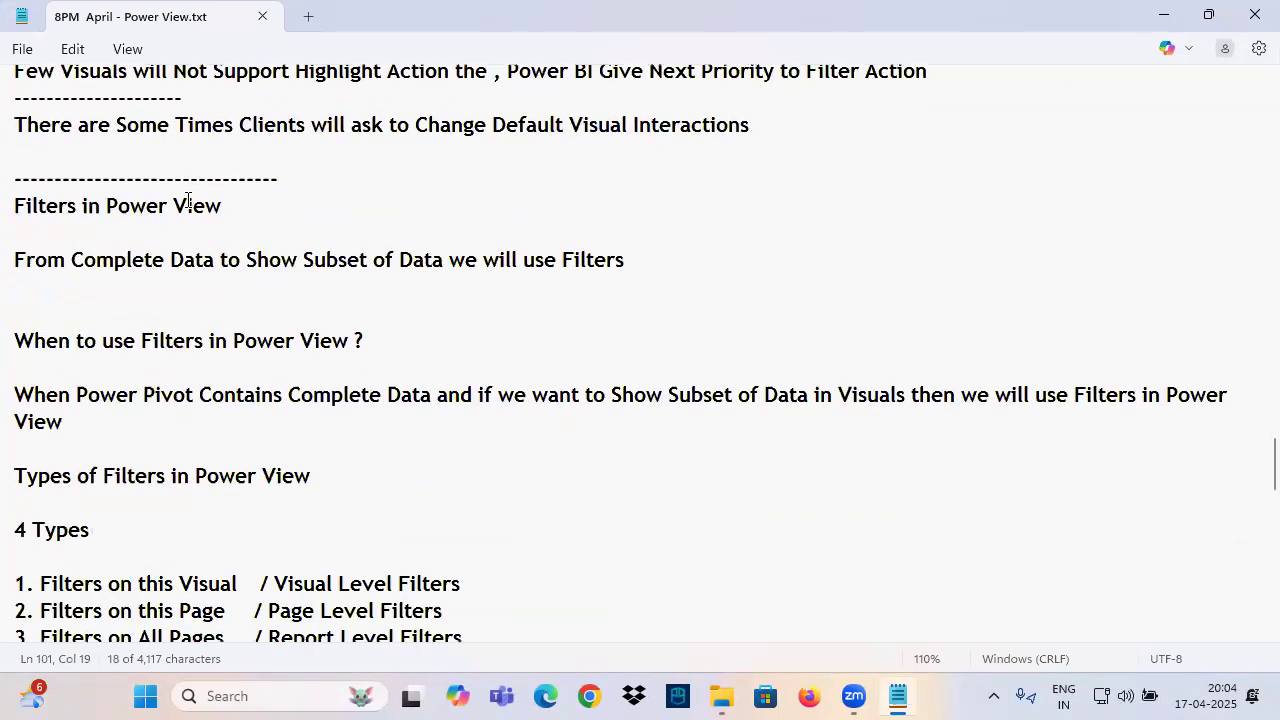
left_click_drag(34, 211, 226, 211)
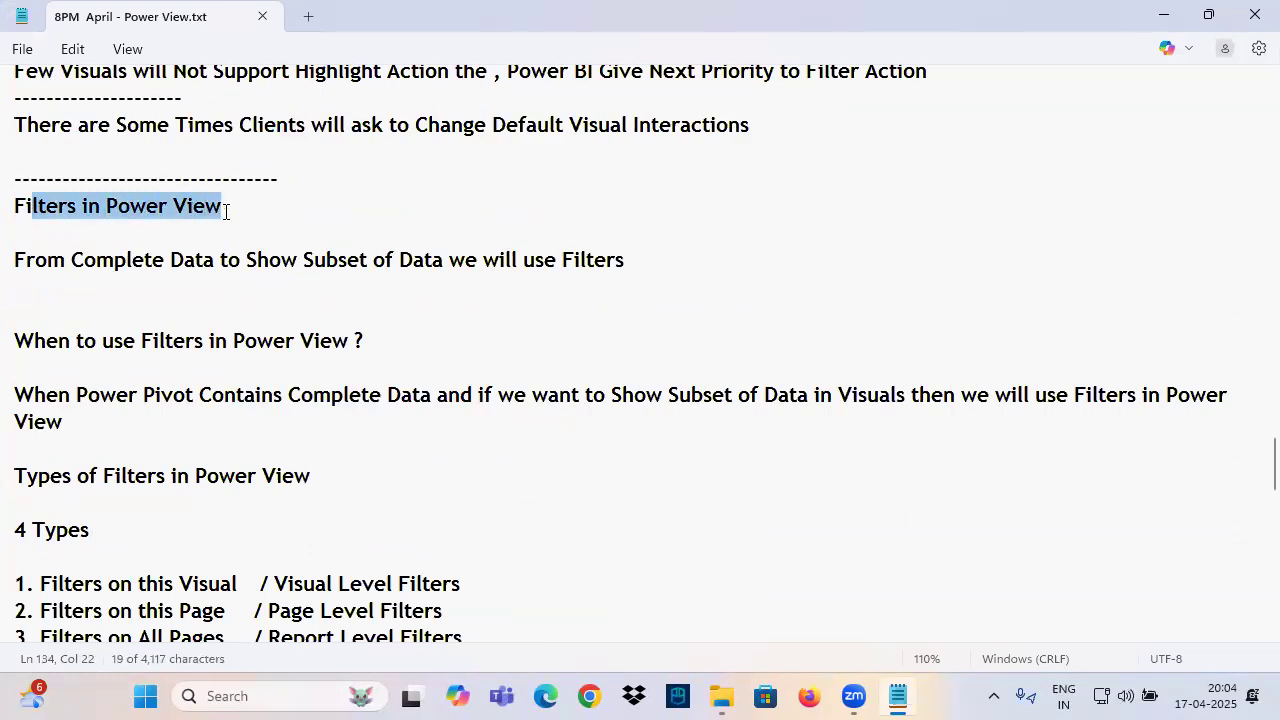
scroll(224, 248, "down", 4)
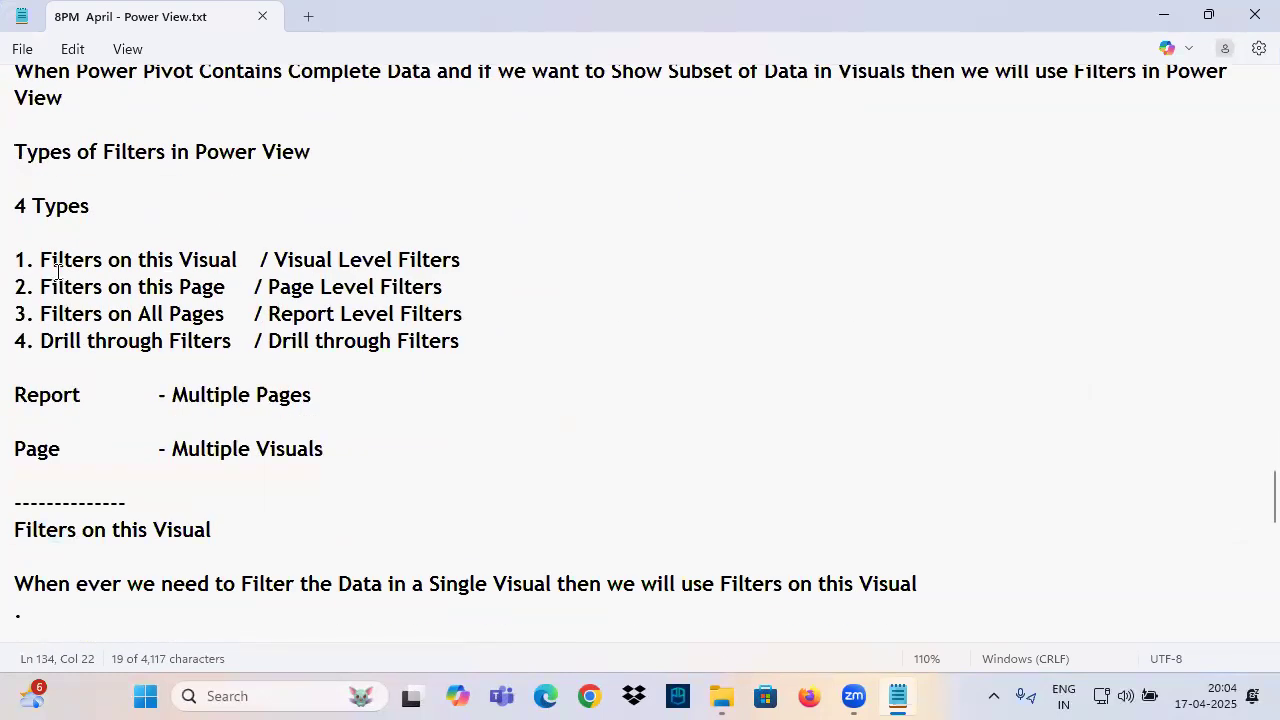
left_click_drag(22, 206, 514, 356)
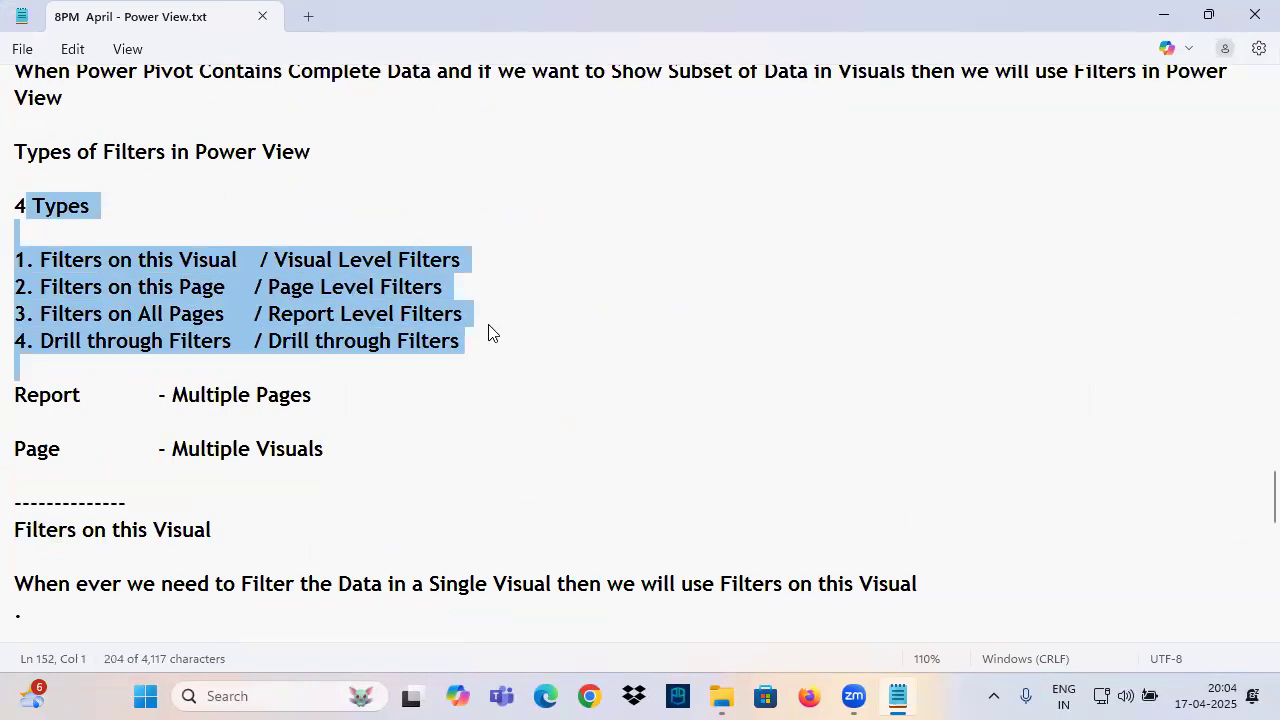
Add a dashed separator line and the heading "Class 3" at the end of the notes.
scroll(425, 285, "down", 8)
left_click(45, 499)
type("-------------")
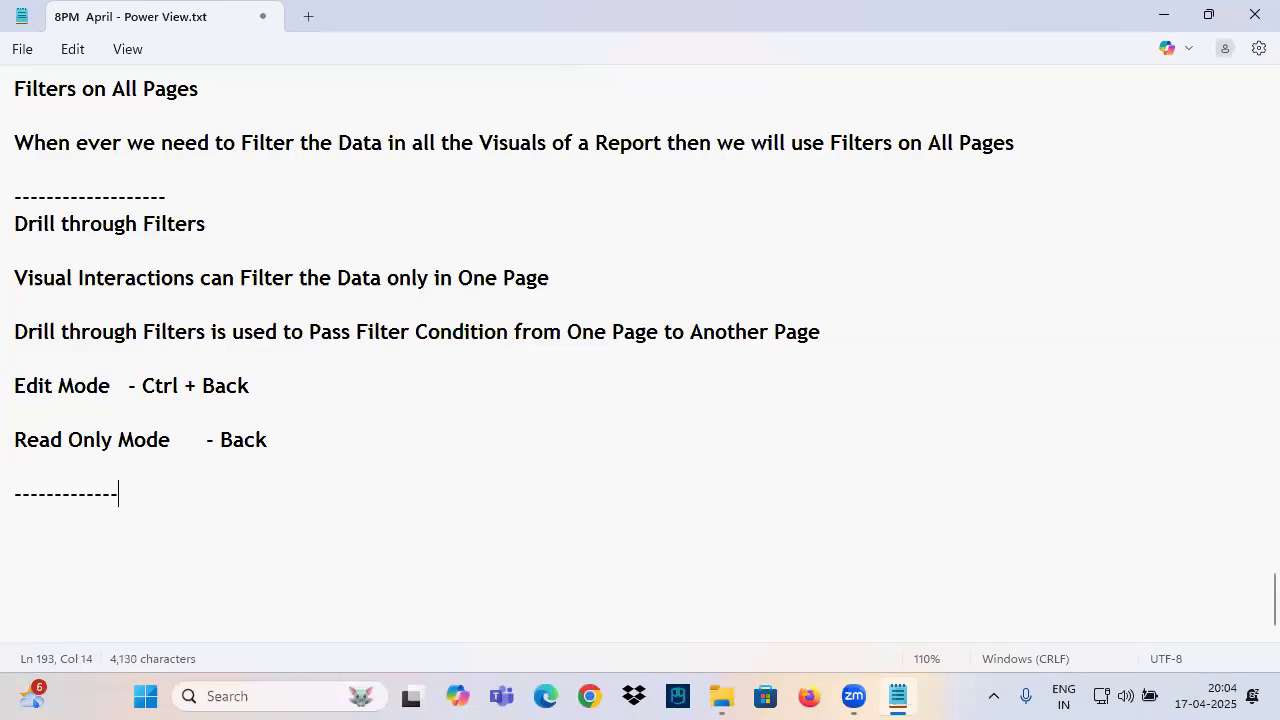
key("Return")
type("Class")
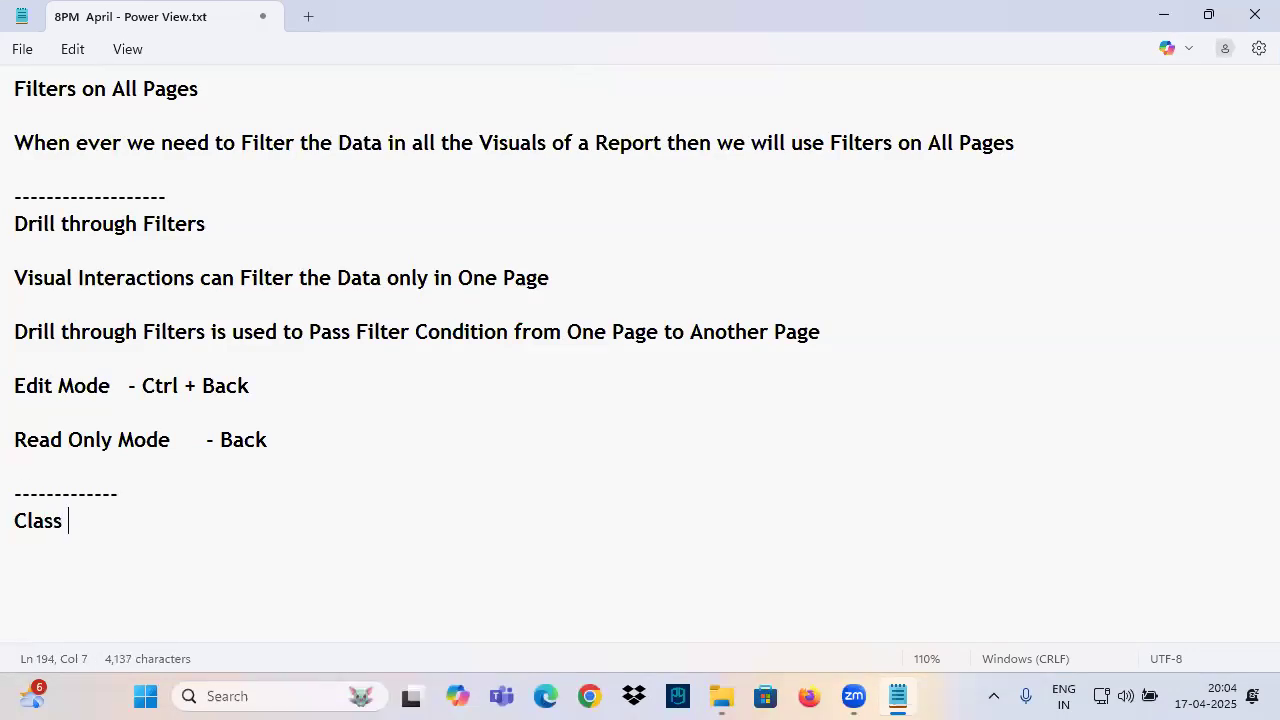
type(" 3")
key("Return")
key("Return")
scroll(220, 477, "down", 1)
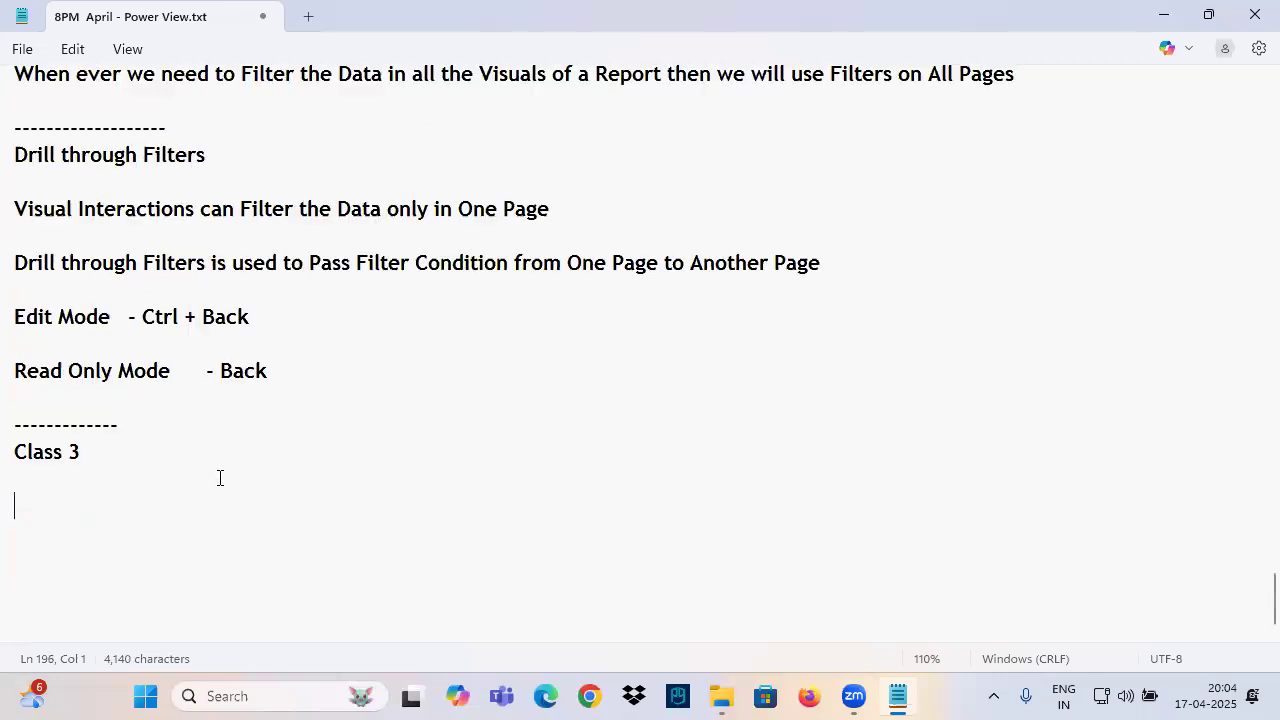
Add the line "Continuation to Filters in Power View" with a blank line after it under the Class 3 heading, and save the file.
type("Cont")
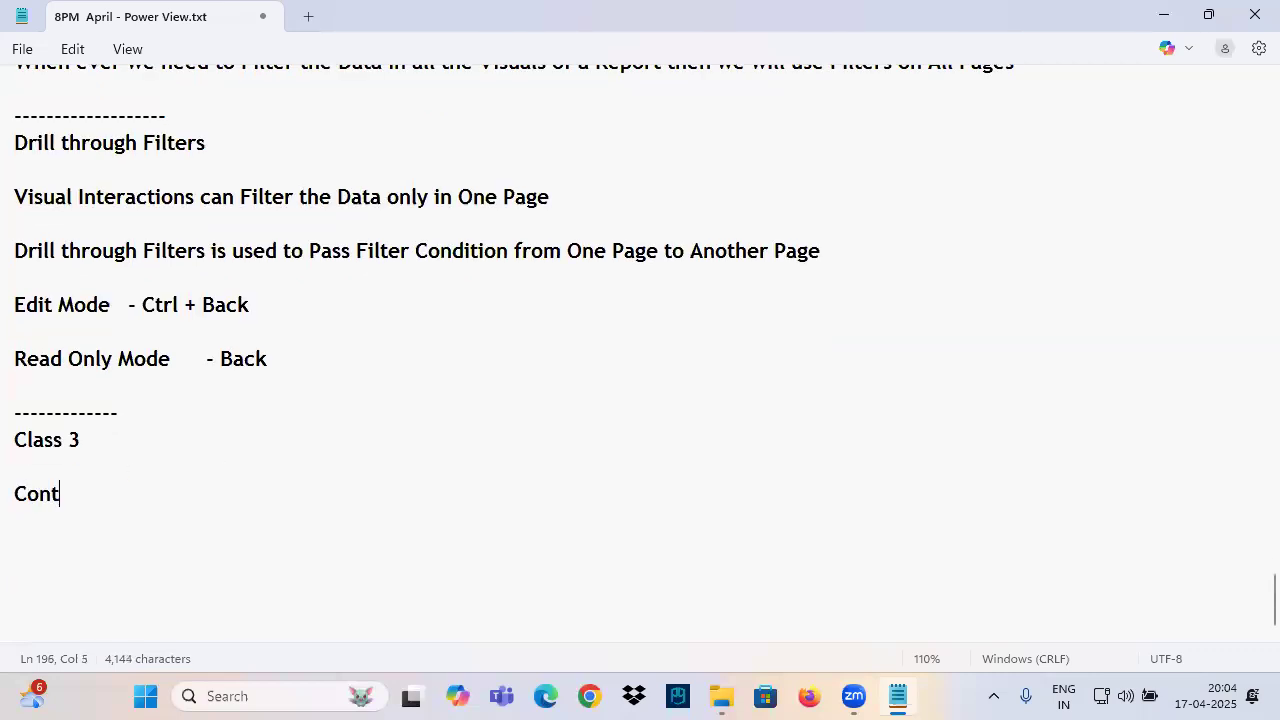
type("inuat")
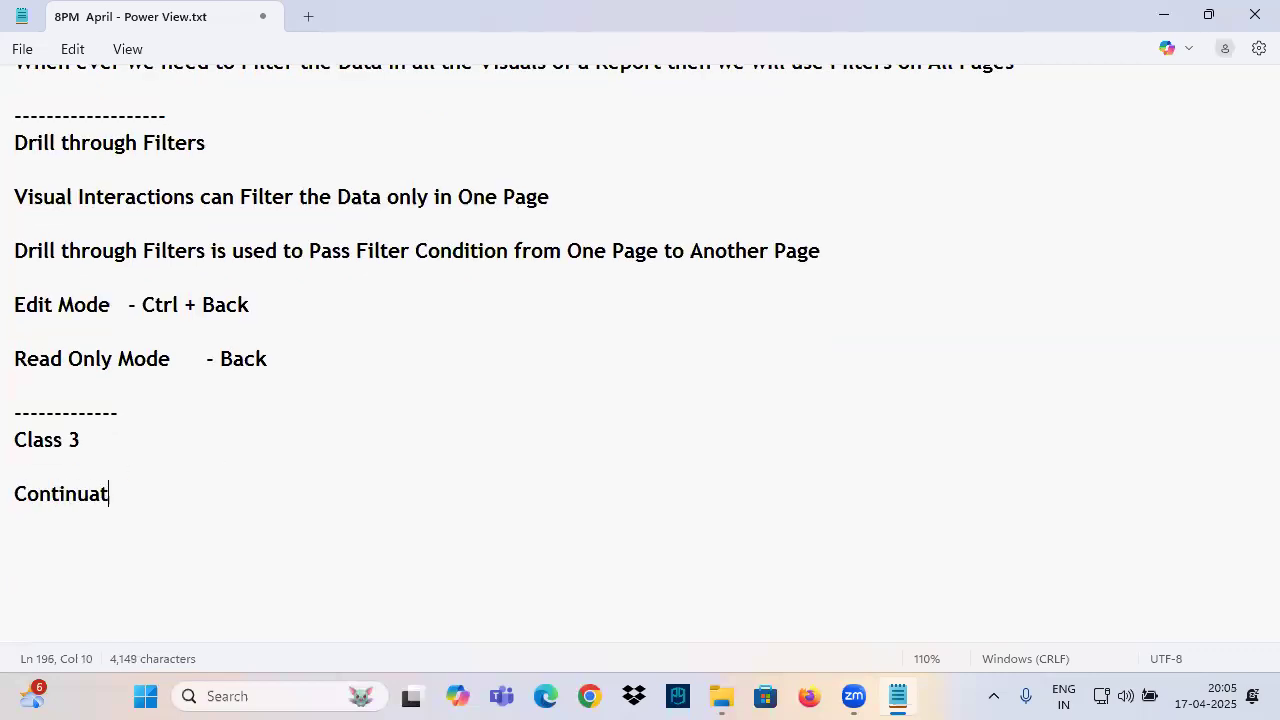
type("ion to Filt")
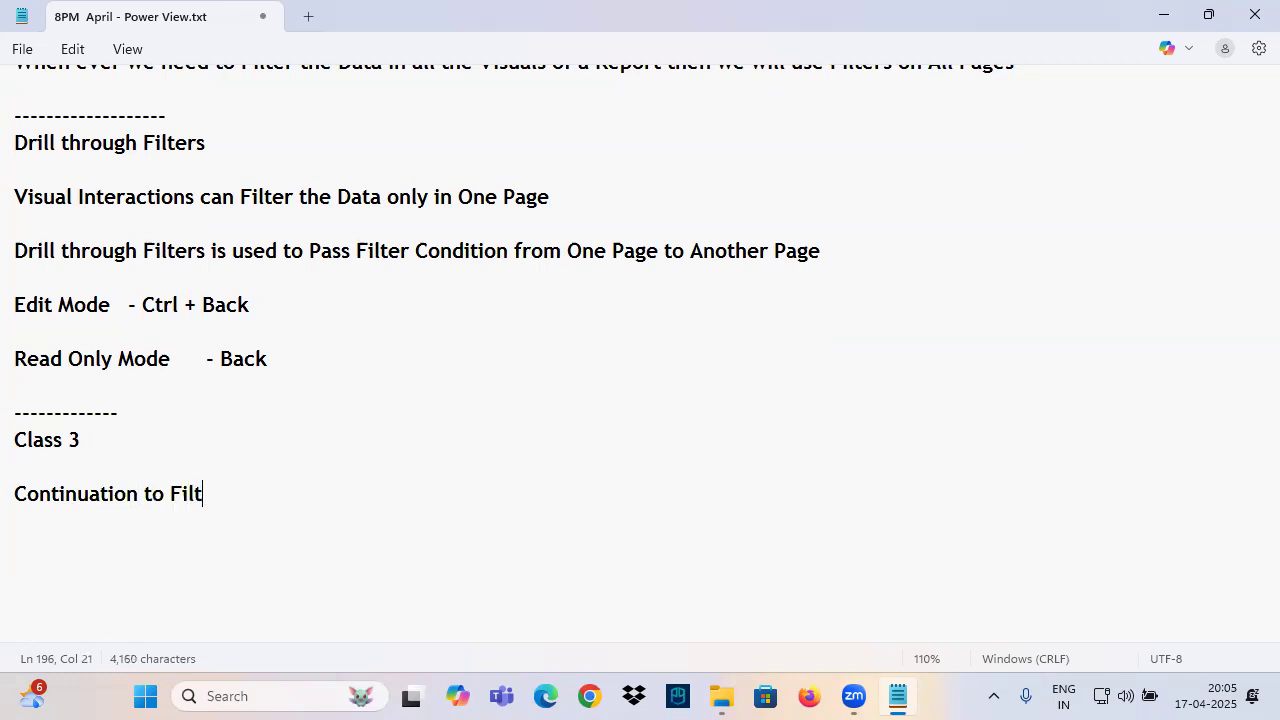
type("ers in Power View")
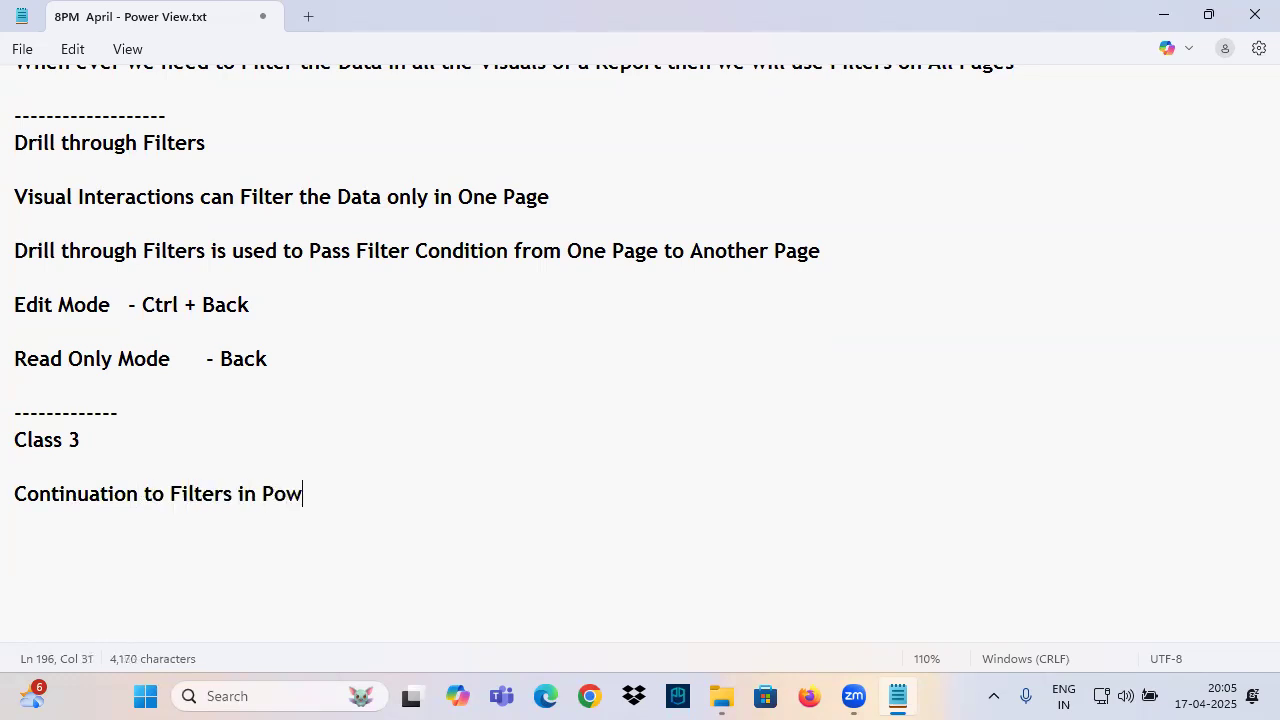
key("Return")
key("Return")
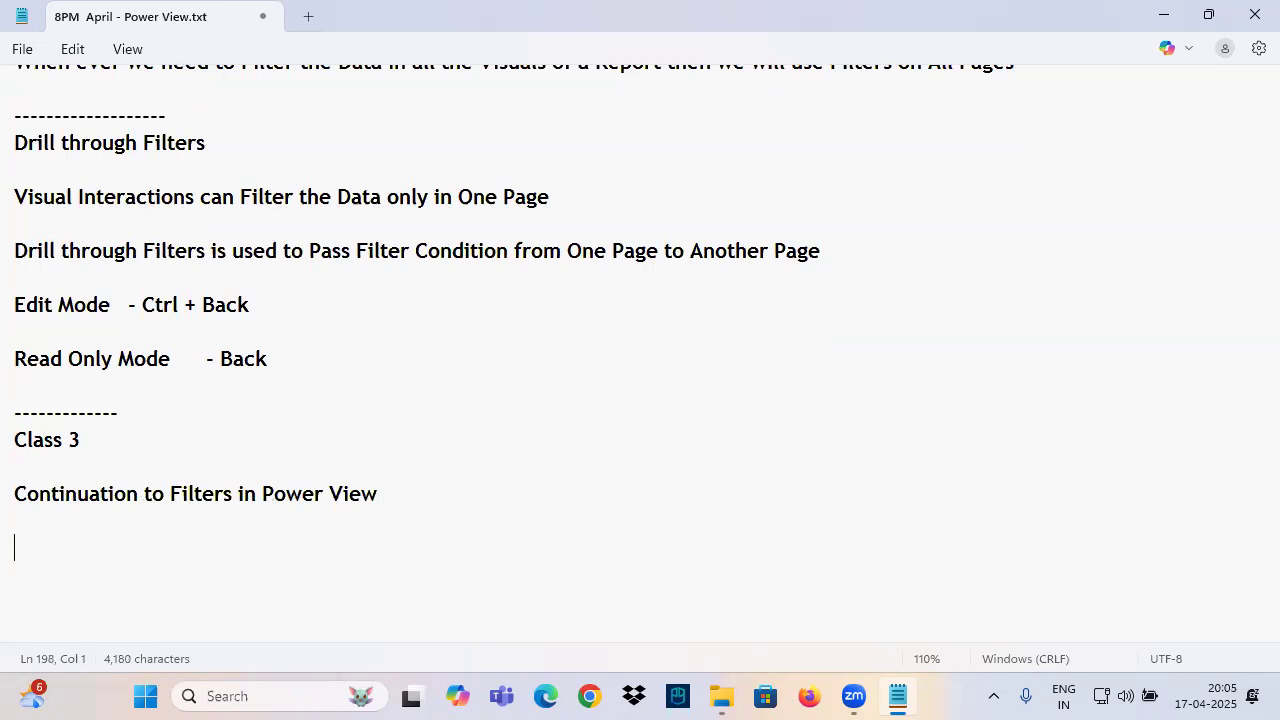
left_click_drag(202, 494, 456, 486)
left_click(456, 486)
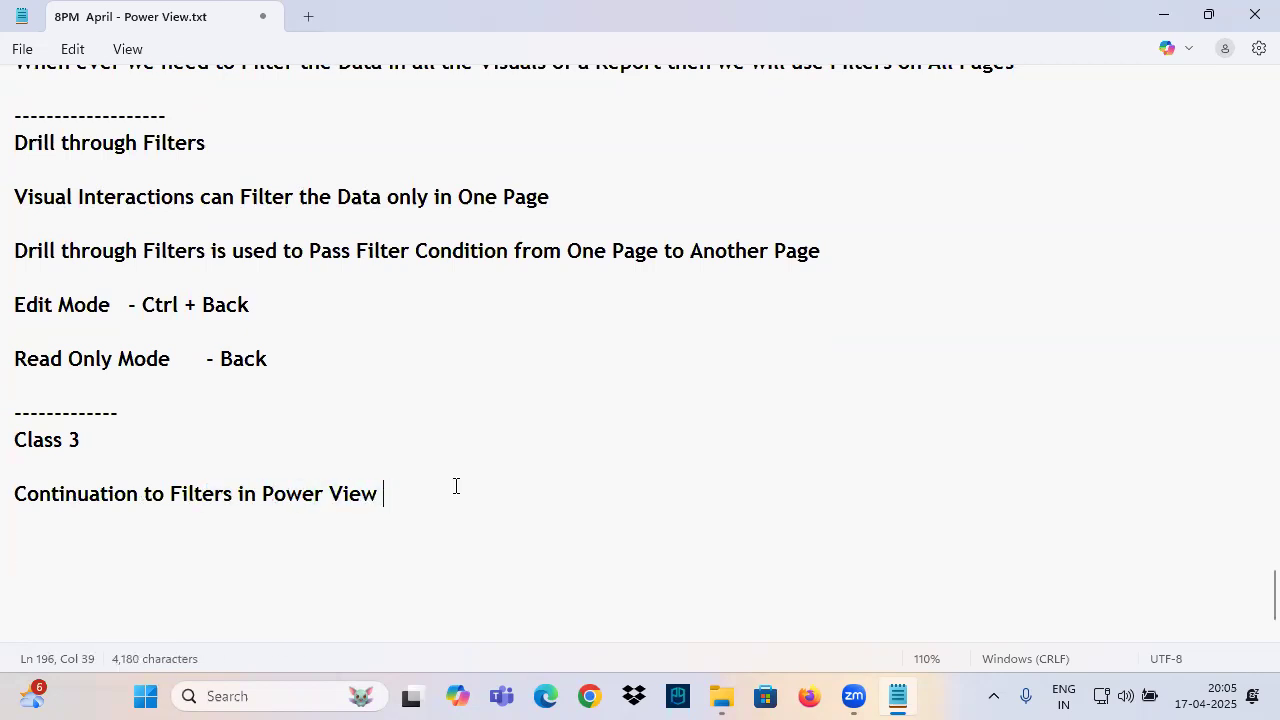
scroll(504, 470, "down", 1)
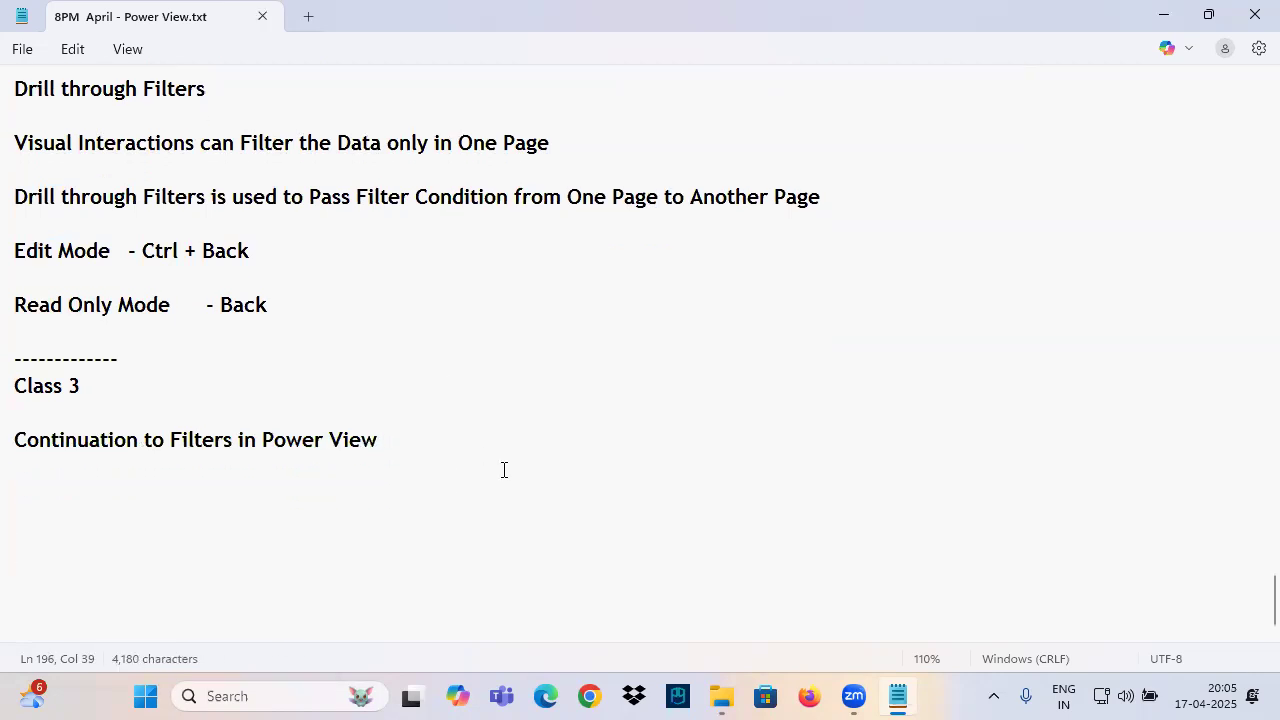
key("Return")
key("Return")
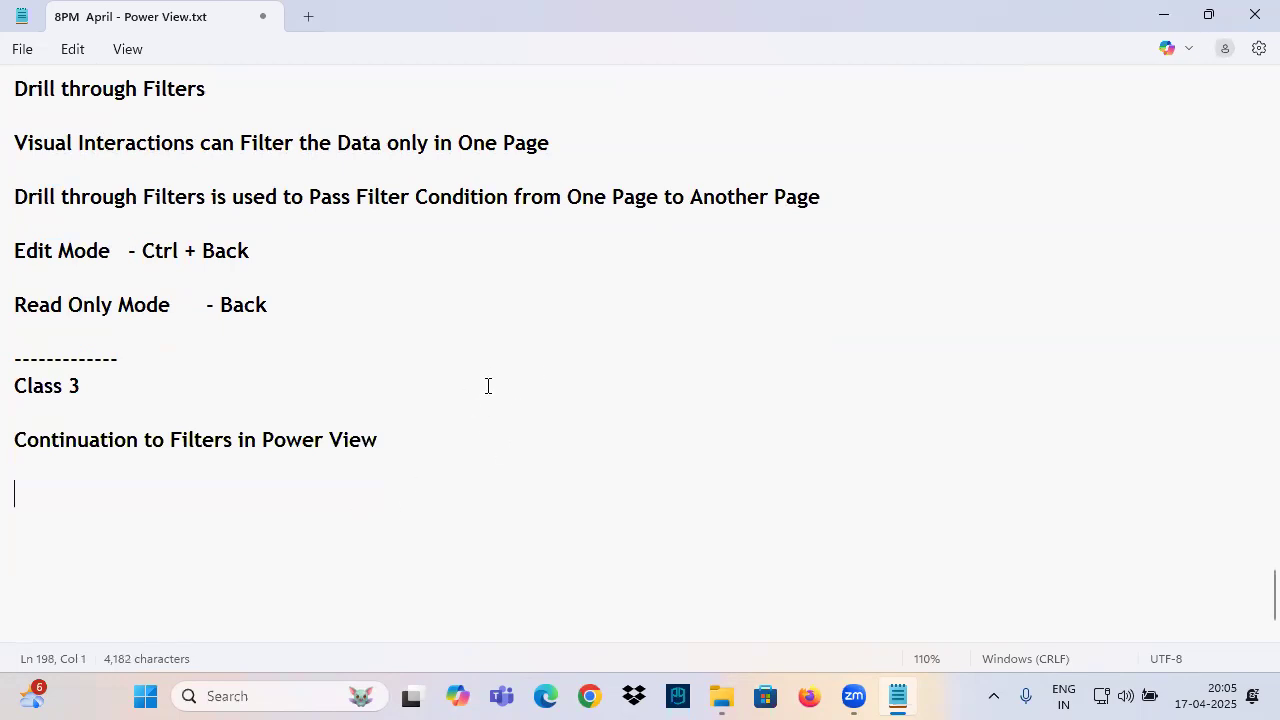
Handwrite an underlined "Sub types" annotation on the screen beside the Class 3 notes and clear it.
key("ctrl+2")
left_click_drag(597, 379, 553, 405)
left_click_drag(584, 394, 584, 412)
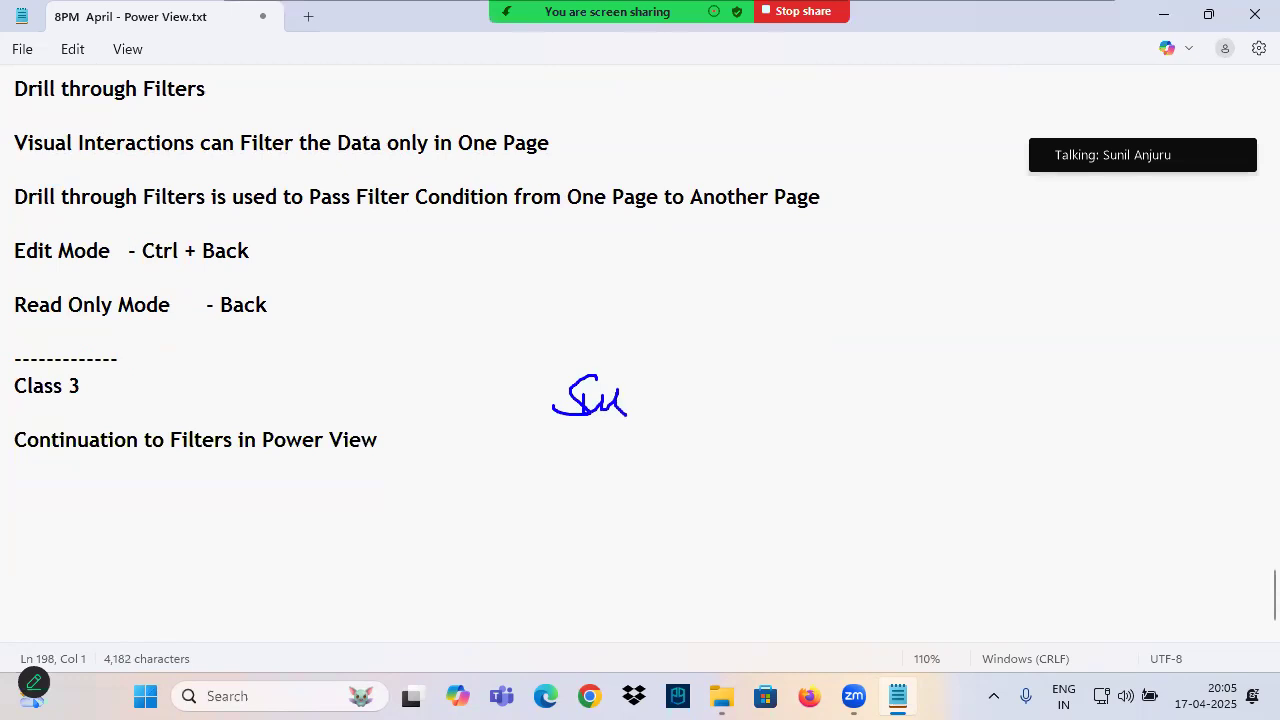
left_click_drag(682, 380, 672, 428)
left_click_drag(600, 427, 802, 408)
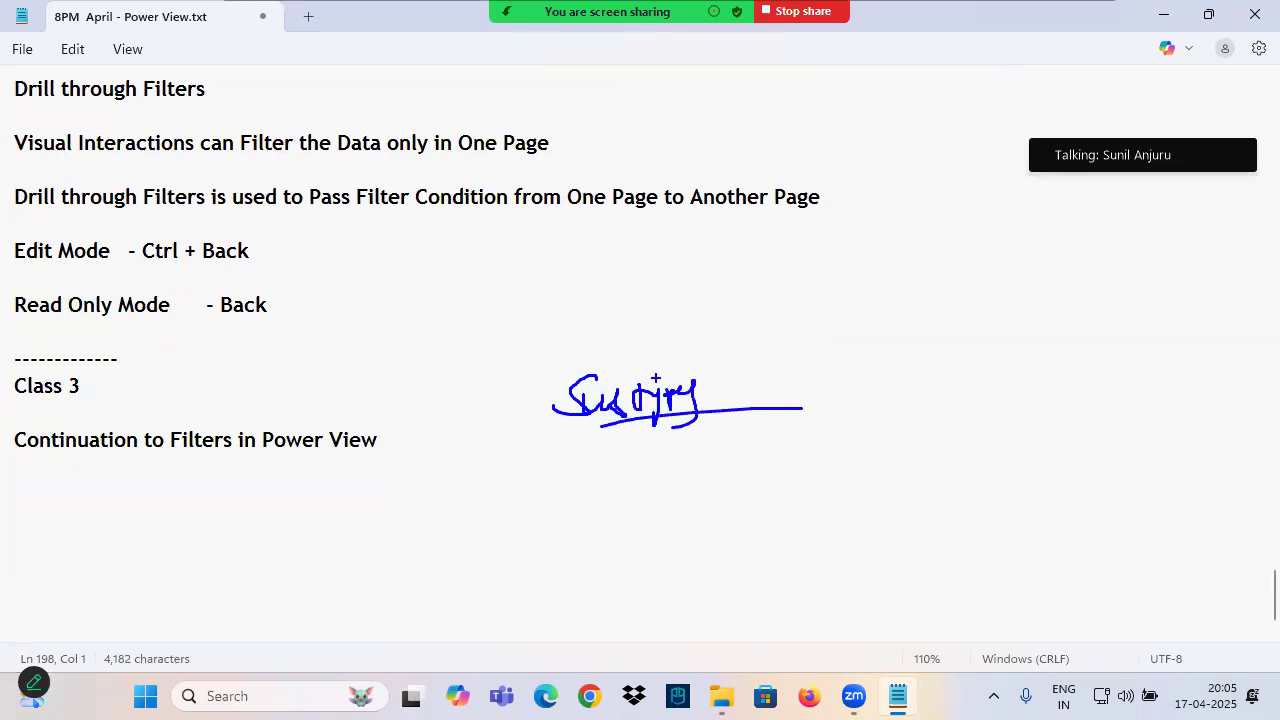
key("Escape")
Review the list of four filter types, from Filters on this Visual to Drill through Filters, in the earlier notes.
left_click_drag(81, 443, 345, 445)
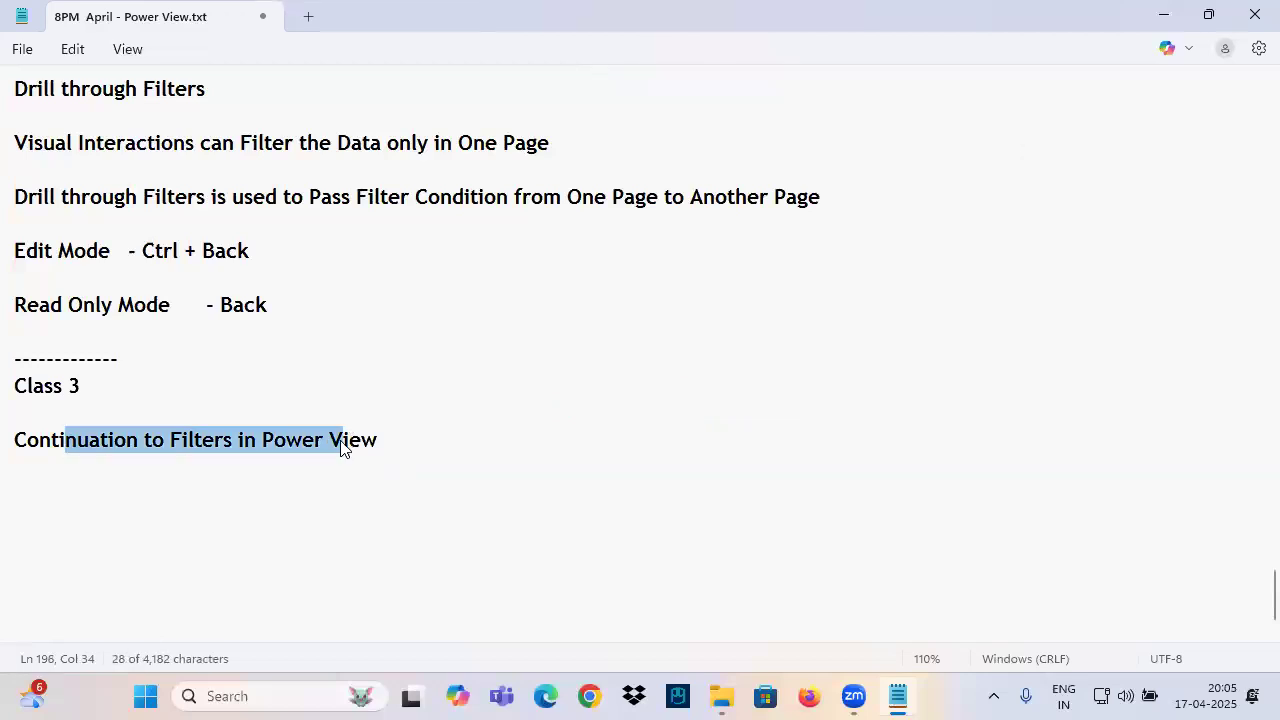
scroll(57, 260, "up", 6)
scroll(60, 265, "up", 11)
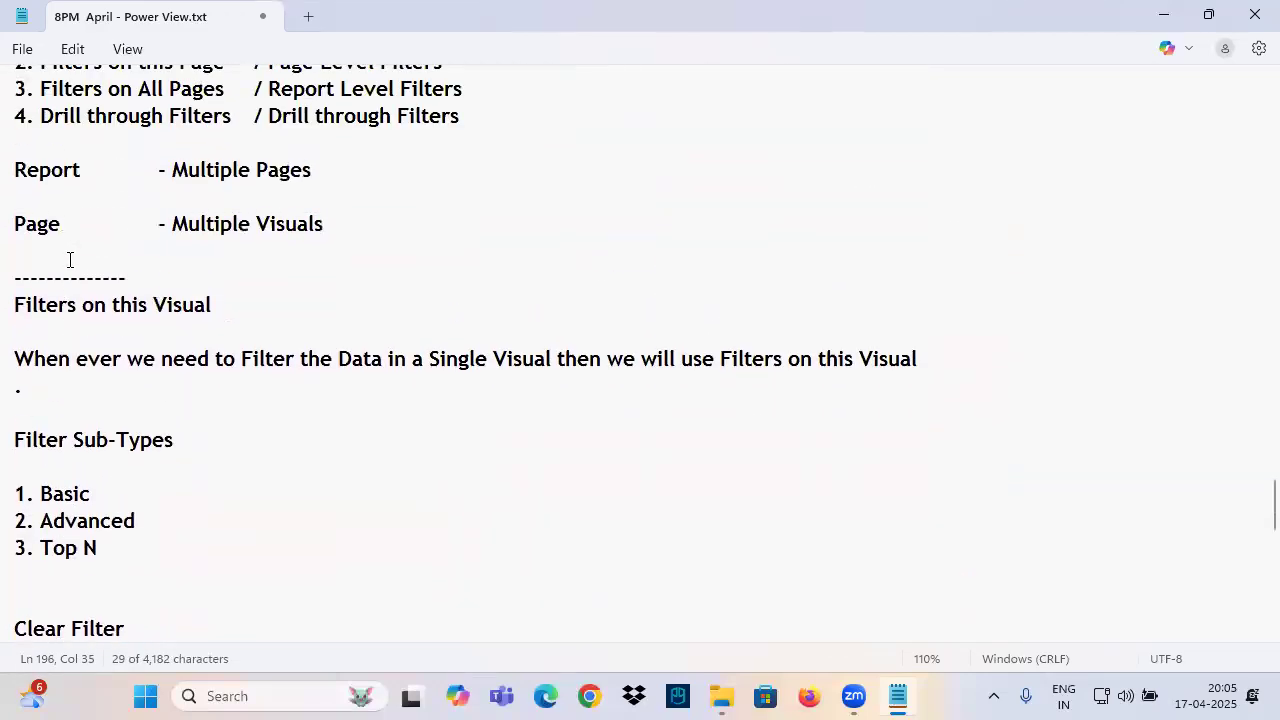
scroll(73, 265, "down", 3)
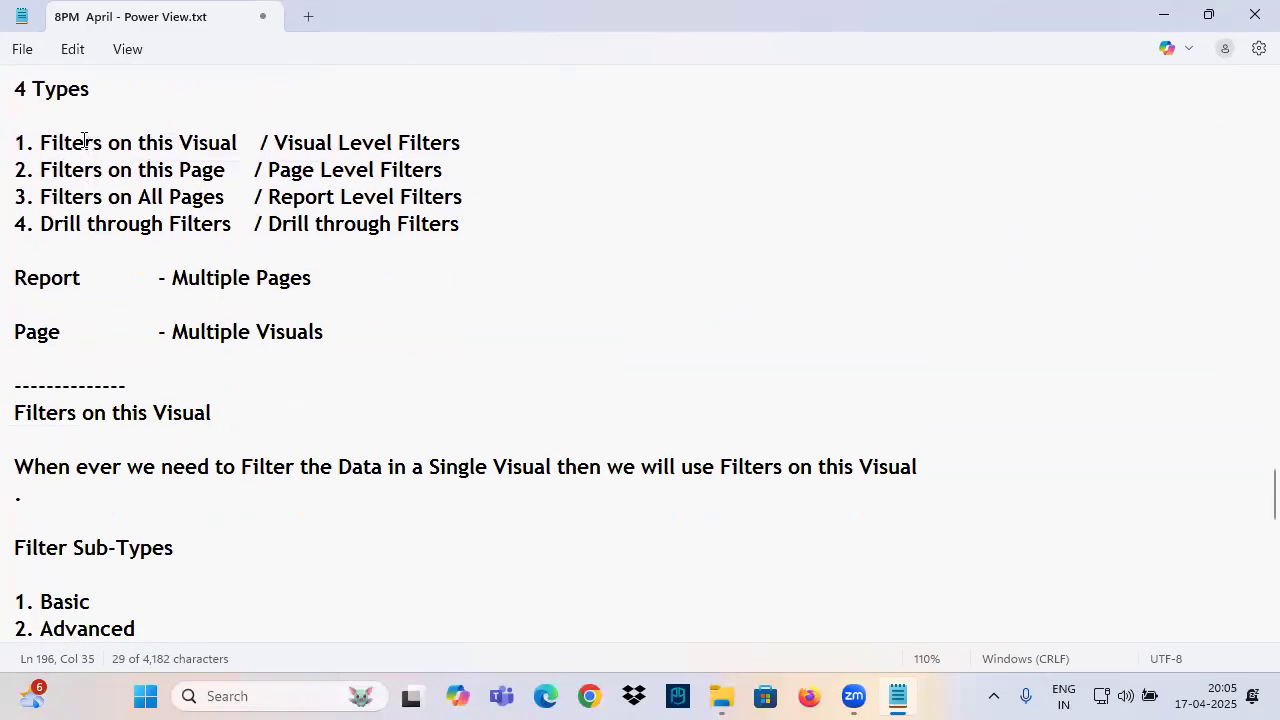
left_click_drag(84, 141, 266, 142)
left_click_drag(84, 170, 212, 172)
left_click_drag(84, 196, 212, 196)
left_click_drag(78, 229, 229, 226)
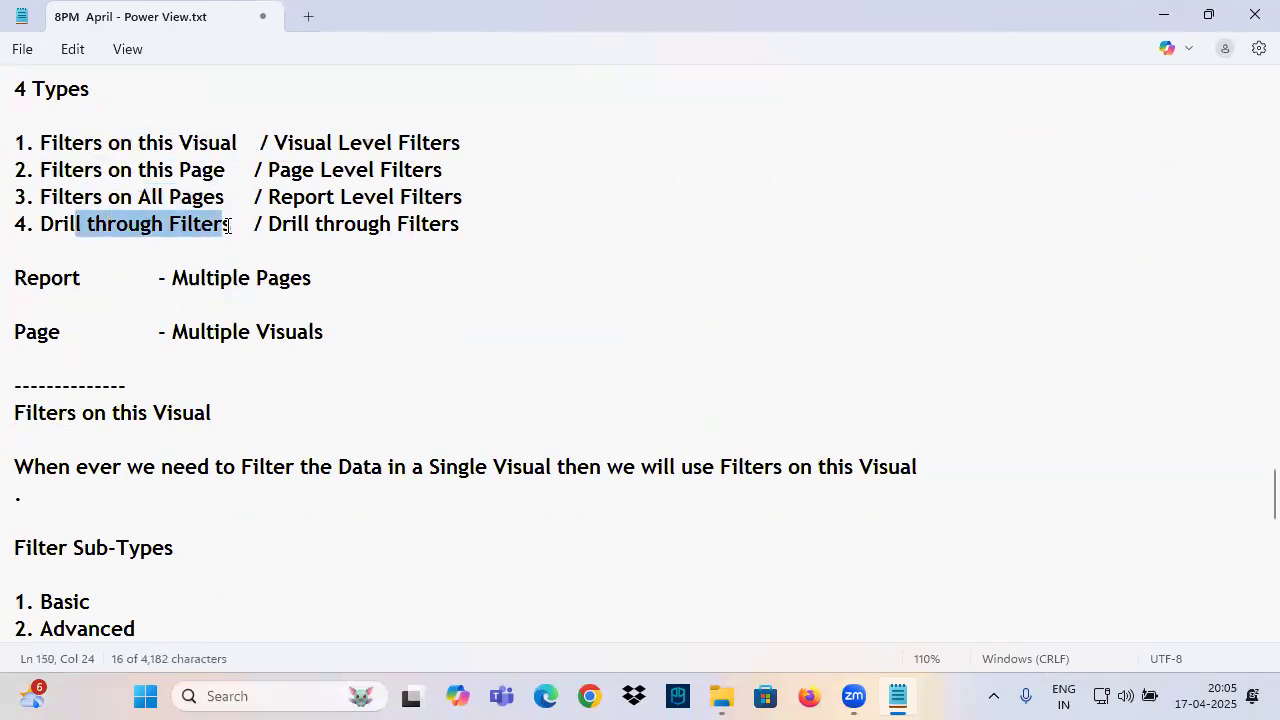
Copy the "Filter Sub-Types" list (Basic, Advanced, Top N) from the Filters on this Visual section to the end of the Class 3 notes.
scroll(217, 240, "down", 3)
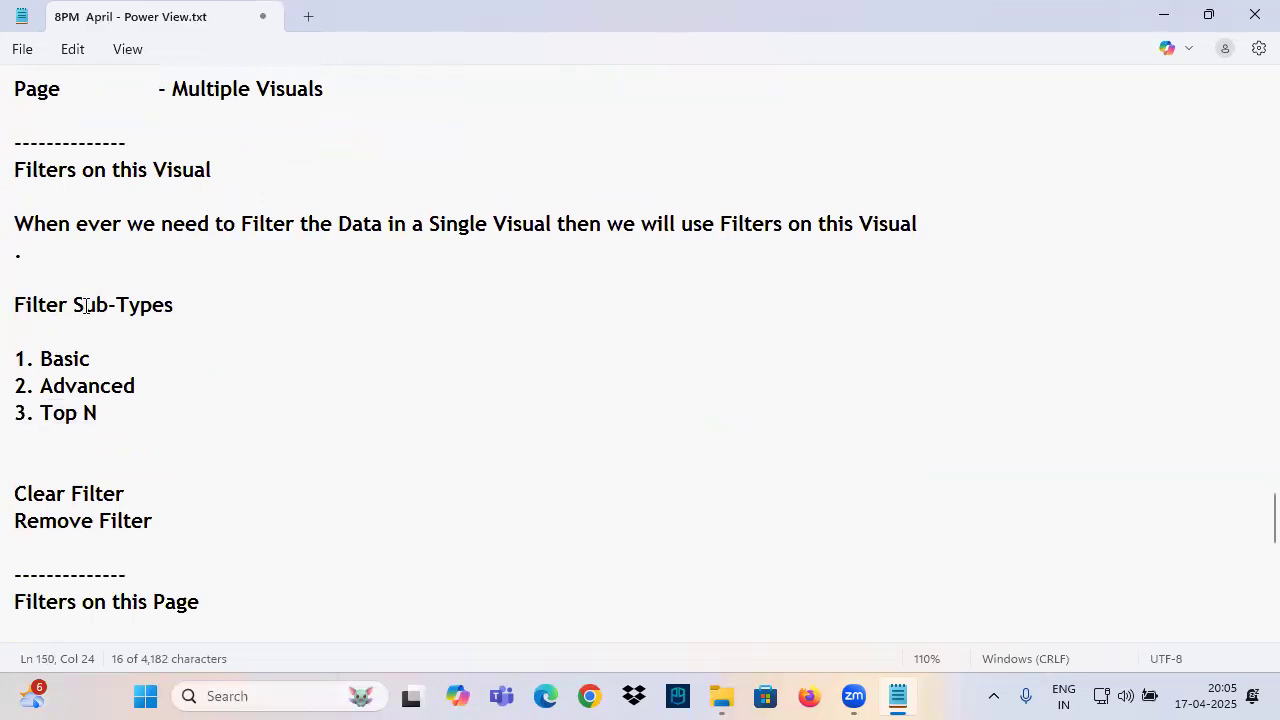
left_click_drag(22, 305, 218, 394)
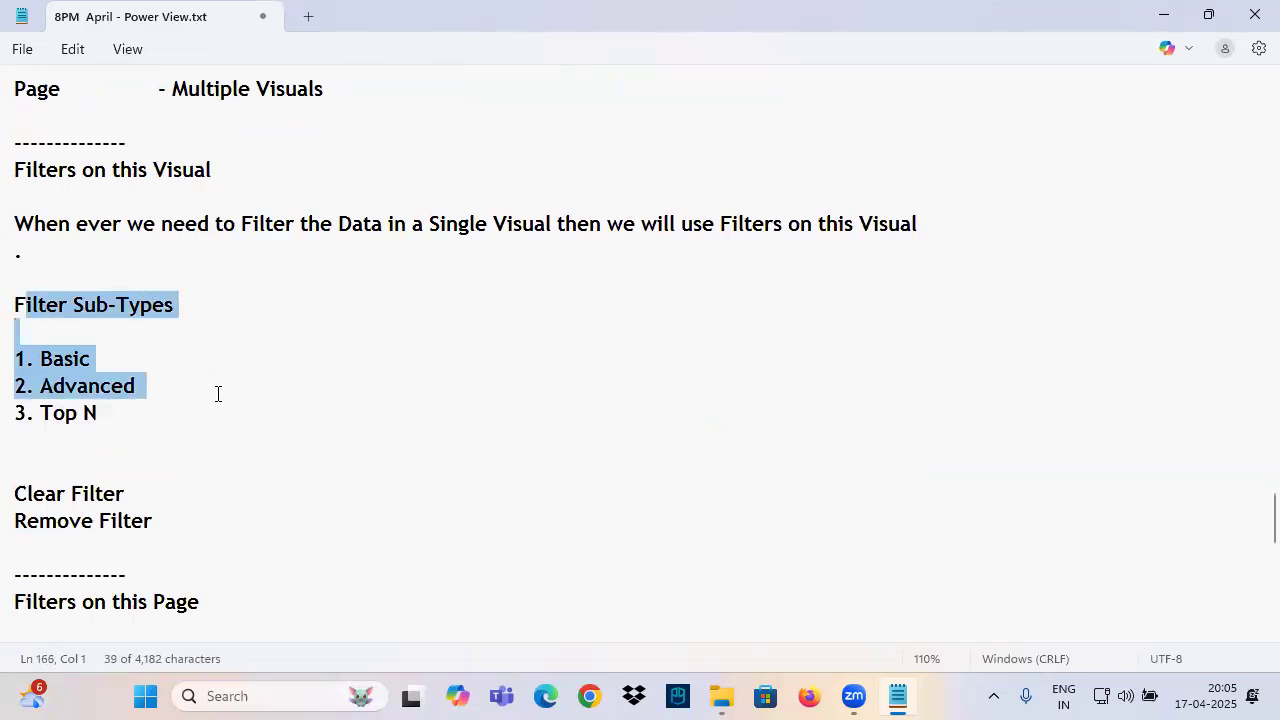
left_click(118, 404)
left_click_drag(14, 305, 128, 437)
key("ctrl+c")
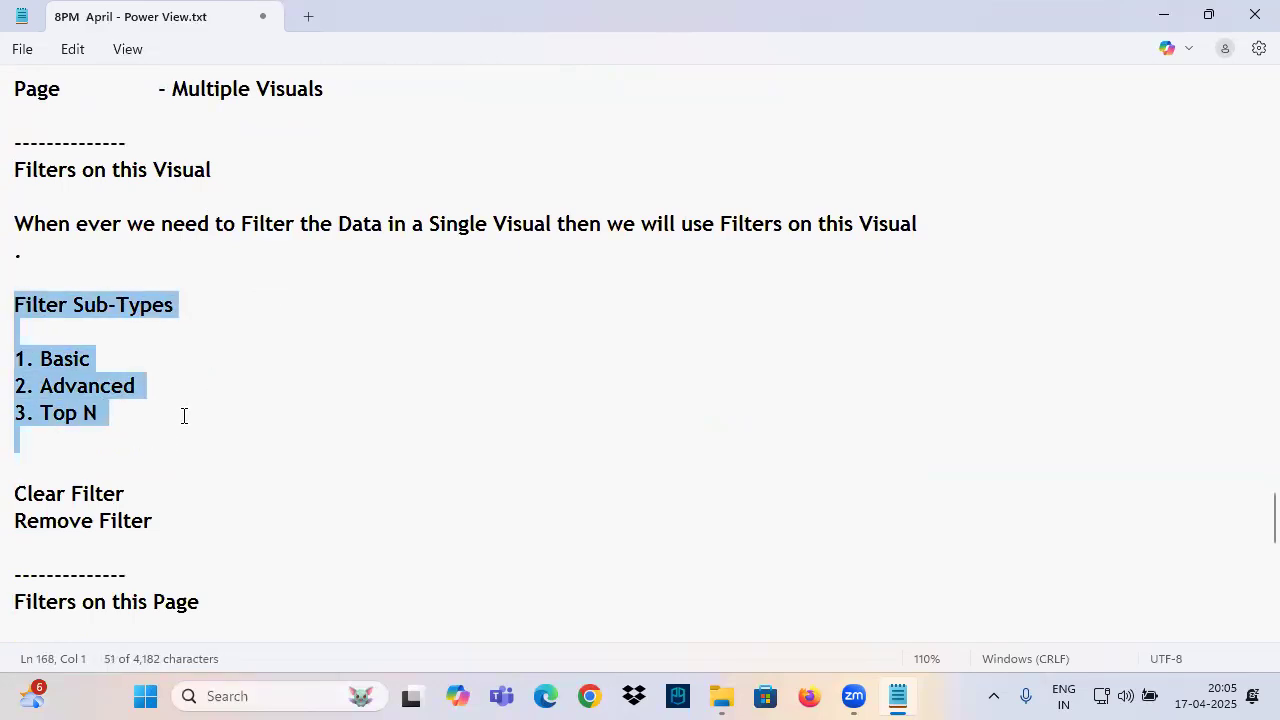
scroll(190, 388, "down", 12)
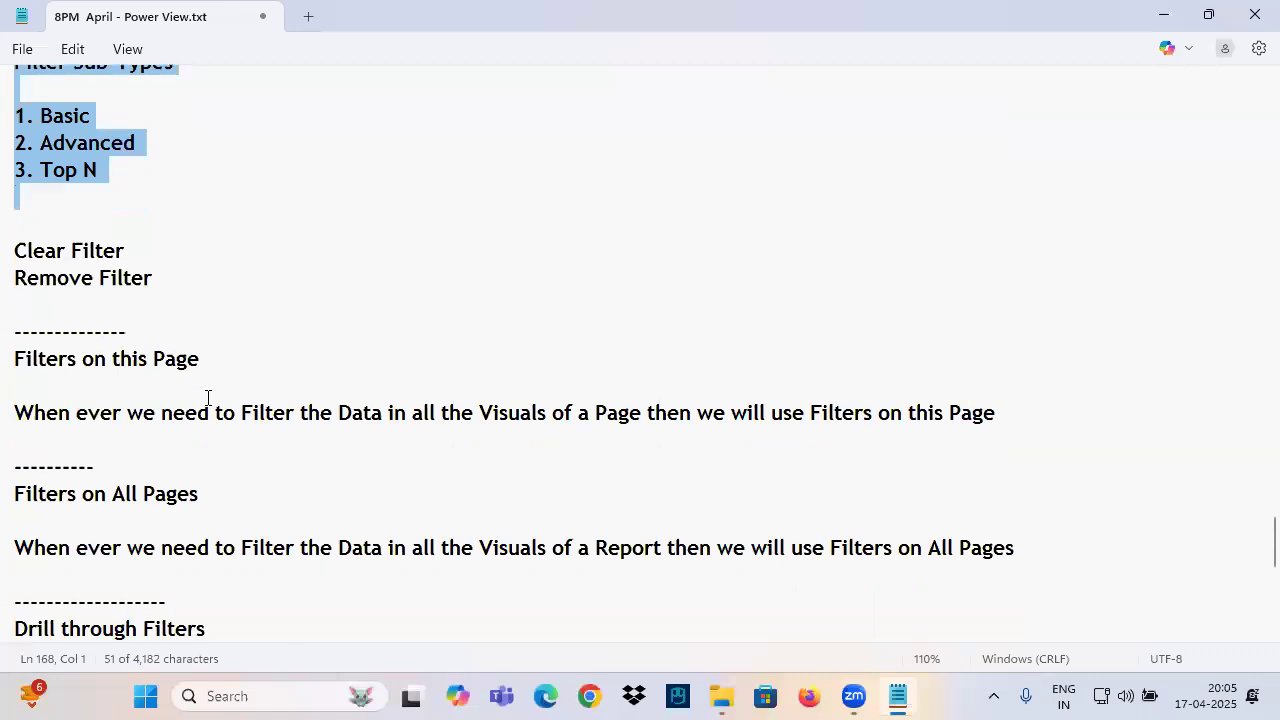
left_click(42, 440)
key("ctrl+v")
left_click(46, 494)
left_click(62, 522)
left_click(51, 543)
Extend the Class 3 Filter Sub-Types list with "4. Relative Date" and "5. Relative Time".
left_click(154, 538)
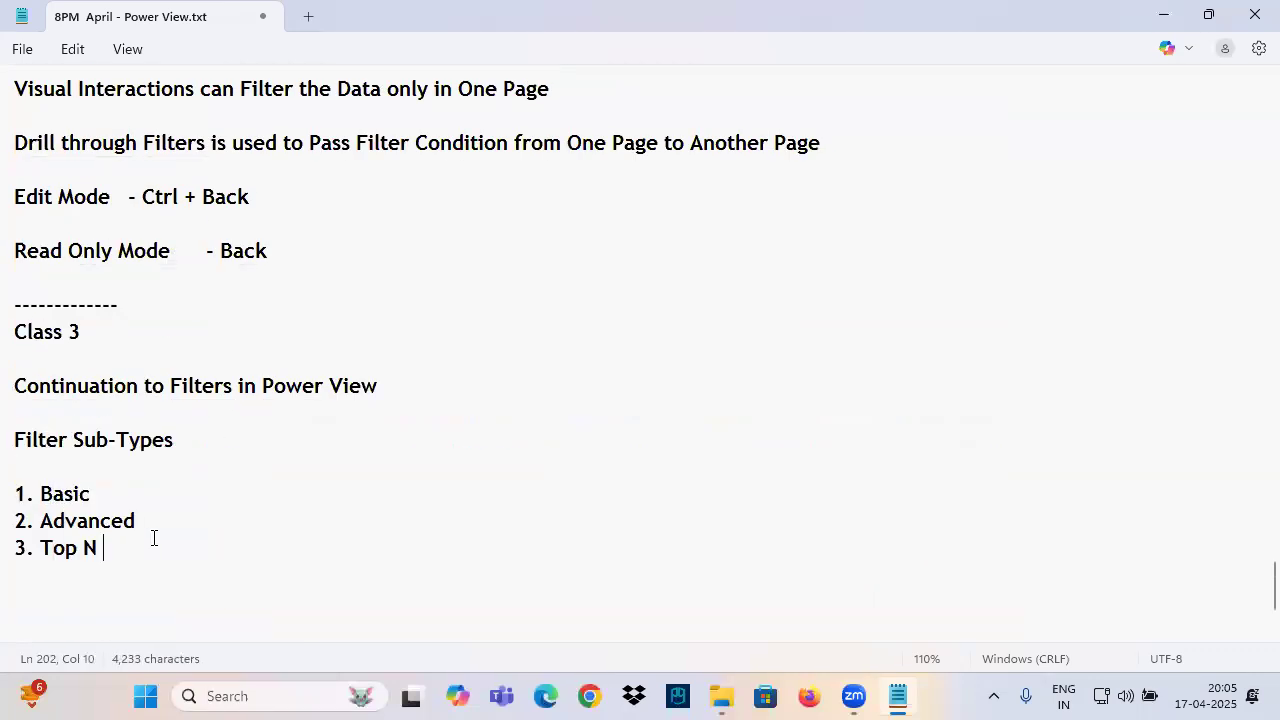
type("4. Relative Date")
key("Return")
type("5. Relative")
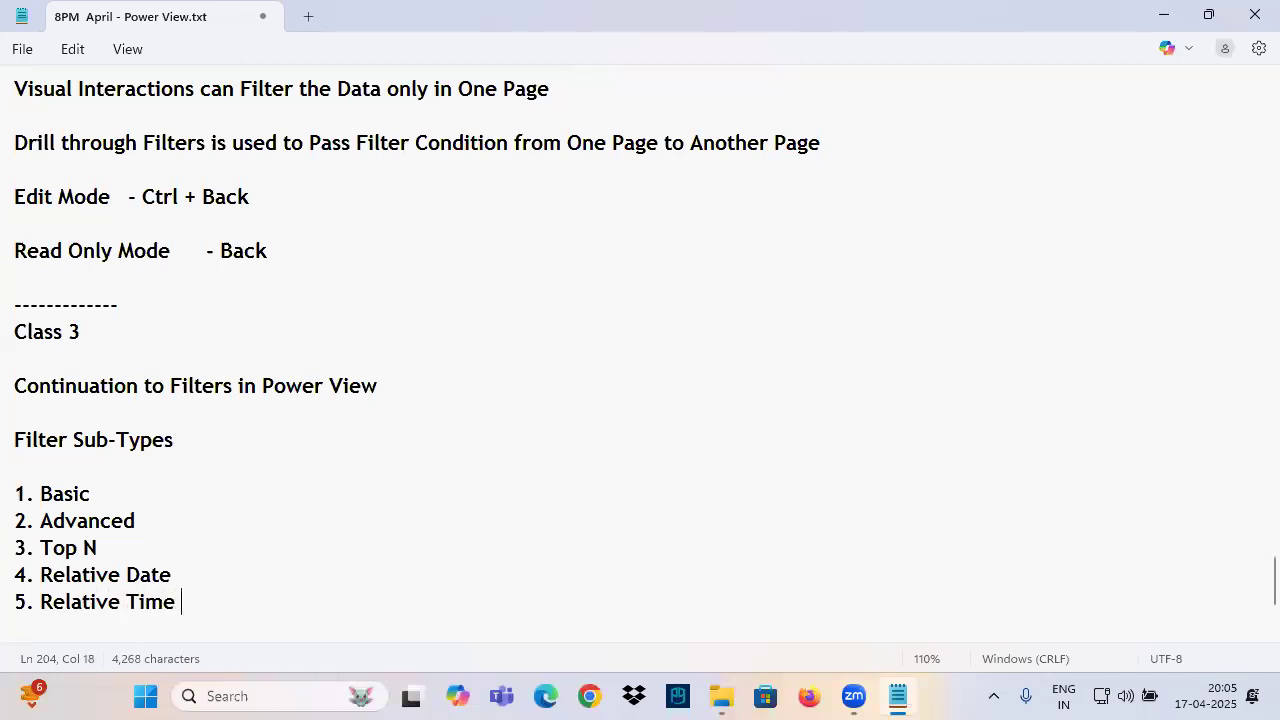
scroll(150, 340, "down", 3)
left_click_drag(16, 224, 196, 386)
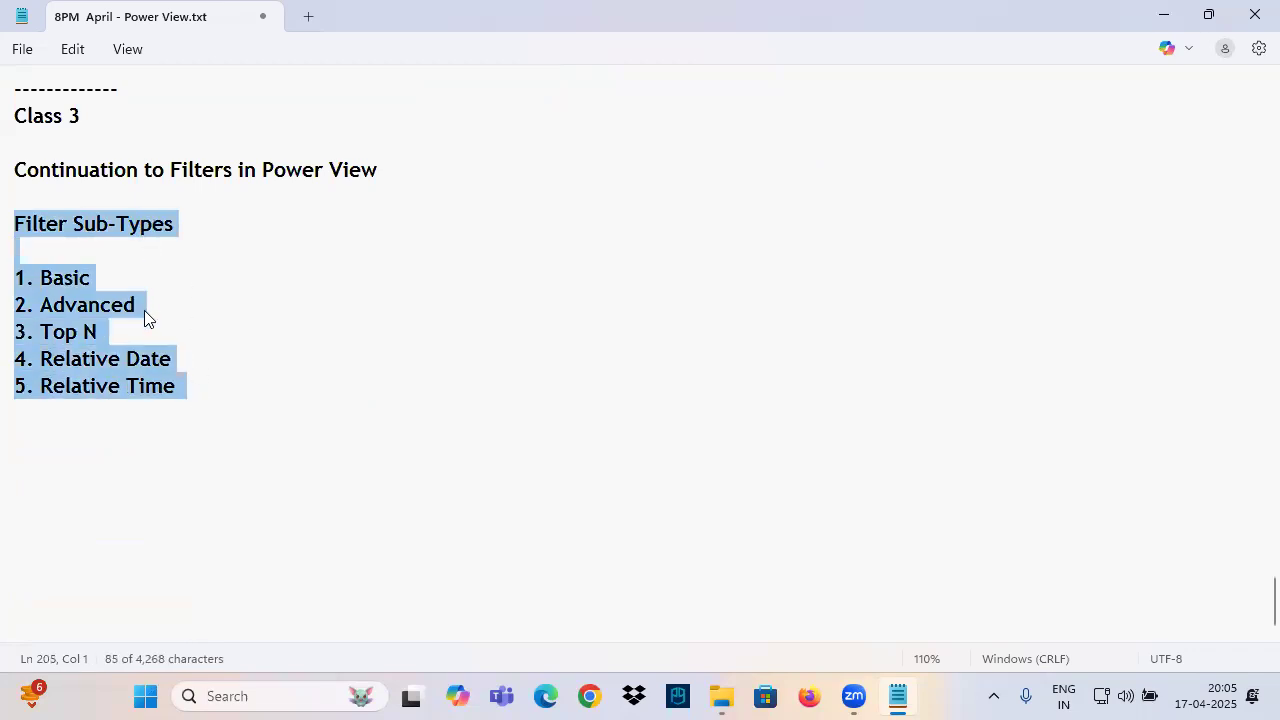
left_click(57, 279)
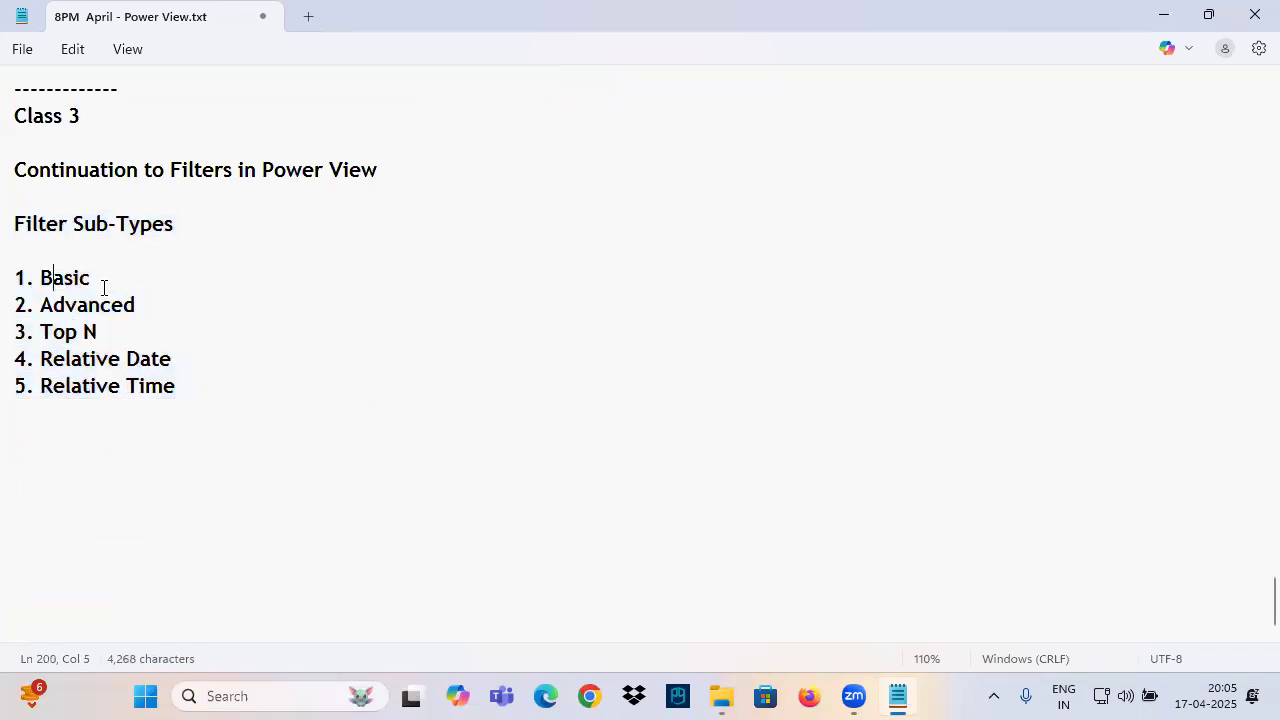
Underline and tick each of the five filter sub-types, Basic to Relative Time, as screen annotations in the Class 3 notes and clear them.
mouse_move(36, 287)
left_mouse_down()
mouse_move(100, 287)
mouse_move(193, 254)
left_mouse_up()
mouse_move(50, 314)
left_mouse_down()
mouse_move(140, 316)
mouse_move(237, 289)
left_mouse_up()
mouse_move(46, 347)
left_mouse_down()
mouse_move(124, 348)
mouse_move(247, 299)
left_mouse_up()
left_click_drag(62, 368, 168, 371)
left_click_drag(186, 355, 232, 347)
mouse_move(55, 394)
left_mouse_down()
mouse_move(172, 398)
mouse_move(289, 345)
left_mouse_up()
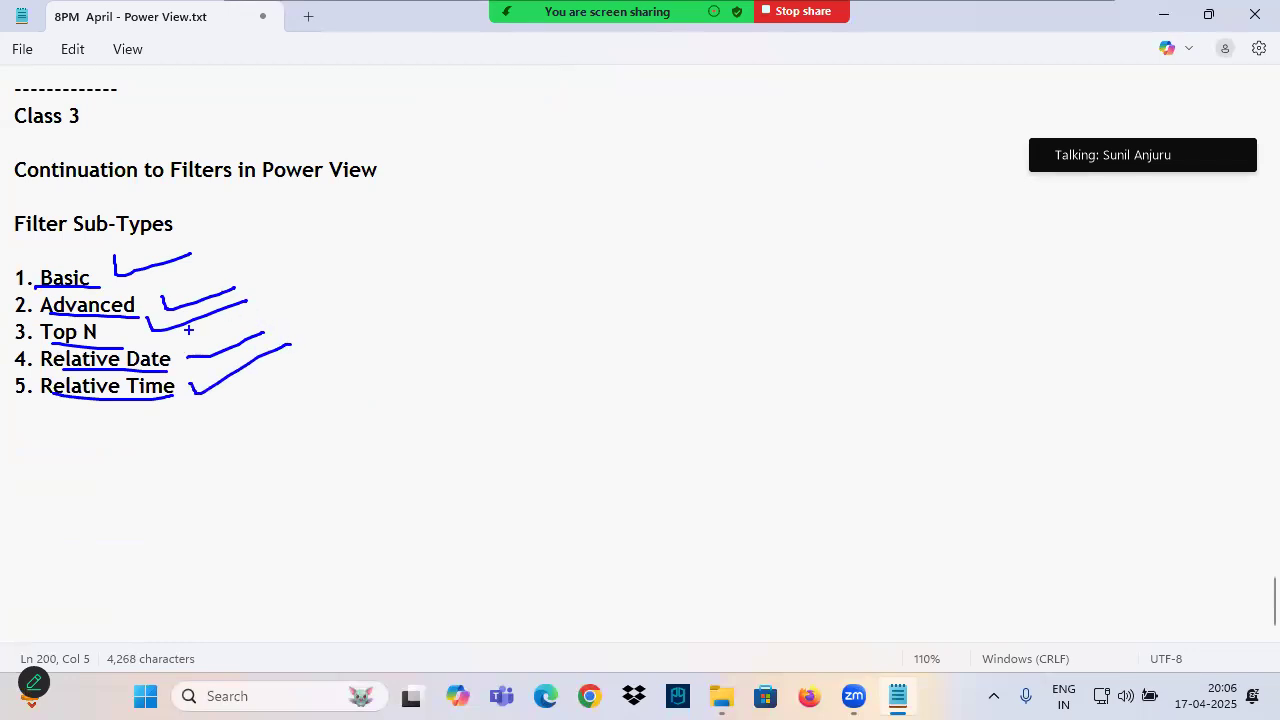
mouse_move(175, 300)
left_mouse_down()
mouse_move(4, 270)
mouse_move(160, 398)
mouse_move(88, 272)
left_mouse_up()
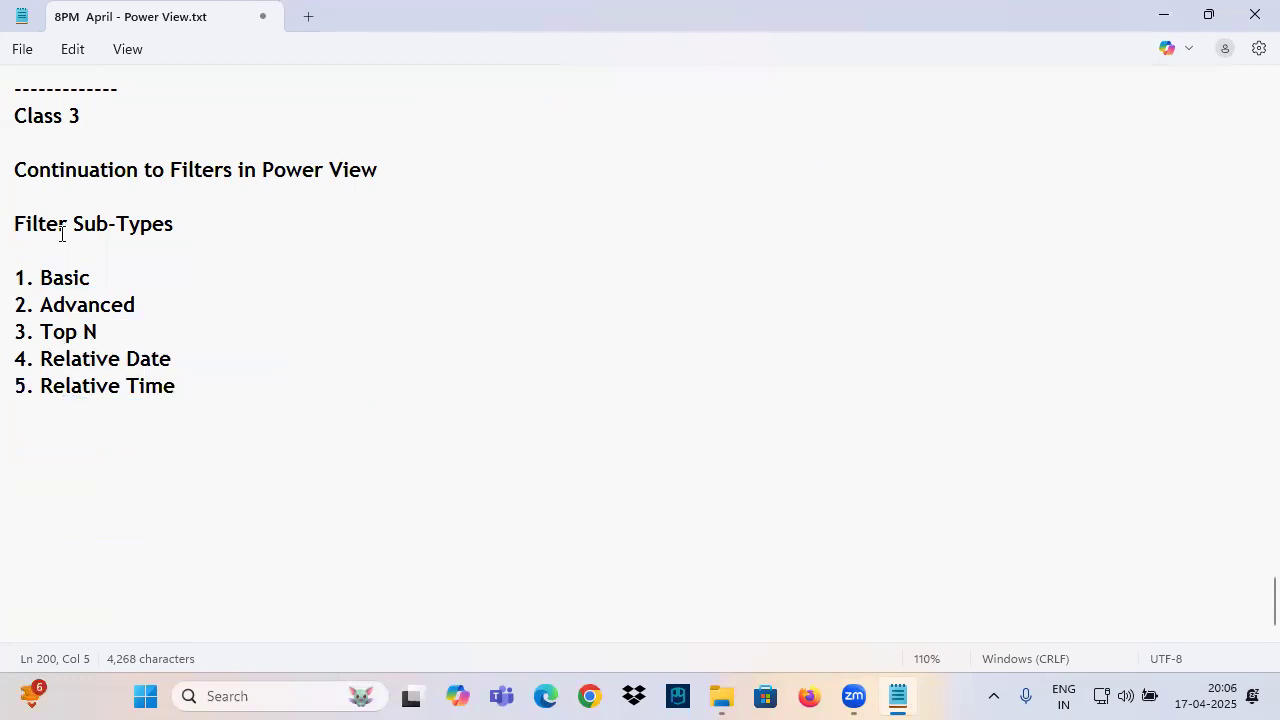
left_click_drag(60, 224, 18, 250)
left_click(198, 355)
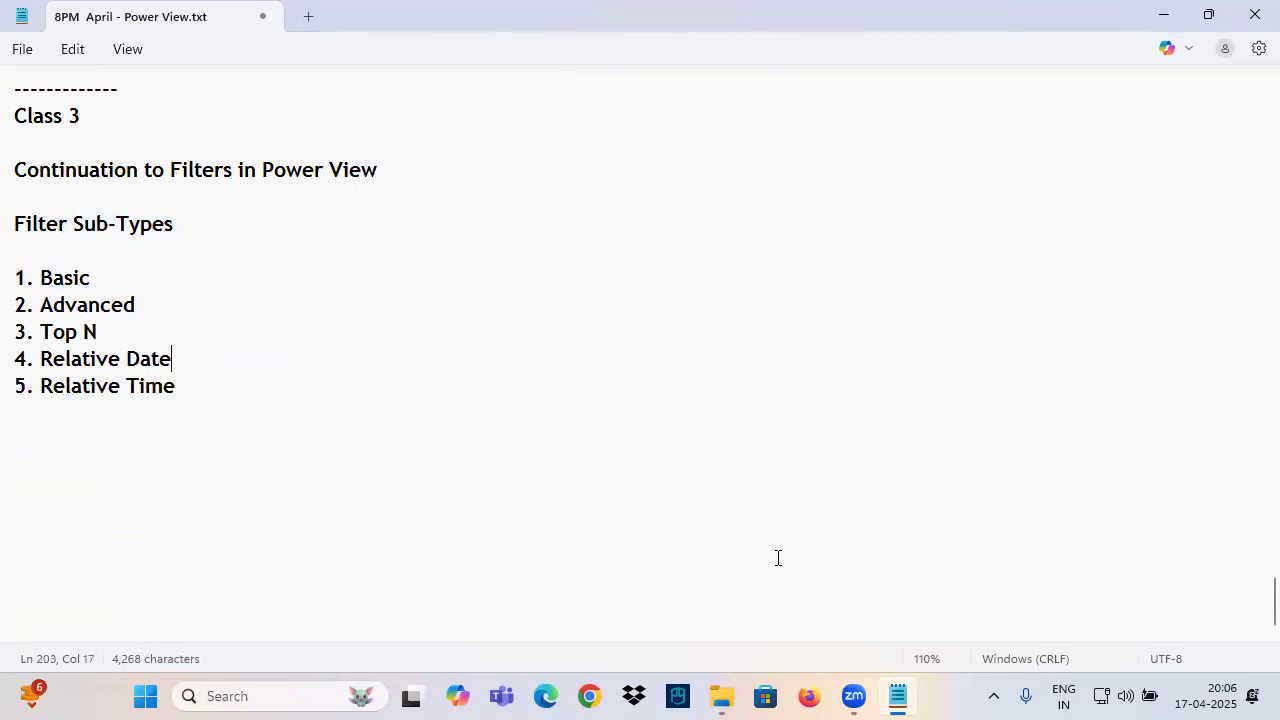
Open Power BI Desktop and create a blank report.
left_click(1251, 697)
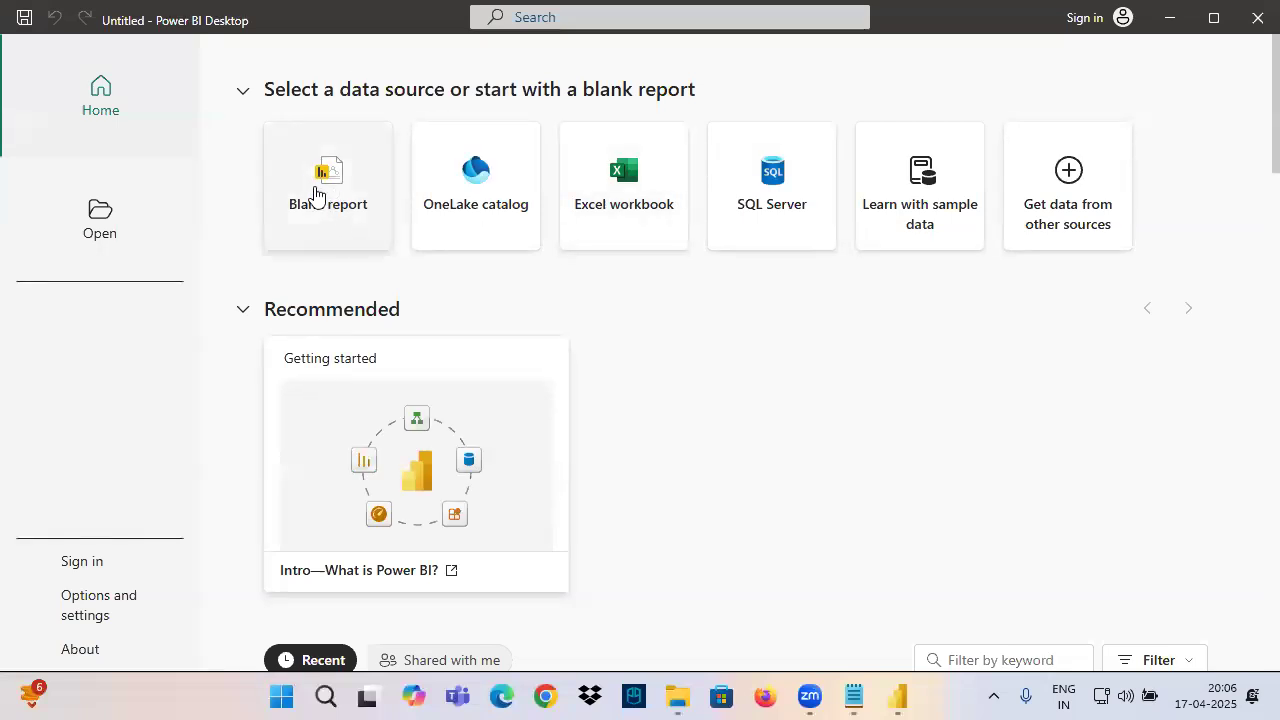
left_click(326, 188)
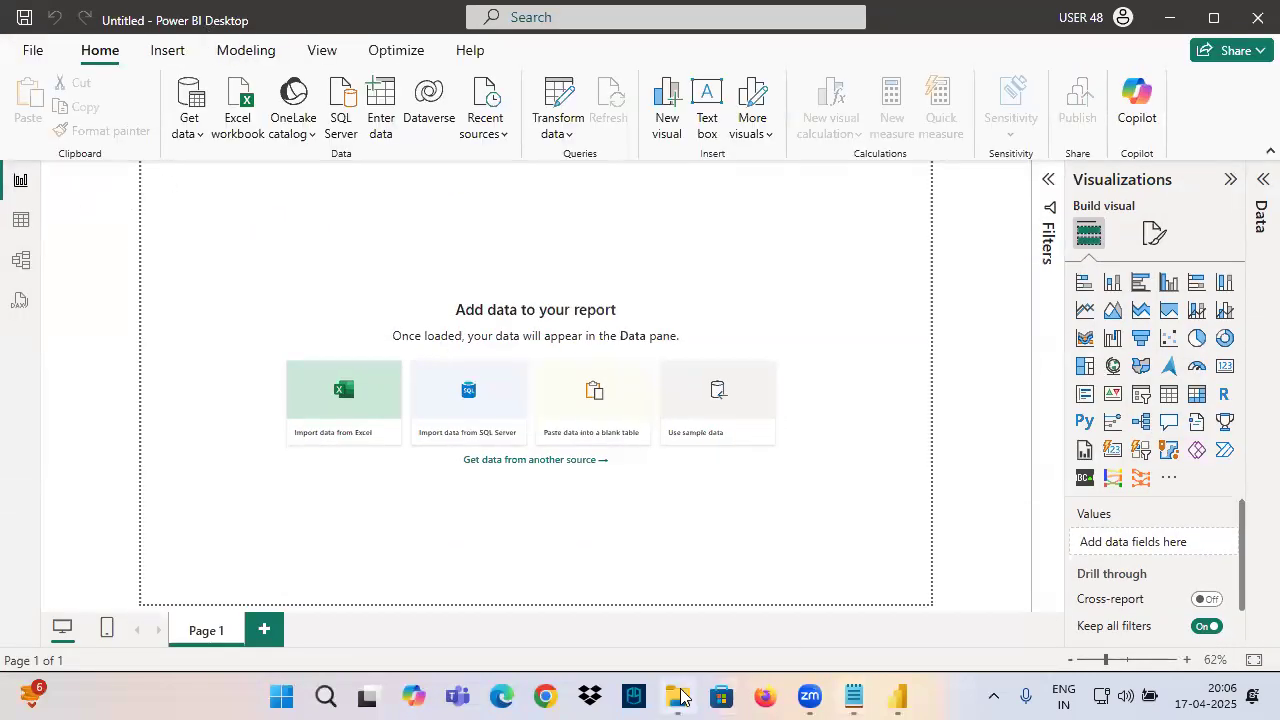
Open the Power BI Architecture document from the 0. Power BI Introduction folder in Word.
left_click(678, 697)
left_click(104, 480)
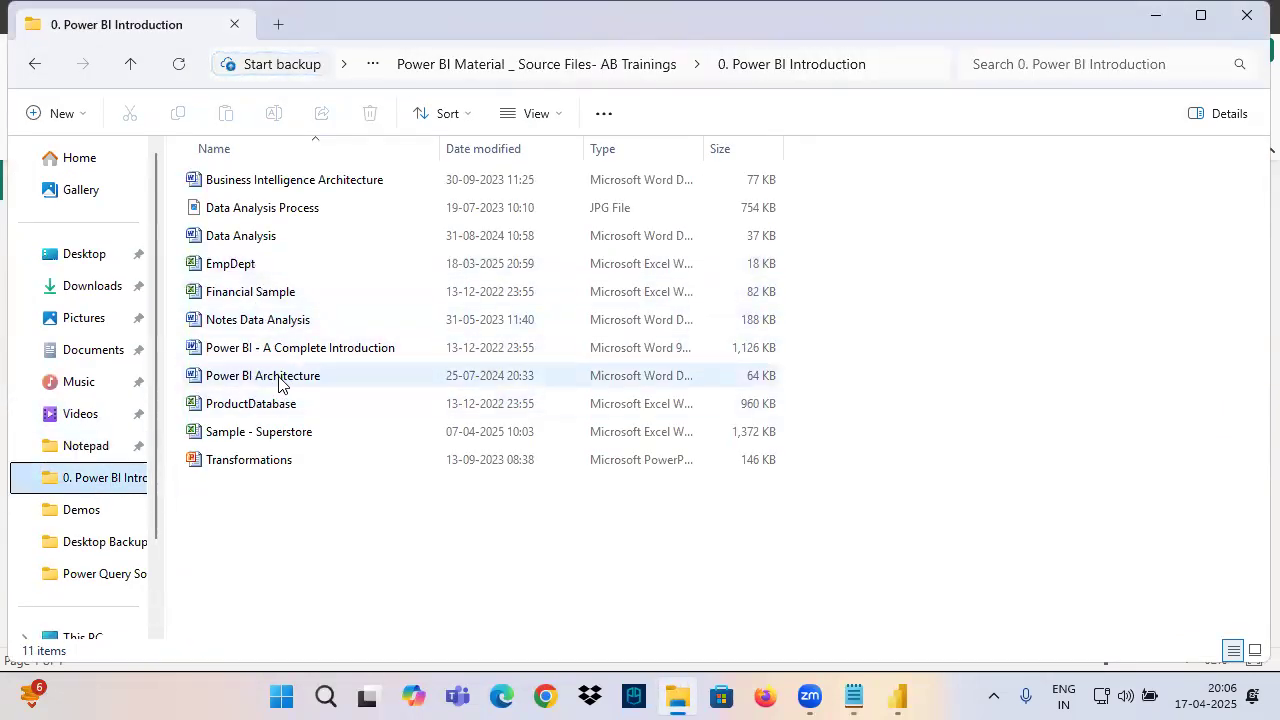
double_click(280, 380)
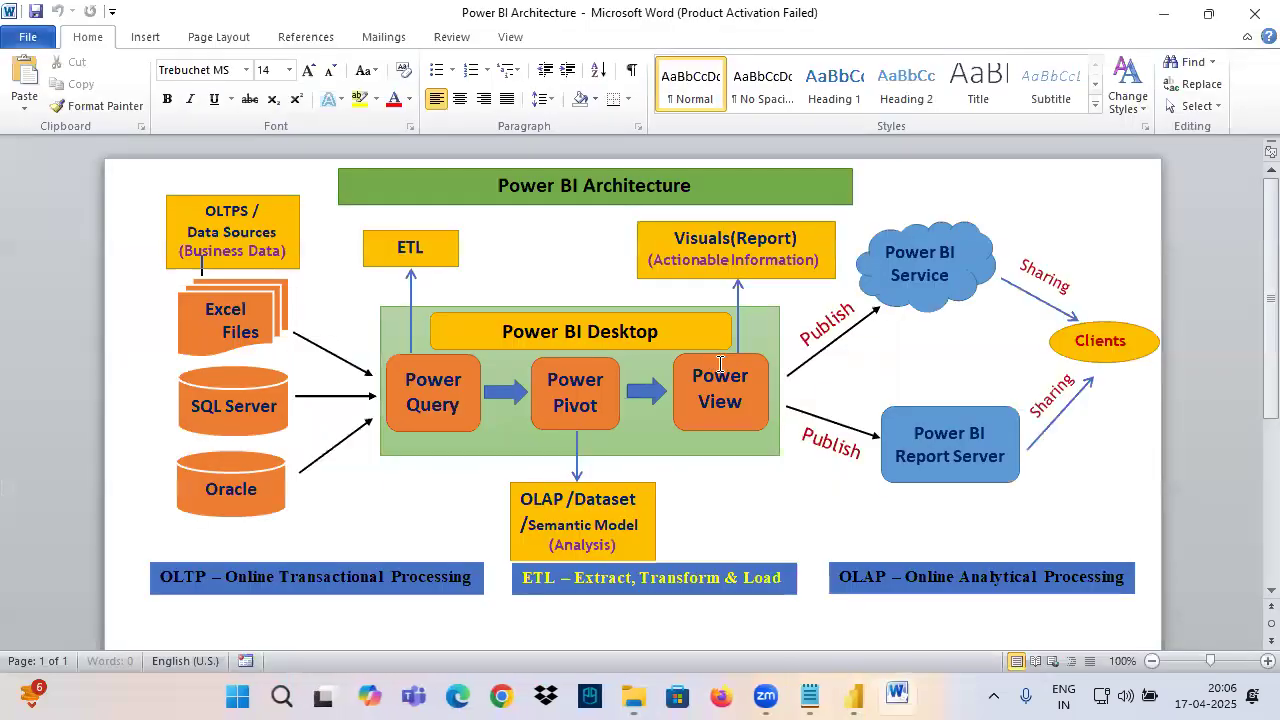
Circle the Power View and Power Pivot boxes in the architecture diagram and handwrite screen notes over them.
left_click(720, 365)
mouse_move(755, 360)
left_mouse_down()
mouse_move(678, 376)
mouse_move(728, 355)
left_mouse_up()
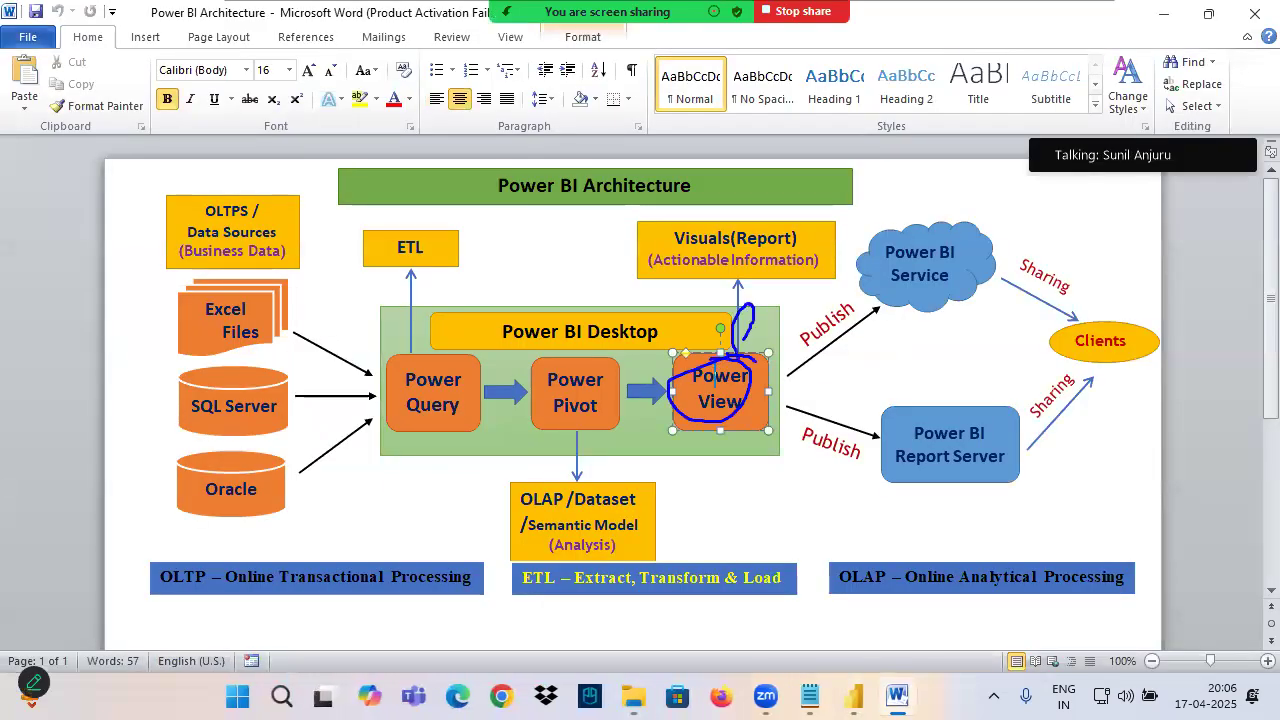
left_click_drag(827, 302, 796, 357)
mouse_move(719, 374)
left_mouse_down()
mouse_move(819, 370)
mouse_move(785, 355)
left_mouse_up()
left_click_drag(816, 268, 838, 218)
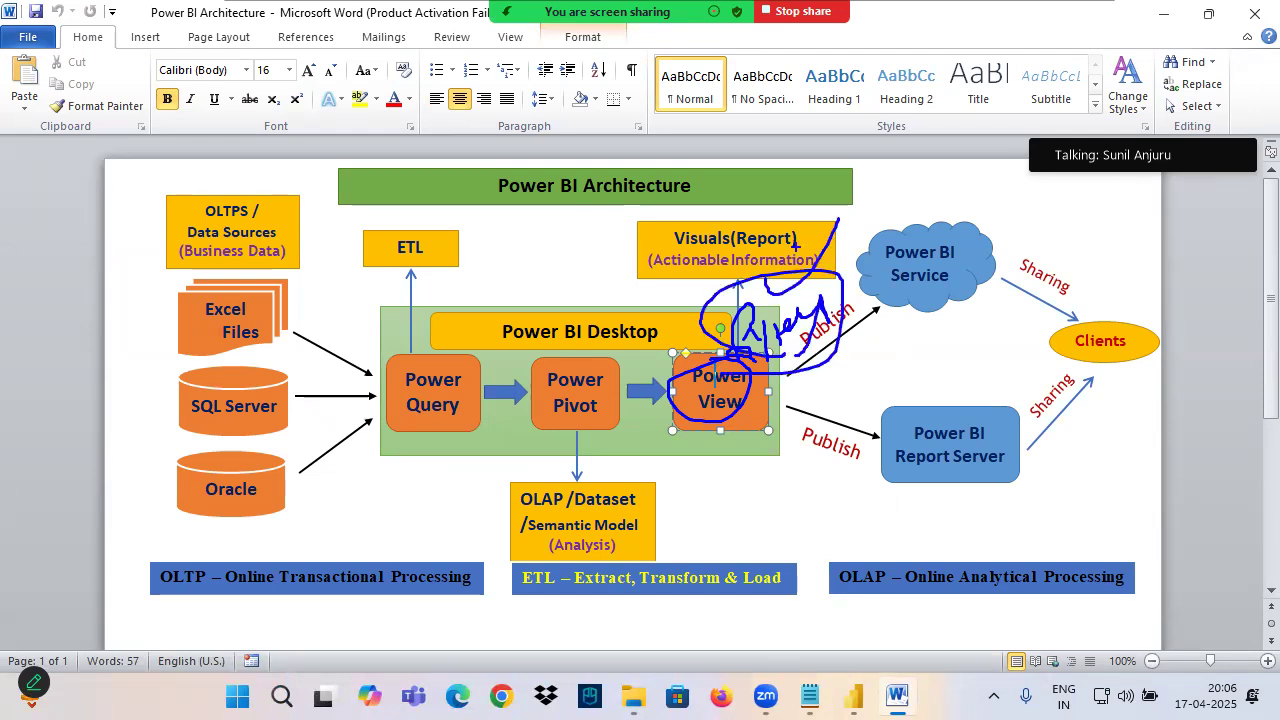
mouse_move(746, 366)
left_mouse_down()
mouse_move(670, 364)
mouse_move(780, 404)
left_mouse_up()
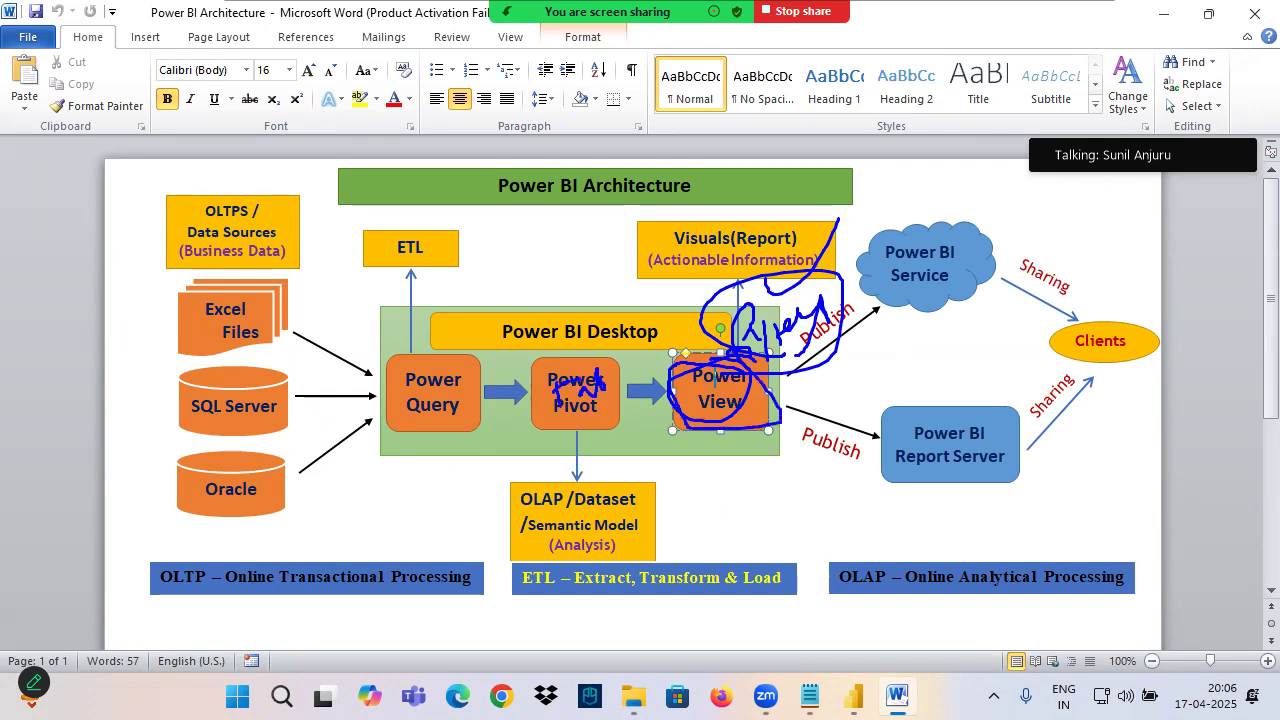
mouse_move(628, 372)
left_mouse_down()
mouse_move(548, 432)
mouse_move(583, 426)
left_mouse_up()
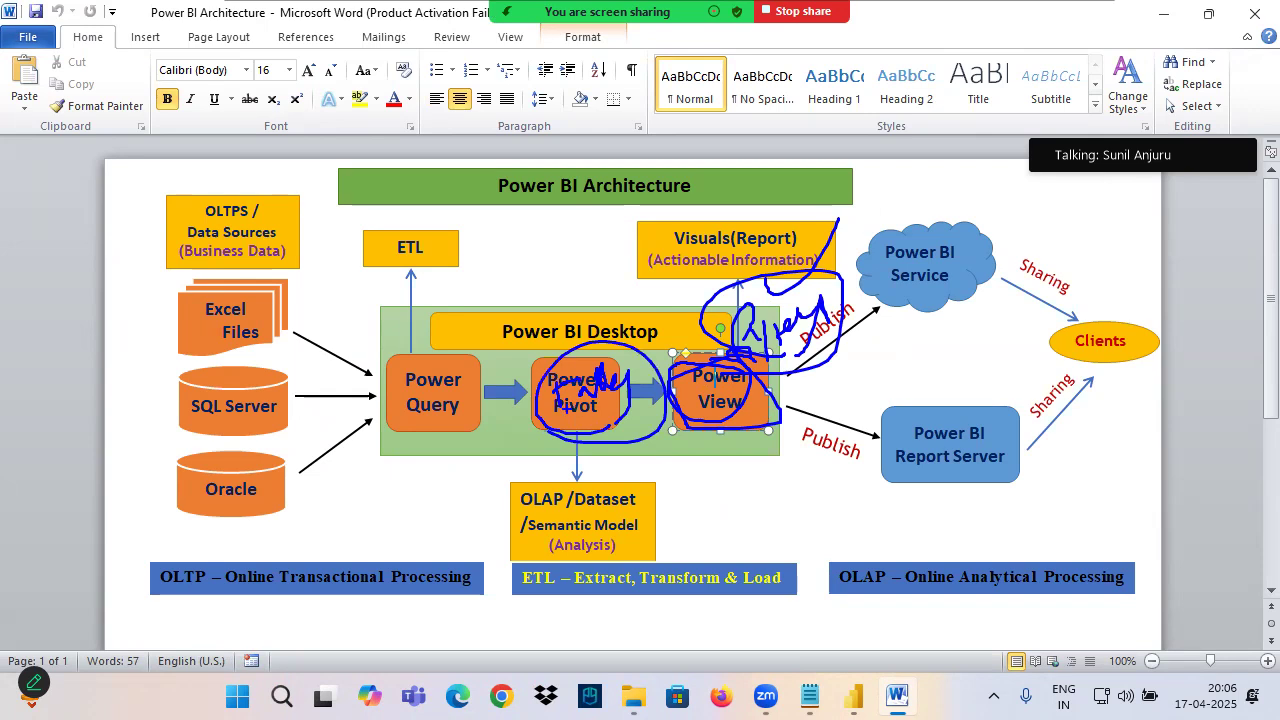
left_click_drag(516, 314, 556, 362)
mouse_move(609, 397)
left_mouse_down()
mouse_move(702, 390)
mouse_move(676, 424)
left_mouse_up()
Return to Power BI Desktop, switch to Model view and connect to the EmpDept Excel workbook.
left_click(853, 695)
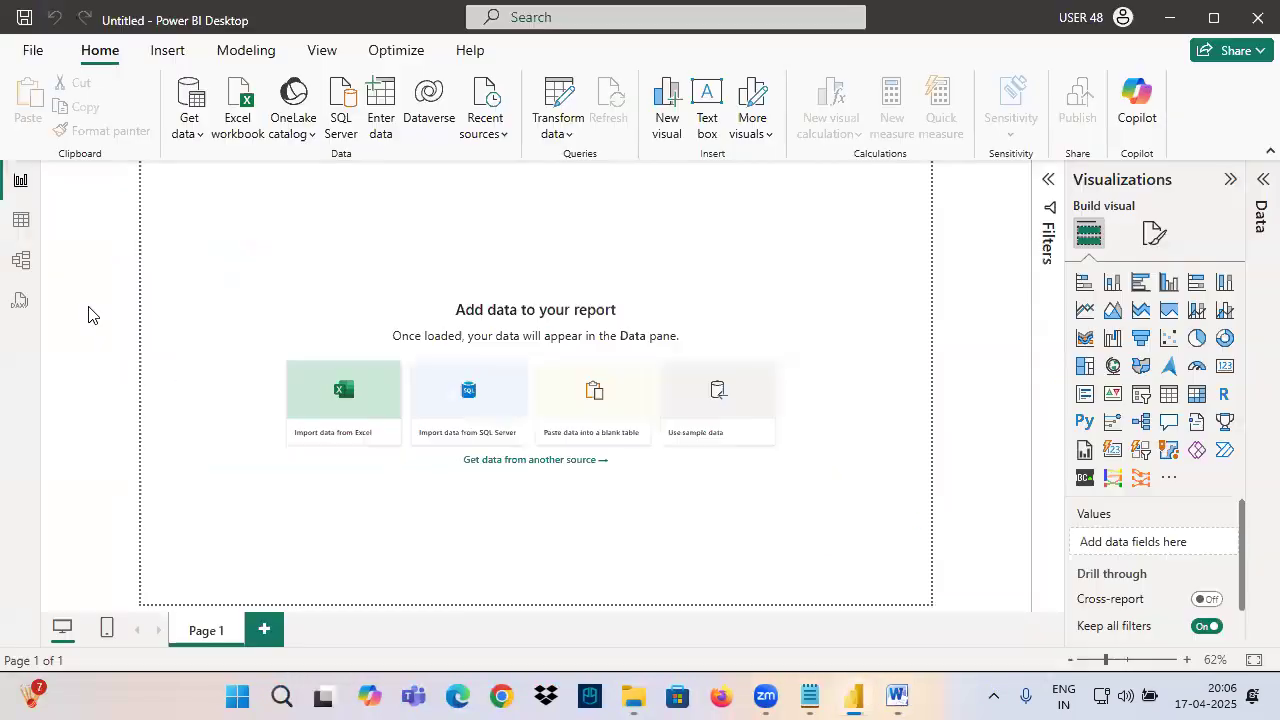
left_click(19, 262)
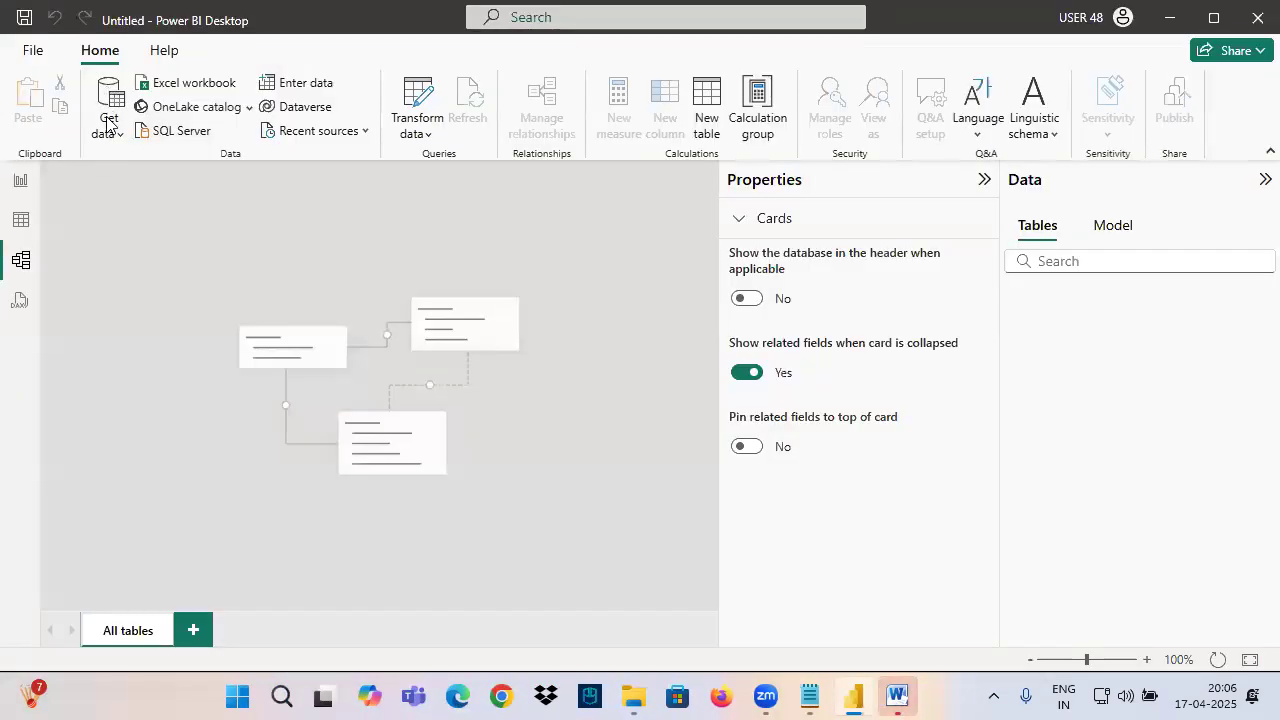
left_click(107, 132)
left_click(145, 197)
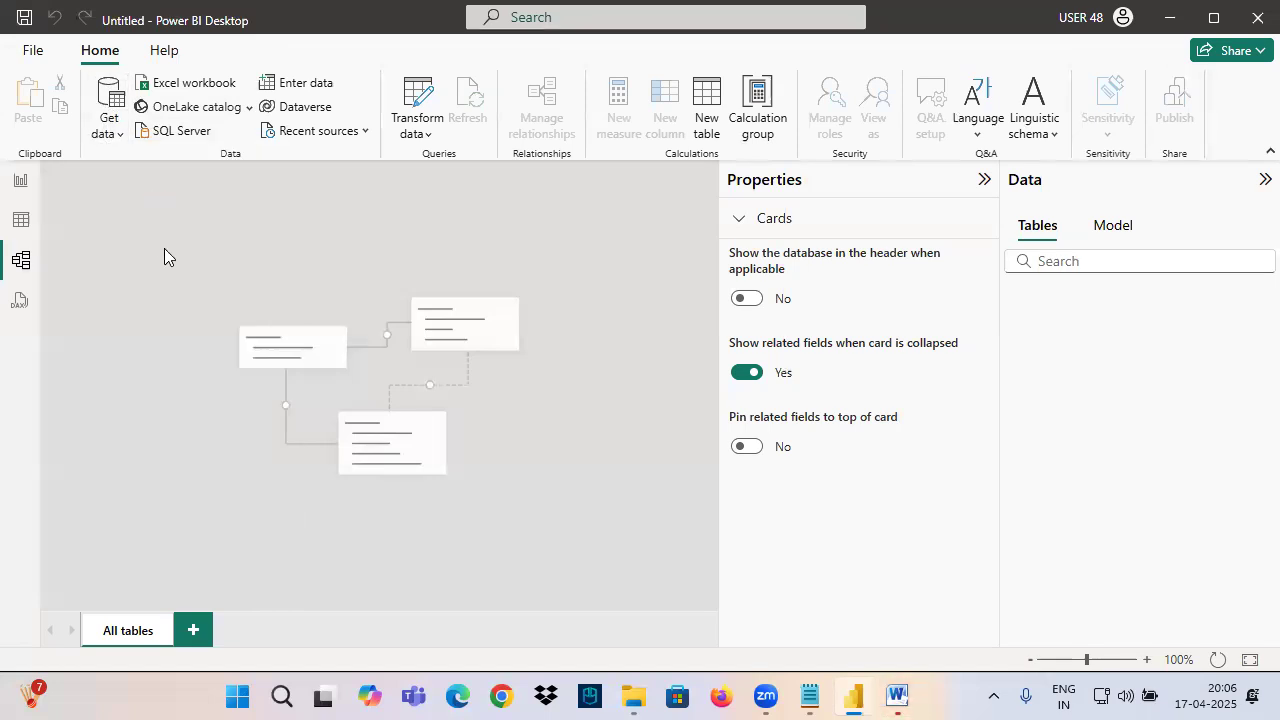
left_click(240, 161)
left_click(465, 443)
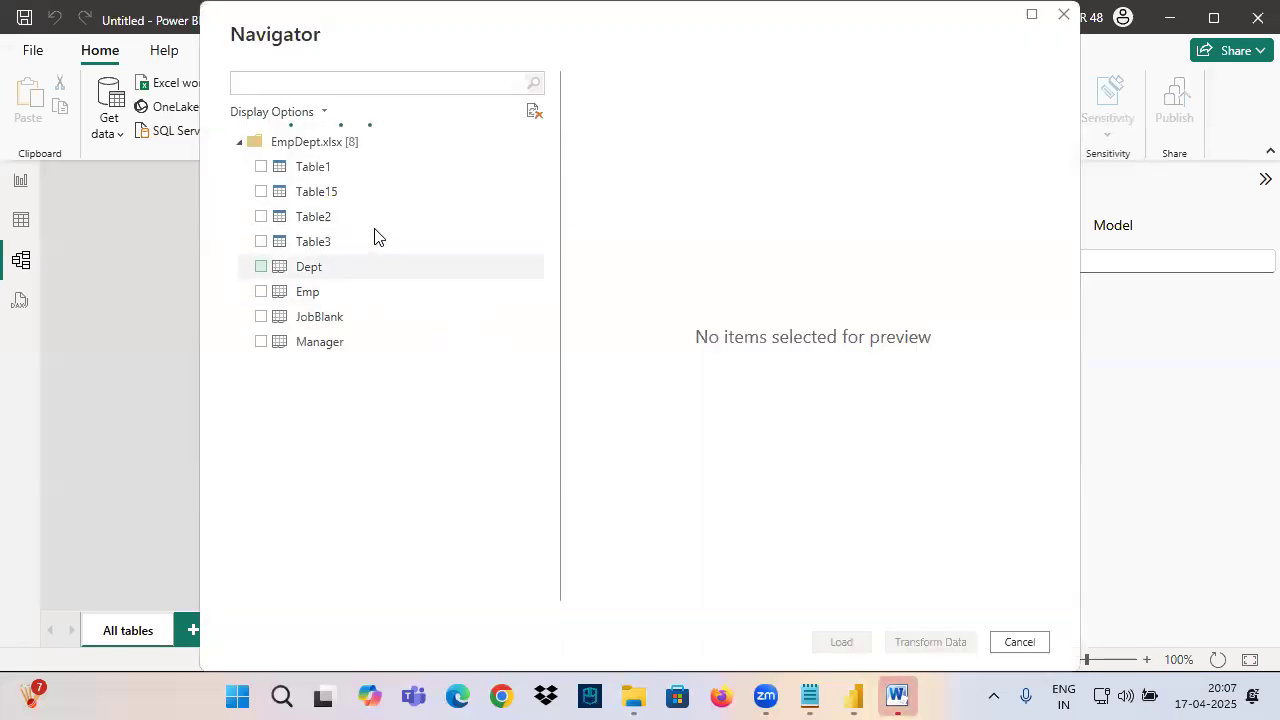
Load the Emp, Dept and Manager sheets into the model and collapse the Properties and Data panes.
left_click(261, 292)
left_click(258, 268)
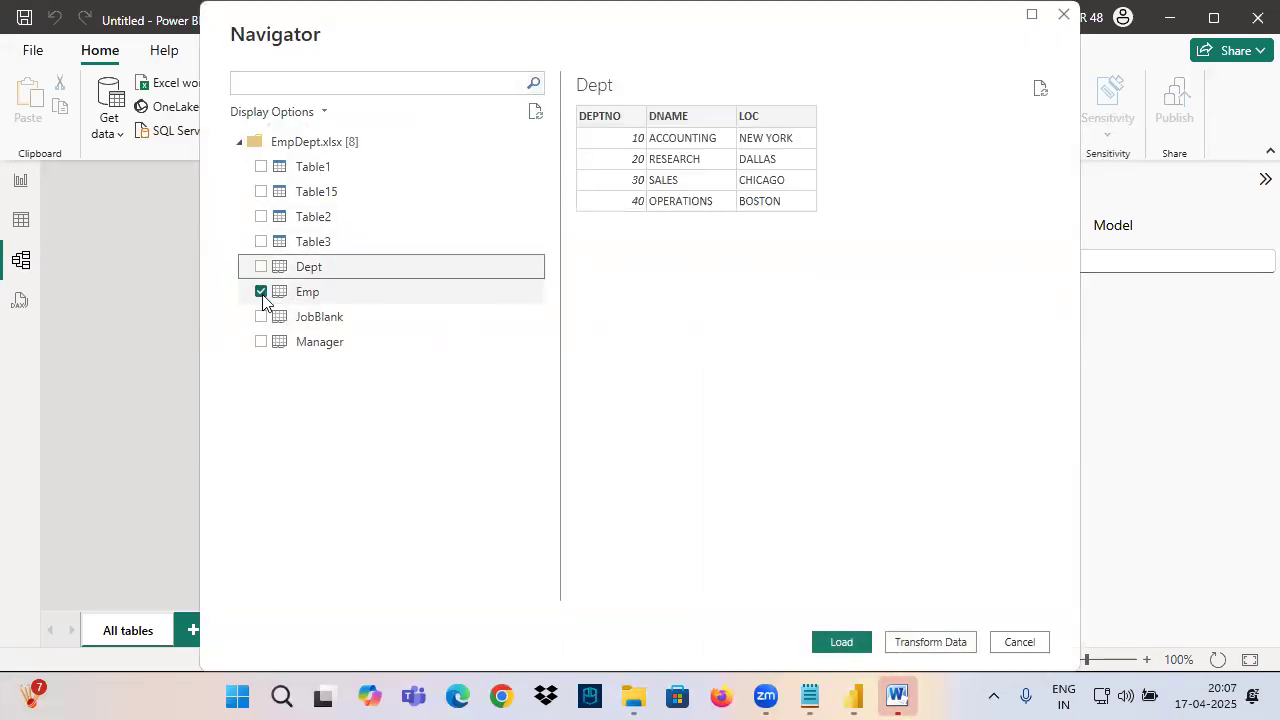
left_click(261, 342)
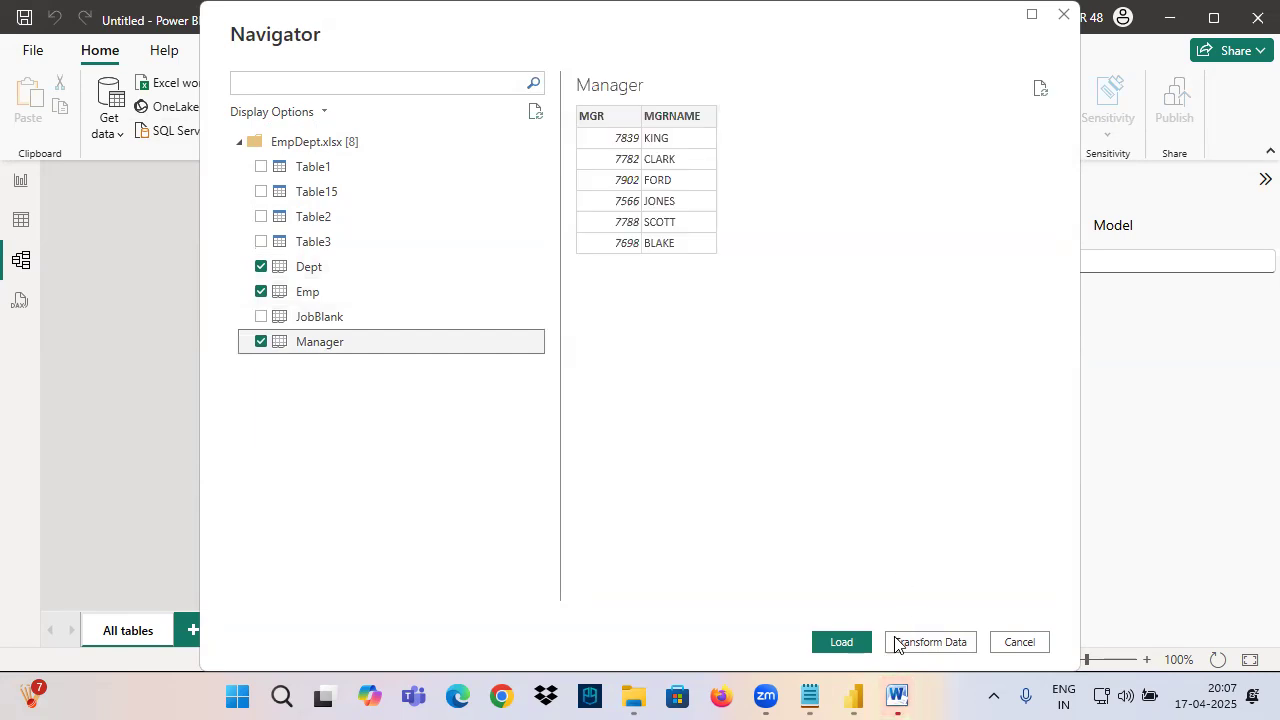
left_click(840, 642)
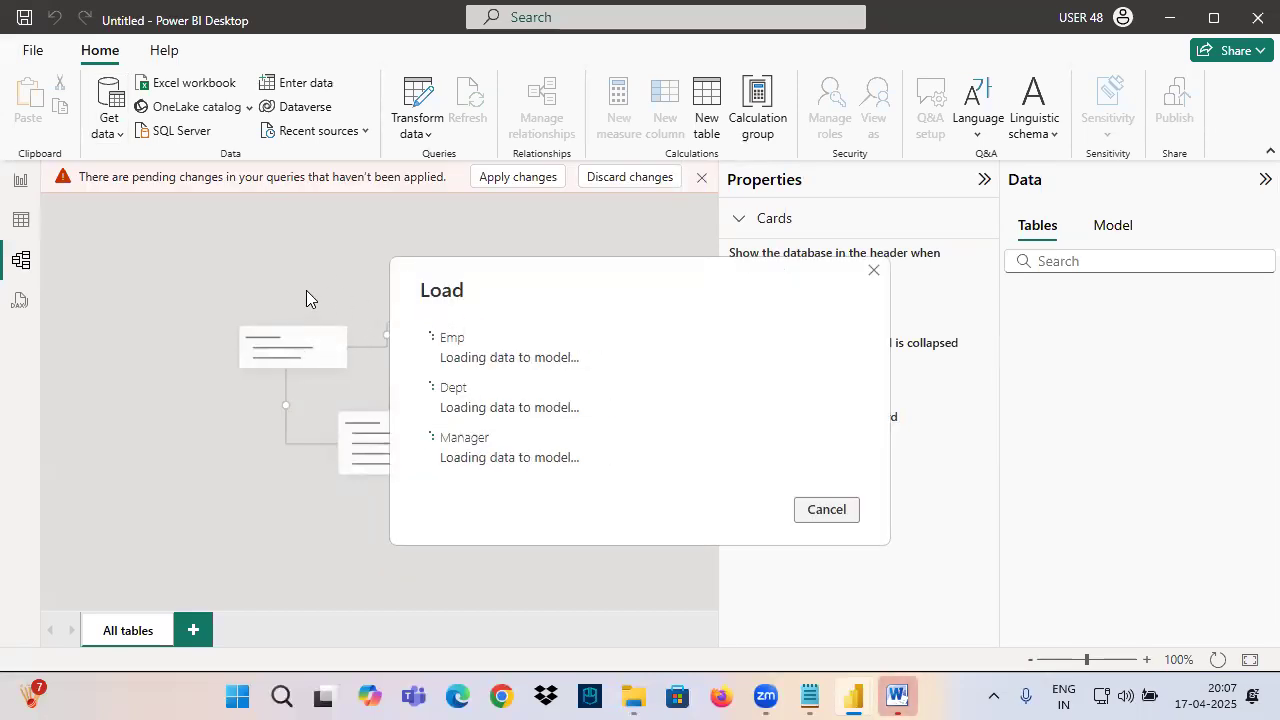
left_click(984, 179)
left_click(1265, 179)
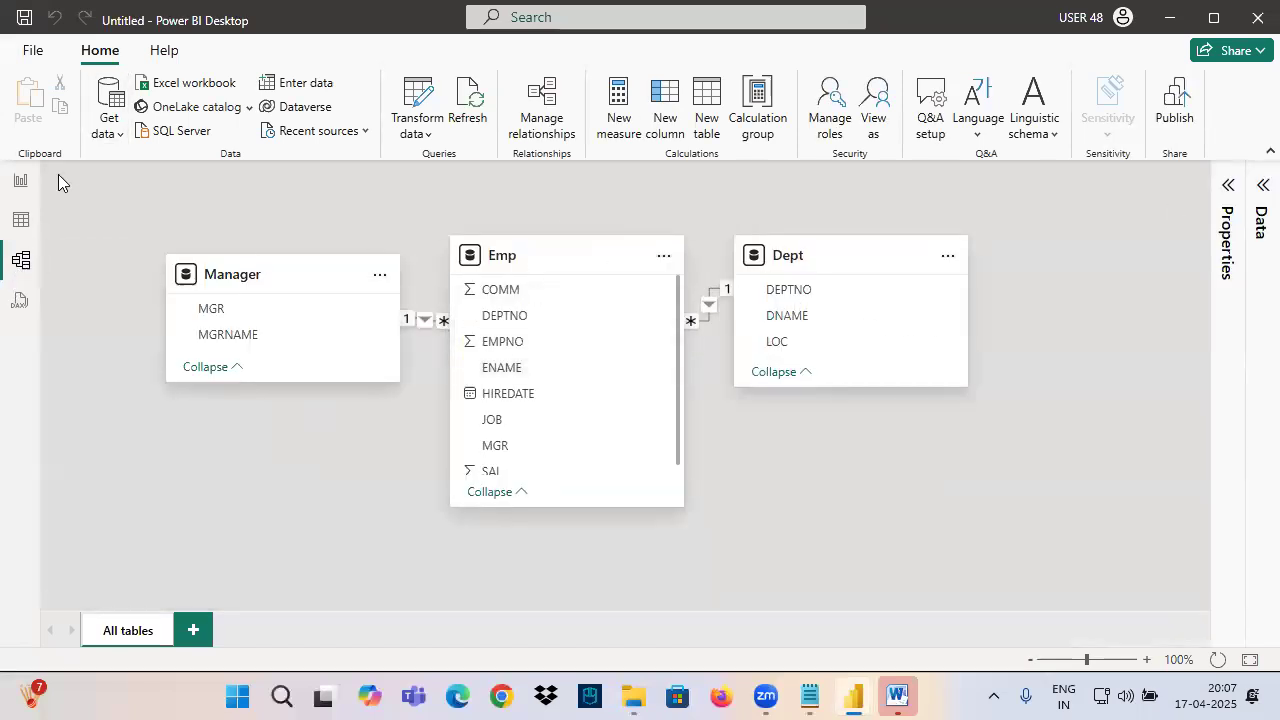
Load the Orders sheet from the Sample - Superstore Excel workbook into the model.
left_click(109, 130)
left_click(148, 204)
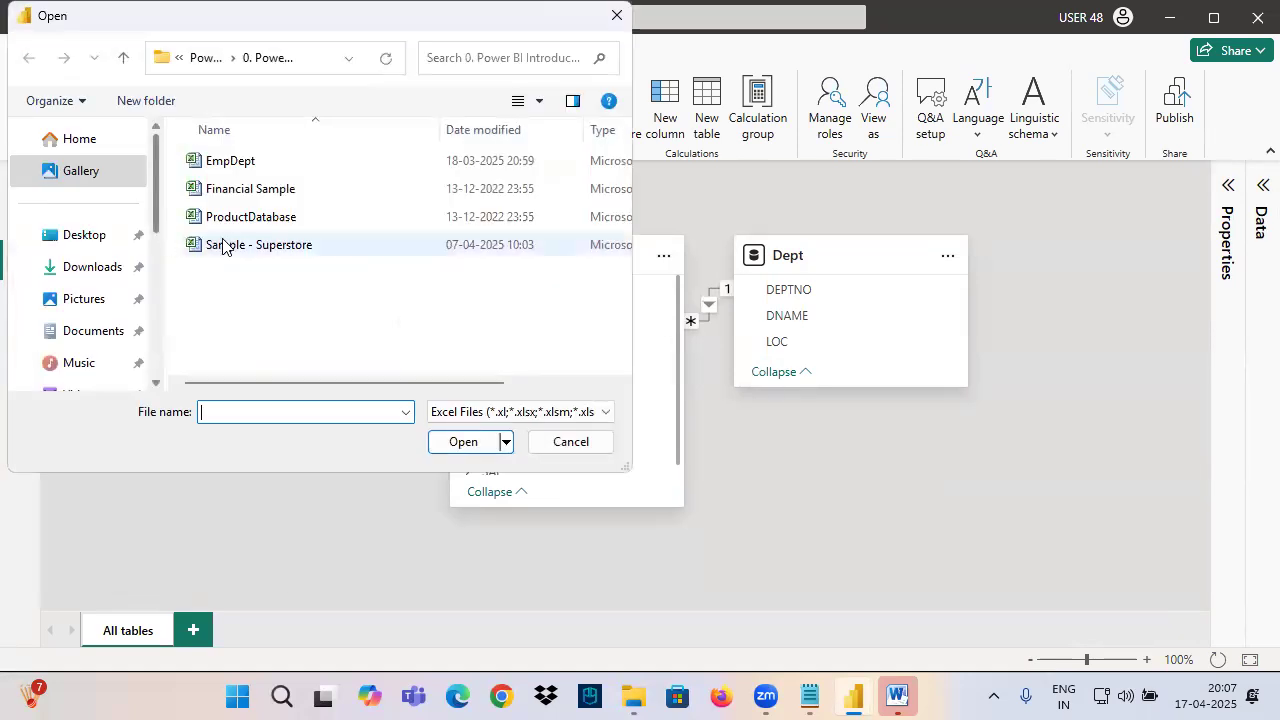
left_click(246, 246)
left_click(463, 443)
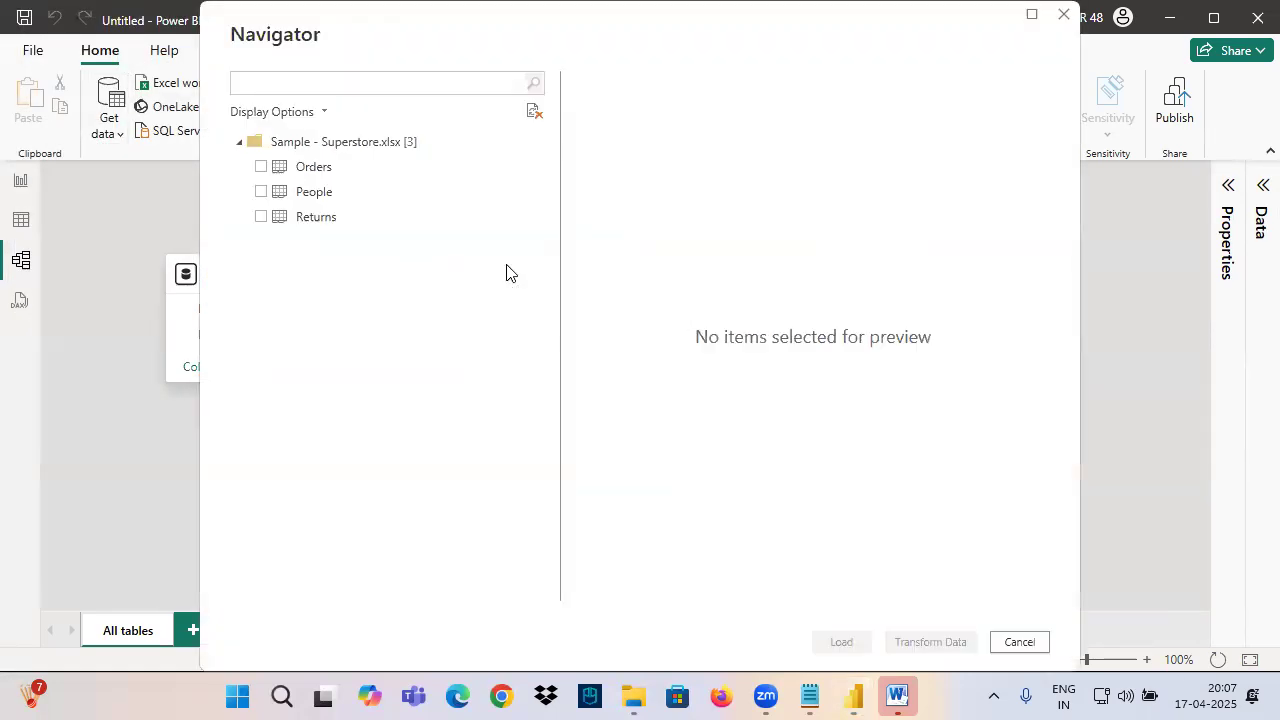
left_click(261, 167)
left_click(841, 641)
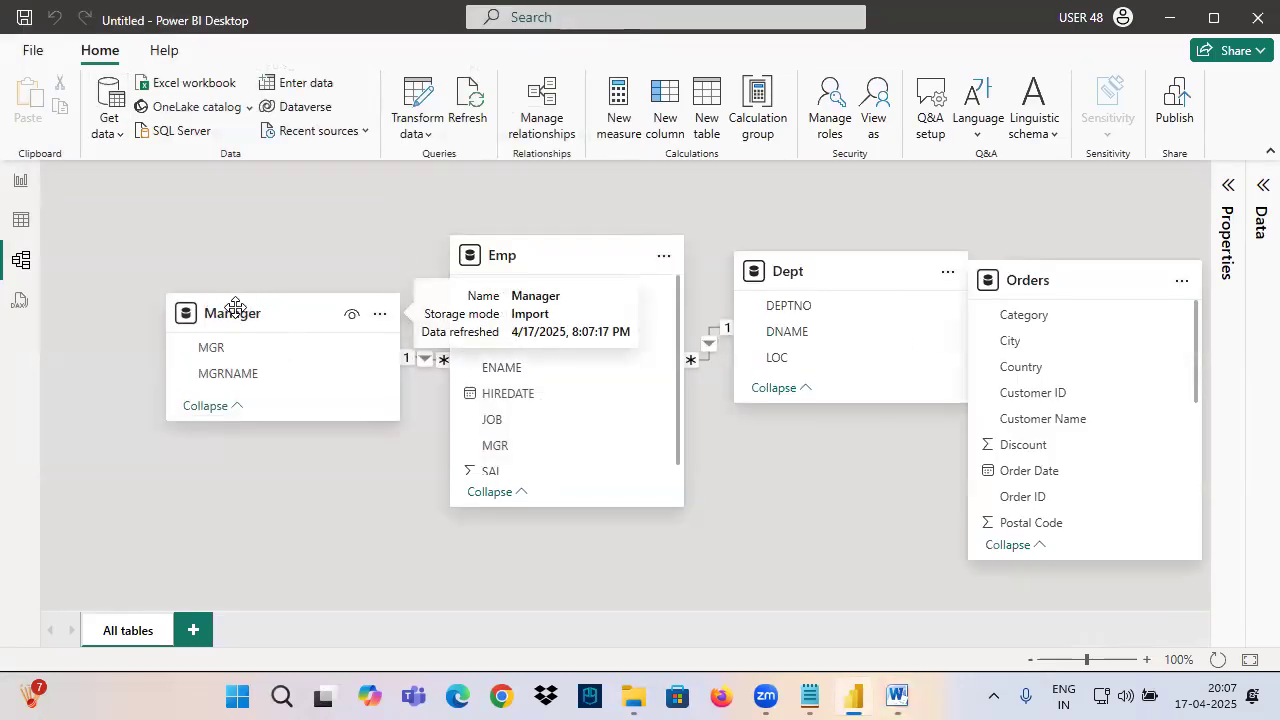
Move the Manager table farther away from Emp in the model diagram and switch to Report view.
left_click_drag(206, 310, 156, 252)
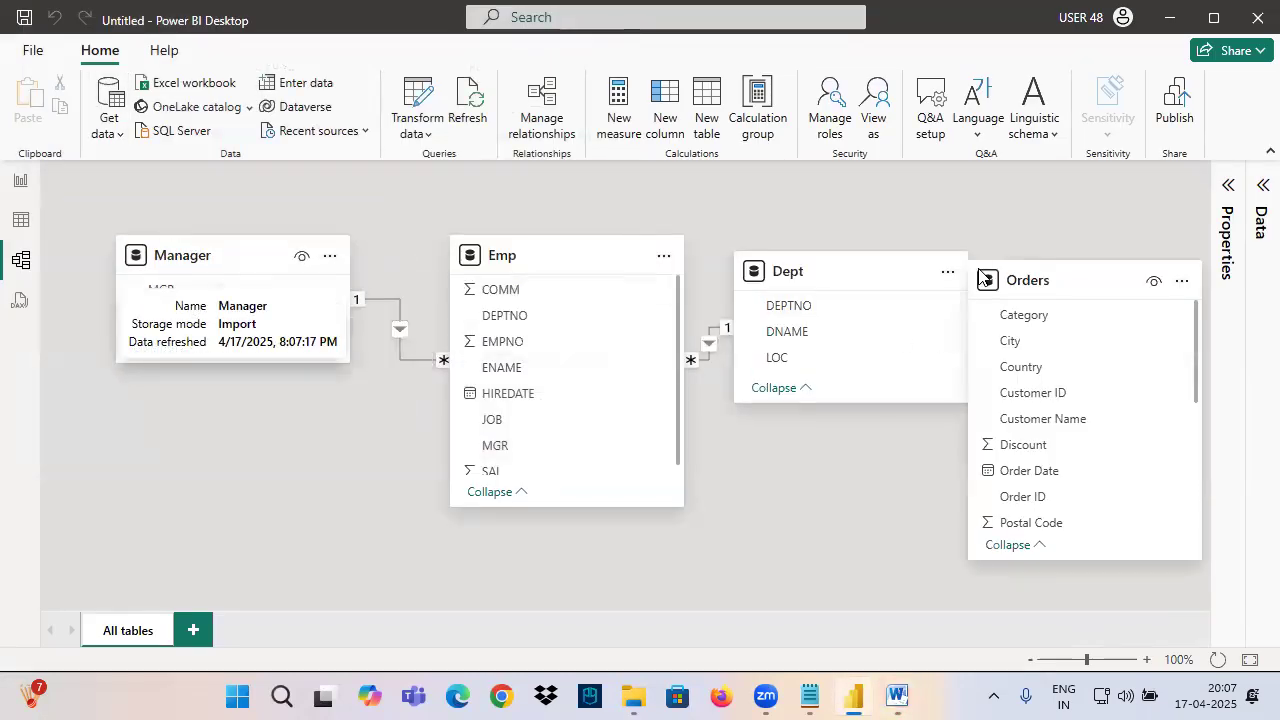
left_click(22, 184)
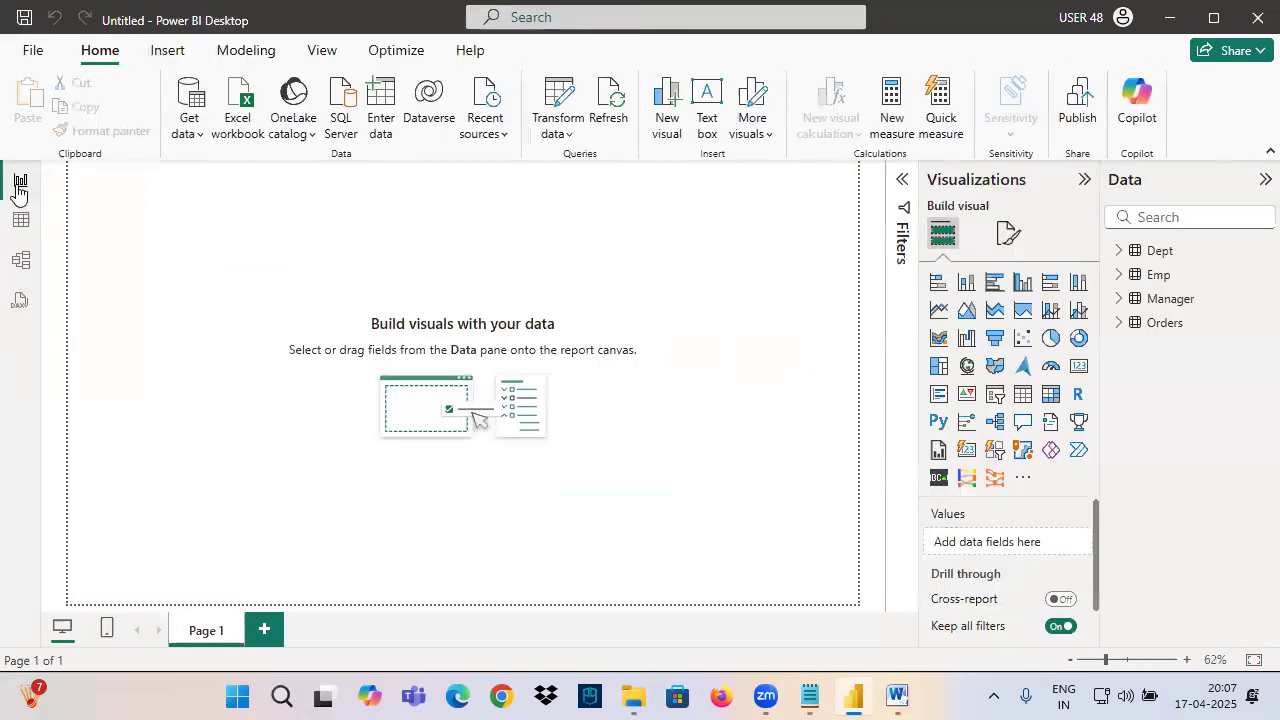
Draw a screen annotation with an arrow from the Report view icon to the circled Filters pane, and clear it.
key("ctrl+2")
mouse_move(37, 169)
left_mouse_down()
mouse_move(37, 184)
mouse_move(757, 160)
mouse_move(880, 198)
mouse_move(928, 176)
mouse_move(883, 200)
left_mouse_up()
left_click_drag(939, 237, 892, 167)
left_click_drag(857, 117, 859, 125)
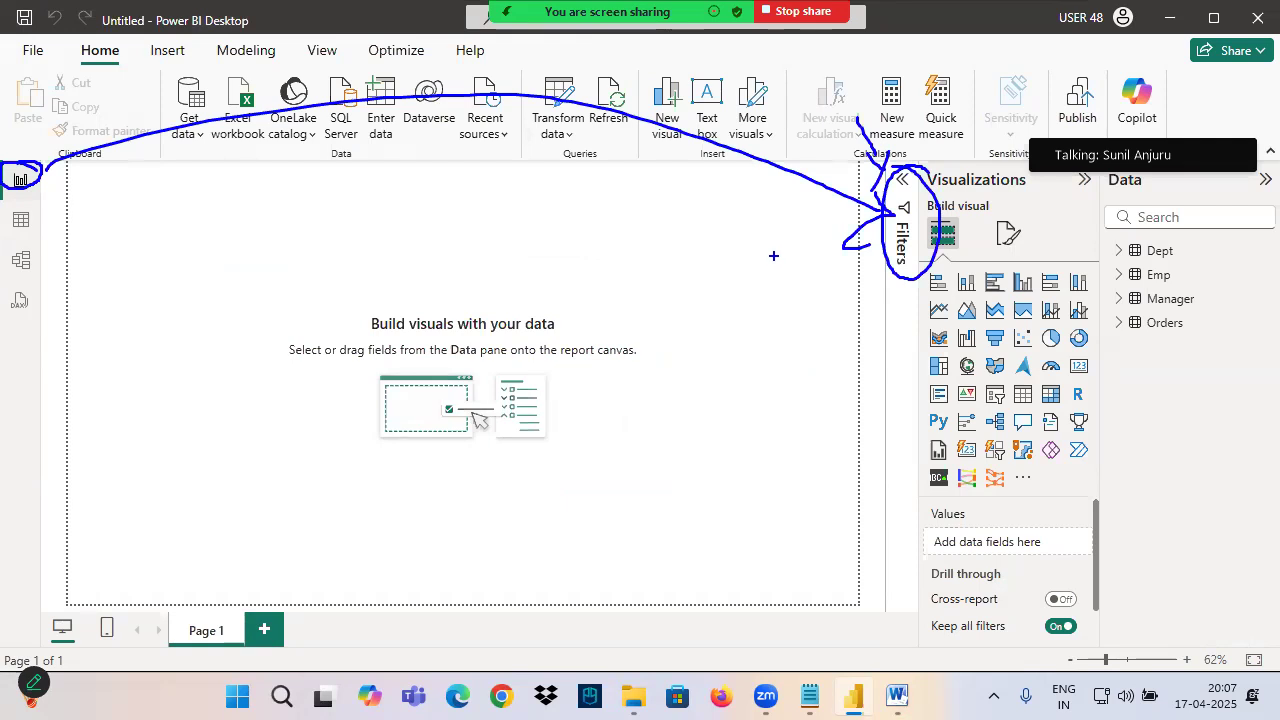
key("Escape")
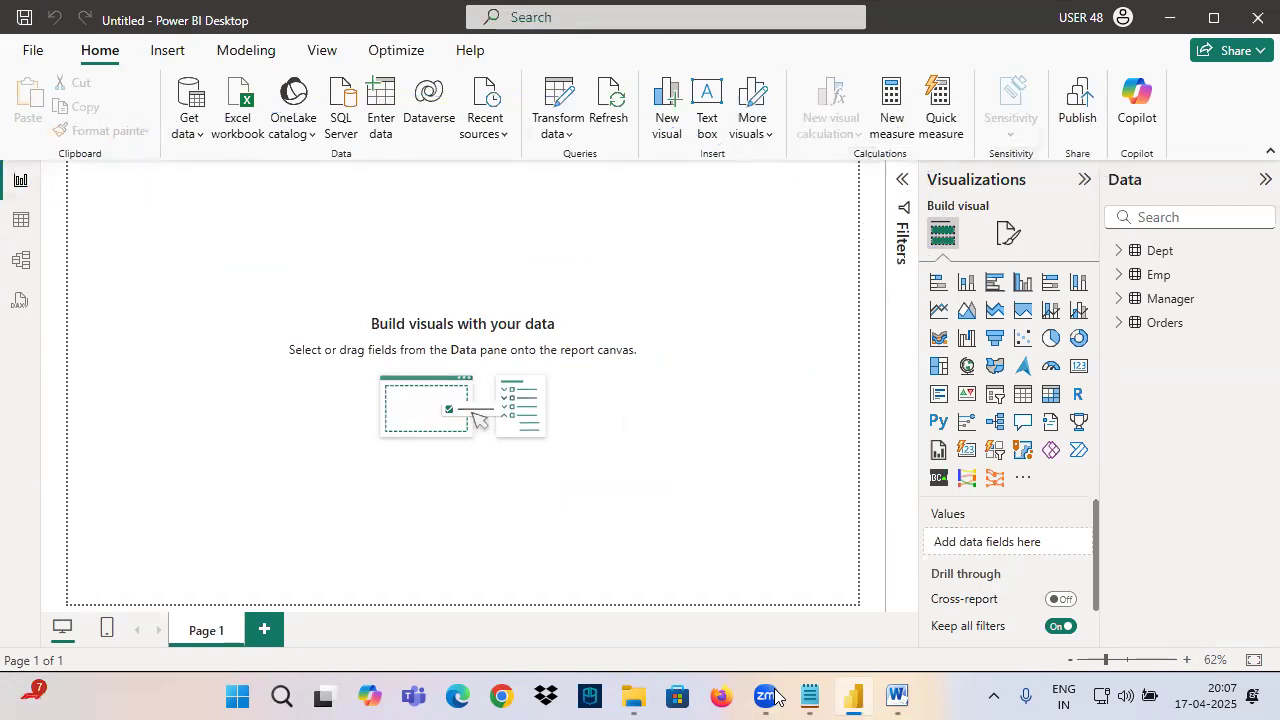
Review the Filter Sub-Types list, from Basic to Relative Time, in the Class 3 notes in Notepad.
left_click(810, 697)
left_click_drag(14, 224, 224, 384)
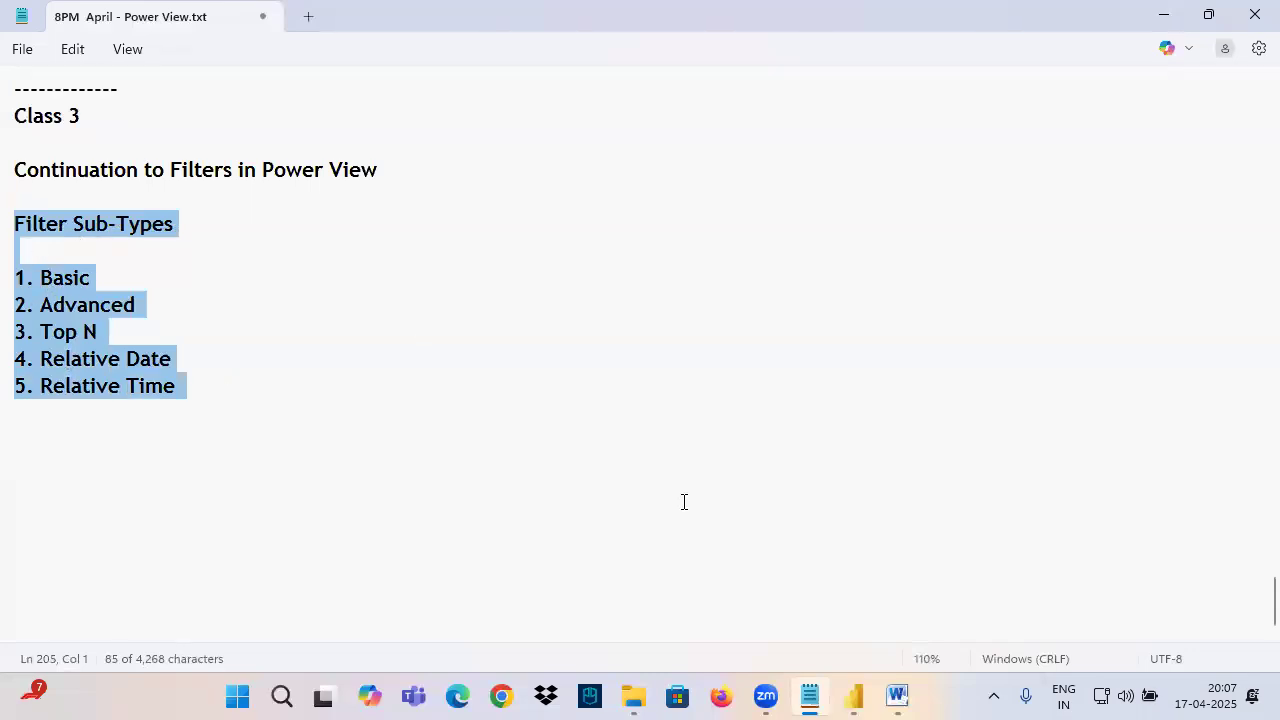
Add a card visual showing Sum of Sales from the Orders table to Page 1 in Power BI Desktop and reduce its height.
left_click(853, 697)
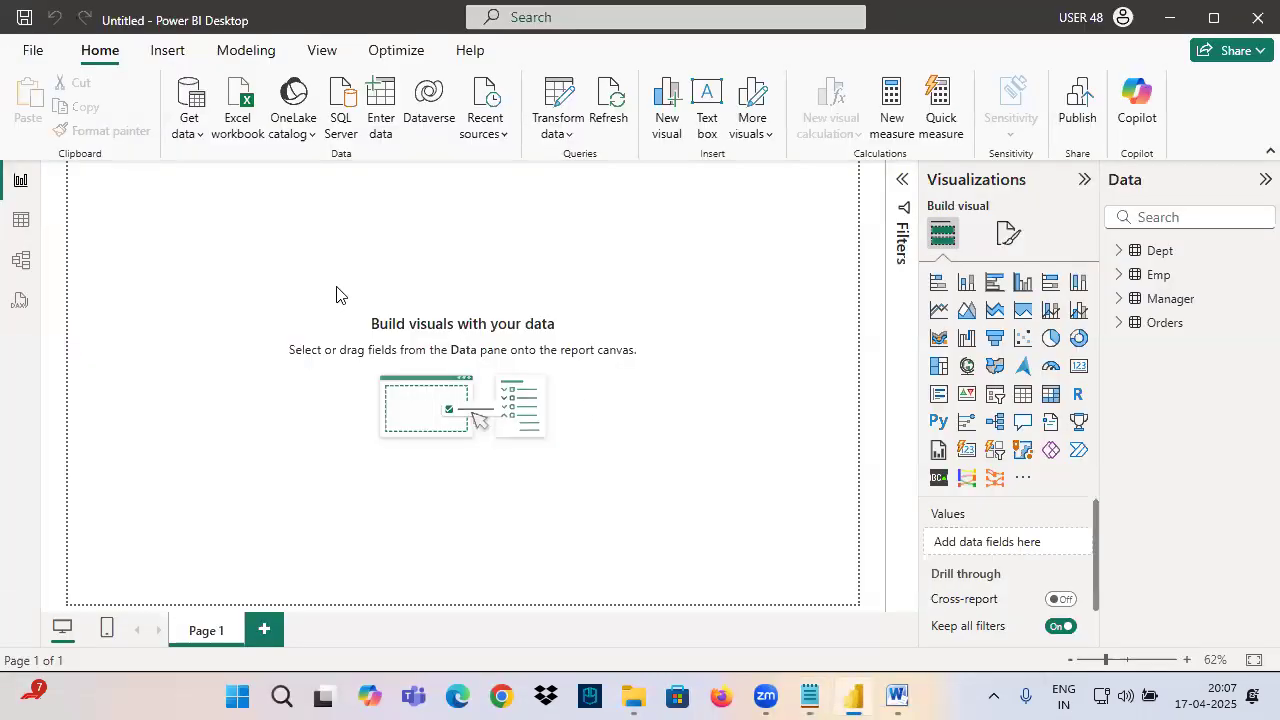
left_click(1078, 366)
left_click(1150, 325)
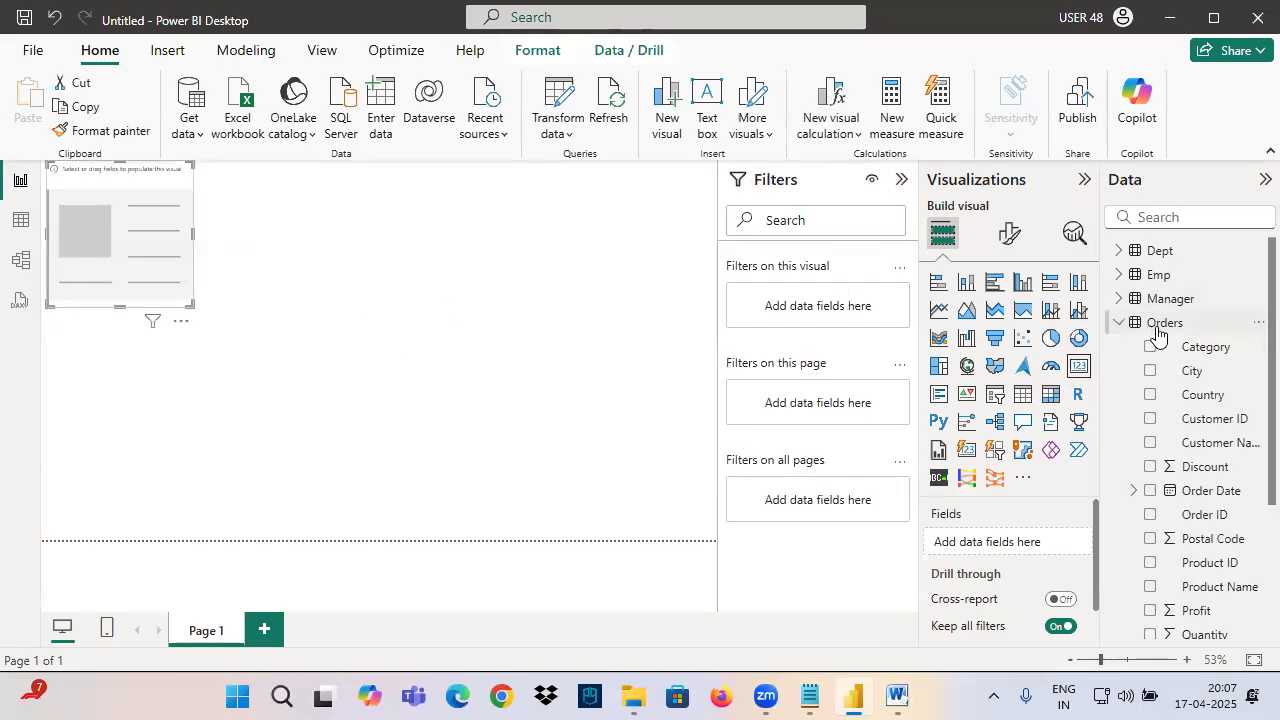
scroll(1187, 497, "down", 2)
left_click_drag(1190, 505, 157, 246)
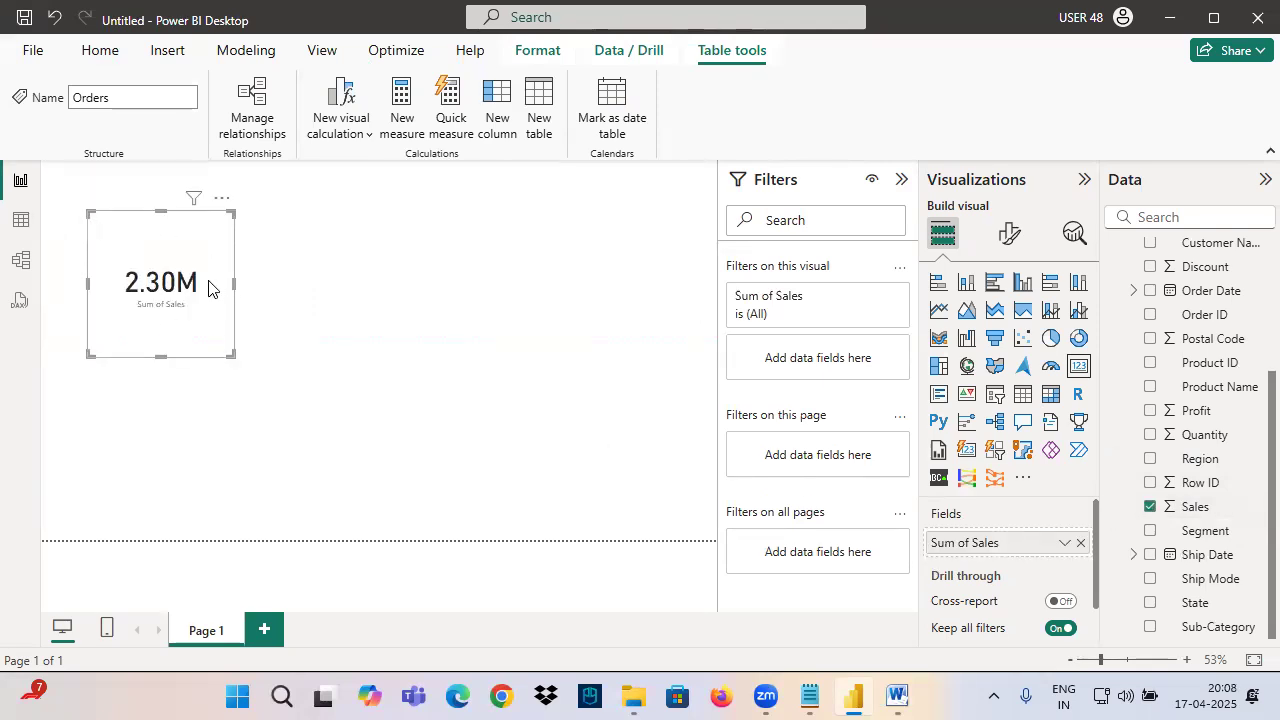
scroll(294, 392, "up", 3, "ctrl")
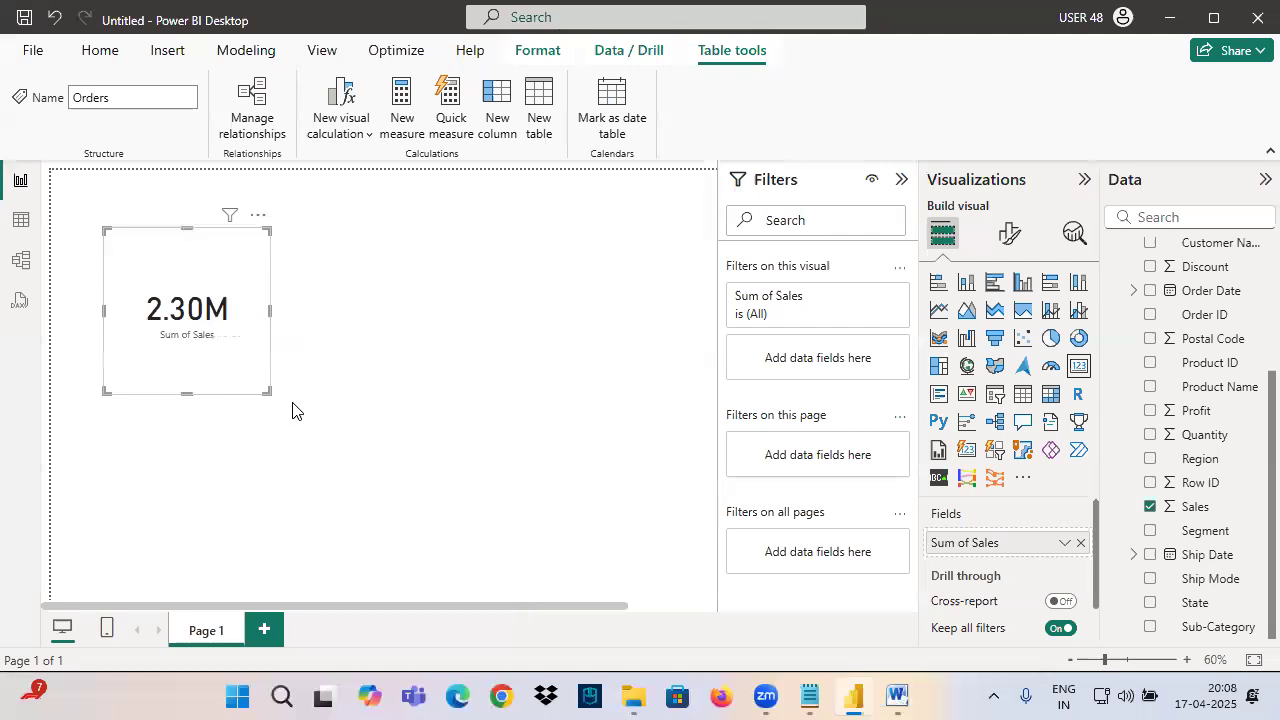
scroll(1224, 364, "up", 3)
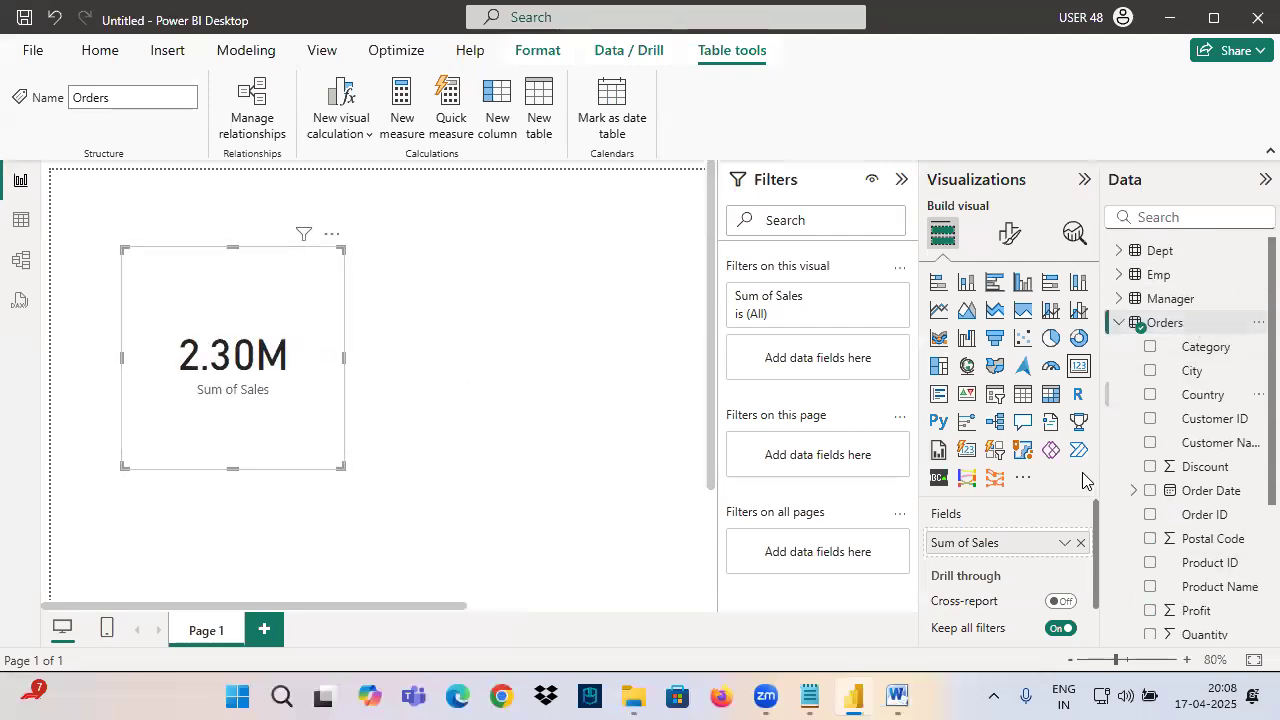
left_click_drag(339, 470, 349, 376)
Handwrite a screen annotation beside the Sum of Sales card and clear it.
mouse_move(262, 218)
left_mouse_down()
mouse_move(275, 270)
mouse_move(306, 261)
mouse_move(399, 275)
left_mouse_up()
left_click_drag(459, 232, 463, 259)
left_click_drag(560, 234, 576, 240)
left_click_drag(577, 221, 577, 269)
left_click_drag(479, 303, 592, 271)
mouse_move(596, 217)
left_mouse_down()
mouse_move(422, 276)
mouse_move(456, 230)
mouse_move(366, 271)
left_mouse_up()
left_click_drag(464, 276, 558, 275)
Add Region from Orders as a visual-level filter on the Sum of Sales card and set its filter type to Advanced filtering.
scroll(1194, 438, "down", 3)
mouse_move(1205, 462)
left_mouse_down()
mouse_move(843, 369)
mouse_move(793, 398)
left_mouse_up()
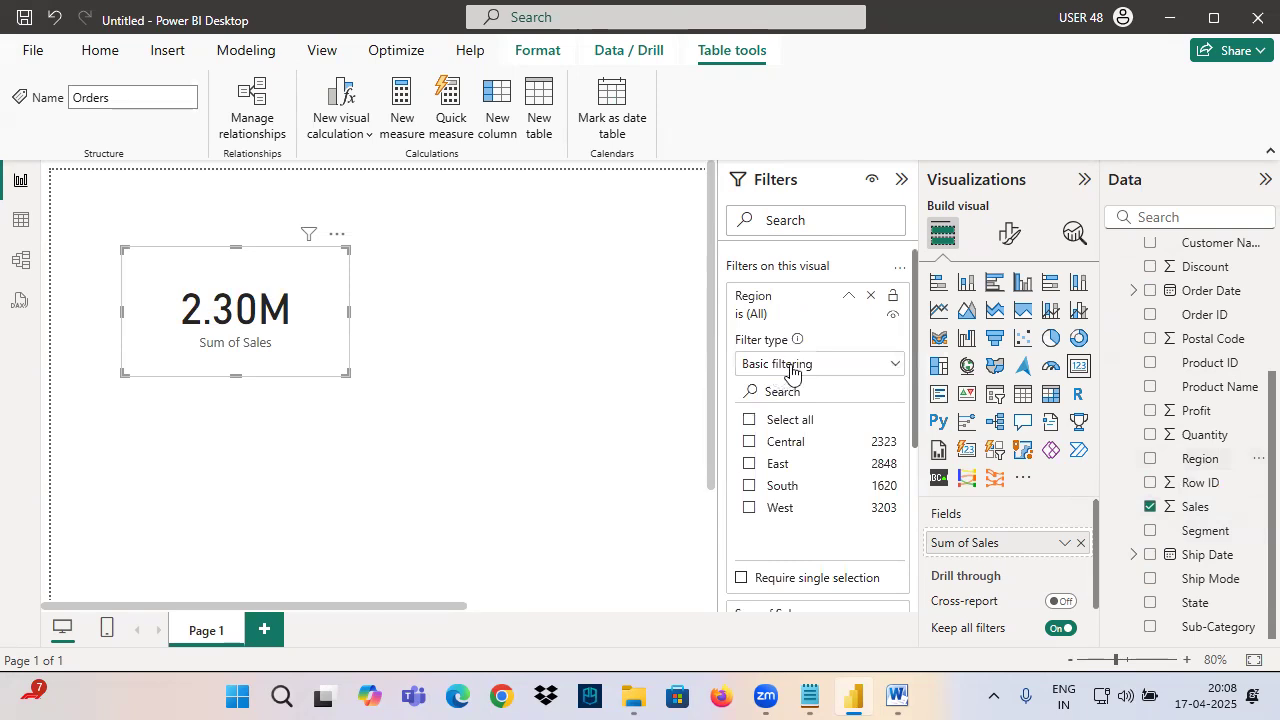
left_click(785, 363)
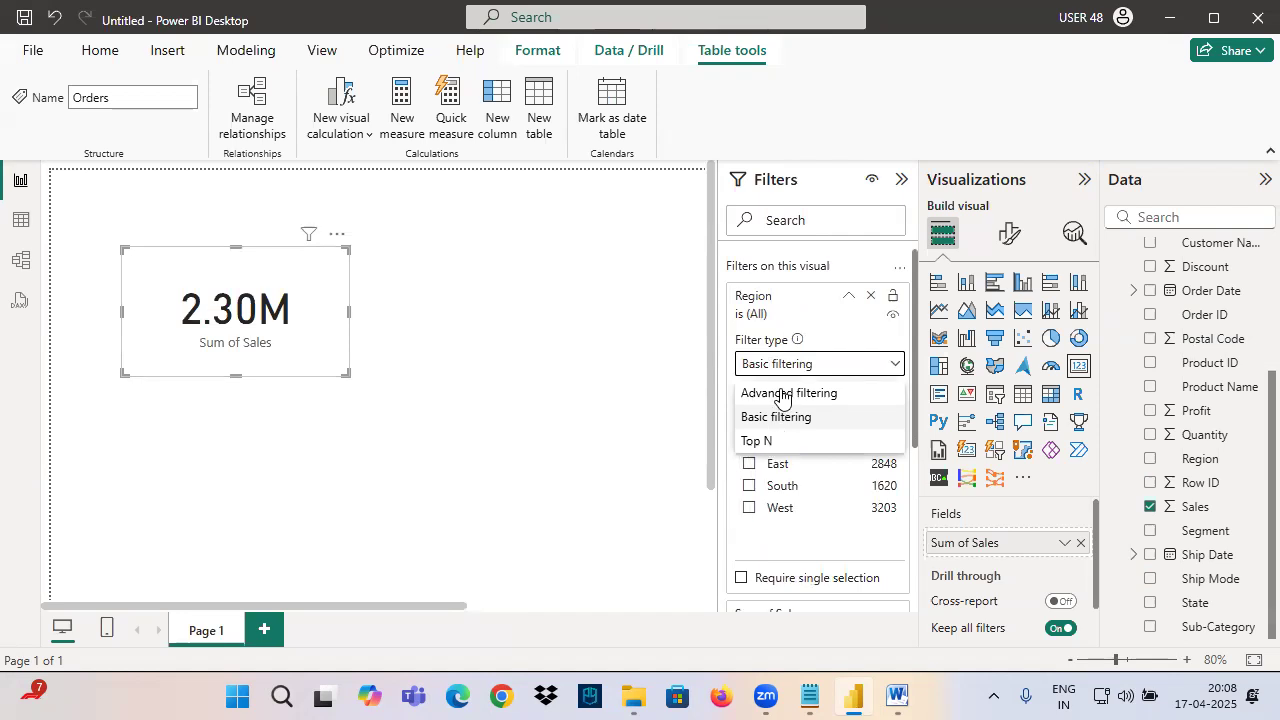
left_click(778, 395)
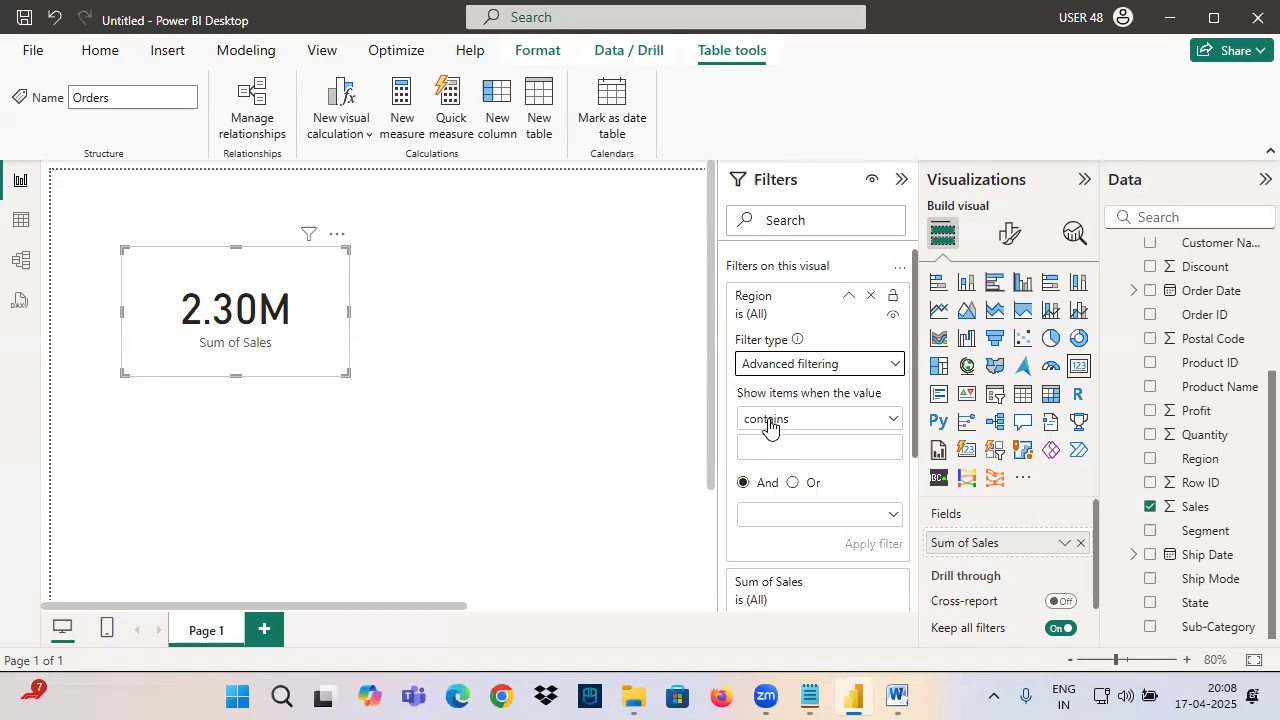
Open the condition list of the Region filter's Advanced filtering and handwrite "Text" above it, underlined.
left_click(771, 421)
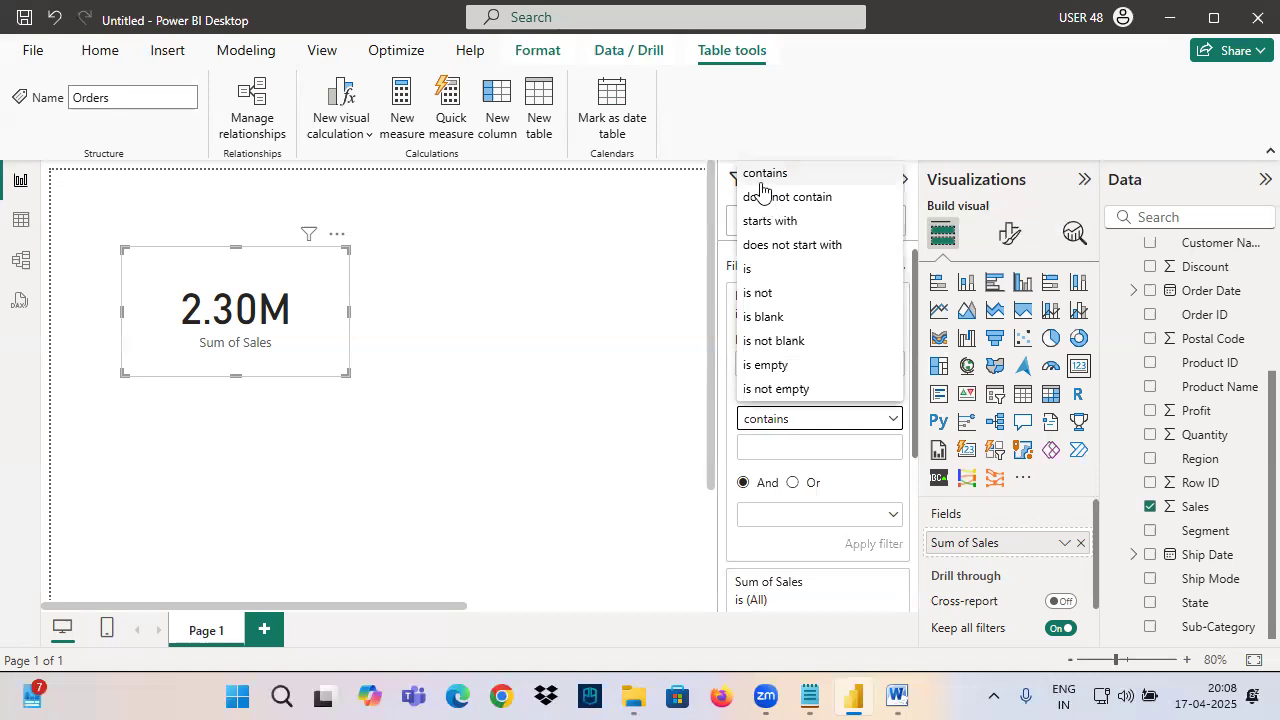
key("ctrl+2")
left_click_drag(769, 107, 769, 168)
left_click_drag(808, 122, 839, 129)
mouse_move(844, 98)
left_mouse_down()
mouse_move(844, 124)
mouse_move(866, 147)
left_mouse_up()
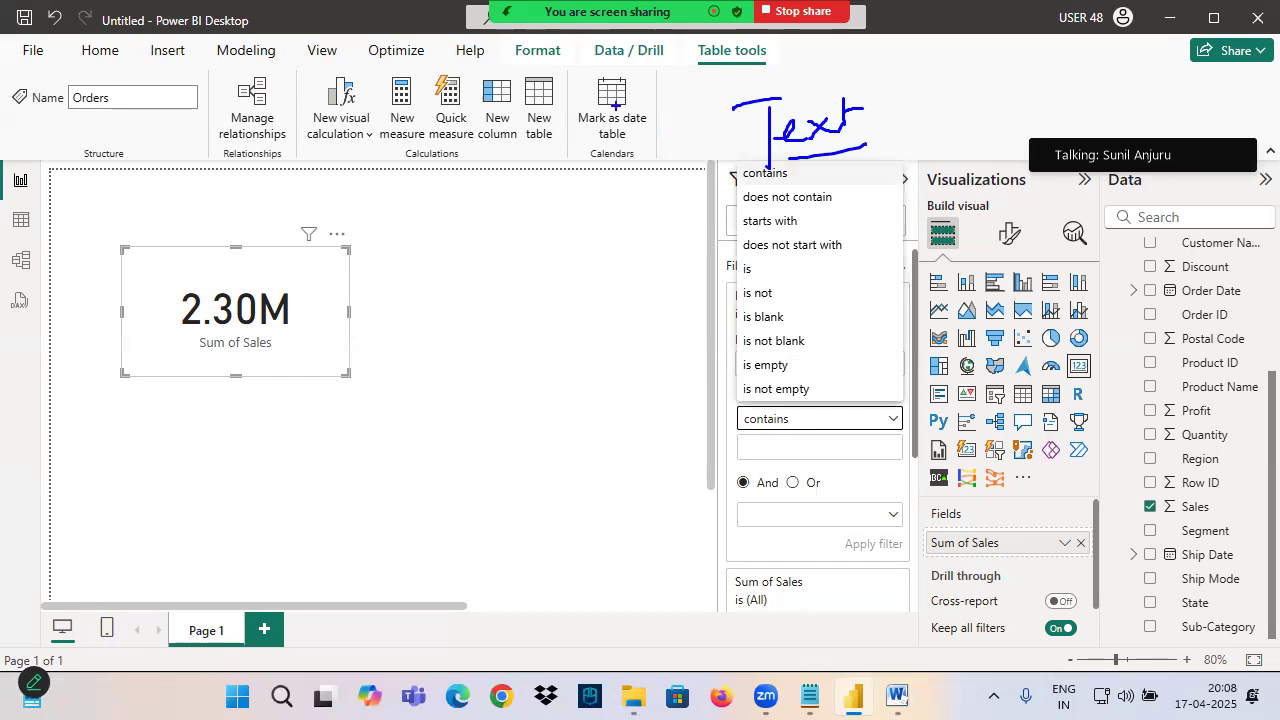
Handwrite "Region" with an arrow to "Text", underline and outline the text conditions, and clear the screen annotations.
left_click_drag(521, 122, 507, 180)
left_click_drag(502, 132, 576, 176)
mouse_move(600, 138)
left_mouse_down()
mouse_move(600, 163)
mouse_move(611, 128)
left_mouse_up()
left_click_drag(618, 130, 640, 152)
mouse_move(645, 130)
left_mouse_down()
mouse_move(668, 152)
mouse_move(680, 124)
left_mouse_up()
mouse_move(692, 141)
left_mouse_down()
mouse_move(748, 136)
mouse_move(746, 176)
left_mouse_up()
left_click_drag(750, 178, 836, 162)
left_click_drag(753, 208, 840, 209)
left_click_drag(751, 236, 822, 237)
left_click_drag(750, 256, 838, 255)
mouse_move(831, 188)
left_mouse_down()
mouse_move(728, 344)
mouse_move(864, 420)
mouse_move(858, 182)
left_mouse_up()
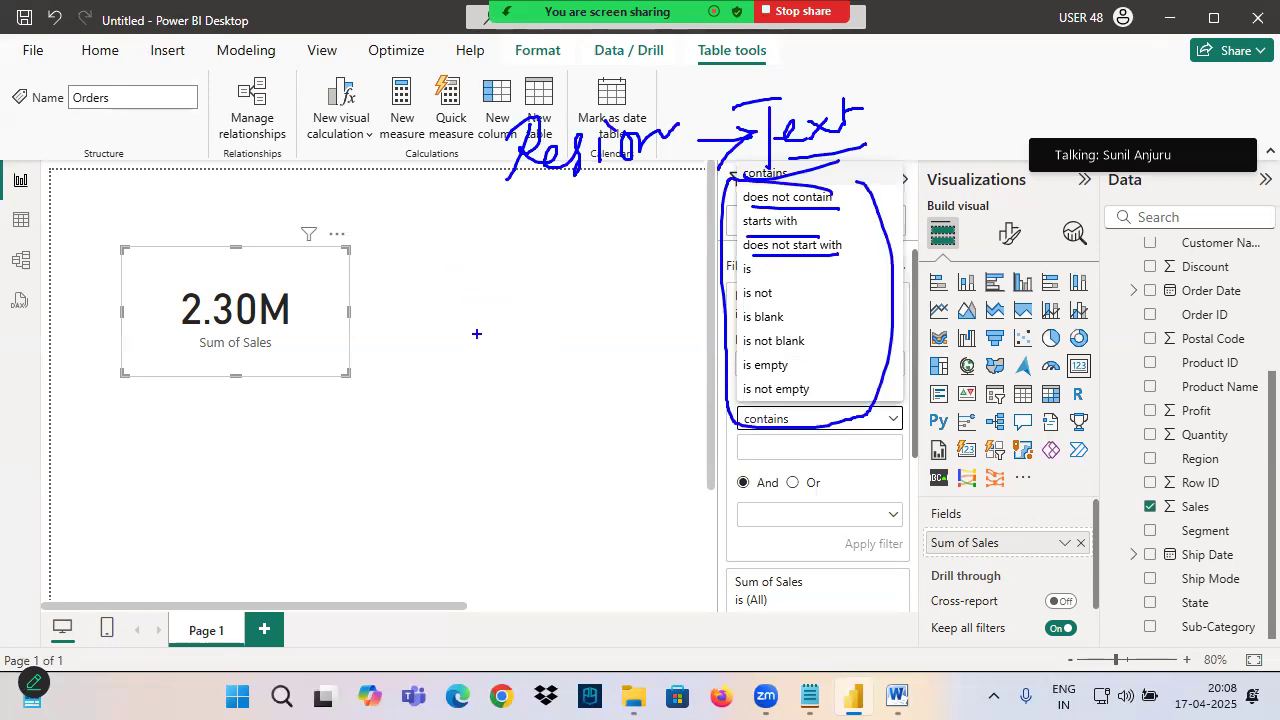
key("Escape")
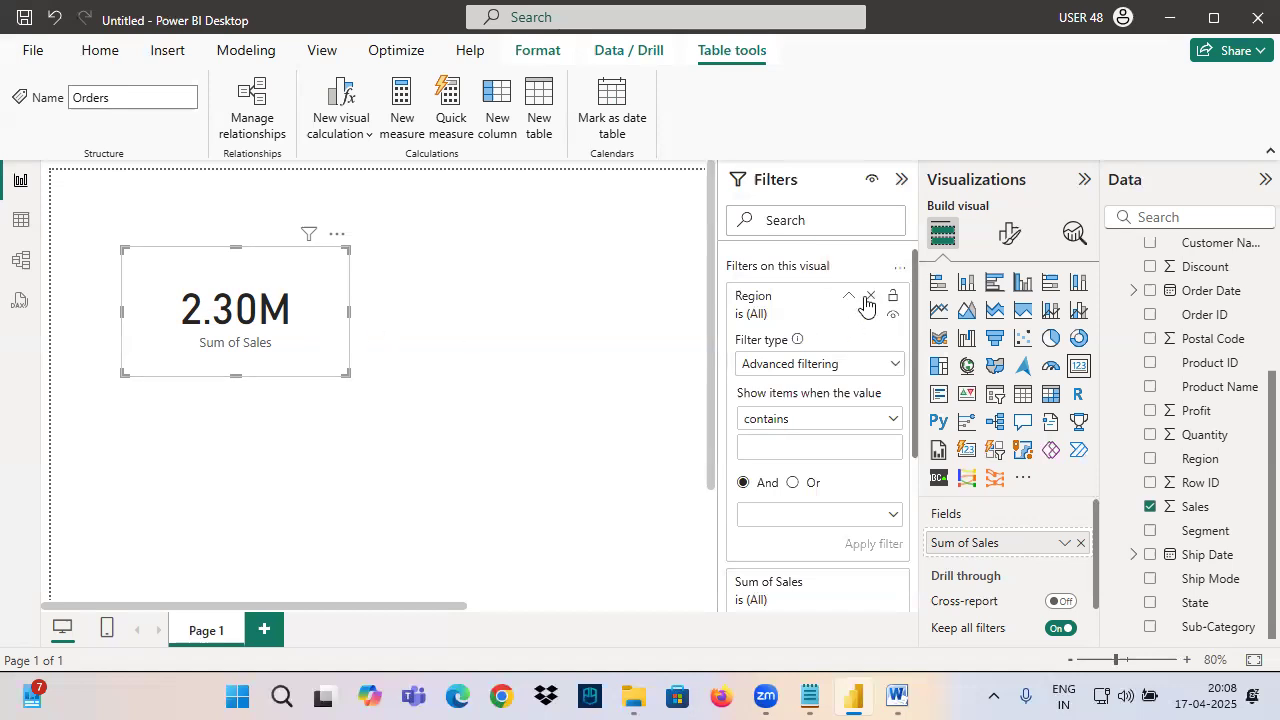
Remove the Region filter from the Sum of Sales card, and briefly mark up the card on screen.
left_click(868, 302)
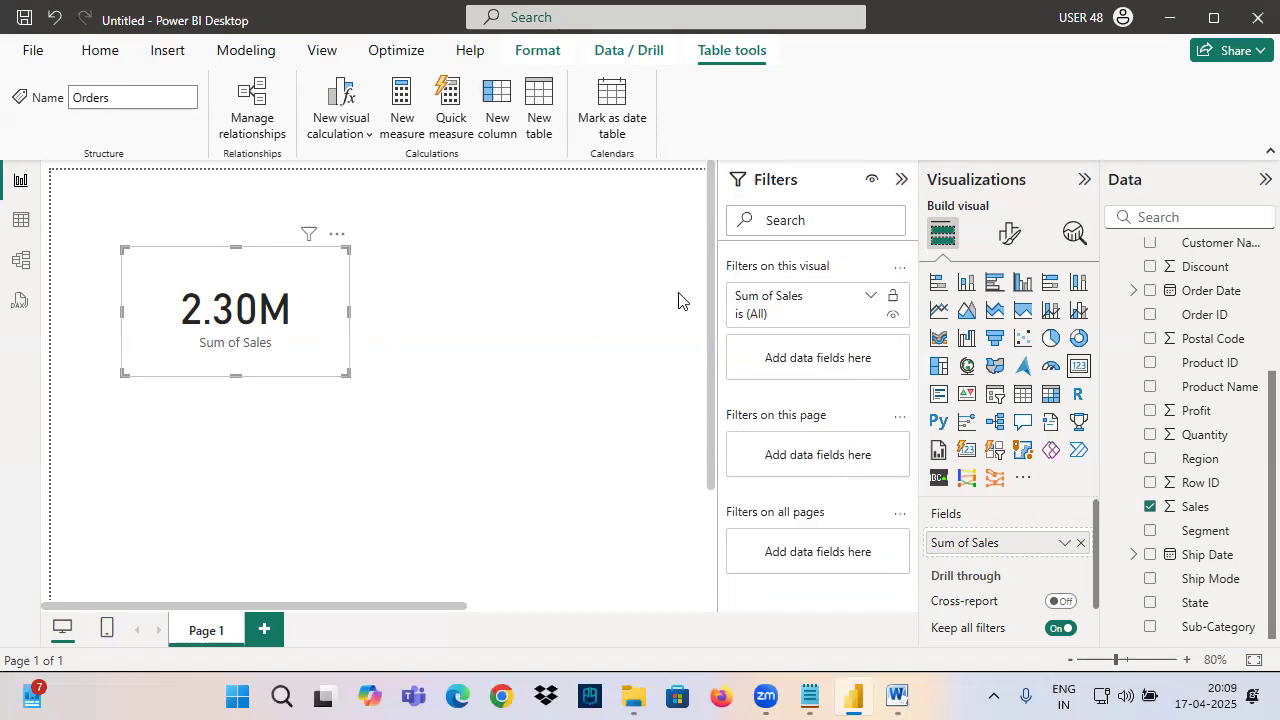
key("ctrl+2")
left_click_drag(220, 210, 230, 257)
mouse_move(215, 240)
left_mouse_down()
mouse_move(236, 262)
mouse_move(210, 276)
left_mouse_up()
key("Escape")
Show the Orders table in Table view and sort it by Row ID in ascending order.
left_click(21, 220)
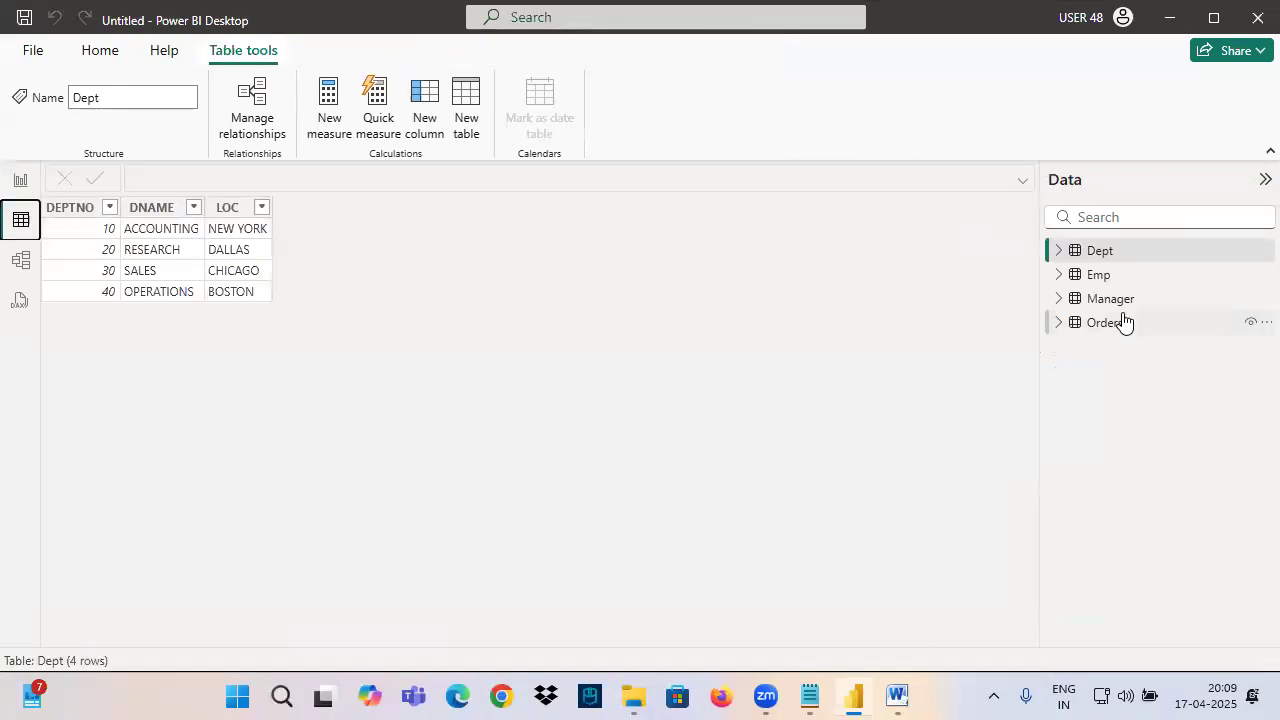
left_click(1104, 322)
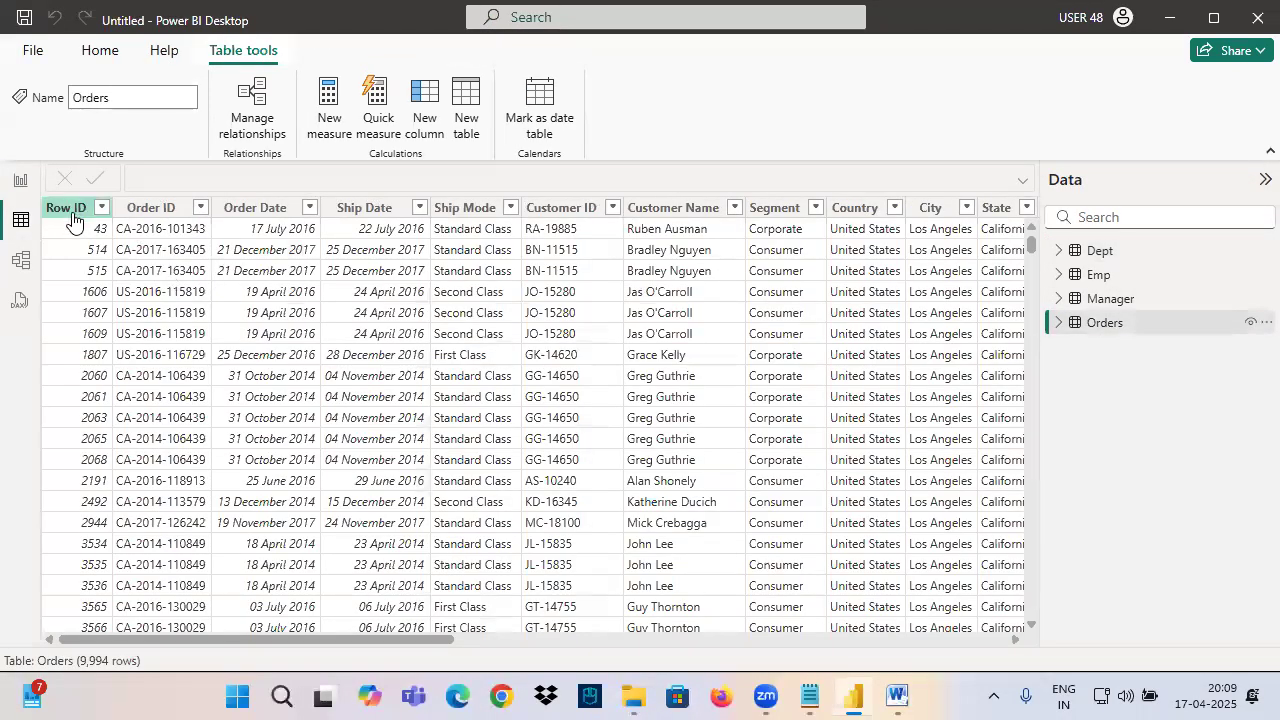
left_click(75, 209)
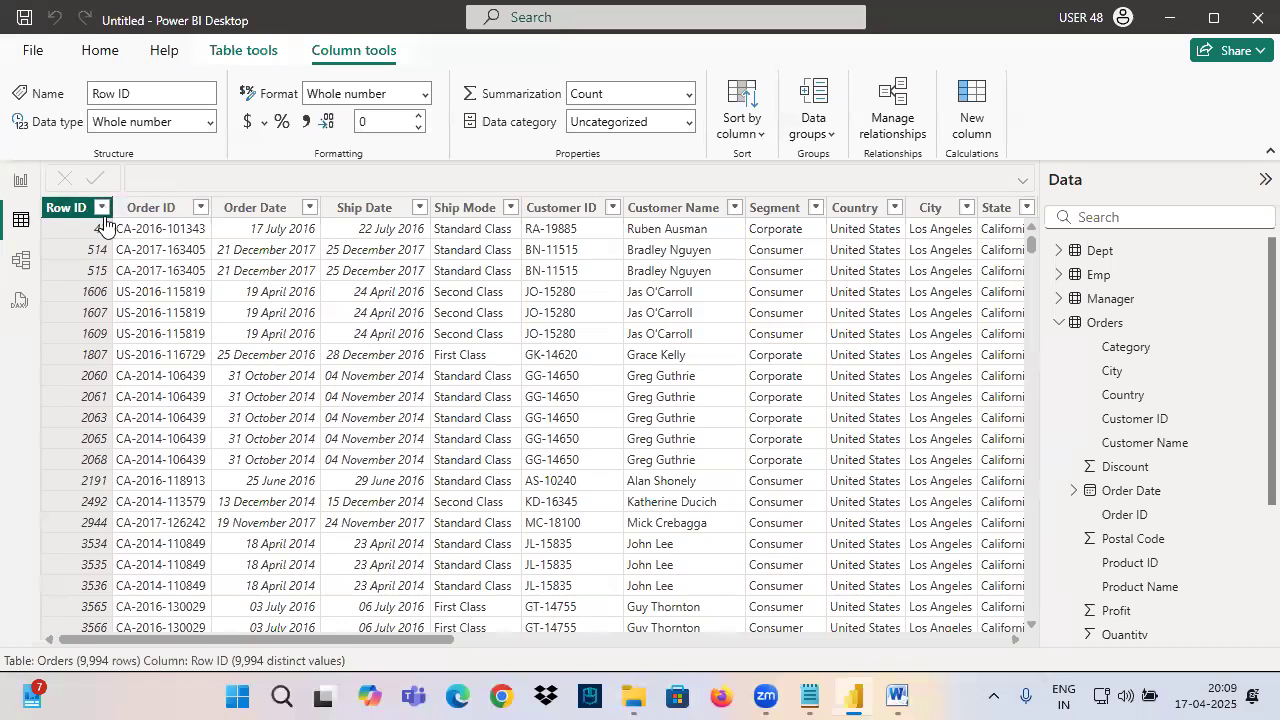
left_click(101, 207)
left_click(133, 228)
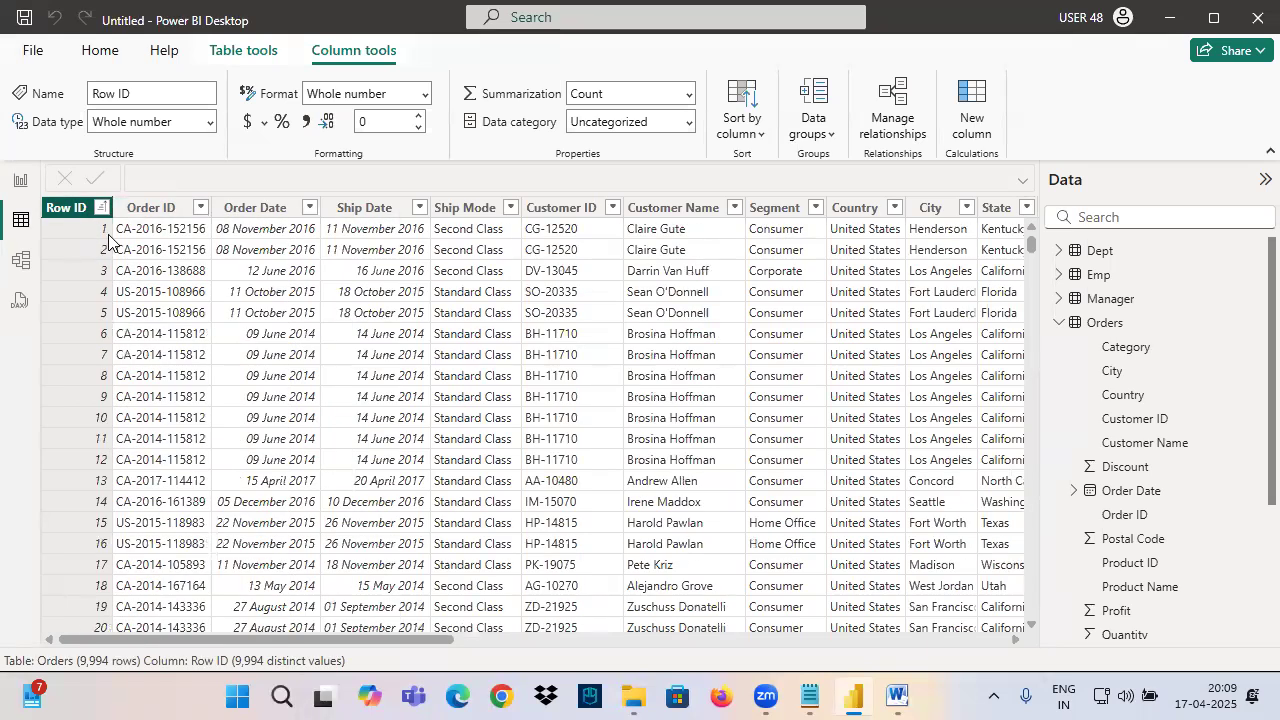
Examine the last rows and rightmost columns of the Orders table and select the Sales column.
left_click_drag(1031, 250, 1034, 610)
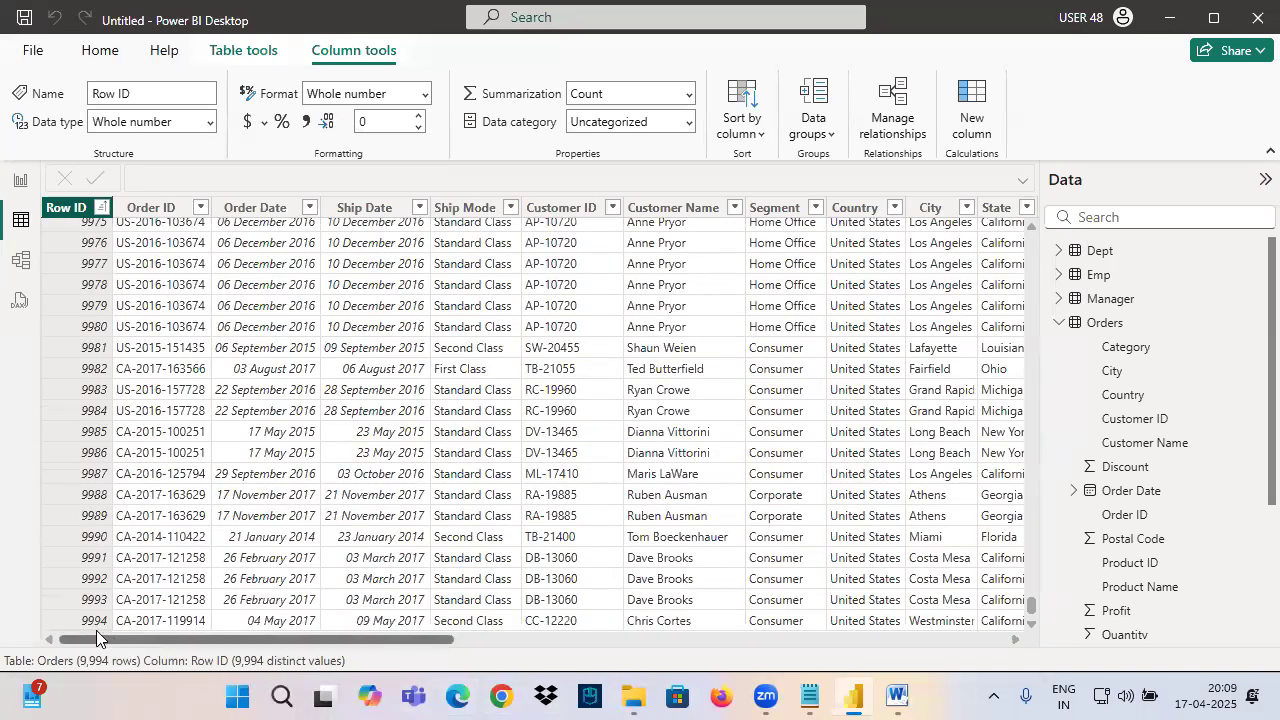
left_click_drag(364, 640, 975, 692)
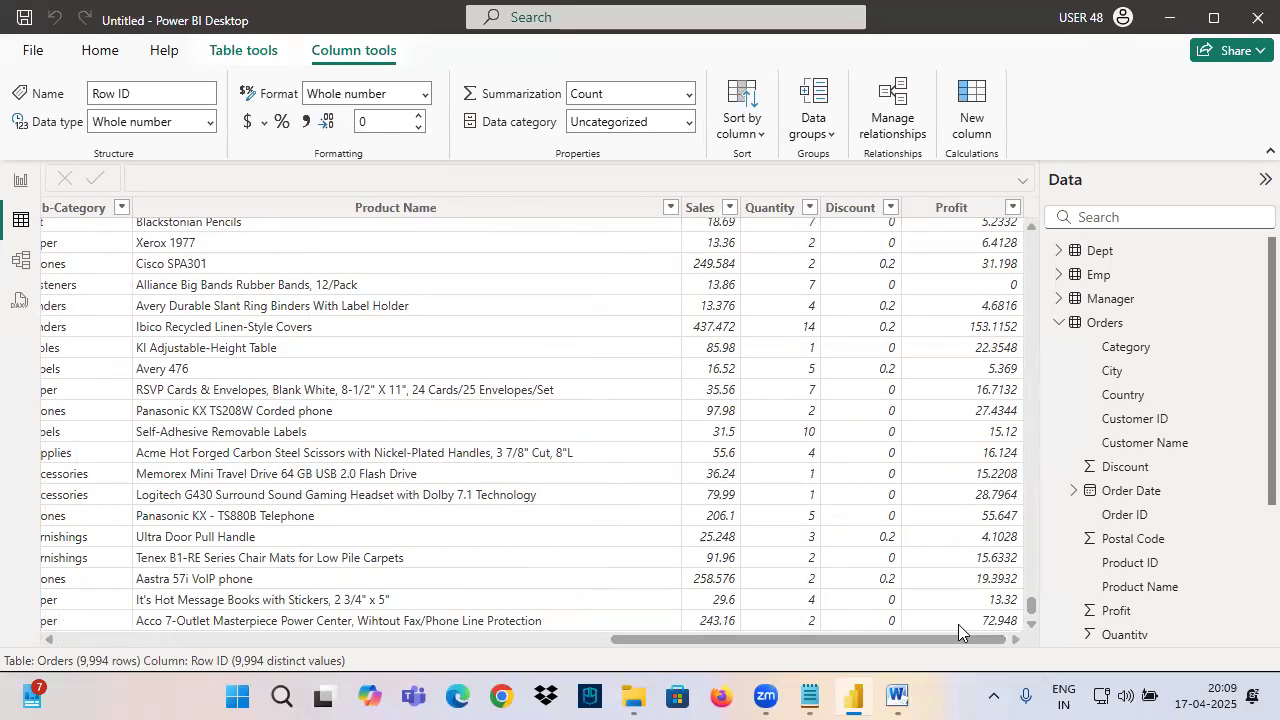
left_click(703, 208)
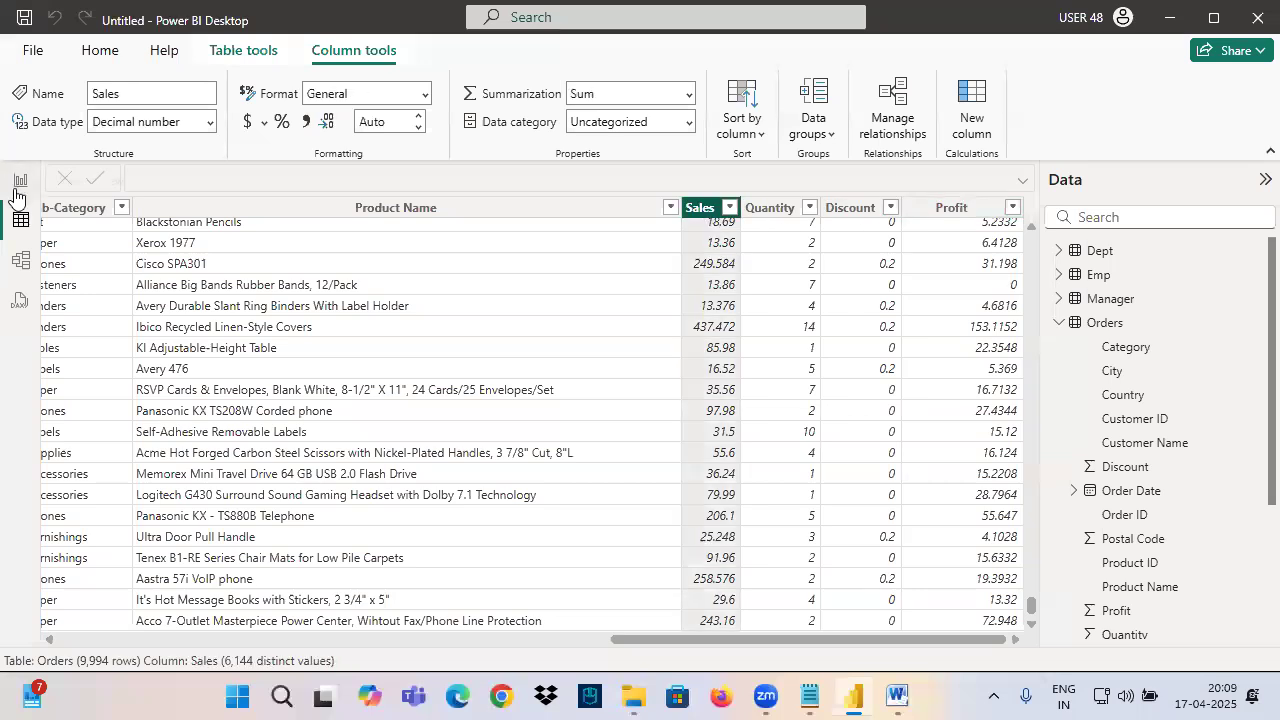
Return to Report view, handwrite "Row ID" and "1 – 9994" with an arrow to the Sum of Sales card, and clear the annotations.
left_click(20, 180)
left_click_drag(318, 320, 278, 276)
left_click_drag(347, 241, 344, 292)
mouse_move(362, 266)
left_mouse_down()
mouse_move(442, 257)
mouse_move(505, 274)
left_mouse_up()
left_click_drag(522, 244, 524, 282)
mouse_move(342, 306)
left_mouse_down()
mouse_move(352, 208)
mouse_move(340, 264)
left_mouse_up()
mouse_move(424, 299)
left_mouse_down()
mouse_move(436, 300)
mouse_move(271, 345)
mouse_move(296, 373)
left_mouse_up()
mouse_move(193, 317)
left_mouse_down()
mouse_move(298, 250)
mouse_move(280, 296)
left_mouse_up()
mouse_move(400, 212)
left_mouse_down()
mouse_move(398, 158)
mouse_move(440, 206)
mouse_move(481, 181)
left_mouse_up()
left_click_drag(504, 160, 503, 204)
mouse_move(547, 142)
left_mouse_down()
mouse_move(551, 185)
mouse_move(576, 190)
left_mouse_up()
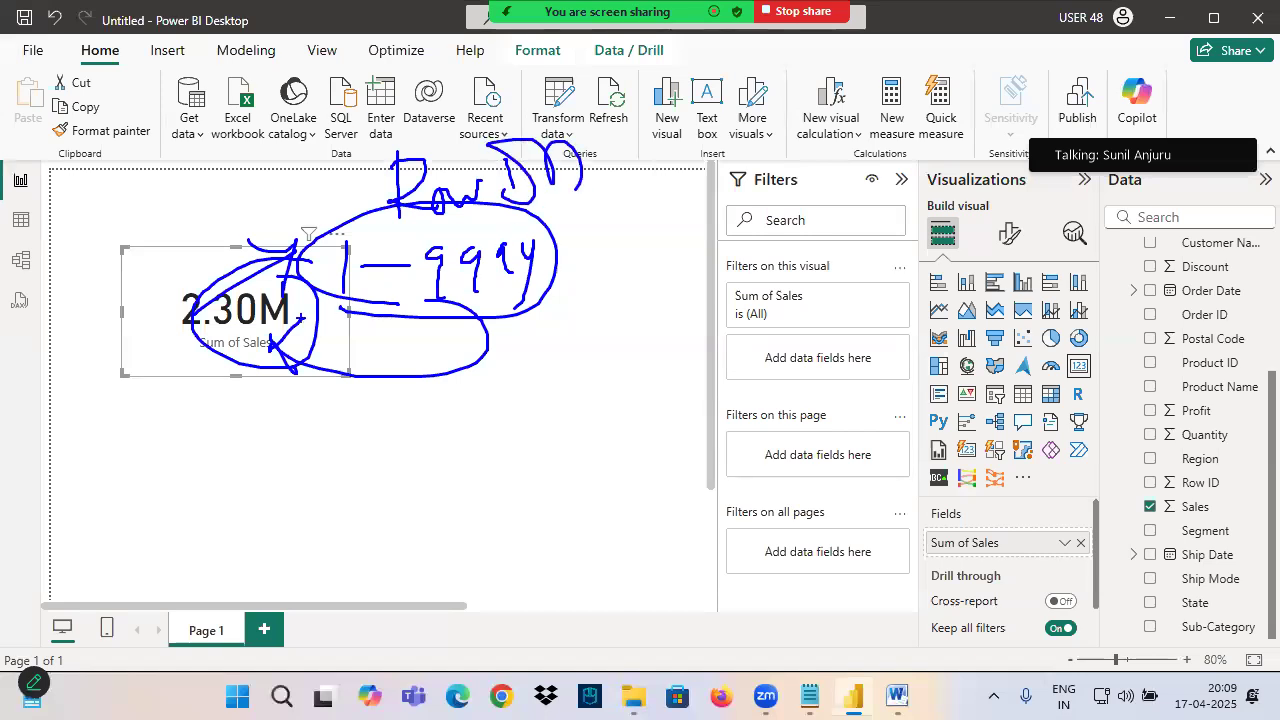
key("Escape")
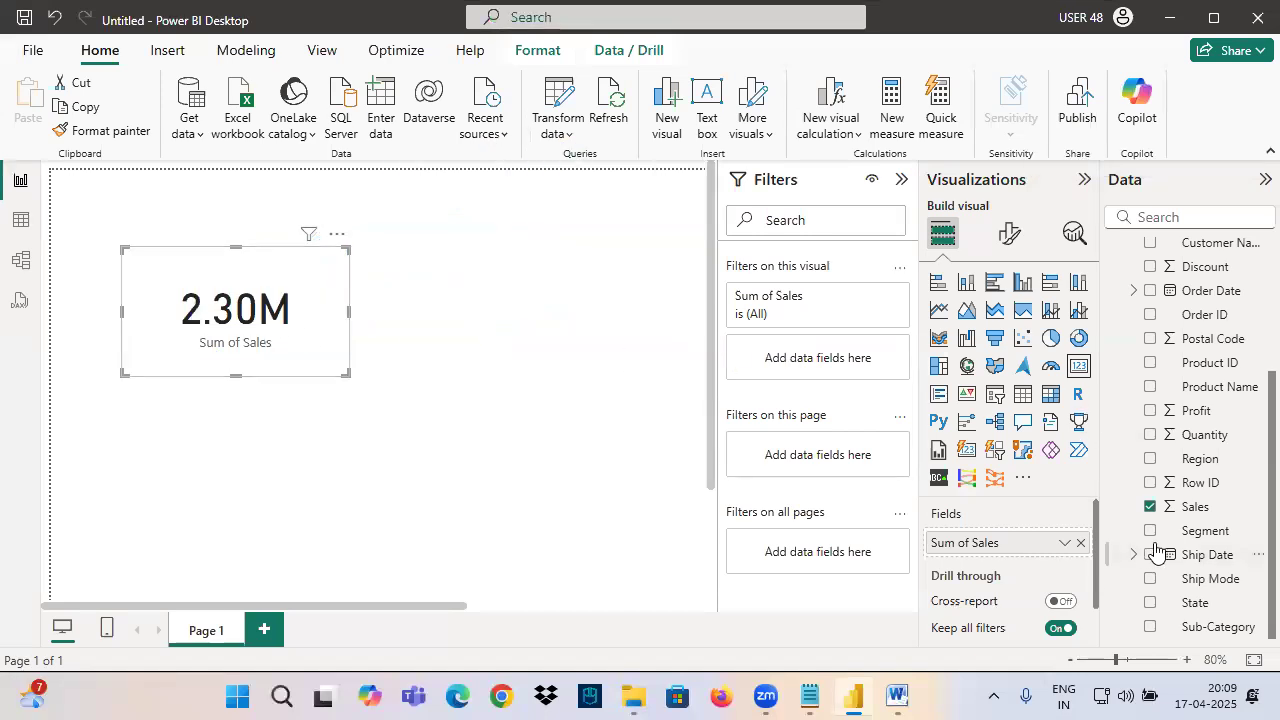
Add Row ID from Orders as a visual-level filter on the Sum of Sales card, annotate it, and remove the filter.
left_click_drag(1224, 487, 856, 358)
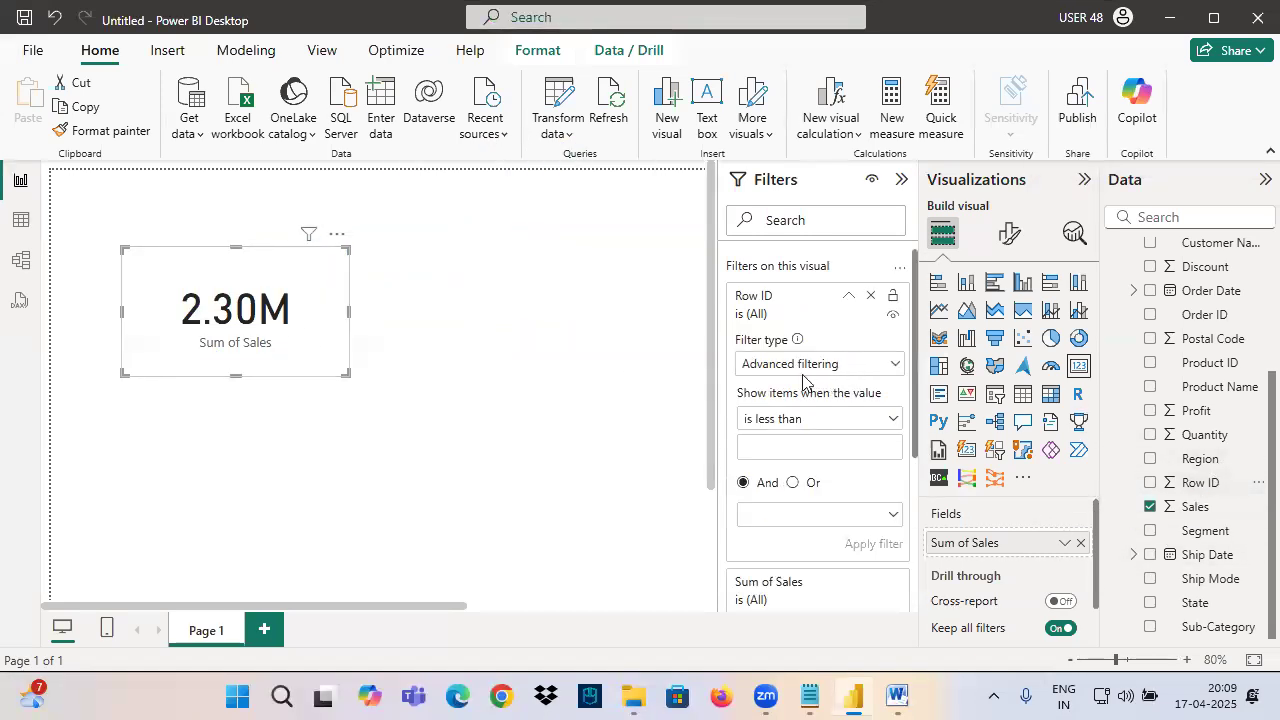
left_click(850, 298)
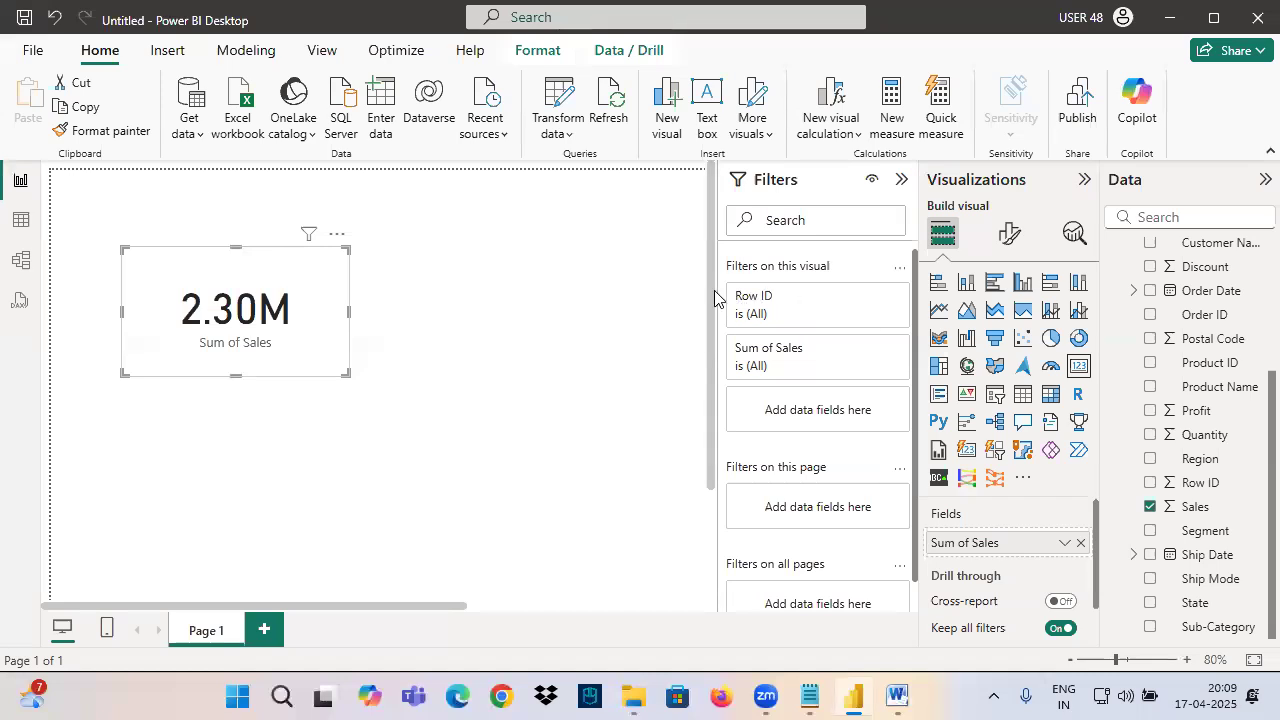
left_click_drag(709, 303, 672, 271)
left_click_drag(746, 288, 768, 279)
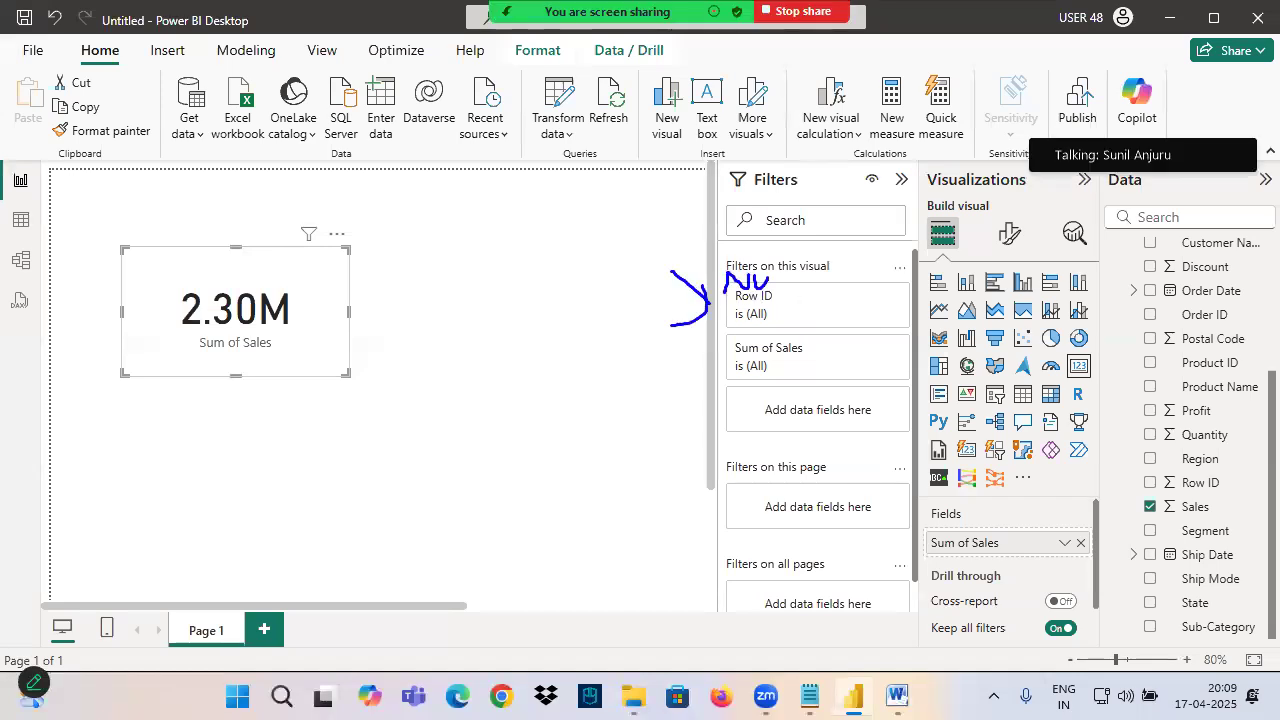
key("Escape")
left_click(868, 296)
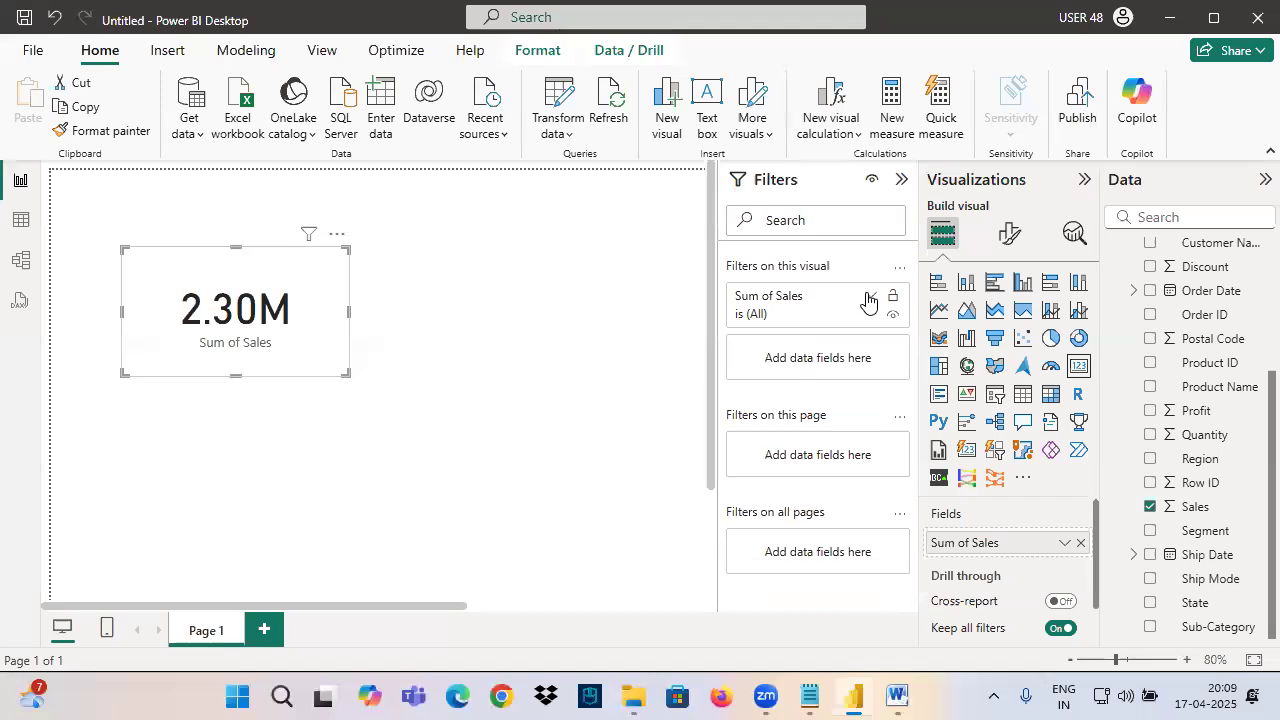
left_click(870, 297)
left_click(870, 296)
left_click(870, 296)
left_click(870, 296)
Add Row ID from Orders as a visual-level filter on the card and set its filter type to Basic filtering.
left_click_drag(1202, 484, 855, 372)
left_click(848, 298)
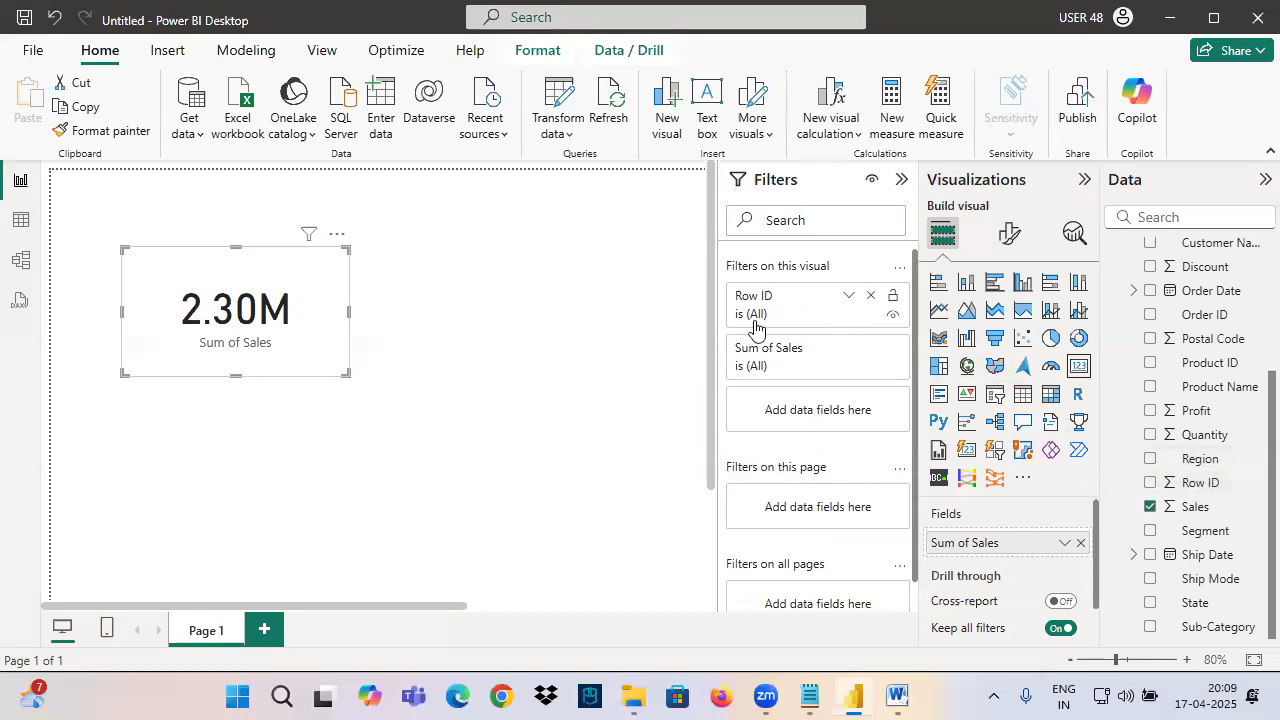
left_click(849, 298)
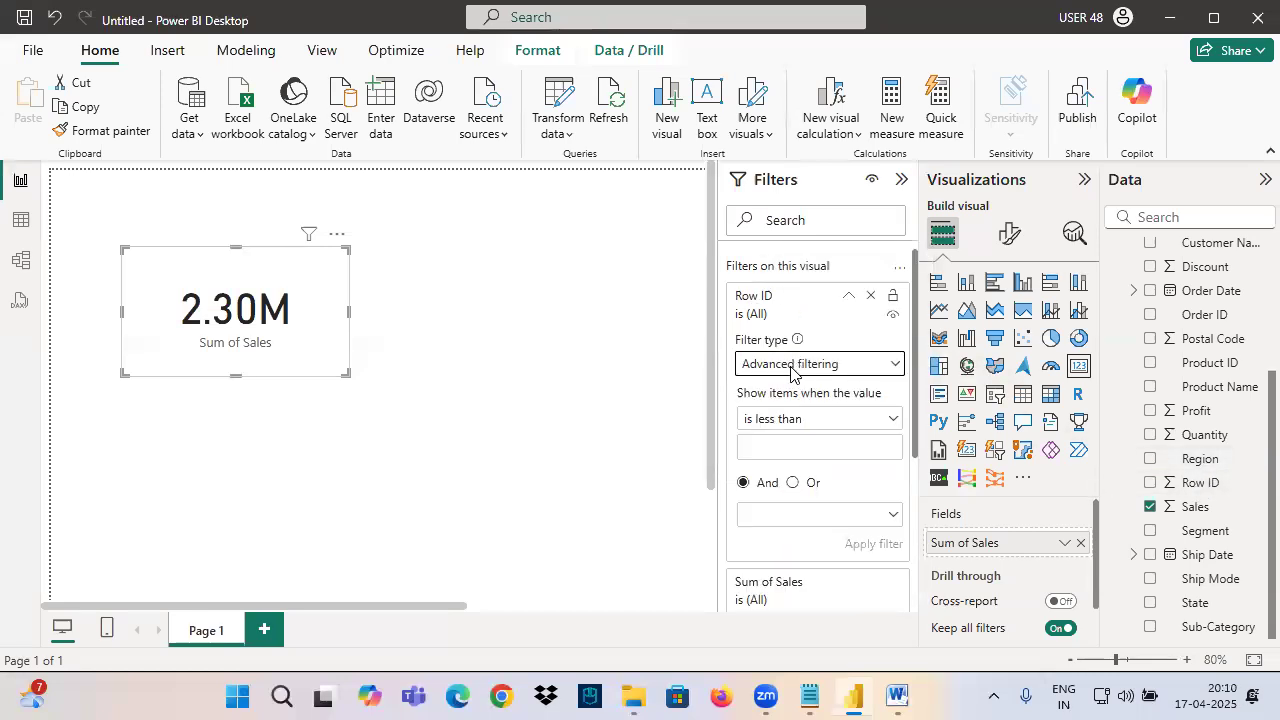
left_click(795, 366)
left_click(771, 417)
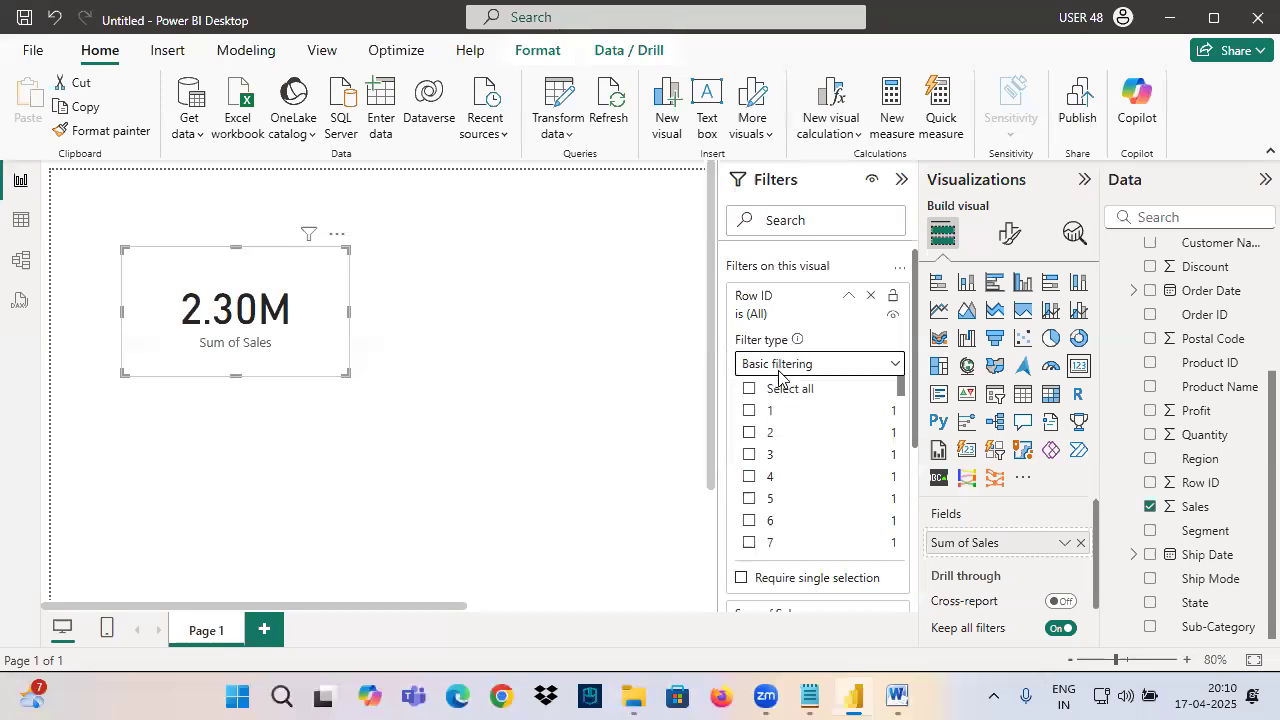
Open the Row ID filter's list of filter types, handwrite an annotation beside it, and clear the annotation.
left_click(780, 370)
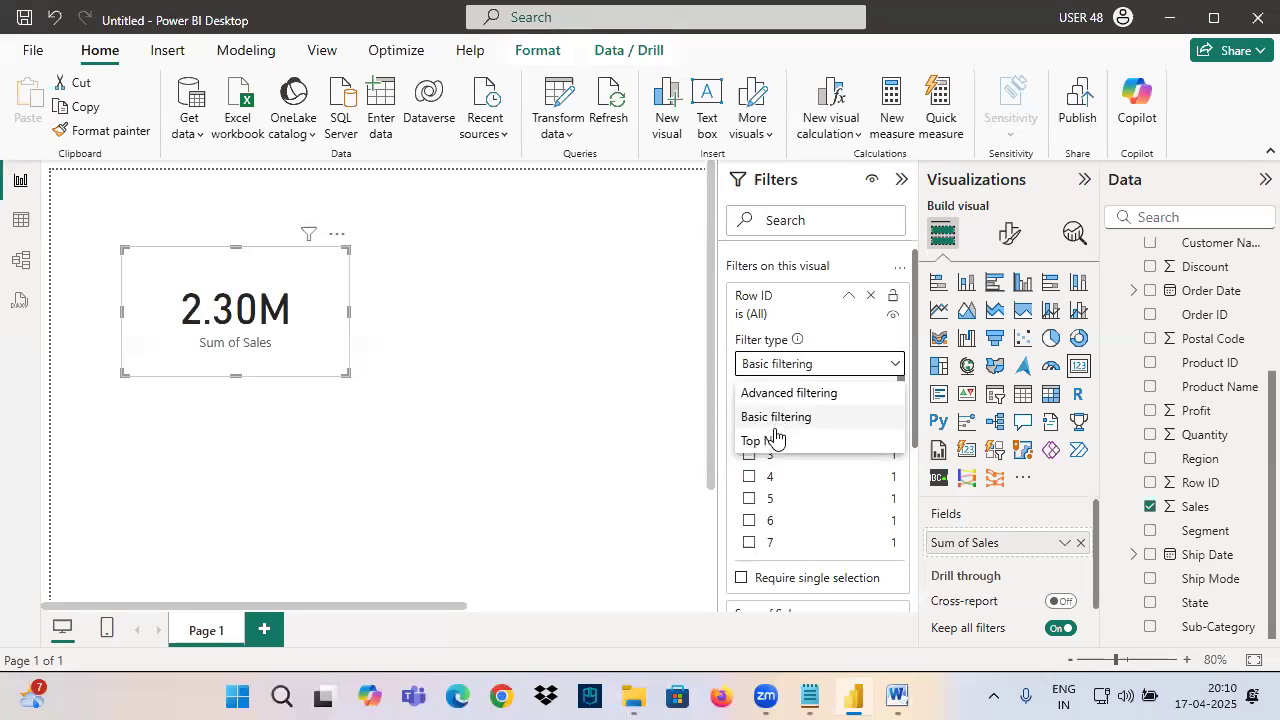
left_click_drag(587, 222, 577, 292)
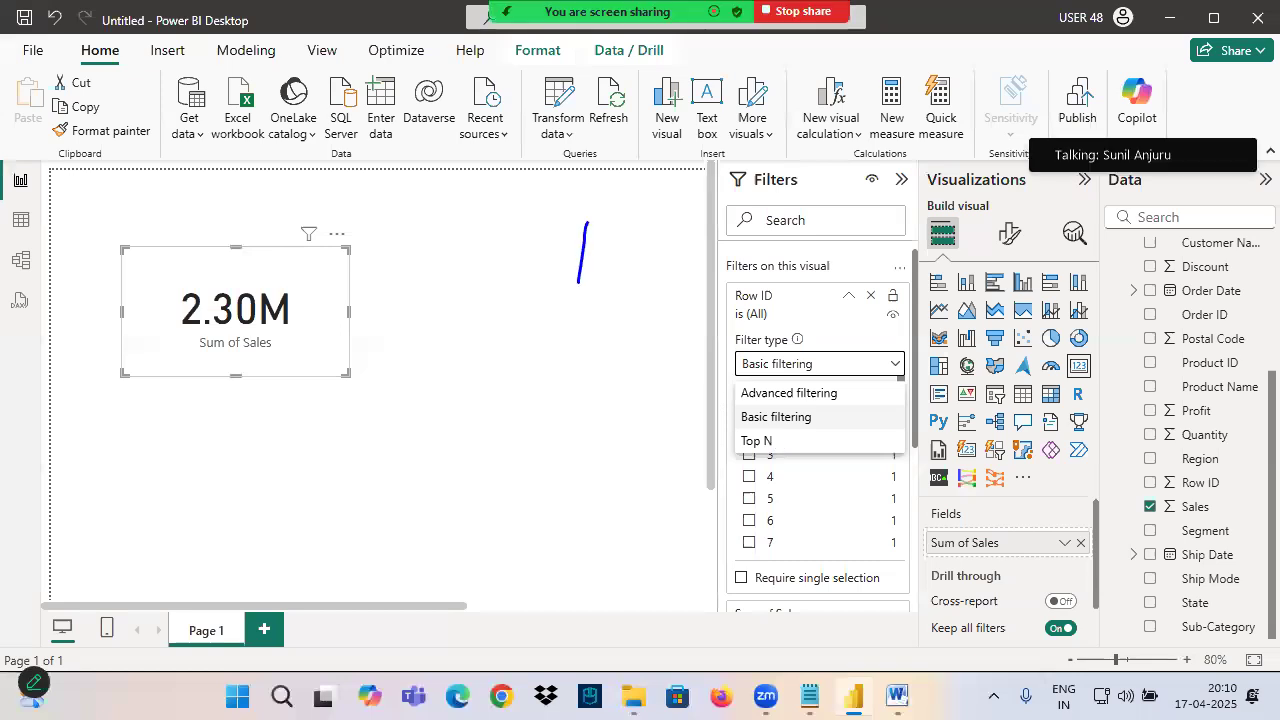
left_click_drag(549, 228, 612, 208)
left_click_drag(597, 265, 665, 224)
mouse_move(756, 240)
left_mouse_down()
mouse_move(812, 216)
mouse_move(792, 262)
left_mouse_up()
mouse_move(620, 312)
left_mouse_down()
mouse_move(618, 356)
mouse_move(656, 296)
mouse_move(898, 283)
left_mouse_up()
left_click_drag(858, 268, 862, 310)
left_click_drag(907, 252, 910, 325)
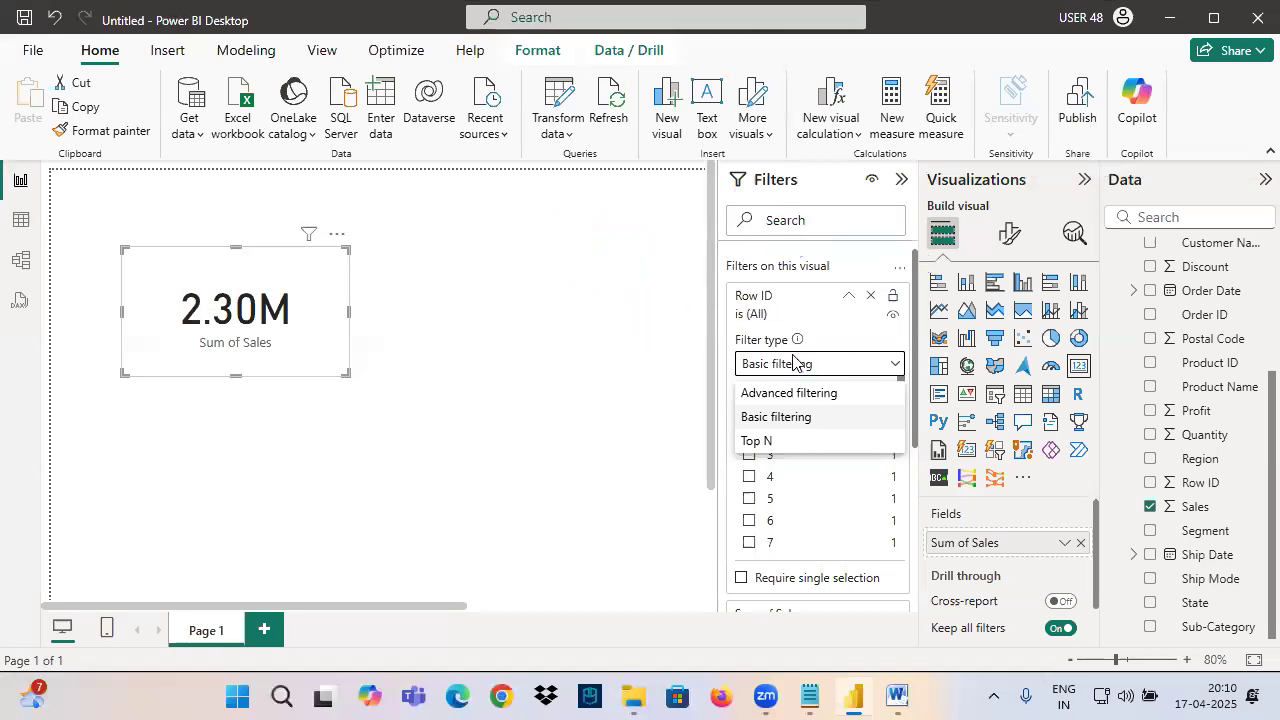
Set the Row ID filter type to Advanced filtering, open its conditions, and outline the list, underlining the less-than and greater-than options.
left_click(794, 393)
left_click(785, 420)
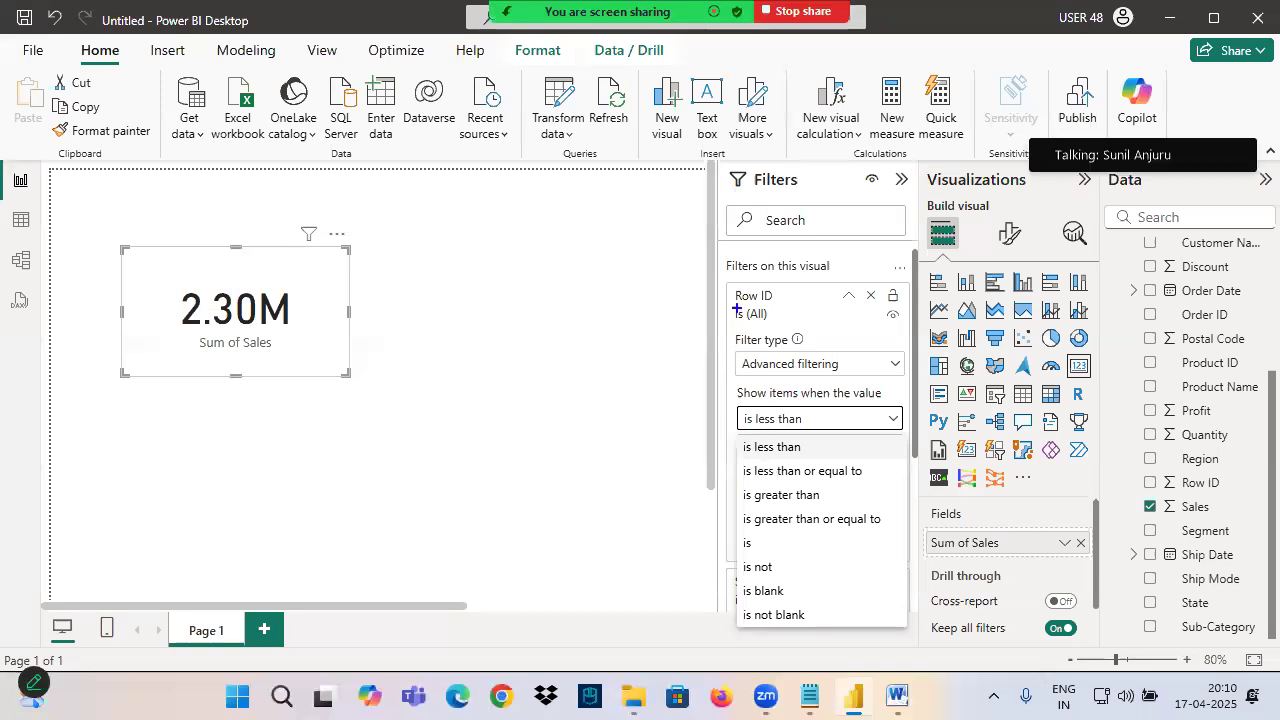
mouse_move(788, 308)
left_mouse_down()
mouse_move(795, 355)
mouse_move(808, 338)
left_mouse_up()
mouse_move(740, 434)
left_mouse_down()
mouse_move(884, 636)
mouse_move(916, 636)
left_mouse_up()
mouse_move(742, 458)
left_mouse_down()
mouse_move(826, 460)
mouse_move(842, 479)
left_mouse_up()
left_click_drag(758, 504, 832, 508)
left_click_drag(755, 530, 860, 527)
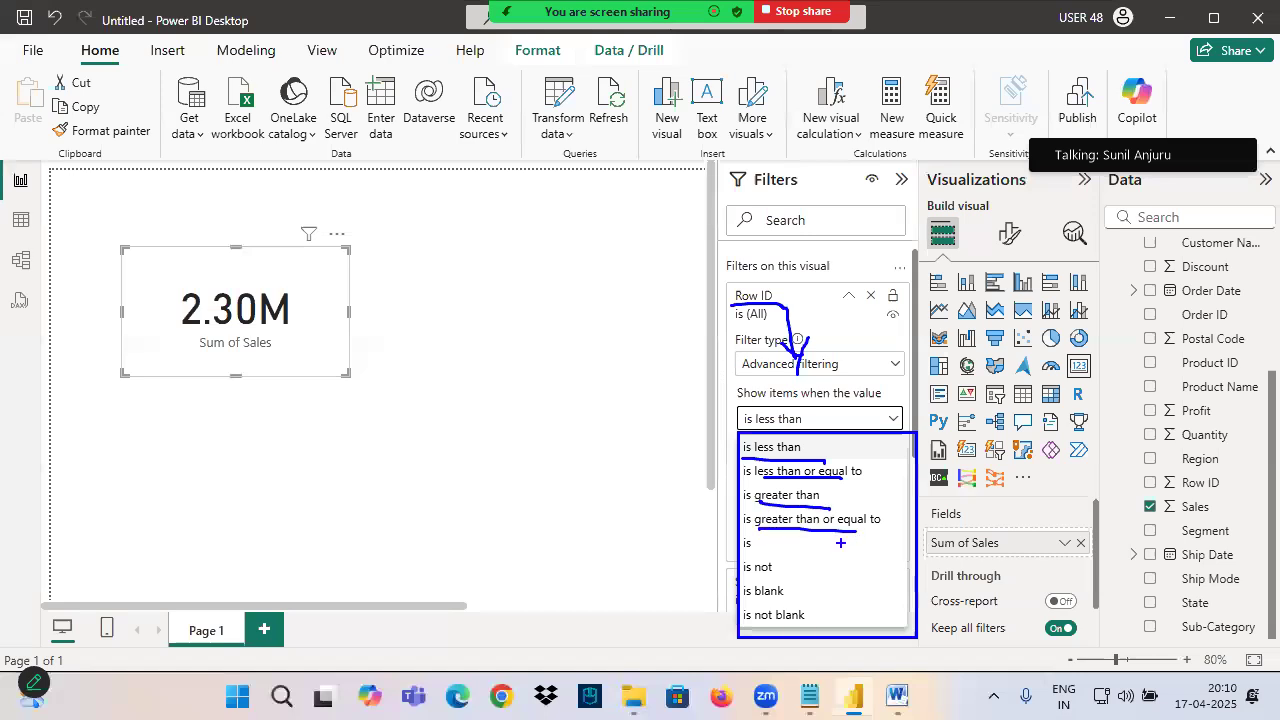
Circle Advanced filtering on the Row ID filter, clear the screen annotations, and remove the filter from the card.
mouse_move(995, 385)
left_mouse_down()
mouse_move(1016, 440)
mouse_move(1060, 412)
left_mouse_up()
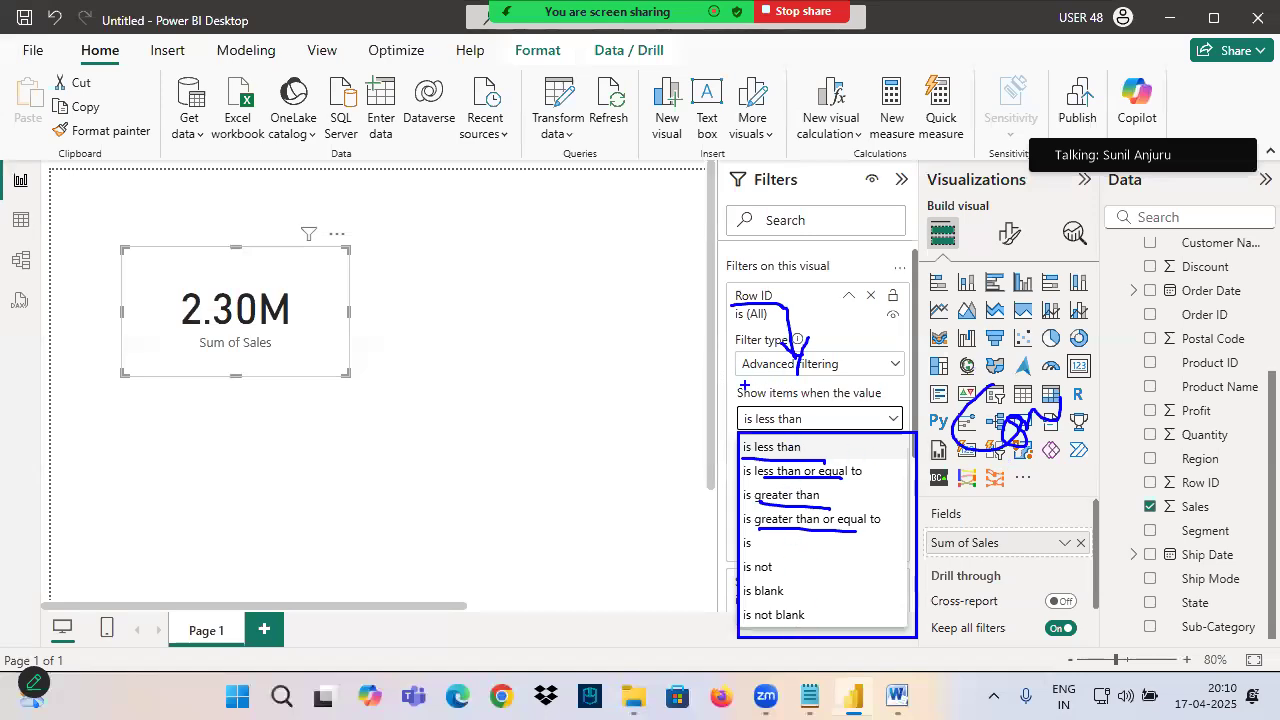
mouse_move(776, 375)
left_mouse_down()
mouse_move(732, 358)
mouse_move(790, 378)
left_mouse_up()
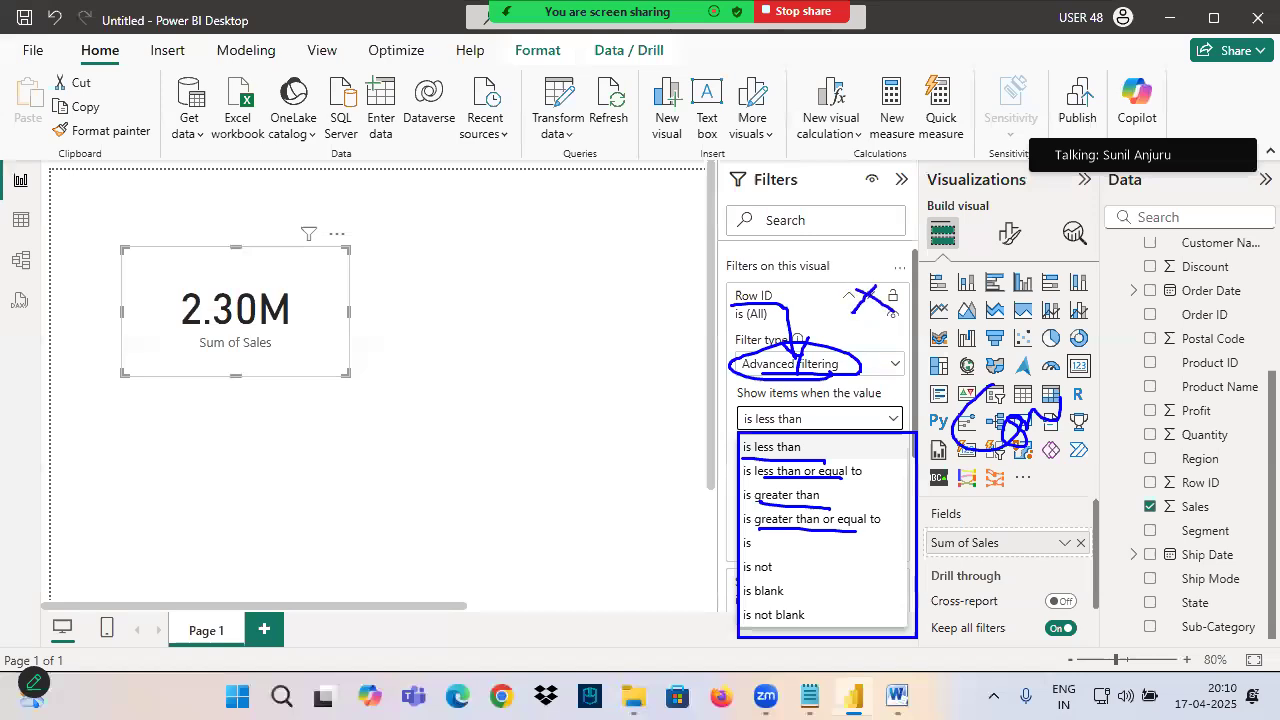
key("Escape")
left_click(870, 299)
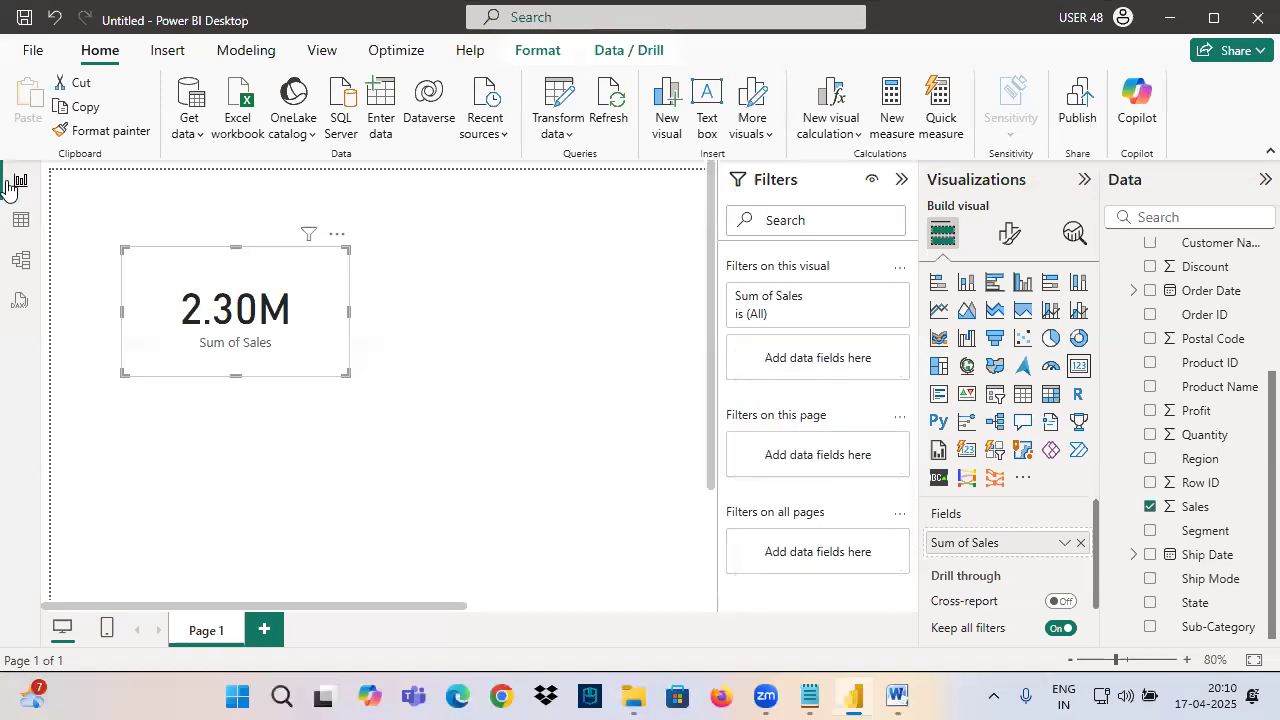
Switch to the Orders table in Table view and select the Order Date column.
left_click(21, 220)
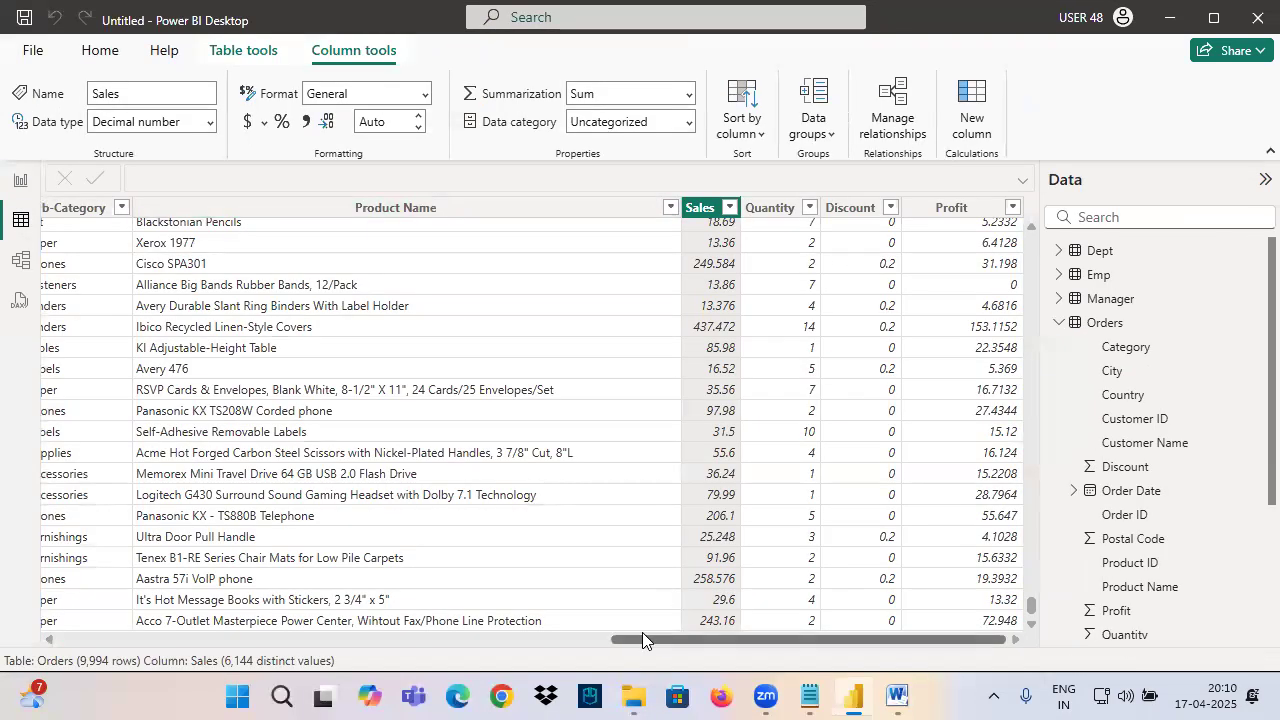
left_click_drag(680, 639, 130, 639)
left_click(256, 207)
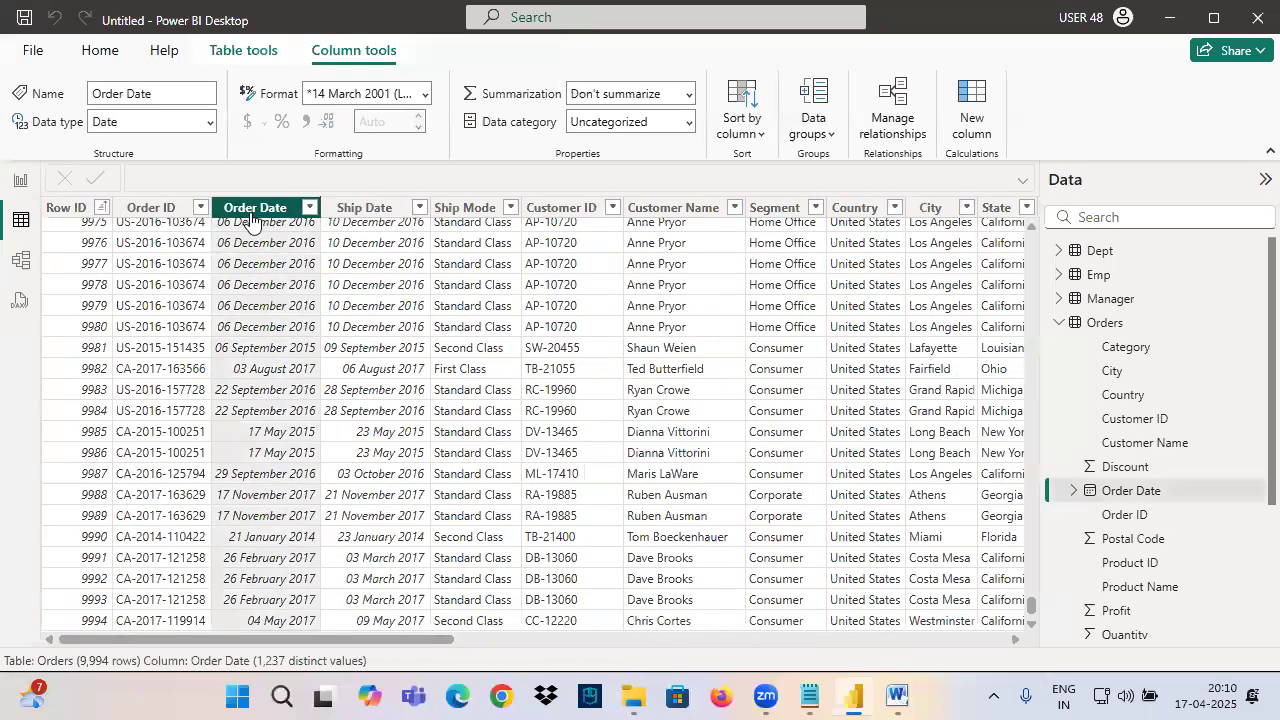
Handwrite the year range "2014 – 2017" with an arrow from the Order Date column, underlining both years.
left_click_drag(260, 205, 252, 328)
mouse_move(289, 277)
left_mouse_down()
mouse_move(306, 294)
mouse_move(297, 367)
left_mouse_up()
left_click_drag(334, 295, 394, 273)
mouse_move(376, 261)
left_mouse_down()
mouse_move(478, 283)
mouse_move(503, 272)
left_mouse_up()
left_click_drag(520, 246, 537, 268)
left_click_drag(531, 248, 532, 292)
left_click_drag(680, 248, 711, 281)
left_click_drag(722, 280, 814, 278)
left_click_drag(824, 250, 852, 247)
left_click_drag(226, 216, 344, 210)
left_click_drag(430, 308, 528, 283)
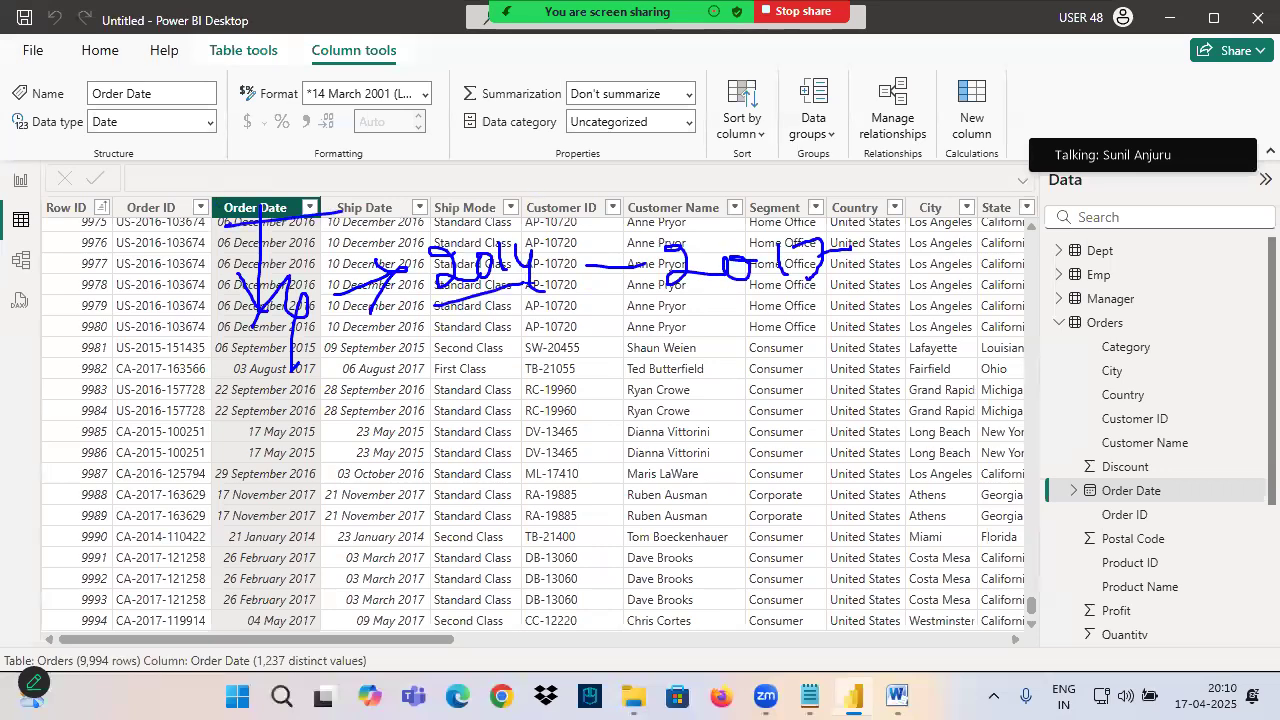
left_click_drag(714, 308, 940, 282)
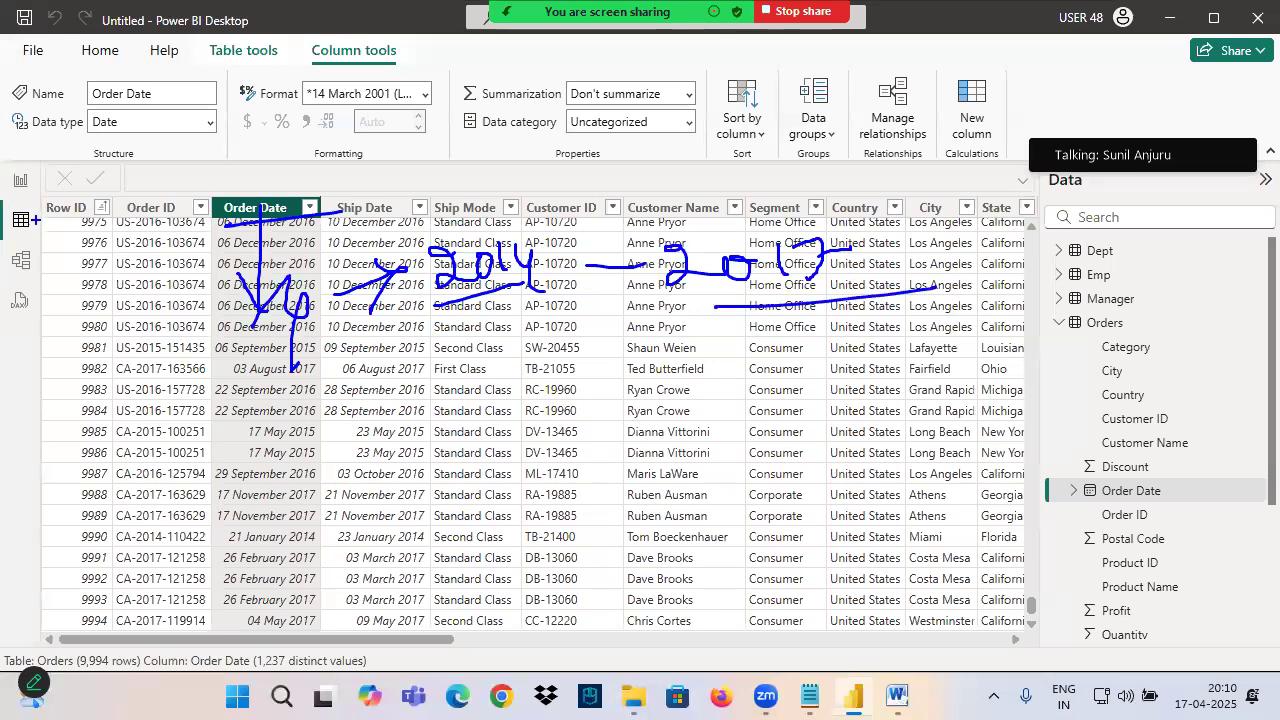
Return to Report view, draw an arrow from Sales to the circled card, handwrite an underlined "Date" beside it, and clear the annotations.
left_click(20, 180)
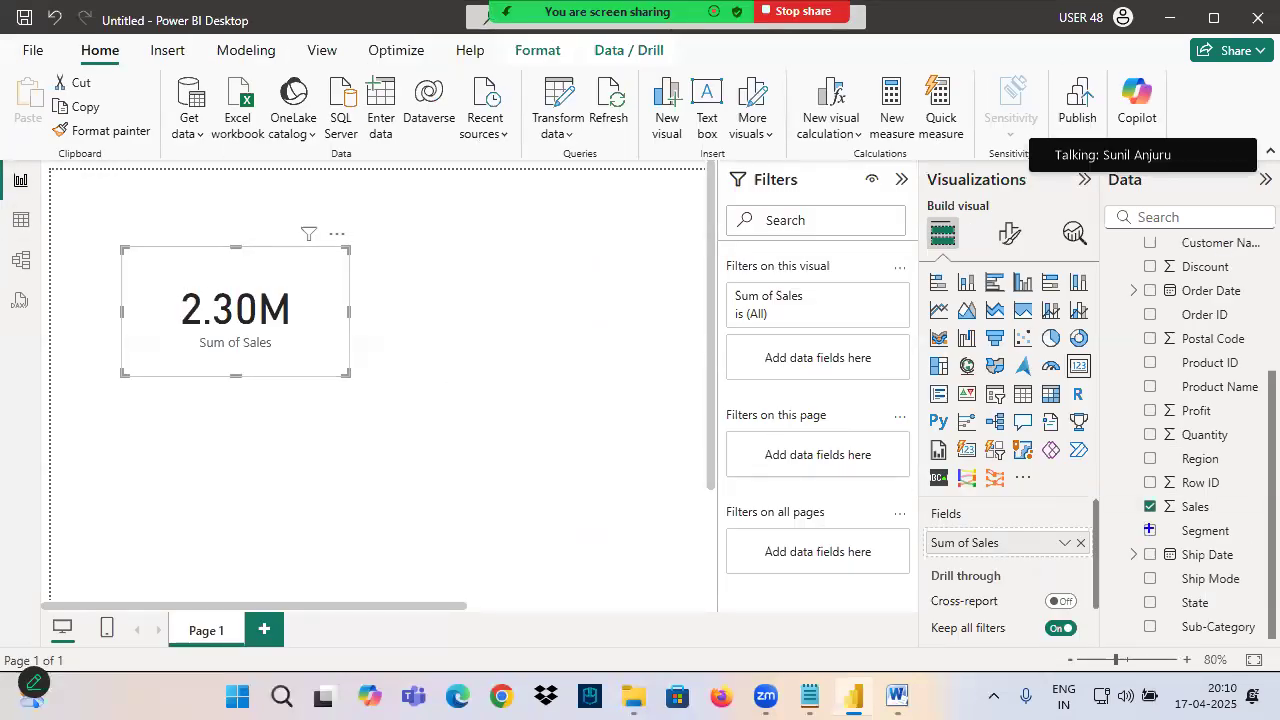
mouse_move(1196, 505)
left_mouse_down()
mouse_move(372, 343)
mouse_move(330, 310)
mouse_move(128, 320)
mouse_move(140, 250)
left_mouse_up()
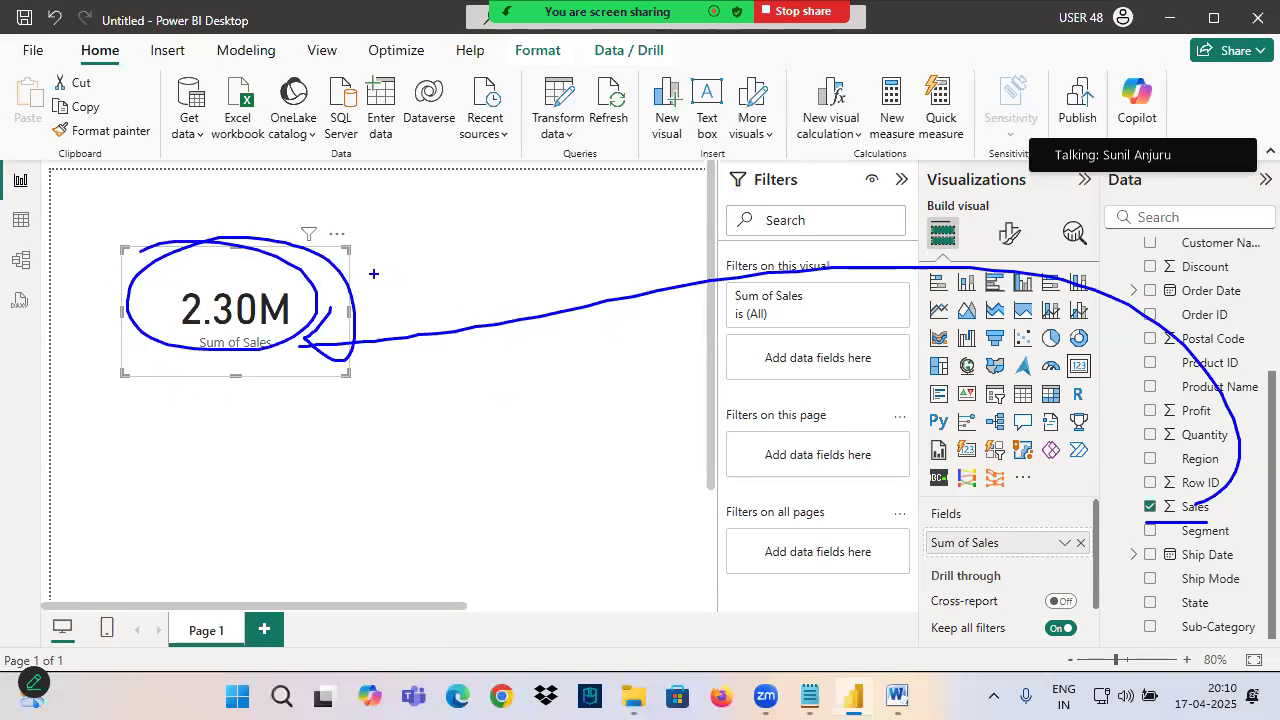
left_click_drag(231, 263, 401, 218)
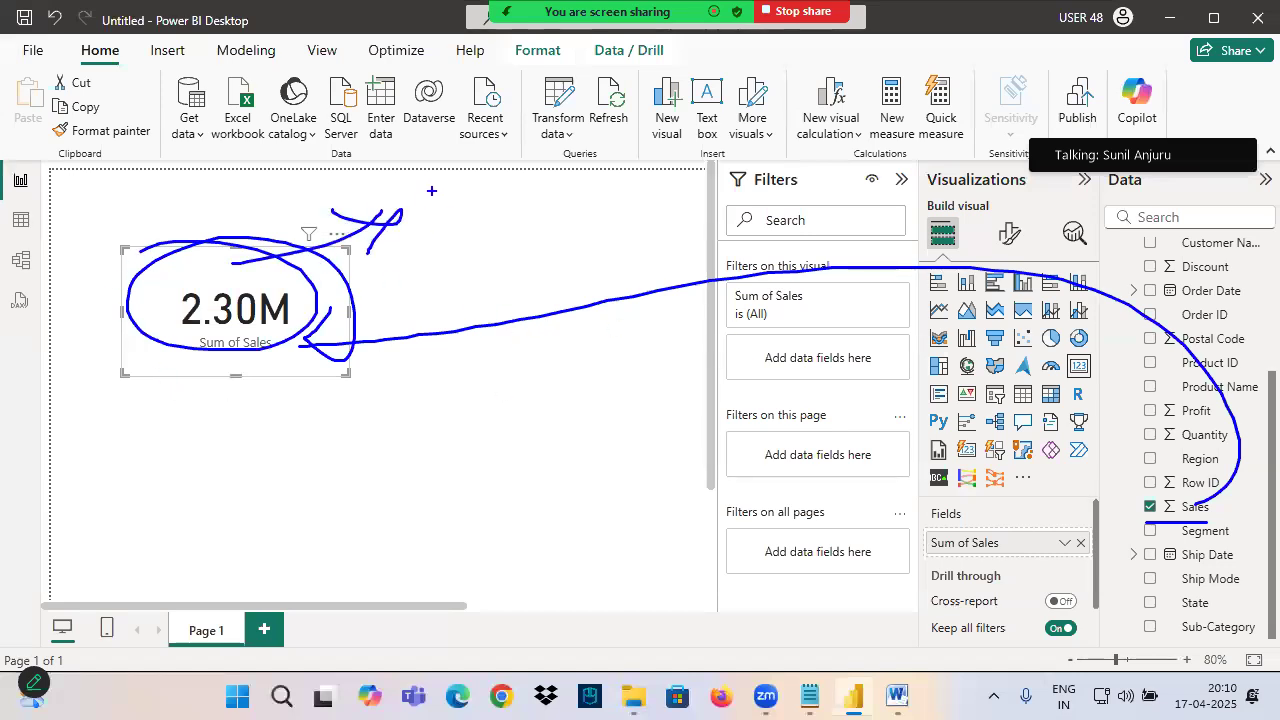
left_click_drag(441, 184, 449, 225)
left_click_drag(430, 231, 537, 227)
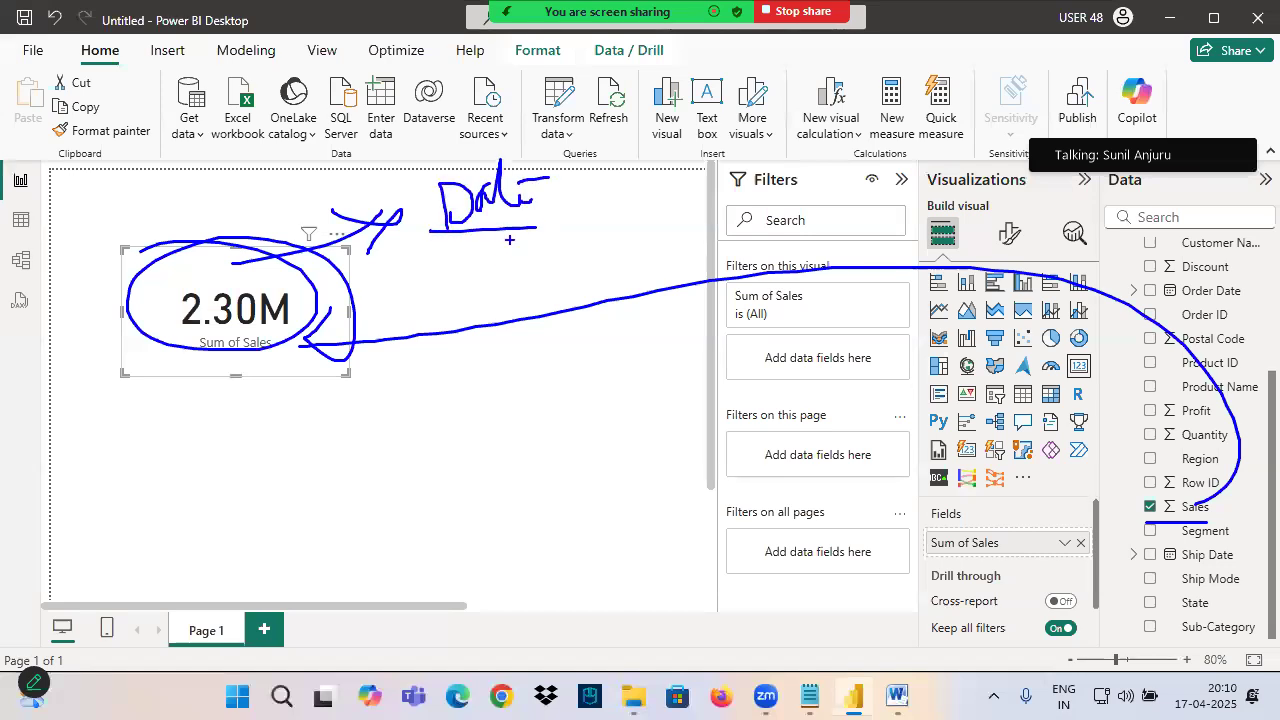
key("Escape")
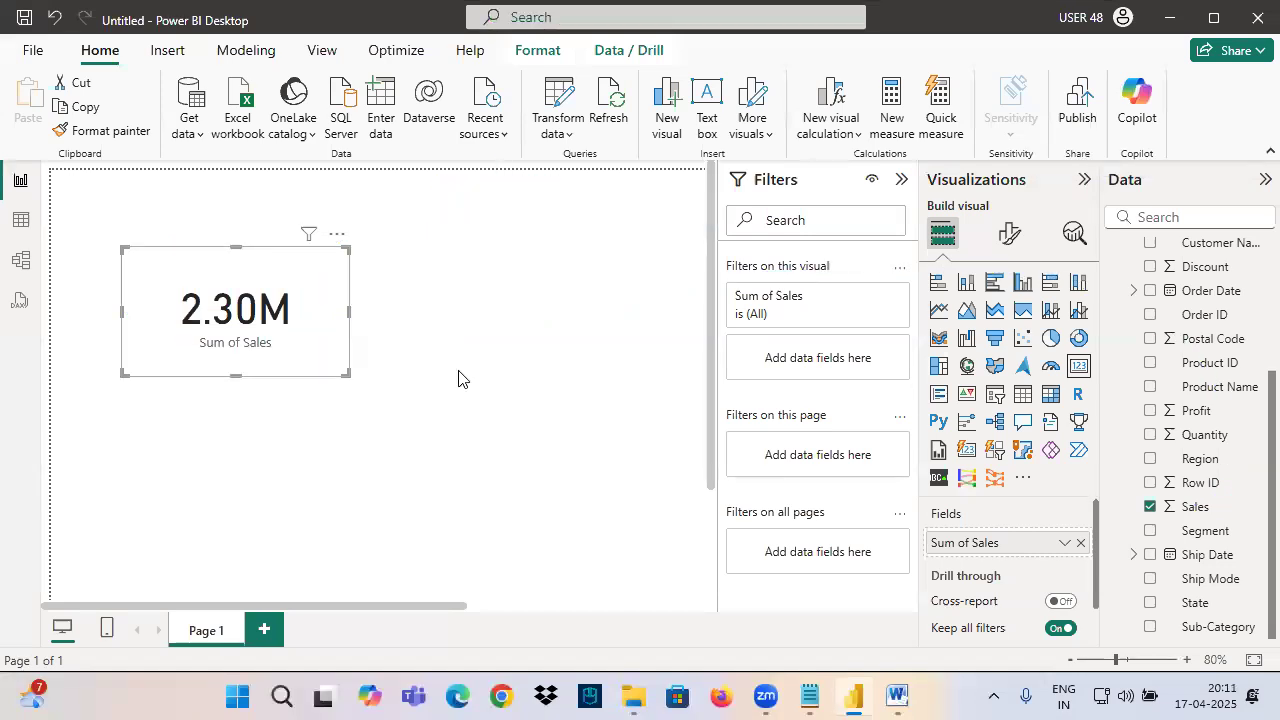
Add Order Date as a filter on the card visual, collapse it, mark its name and expand arrow with pen strokes, and clear them.
left_click_drag(1197, 291, 840, 372)
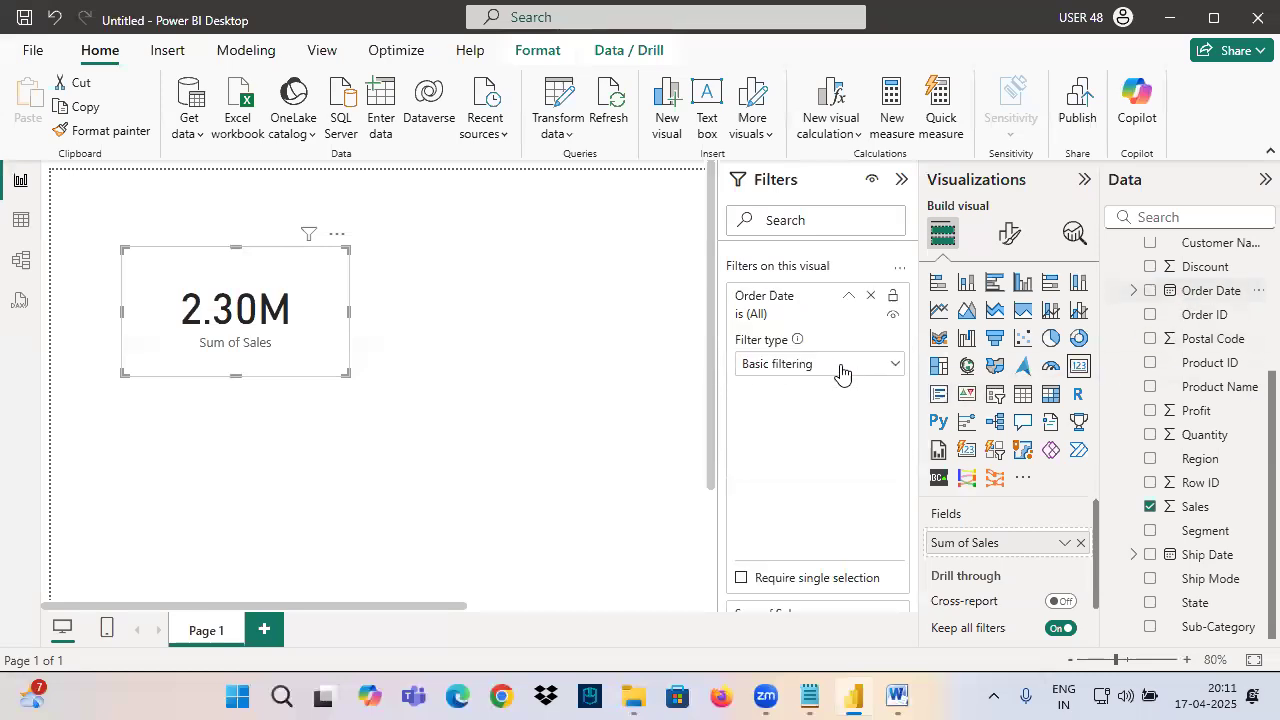
left_click(849, 296)
key("ctrl+2")
left_click_drag(699, 276, 737, 299)
left_click_drag(732, 278, 715, 318)
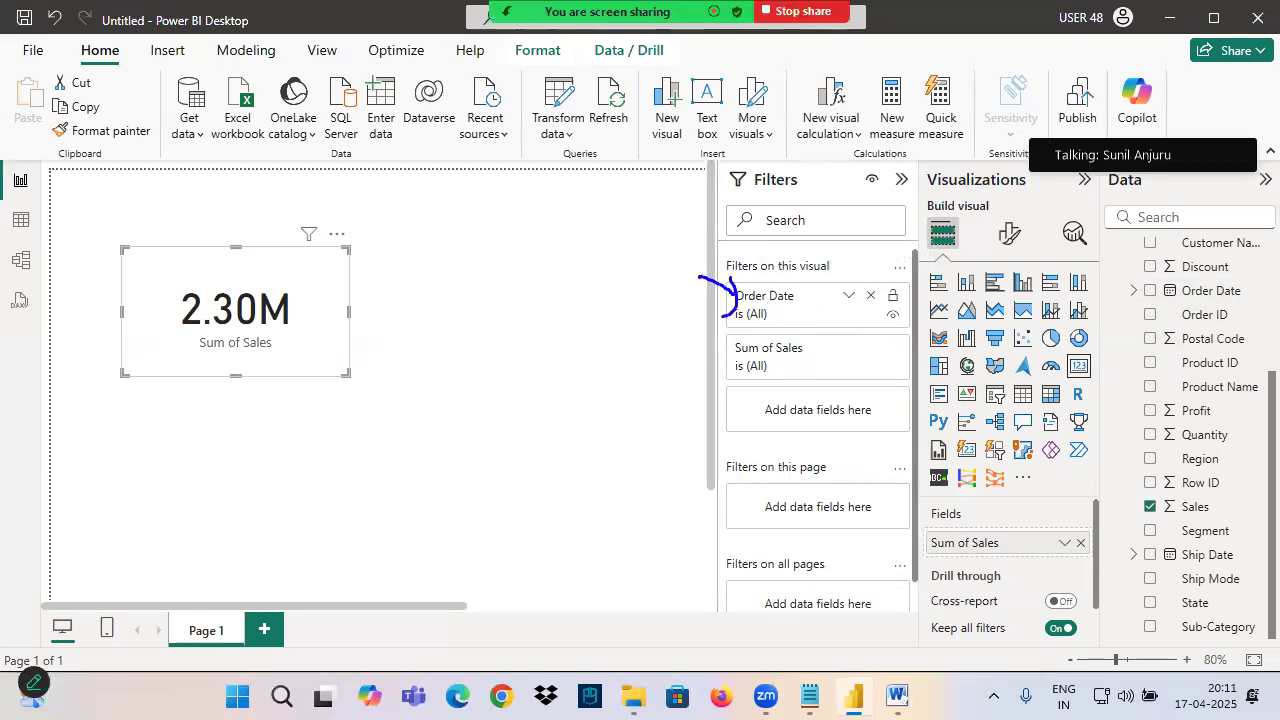
mouse_move(850, 288)
left_mouse_down()
mouse_move(843, 305)
mouse_move(832, 281)
left_mouse_up()
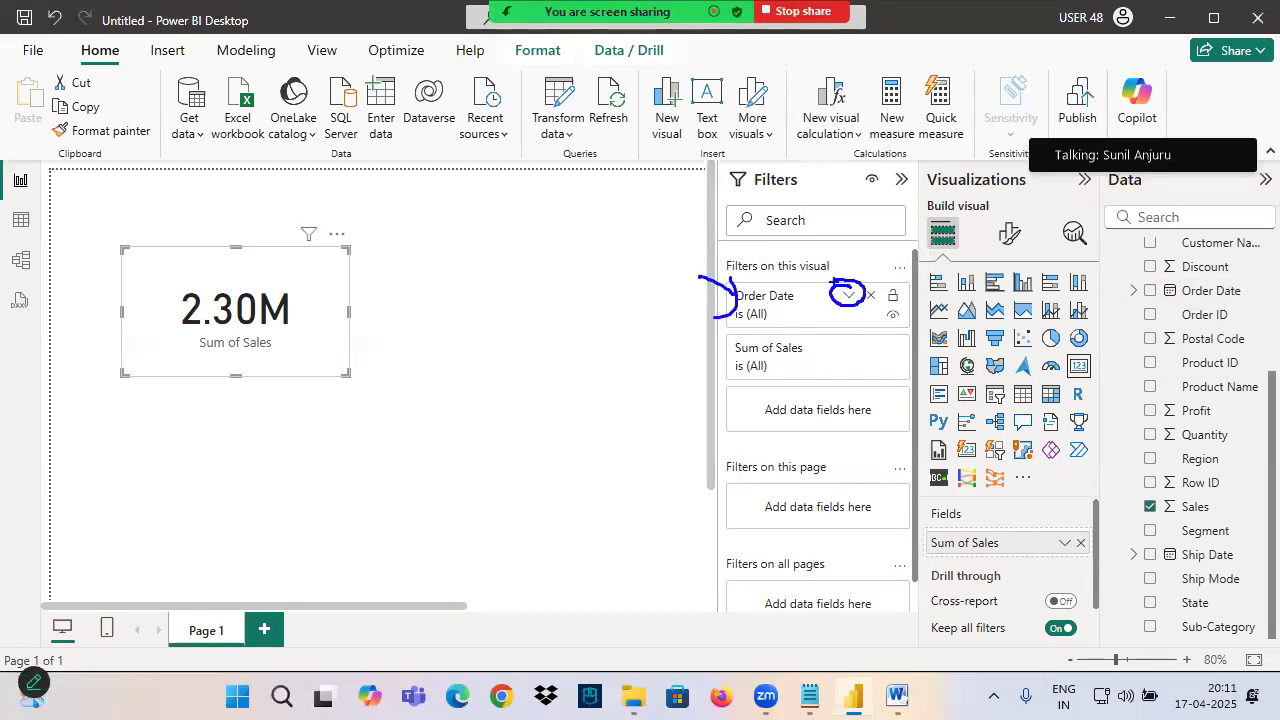
key("Escape")
Expand the Order Date filter, open its filter types, and circle and underline Relative date and Relative time.
left_click(849, 296)
left_click(766, 365)
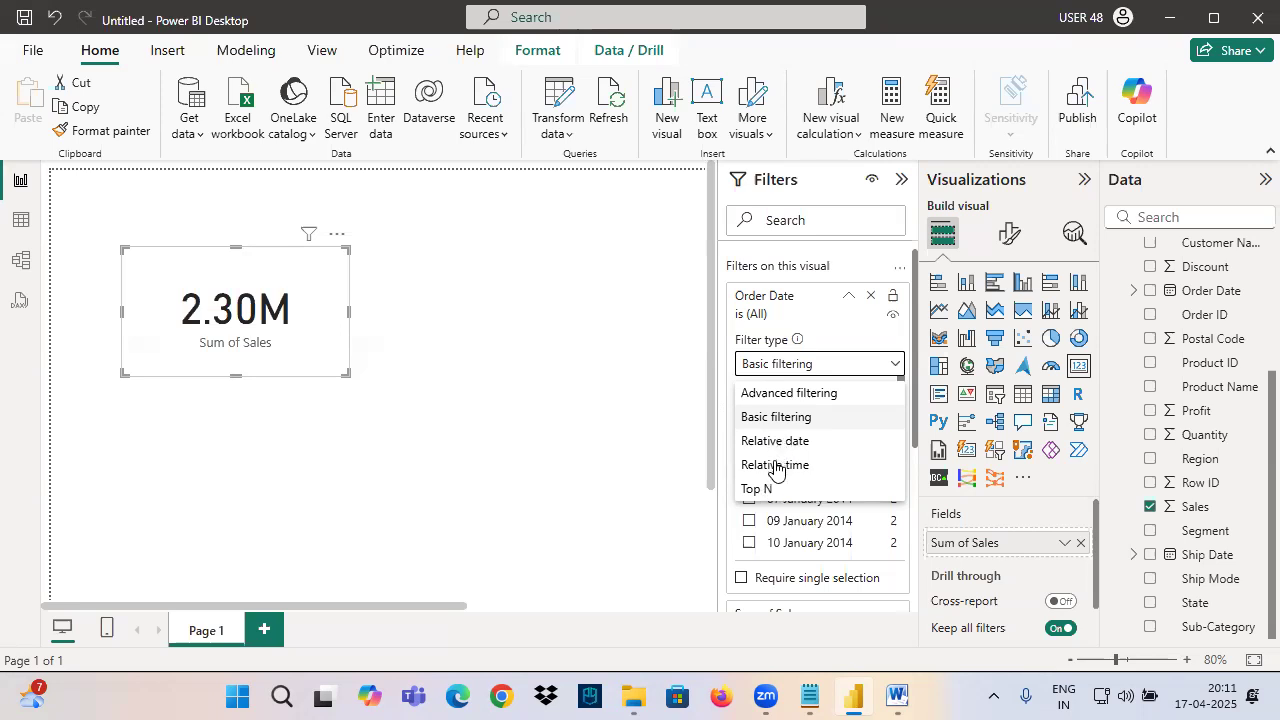
key("ctrl+2")
mouse_move(820, 439)
left_mouse_down()
mouse_move(738, 464)
mouse_move(794, 430)
mouse_move(841, 446)
left_mouse_up()
left_click_drag(752, 480, 853, 477)
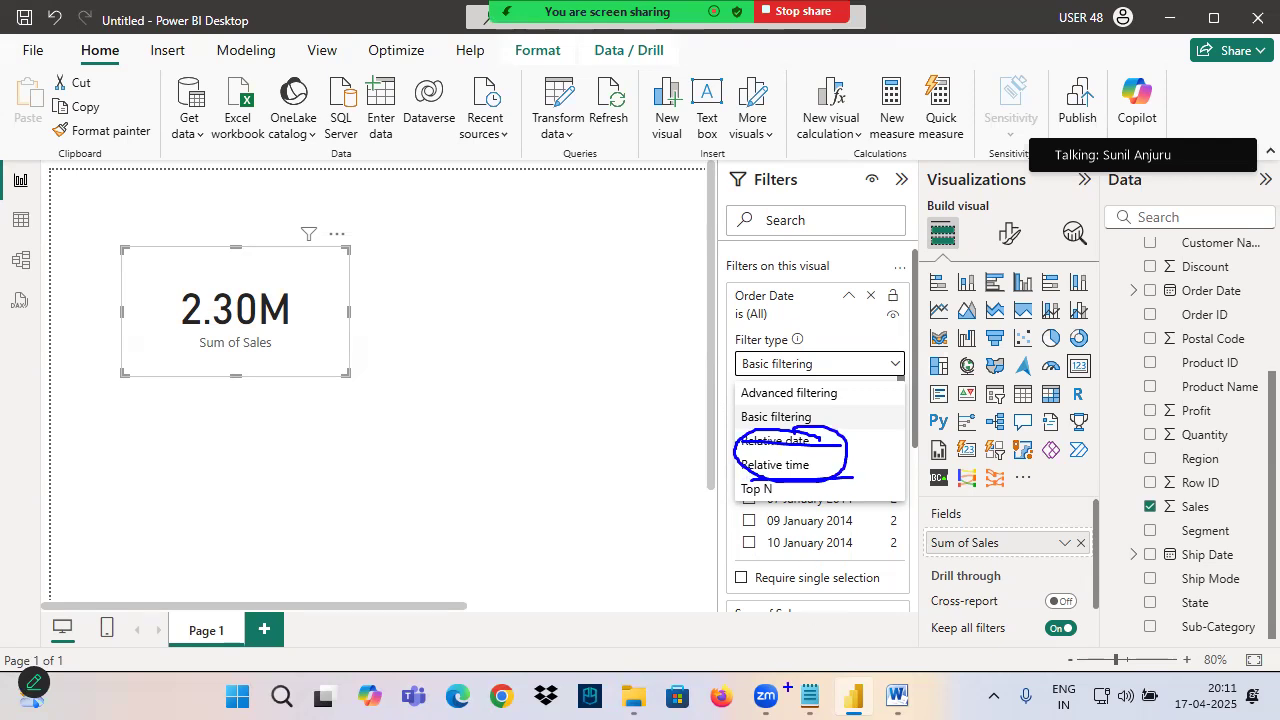
Switch to the Notepad notes, box the first three filter sub-types with an arrow to a handwritten "3", and box all five.
left_click(809, 697)
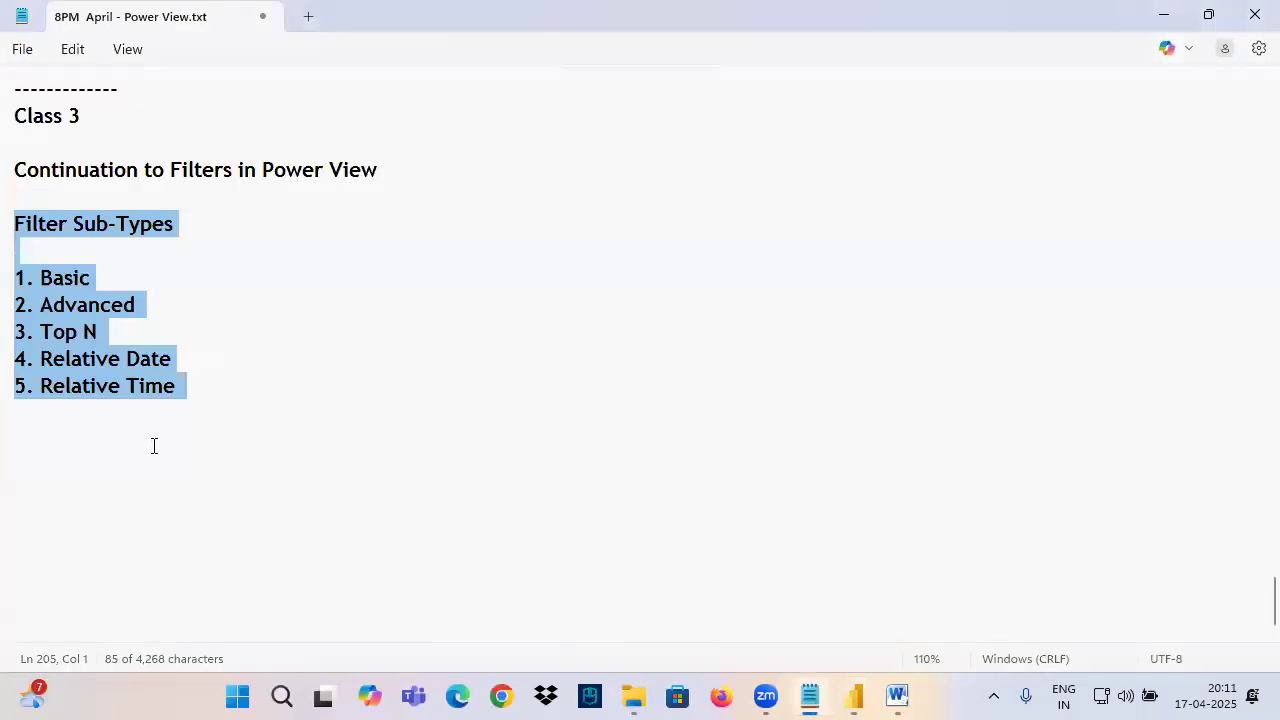
mouse_move(3, 254)
left_mouse_down()
mouse_move(131, 349)
mouse_move(277, 297)
left_mouse_up()
mouse_move(238, 284)
left_mouse_down()
mouse_move(277, 297)
mouse_move(244, 322)
left_mouse_up()
mouse_move(291, 284)
left_mouse_down()
mouse_move(347, 316)
mouse_move(298, 325)
left_mouse_up()
mouse_move(2, 254)
left_mouse_down()
mouse_move(163, 418)
mouse_move(192, 420)
left_mouse_up()
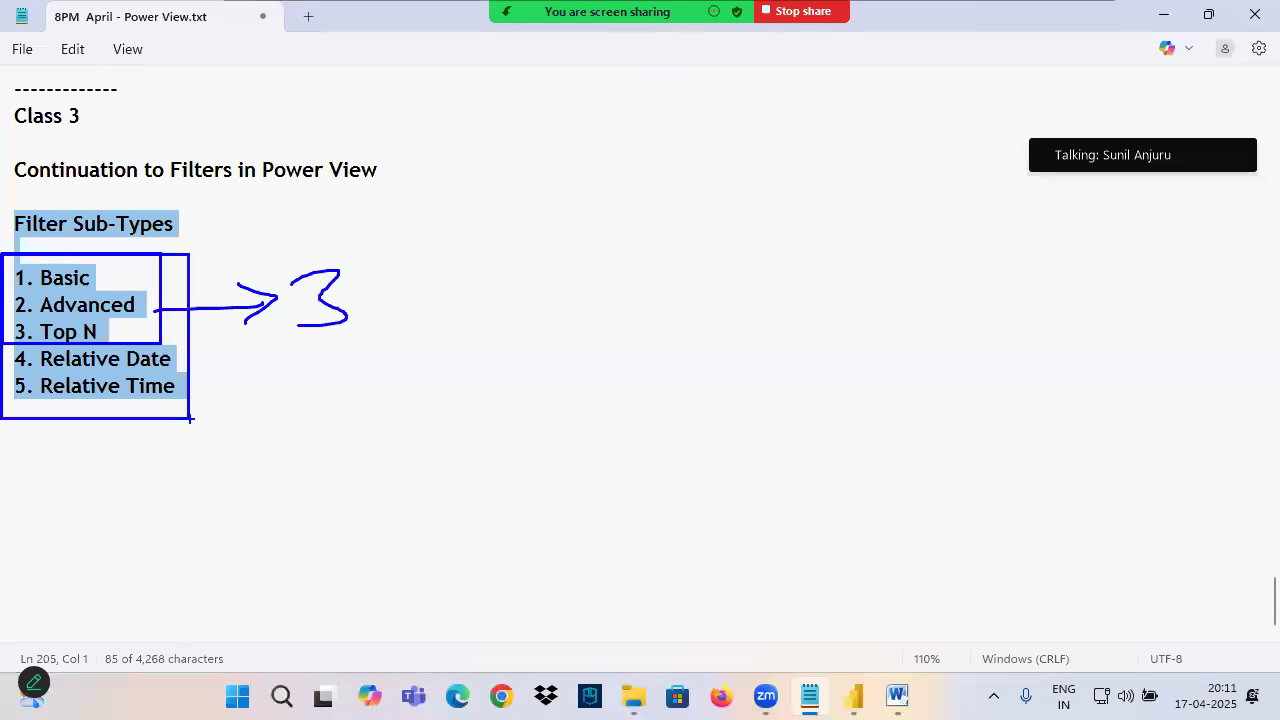
Switch back to Power BI, set the Order Date filter type to Advanced filtering, and view its list of conditions.
left_click(870, 697)
left_click(849, 306)
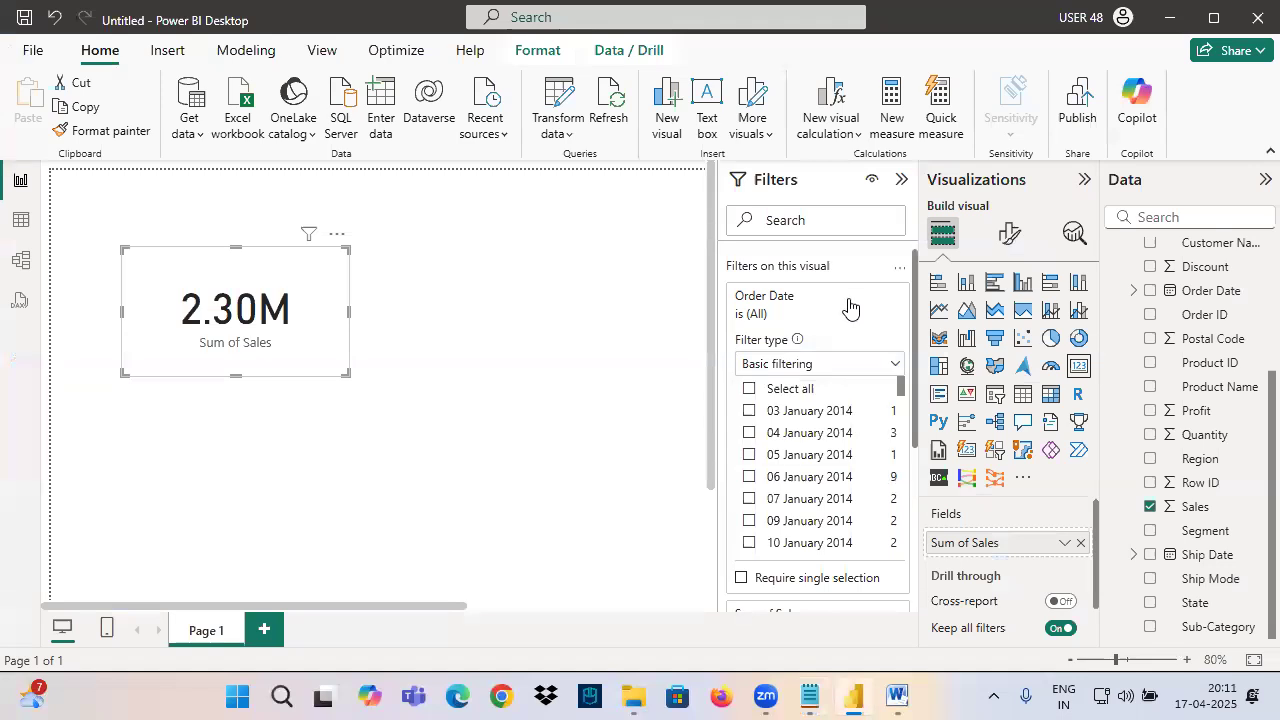
left_click(848, 296)
left_click(803, 312)
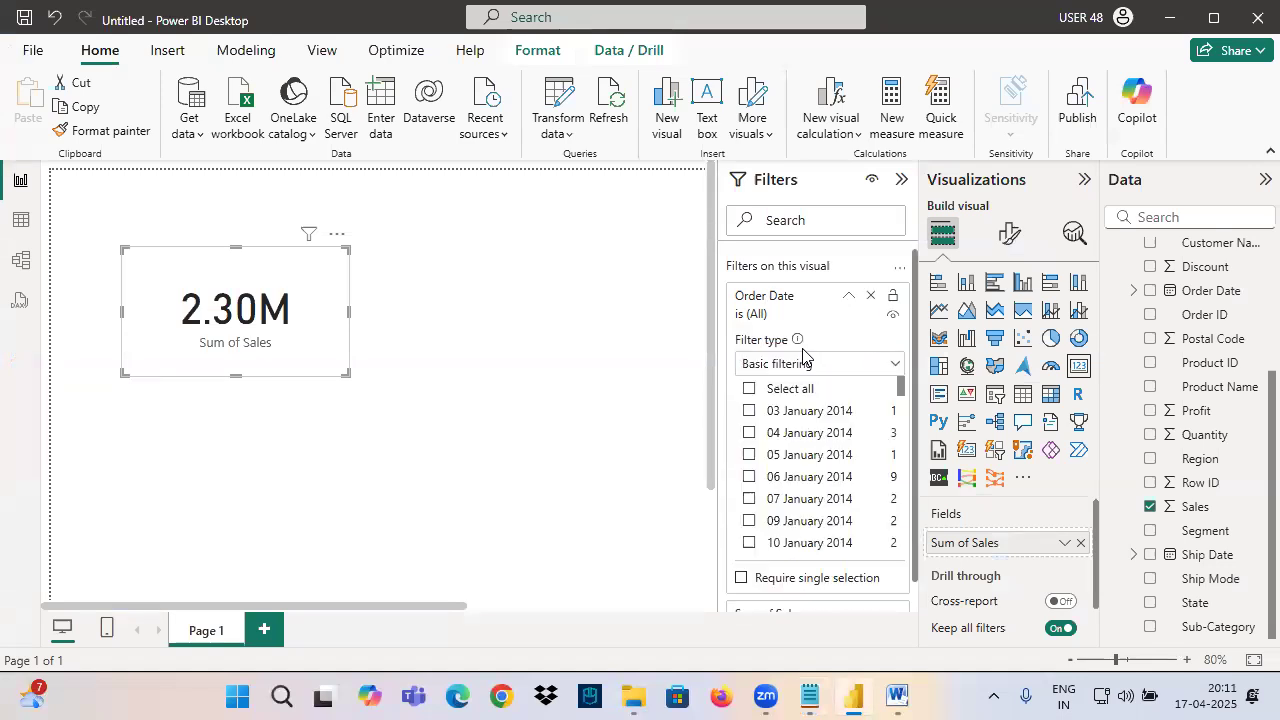
left_click(786, 366)
left_click(777, 392)
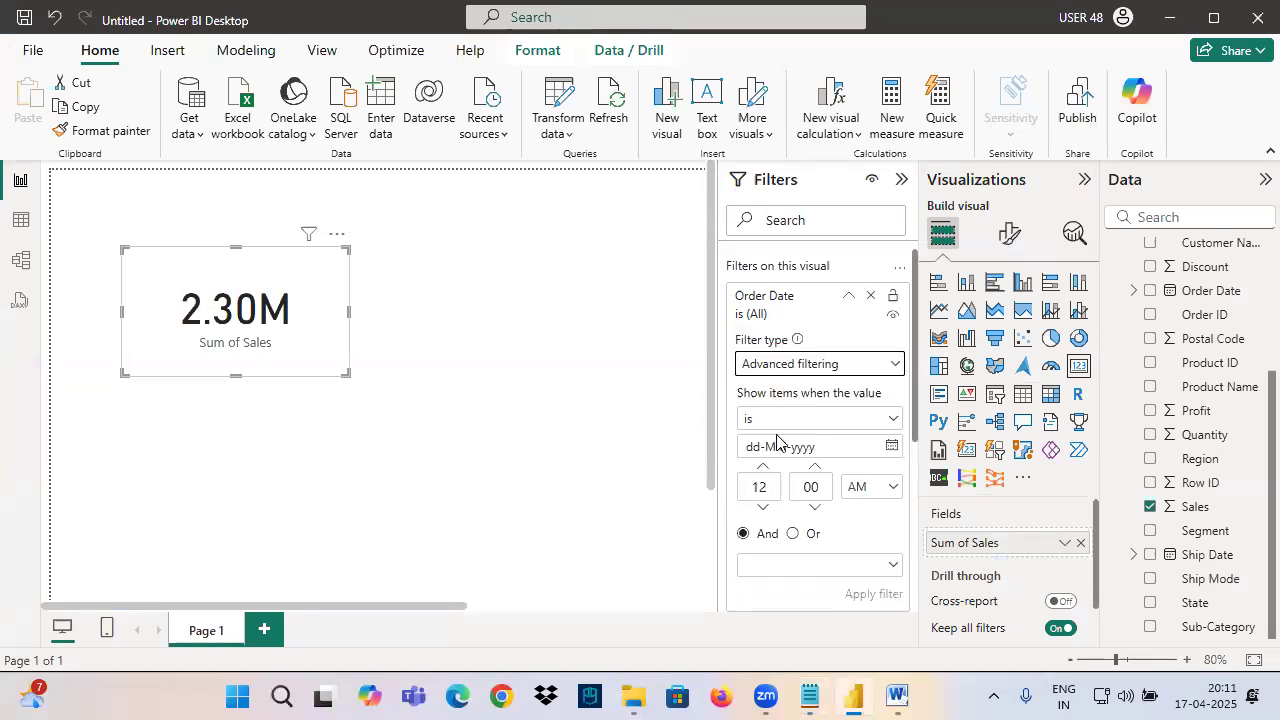
left_click(786, 421)
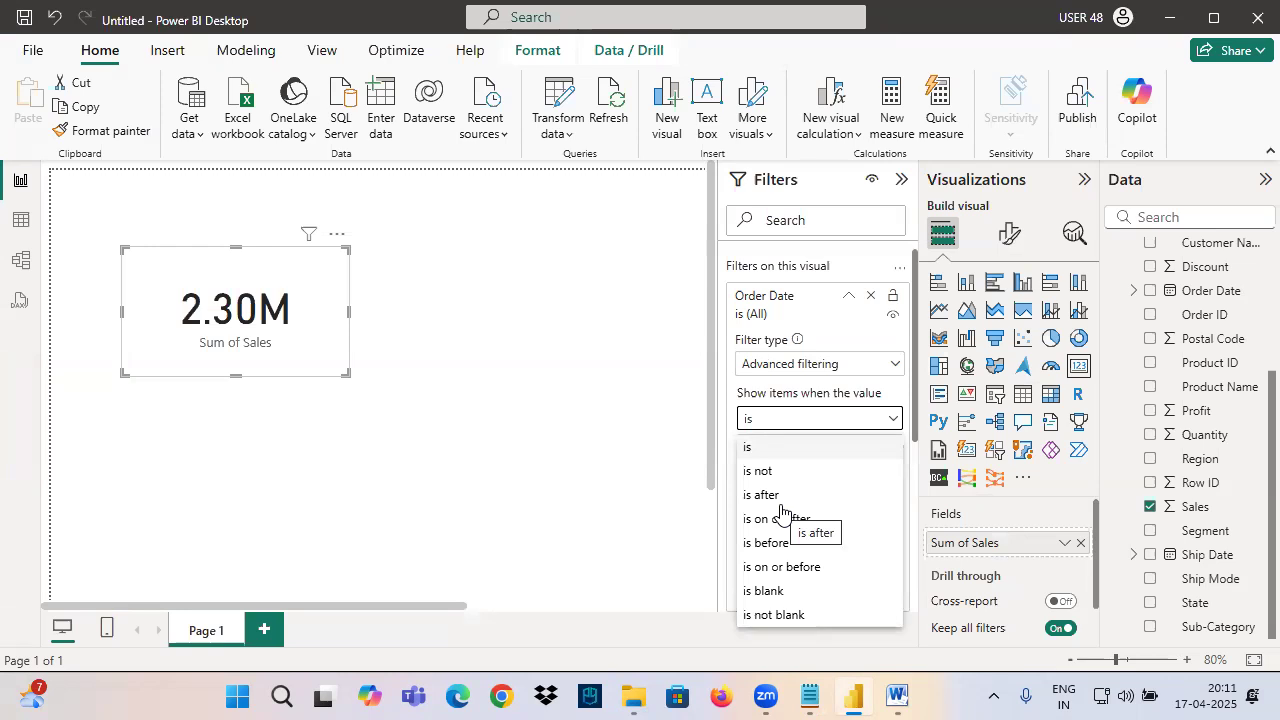
key("Escape")
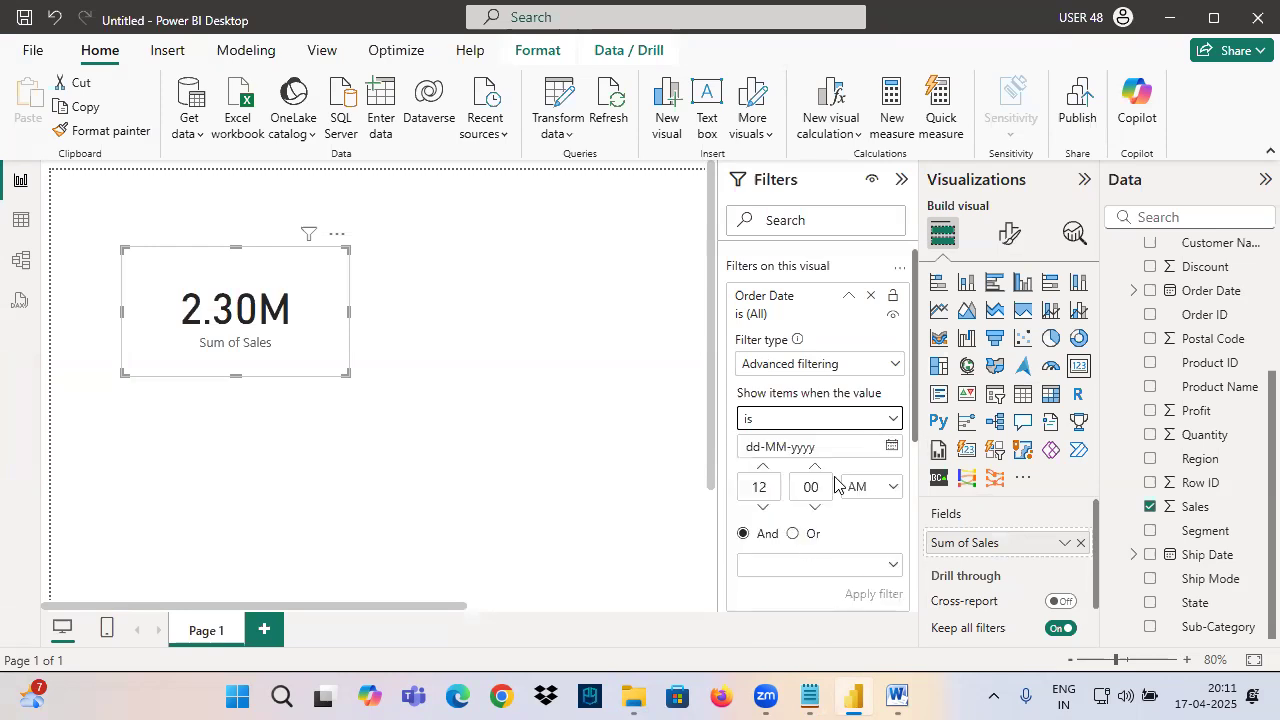
Switch to the Notepad notes and begin a line below the sub-type list reading "Based on Datatype of the Column Filter SubTypes and".
left_click(810, 696)
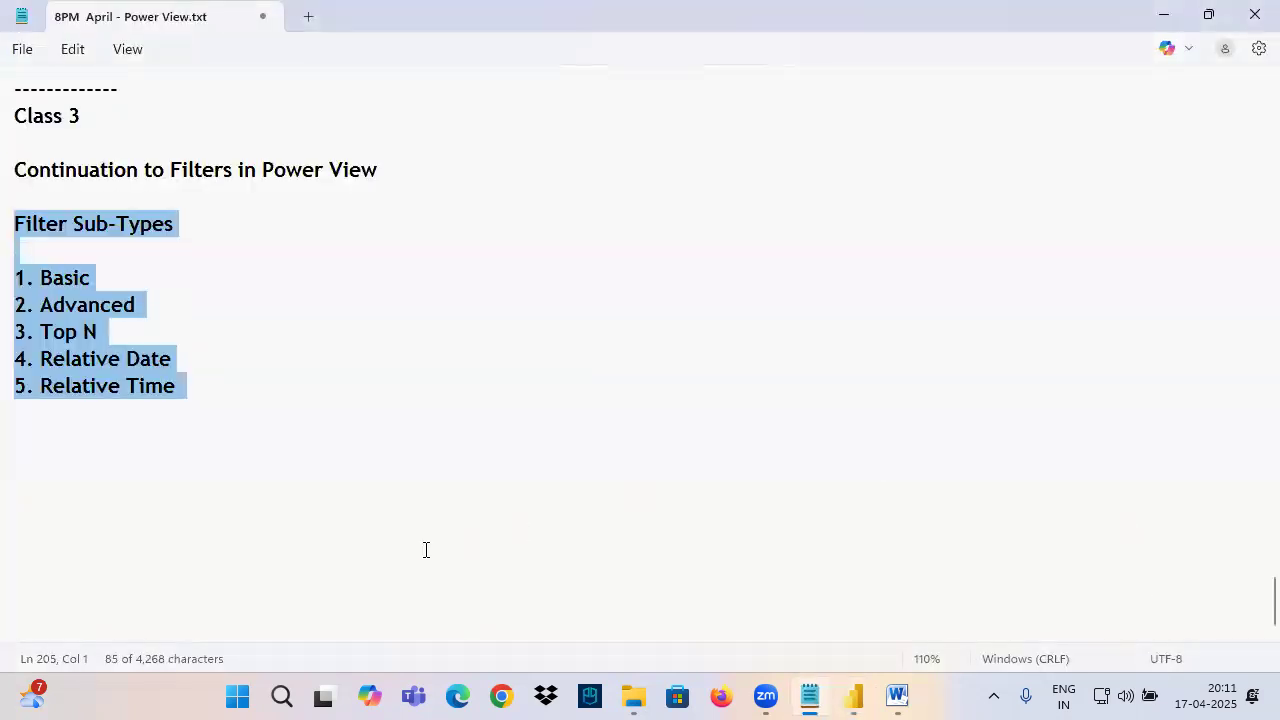
left_click(94, 442)
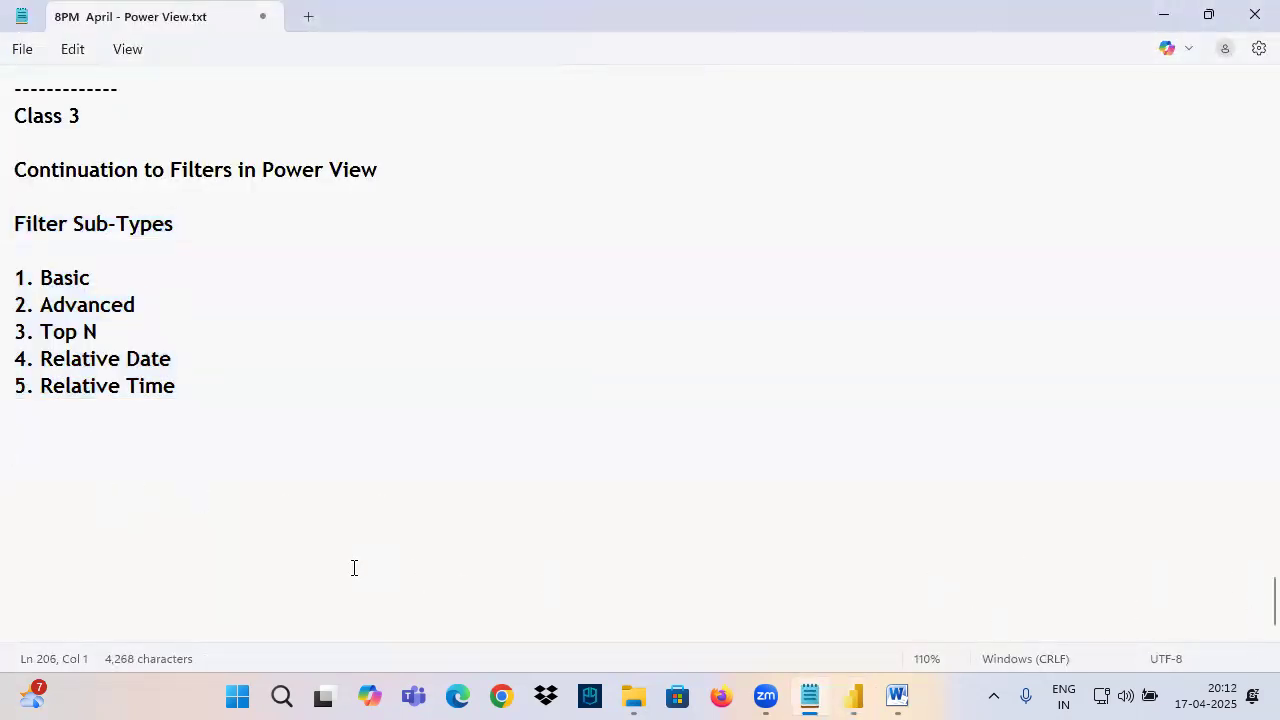
type("Based o")
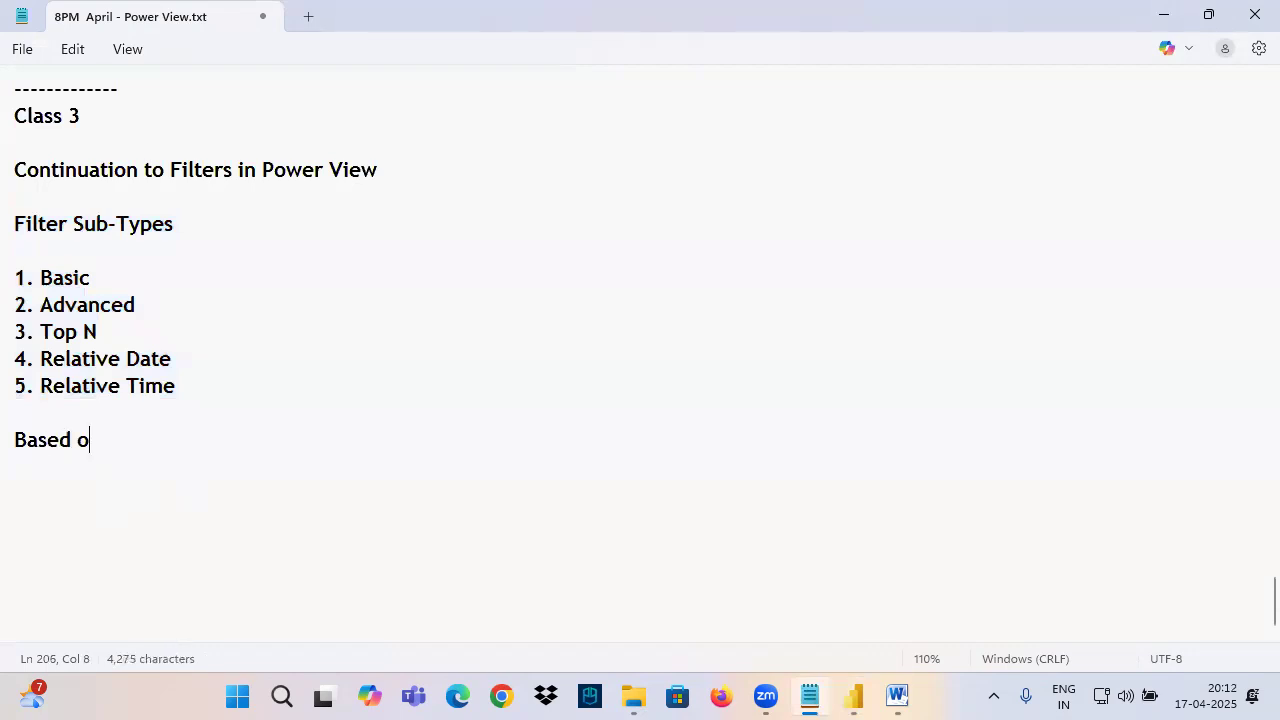
type("n Data")
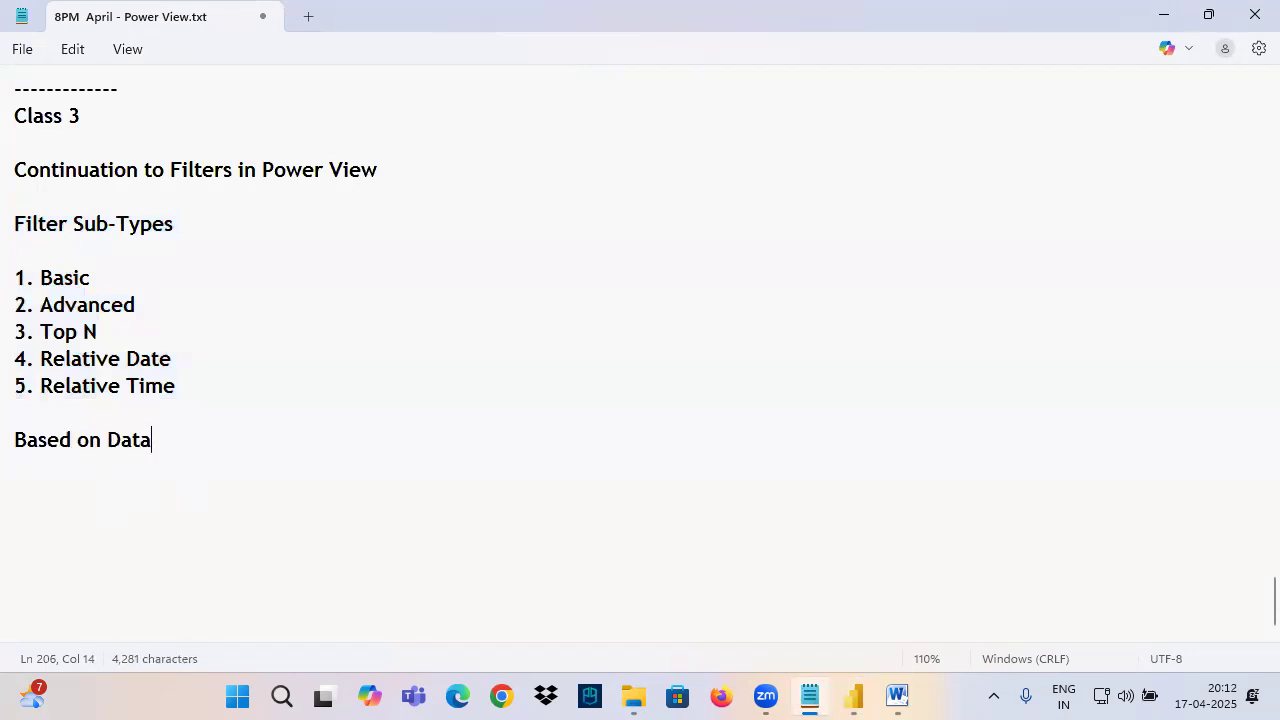
type("type of ")
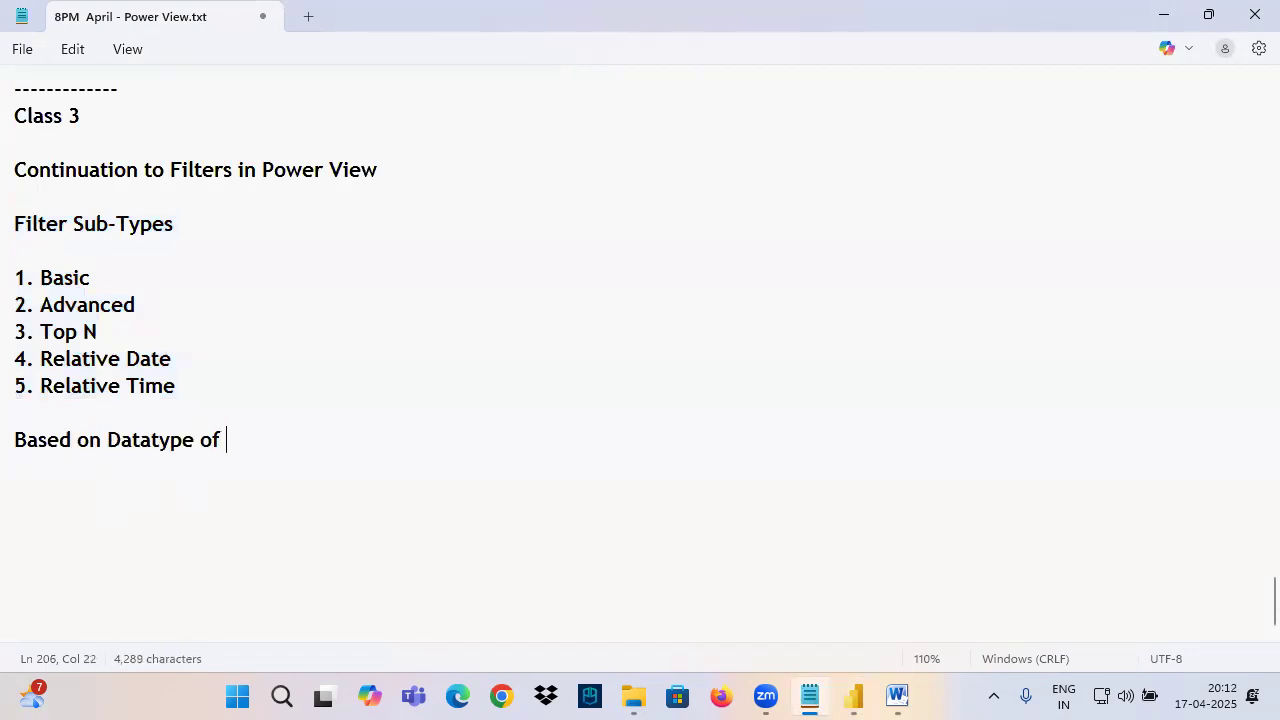
type("the Column")
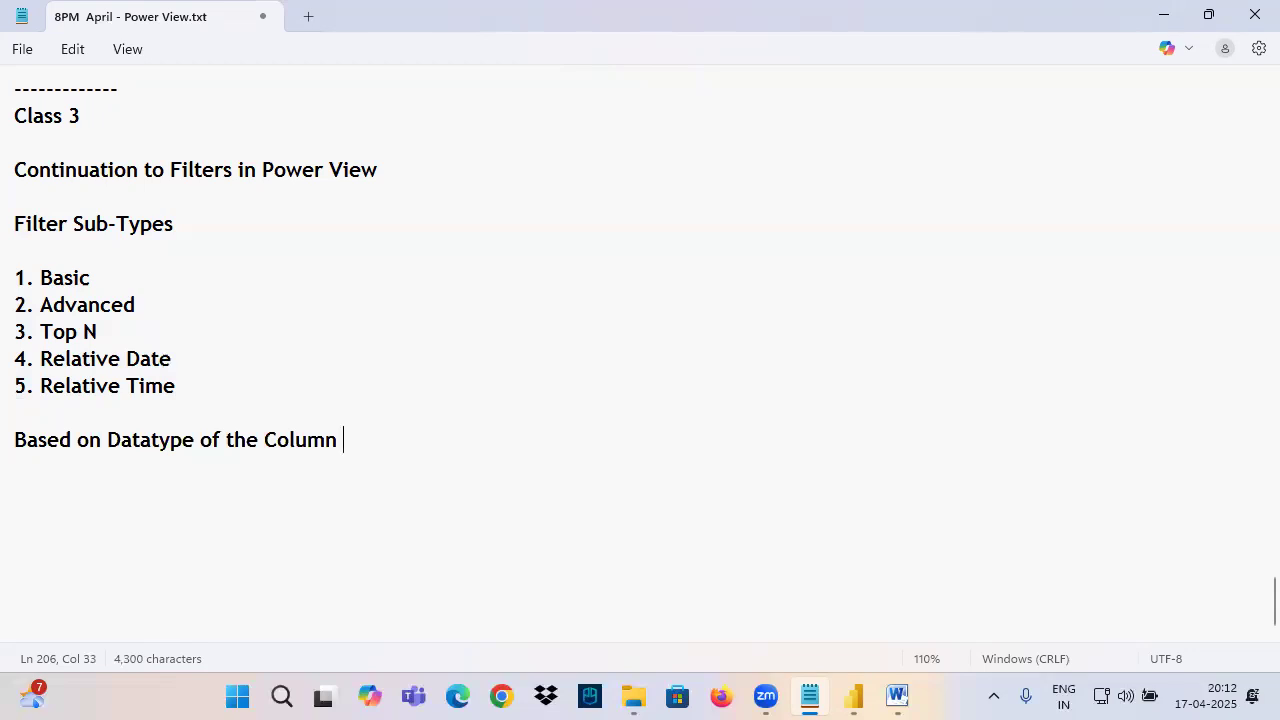
type("Filter Sub")
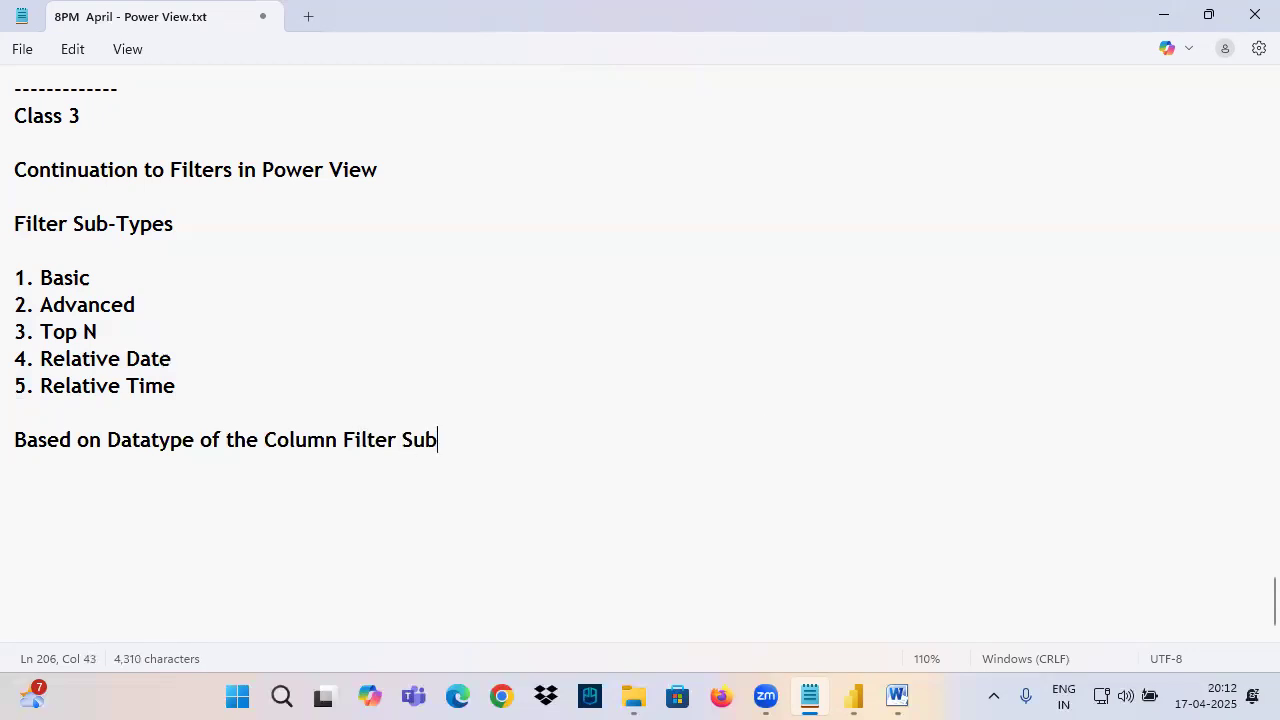
type("Types a")
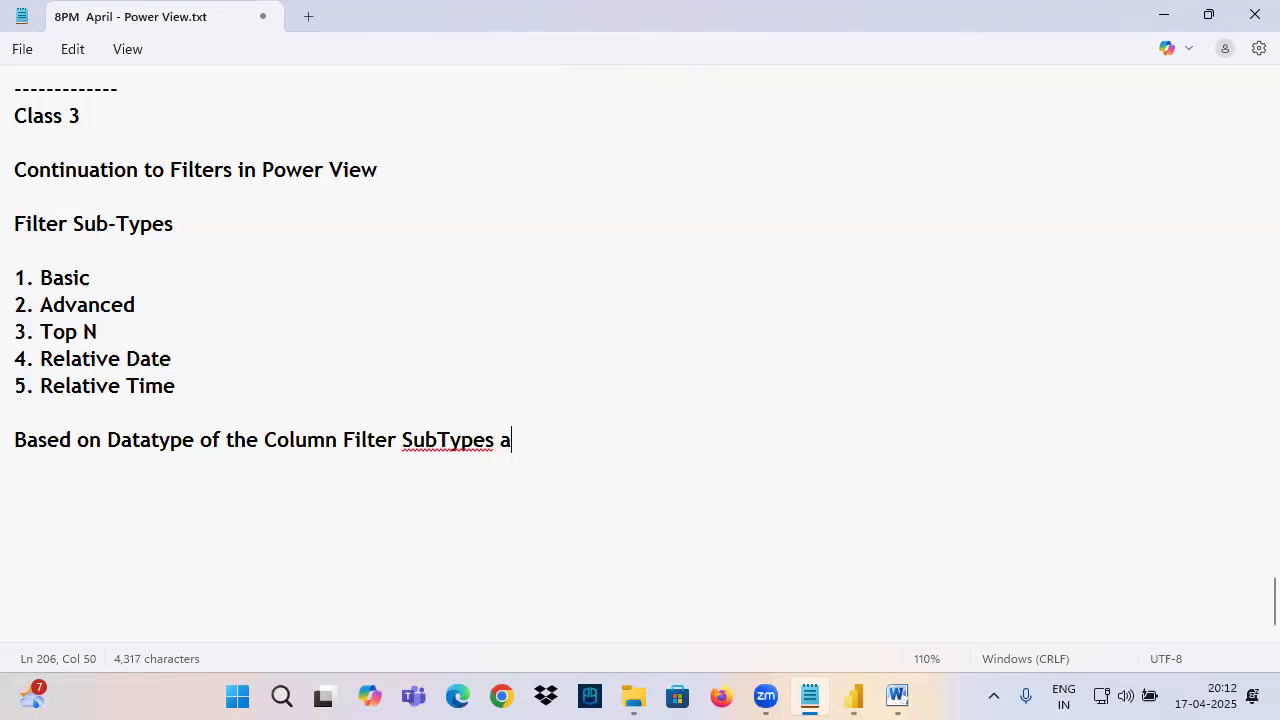
type("nd Filt")
key("BackSpace")
key("BackSpace")
key("BackSpace")
key("BackSpace")
key("BackSpace")
Copy the word "Advanced" from the list to the end of the new line and correct "SubTypes" to "Sub-Types".
left_click_drag(40, 305, 142, 304)
key("ctrl+c")
left_click(632, 446)
key("ctrl+v")
right_click(448, 440)
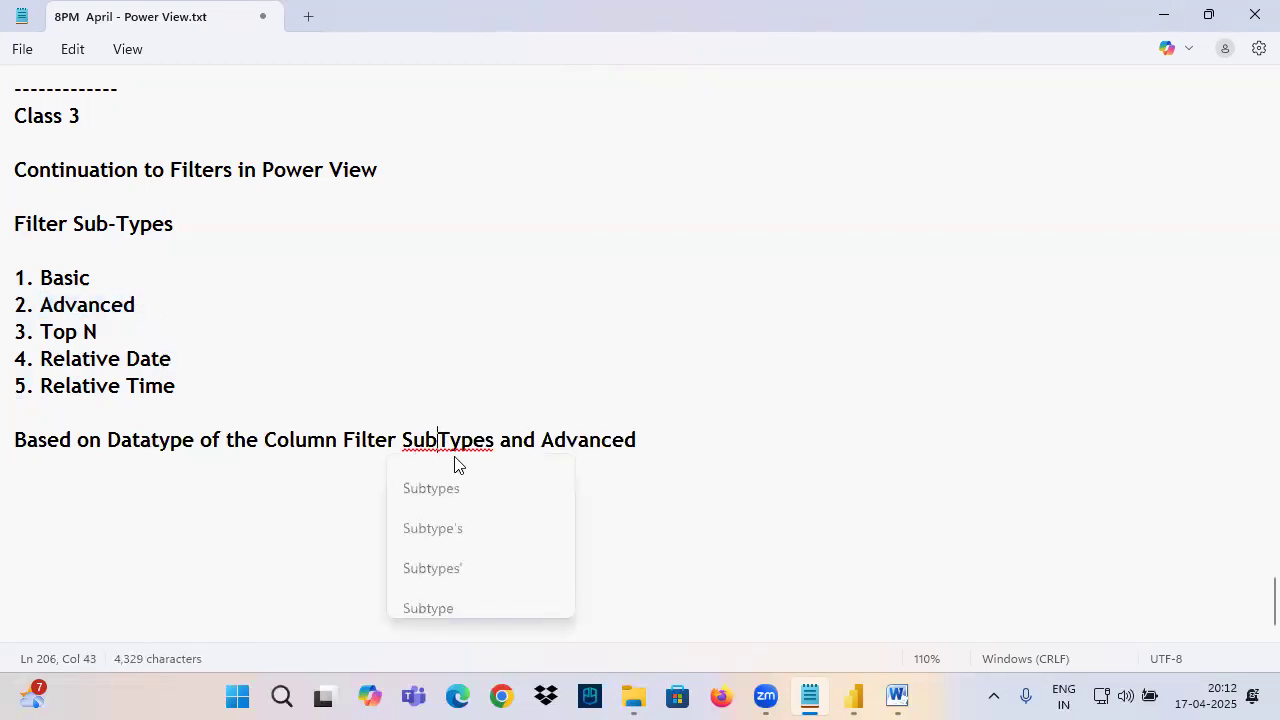
left_click(434, 476)
left_click(757, 450)
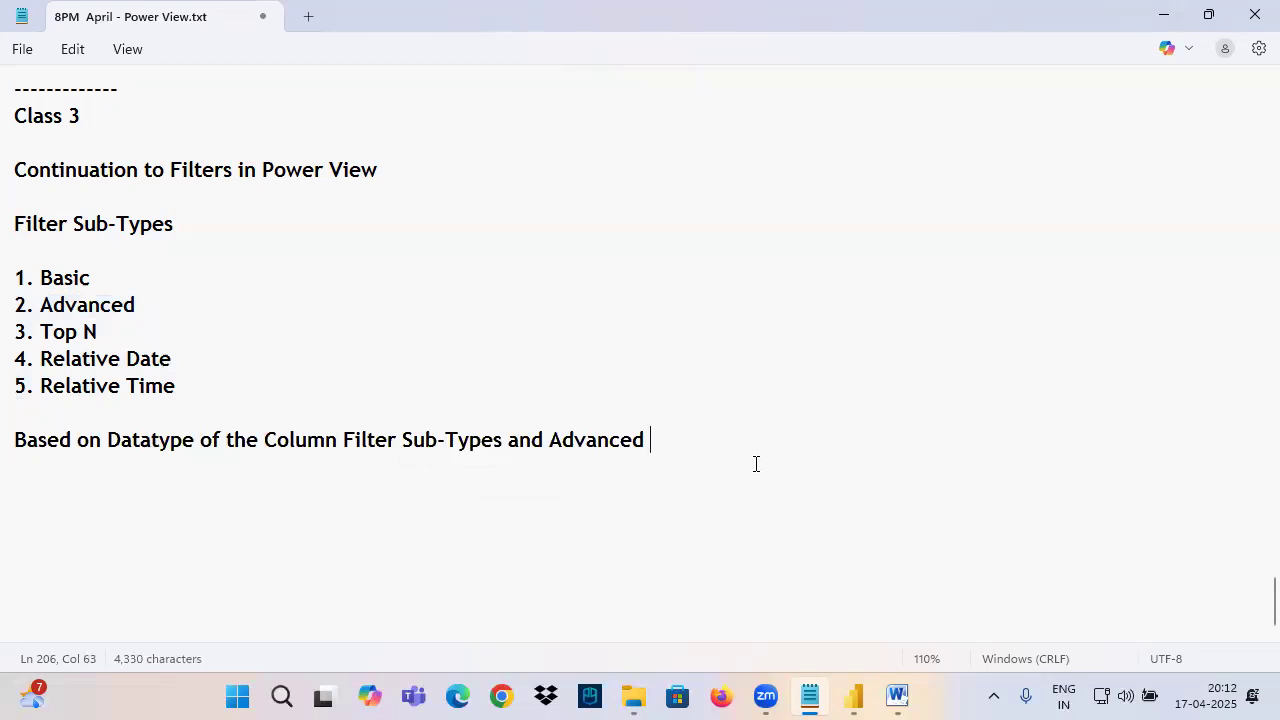
Complete the sentence with "Filtering Options will Change" and start a new line below it.
type("Filterin")
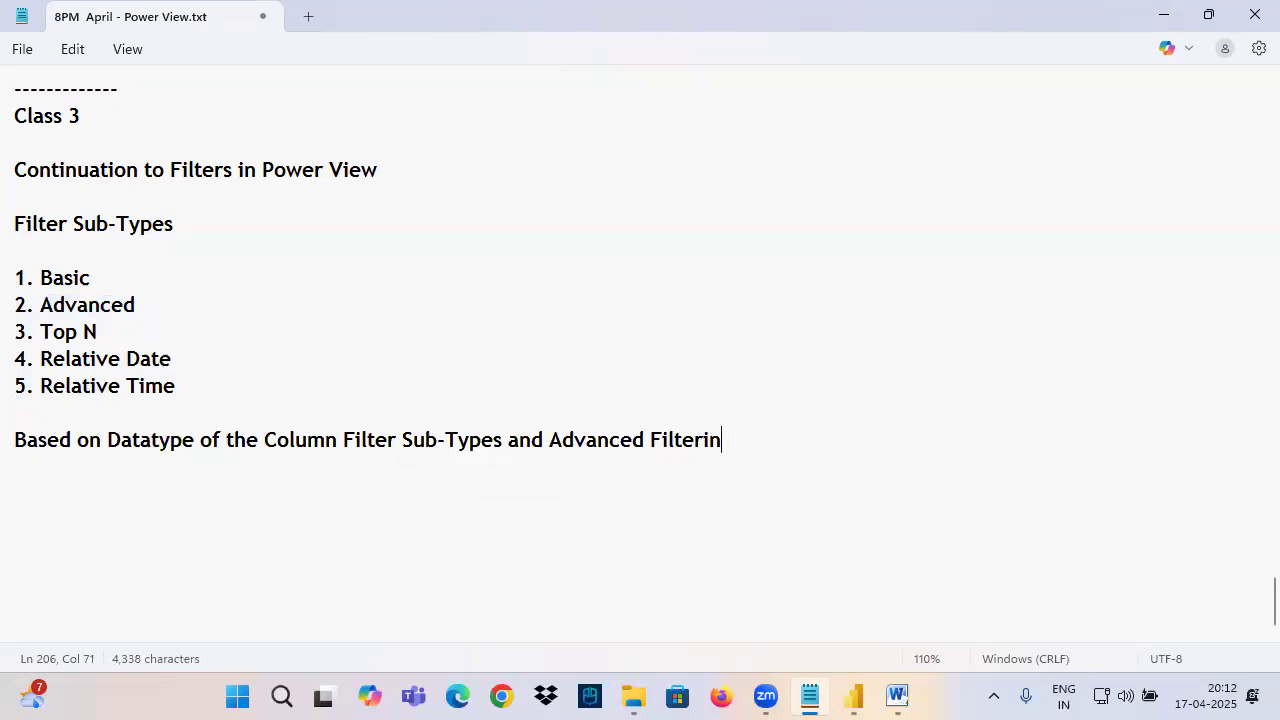
type("g Options ")
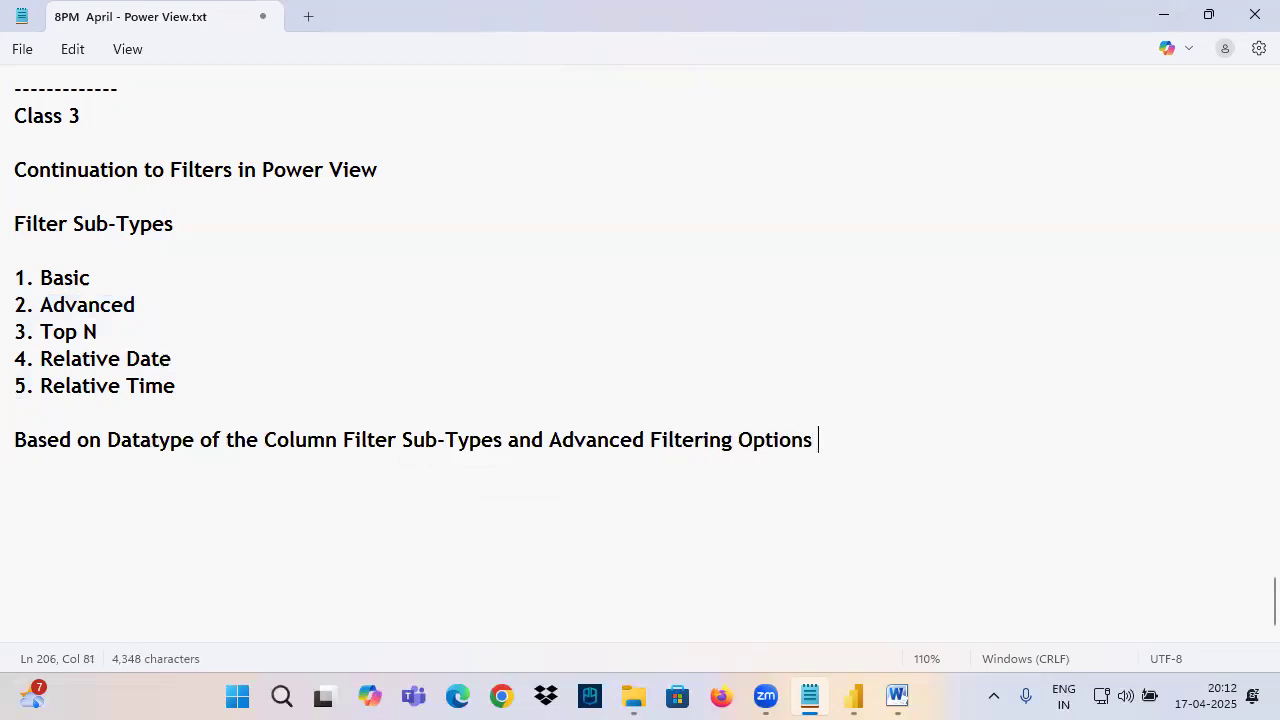
type("will Change")
key("Return")
Add the heading "Number and Text Datatype Columns" below the sentence, correcting its typing mistakes.
type("Number abd")
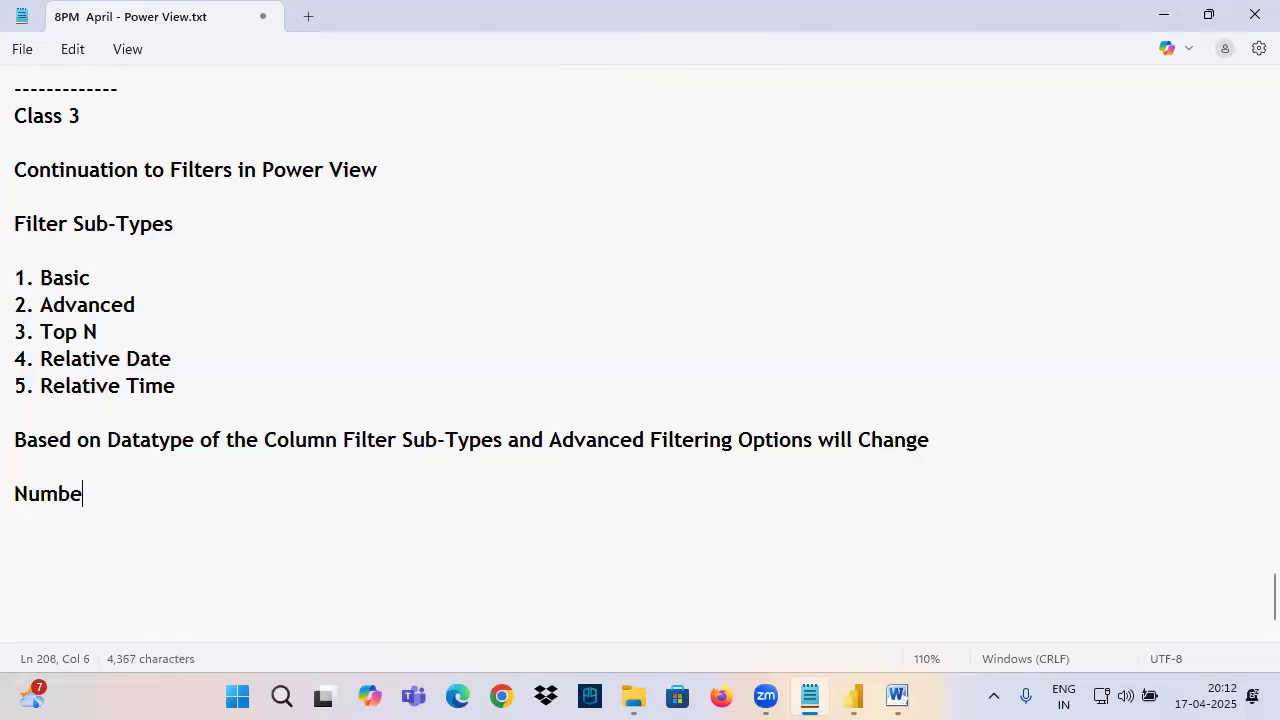
key("BackSpace")
key("BackSpace")
key("BackSpace")
type("ned")
key("BackSpace")
key("BackSpace")
type("d Te")
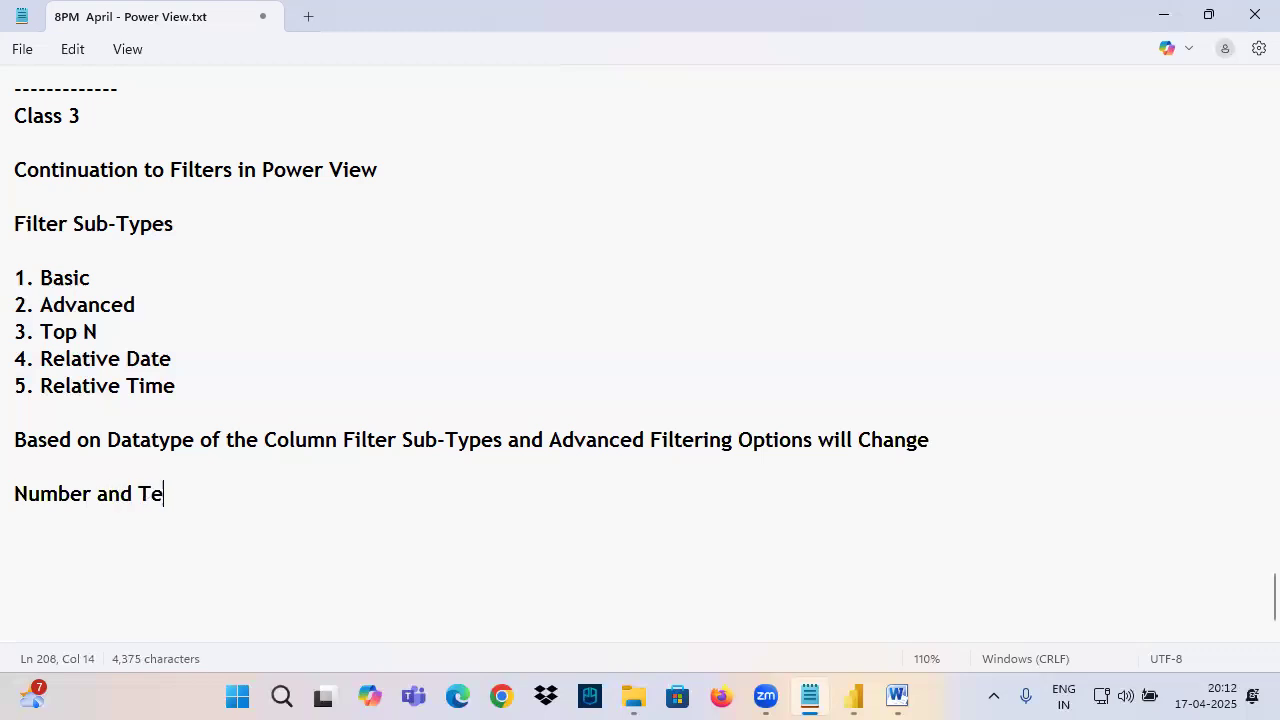
type("xt Dataytyp")
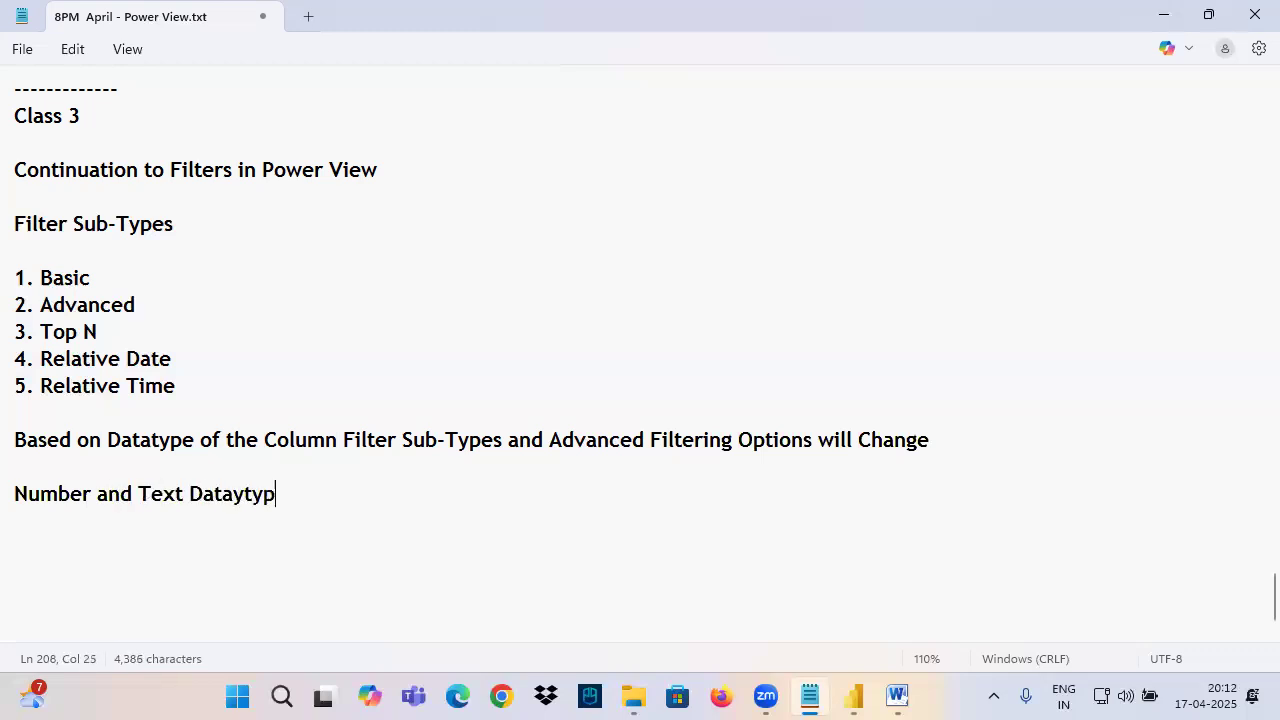
type("e Columns")
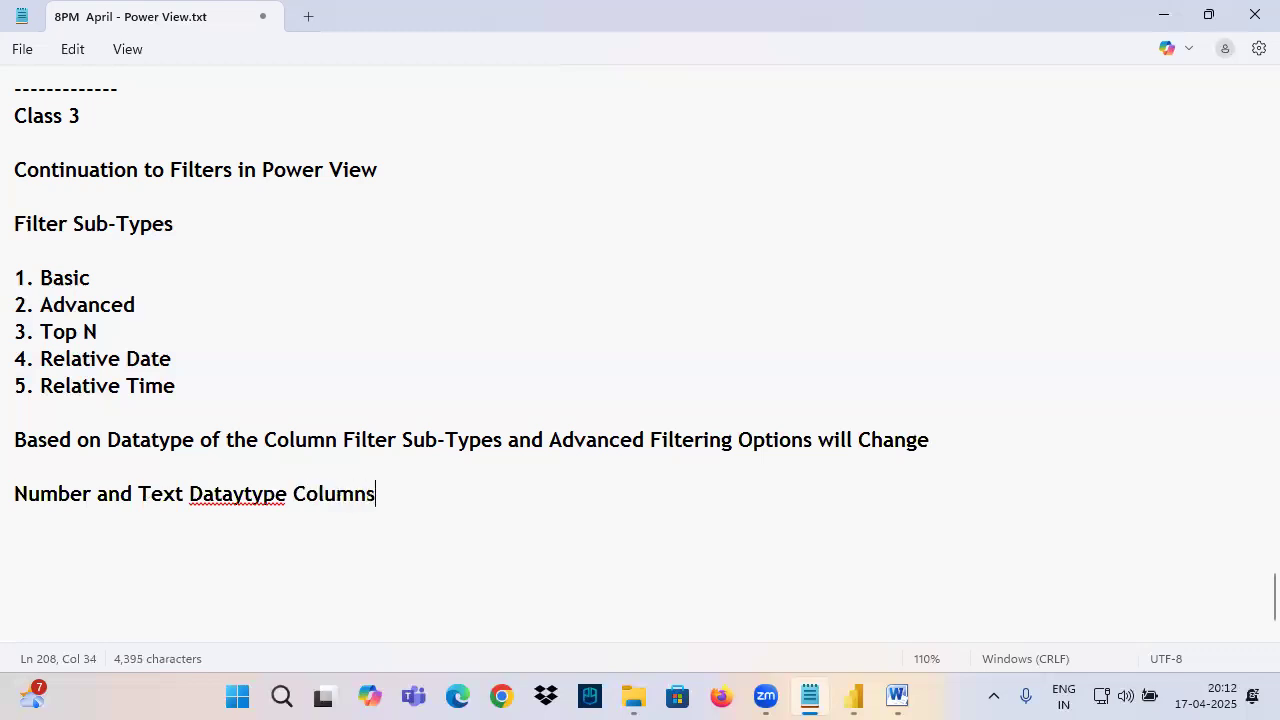
left_click(218, 501)
left_click(195, 530)
left_click_drag(84, 494, 250, 550)
Copy the Basic, Advanced and Top N list items beneath the "Number and Text Datatype Columns" heading.
left_click_drag(133, 332, 10, 272)
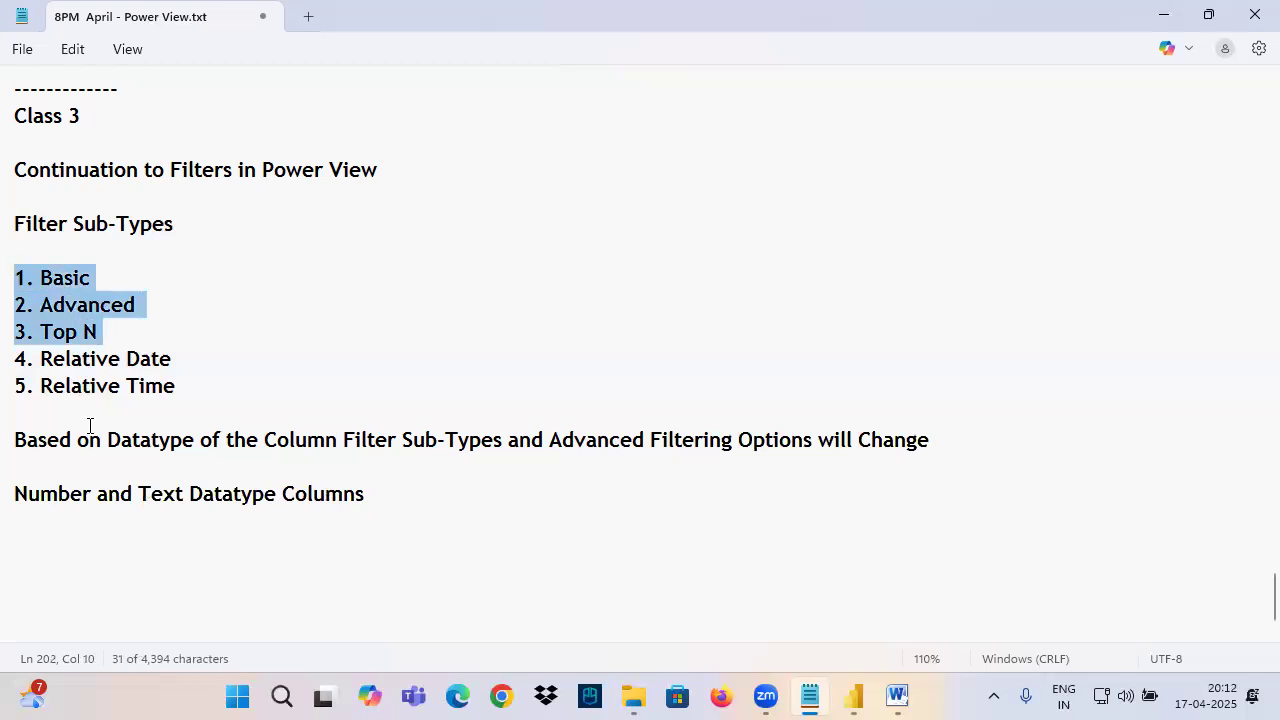
key("ctrl+c")
left_click(47, 540)
key("ctrl+v")
scroll(122, 476, "down", 2)
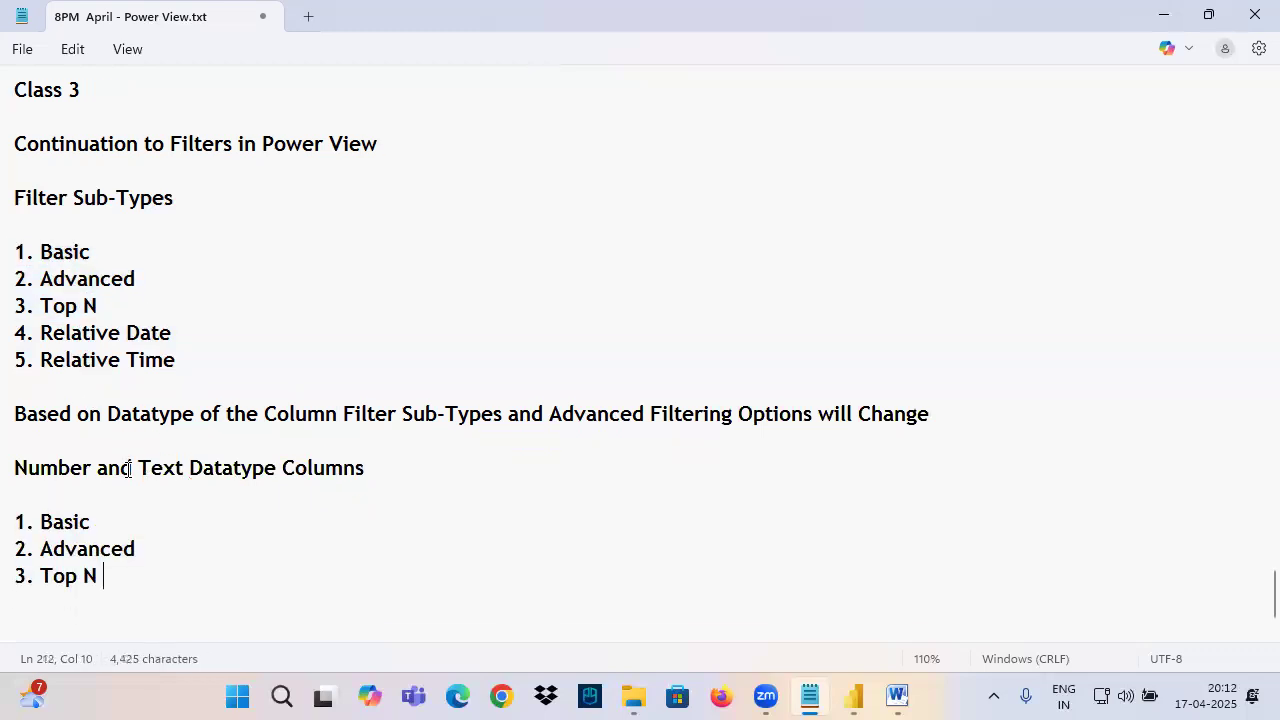
Add a "Date Datatype Columns" heading below the Top N item, with the Basic, Advanced and Top N list copied beneath it.
left_click_drag(188, 386, 237, 517)
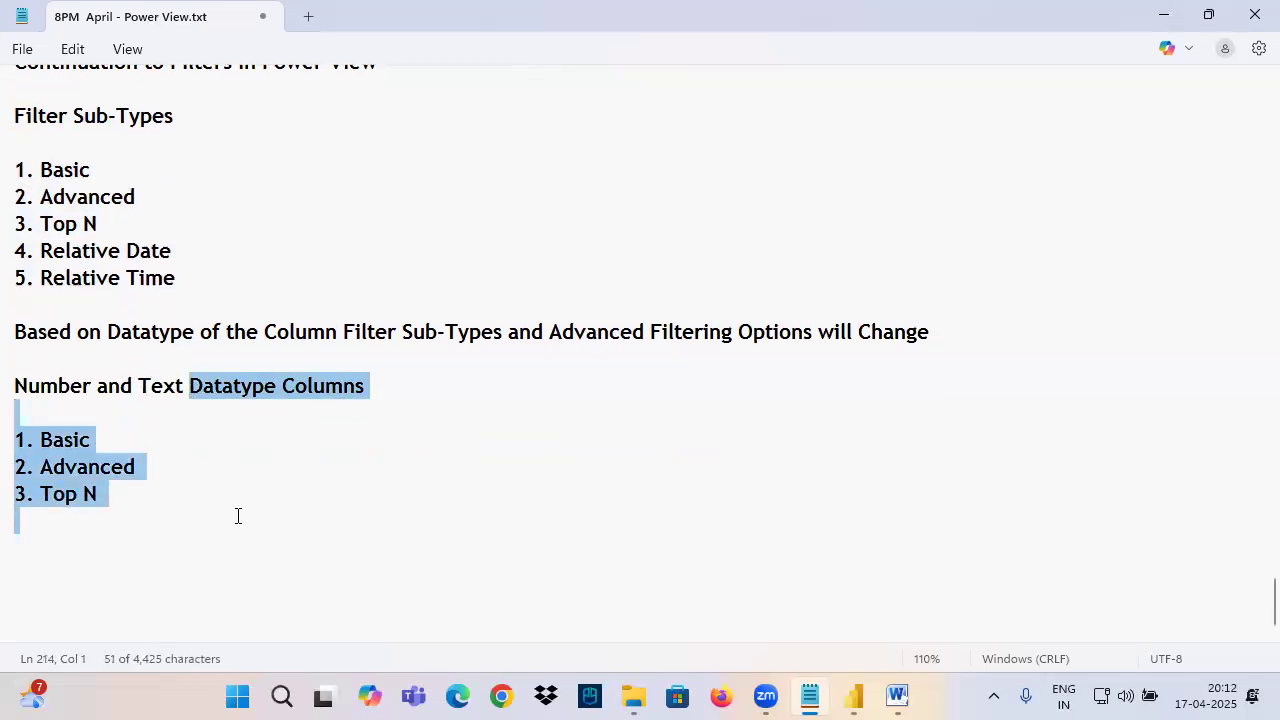
key("ctrl+c")
key("Down")
type("Date")
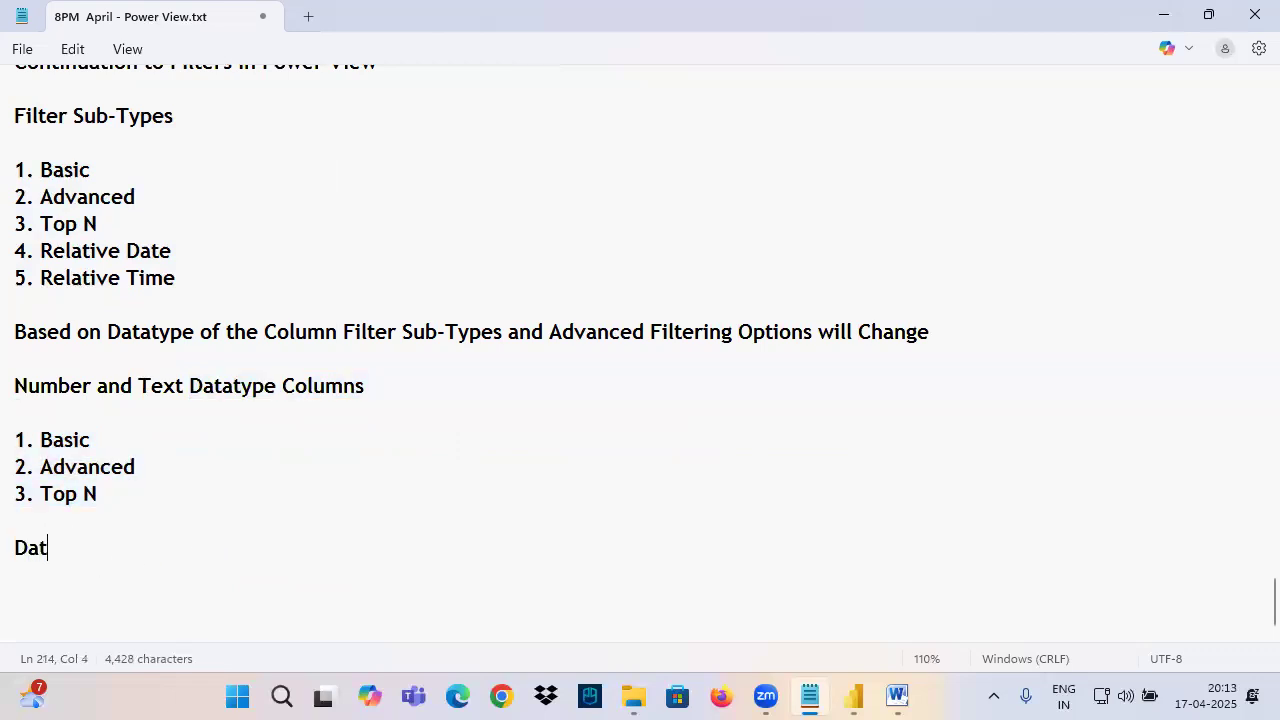
key("ctrl+v")
Copy the "4. Relative Date" and "5. Relative Time" items to the end of the Date Datatype Columns list.
left_click_drag(182, 190, 14, 160)
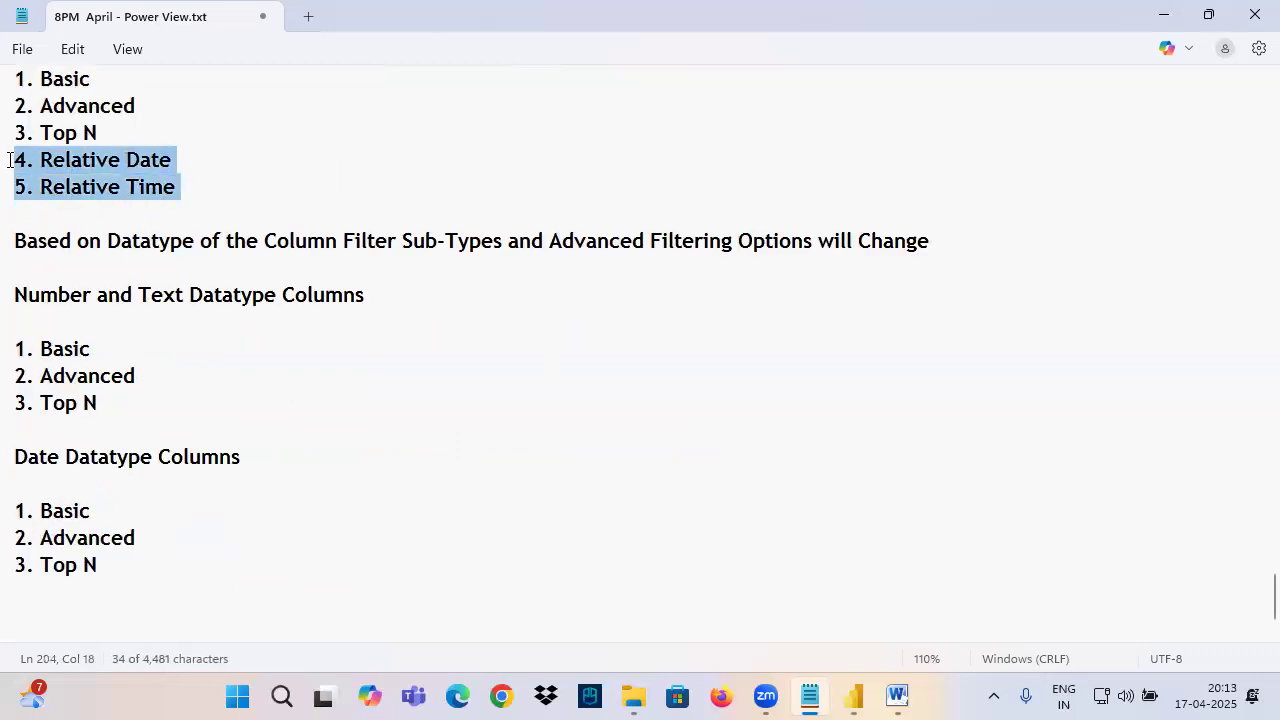
key("ctrl+c")
left_click(60, 590)
key("ctrl+v")
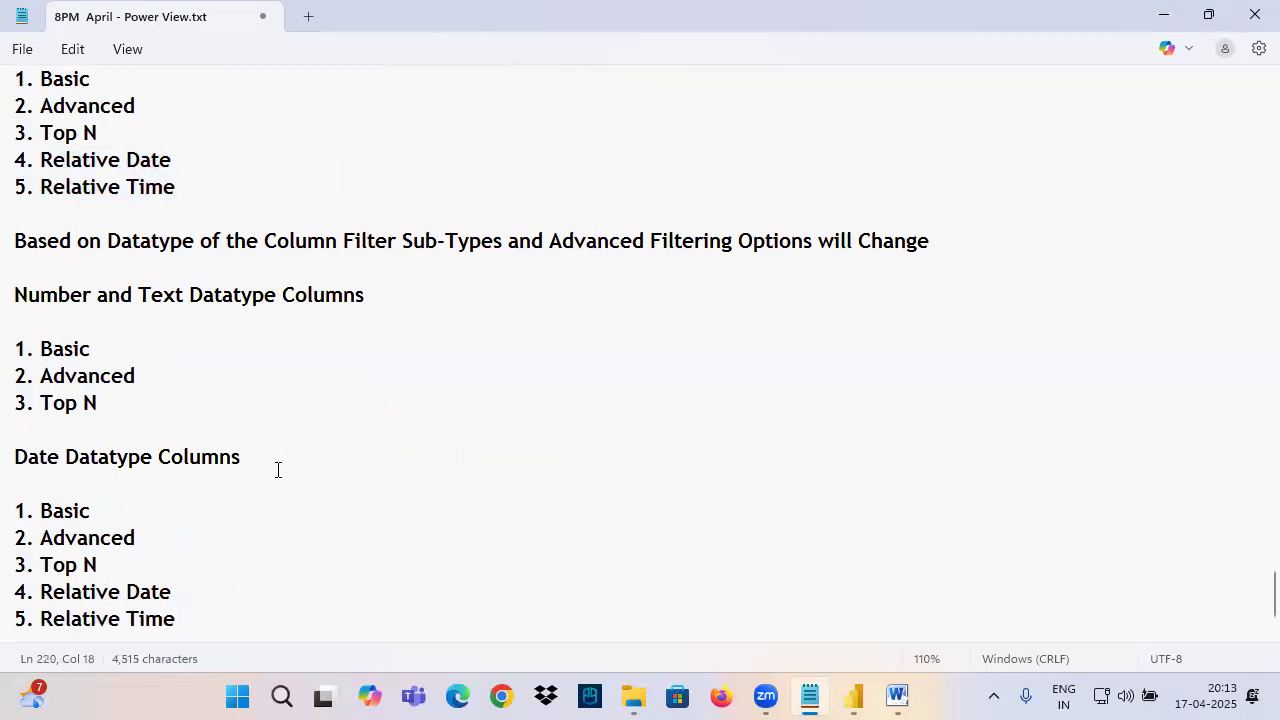
scroll(278, 470, "down", 1)
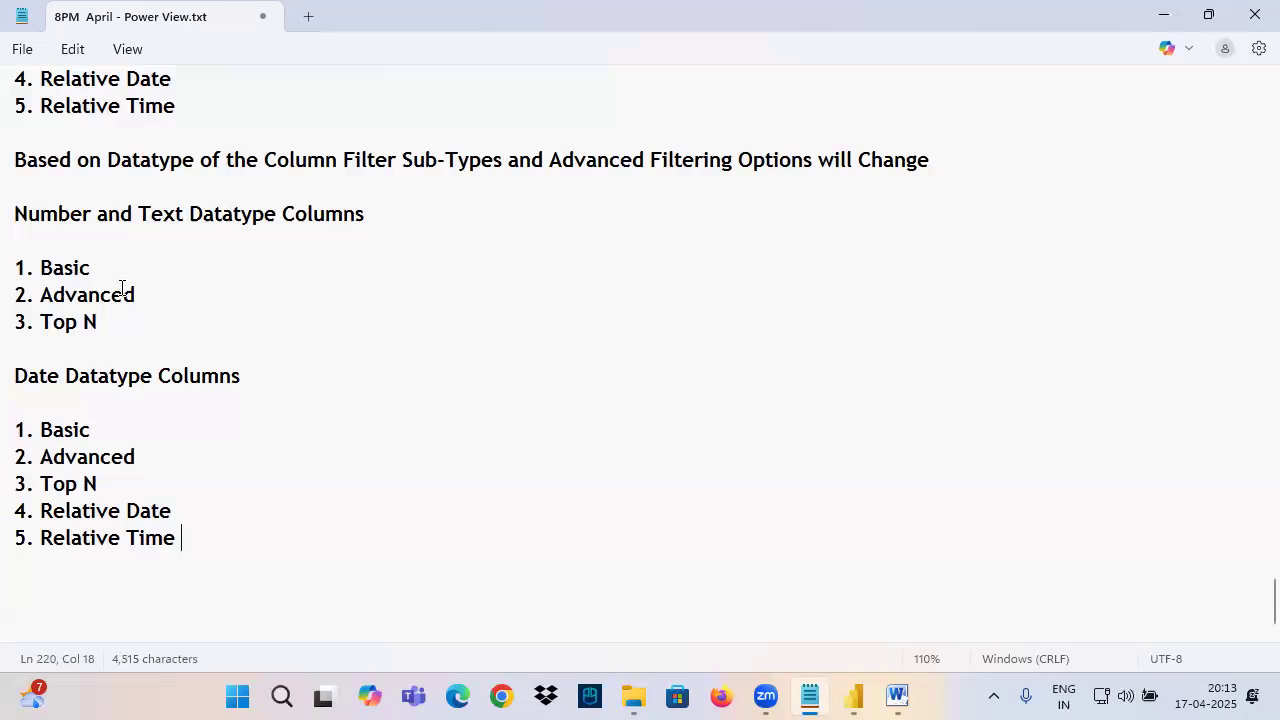
Add the line "Filtering the Data on Number Datatype Column" below the Date Datatype Columns list.
left_click_drag(561, 160, 941, 162)
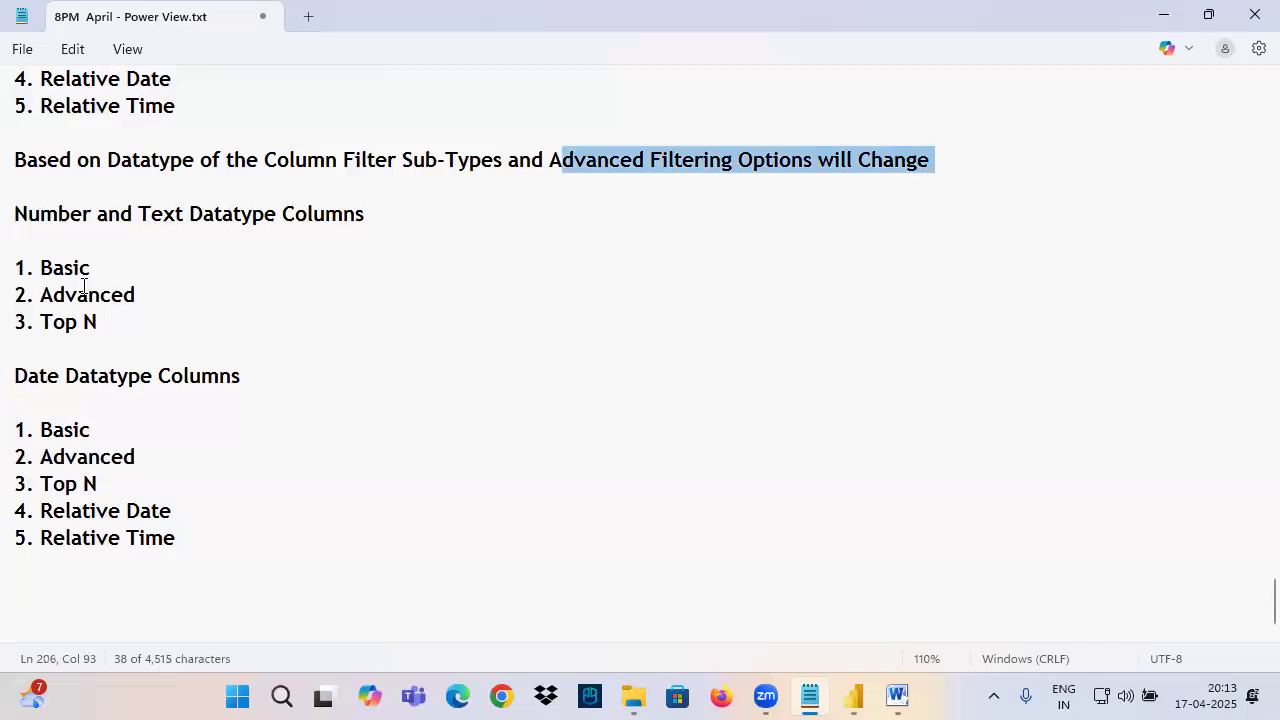
left_click(31, 590)
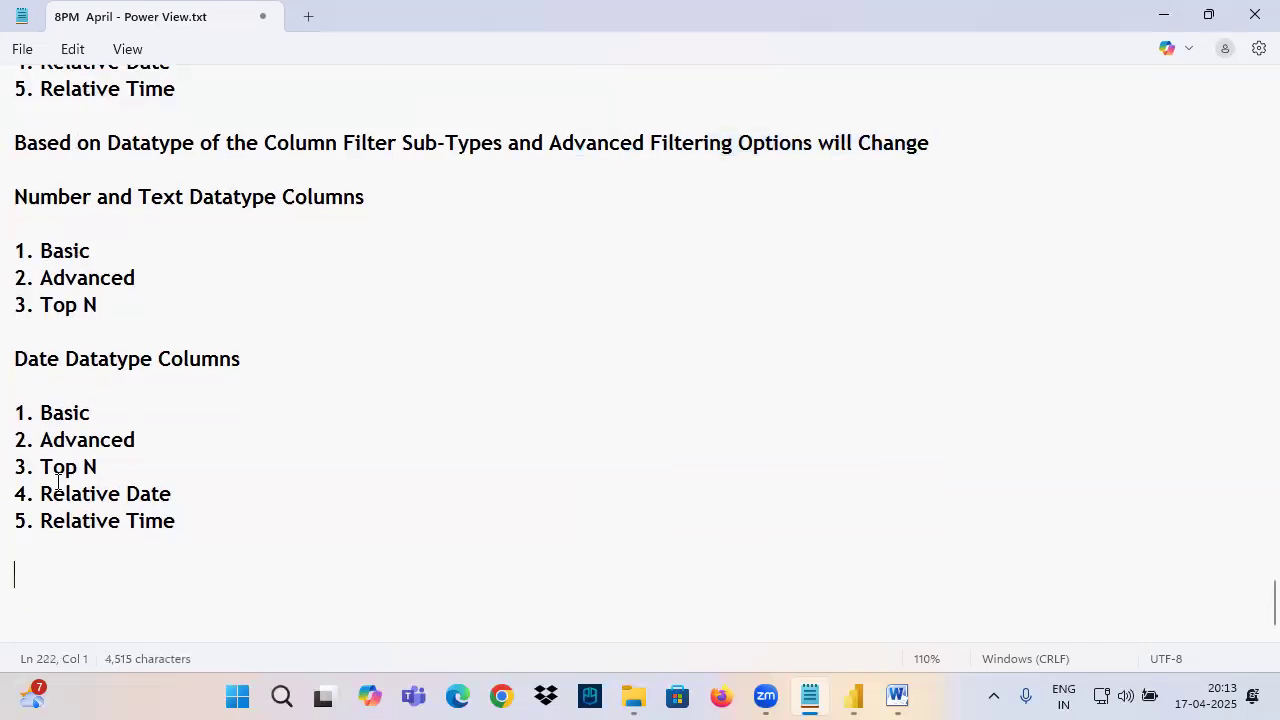
type("Filteri")
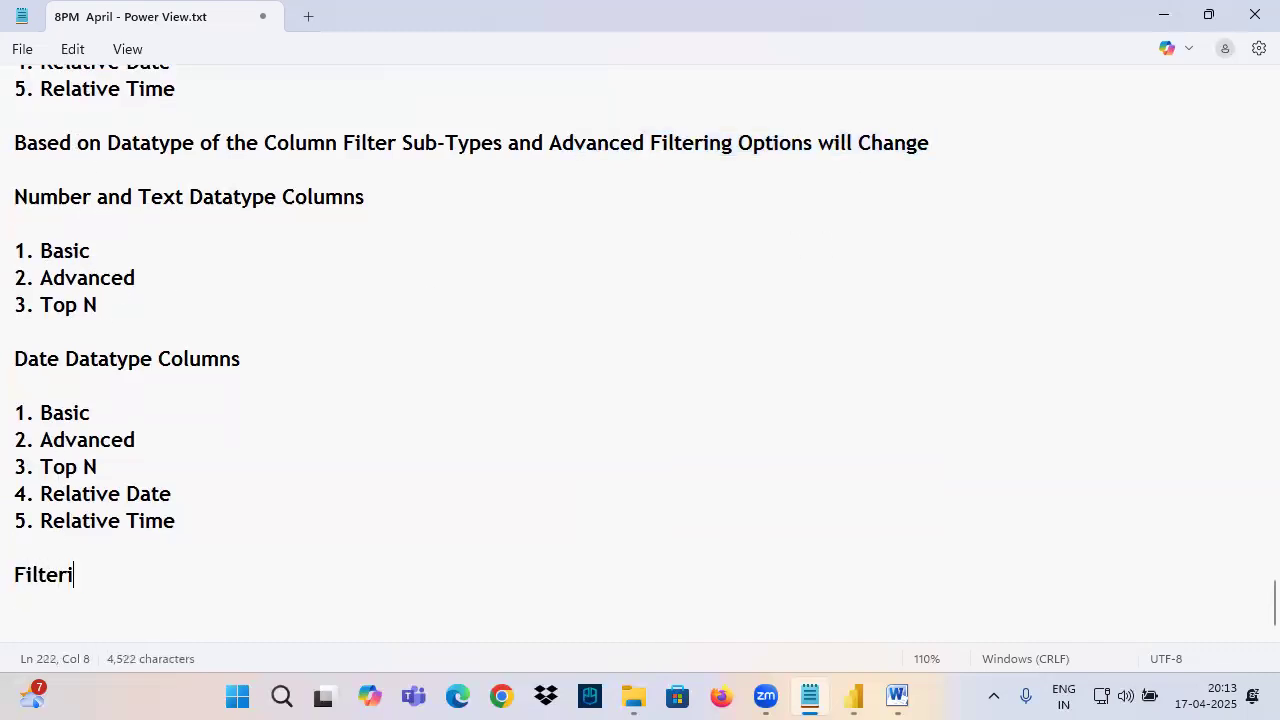
type("ng the Data on Number Datatype Column")
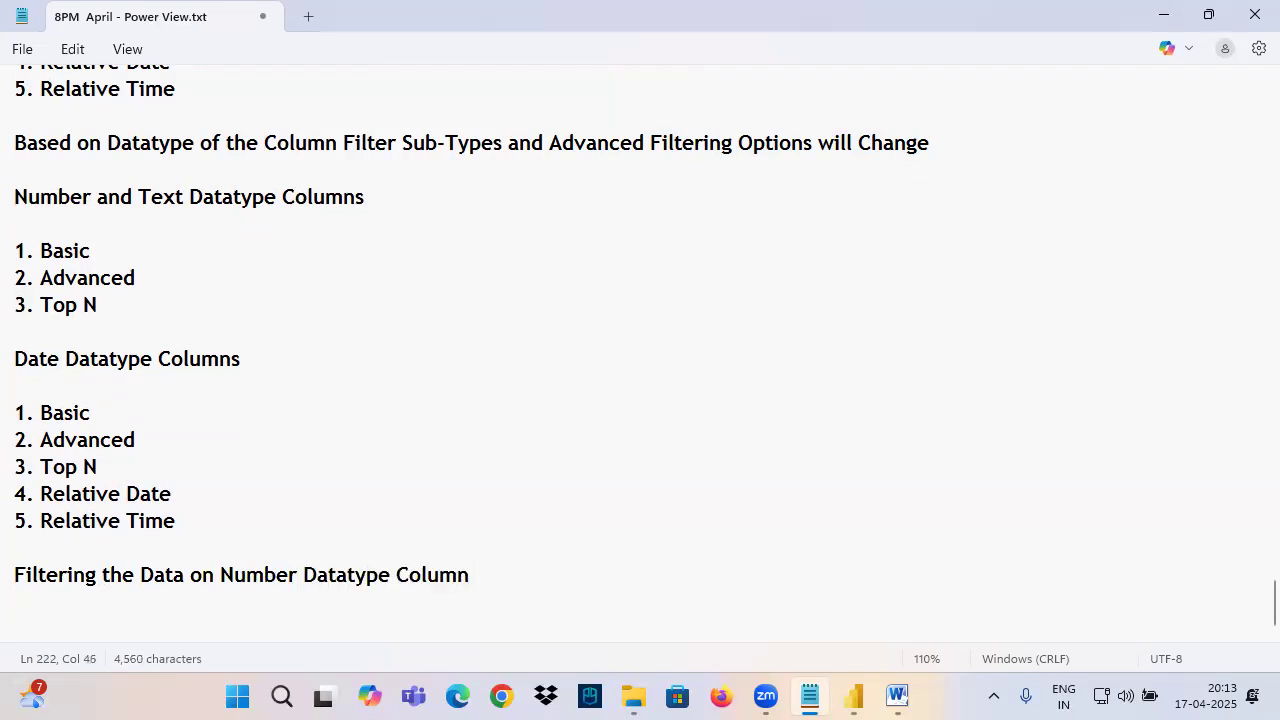
Duplicate the "Filtering the Data on Number Datatype Column" line beneath itself and replace "Number" with "Text" in the copy.
left_click_drag(202, 575, 446, 594)
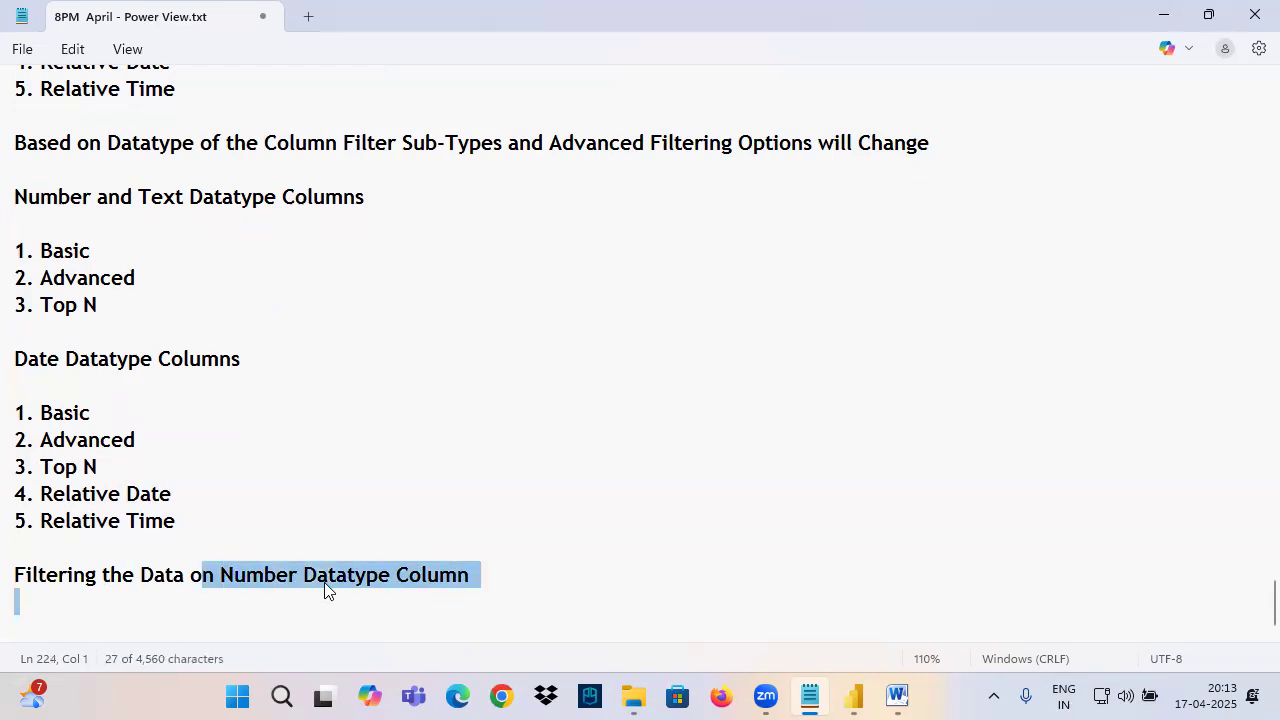
left_click_drag(474, 578, 9, 555)
key("ctrl+c")
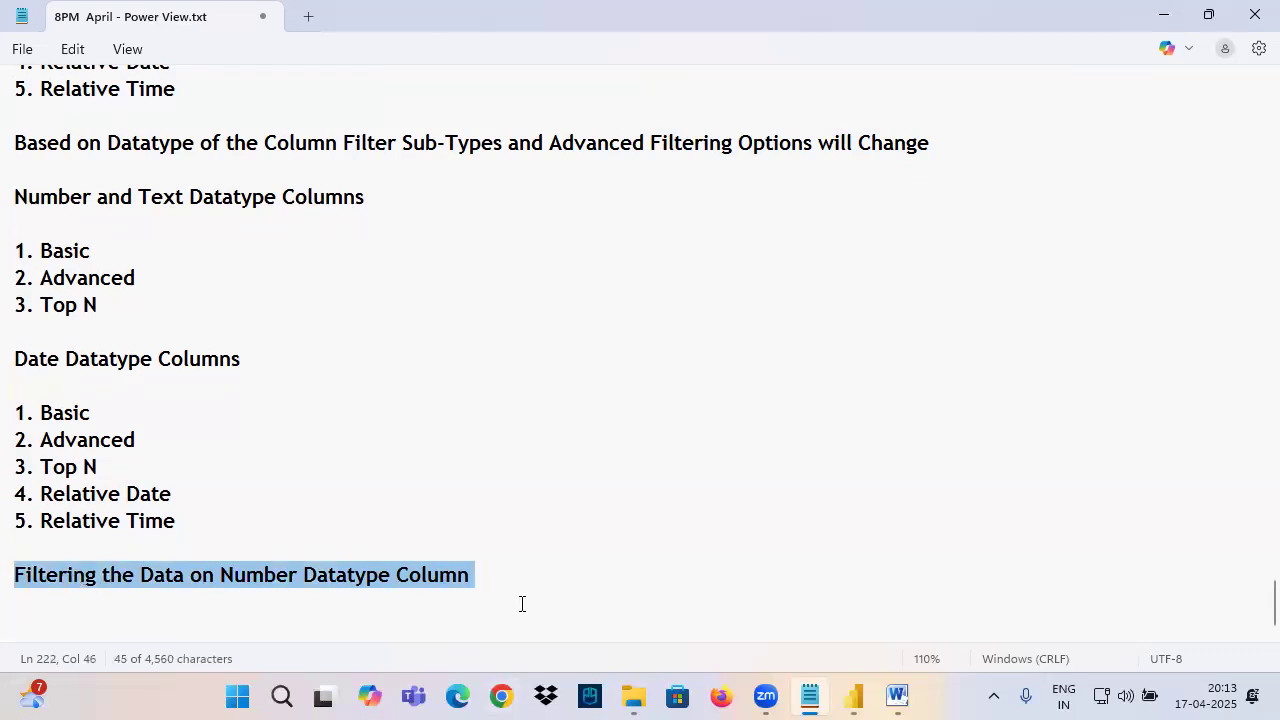
left_click(187, 607)
key("ctrl+v")
left_click_drag(222, 603, 298, 605)
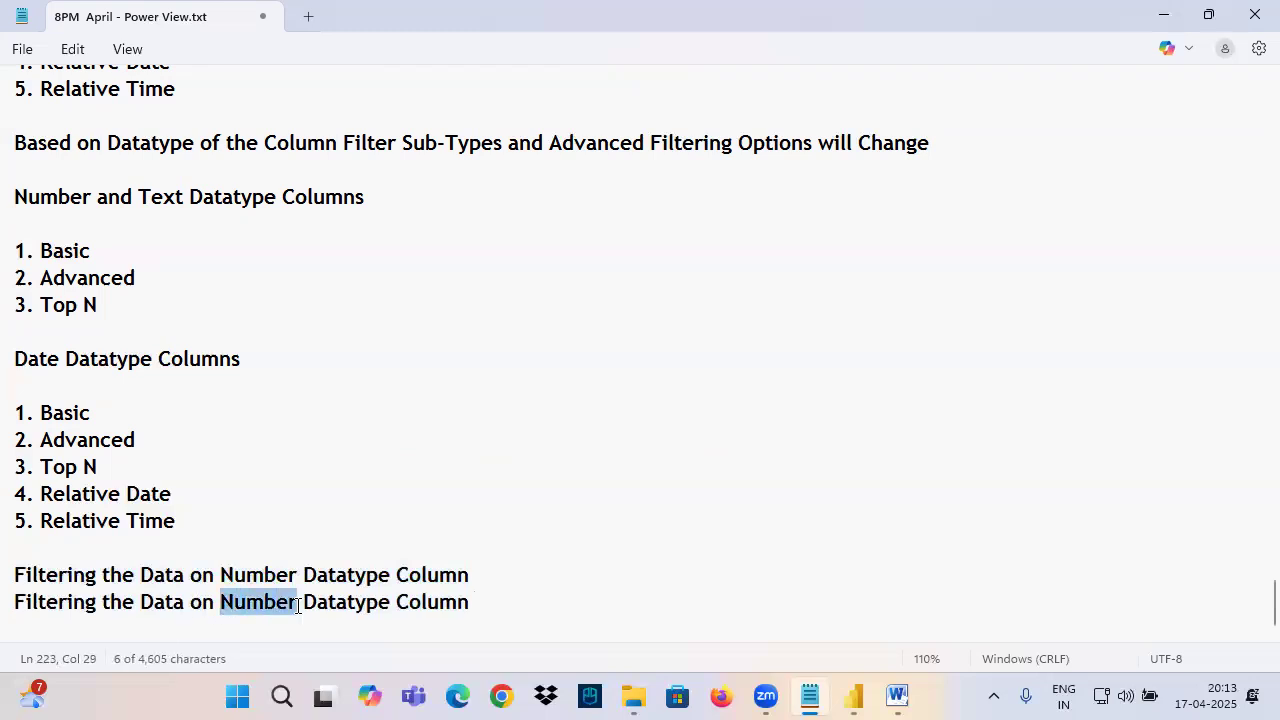
type("Text")
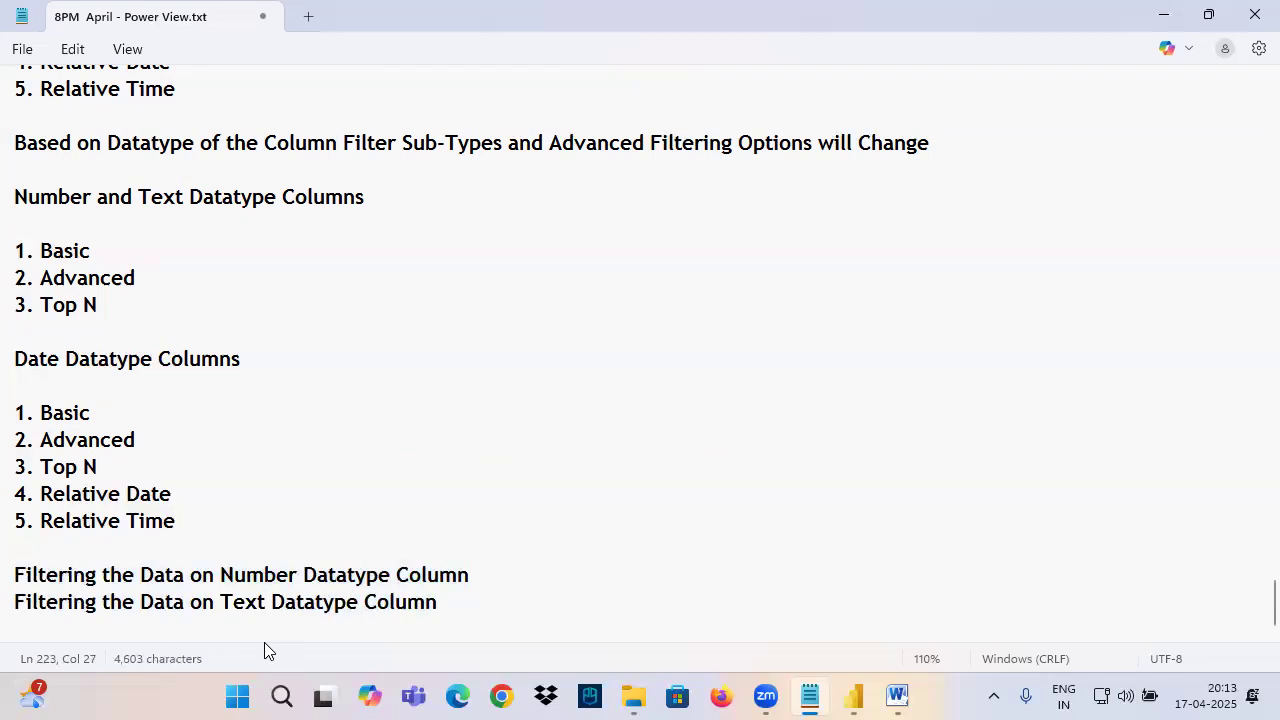
Annotate the Text Datatype line with an arrow to a circled 3, the letters B, A and T, and branches from A.
mouse_move(221, 604)
left_mouse_down()
mouse_move(410, 606)
mouse_move(585, 568)
left_mouse_up()
mouse_move(570, 562)
left_mouse_down()
mouse_move(600, 558)
mouse_move(577, 595)
left_mouse_up()
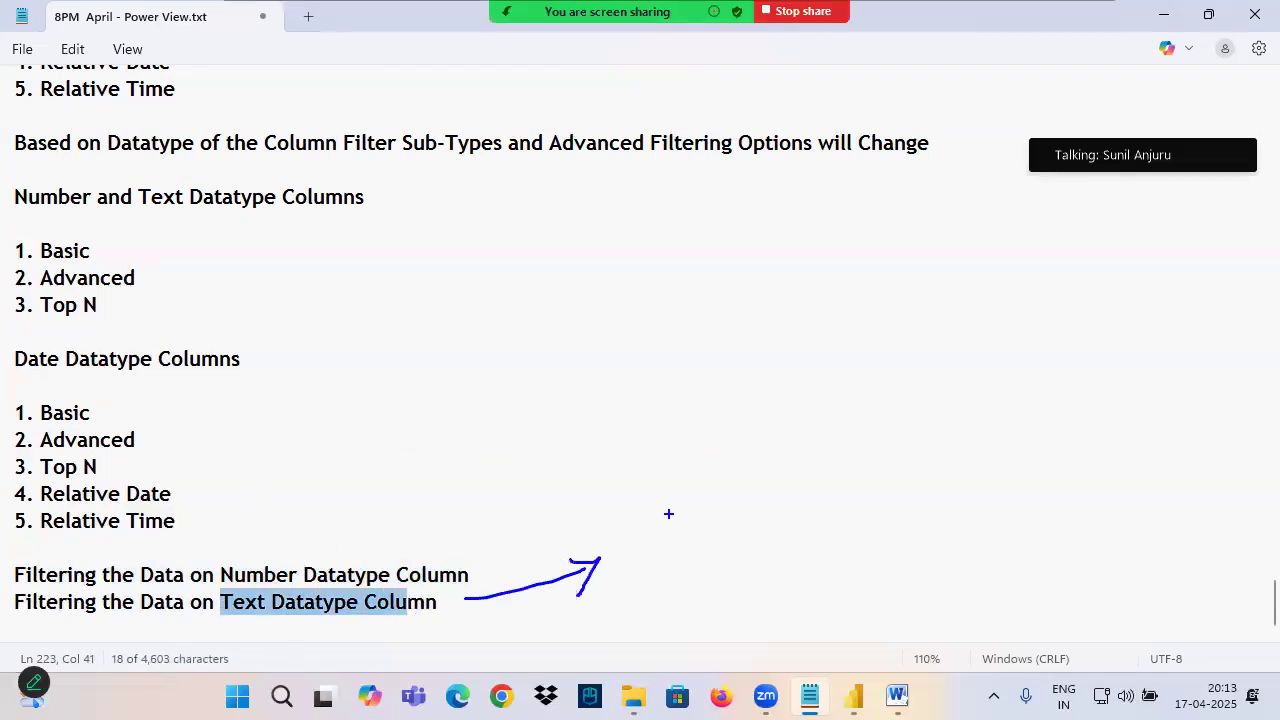
mouse_move(616, 524)
left_mouse_down()
mouse_move(684, 548)
mouse_move(620, 538)
left_mouse_up()
left_click_drag(612, 493, 600, 500)
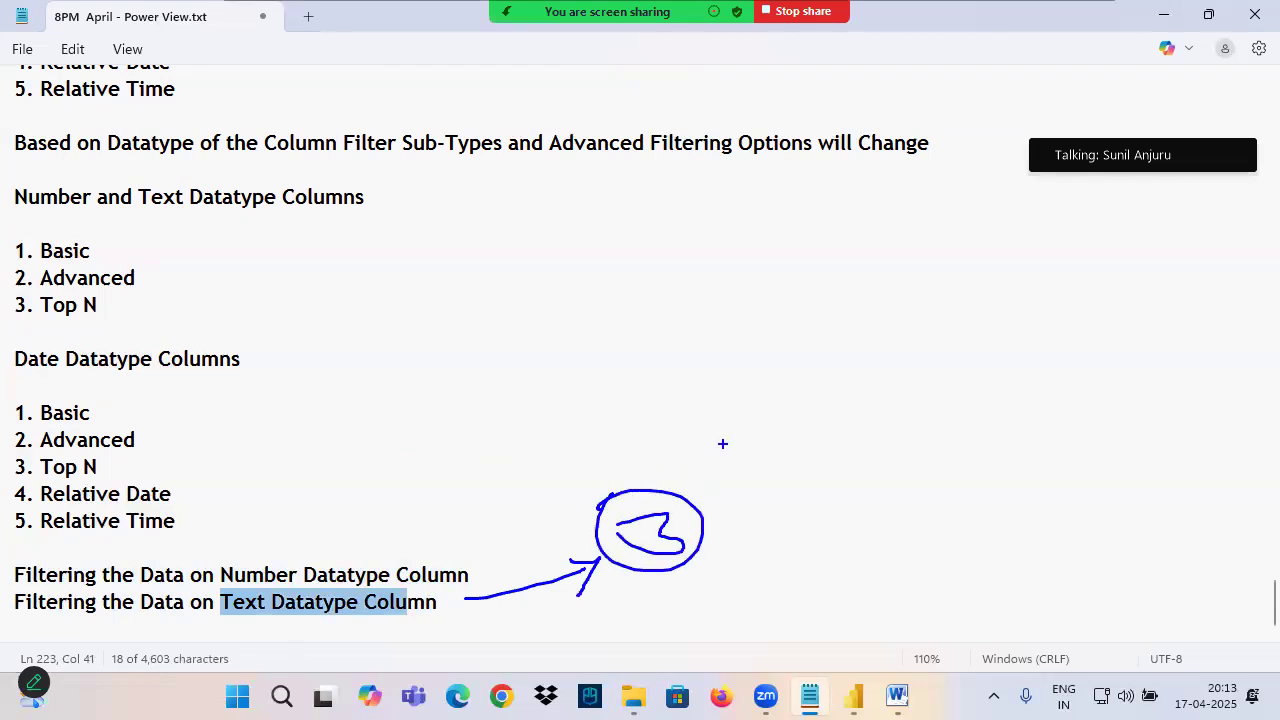
left_click_drag(730, 434, 738, 455)
mouse_move(745, 512)
left_mouse_down()
mouse_move(762, 487)
mouse_move(773, 508)
left_mouse_up()
left_click_drag(780, 511, 782, 550)
left_click_drag(767, 459, 802, 407)
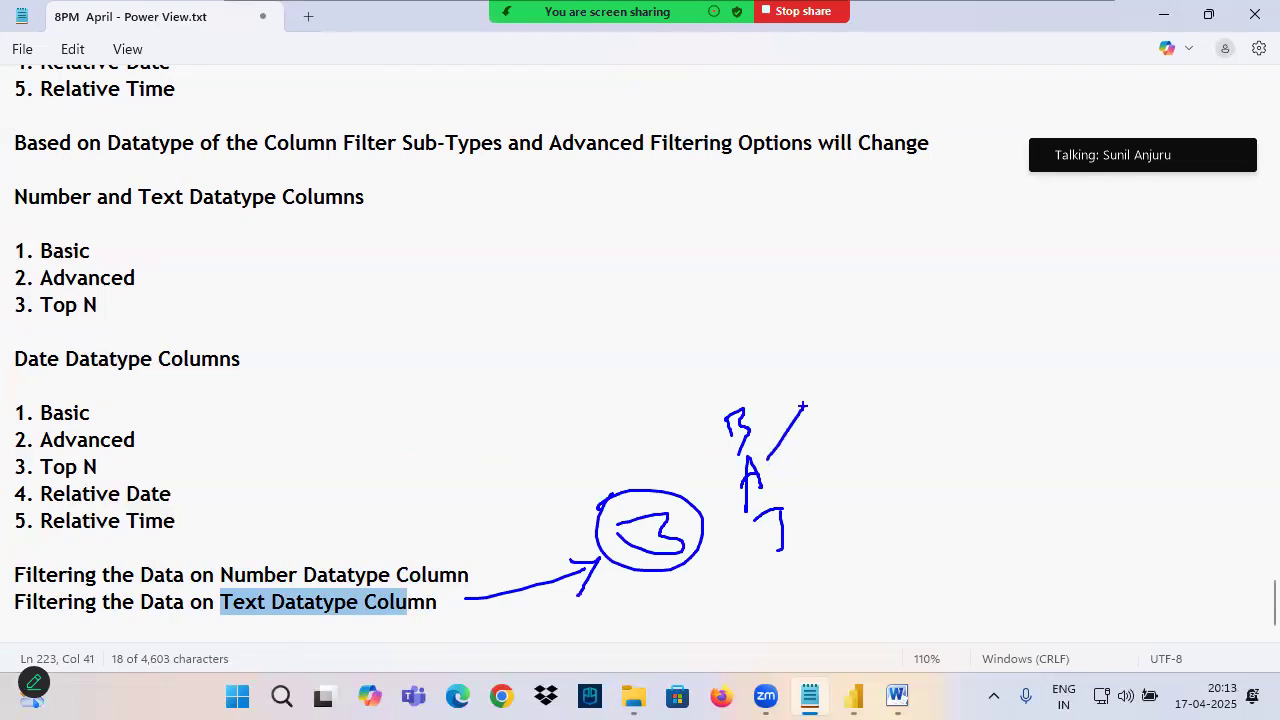
mouse_move(770, 455)
left_mouse_down()
mouse_move(868, 482)
mouse_move(842, 542)
left_mouse_up()
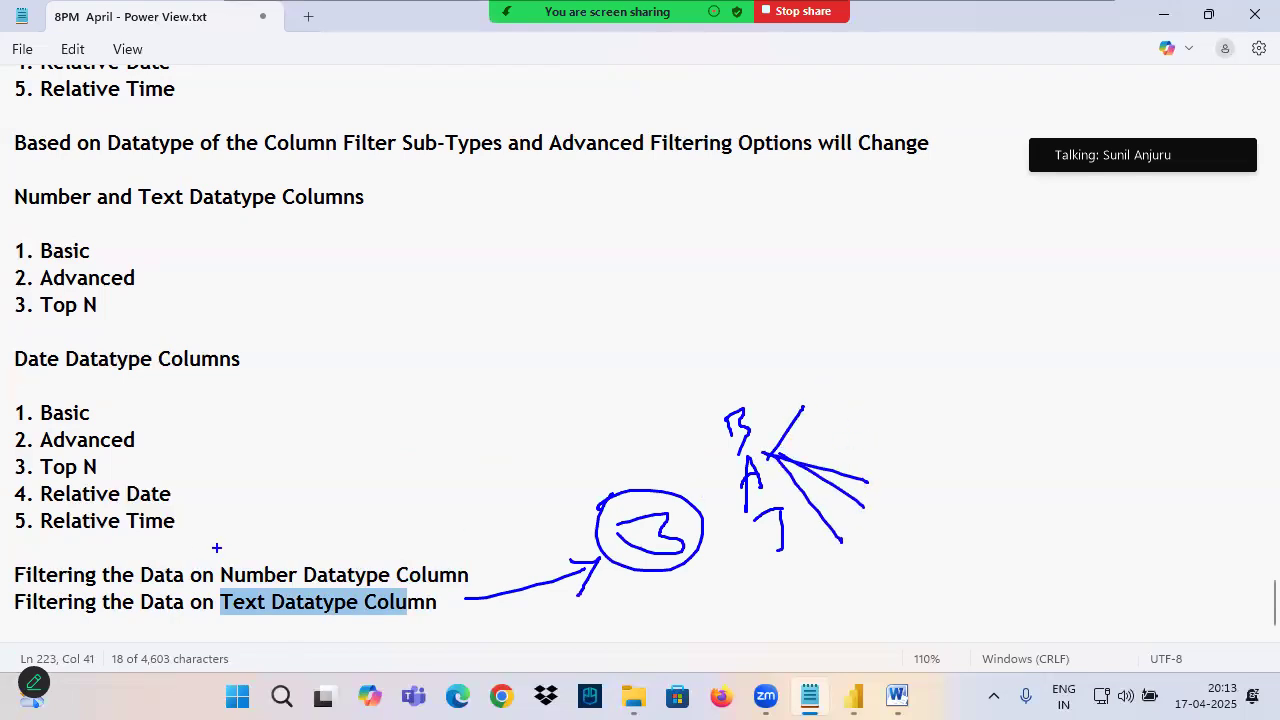
Insert a run of blank lines below the "Filtering the Data on Text Datatype Column" line and return to the first one.
left_click(474, 603)
type(".")
key("Return")
key("Return")
key("Return")
key("Return")
key("Return")
key("Return")
key("Return")
key("Return")
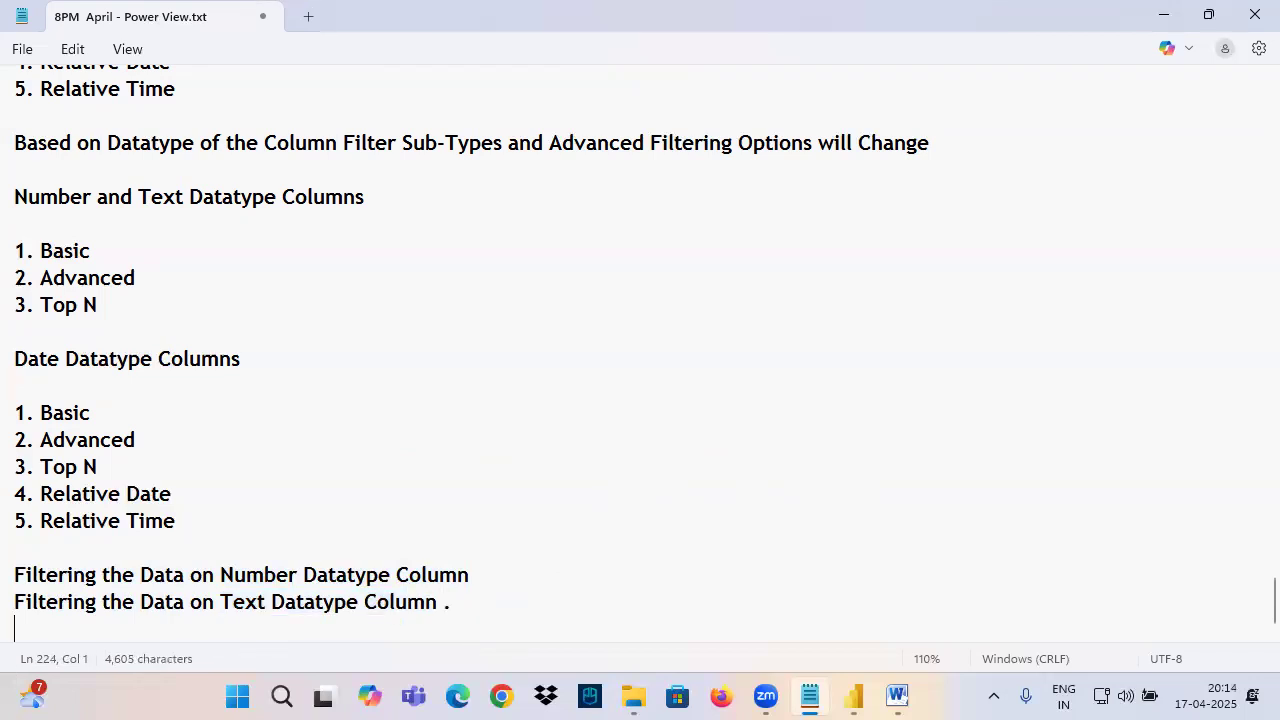
key("Return")
key("Return")
key("Return")
key("Return")
key("Return")
key("Return")
key("Return")
key("Return")
key("Return")
key("Return")
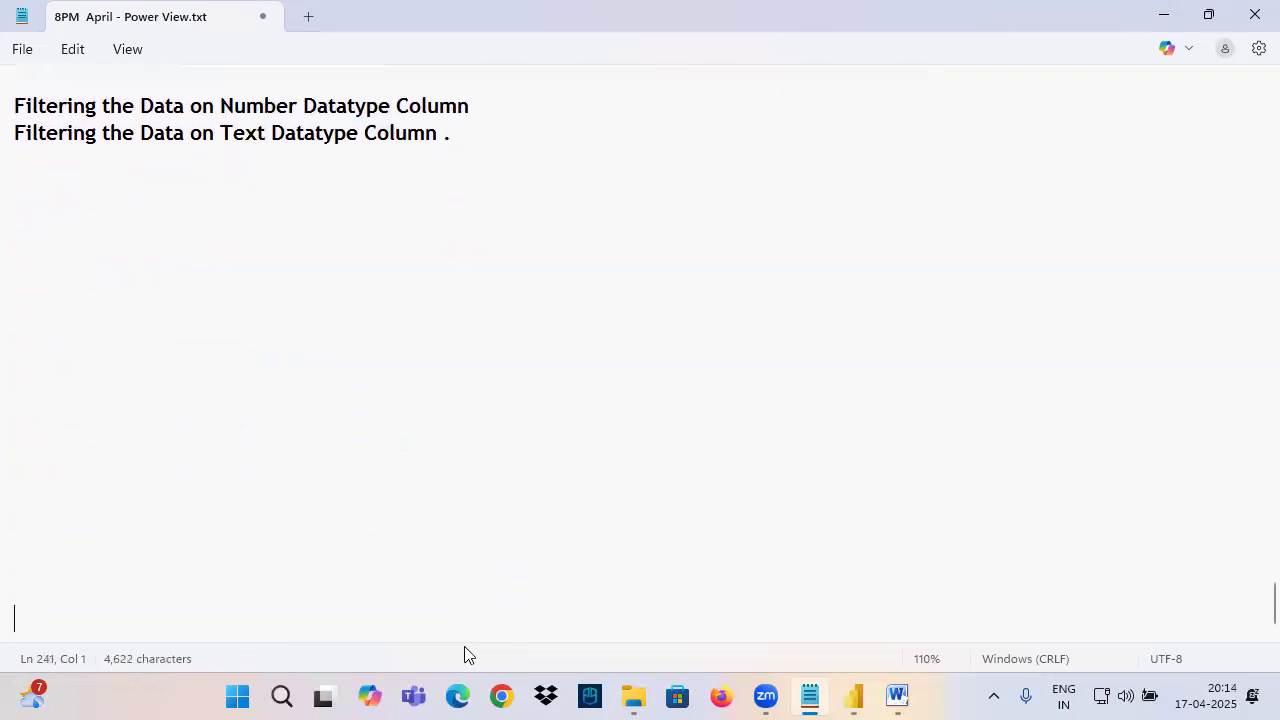
key("Up")
key("Up")
key("Up")
key("Up")
key("Up")
key("Up")
key("Up")
key("Up")
key("Up")
key("Up")
key("Up")
key("Up")
key("Up")
key("Up")
key("Up")
key("Up")
key("Up")
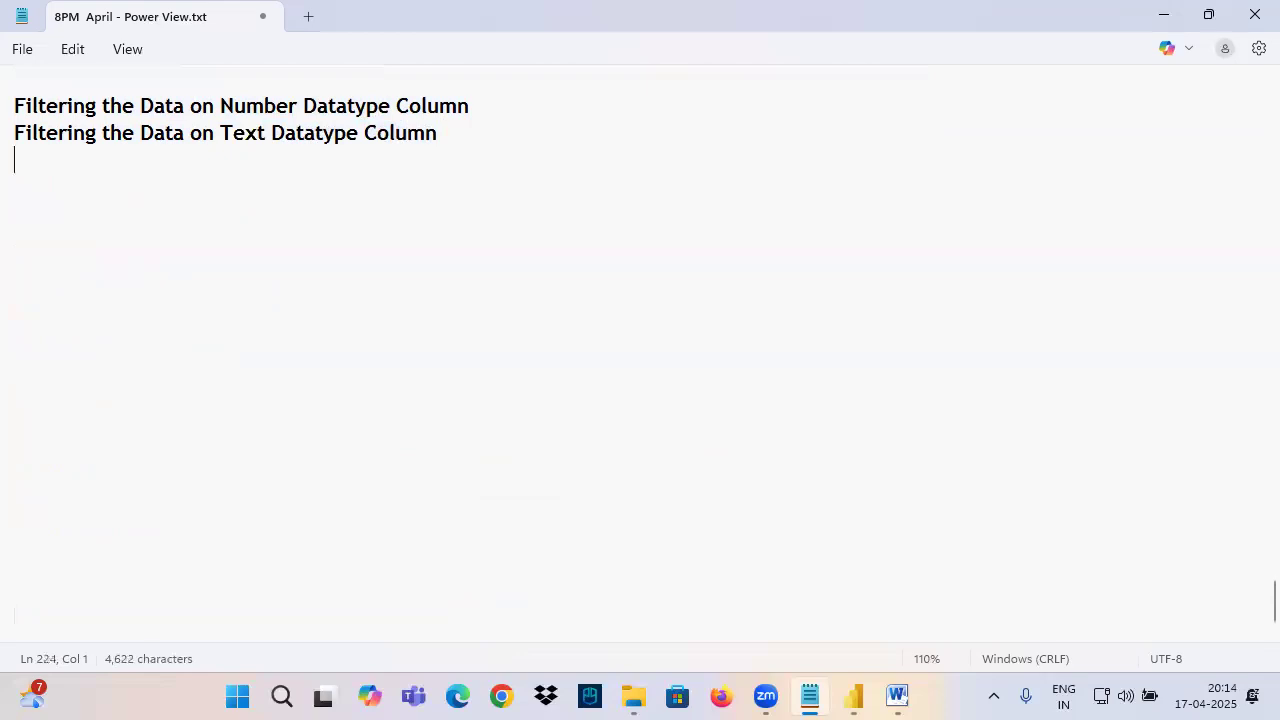
Paste the copied filtering line below the Text line and change it to "Filtering the Data on Date Datatype Column".
key("ctrl+v")
double_click(289, 160)
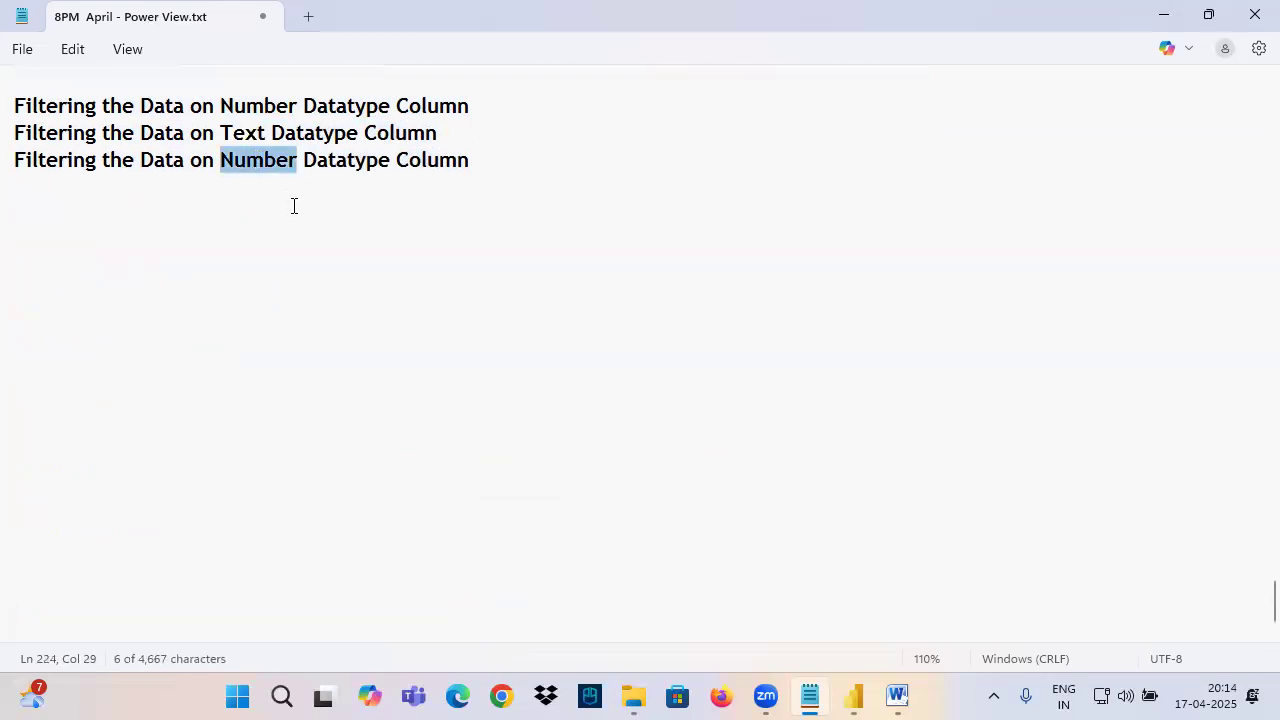
type("Date")
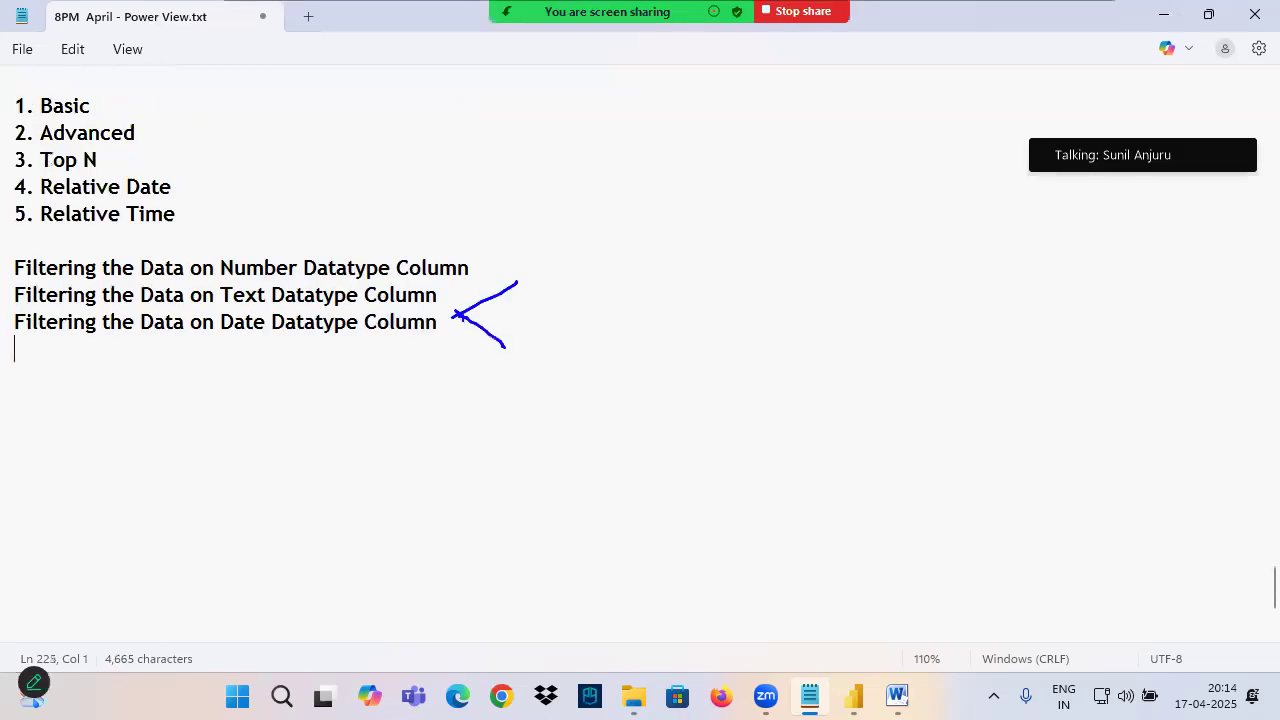
Annotate the Date Datatype line with branches labelled B, A, T, RD and RT.
left_click_drag(460, 318, 479, 374)
left_click_drag(454, 314, 429, 412)
left_click_drag(535, 258, 556, 287)
left_click_drag(538, 348, 582, 328)
mouse_move(513, 373)
left_mouse_down()
mouse_move(519, 403)
mouse_move(560, 375)
left_mouse_up()
mouse_move(447, 430)
left_mouse_down()
mouse_move(454, 468)
mouse_move(472, 466)
left_mouse_up()
mouse_move(485, 437)
left_mouse_down()
mouse_move(487, 462)
mouse_move(470, 468)
left_mouse_up()
mouse_move(446, 342)
left_mouse_down()
mouse_move(349, 471)
mouse_move(338, 512)
mouse_move(388, 563)
left_mouse_up()
mouse_move(377, 494)
left_mouse_down()
mouse_move(392, 527)
mouse_move(448, 543)
left_mouse_up()
left_click_drag(417, 506, 488, 504)
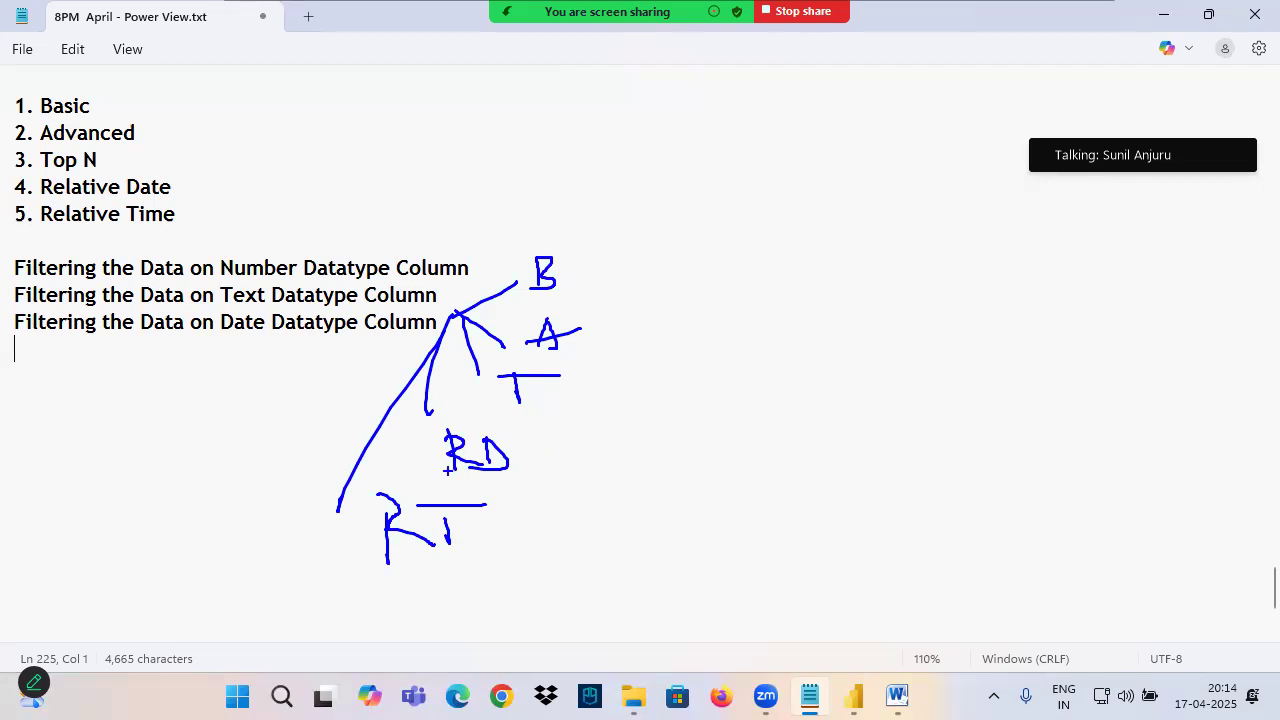
Circle the handwritten A and draw sub-branches from the A, RD and RT labels.
mouse_move(582, 326)
left_mouse_down()
mouse_move(616, 295)
mouse_move(615, 349)
mouse_move(597, 378)
left_mouse_up()
left_click_drag(578, 333, 575, 421)
left_click_drag(570, 396, 575, 420)
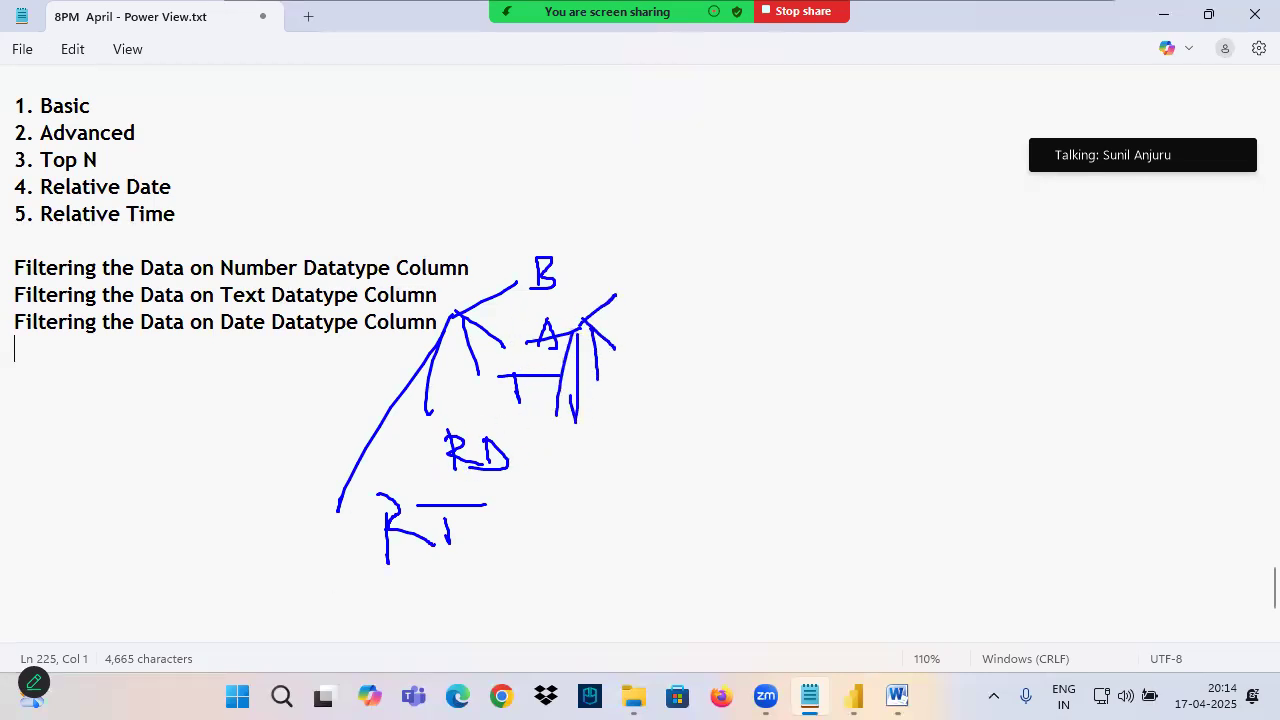
left_click_drag(519, 323, 580, 310)
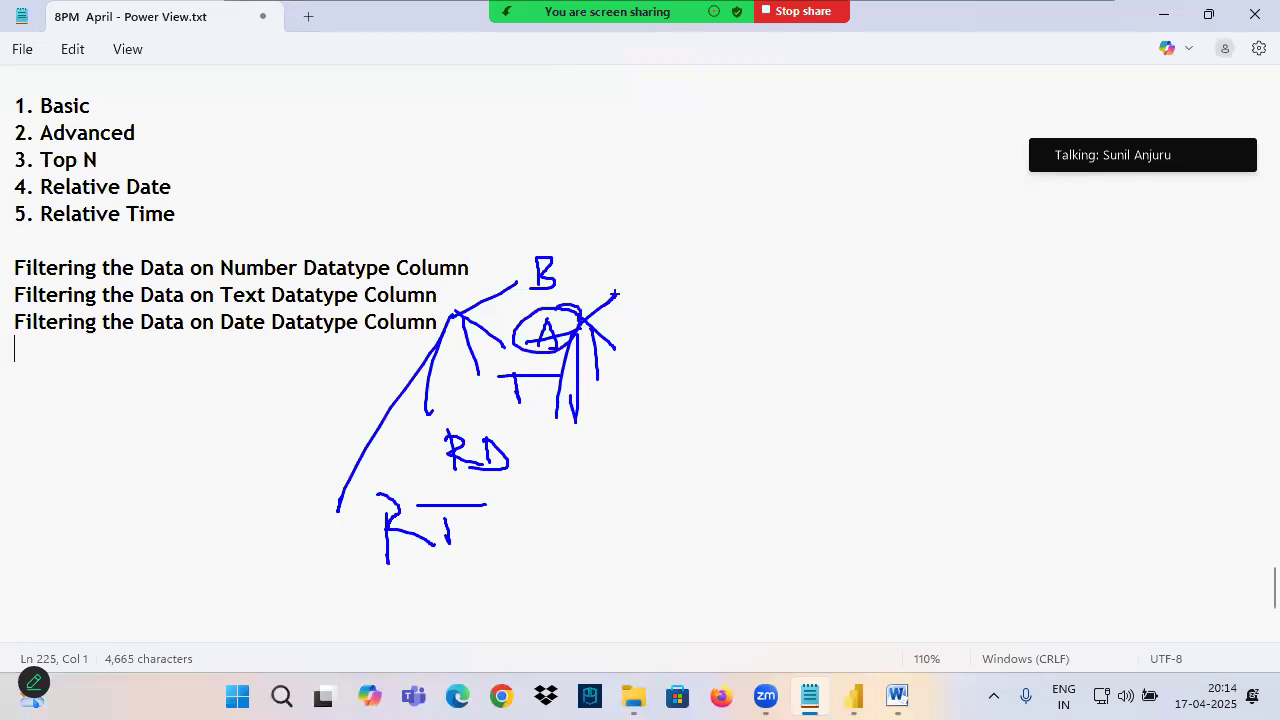
left_click_drag(528, 452, 578, 488)
left_click_drag(530, 450, 542, 504)
mouse_move(520, 455)
left_mouse_down()
mouse_move(506, 540)
mouse_move(540, 549)
mouse_move(456, 600)
left_mouse_up()
mouse_move(484, 554)
left_mouse_down()
mouse_move(394, 609)
mouse_move(571, 608)
left_mouse_up()
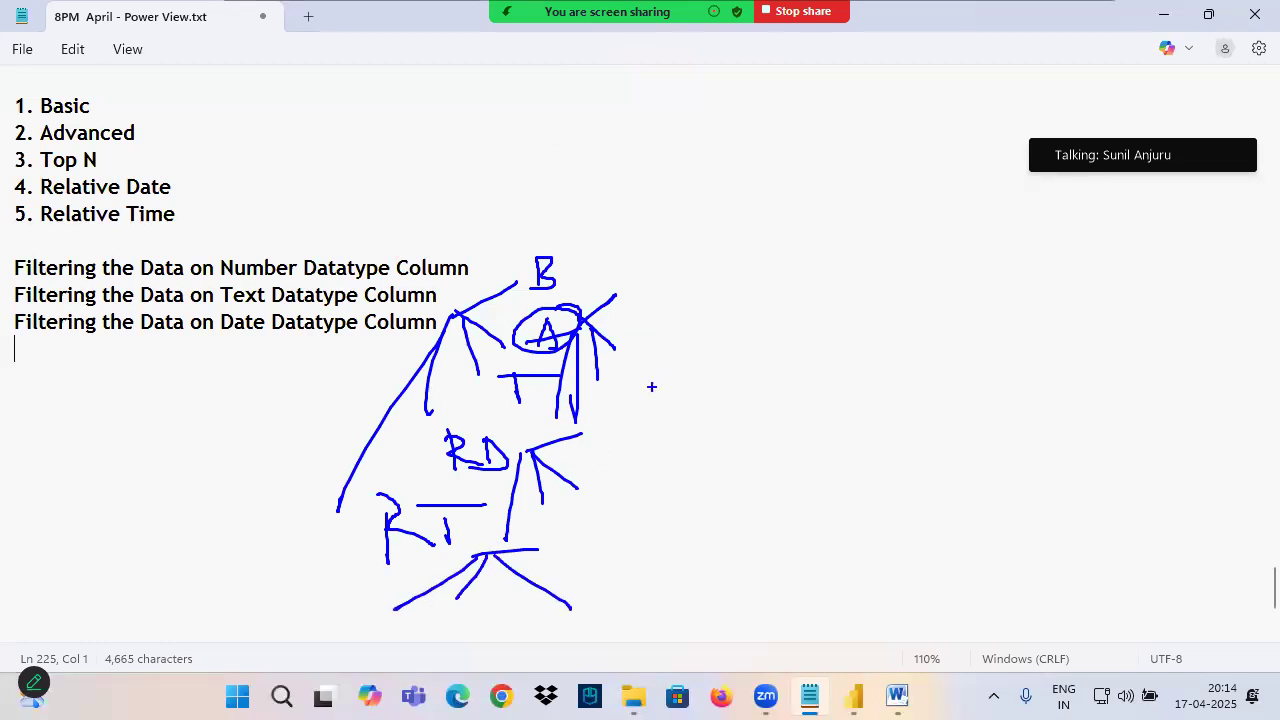
Add a dashed separator line below the three filtering lines, leaving one blank line between.
left_click_drag(37, 268, 262, 268)
left_click(192, 374)
type("-------------------------")
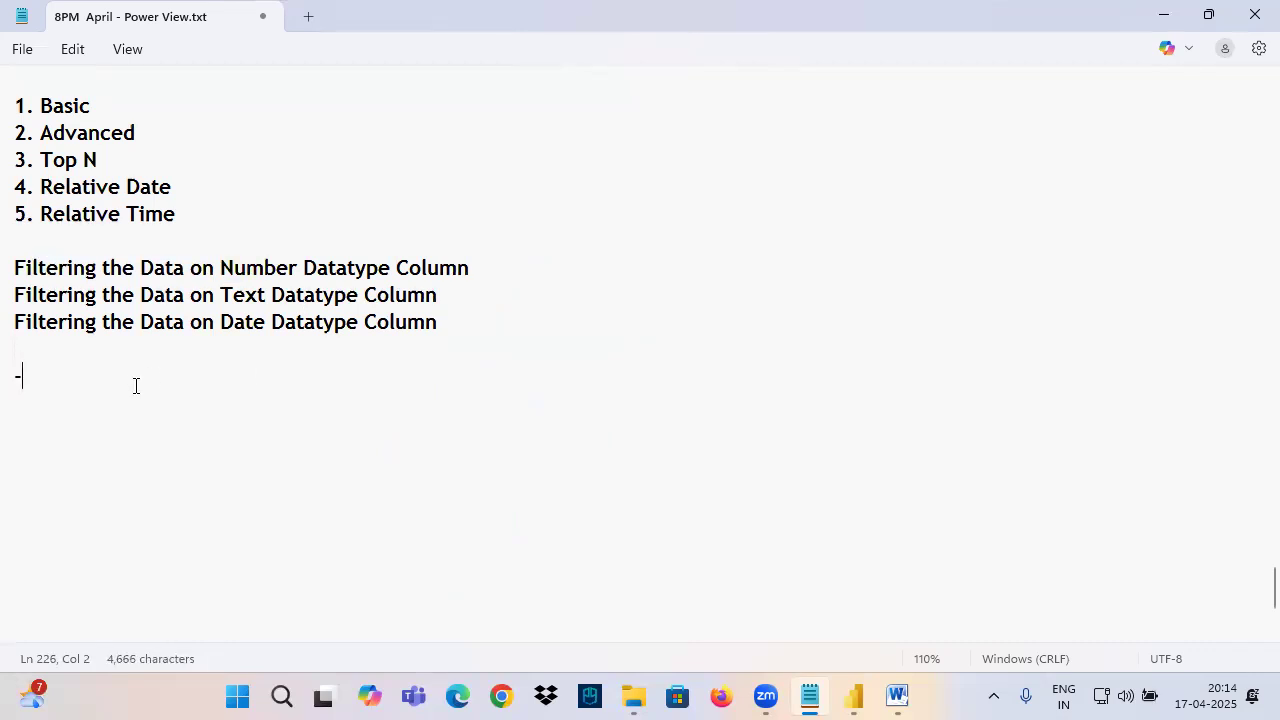
Copy the "Filtering the Data on Number Datatype Column" line beneath the dashed separator.
left_click_drag(508, 266, 20, 275)
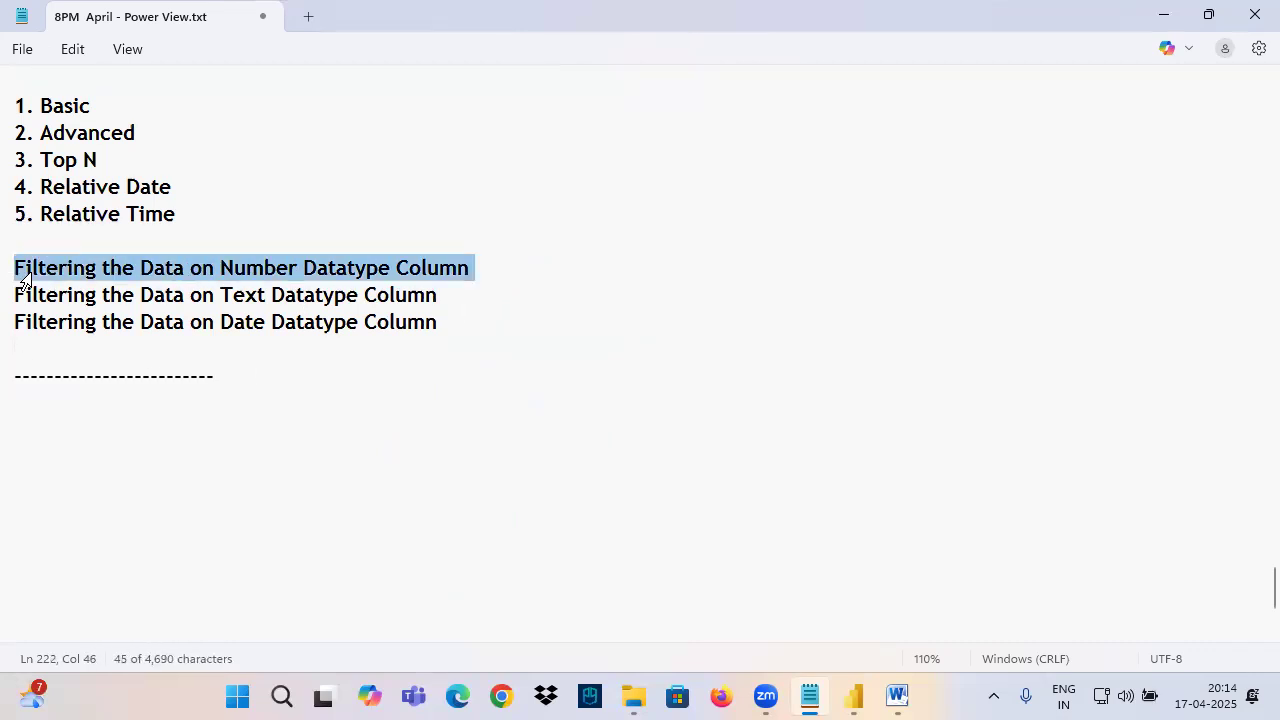
key("ctrl+c")
left_click(60, 397)
key("ctrl+v")
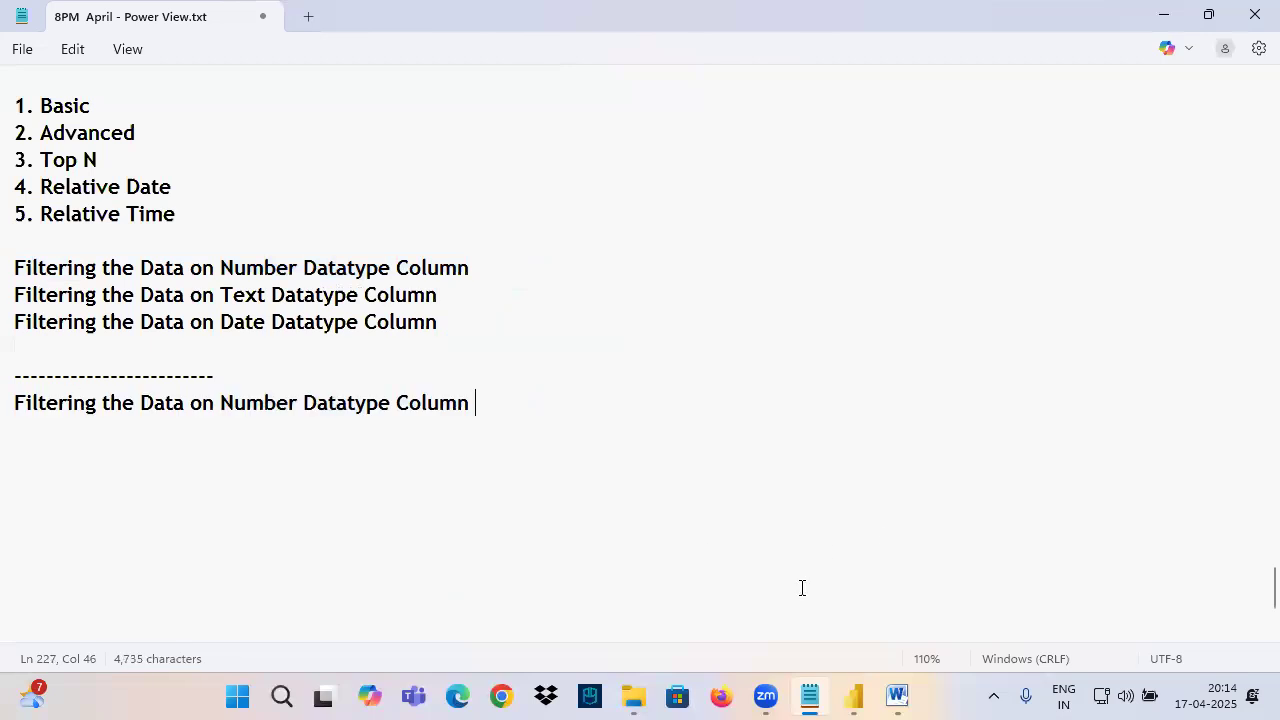
Switch to File Explorer and open the Power View Material folder inside "3. Power View Material _ Source Files".
left_click(633, 697)
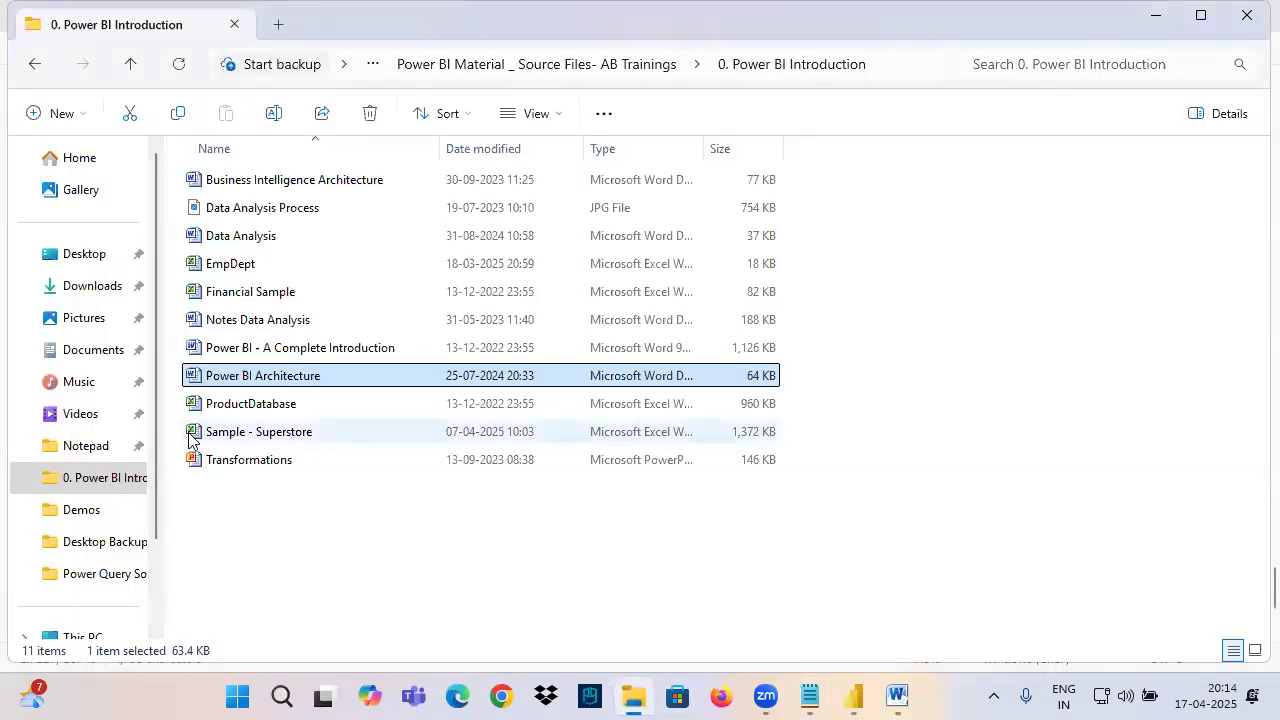
left_click(458, 64)
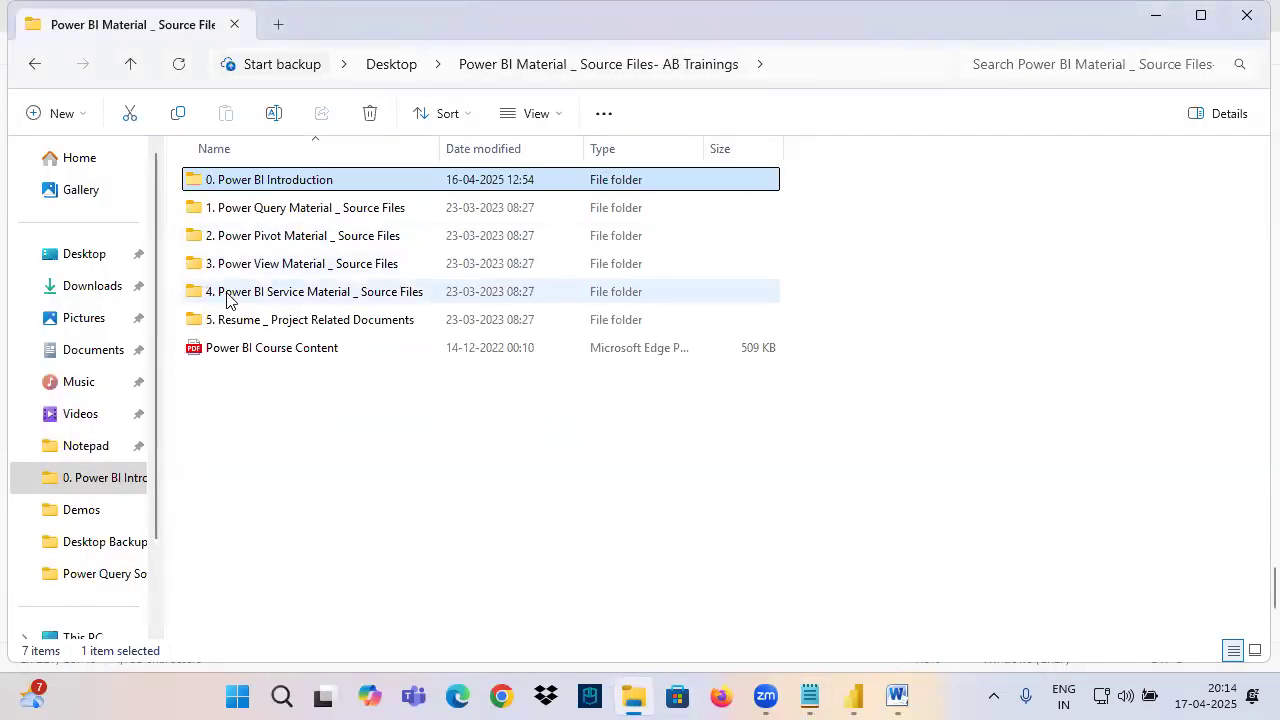
double_click(275, 265)
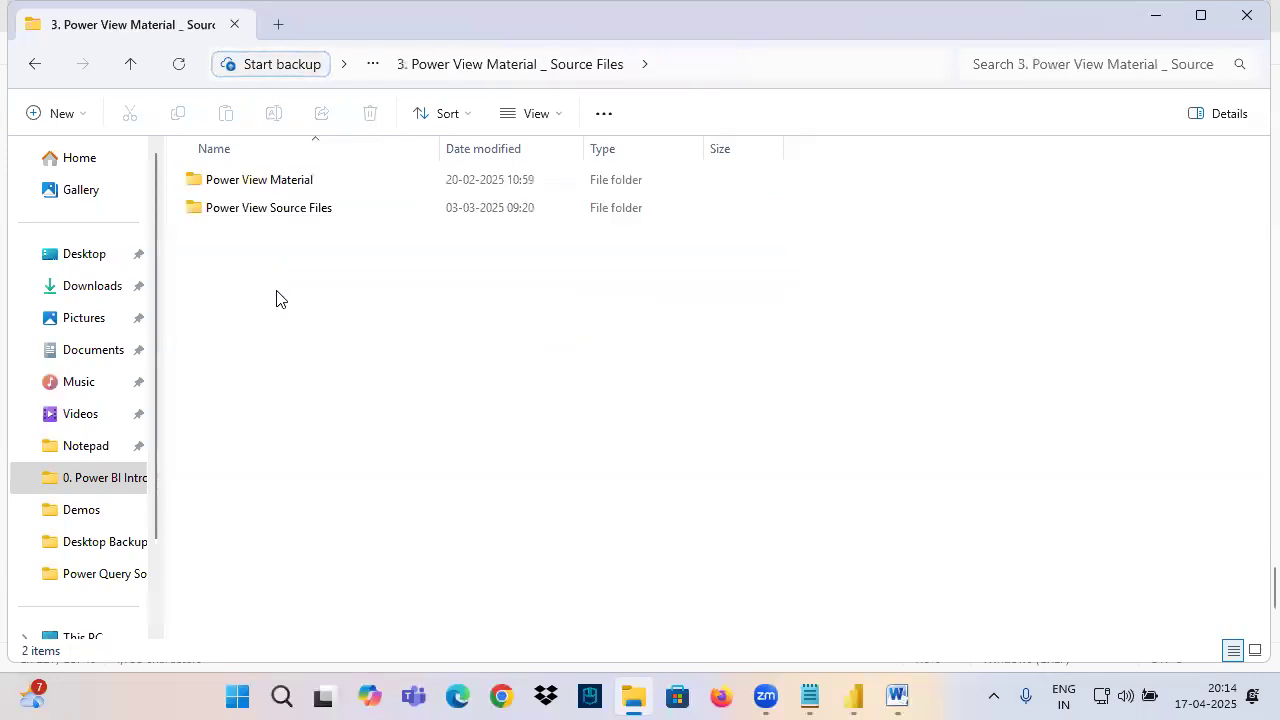
double_click(292, 188)
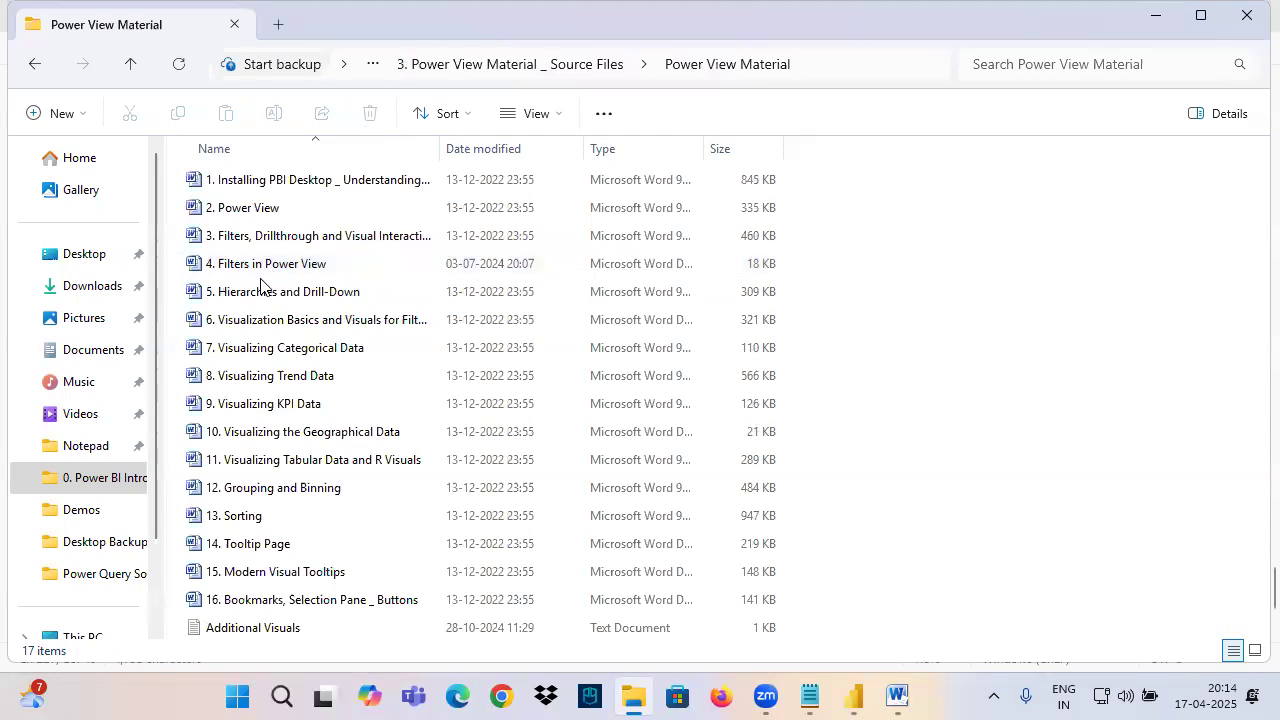
Close the activation notices in Word and open the "4. Filters in Power View" document from File Explorer.
left_click(268, 266)
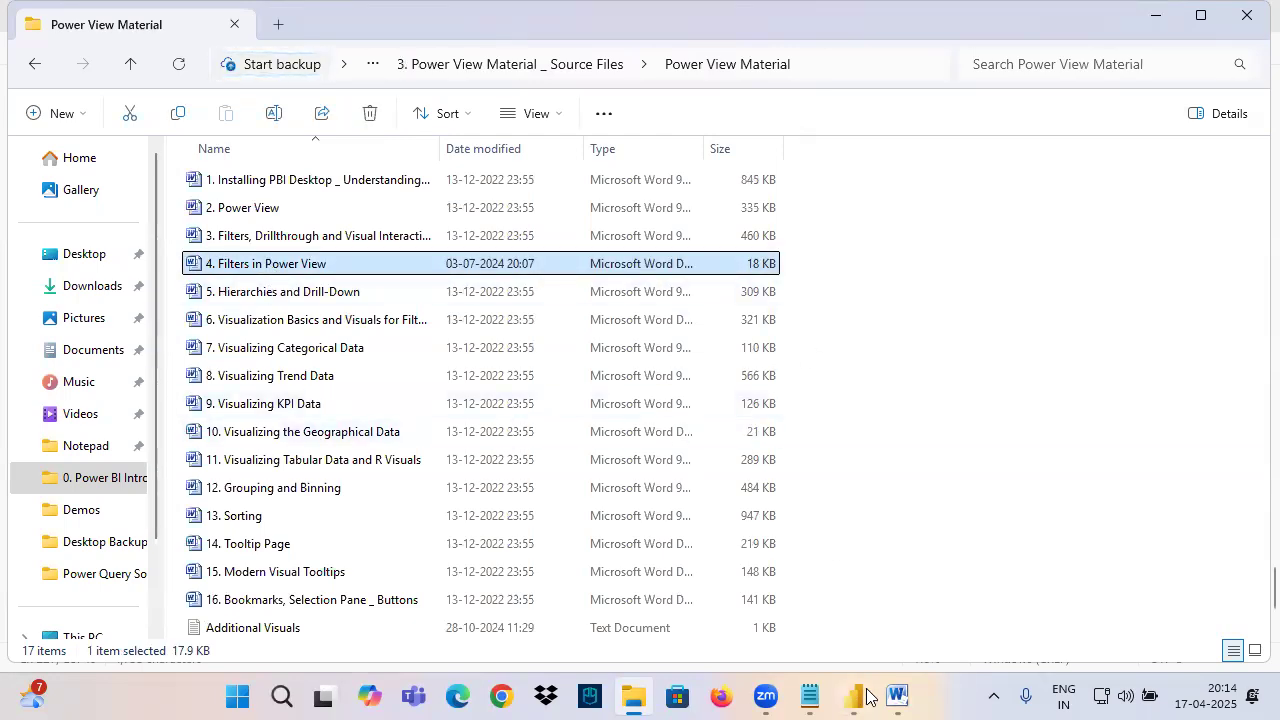
key("alt+Tab")
left_click(904, 697)
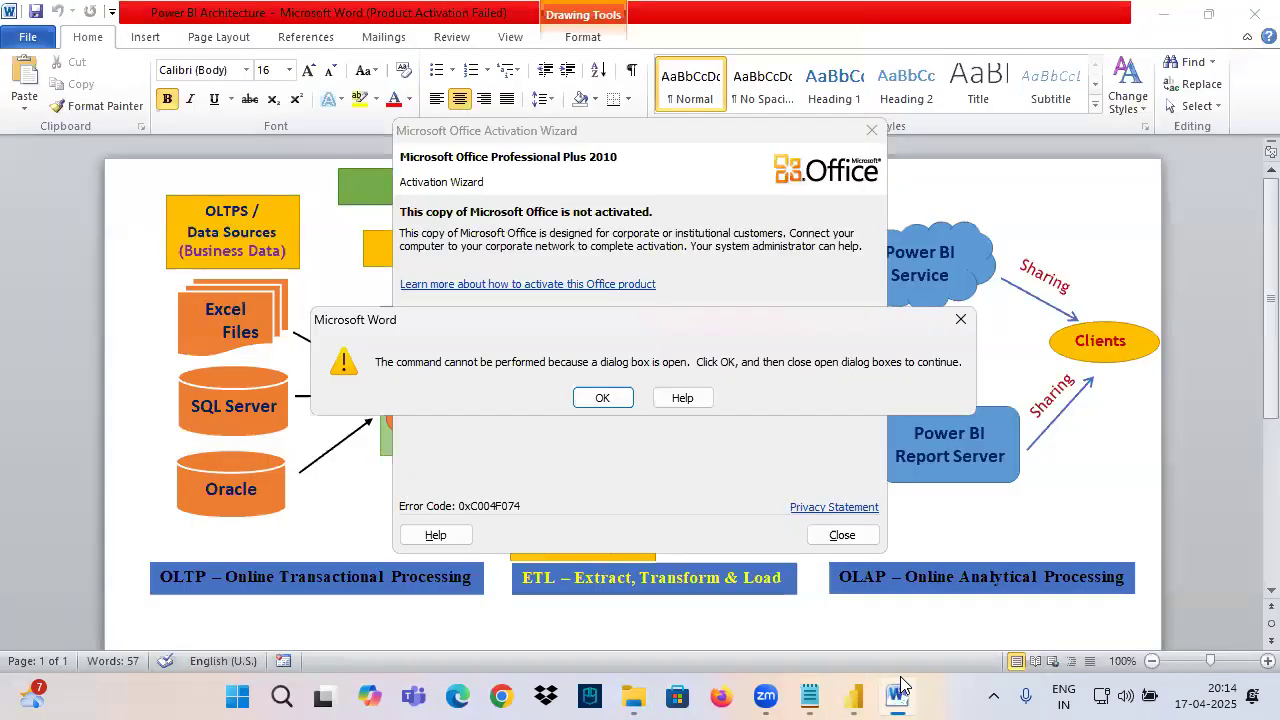
left_click(607, 402)
left_click(868, 534)
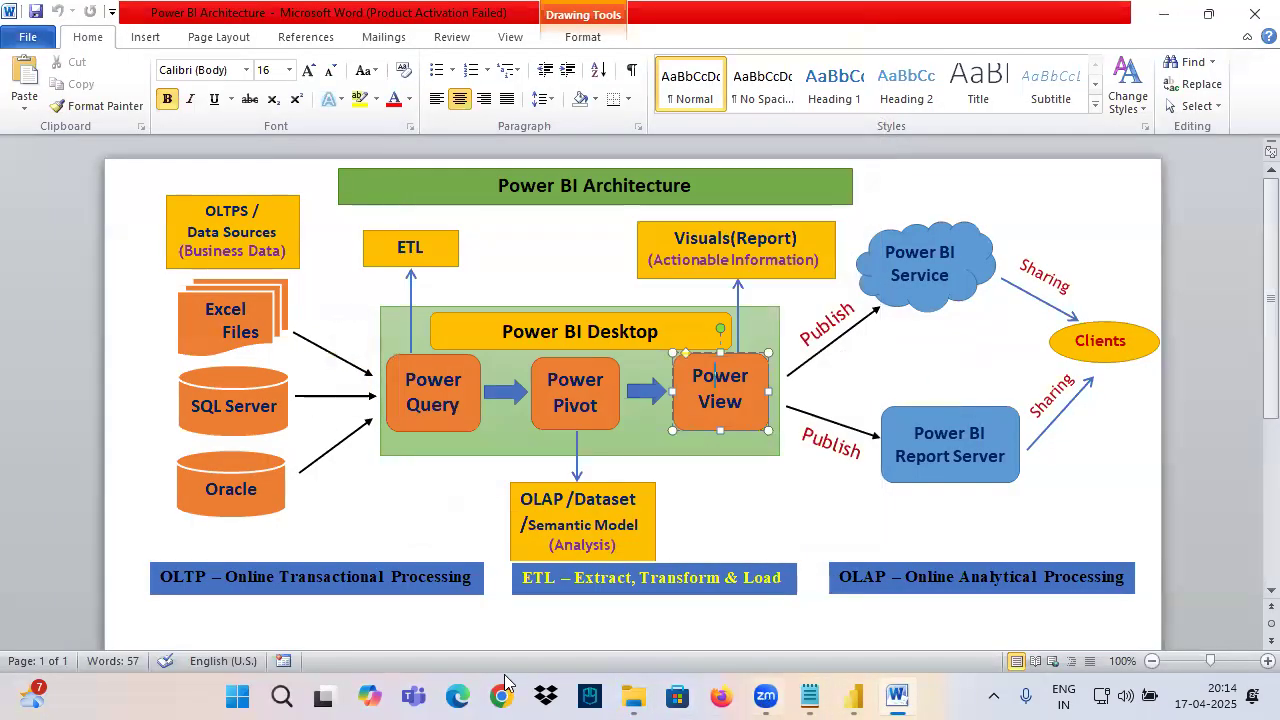
left_click(633, 697)
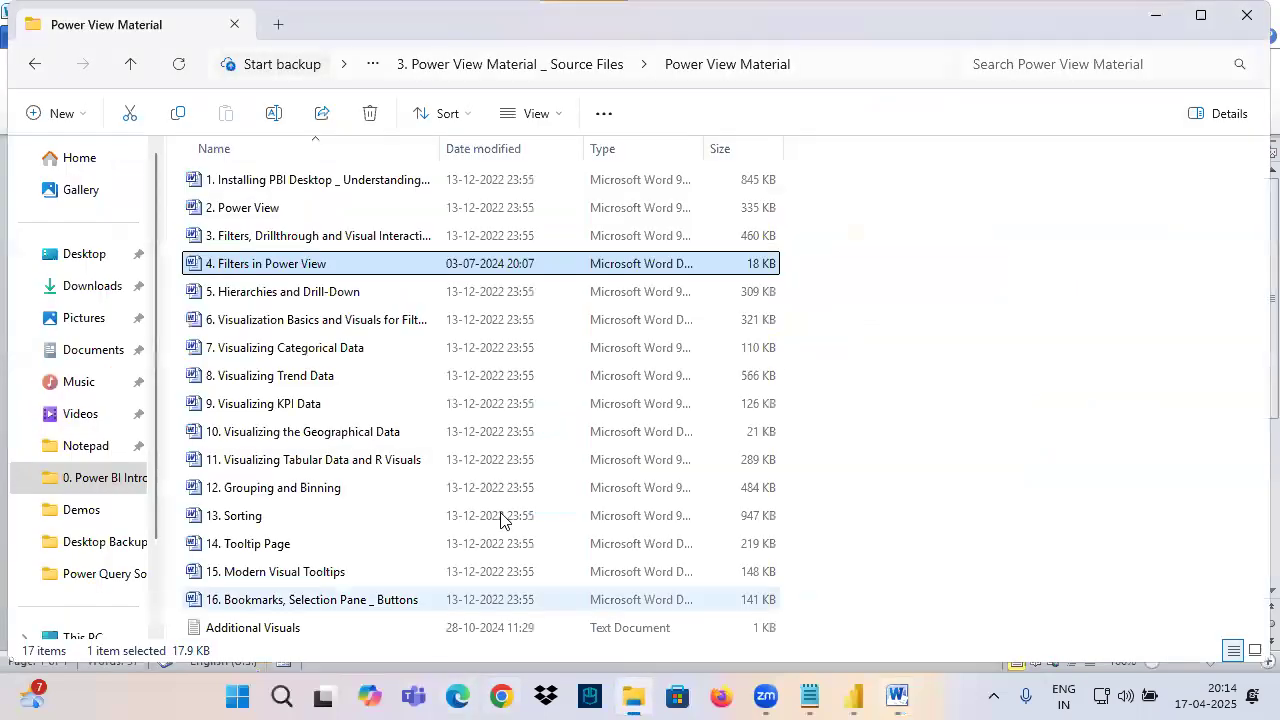
double_click(367, 268)
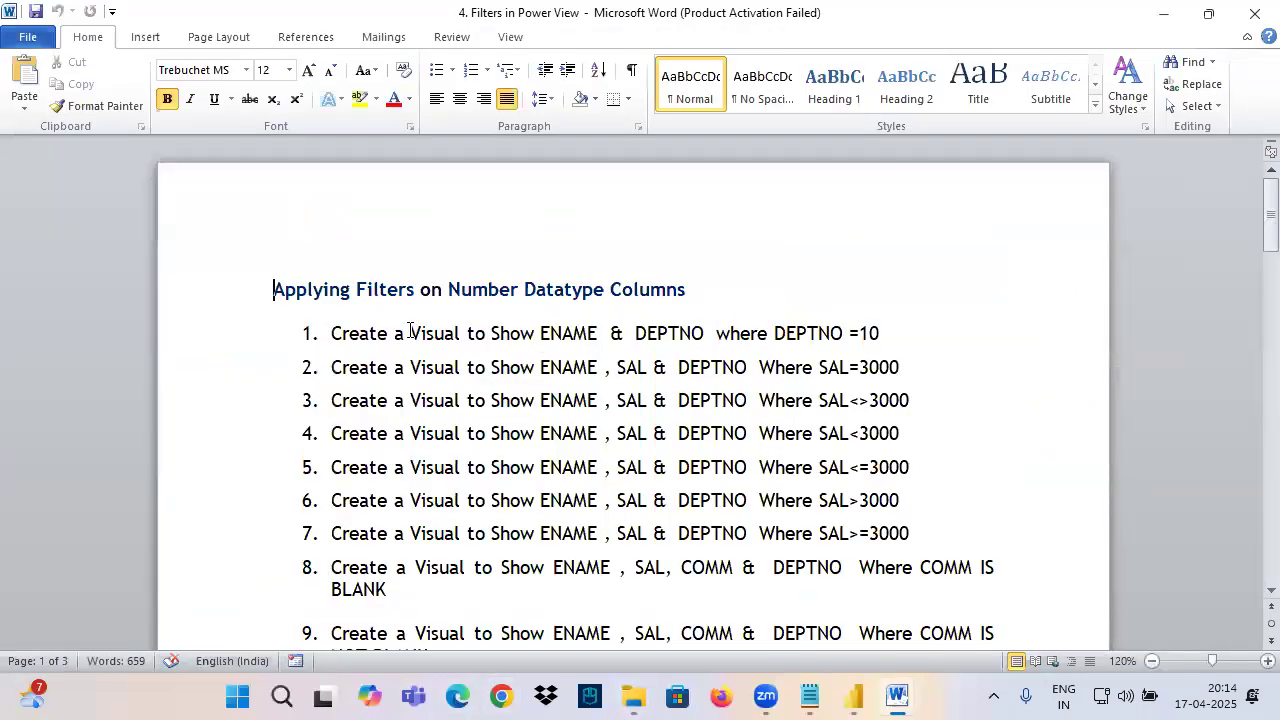
Highlight the first exercise under Applying Filters on Number Datatype Columns, ending on its condition "where DEPTNO =10".
left_click_drag(396, 317, 417, 363)
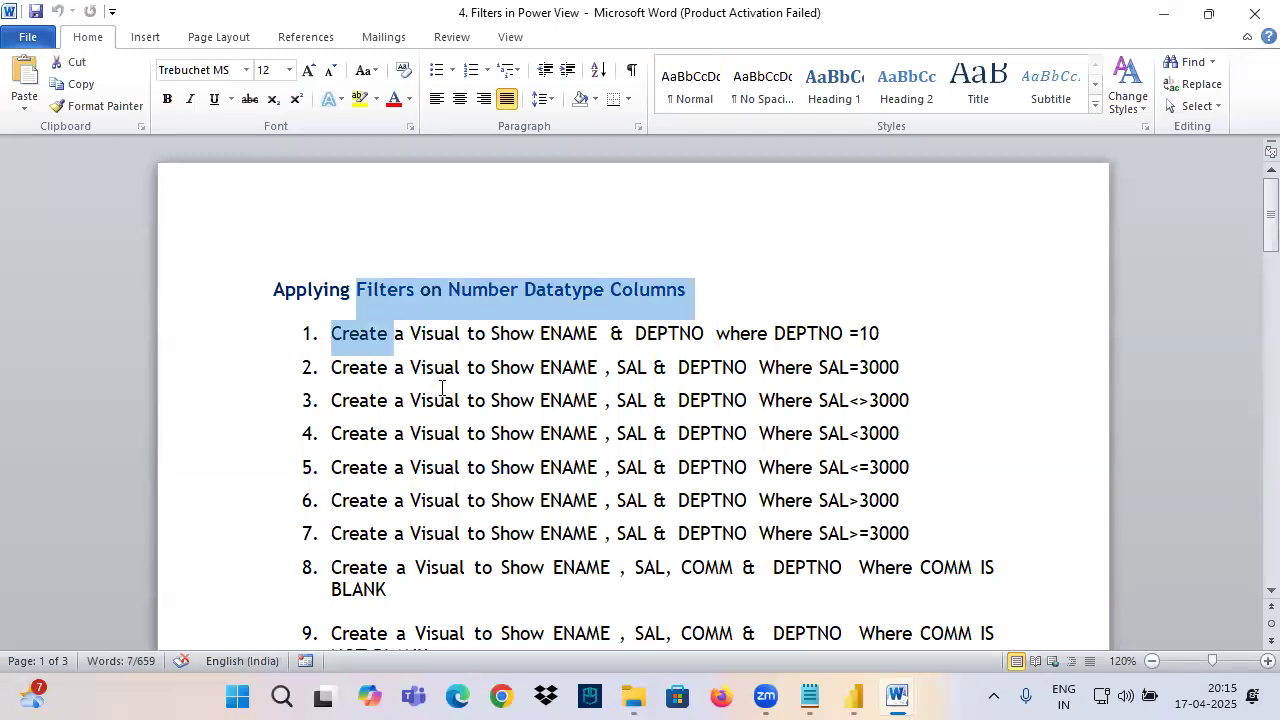
left_click(553, 334)
left_click_drag(331, 333, 870, 341)
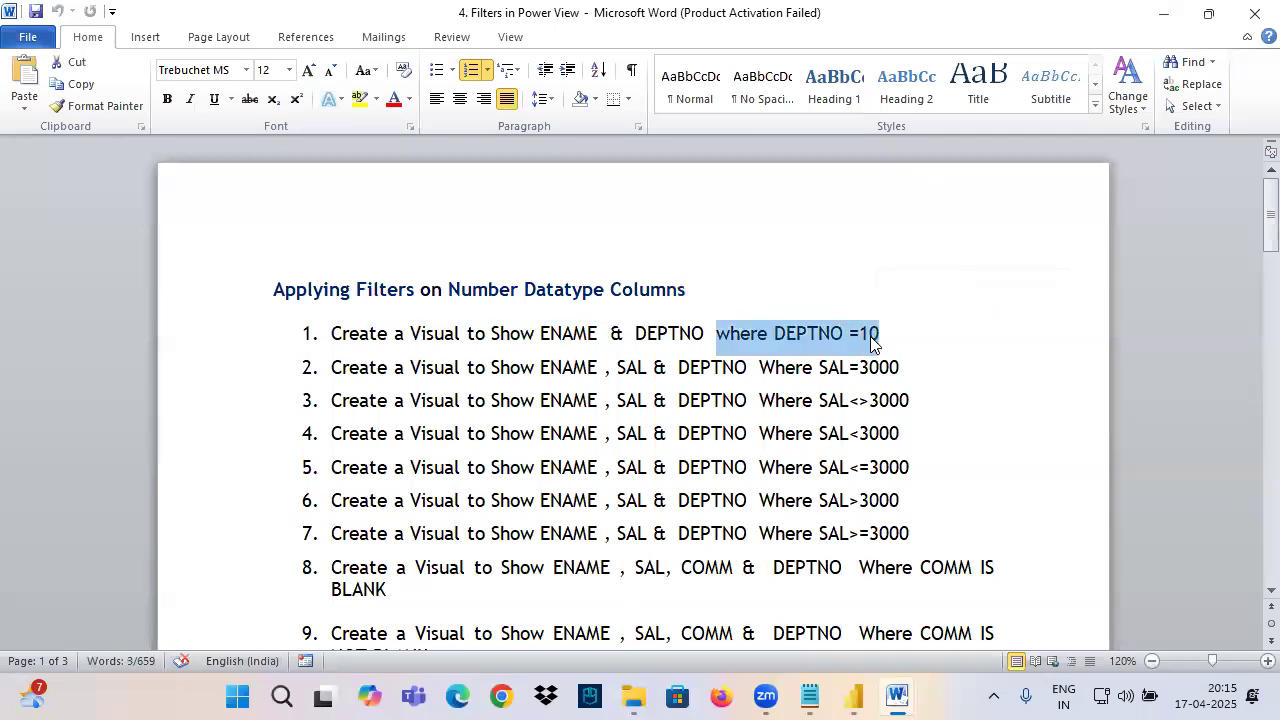
Switch to Power BI Desktop, add a second report page, and insert an enlarged table visual on it.
left_click(855, 697)
left_click(226, 475)
left_click(264, 629)
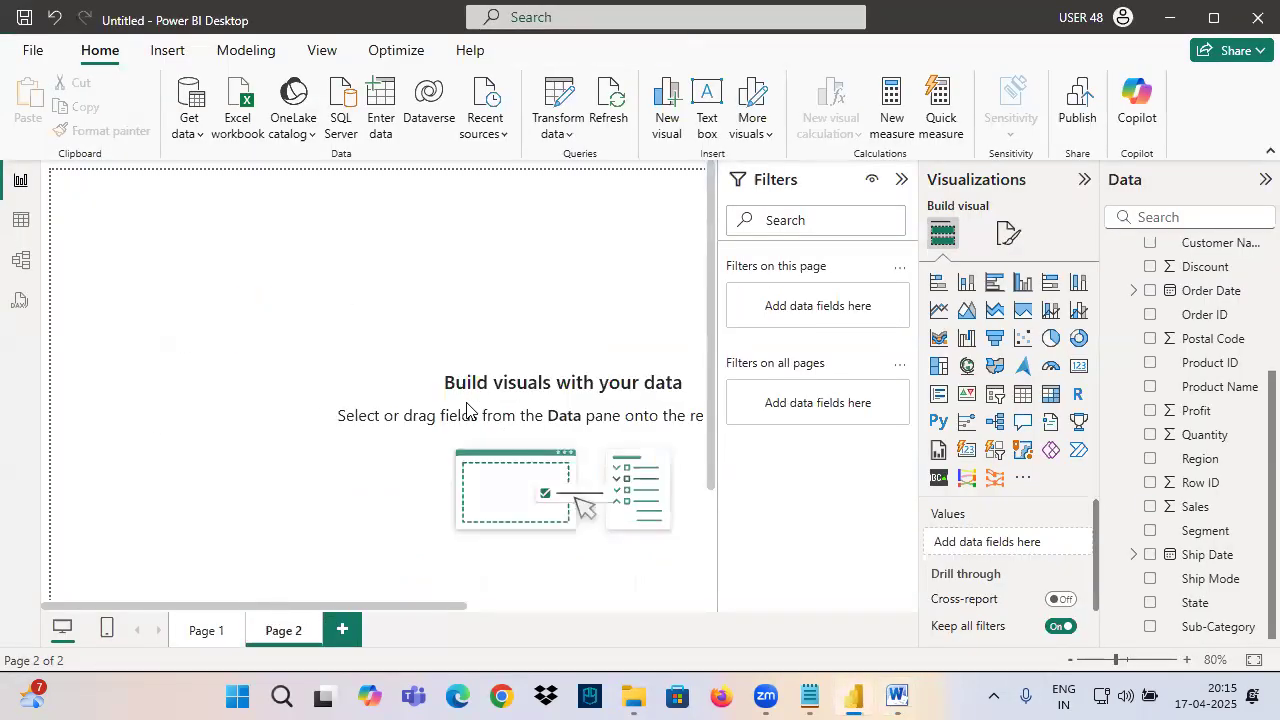
left_click(1022, 396)
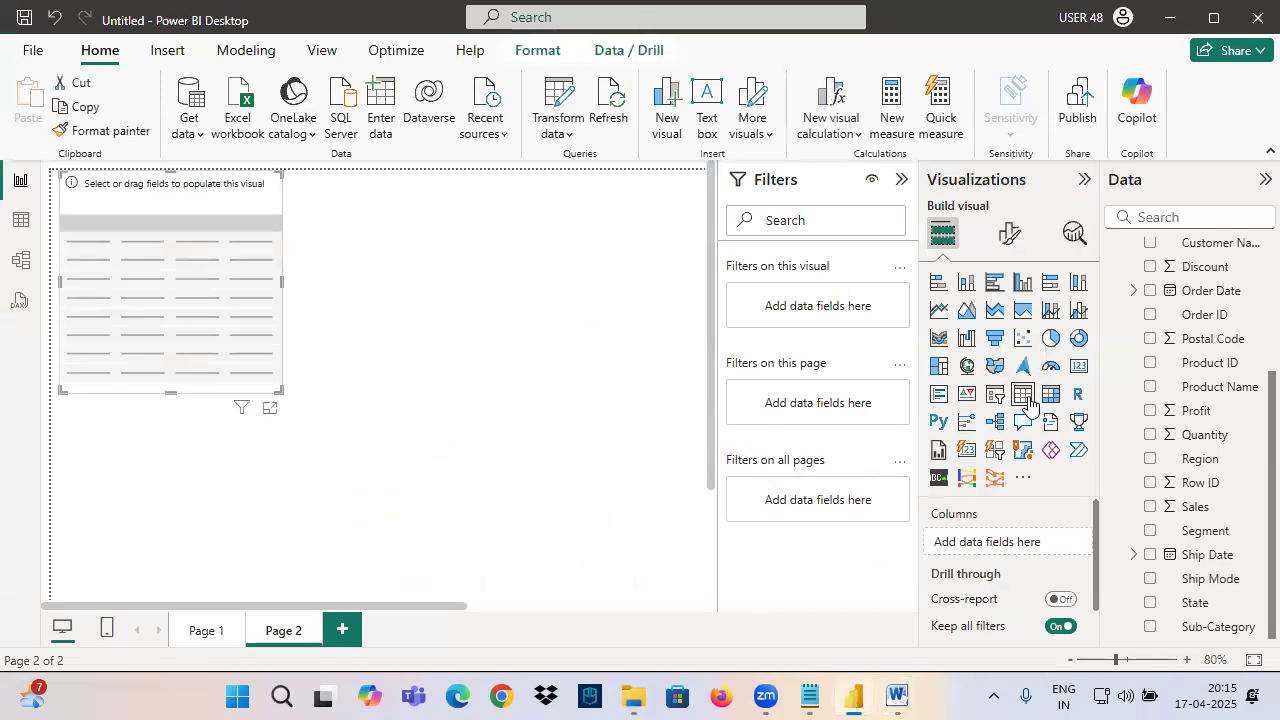
left_click_drag(282, 395, 362, 572)
Sketch a handwritten E and a red vertical column divider over the empty table, and erase the ink.
key("ctrl+2")
mouse_move(98, 205)
left_mouse_down()
mouse_move(102, 242)
mouse_move(114, 222)
left_mouse_up()
mouse_move(92, 209)
left_mouse_down()
mouse_move(131, 208)
mouse_move(156, 328)
left_mouse_up()
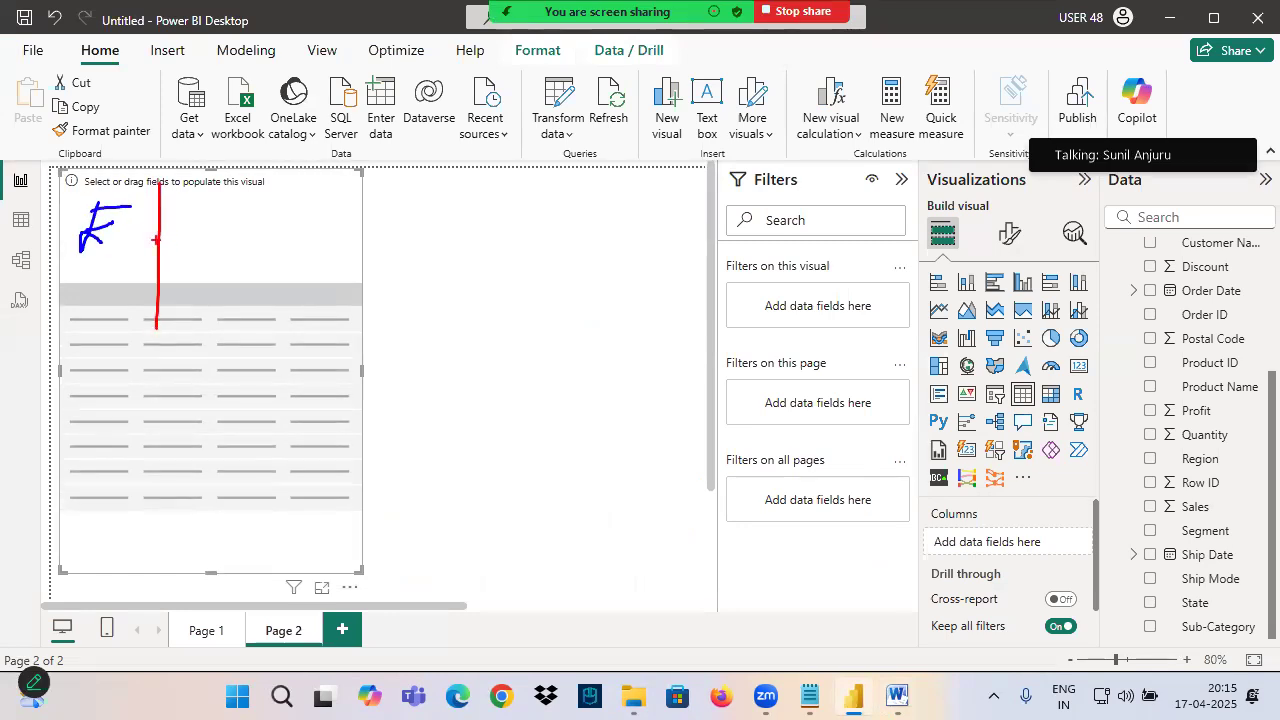
key("Escape")
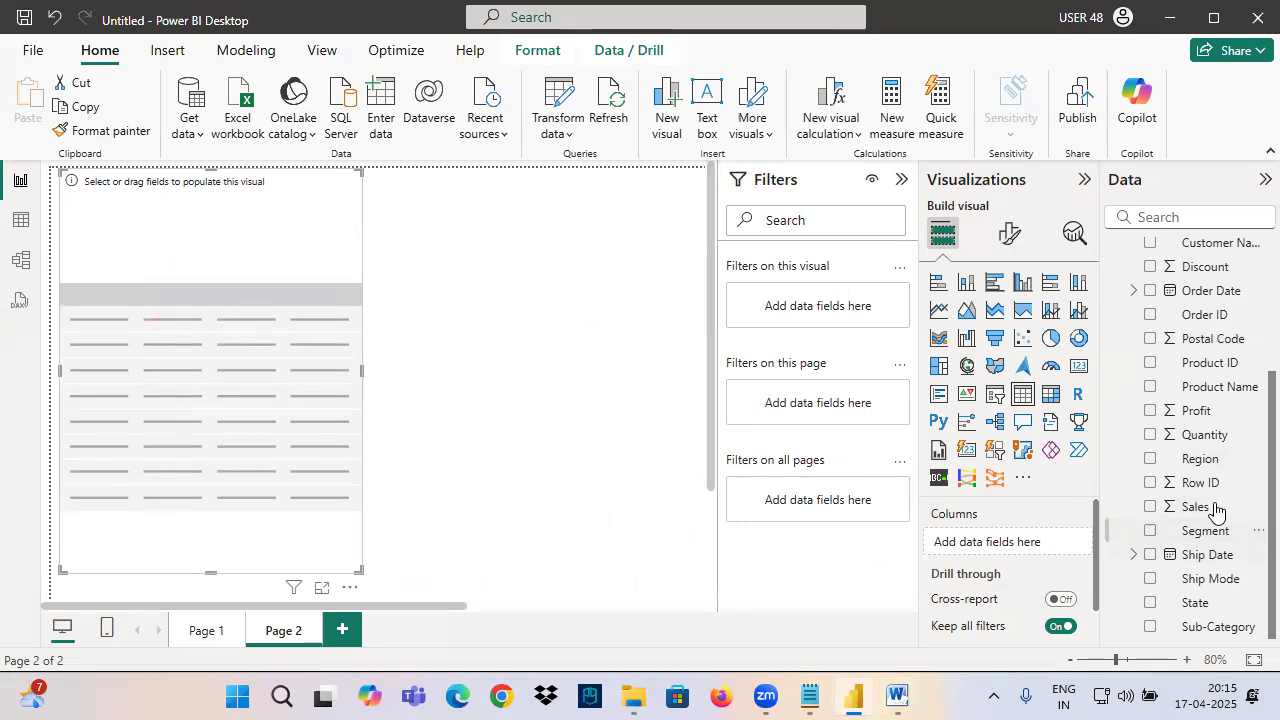
Fill the table with ENAME and DEPTNO from the Emp table and shrink the visual to fit its rows.
scroll(1215, 510, "up", 5)
left_click(1120, 274)
left_click_drag(1166, 383, 174, 369)
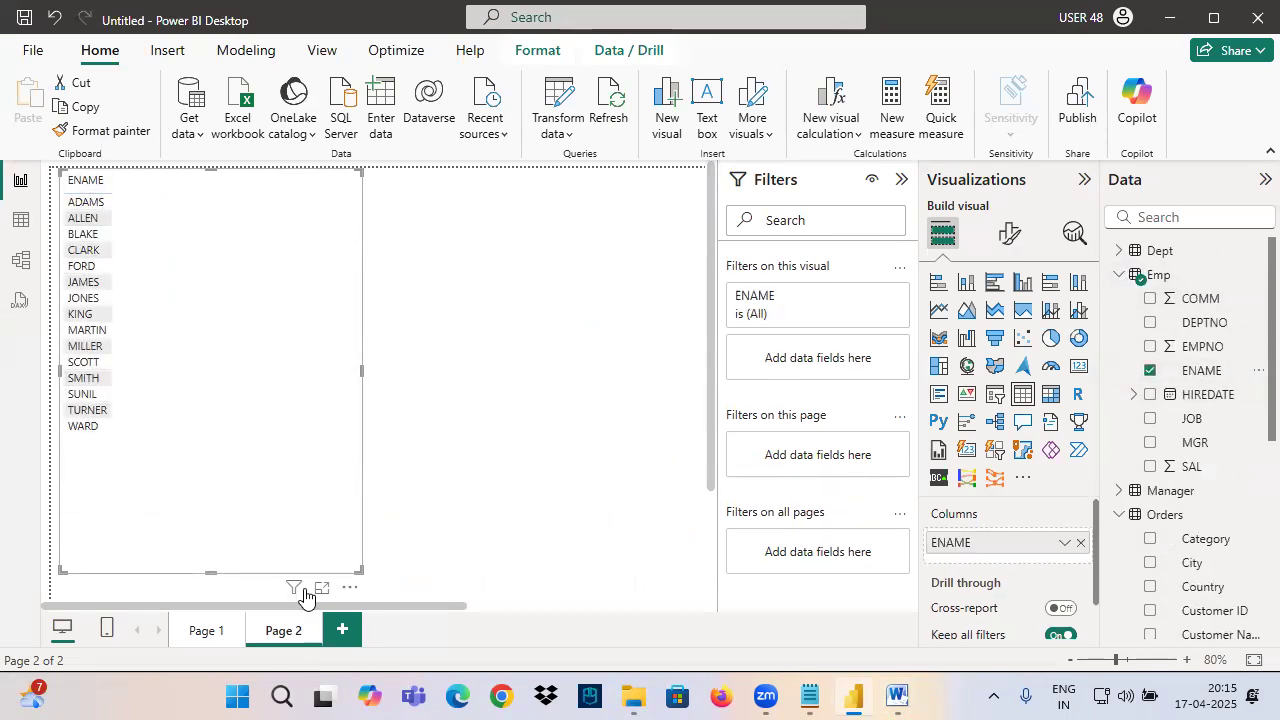
left_click_drag(359, 571, 241, 457)
scroll(214, 318, "up", 2)
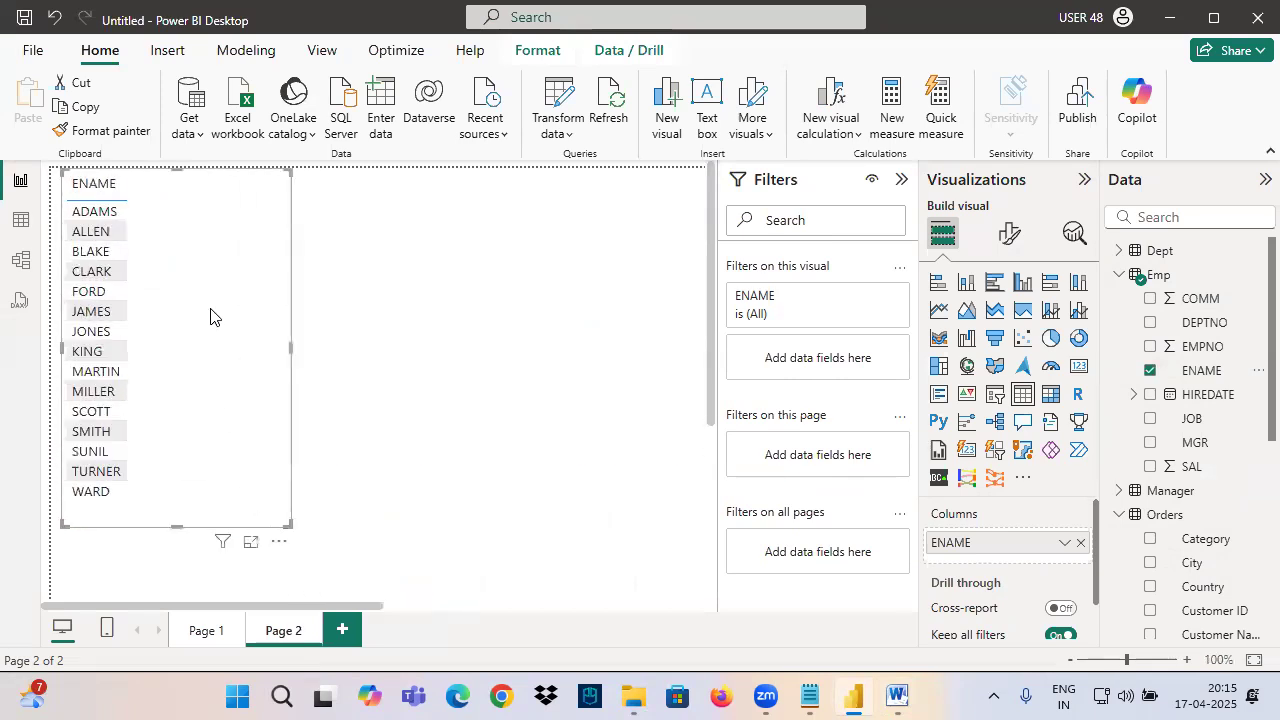
left_click_drag(1195, 322, 235, 292)
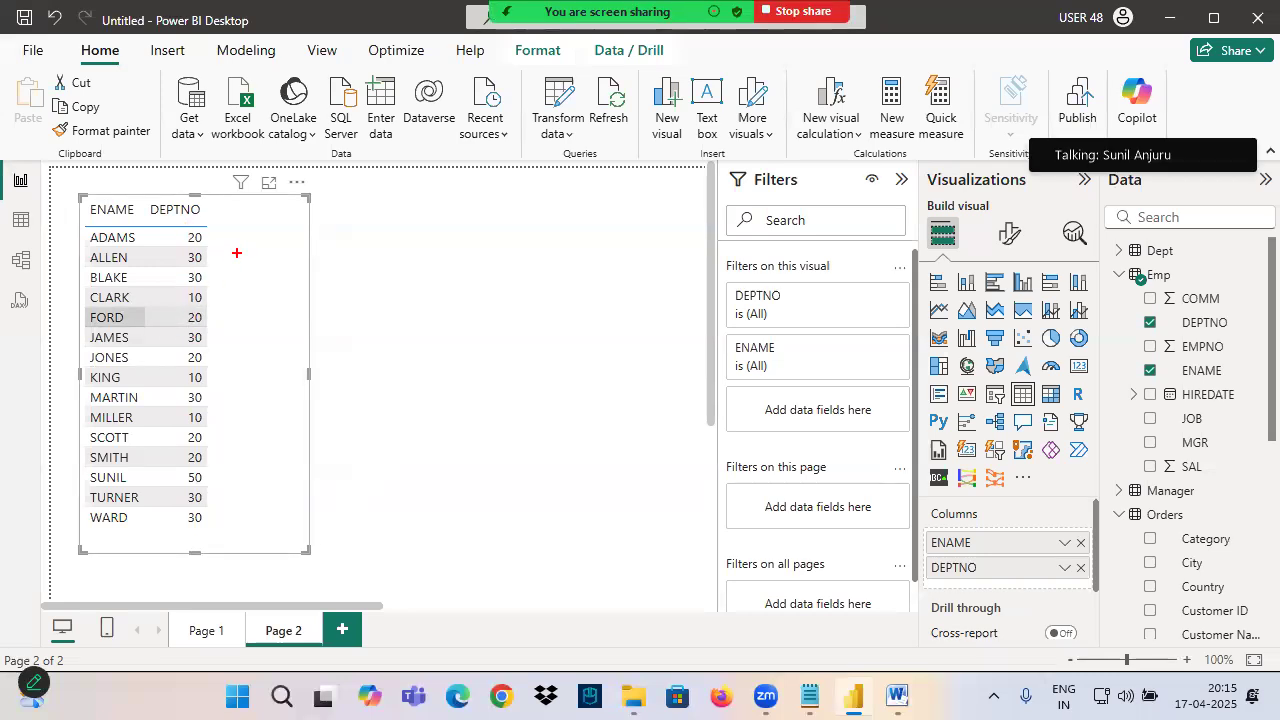
Handwrite an underlined "D=10" in red beside the DEPTNO column.
left_click_drag(250, 223, 238, 260)
left_click_drag(263, 232, 301, 223)
left_click_drag(286, 281, 373, 246)
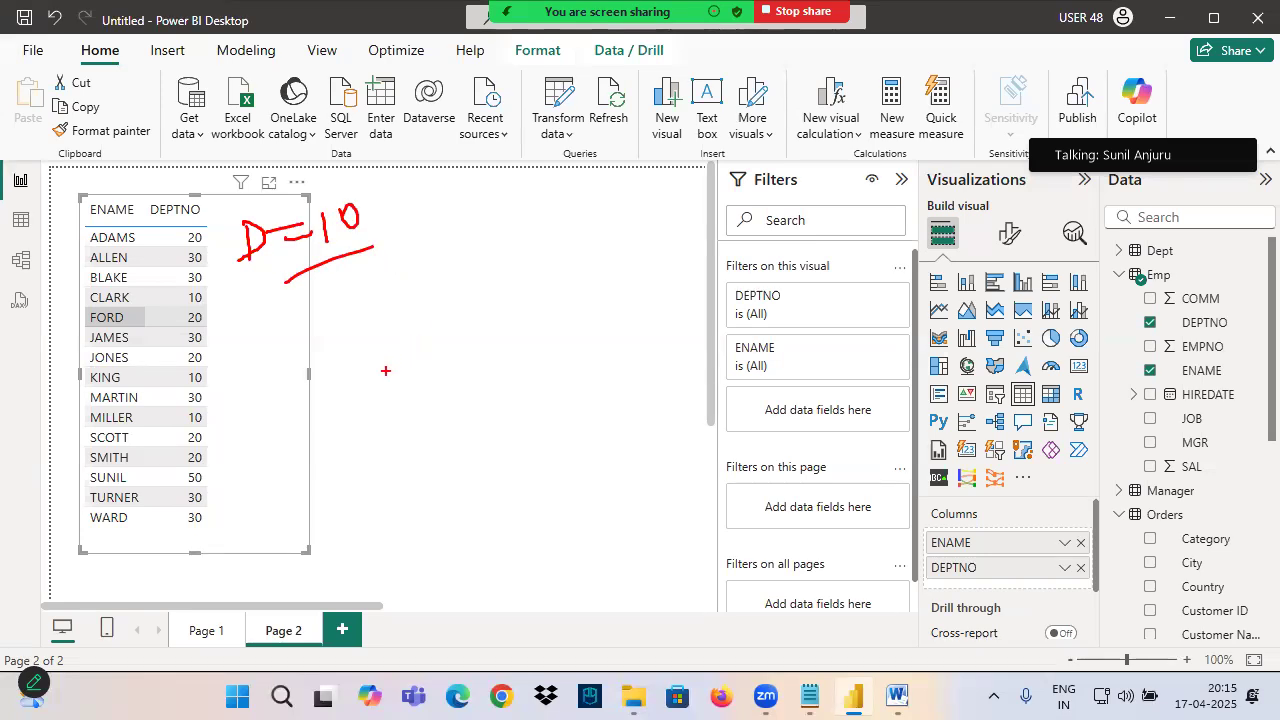
Circle the DEPTNO header, draw an arrow from it to the circled "Filters on this visual" heading, and erase the ink.
left_click_drag(113, 148, 146, 205)
mouse_move(109, 186)
left_mouse_down()
mouse_move(214, 212)
mouse_move(160, 193)
mouse_move(430, 155)
mouse_move(718, 267)
mouse_move(702, 288)
mouse_move(724, 268)
left_mouse_up()
left_click_drag(866, 267, 730, 260)
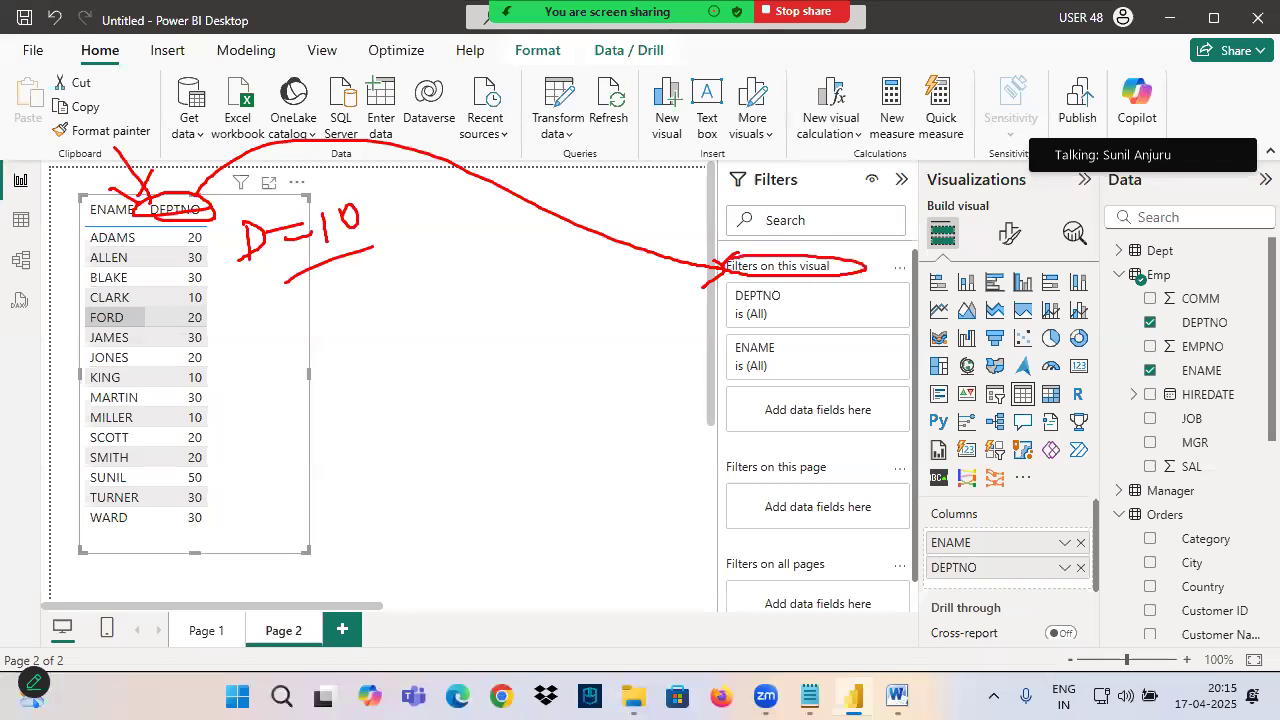
left_click_drag(808, 296, 809, 326)
key("Escape")
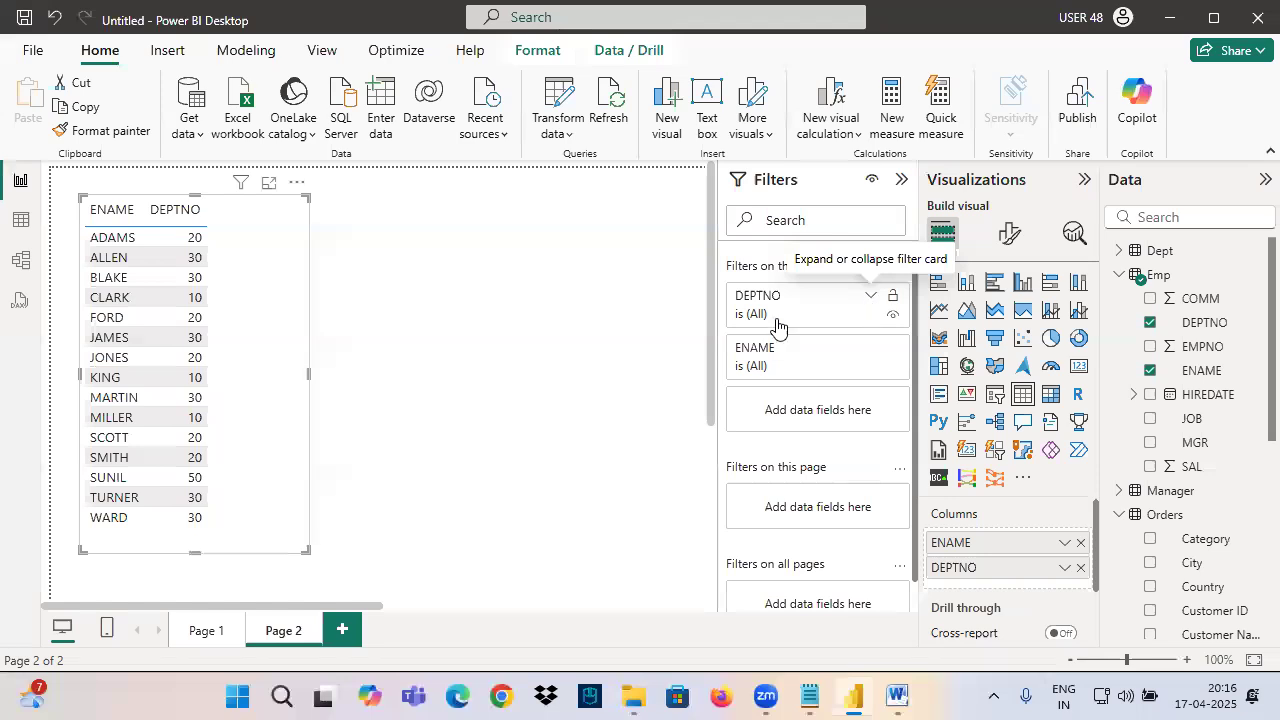
Expand the visual-level DEPTNO filter card and set its filter type to Basic filtering.
left_click(866, 298)
left_click(772, 363)
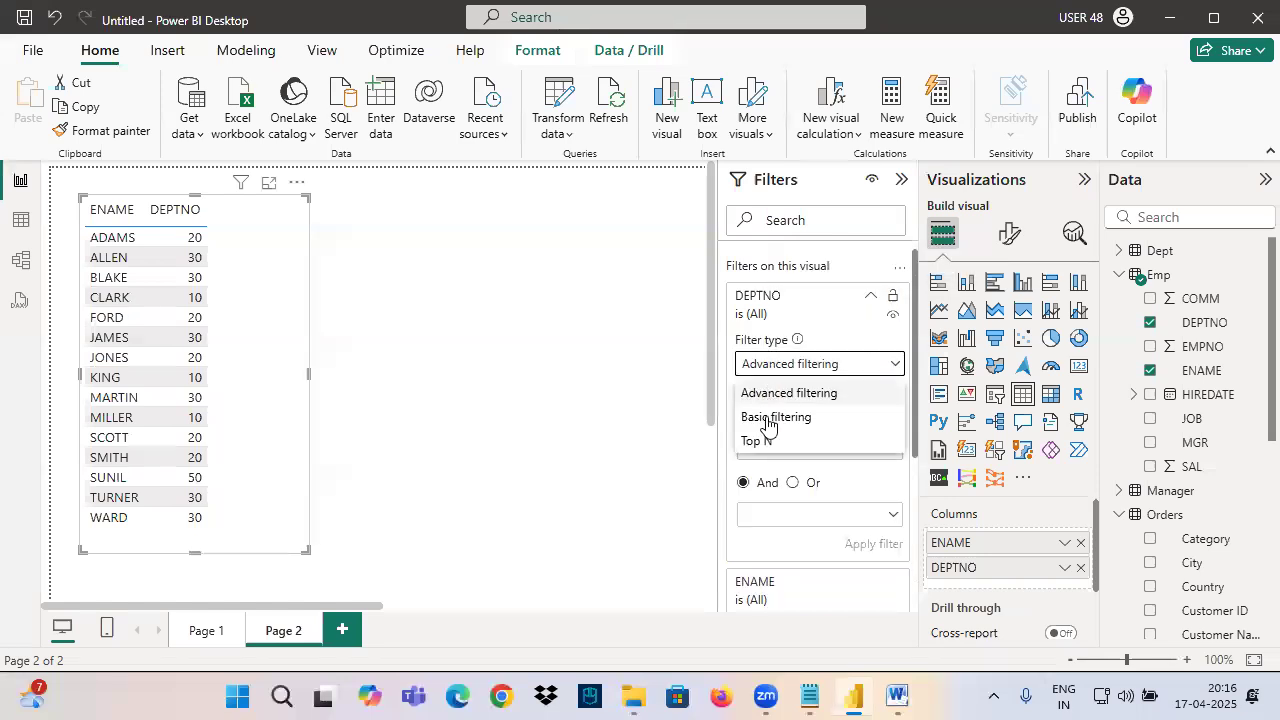
left_click(778, 420)
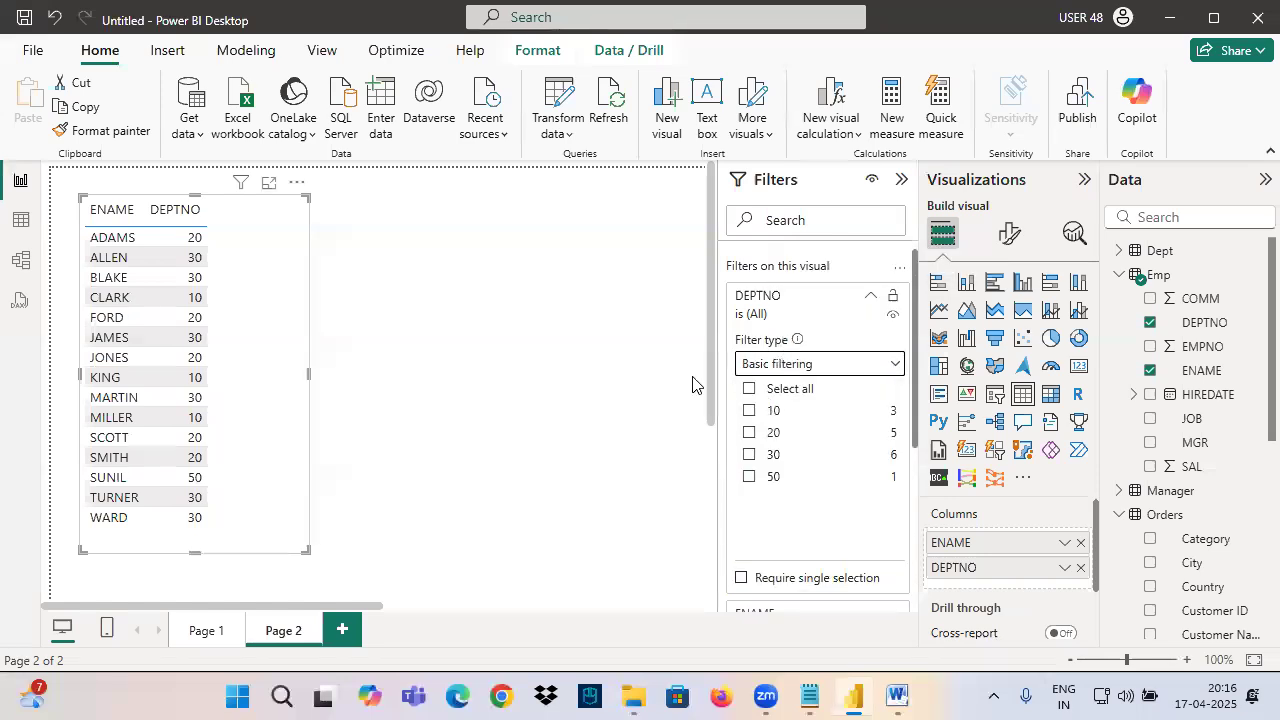
Circle the Basic filtering type in red, handwrite a circled "Equal to" beside it, and draw an arrow away from it.
mouse_move(742, 375)
left_mouse_down()
mouse_move(815, 376)
mouse_move(912, 340)
left_mouse_up()
left_click_drag(986, 304, 1010, 294)
mouse_move(944, 357)
left_mouse_down()
mouse_move(1018, 306)
mouse_move(866, 384)
mouse_move(958, 316)
left_mouse_up()
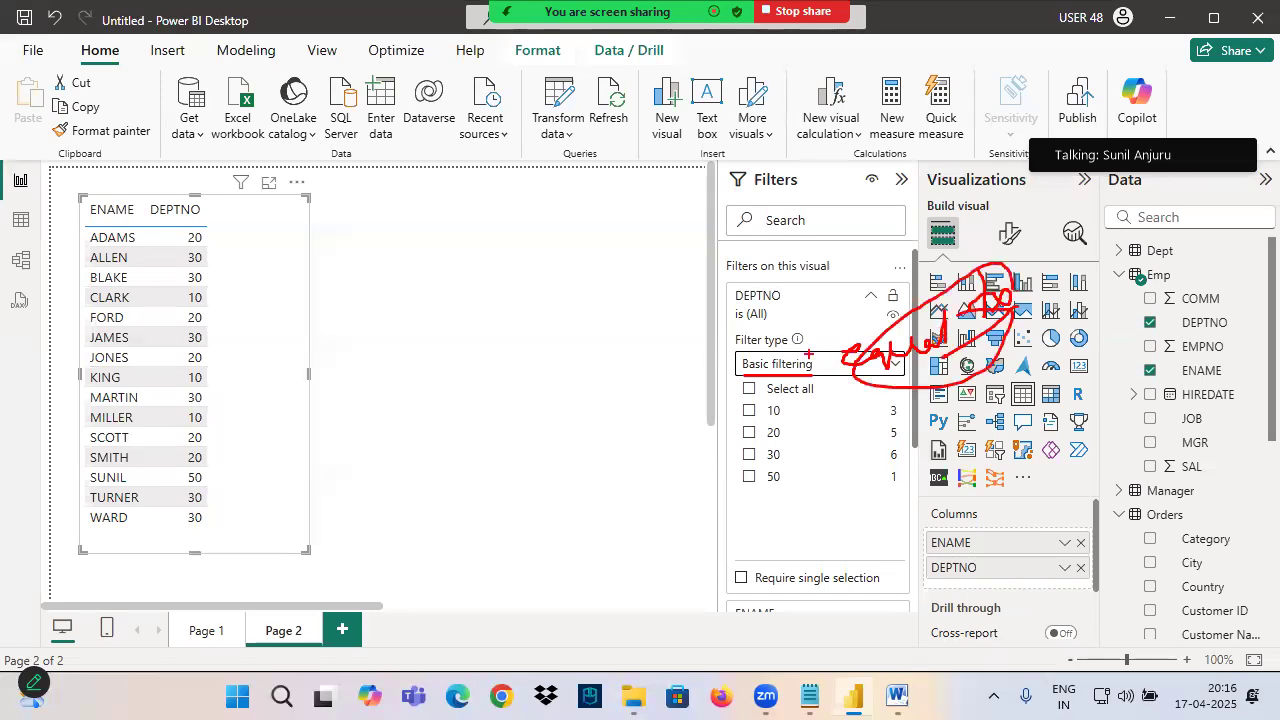
mouse_move(816, 352)
left_mouse_down()
mouse_move(806, 378)
mouse_move(818, 356)
left_mouse_up()
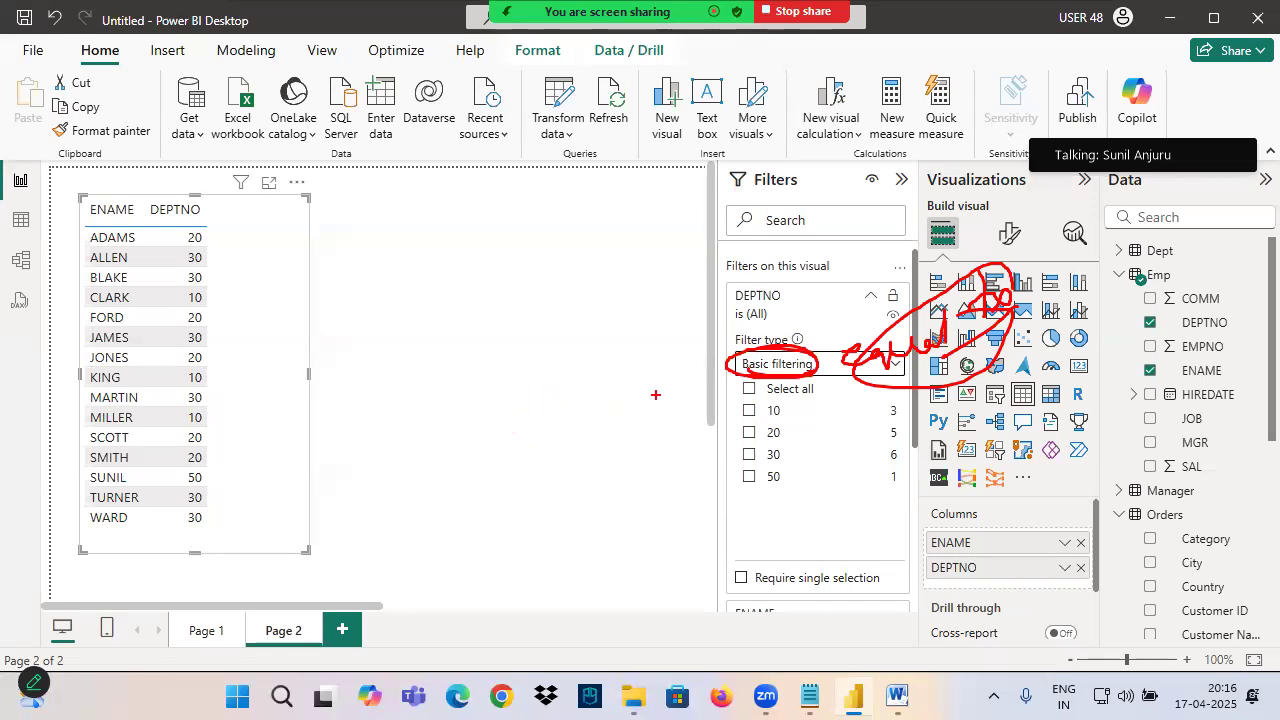
mouse_move(729, 378)
left_mouse_down()
mouse_move(574, 446)
mouse_move(548, 480)
left_mouse_up()
left_click_drag(602, 422, 608, 490)
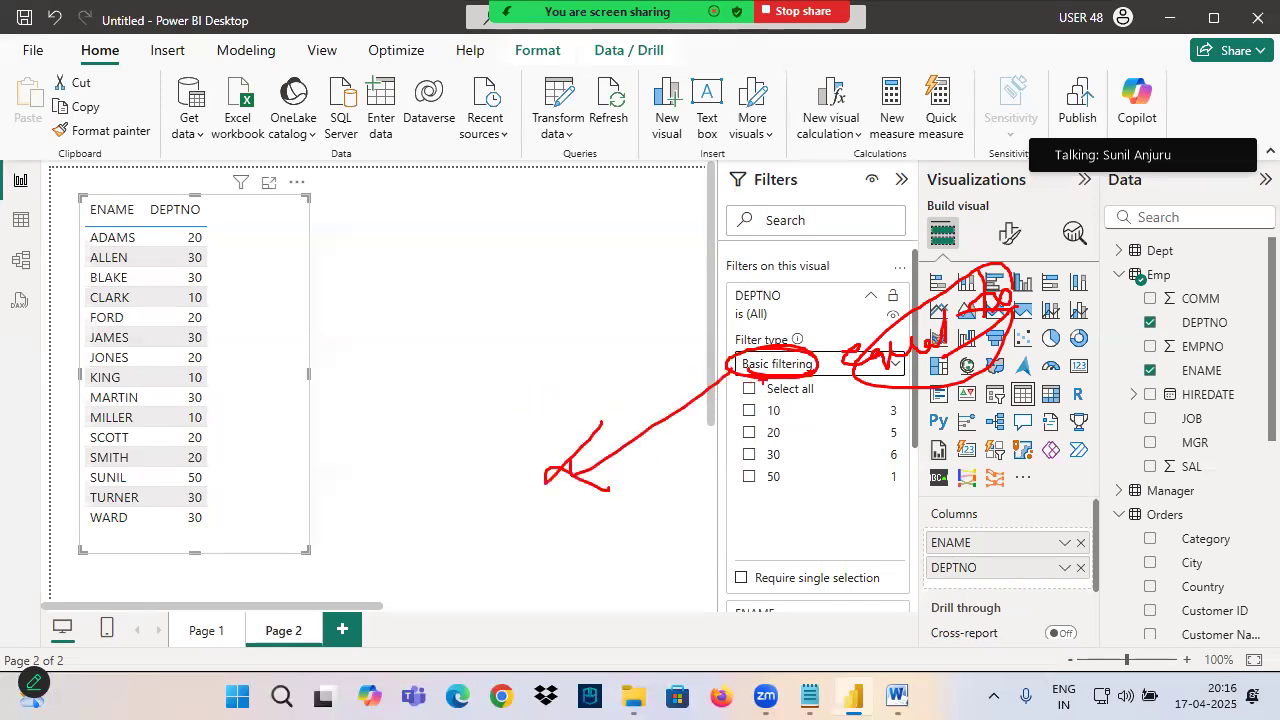
Switch the DEPTNO filter type to Advanced filtering and view its list of comparison conditions.
left_click(780, 365)
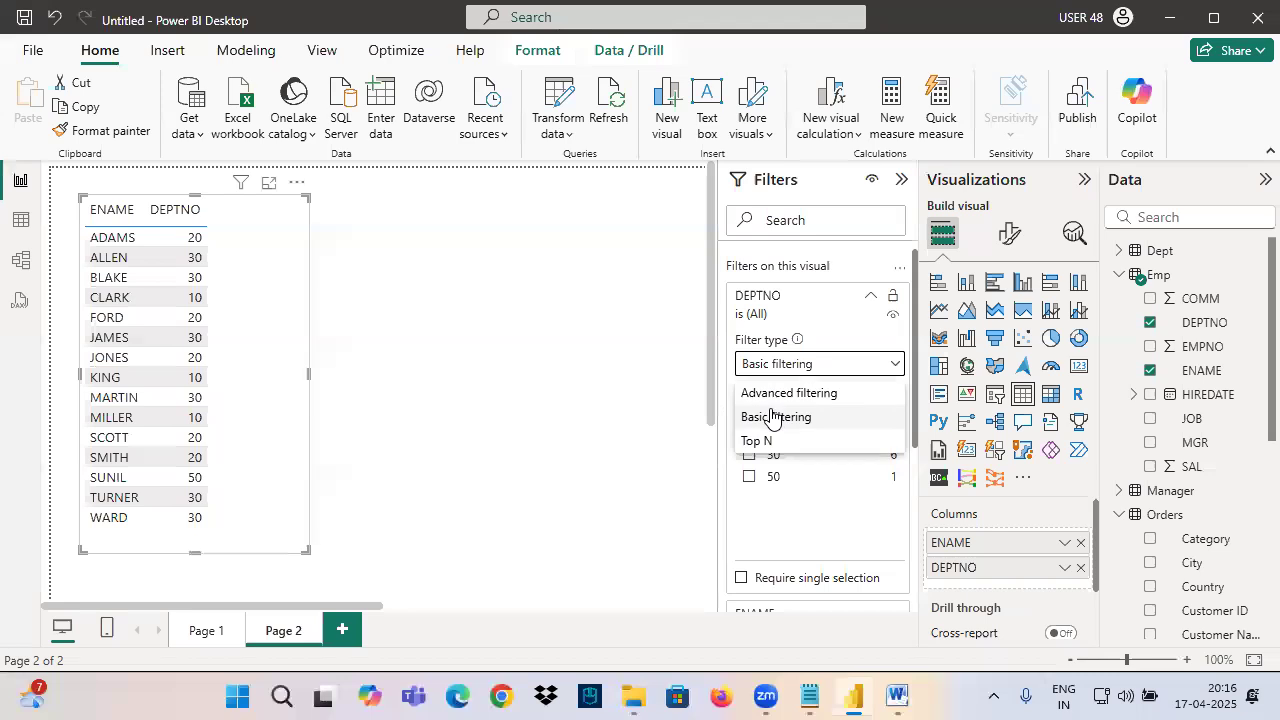
left_click(777, 392)
left_click(768, 420)
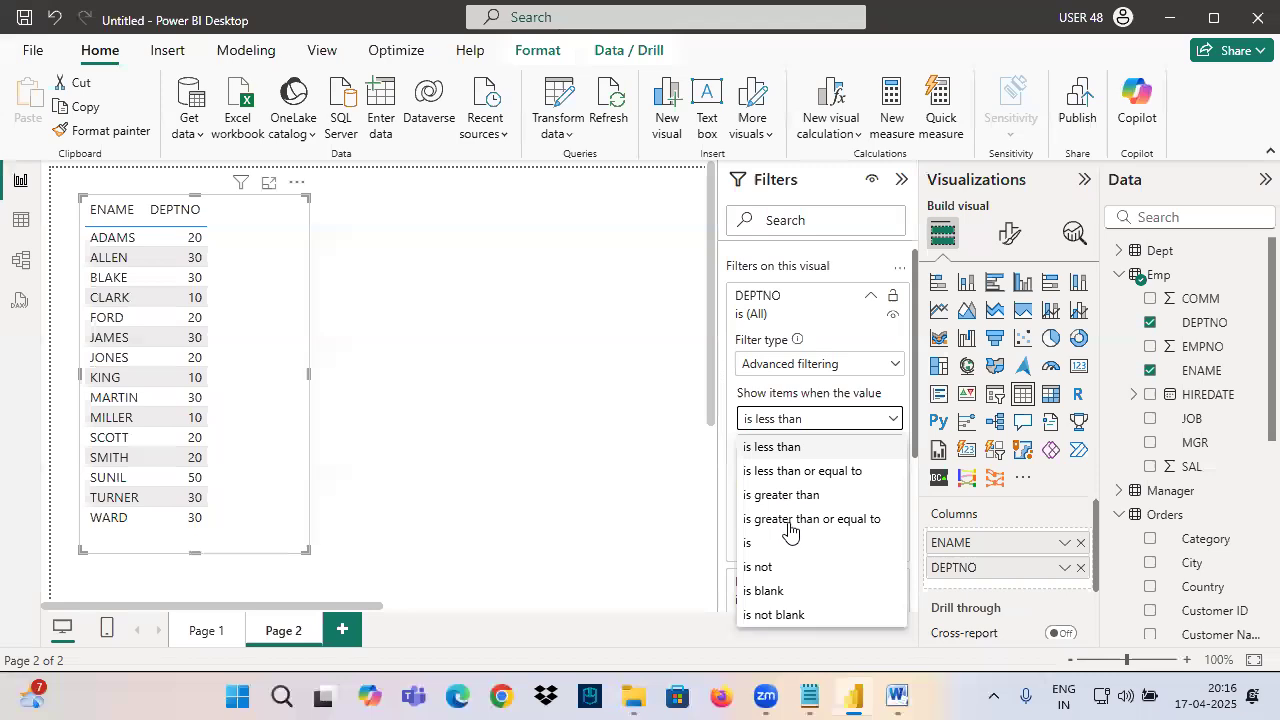
left_click(803, 368)
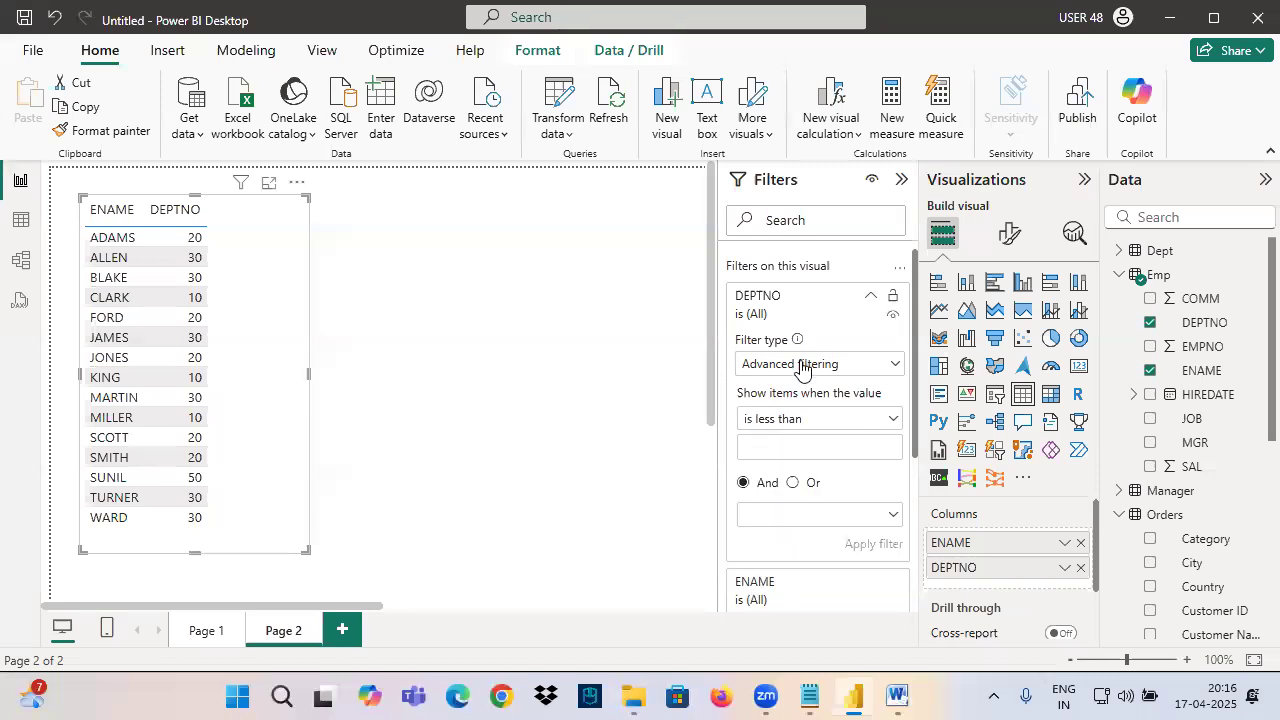
left_click(800, 370)
Switch to the Filters in Power View document in Word and highlight "DEPTNO =10" in the first exercise.
left_click(810, 697)
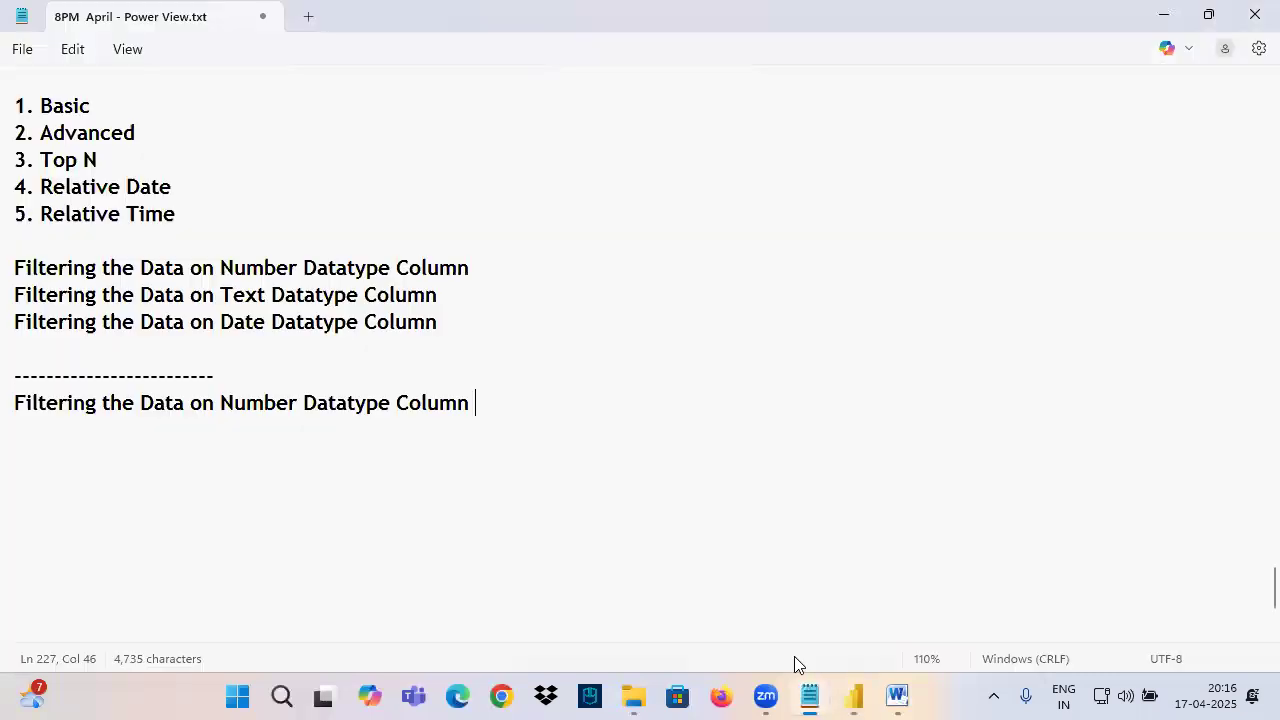
mouse_move(895, 695)
left_click(974, 569)
left_click(778, 334)
left_click_drag(778, 334, 880, 334)
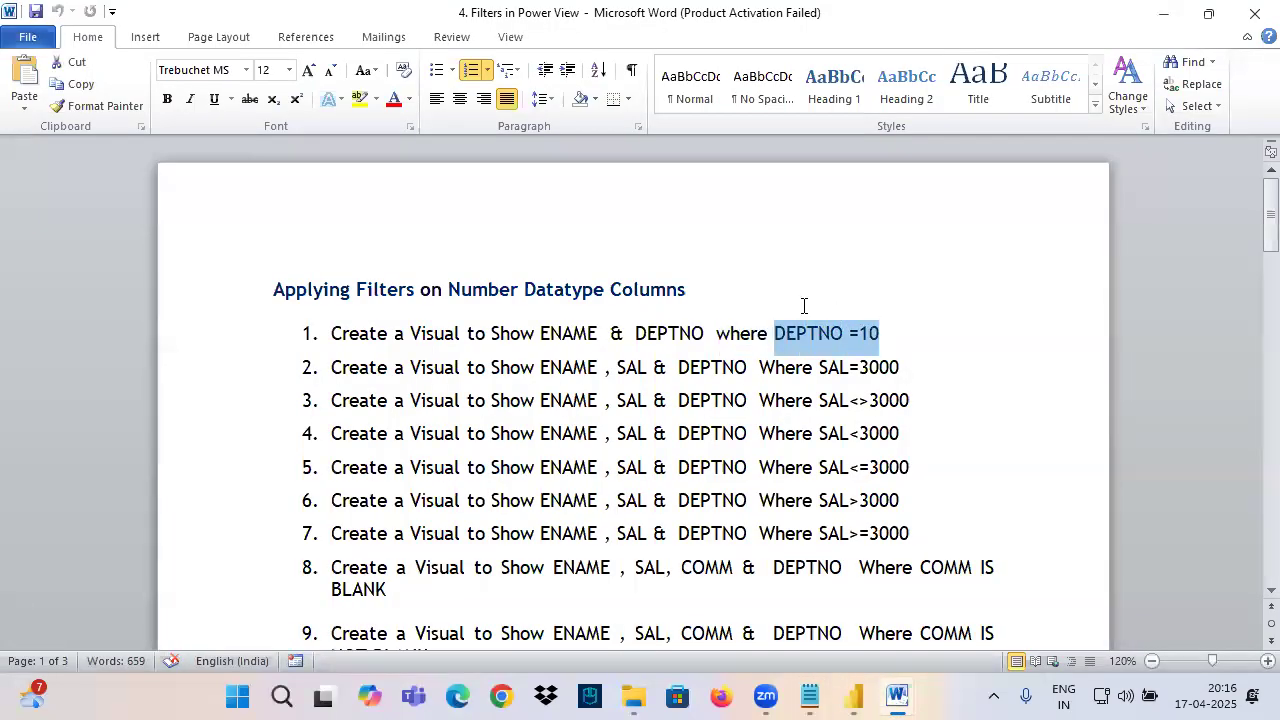
Return to Power BI Desktop, set the DEPTNO filter type to Basic filtering, and mark its list of values in red.
left_click(855, 697)
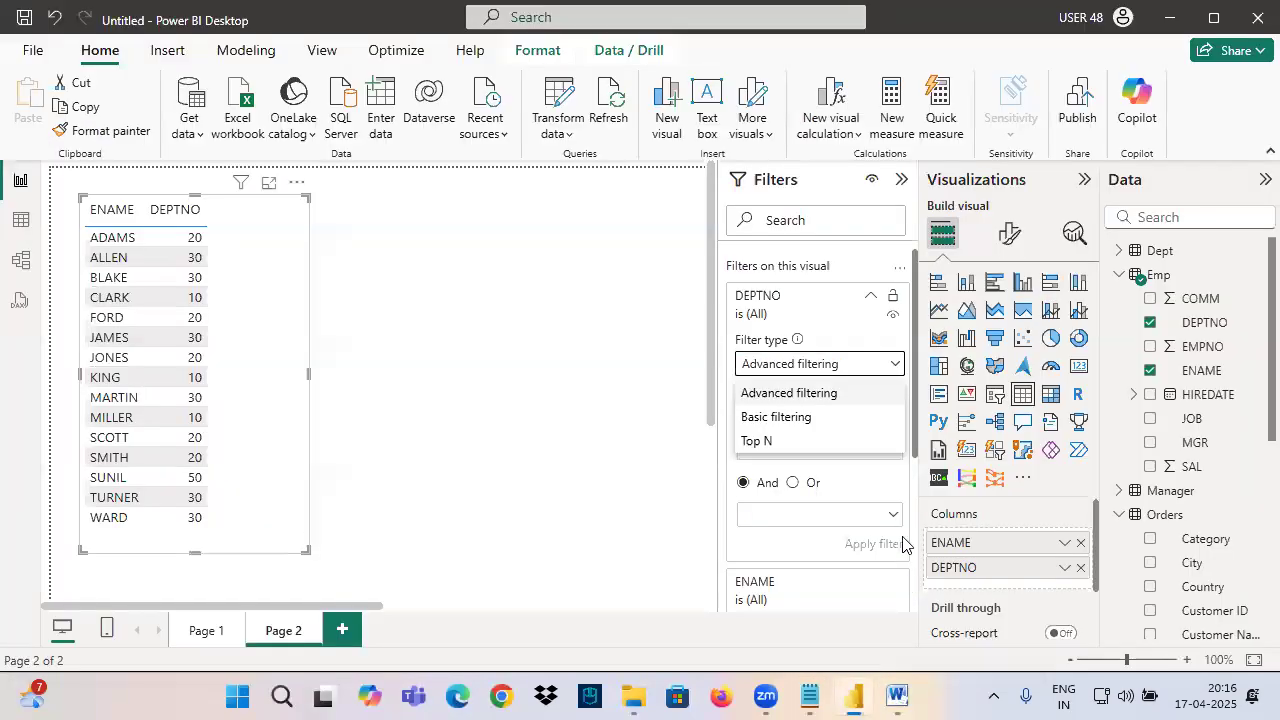
left_click(786, 416)
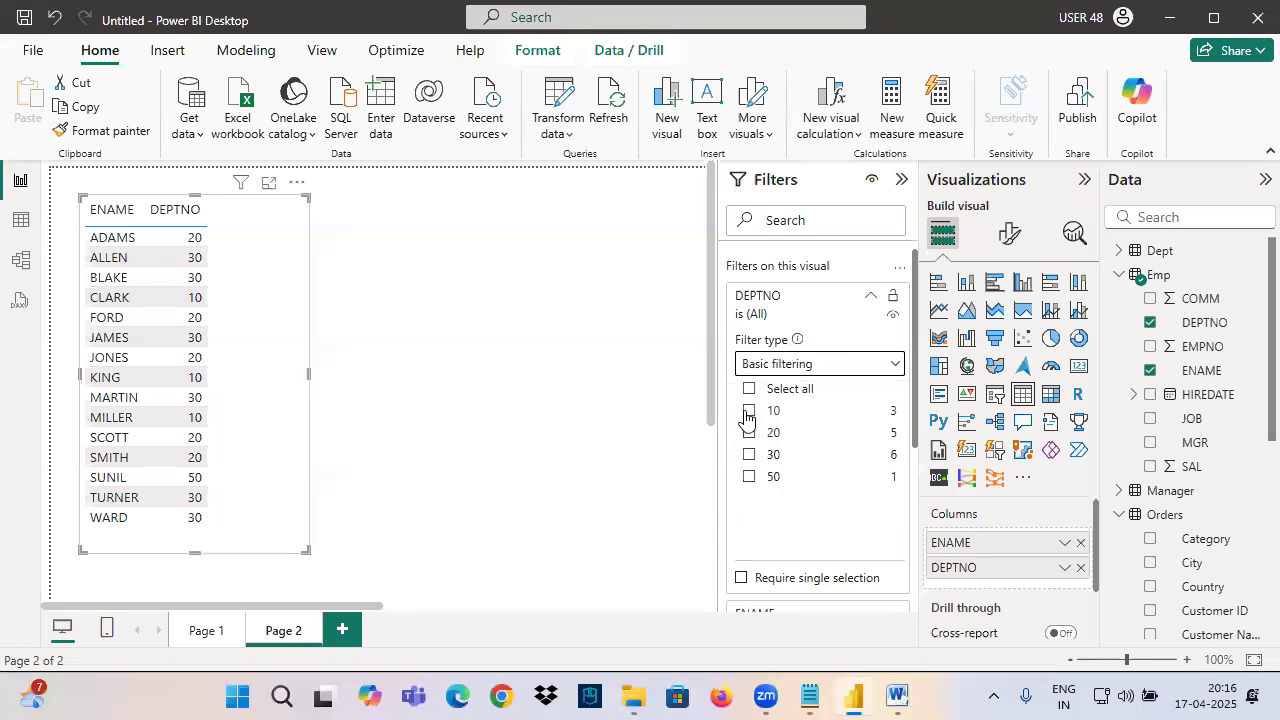
key("ctrl+2")
mouse_move(731, 301)
left_mouse_down()
mouse_move(798, 290)
mouse_move(733, 429)
mouse_move(734, 402)
mouse_move(732, 479)
mouse_move(796, 410)
mouse_move(731, 420)
mouse_move(781, 376)
left_mouse_up()
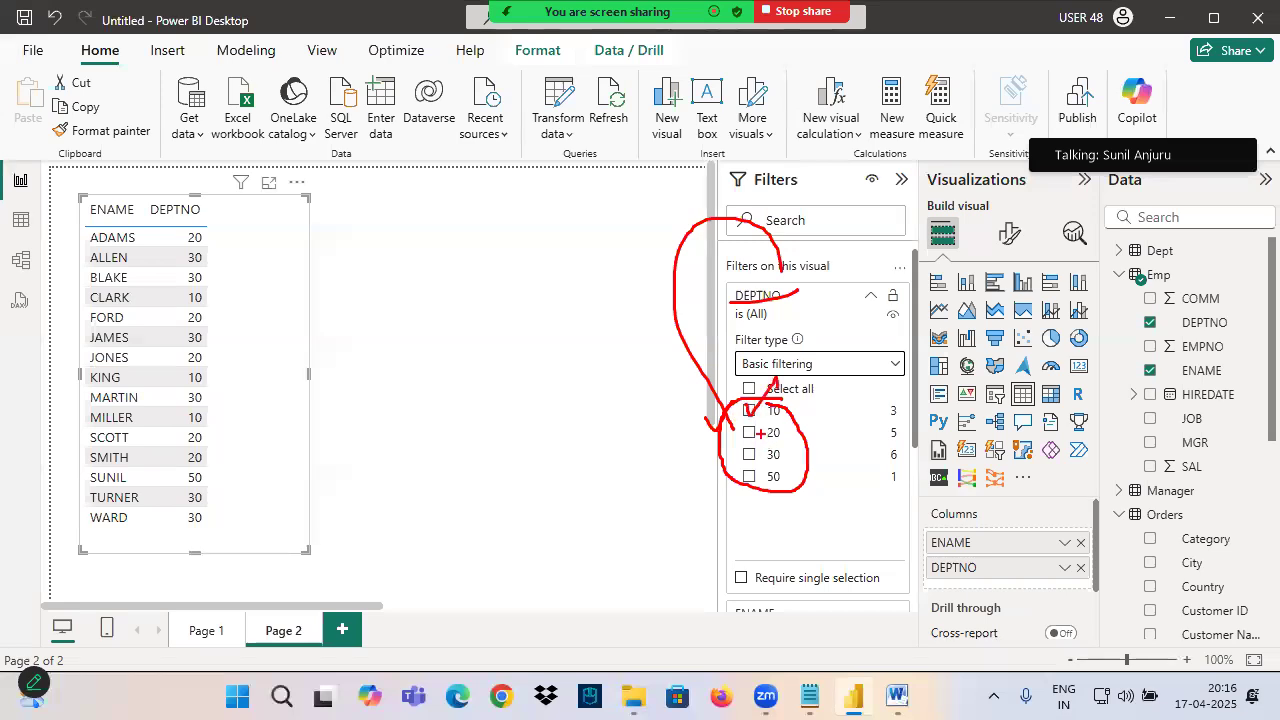
left_click_drag(741, 436, 766, 466)
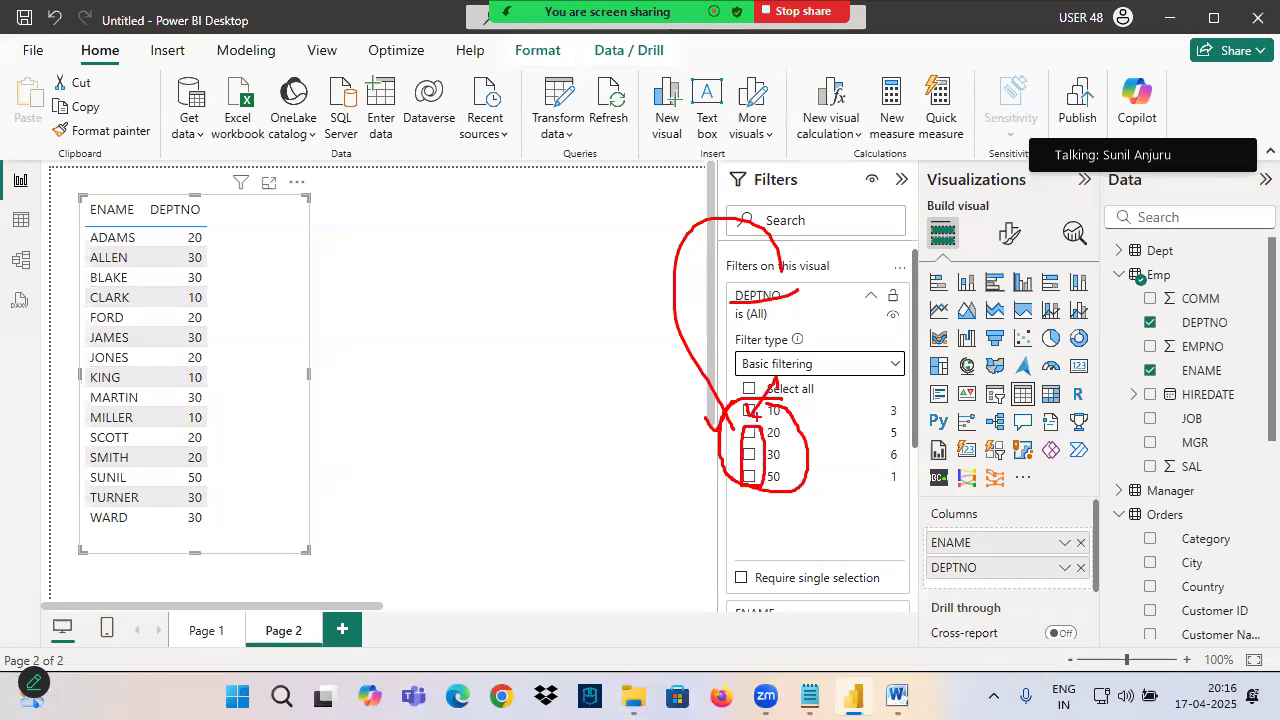
Filter the table to DEPTNO 10, collapse the filter card, and clear the filter again.
left_click(749, 410)
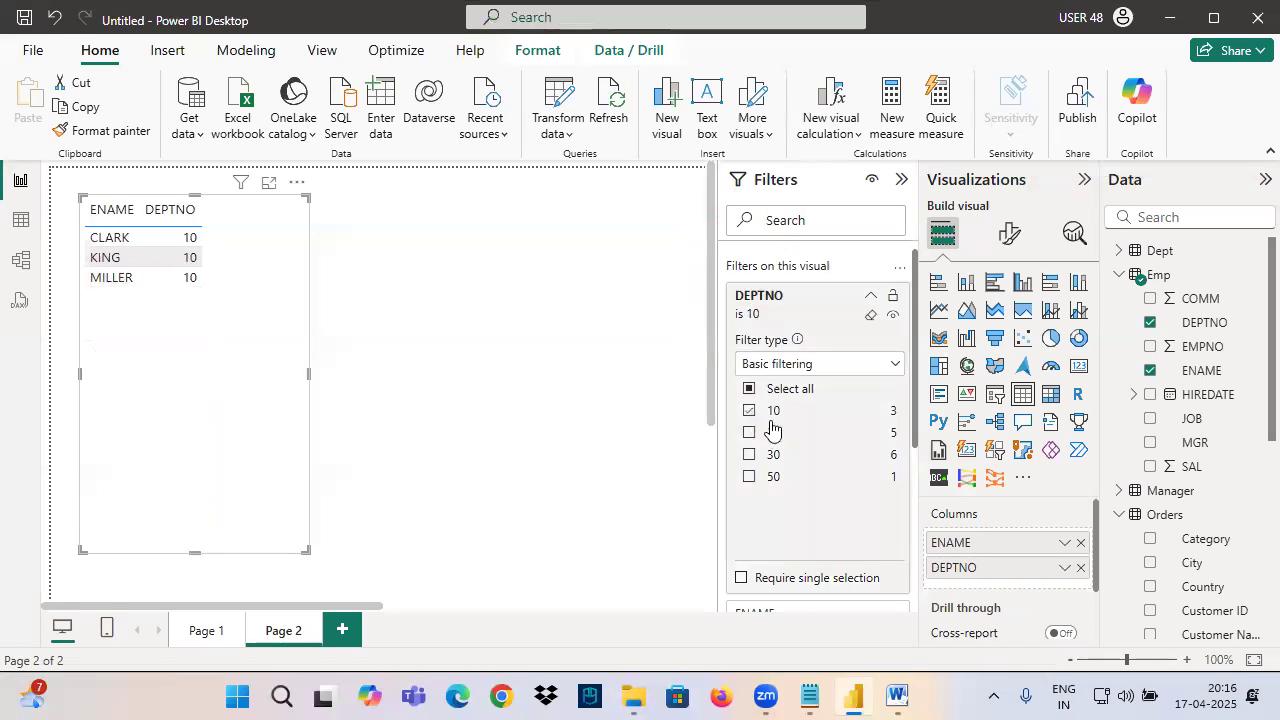
left_click(870, 296)
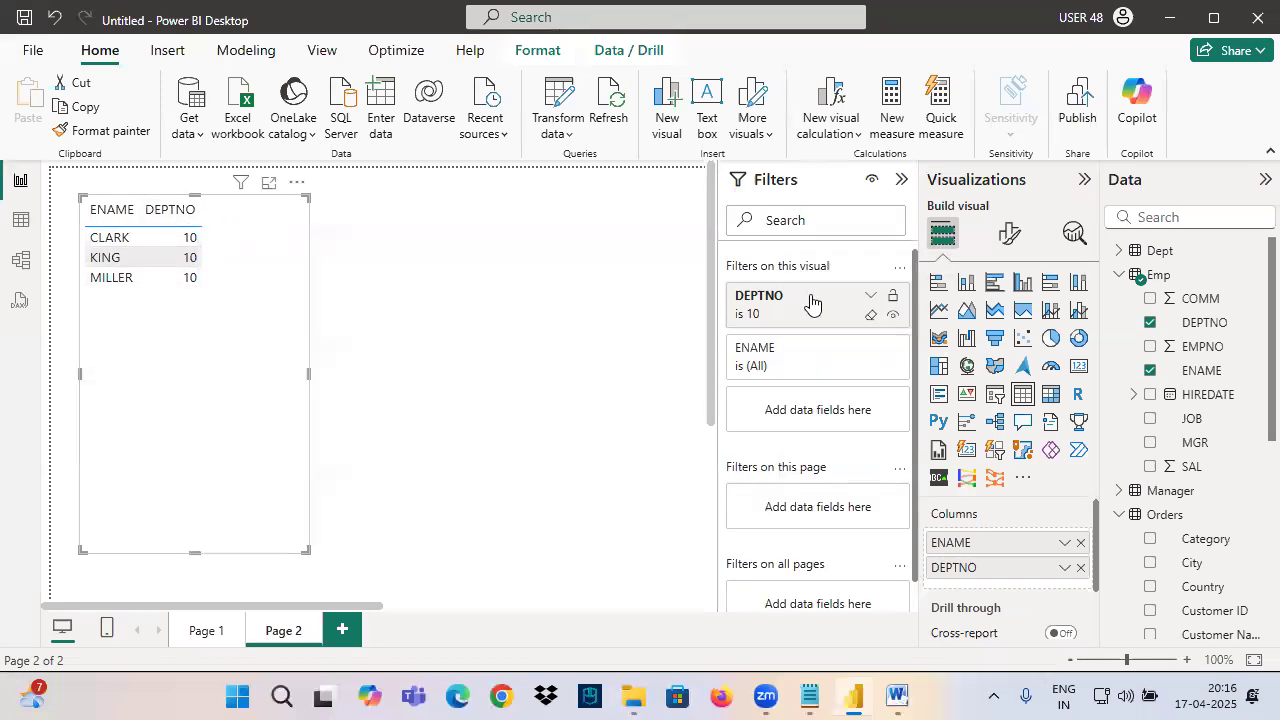
left_click(892, 314)
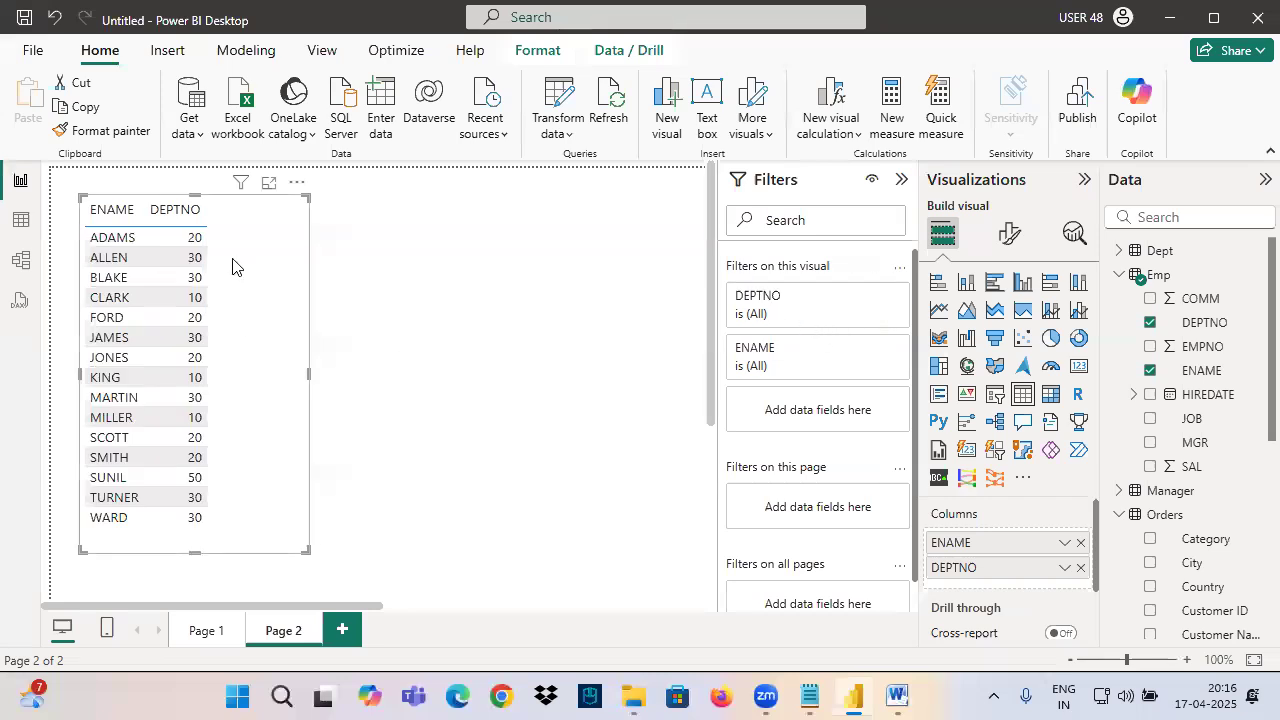
Draw red arrows from the table to the DEPTNO filter card, erase the ink, and expand the card.
left_click_drag(247, 280, 372, 281)
mouse_move(346, 261)
left_mouse_down()
mouse_move(373, 282)
mouse_move(338, 318)
left_mouse_up()
left_click_drag(372, 284, 763, 303)
mouse_move(708, 286)
left_mouse_down()
mouse_move(765, 298)
mouse_move(665, 367)
left_mouse_up()
key("Escape")
left_click(867, 299)
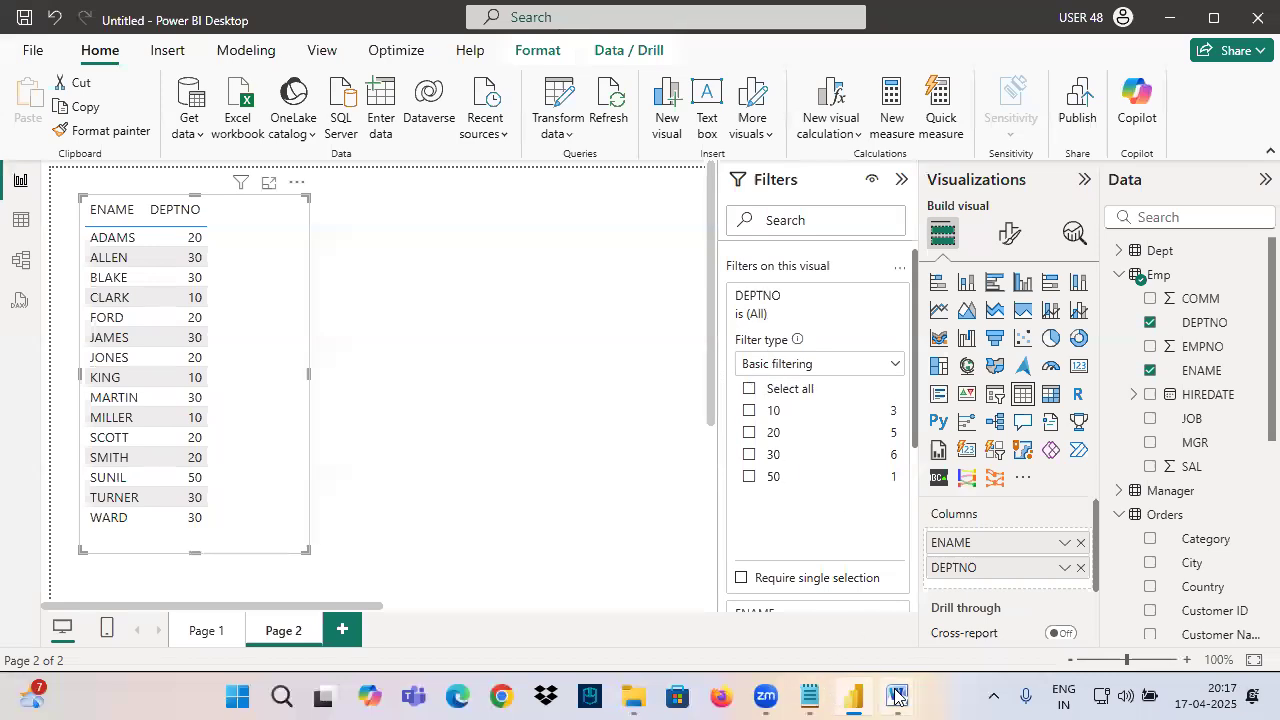
Switch to the Filters in Power View document in Word, handwrite "Basic", "Adv" and "equal to" with arrows in red, and erase the ink.
mouse_move(898, 698)
left_click(958, 620)
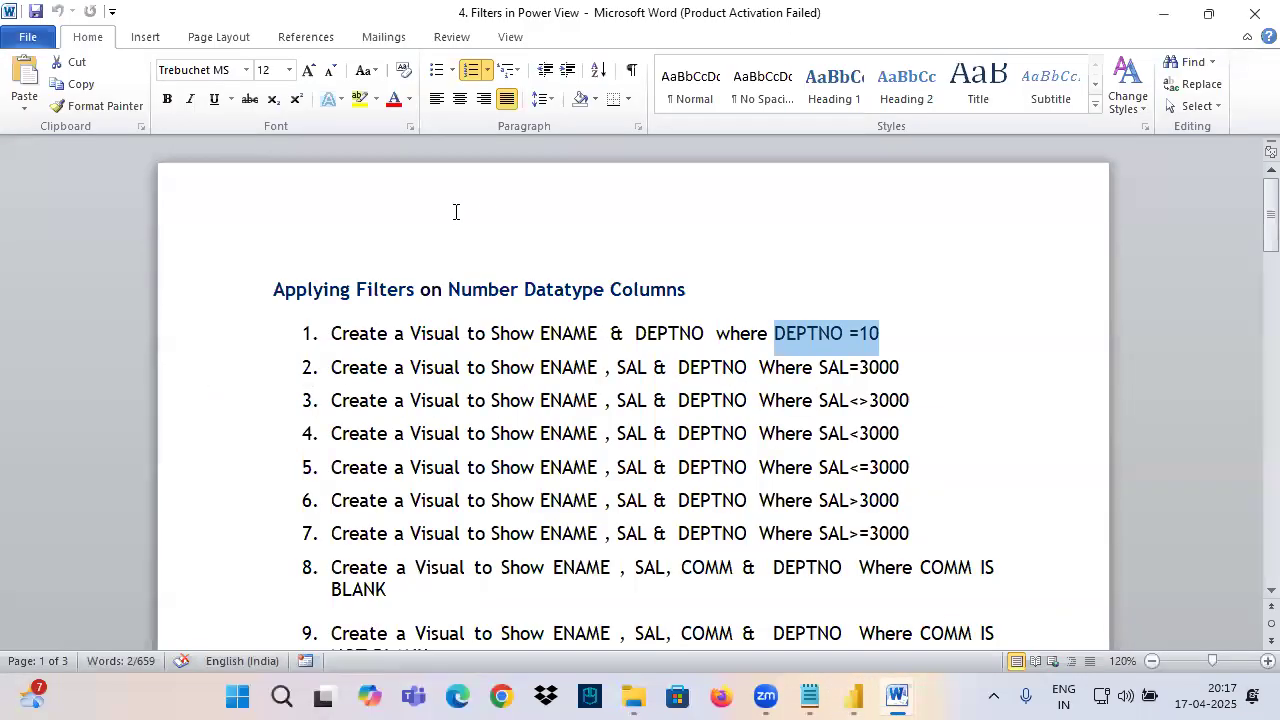
left_click_drag(465, 232, 493, 189)
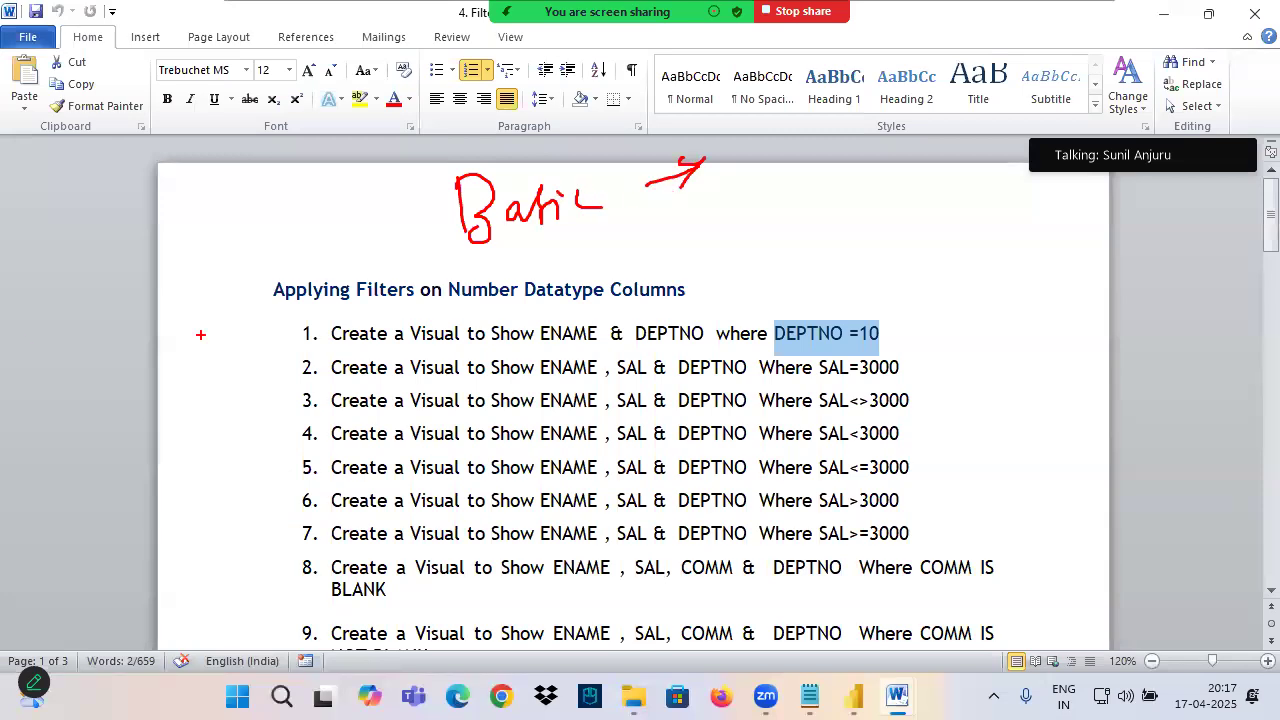
mouse_move(748, 150)
left_mouse_down()
mouse_move(838, 135)
mouse_move(909, 144)
left_mouse_up()
left_click_drag(934, 94, 942, 134)
left_click_drag(924, 115, 972, 104)
left_click_drag(563, 300, 596, 300)
mouse_move(552, 298)
left_mouse_down()
mouse_move(626, 266)
mouse_move(612, 240)
left_mouse_up()
mouse_move(632, 252)
left_mouse_down()
mouse_move(640, 272)
mouse_move(652, 240)
left_mouse_up()
left_click_drag(600, 310, 679, 261)
mouse_move(580, 160)
left_mouse_down()
mouse_move(440, 228)
mouse_move(604, 196)
mouse_move(626, 113)
left_mouse_up()
left_click_drag(604, 200, 666, 232)
left_click_drag(724, 276, 838, 165)
mouse_move(794, 180)
left_mouse_down()
mouse_move(840, 178)
mouse_move(829, 228)
left_mouse_up()
left_click_drag(798, 182, 944, 118)
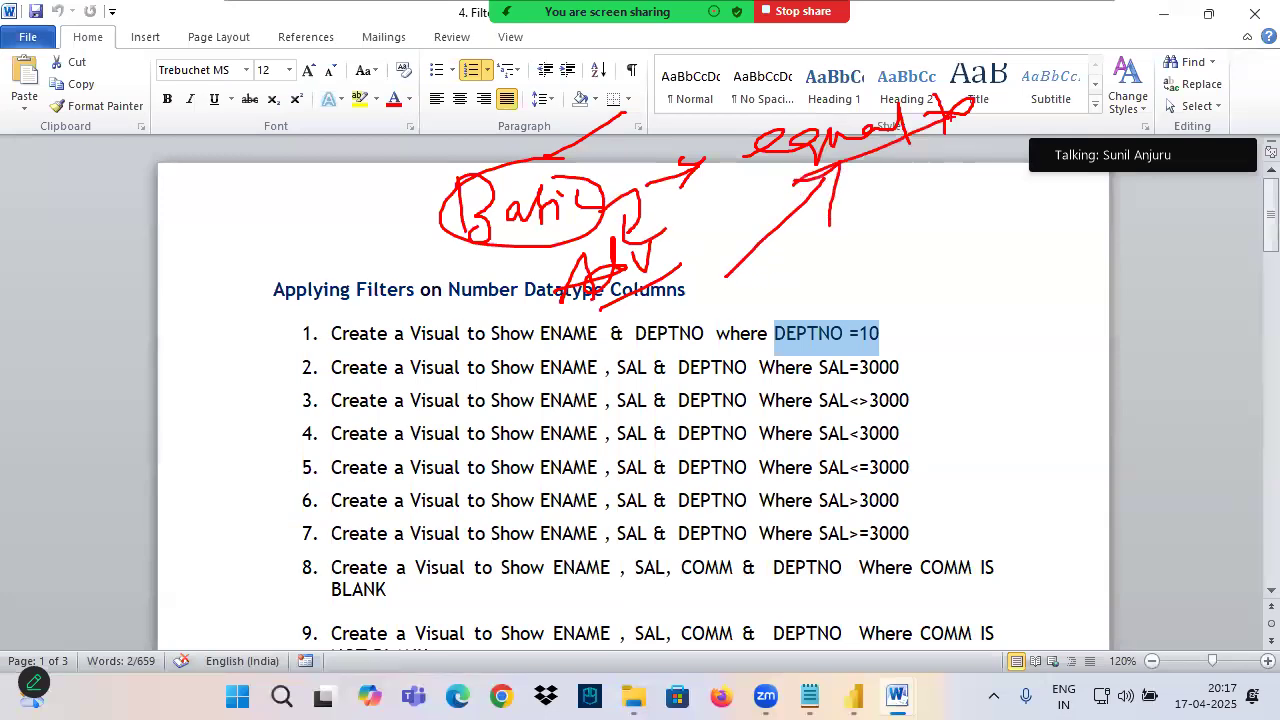
key("Escape")
Return to Power BI Desktop, filter the table with DEPTNO advanced filtering set to is 10, and clear the filter again.
key("alt+Tab")
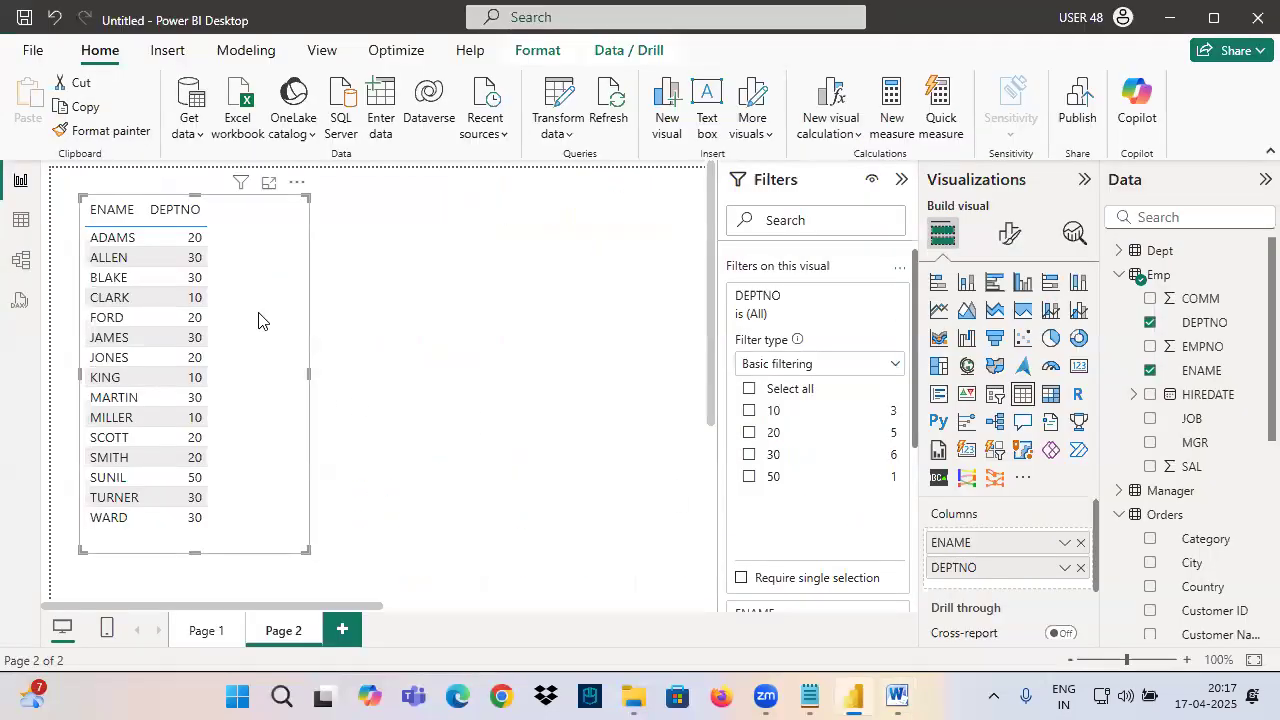
left_click(790, 366)
left_click(795, 395)
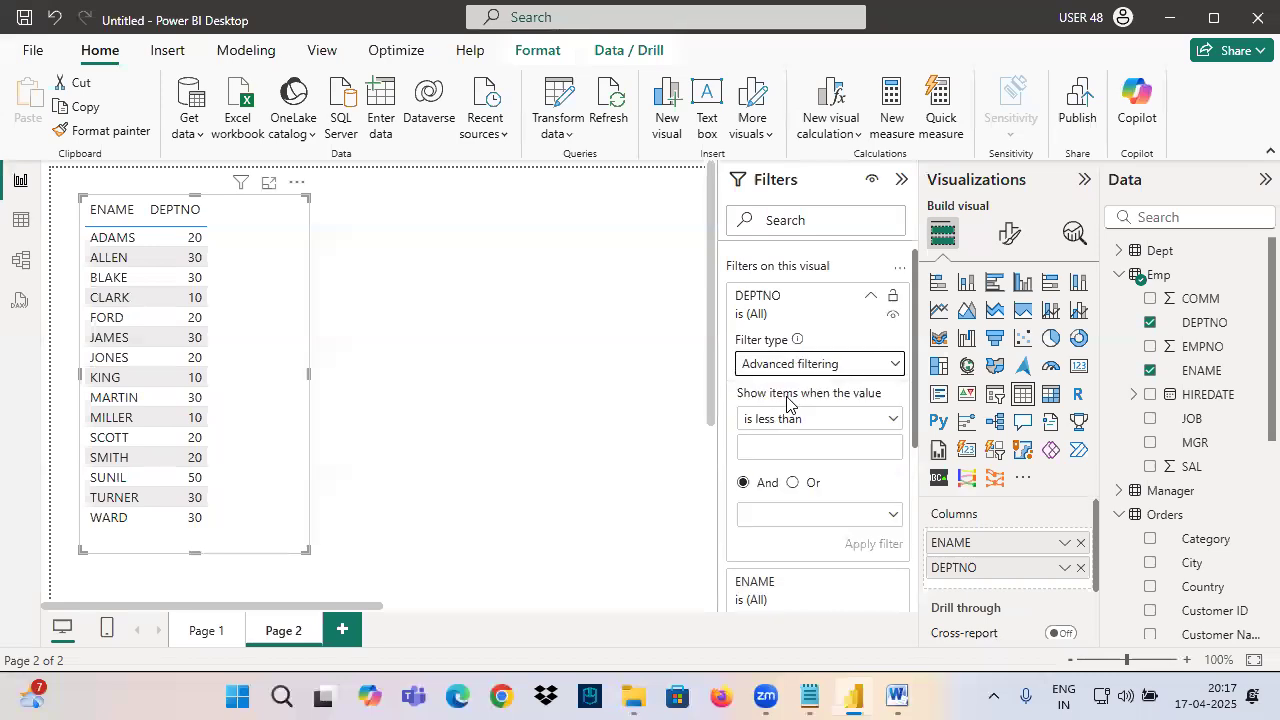
left_click(772, 420)
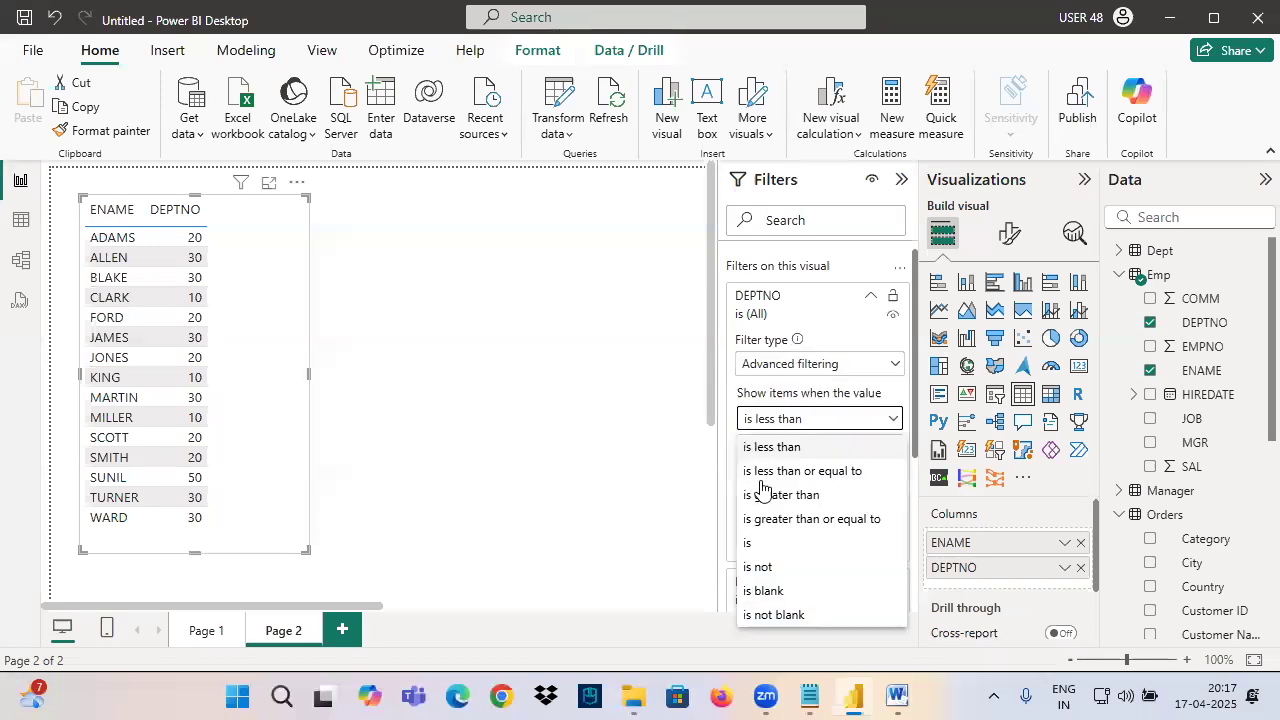
left_click(752, 545)
left_click(755, 446)
type("10")
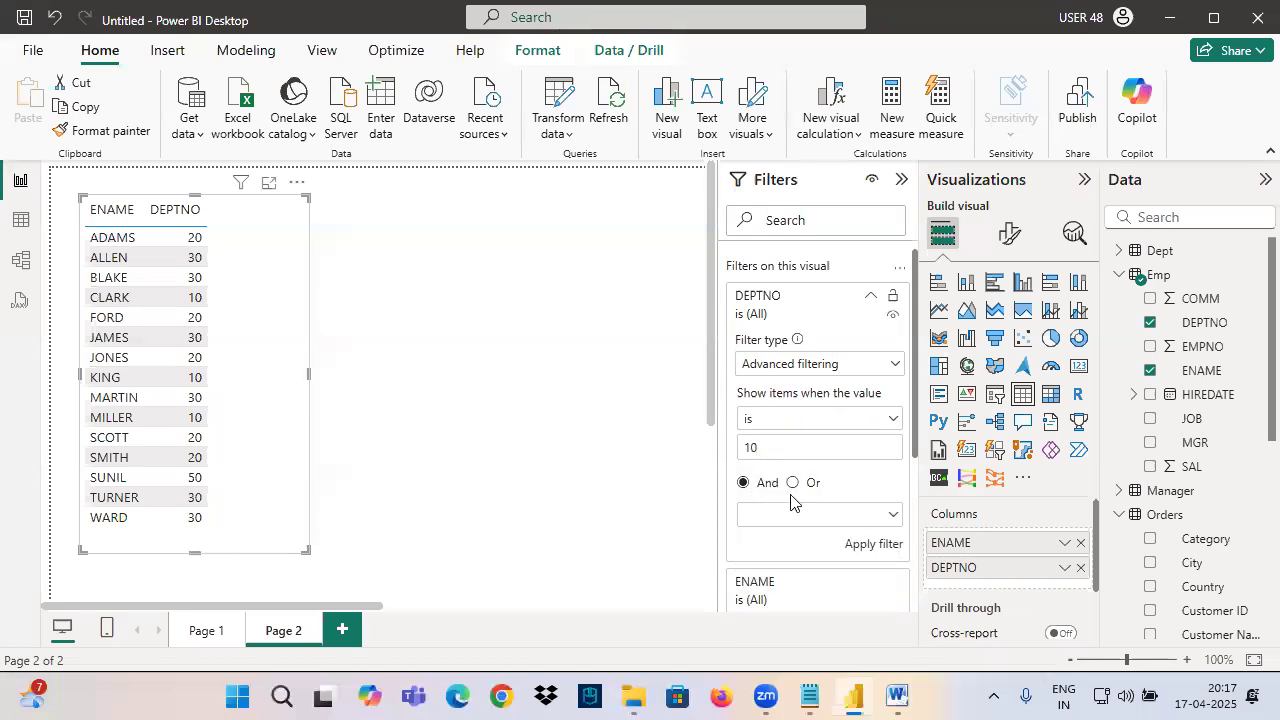
left_click(856, 546)
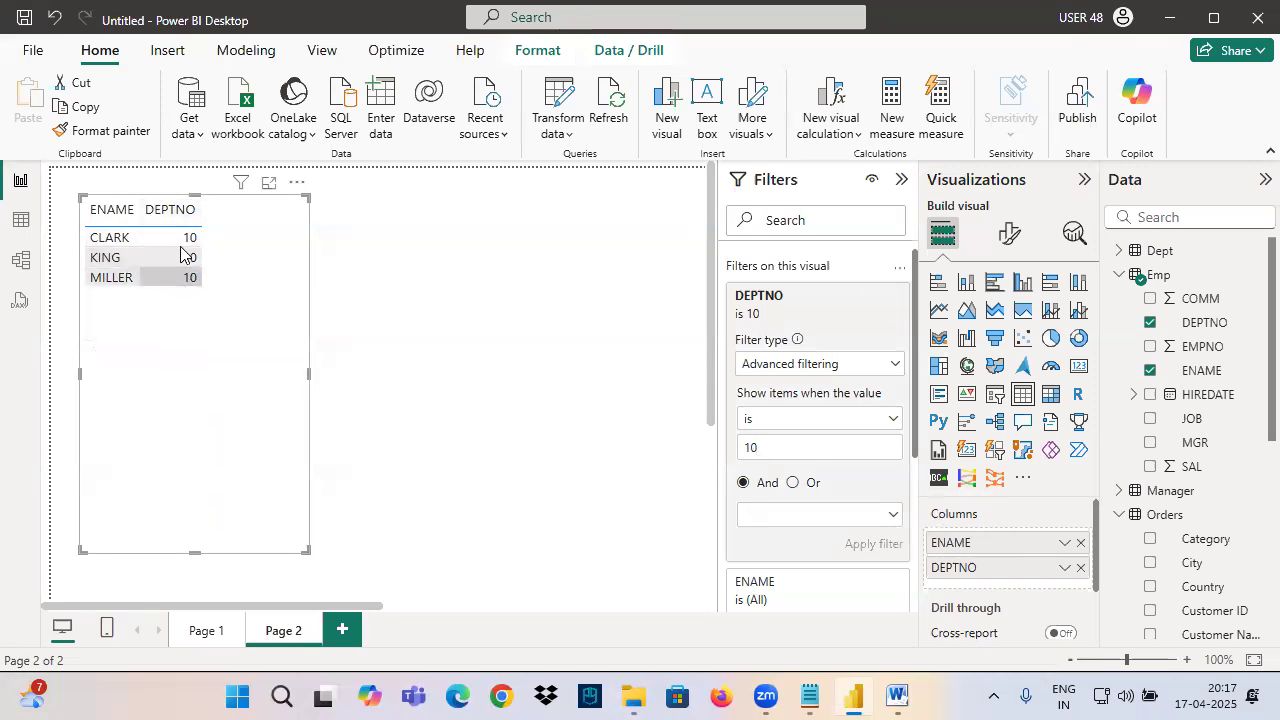
left_click(871, 316)
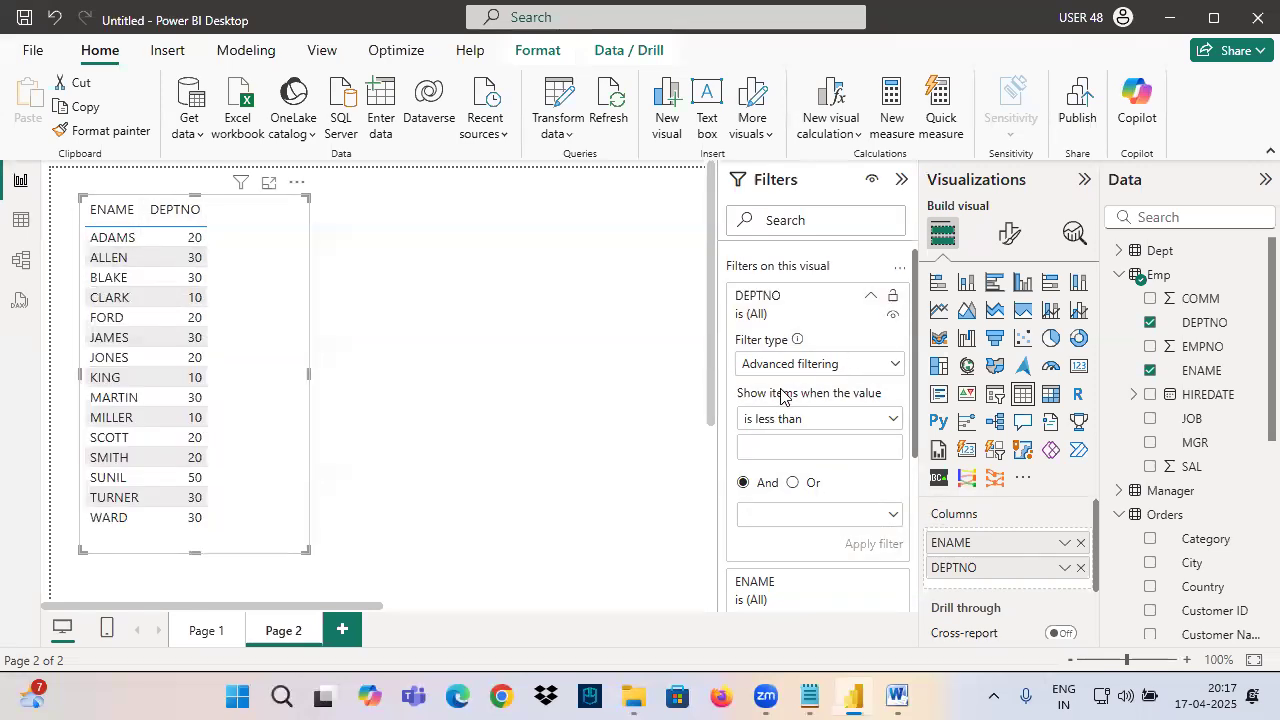
Choose Advanced filtering for DEPTNO again and set its condition to show items when the value is 10.
left_click(790, 368)
left_click(776, 394)
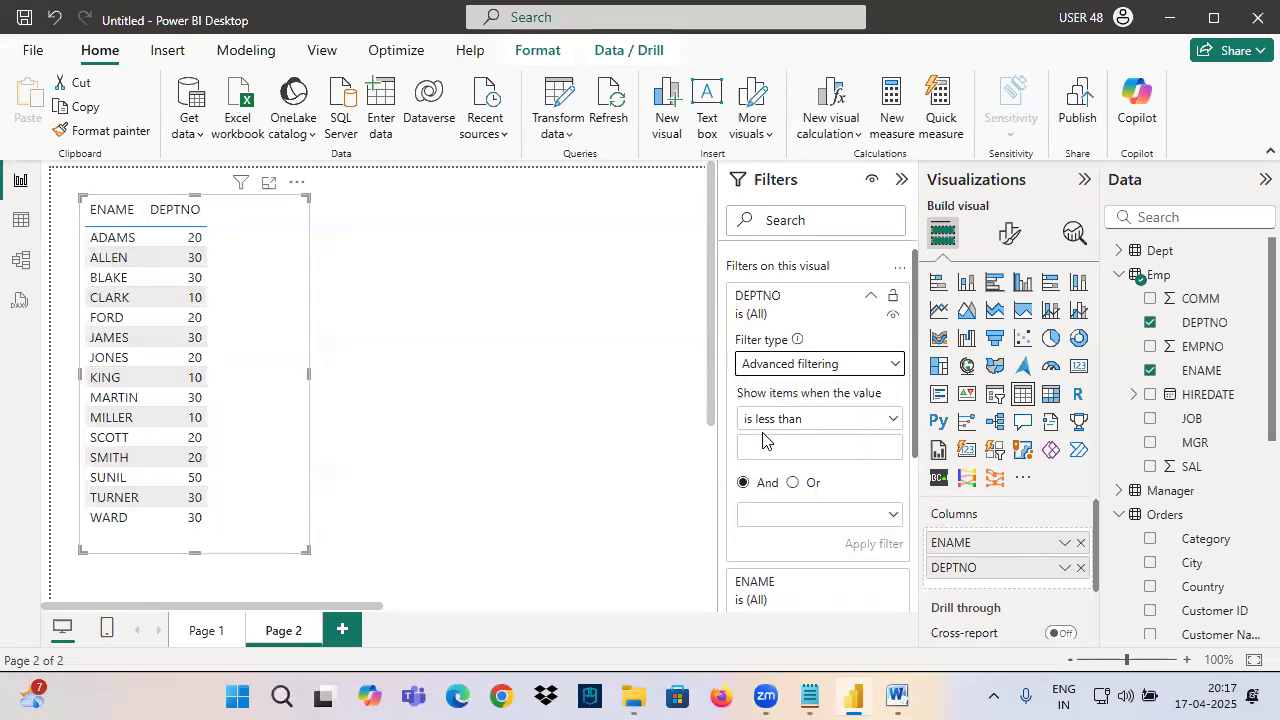
left_click(766, 424)
left_click(752, 543)
left_click(773, 450)
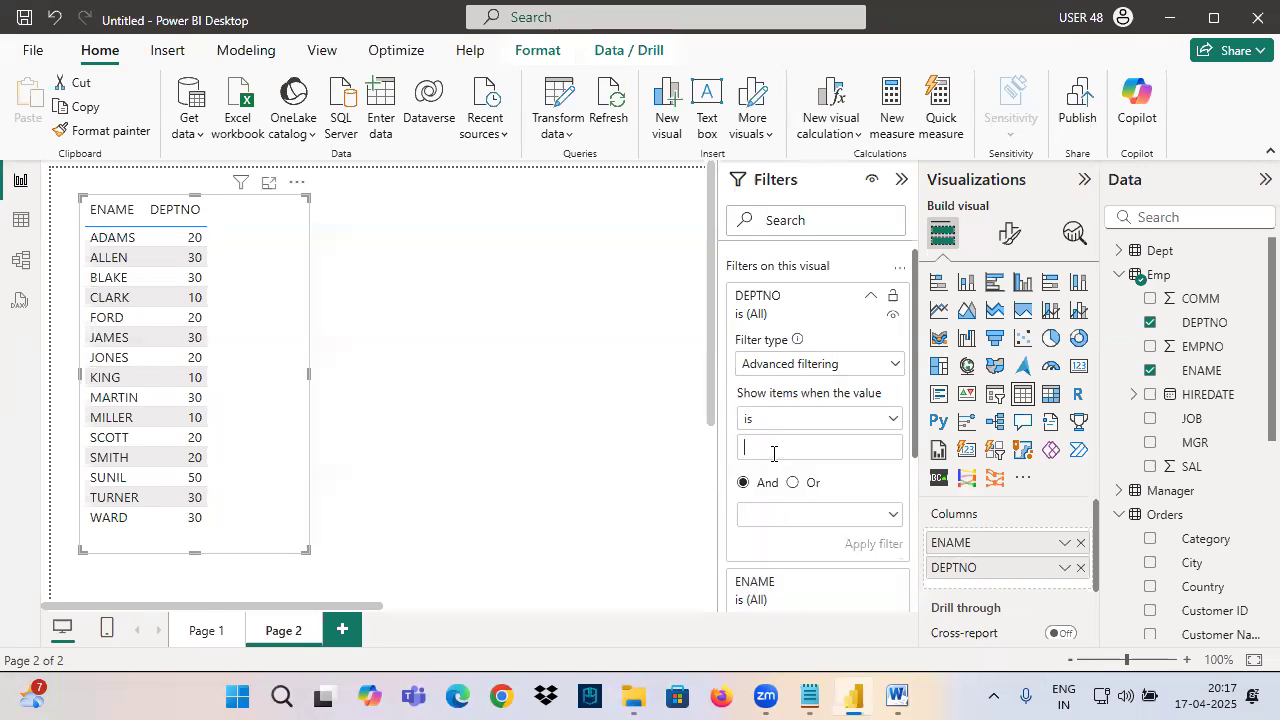
type("10")
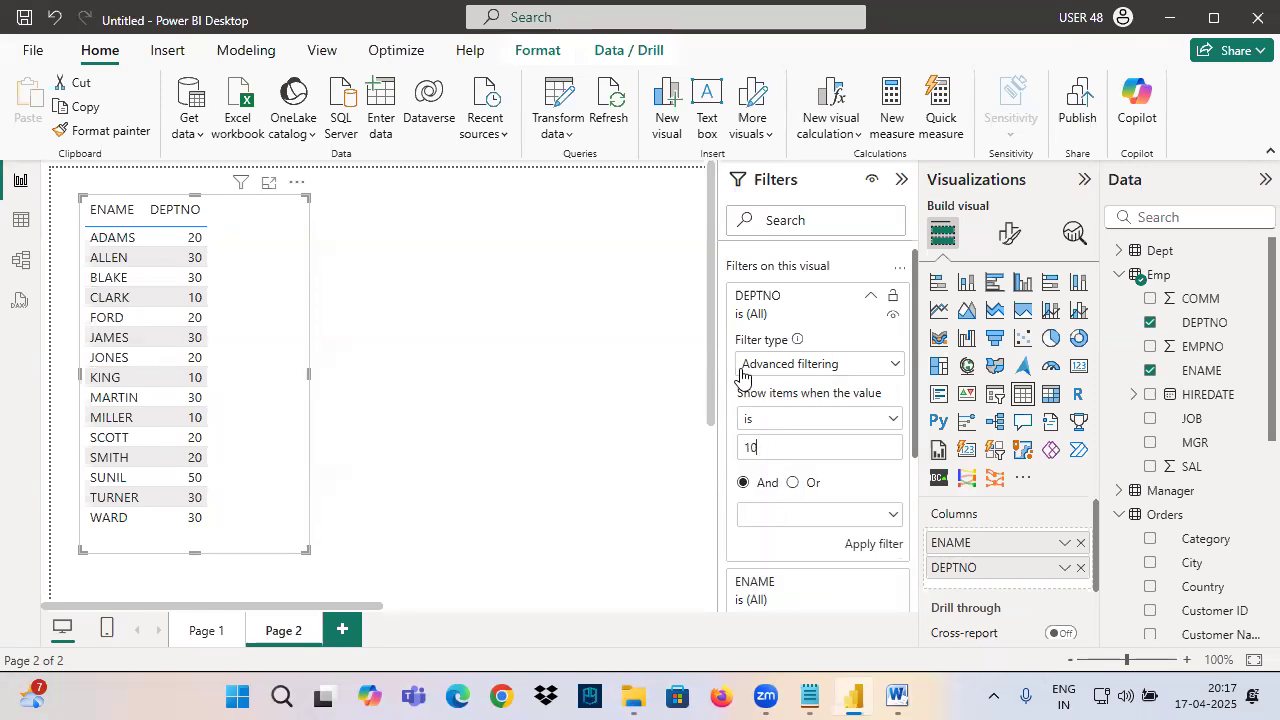
Box the advanced DEPTNO condition in red and draw arrows from the first four table rows and towards the filter card.
key("ctrl+2")
mouse_move(731, 349)
left_mouse_down()
mouse_move(878, 465)
mouse_move(954, 473)
left_mouse_up()
mouse_move(210, 235)
left_mouse_down()
mouse_move(312, 223)
mouse_move(294, 250)
mouse_move(318, 229)
left_mouse_up()
left_click_drag(208, 258, 377, 245)
mouse_move(215, 283)
left_mouse_down()
mouse_move(420, 272)
mouse_move(330, 312)
mouse_move(412, 301)
left_mouse_up()
left_click_drag(396, 289, 405, 313)
left_click_drag(683, 231, 765, 345)
mouse_move(745, 288)
left_mouse_down()
mouse_move(766, 345)
mouse_move(655, 407)
left_mouse_up()
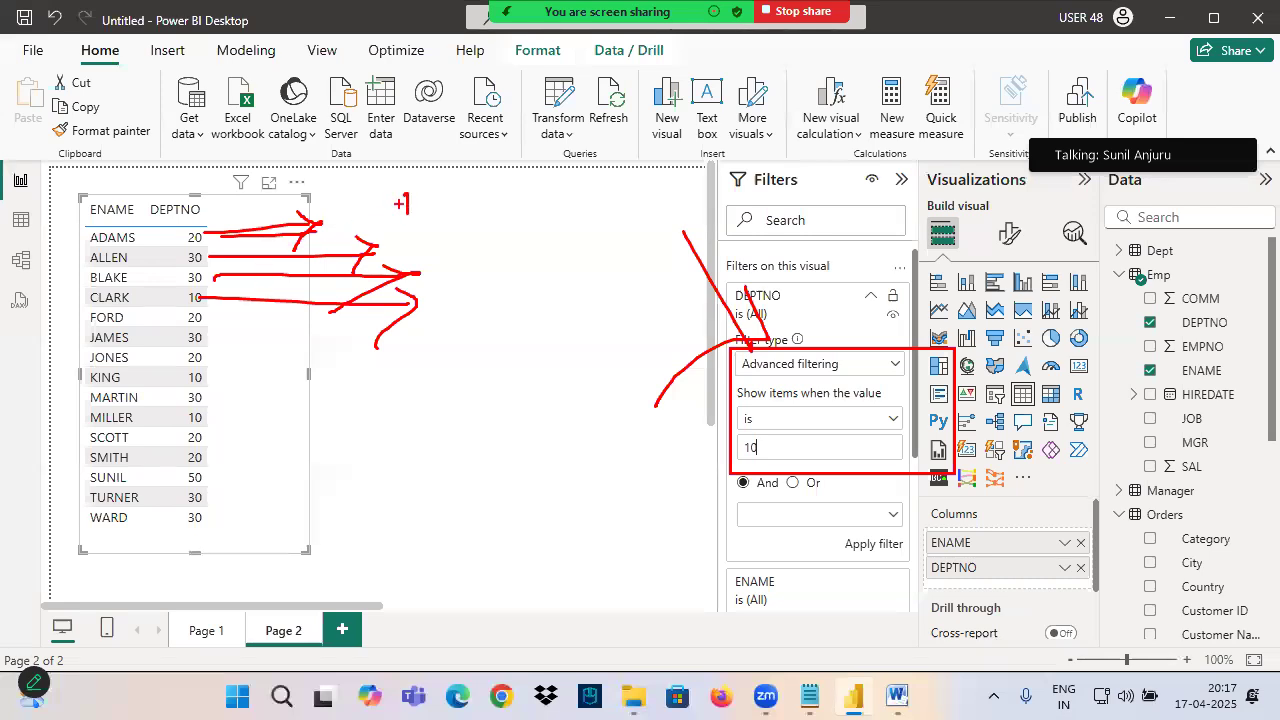
Handwrite TRUE and FALSE in red beside the table, add a tick and a cross, and erase all the ink.
left_click_drag(478, 196, 500, 156)
left_click_drag(507, 150, 520, 184)
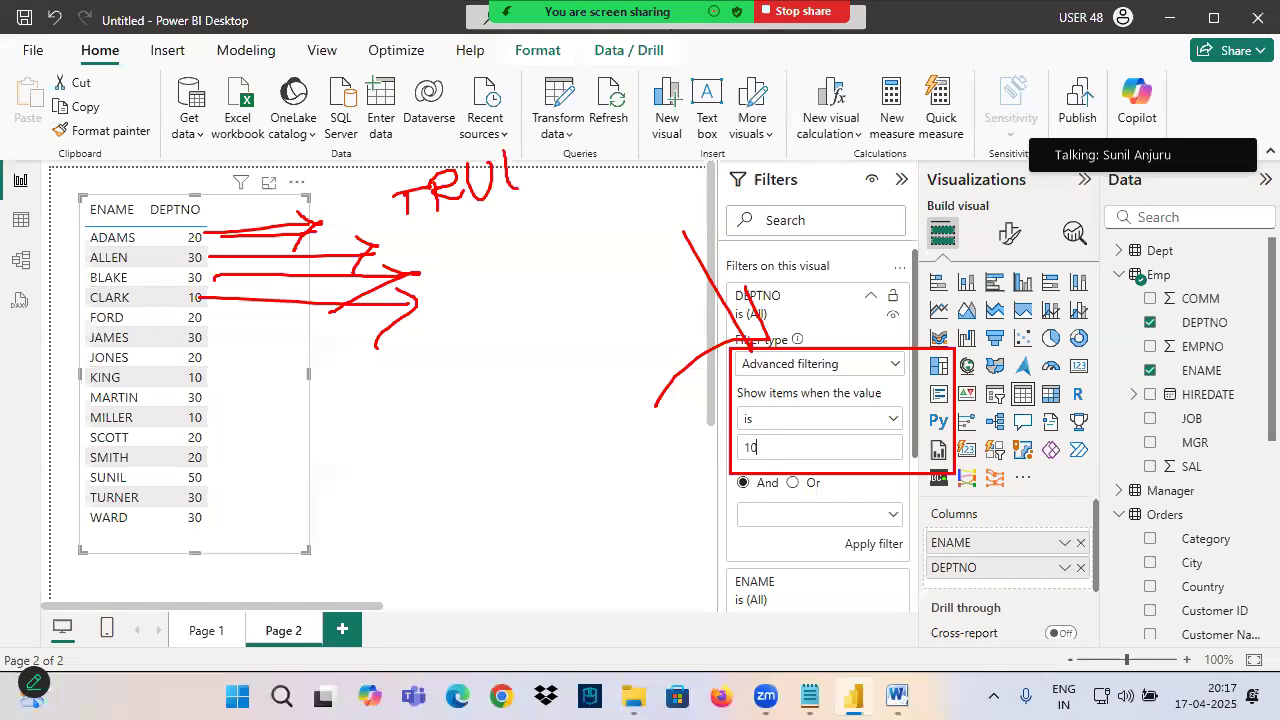
left_click_drag(598, 150, 765, 93)
left_click_drag(461, 244, 511, 224)
left_click_drag(468, 255, 513, 238)
mouse_move(521, 246)
left_mouse_down()
mouse_move(537, 225)
mouse_move(553, 244)
left_mouse_up()
left_click_drag(520, 238, 547, 231)
mouse_move(563, 213)
left_mouse_down()
mouse_move(565, 237)
mouse_move(591, 229)
left_mouse_up()
mouse_move(617, 190)
left_mouse_down()
mouse_move(642, 225)
mouse_move(642, 206)
left_mouse_up()
left_click_drag(612, 192, 684, 181)
left_click_drag(717, 166, 520, 247)
left_click_drag(472, 197, 682, 222)
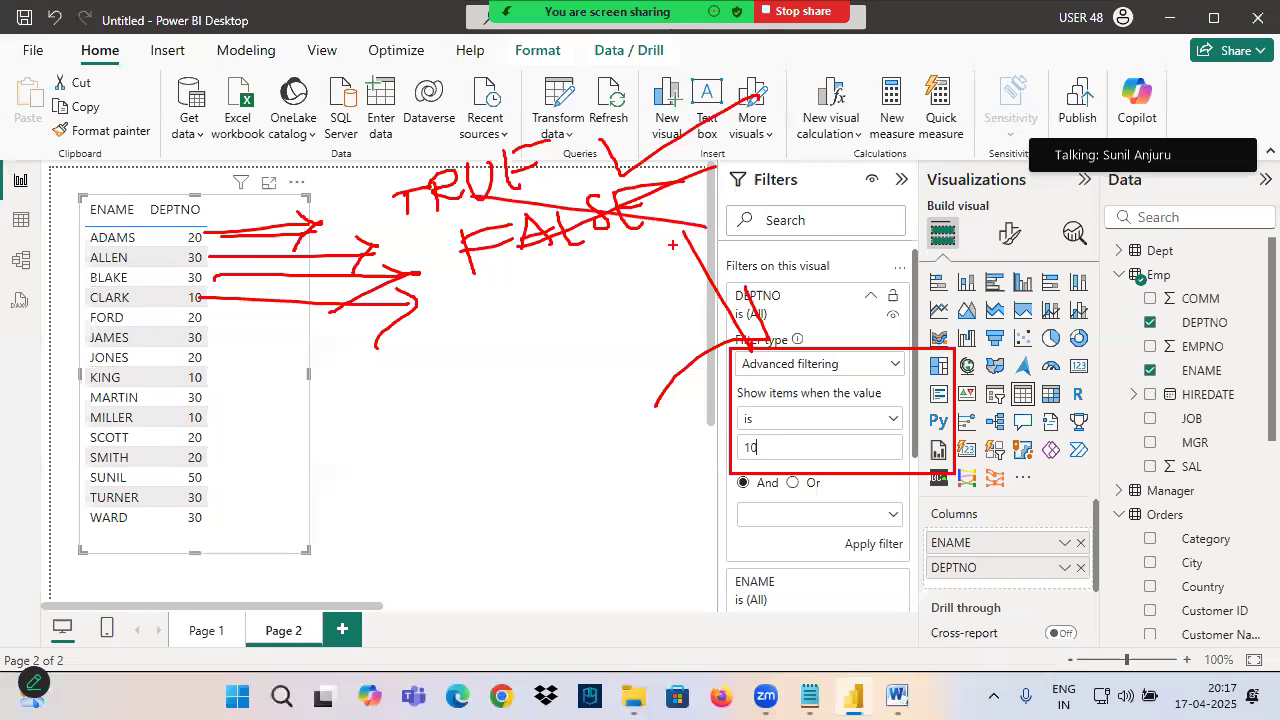
key("Escape")
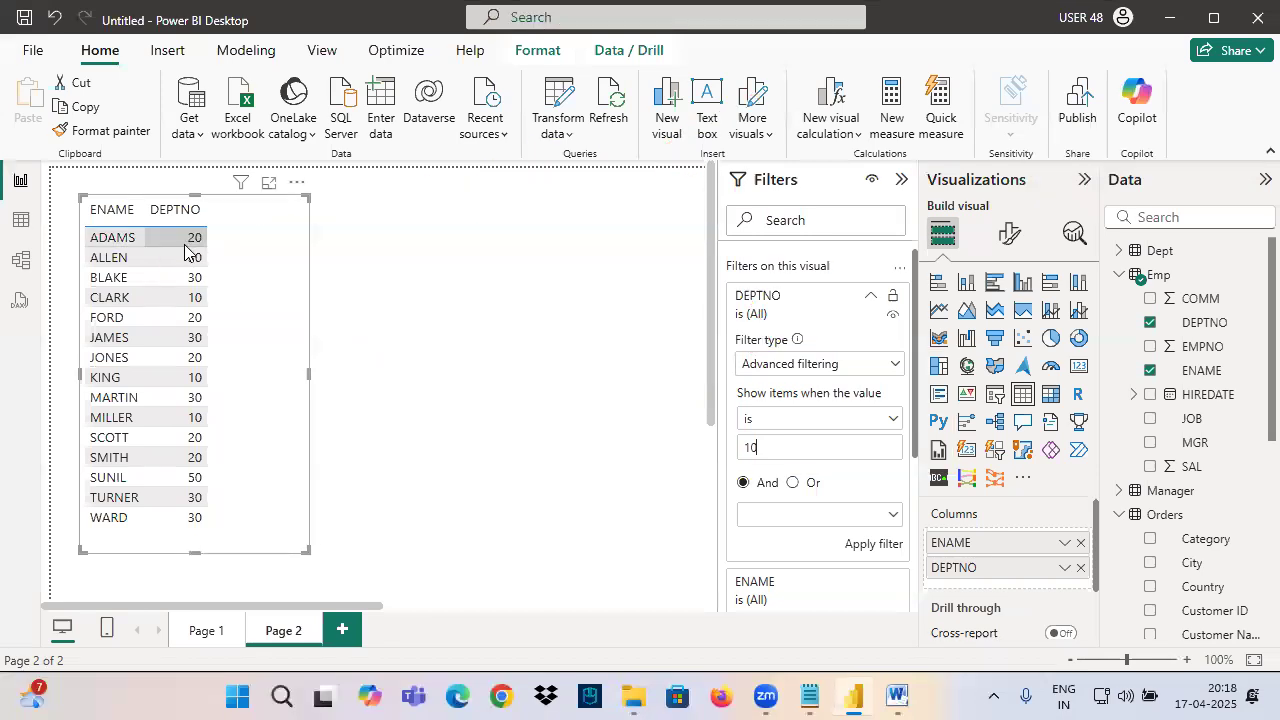
Write 20 and F in red on the filter card, strike out the first three table rows, and tick the DEPTNO 10 rows.
key("ctrl+2")
left_click_drag(171, 250, 247, 252)
mouse_move(788, 283)
left_mouse_down()
mouse_move(810, 301)
mouse_move(836, 279)
left_mouse_up()
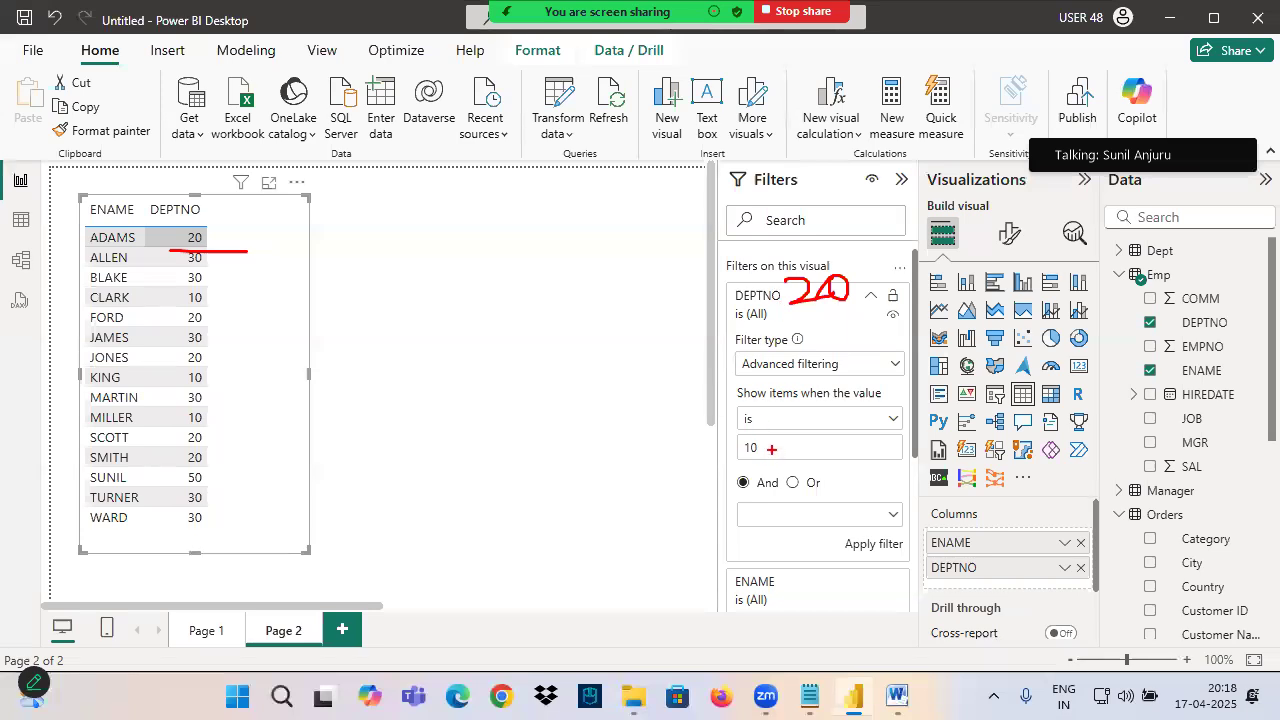
left_click_drag(851, 381, 880, 361)
left_click_drag(830, 385, 922, 378)
mouse_move(85, 253)
left_mouse_down()
mouse_move(228, 232)
mouse_move(76, 224)
mouse_move(132, 250)
mouse_move(154, 240)
mouse_move(178, 262)
mouse_move(86, 256)
mouse_move(218, 262)
left_mouse_up()
mouse_move(88, 287)
left_mouse_down()
mouse_move(222, 289)
mouse_move(88, 270)
mouse_move(224, 280)
left_mouse_up()
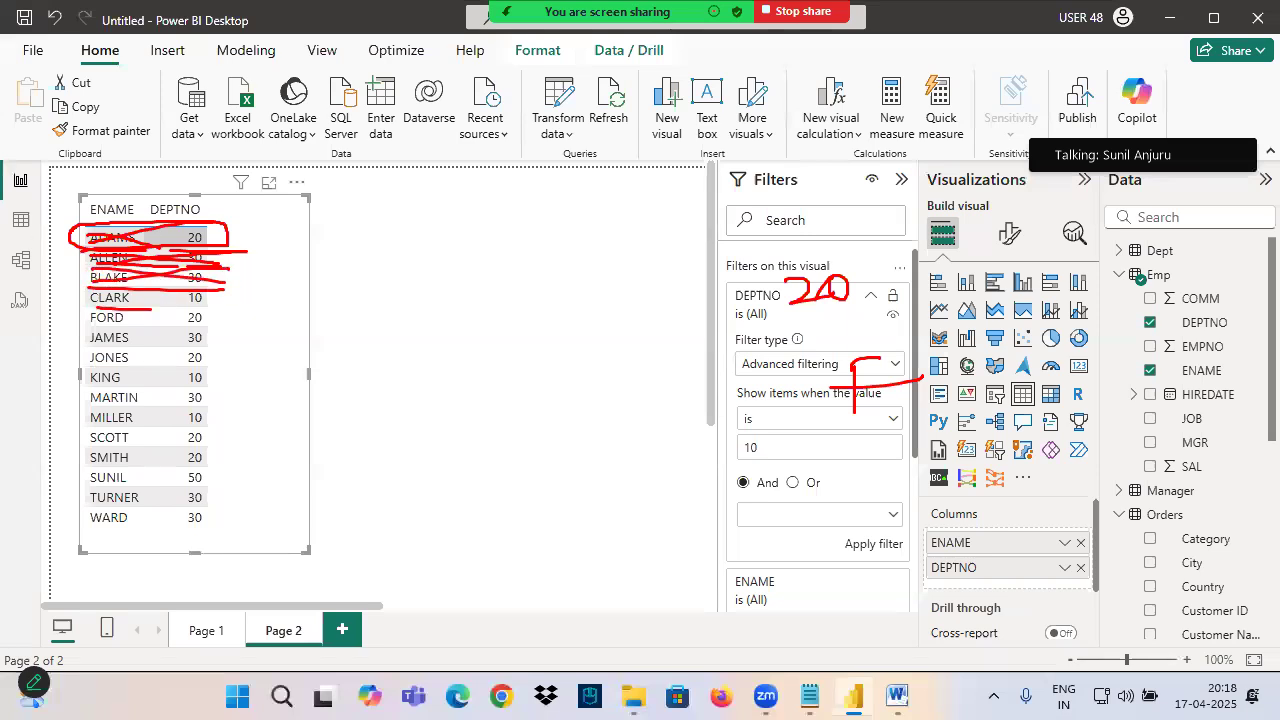
left_click_drag(216, 297, 303, 259)
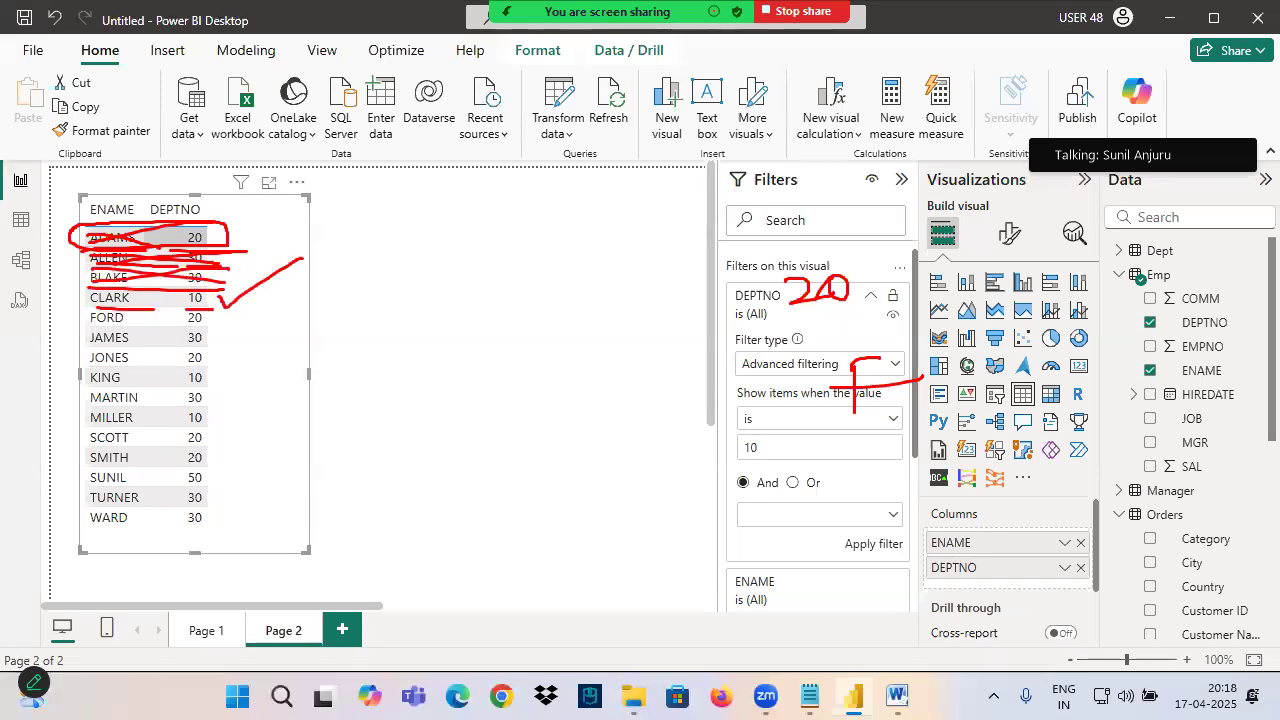
left_click_drag(206, 377, 257, 352)
left_click_drag(208, 415, 316, 381)
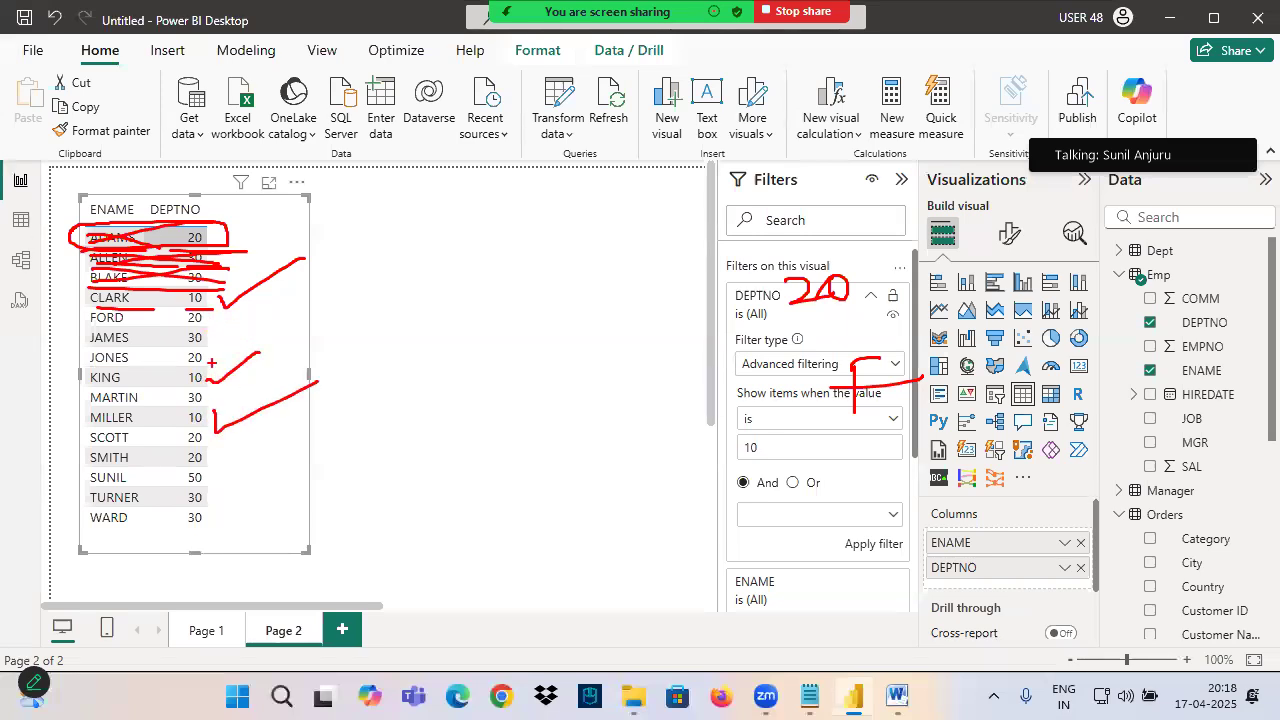
Apply the DEPTNO is 10 filter to the table and dismiss the file-saving dialog without saving.
left_click(883, 546)
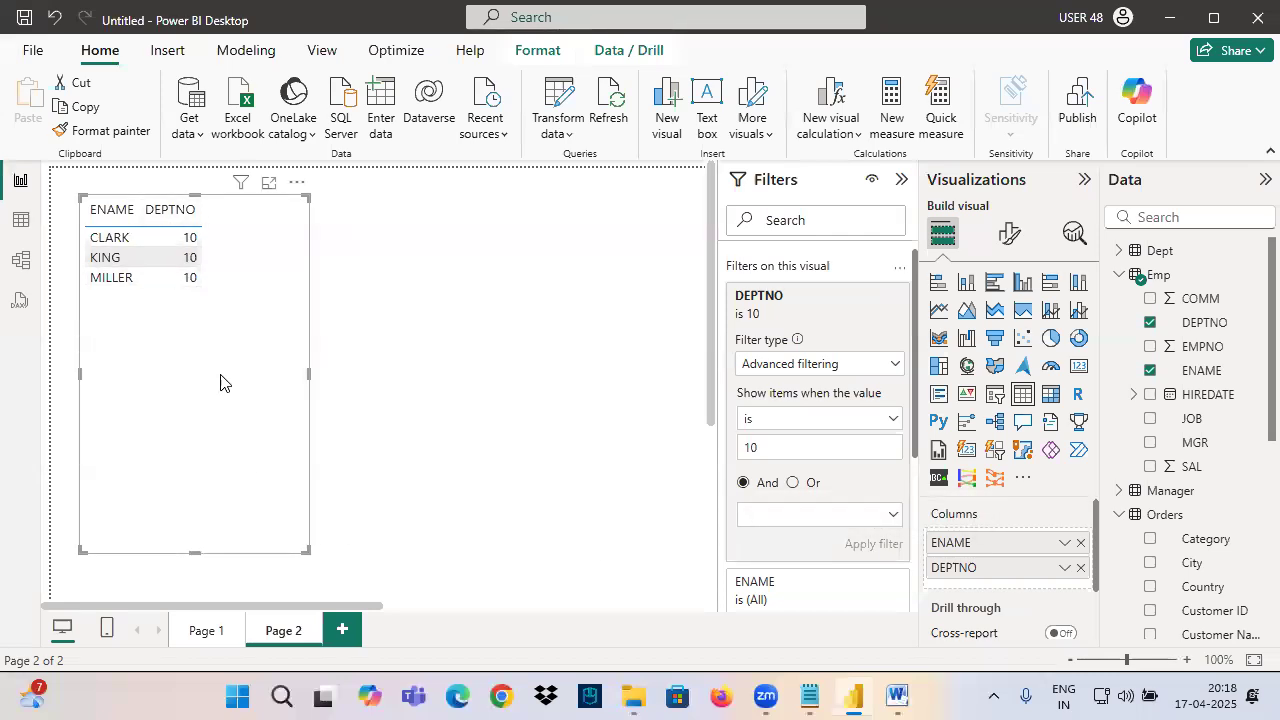
key("ctrl+s")
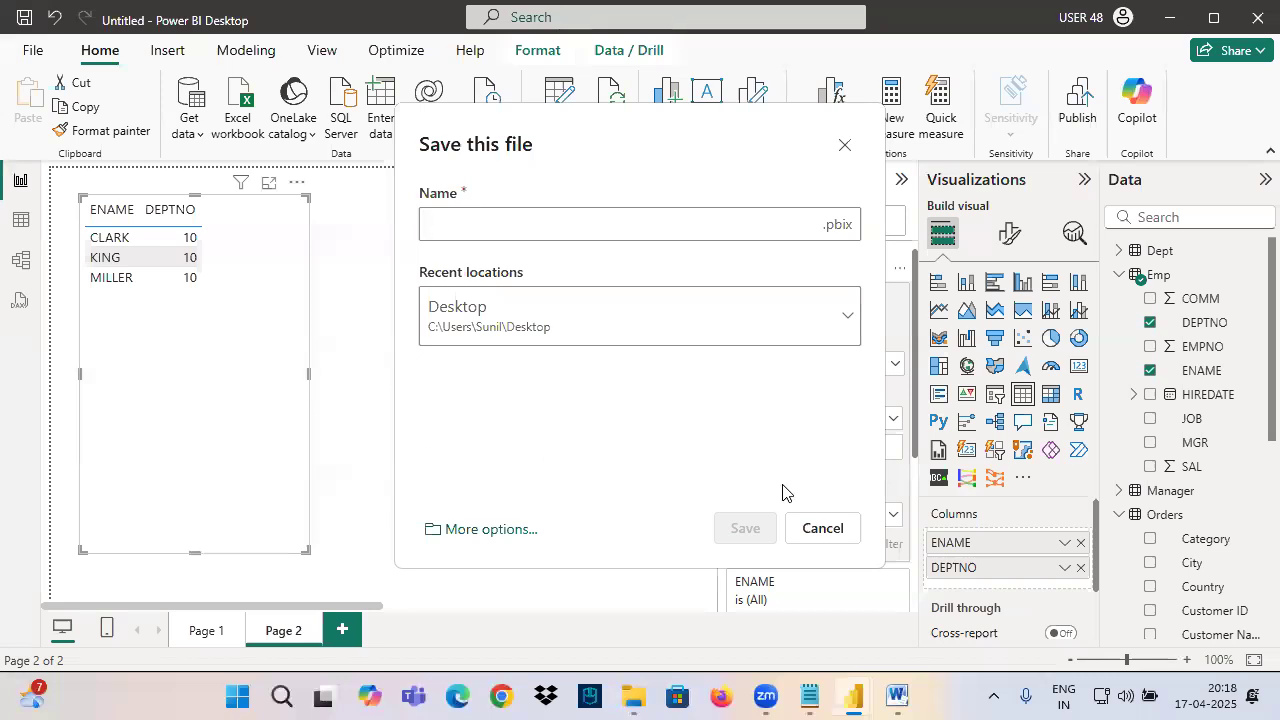
left_click(822, 528)
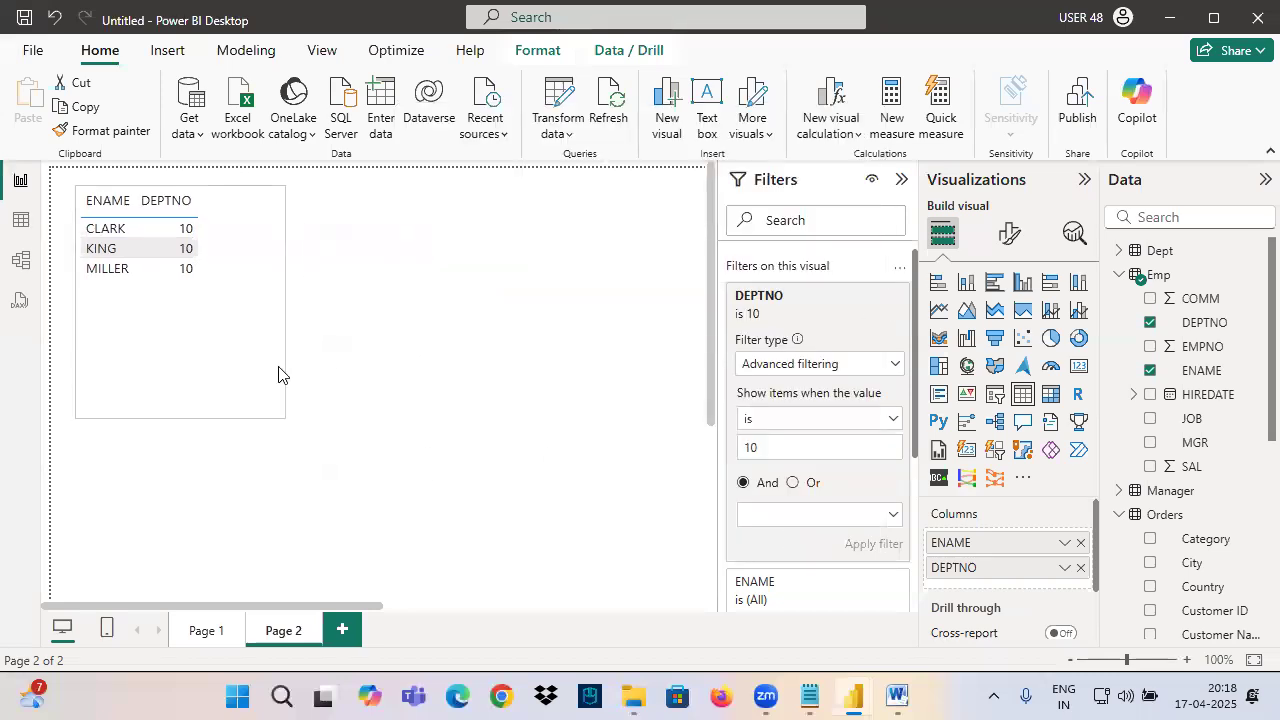
Switch to the exercise document in Word and highlight the second exercise's columns and its condition SAL=3000.
left_click(941, 523)
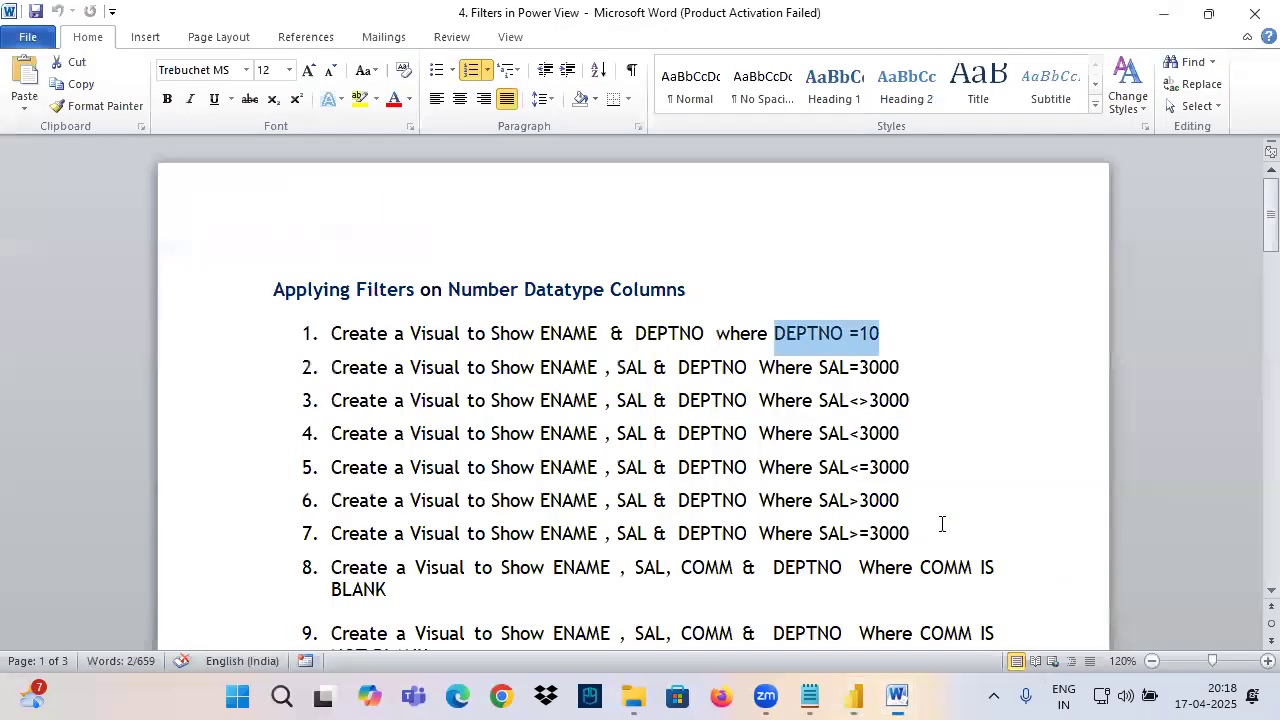
left_click_drag(530, 332, 922, 336)
left_click(530, 367)
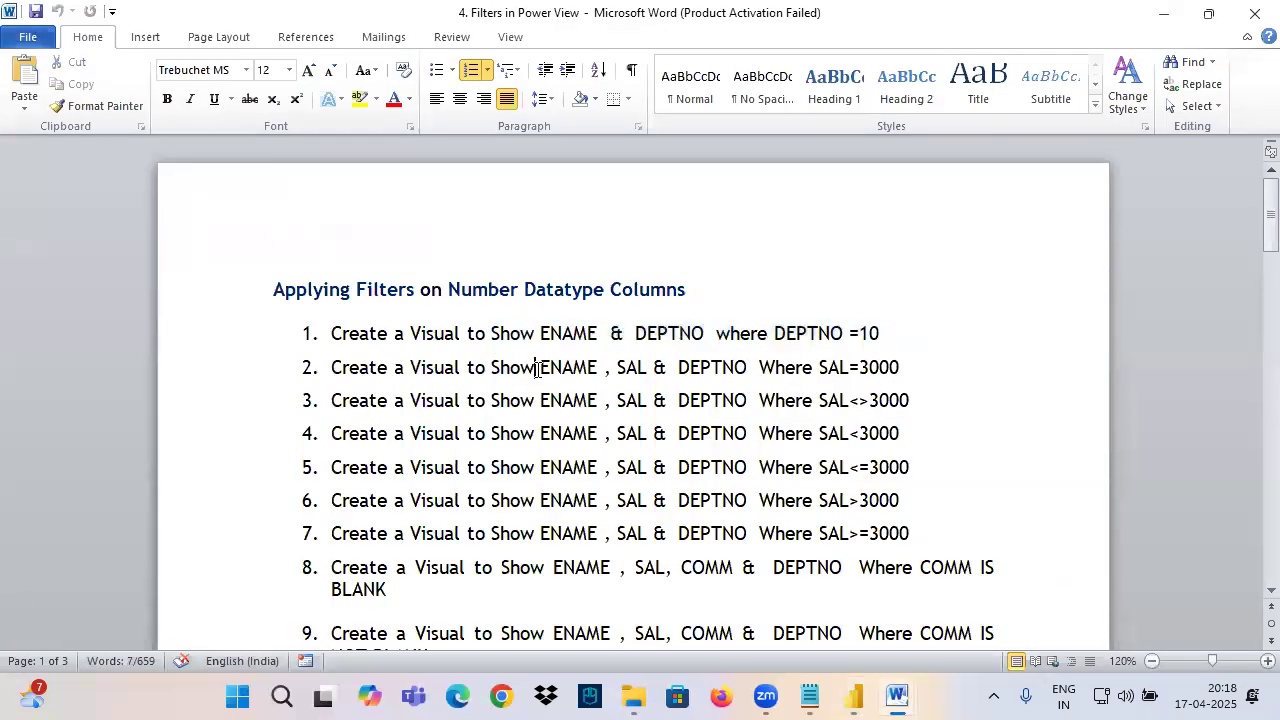
left_click_drag(559, 368, 700, 360)
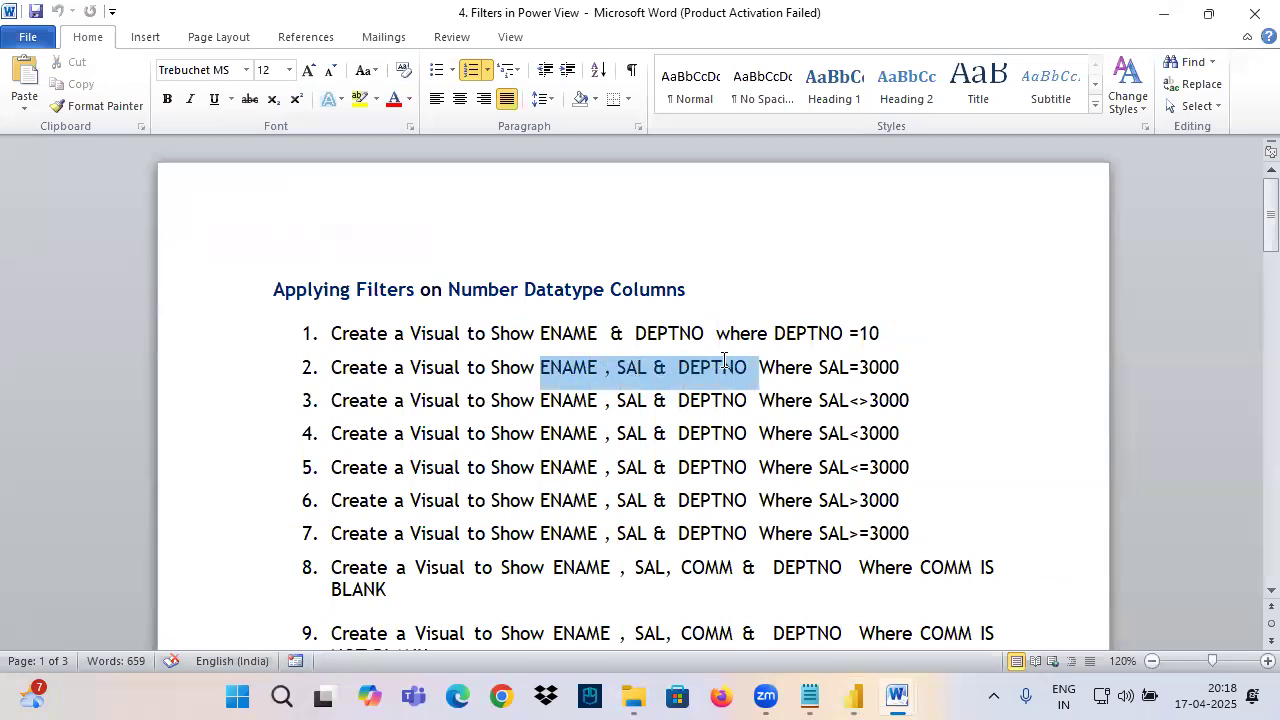
left_click_drag(820, 367, 903, 367)
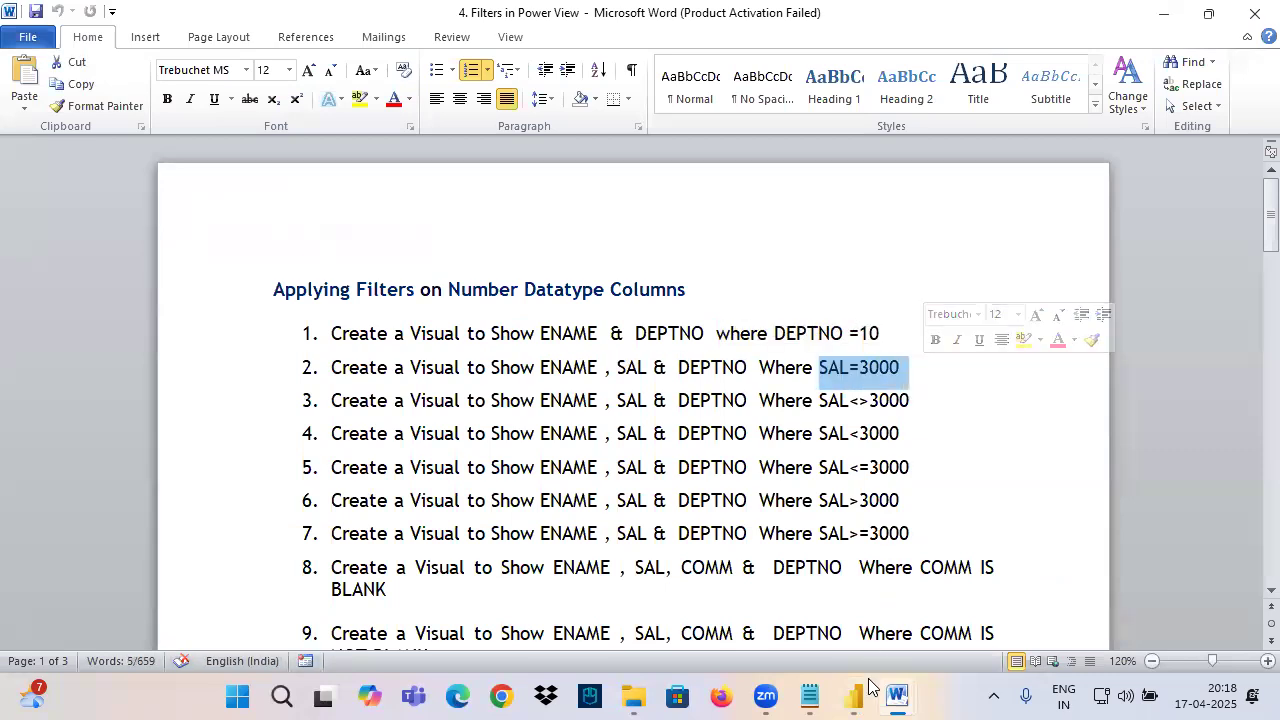
Return to Power BI Desktop, add a second table with ENAME, SAL and DEPTNO from Emp beside the first, and widen it.
left_click(855, 695)
left_click(317, 429)
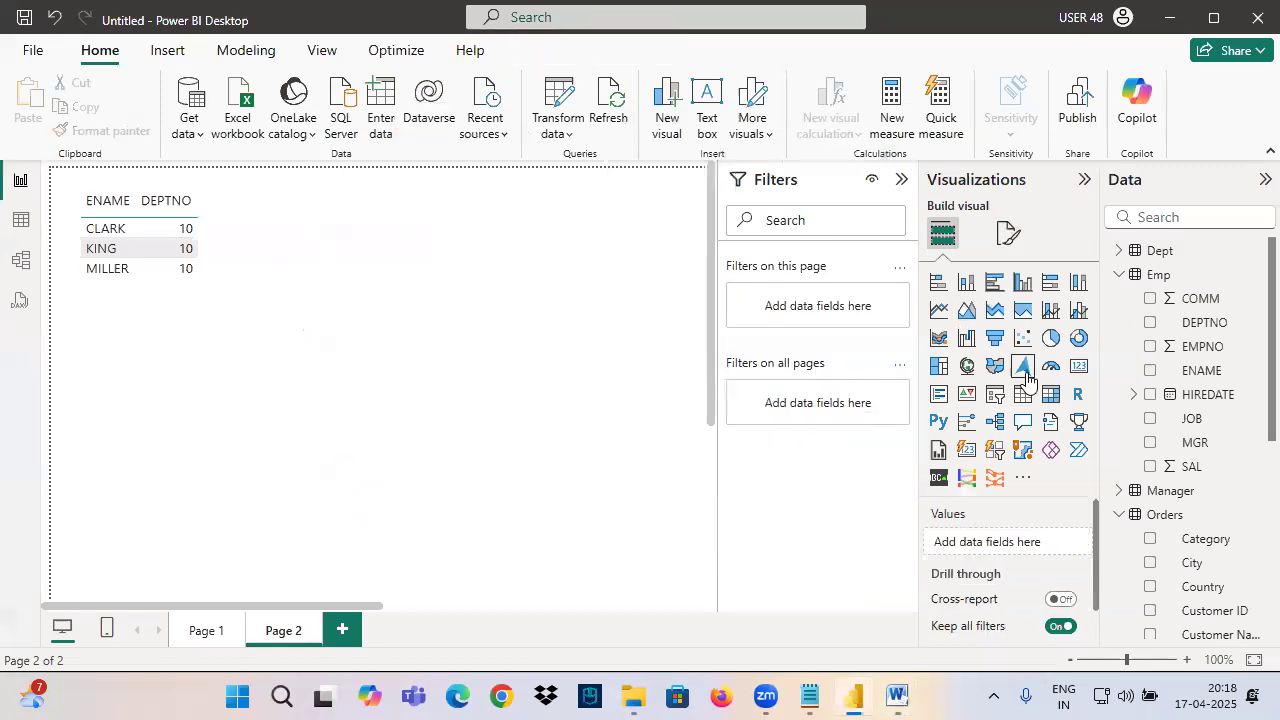
left_click_drag(1022, 393, 297, 180)
left_click_drag(1190, 383, 441, 433)
left_click_drag(1191, 466, 520, 406)
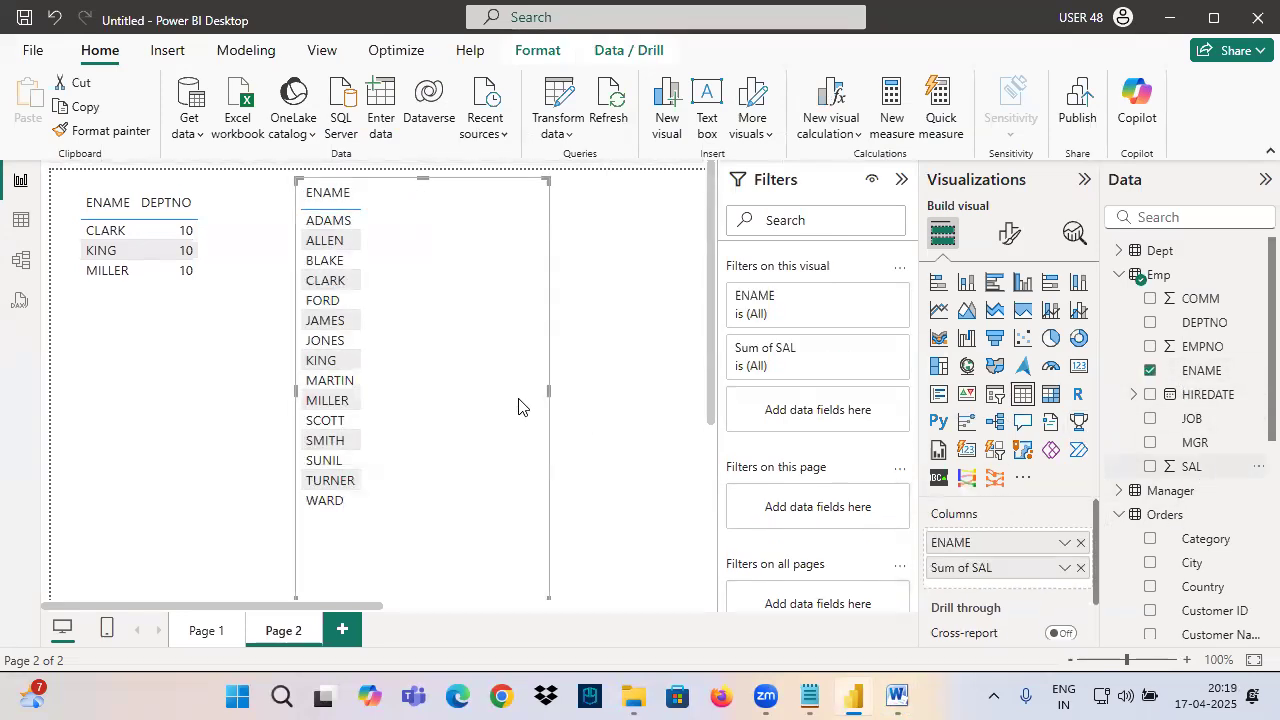
left_click_drag(1203, 323, 502, 350)
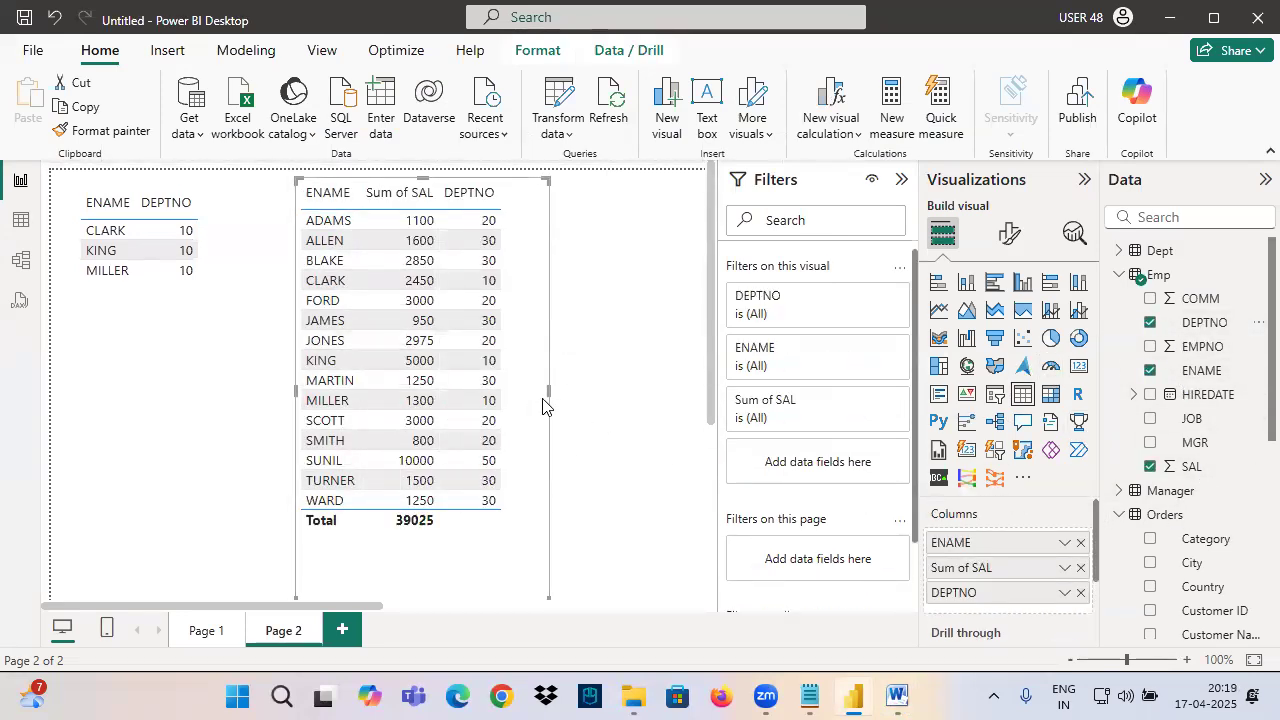
left_click_drag(547, 390, 617, 405)
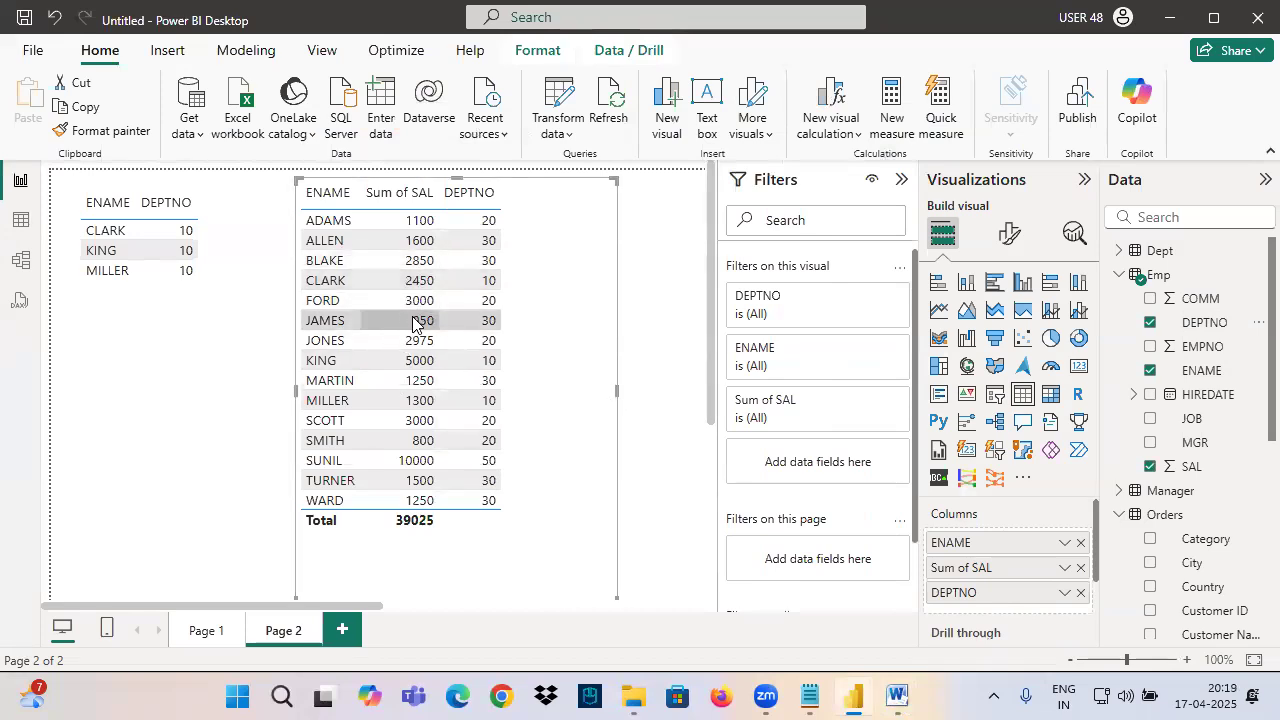
Set the new table's Sum of SAL filter to show items when the value is 3000.
left_click(781, 418)
left_click(790, 472)
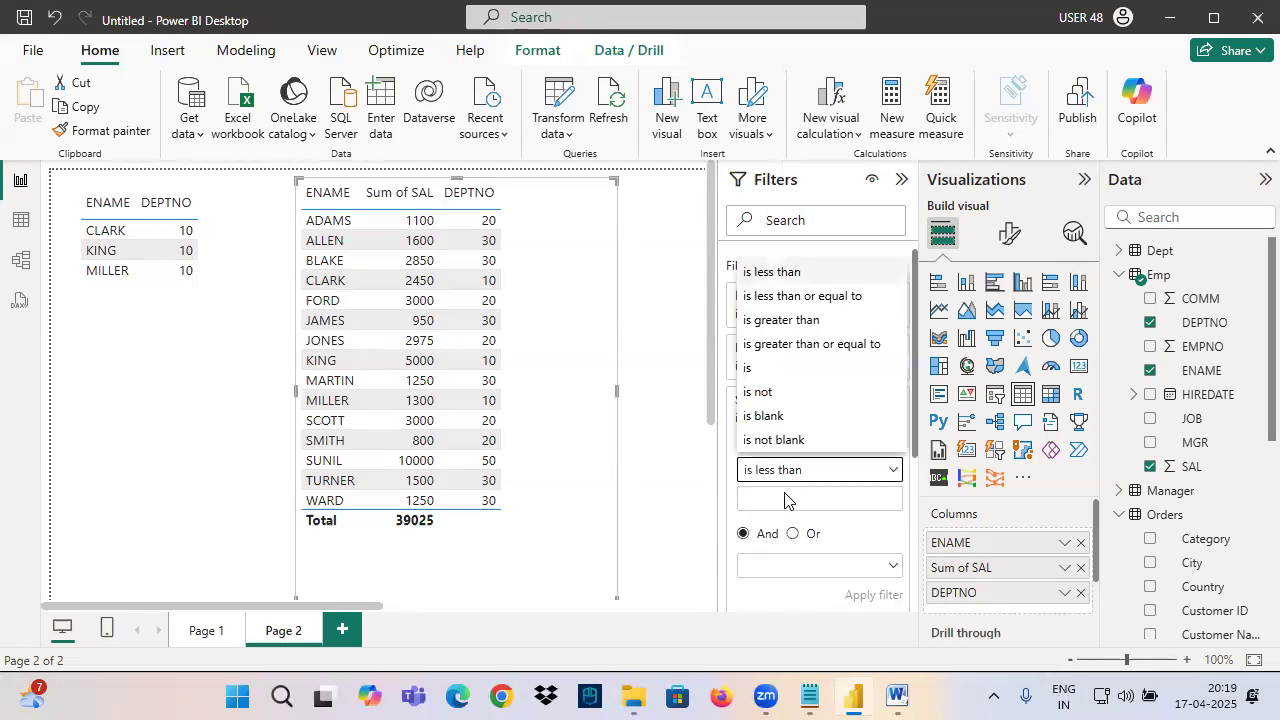
left_click(758, 368)
left_click(819, 496)
type("3000")
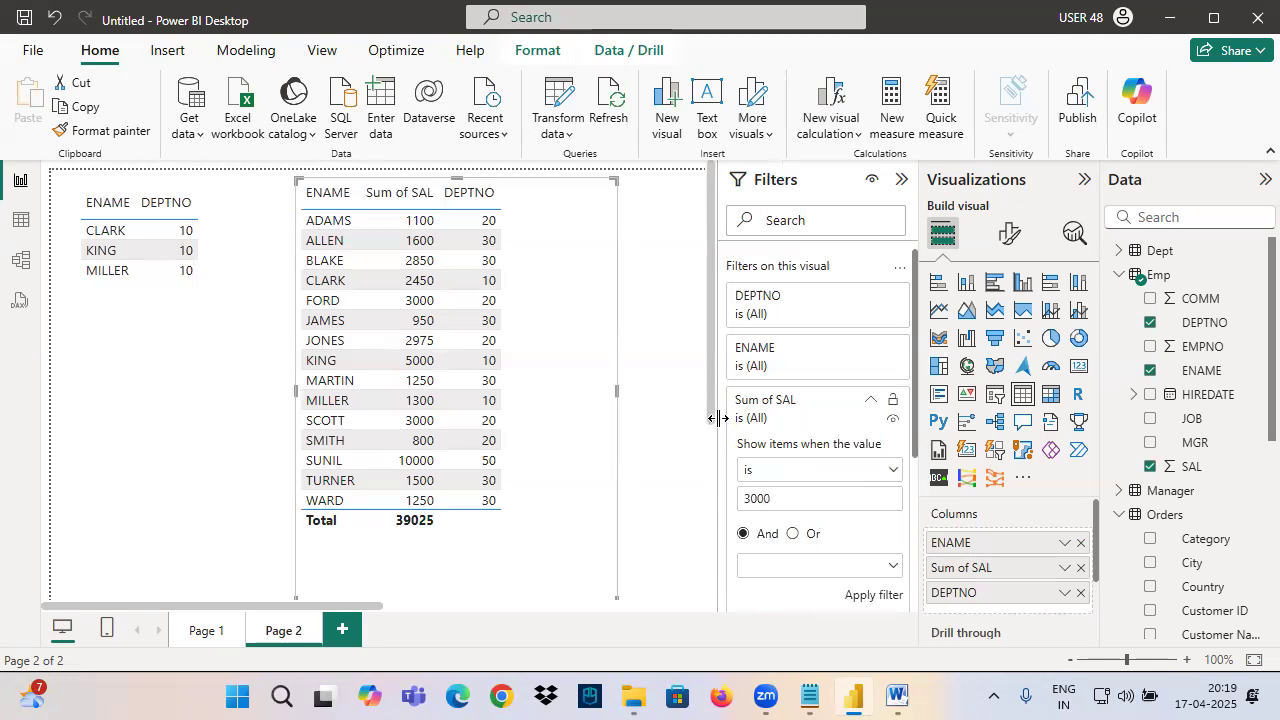
Box the Sum of SAL filter in red, draw lines beside the first three rows, and box the first 3000 salary with an arrow.
left_click_drag(724, 394, 936, 496)
left_click_drag(499, 217, 561, 210)
mouse_move(502, 239)
left_mouse_down()
mouse_move(574, 238)
mouse_move(580, 259)
left_mouse_up()
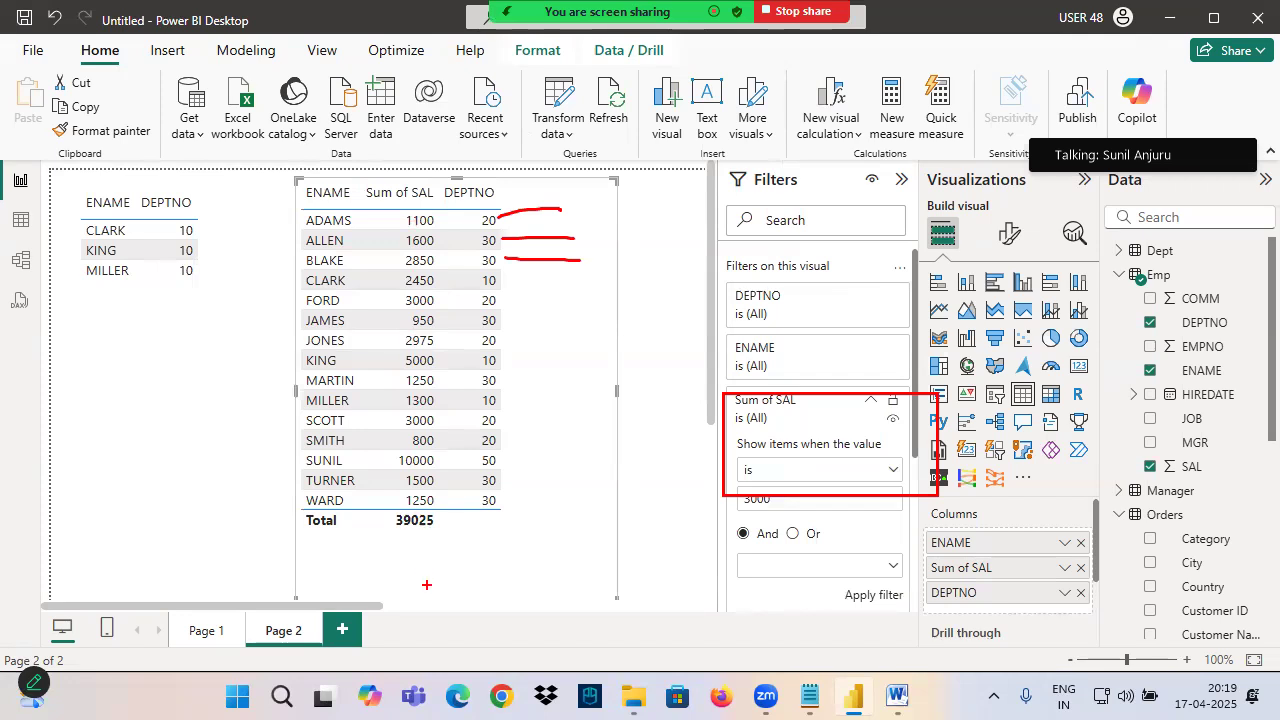
left_click_drag(388, 289, 451, 310)
left_click_drag(377, 292, 388, 300)
left_click_drag(384, 302, 360, 326)
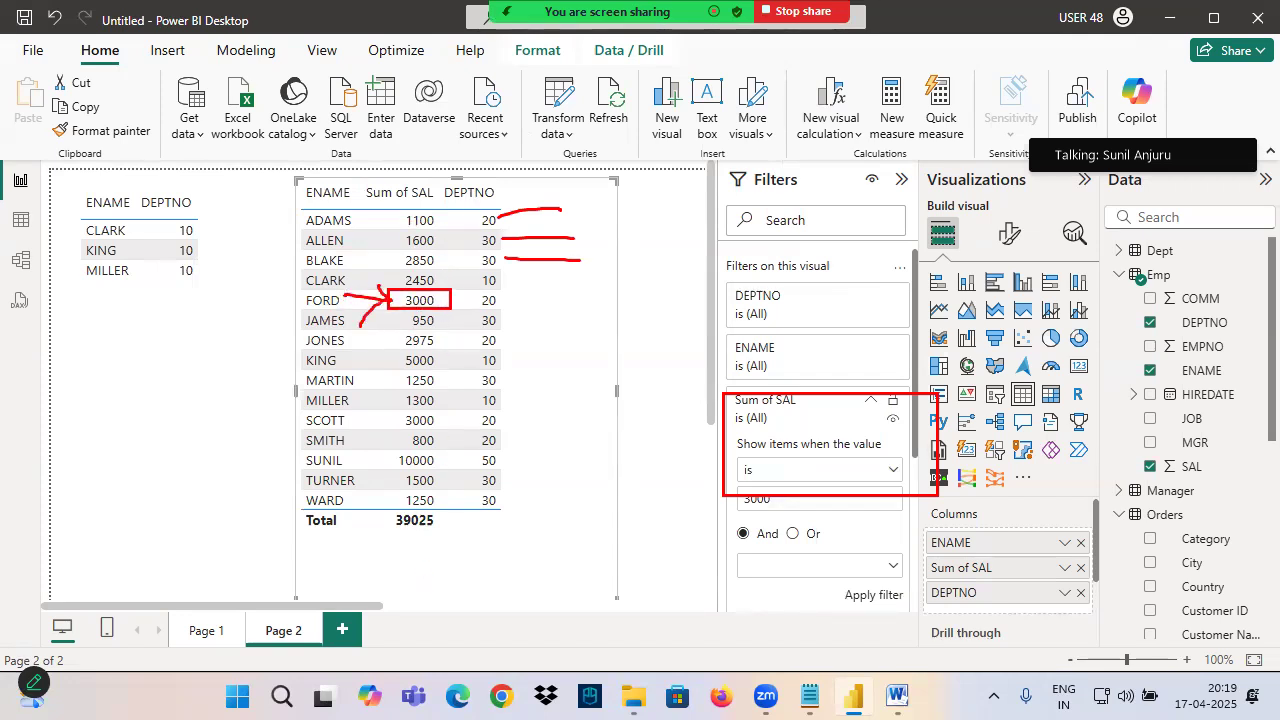
Box the second 3000 salary in red with an arrow, underline Apply filter, and apply the Sum of SAL filter.
mouse_move(381, 404)
left_mouse_down()
mouse_move(389, 432)
mouse_move(449, 431)
left_mouse_up()
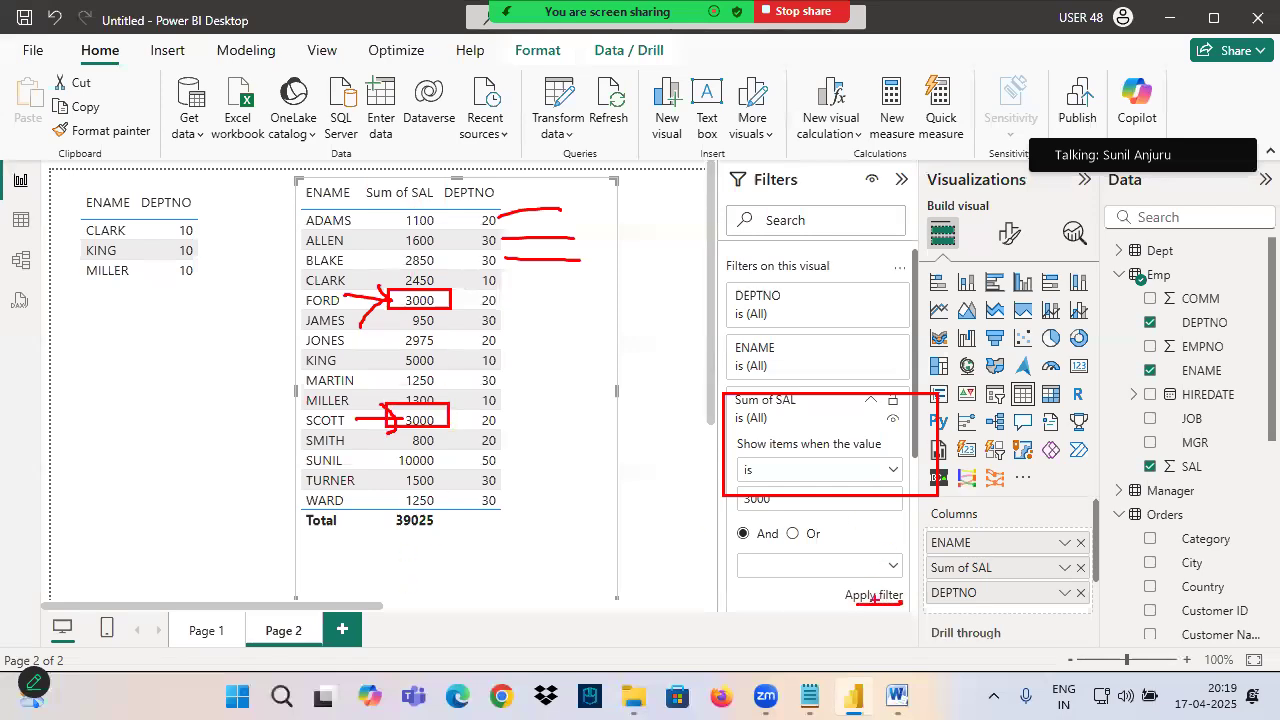
left_click(872, 595)
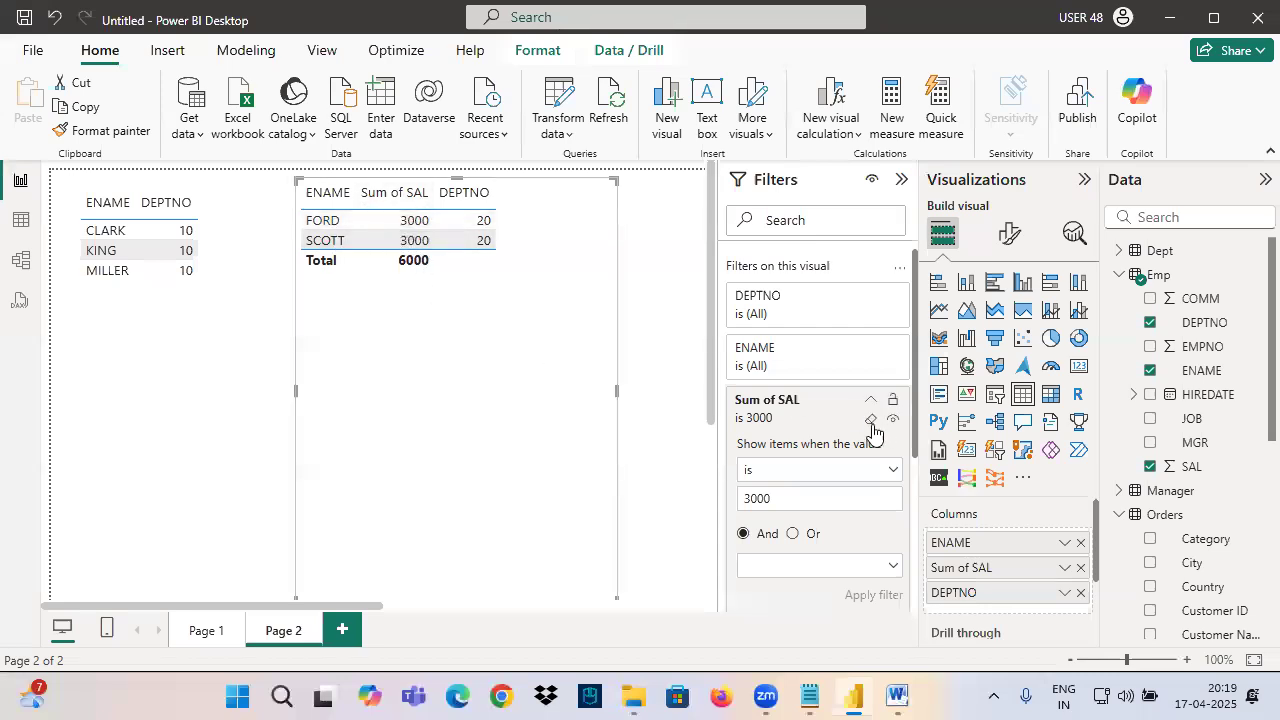
Clear the Sum of SAL filter, then set it again to show items when the value is 3000 and apply it.
left_click(888, 420)
left_click(870, 401)
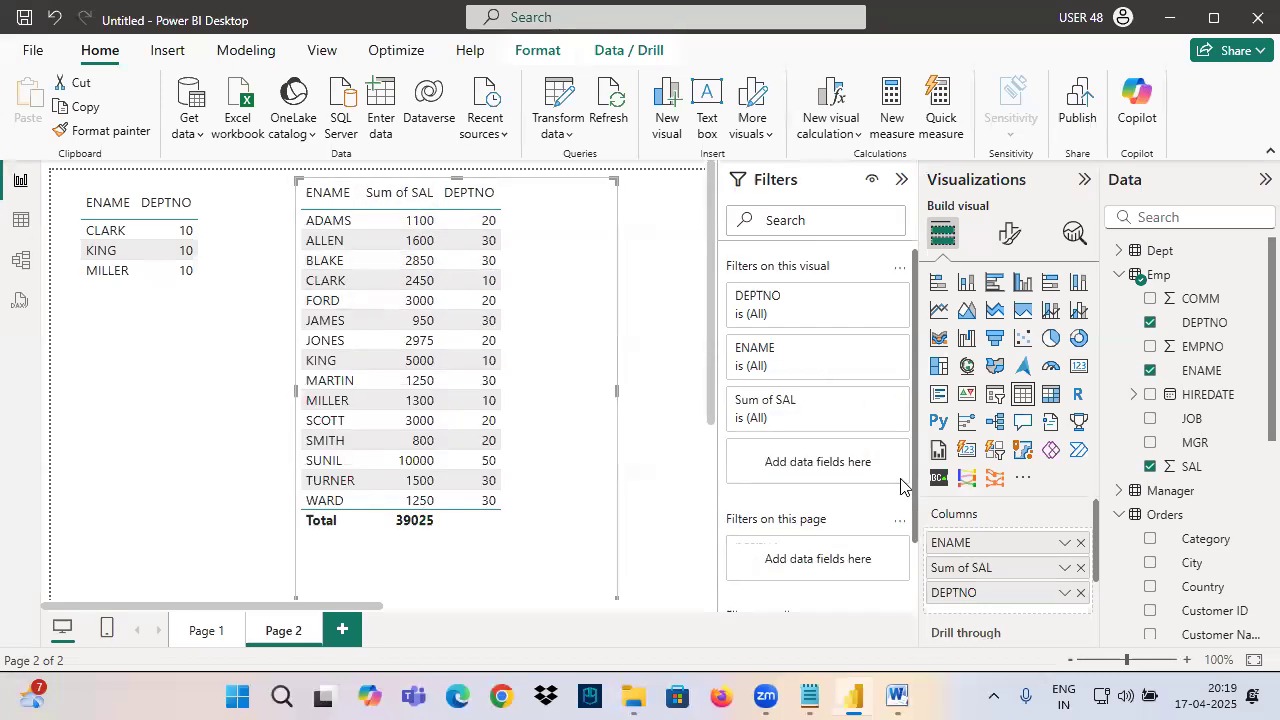
left_click(830, 402)
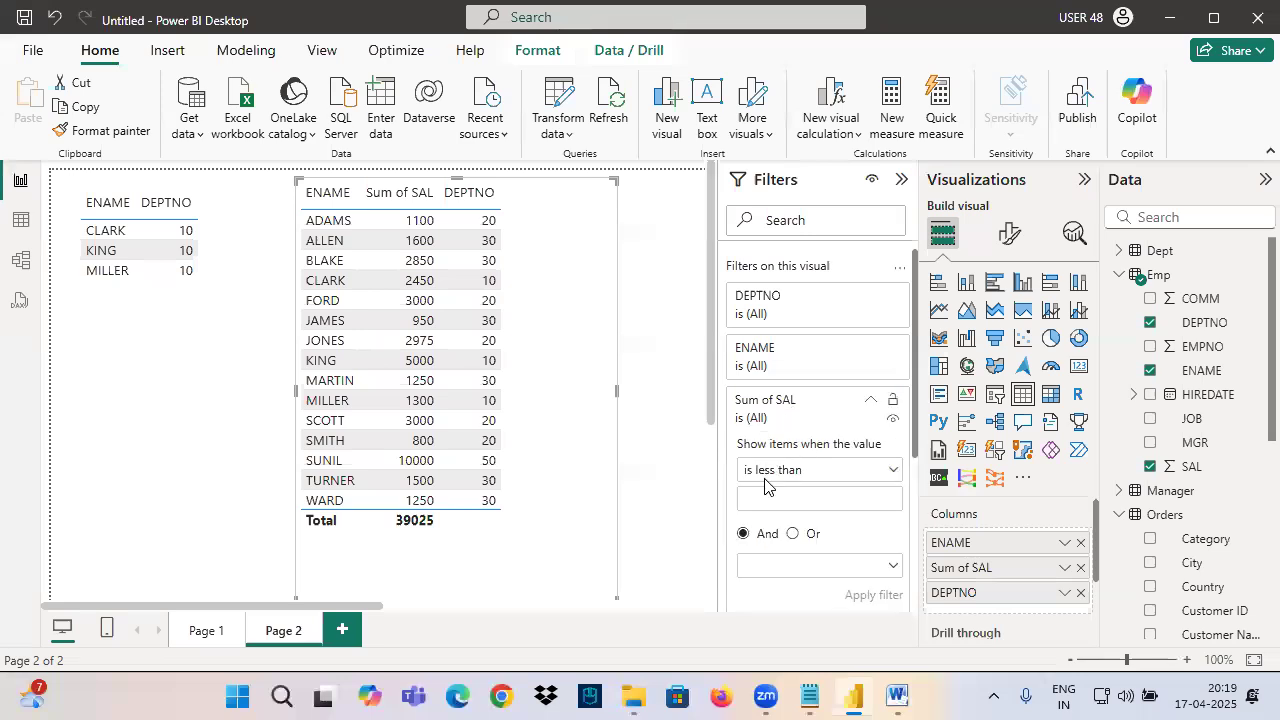
left_click(765, 472)
left_click(748, 368)
left_click(786, 499)
type("3000")
left_click(874, 594)
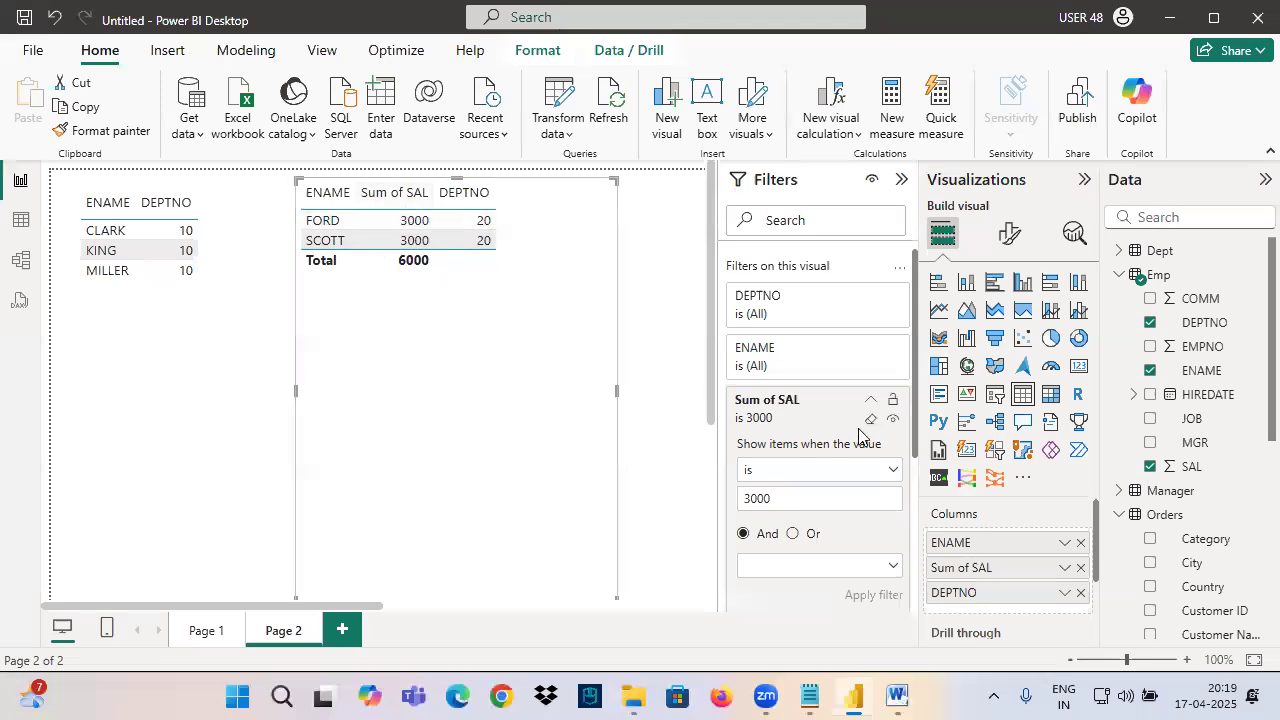
Clear and collapse the second table's Sum of SAL filter, and draw a red arrow beside its rows.
left_click(868, 422)
left_click(871, 403)
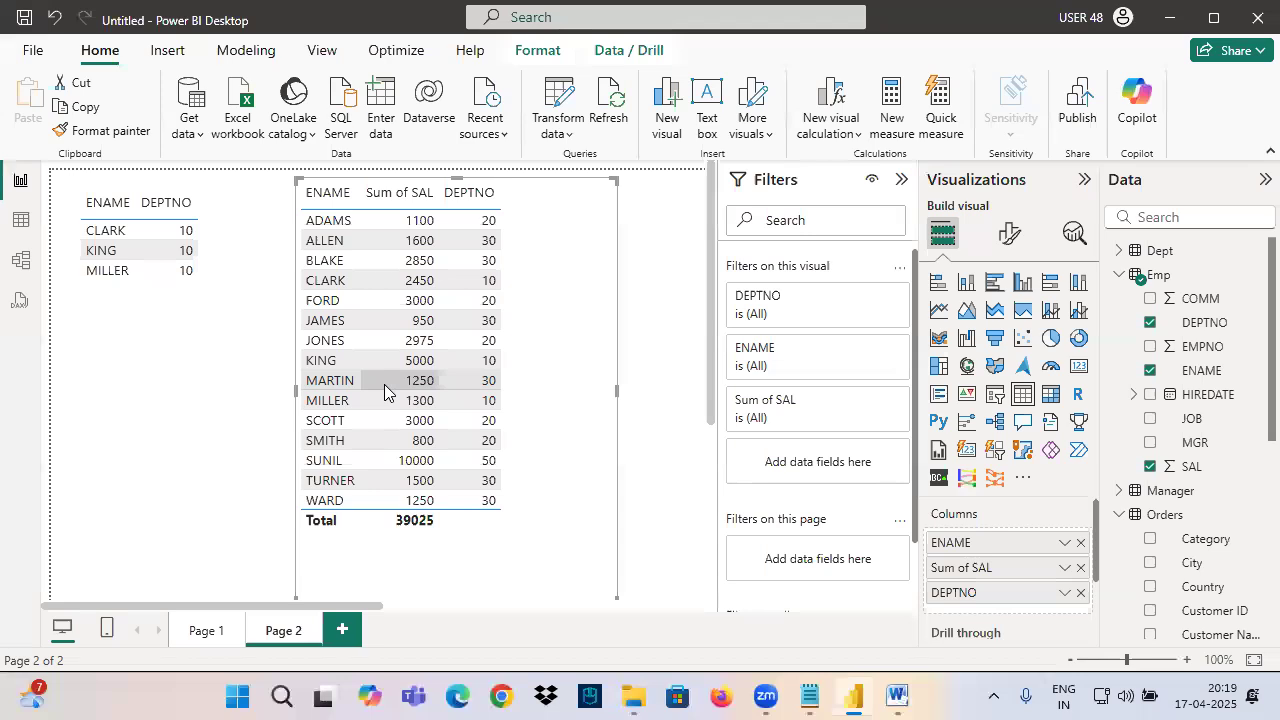
mouse_move(524, 259)
left_mouse_down()
mouse_move(644, 236)
mouse_move(638, 280)
left_mouse_up()
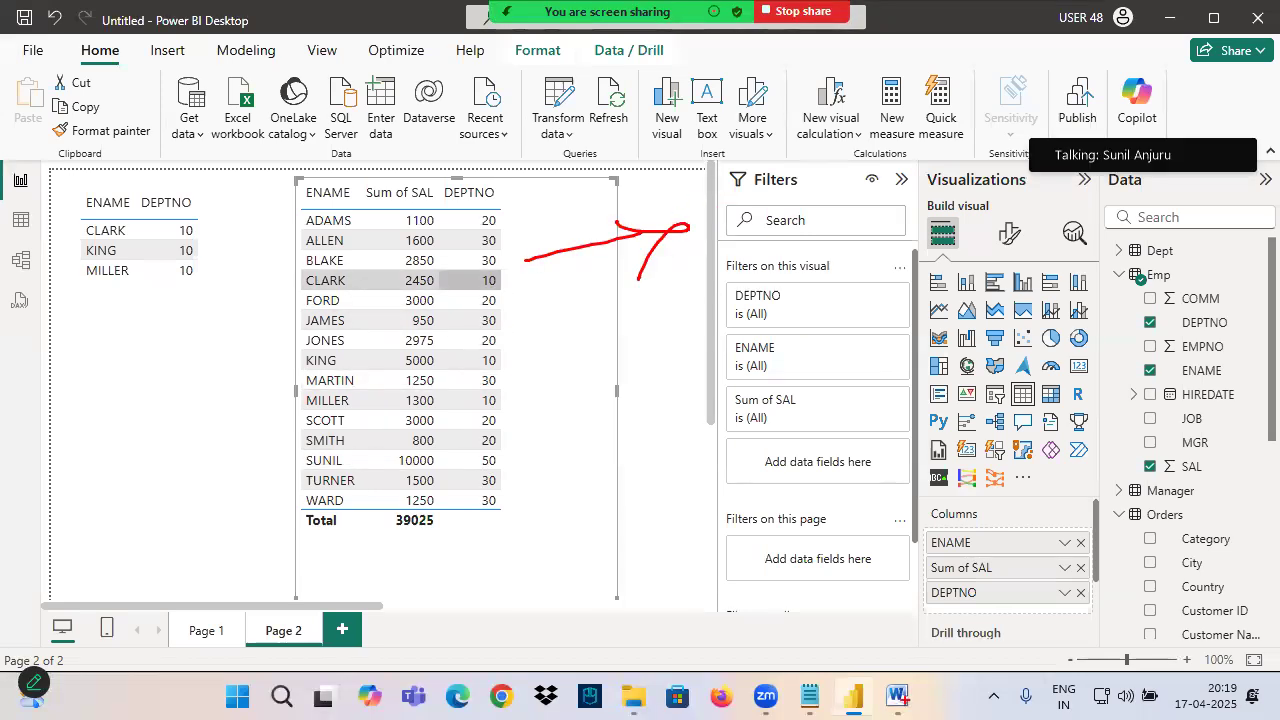
Switch to the exercise document in Word and highlight the third exercise with its condition SAL<>3000.
left_click(897, 697)
left_click(1012, 590)
left_click_drag(410, 400, 912, 400)
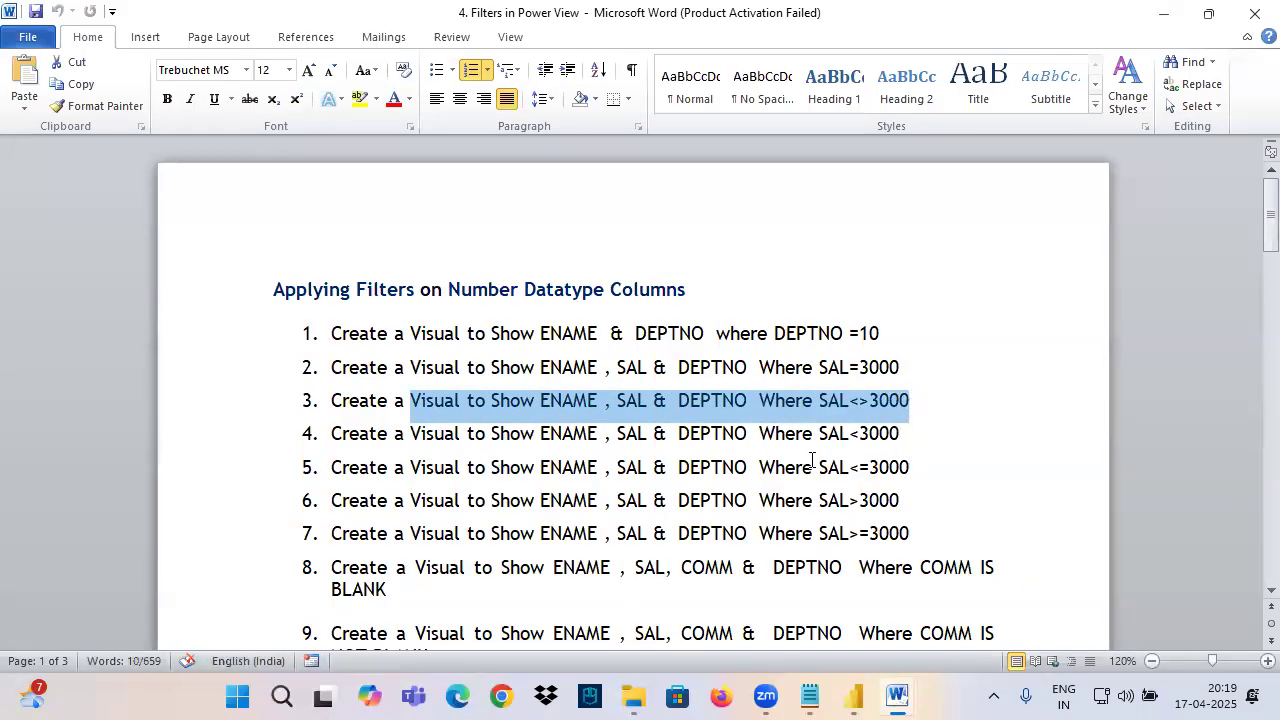
Return to Power BI Desktop and strike through the two rows with a 3000 salary in red.
left_click(853, 697)
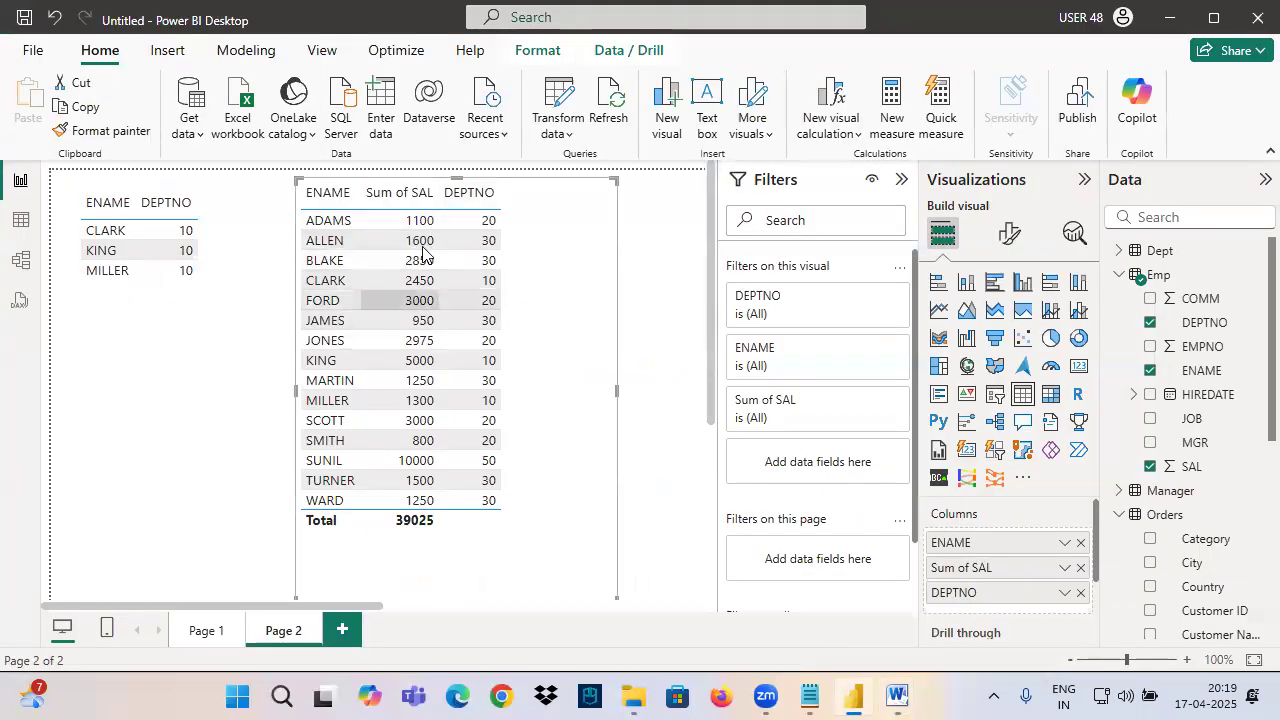
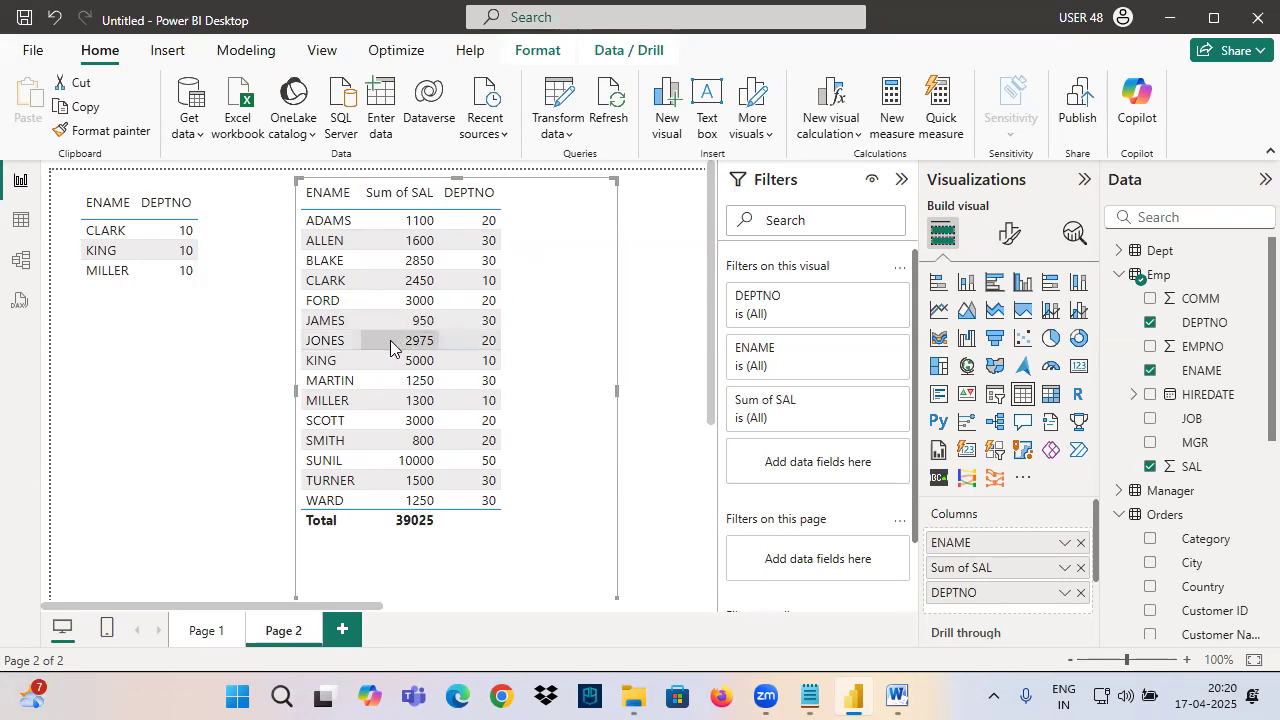
left_click_drag(298, 300, 524, 294)
left_click_drag(297, 421, 561, 427)
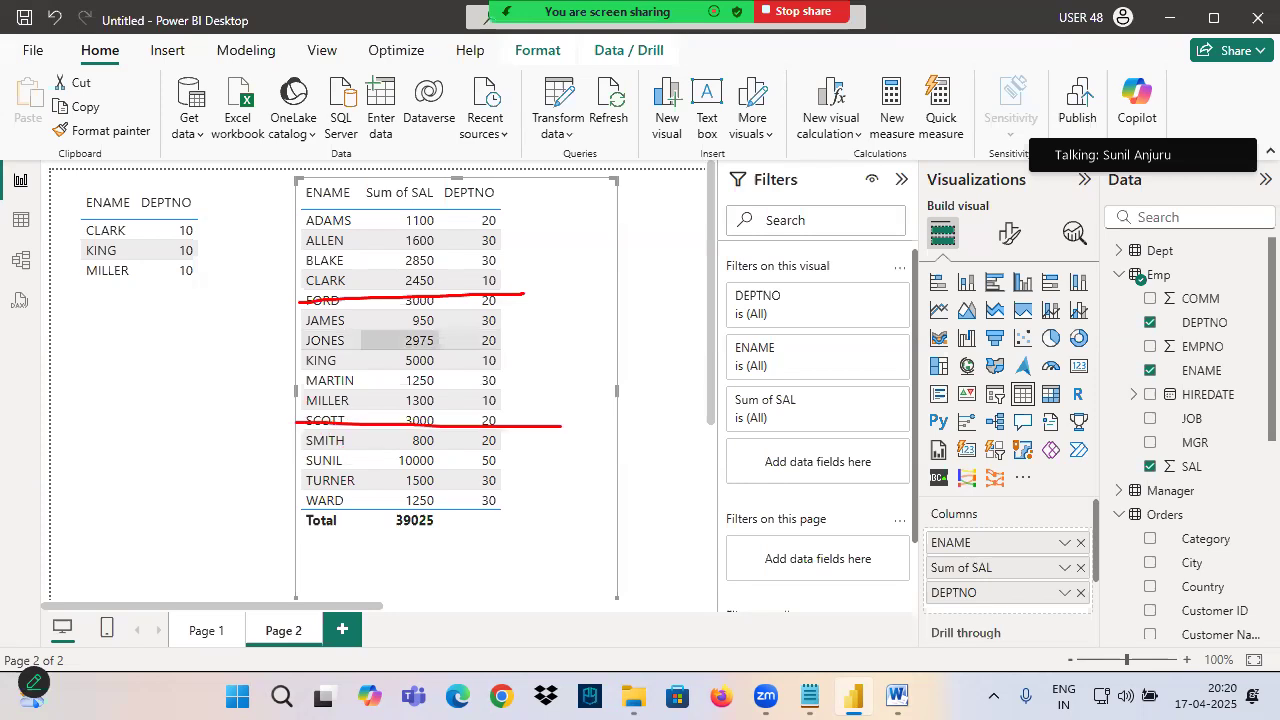
Handwrite "Sal <> 3000" in red beside the table and underline the condition.
left_click_drag(548, 166, 545, 238)
left_click_drag(600, 206, 624, 233)
left_click_drag(691, 160, 708, 212)
mouse_move(717, 167)
left_mouse_down()
mouse_move(735, 164)
mouse_move(742, 211)
left_mouse_up()
left_click_drag(807, 140, 806, 193)
mouse_move(858, 128)
left_mouse_down()
mouse_move(866, 160)
mouse_move(906, 114)
left_mouse_up()
left_click_drag(744, 266, 952, 118)
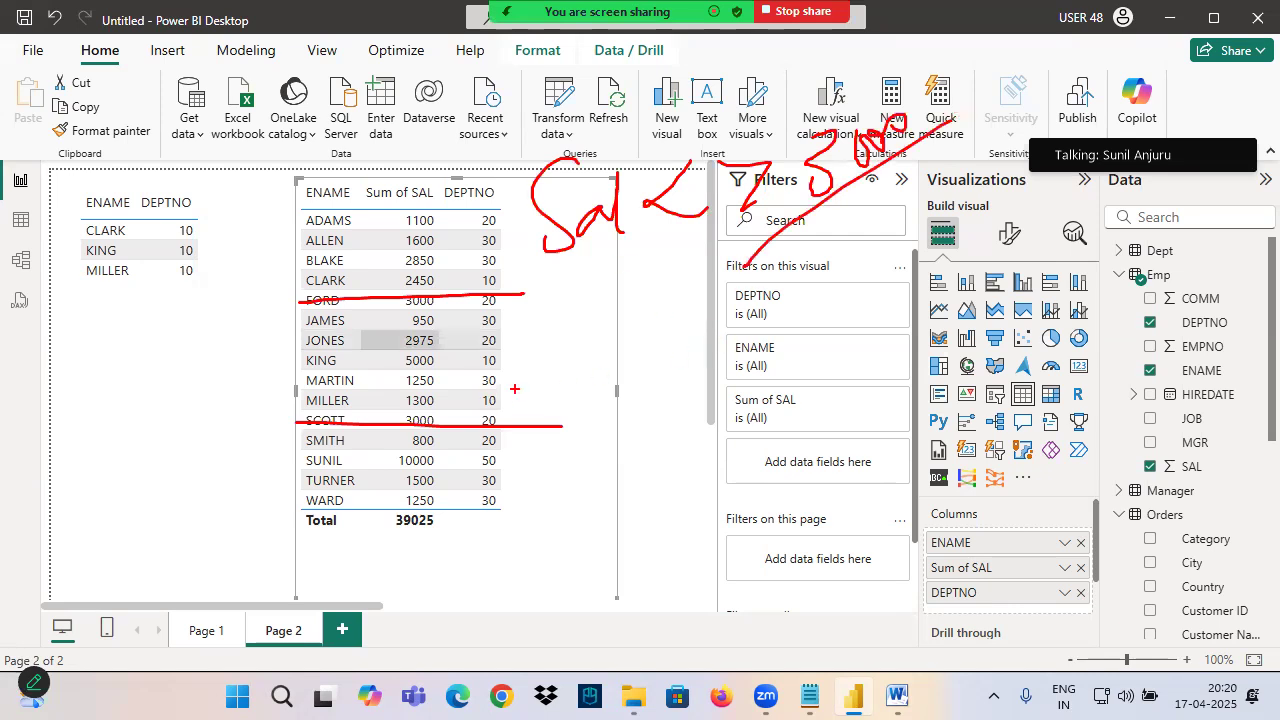
Set the Sum of SAL filter to show items when the value is not 3000 and apply it.
left_click(789, 409)
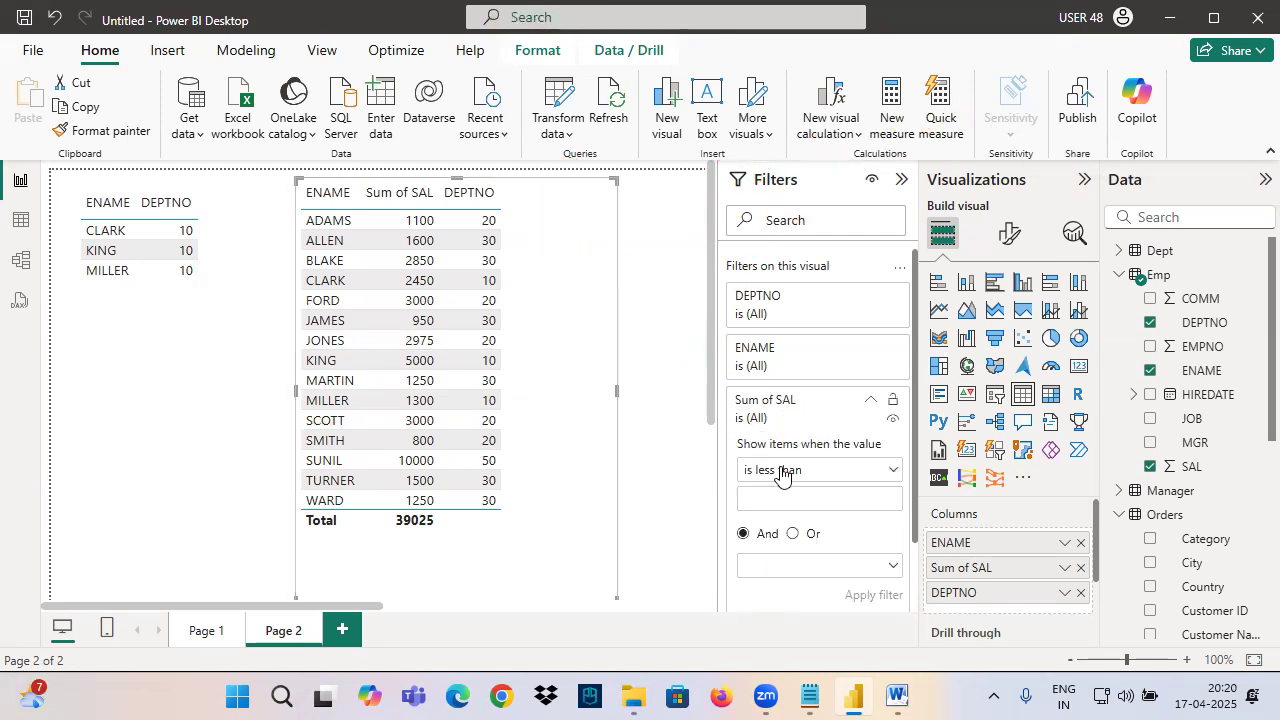
left_click(785, 472)
left_click(754, 392)
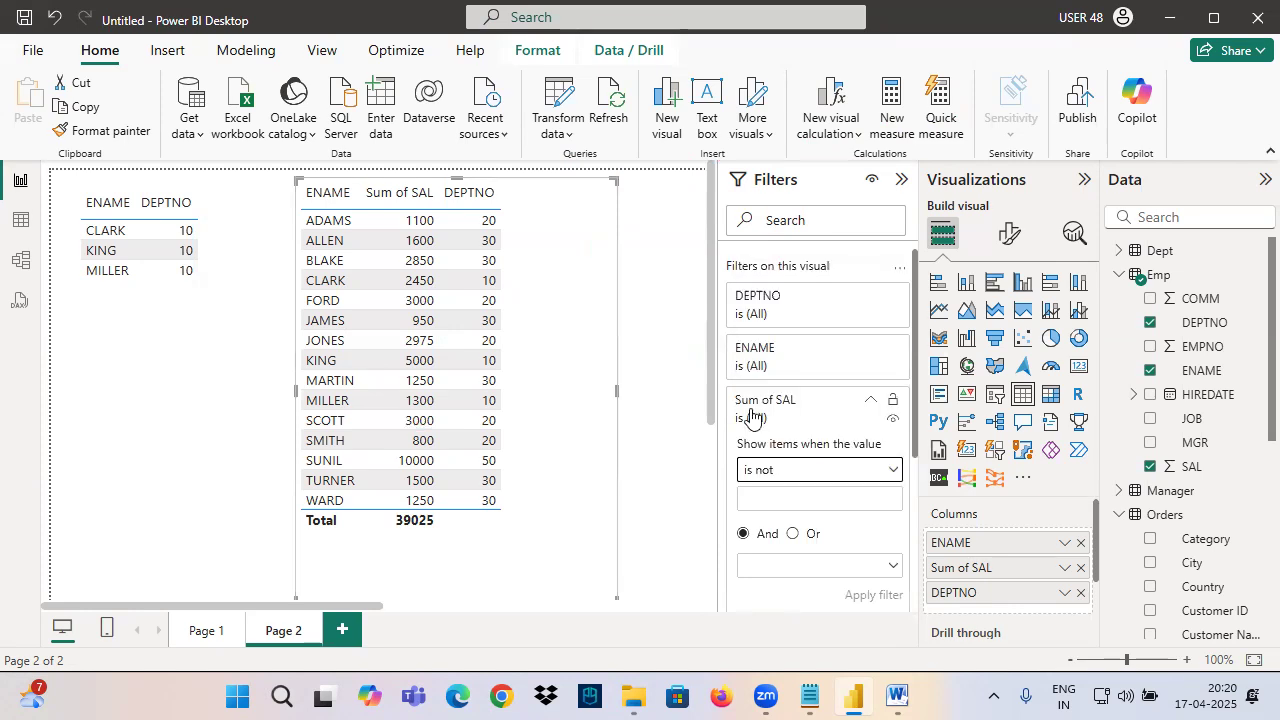
left_click(785, 502)
type("3000")
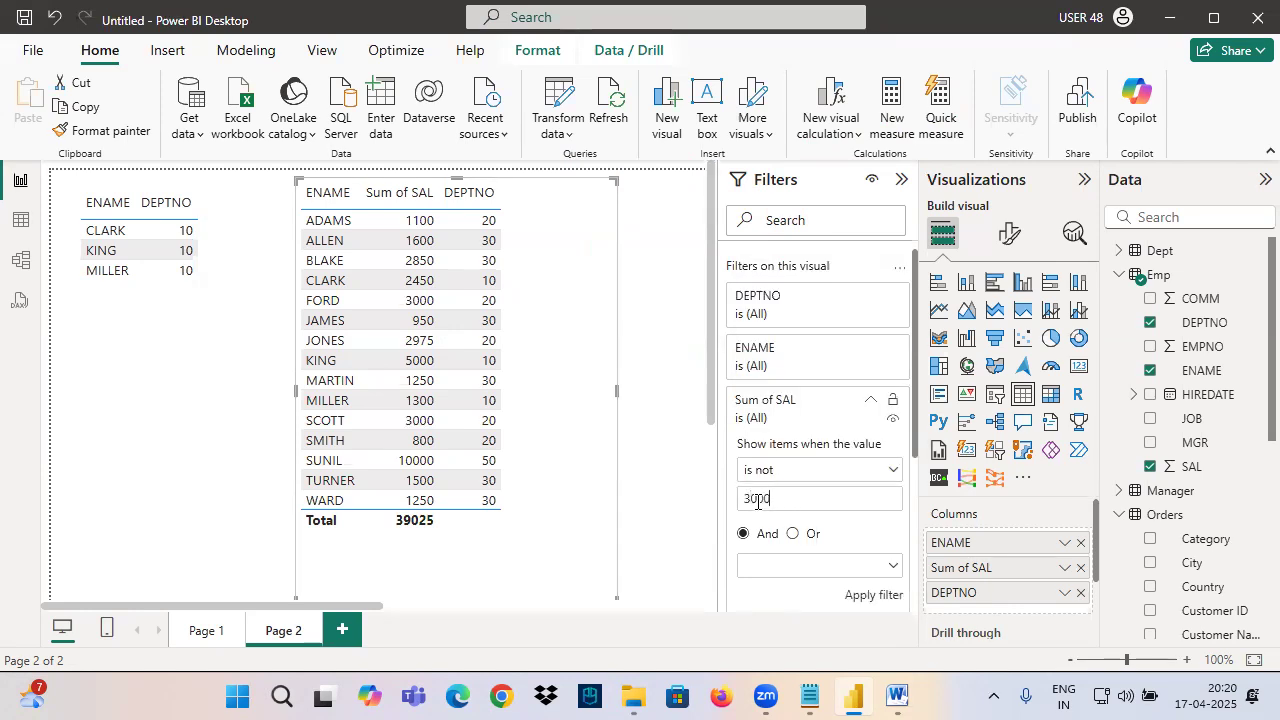
left_click(873, 594)
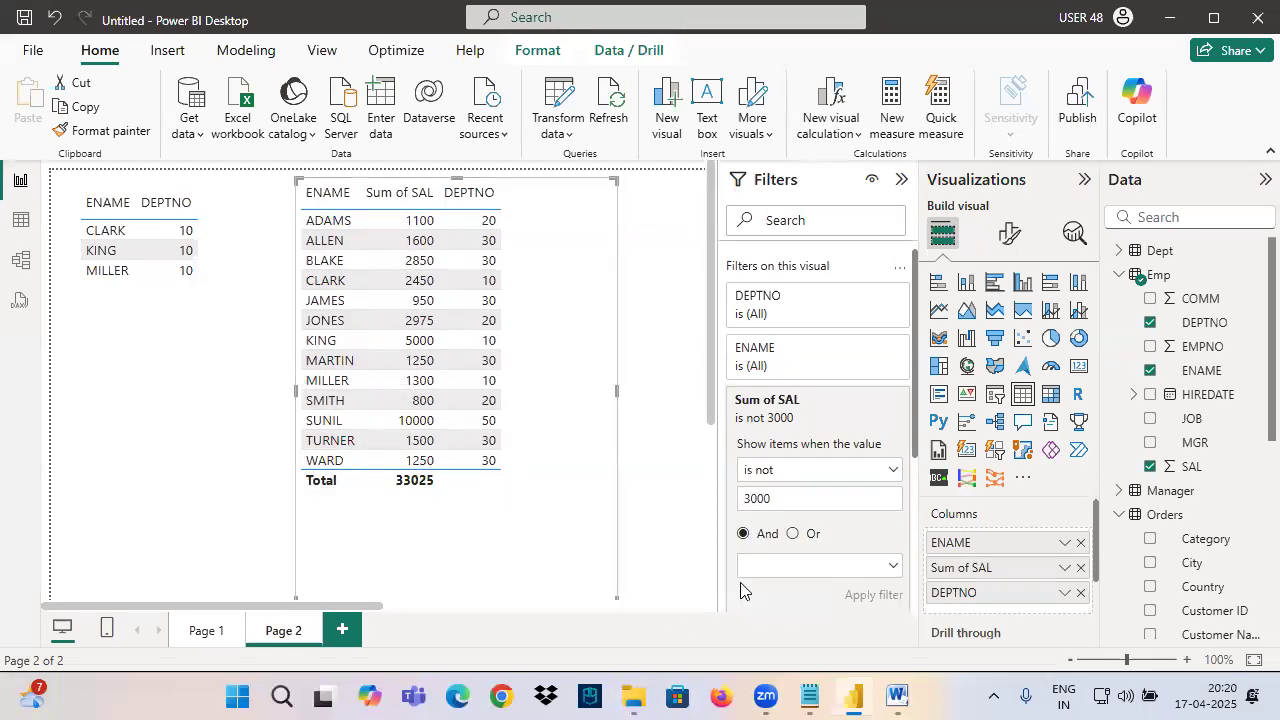
Switch to the exercise document in Word and highlight the fourth exercise's columns and its condition SAL<3000.
mouse_move(897, 697)
left_click(995, 600)
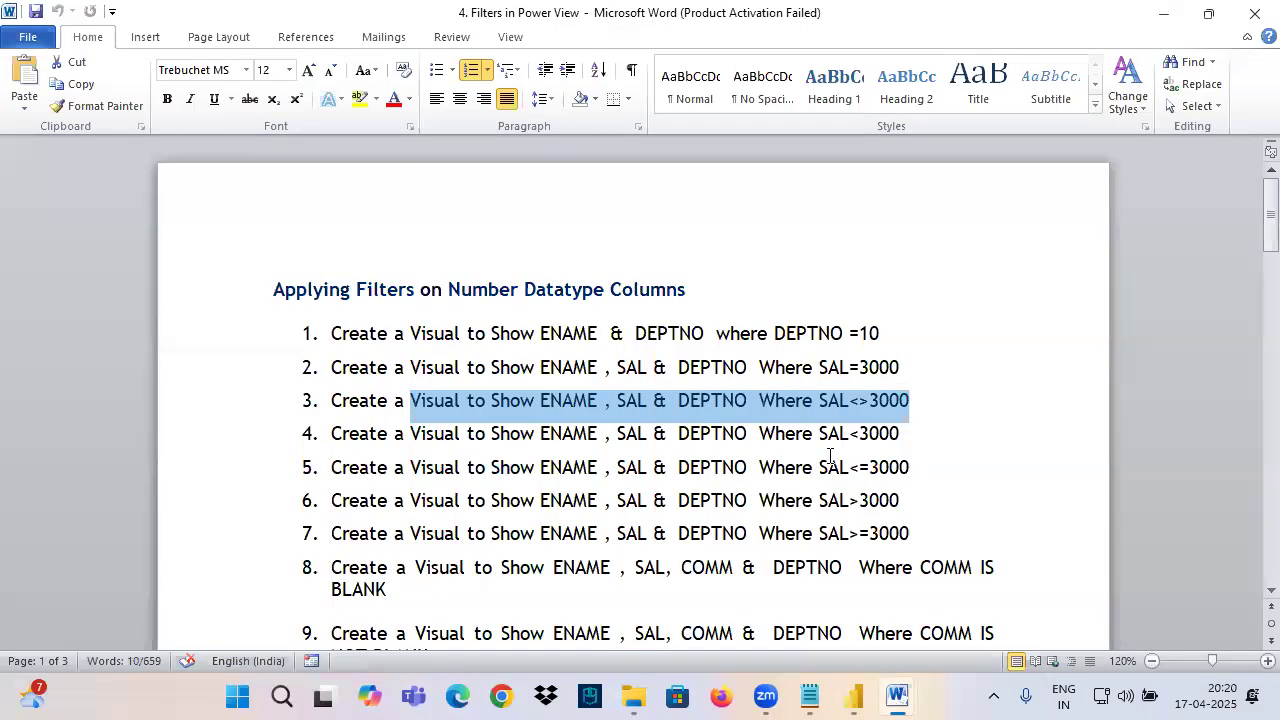
left_click_drag(406, 432, 716, 428)
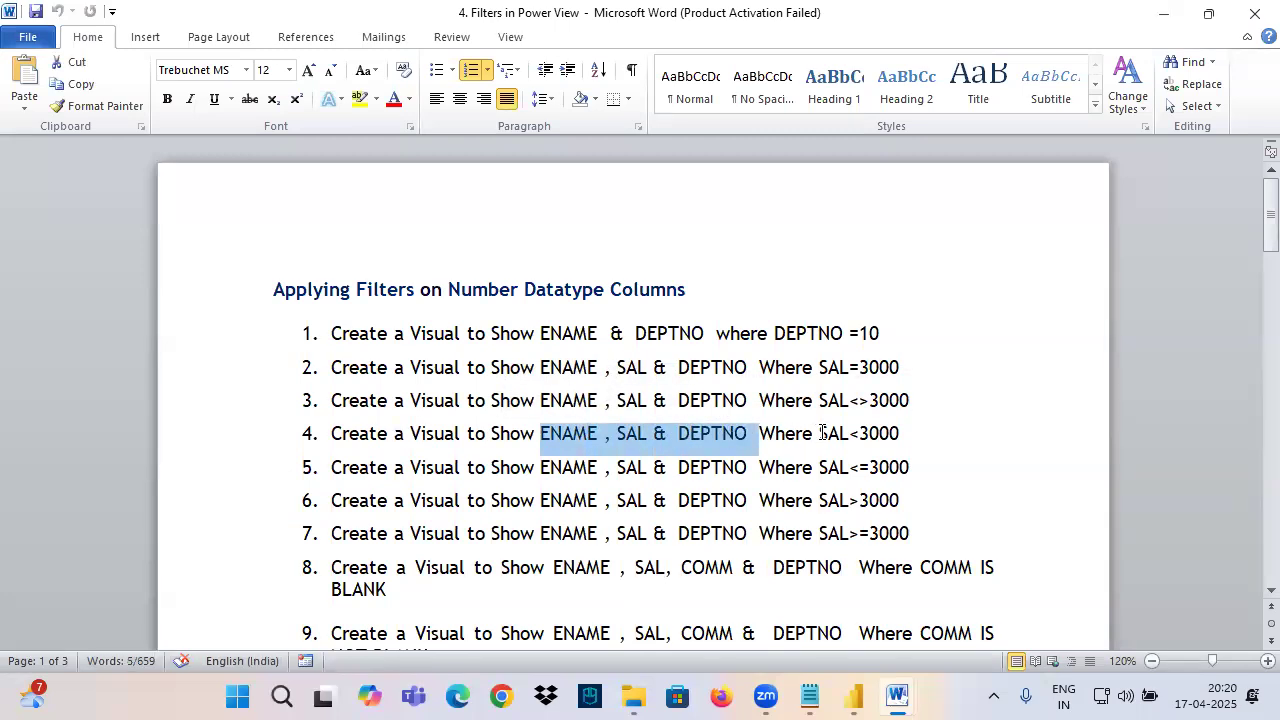
left_click_drag(822, 432, 888, 432)
Return to Power BI Desktop, clear the second table's Sum of SAL filter, and move the table slightly down.
key("alt+Tab")
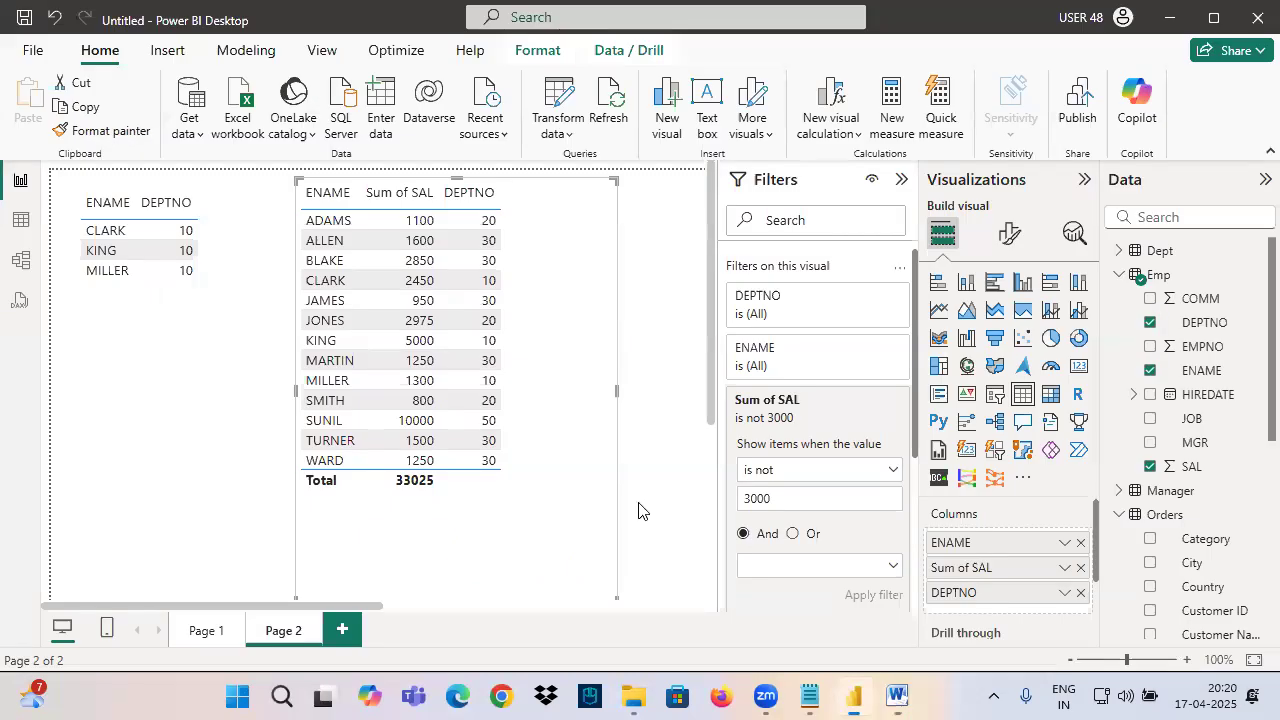
left_click(872, 408)
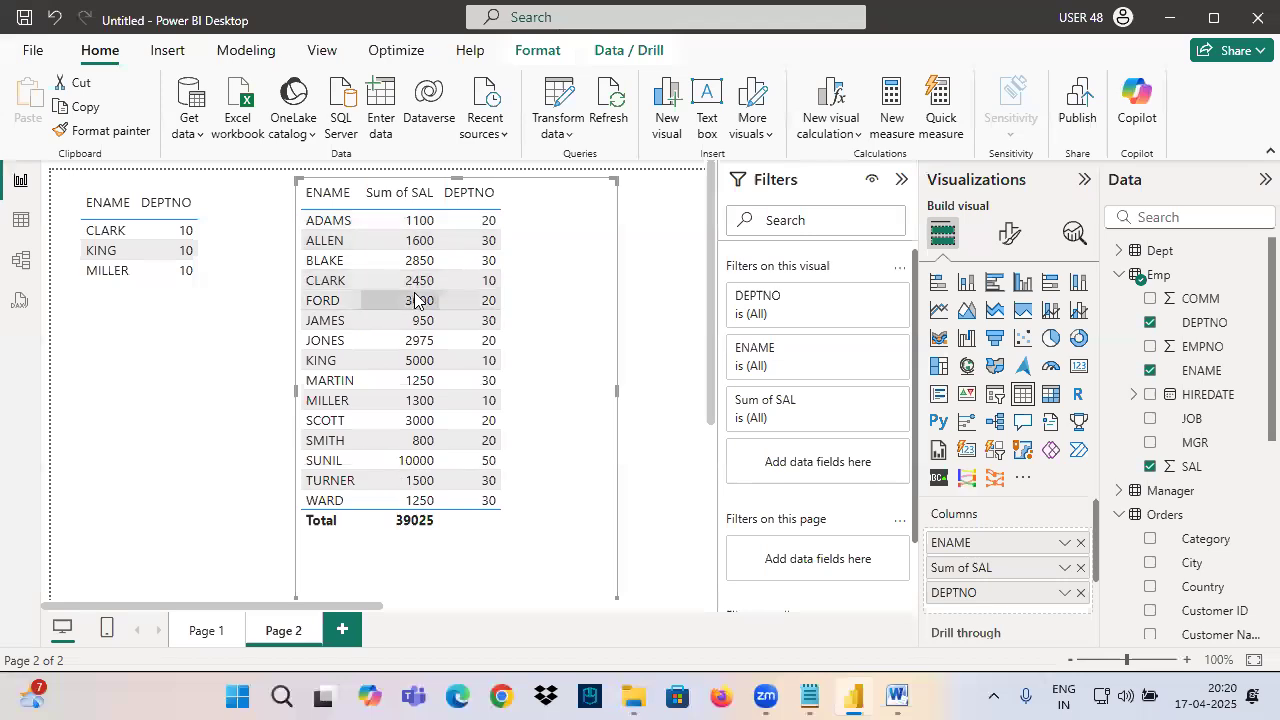
left_click_drag(527, 280, 521, 305)
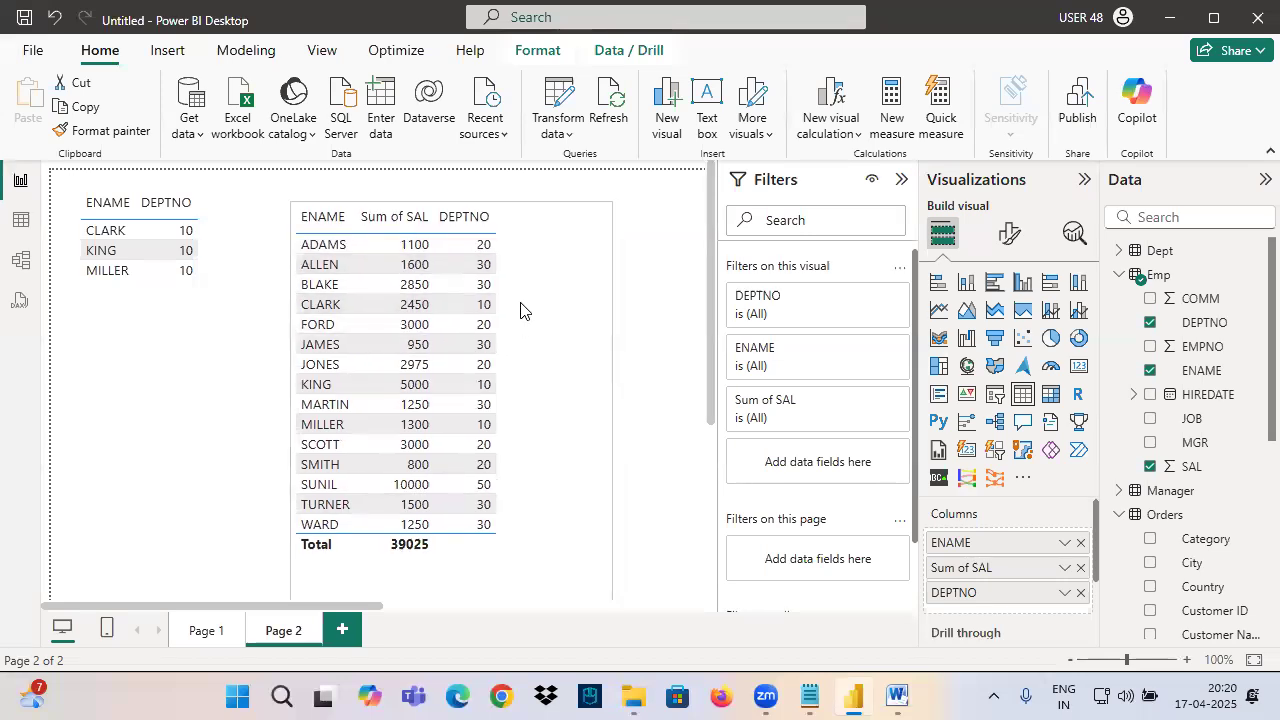
Circle the second table's data in red, underline its ENAME header, and erase the drawings.
key("ctrl+2")
mouse_move(508, 227)
left_mouse_down()
mouse_move(337, 384)
mouse_move(532, 272)
left_mouse_up()
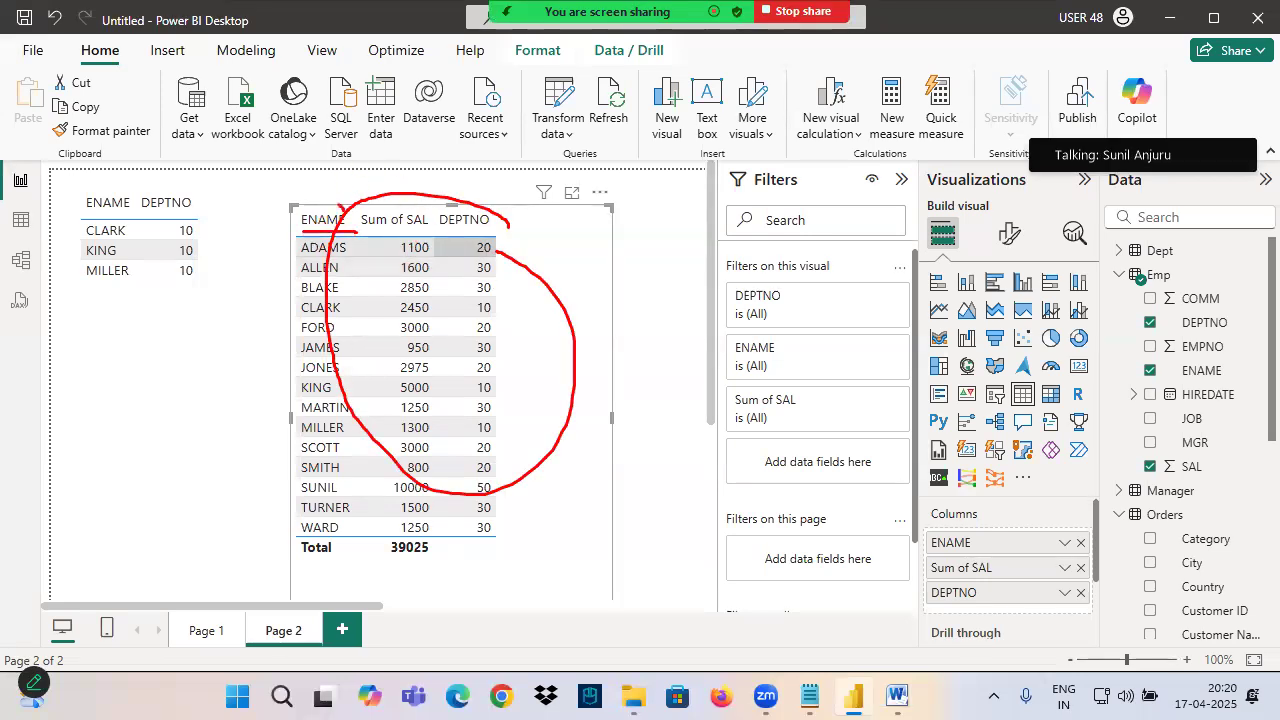
left_click_drag(354, 229, 301, 221)
key("Escape")
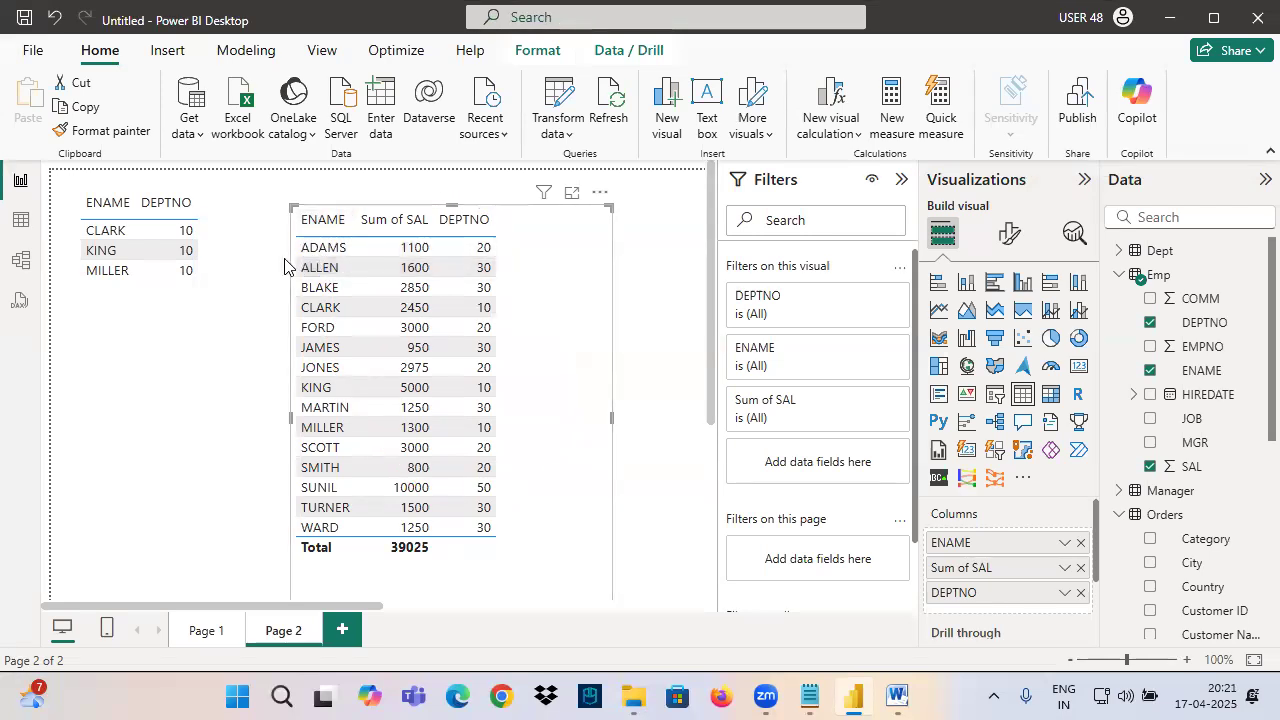
Draw a red A-to-Z arrow beside the ENAME column and circle the employee names.
key("ctrl+2")
mouse_move(261, 234)
left_mouse_down()
mouse_move(273, 269)
mouse_move(280, 253)
left_mouse_up()
left_click_drag(270, 284, 276, 443)
left_click_drag(253, 430, 289, 458)
left_click_drag(292, 410, 263, 471)
mouse_move(212, 518)
left_mouse_down()
mouse_move(219, 546)
mouse_move(314, 492)
left_mouse_up()
mouse_move(362, 234)
left_mouse_down()
mouse_move(298, 240)
mouse_move(354, 522)
mouse_move(366, 234)
left_mouse_up()
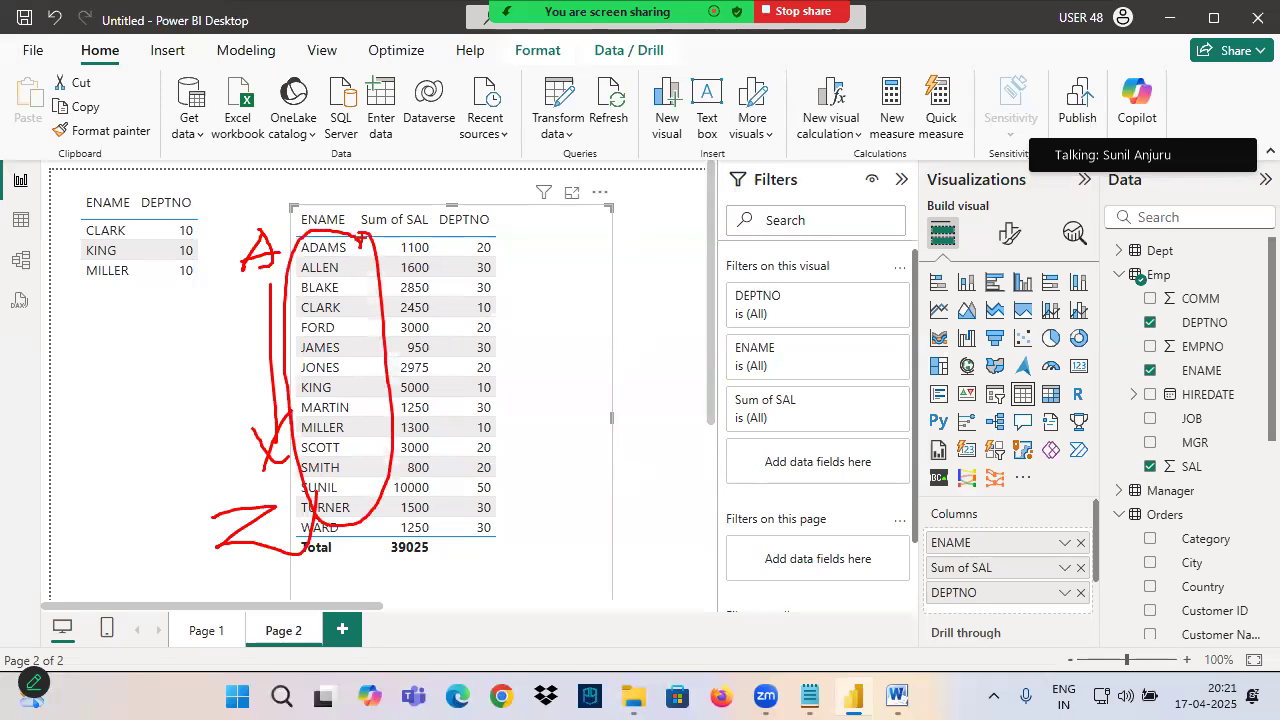
Cross out the ENAME column, mark the Sum of SAL header with a line, an arrow and the note "Des", and erase the drawings.
mouse_move(296, 196)
left_mouse_down()
mouse_move(348, 161)
mouse_move(288, 332)
mouse_move(327, 366)
left_mouse_up()
left_click_drag(379, 242, 443, 236)
left_click_drag(404, 187, 413, 181)
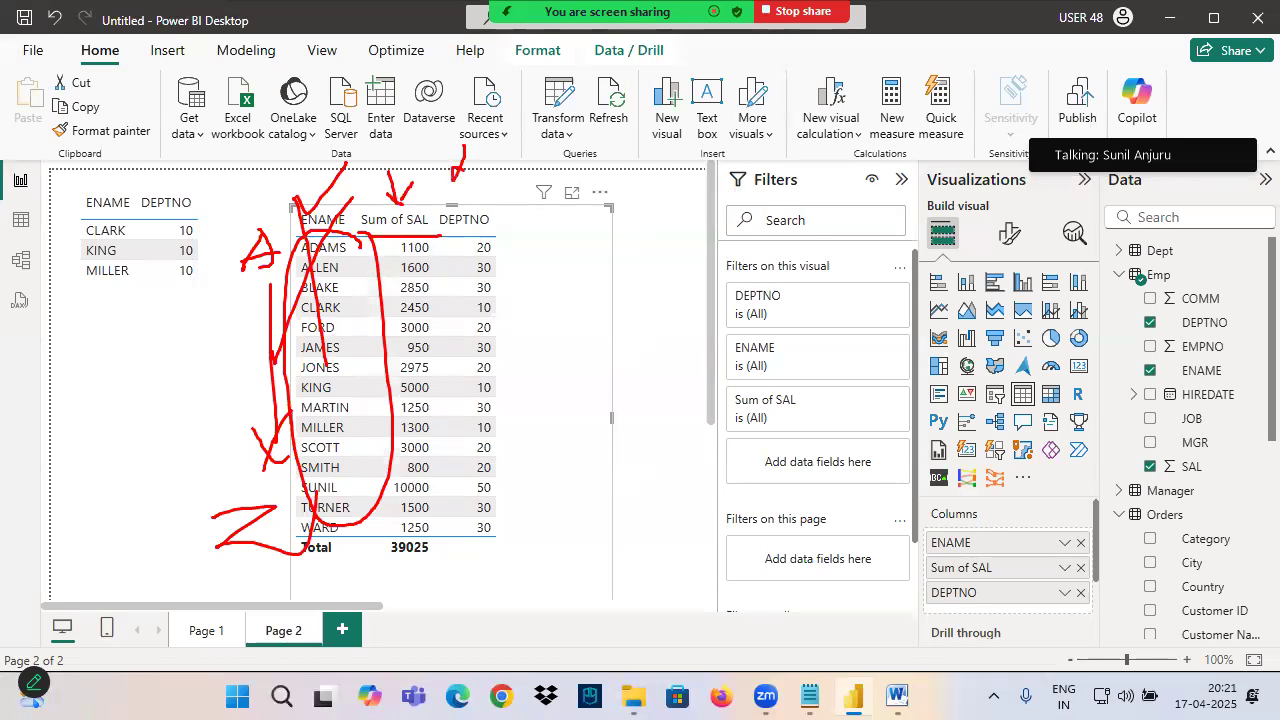
mouse_move(526, 160)
left_mouse_down()
mouse_move(508, 188)
mouse_move(558, 178)
left_mouse_up()
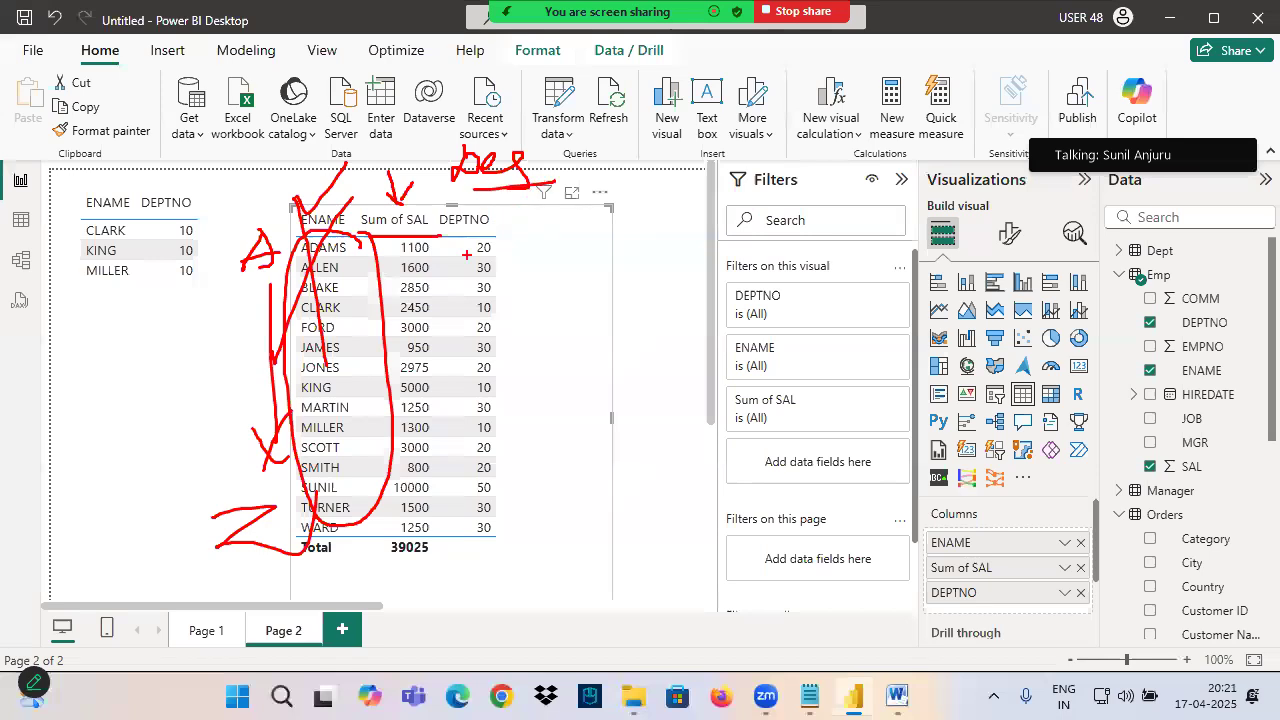
key("Escape")
Draw an arrow from the Sum of SAL header to the note "ASC", add a downward arrow through the salaries, and erase the drawings.
key("ctrl+2")
left_click_drag(387, 207, 438, 156)
mouse_move(399, 158)
left_mouse_down()
mouse_move(439, 166)
mouse_move(427, 195)
left_mouse_up()
left_click_drag(456, 186, 487, 172)
left_click_drag(527, 118, 557, 143)
mouse_move(390, 253)
left_mouse_down()
mouse_move(455, 241)
mouse_move(431, 403)
mouse_move(431, 544)
left_mouse_up()
left_click_drag(407, 475, 451, 525)
left_click_drag(436, 476, 424, 545)
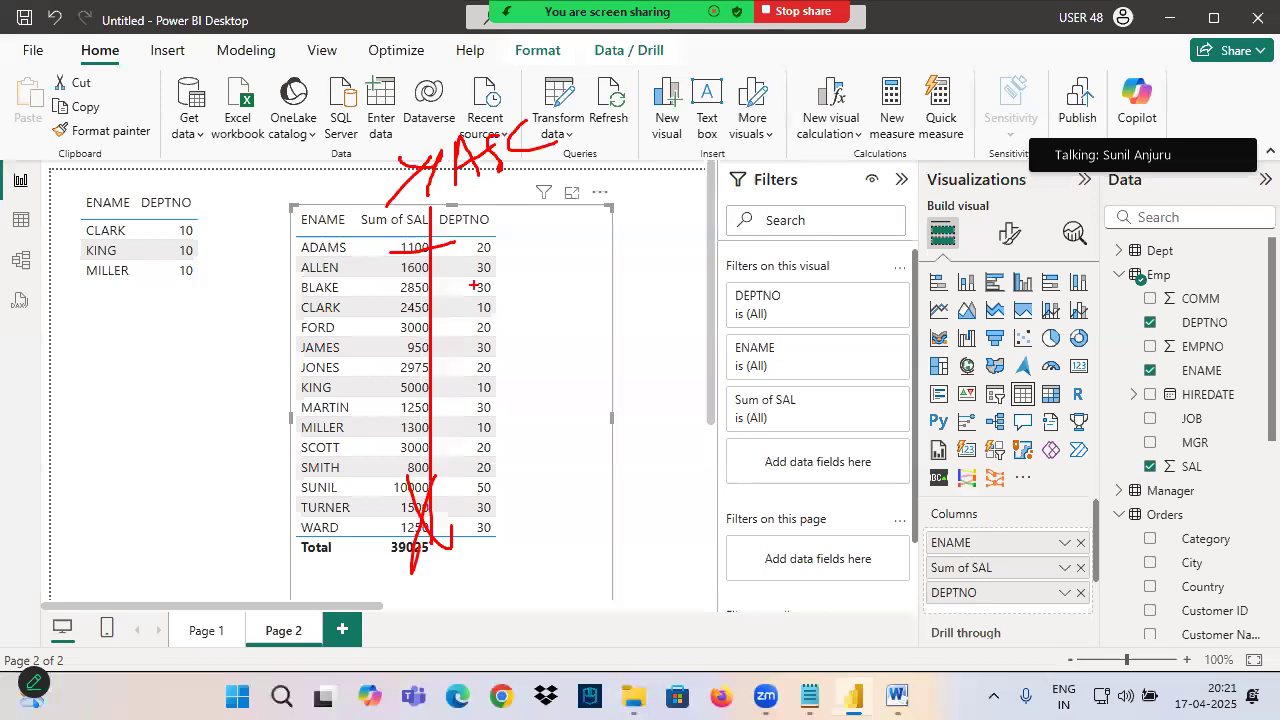
key("Escape")
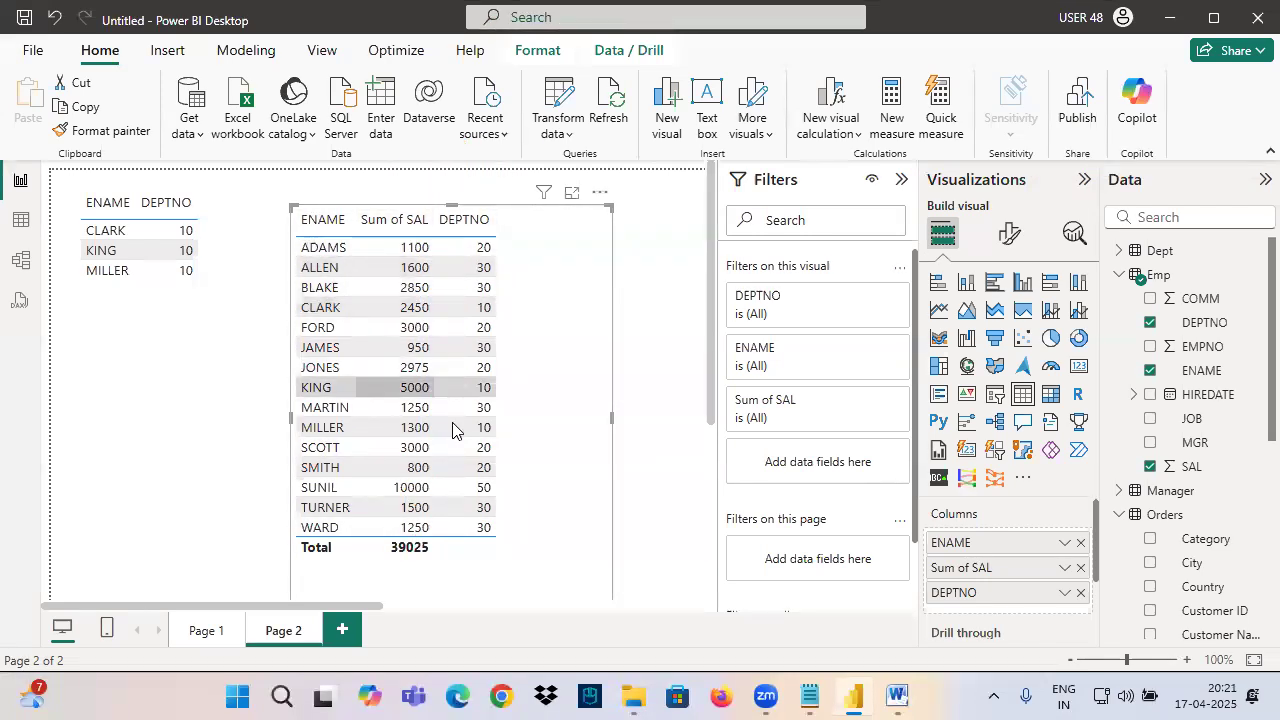
Open the sort field choices for the second table.
left_click(600, 195)
mouse_move(705, 389)
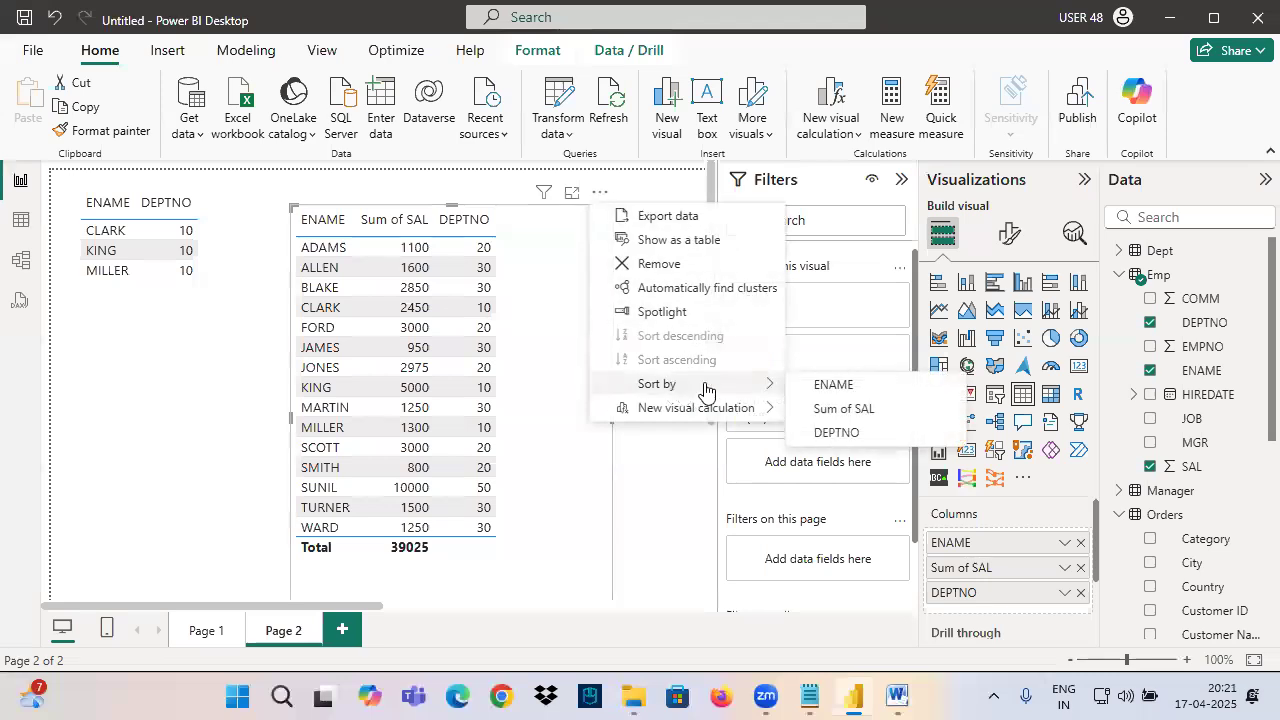
Sort the employee table with the DEPTNO column by Sum of SAL in ascending order.
left_click(811, 408)
left_click(600, 192)
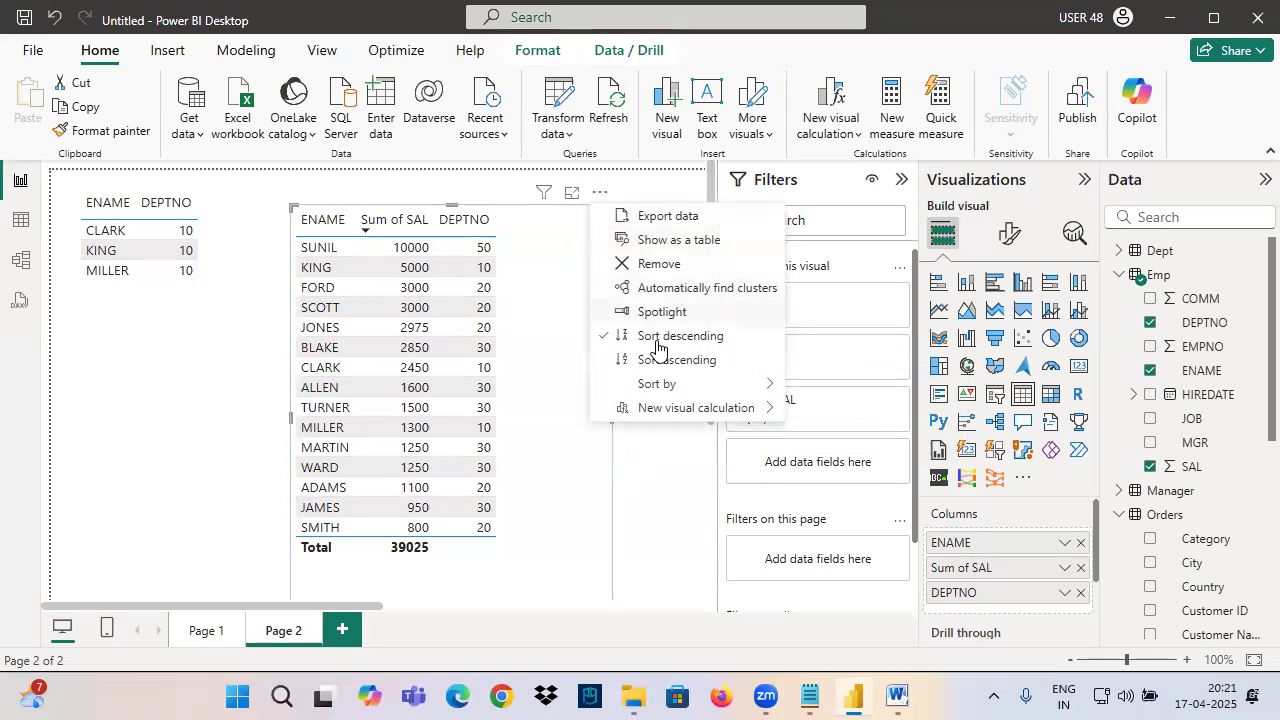
left_click(645, 362)
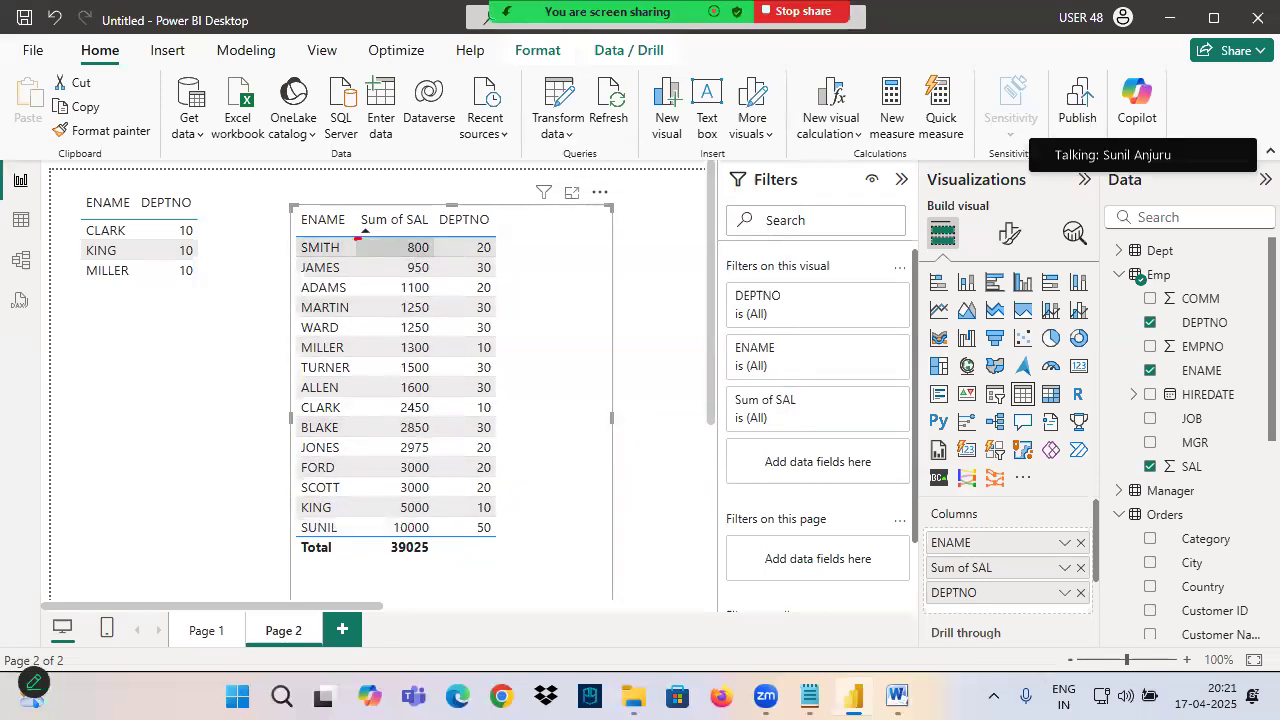
left_click_drag(350, 223, 355, 239)
mouse_move(465, 162)
left_mouse_down()
mouse_move(536, 207)
mouse_move(442, 182)
mouse_move(550, 206)
left_mouse_up()
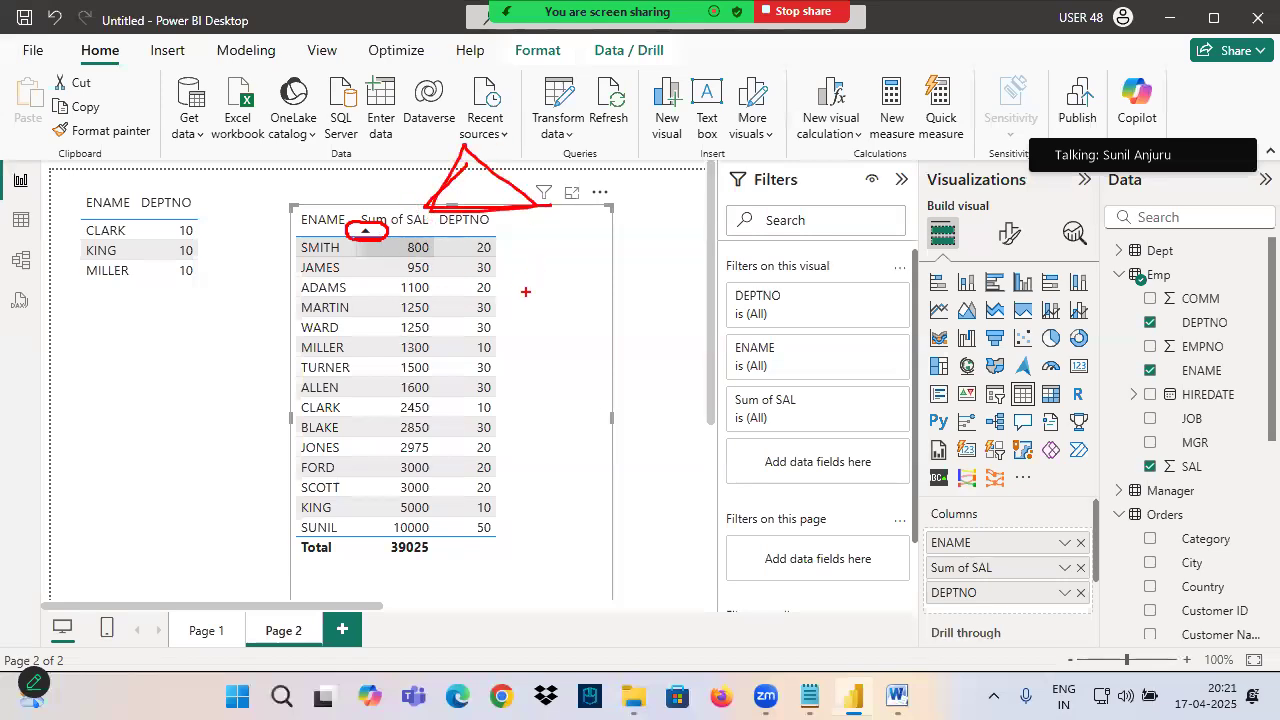
key("Escape")
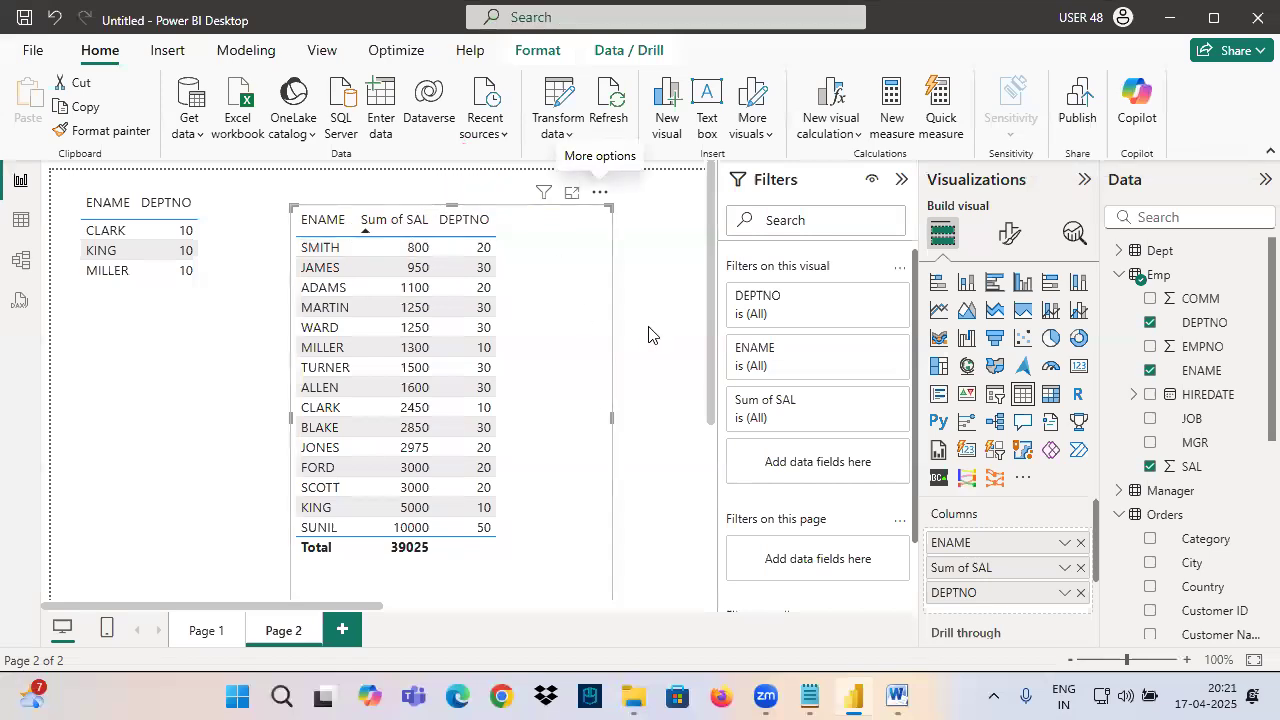
key("ctrl+2")
mouse_move(587, 265)
left_mouse_down()
mouse_move(543, 280)
mouse_move(668, 254)
left_mouse_up()
left_click_drag(622, 240, 630, 287)
left_click_drag(527, 243, 603, 221)
mouse_move(667, 163)
left_mouse_down()
mouse_move(645, 208)
mouse_move(703, 202)
mouse_move(752, 150)
mouse_move(806, 158)
left_mouse_up()
mouse_move(826, 142)
left_mouse_down()
mouse_move(822, 152)
mouse_move(828, 140)
left_mouse_up()
left_click_drag(850, 120, 846, 132)
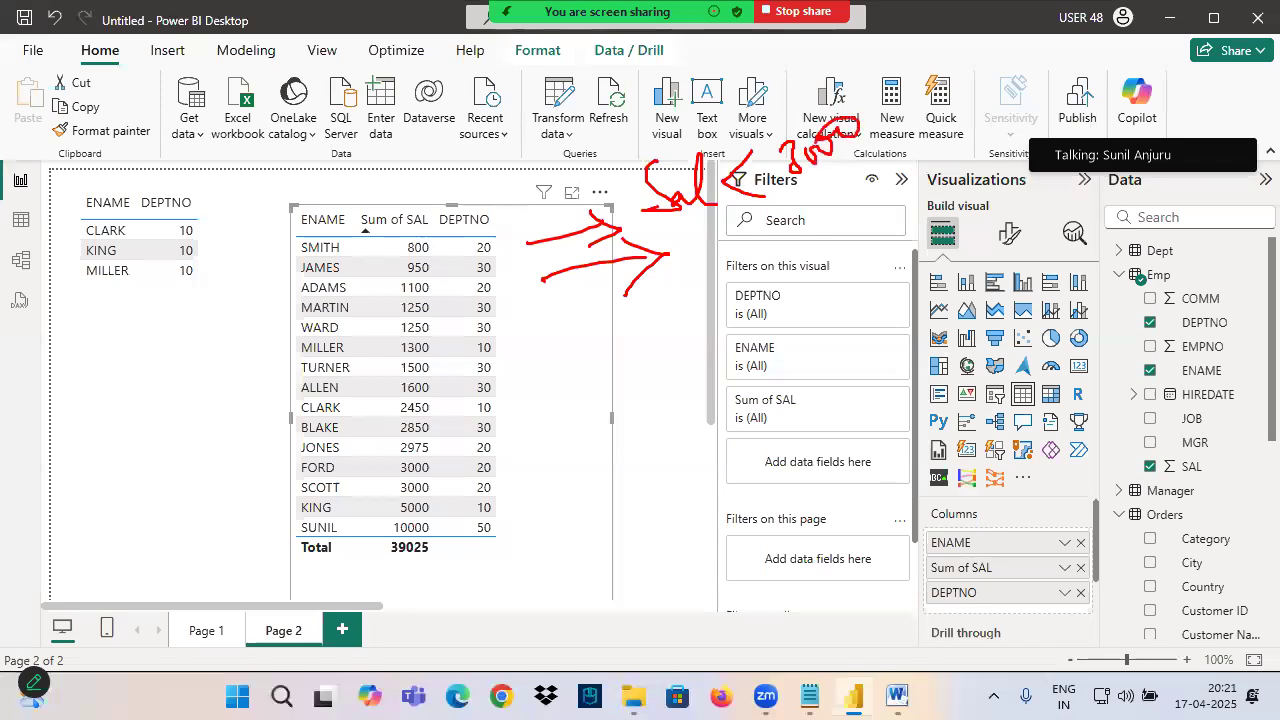
left_click_drag(297, 256, 360, 257)
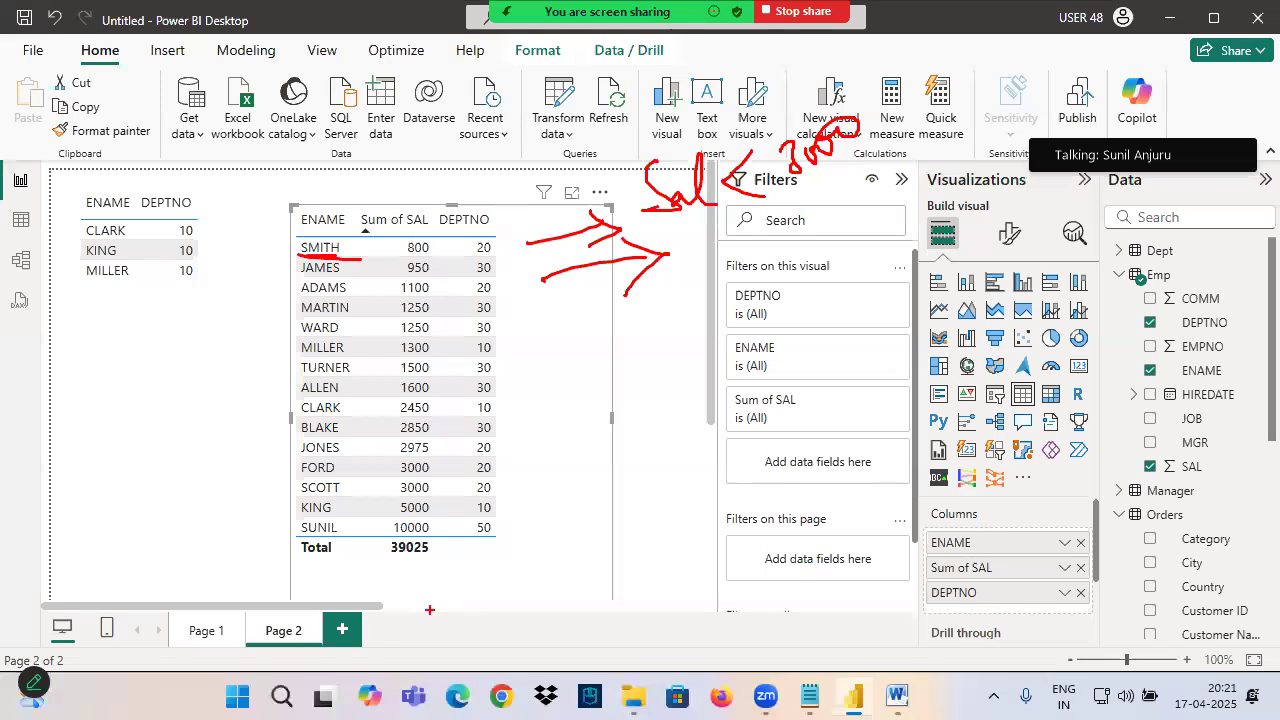
left_click_drag(297, 456, 524, 456)
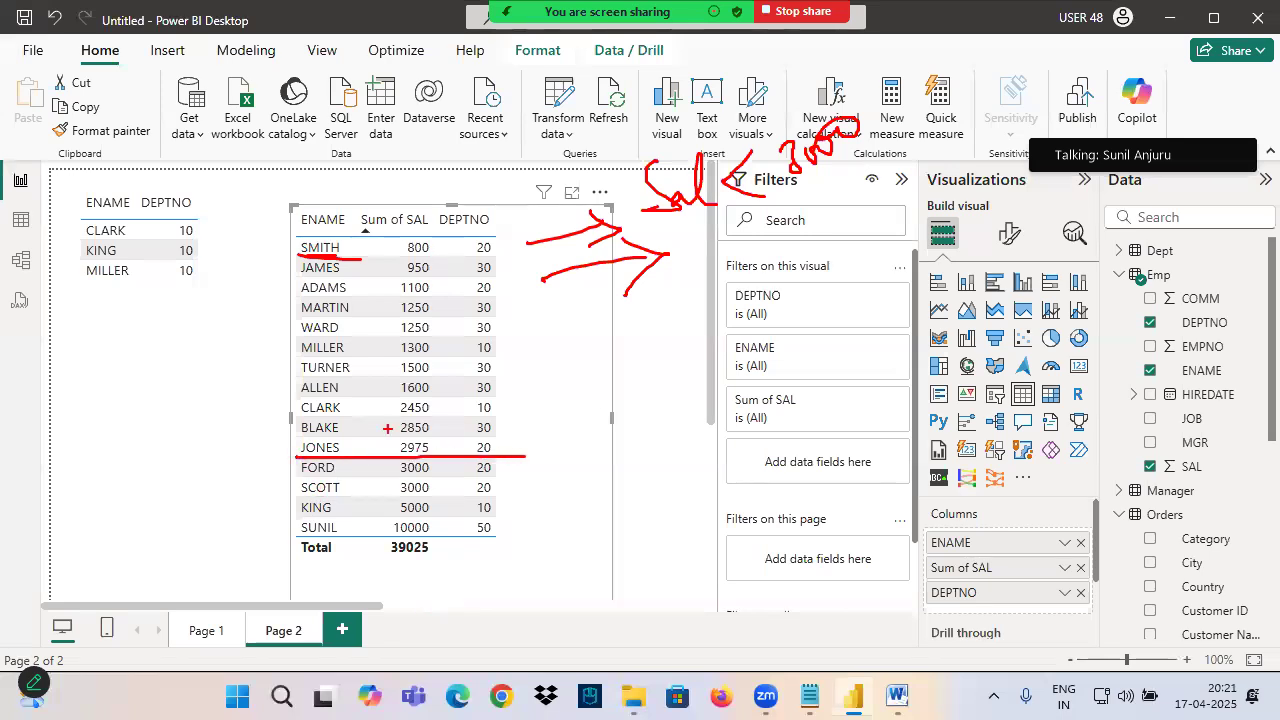
left_click_drag(293, 241, 533, 457)
mouse_move(545, 380)
left_mouse_down()
mouse_move(555, 420)
mouse_move(565, 412)
left_mouse_up()
mouse_move(525, 365)
left_mouse_down()
mouse_move(515, 440)
mouse_move(452, 352)
left_mouse_up()
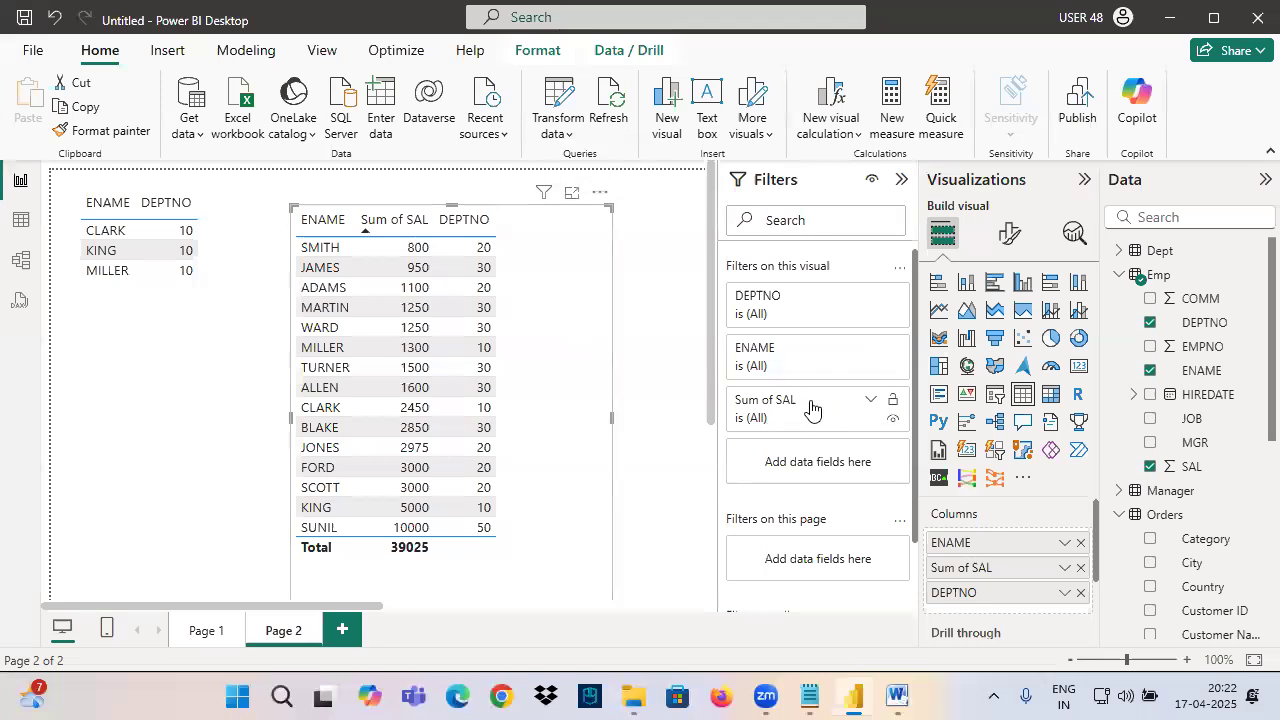
Filter the employee table to rows where Sum of SAL is less than 3000, and clear that filter.
left_click(779, 412)
left_click(776, 469)
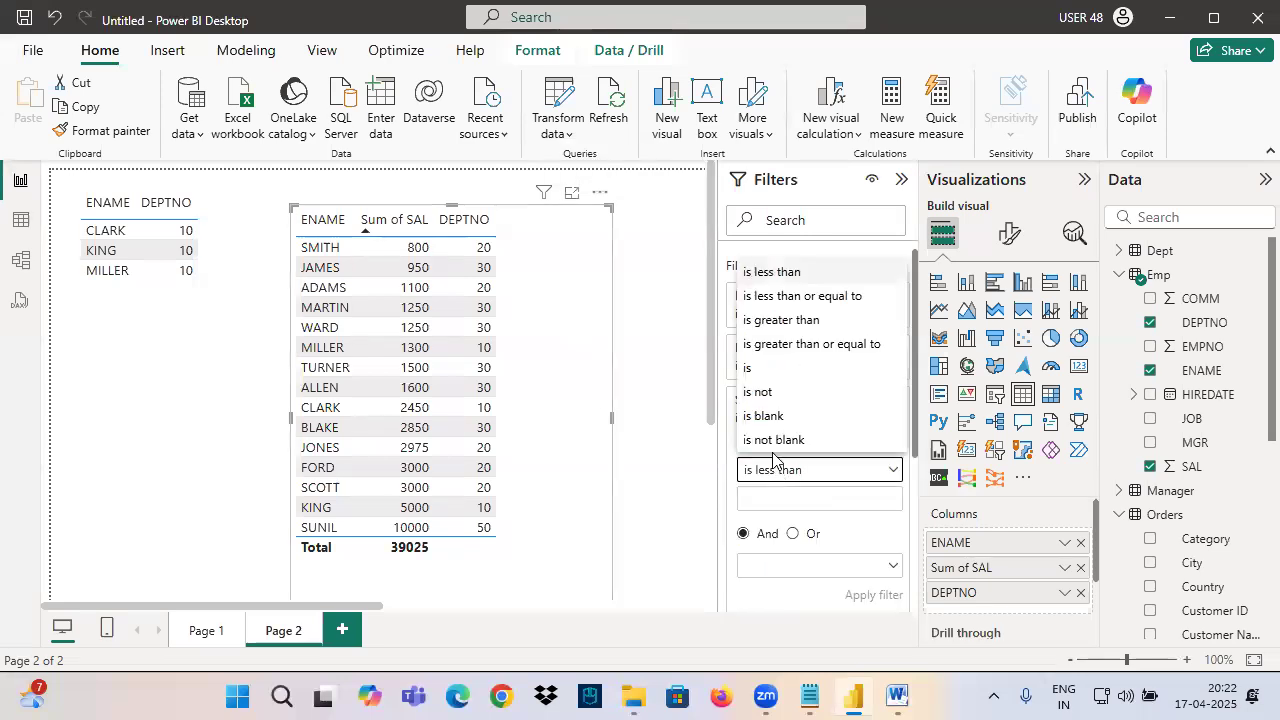
left_click(764, 272)
left_click(749, 499)
type("300")
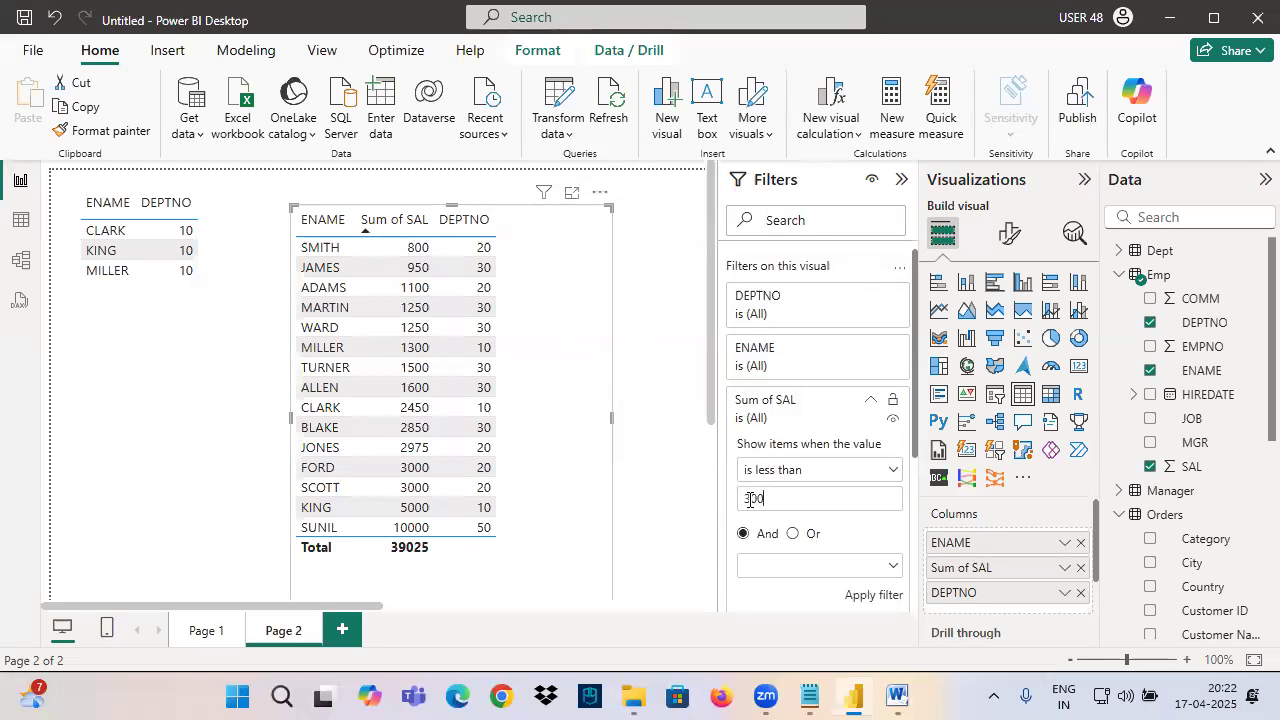
type("0")
left_click(868, 598)
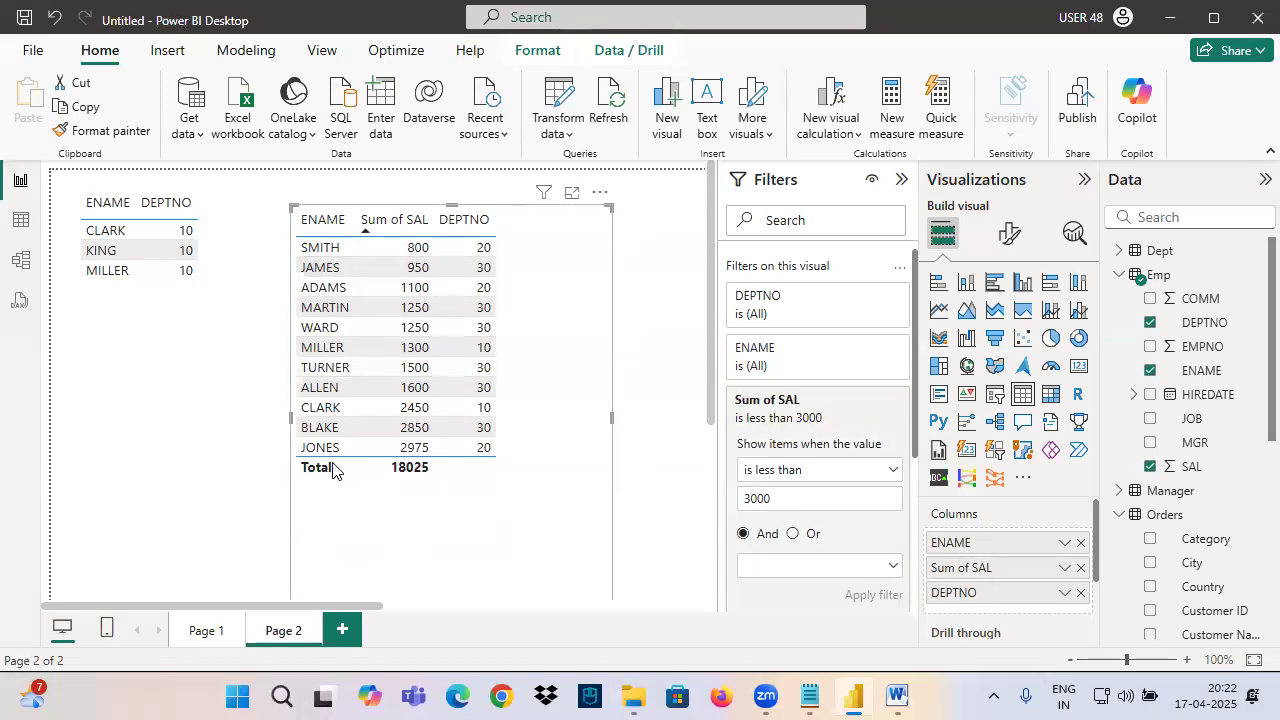
left_click(865, 420)
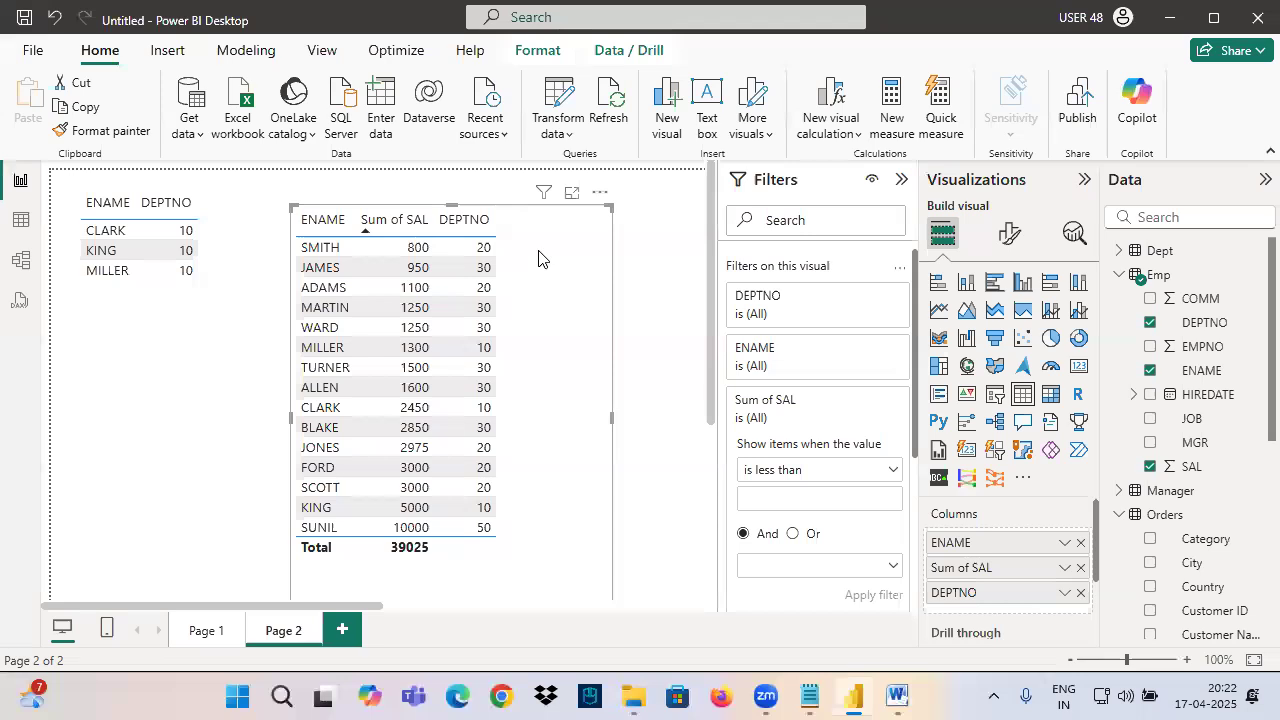
key("ctrl+2")
mouse_move(573, 218)
left_mouse_down()
mouse_move(532, 262)
mouse_move(605, 219)
mouse_move(601, 256)
left_mouse_up()
mouse_move(636, 215)
left_mouse_down()
mouse_move(647, 241)
mouse_move(753, 192)
left_mouse_up()
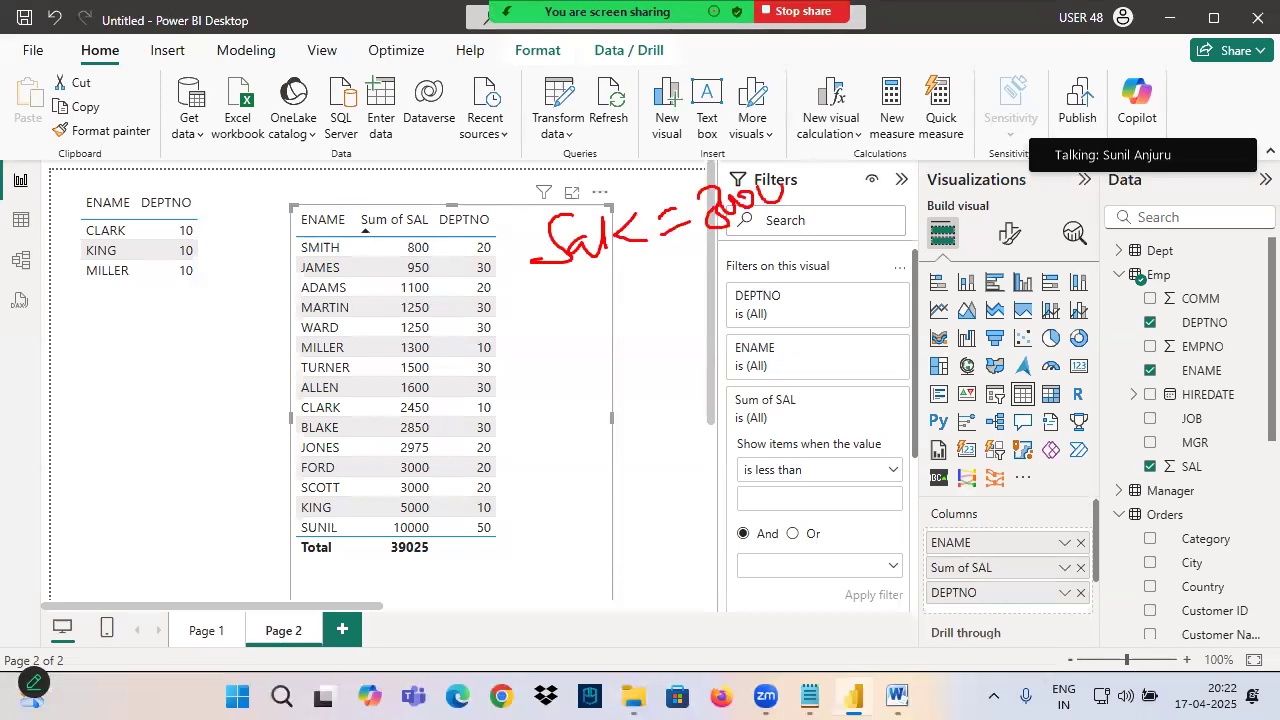
mouse_move(301, 240)
left_mouse_down()
mouse_move(490, 502)
mouse_move(553, 498)
left_mouse_up()
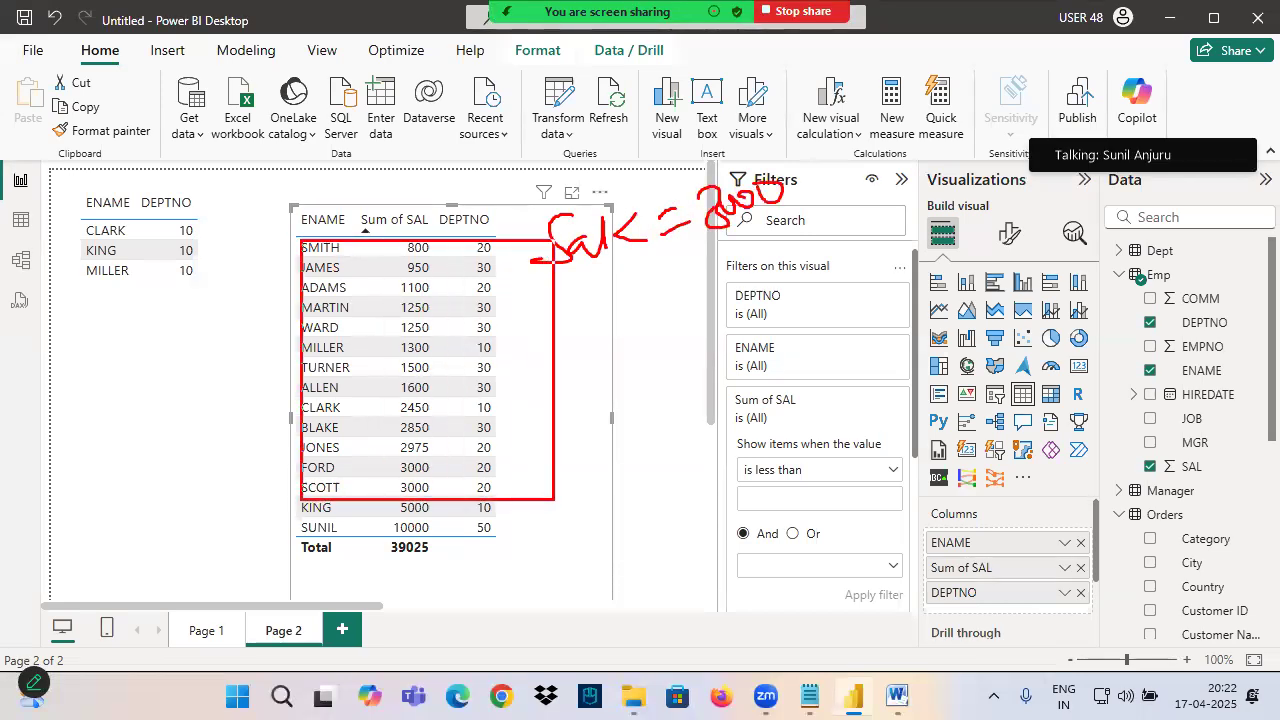
Filter the employee table to rows where Sum of SAL is less than or equal to 3000, and clear that filter.
left_click(798, 470)
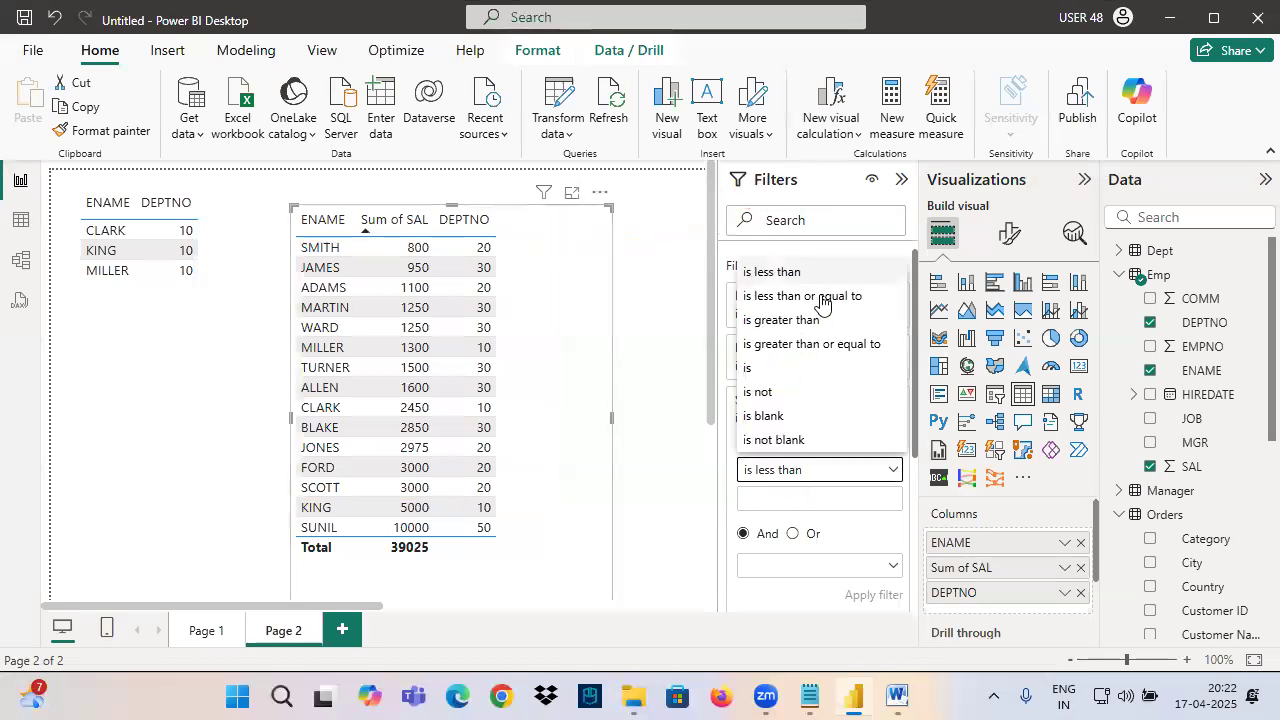
left_click(815, 296)
left_click(789, 496)
type("300")
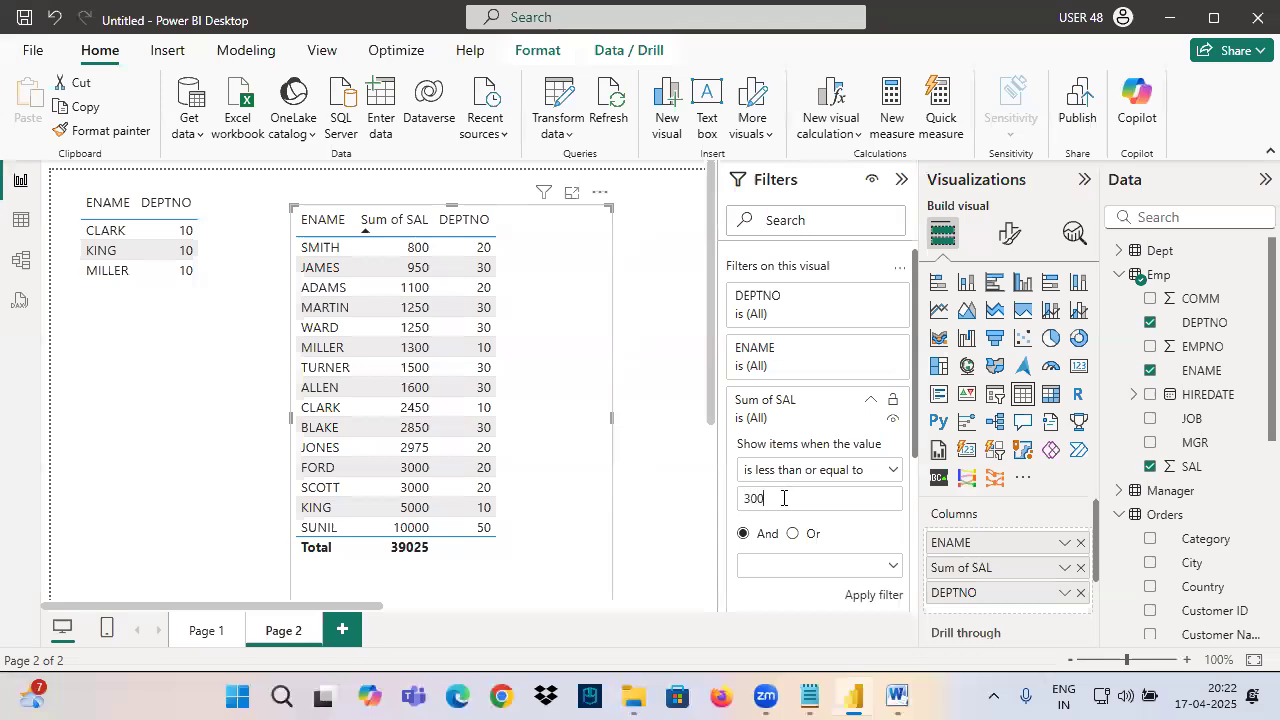
left_click(884, 596)
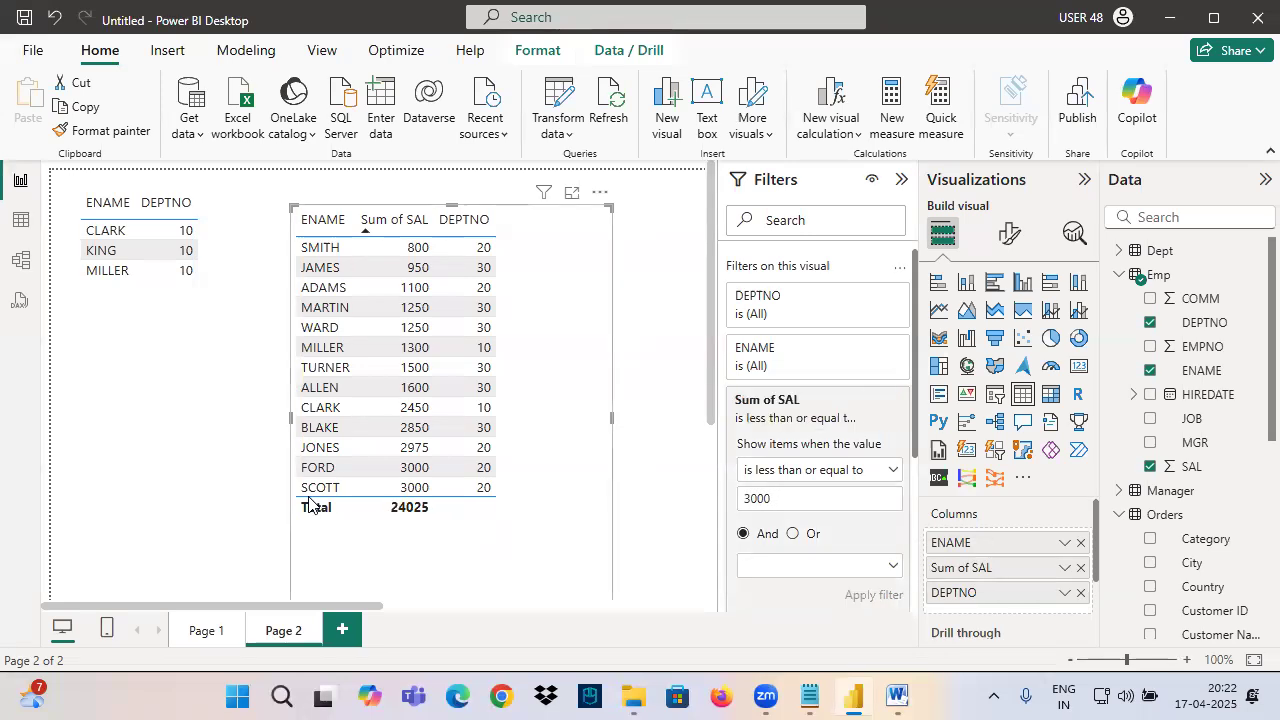
left_click(877, 402)
mouse_move(548, 213)
left_mouse_down()
mouse_move(535, 262)
mouse_move(578, 270)
mouse_move(615, 228)
left_mouse_up()
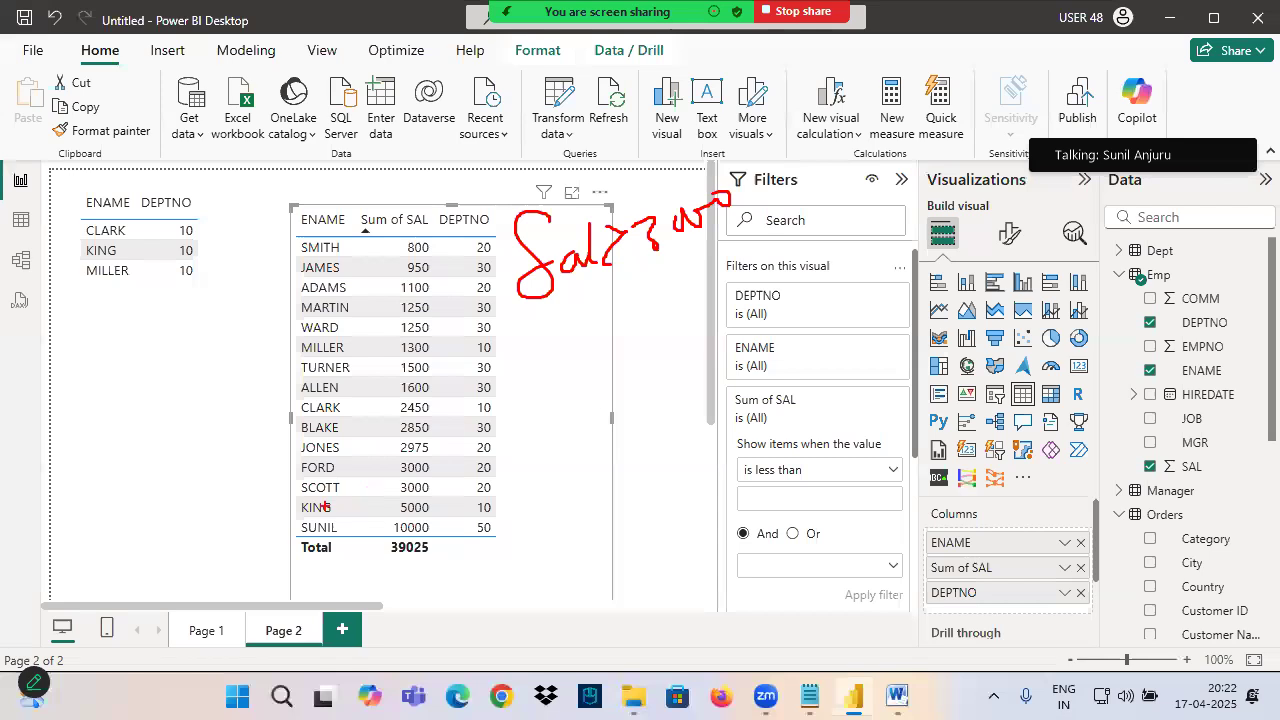
mouse_move(284, 500)
left_mouse_down()
mouse_move(478, 532)
mouse_move(284, 500)
left_mouse_up()
mouse_move(553, 522)
left_mouse_down()
mouse_move(618, 486)
mouse_move(595, 545)
left_mouse_up()
Filter the employee table to rows where Sum of SAL is greater than 3000, and clear that filter.
left_click(798, 470)
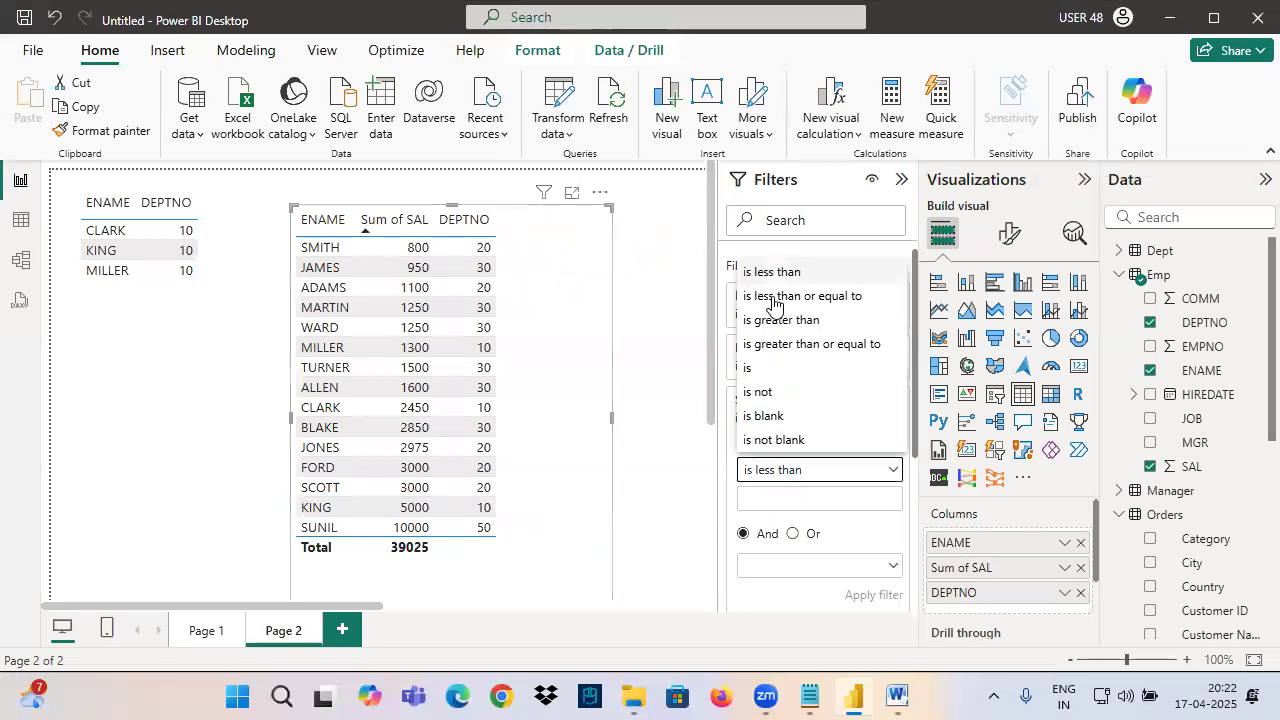
left_click(785, 322)
left_click(787, 503)
type("3000")
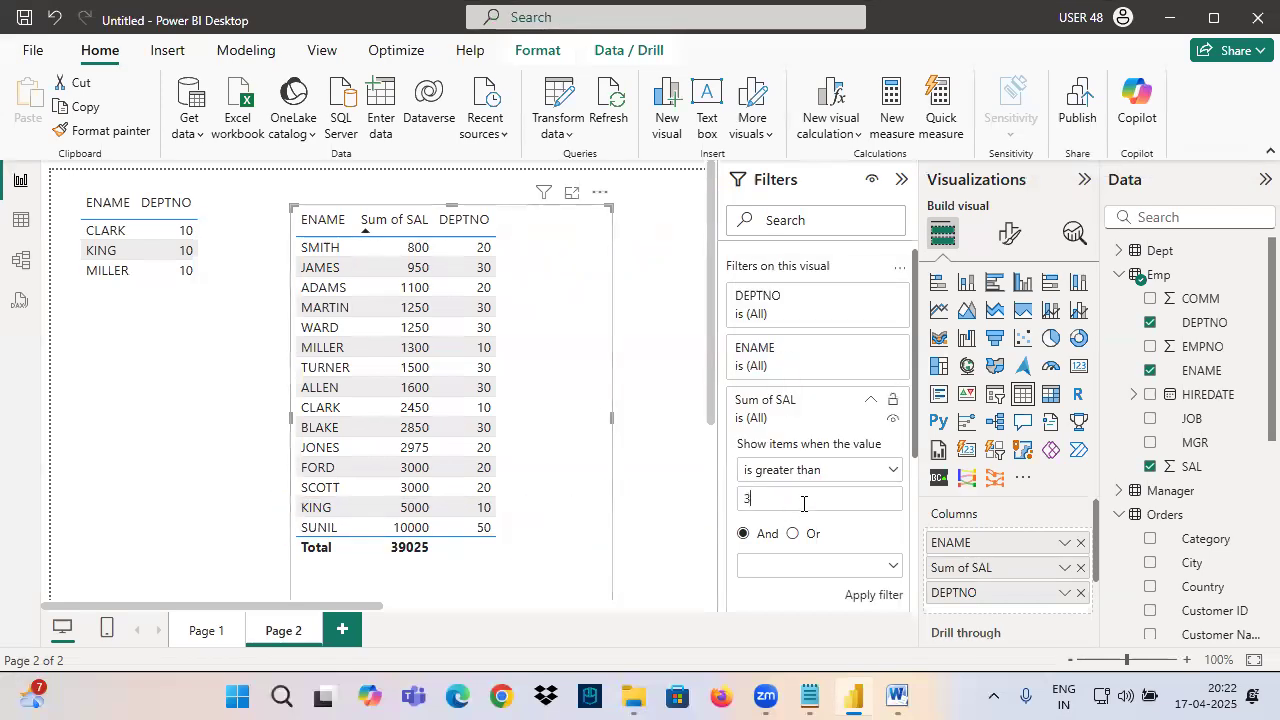
left_click(873, 596)
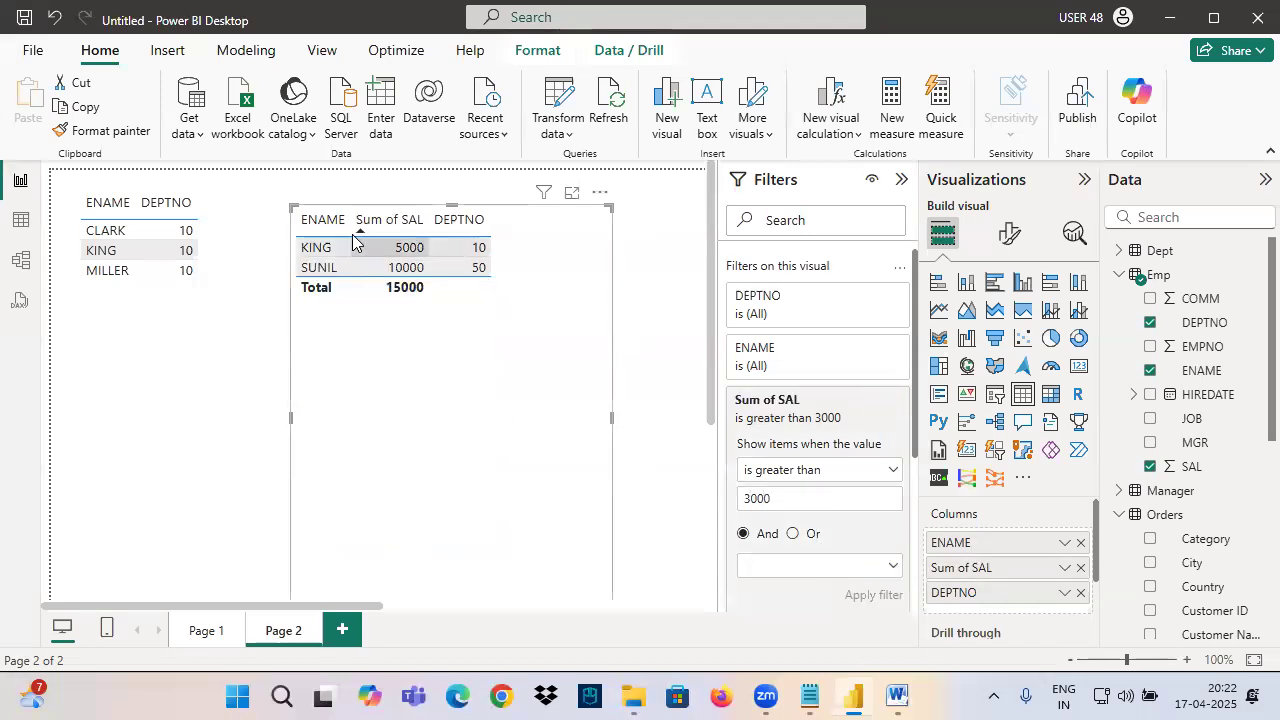
left_click(871, 419)
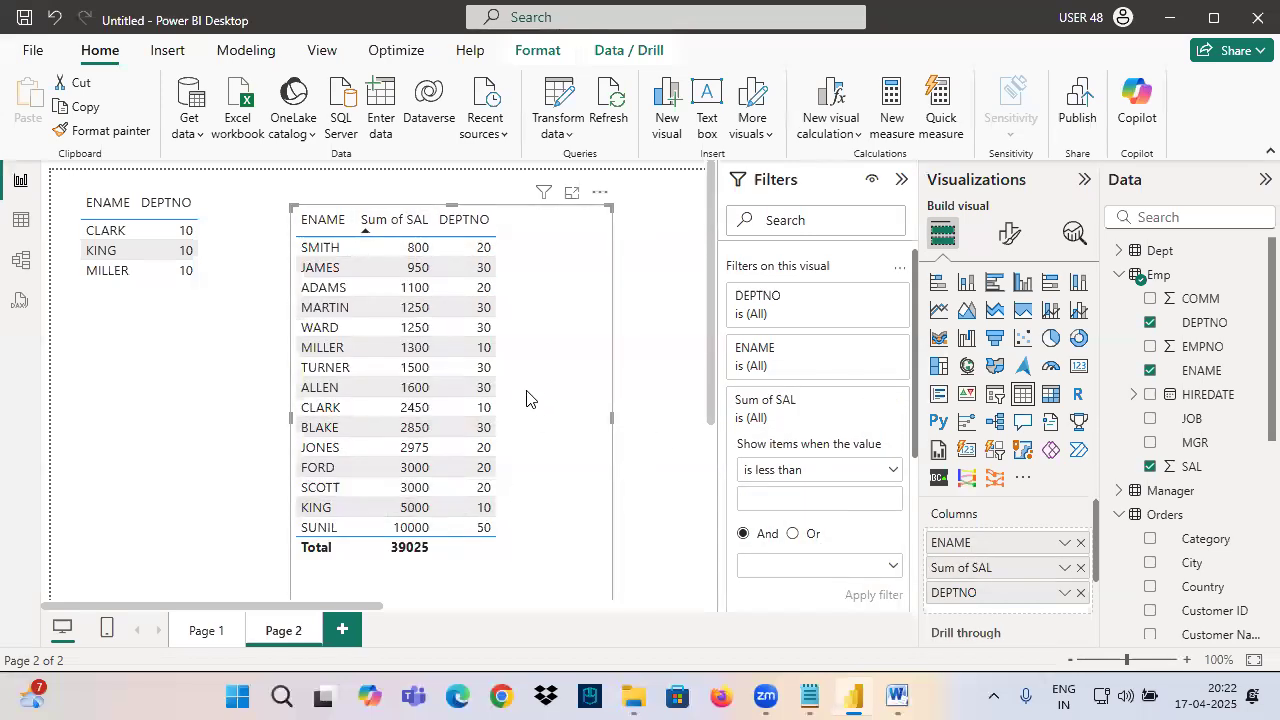
left_click_drag(585, 363, 579, 376)
mouse_move(600, 339)
left_mouse_down()
mouse_move(627, 331)
mouse_move(631, 355)
left_mouse_up()
left_click_drag(642, 322, 671, 344)
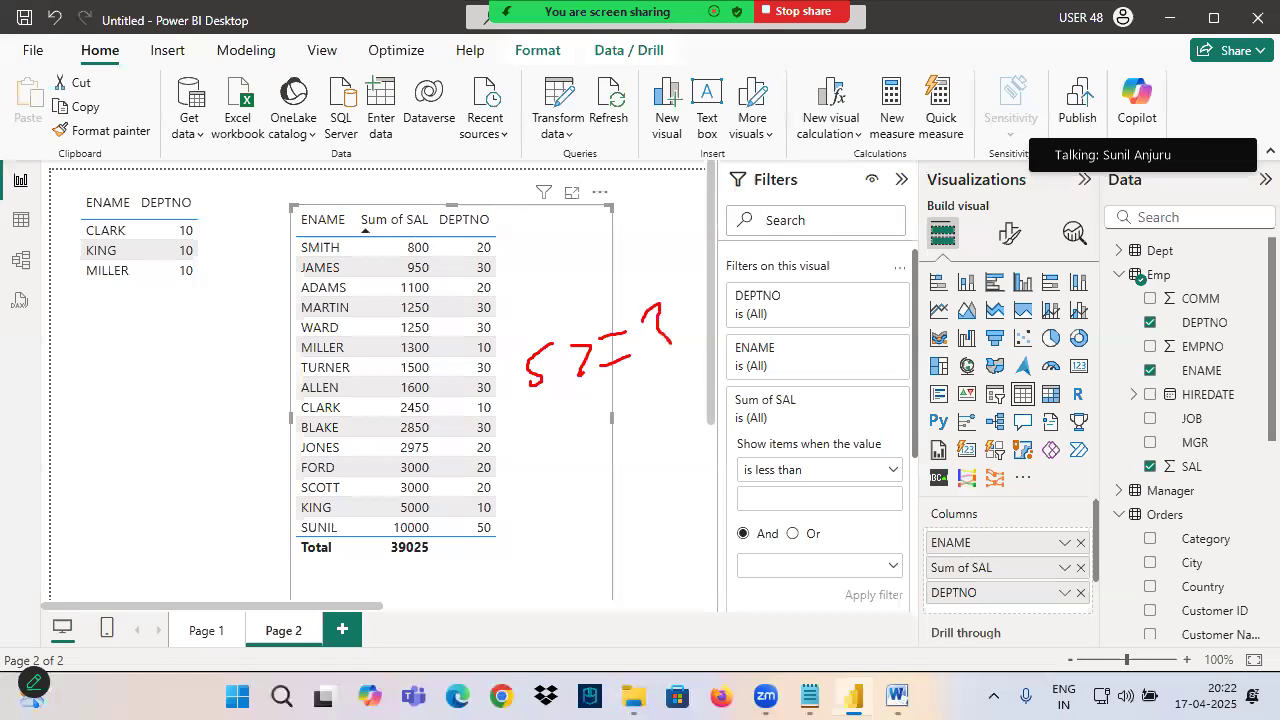
left_click_drag(686, 297, 716, 287)
mouse_move(294, 457)
left_mouse_down()
mouse_move(486, 525)
mouse_move(563, 537)
left_mouse_up()
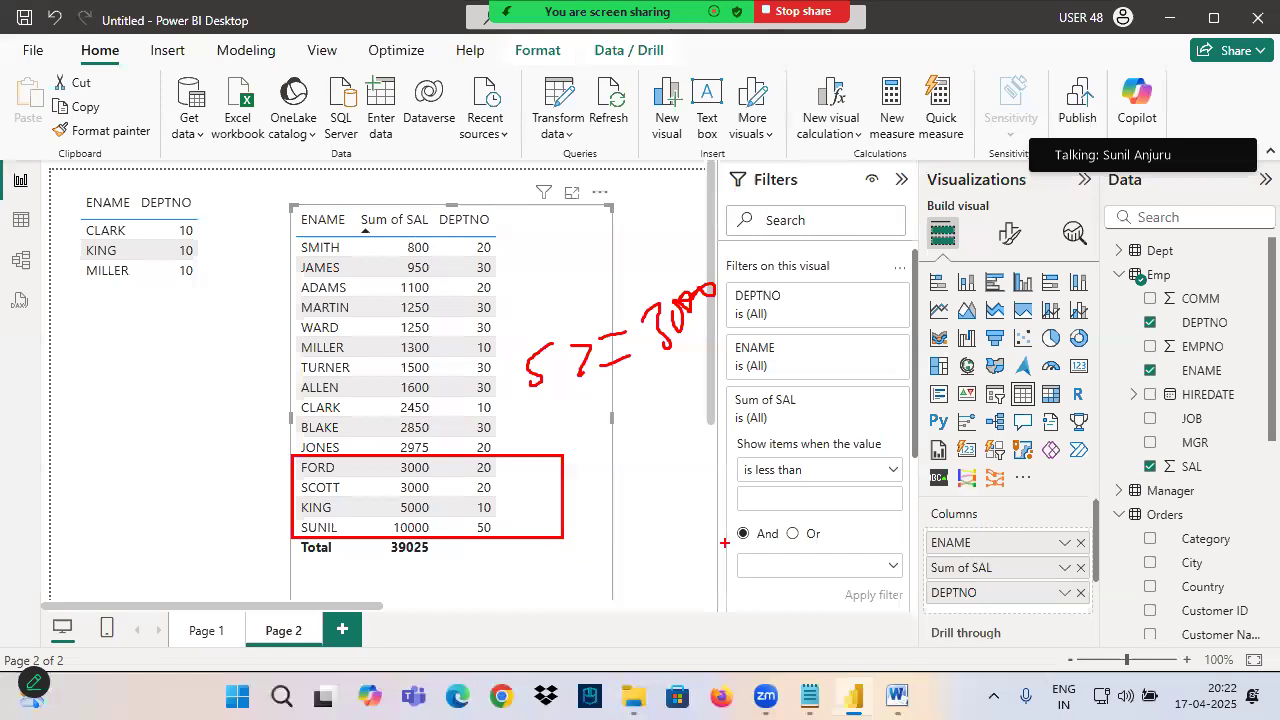
Filter the employee table to rows where Sum of SAL is greater than or equal to 3000, and clear that filter.
left_click(786, 470)
left_click(779, 345)
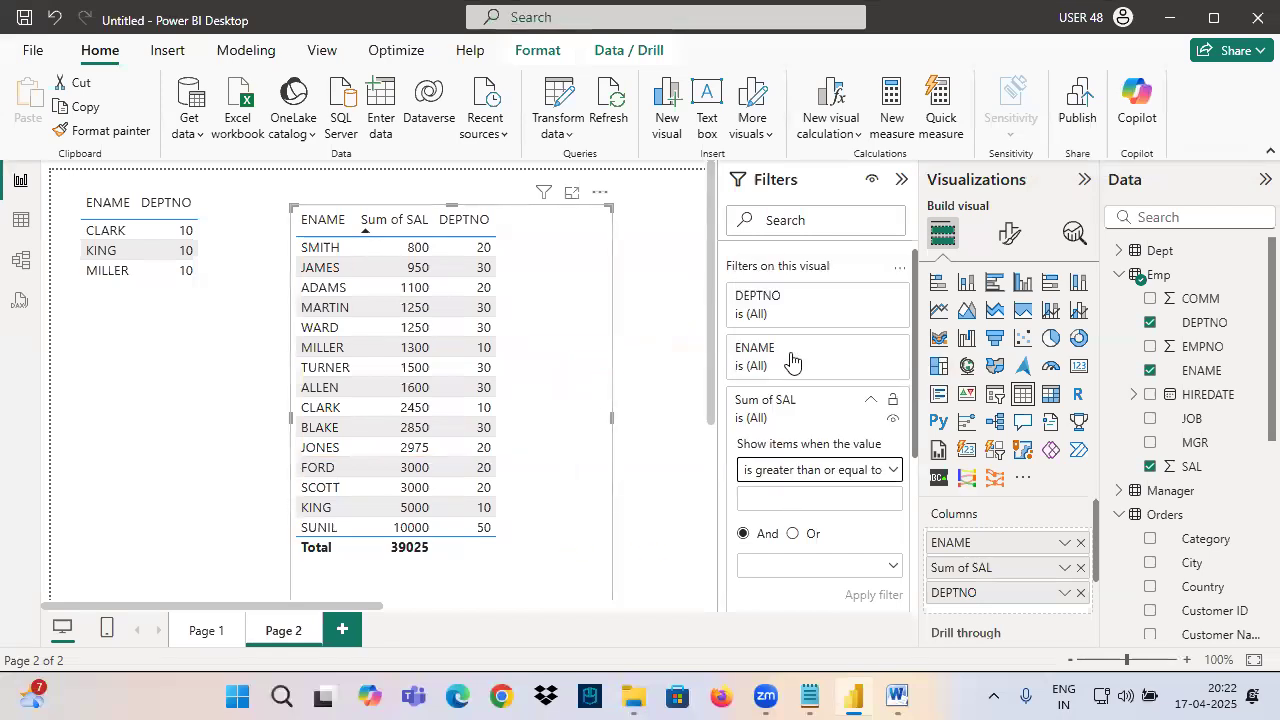
left_click(797, 500)
type("3000")
left_click(873, 594)
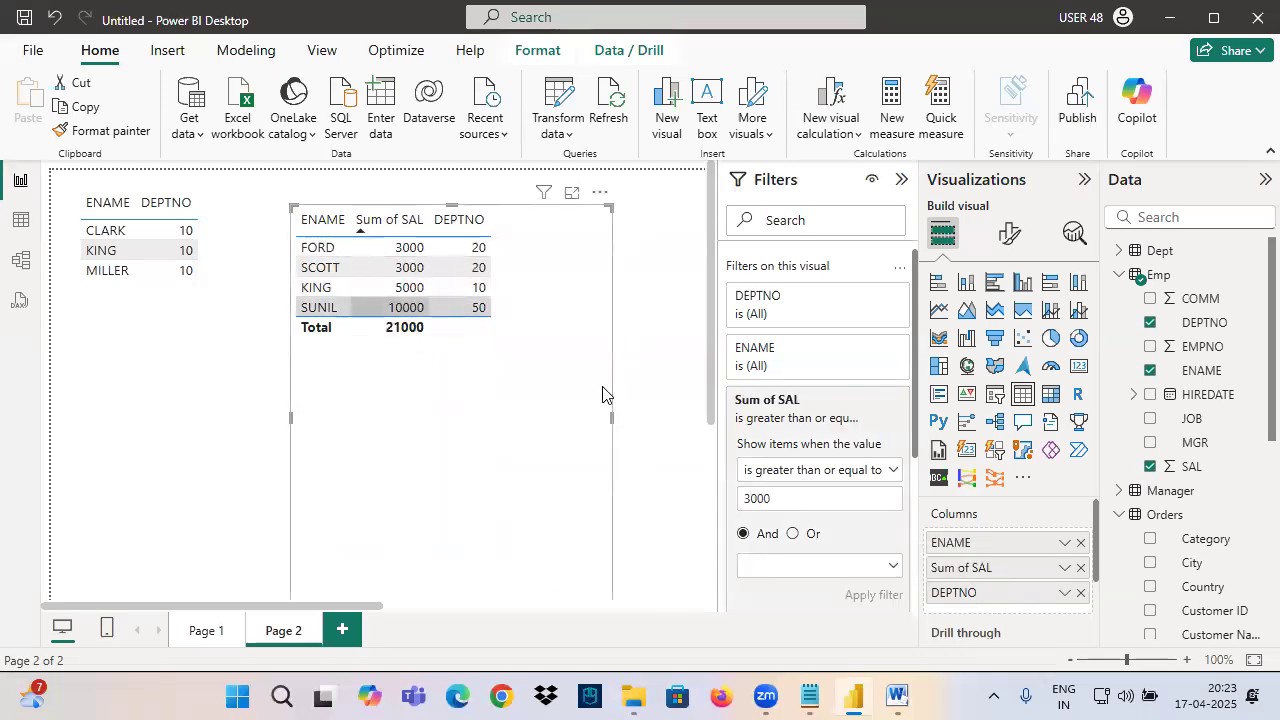
left_click(870, 420)
left_click(763, 481)
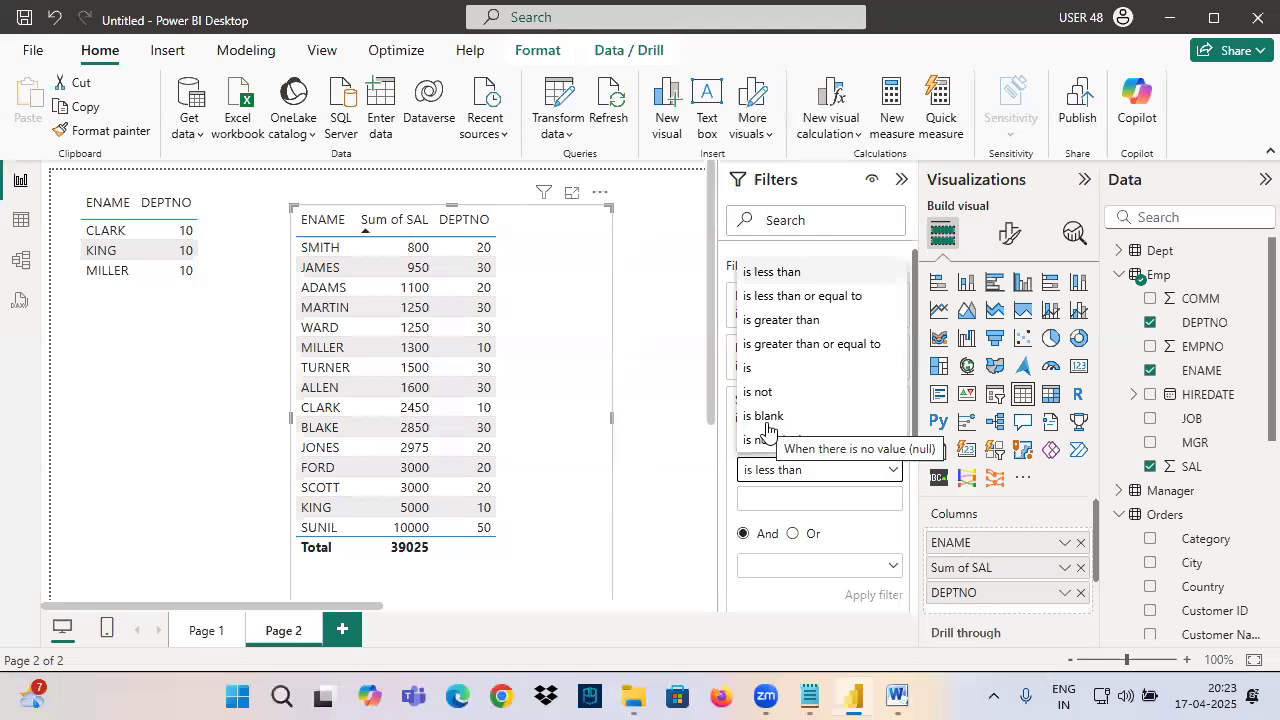
left_click(342, 638)
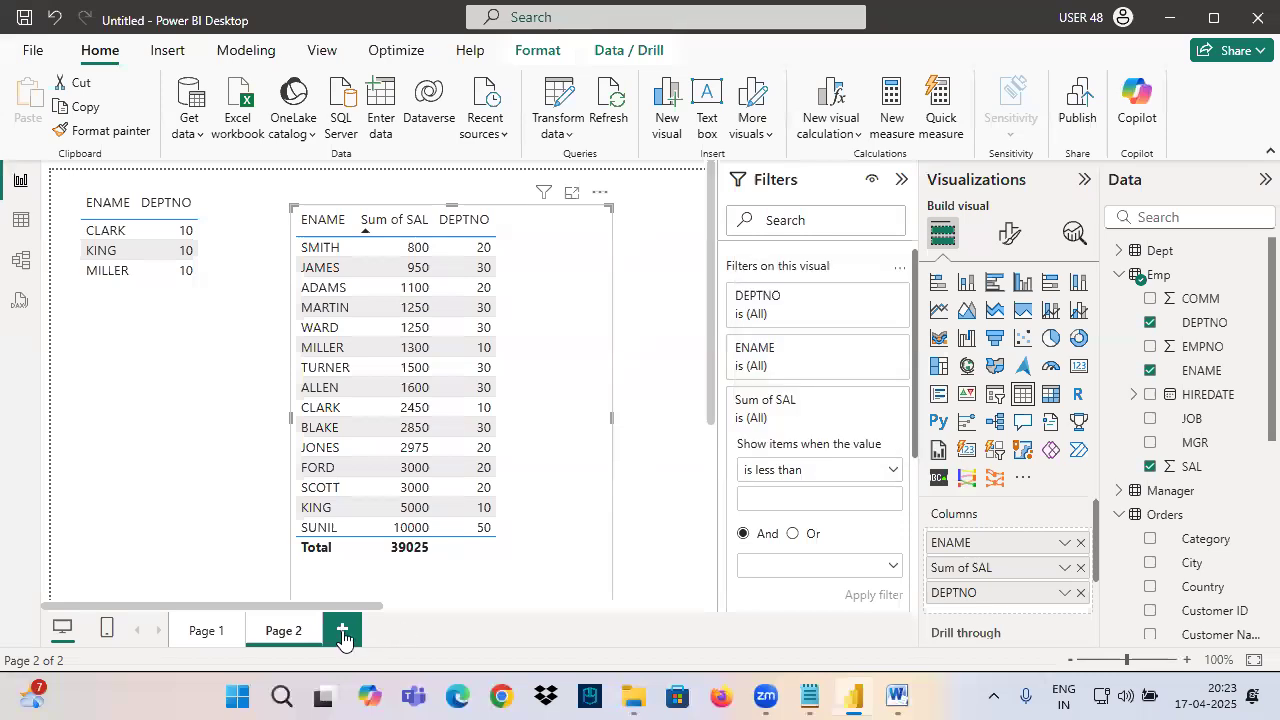
Add a new report page with a table visual and enlarge the table.
left_click(340, 635)
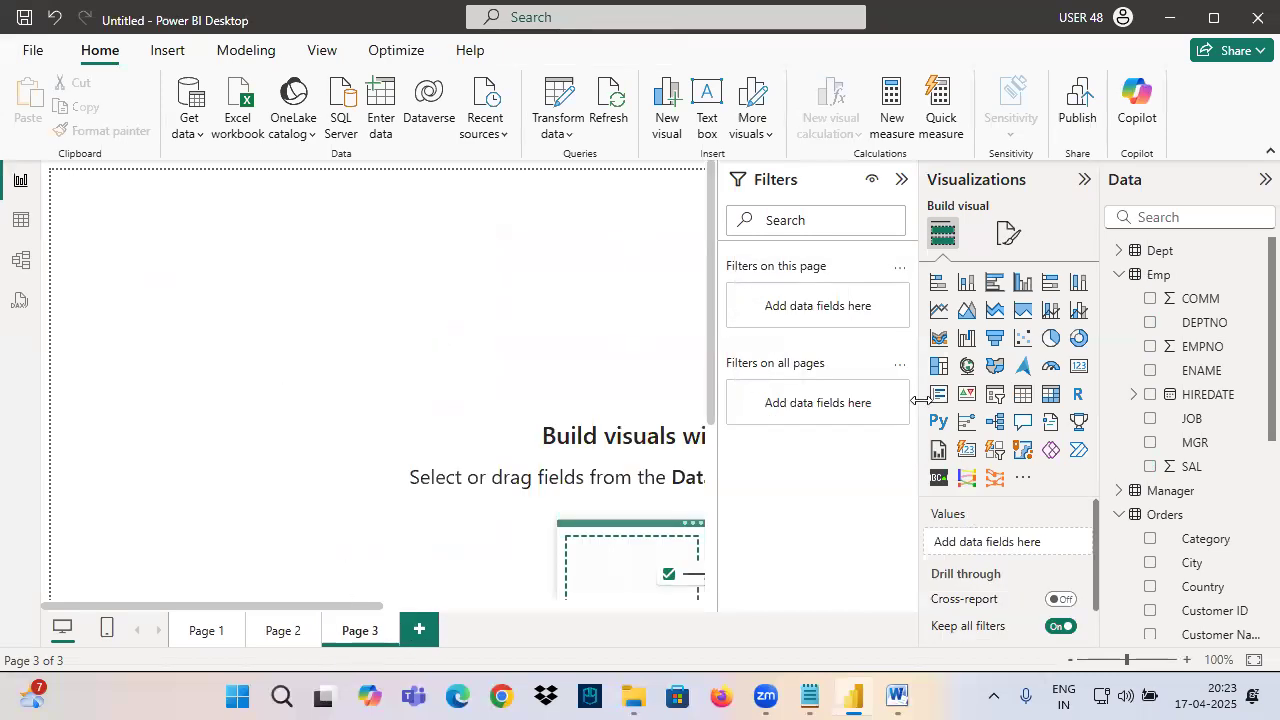
left_click(1022, 393)
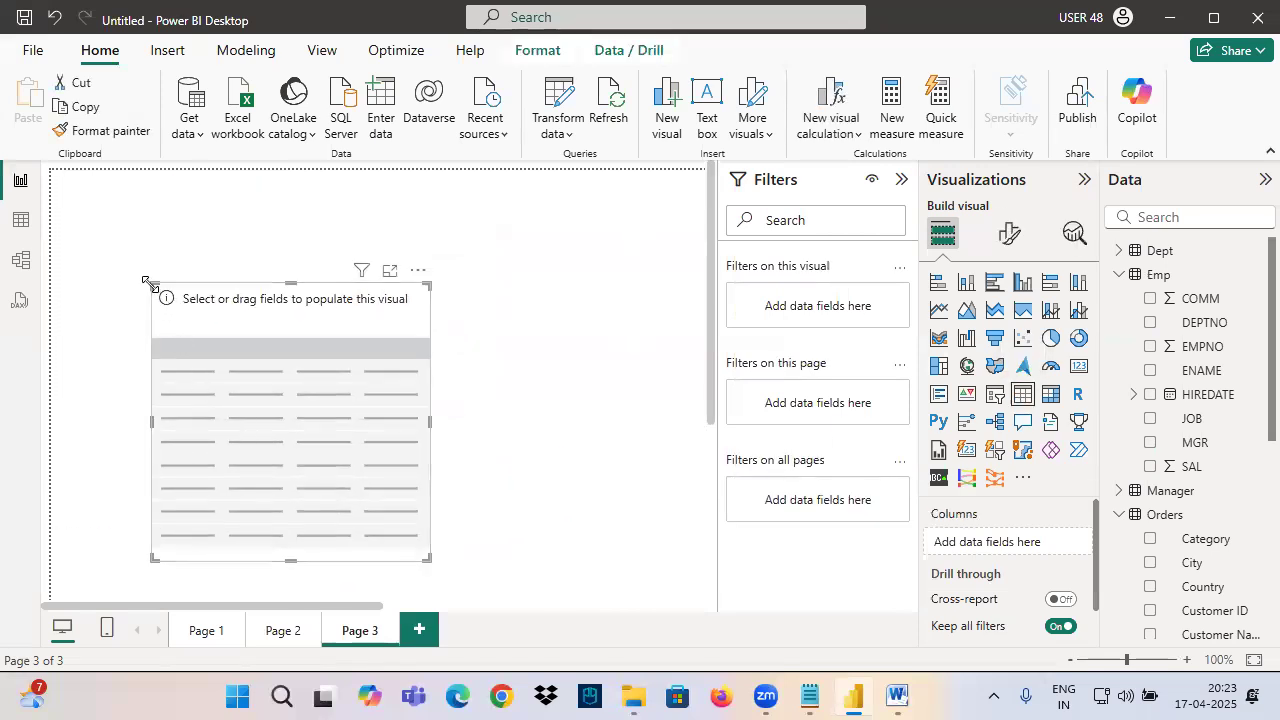
left_click_drag(152, 284, 128, 200)
Fill the new table with the ENAME, SAL, COMM and DEPTNO fields from the Emp table.
left_click_drag(1190, 372, 335, 395)
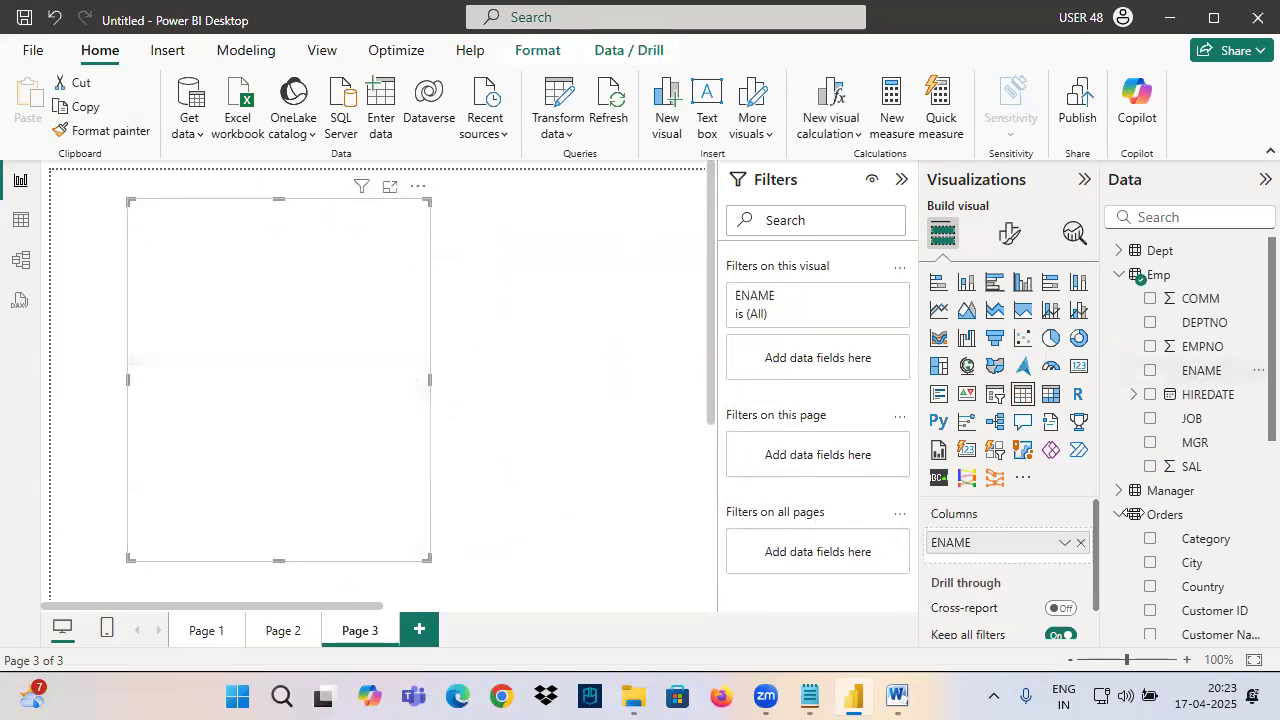
left_click_drag(1190, 466, 390, 365)
left_click_drag(1200, 298, 336, 336)
left_click_drag(1205, 322, 550, 343)
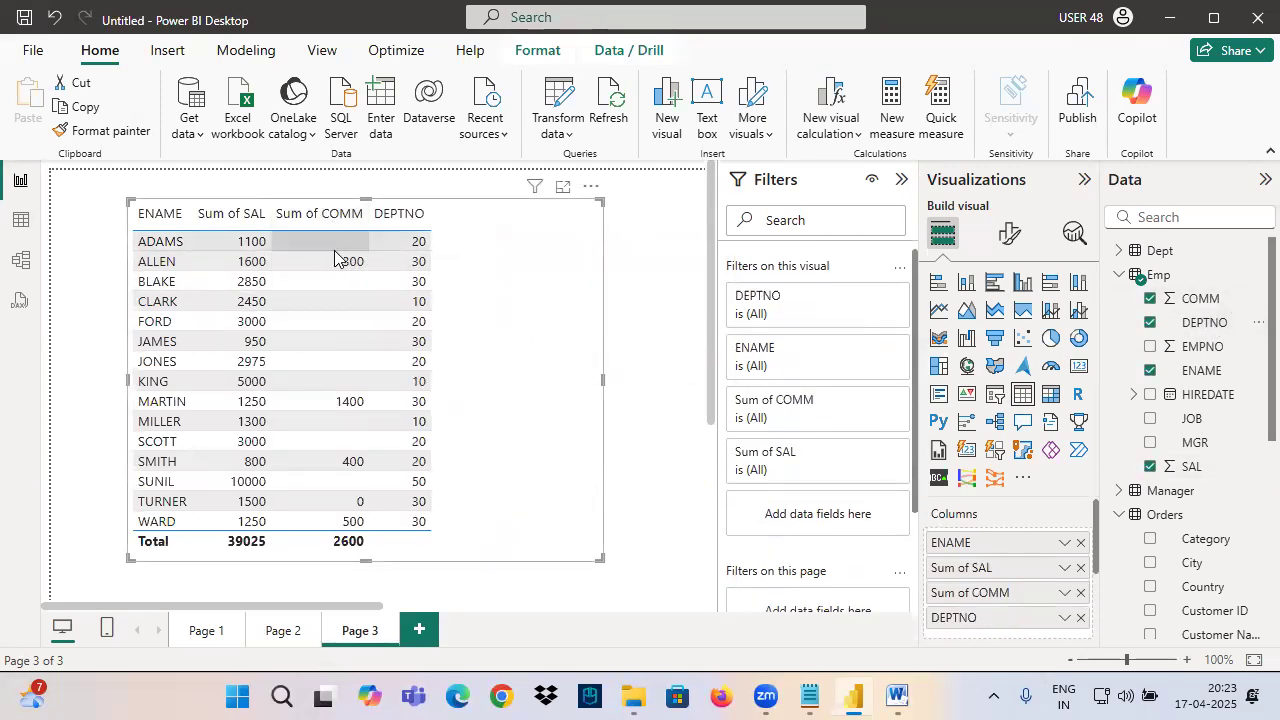
mouse_move(347, 249)
left_mouse_down()
mouse_move(306, 236)
mouse_move(348, 236)
left_mouse_up()
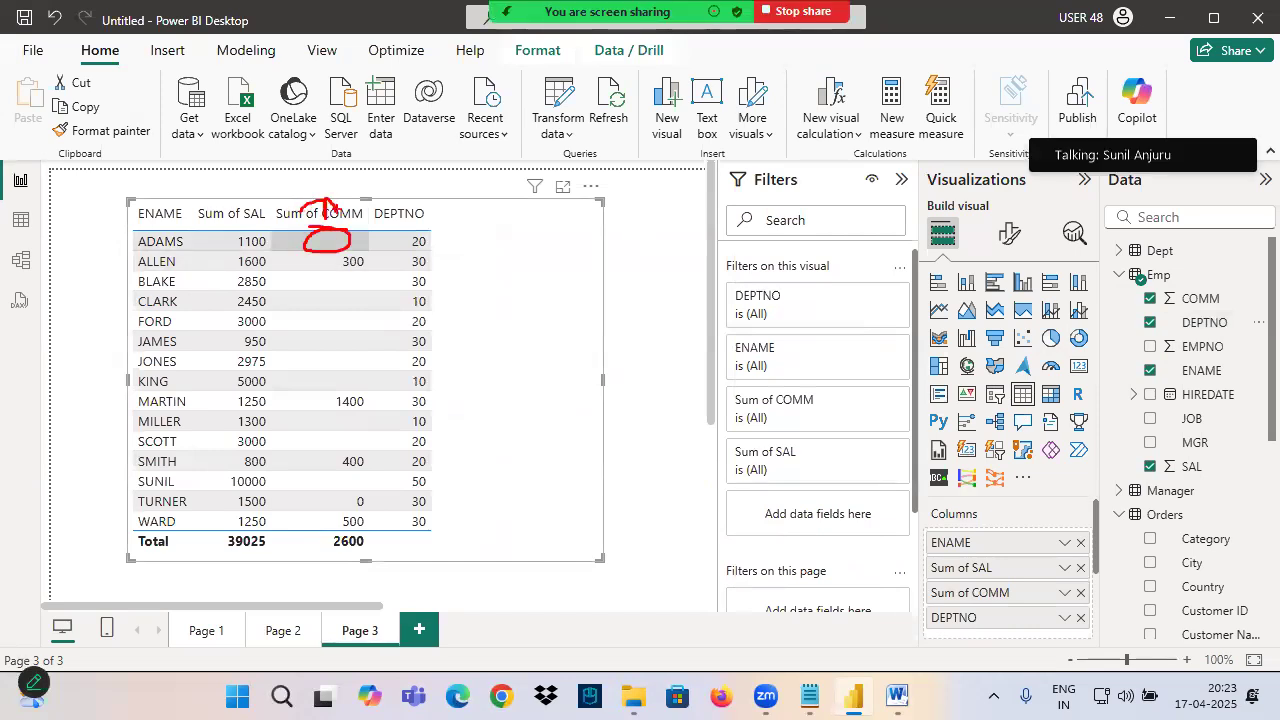
left_click_drag(390, 181, 366, 272)
left_click_drag(420, 172, 430, 212)
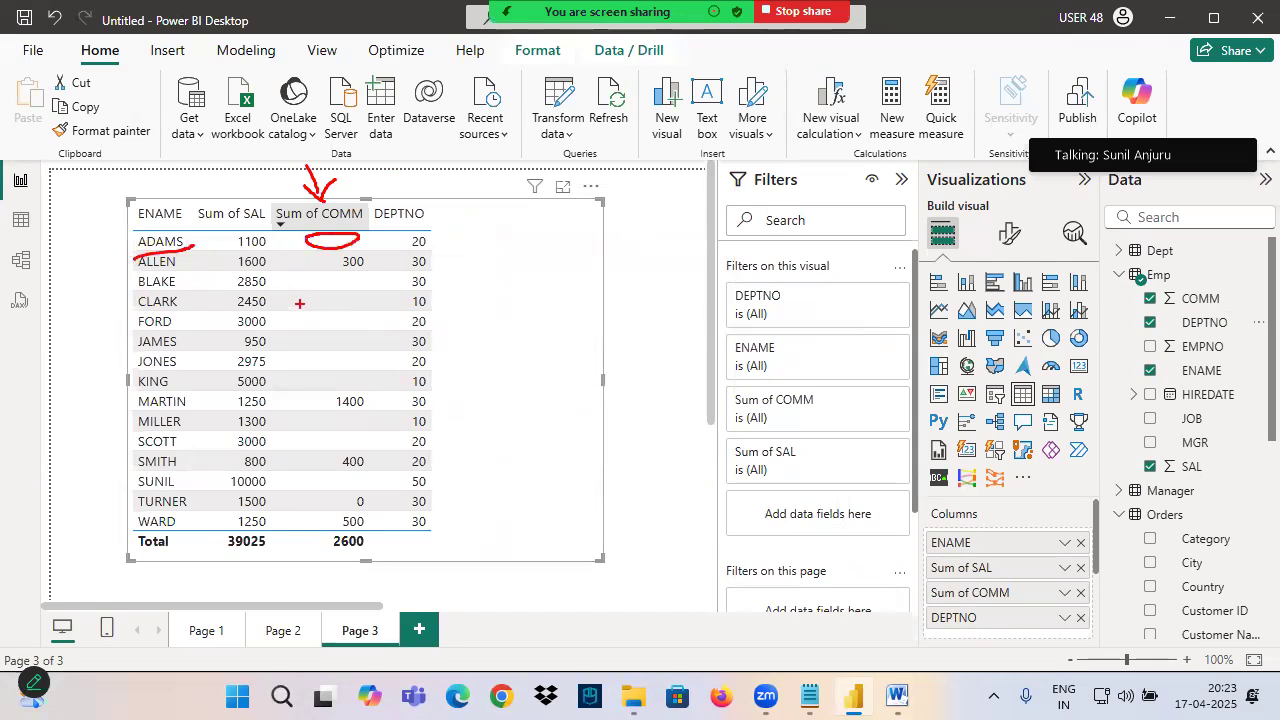
left_click_drag(134, 257, 236, 254)
left_click_drag(140, 272, 248, 270)
mouse_move(360, 253)
left_mouse_down()
mouse_move(372, 257)
mouse_move(334, 268)
mouse_move(380, 272)
left_mouse_up()
left_click_drag(138, 298, 222, 296)
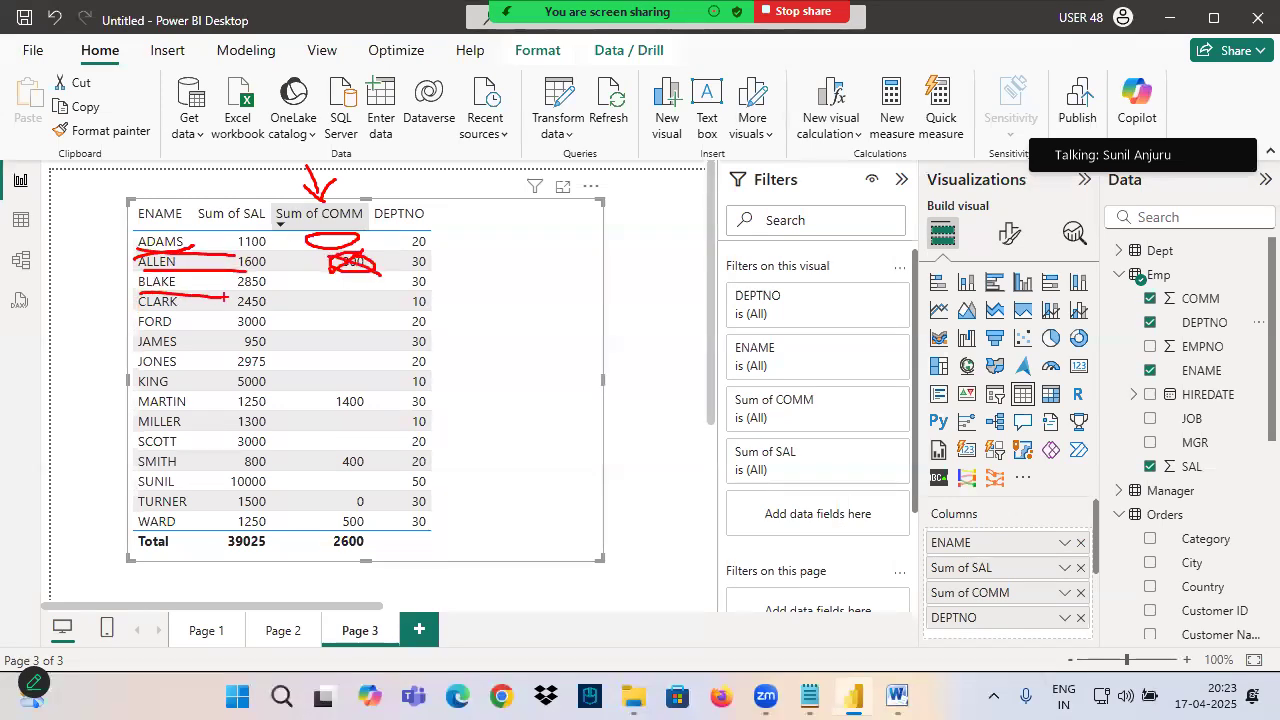
Filter the commission table to rows where Sum of COMM is blank, and clear that filter.
left_click_drag(330, 272, 358, 286)
key("Escape")
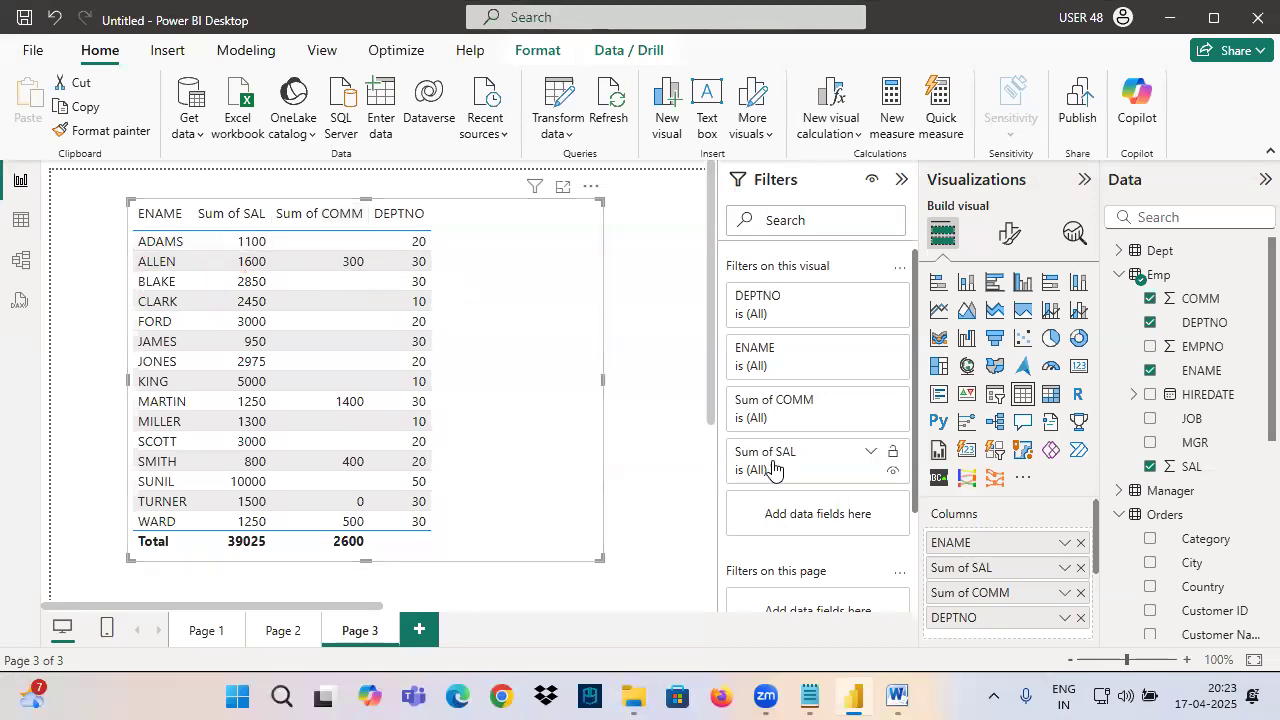
left_click(868, 401)
left_click(784, 472)
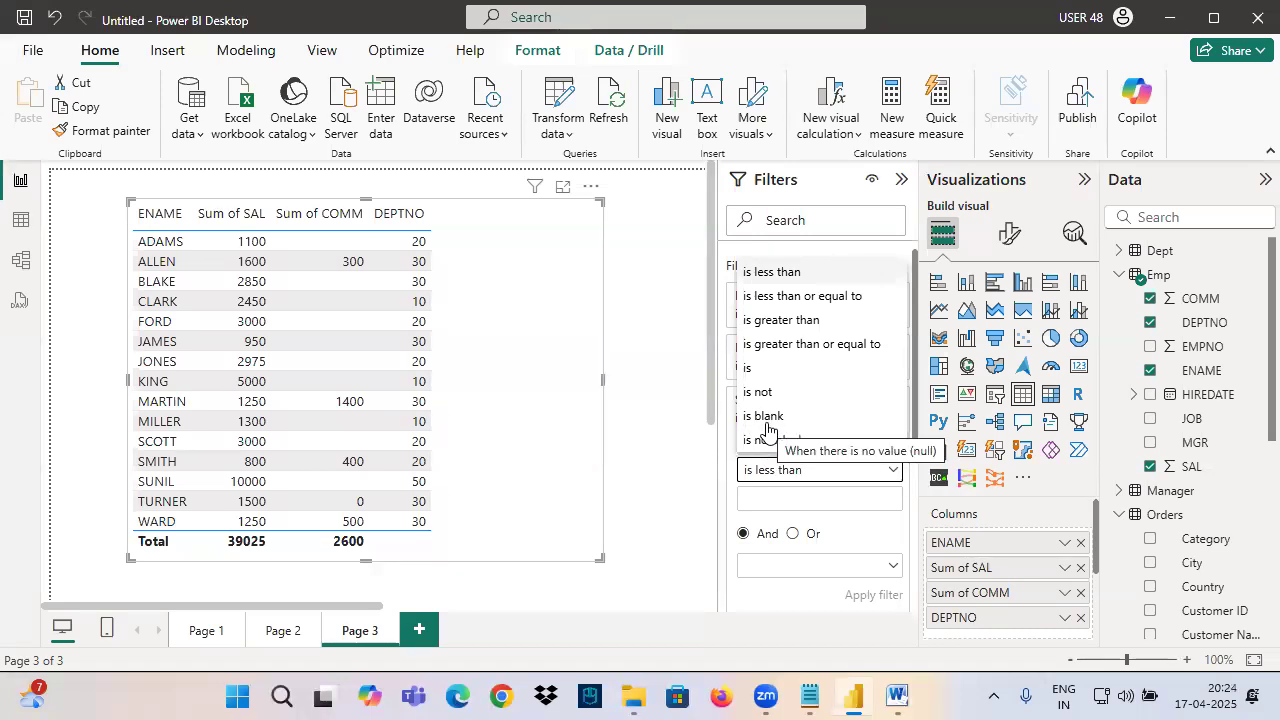
left_click(767, 416)
left_click(875, 564)
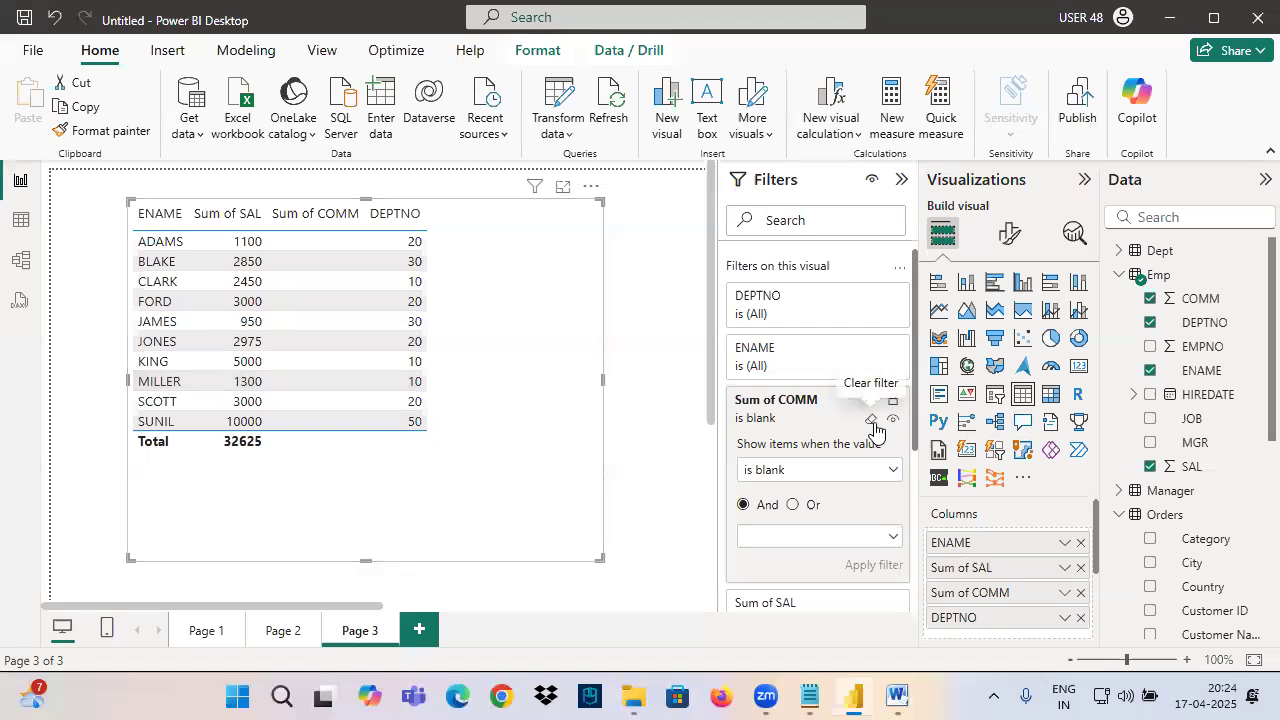
left_click(871, 419)
Filter the commission table to rows where Sum of COMM is not blank.
left_click(831, 471)
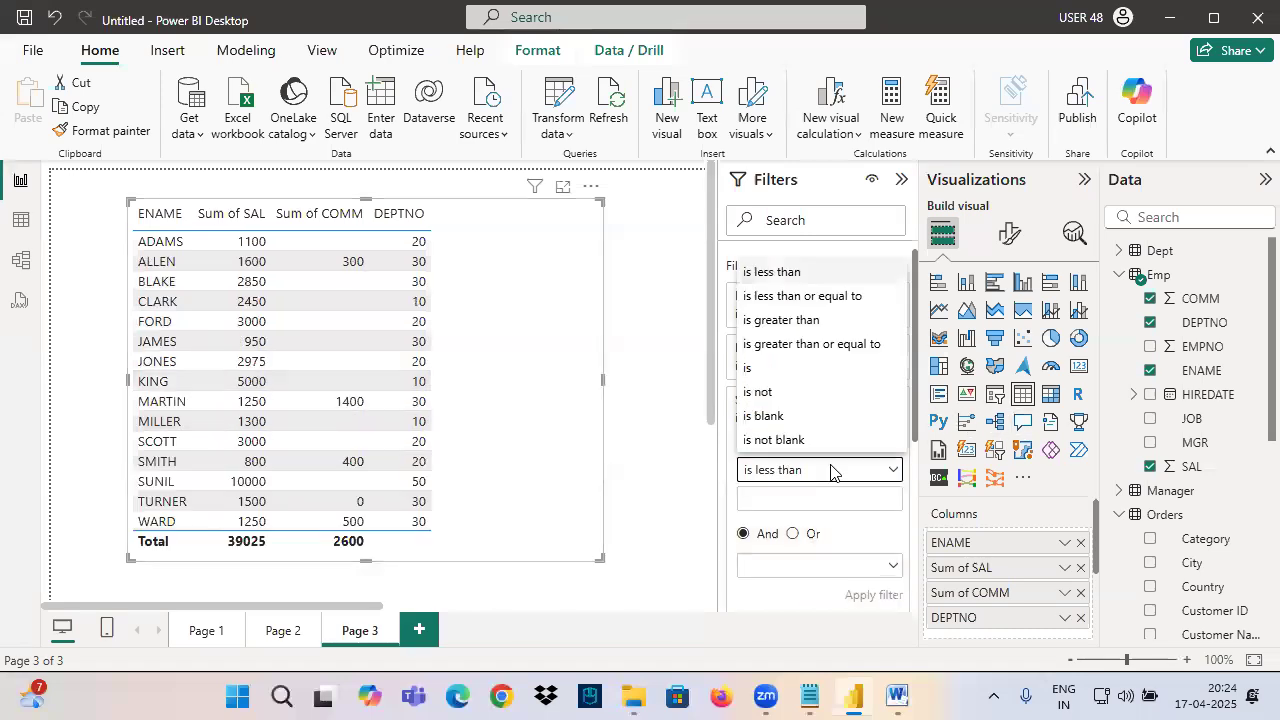
left_click(771, 441)
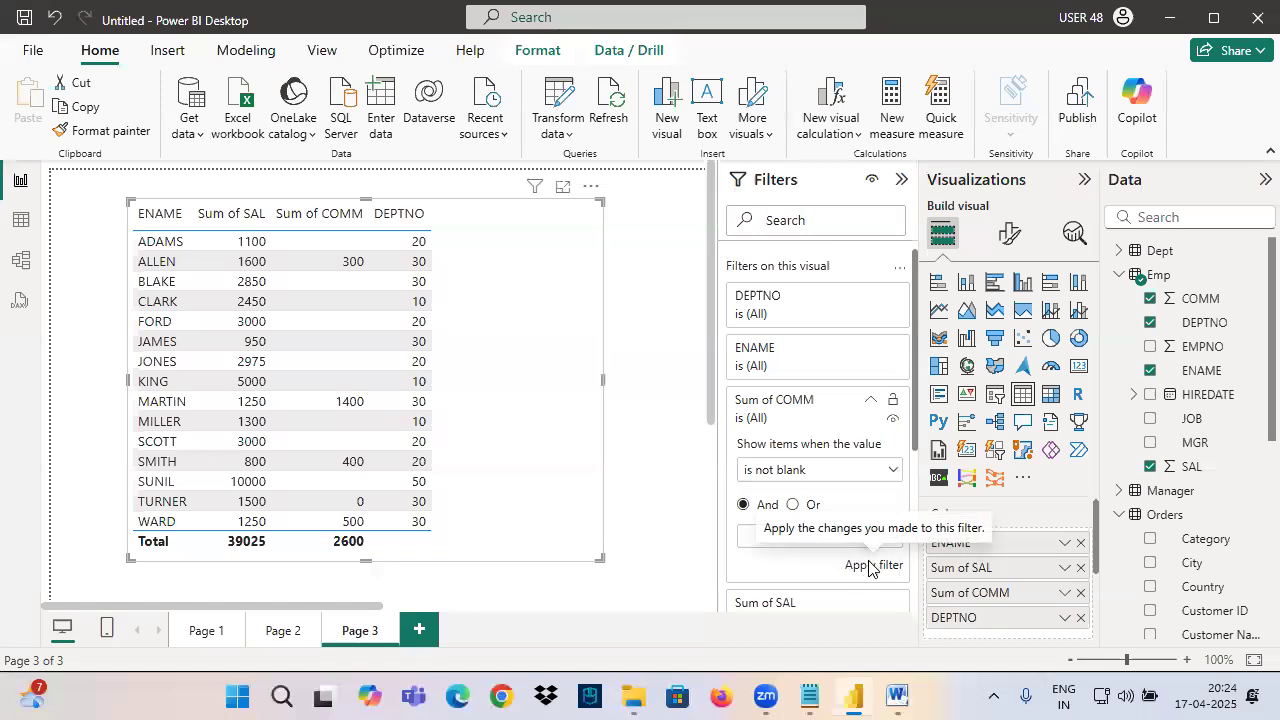
left_click(858, 565)
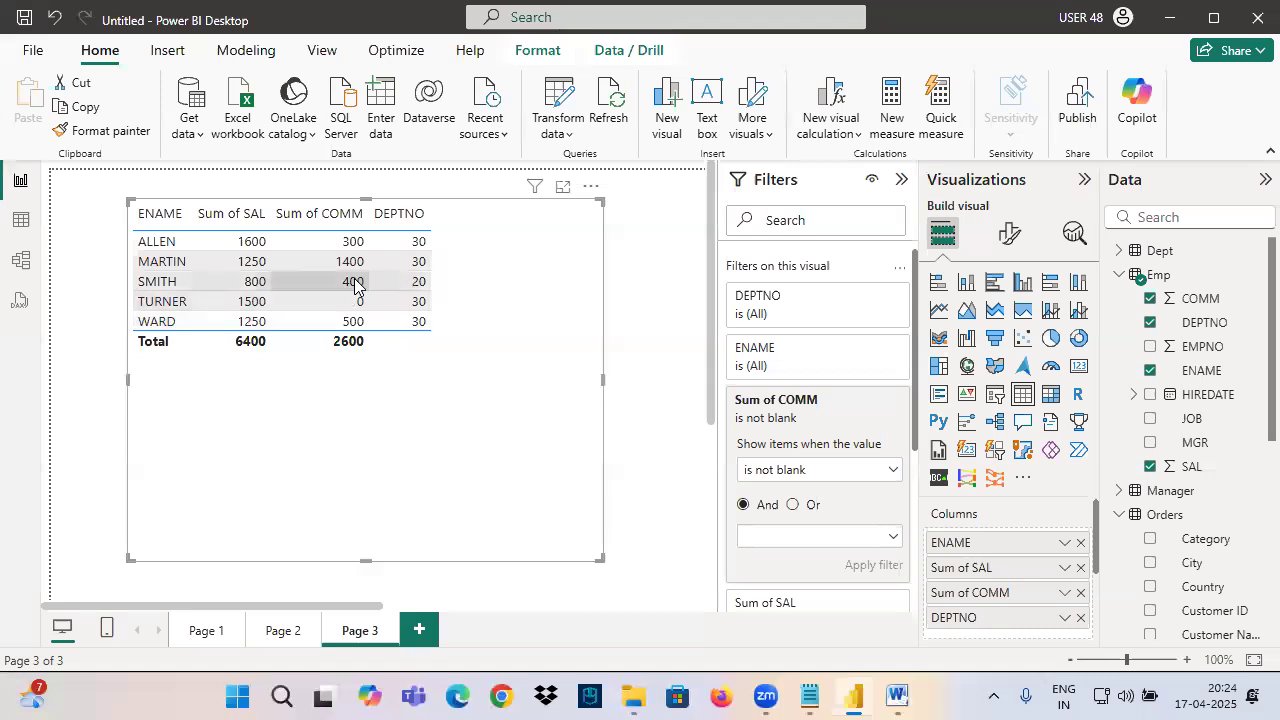
left_click(811, 472)
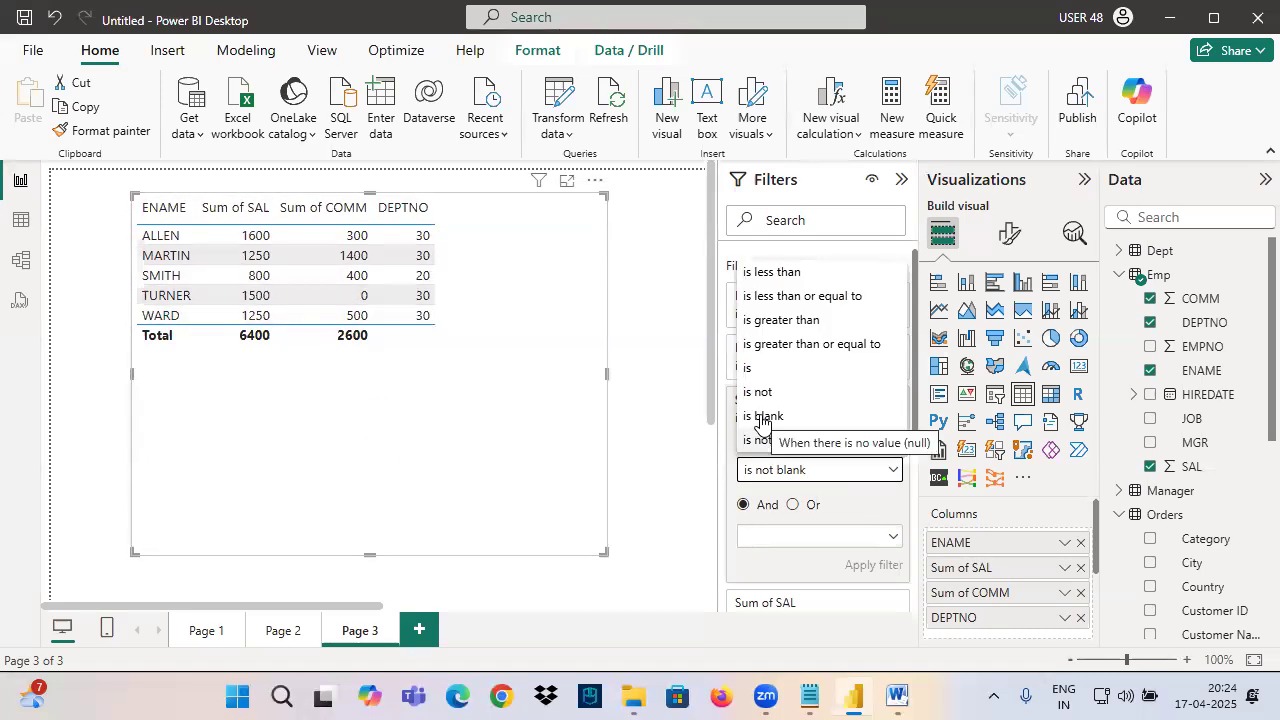
left_click(521, 444)
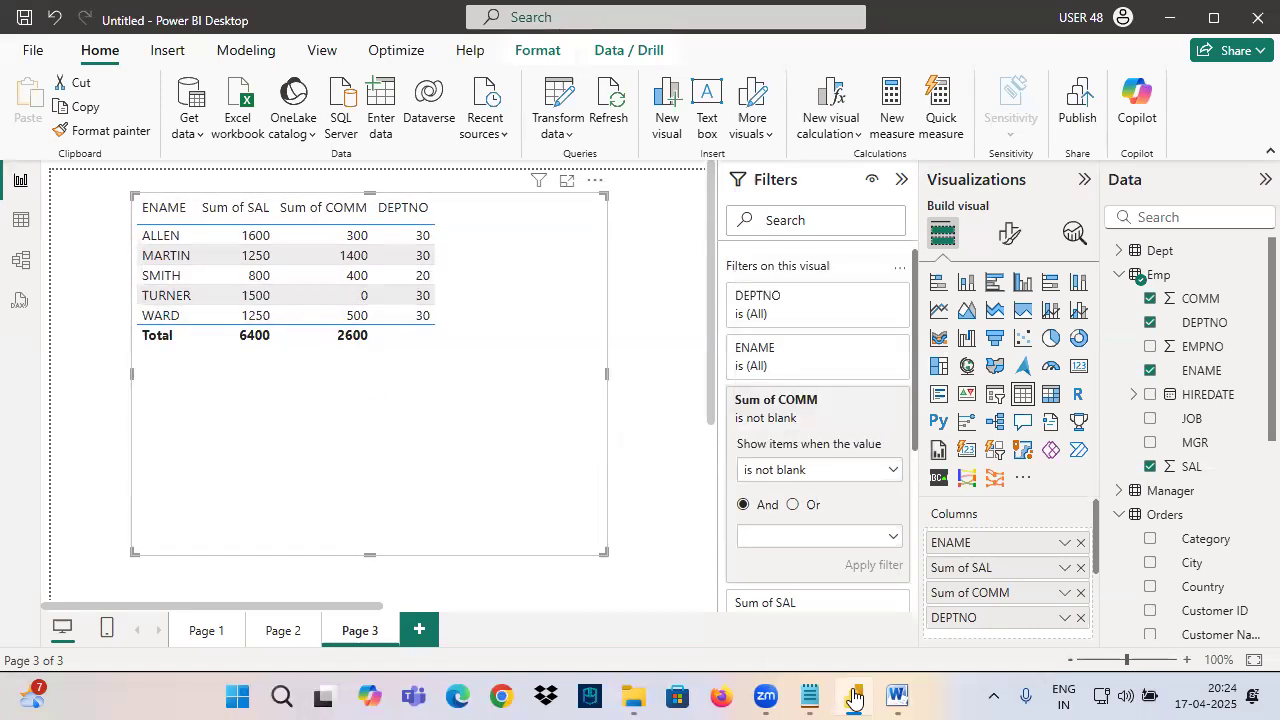
left_click(776, 476)
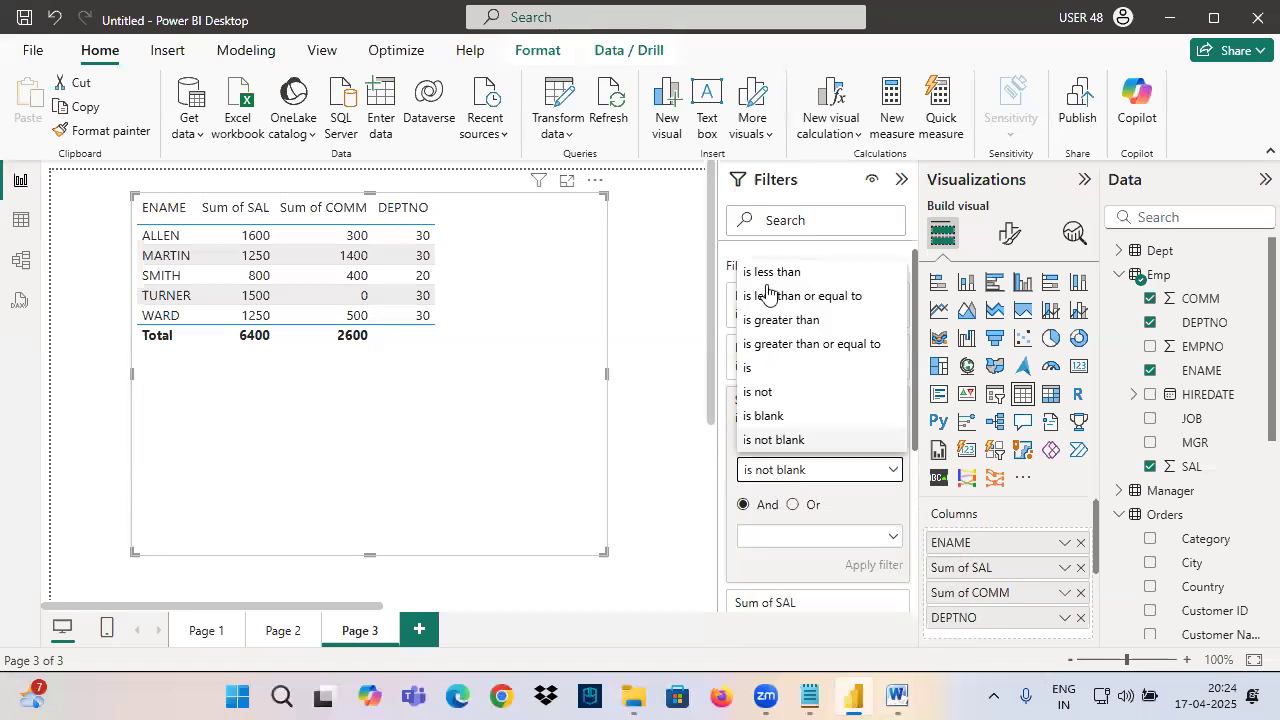
mouse_move(790, 258)
left_mouse_down()
mouse_move(790, 210)
mouse_move(834, 240)
mouse_move(905, 215)
mouse_move(1000, 222)
left_mouse_up()
mouse_move(905, 300)
left_mouse_down()
mouse_move(720, 272)
mouse_move(880, 268)
left_mouse_up()
key("Escape")
Switch to the Word document "4. Filters in Power View" and copy exercise 10 about DEPTNO =10 along with DEPTNO=20.
mouse_move(897, 697)
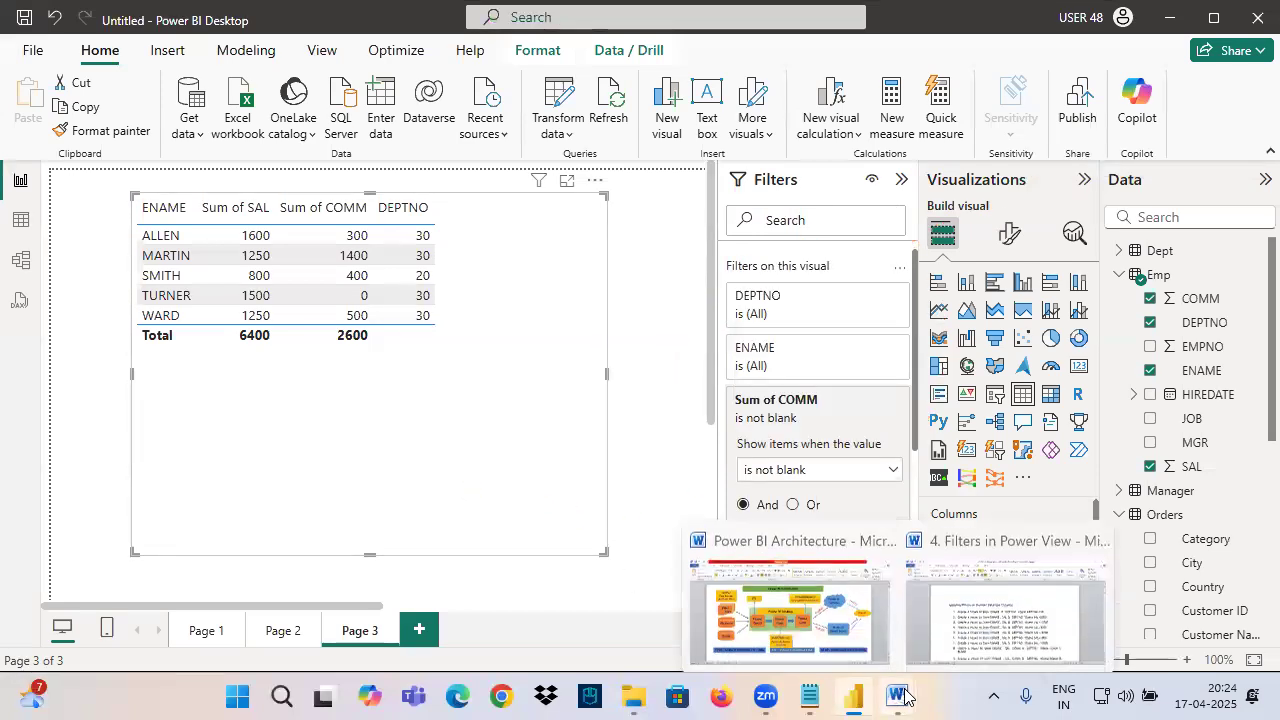
left_click(965, 600)
scroll(774, 421, "down", 2)
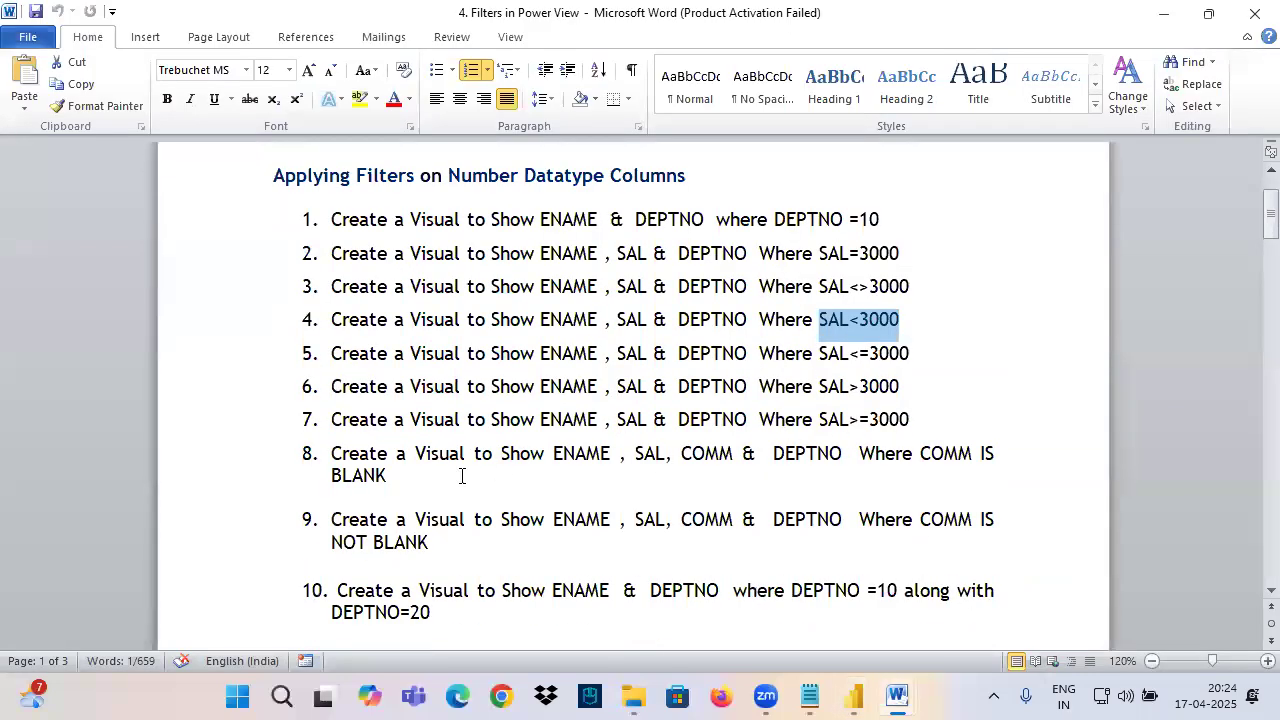
left_click_drag(352, 455, 638, 550)
scroll(505, 452, "down", 3)
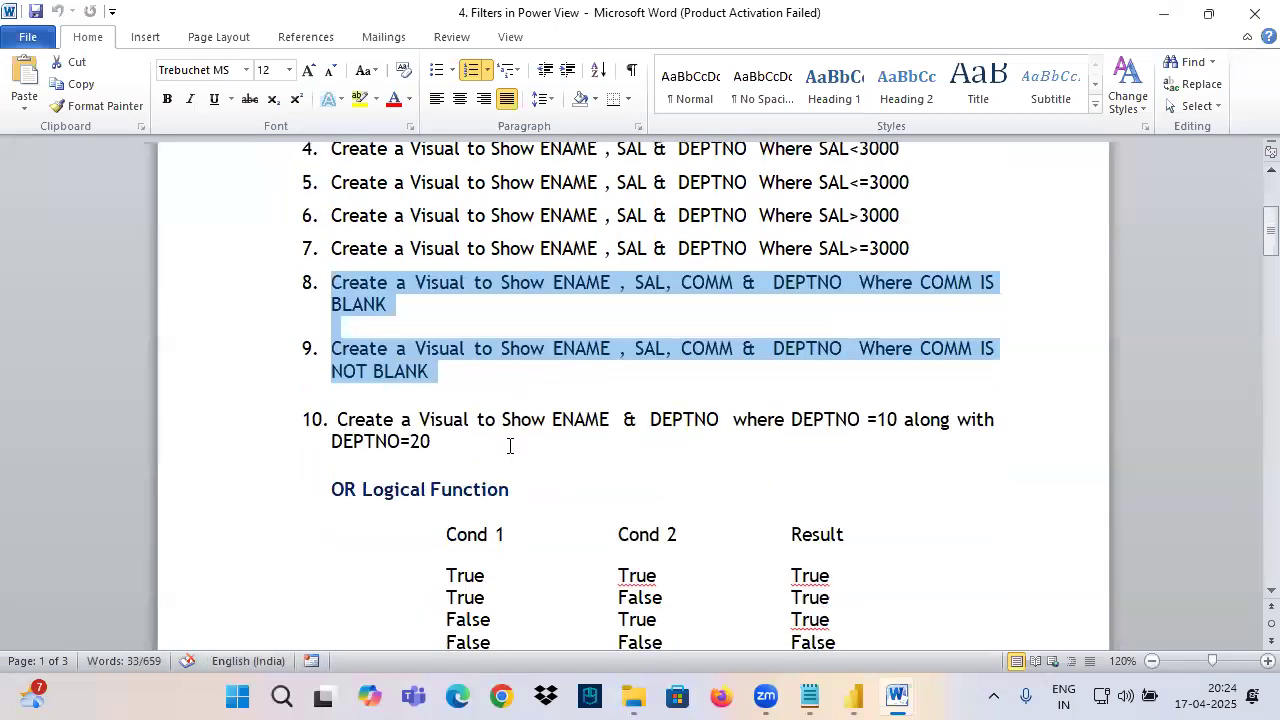
left_click_drag(343, 425, 451, 450)
key("ctrl+c")
Paste the copied exercise into the Notepad file 8PM April - Power View.txt below the number datatype filtering heading.
left_click(810, 697)
key("Return")
key("Return")
key("Return")
key("ctrl+v")
left_click_drag(160, 484, 441, 485)
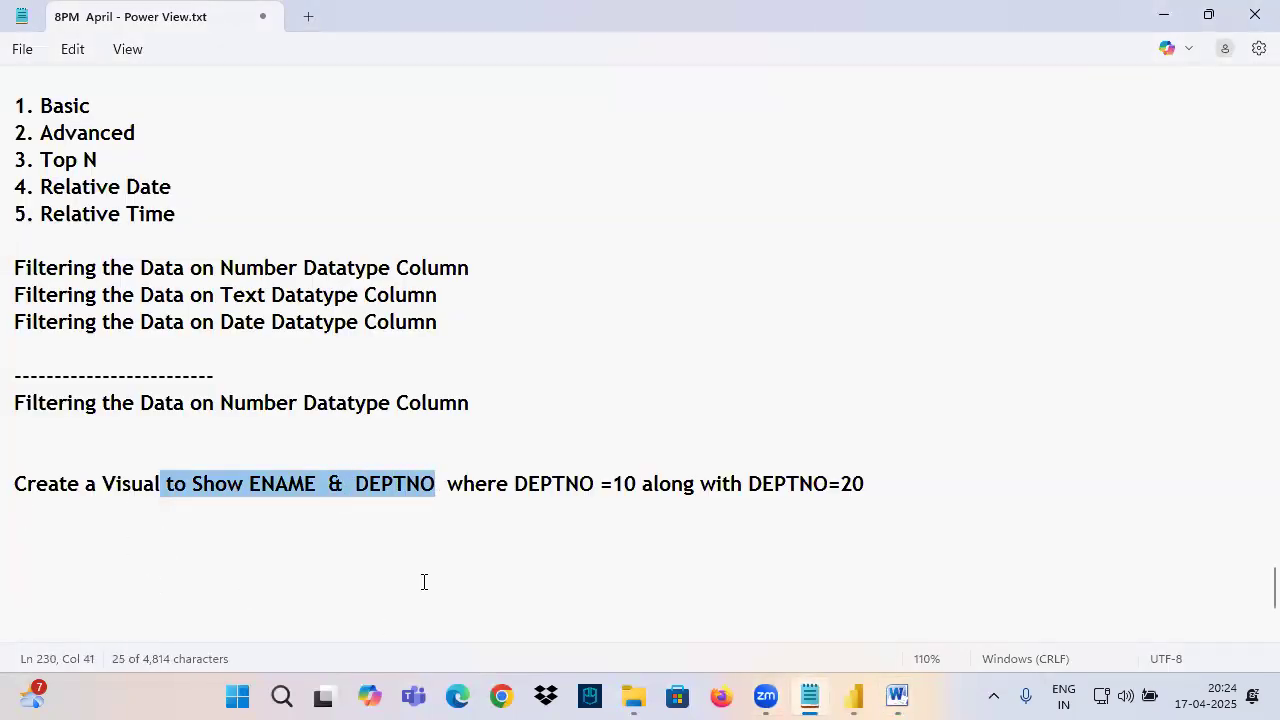
left_click_drag(518, 490, 886, 488)
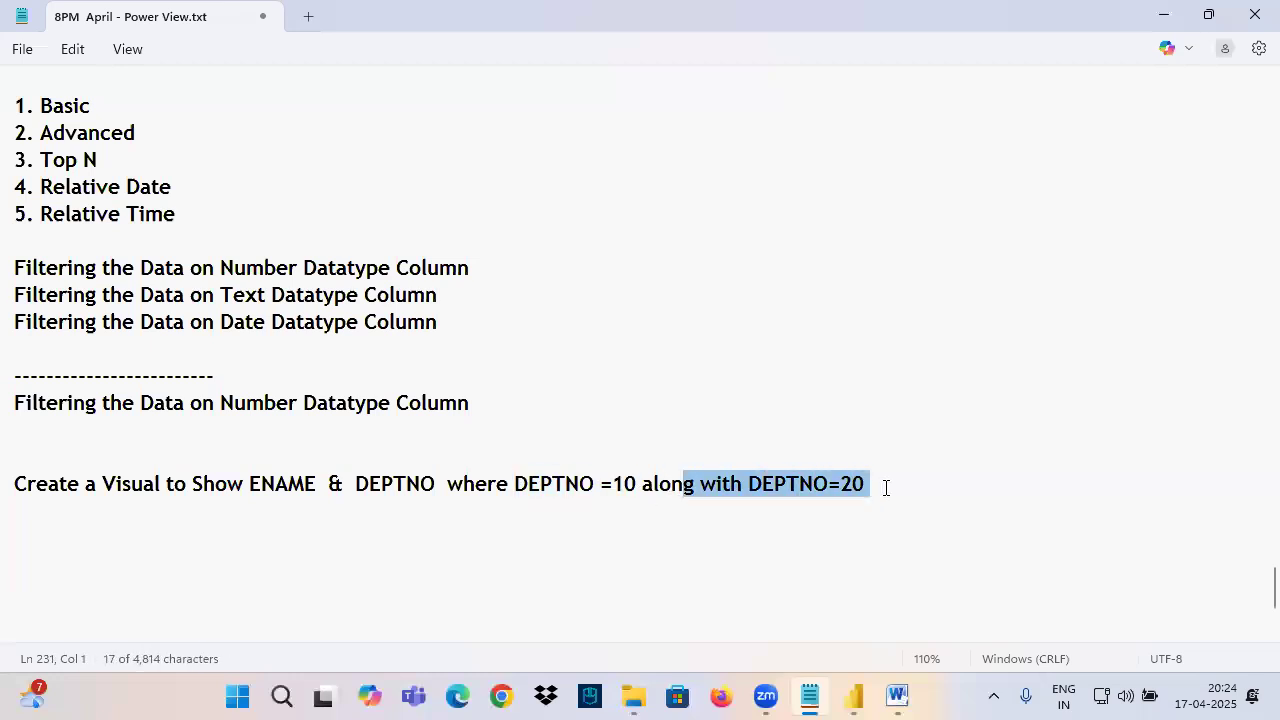
Return to Power BI Desktop and add a report page with an enlarged table visual showing ENAME and DEPTNO from the Emp table.
left_click(853, 697)
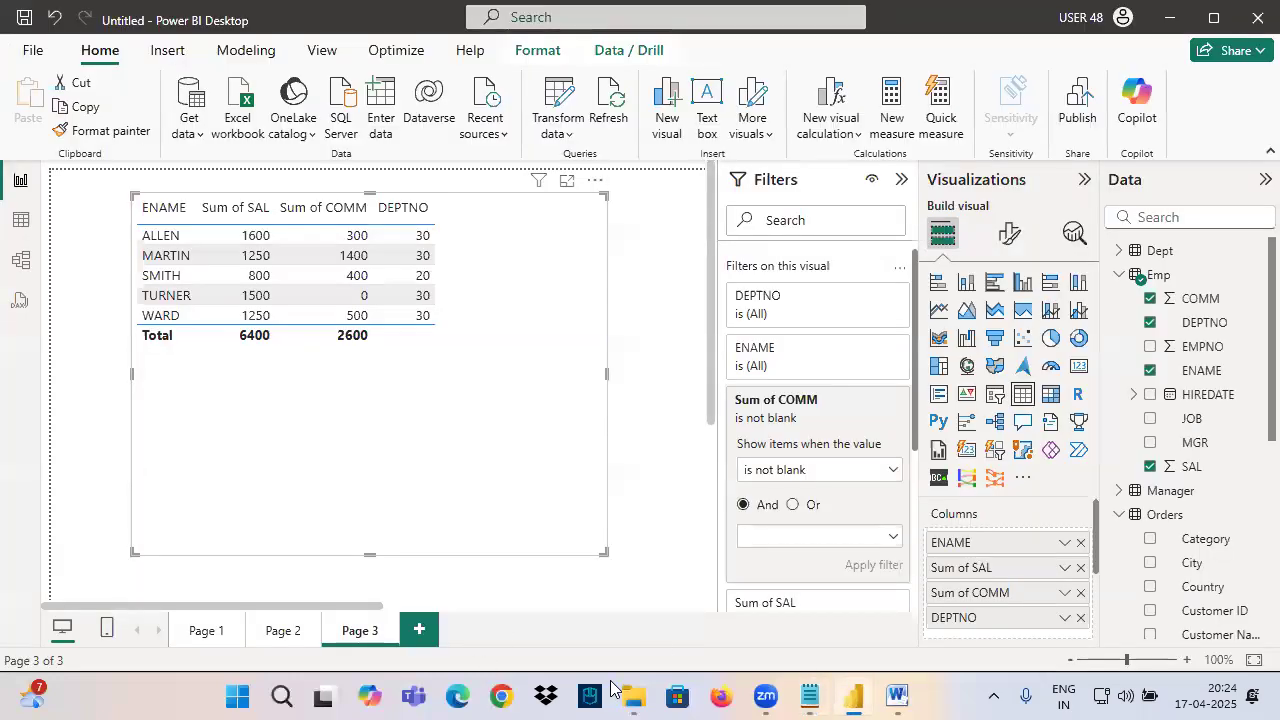
left_click(421, 630)
left_click(1022, 394)
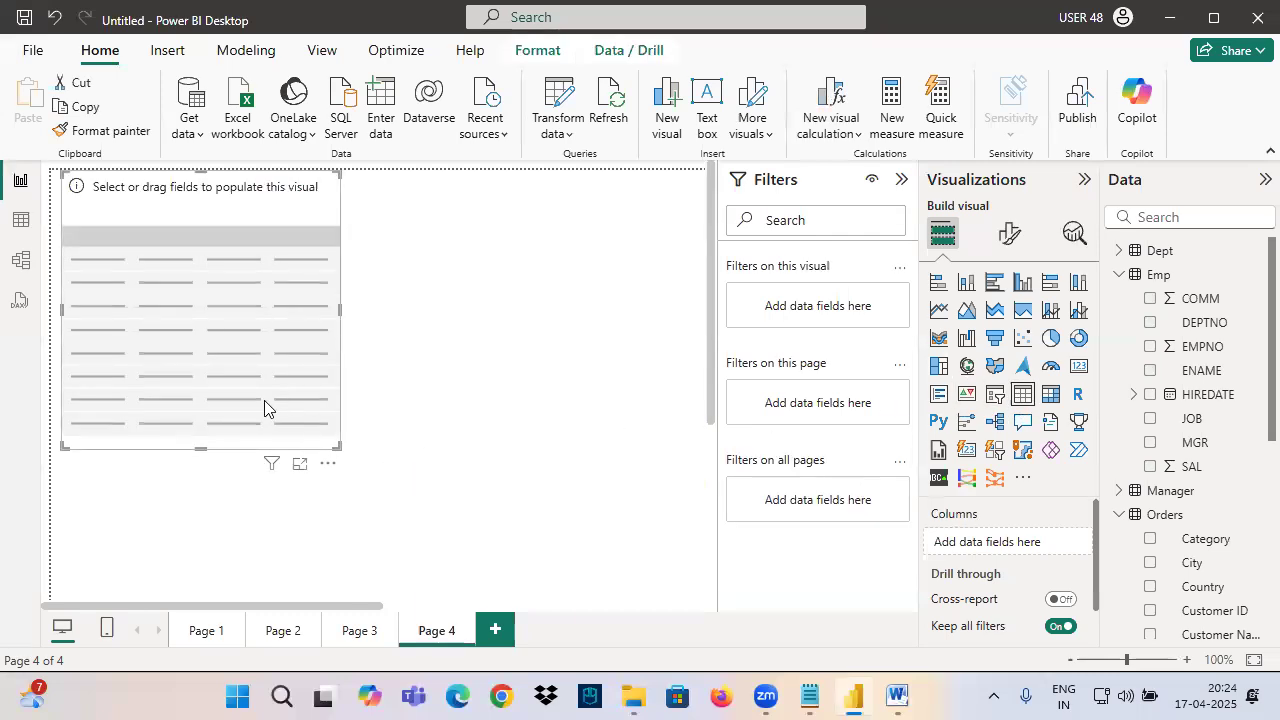
left_click_drag(141, 294, 106, 171)
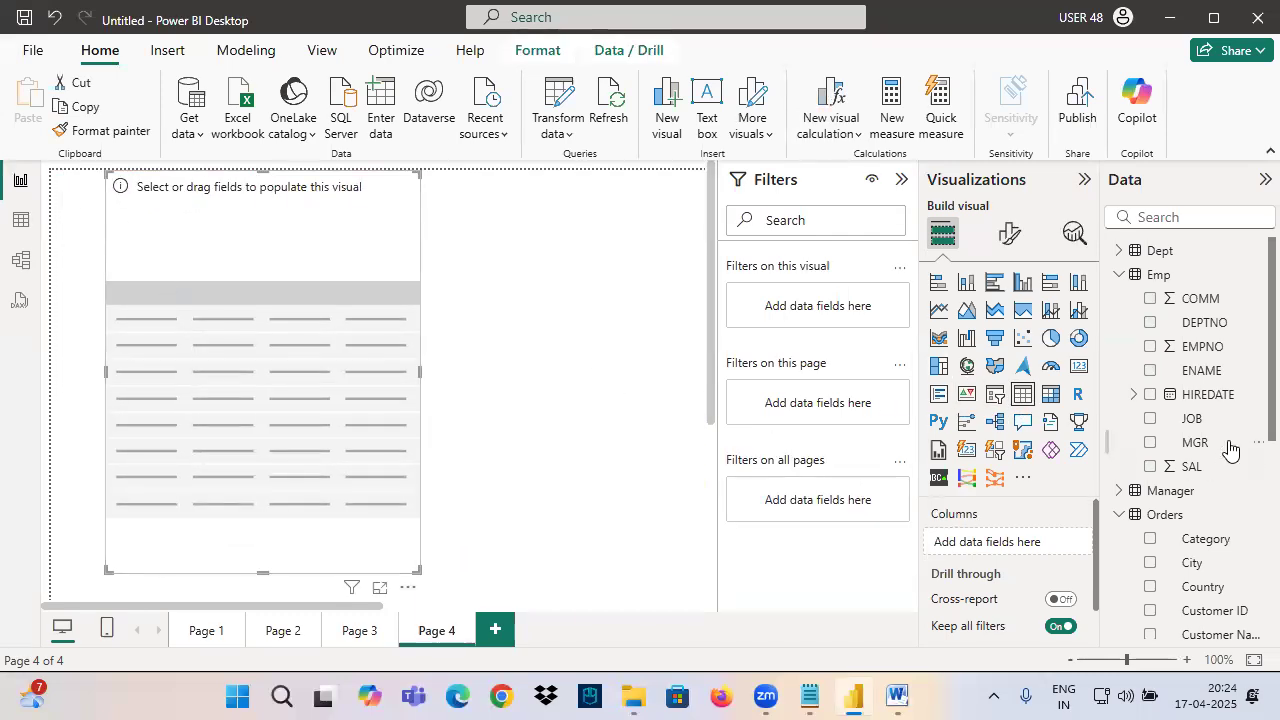
left_click_drag(1195, 371, 351, 291)
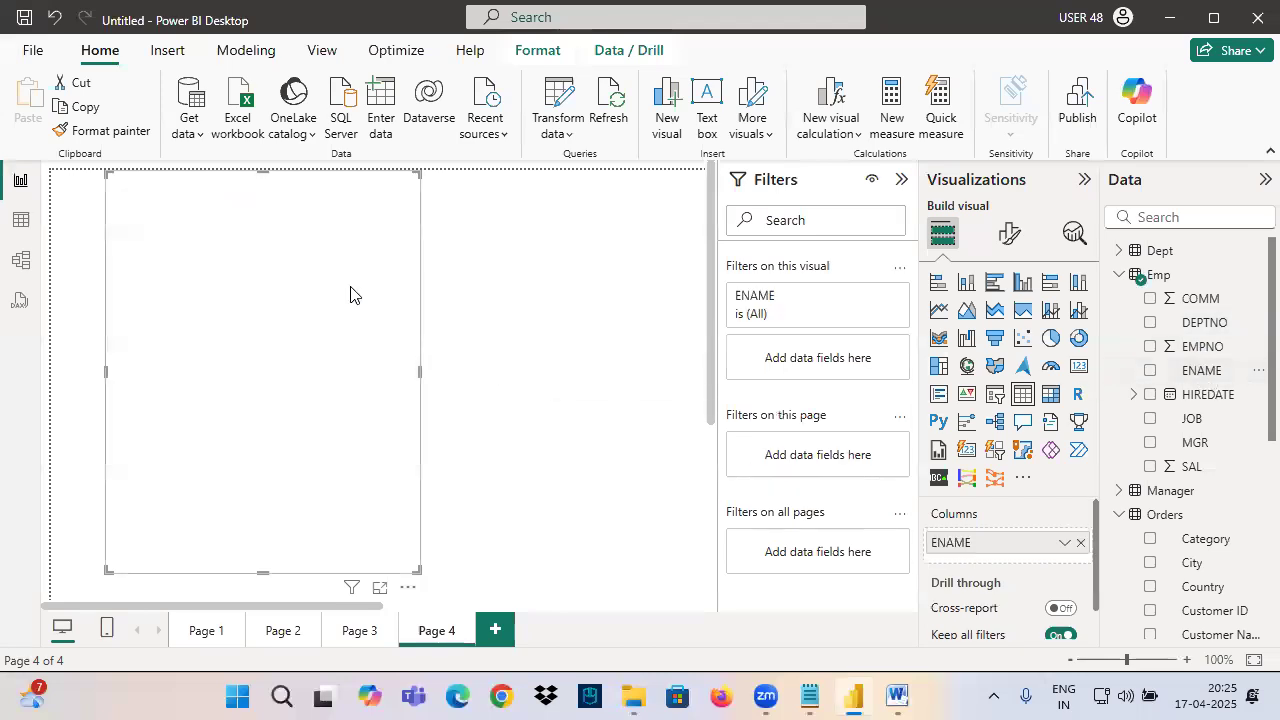
left_click_drag(1188, 324, 257, 294)
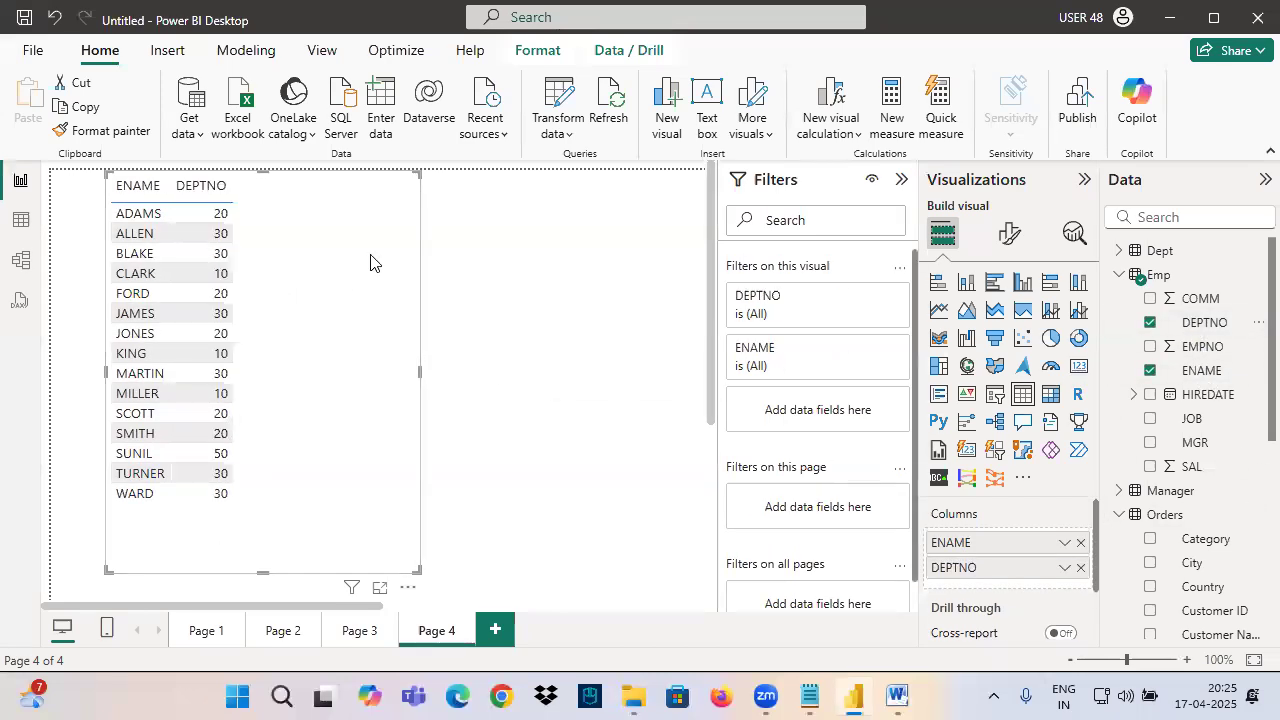
mouse_move(154, 268)
left_mouse_down()
mouse_move(158, 320)
mouse_move(252, 252)
left_mouse_up()
left_click_drag(177, 198, 268, 196)
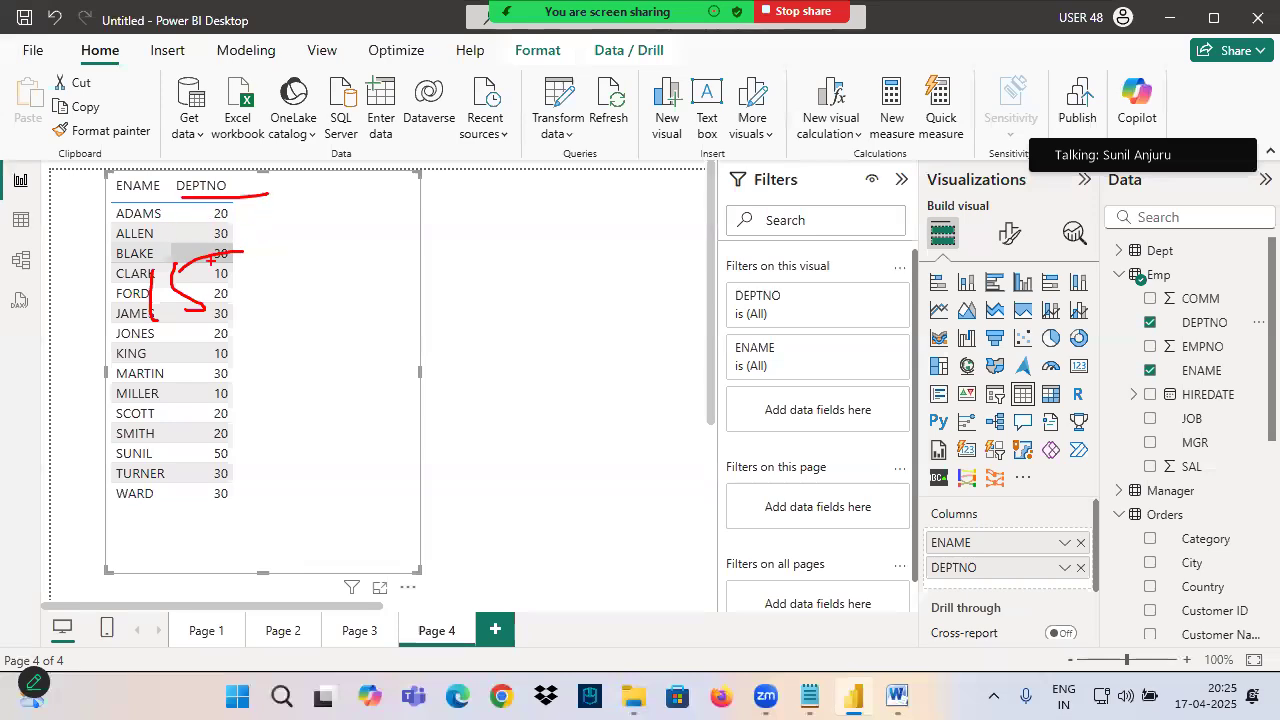
left_click_drag(248, 242, 150, 300)
left_click_drag(142, 236, 240, 296)
mouse_move(362, 171)
left_mouse_down()
mouse_move(362, 231)
mouse_move(386, 174)
left_mouse_up()
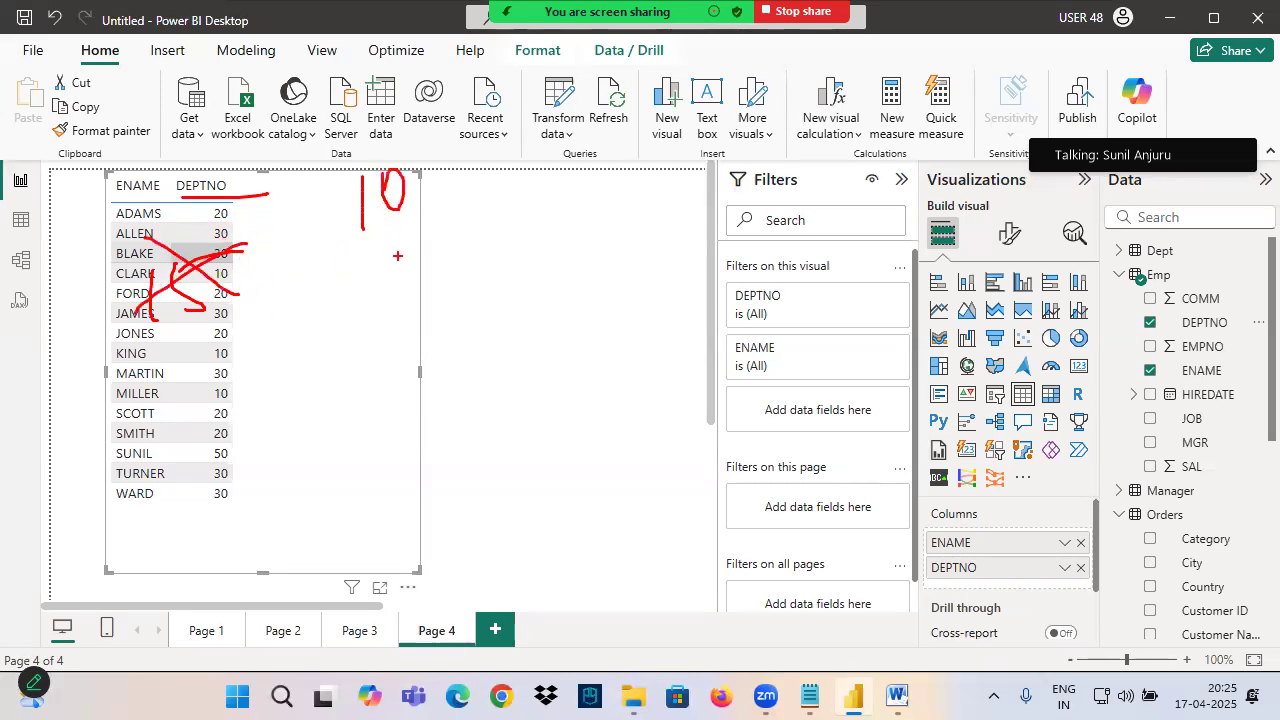
mouse_move(373, 264)
left_mouse_down()
mouse_move(390, 256)
mouse_move(408, 290)
mouse_move(400, 254)
left_mouse_up()
left_click_drag(424, 183, 500, 146)
left_click_drag(484, 134, 490, 166)
mouse_move(530, 80)
left_mouse_down()
mouse_move(552, 150)
mouse_move(590, 110)
left_mouse_up()
left_click_drag(472, 297, 525, 282)
mouse_move(517, 248)
left_mouse_down()
mouse_move(540, 268)
mouse_move(515, 297)
left_mouse_up()
mouse_move(585, 226)
left_mouse_down()
mouse_move(585, 264)
mouse_move(630, 207)
left_mouse_up()
left_click_drag(530, 330, 652, 250)
mouse_move(636, 312)
left_mouse_down()
mouse_move(637, 342)
mouse_move(650, 304)
mouse_move(600, 292)
left_mouse_up()
mouse_move(200, 320)
left_mouse_down()
mouse_move(171, 374)
mouse_move(590, 350)
left_mouse_up()
left_click_drag(594, 340, 551, 438)
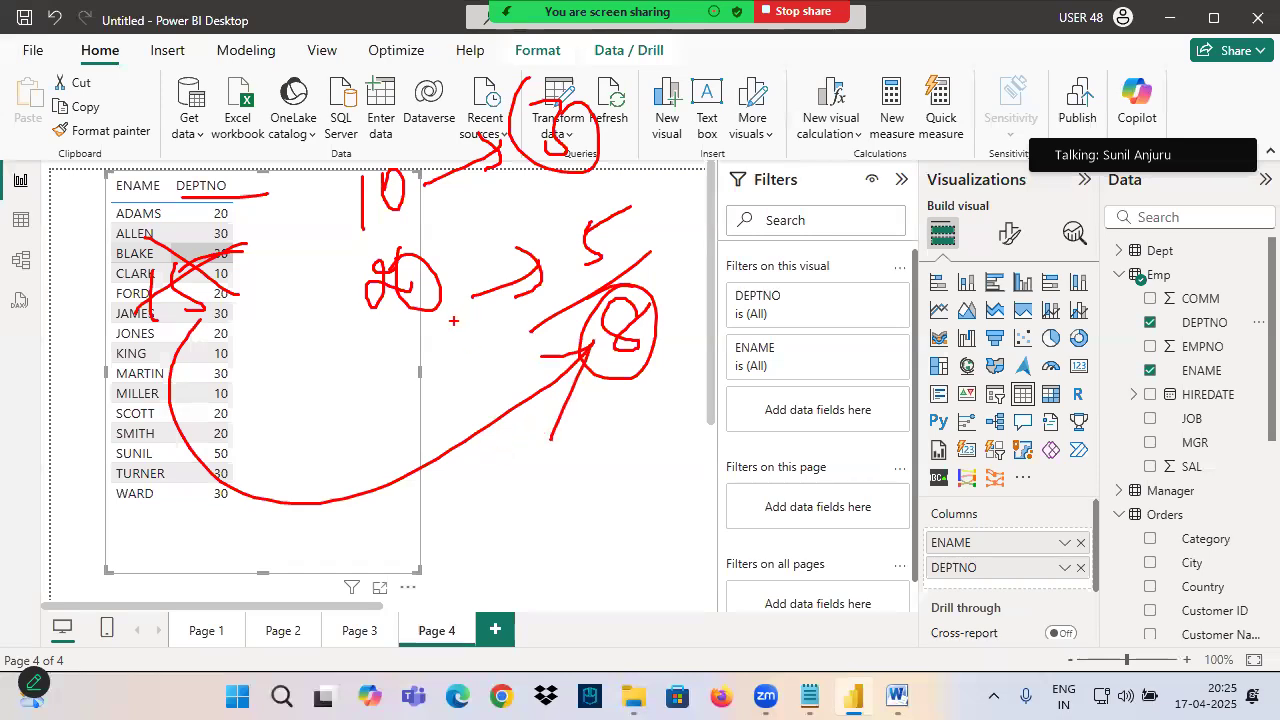
mouse_move(385, 410)
left_mouse_down()
mouse_move(348, 440)
mouse_move(378, 468)
left_mouse_up()
mouse_move(418, 418)
left_mouse_down()
mouse_move(440, 440)
mouse_move(490, 406)
mouse_move(492, 380)
mouse_move(500, 440)
left_mouse_up()
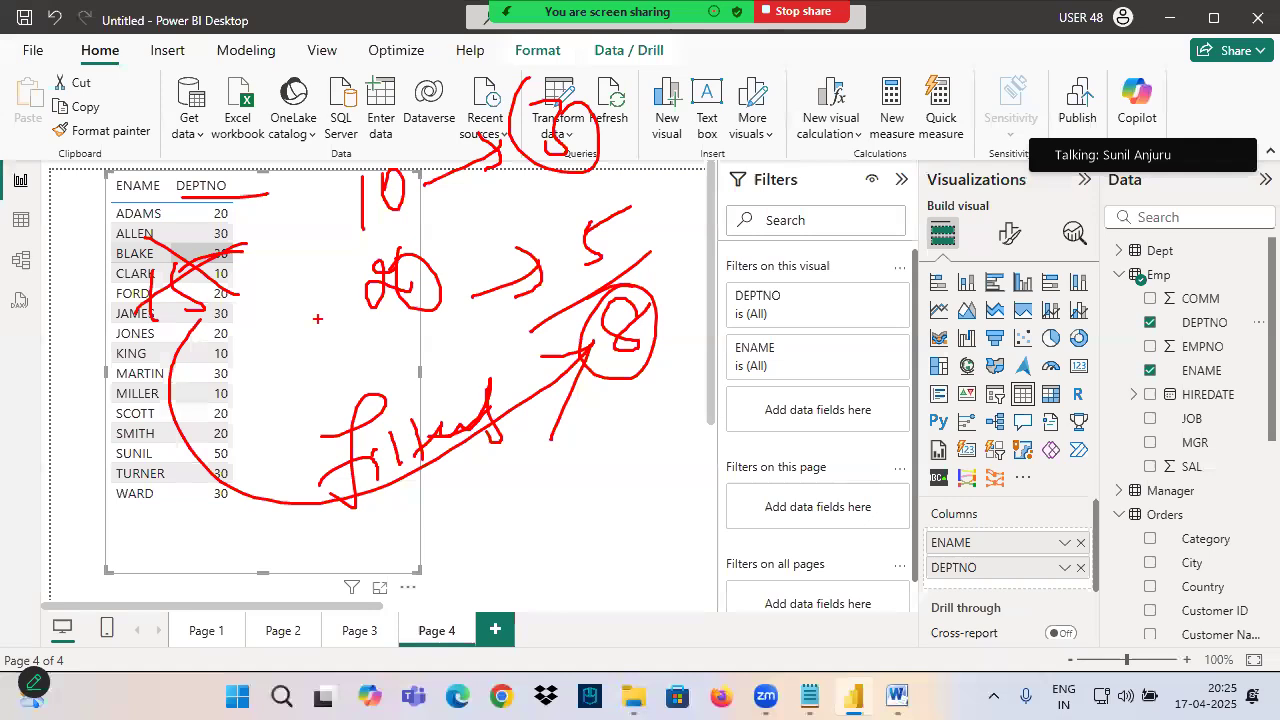
key("Escape")
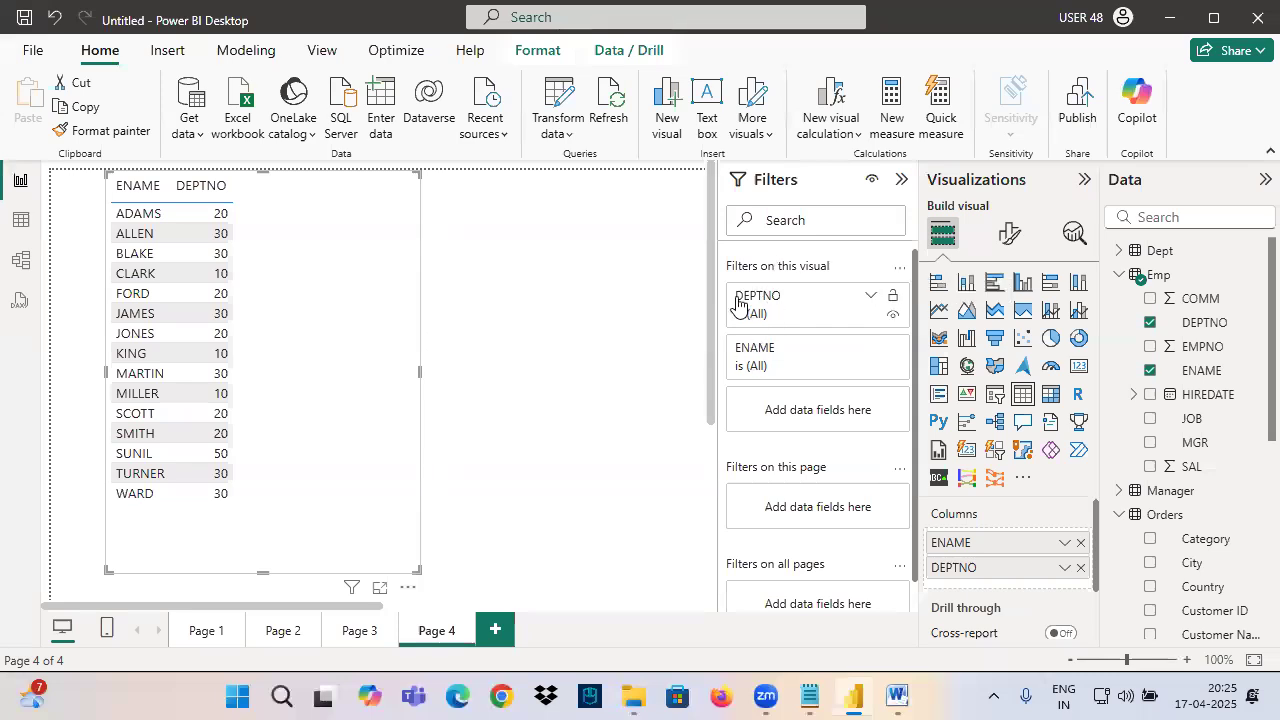
Use basic filtering on DEPTNO to show only departments 10 and 20 in the table, and clear that filter.
left_click(853, 303)
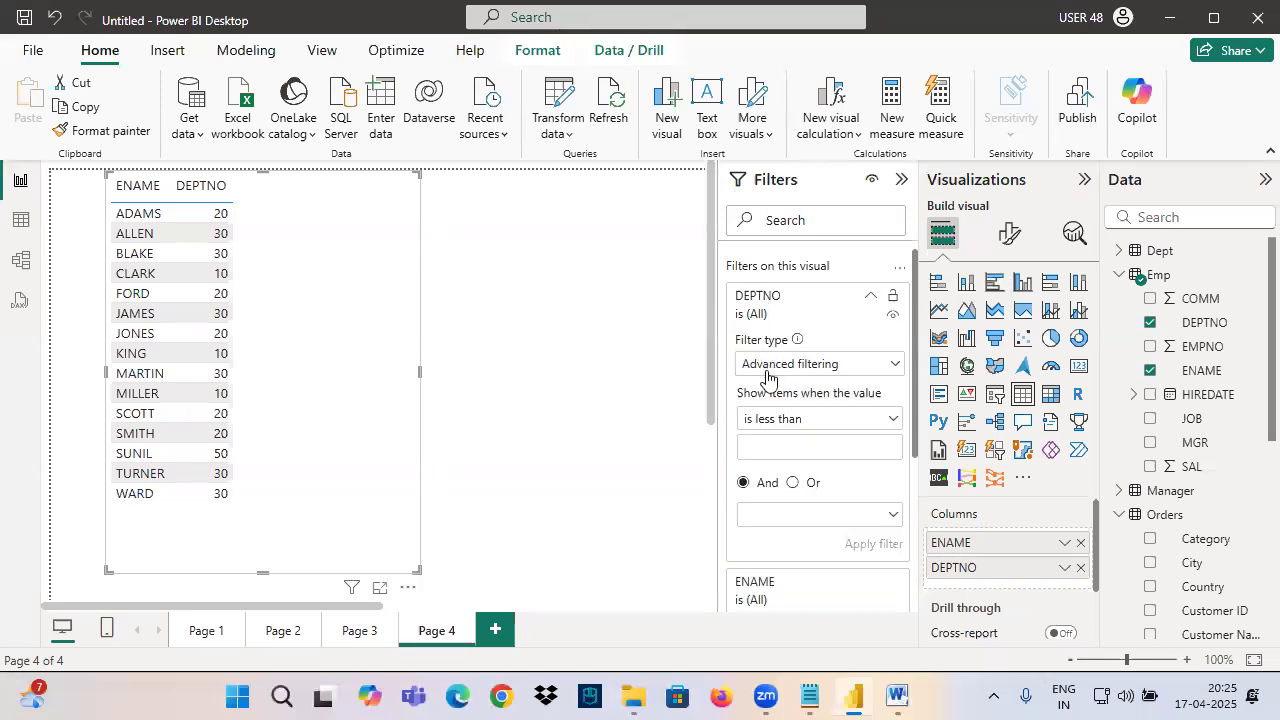
left_click(767, 368)
left_click(766, 417)
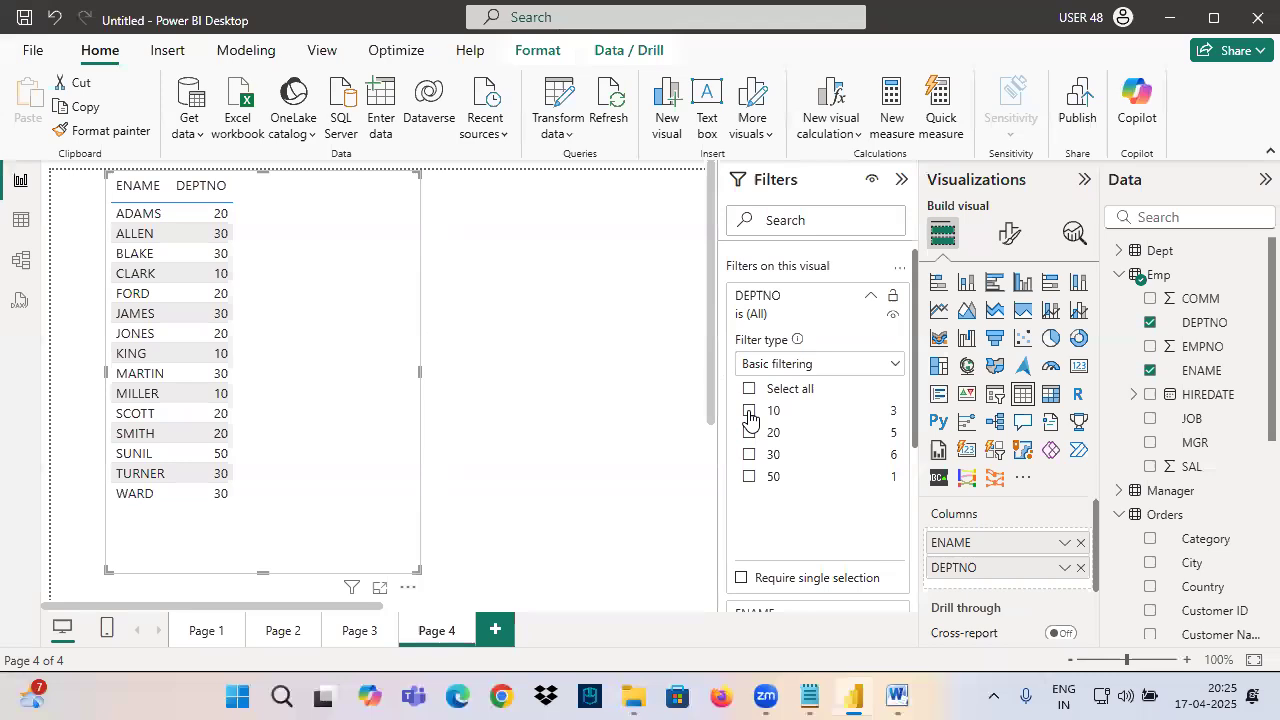
left_click(750, 412)
left_click(749, 432)
left_click(870, 295)
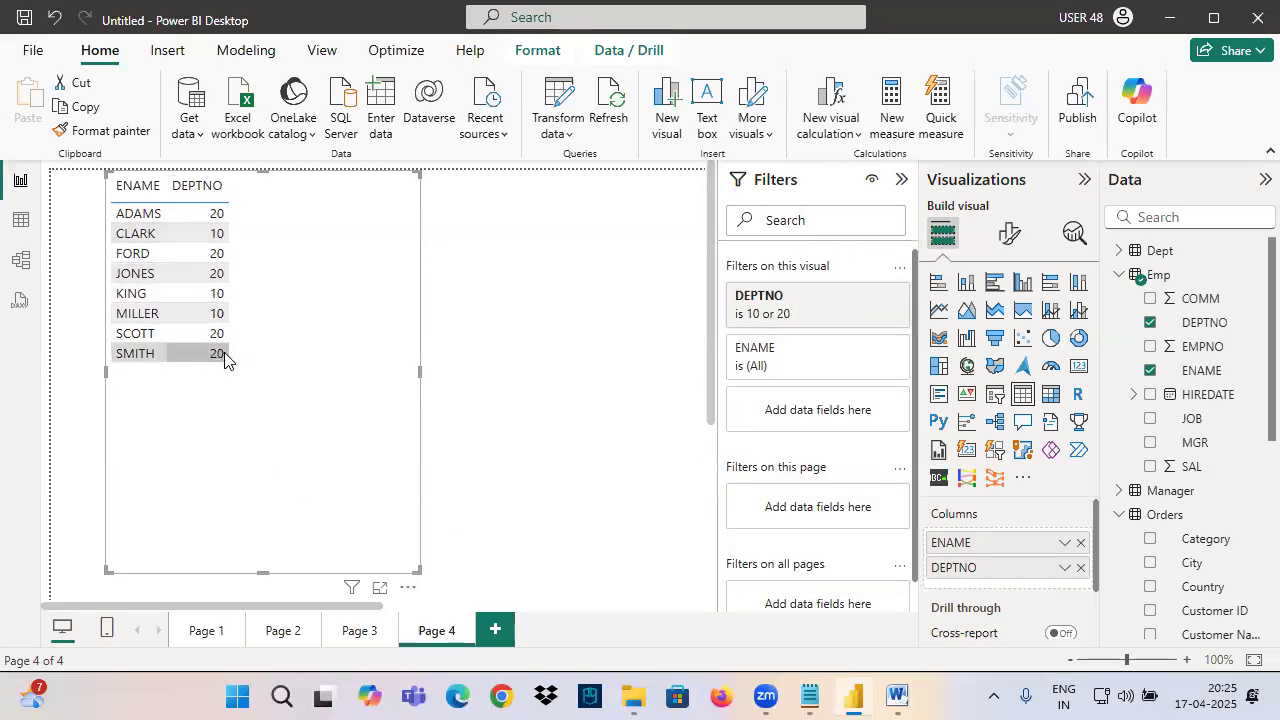
left_click(764, 308)
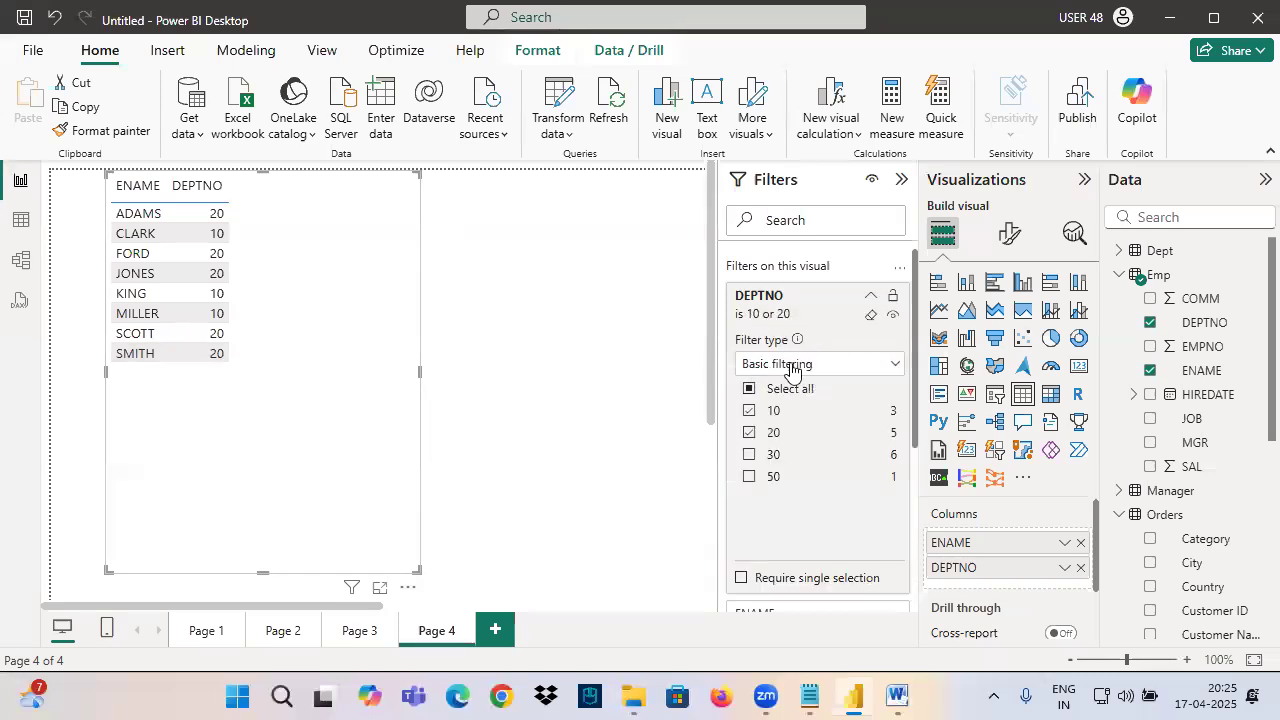
left_click(871, 314)
Switch the DEPTNO filter to advanced filtering and enter two conditions, is 10 and is 20.
left_click(783, 366)
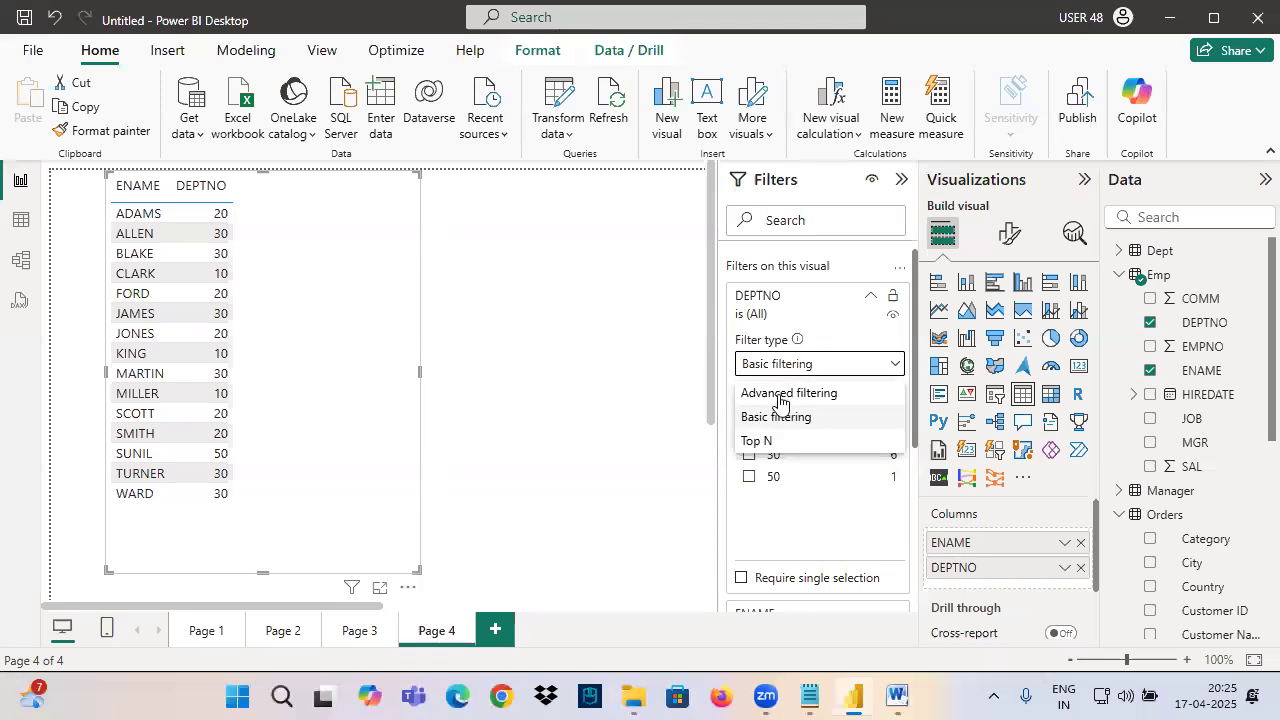
left_click(777, 396)
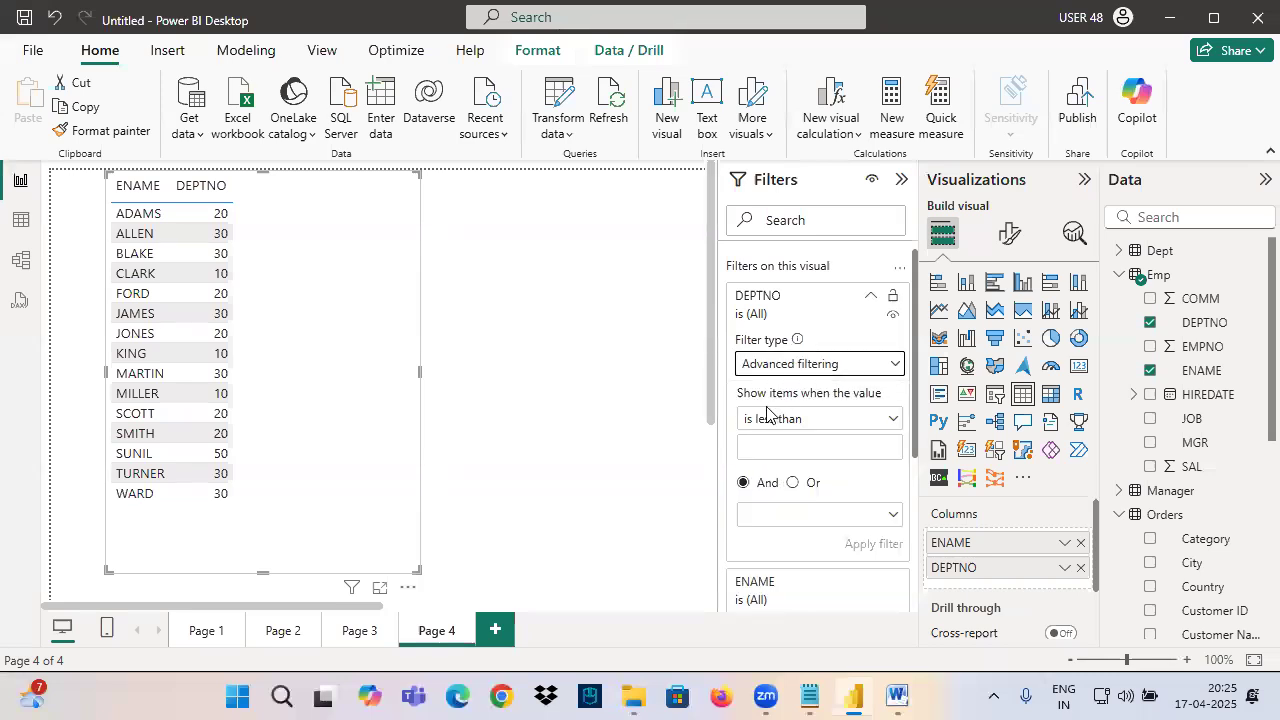
left_click(769, 424)
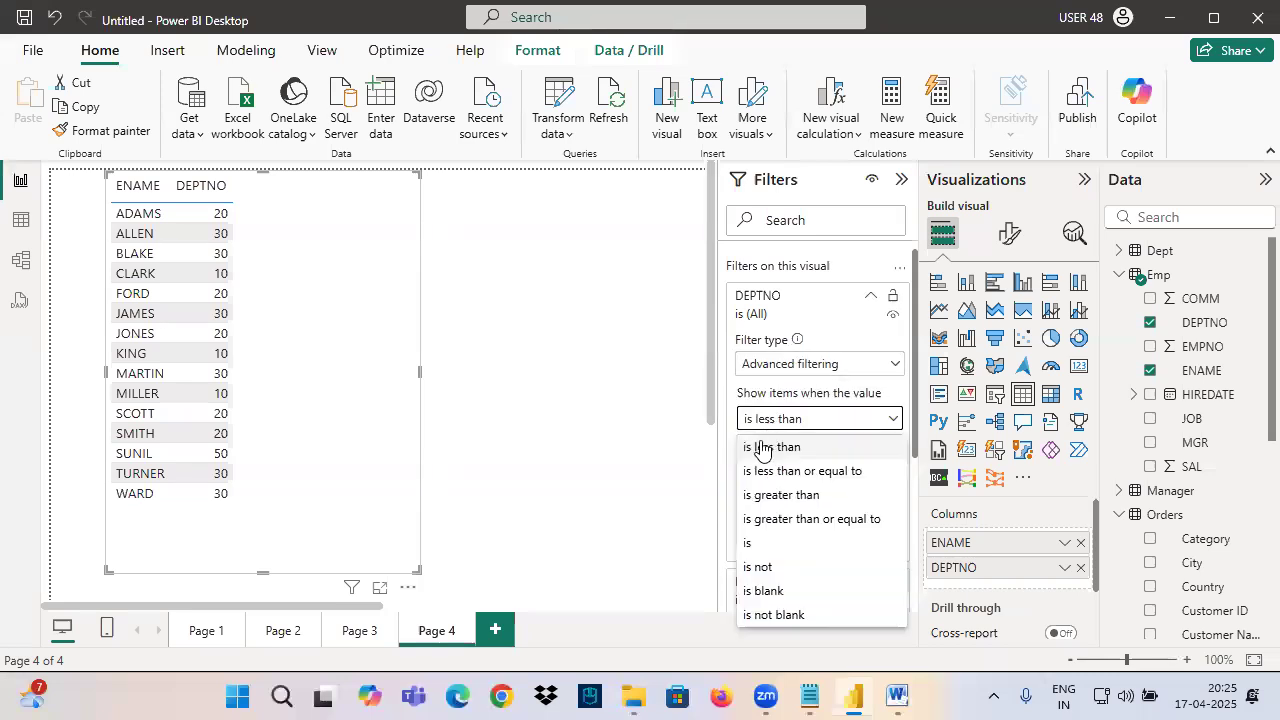
left_click(752, 546)
left_click(771, 451)
type("1")
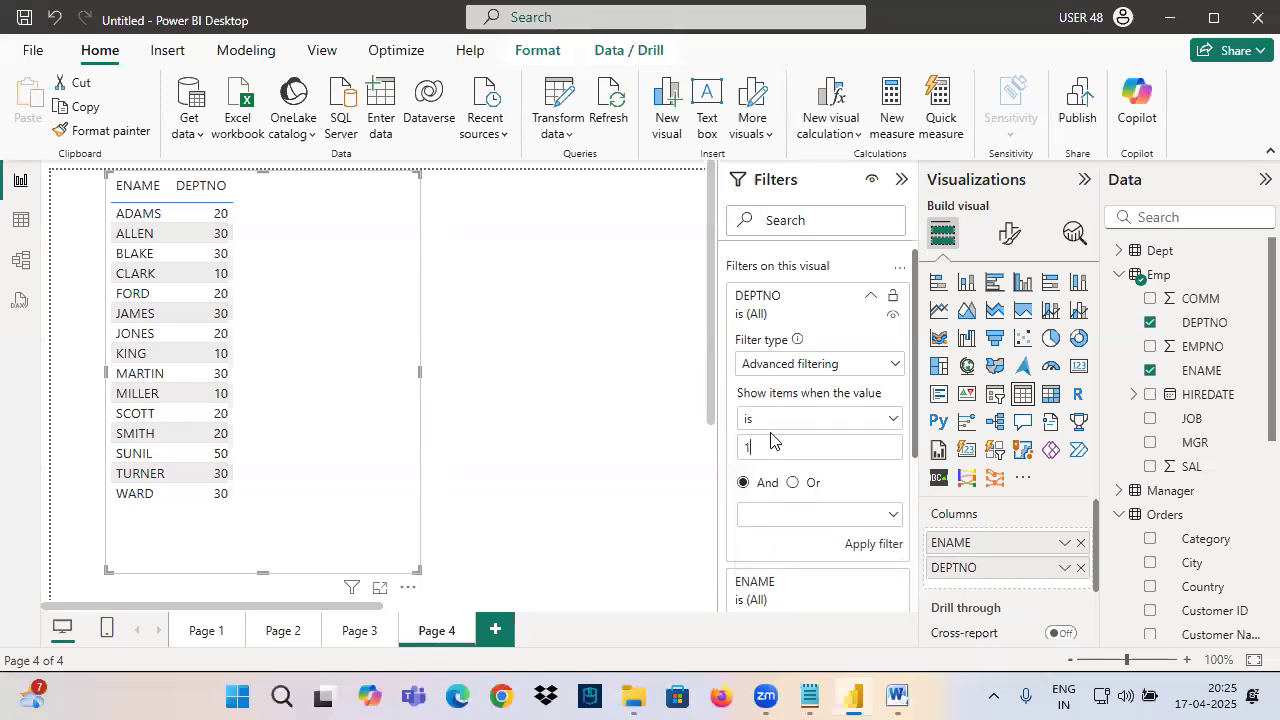
type("0")
left_click(752, 514)
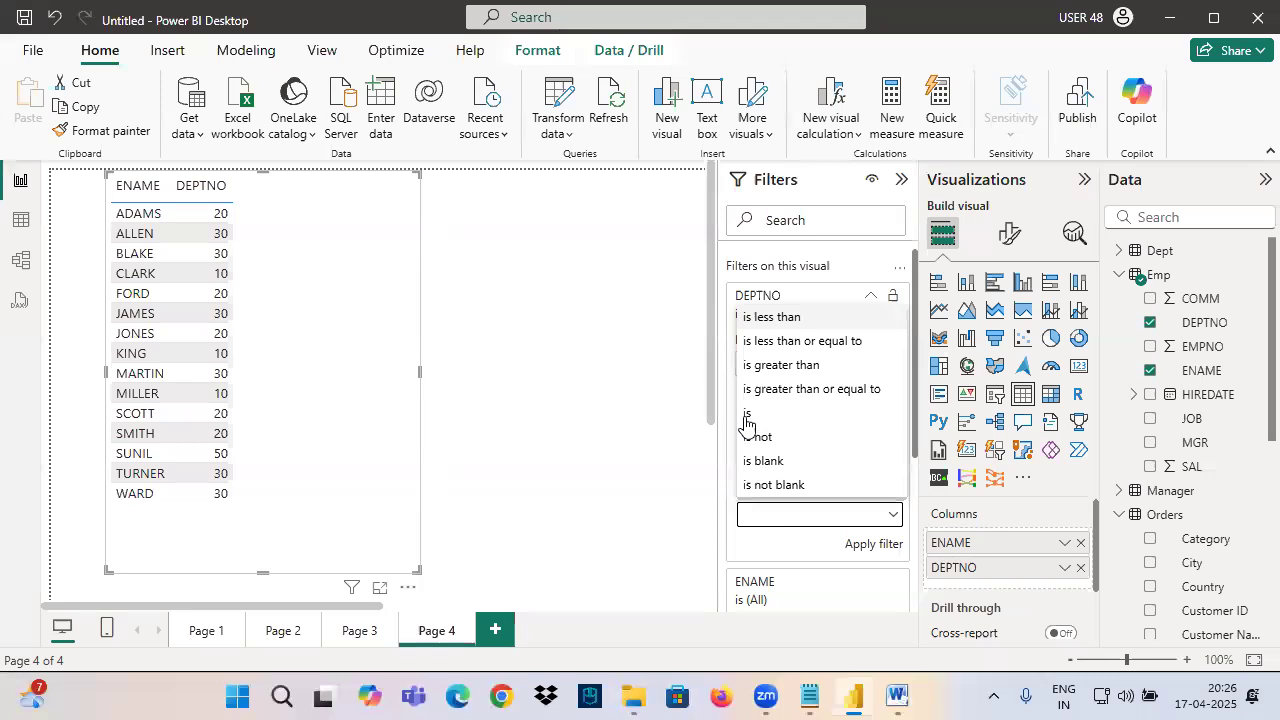
left_click(750, 424)
left_click(798, 548)
type("20")
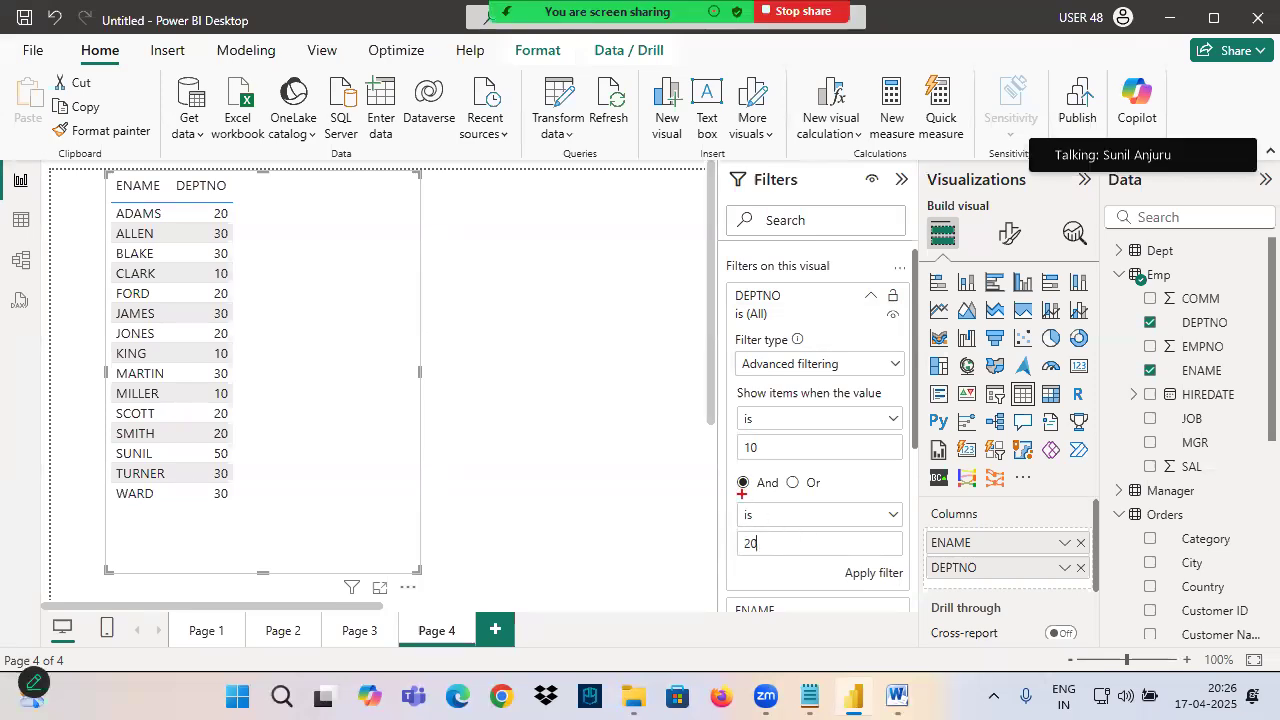
left_click_drag(758, 472, 744, 495)
mouse_move(812, 469)
left_mouse_down()
mouse_move(783, 475)
mouse_move(831, 497)
mouse_move(827, 474)
left_mouse_up()
mouse_move(312, 137)
left_mouse_down()
mouse_move(340, 150)
mouse_move(318, 240)
mouse_move(424, 188)
left_mouse_up()
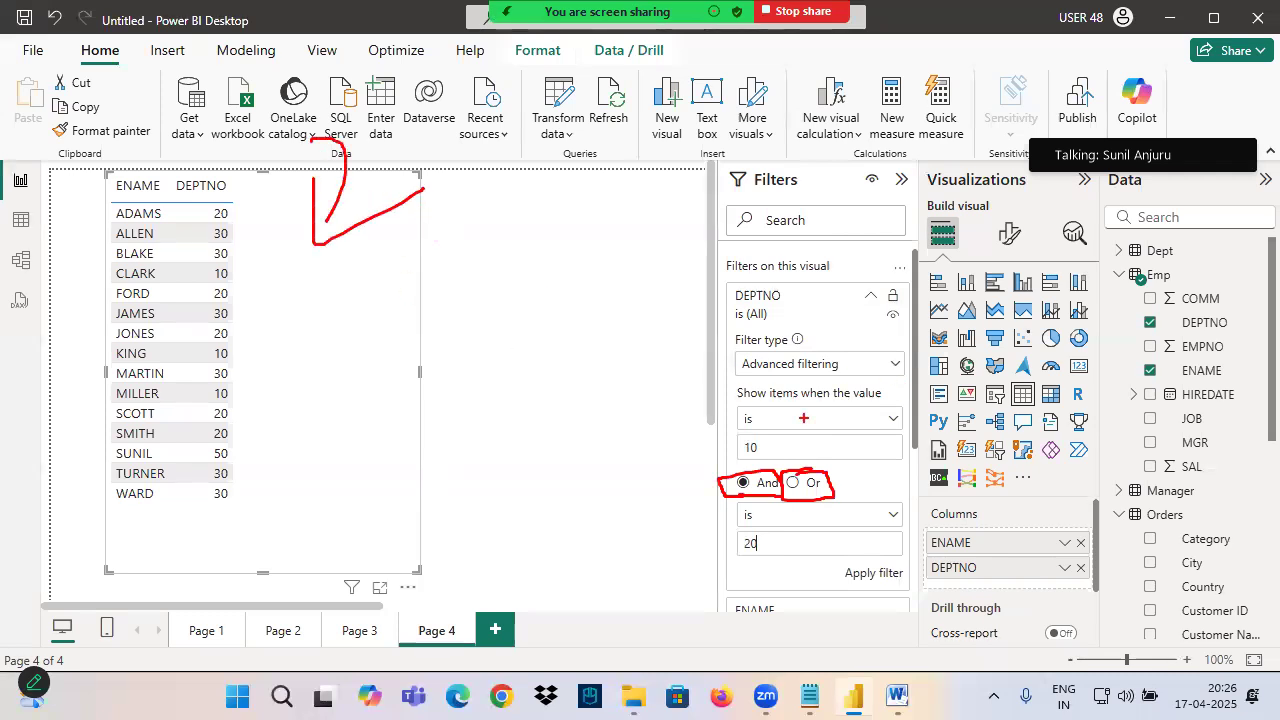
left_click_drag(713, 427, 725, 462)
left_click_drag(310, 212, 309, 248)
left_click_drag(781, 450, 925, 386)
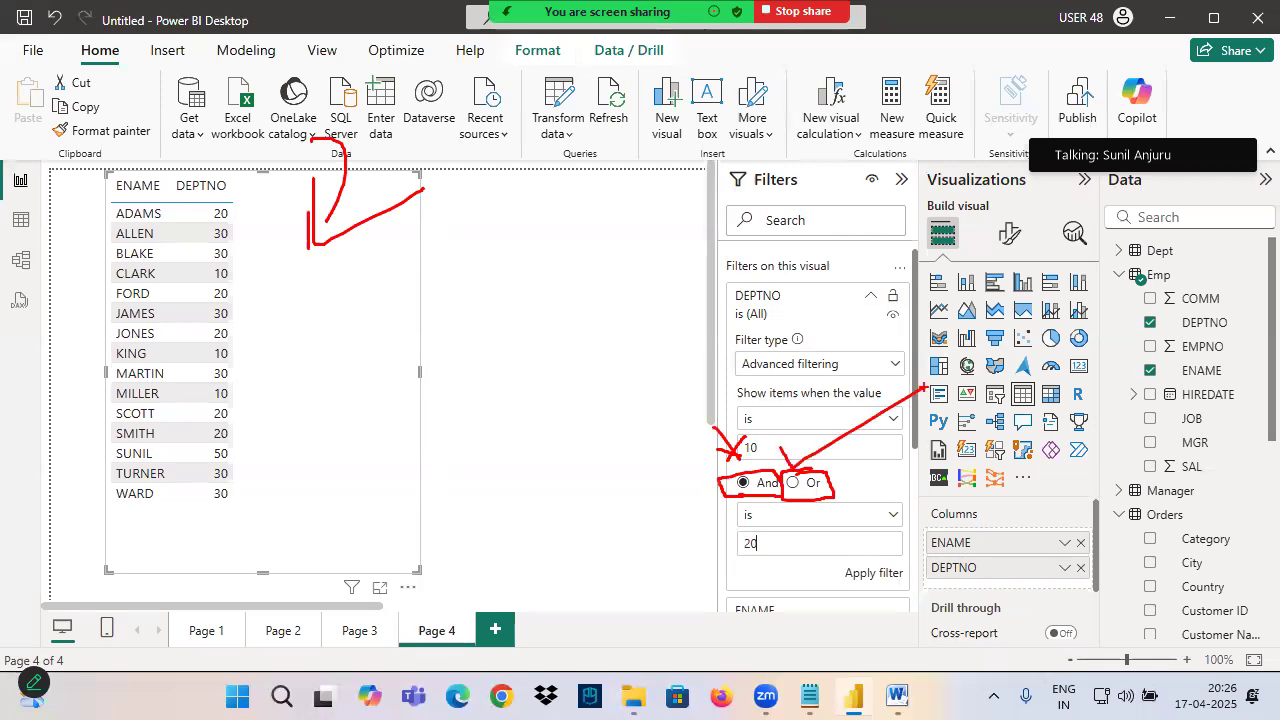
left_click_drag(738, 494, 836, 489)
left_click_drag(787, 514, 818, 521)
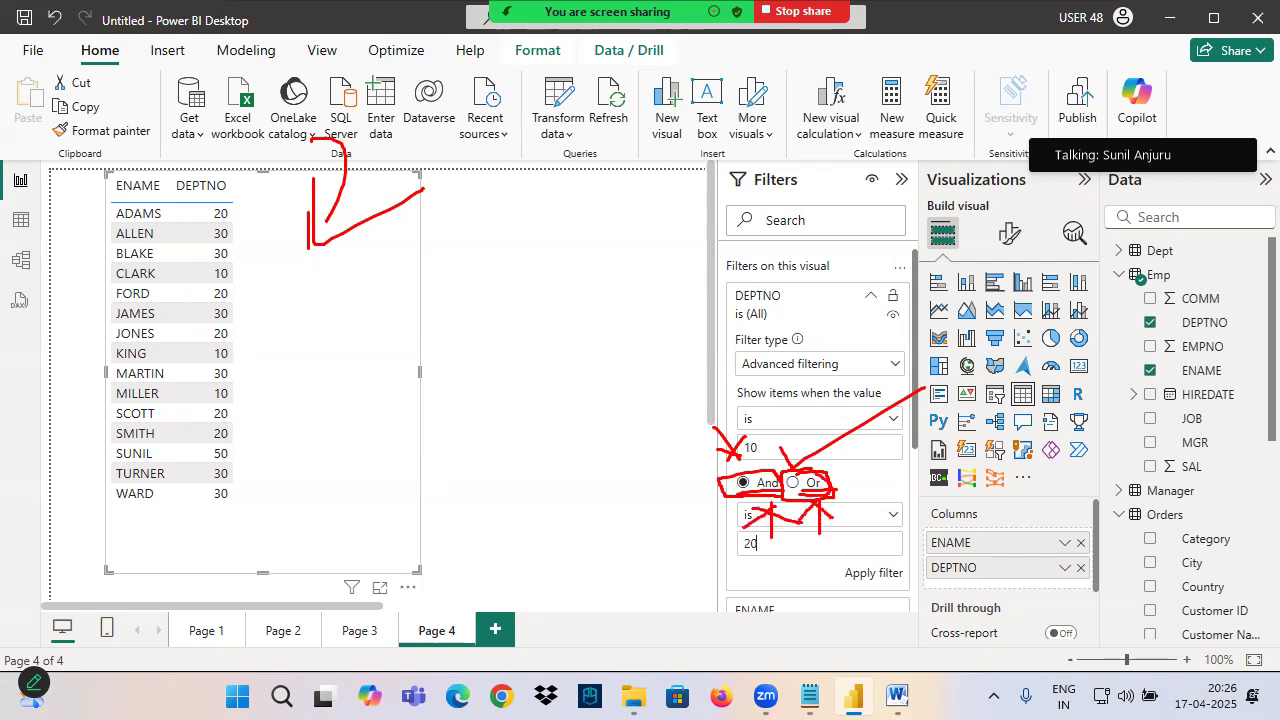
left_click_drag(803, 477, 918, 390)
Apply the DEPTNO advanced filter with the conditions is 10 and is 20 combined by And.
left_click(885, 573)
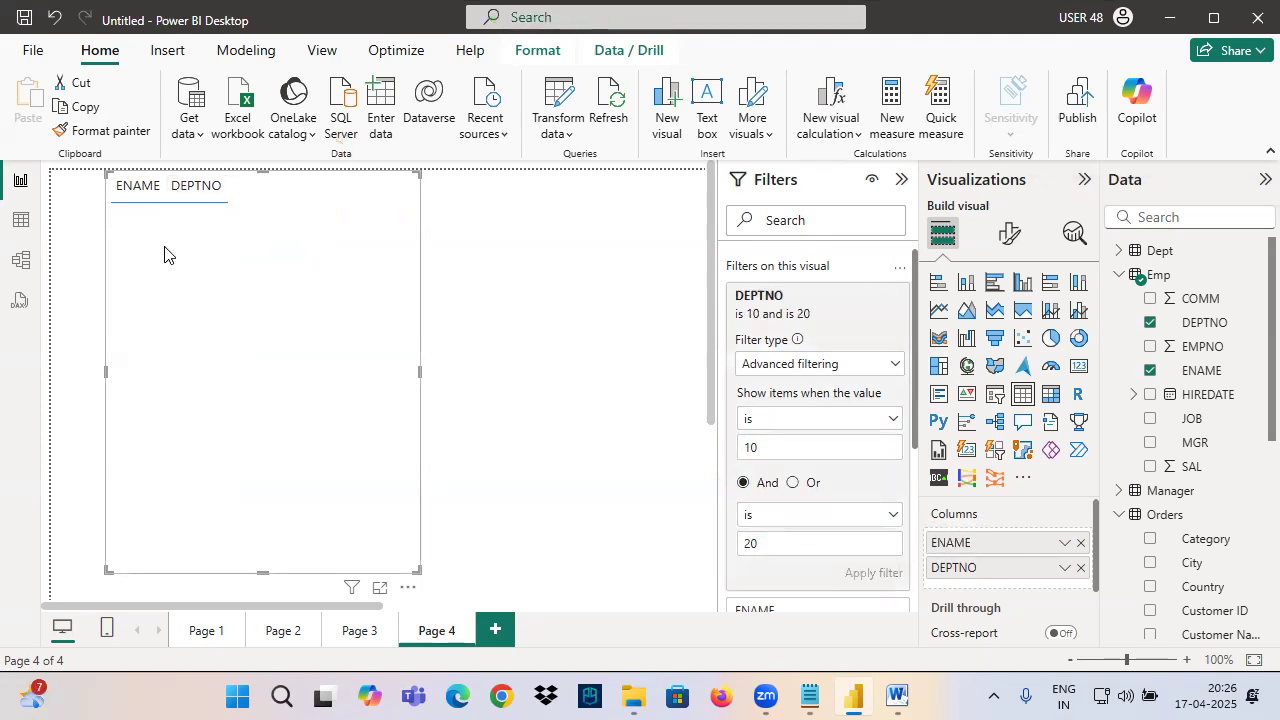
mouse_move(163, 270)
left_mouse_down()
mouse_move(272, 238)
mouse_move(258, 276)
left_mouse_up()
mouse_move(308, 227)
left_mouse_down()
mouse_move(272, 262)
mouse_move(313, 178)
left_mouse_up()
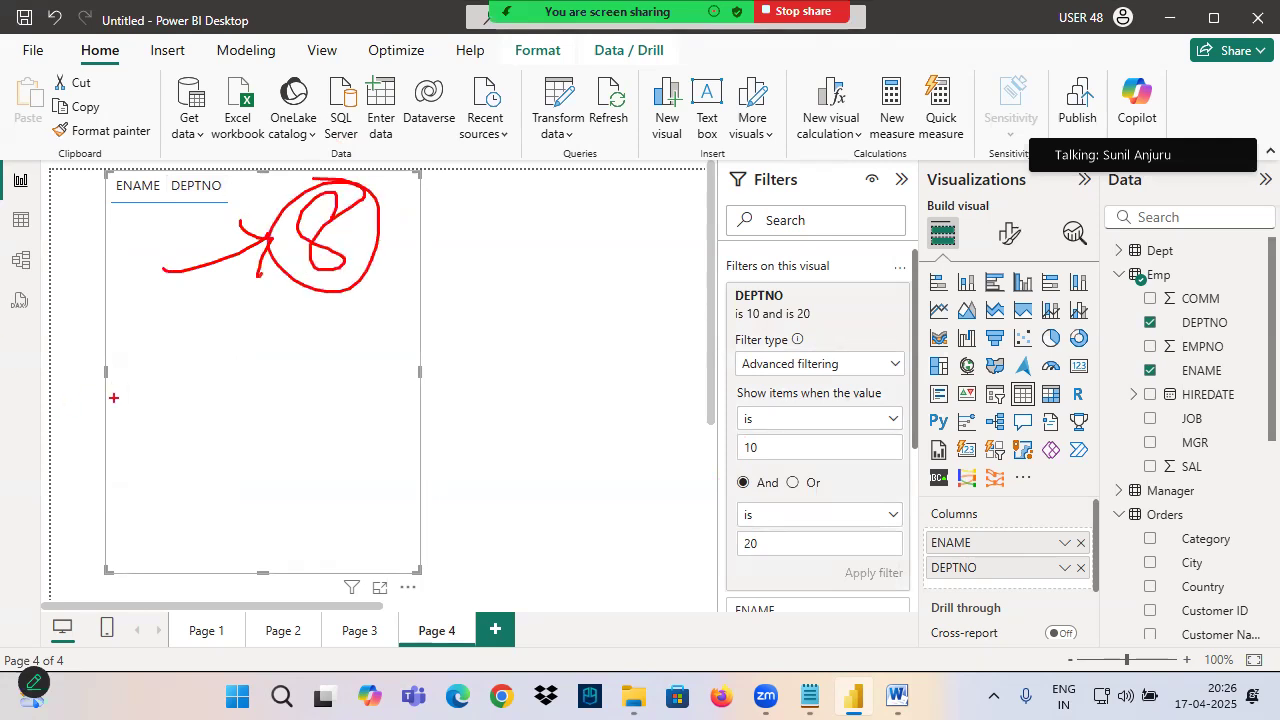
mouse_move(396, 222)
left_mouse_down()
mouse_move(397, 252)
mouse_move(522, 182)
left_mouse_up()
mouse_move(794, 469)
left_mouse_down()
mouse_move(849, 501)
mouse_move(775, 473)
left_mouse_up()
mouse_move(750, 432)
left_mouse_down()
mouse_move(742, 493)
mouse_move(760, 462)
left_mouse_up()
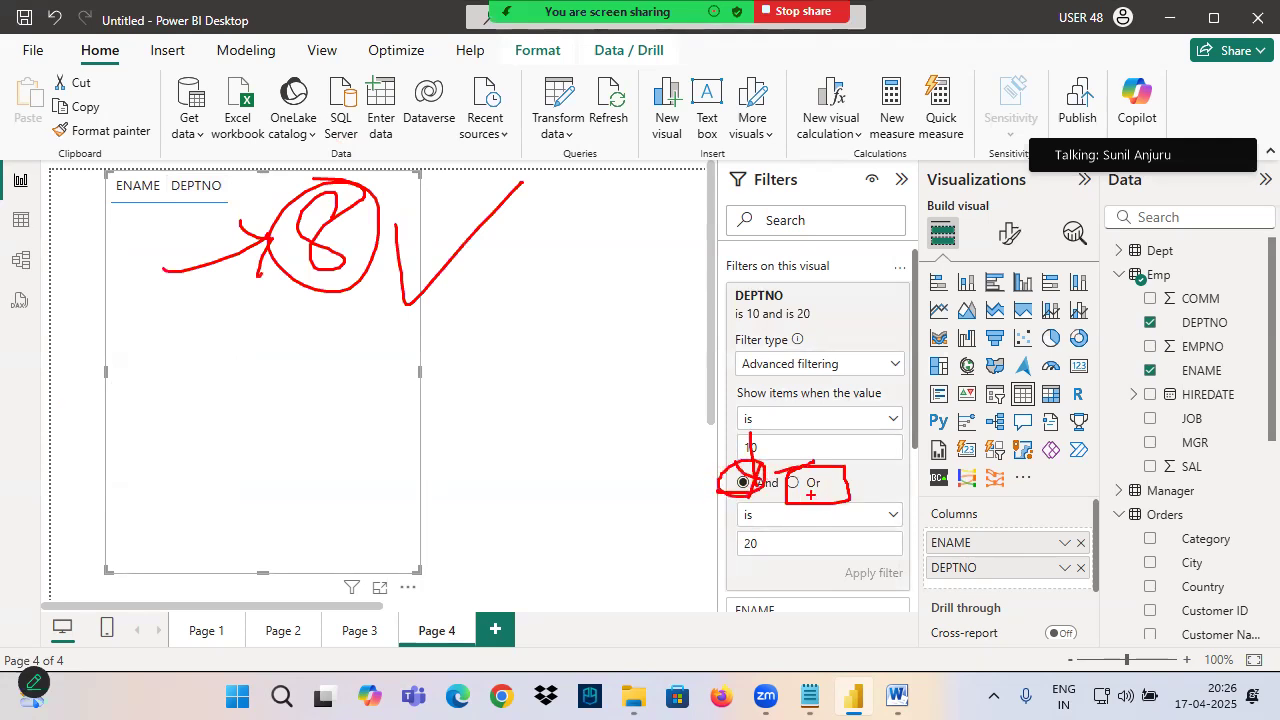
Combine the two DEPTNO conditions with Or instead and apply the filter to the table.
left_click(810, 484)
left_click(889, 572)
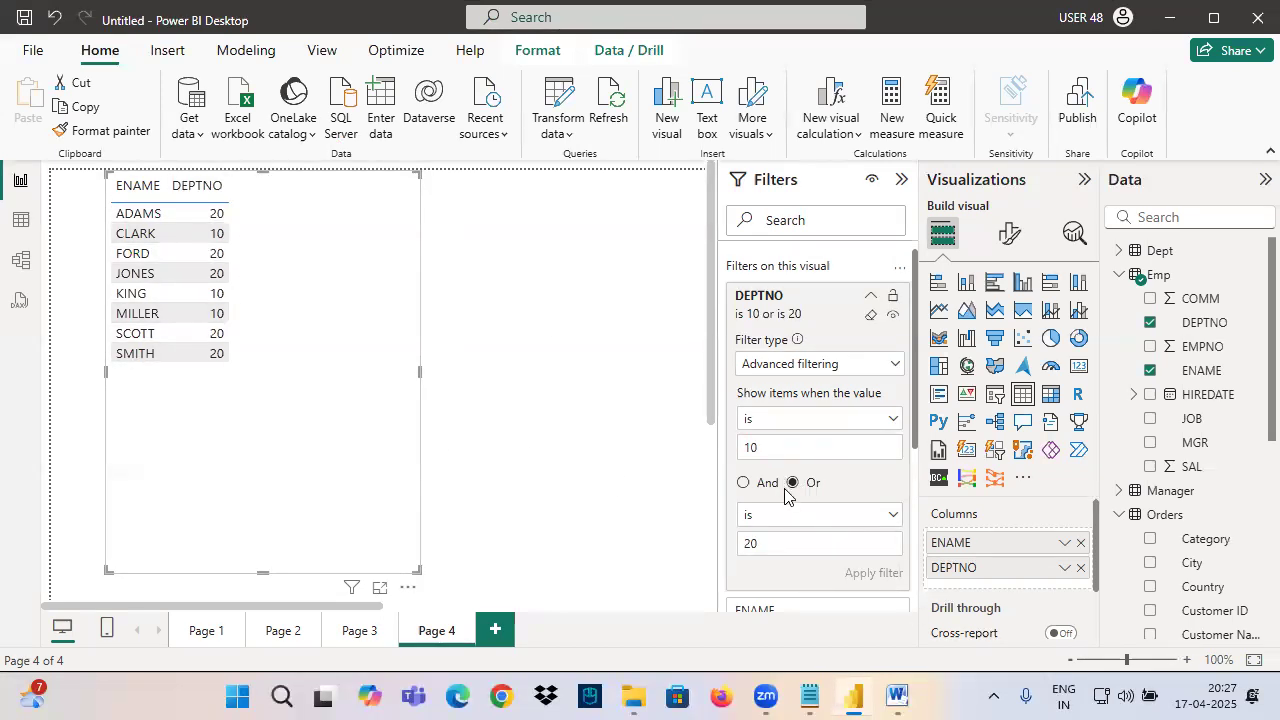
Switch to the Notepad file and write Cond1, OR/ AND, Cond2 spaced along one line below the DEPTNO exercise.
left_click(810, 697)
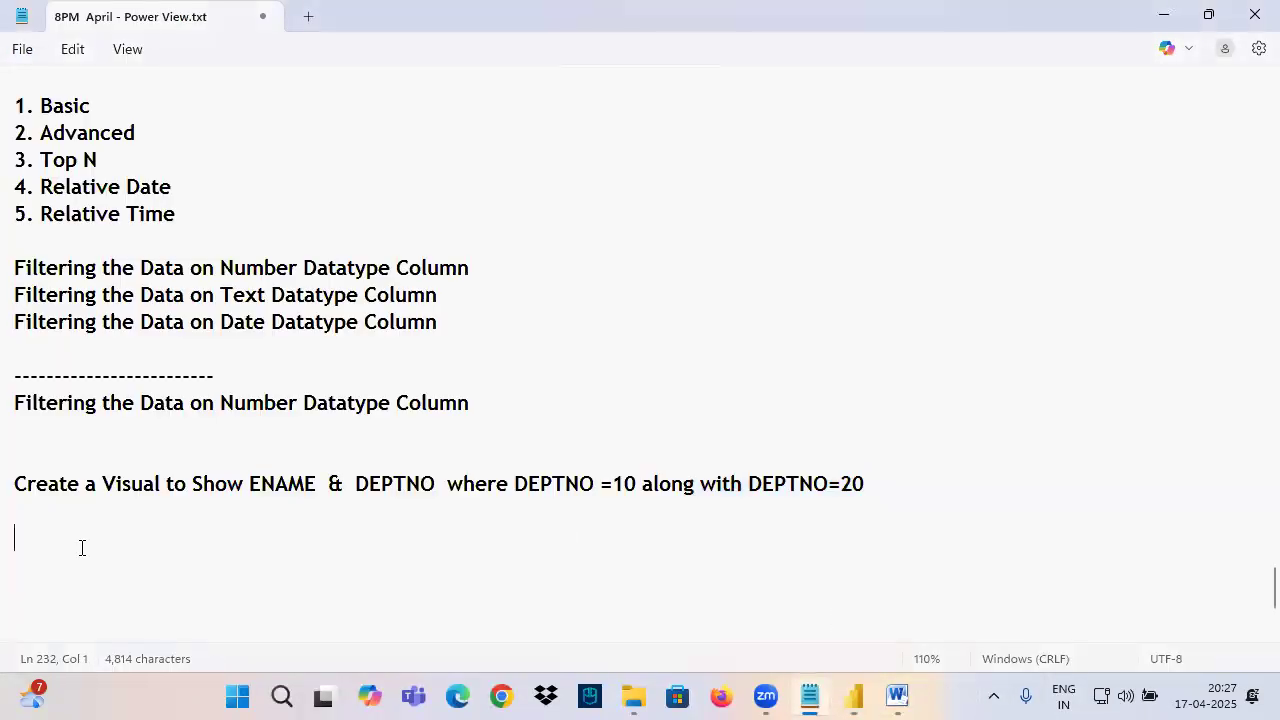
type("Cond1")
key("Tab")
key("Tab")
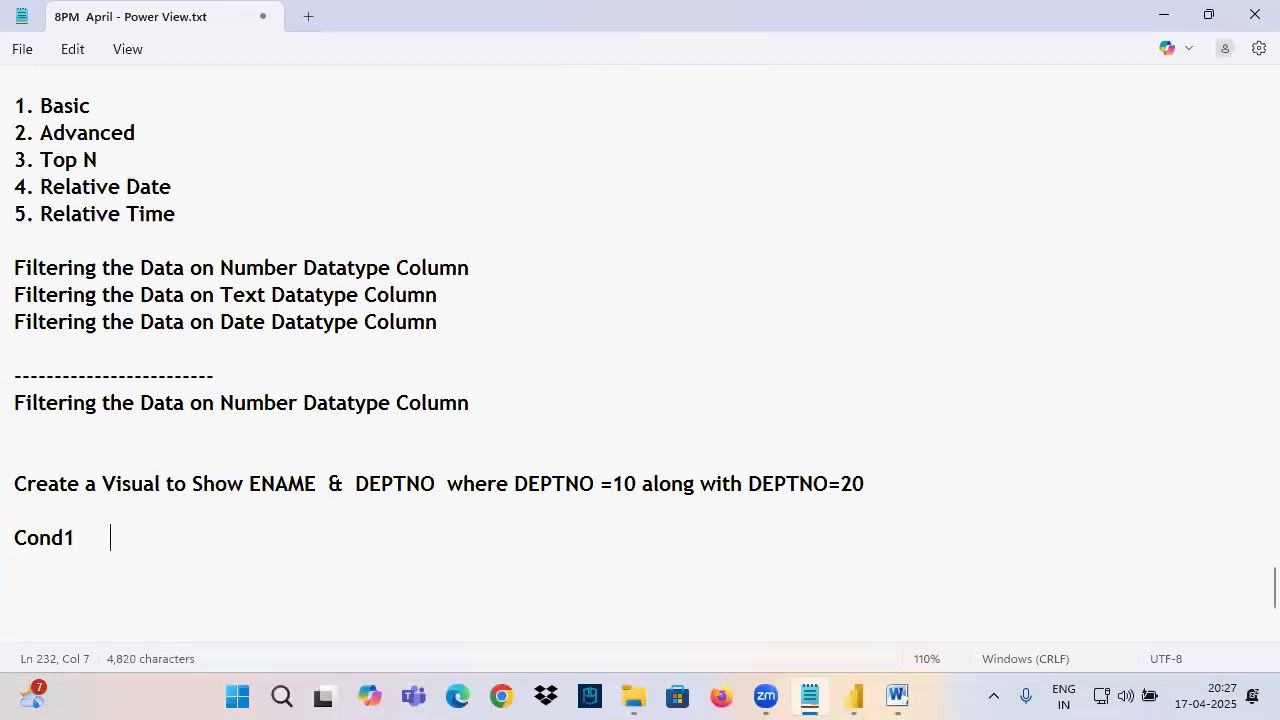
type("Cond2")
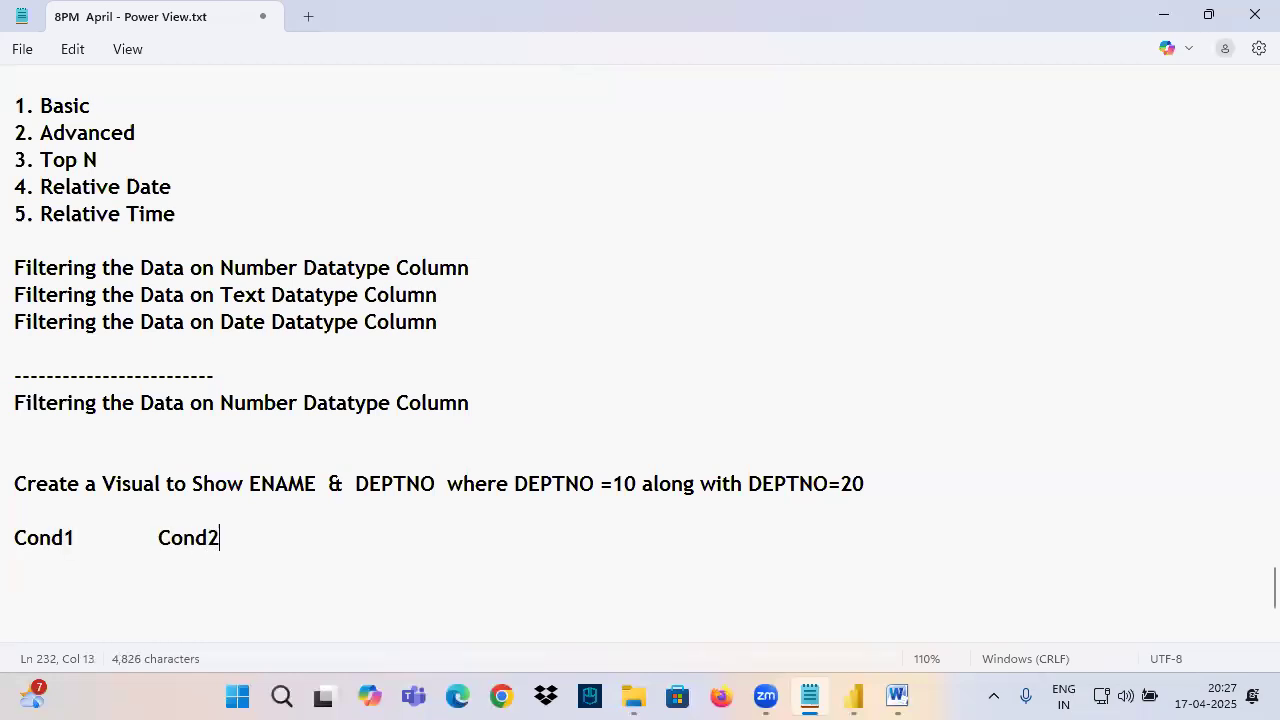
key("Return")
left_click(114, 537)
key("Tab")
type("OR")
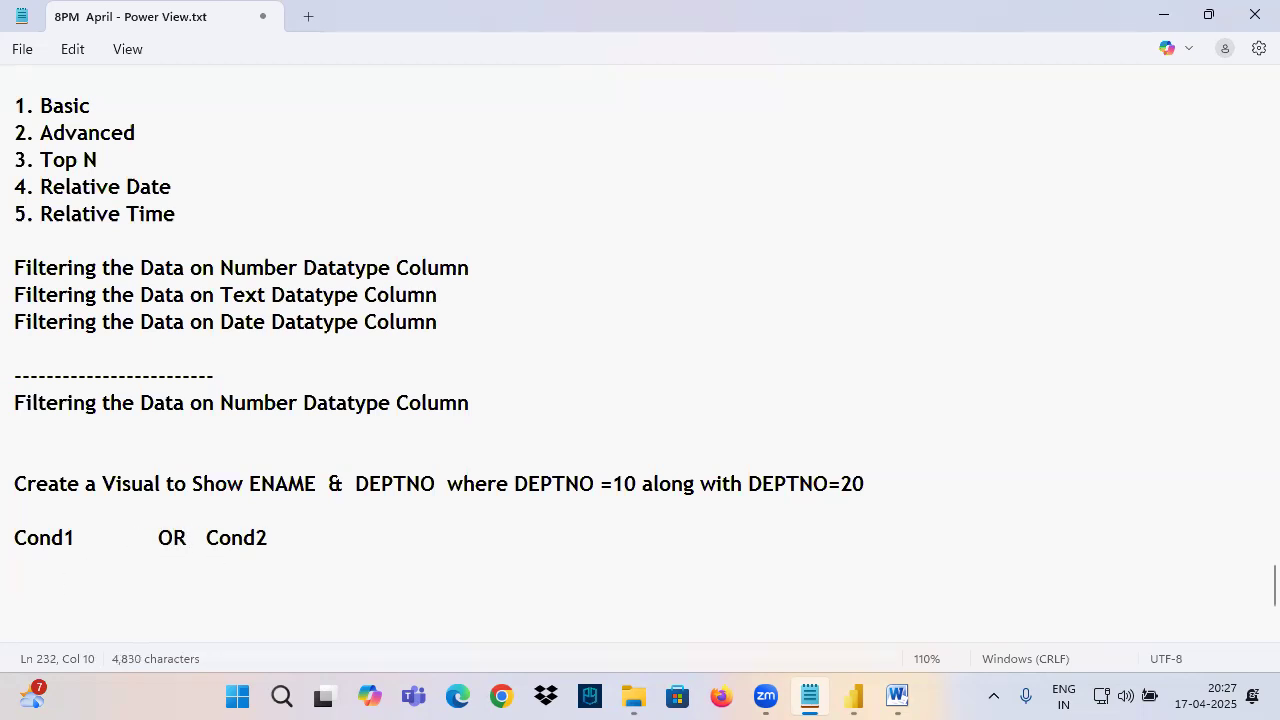
type("/ AND")
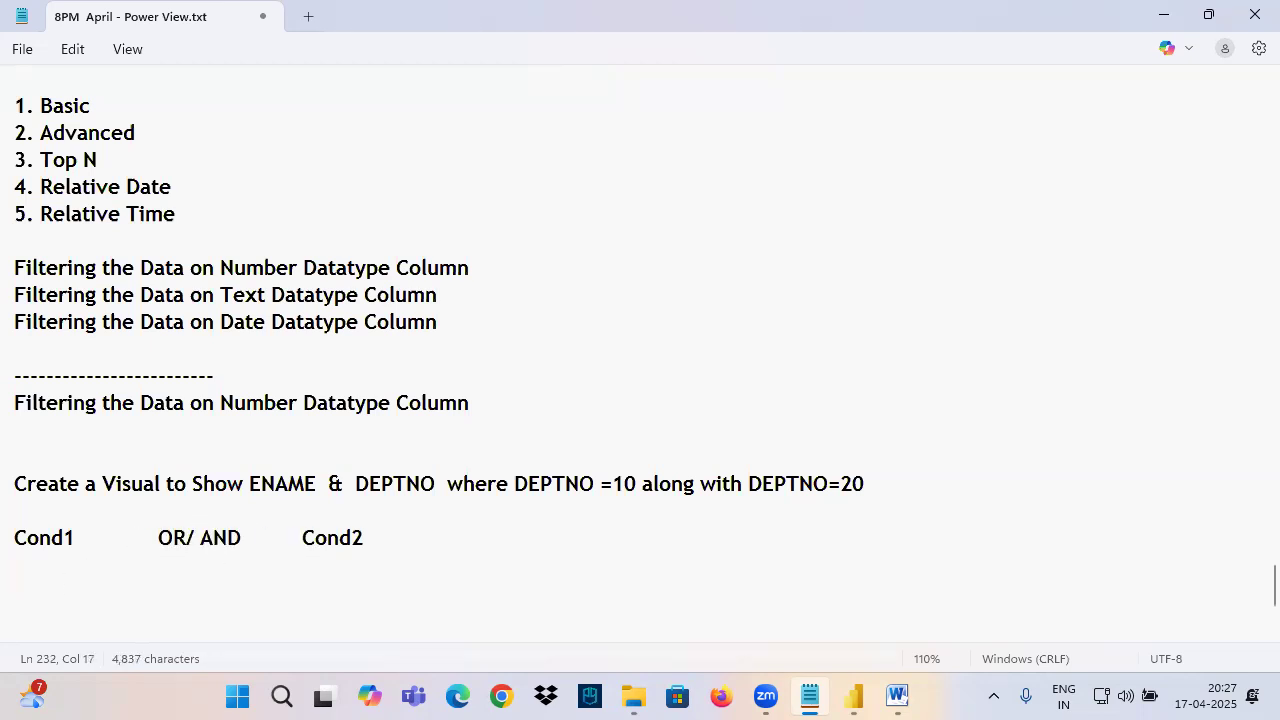
mouse_move(743, 380)
left_mouse_down()
mouse_move(790, 360)
mouse_move(812, 385)
mouse_move(852, 345)
mouse_move(935, 325)
left_mouse_up()
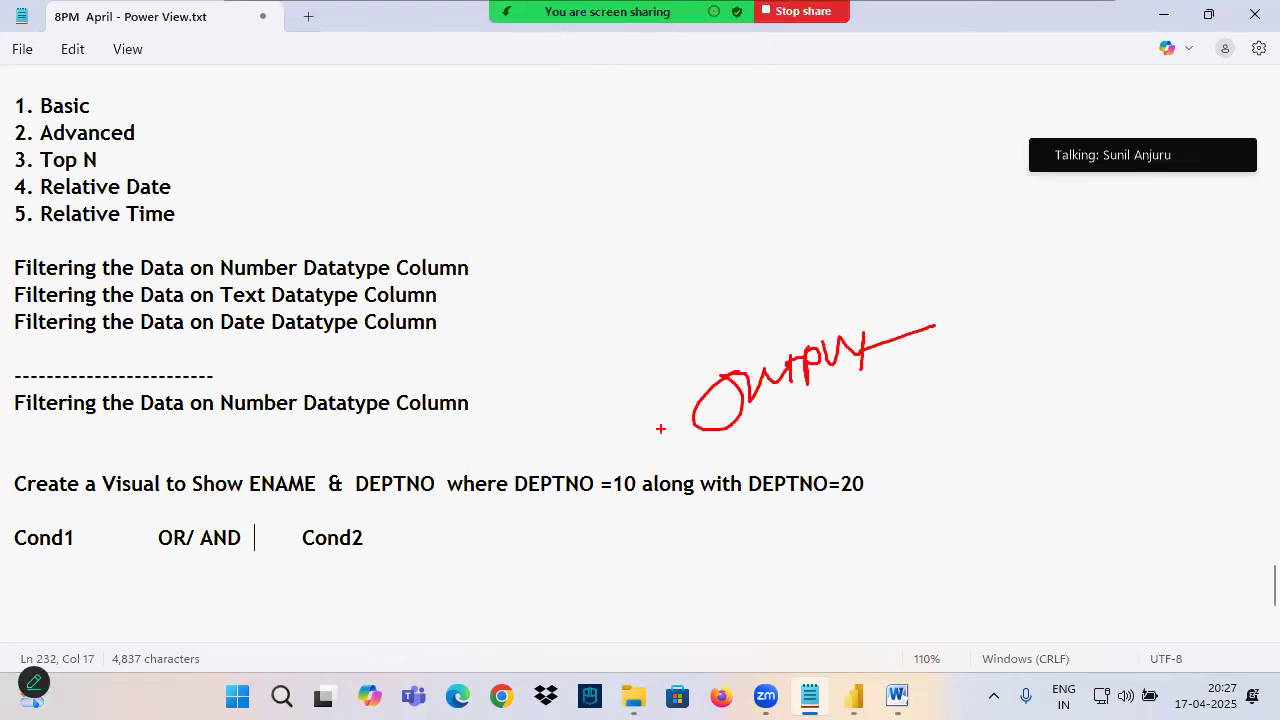
left_click_drag(143, 549, 176, 549)
mouse_move(168, 532)
left_mouse_down()
mouse_move(143, 420)
mouse_move(666, 415)
left_mouse_up()
left_click_drag(203, 558, 272, 557)
mouse_move(240, 555)
left_mouse_down()
mouse_move(328, 628)
mouse_move(672, 410)
mouse_move(704, 474)
left_mouse_up()
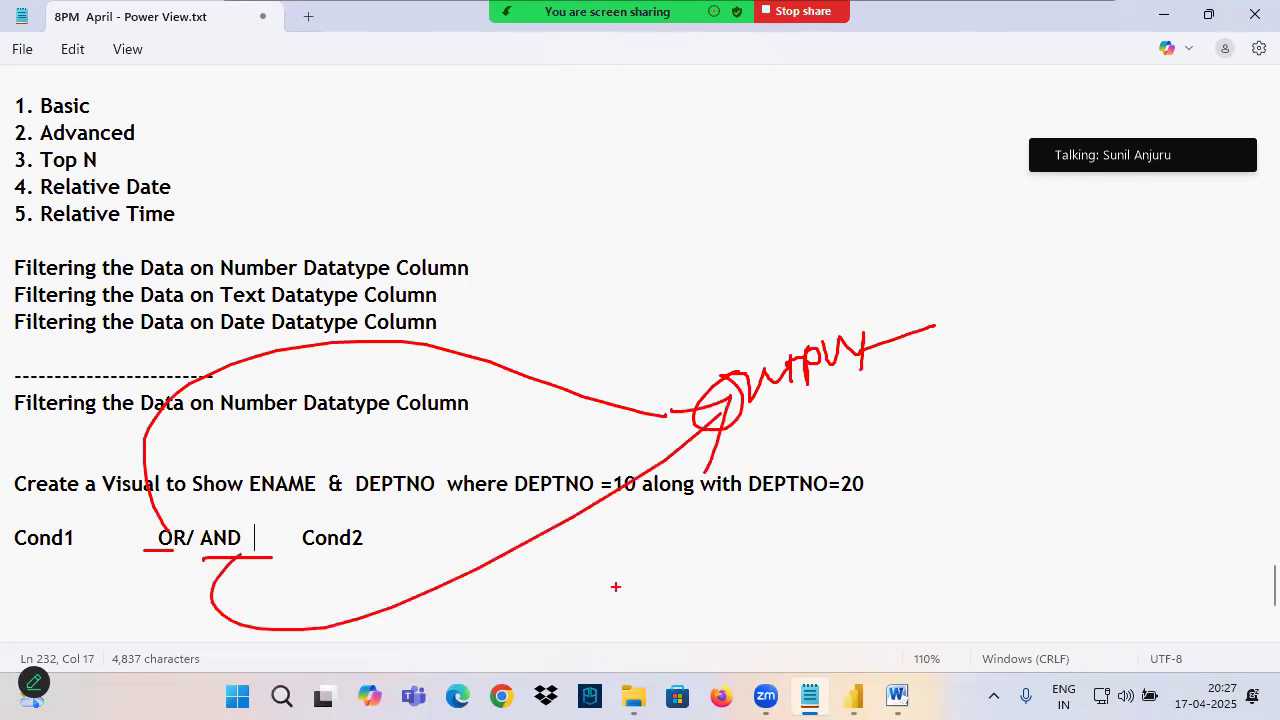
left_click_drag(162, 522, 256, 540)
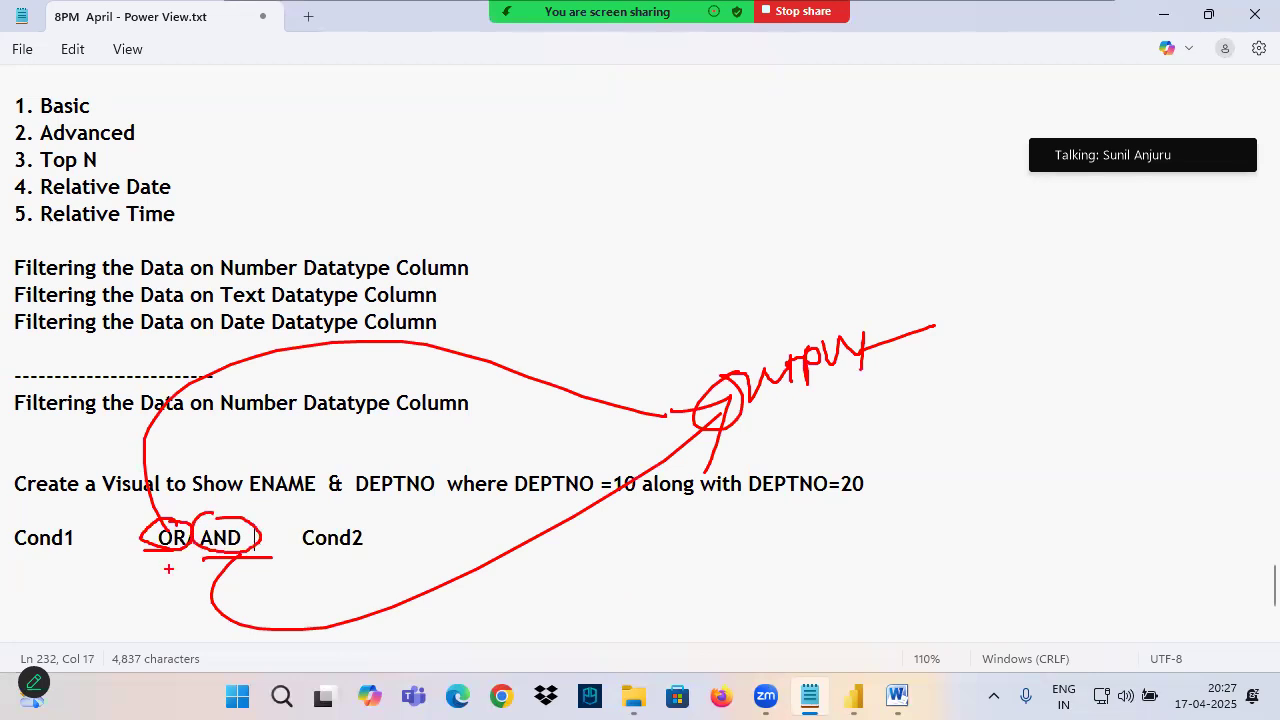
key("Escape")
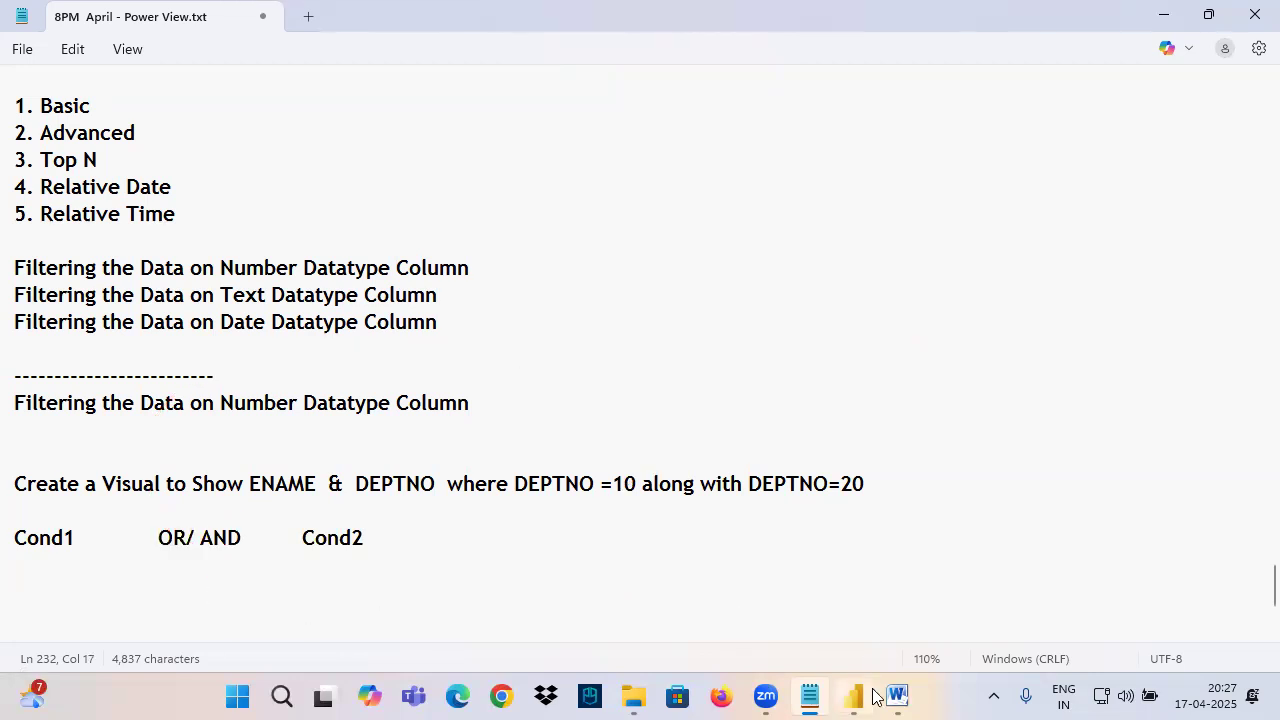
Switch to the Word document 4. Filters in Power View and copy the OR Logical Function heading with its truth table.
mouse_move(897, 696)
left_click(958, 610)
scroll(558, 317, "down", 3)
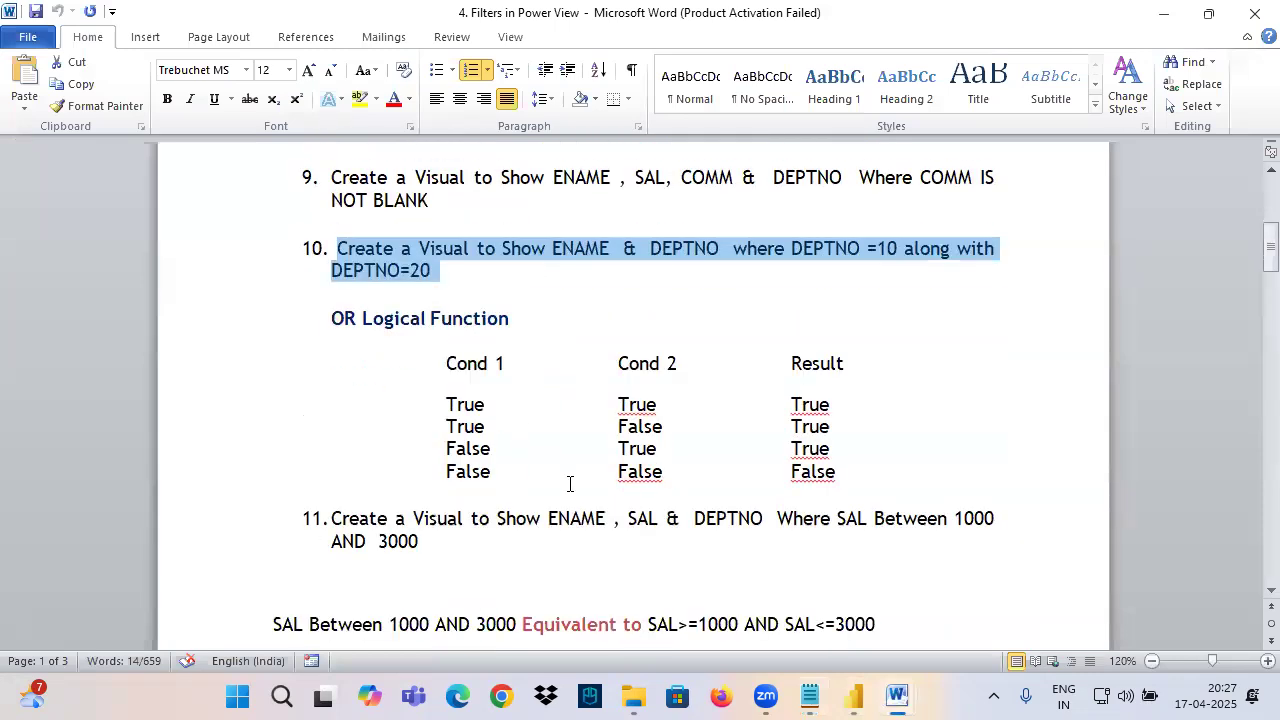
left_click_drag(846, 478, 334, 338)
key("ctrl+c")
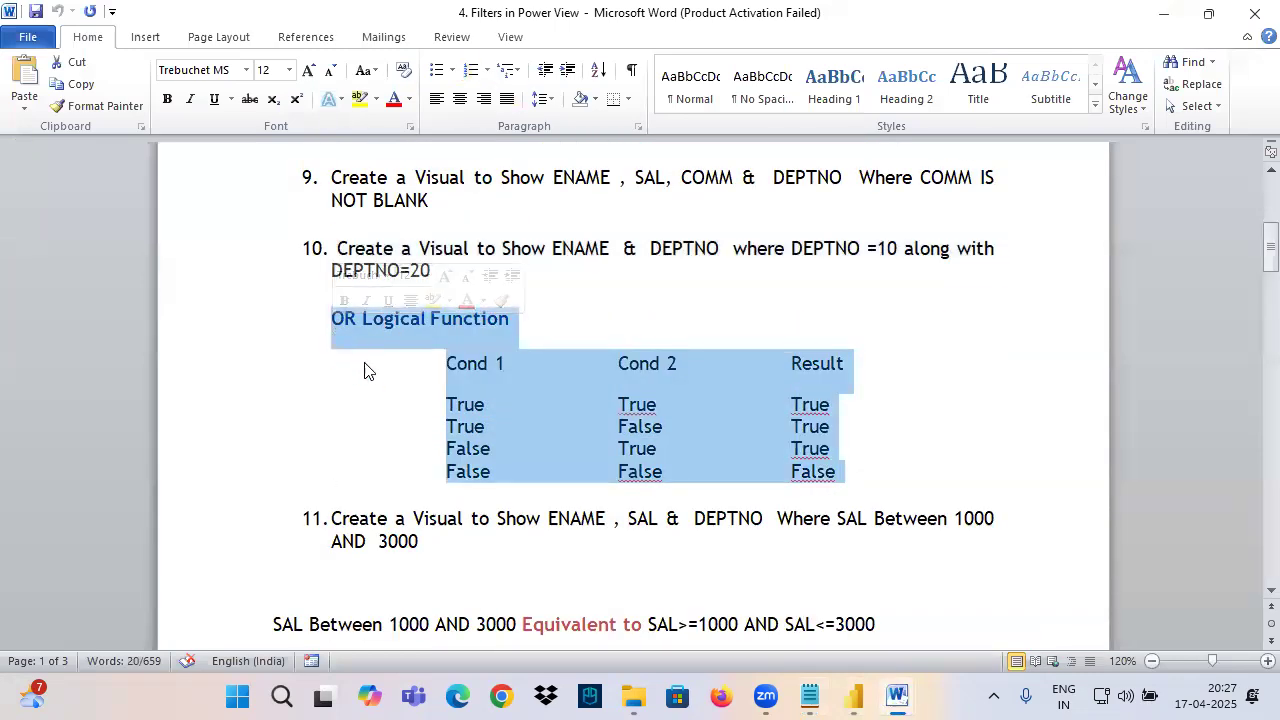
Return to Notepad and paste the OR Logical Function truth table below the Cond1 OR/ AND Cond2 line.
left_click(810, 696)
left_click(103, 578)
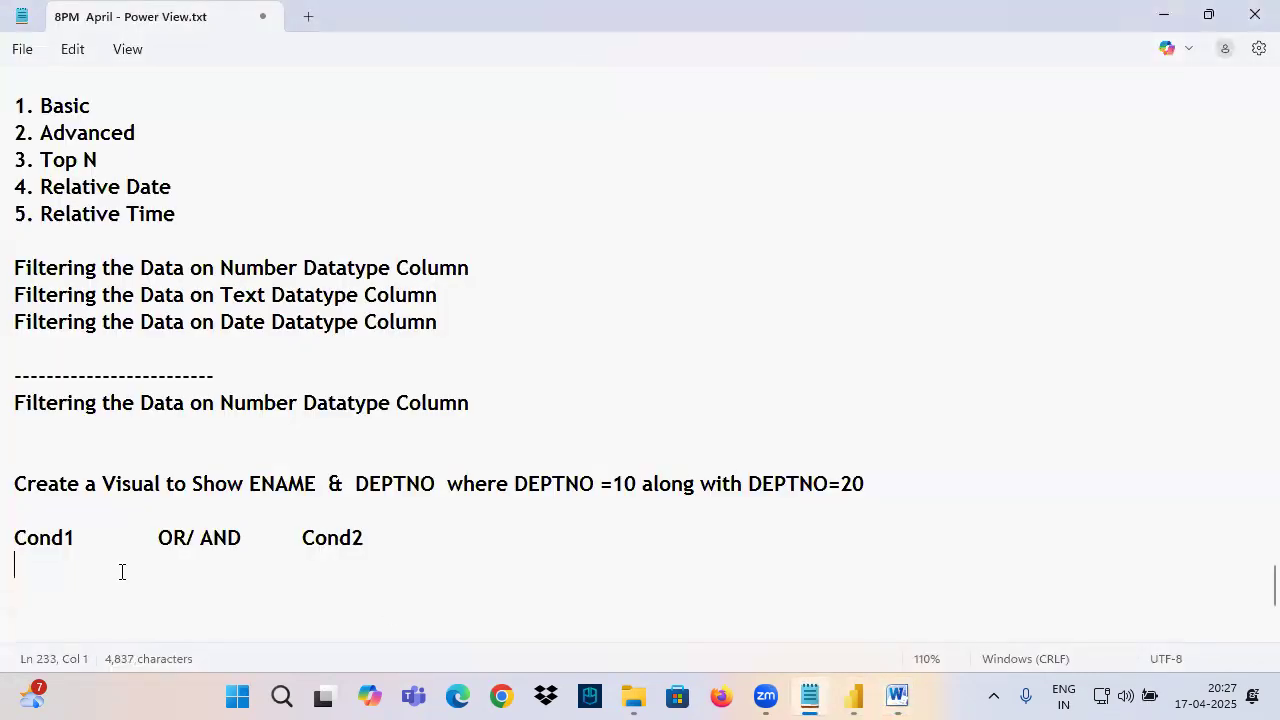
key("ctrl+v")
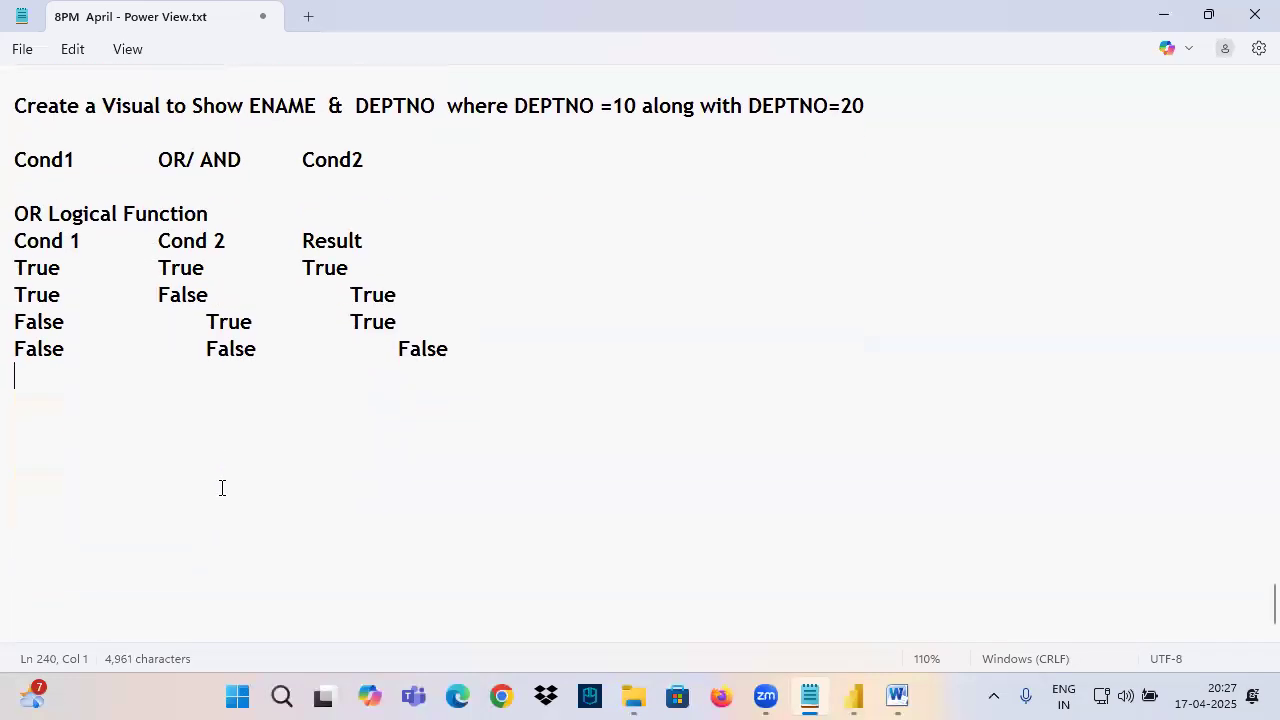
Enlarge the Notepad text to 120% and add blank lines above and below the Cond 1, Cond 2, Result header row.
scroll(228, 487, "up", 1)
left_click(146, 280)
left_click(427, 245)
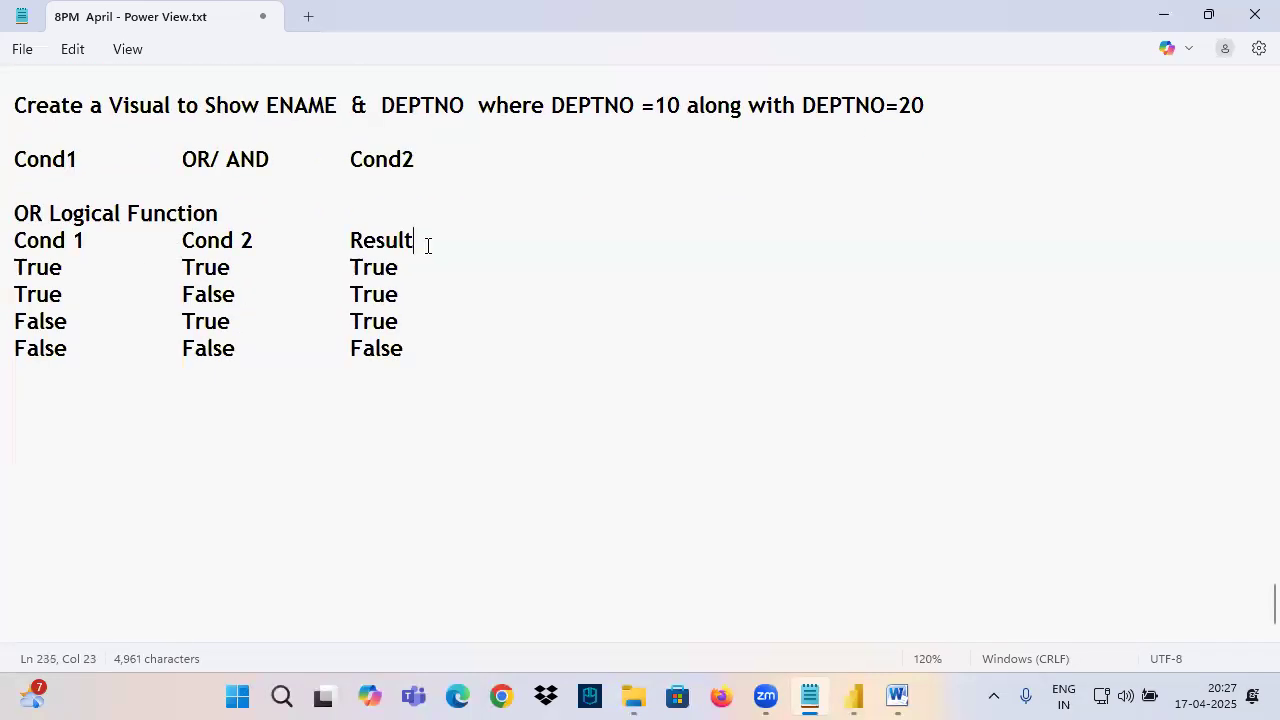
key("Return")
left_click(220, 213)
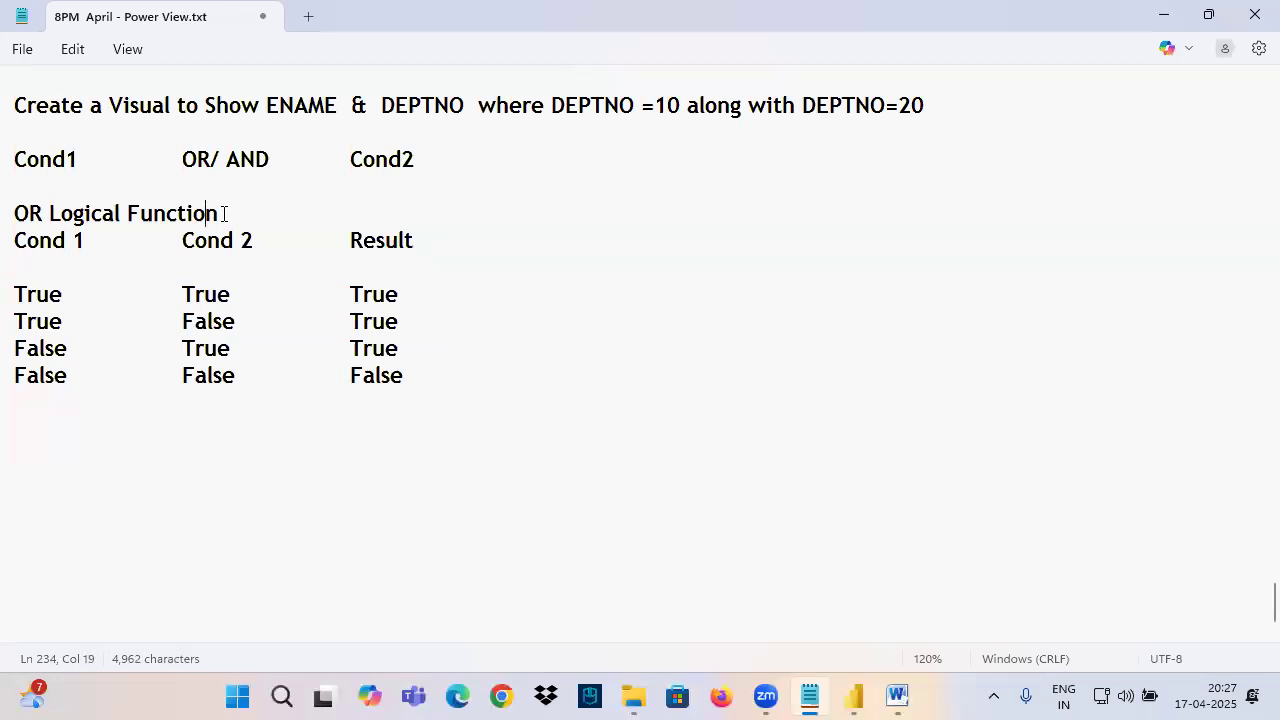
key("Return")
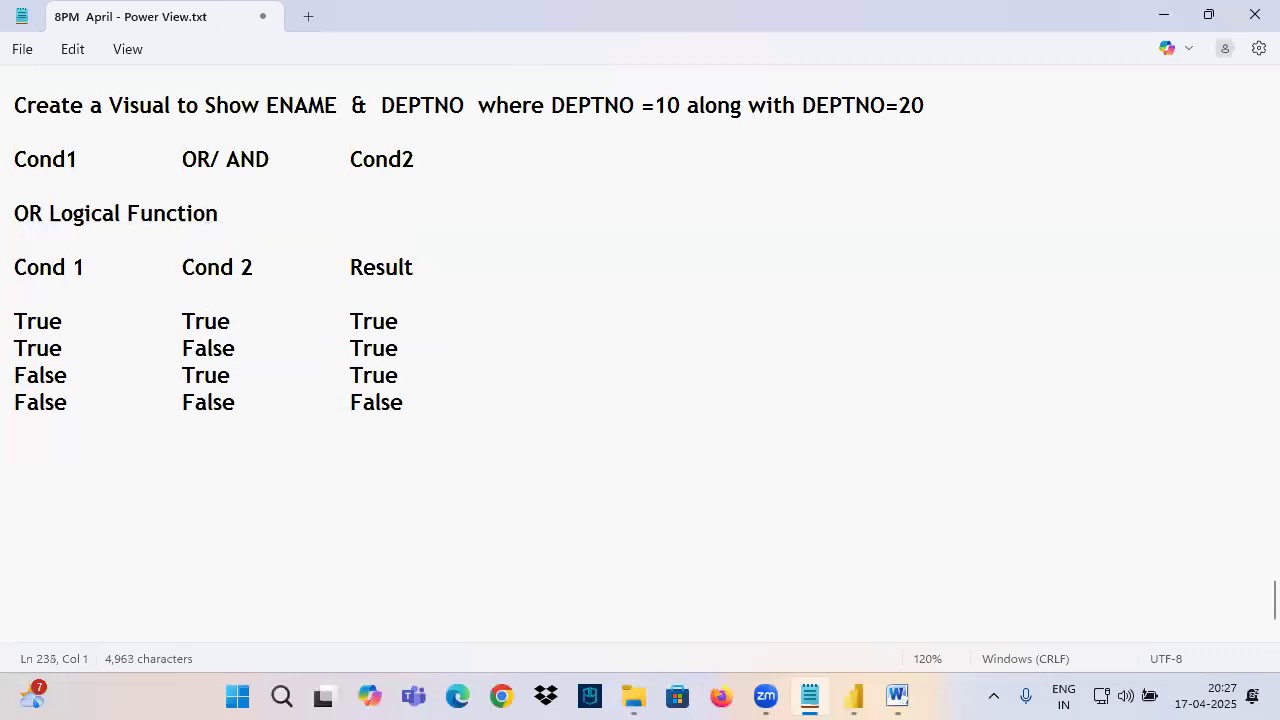
left_click_drag(114, 256, 117, 257)
left_click_drag(92, 302, 176, 274)
left_click_drag(18, 236, 187, 228)
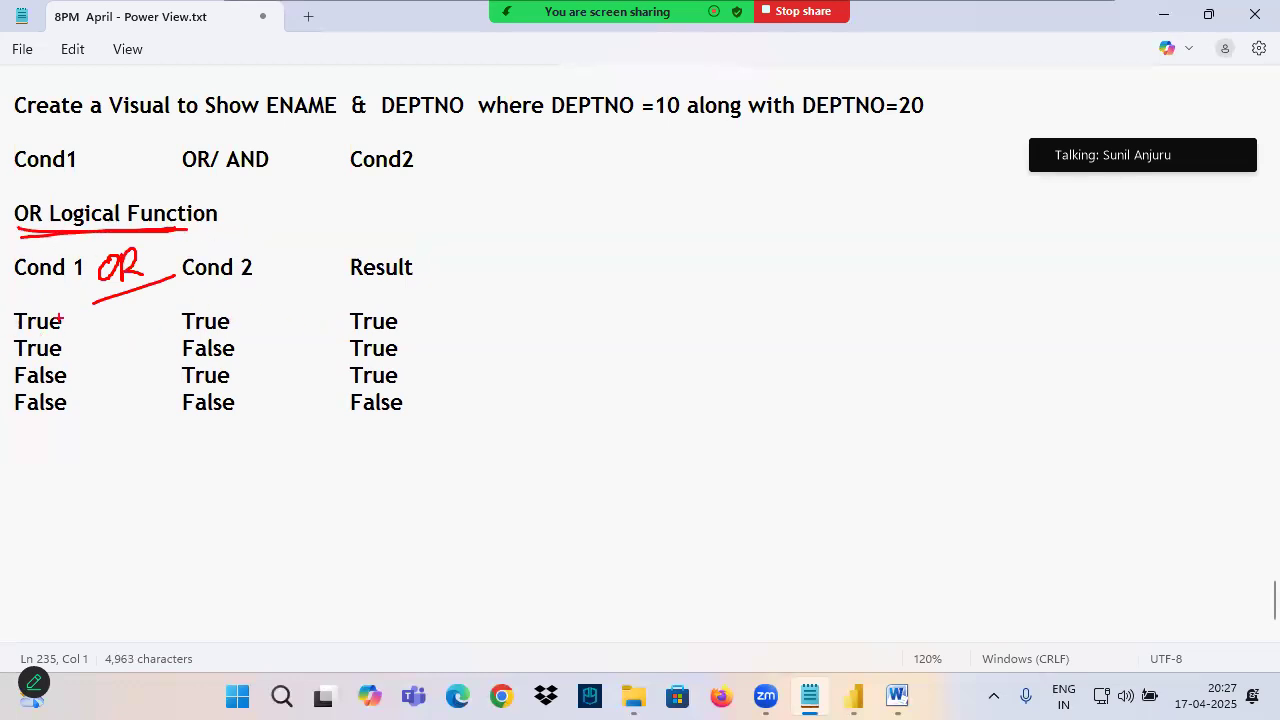
left_click_drag(22, 327, 234, 327)
left_click_drag(350, 328, 412, 326)
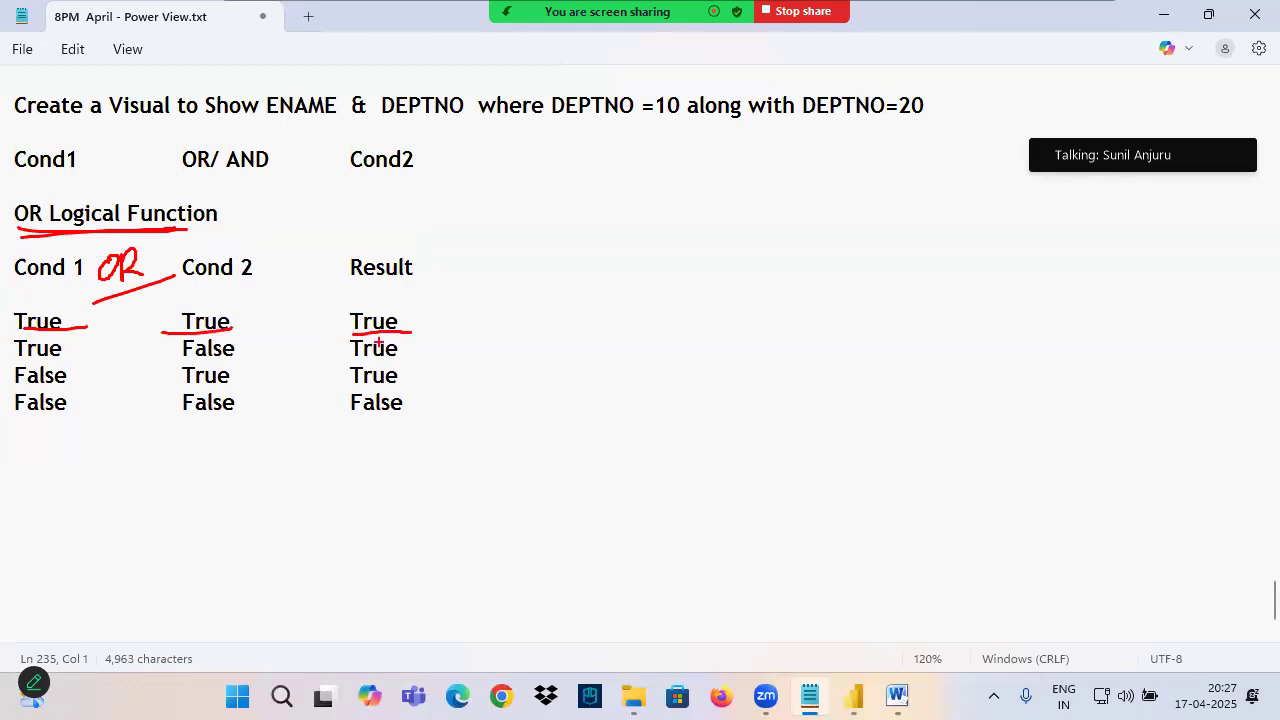
left_click_drag(18, 357, 87, 356)
left_click_drag(188, 366, 251, 357)
left_click_drag(355, 358, 422, 353)
left_click_drag(16, 387, 92, 384)
left_click_drag(172, 389, 240, 387)
left_click_drag(350, 391, 400, 389)
left_click_drag(24, 419, 98, 420)
left_click_drag(184, 422, 250, 421)
left_click_drag(340, 420, 417, 408)
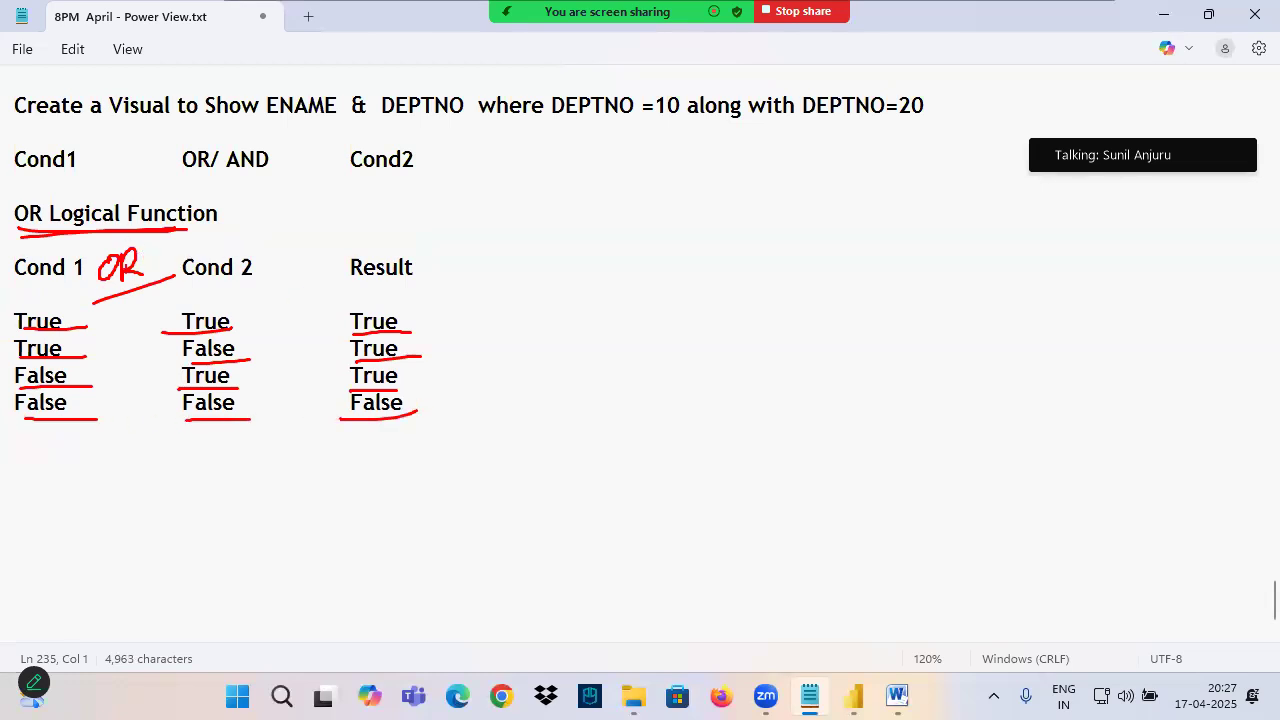
mouse_move(136, 243)
left_mouse_down()
mouse_move(98, 246)
mouse_move(142, 240)
left_mouse_up()
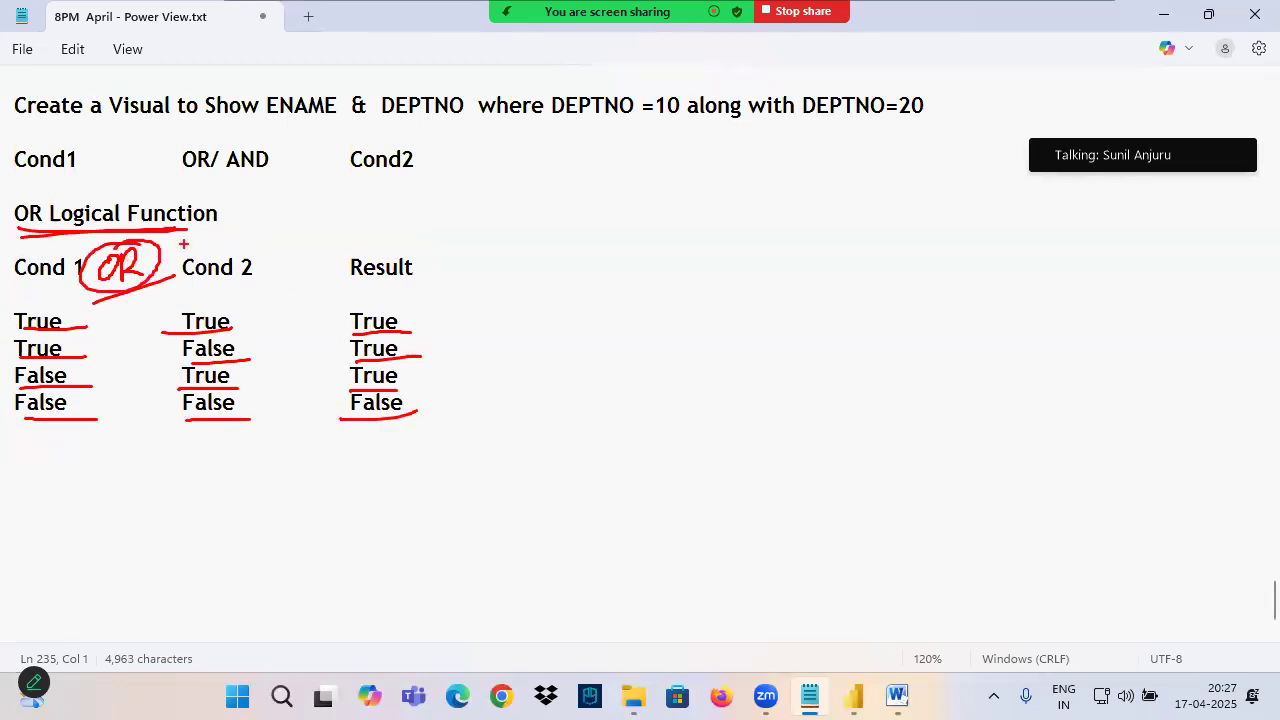
mouse_move(376, 337)
left_mouse_down()
mouse_move(356, 358)
mouse_move(366, 334)
left_mouse_up()
mouse_move(8, 415)
left_mouse_down()
mouse_move(235, 422)
mouse_move(160, 396)
mouse_move(116, 416)
mouse_move(340, 412)
mouse_move(313, 443)
left_mouse_up()
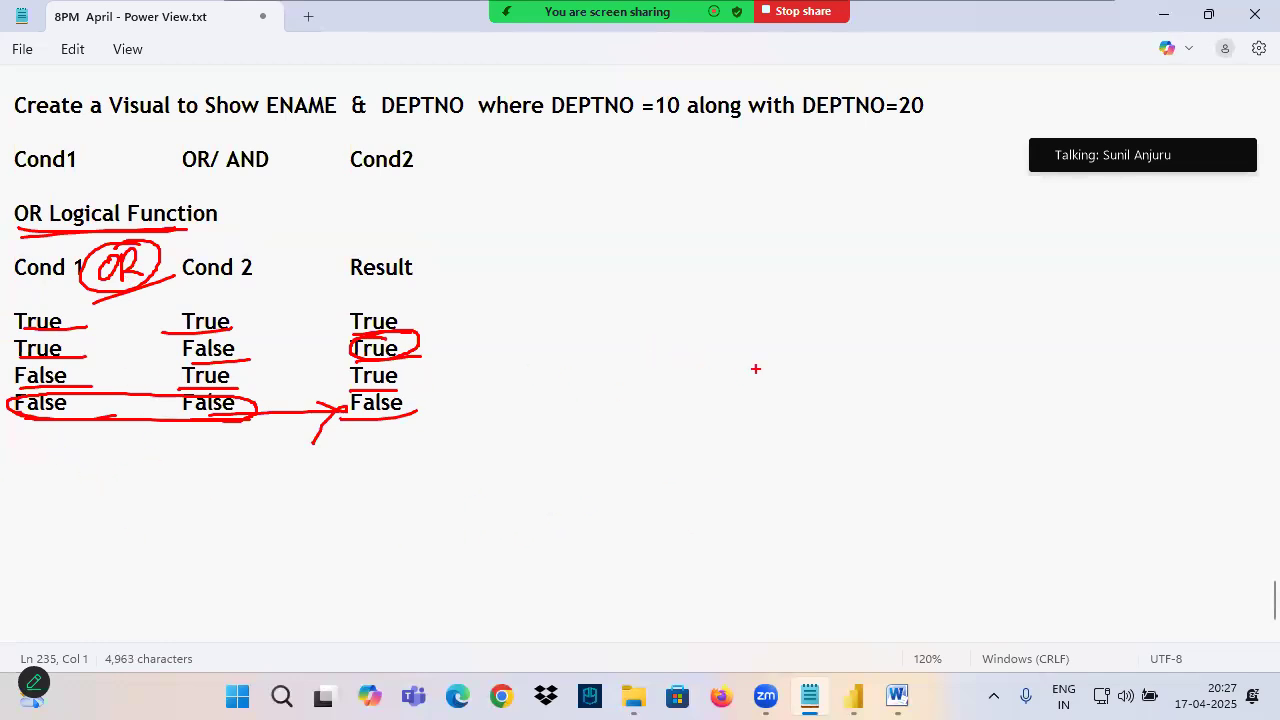
mouse_move(647, 284)
left_mouse_down()
mouse_move(641, 333)
mouse_move(682, 285)
left_mouse_up()
left_click_drag(770, 290, 770, 324)
left_click_drag(741, 296, 793, 290)
mouse_move(917, 286)
left_mouse_down()
mouse_move(919, 330)
mouse_move(952, 284)
mouse_move(1060, 306)
left_mouse_up()
mouse_move(1040, 283)
left_mouse_down()
mouse_move(1064, 300)
mouse_move(1020, 347)
left_mouse_up()
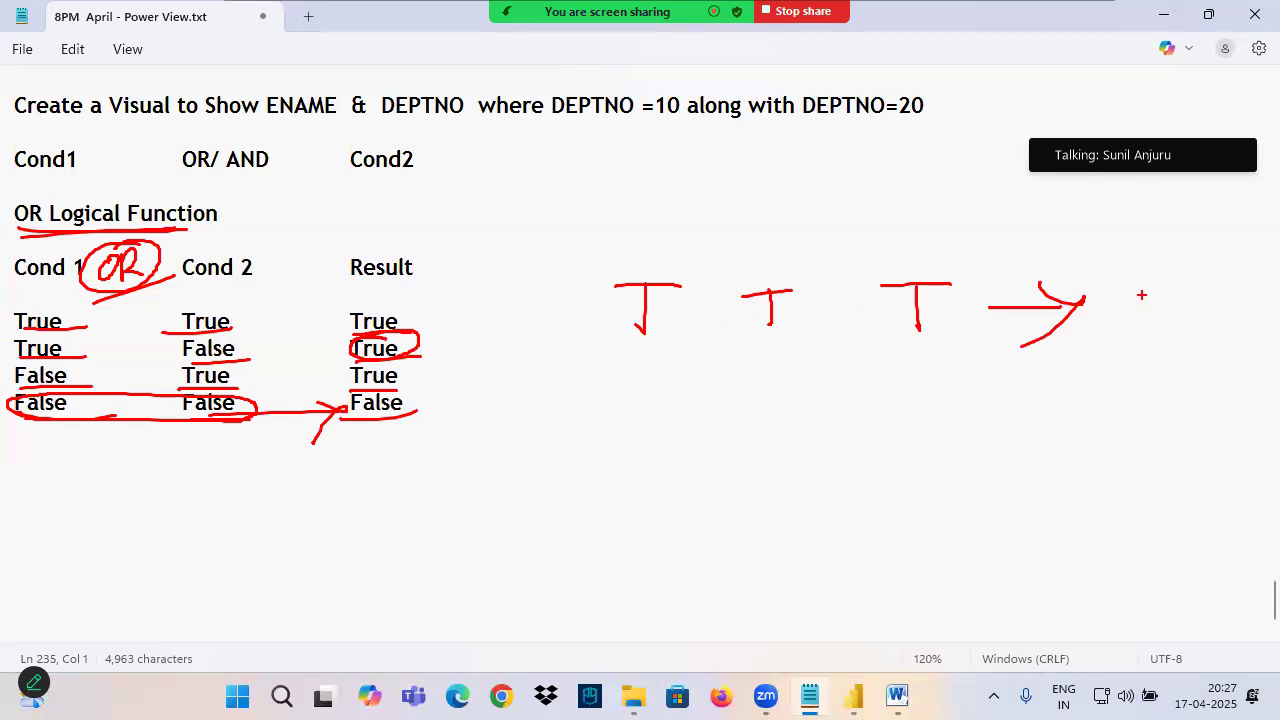
left_click_drag(1136, 278, 1132, 306)
left_click_drag(1112, 282, 1157, 276)
left_click_drag(657, 380, 657, 438)
mouse_move(618, 394)
left_mouse_down()
mouse_move(703, 371)
mouse_move(767, 412)
mouse_move(816, 367)
left_mouse_up()
mouse_move(770, 390)
left_mouse_down()
mouse_move(837, 386)
mouse_move(894, 414)
mouse_move(935, 371)
mouse_move(1108, 378)
left_mouse_up()
left_click_drag(1070, 365, 1072, 410)
left_click_drag(1165, 358, 1166, 400)
left_click_drag(1148, 358, 1238, 344)
left_click_drag(680, 472, 680, 502)
mouse_move(634, 470)
left_mouse_down()
mouse_move(737, 458)
mouse_move(800, 508)
left_mouse_up()
left_click_drag(796, 458, 846, 454)
left_click_drag(782, 488, 892, 474)
mouse_move(940, 446)
left_mouse_down()
mouse_move(940, 492)
mouse_move(982, 428)
left_mouse_up()
mouse_move(932, 462)
left_mouse_down()
mouse_move(1140, 449)
mouse_move(1097, 470)
left_mouse_up()
mouse_move(1206, 431)
left_mouse_down()
mouse_move(1206, 475)
mouse_move(1226, 429)
left_mouse_up()
mouse_move(691, 548)
left_mouse_down()
mouse_move(696, 602)
mouse_move(744, 545)
left_mouse_up()
mouse_move(690, 571)
left_mouse_down()
mouse_move(766, 570)
mouse_move(816, 594)
left_mouse_up()
left_click_drag(811, 543, 858, 538)
left_click_drag(801, 570, 906, 548)
mouse_move(949, 528)
left_mouse_down()
mouse_move(958, 574)
mouse_move(998, 526)
left_mouse_up()
left_click_drag(958, 545, 1150, 541)
mouse_move(1123, 520)
left_mouse_down()
mouse_move(1138, 533)
mouse_move(1123, 576)
left_mouse_up()
mouse_move(1190, 518)
left_mouse_down()
mouse_move(1213, 576)
mouse_move(1237, 522)
left_mouse_up()
left_click_drag(1200, 545, 1279, 533)
mouse_move(1031, 509)
left_mouse_down()
mouse_move(665, 590)
mouse_move(990, 511)
left_mouse_up()
left_click_drag(1074, 543, 1161, 536)
left_click_drag(1159, 522, 1141, 584)
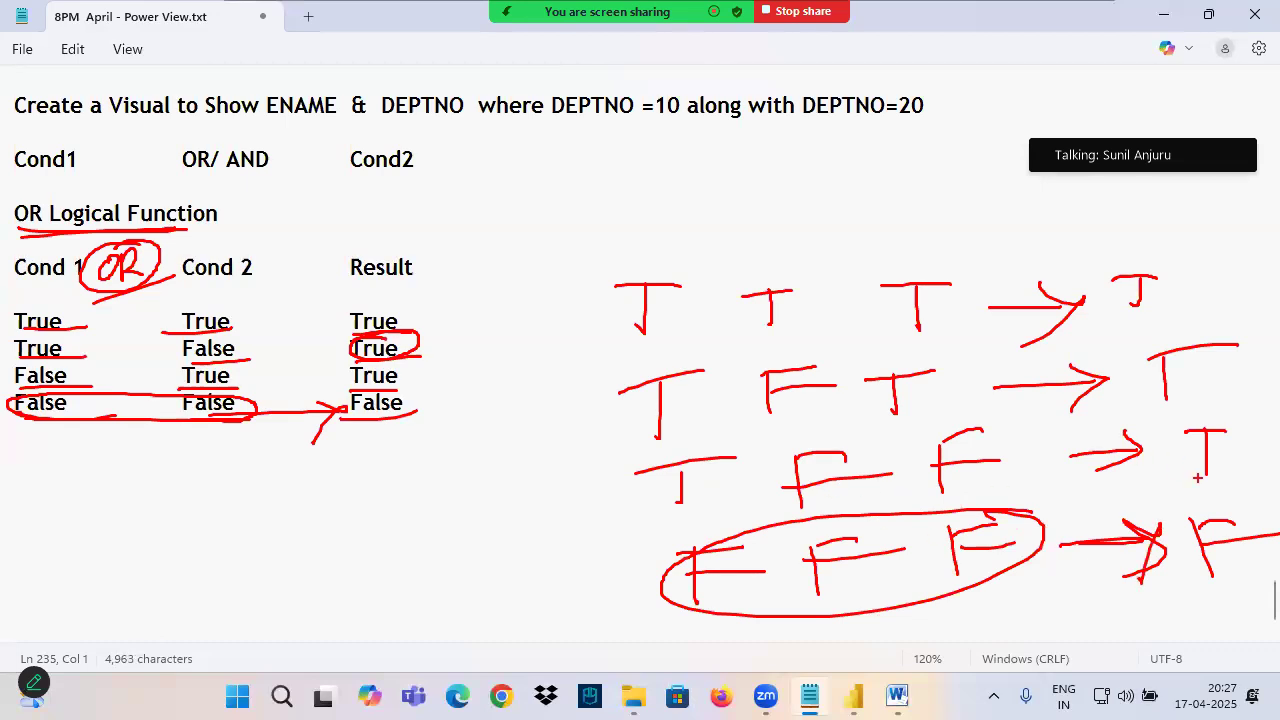
left_click_drag(1212, 410, 1145, 428)
mouse_move(964, 266)
left_mouse_down()
mouse_move(750, 362)
mouse_move(1088, 308)
left_mouse_up()
left_click_drag(1006, 312, 1094, 306)
mouse_move(1034, 274)
left_mouse_down()
mouse_move(1084, 296)
mouse_move(1050, 330)
left_mouse_up()
left_click_drag(1106, 310, 1187, 308)
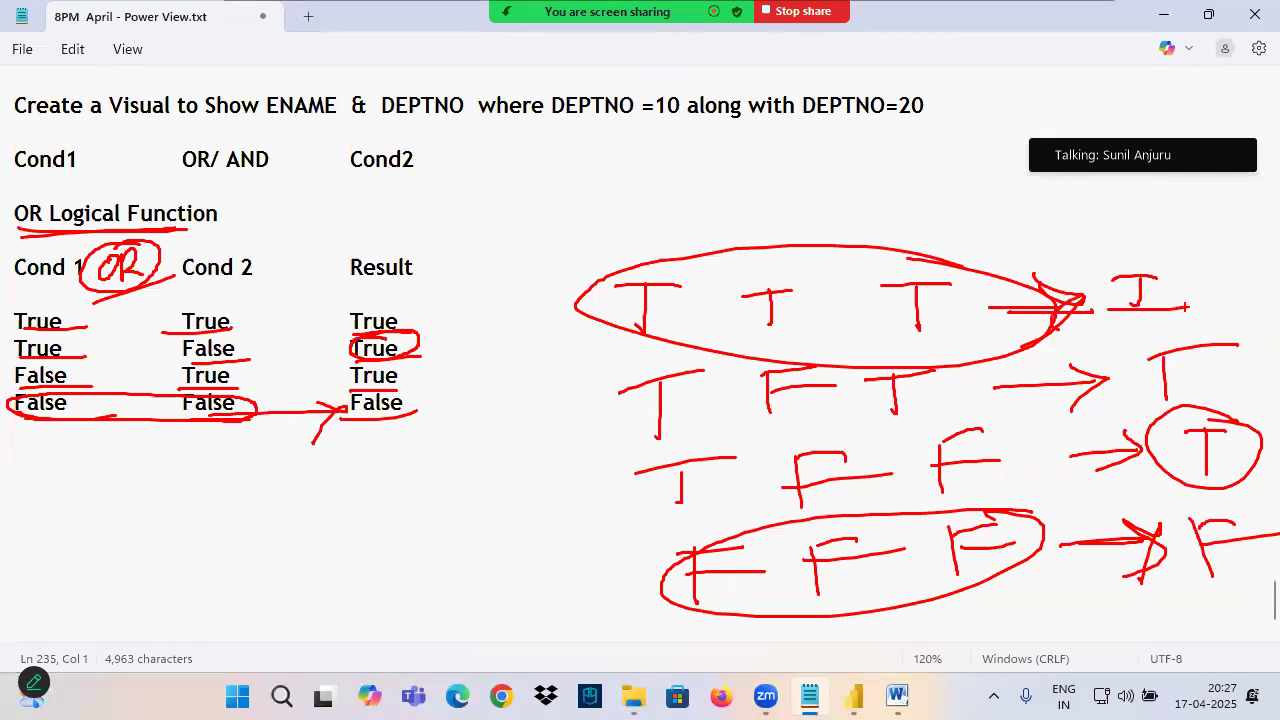
mouse_move(18, 169)
left_mouse_down()
mouse_move(34, 212)
mouse_move(57, 184)
left_mouse_up()
Return to Power BI Desktop and clear the DEPTNO filter on the table visual.
left_click(855, 696)
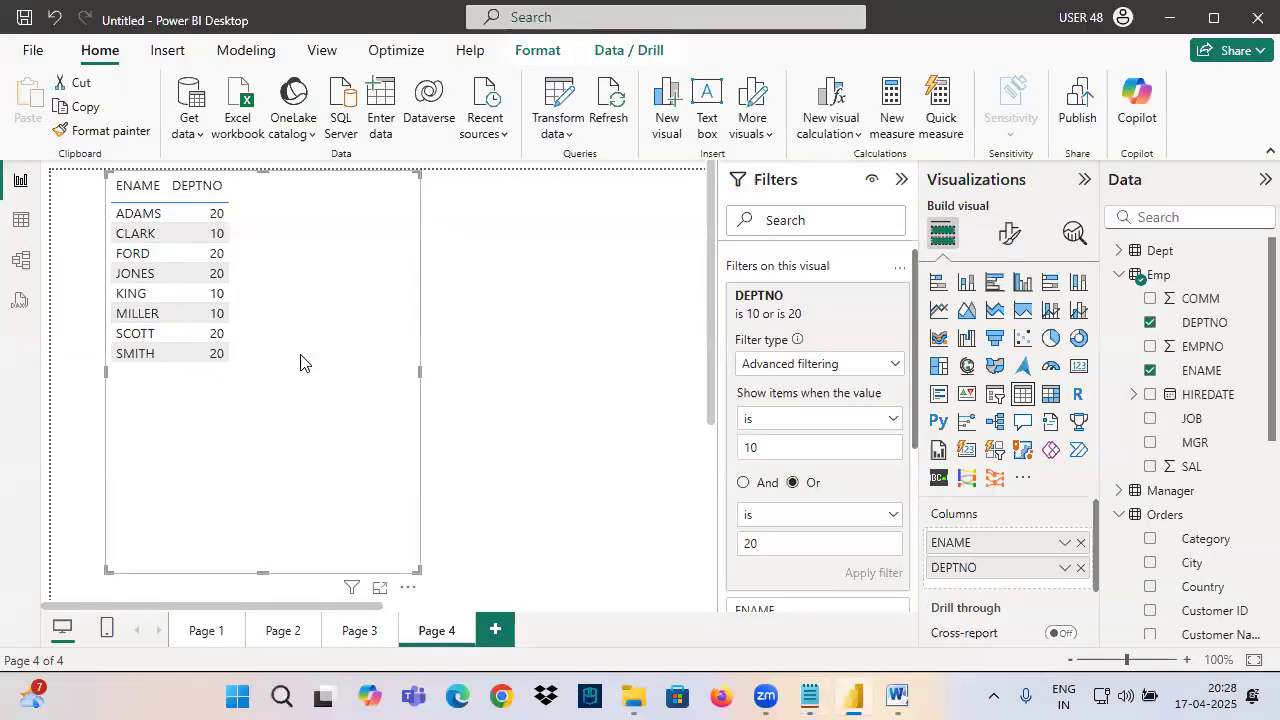
left_click(876, 297)
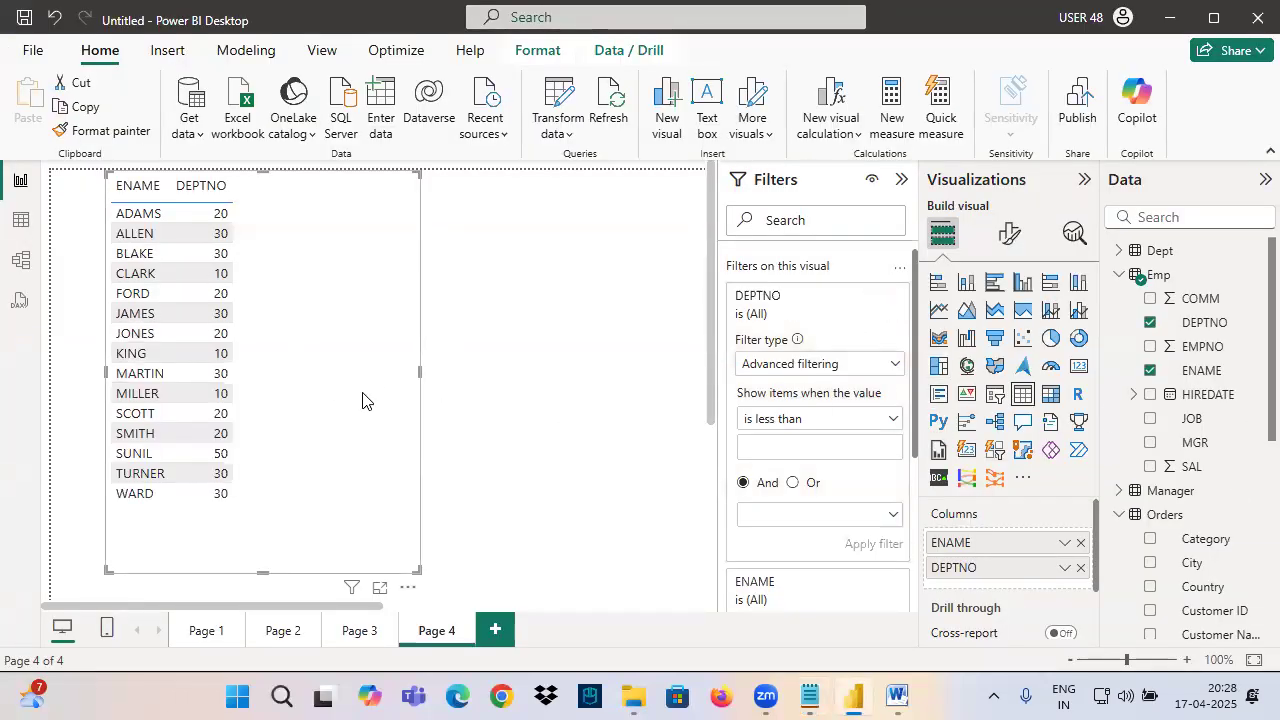
Set up advanced filtering on DEPTNO again with the conditions is 10 And is 20, without applying it.
left_click(796, 368)
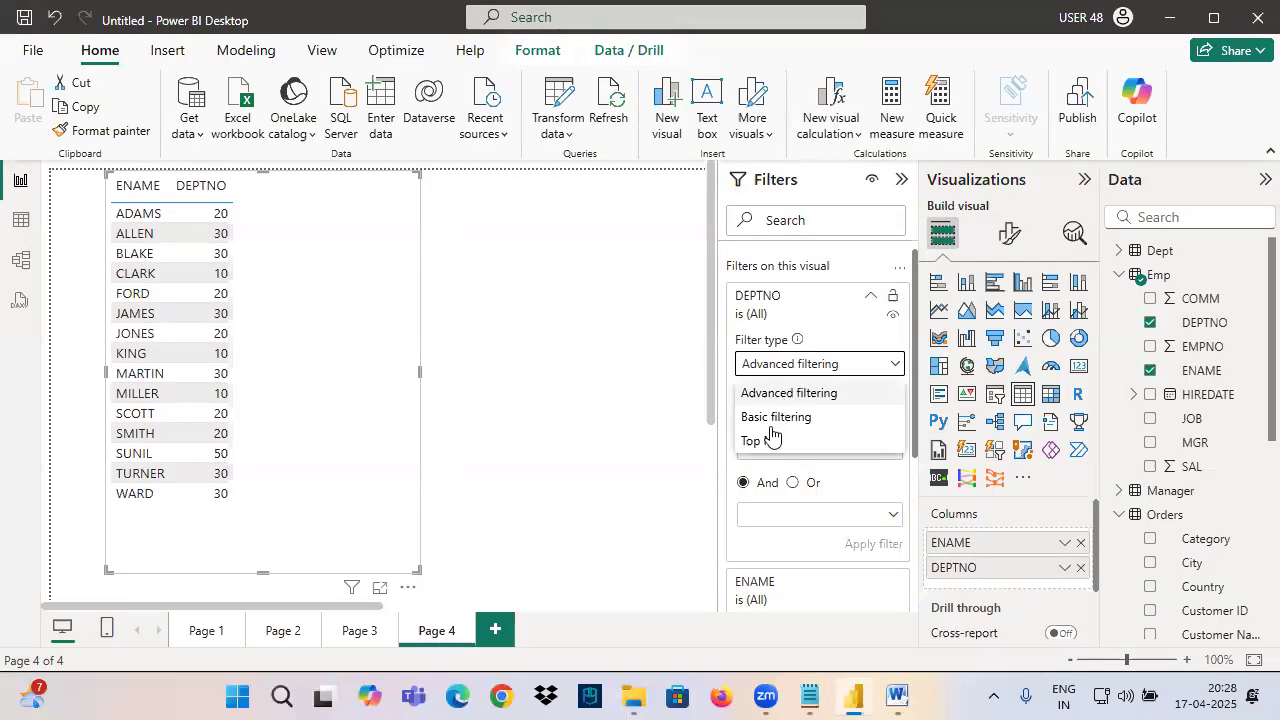
left_click(778, 394)
left_click(770, 420)
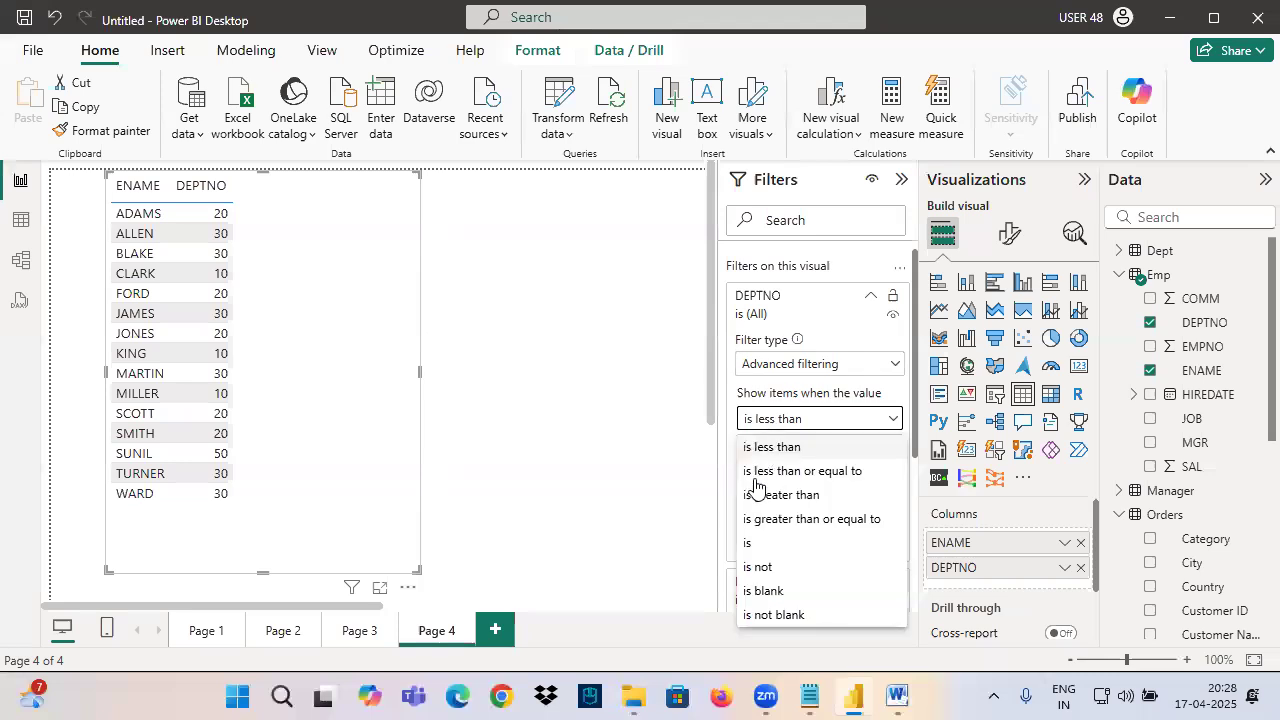
left_click(752, 543)
left_click(766, 448)
type("10")
left_click(786, 517)
left_click(763, 423)
left_click(814, 545)
type("20")
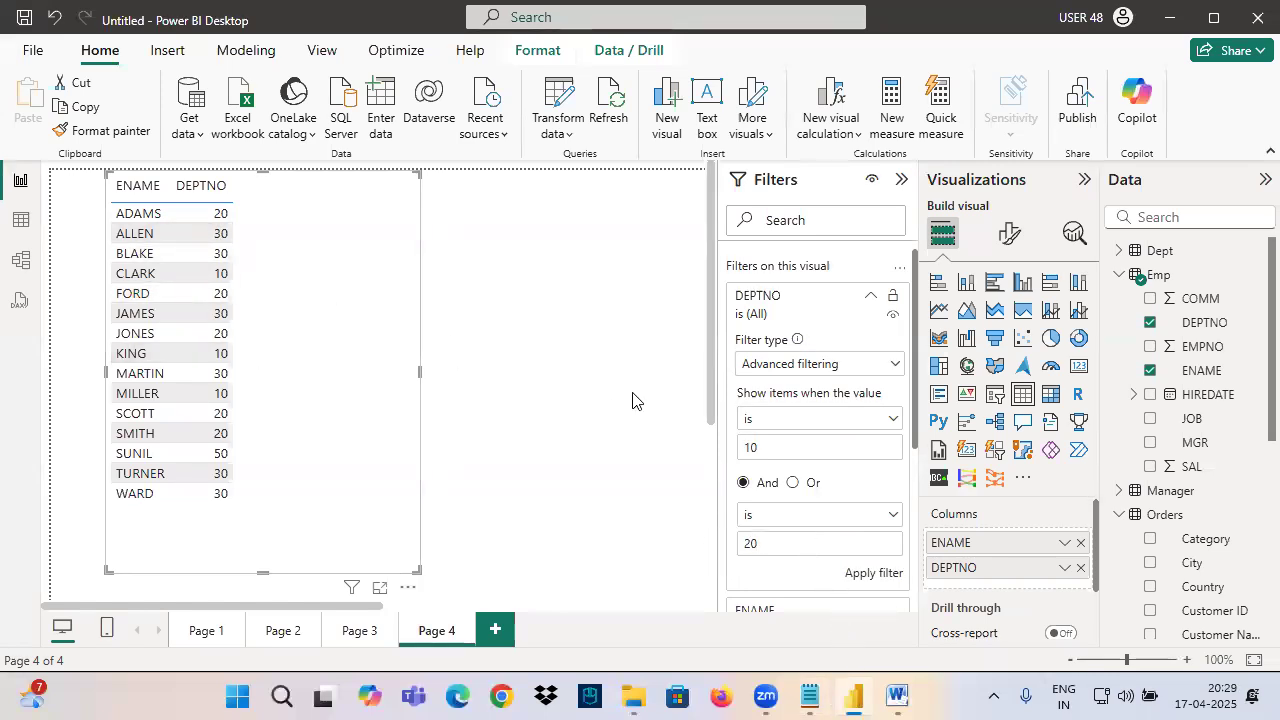
Mark the is 10 and is 20 conditions and the ADAMS and ALLEN rows with red annotations, and clear the markings.
key("ctrl+2")
left_click_drag(665, 405, 736, 437)
left_click_drag(721, 404, 718, 445)
mouse_move(662, 512)
left_mouse_down()
mouse_move(734, 523)
mouse_move(666, 557)
left_mouse_up()
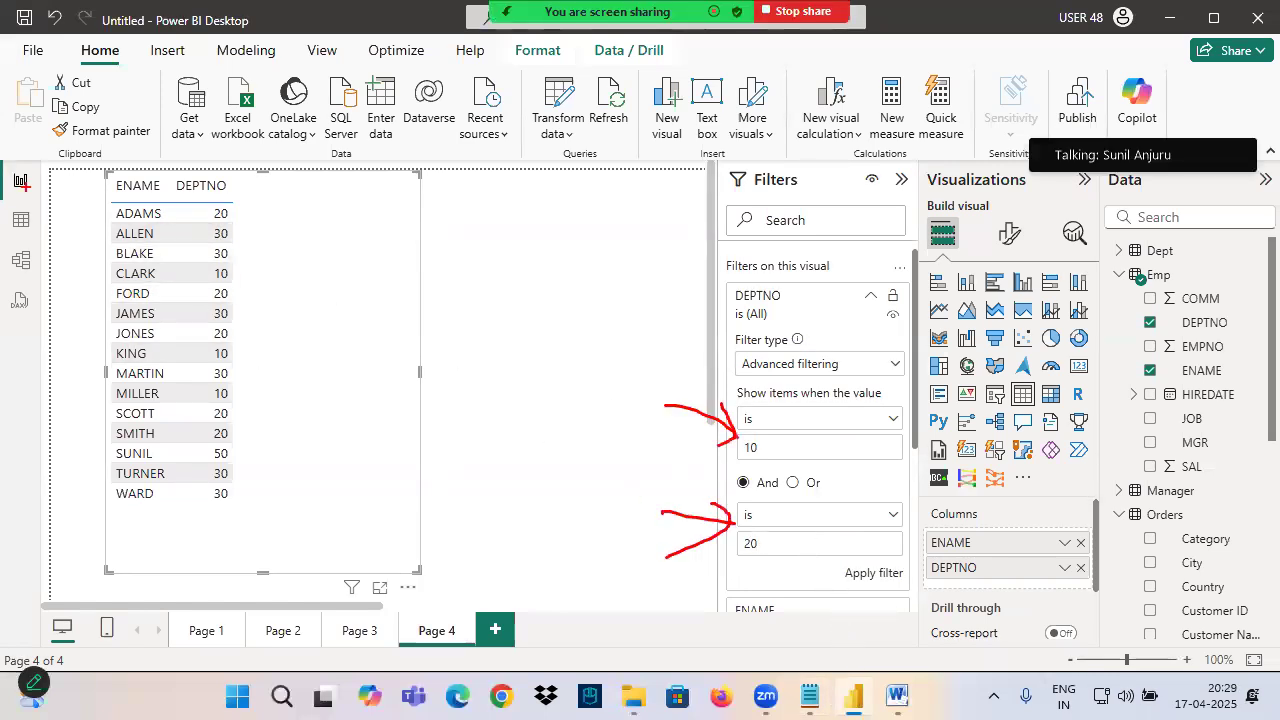
mouse_move(106, 204)
left_mouse_down()
mouse_move(268, 224)
mouse_move(395, 197)
mouse_move(368, 358)
left_mouse_up()
mouse_move(794, 408)
left_mouse_down()
mouse_move(826, 432)
mouse_move(916, 404)
left_mouse_up()
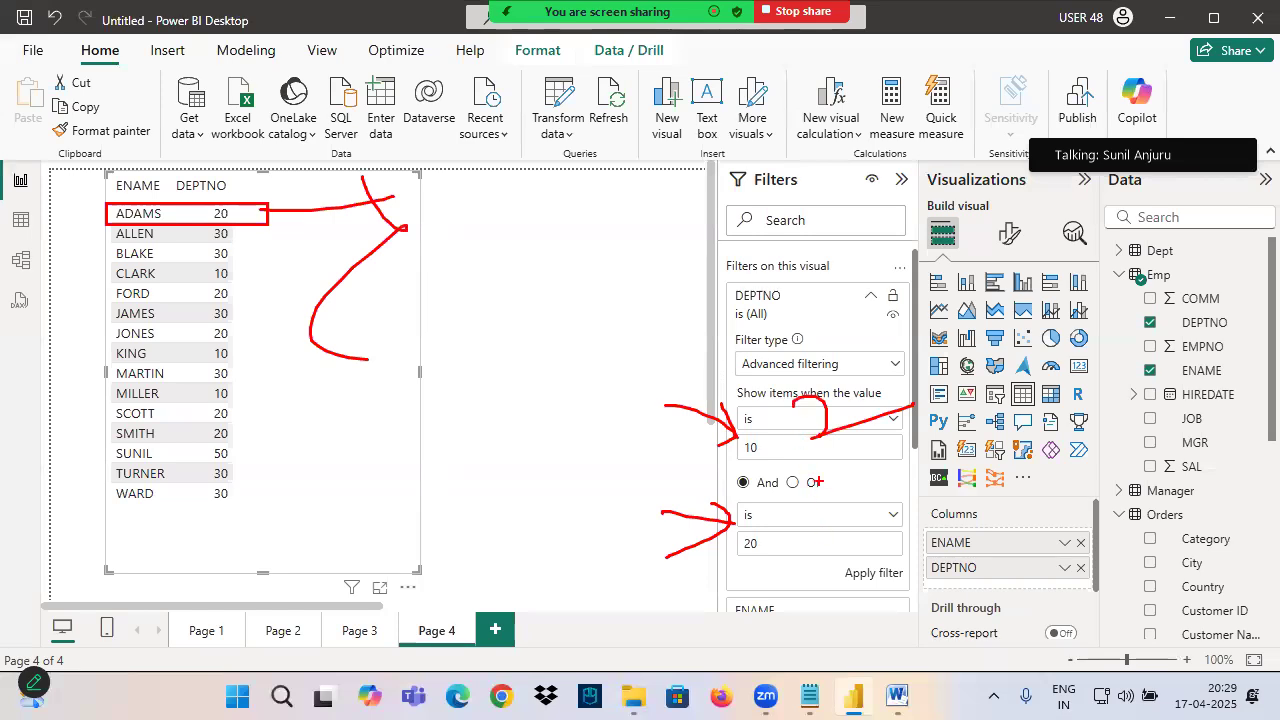
mouse_move(95, 222)
left_mouse_down()
mouse_move(265, 255)
mouse_move(412, 230)
left_mouse_up()
left_click_drag(398, 219, 405, 312)
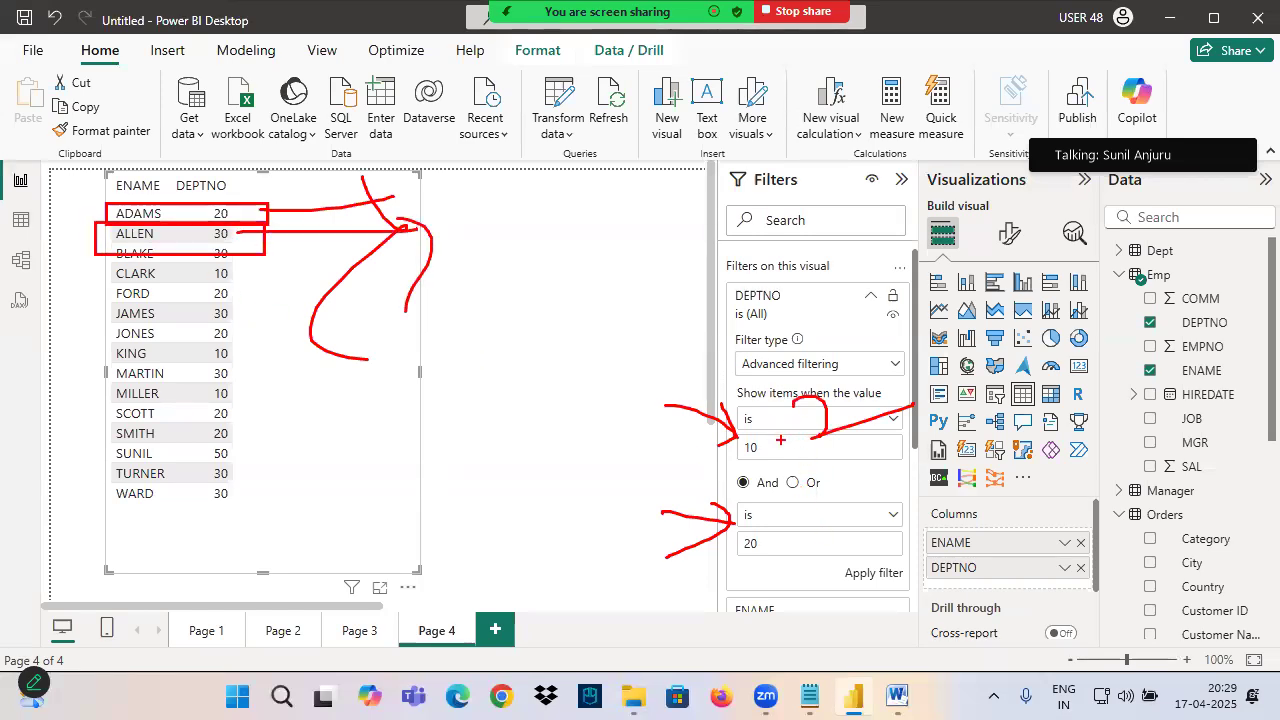
key("Escape")
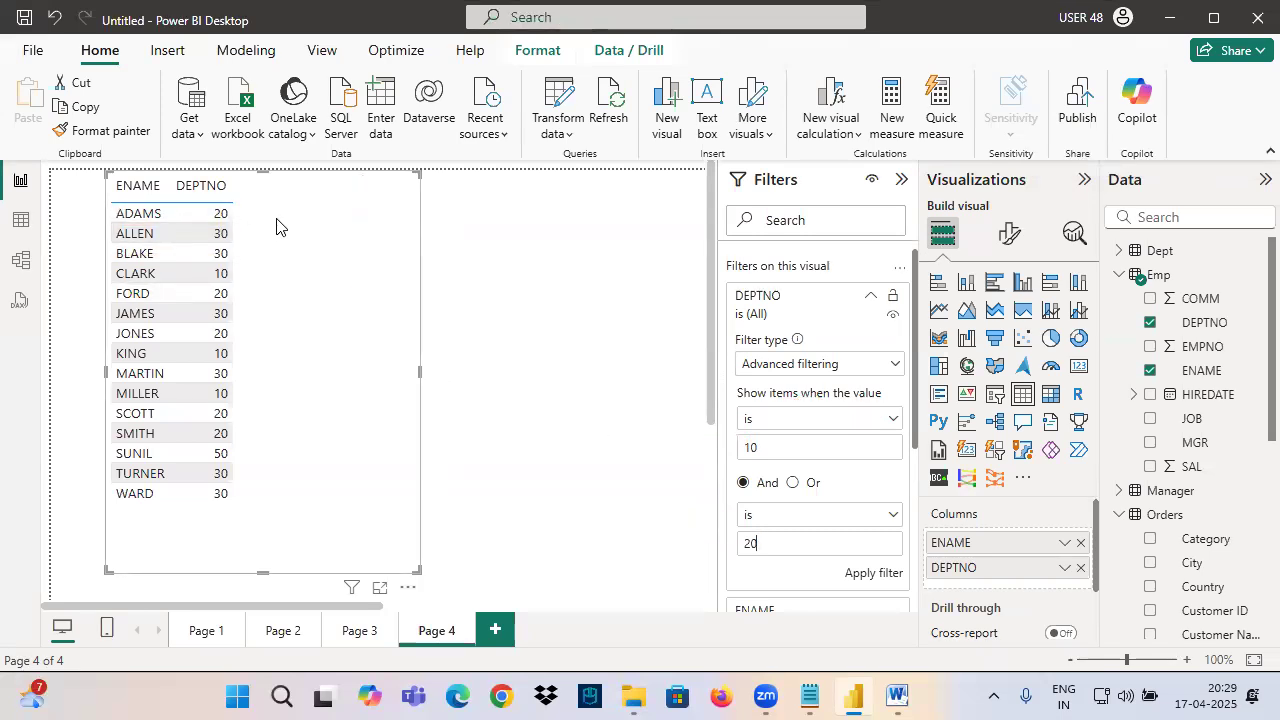
Switch to the Filters in Power View document in Word and copy the AND Logical Function truth table.
left_click(810, 697)
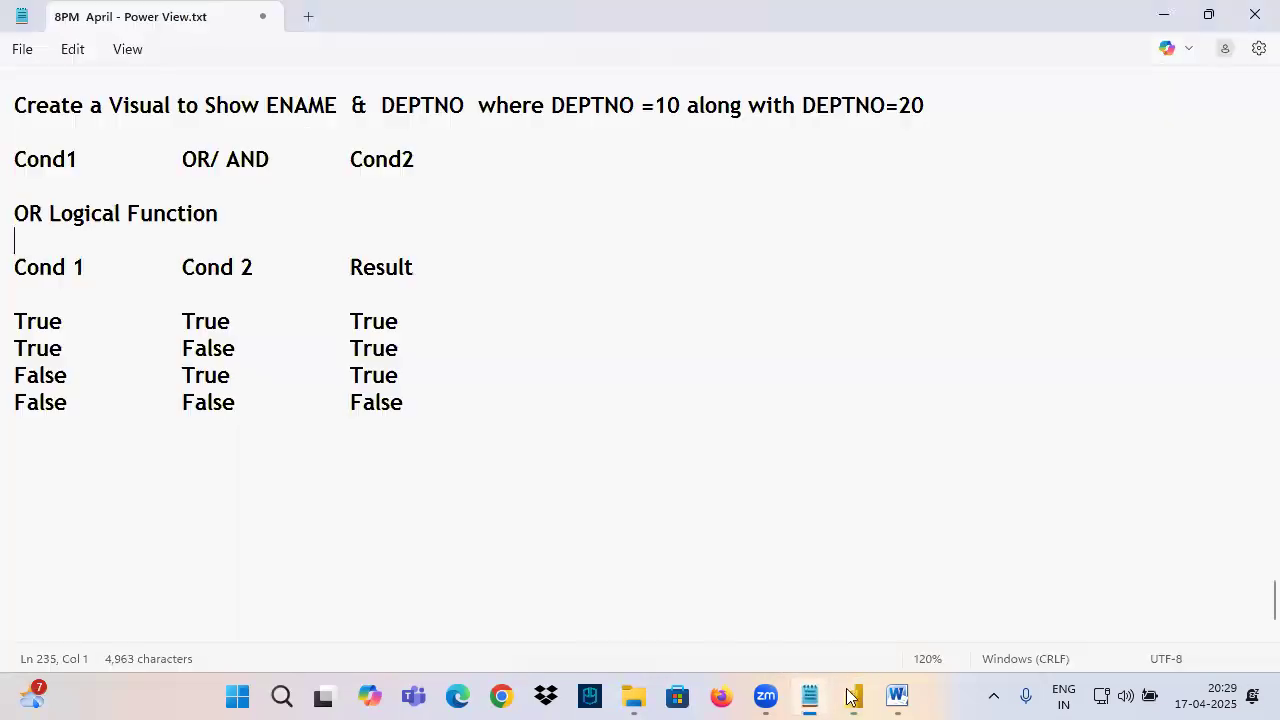
mouse_move(897, 697)
left_click(943, 597)
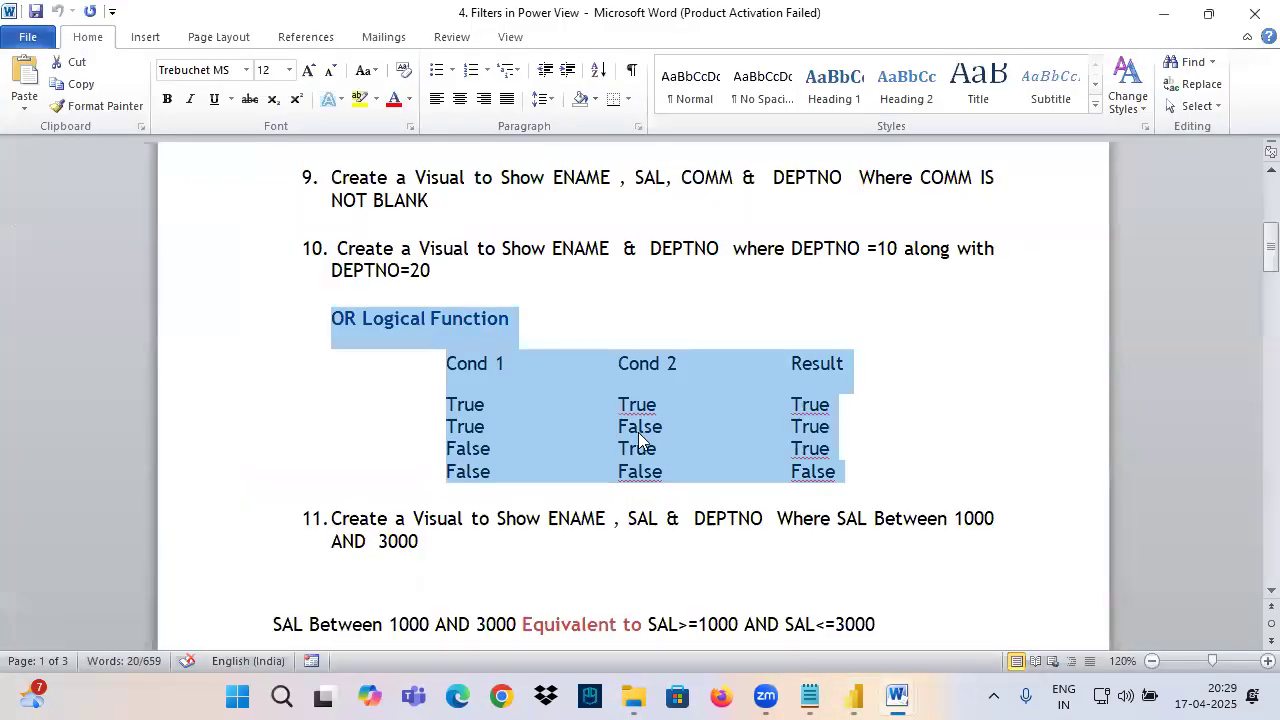
left_click_drag(345, 470, 866, 611)
key("ctrl+c")
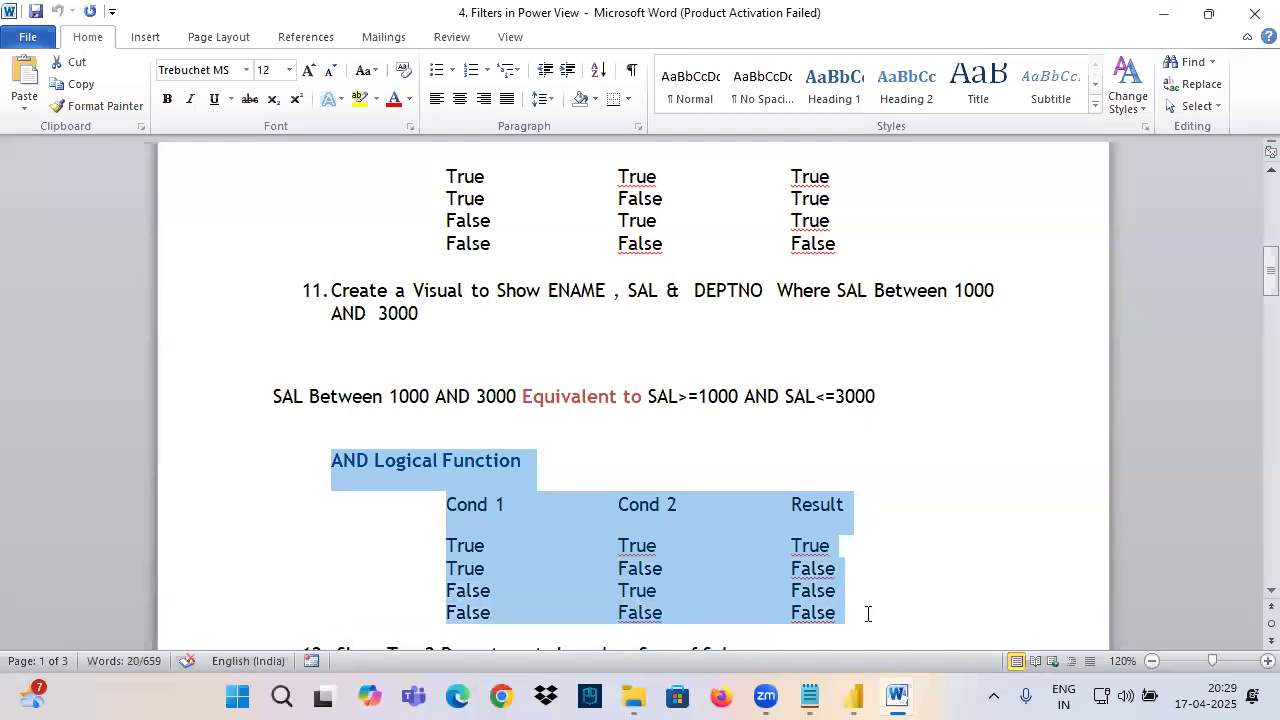
Return to Notepad, add a --- separator line below the OR truth table and paste the AND Logical Function table under it.
left_click(810, 697)
left_click(49, 474)
left_click(44, 454)
type("---")
key("ctrl+v")
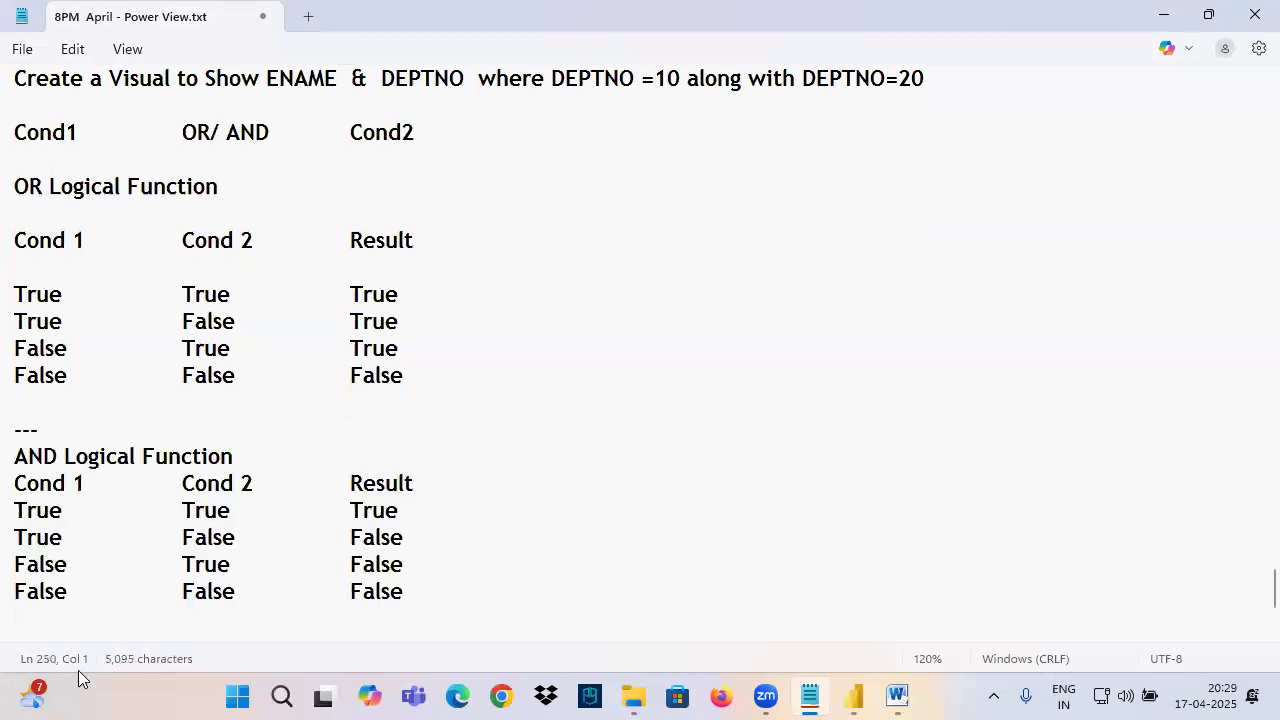
Add blank lines above and below the Cond 1, Cond 2, Result header row of the AND truth table.
left_click_drag(25, 241, 401, 378)
left_click(266, 457)
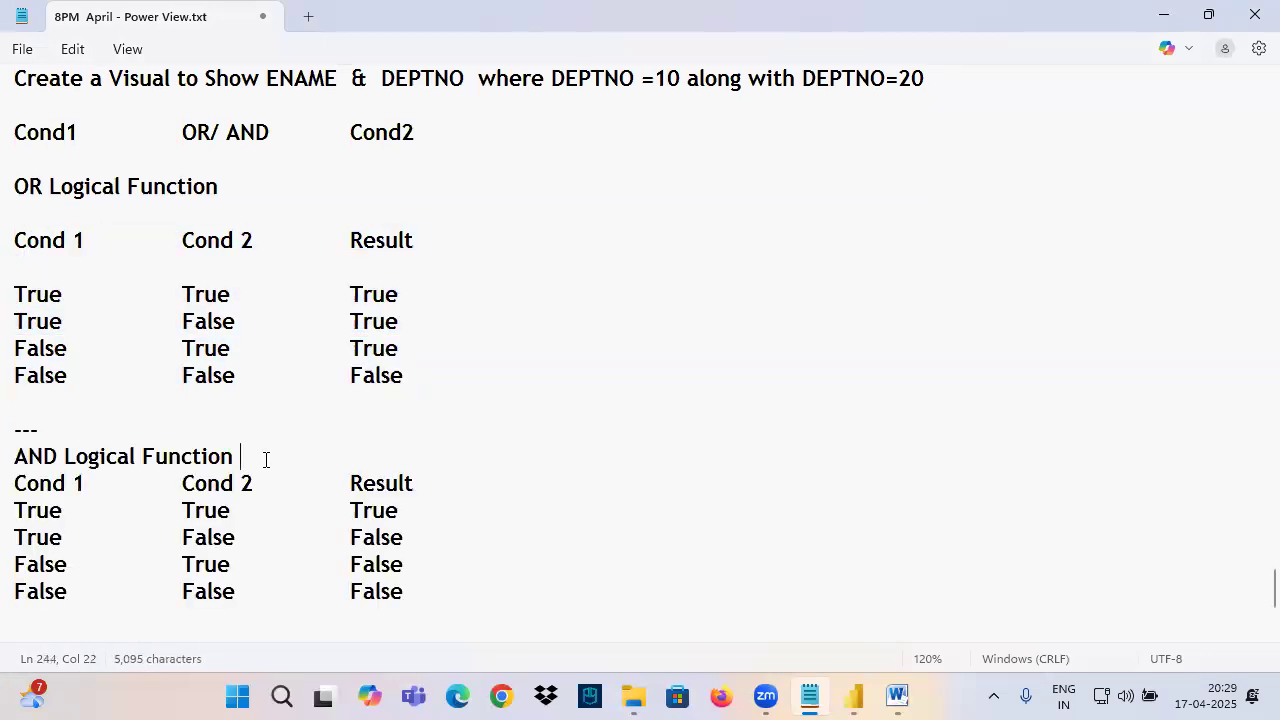
key("Return")
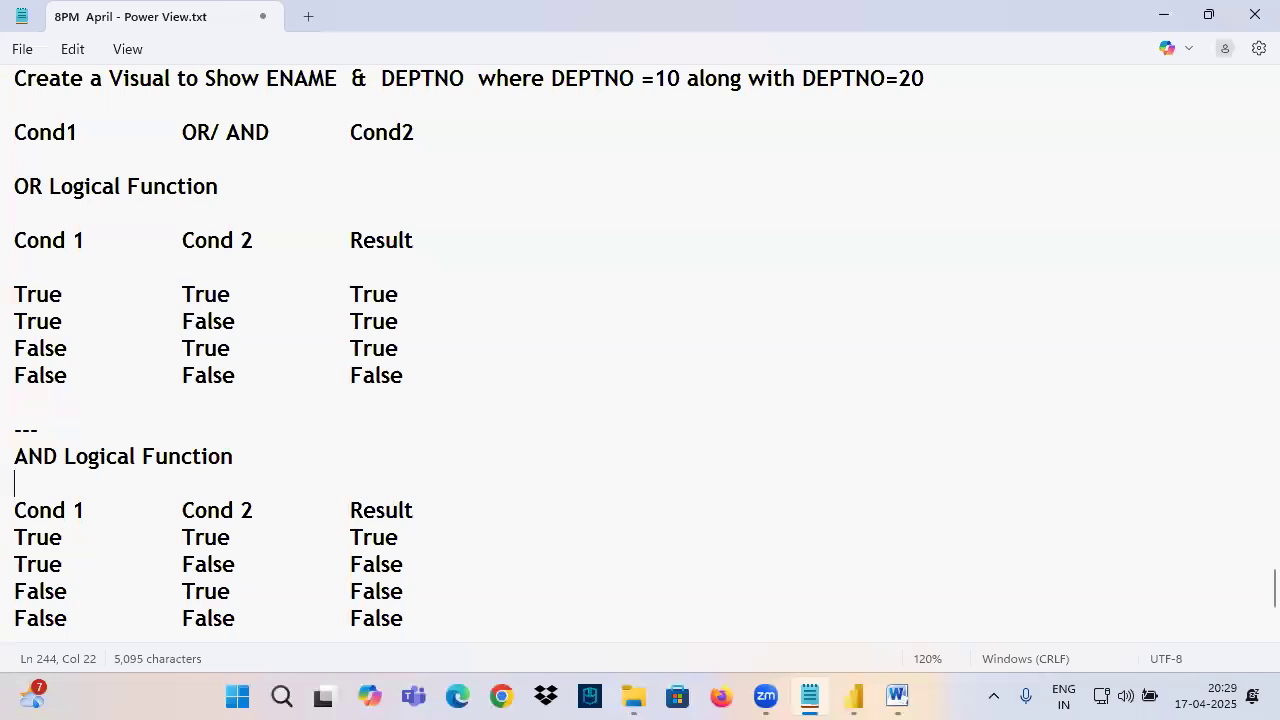
left_click(438, 513)
key("Return")
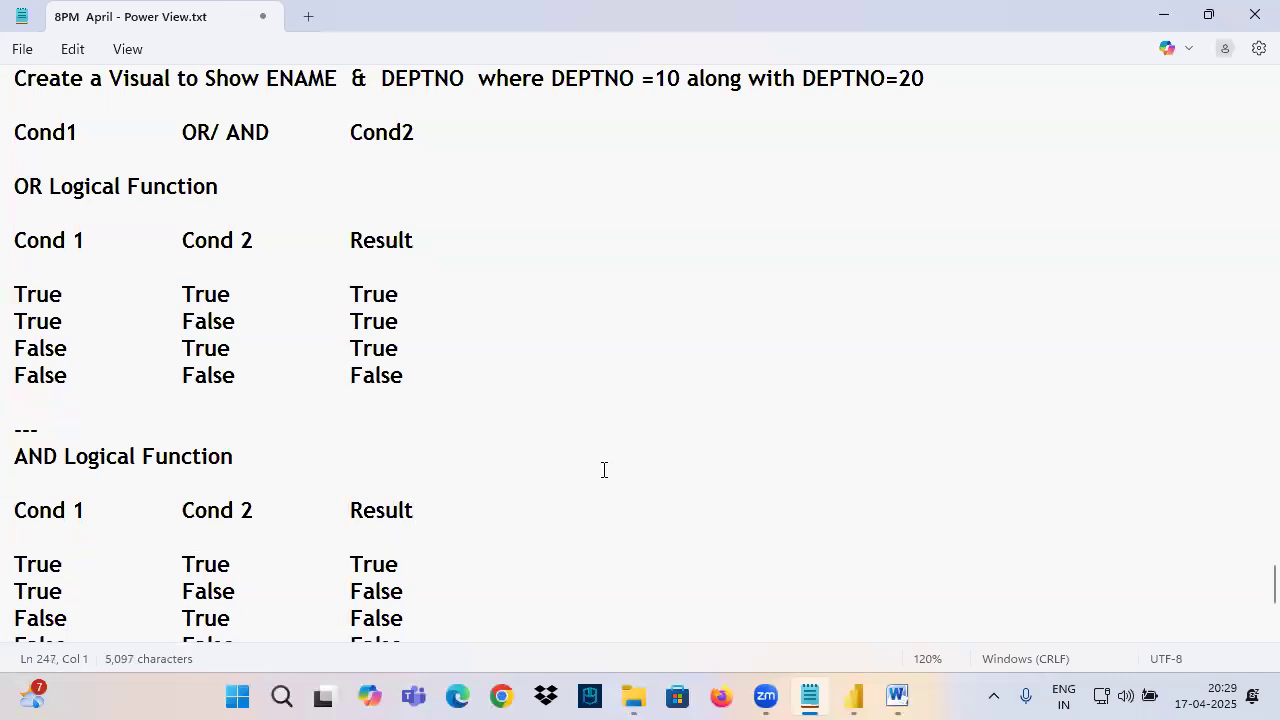
Annotate the AND truth table in red: write AND between Cond 1 and Cond 2, underline each row's values and circle the True result.
scroll(400, 449, "down", 2)
left_click_drag(352, 395, 400, 512)
scroll(360, 482, "up", 2)
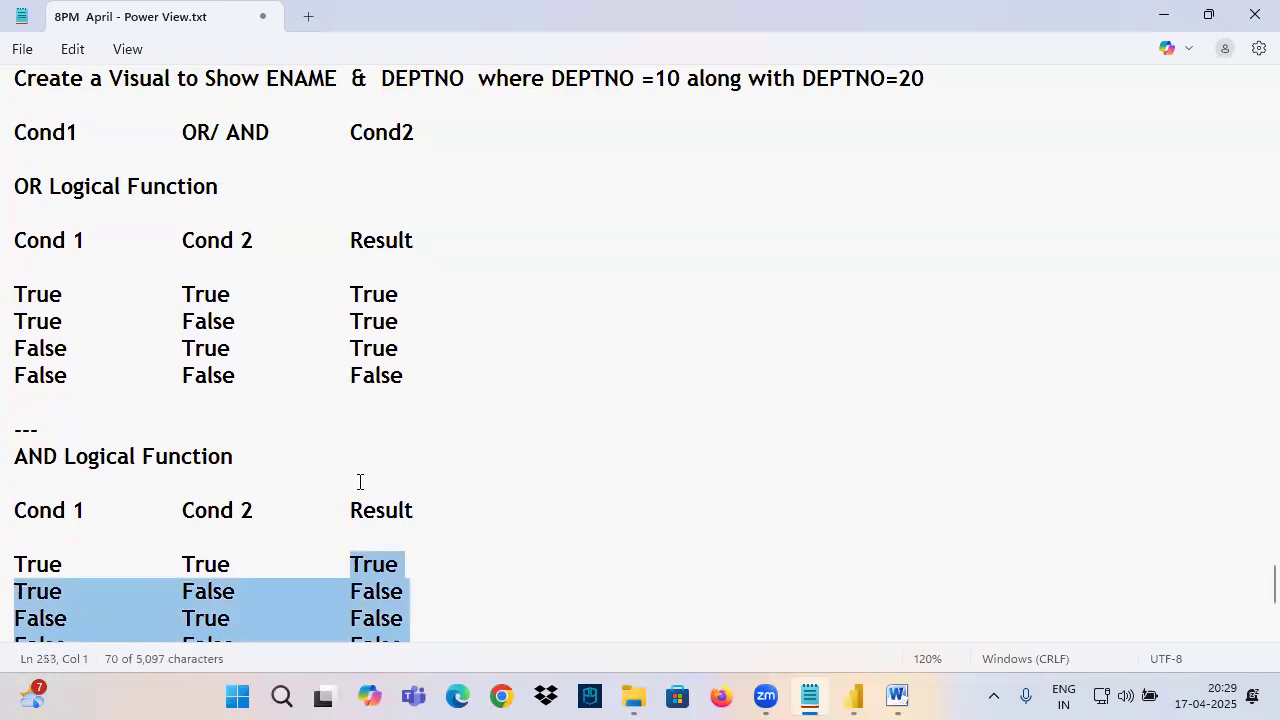
scroll(172, 423, "down", 2)
mouse_move(130, 330)
left_mouse_down()
mouse_move(116, 358)
mouse_move(131, 349)
left_mouse_up()
left_click_drag(130, 356, 148, 333)
left_click_drag(152, 333, 150, 355)
left_click_drag(124, 358, 179, 348)
left_click_drag(12, 420, 216, 420)
left_click_drag(354, 408, 442, 408)
left_click_drag(10, 437, 92, 437)
left_click_drag(182, 440, 250, 440)
left_click_drag(352, 441, 426, 441)
left_click_drag(16, 469, 254, 466)
left_click_drag(354, 470, 448, 468)
left_click_drag(14, 492, 118, 496)
left_click_drag(194, 505, 422, 505)
mouse_move(108, 358)
left_mouse_down()
mouse_move(202, 342)
mouse_move(162, 376)
left_mouse_up()
mouse_move(415, 390)
left_mouse_down()
mouse_move(368, 416)
mouse_move(400, 384)
left_mouse_up()
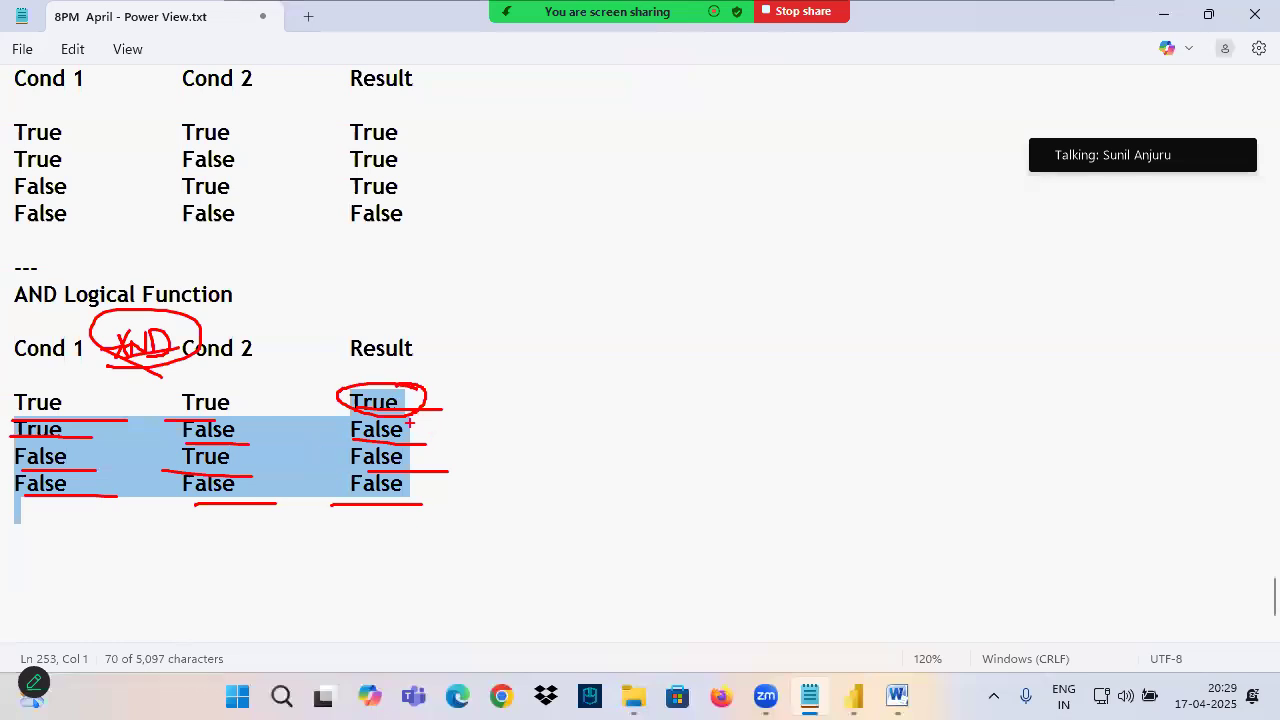
Draw the three-condition examples T T T with an arrow and T T F beside the AND truth table.
left_click_drag(630, 256, 629, 306)
left_click_drag(601, 266, 684, 259)
mouse_move(771, 256)
left_mouse_down()
mouse_move(767, 307)
mouse_move(814, 260)
left_mouse_up()
left_click_drag(931, 257, 931, 306)
mouse_move(894, 262)
left_mouse_down()
mouse_move(978, 259)
mouse_move(1096, 287)
mouse_move(1050, 342)
left_mouse_up()
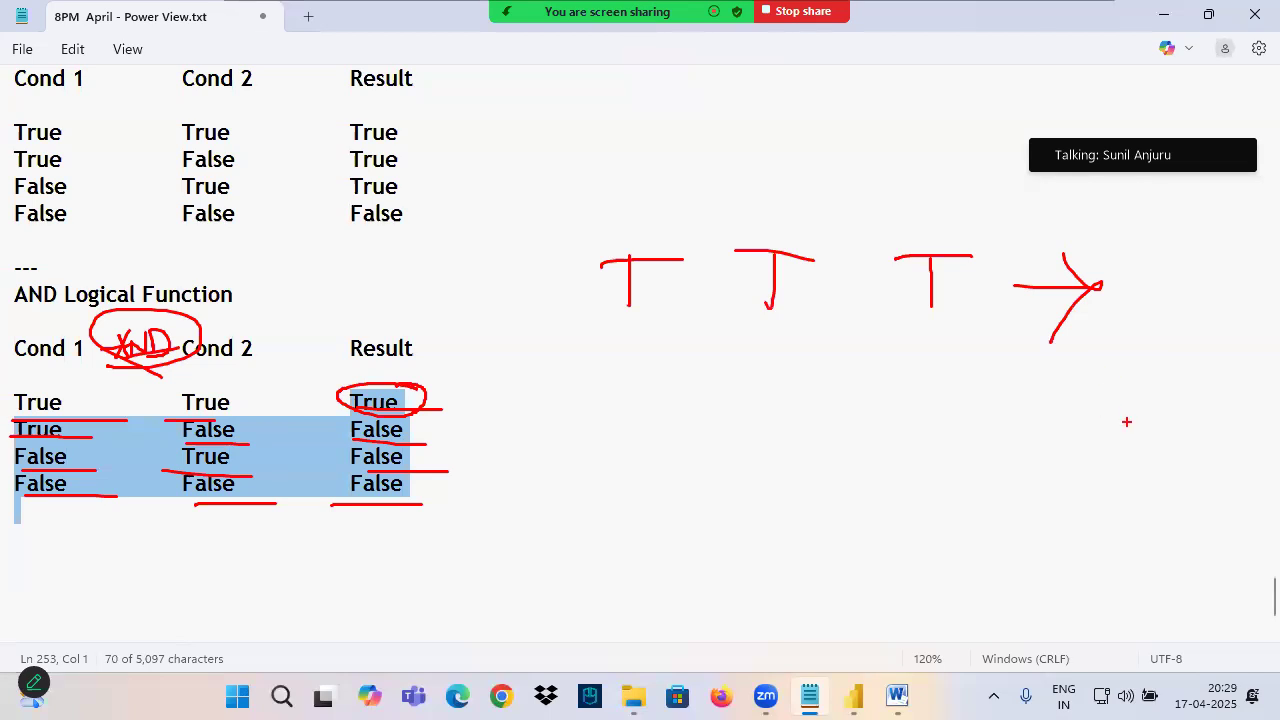
left_click_drag(657, 342, 657, 390)
left_click_drag(610, 347, 710, 339)
left_click_drag(772, 332, 778, 392)
left_click_drag(738, 330, 828, 326)
mouse_move(933, 392)
left_mouse_down()
mouse_move(940, 330)
mouse_move(975, 333)
left_mouse_up()
left_click_drag(928, 357, 990, 360)
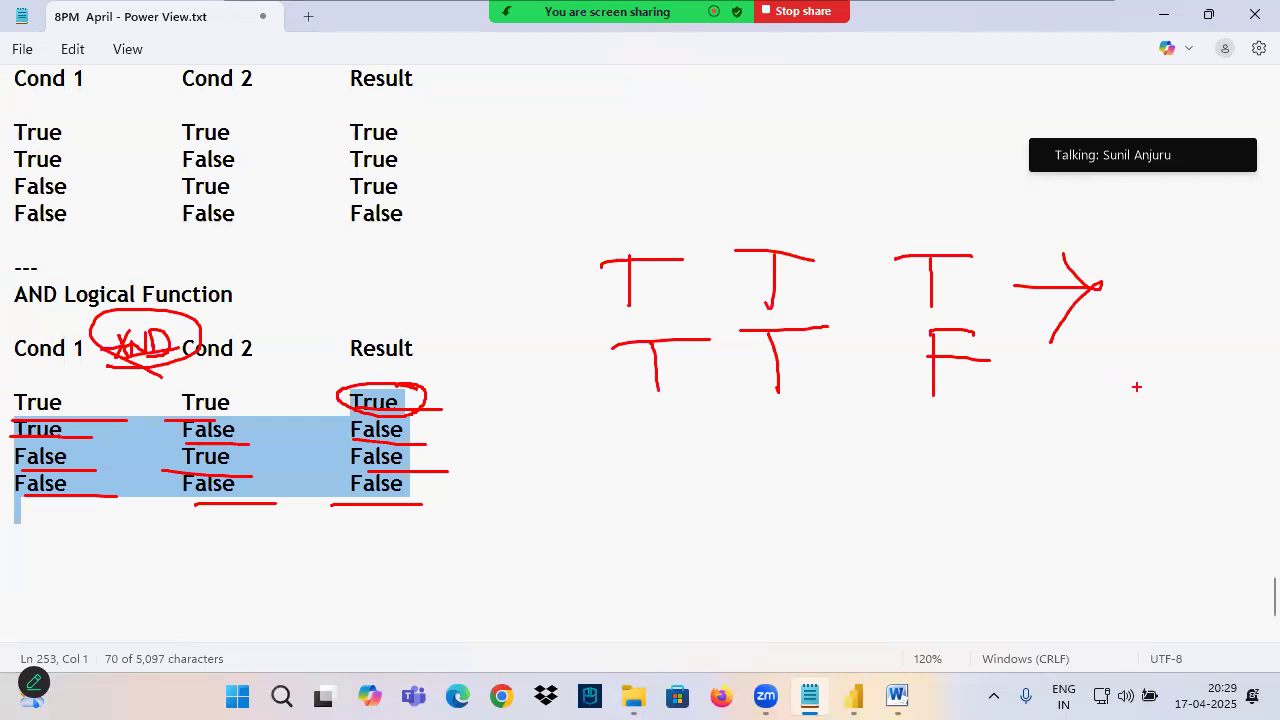
Draw a third example row F F F below the others and circle the T T T row.
left_click_drag(670, 417, 671, 497)
mouse_move(662, 429)
left_mouse_down()
mouse_move(710, 431)
mouse_move(724, 461)
left_mouse_up()
left_click_drag(795, 427, 796, 475)
left_click_drag(790, 435, 832, 429)
left_click_drag(794, 451, 880, 453)
left_click_drag(955, 418, 955, 466)
mouse_move(950, 420)
left_mouse_down()
mouse_move(978, 416)
mouse_move(1005, 434)
left_mouse_up()
mouse_move(1062, 412)
left_mouse_down()
mouse_move(1094, 406)
mouse_move(1062, 460)
left_mouse_up()
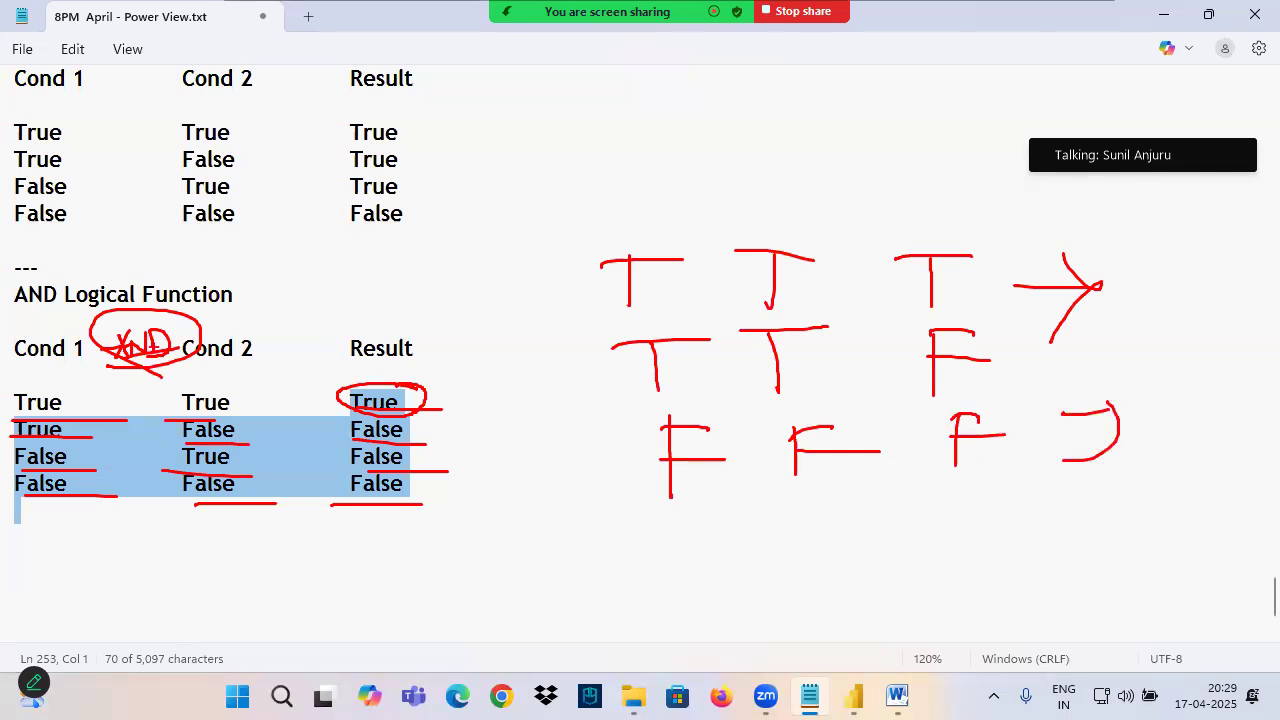
mouse_move(523, 316)
left_mouse_down()
mouse_move(940, 200)
mouse_move(787, 300)
left_mouse_up()
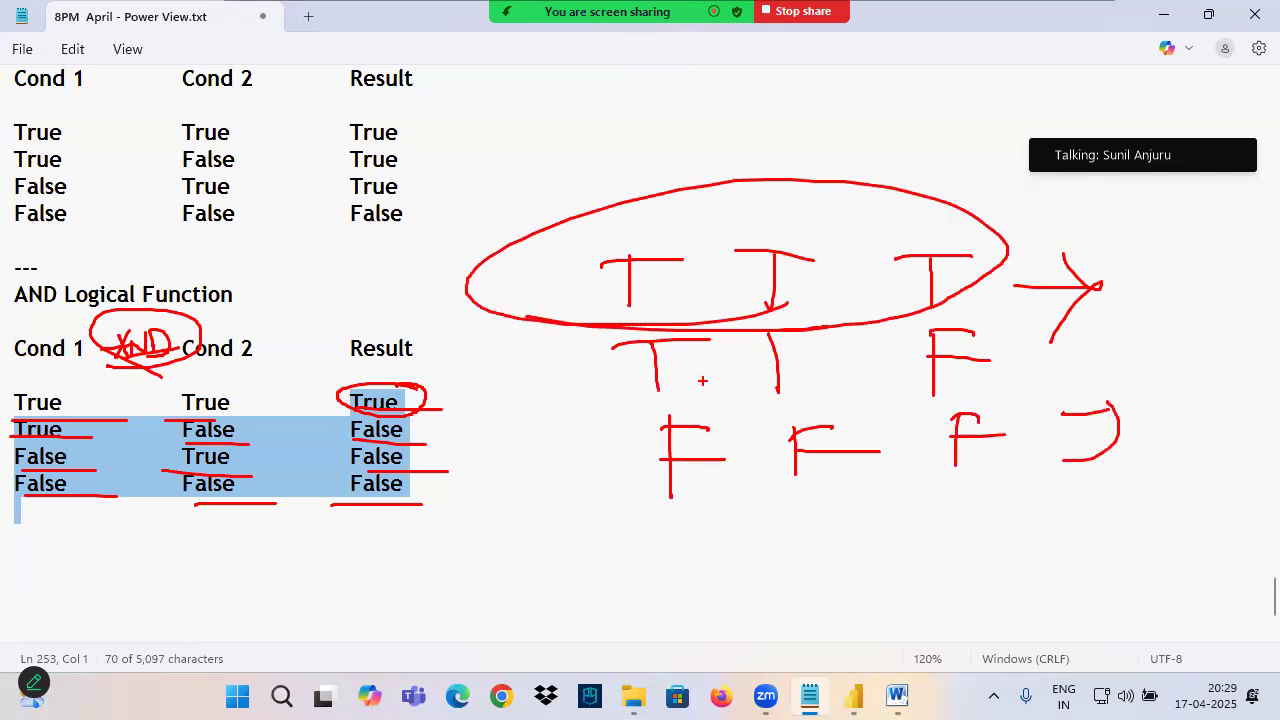
Clear the drawings, box and tick the three True results of the OR truth table, and cross out its False result.
left_click(853, 697)
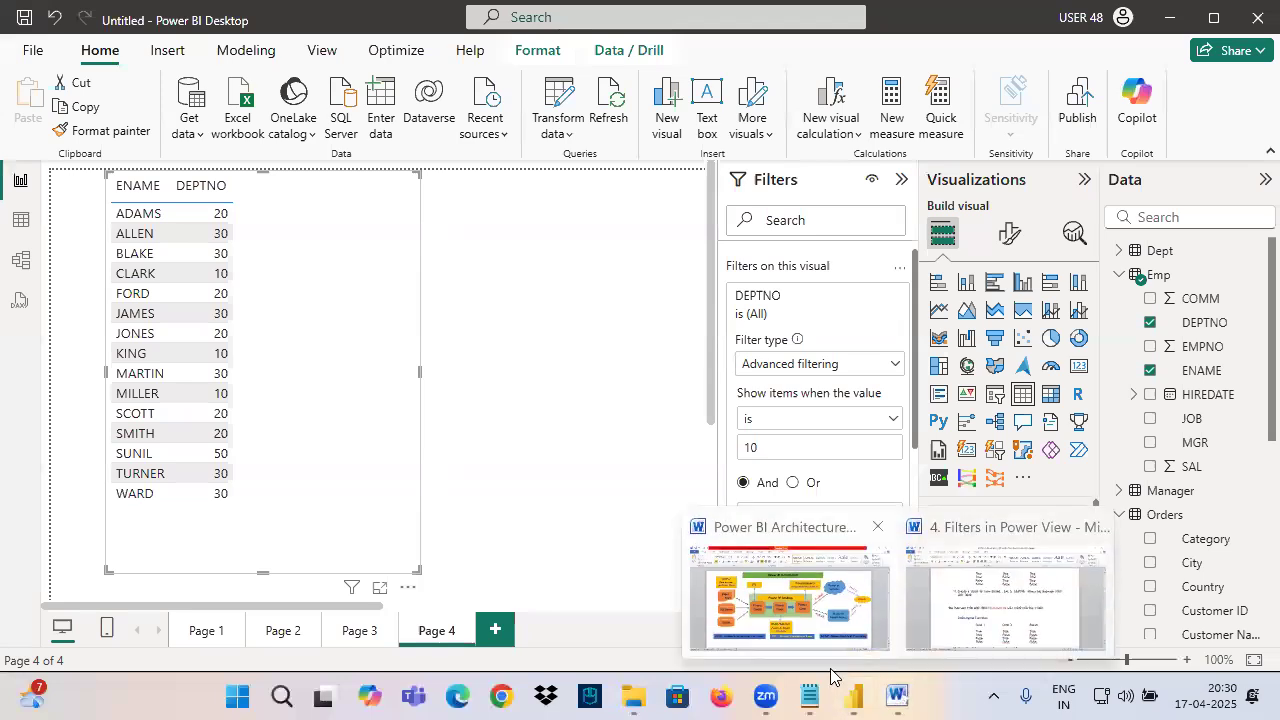
left_click(810, 697)
scroll(378, 346, "up", 1)
left_click_drag(338, 202, 411, 277)
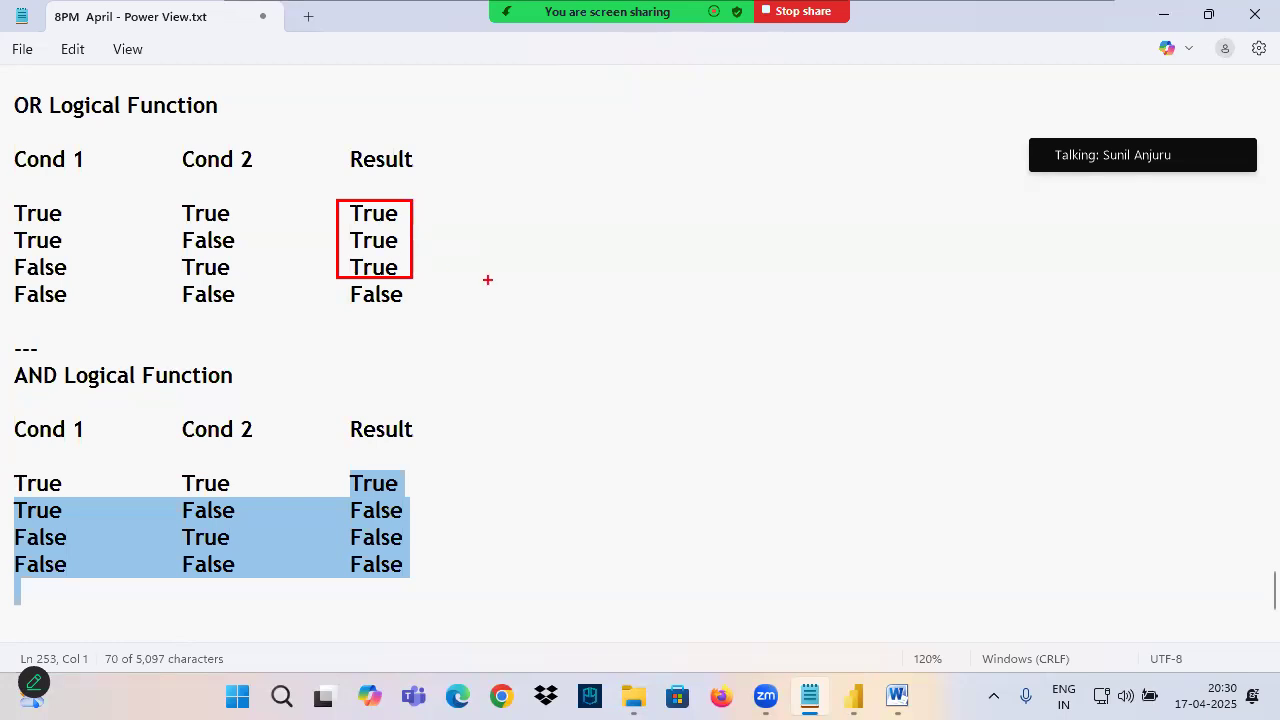
left_click_drag(348, 225, 432, 228)
left_click_drag(347, 251, 386, 250)
left_click_drag(338, 286, 412, 283)
left_click_drag(418, 214, 535, 192)
mouse_move(398, 285)
left_mouse_down()
mouse_move(396, 316)
mouse_move(410, 284)
mouse_move(374, 314)
mouse_move(440, 315)
left_mouse_up()
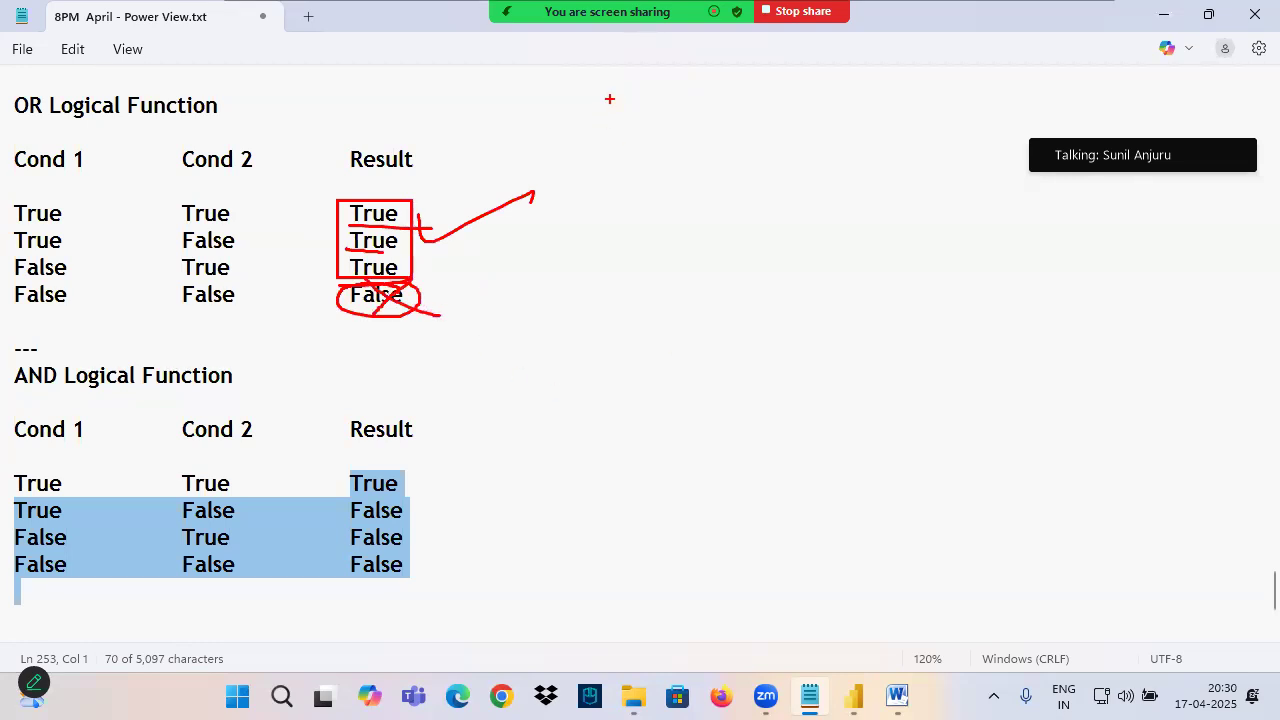
left_click(354, 486)
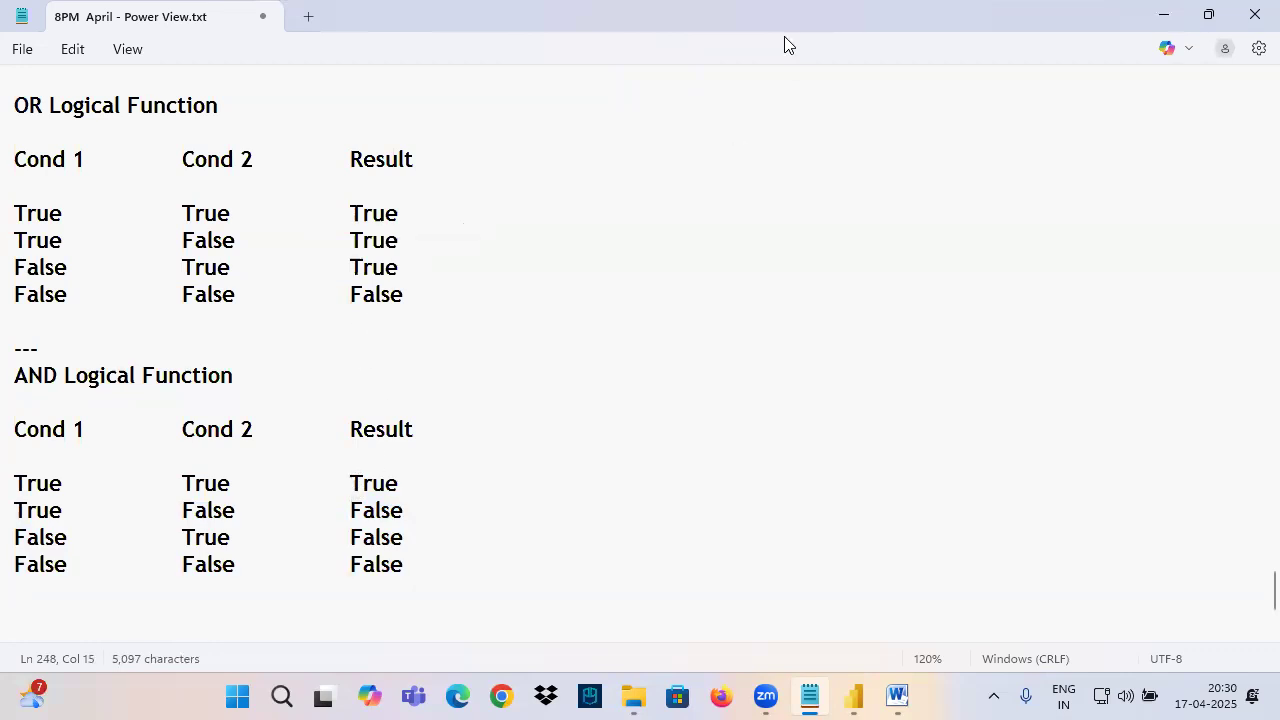
Mark the OR table's True results as accepted and its False result as rejected again, and underline the OR Logical Function heading.
left_click(288, 78)
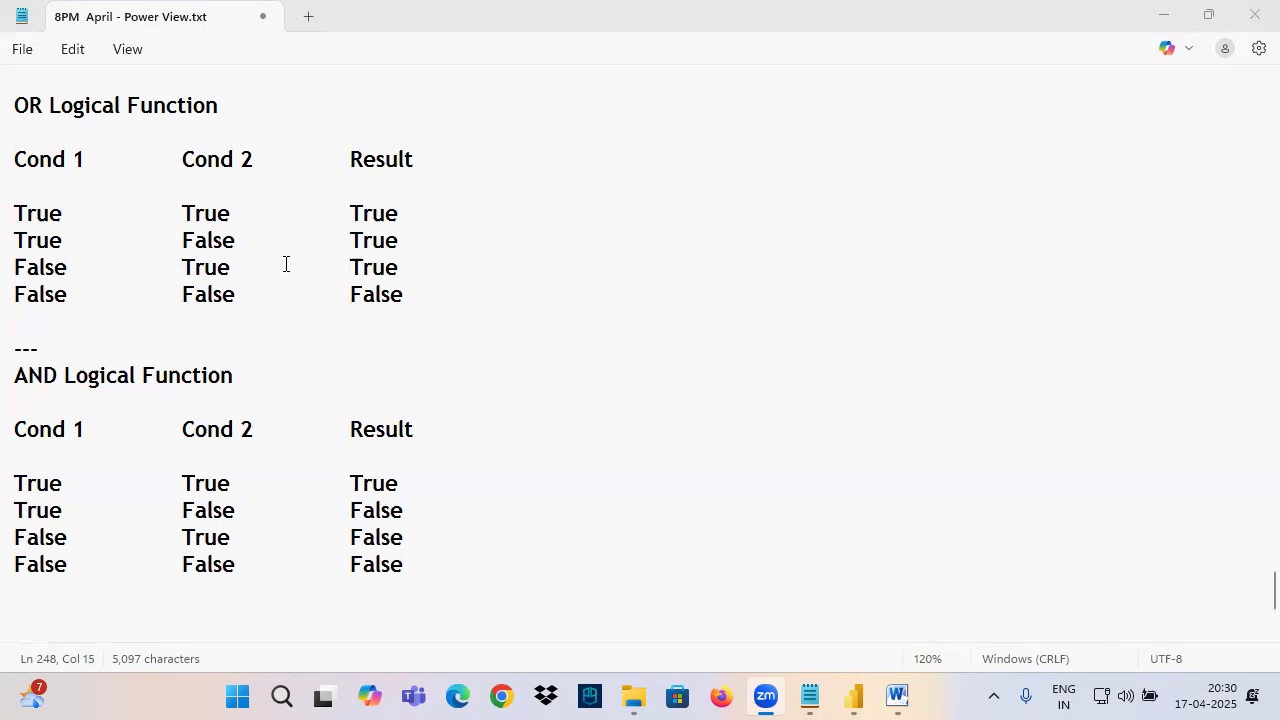
left_click(241, 210)
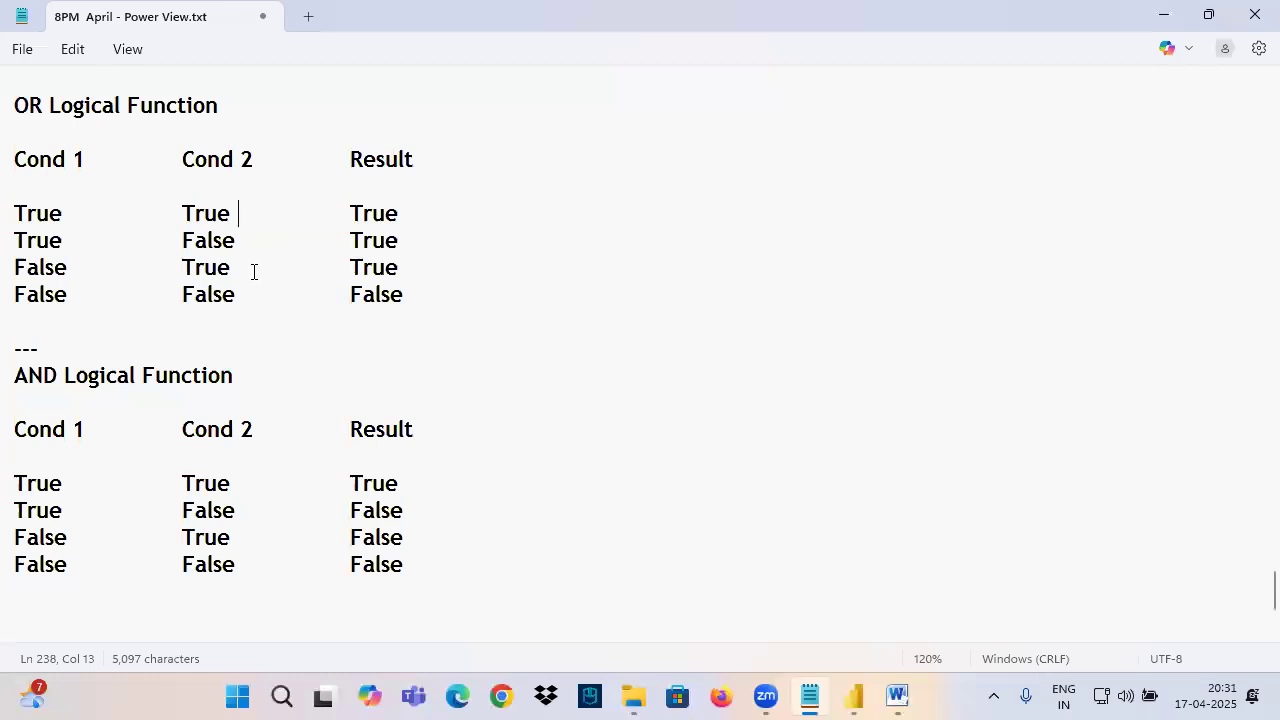
left_click_drag(341, 200, 408, 282)
left_click_drag(437, 219, 607, 182)
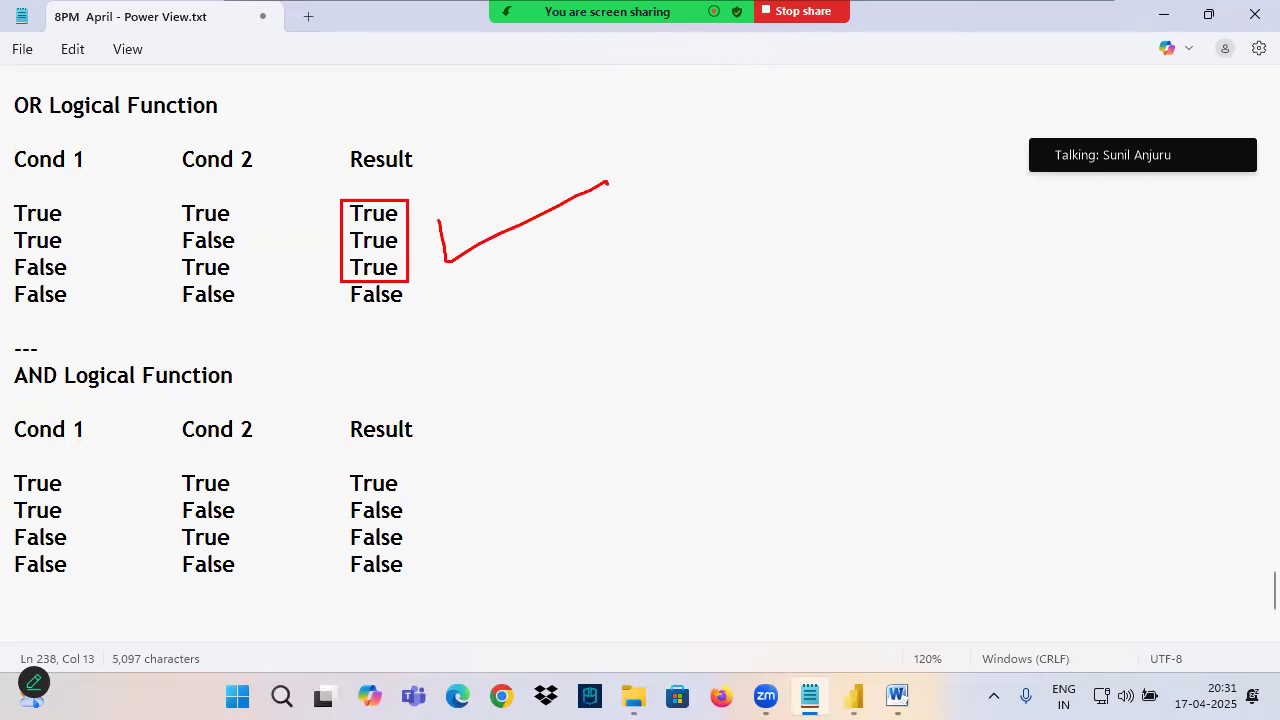
mouse_move(330, 282)
left_mouse_down()
mouse_move(429, 320)
mouse_move(342, 300)
left_mouse_up()
left_click_drag(330, 271, 432, 324)
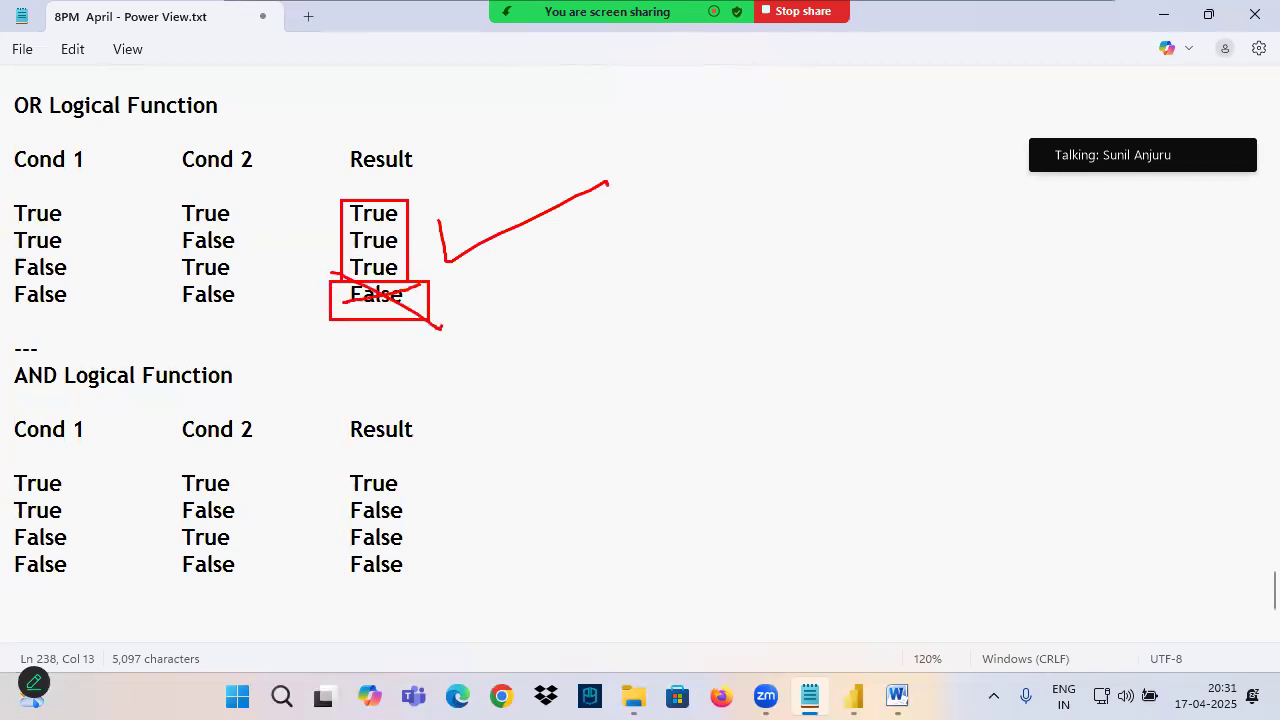
left_click_drag(2, 123, 122, 111)
mouse_move(415, 203)
left_mouse_down()
mouse_move(430, 255)
mouse_move(600, 186)
left_mouse_up()
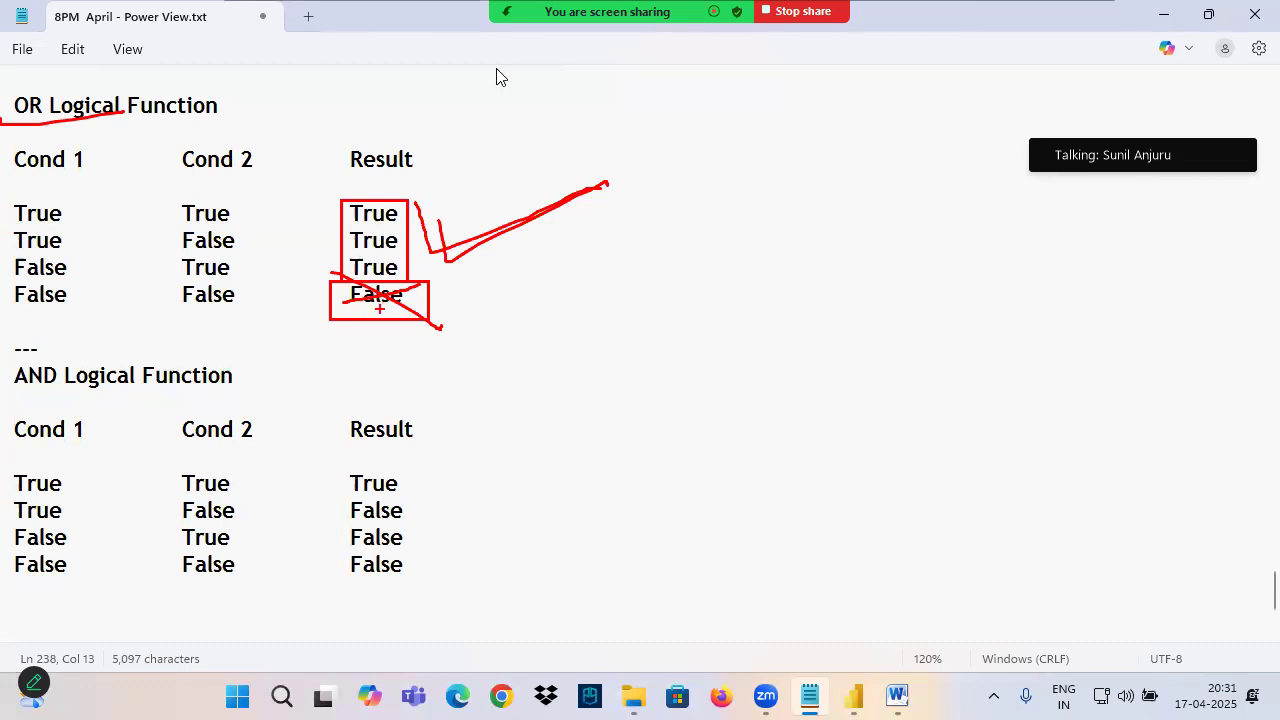
Compare the OR Logical Function and AND Logical Function headings and the values in their Result columns.
left_click_drag(58, 375, 290, 377)
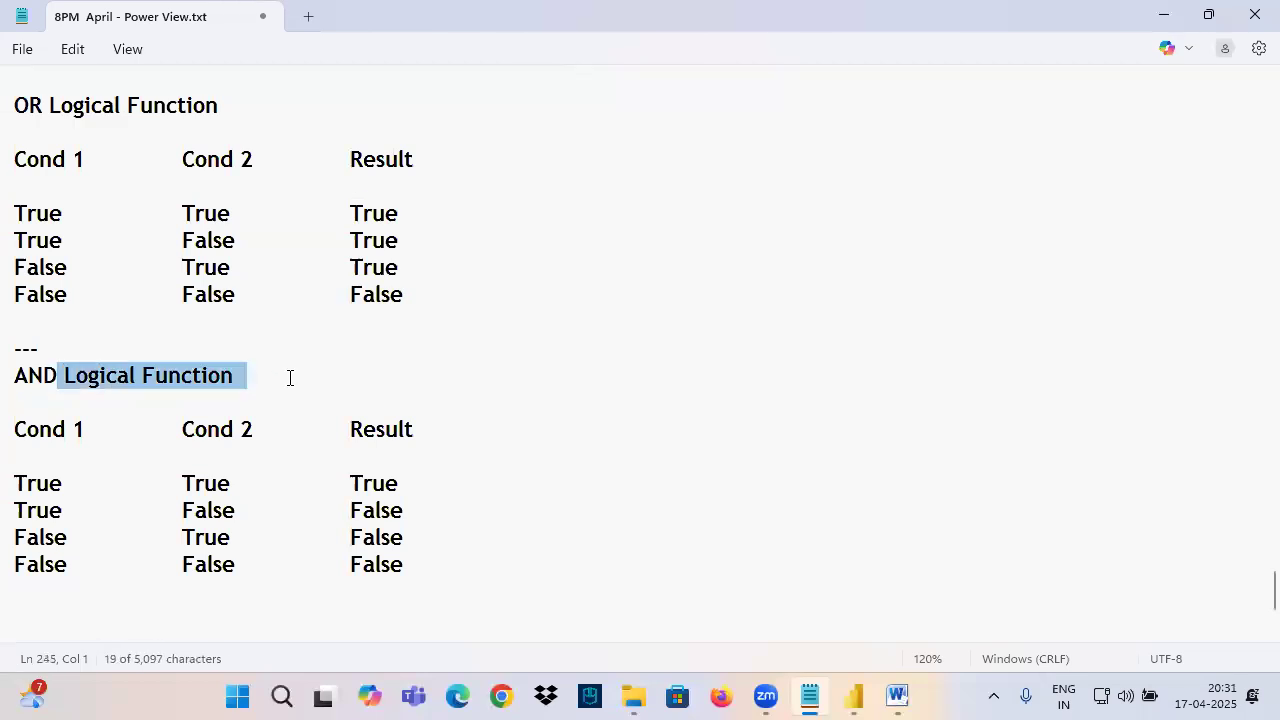
double_click(355, 485)
left_click_drag(350, 508, 429, 568)
left_click(423, 572)
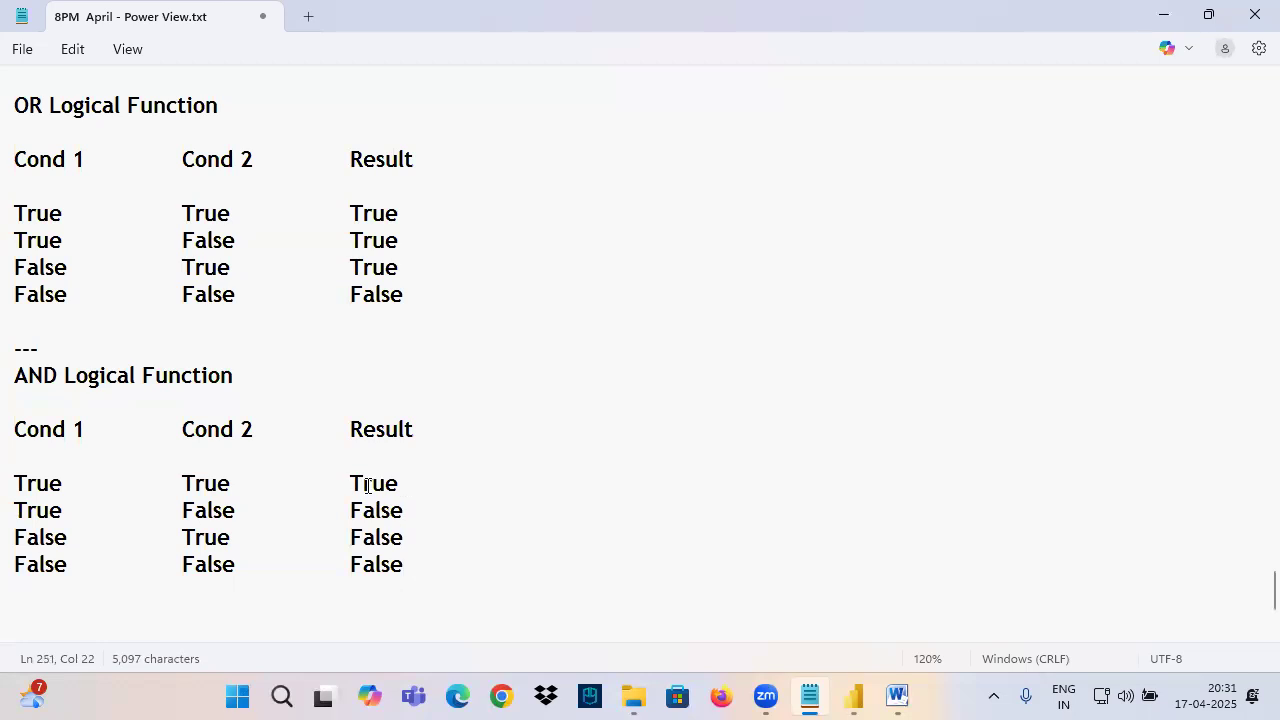
triple_click(24, 108)
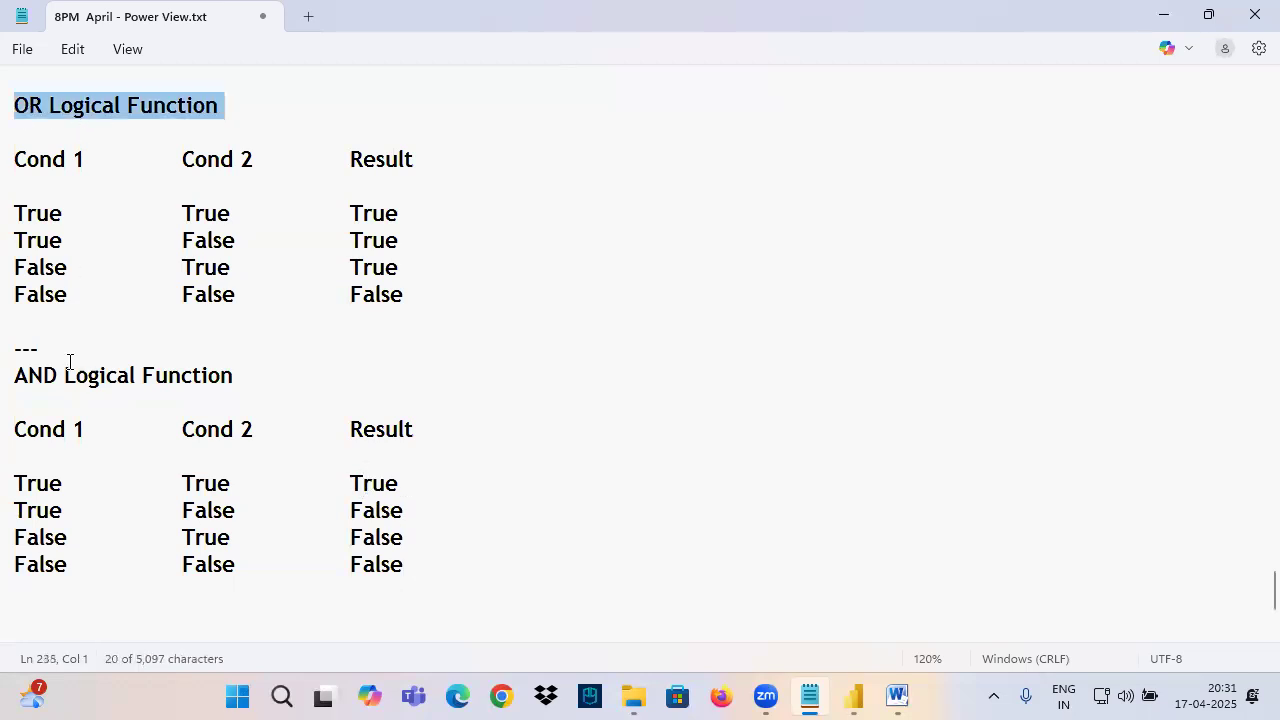
triple_click(20, 378)
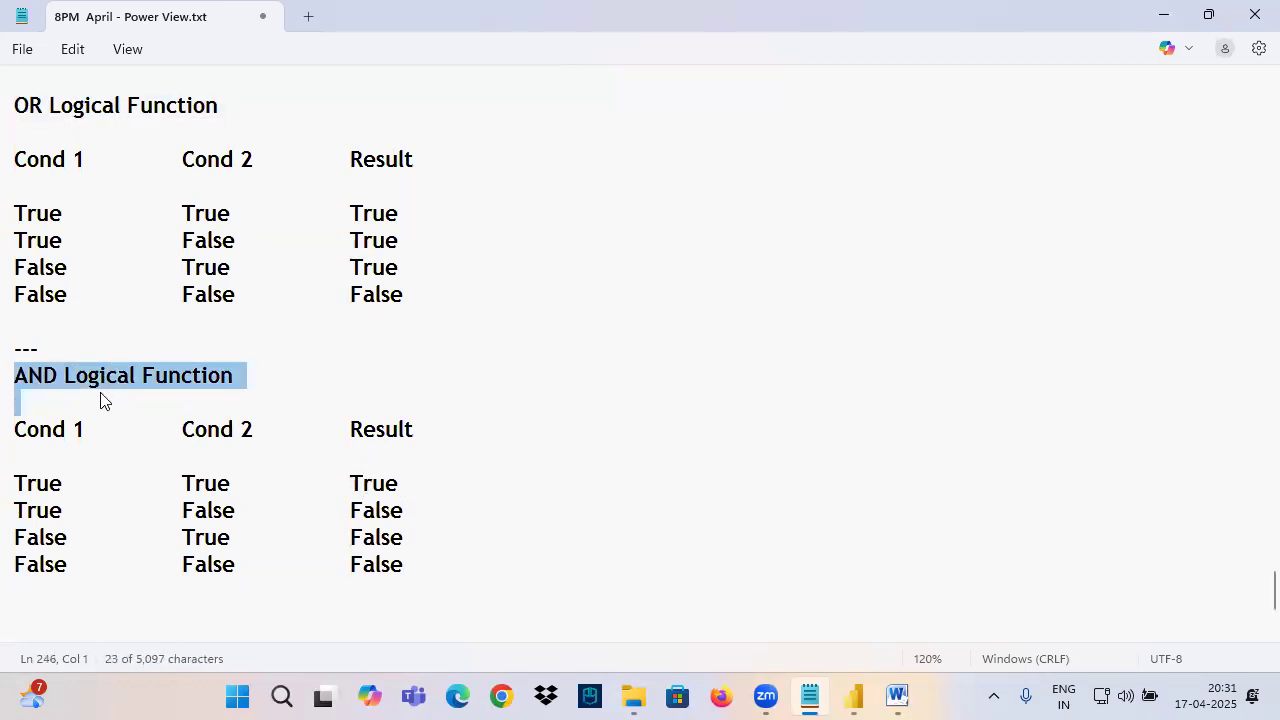
left_click(37, 115)
left_click(380, 220)
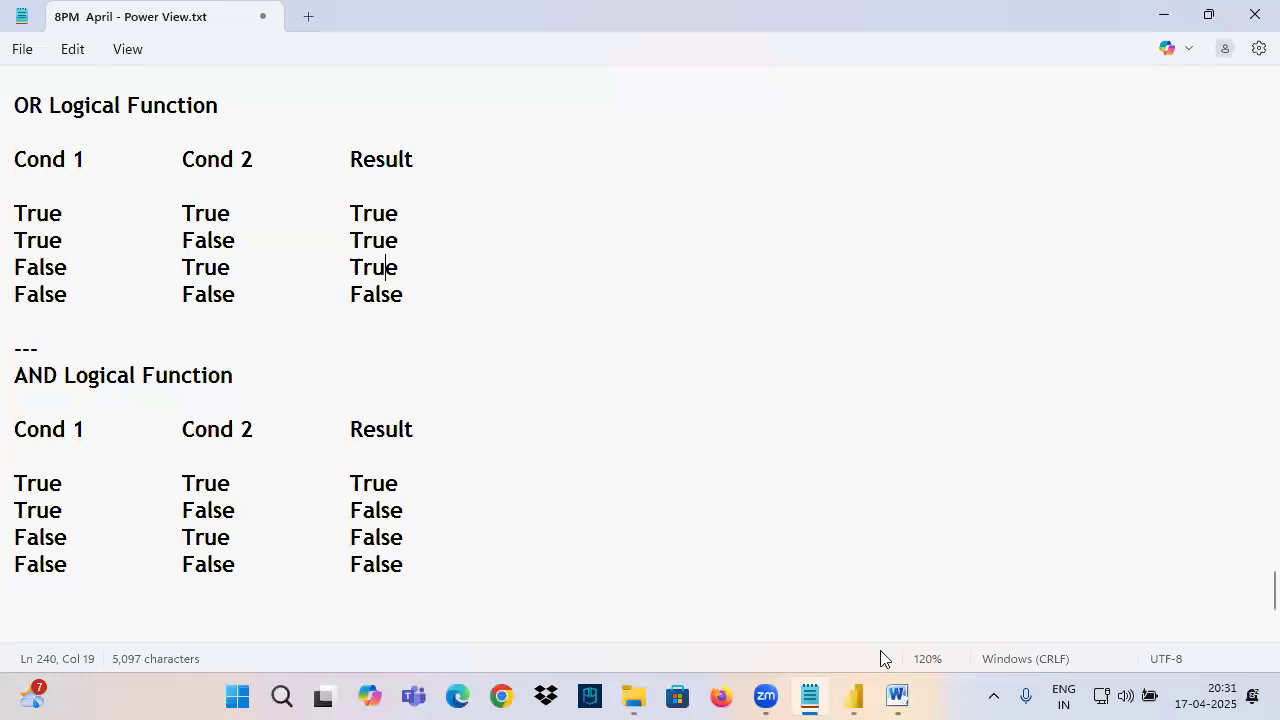
Switch to Power BI Desktop and annotate the ADAMS row and the is 10 and is 20 conditions on DEPTNO in red.
key("alt+Tab")
mouse_move(667, 418)
left_mouse_down()
mouse_move(700, 421)
mouse_move(684, 438)
left_mouse_up()
mouse_move(671, 513)
left_mouse_down()
mouse_move(750, 511)
mouse_move(704, 534)
left_mouse_up()
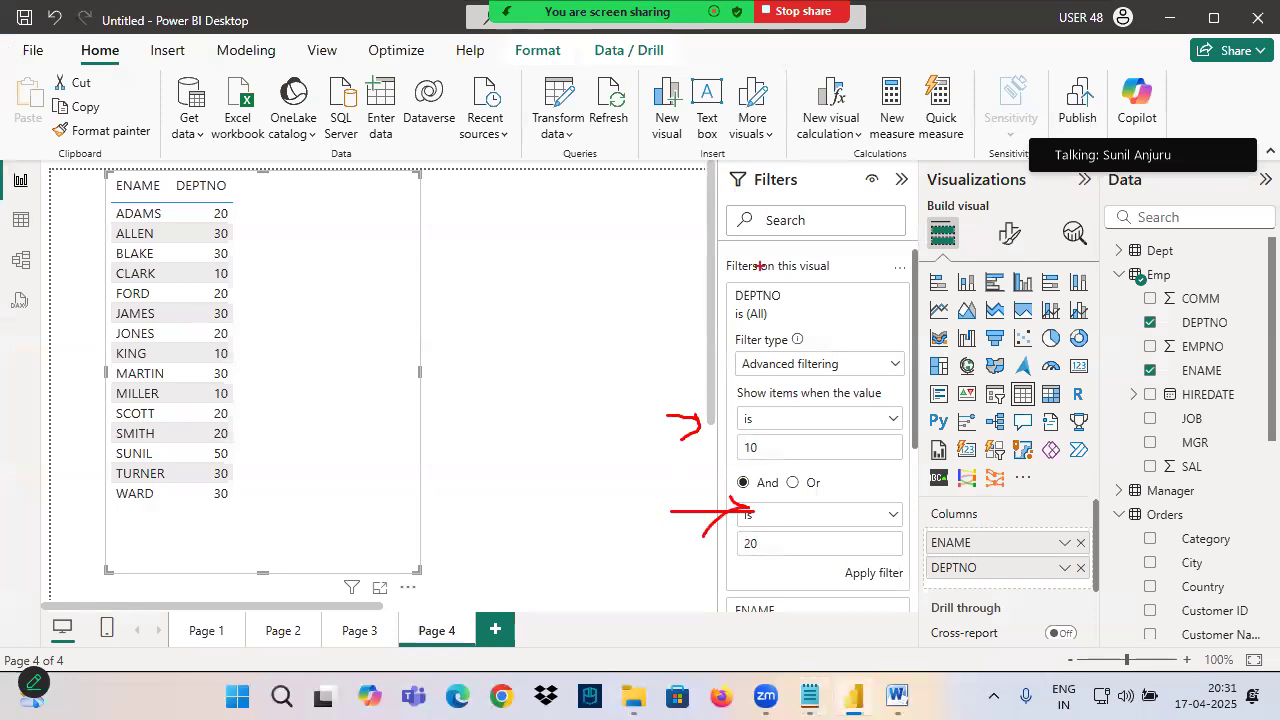
left_click_drag(87, 200, 254, 222)
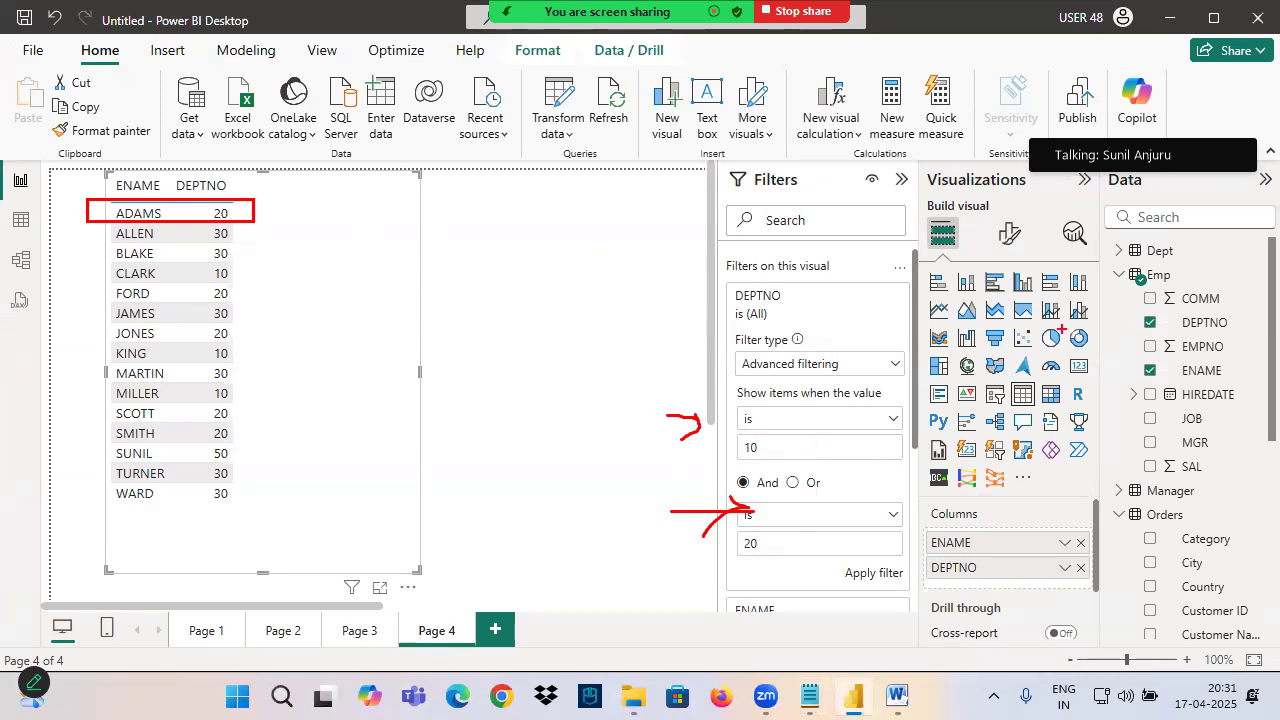
mouse_move(254, 211)
left_mouse_down()
mouse_move(360, 203)
mouse_move(305, 252)
left_mouse_up()
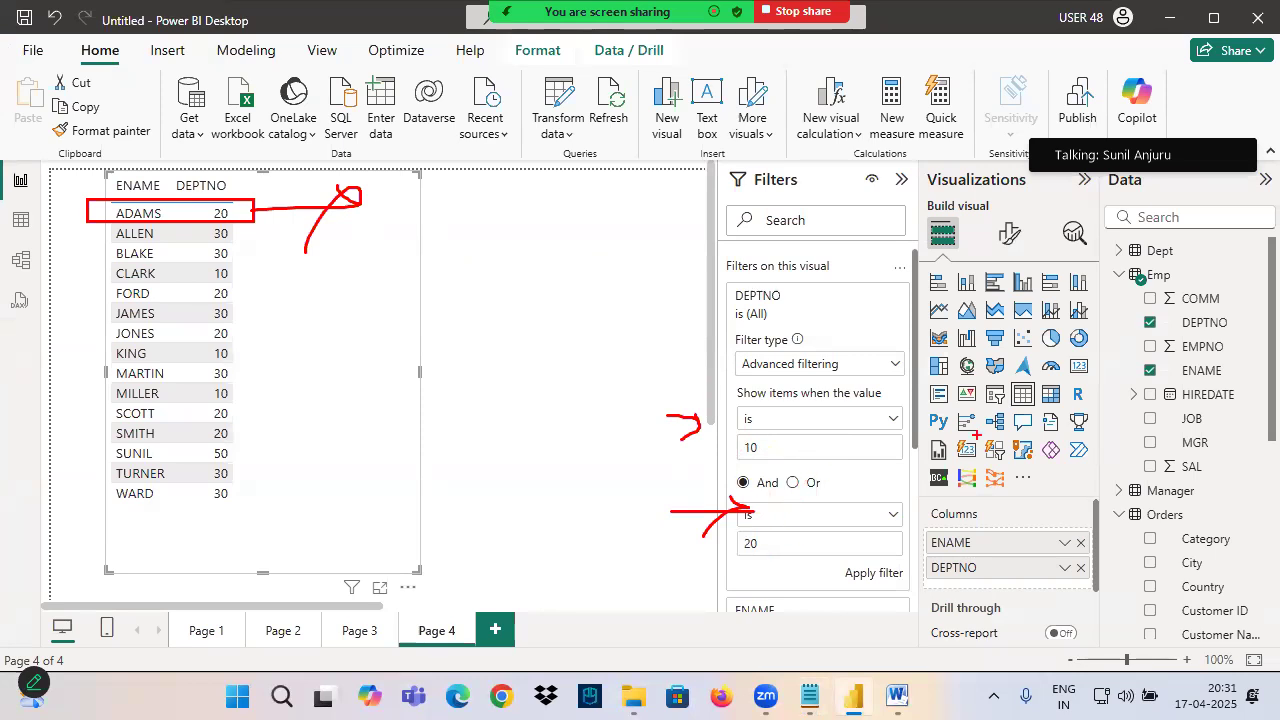
left_click_drag(226, 204, 328, 200)
mouse_move(790, 424)
left_mouse_down()
mouse_move(736, 406)
mouse_move(748, 458)
mouse_move(768, 422)
left_mouse_up()
mouse_move(794, 521)
left_mouse_down()
mouse_move(726, 510)
mouse_move(800, 545)
mouse_move(798, 514)
left_mouse_up()
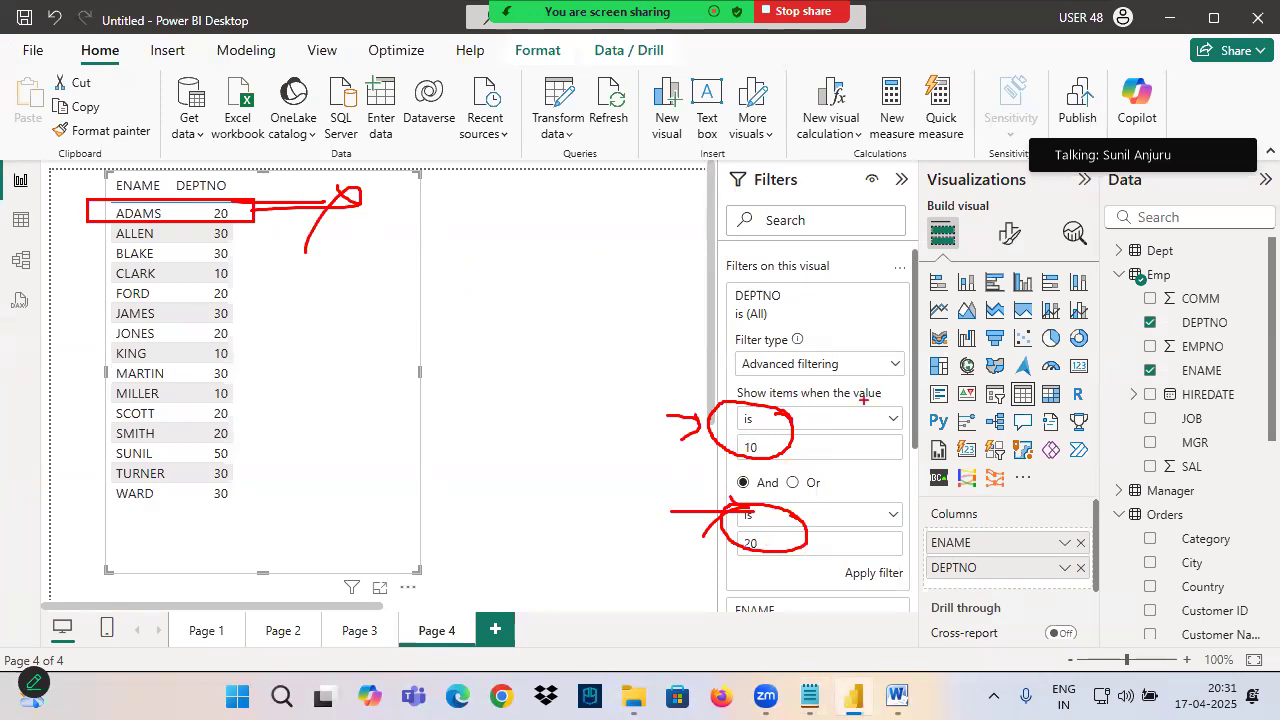
Handwrite TRUE in red beside the DEPTNO filter heading and underline it.
left_click_drag(830, 299, 831, 345)
mouse_move(806, 297)
left_mouse_down()
mouse_move(855, 285)
mouse_move(862, 318)
mouse_move(880, 316)
left_mouse_up()
mouse_move(880, 275)
left_mouse_down()
mouse_move(905, 266)
mouse_move(950, 282)
left_mouse_up()
left_click_drag(972, 228, 936, 250)
left_click_drag(976, 290, 890, 342)
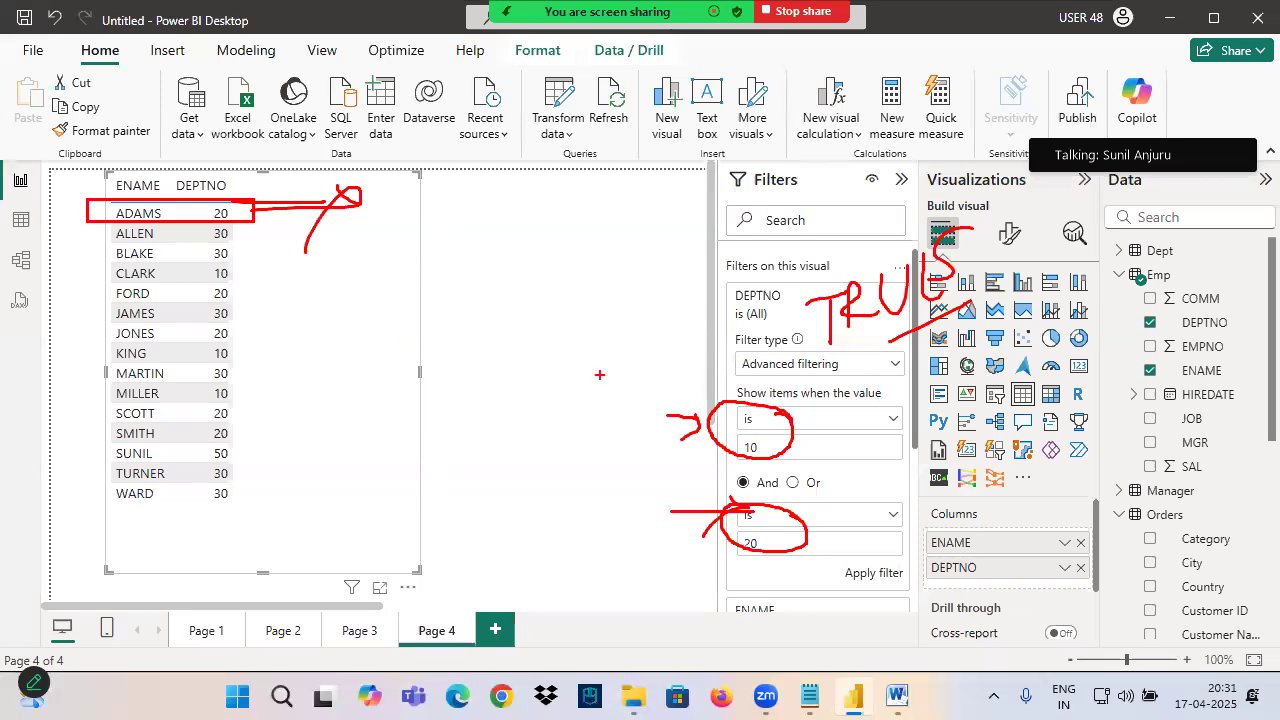
Point a red arrow at the is 10 condition, circle the is 10 and is 20 conditions again, and box the first employee row.
left_click_drag(684, 400, 664, 444)
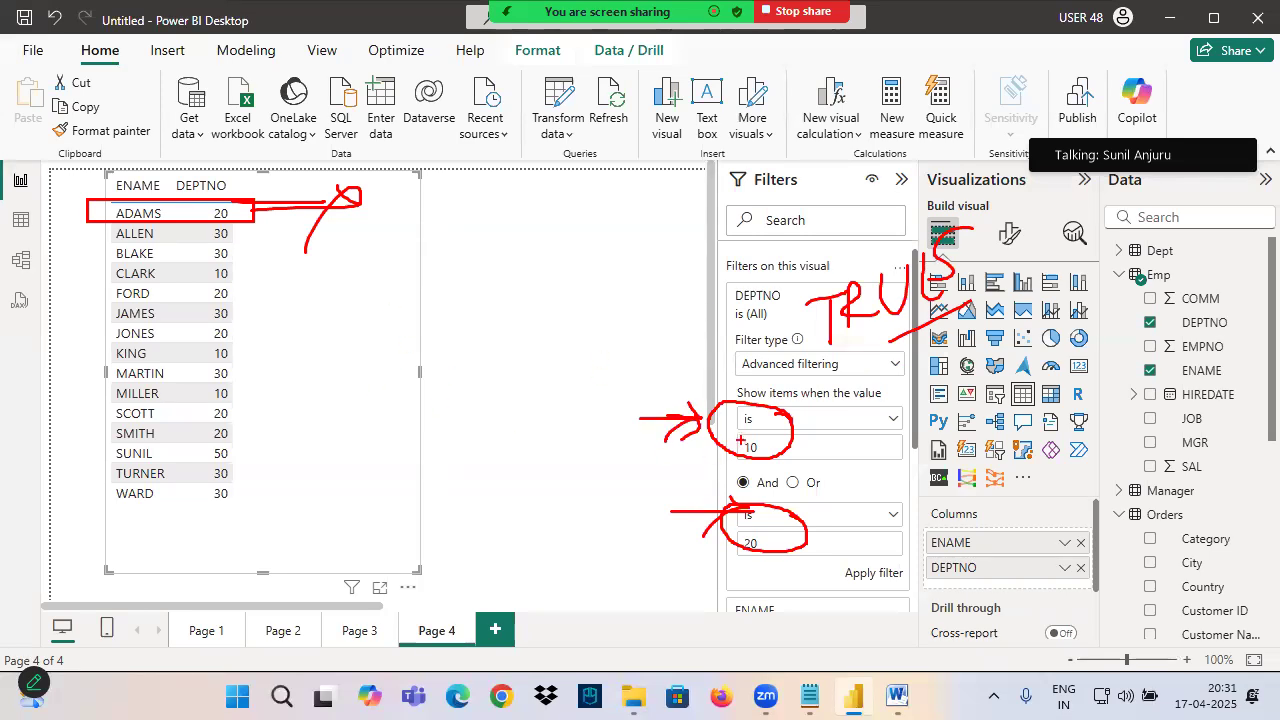
left_click_drag(790, 405, 775, 398)
left_click_drag(570, 363, 790, 410)
mouse_move(773, 541)
left_mouse_down()
mouse_move(798, 530)
mouse_move(756, 514)
left_mouse_up()
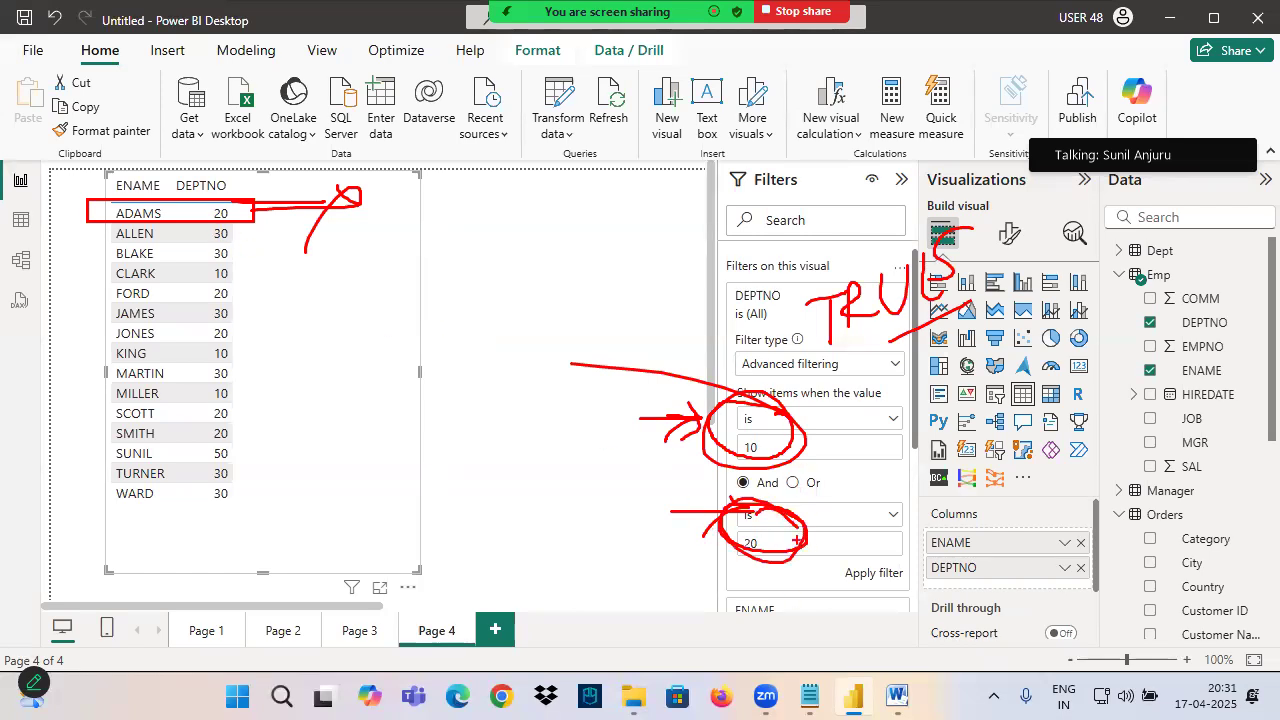
left_click_drag(102, 200, 267, 222)
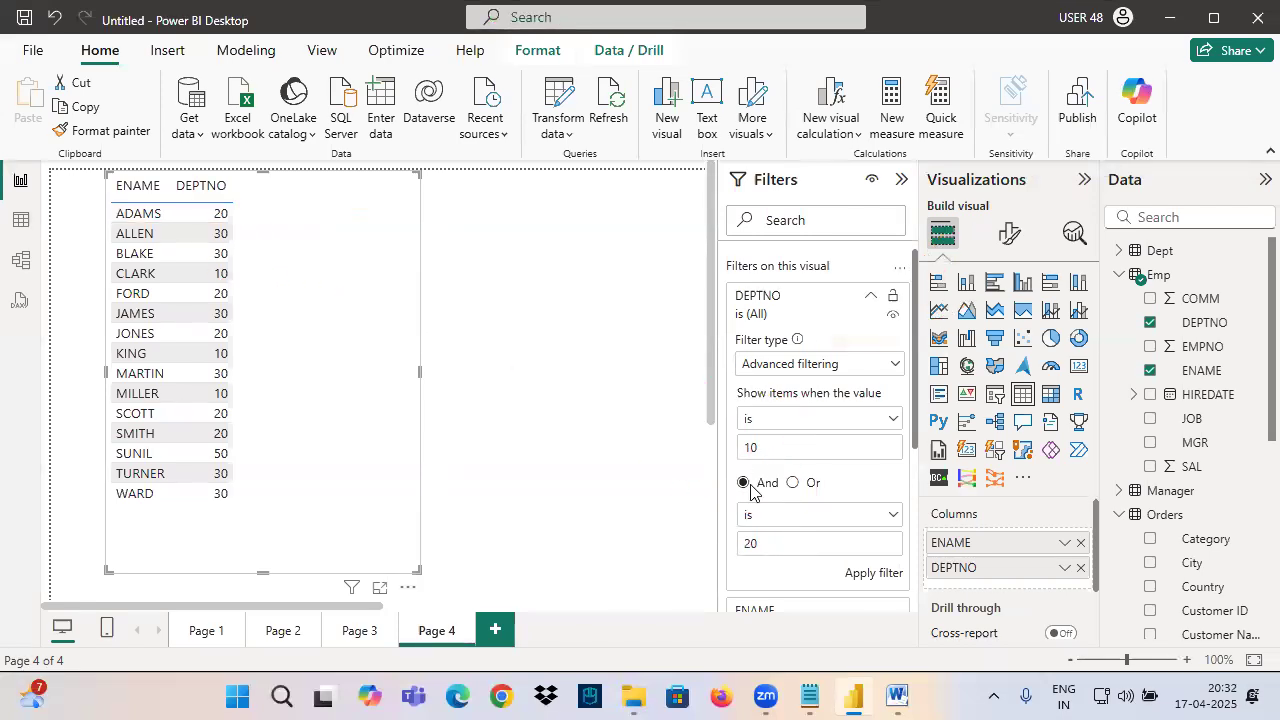
Underline the And option in red and write a T beside each of the is 10 and is 20 conditions.
left_click_drag(733, 508, 782, 501)
left_click_drag(690, 418, 690, 455)
left_click_drag(658, 421, 710, 412)
left_click_drag(677, 507, 688, 550)
left_click_drag(642, 495, 702, 494)
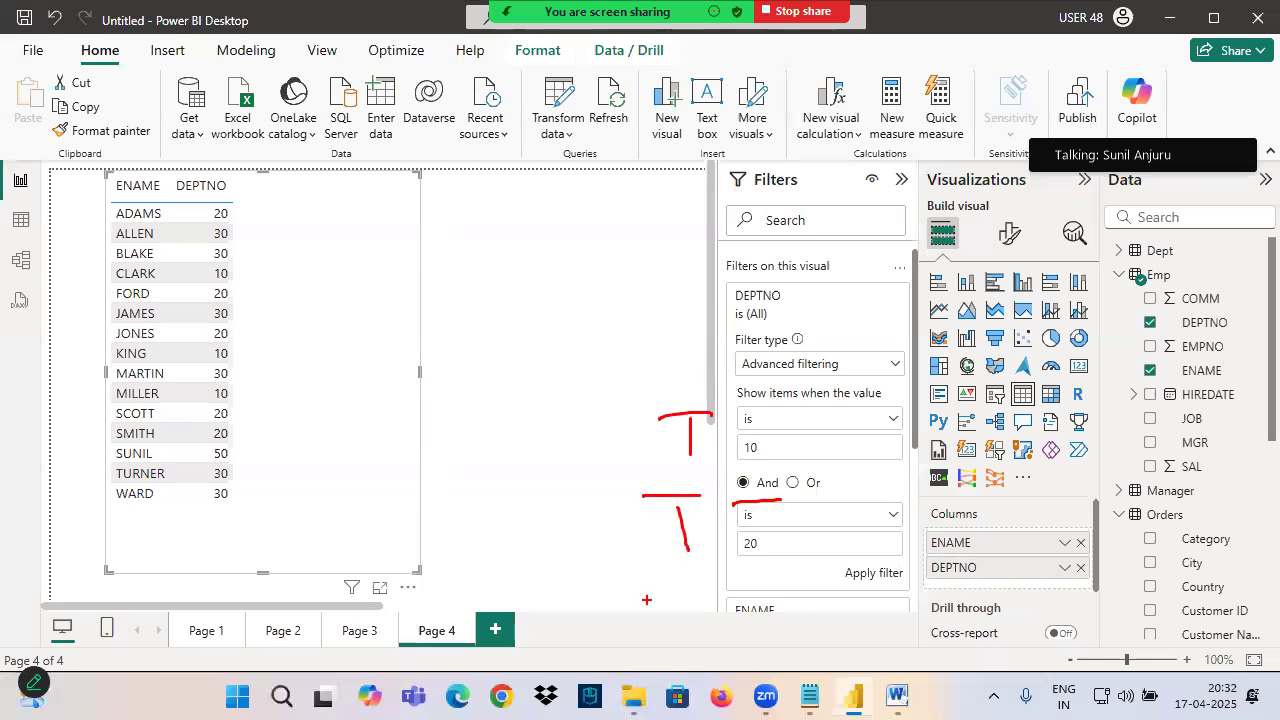
Join the two T marks to a circled T result and draw a circled F above it.
mouse_move(635, 420)
left_mouse_down()
mouse_move(622, 440)
mouse_move(643, 520)
left_mouse_up()
left_click_drag(500, 436, 500, 492)
left_click_drag(458, 434, 540, 445)
left_click_drag(418, 413, 530, 434)
left_click_drag(503, 228, 528, 310)
left_click_drag(500, 228, 544, 228)
left_click_drag(486, 259, 544, 252)
left_click_drag(478, 194, 530, 212)
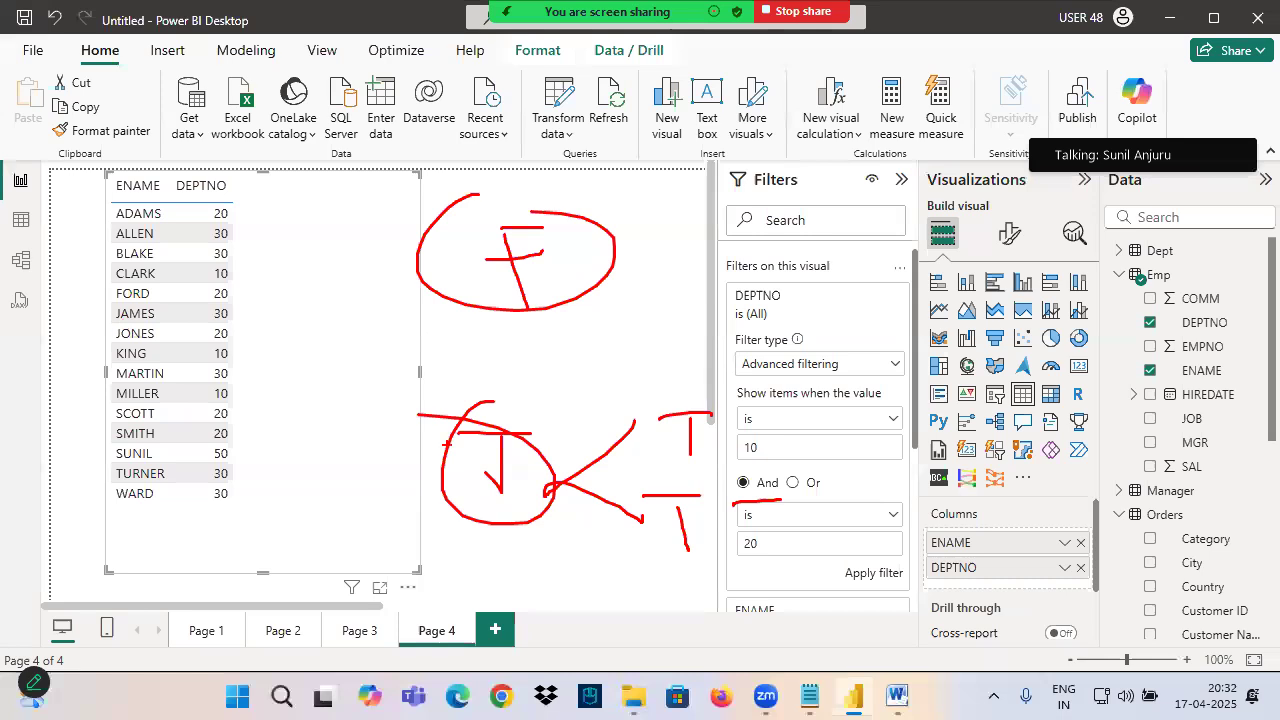
Clear the drawings, underline the And option, box the first employee row and write 20 beside the DEPTNO filter heading.
key("Escape")
key("ctrl+2")
left_click_drag(727, 492, 786, 494)
left_click_drag(102, 202, 259, 228)
left_click_drag(808, 284, 838, 301)
mouse_move(850, 282)
left_mouse_down()
mouse_move(850, 302)
mouse_move(846, 284)
left_mouse_up()
Draw arrows from the is 10 condition to an F and from the is 20 condition to a T.
left_click_drag(814, 421, 890, 420)
mouse_move(869, 404)
left_mouse_down()
mouse_move(890, 420)
mouse_move(840, 452)
left_mouse_up()
mouse_move(930, 398)
left_mouse_down()
mouse_move(930, 444)
mouse_move(976, 404)
left_mouse_up()
left_click_drag(935, 420, 997, 422)
left_click_drag(852, 520, 920, 520)
left_click_drag(904, 506, 922, 519)
left_click_drag(922, 520, 896, 531)
mouse_move(948, 497)
left_mouse_down()
mouse_move(950, 530)
mouse_move(966, 494)
left_mouse_up()
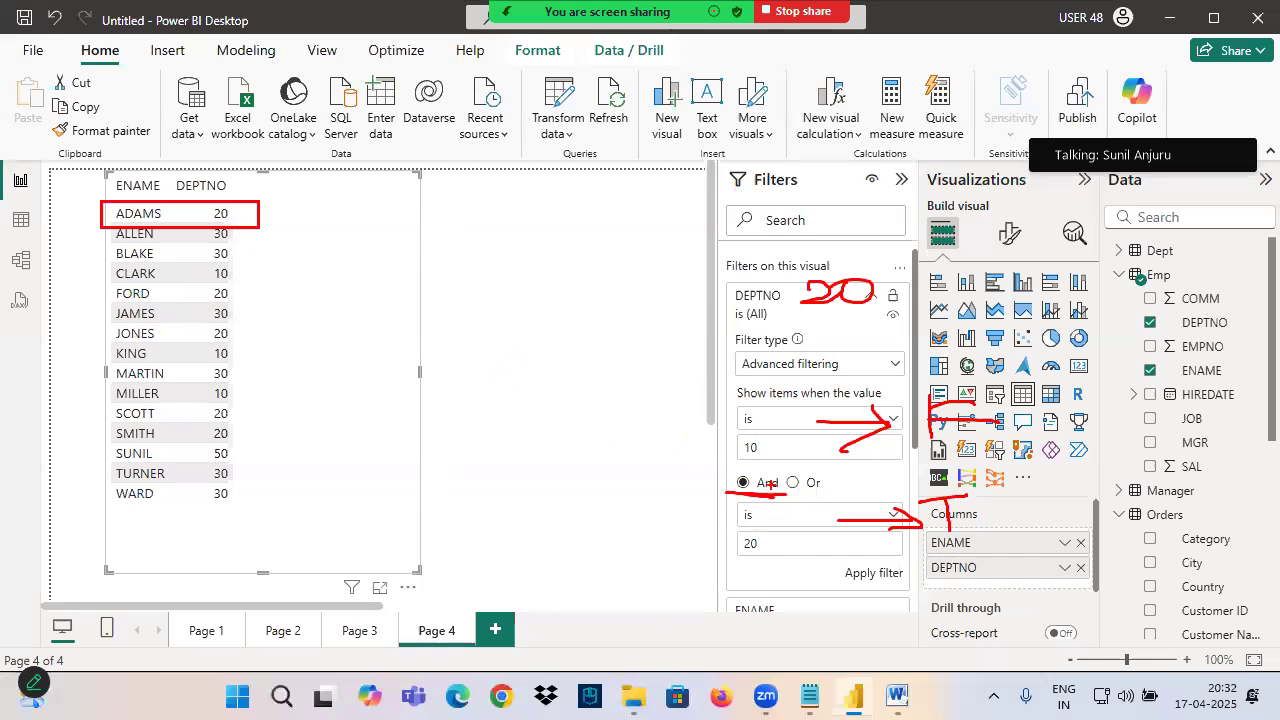
Join the F and T marks, cross out the combined result, and circle the first row's DEPTNO value 20.
mouse_move(1034, 410)
left_mouse_down()
mouse_move(1055, 465)
mouse_move(992, 540)
left_mouse_up()
left_click_drag(1076, 410, 1082, 459)
mouse_move(1068, 410)
left_mouse_down()
mouse_move(1111, 406)
mouse_move(1123, 428)
mouse_move(1064, 458)
left_mouse_up()
left_click_drag(1062, 404, 1166, 474)
mouse_move(192, 224)
left_mouse_down()
mouse_move(218, 225)
mouse_move(215, 198)
mouse_move(195, 220)
left_mouse_up()
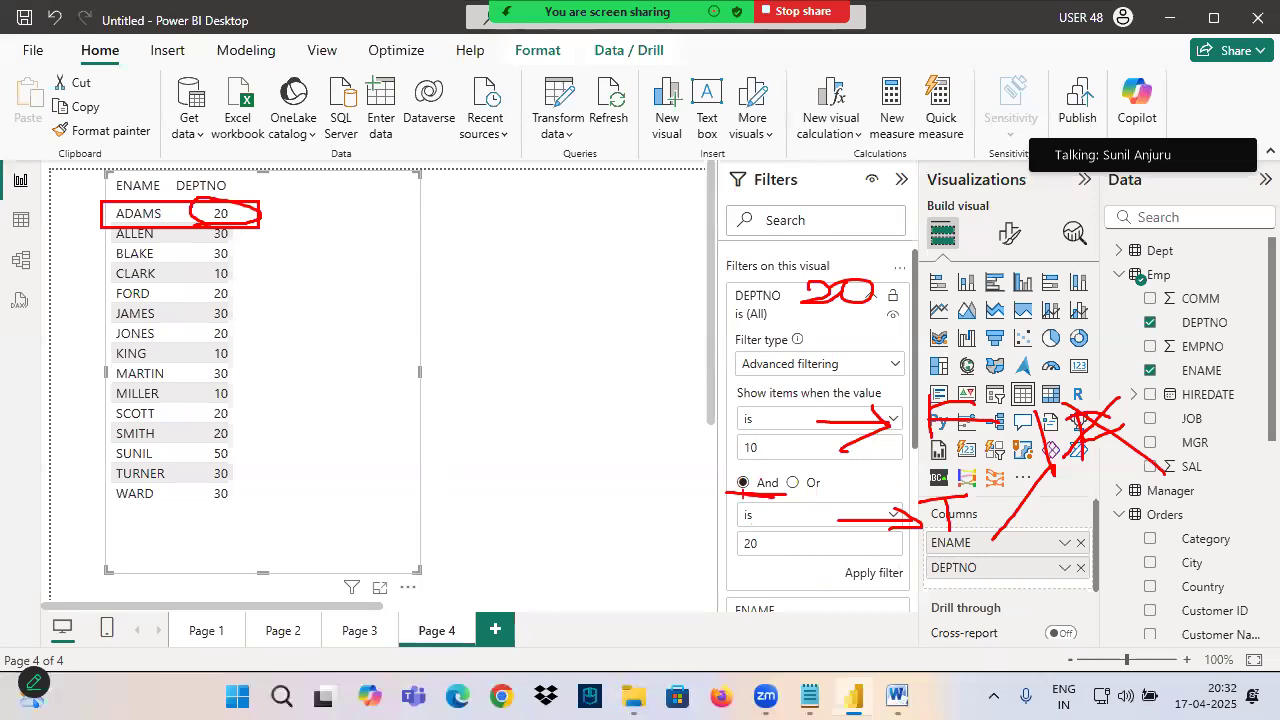
Combine the two DEPTNO conditions with Or, underline the first row's DEPTNO value and write 20 beside the filter heading.
mouse_move(785, 452)
left_mouse_down()
mouse_move(790, 466)
mouse_move(830, 414)
left_mouse_up()
left_click(796, 483)
key("ctrl+2")
left_click_drag(208, 231, 276, 221)
mouse_move(804, 286)
left_mouse_down()
mouse_move(785, 281)
mouse_move(823, 305)
mouse_move(822, 292)
left_mouse_up()
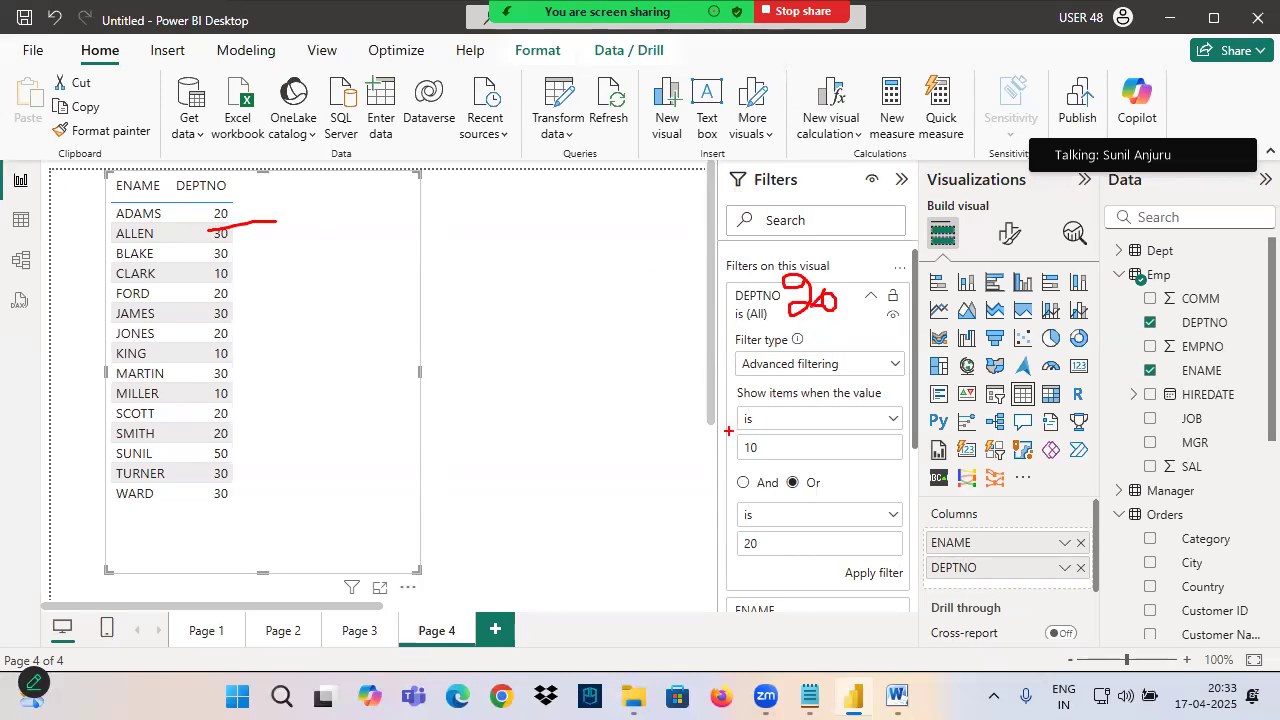
Mark the outcome of each condition for DEPTNO 20, join them to a T result and tick the first employee row.
mouse_move(803, 448)
left_mouse_down()
mouse_move(838, 410)
mouse_move(872, 427)
left_mouse_up()
mouse_move(792, 521)
left_mouse_down()
mouse_move(855, 512)
mouse_move(846, 488)
left_mouse_up()
left_click_drag(884, 420, 870, 532)
left_click_drag(966, 421, 971, 455)
left_click_drag(946, 429, 1009, 420)
mouse_move(240, 200)
left_mouse_down()
mouse_move(252, 226)
mouse_move(415, 168)
left_mouse_up()
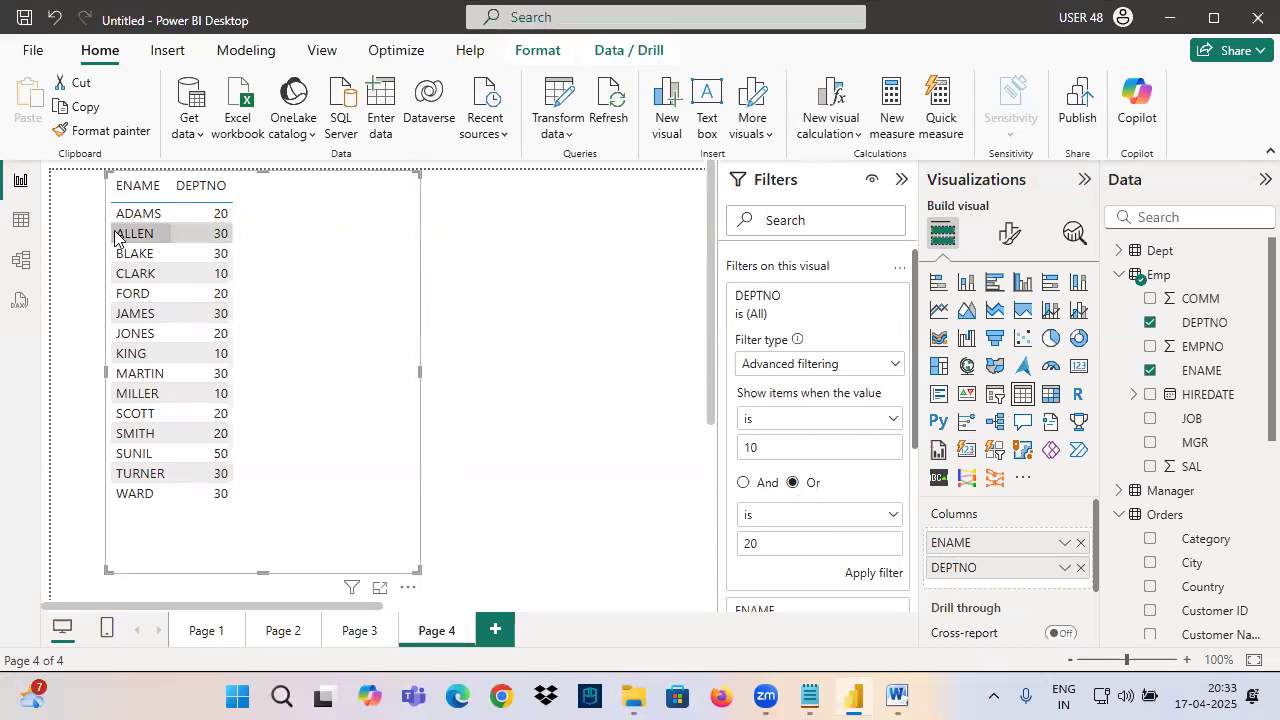
Box the second employee row, write 30 beside the DEPTNO filter heading, and mark an F beside both conditions, joining them with lines.
left_click_drag(106, 224, 266, 247)
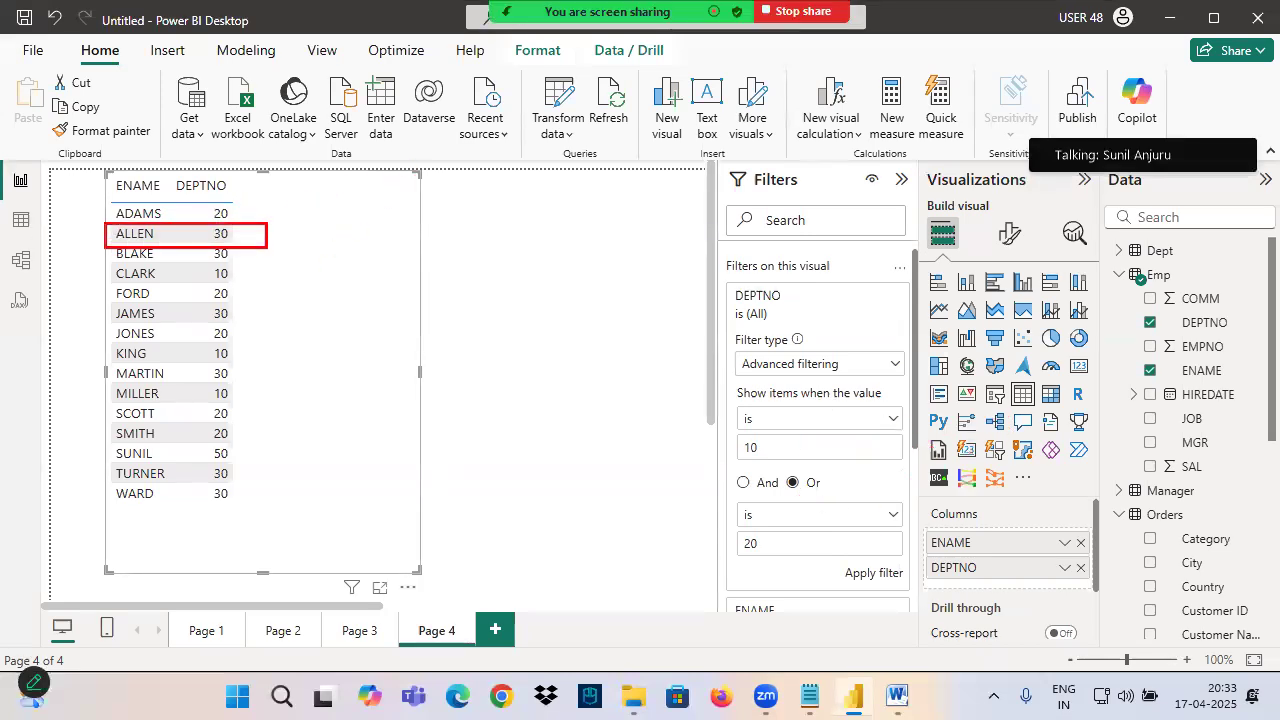
mouse_move(797, 284)
left_mouse_down()
mouse_move(822, 293)
mouse_move(797, 322)
left_mouse_up()
left_click_drag(846, 276, 842, 308)
left_click_drag(775, 430, 840, 424)
mouse_move(818, 414)
left_mouse_down()
mouse_move(808, 452)
mouse_move(910, 416)
mouse_move(930, 436)
left_mouse_up()
mouse_move(792, 531)
left_mouse_down()
mouse_move(836, 544)
mouse_move(882, 512)
mouse_move(944, 512)
mouse_move(1019, 478)
left_mouse_up()
Underline the Or option, write F as the combined result, and cross out the second and third employee rows.
left_click_drag(788, 499, 840, 498)
mouse_move(1056, 432)
left_mouse_down()
mouse_move(1057, 484)
mouse_move(1048, 447)
left_mouse_up()
left_click_drag(1050, 447, 1128, 441)
left_click_drag(178, 236, 246, 224)
left_click_drag(140, 213, 280, 248)
mouse_move(107, 258)
left_mouse_down()
mouse_move(242, 241)
mouse_move(272, 274)
left_mouse_up()
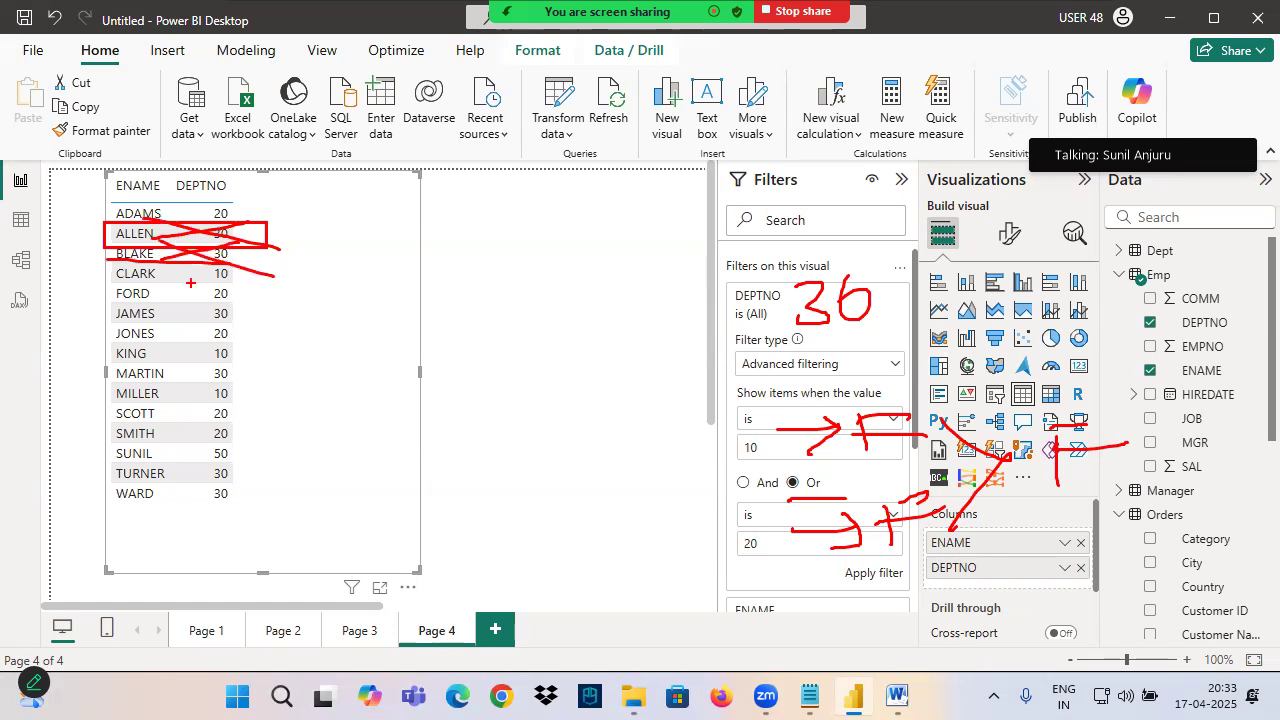
Clear the drawings, underline the fourth employee row and write 10 beside the DEPTNO filter heading.
key("e")
left_click_drag(122, 285, 292, 288)
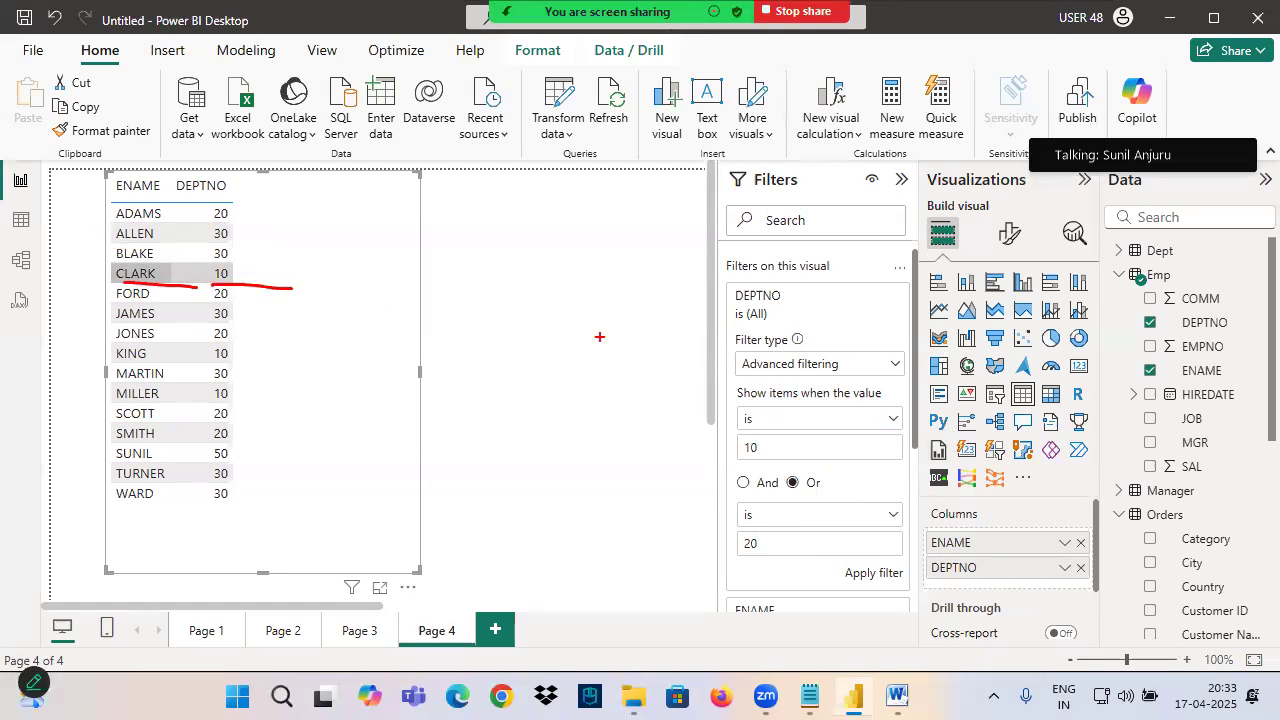
left_click_drag(814, 291, 818, 328)
mouse_move(846, 289)
left_mouse_down()
mouse_move(846, 328)
mouse_move(848, 291)
left_mouse_up()
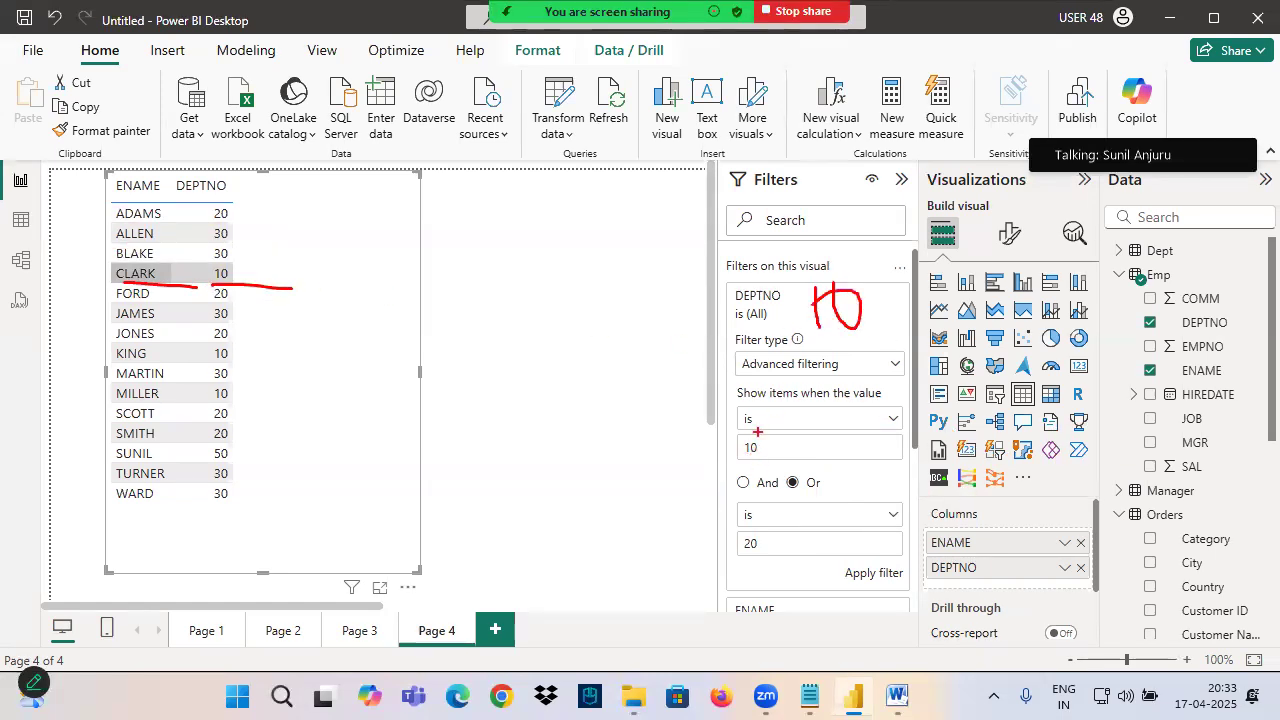
Mark T beside is 10 and F beside is 20, join them to a T result, and tick the fourth employee row.
left_click_drag(817, 427, 817, 455)
left_click_drag(783, 409, 864, 410)
left_click_drag(806, 518, 806, 557)
mouse_move(806, 521)
left_mouse_down()
mouse_move(840, 516)
mouse_move(850, 530)
left_mouse_up()
left_click_drag(858, 424, 916, 453)
left_click_drag(855, 545, 914, 448)
mouse_move(951, 428)
left_mouse_down()
mouse_move(949, 490)
mouse_move(1022, 426)
left_mouse_up()
mouse_move(247, 268)
left_mouse_down()
mouse_move(263, 280)
mouse_move(377, 240)
left_mouse_up()
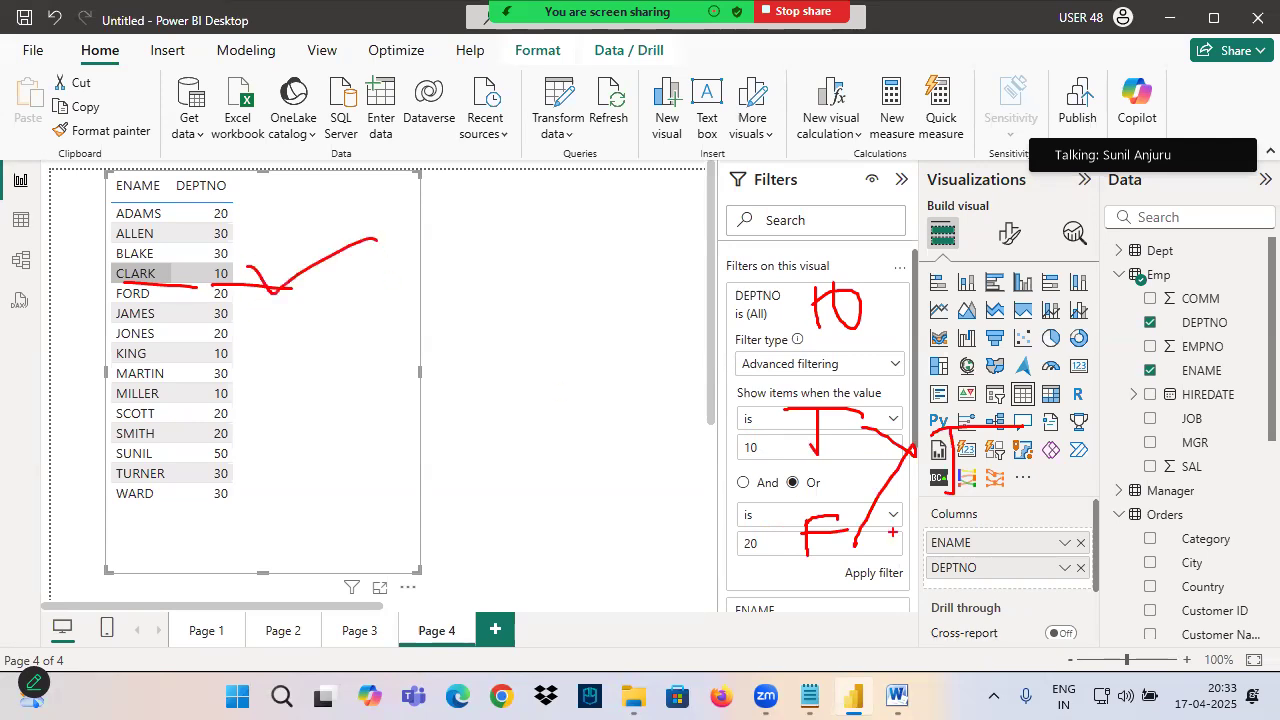
Clear the drawings and apply the DEPTNO filter is 10 or is 20 to the table visual.
key("Escape")
left_click(875, 574)
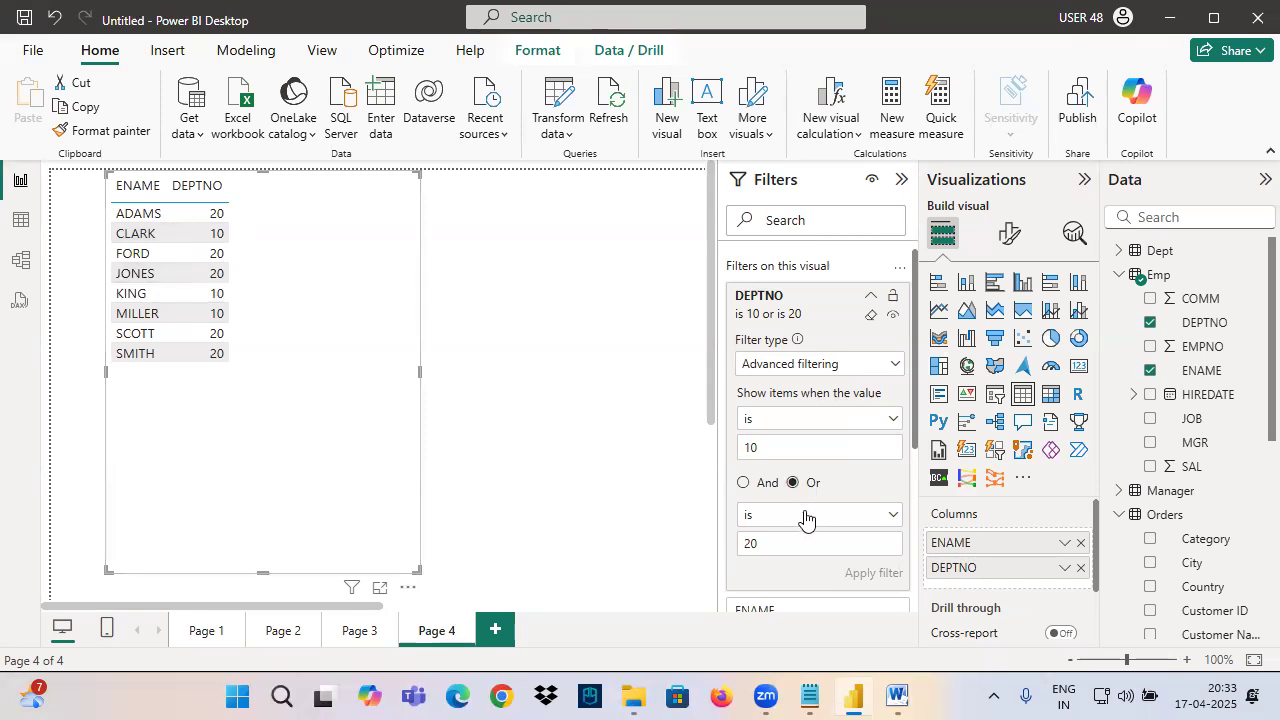
Draw an arrow from the filtered rows to the handwritten words Any One Cond, circle the phrase and add a downward arrow.
left_click_drag(306, 310, 519, 269)
left_click_drag(466, 254, 488, 356)
mouse_move(599, 210)
left_mouse_down()
mouse_move(574, 280)
mouse_move(613, 262)
left_mouse_up()
mouse_move(578, 254)
left_mouse_down()
mouse_move(694, 250)
mouse_move(589, 325)
left_mouse_up()
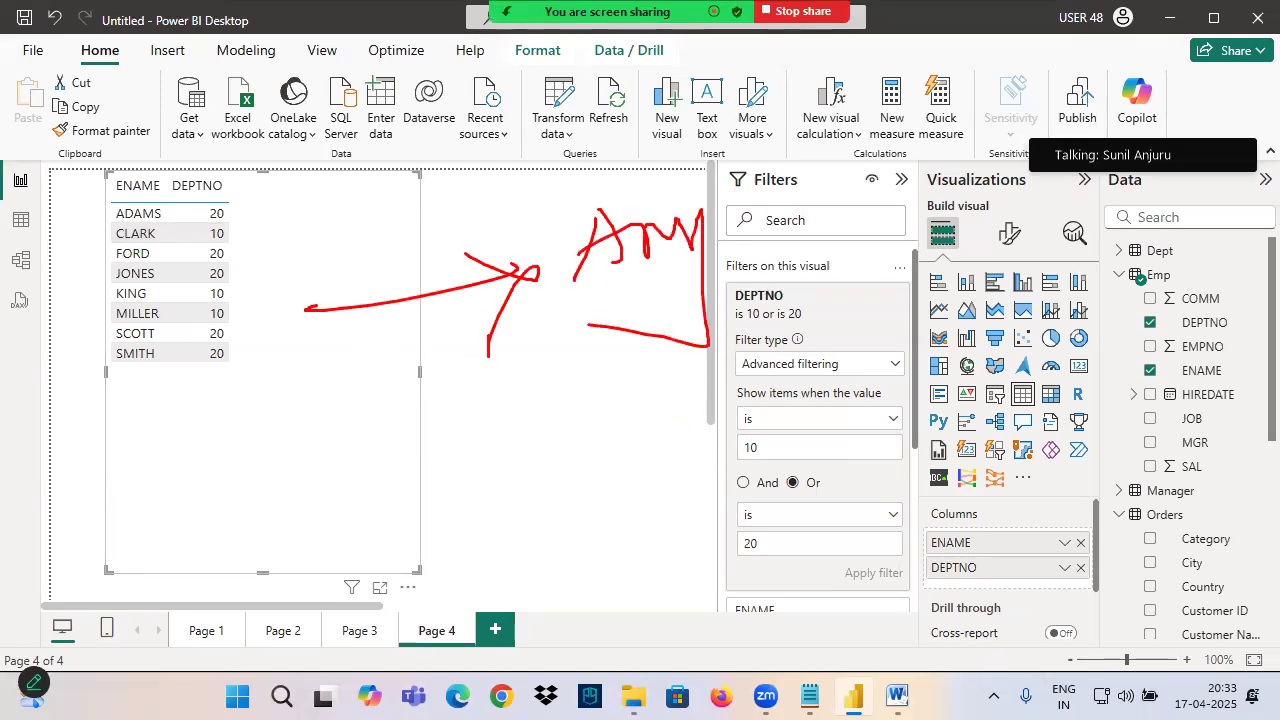
mouse_move(757, 186)
left_mouse_down()
mouse_move(792, 205)
mouse_move(862, 205)
left_mouse_up()
mouse_move(792, 270)
left_mouse_down()
mouse_move(778, 282)
mouse_move(872, 298)
mouse_move(880, 332)
left_mouse_up()
mouse_move(560, 425)
left_mouse_down()
mouse_move(990, 378)
mouse_move(866, 386)
mouse_move(858, 506)
left_mouse_up()
left_click_drag(832, 478, 862, 502)
left_click_drag(892, 450, 868, 500)
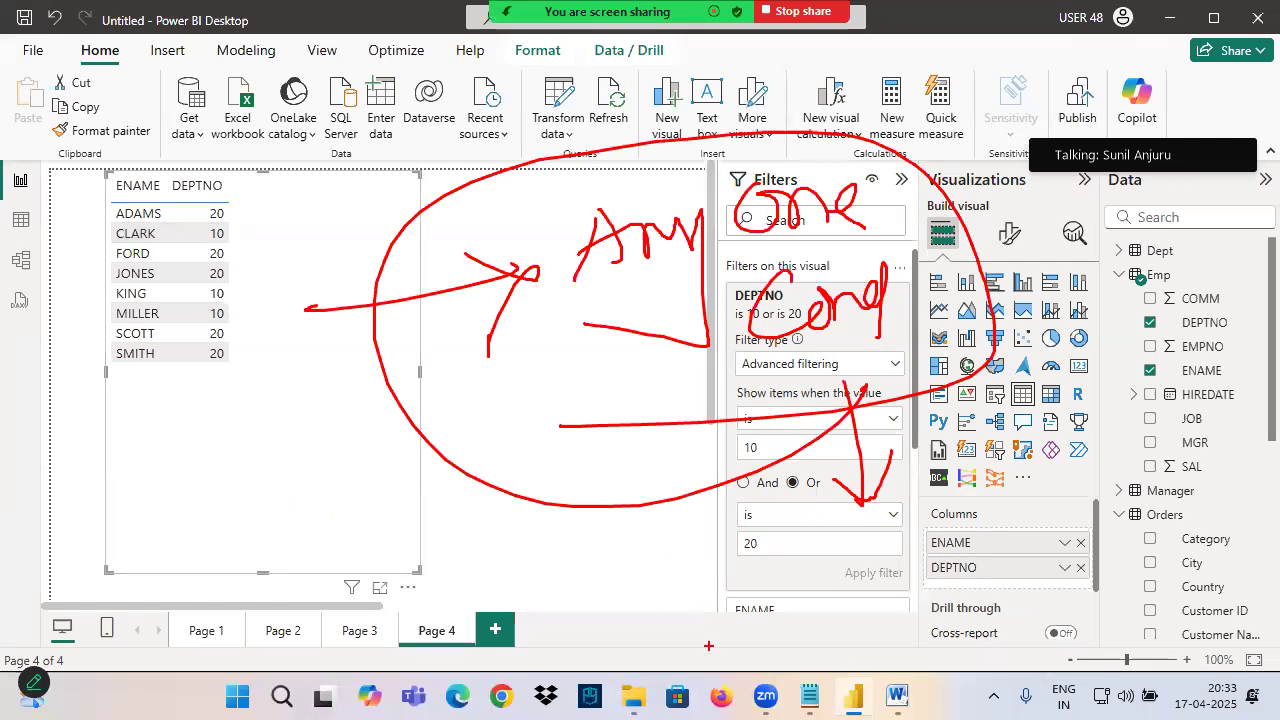
Switch to Notepad and add the line "Any One Condition is True we need to Show Record - OR" below the AND table.
left_click(816, 697)
scroll(100, 543, "down", 3)
left_click(66, 460)
type("Any ")
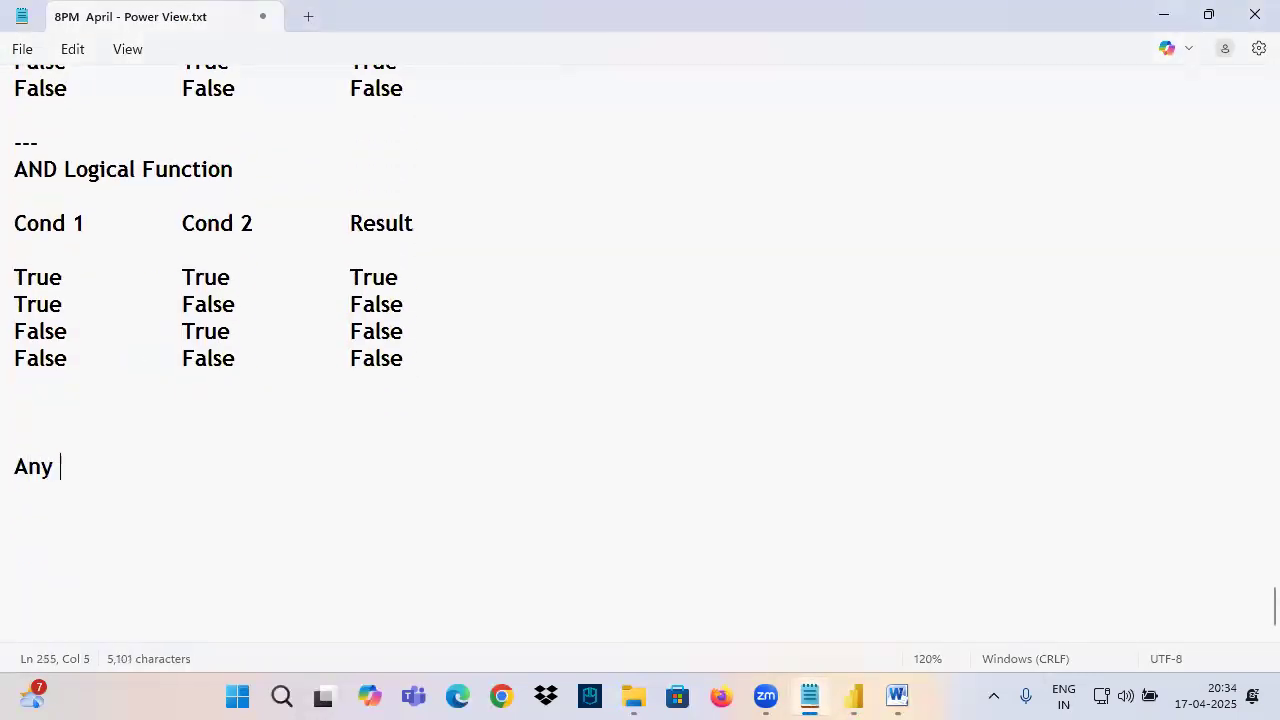
type("One Cond")
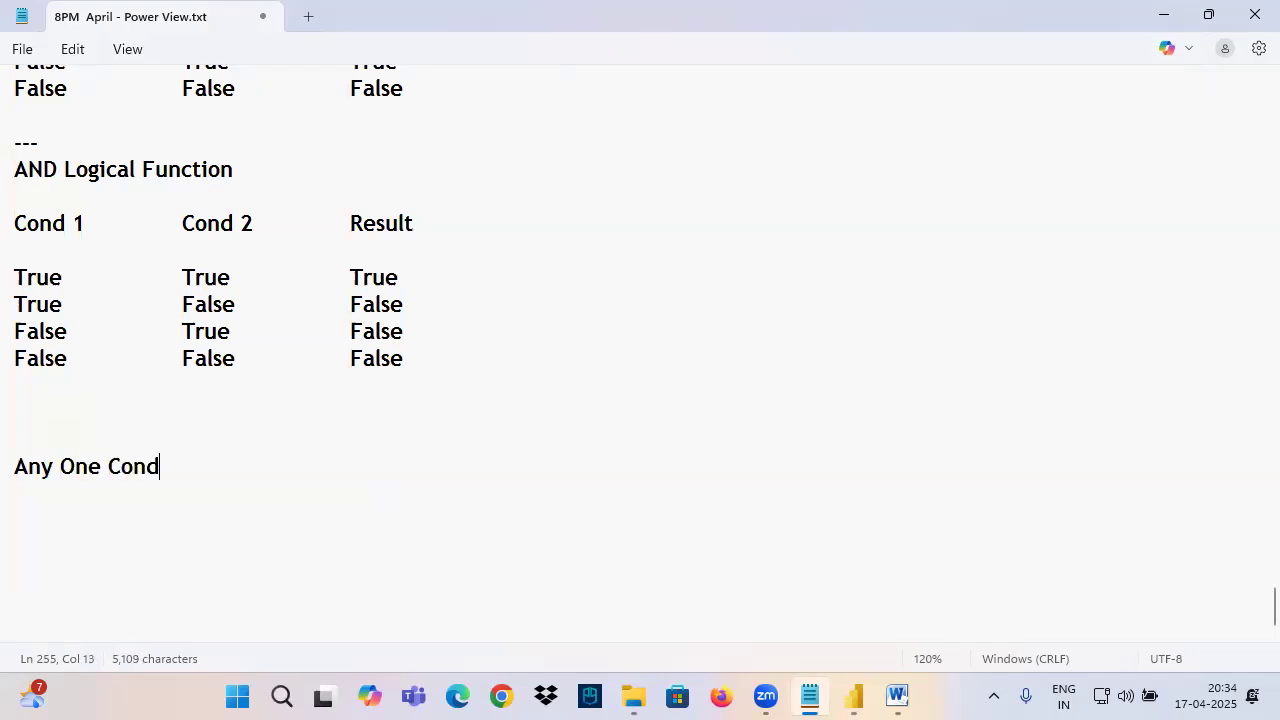
type("ition is T")
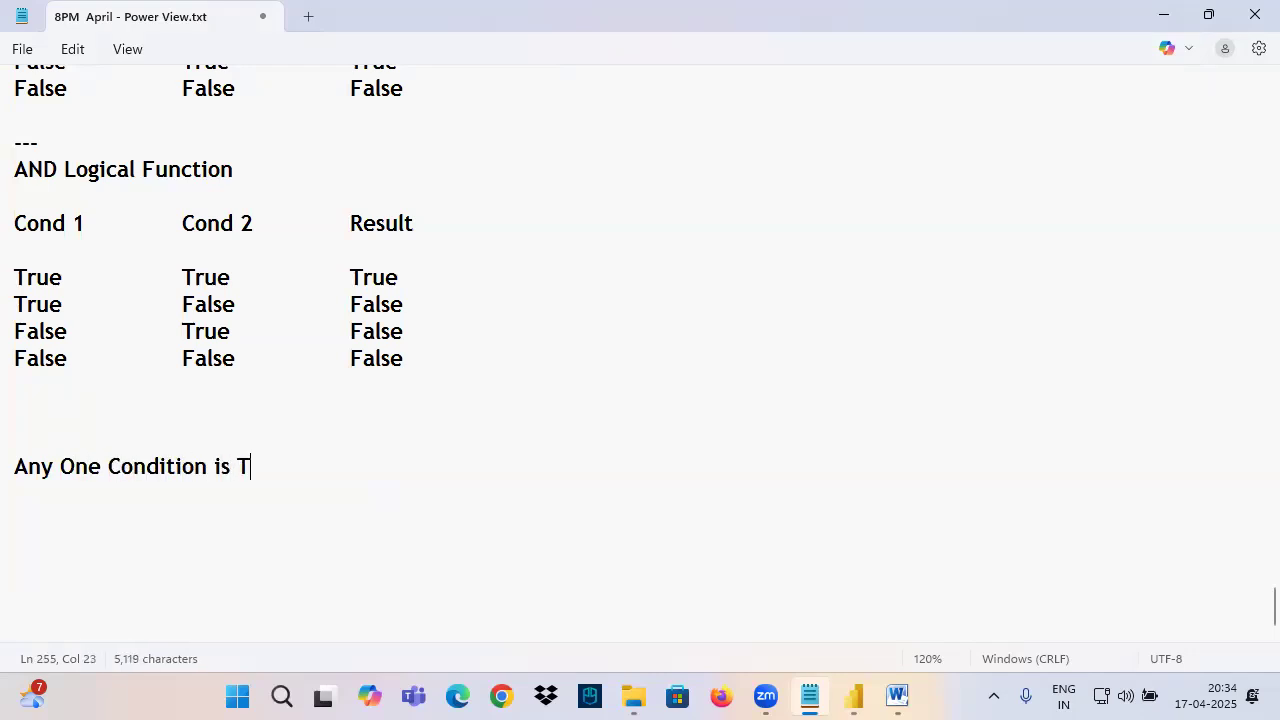
type("rue we need to Show Record  - OR")
key("Return")
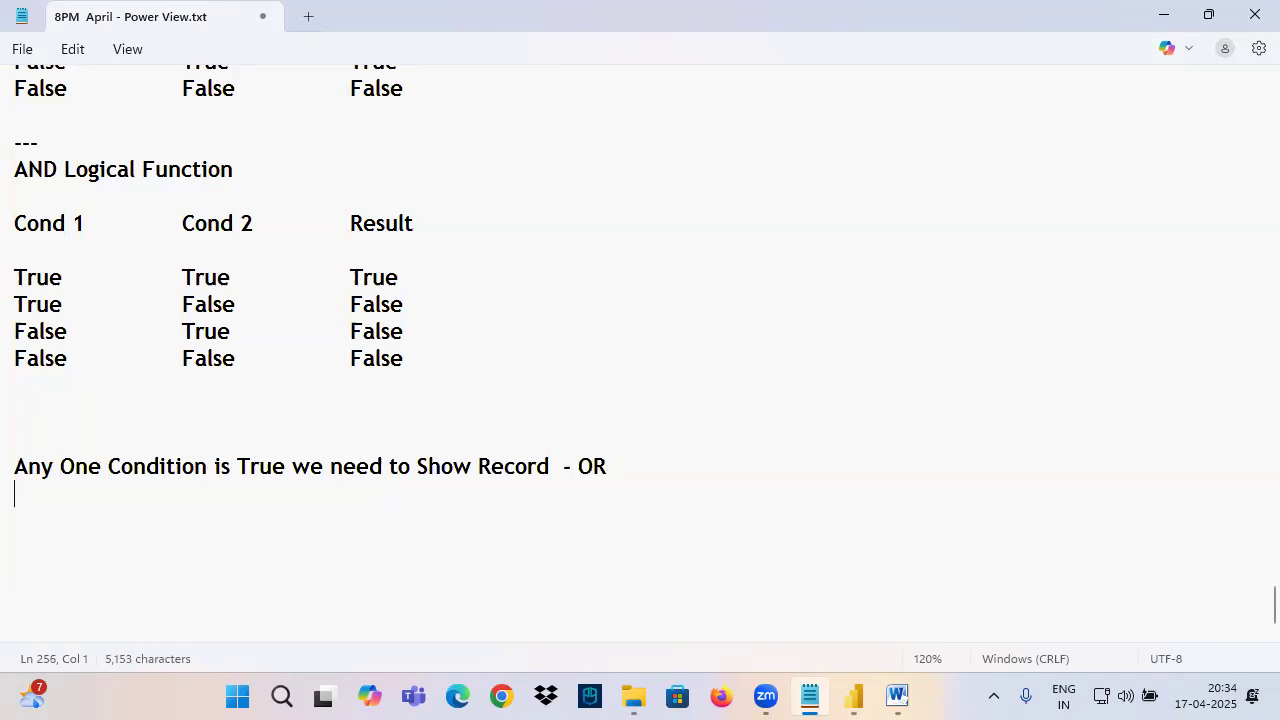
Add the line "If All Conditions are True then we need to Show Record - AND" under the OR rule.
type("If All ")
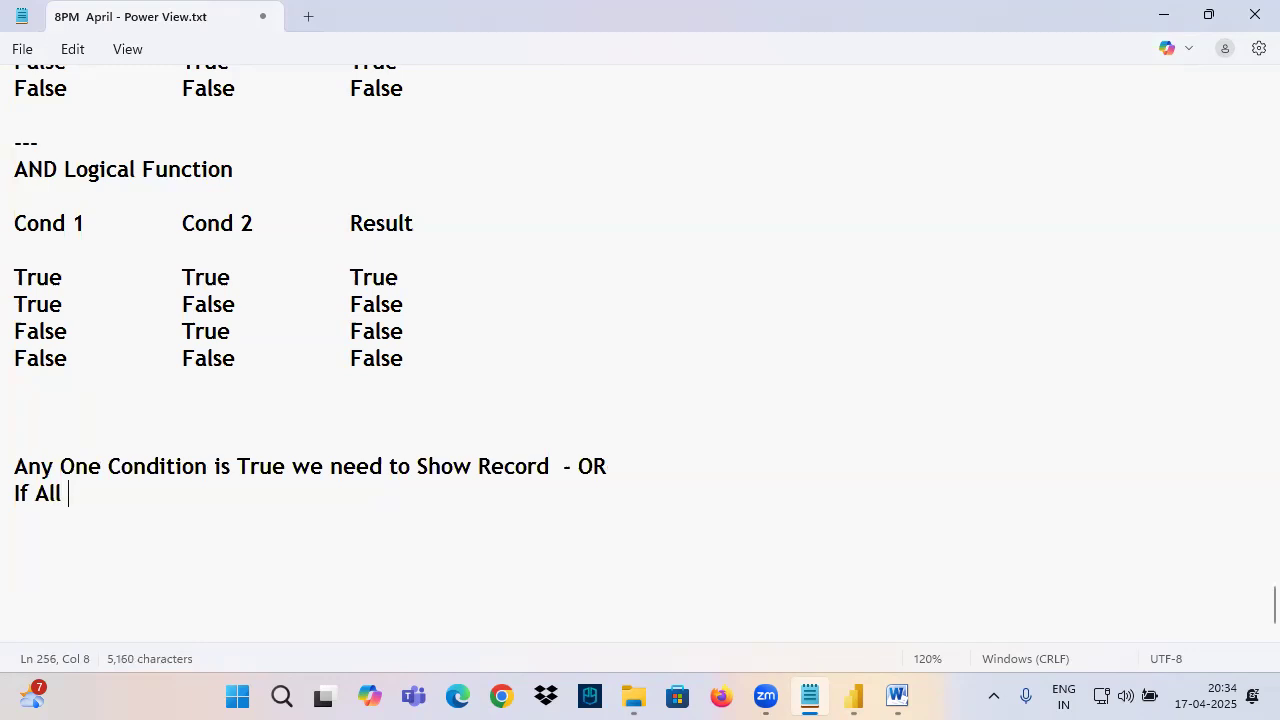
type("Cond")
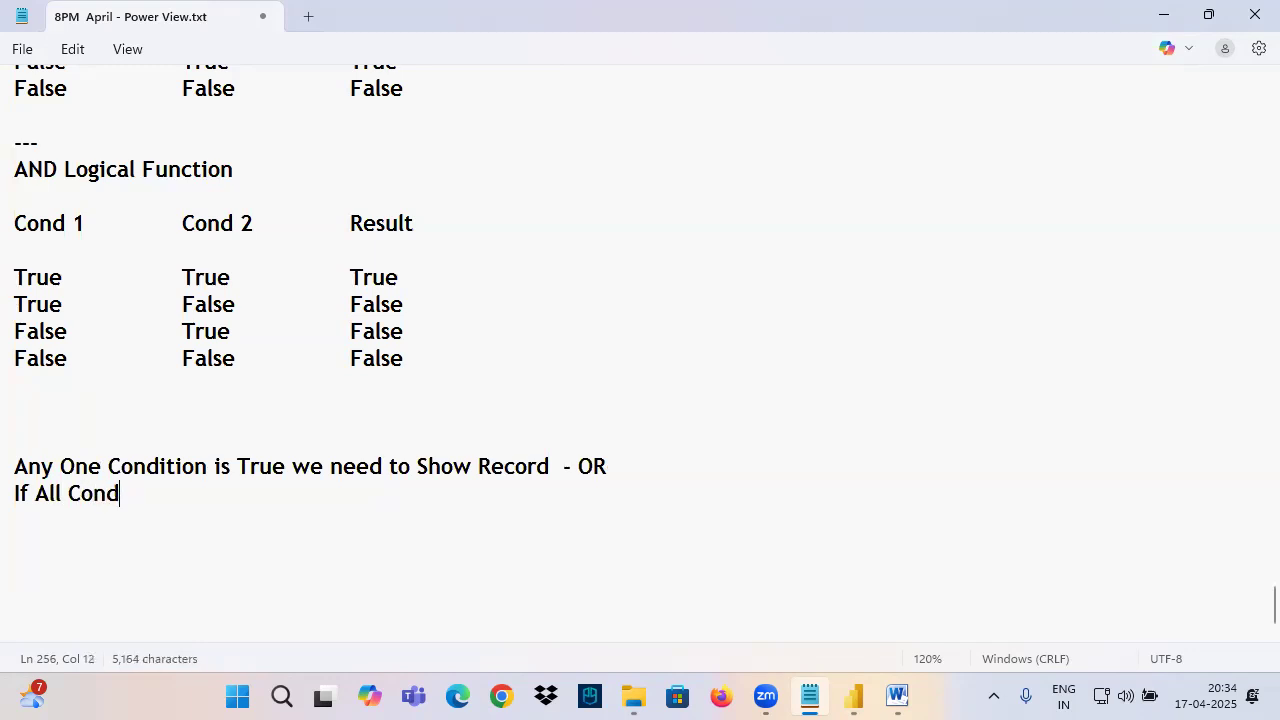
type("itions ")
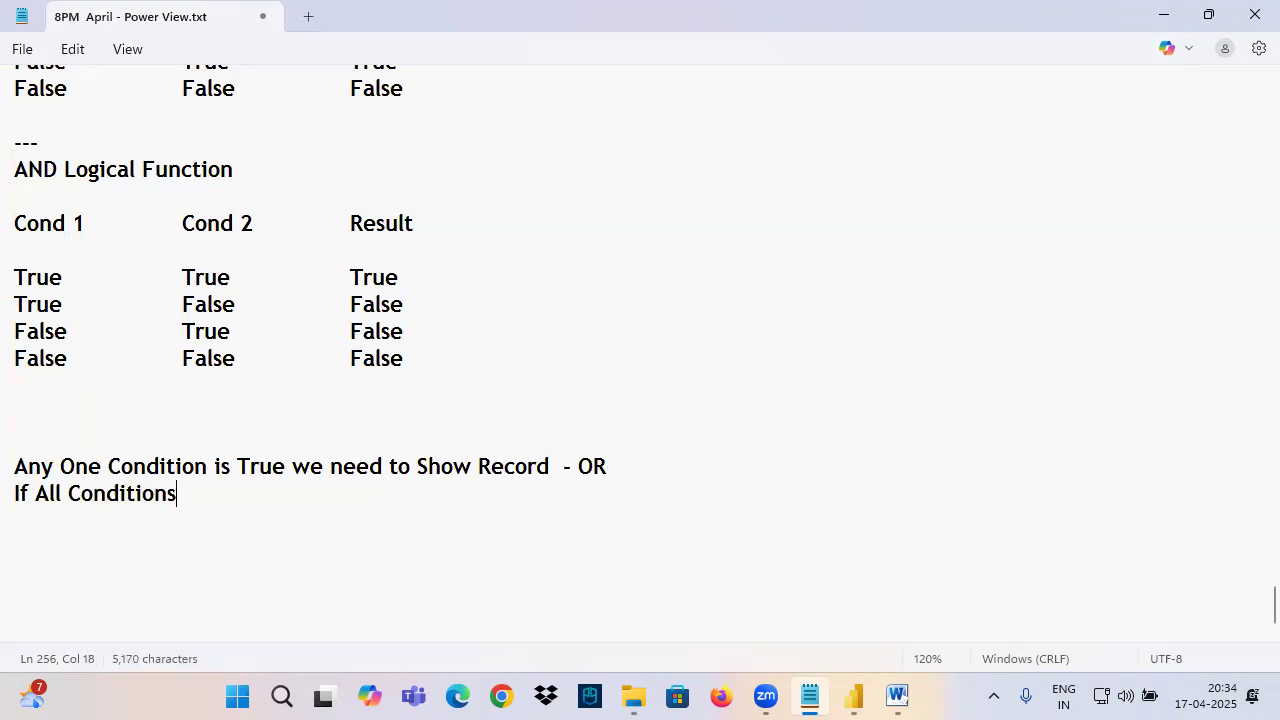
type("arew")
key("BackSpace")
key("BackSpace")
type("e True then we")
key("BackSpace")
key("BackSpace")
key("BackSpace")
key("BackSpace")
type("n we need to Show Record ")
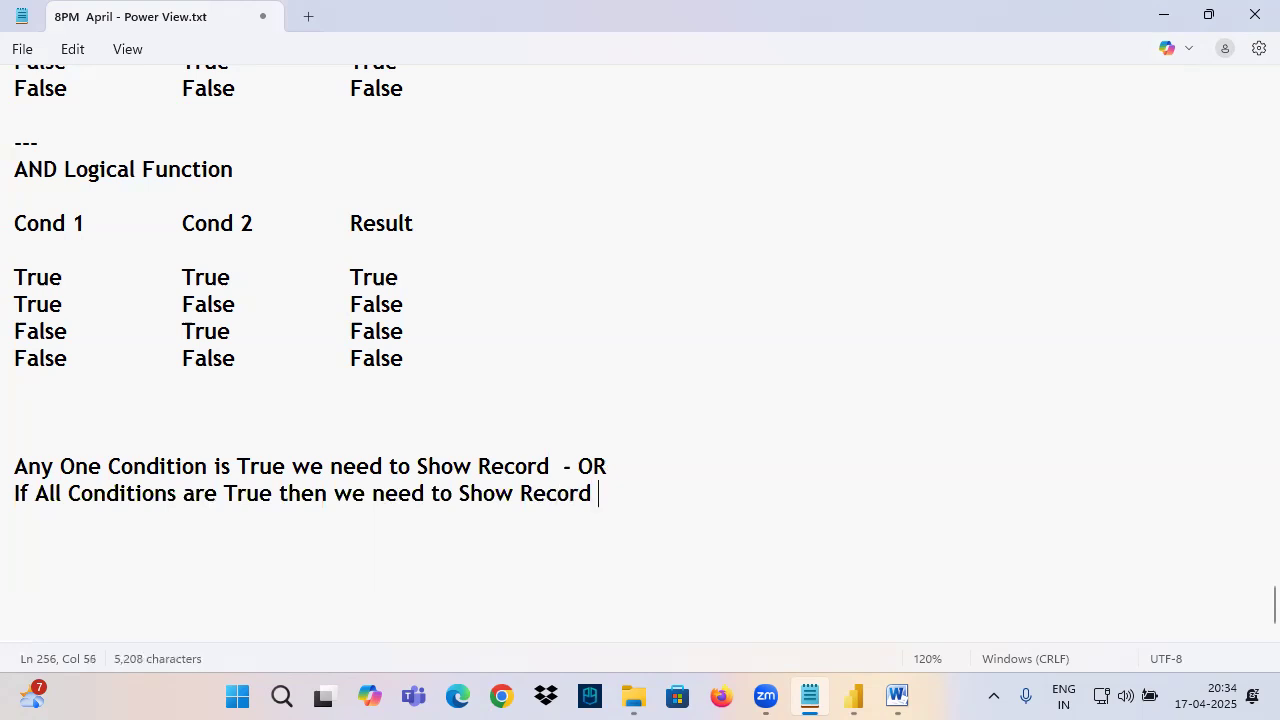
type(" - AND")
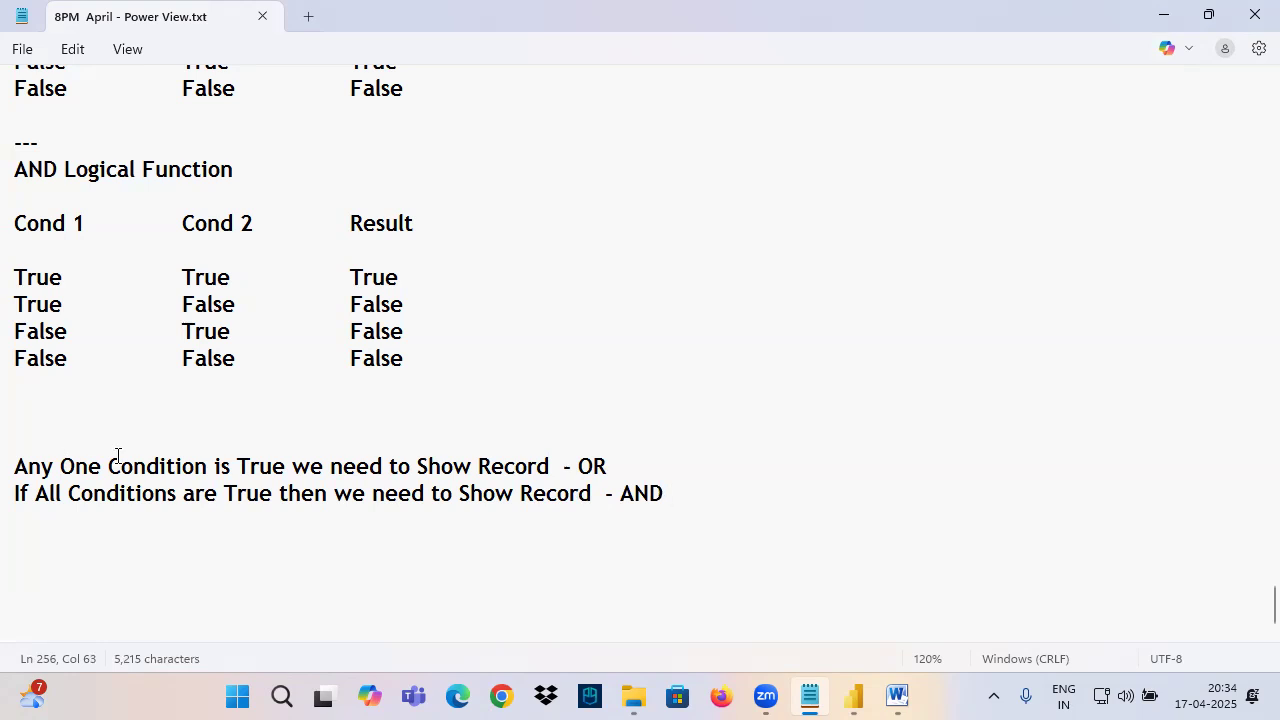
Switch to Power BI Desktop and shrink the ENAME and DEPTNO table visual to fit its filtered rows.
left_click(848, 697)
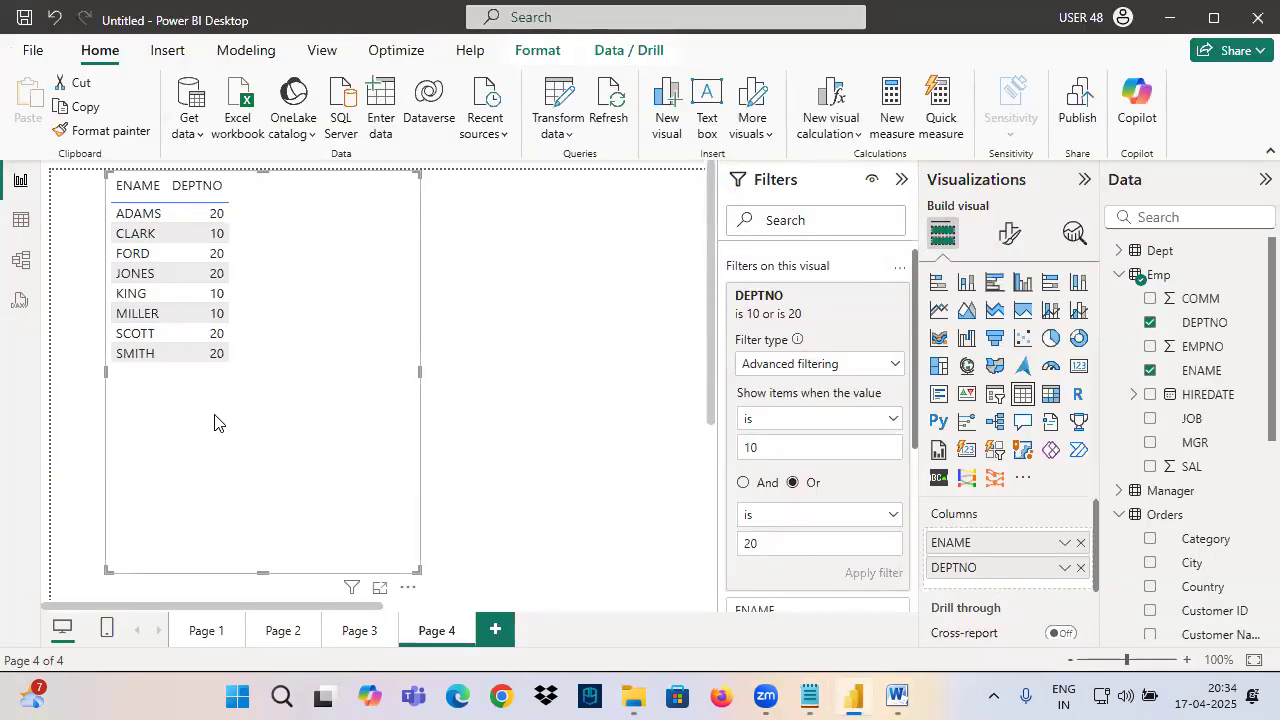
left_click_drag(419, 572, 292, 386)
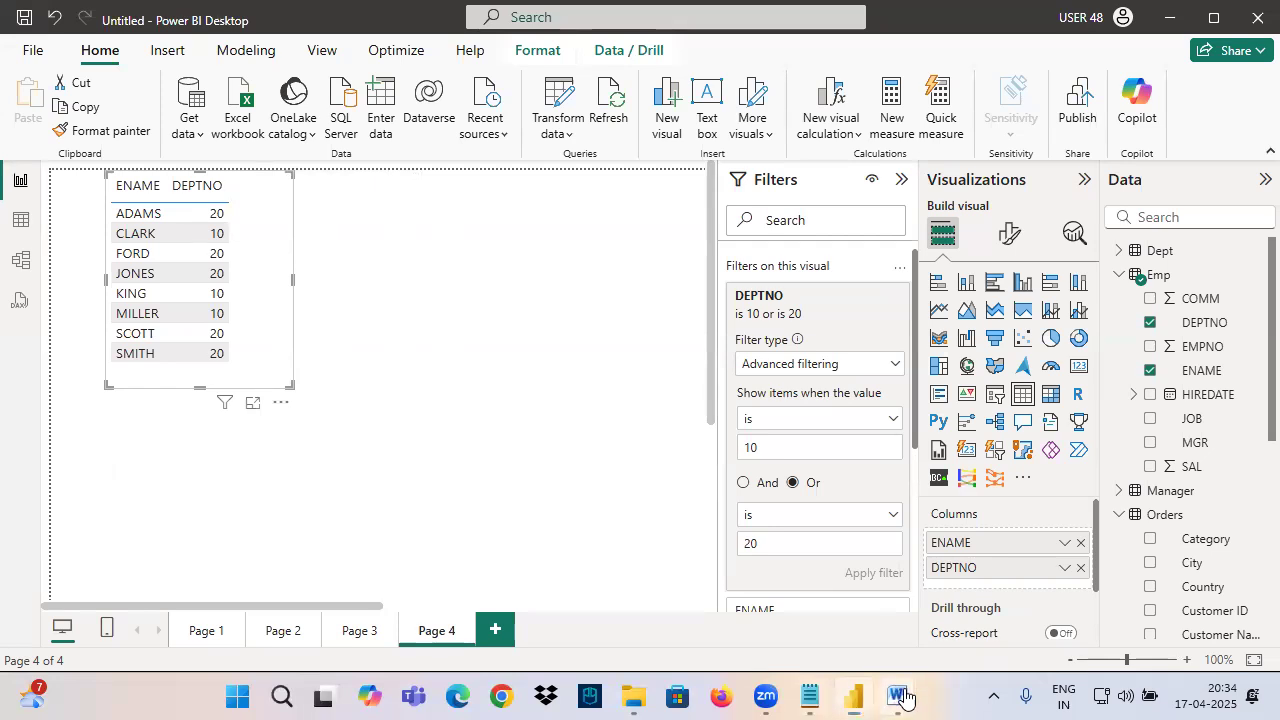
Switch to the 4. Filters in Power View document in Word and copy exercise 11 on SAL between 1000 and 3000.
mouse_move(897, 697)
left_click(971, 586)
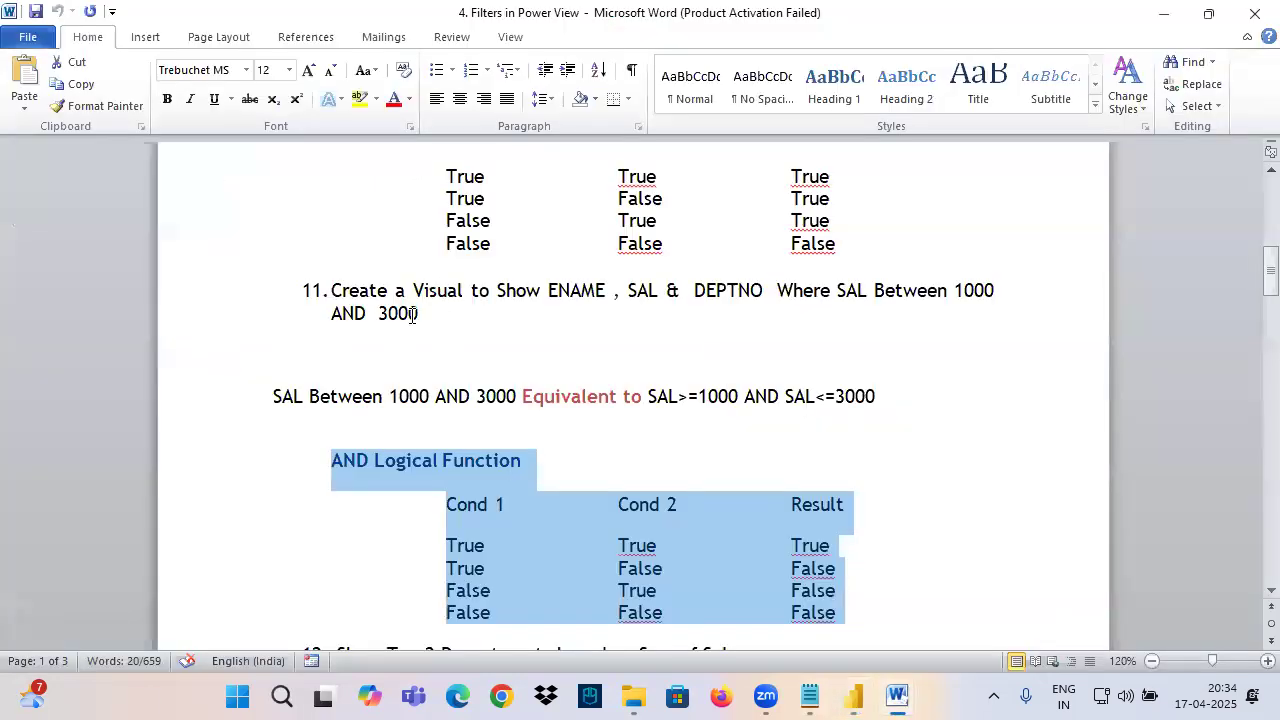
triple_click(343, 298)
scroll(611, 374, "up", 4)
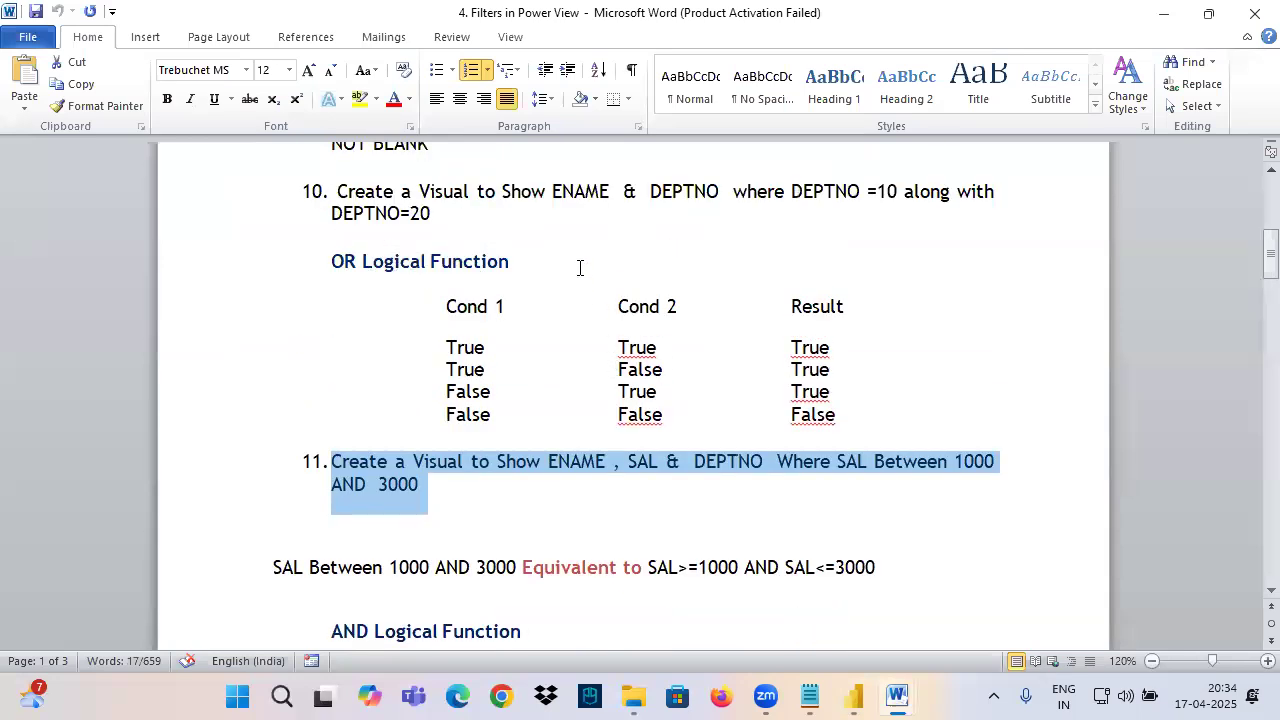
triple_click(450, 266)
scroll(430, 285, "down", 2)
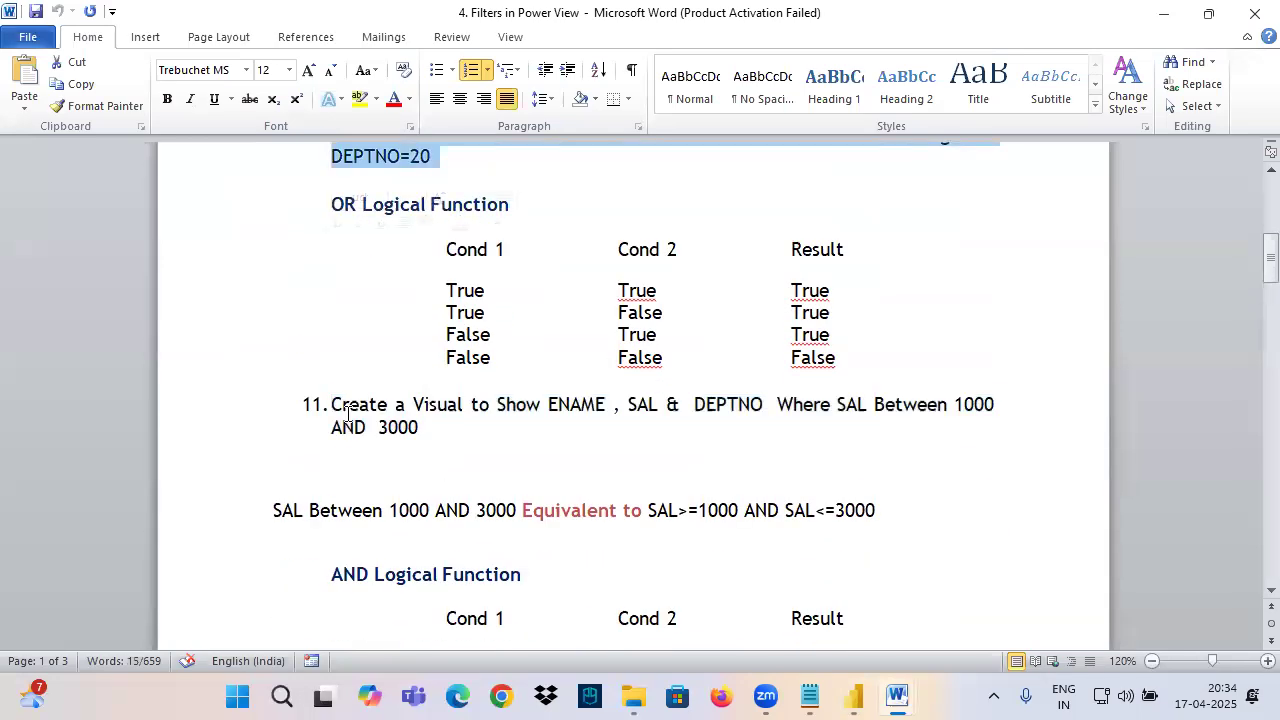
triple_click(336, 404)
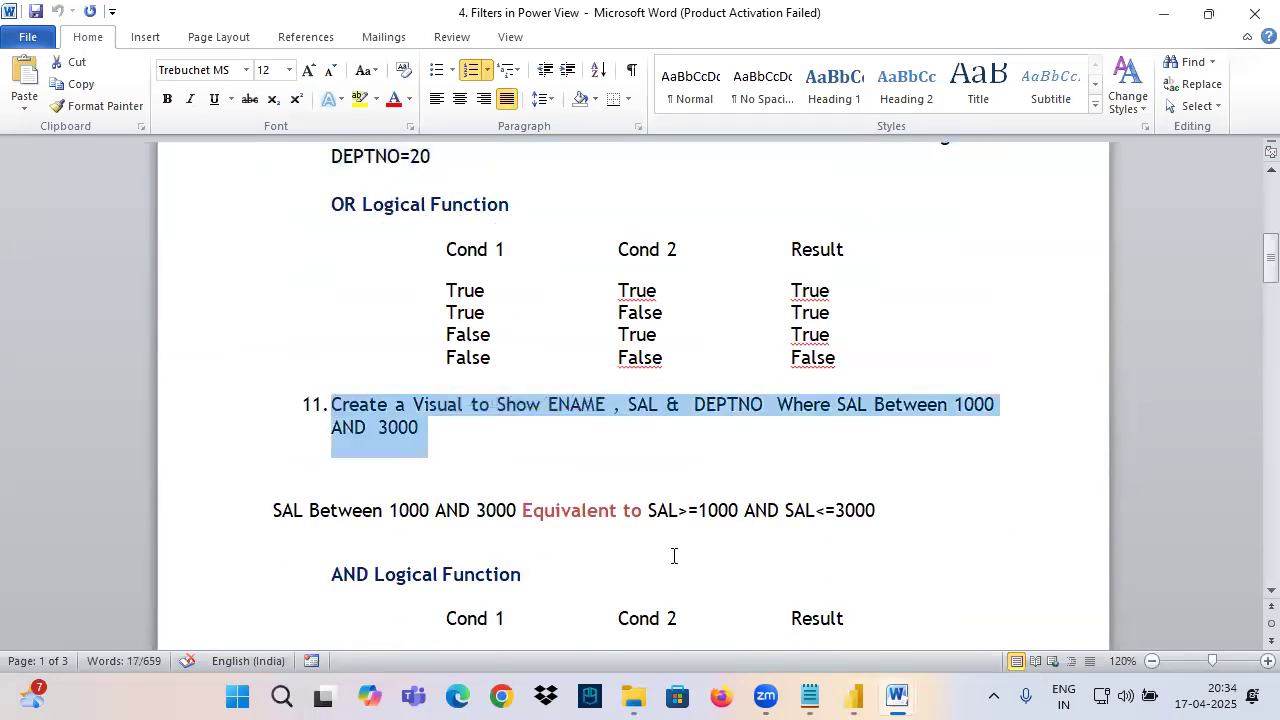
Switch to Notepad and paste the SAL between 1000 and 3000 exercise below the AND rule, without its number 11.
left_click(808, 697)
left_click(109, 565)
type("11.\tCreate a Visual to Show ENAME , SAL &  DEPTNO  Where SAL Between 1000 AND  3000")
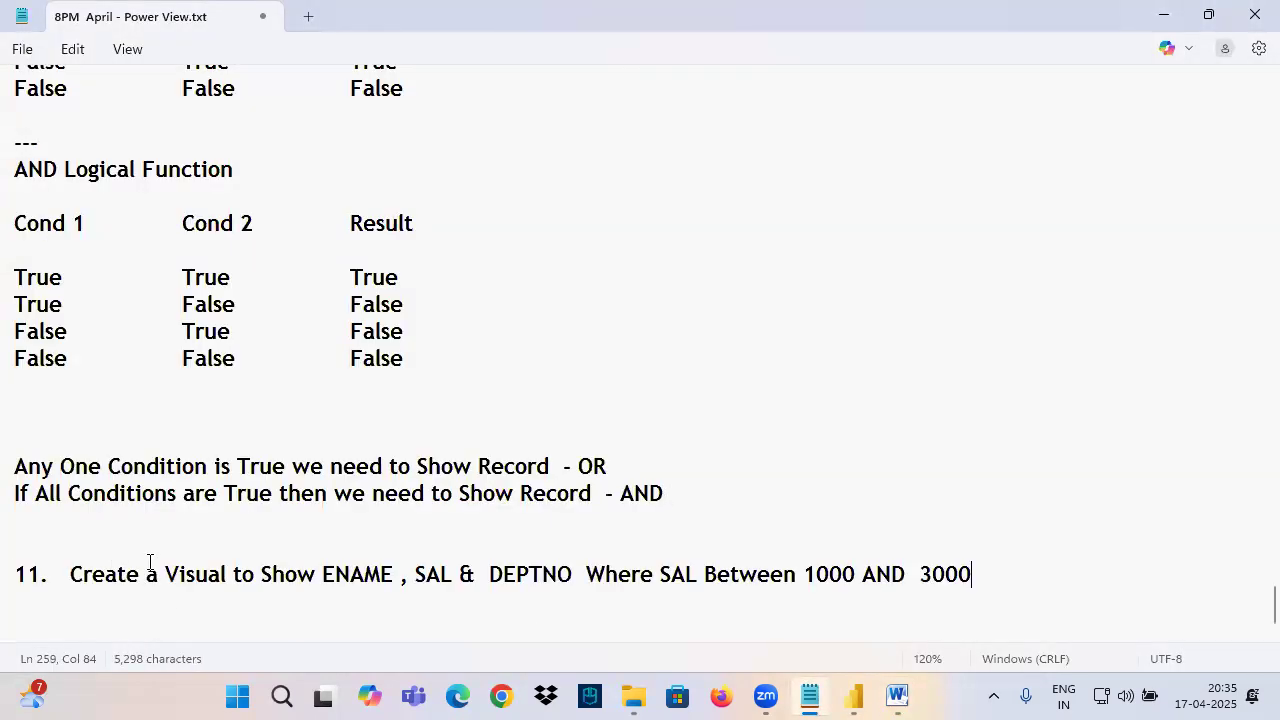
left_click_drag(71, 560, 12, 538)
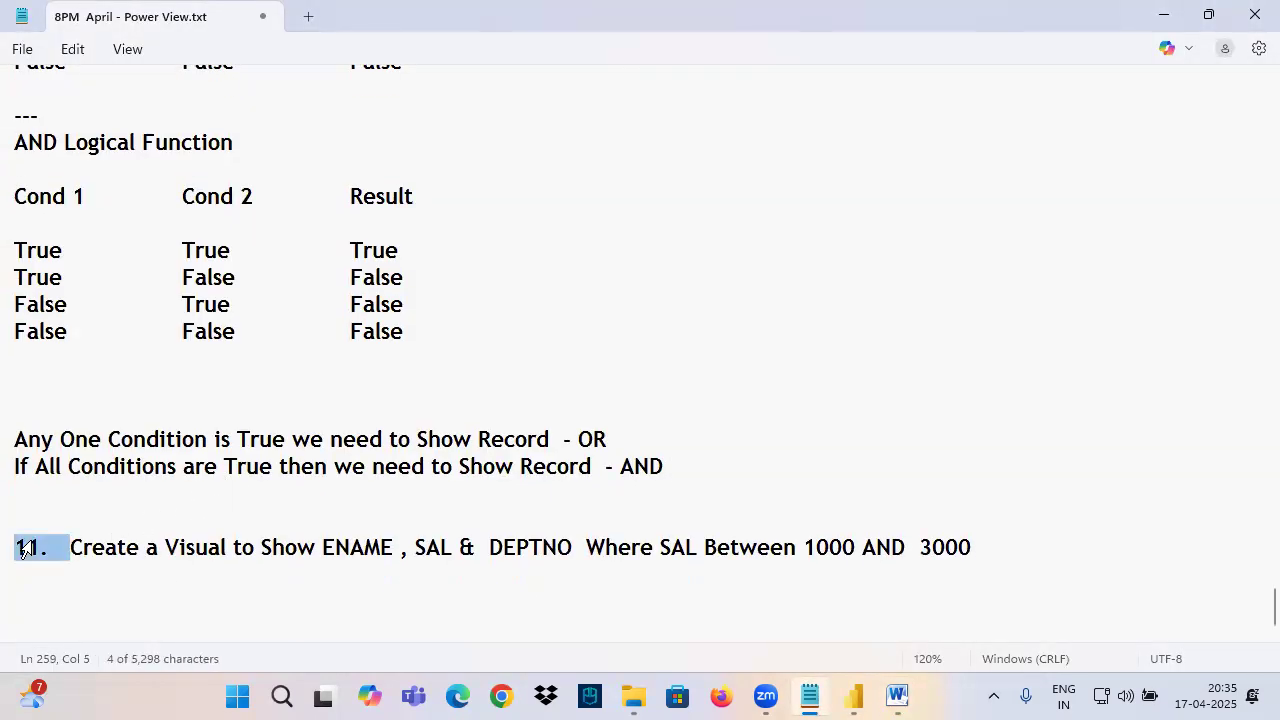
key("BackSpace")
Highlight ENAME, SAL, DEPTNO and the SAL Between 1000 AND 3000 condition in the pasted exercise line.
double_click(293, 550)
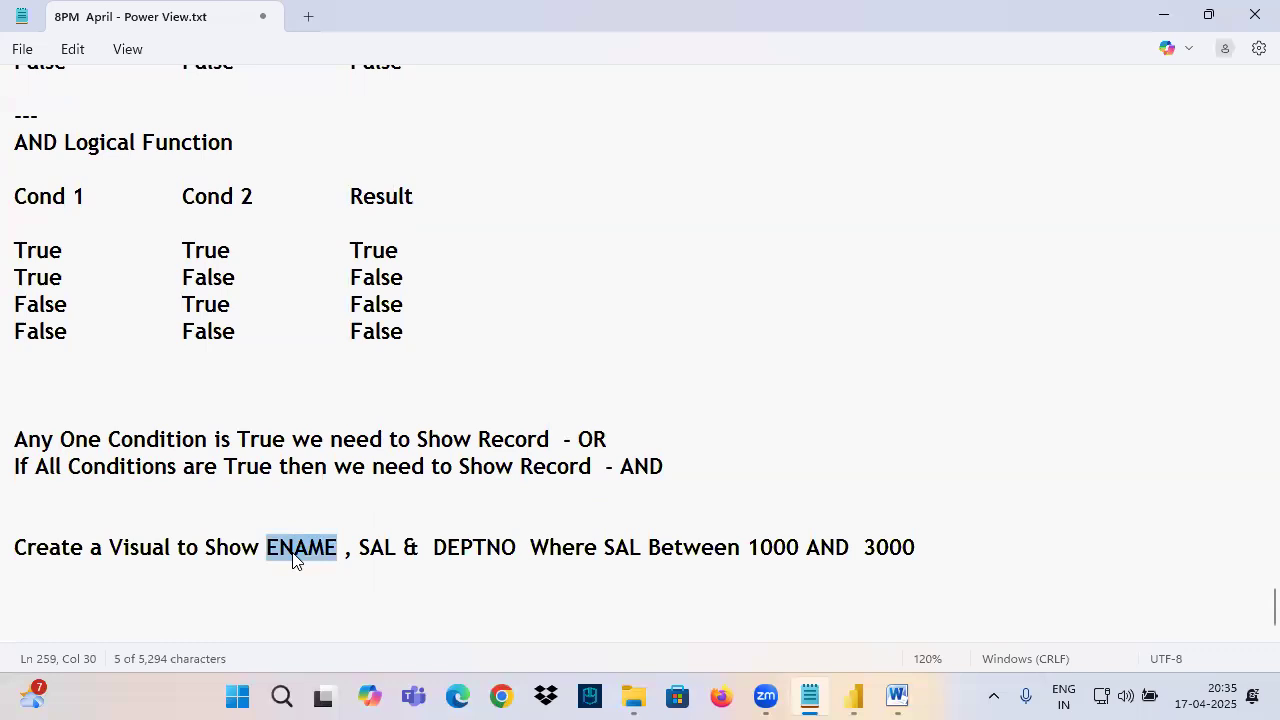
double_click(378, 550)
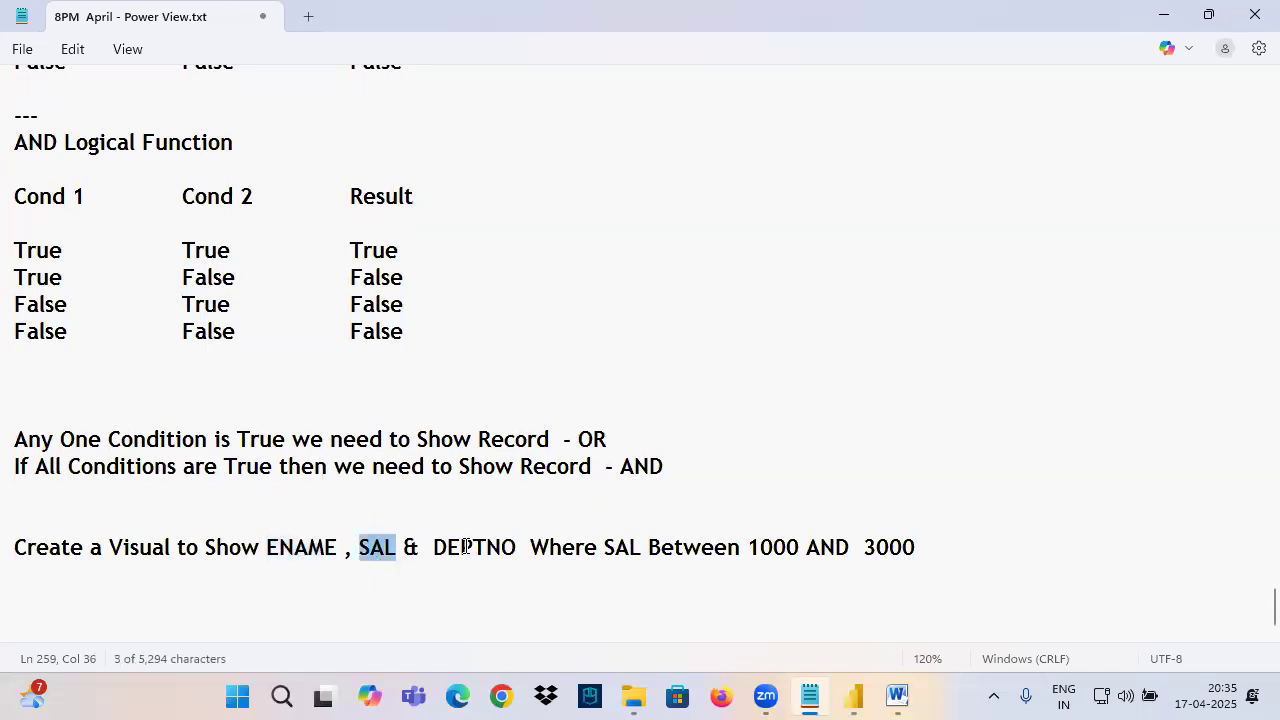
double_click(474, 548)
left_click_drag(633, 550, 903, 550)
Switch to Power BI Desktop, select the ENAME, Sum of SAL and DEPTNO table on Page 2, and collapse its Sum of SAL filter.
left_click(848, 697)
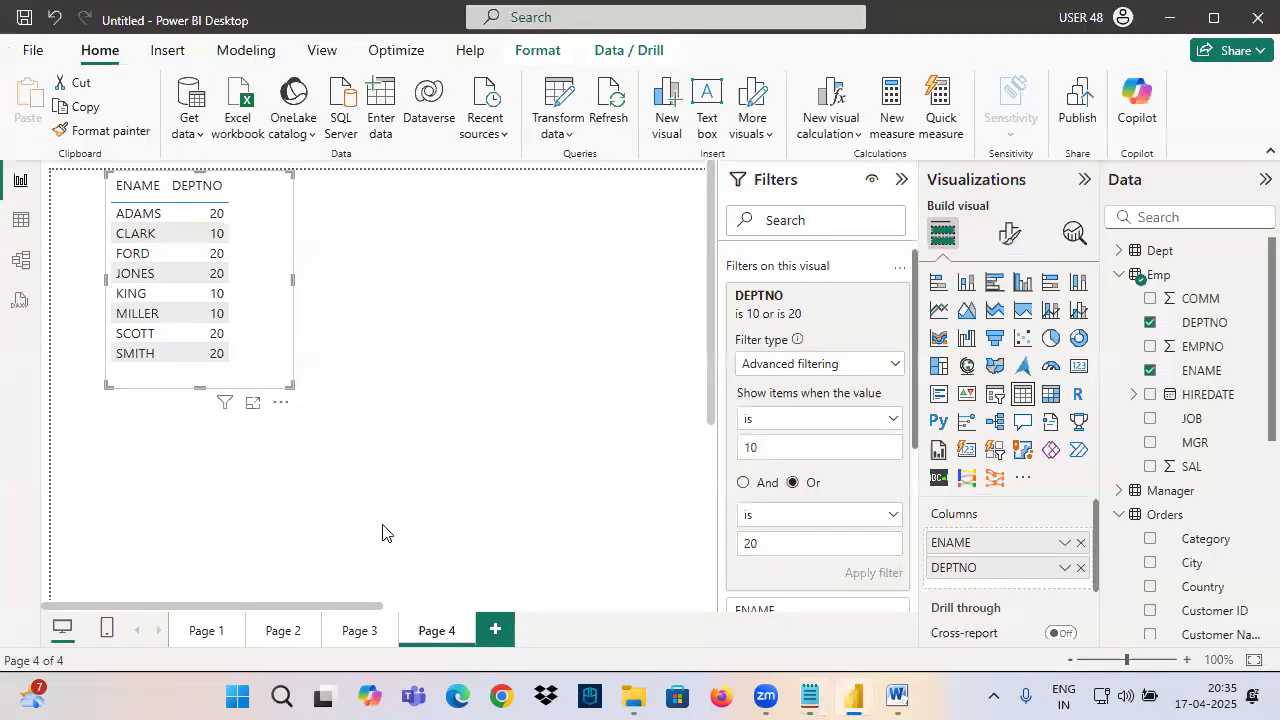
left_click(352, 632)
left_click(524, 414)
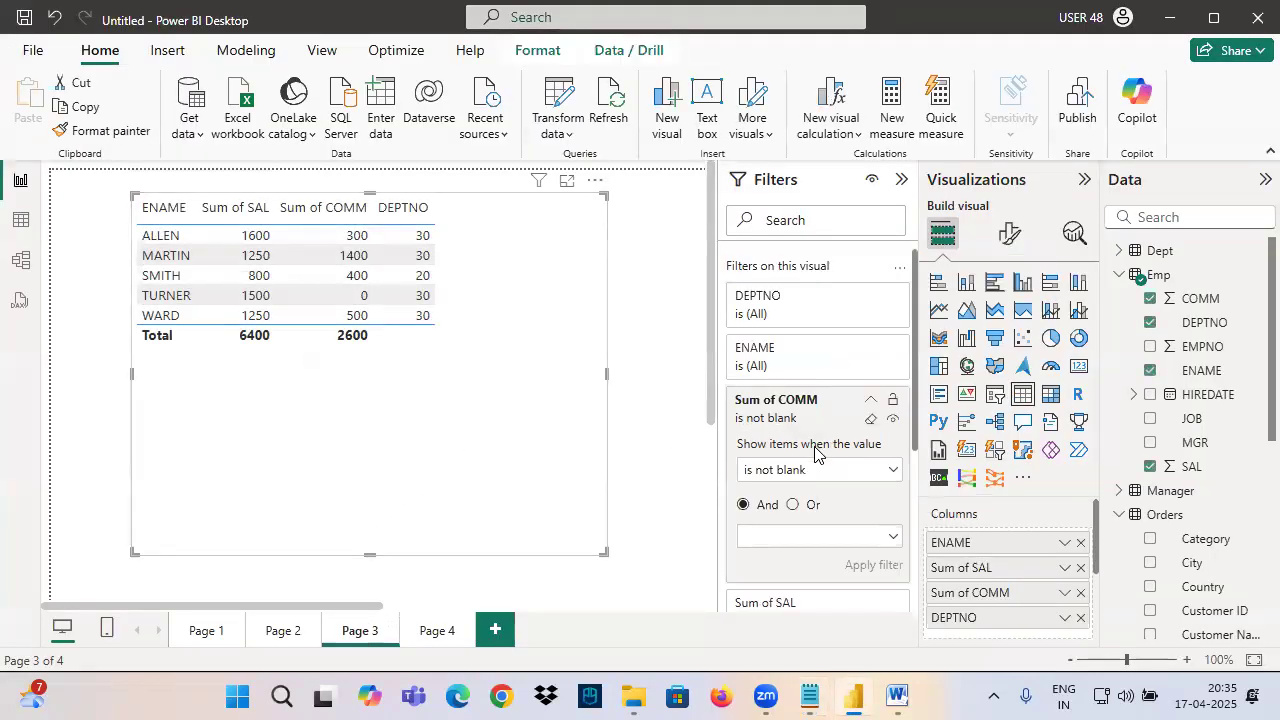
left_click(283, 632)
left_click(415, 400)
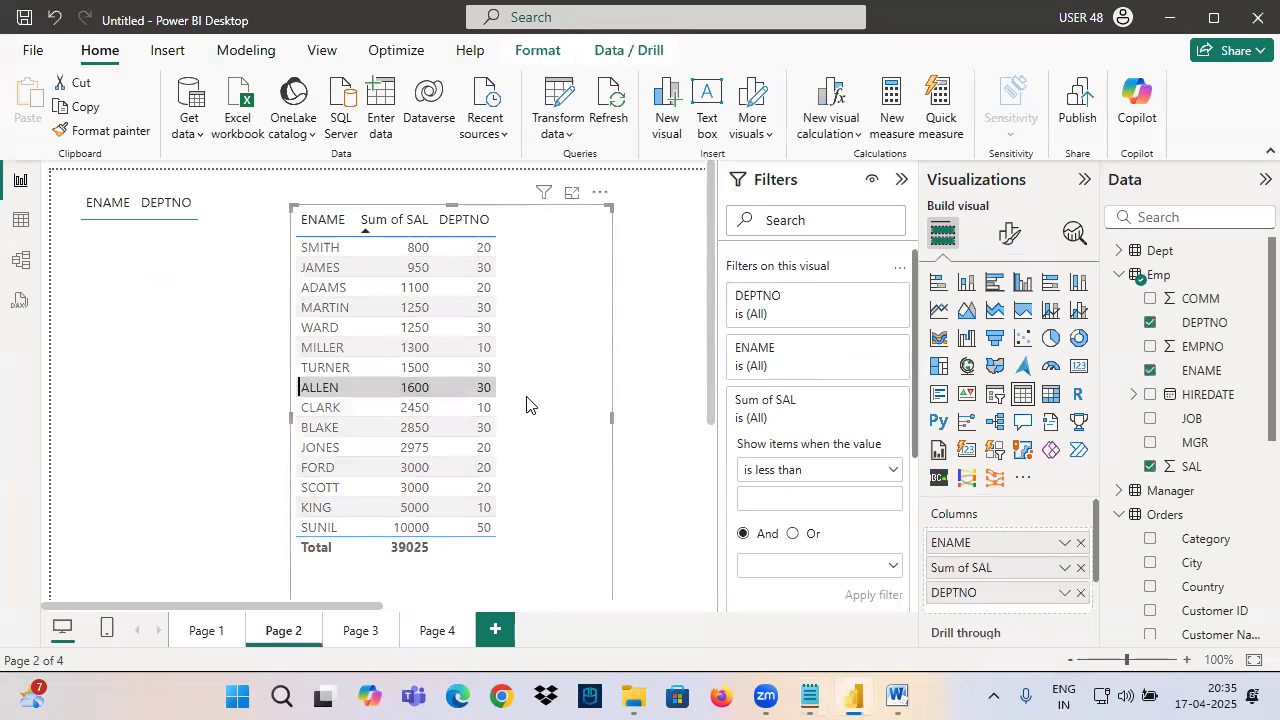
left_click(532, 405)
left_click(869, 405)
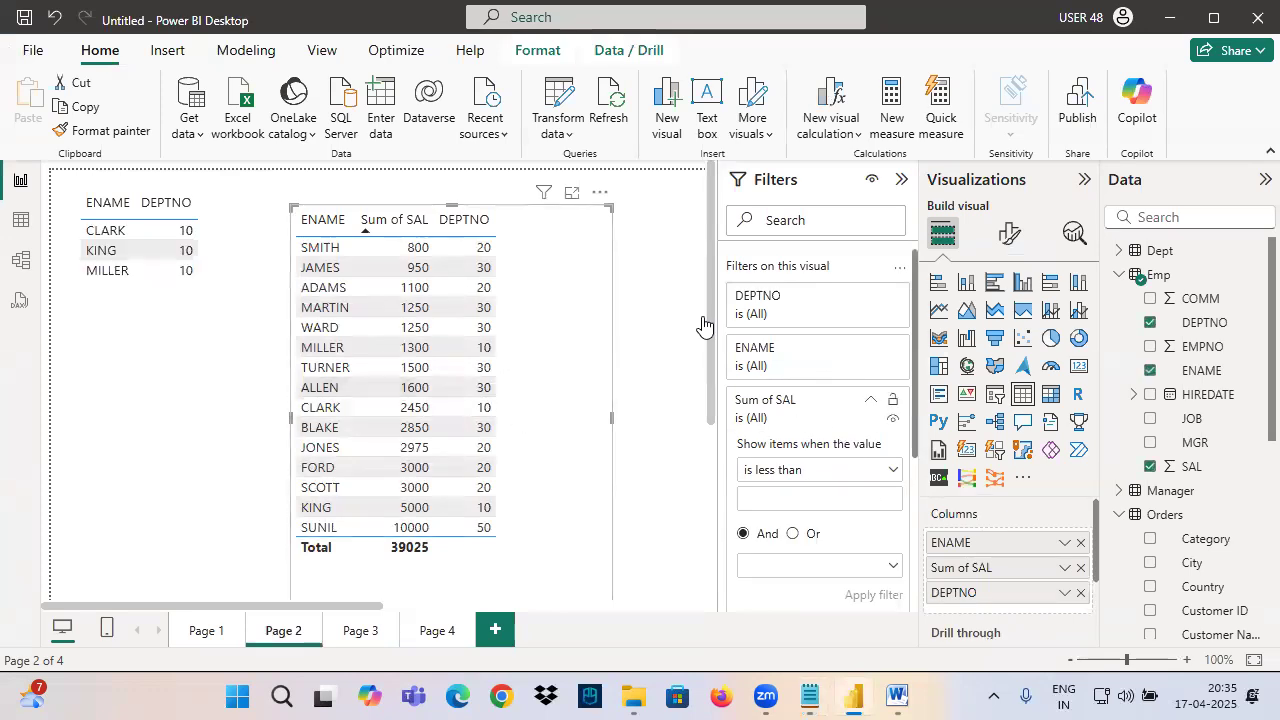
Mark the ENAME, Sum of SAL and DEPTNO column headings of the table with the screen pen.
key("ctrl+2")
left_click_drag(386, 160, 389, 174)
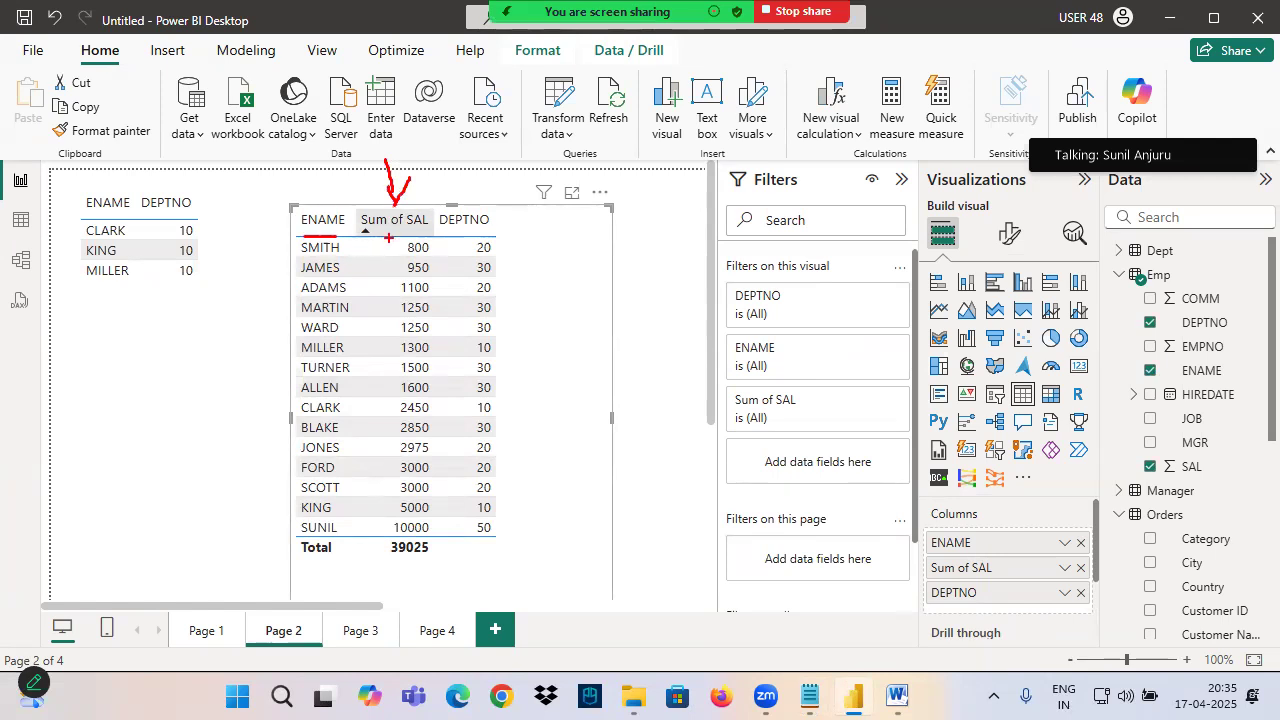
left_click_drag(449, 236, 521, 233)
Switch to the Word document and mark SAL Between 1000 AND 3000 and its equivalent SAL>=1000 AND SAL<=3000.
left_click(897, 697)
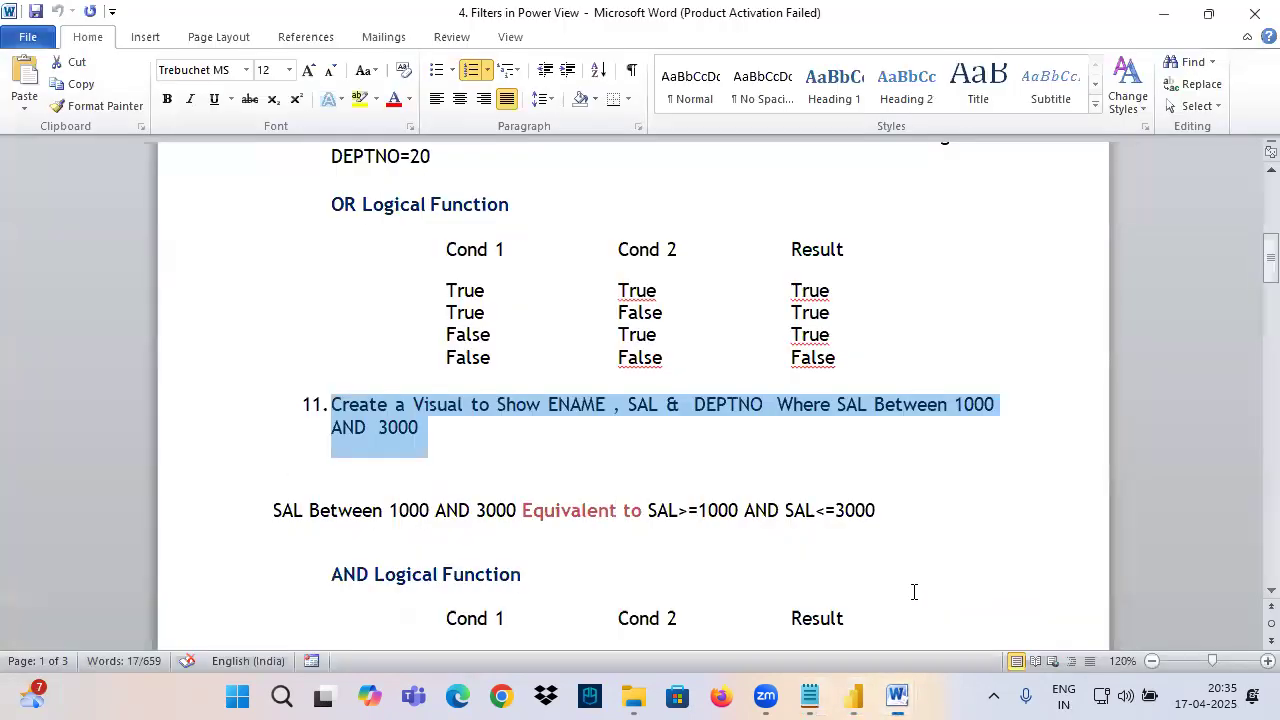
left_click(505, 432)
left_click_drag(777, 404, 994, 404)
left_click_drag(331, 428, 457, 429)
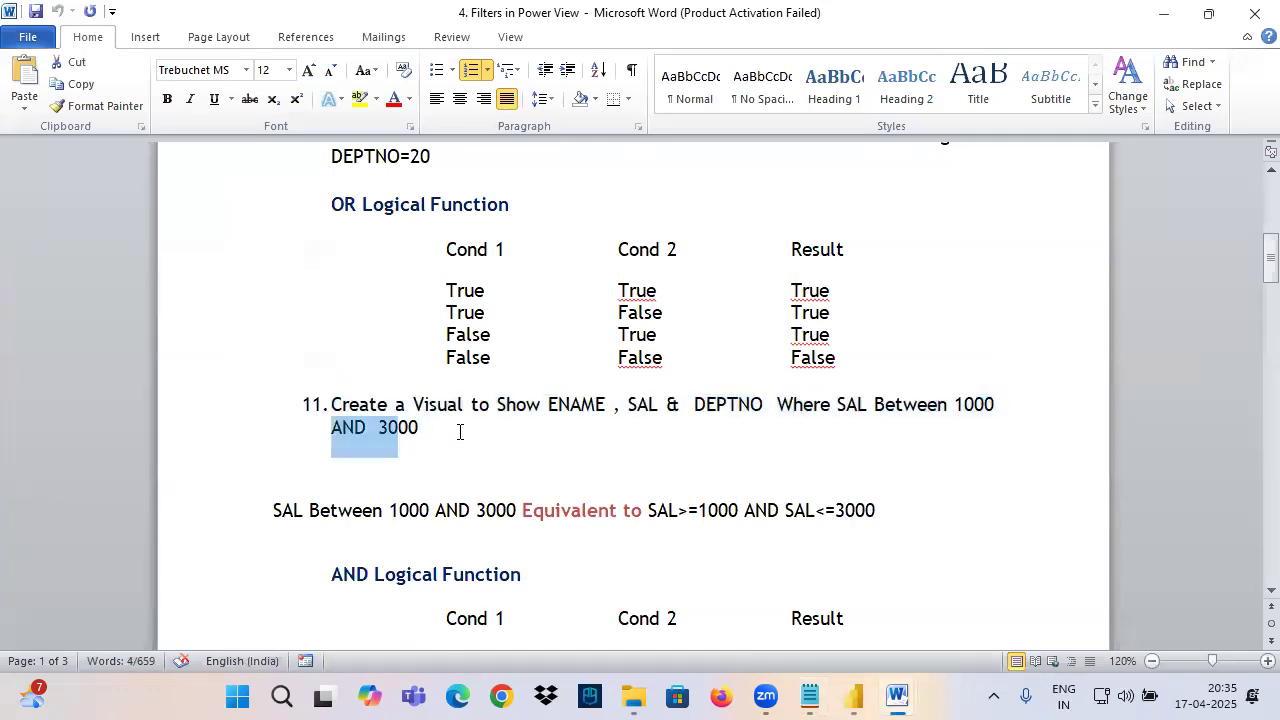
mouse_move(234, 496)
left_mouse_down()
mouse_move(515, 527)
mouse_move(616, 521)
left_mouse_up()
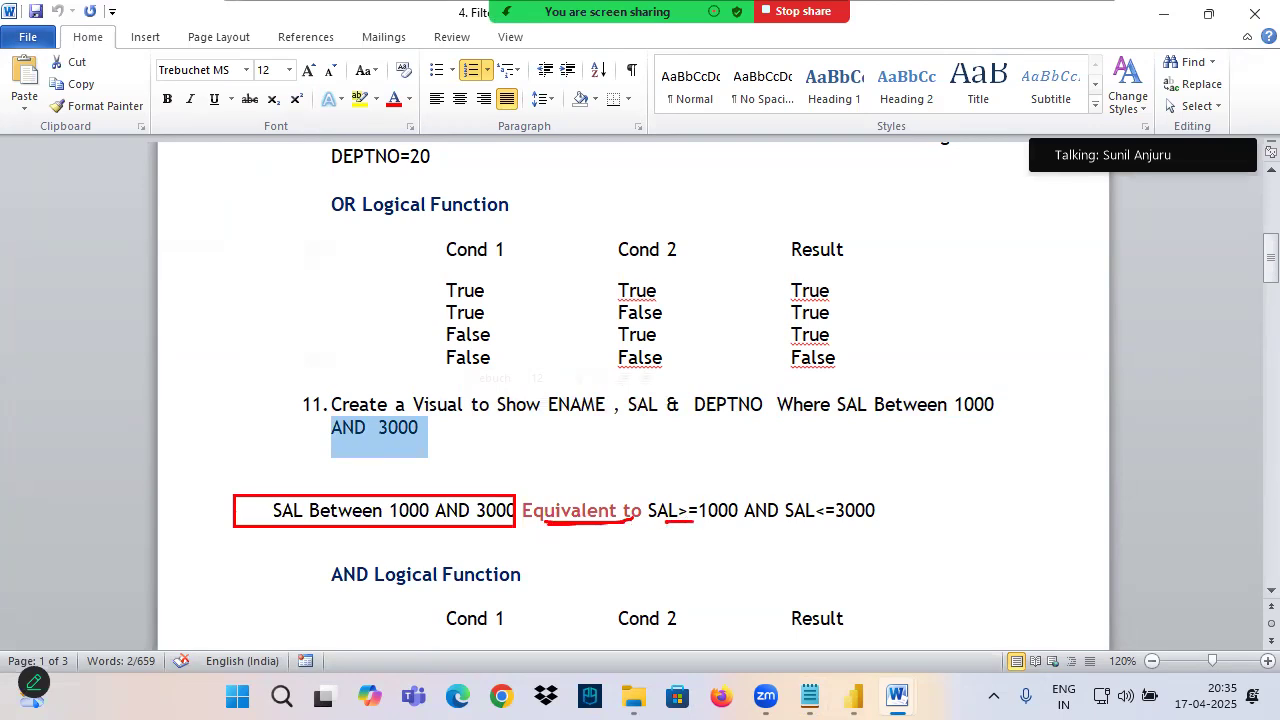
left_click_drag(720, 493, 706, 528)
left_click_drag(826, 525, 885, 517)
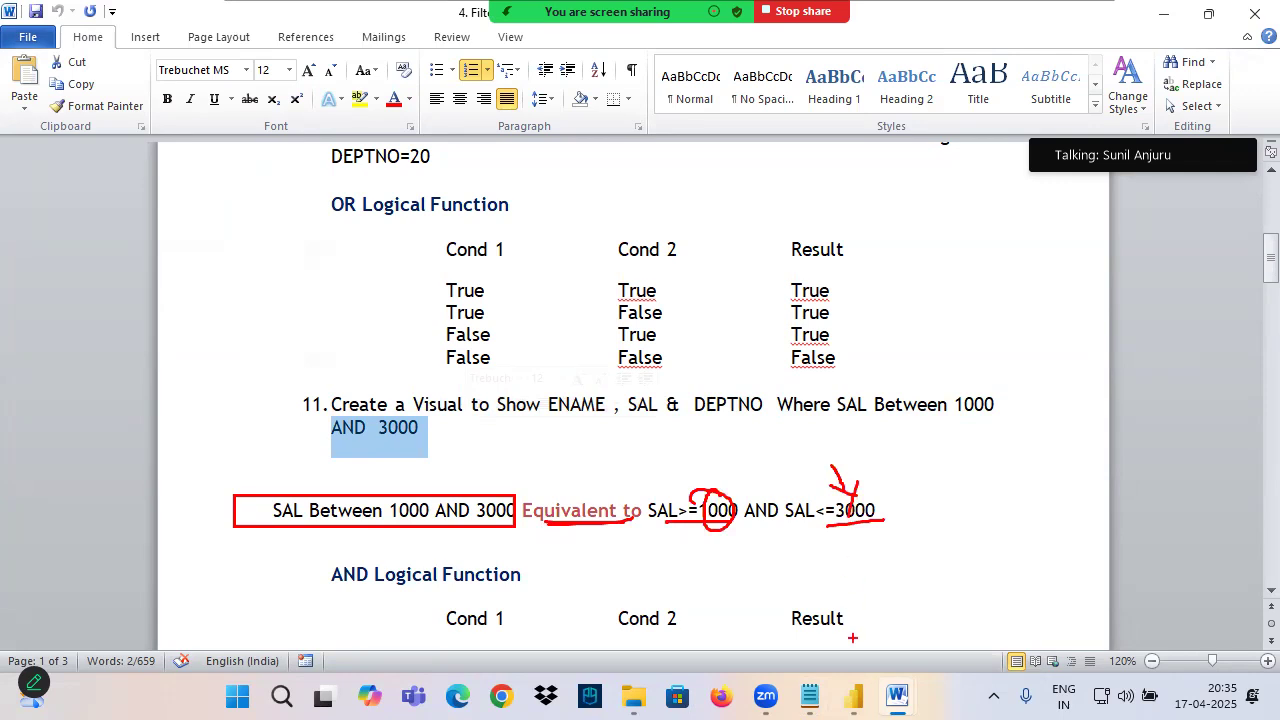
Switch to Power BI Desktop, box the table rows with SAL between 1000 and 3000, and draw an arrow to the Sum of SAL filter.
left_click(853, 697)
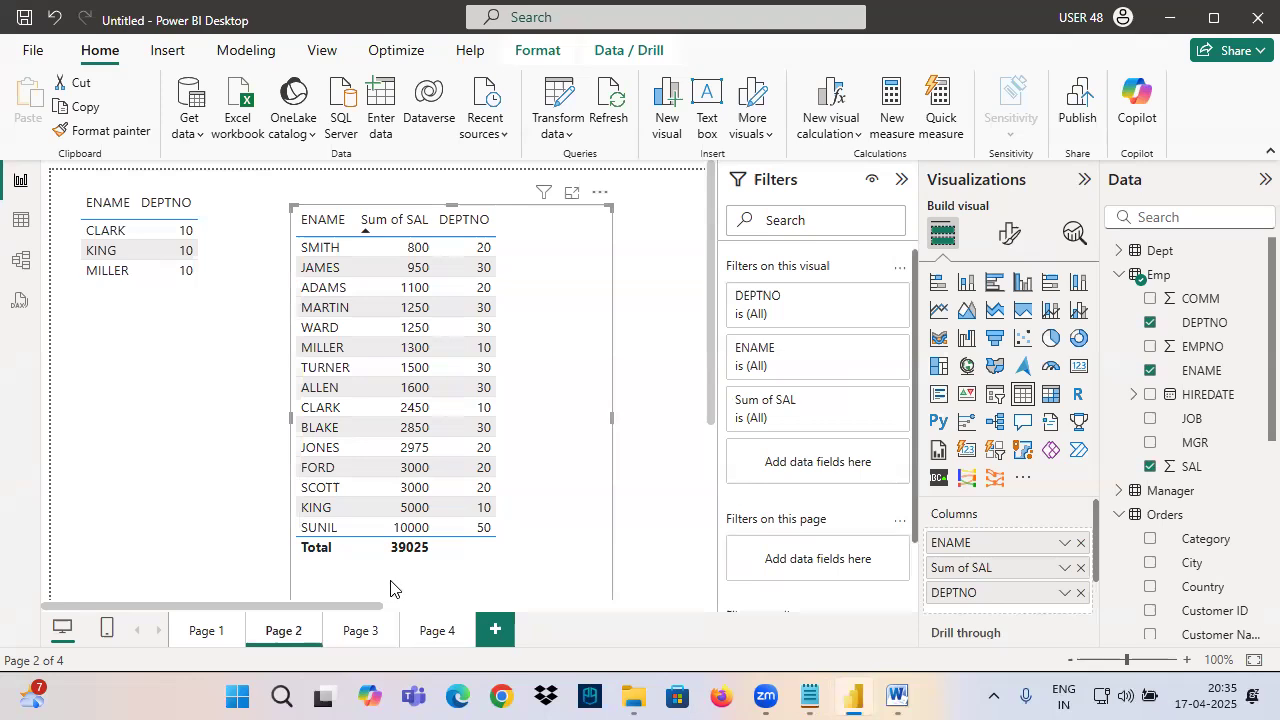
scroll(480, 491, "up", 2)
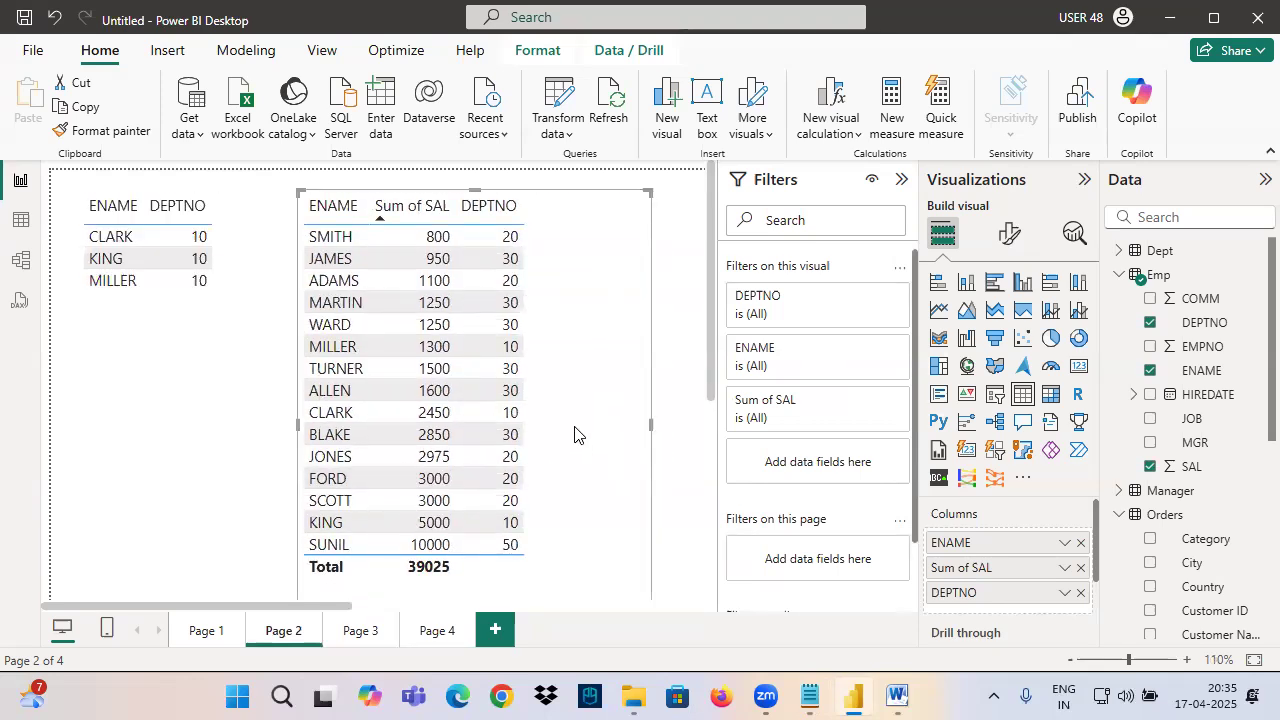
left_click_drag(296, 264, 401, 283)
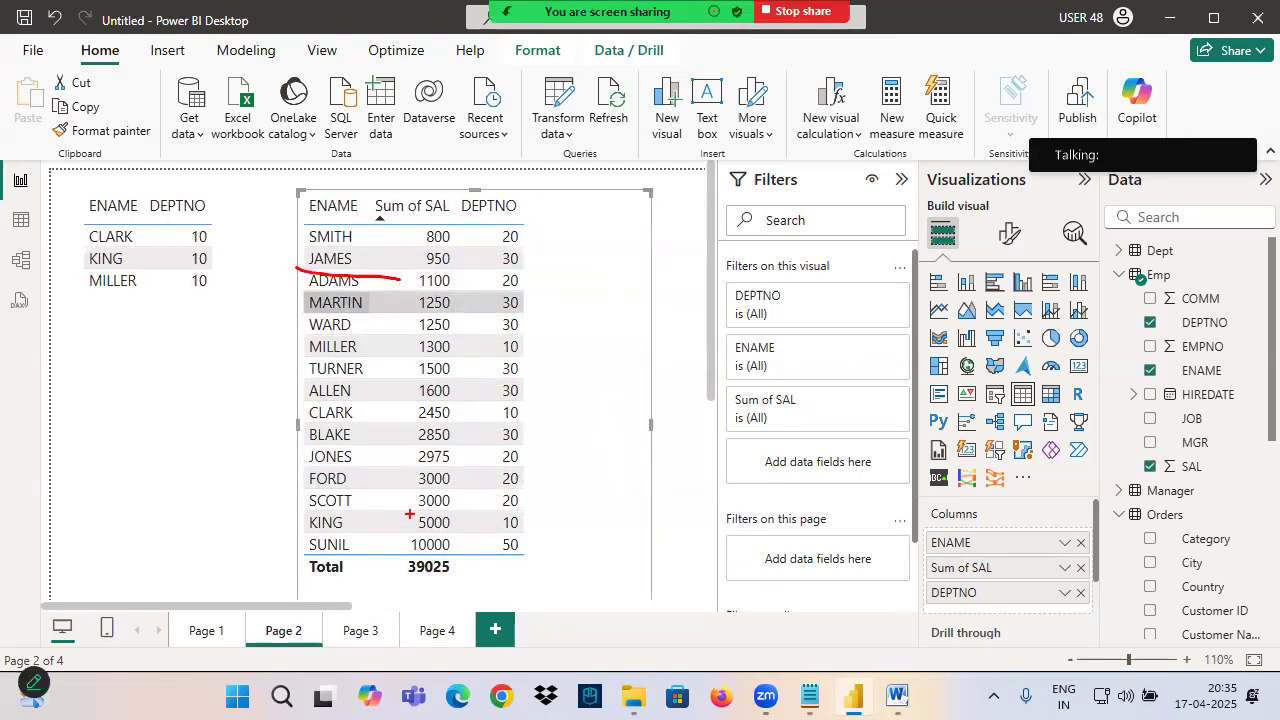
left_click_drag(297, 269, 583, 512)
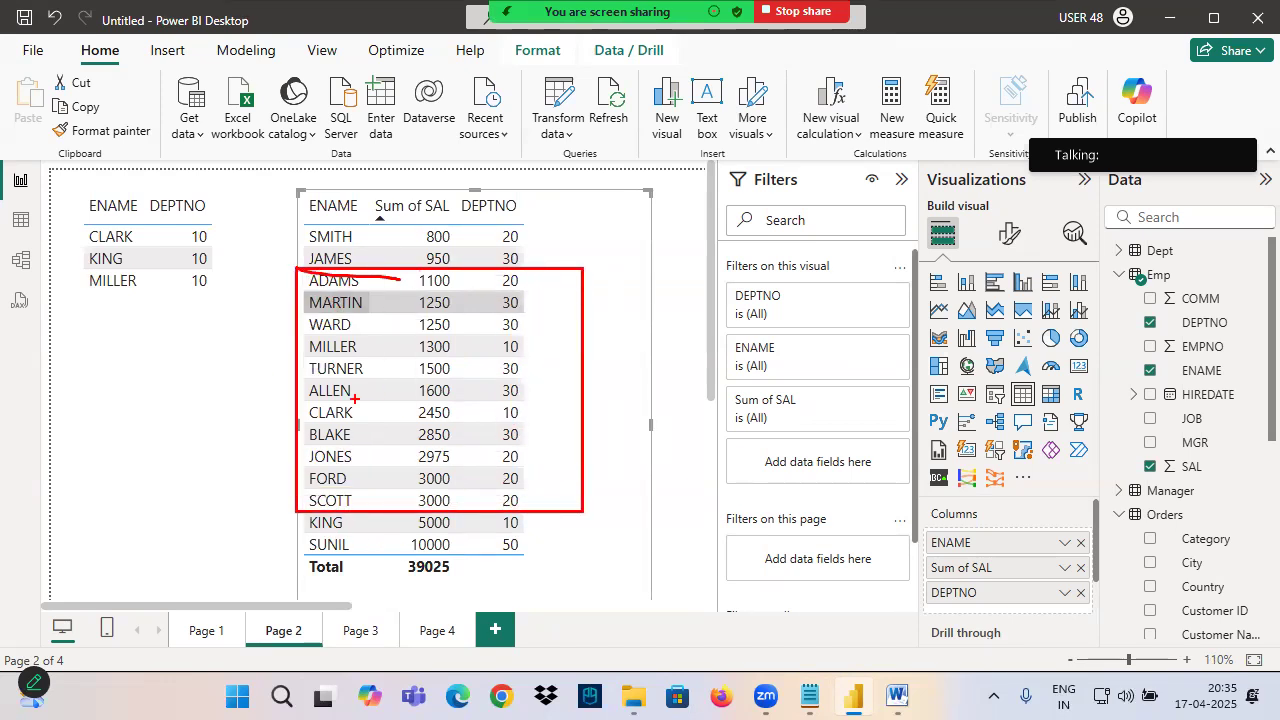
mouse_move(430, 271)
left_mouse_down()
mouse_move(395, 446)
mouse_move(478, 442)
mouse_move(464, 272)
mouse_move(750, 419)
mouse_move(668, 505)
left_mouse_up()
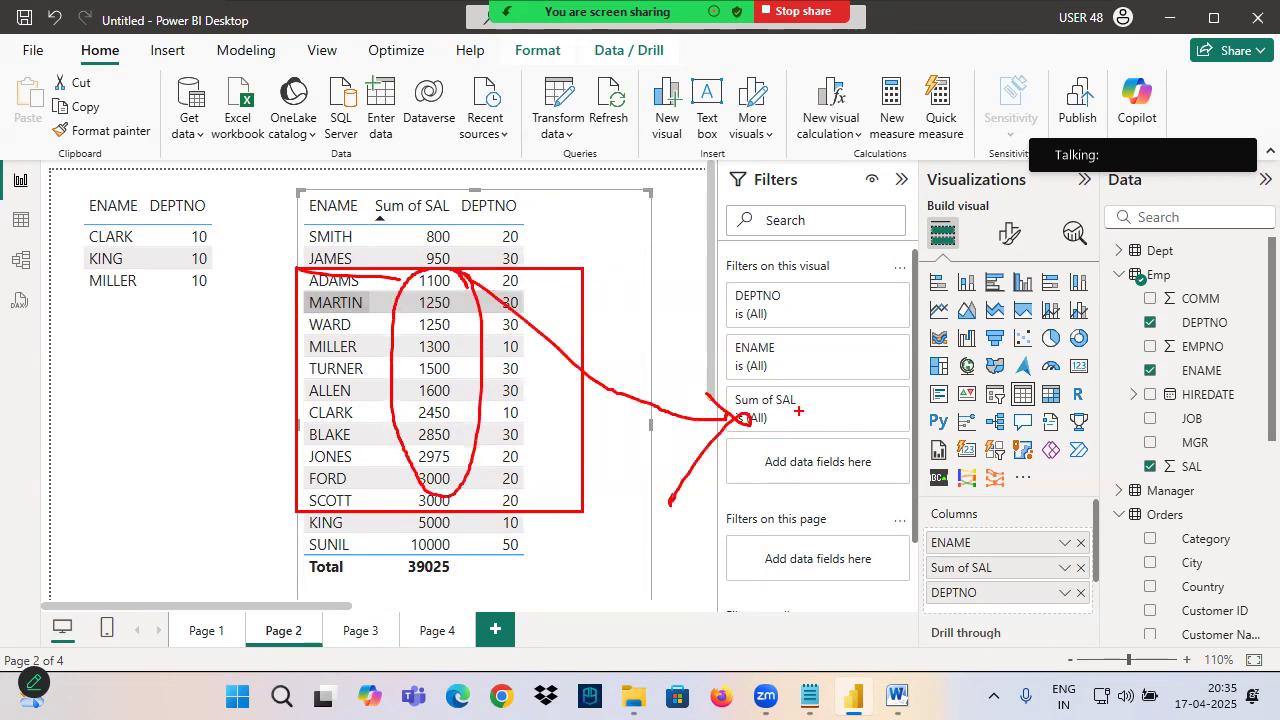
Set the first condition of the table's Sum of SAL filter to is greater than or equal to 1000.
left_click(872, 403)
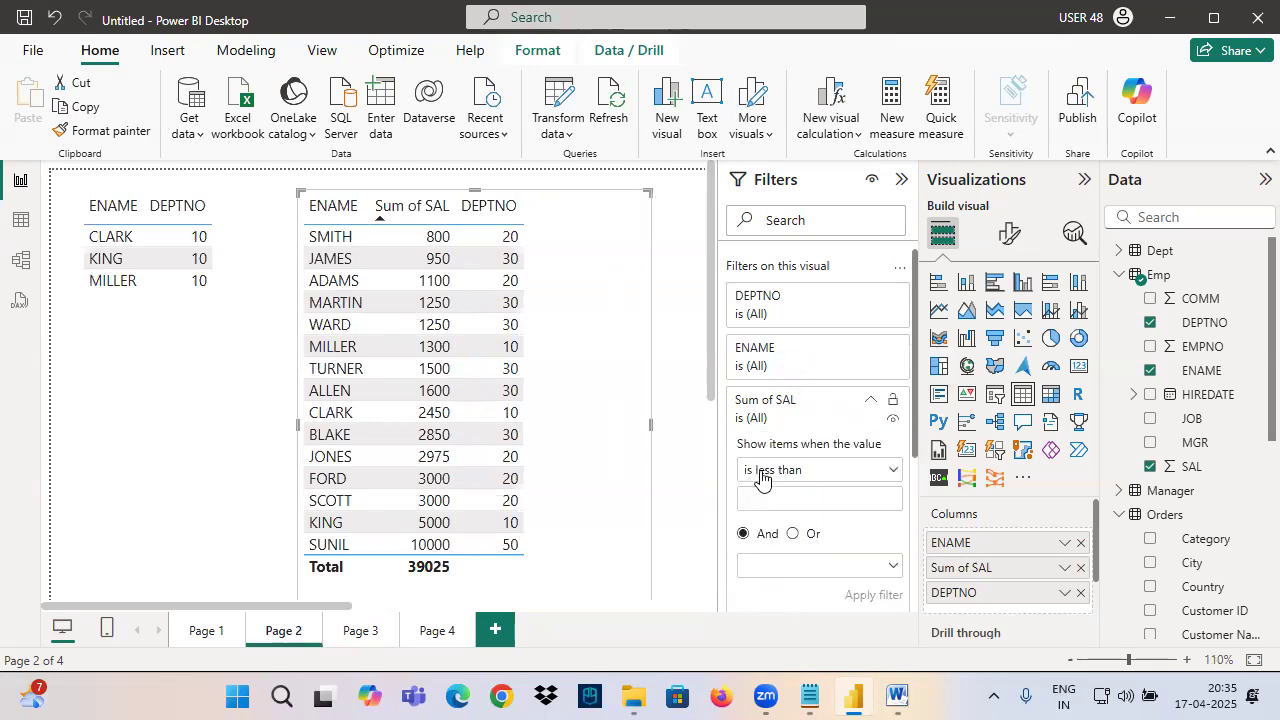
left_click(772, 480)
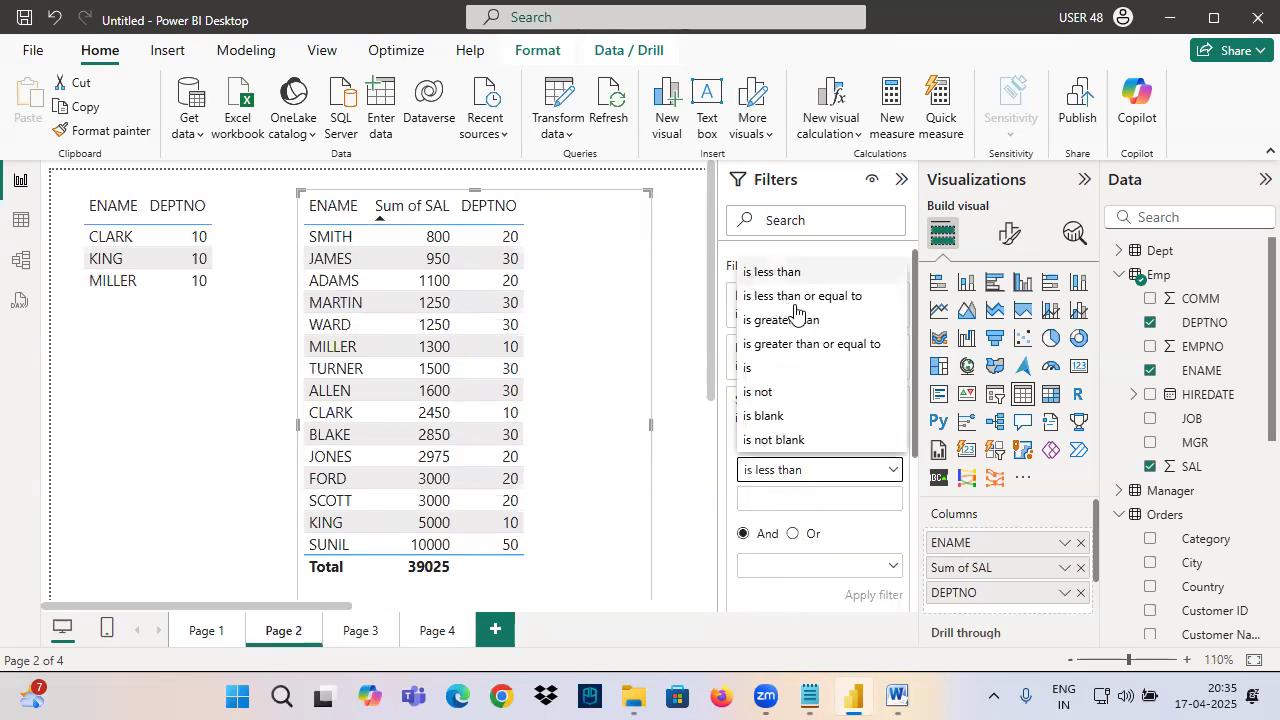
left_click(820, 344)
left_click(776, 500)
type("1")
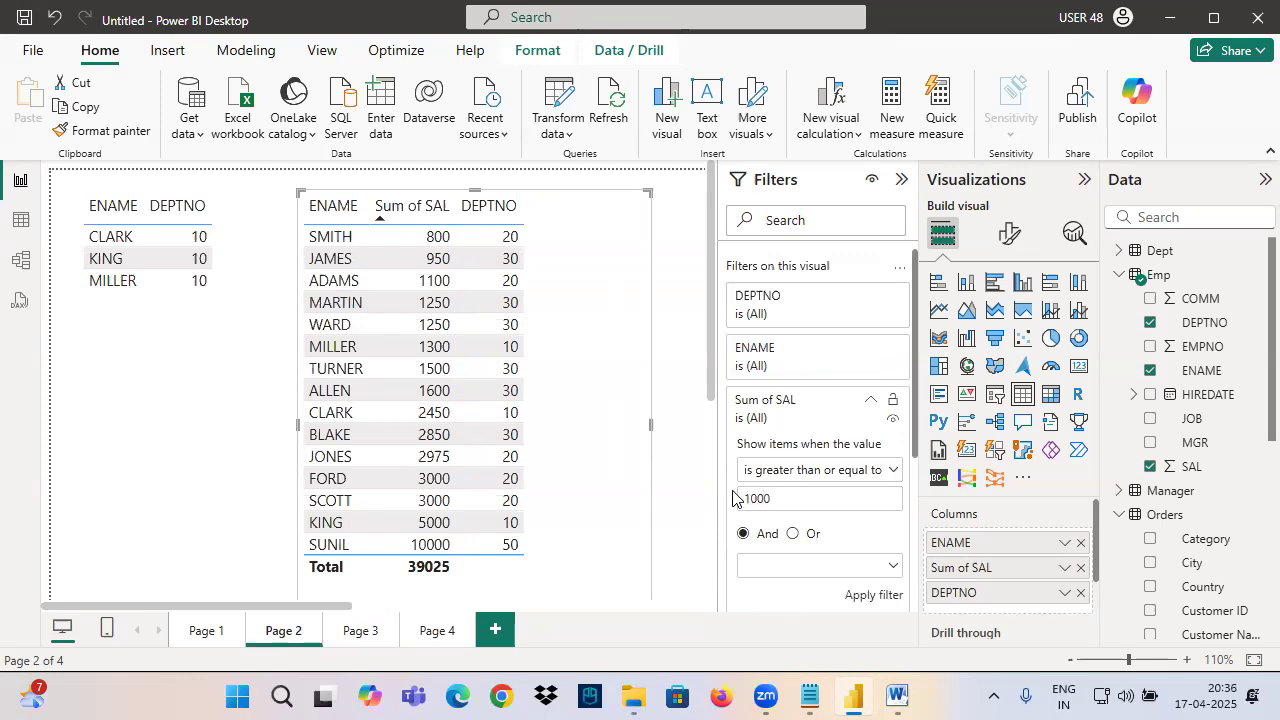
type("000")
Add a second And condition, is less than or equal to 3000, to the Sum of SAL filter.
left_click(813, 566)
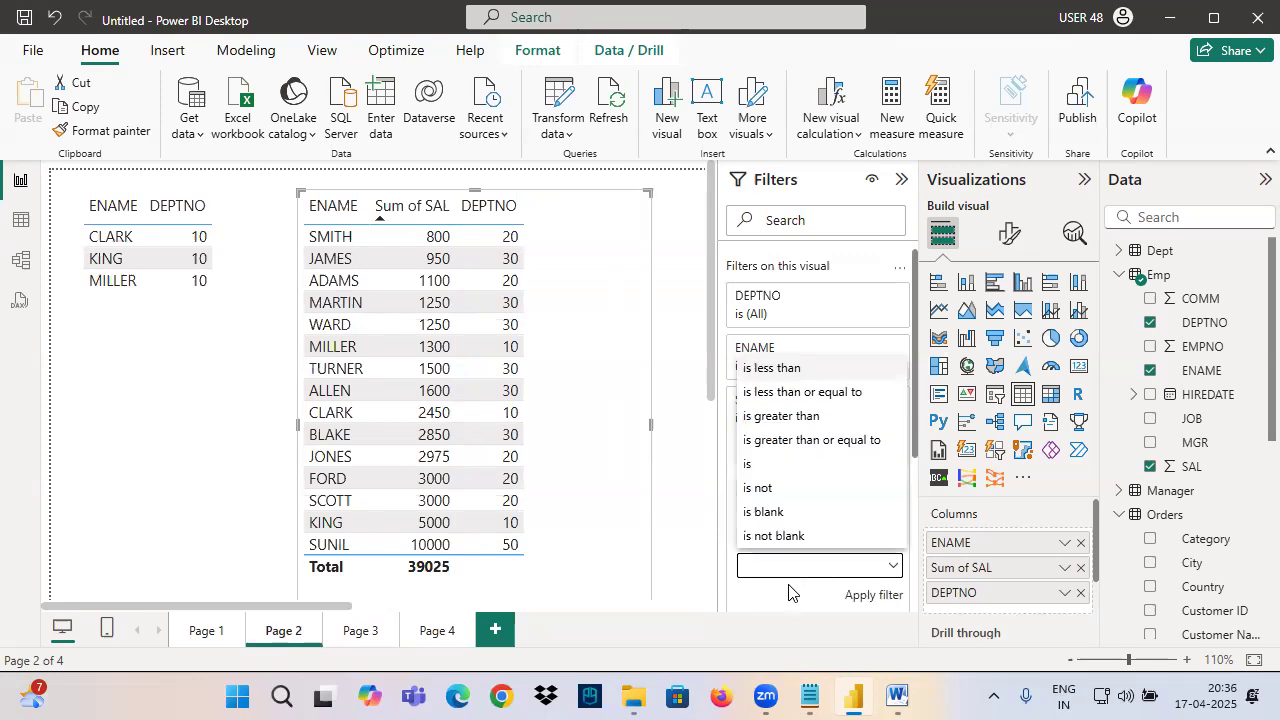
left_click(802, 391)
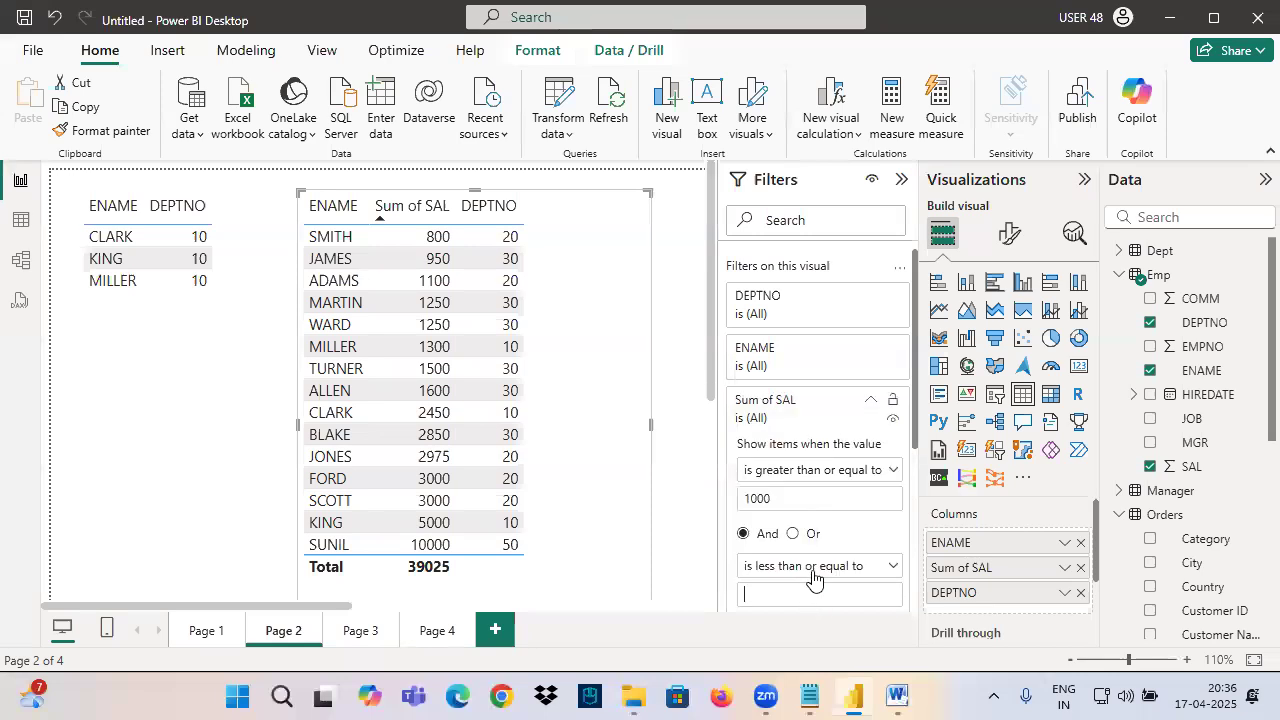
scroll(813, 585, "down", 3)
type("3000")
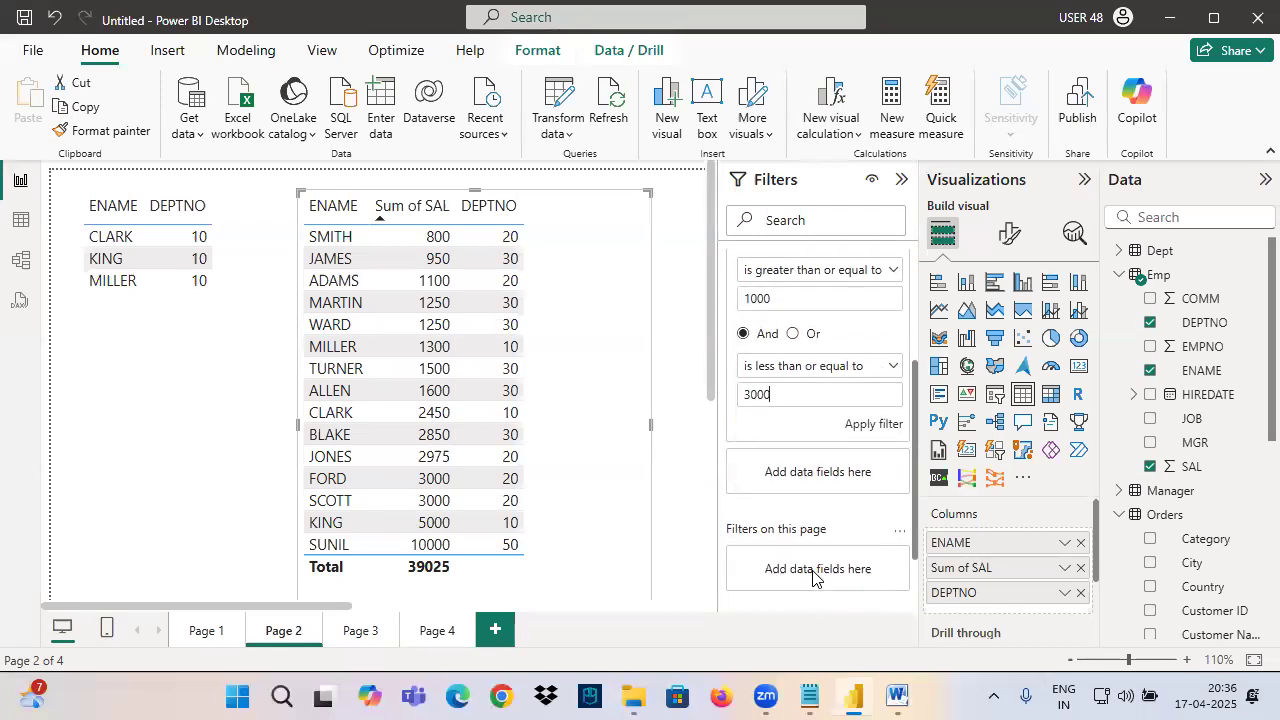
scroll(796, 540, "up", 2)
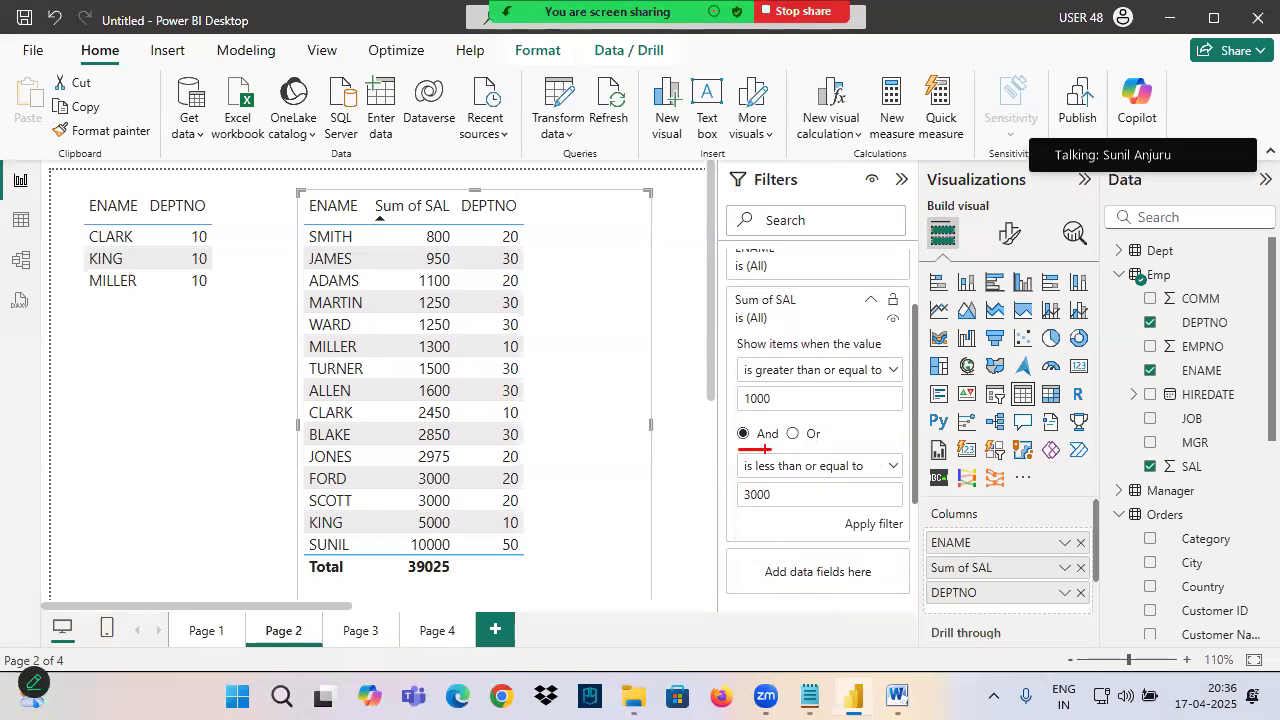
Mark the filter's And operator and the table rows, and switch to Notepad to highlight the OR and AND rules.
mouse_move(523, 293)
left_mouse_down()
mouse_move(565, 283)
mouse_move(518, 368)
left_mouse_up()
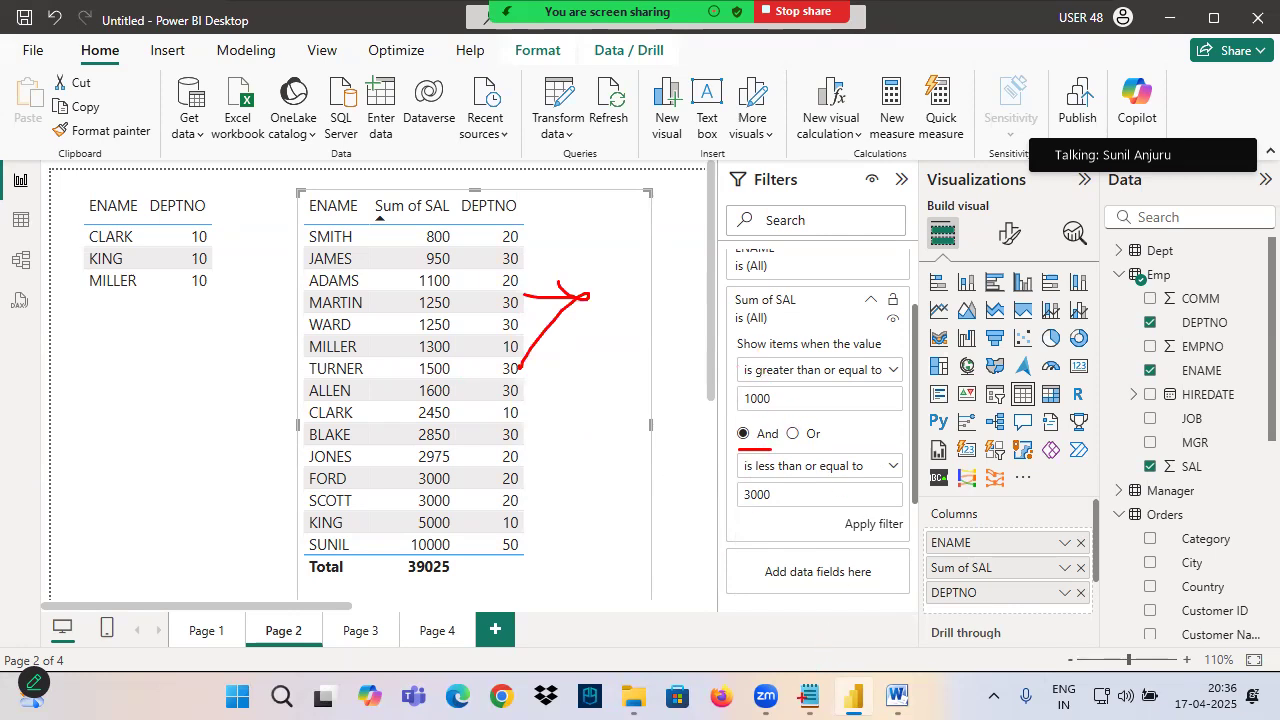
left_click(808, 697)
left_click_drag(40, 440, 633, 441)
left_click_drag(96, 467, 690, 466)
left_click(652, 470)
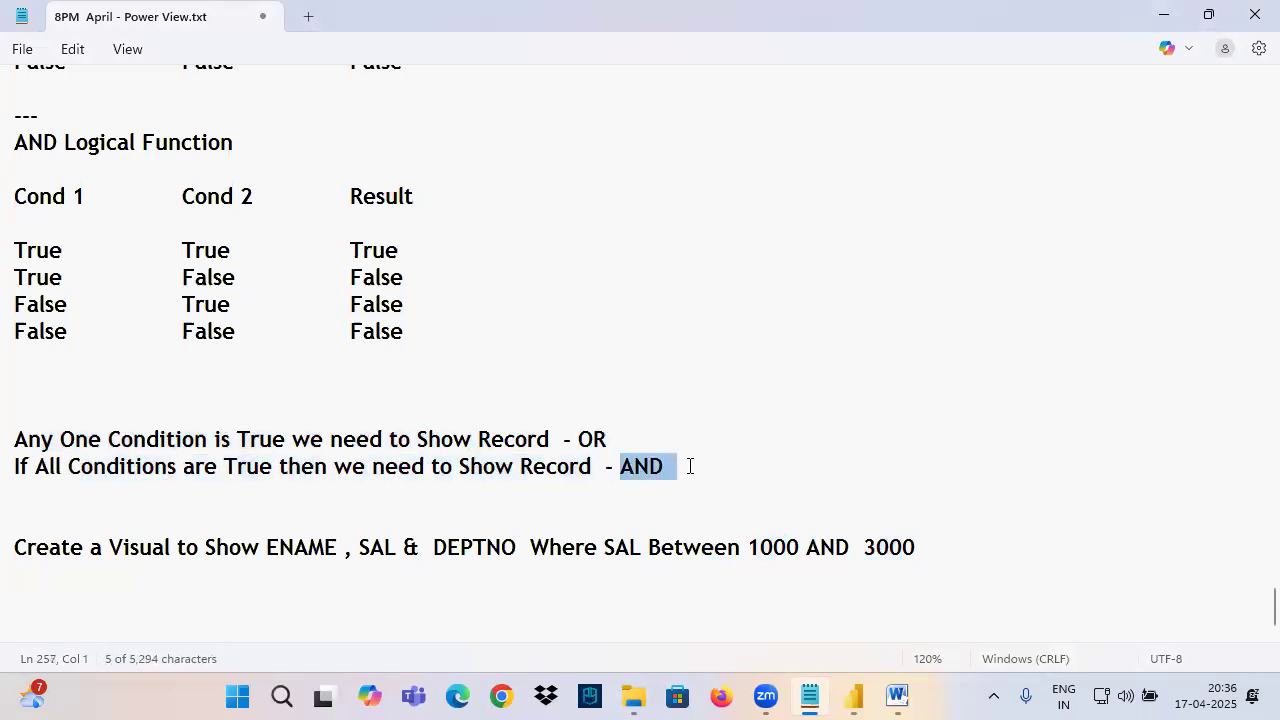
Switch to Power BI Desktop and check a 1250 salary against both Sum of SAL conditions and the And operator with the screen pen.
left_click(853, 697)
key("ctrl+2")
mouse_move(678, 370)
left_mouse_down()
mouse_move(744, 372)
mouse_move(727, 404)
left_mouse_up()
mouse_move(684, 458)
left_mouse_down()
mouse_move(736, 460)
mouse_move(705, 480)
left_mouse_up()
left_click_drag(410, 329, 467, 325)
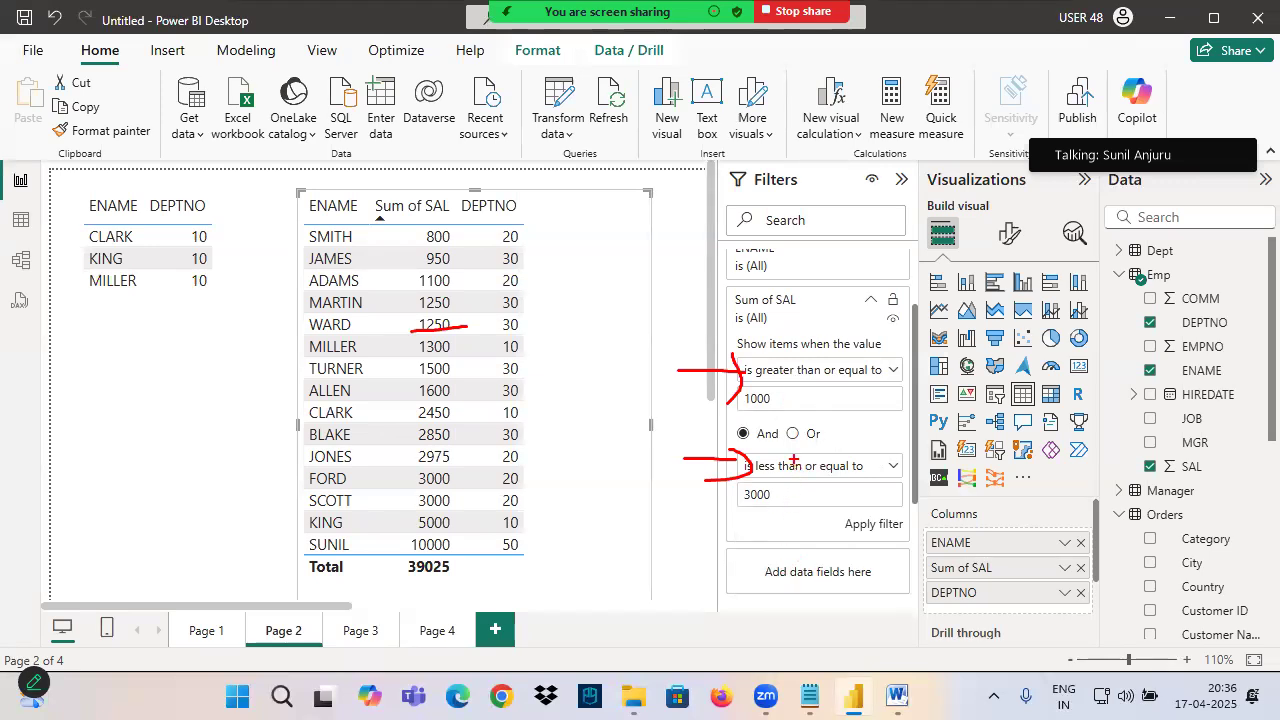
mouse_move(741, 446)
left_mouse_down()
mouse_move(755, 419)
mouse_move(765, 445)
left_mouse_up()
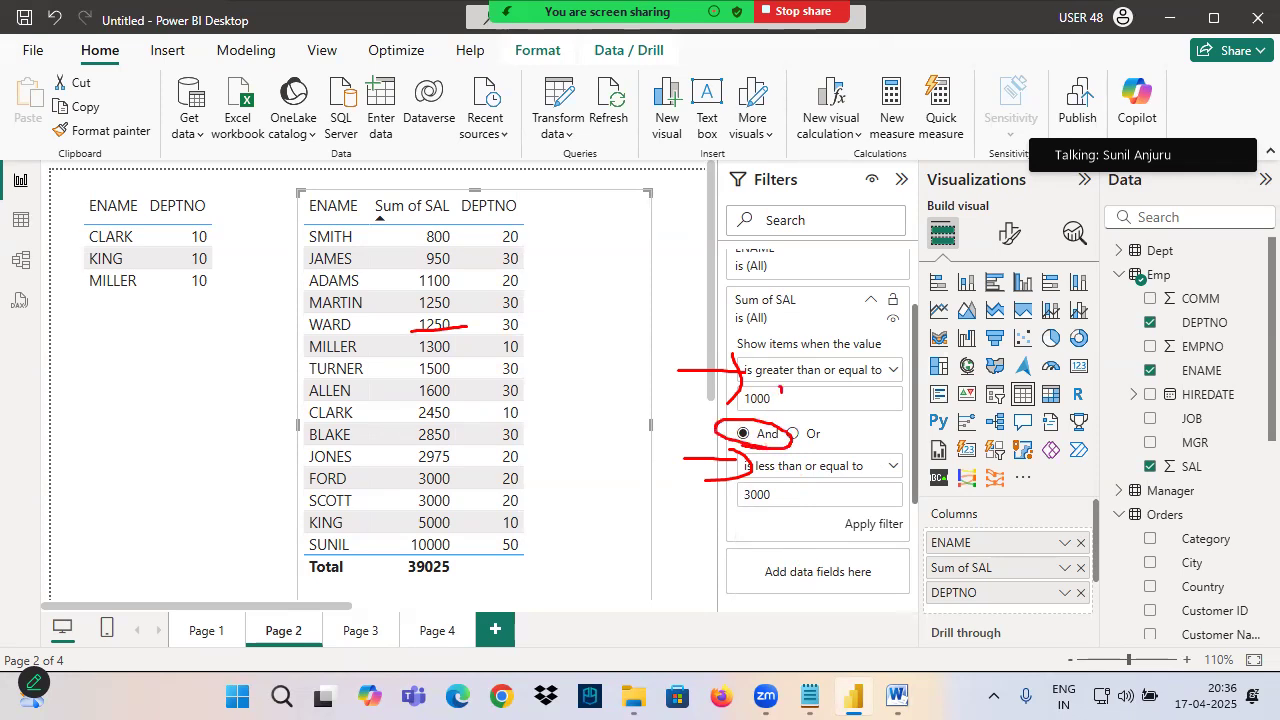
left_click_drag(770, 384, 910, 335)
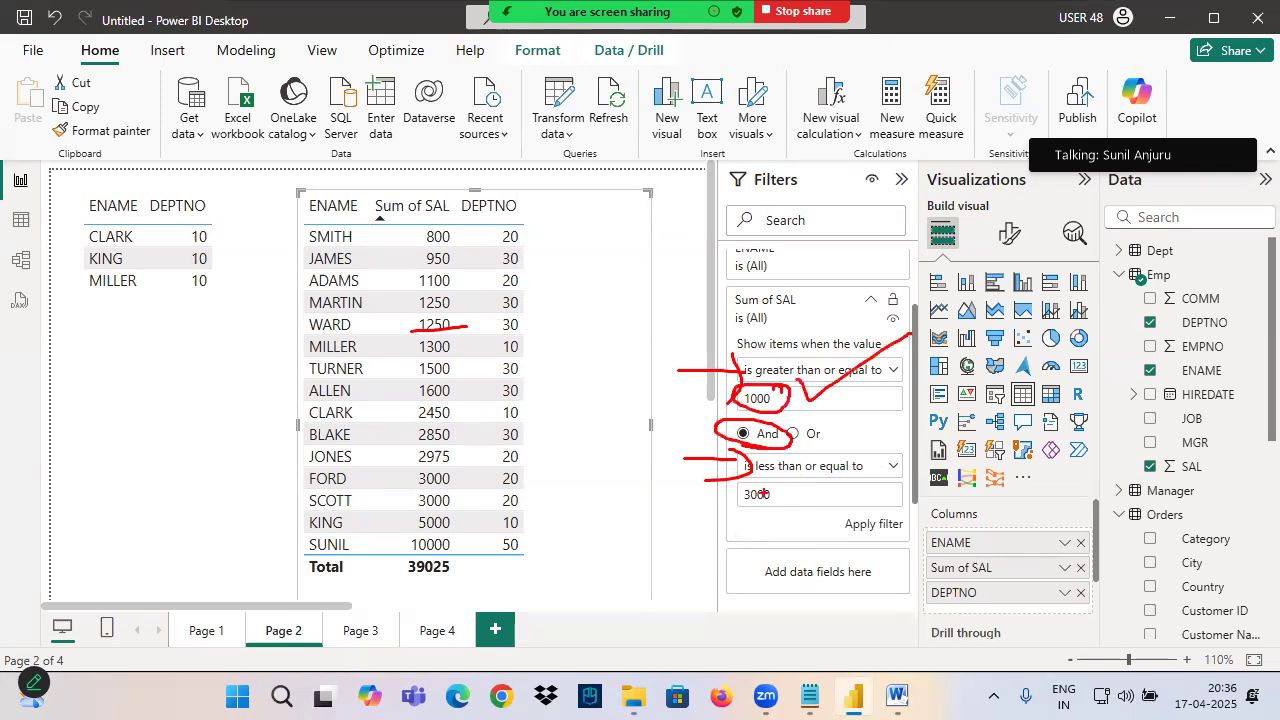
left_click_drag(734, 494, 772, 481)
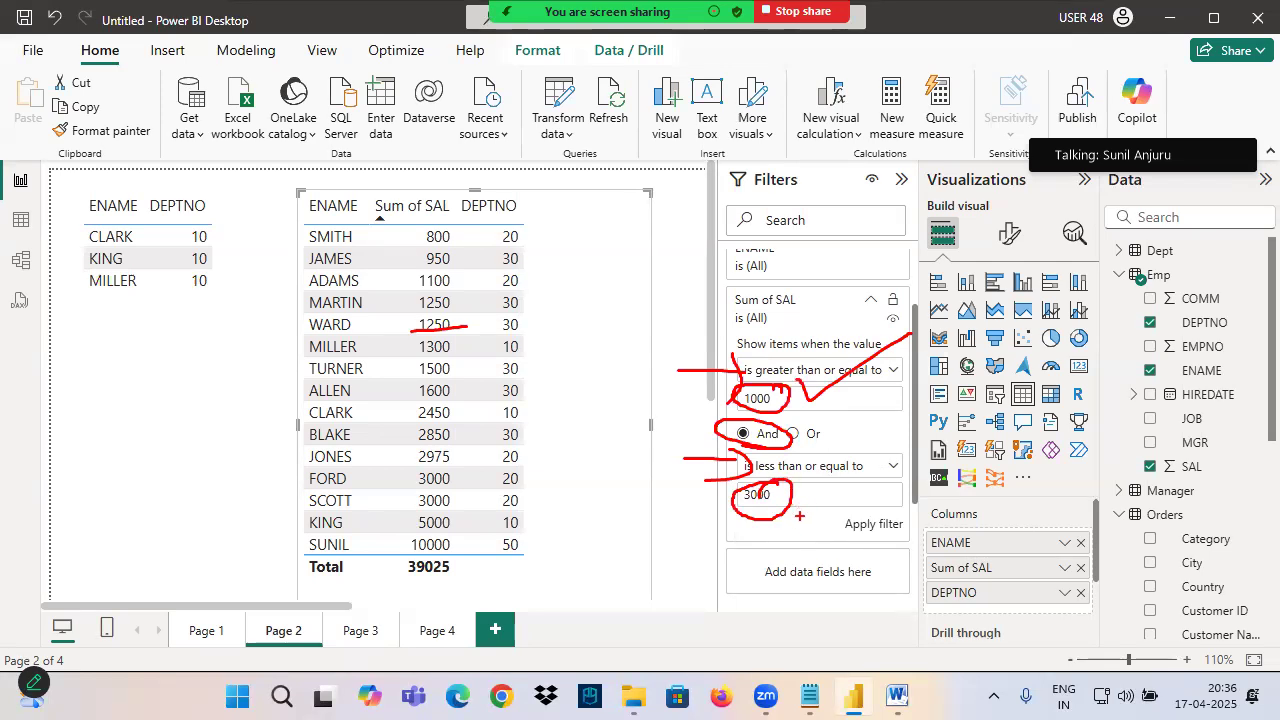
left_click_drag(776, 383, 860, 364)
mouse_move(794, 488)
left_mouse_down()
mouse_move(848, 506)
mouse_move(901, 456)
left_mouse_up()
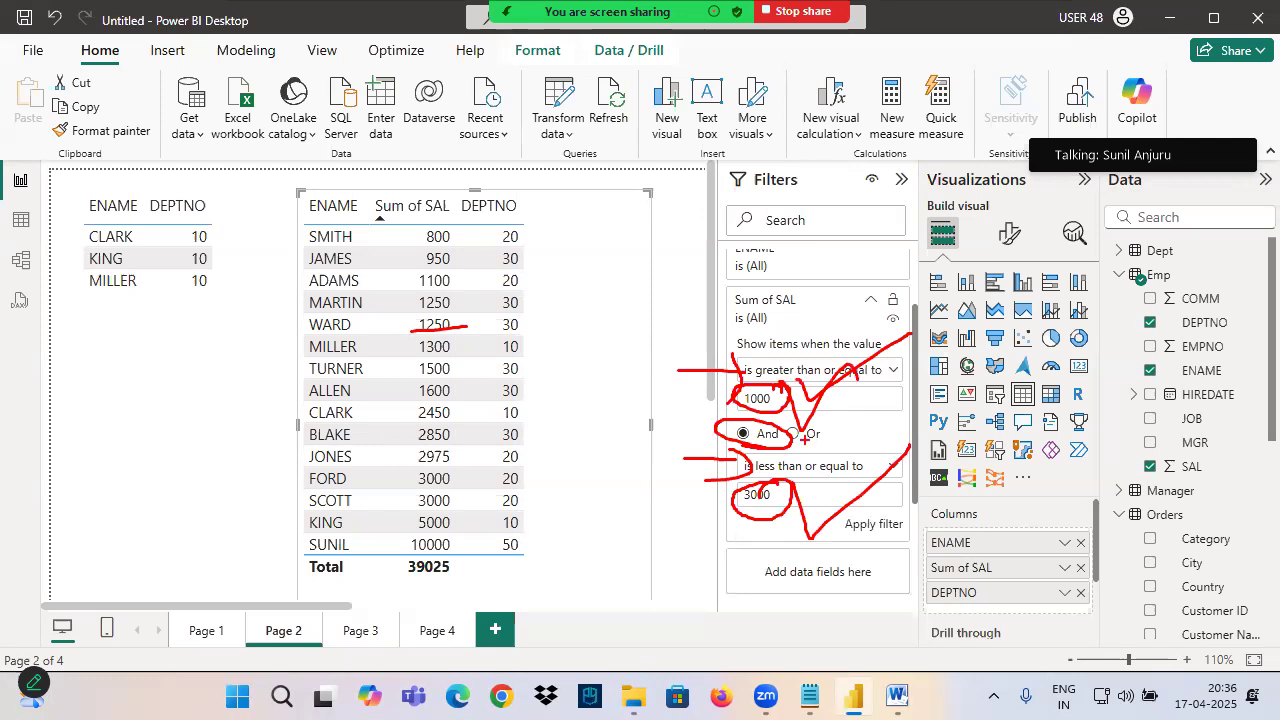
Change the Sum of SAL filter's operator to Or and apply the filter.
left_click(794, 434)
left_click(872, 523)
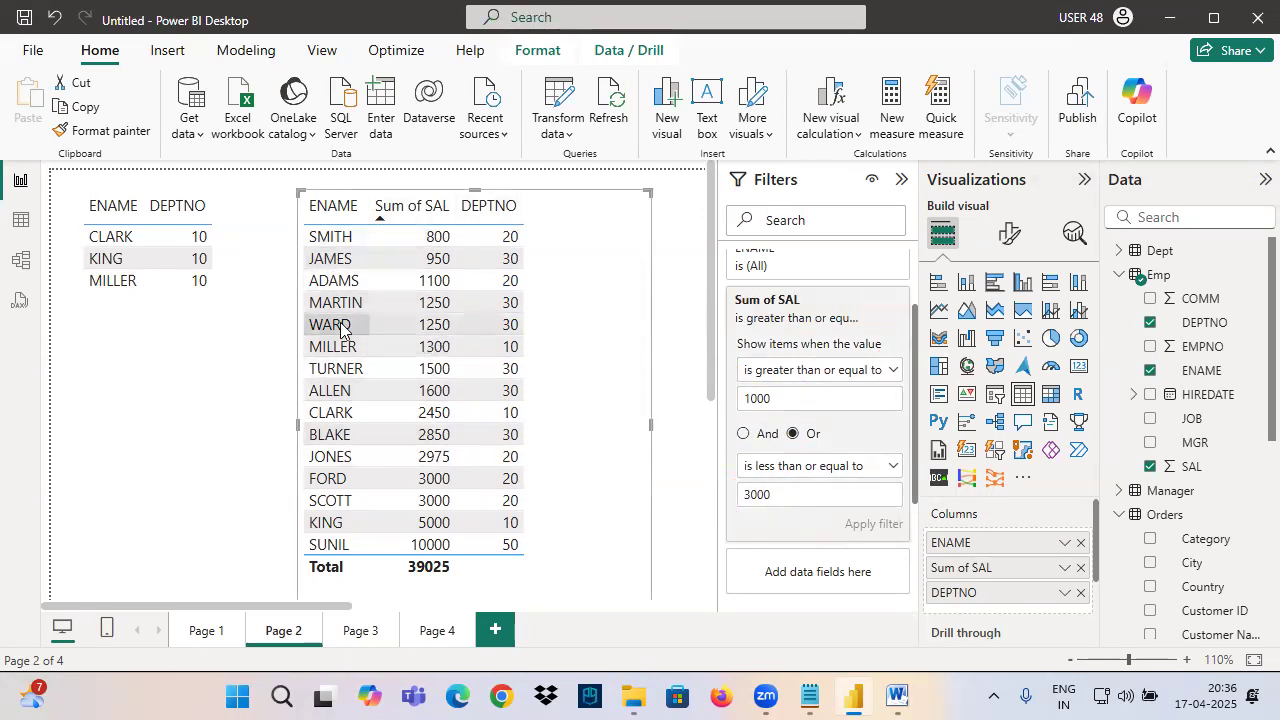
Box the rows with SAL between 1000 and 3000 and mark the Or operator and both filter conditions to explain the Or logic.
mouse_move(300, 270)
left_mouse_down()
mouse_move(590, 462)
mouse_move(620, 510)
left_mouse_up()
left_click_drag(795, 456, 872, 447)
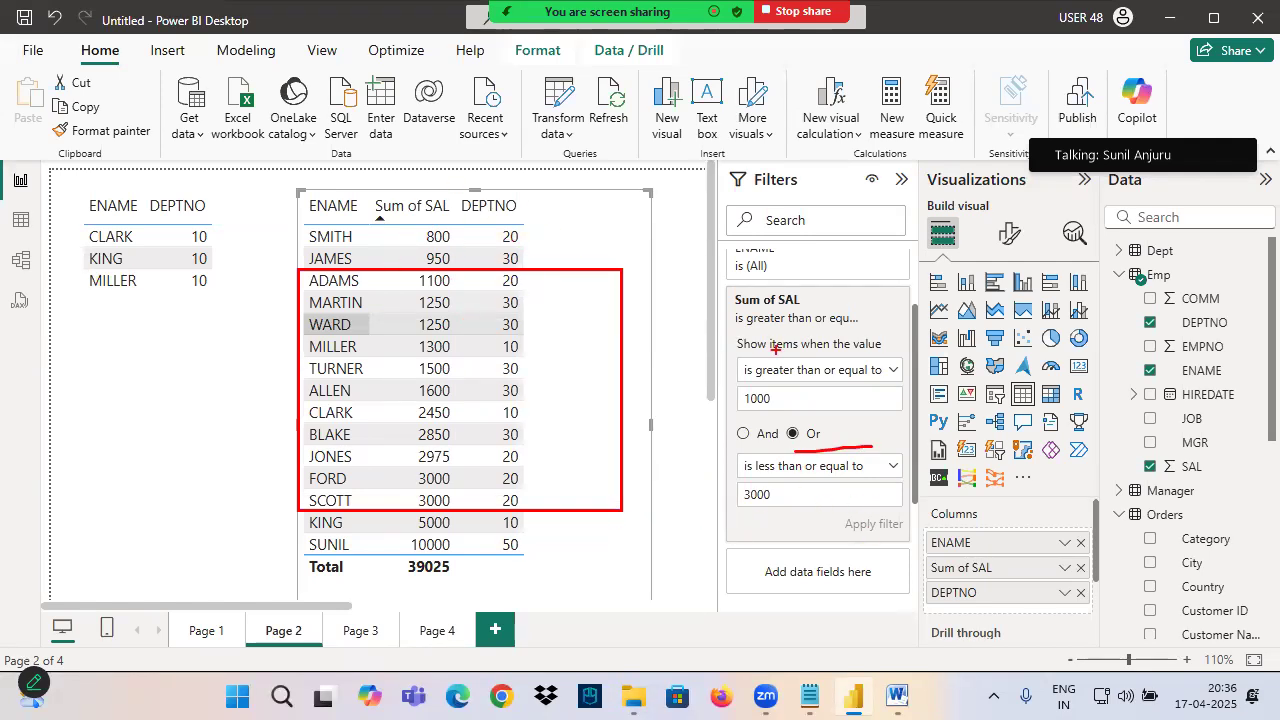
left_click_drag(785, 377, 830, 346)
left_click_drag(774, 480, 858, 446)
mouse_move(452, 302)
left_mouse_down()
mouse_move(455, 343)
mouse_move(750, 255)
left_mouse_up()
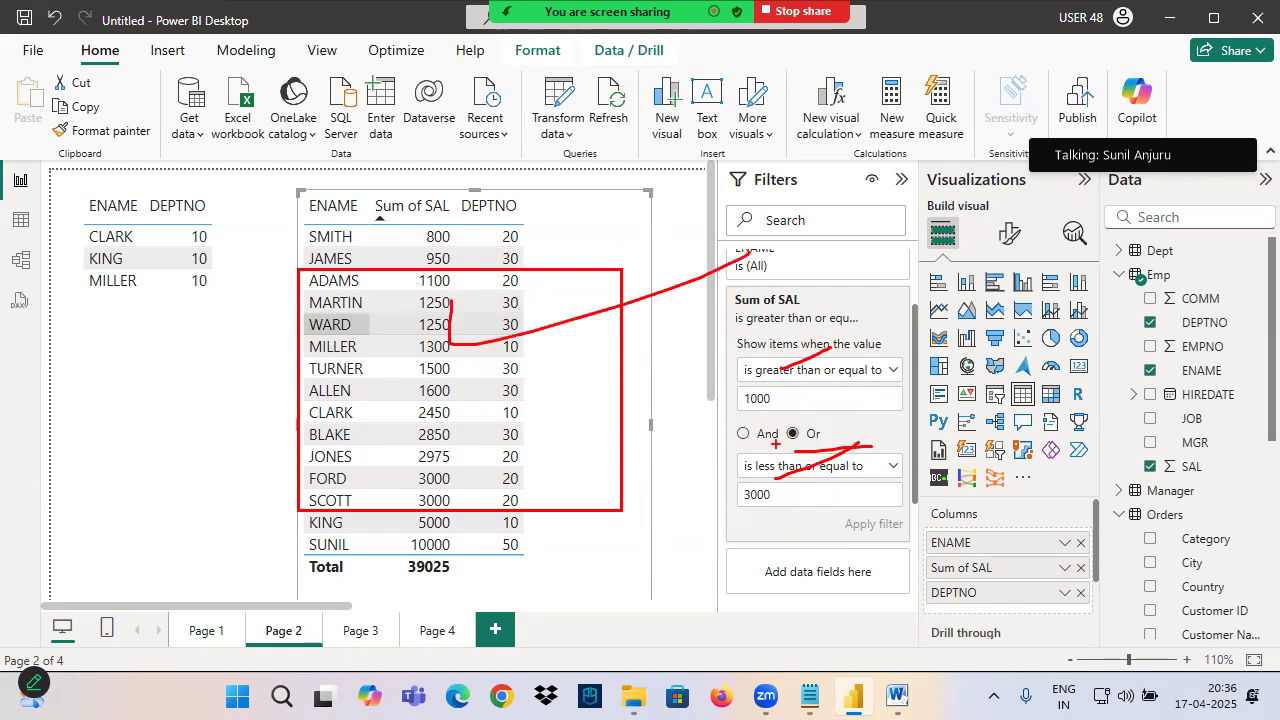
Change the Sum of SAL filter's operator to And, apply the filter, and tick both conditions with the screen pen.
left_click(742, 433)
left_click(860, 523)
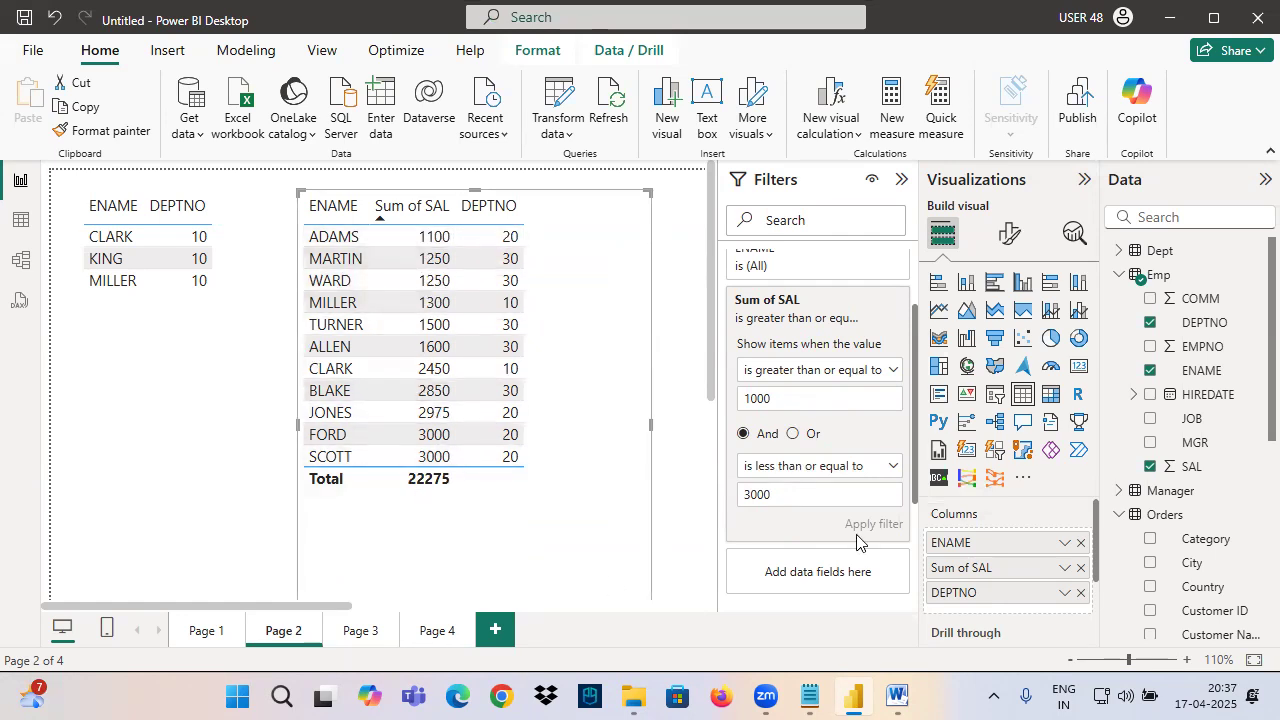
key("ctrl+2")
left_click_drag(712, 369, 761, 362)
left_click_drag(719, 471, 765, 455)
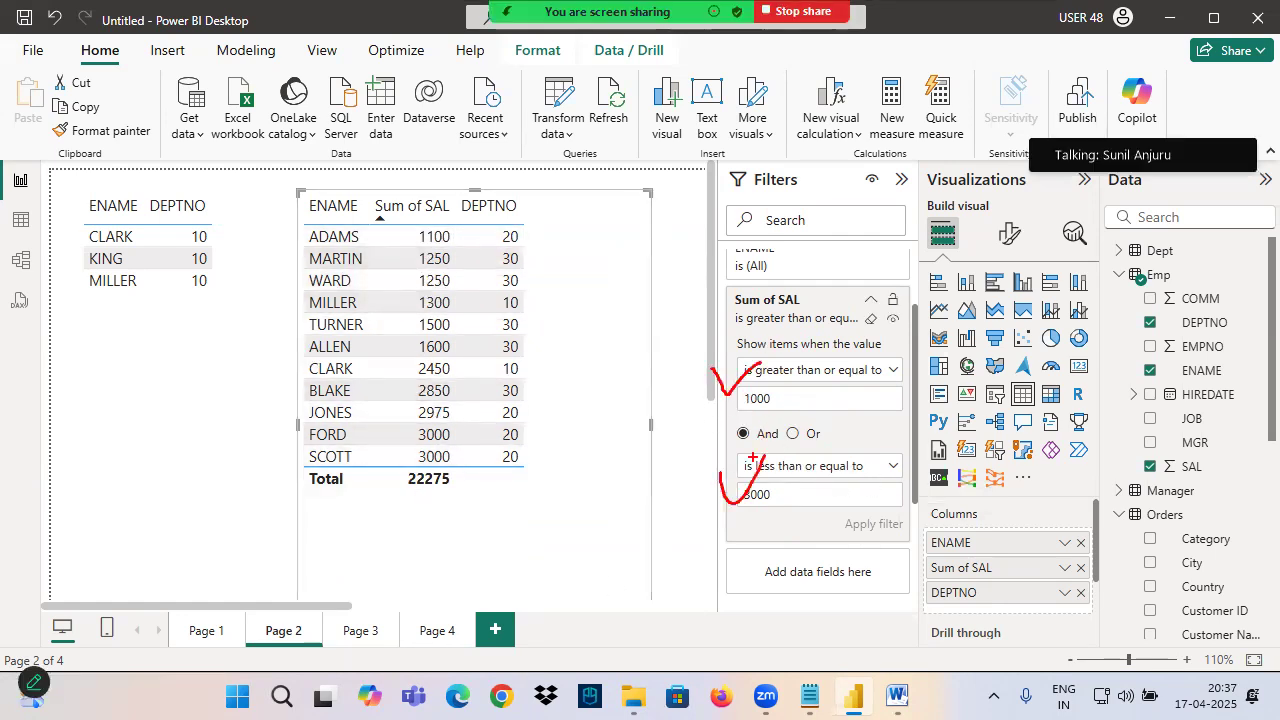
key("Escape")
Switch to Notepad and highlight the OR Logical Function and AND Logical Function headings in the notes.
left_click(820, 696)
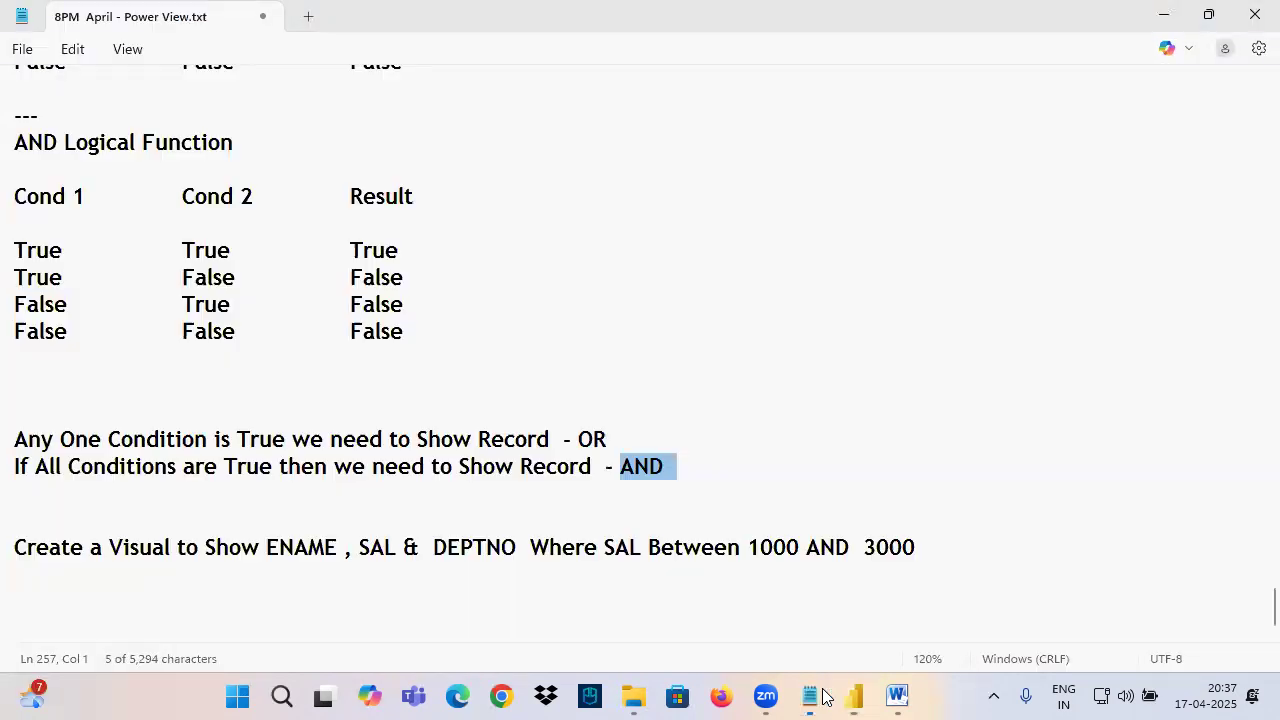
left_click(246, 440)
scroll(140, 277, "up", 4)
left_click_drag(28, 278, 257, 289)
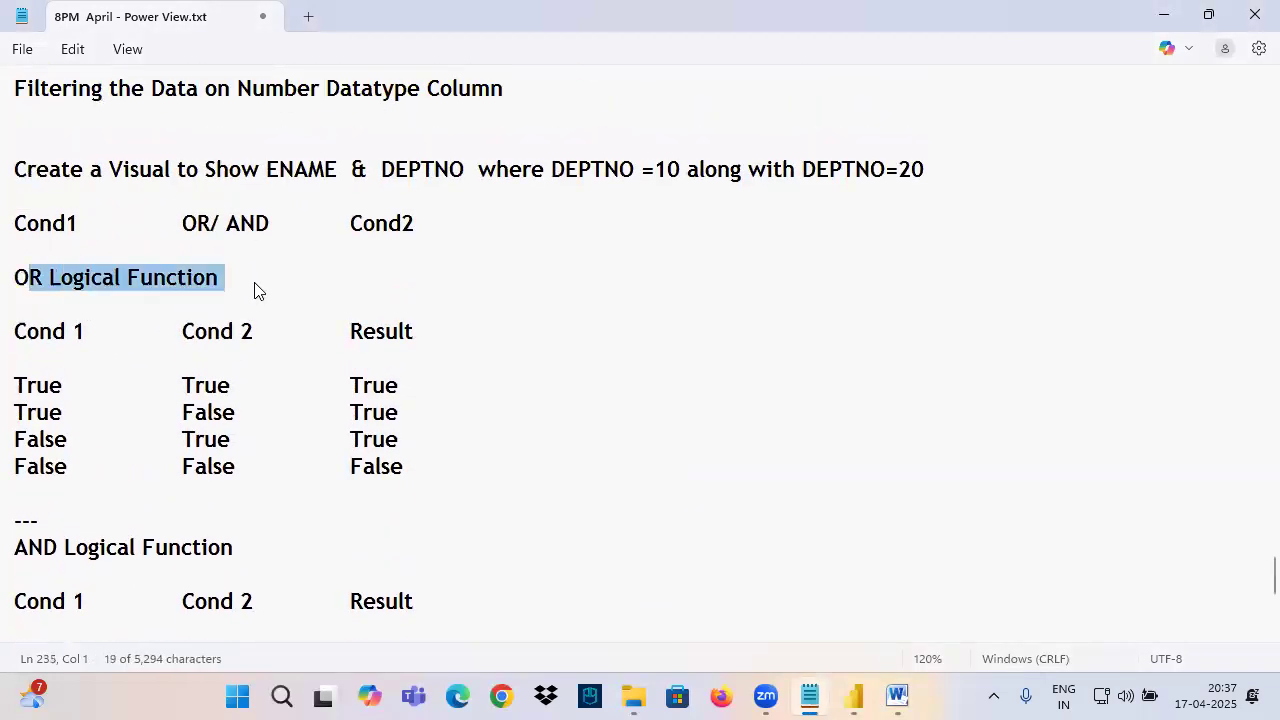
scroll(171, 334, "down", 4)
left_click_drag(30, 227, 317, 231)
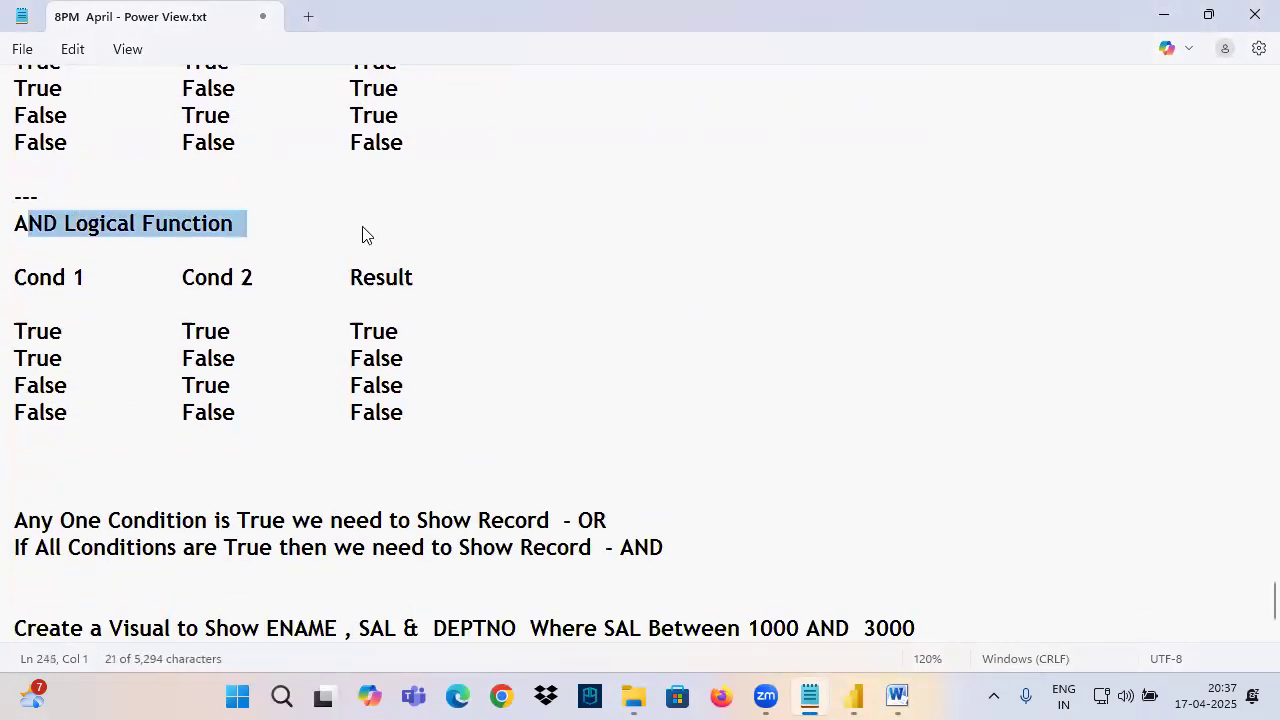
left_click(245, 235)
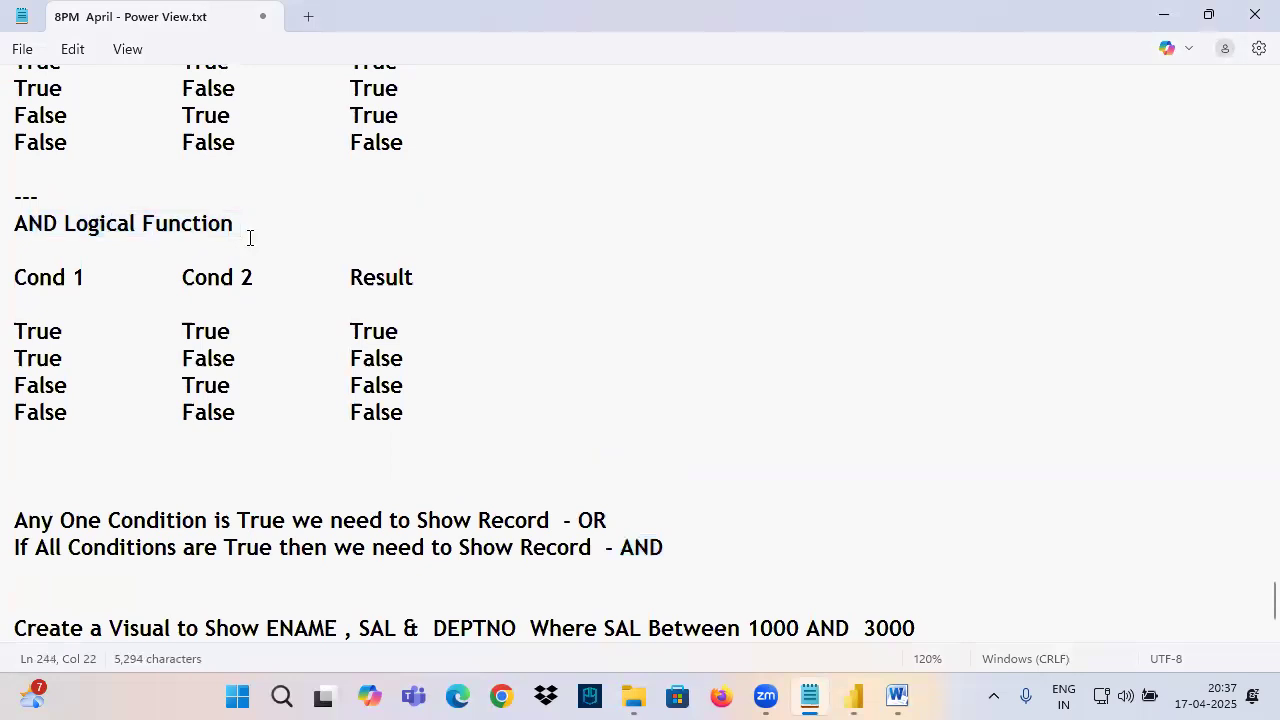
Switch to the Word document and highlight exercise 12, Show Top 2 Departments based on Sum of Salary.
mouse_move(897, 697)
left_click(910, 535)
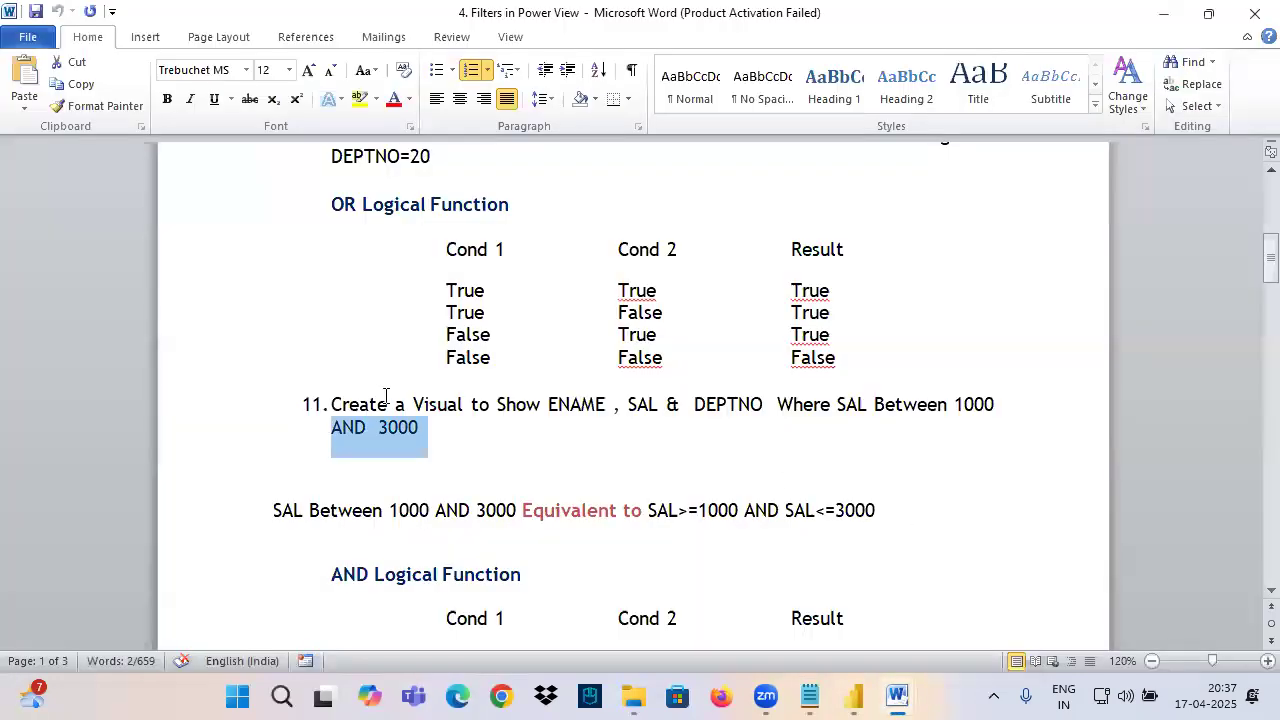
scroll(418, 412, "down", 5)
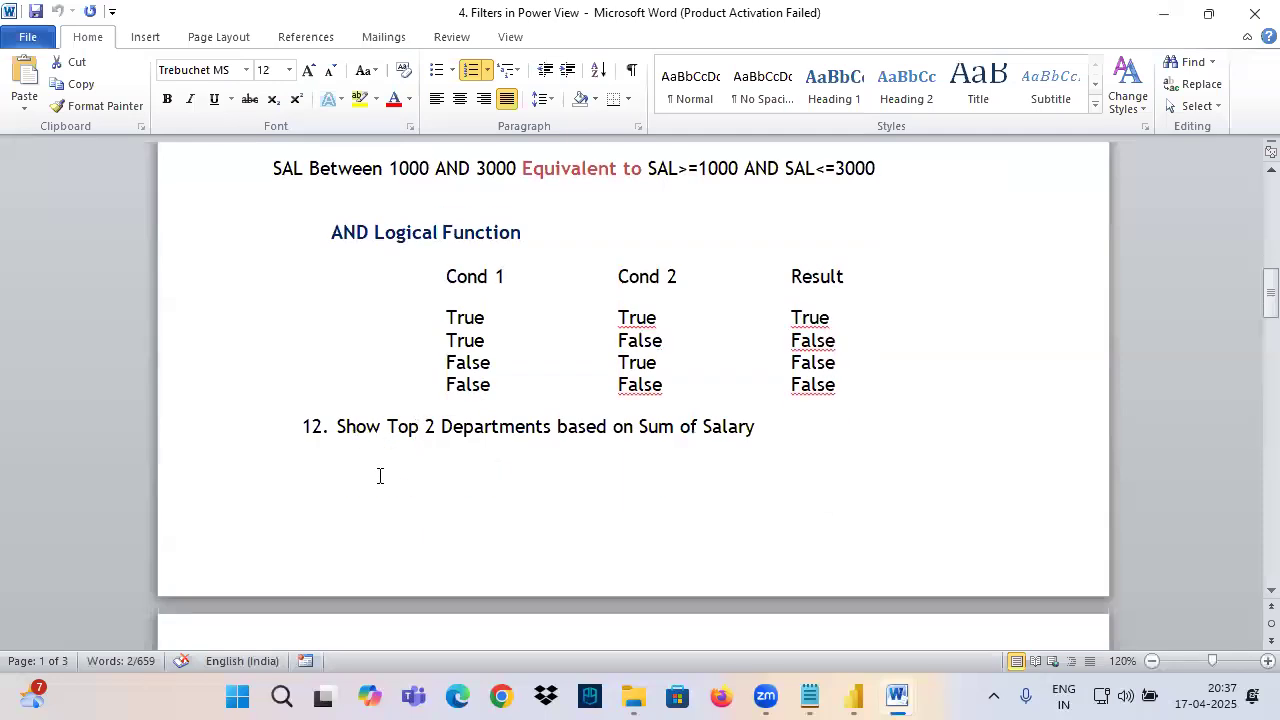
left_click_drag(338, 428, 754, 431)
Switch to Power BI Desktop, add a new report page, and insert a table visual showing DEPTNO from Emp.
left_click(853, 697)
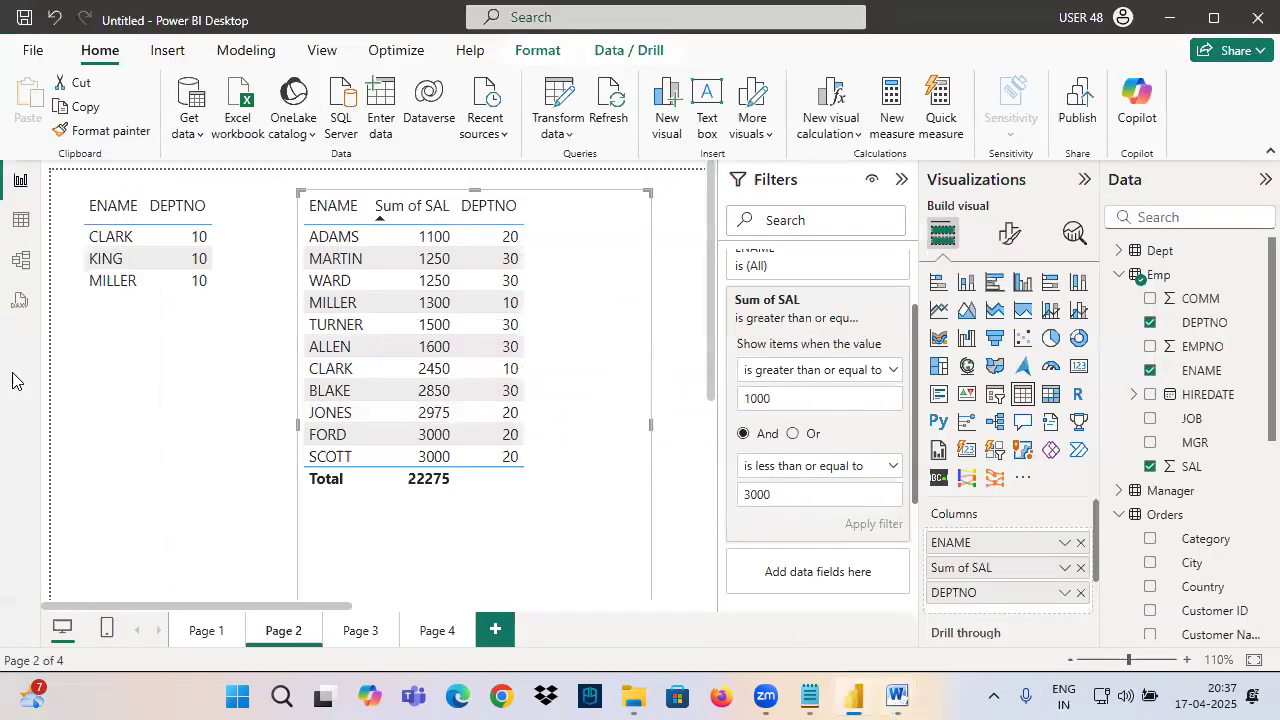
left_click(497, 630)
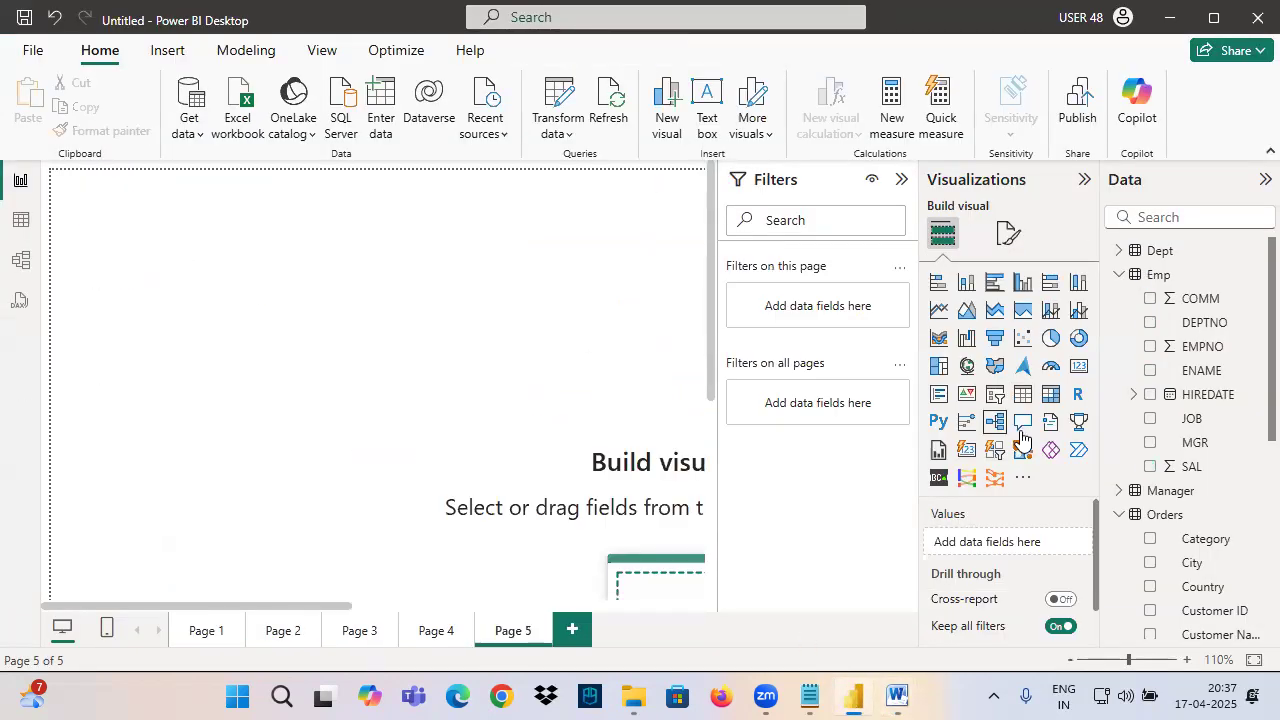
left_click(1024, 397)
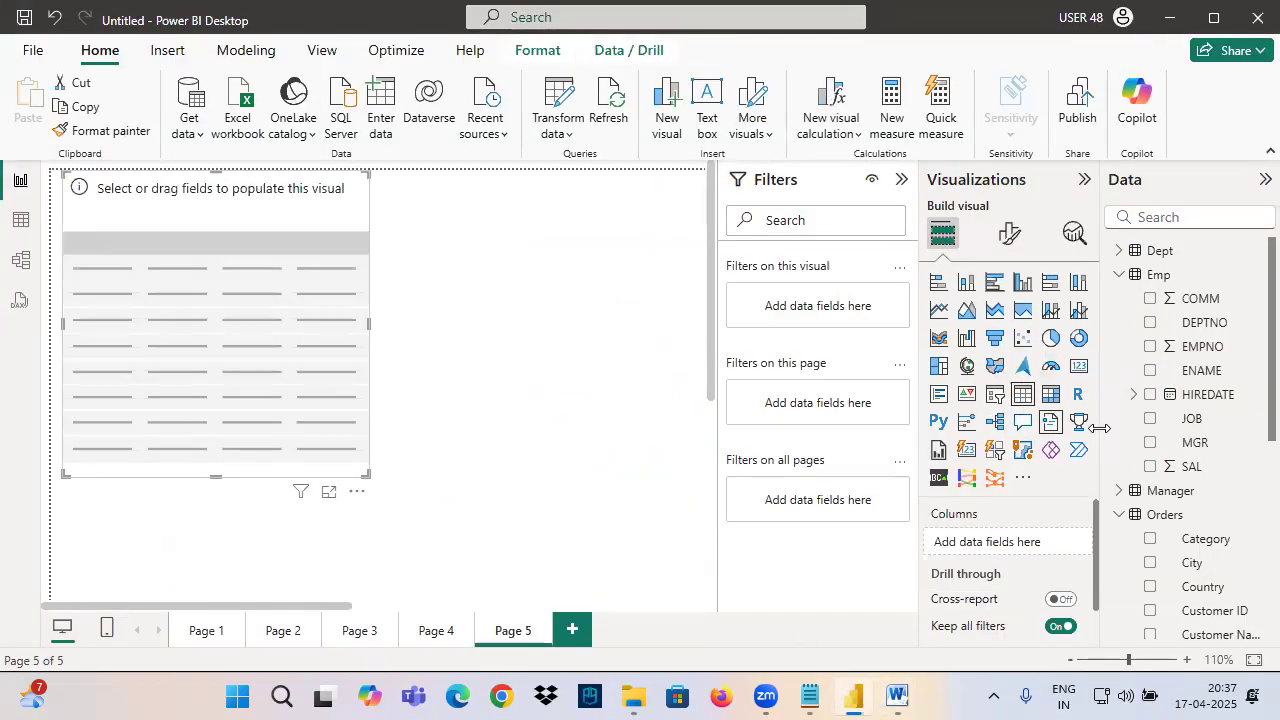
left_click_drag(1174, 331, 286, 285)
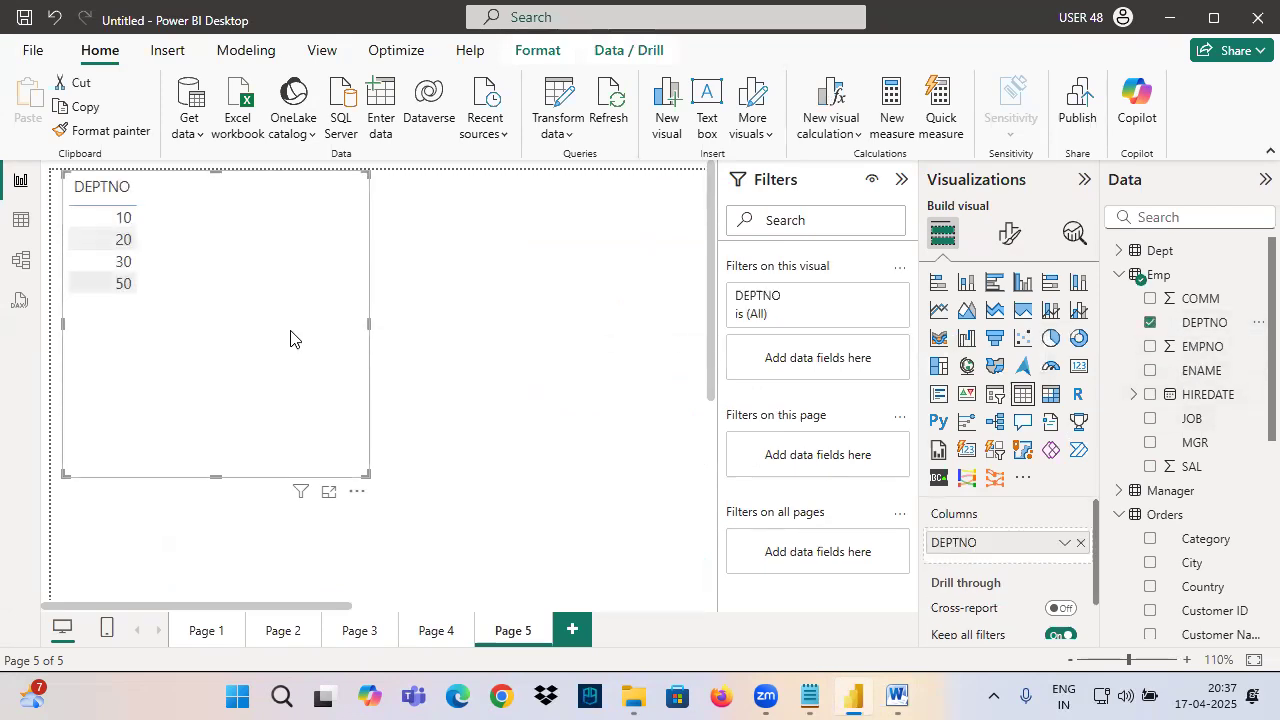
Underline the department numbers in the table and handwrite "Sum" beside them with the screen pen.
left_click_drag(100, 249, 168, 252)
left_click_drag(93, 292, 178, 289)
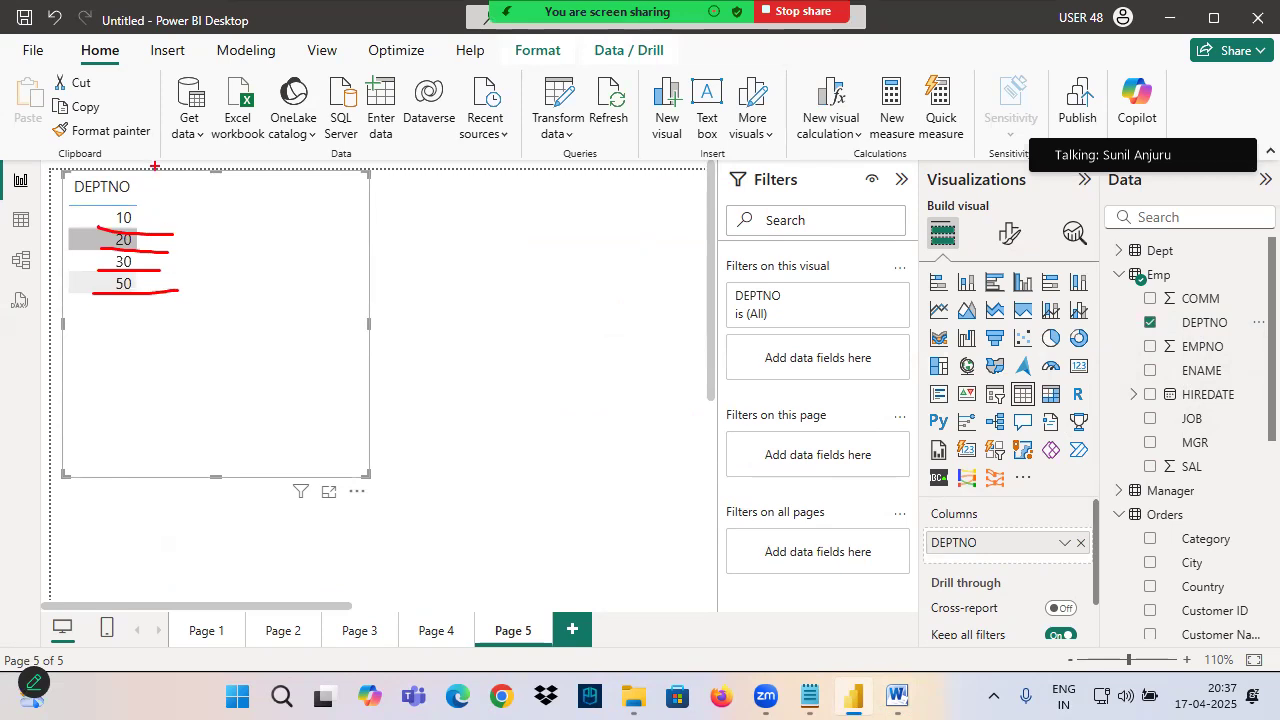
left_click_drag(210, 182, 188, 226)
left_click_drag(218, 195, 254, 218)
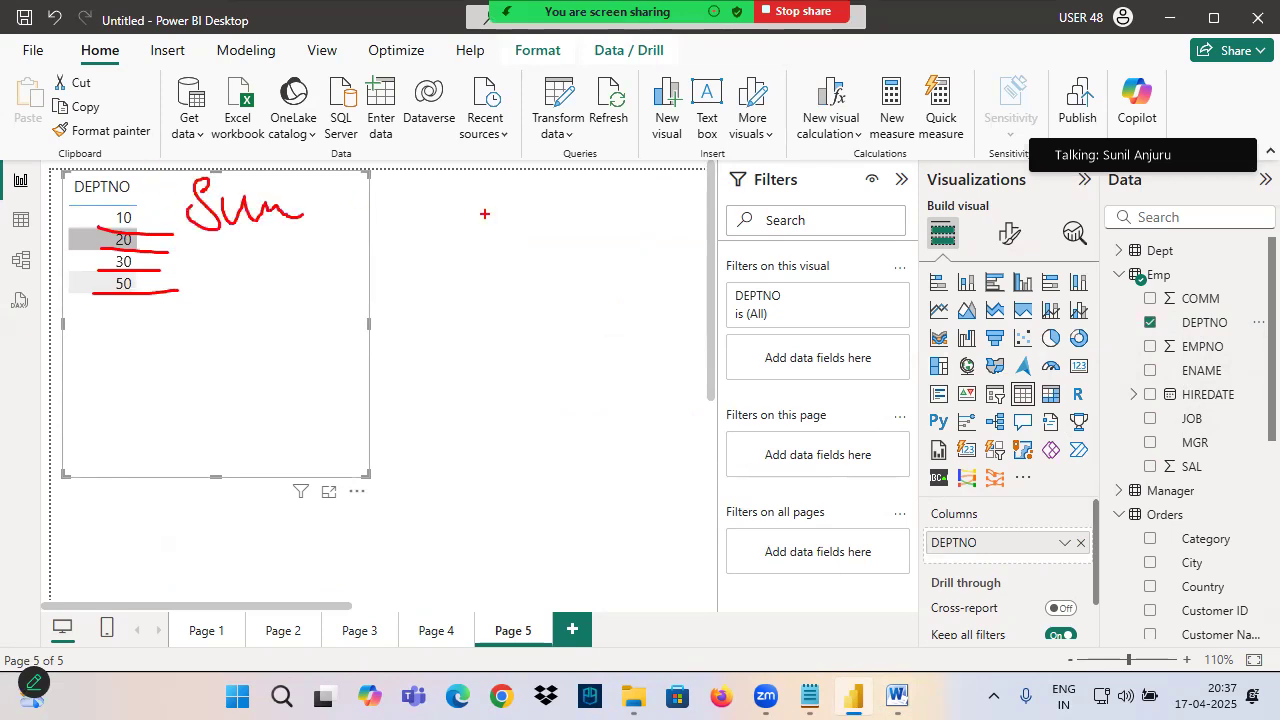
key("Escape")
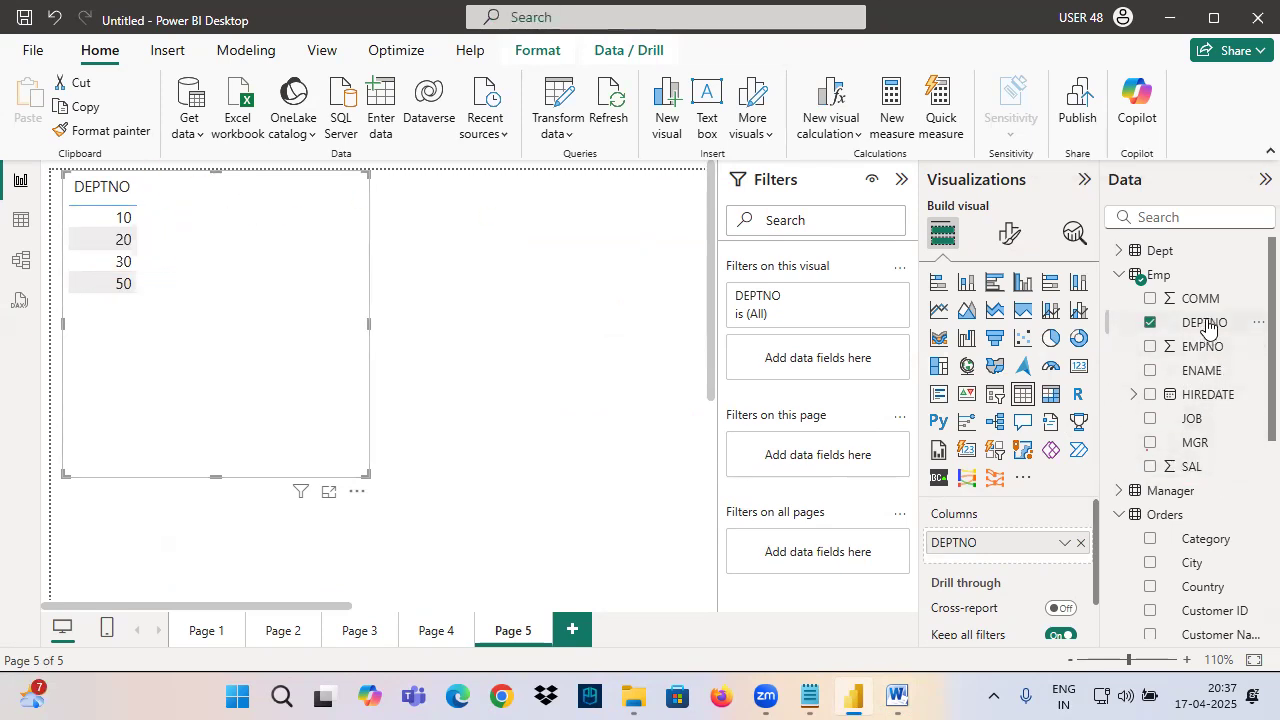
Add SAL from Emp to the table visual and move the visual slightly lower on the page.
left_click_drag(1195, 466, 245, 258)
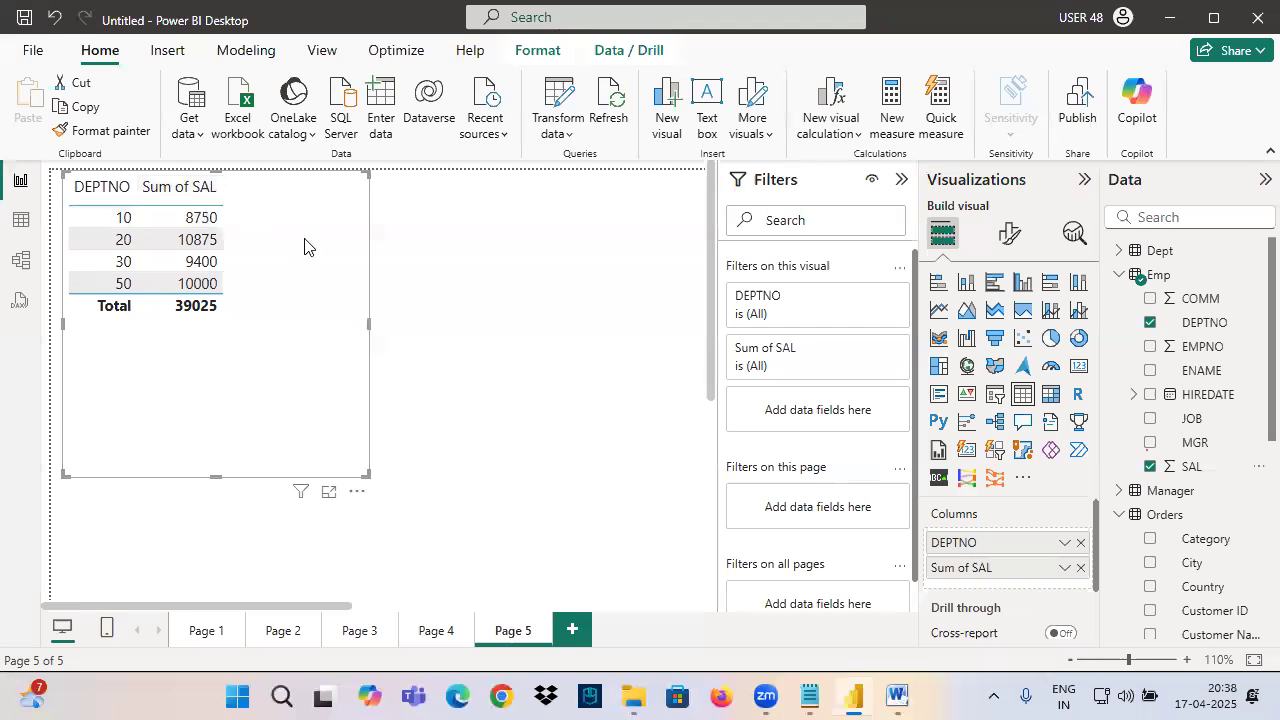
left_click_drag(312, 244, 332, 318)
Handwrite and circle "Top 2" above the table and mark the rows of departments 20 and 50 with the screen pen.
mouse_move(378, 212)
left_mouse_down()
mouse_move(402, 212)
mouse_move(380, 238)
left_mouse_up()
left_click_drag(438, 184, 507, 188)
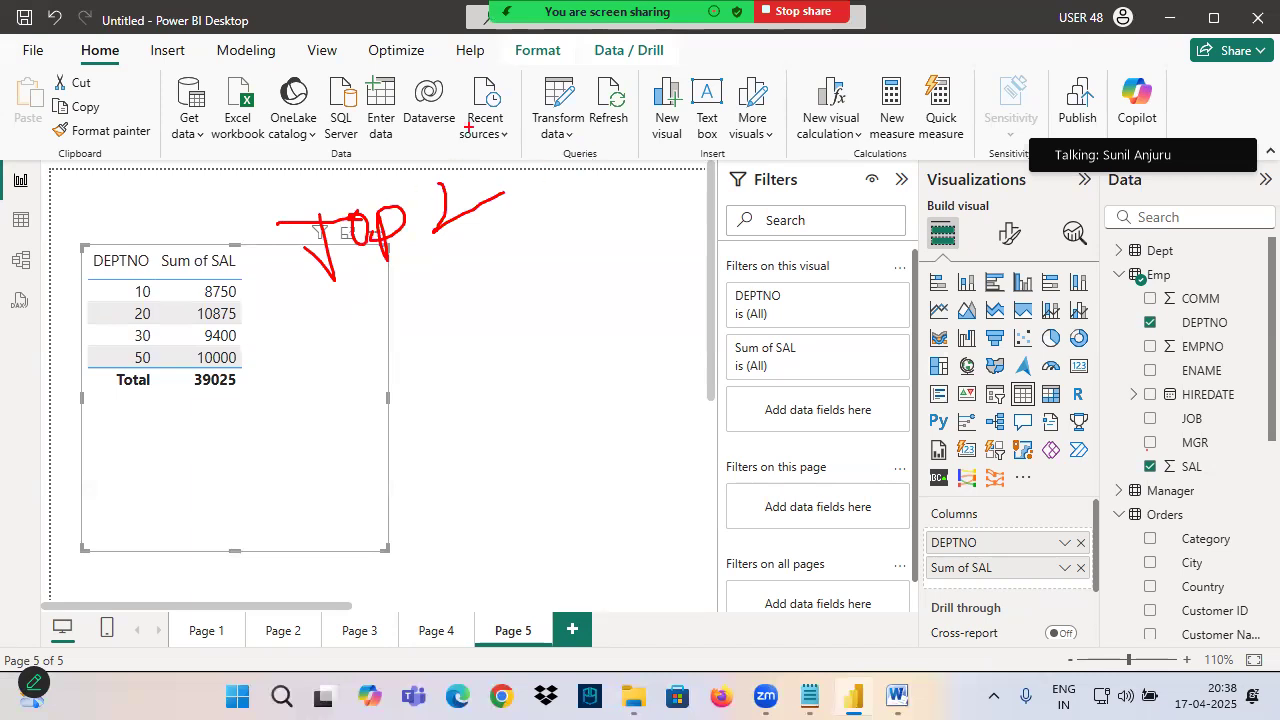
left_click_drag(428, 192, 449, 199)
left_click_drag(126, 323, 204, 315)
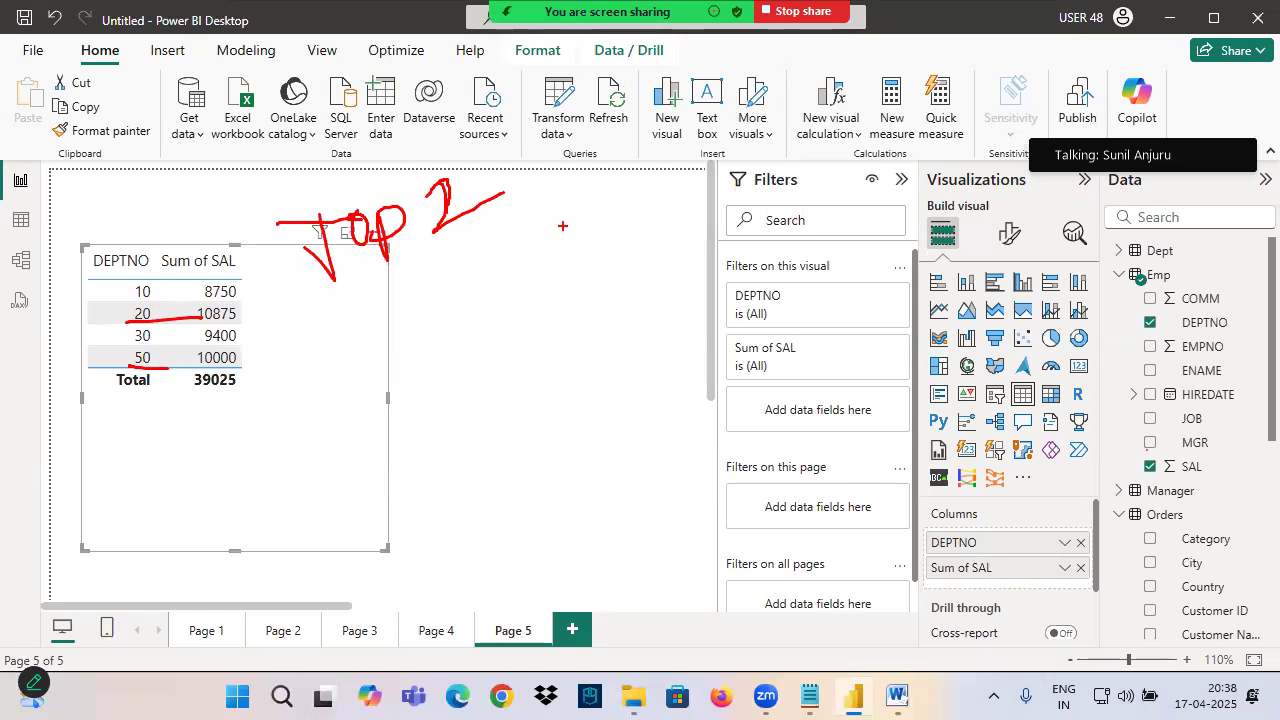
mouse_move(304, 284)
left_mouse_down()
mouse_move(288, 222)
mouse_move(406, 272)
left_mouse_up()
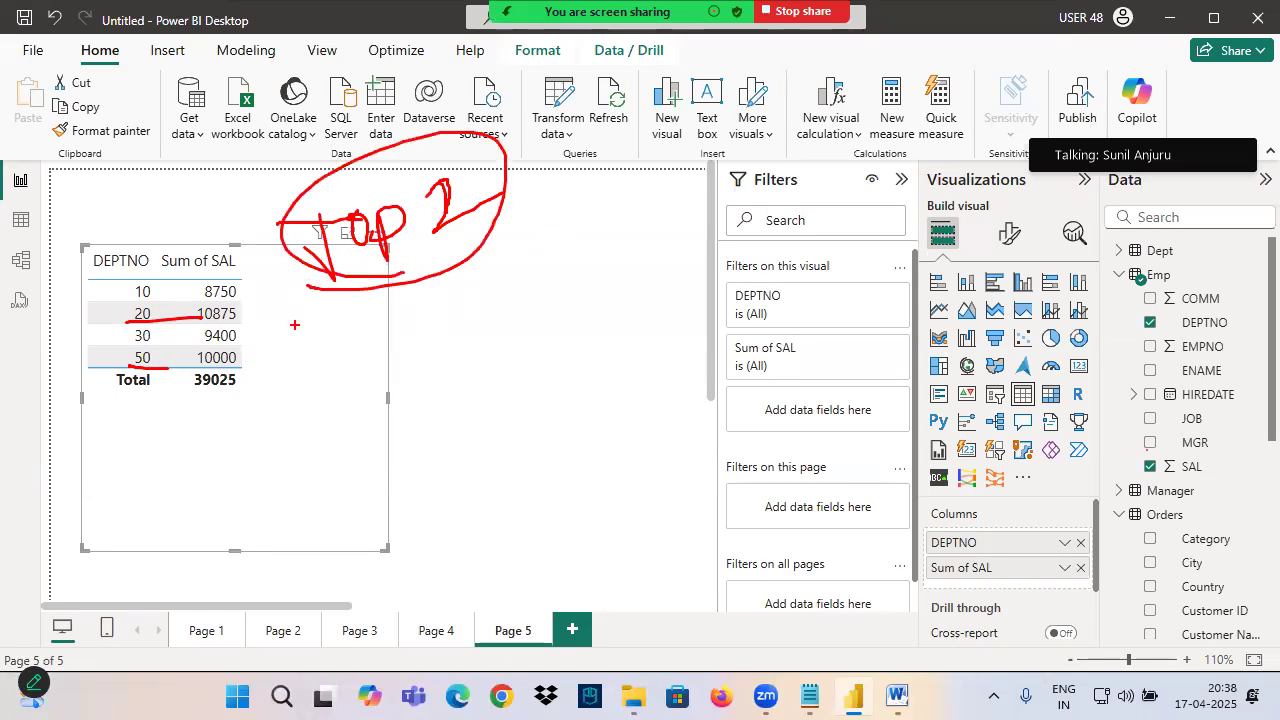
left_click_drag(244, 314, 248, 372)
key("Escape")
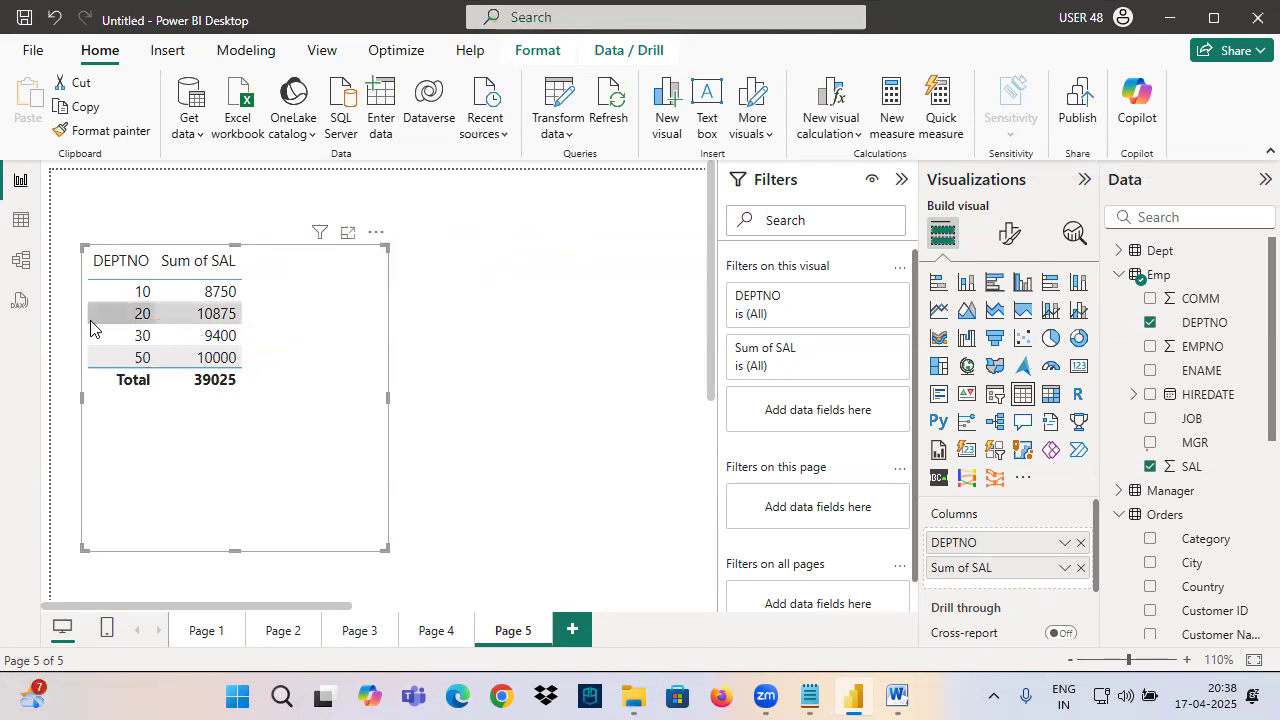
Set the visual's DEPTNO filter to Basic filtering with 20 and 50 selected, and refresh the data.
left_click(797, 302)
left_click(783, 364)
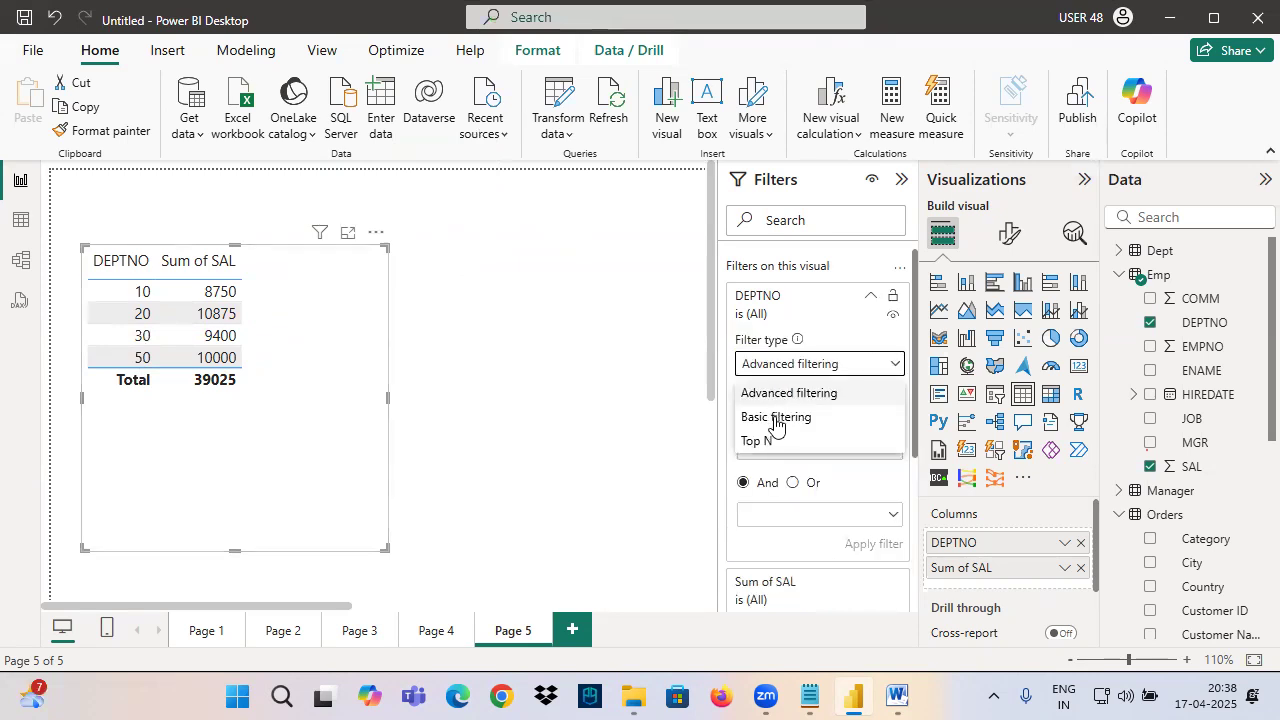
left_click(775, 418)
left_click(755, 436)
left_click(769, 478)
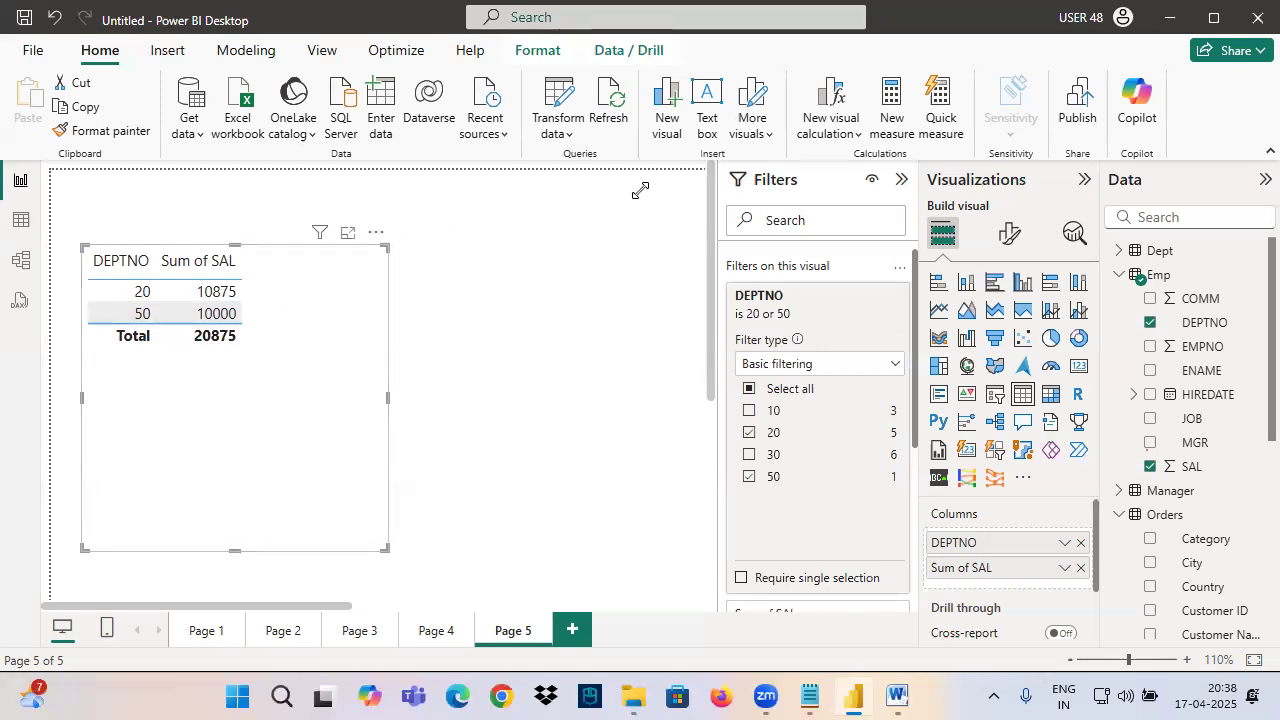
left_click(612, 106)
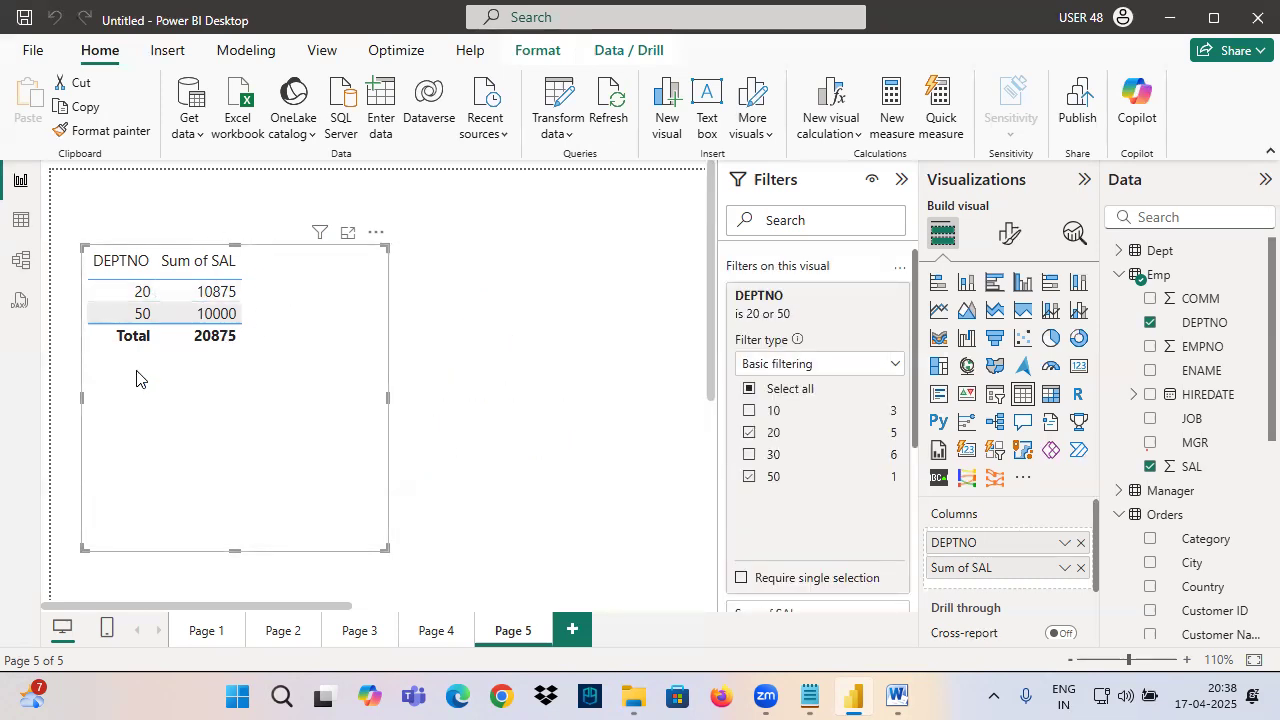
View the filters affecting the table and mark the fixed DEPTNO values and the Refresh command to explain how new data flows in.
mouse_move(326, 238)
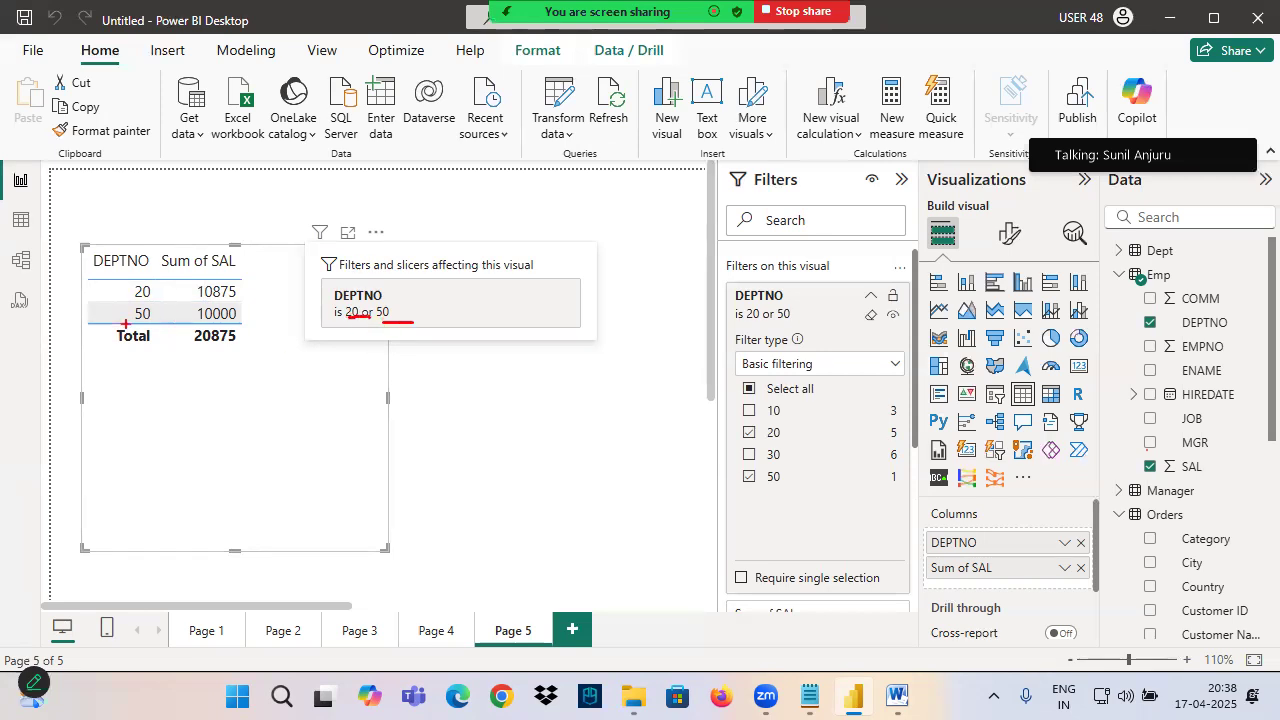
left_click_drag(114, 331, 235, 322)
left_click_drag(422, 153, 429, 186)
left_click_drag(501, 92, 464, 127)
left_click_drag(580, 135, 684, 105)
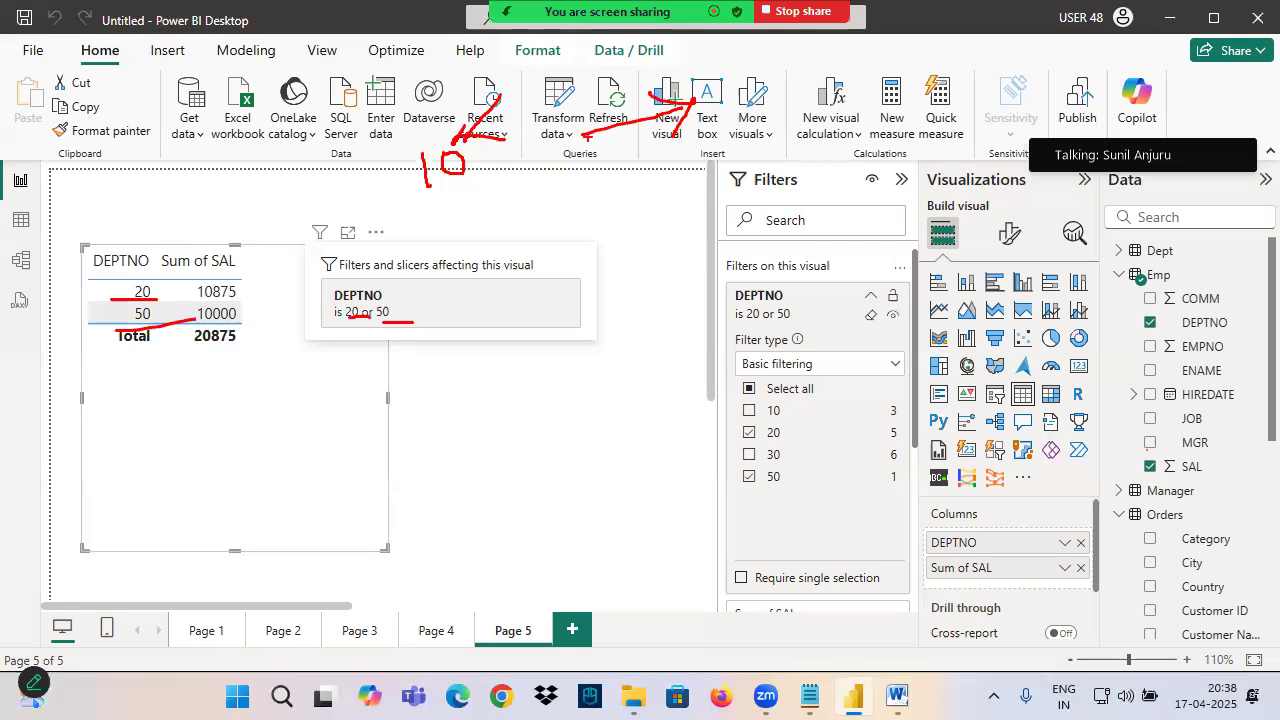
mouse_move(610, 75)
left_mouse_down()
mouse_move(624, 132)
mouse_move(1078, 312)
mouse_move(1111, 388)
left_mouse_up()
mouse_move(1152, 336)
left_mouse_down()
mouse_move(410, 258)
mouse_move(260, 262)
left_mouse_up()
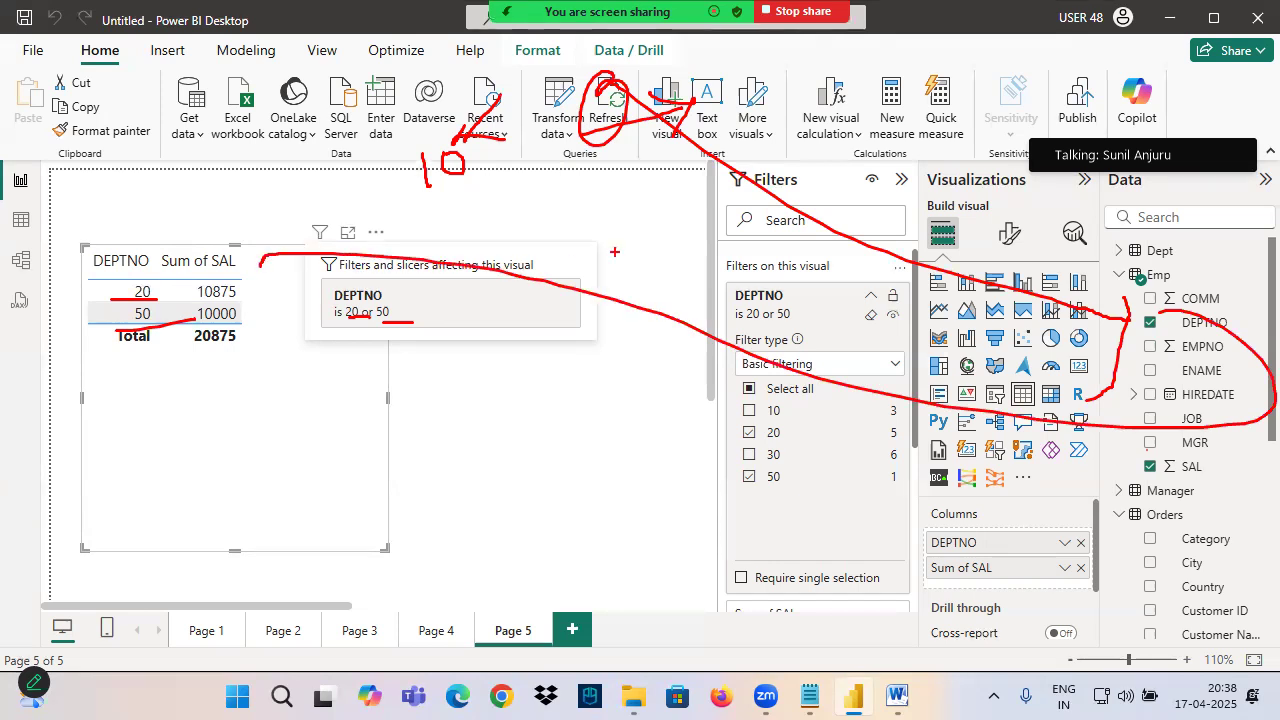
left_click(603, 118)
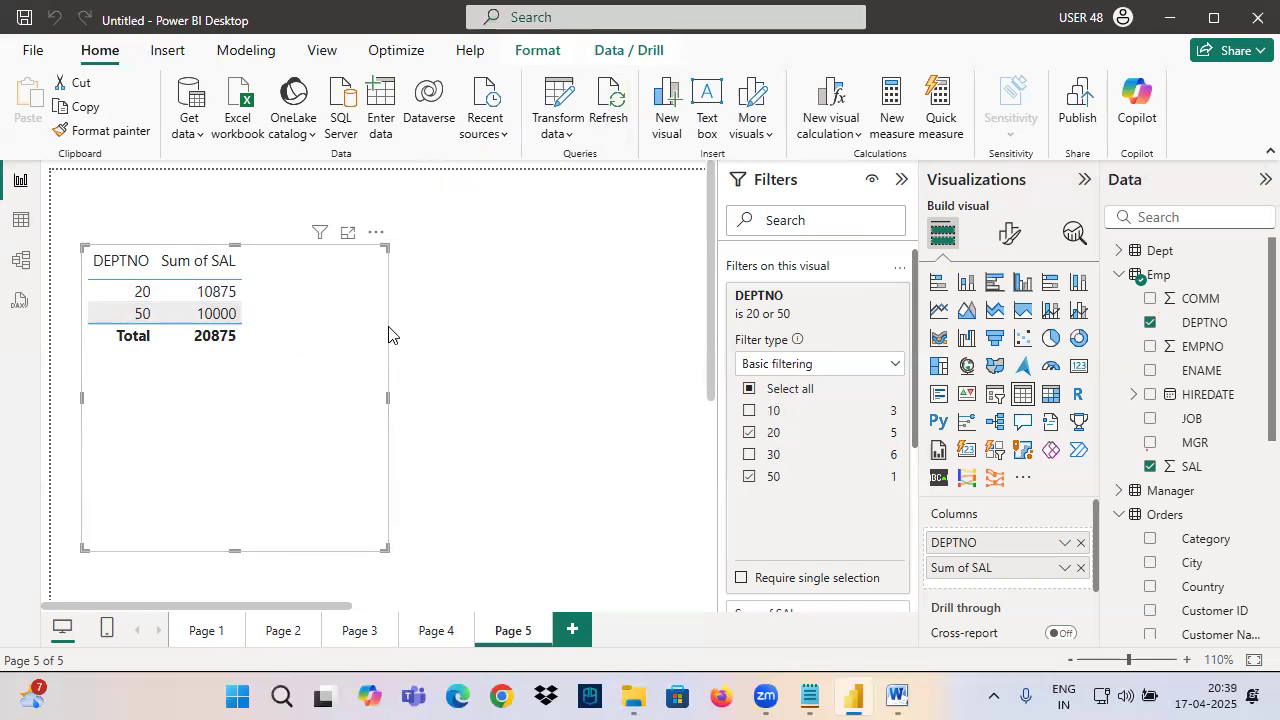
Clear the DEPTNO filter, change its filter type to Top N, and set it to show the Top 2 items.
left_click(893, 314)
left_click(800, 365)
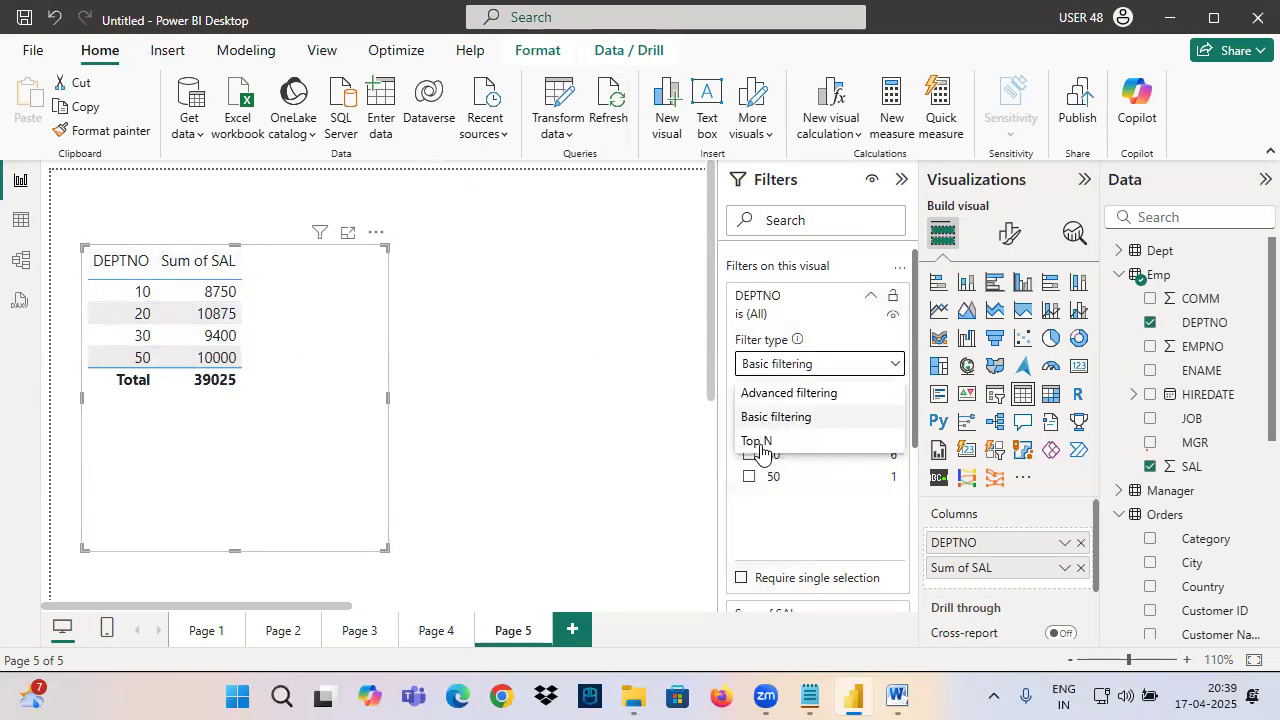
left_click(762, 444)
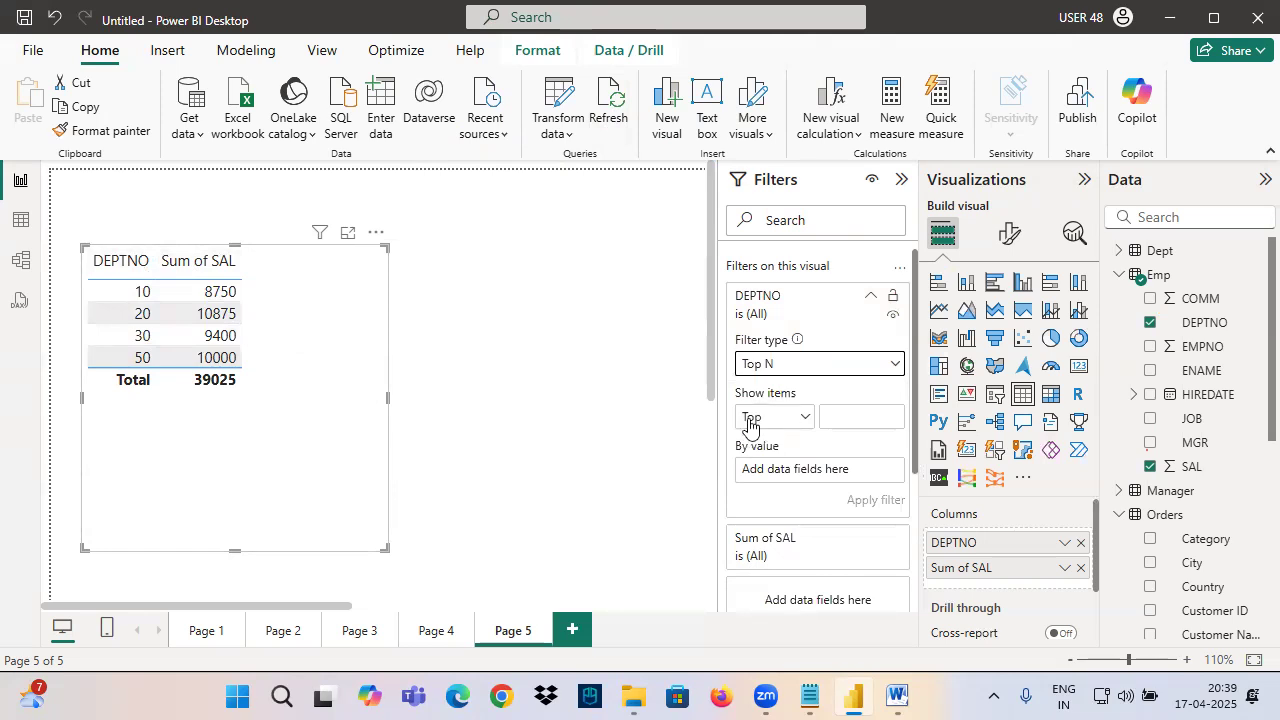
left_click(835, 416)
type("2")
left_click(770, 418)
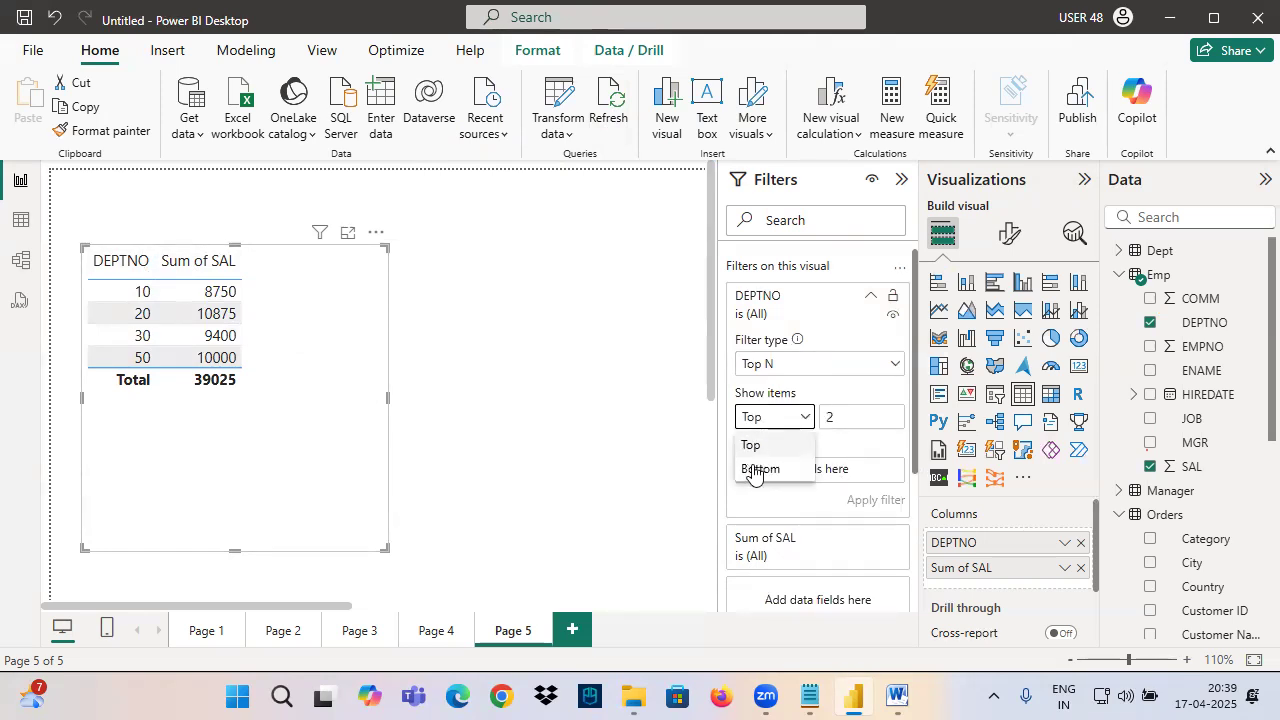
left_click(750, 445)
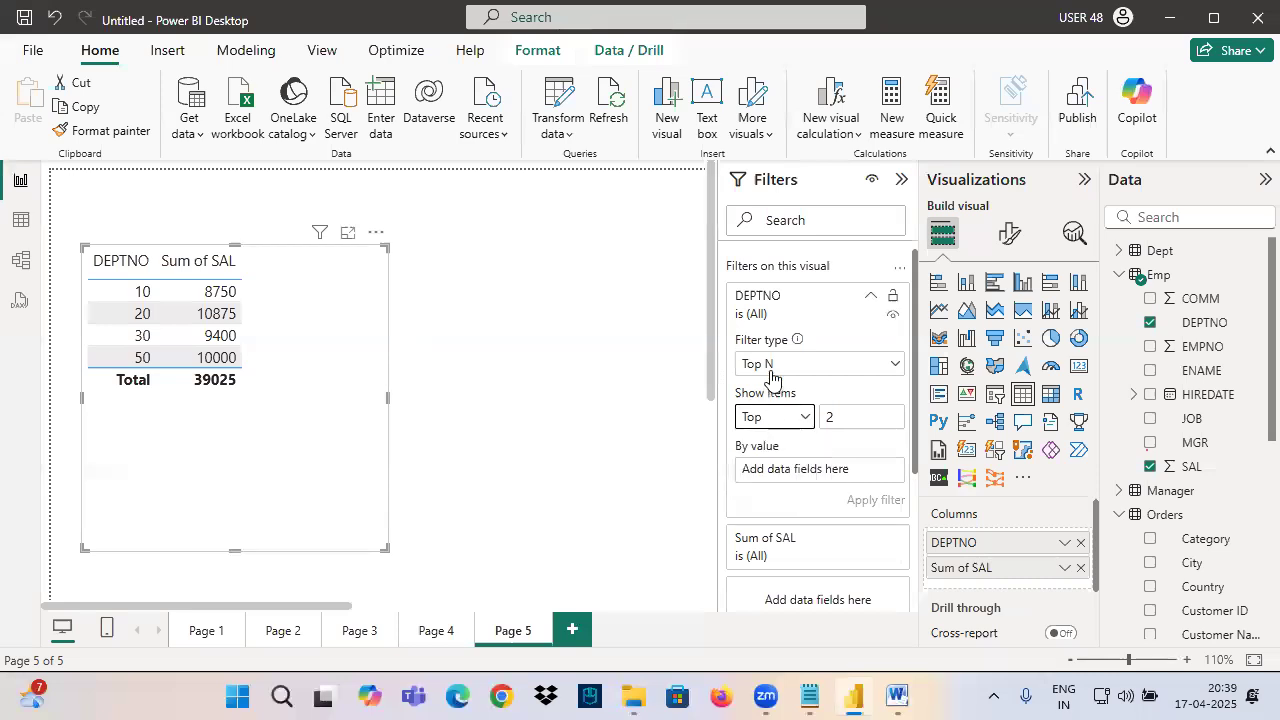
Mark the DEPTNO filter's Top 2 and By value settings, use SAL as the By value field, and apply the filter.
left_click_drag(742, 428, 884, 410)
mouse_move(803, 281)
left_mouse_down()
mouse_move(718, 305)
mouse_move(808, 290)
left_mouse_up()
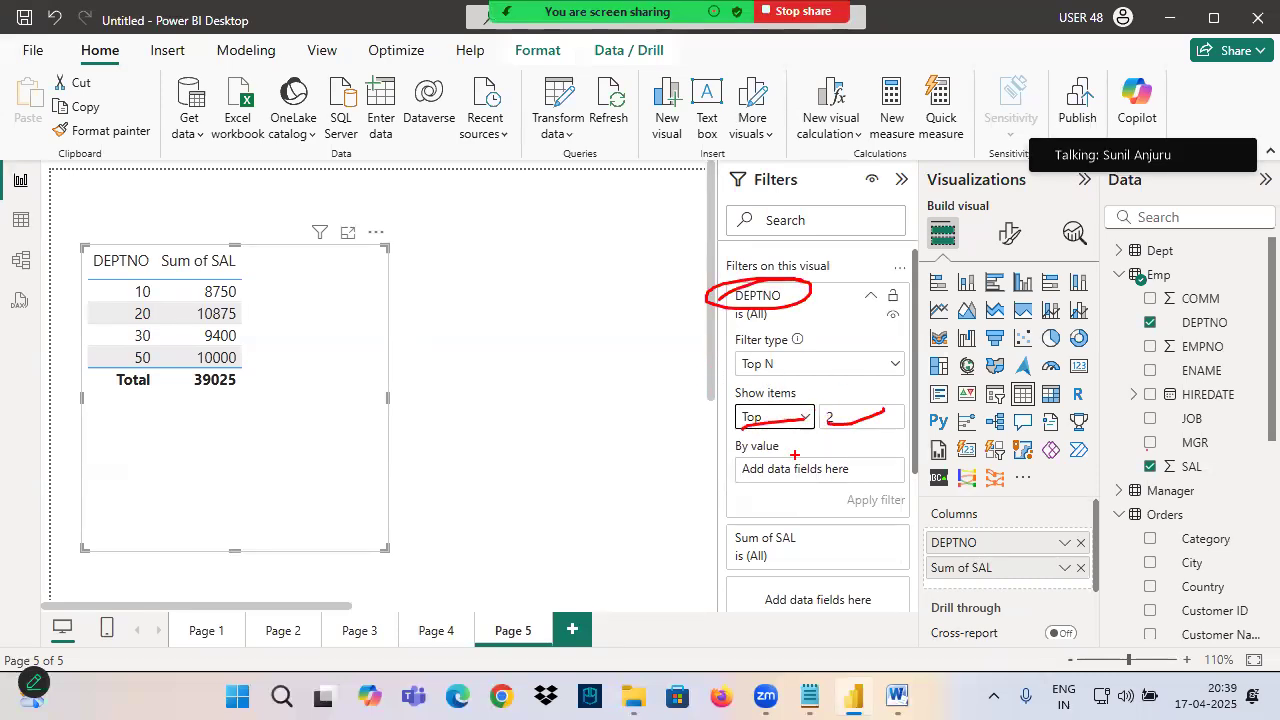
left_click_drag(662, 437, 792, 450)
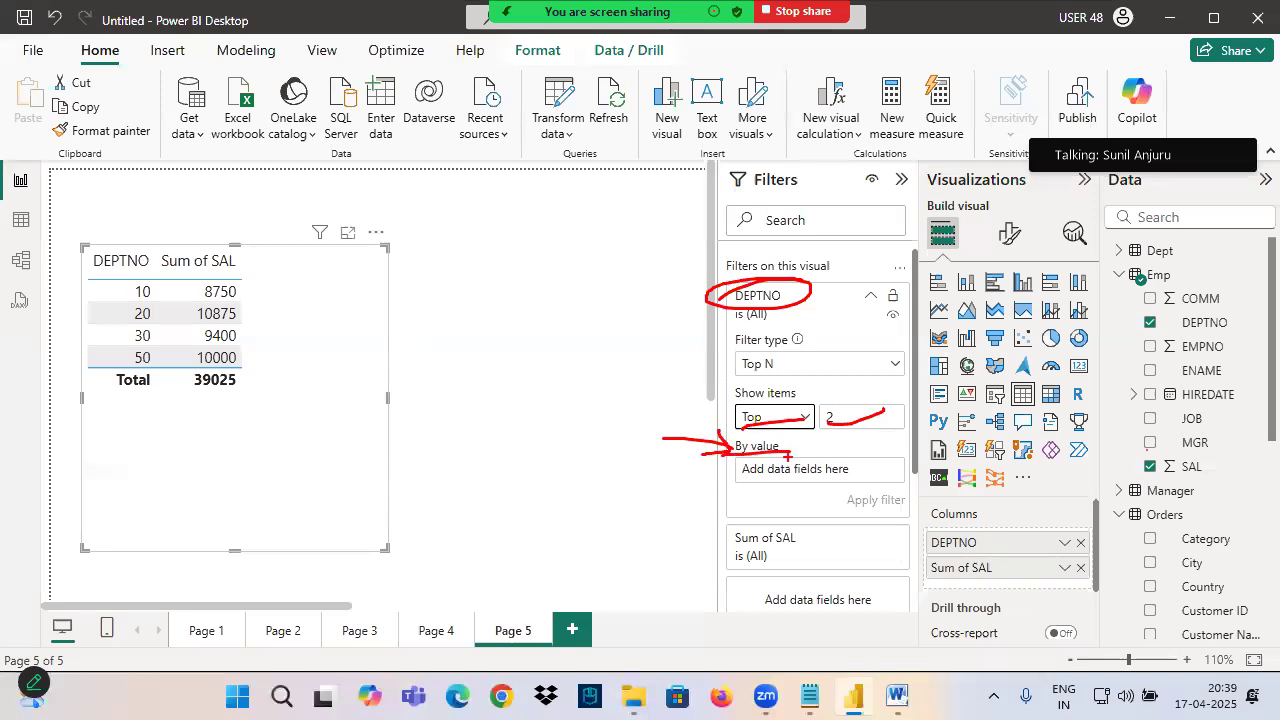
mouse_move(1156, 474)
left_mouse_down()
mouse_move(1236, 468)
mouse_move(815, 469)
left_mouse_up()
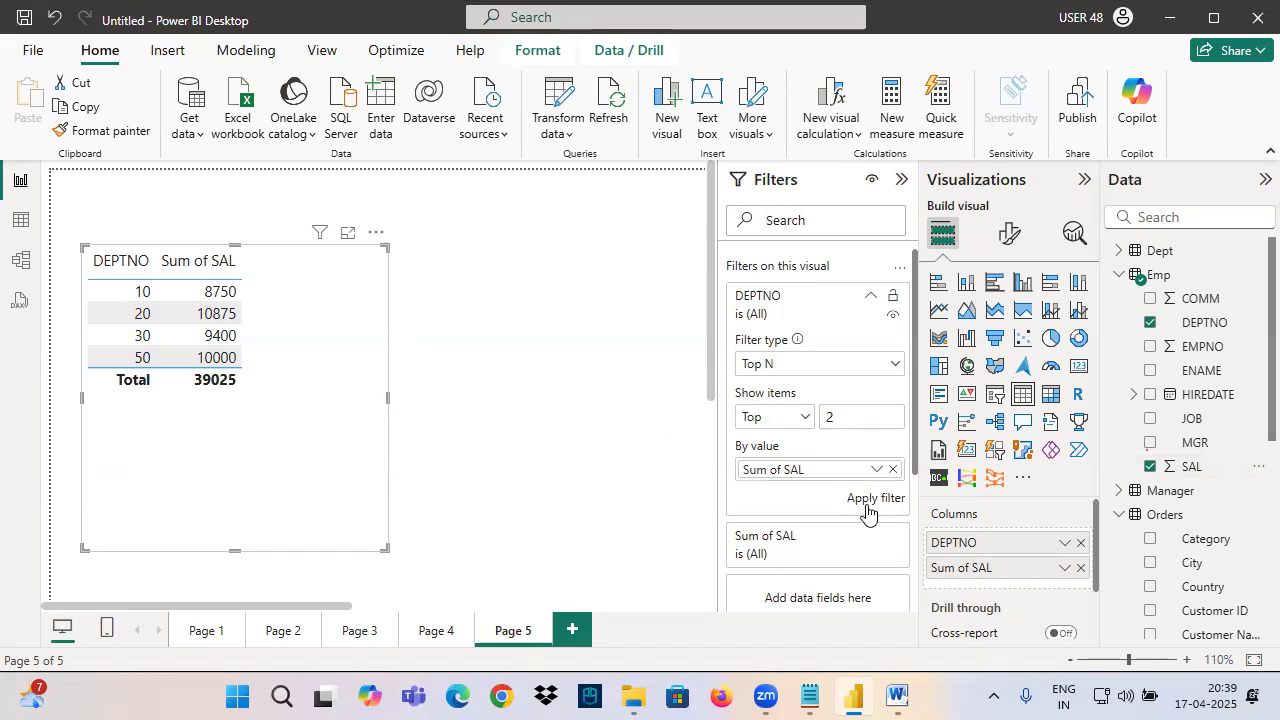
left_click(866, 500)
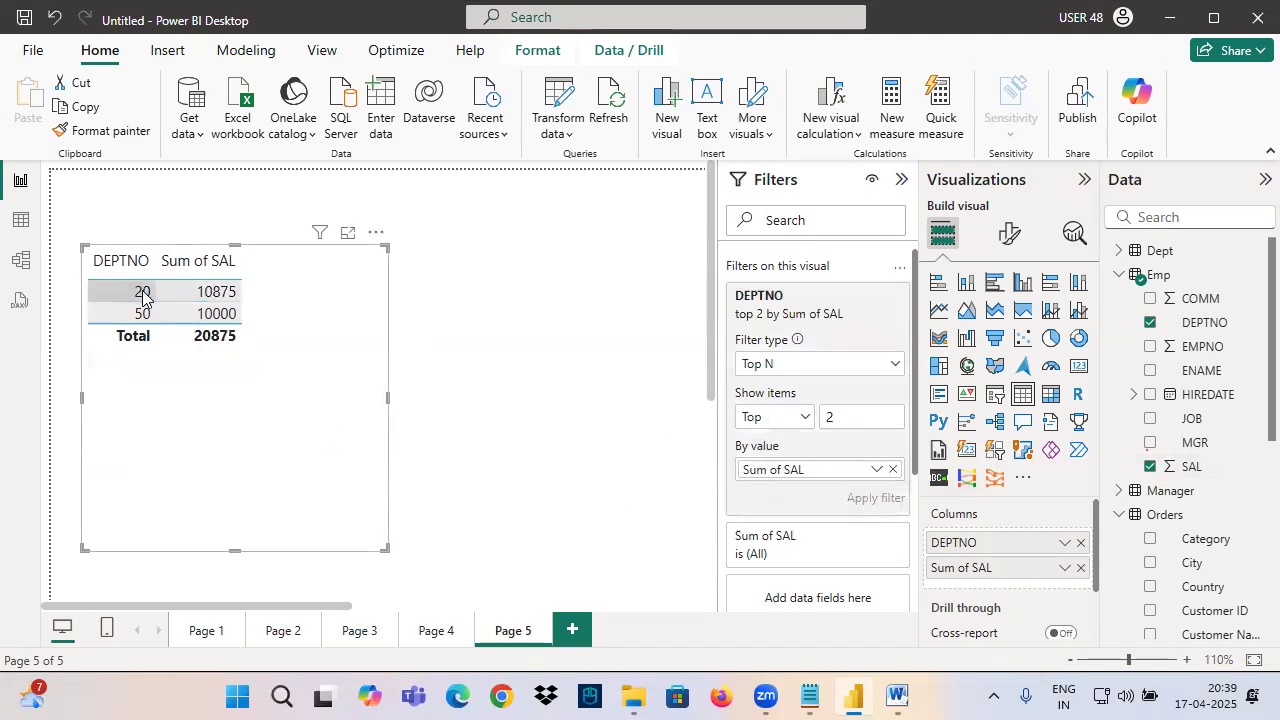
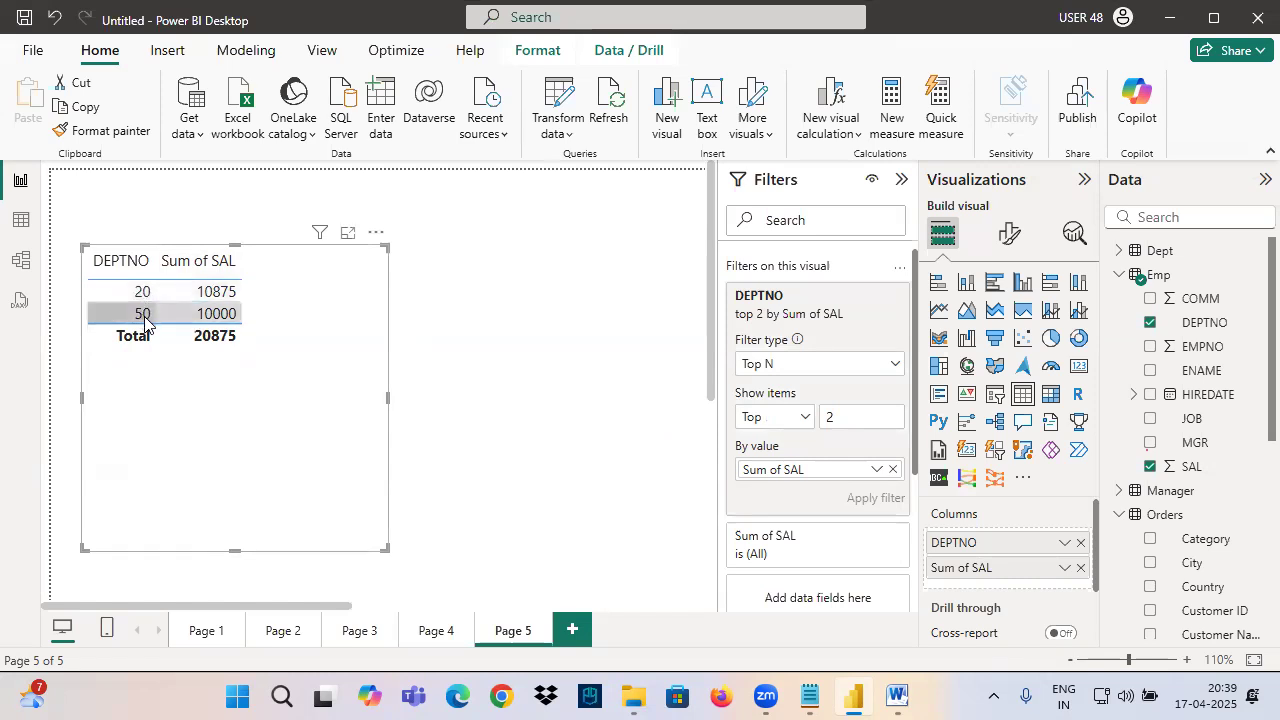
Refresh the data and set the table's DEPTNO Top N filter to show the Bottom 2 items by Sum of SAL.
left_click(612, 100)
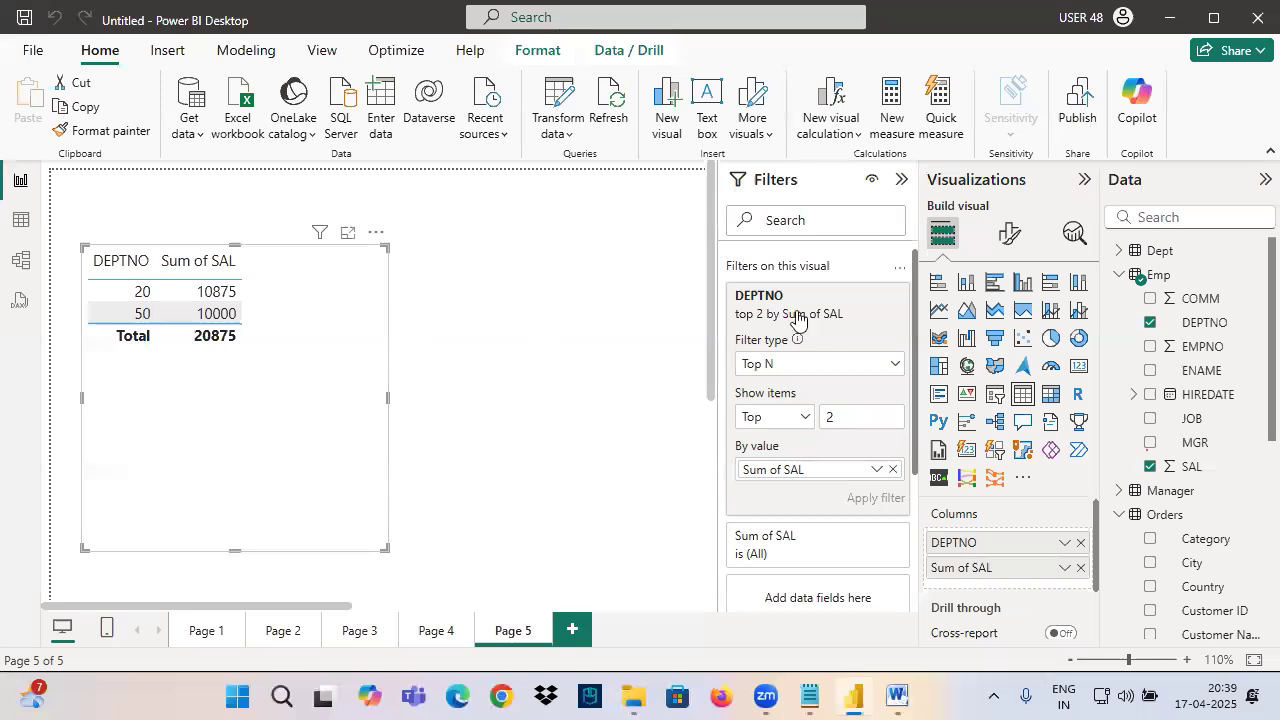
left_click(763, 420)
left_click(762, 468)
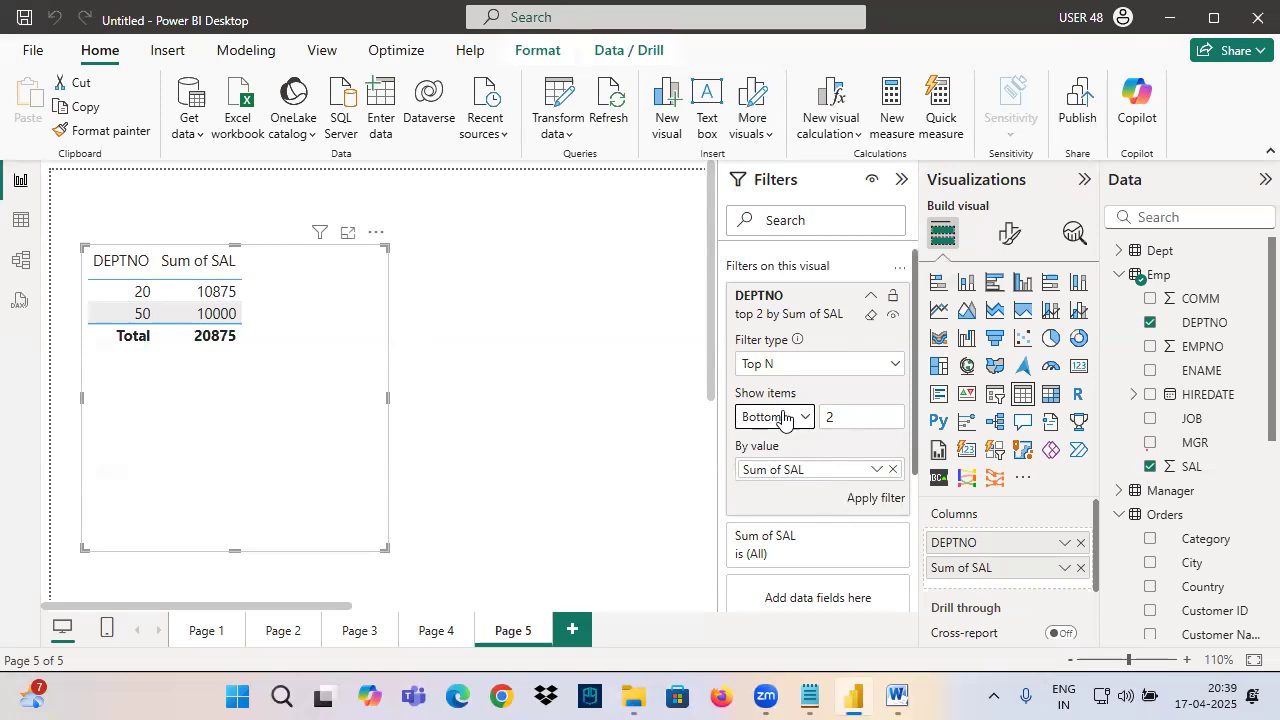
left_click(875, 498)
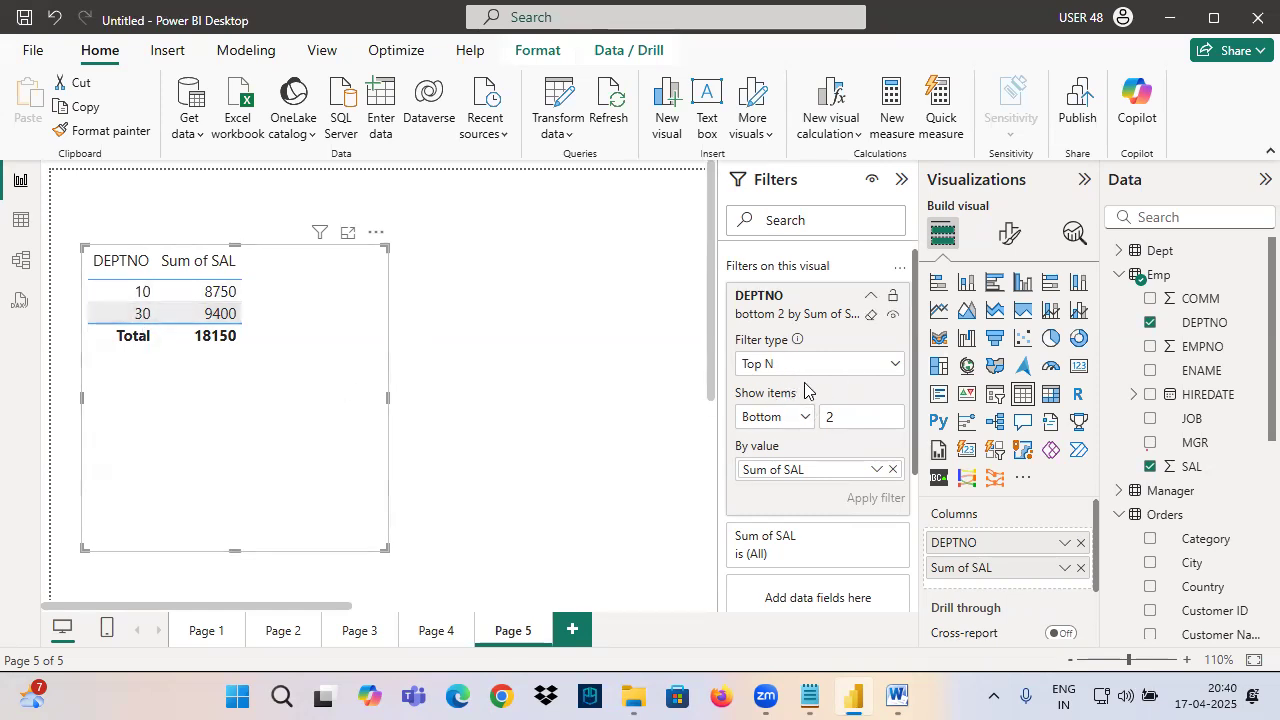
Switch to the Notepad notes and annotate the Number Datatype Column line with the Basic filter type and its equal condition.
left_click(810, 697)
scroll(98, 370, "up", 4)
scroll(98, 370, "up", 3)
scroll(94, 380, "down", 4)
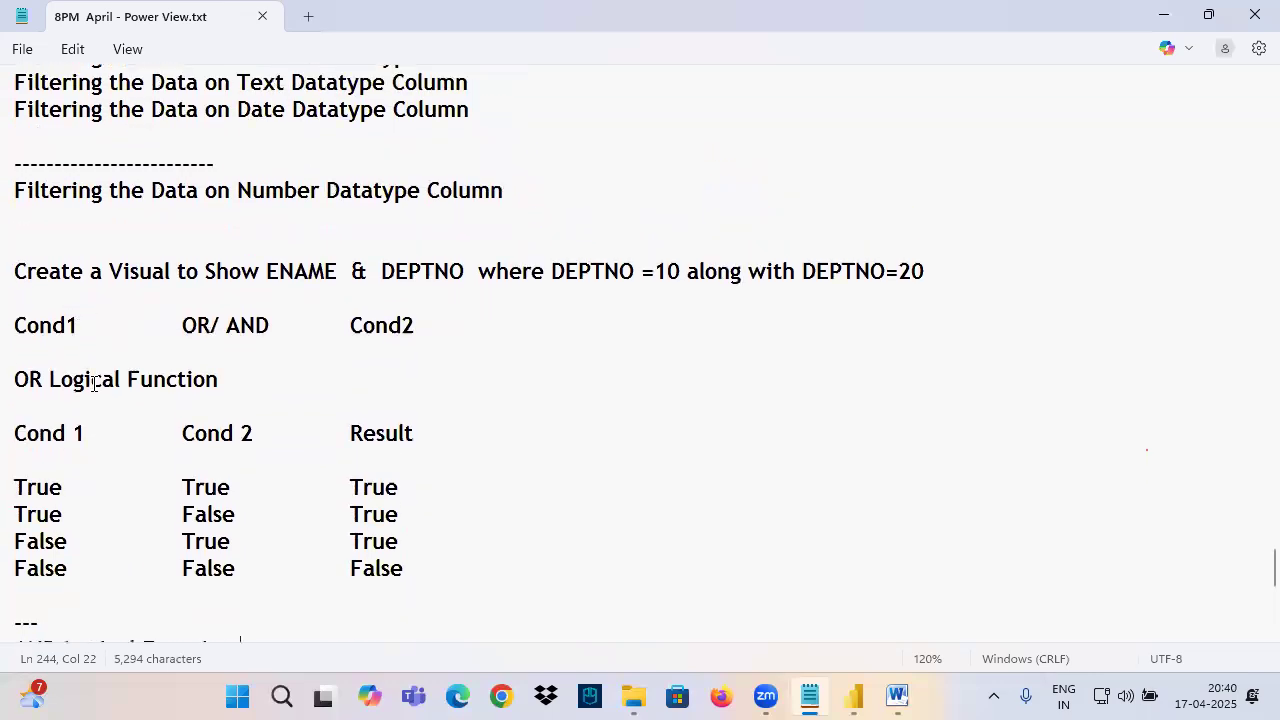
scroll(98, 378, "up", 6)
mouse_move(265, 290)
left_mouse_down()
mouse_move(562, 290)
mouse_move(608, 246)
left_mouse_up()
left_click_drag(651, 206, 664, 233)
left_click_drag(720, 198, 724, 214)
left_click_drag(746, 186, 776, 202)
mouse_move(804, 200)
left_mouse_down()
mouse_move(872, 162)
mouse_move(884, 186)
mouse_move(940, 136)
left_mouse_up()
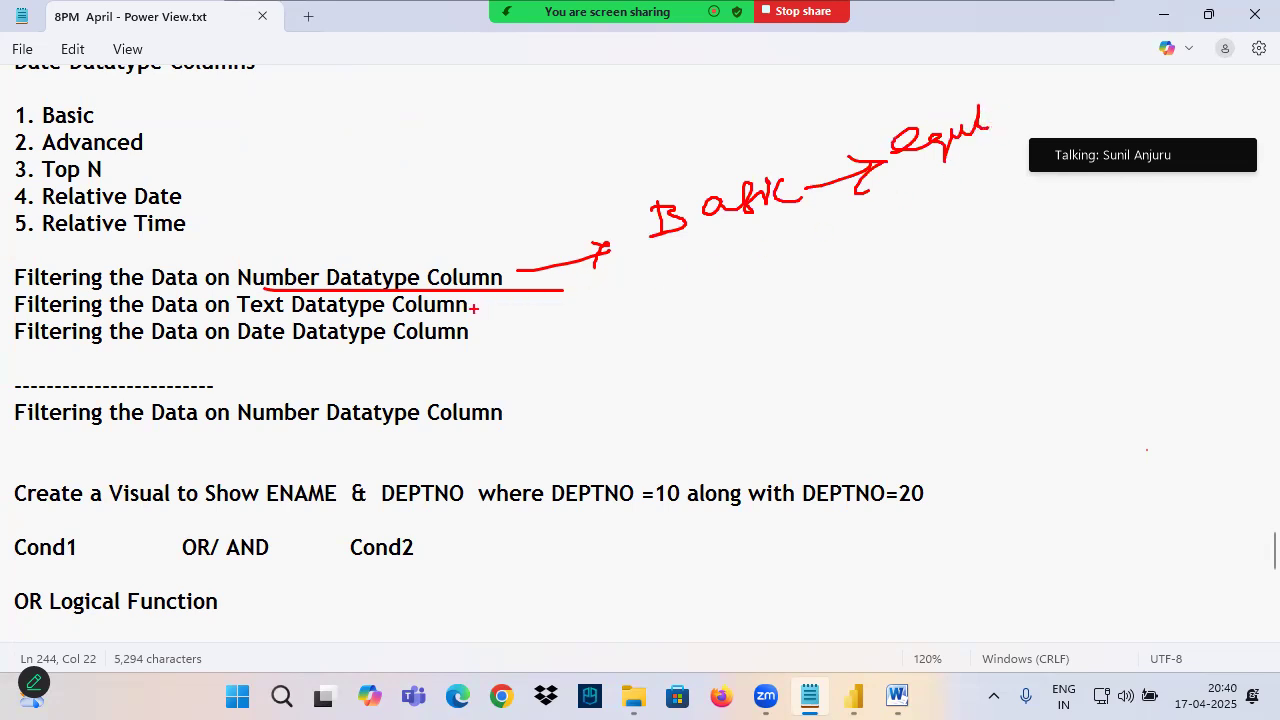
Annotate the same notes line with the Adv and Top N filter types, and clear the markings.
mouse_move(548, 268)
left_mouse_down()
mouse_move(634, 294)
mouse_move(766, 234)
mouse_move(877, 215)
left_mouse_up()
mouse_move(830, 234)
left_mouse_down()
mouse_move(880, 256)
mouse_move(870, 294)
mouse_move(830, 318)
left_mouse_up()
mouse_move(500, 272)
left_mouse_down()
mouse_move(694, 340)
mouse_move(652, 366)
left_mouse_up()
mouse_move(728, 312)
left_mouse_down()
mouse_move(736, 350)
mouse_move(760, 310)
left_mouse_up()
mouse_move(760, 312)
left_mouse_down()
mouse_move(790, 322)
mouse_move(878, 272)
left_mouse_up()
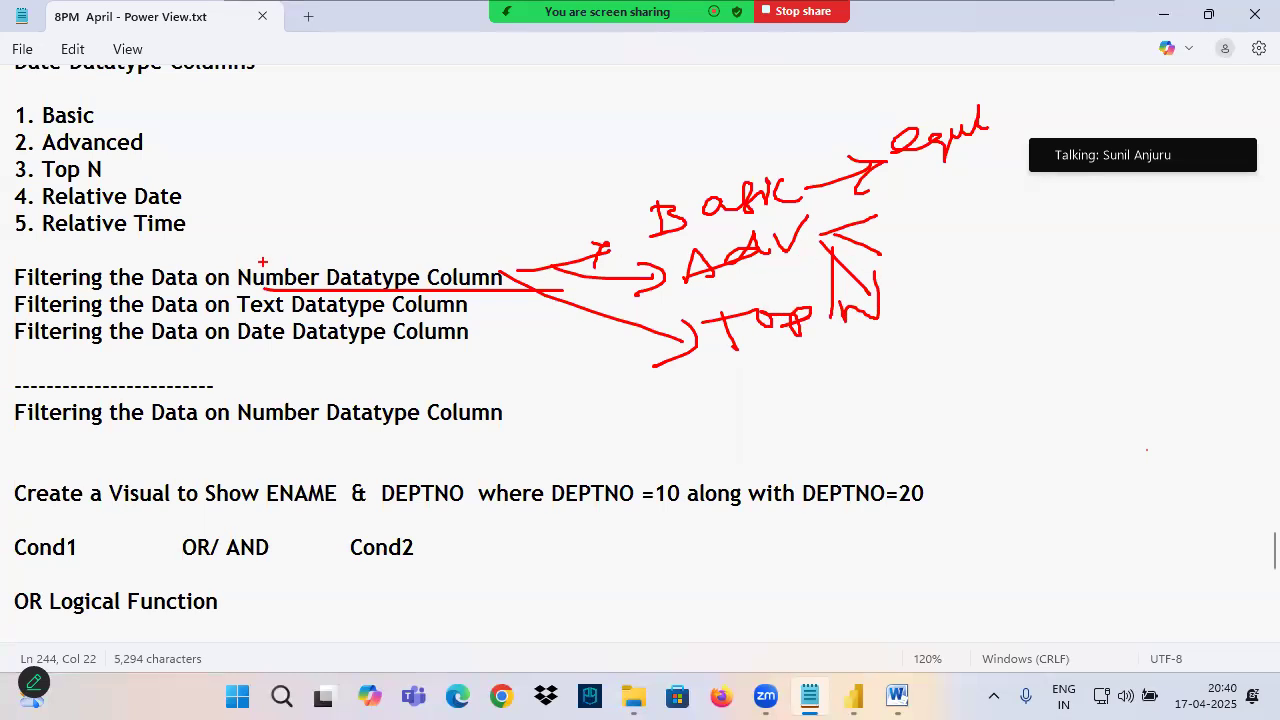
left_click_drag(237, 285, 405, 284)
key("Escape")
Copy the line "Filtering the Data on Text Datatype Column" to the end of the notes below a dashed divider, with blank lines after it.
left_click_drag(16, 306, 481, 312)
key("ctrl+c")
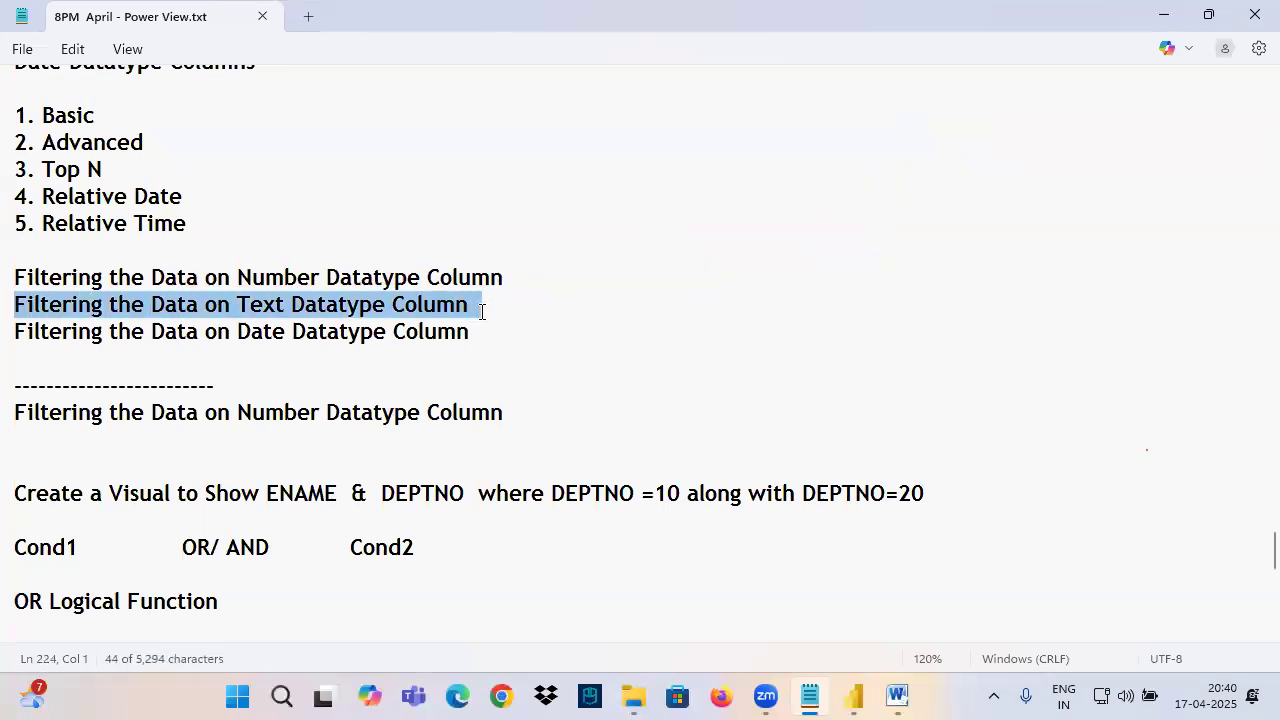
scroll(553, 398, "down", 9)
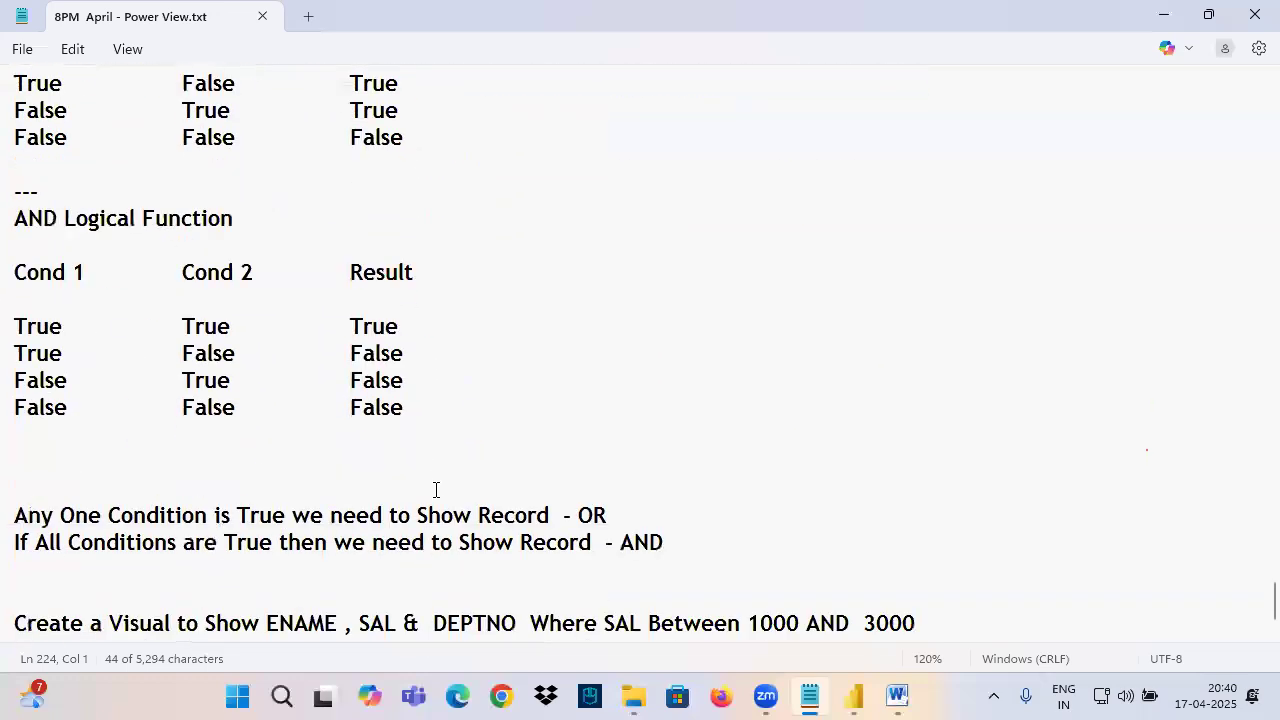
left_click(96, 604)
type("----------------------")
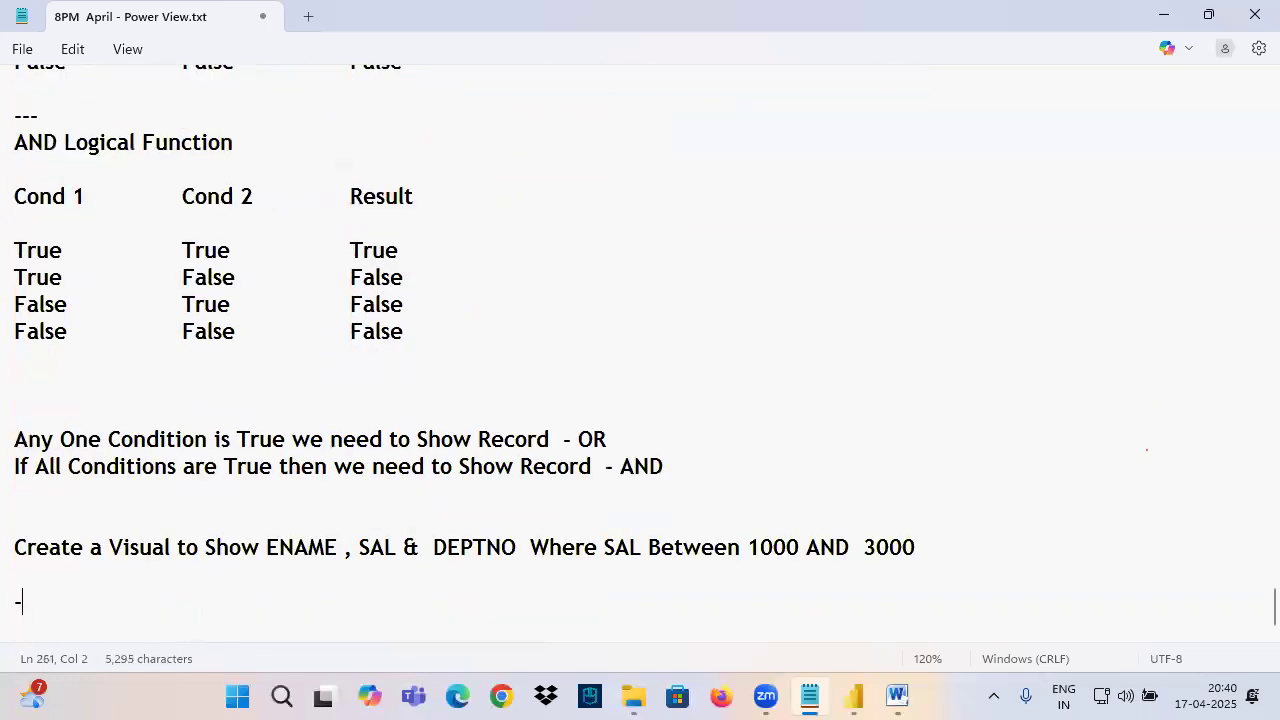
key("Return")
key("ctrl+v")
key("Return")
key("Return")
key("Return")
key("Return")
key("Return")
key("Return")
key("Return")
key("Return")
key("Return")
key("Return")
key("Return")
key("Return")
key("Return")
key("Return")
key("Return")
key("Return")
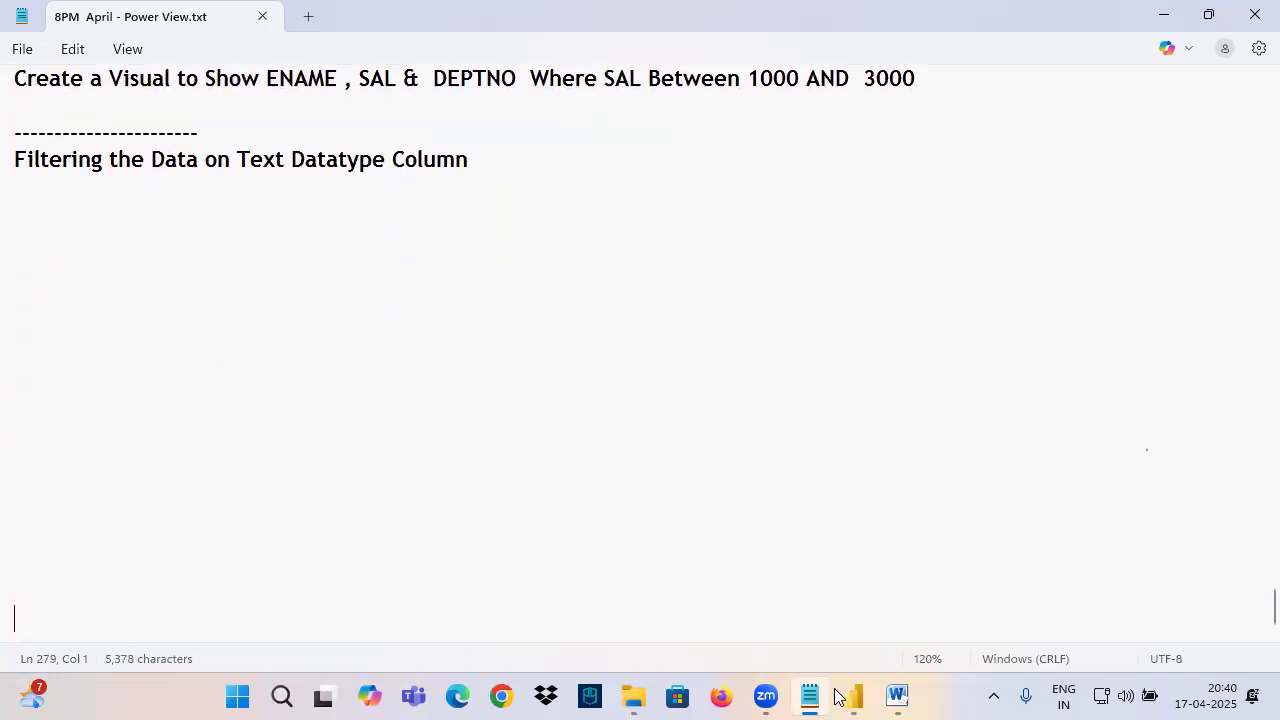
Switch to the Word document and highlight the heading and exercise that follow the Top 2 Departments one.
left_click(897, 696)
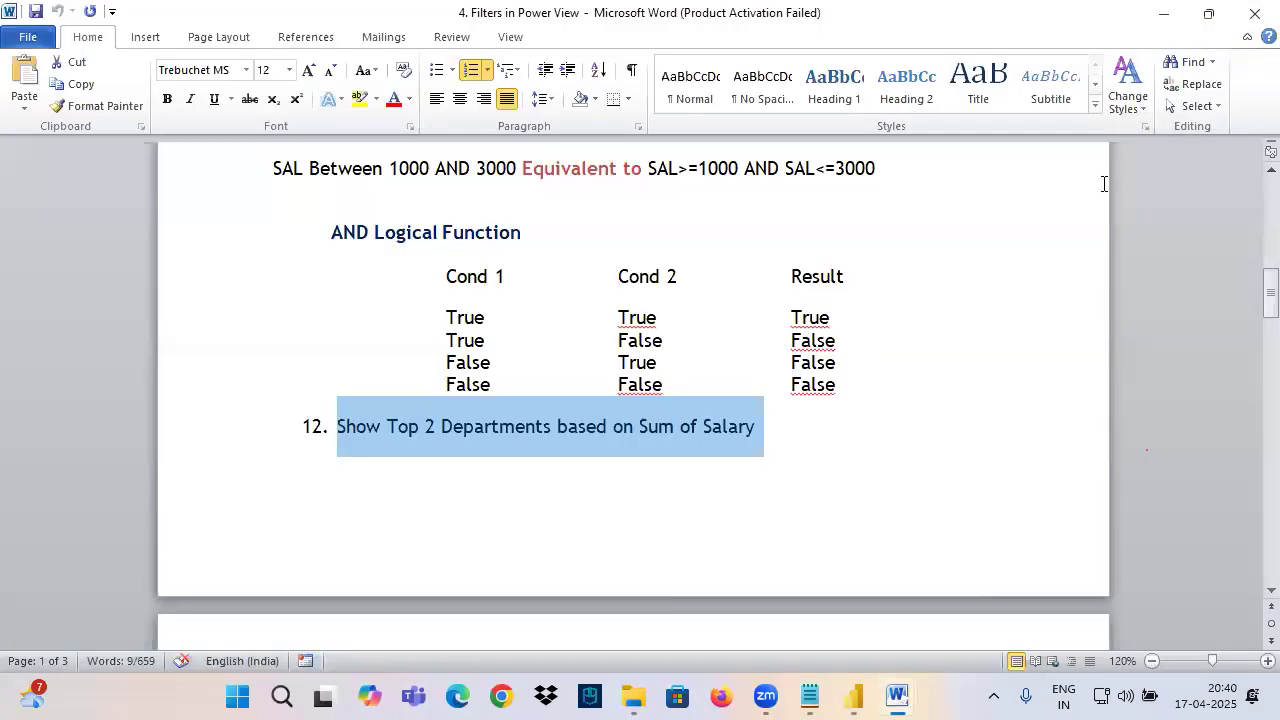
scroll(658, 489, "down", 7)
left_click_drag(357, 227, 571, 229)
left_click_drag(332, 272, 930, 275)
Switch to Power BI Desktop, add a new report page, and build a card showing the Orders table's Sum of Sales.
left_click(856, 697)
left_click(588, 628)
left_click(1078, 366)
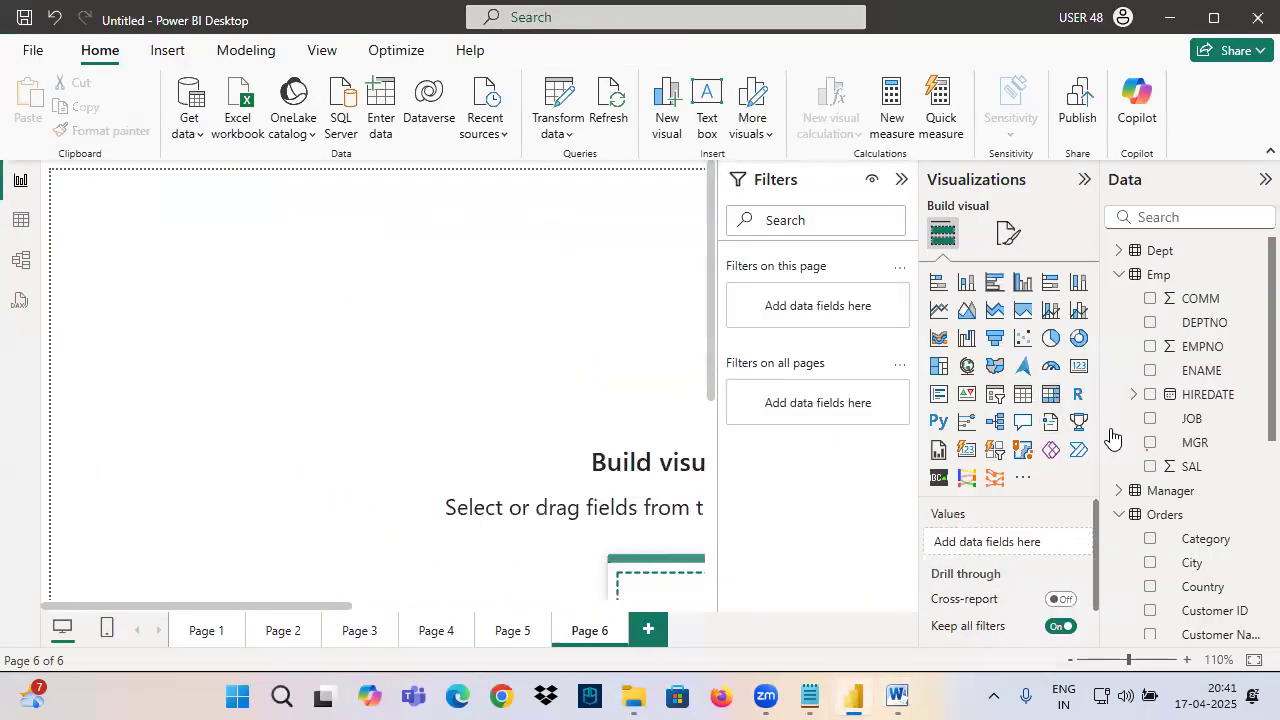
scroll(1112, 436, "down", 5)
left_click_drag(1155, 514, 155, 312)
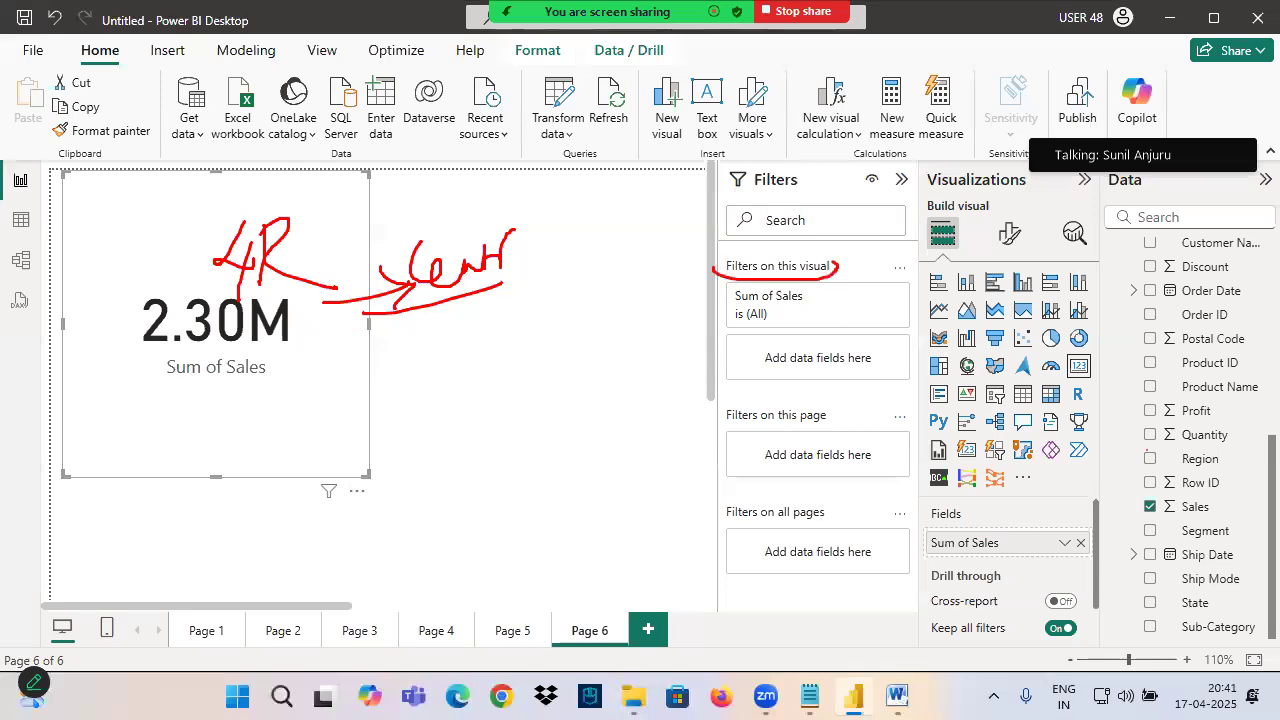
Add Region to the card's visual-level filters and select Central with Basic filtering.
left_click_drag(1200, 458, 845, 362)
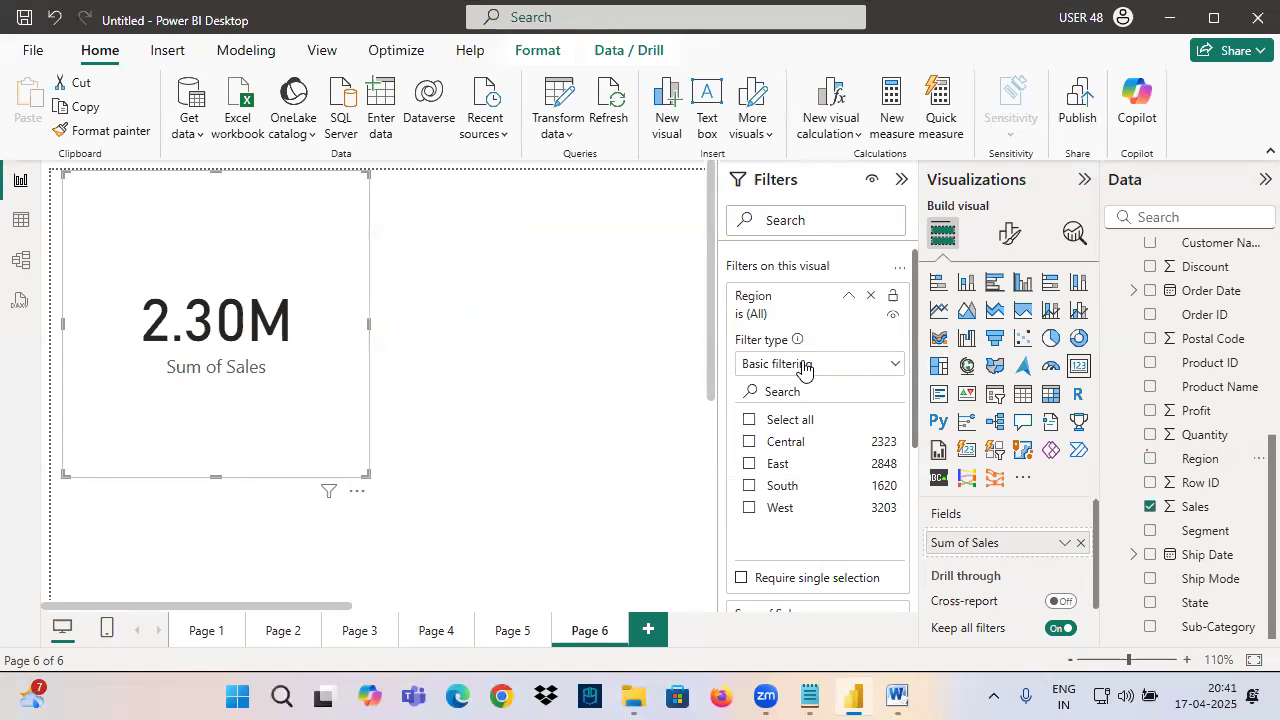
left_click(778, 443)
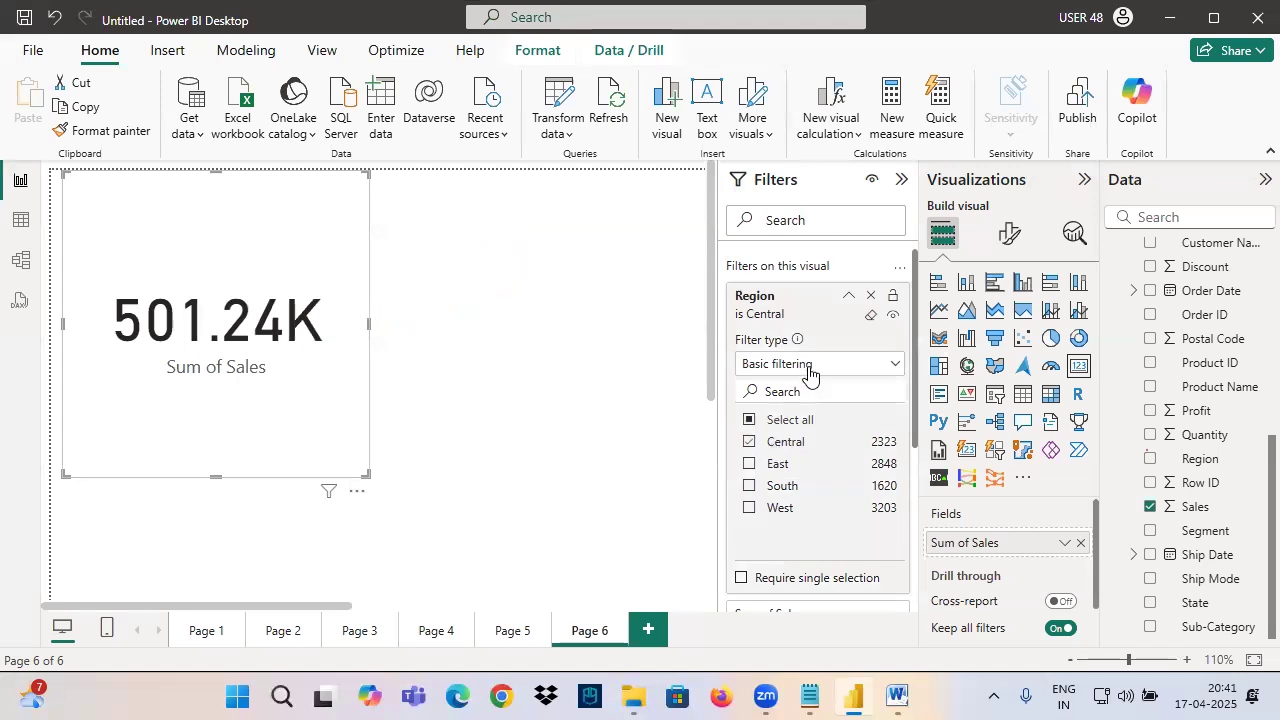
left_click(848, 295)
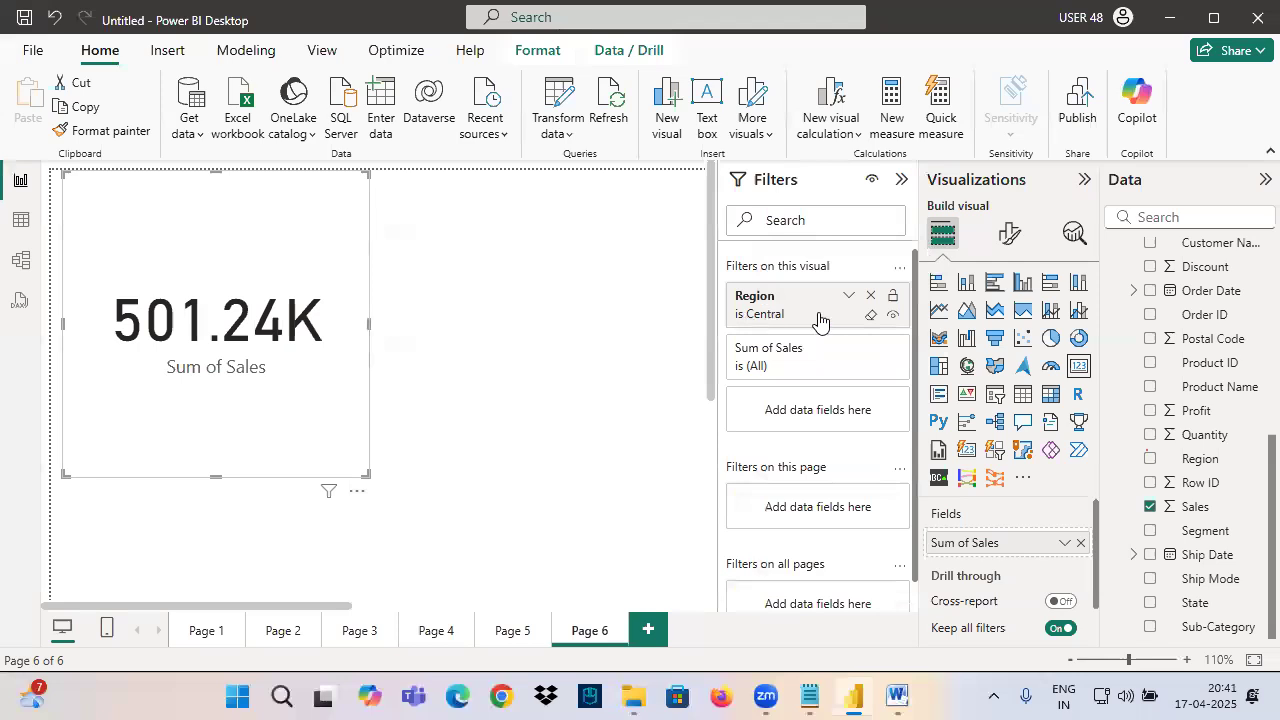
Clear the Region selection and apply an Advanced filtering condition where the value is Central.
left_click(871, 317)
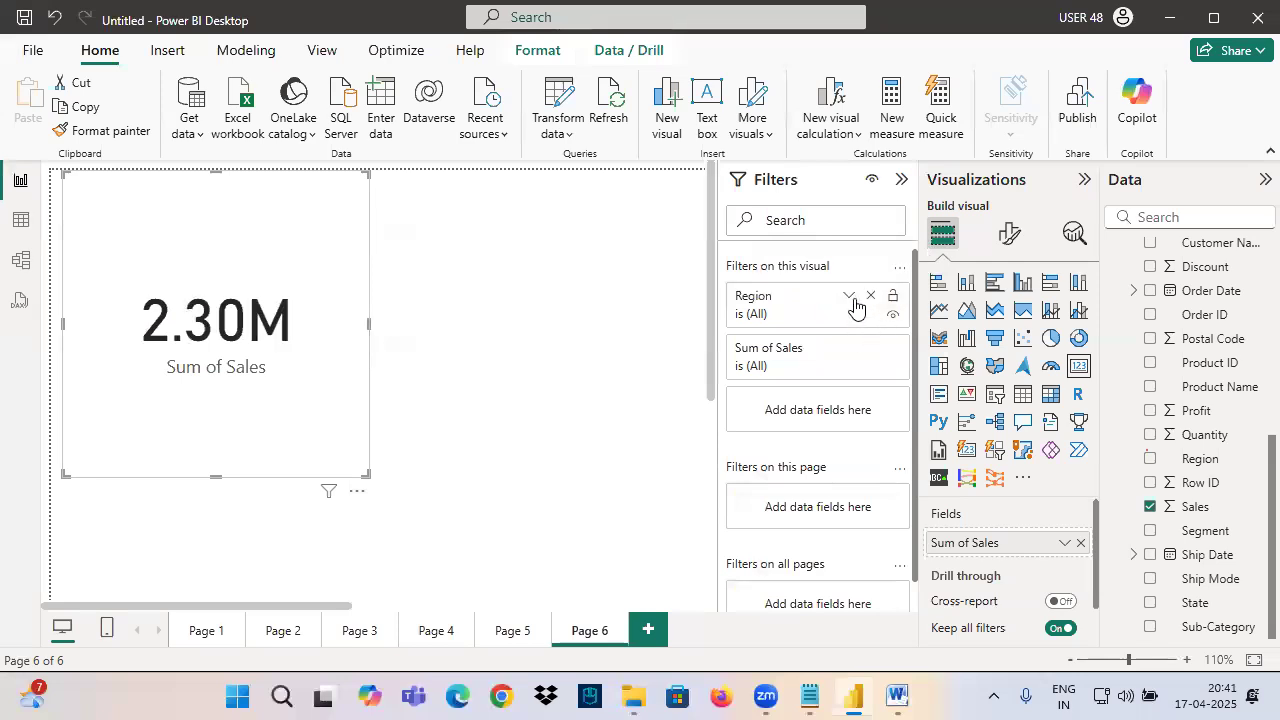
left_click(848, 296)
left_click(785, 370)
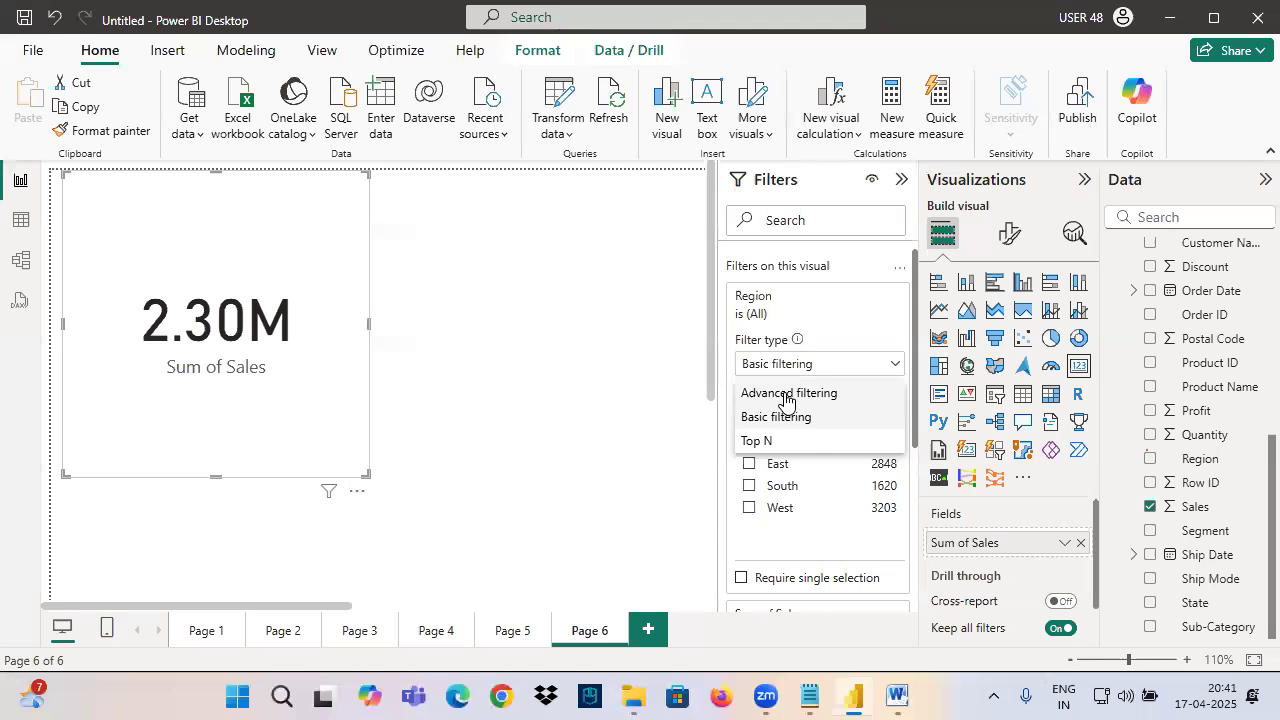
left_click(783, 393)
left_click(772, 424)
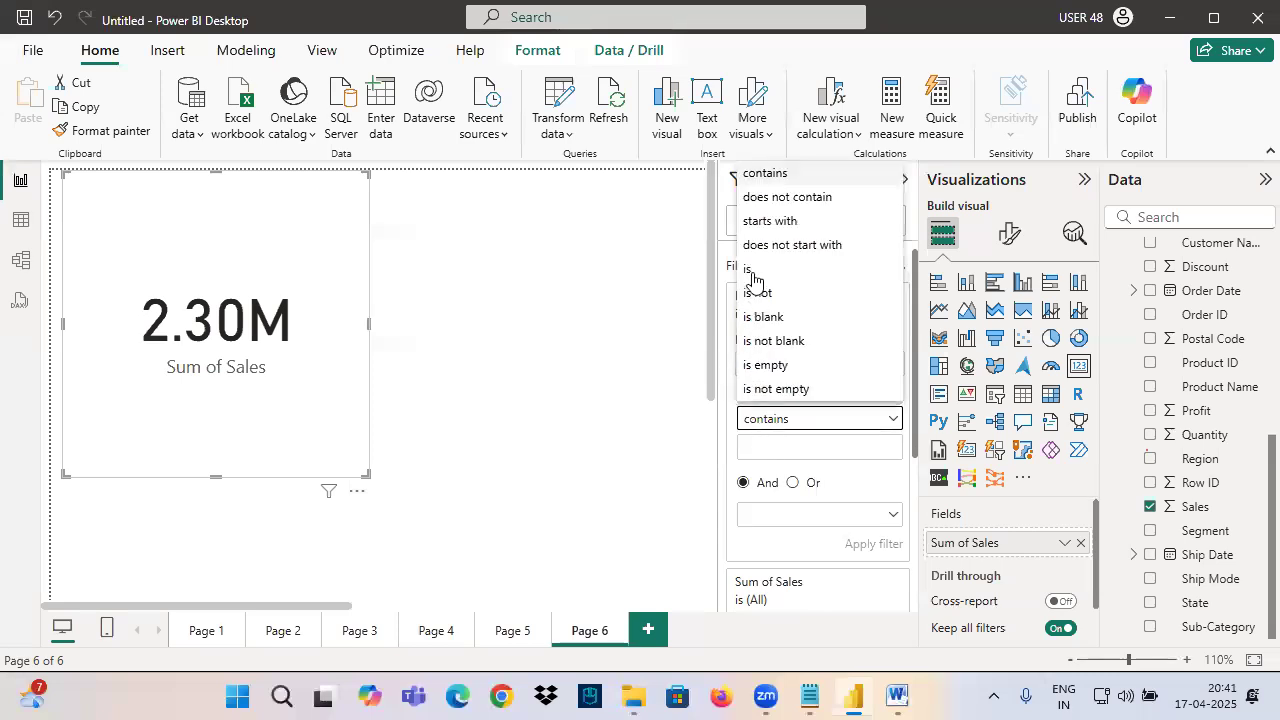
left_click(752, 270)
left_click(775, 446)
type("Central")
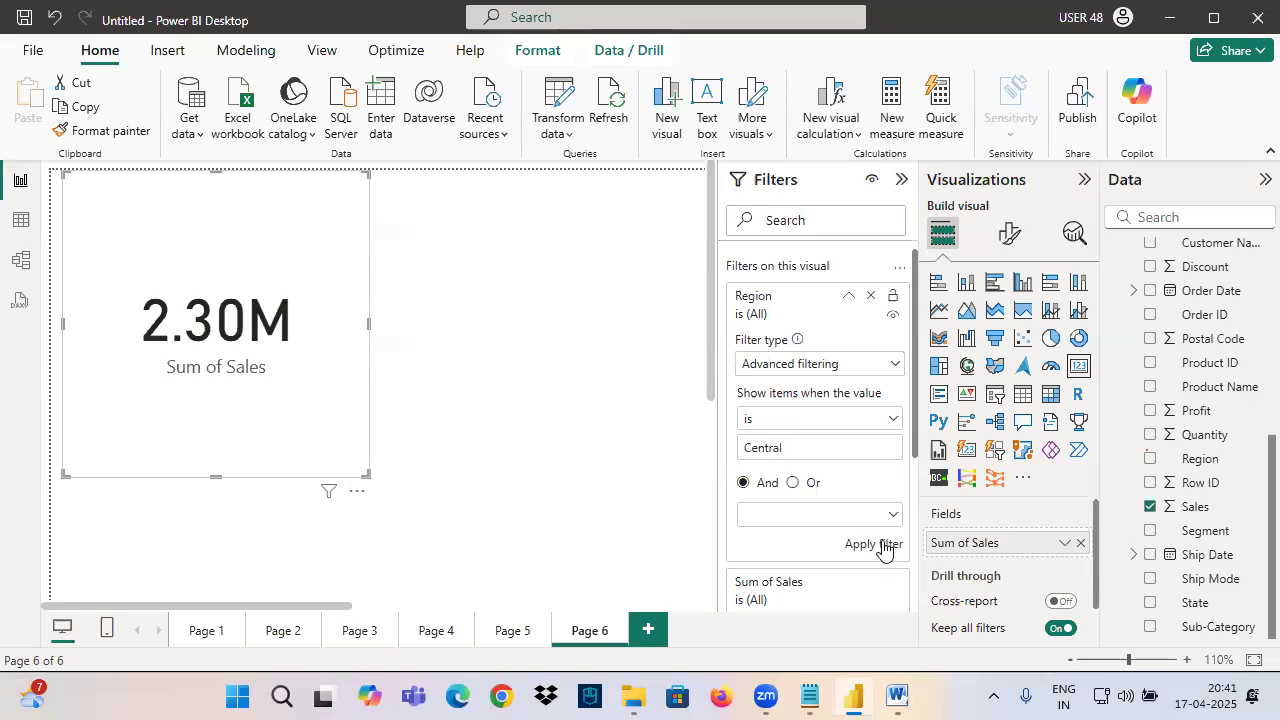
left_click(882, 544)
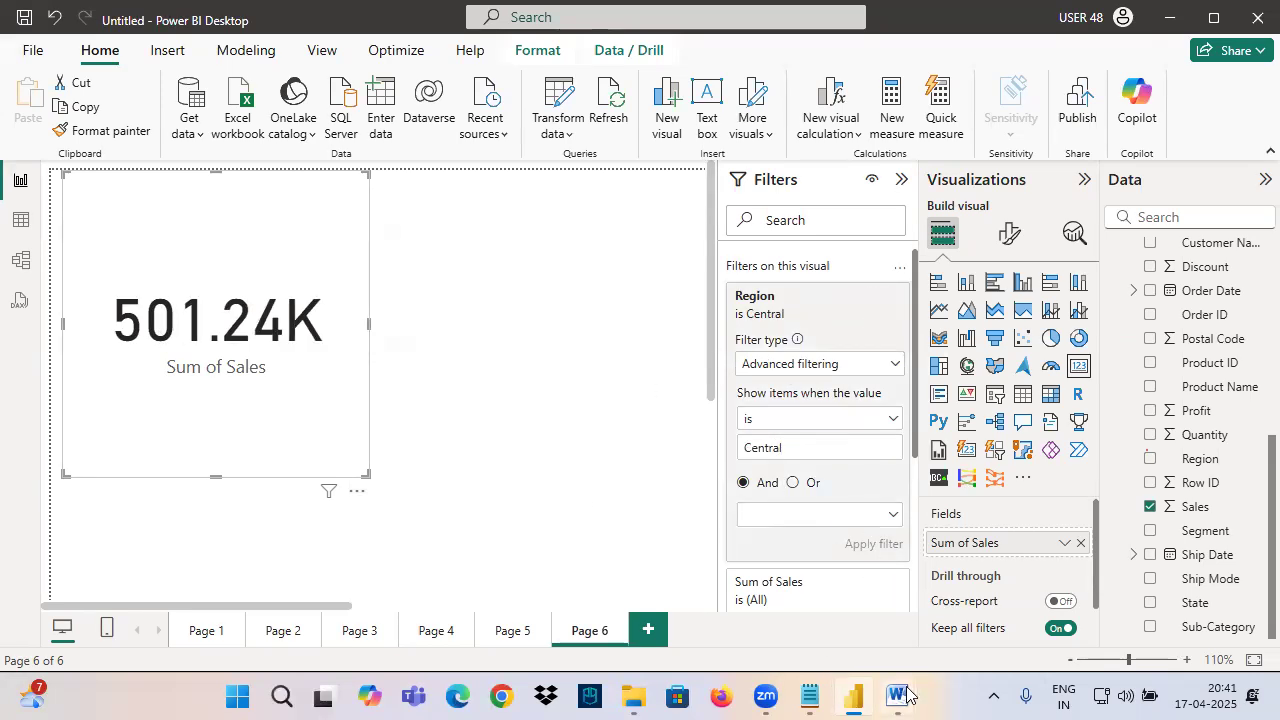
Switch to the Word document and highlight the next text filtering exercise.
mouse_move(897, 697)
left_click(1000, 590)
left_click_drag(332, 316, 930, 317)
Switch to Power BI Desktop, examine the State column in the Orders table data, and mark its values and distinct count.
left_click(853, 697)
left_click(13, 225)
left_click_drag(440, 640, 662, 640)
left_click(512, 208)
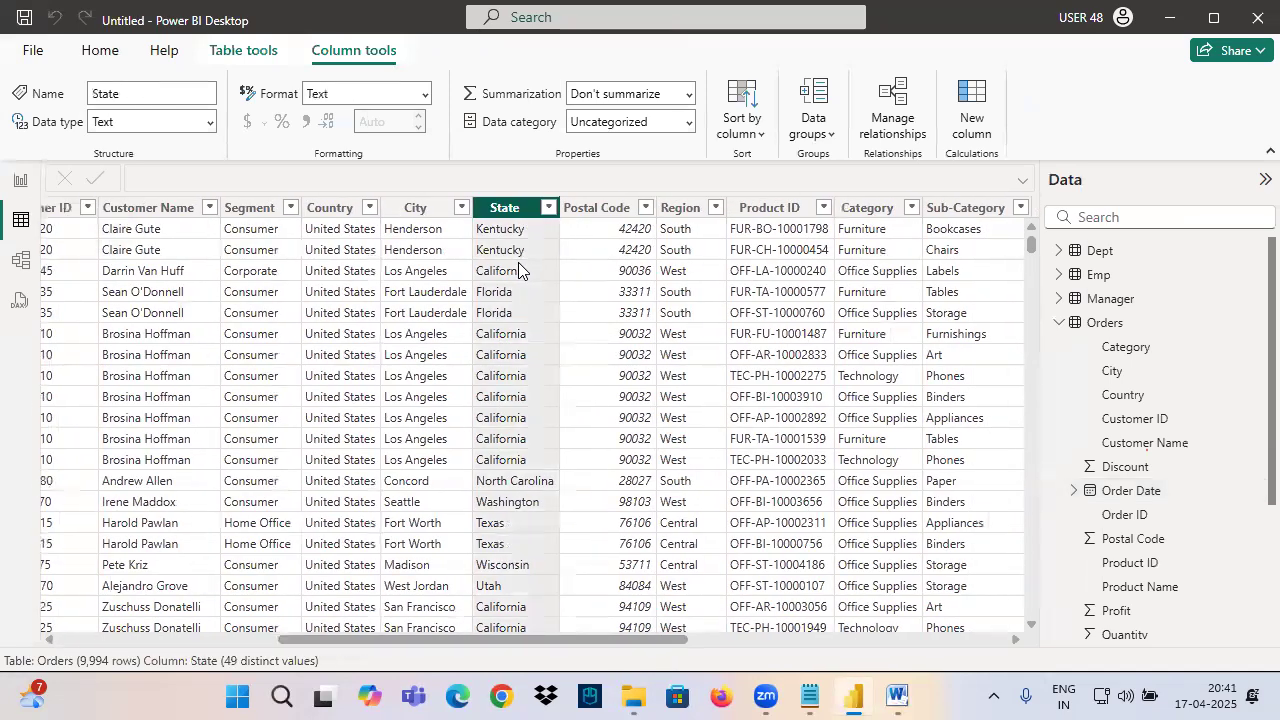
left_click_drag(573, 377, 497, 470)
mouse_move(188, 548)
left_mouse_down()
mouse_move(198, 612)
mouse_move(234, 617)
left_mouse_up()
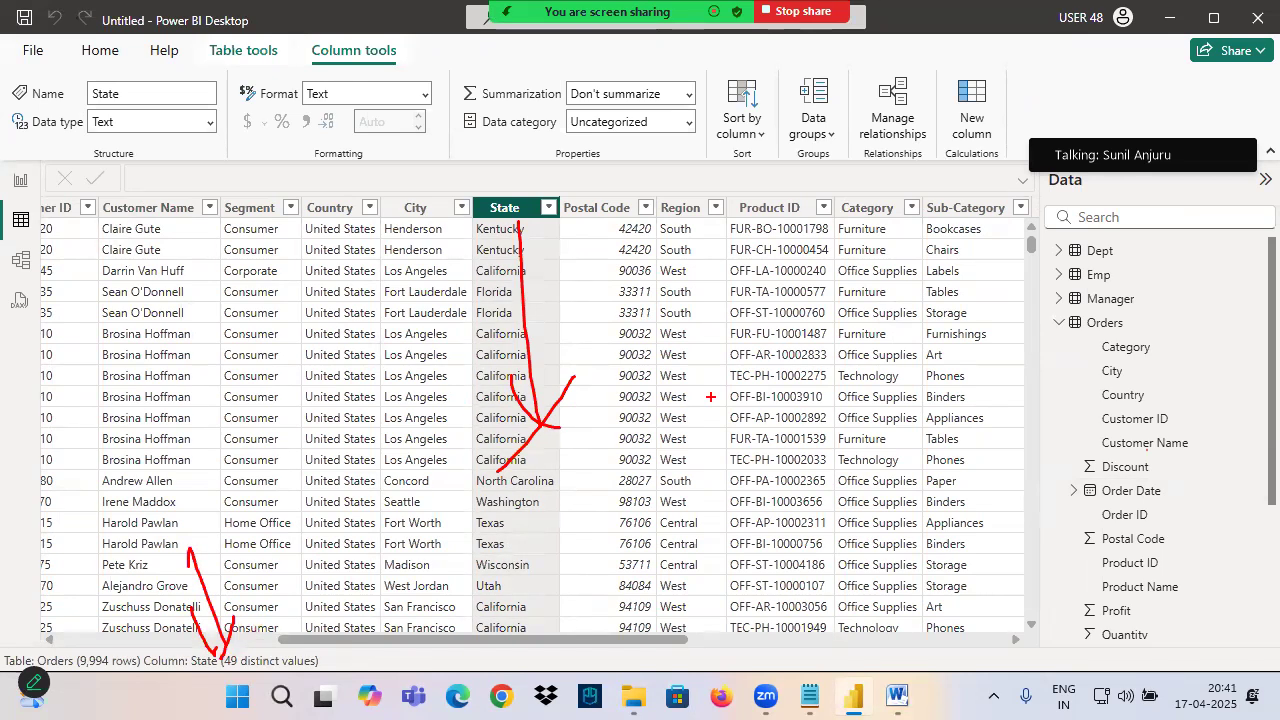
Return to the report, add another page, and build a card showing Sum of Sales.
left_click(20, 180)
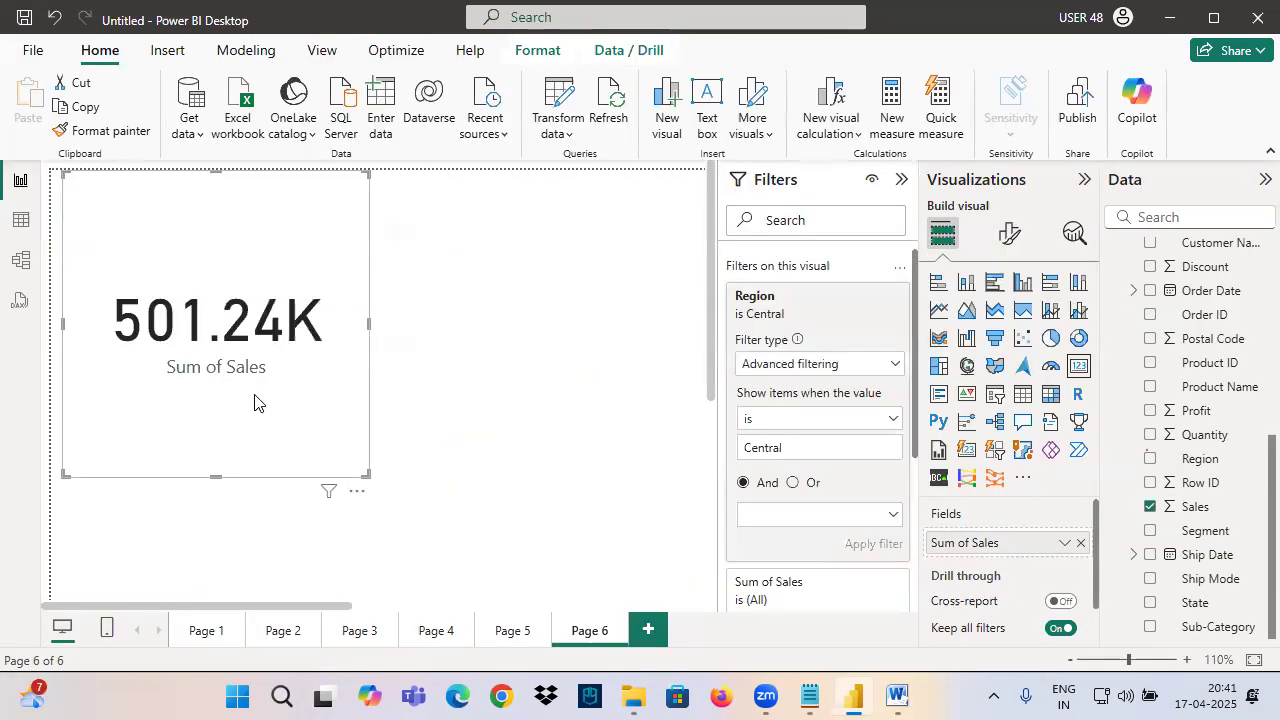
left_click(649, 629)
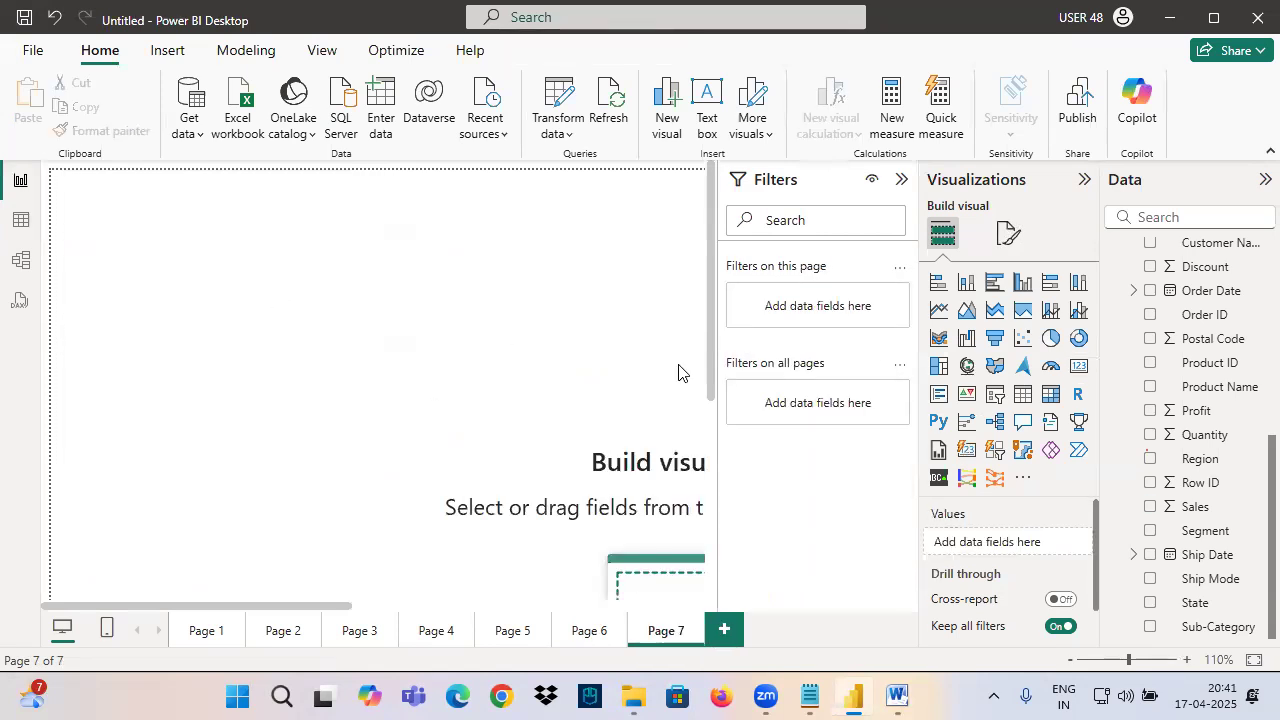
left_click(1078, 366)
mouse_move(1195, 506)
left_mouse_down()
mouse_move(1041, 503)
mouse_move(220, 320)
left_mouse_up()
Annotate the Sum of Sales card to contrast the total for all 49 states with sales for NY alone.
left_click_drag(150, 145, 172, 268)
left_click_drag(138, 215, 193, 211)
left_click_drag(166, 271, 164, 280)
mouse_move(268, 231)
left_mouse_down()
mouse_move(400, 311)
mouse_move(34, 206)
left_mouse_up()
mouse_move(287, 132)
left_mouse_down()
mouse_move(254, 175)
mouse_move(272, 222)
left_mouse_up()
left_click_drag(326, 165, 325, 205)
mouse_move(290, 114)
left_mouse_down()
mouse_move(242, 180)
mouse_move(240, 238)
mouse_move(316, 200)
mouse_move(308, 227)
left_mouse_up()
left_click_drag(368, 256, 336, 302)
mouse_move(343, 262)
left_mouse_down()
mouse_move(355, 277)
mouse_move(372, 256)
left_mouse_up()
mouse_move(382, 257)
left_mouse_down()
mouse_move(402, 260)
mouse_move(397, 311)
left_mouse_up()
left_click_drag(340, 318, 449, 306)
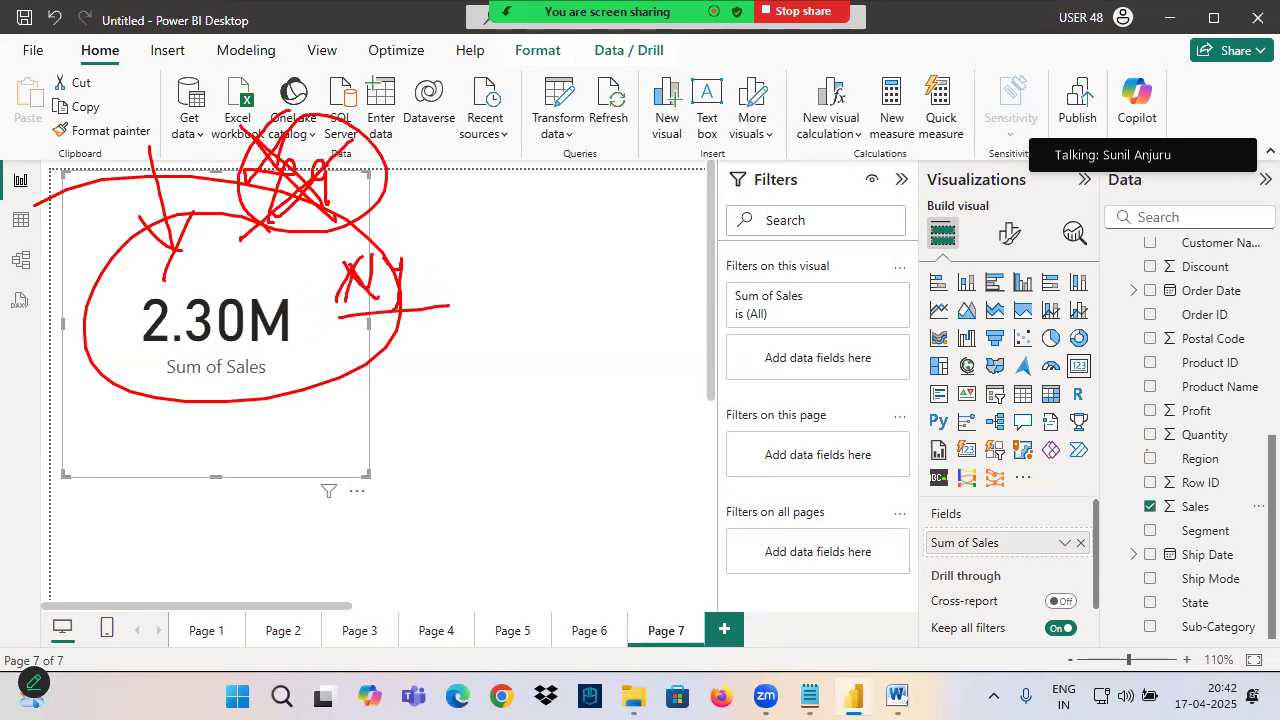
Add the State field to the visual-level filters of the Sum of Sales card on Page 7.
key("Escape")
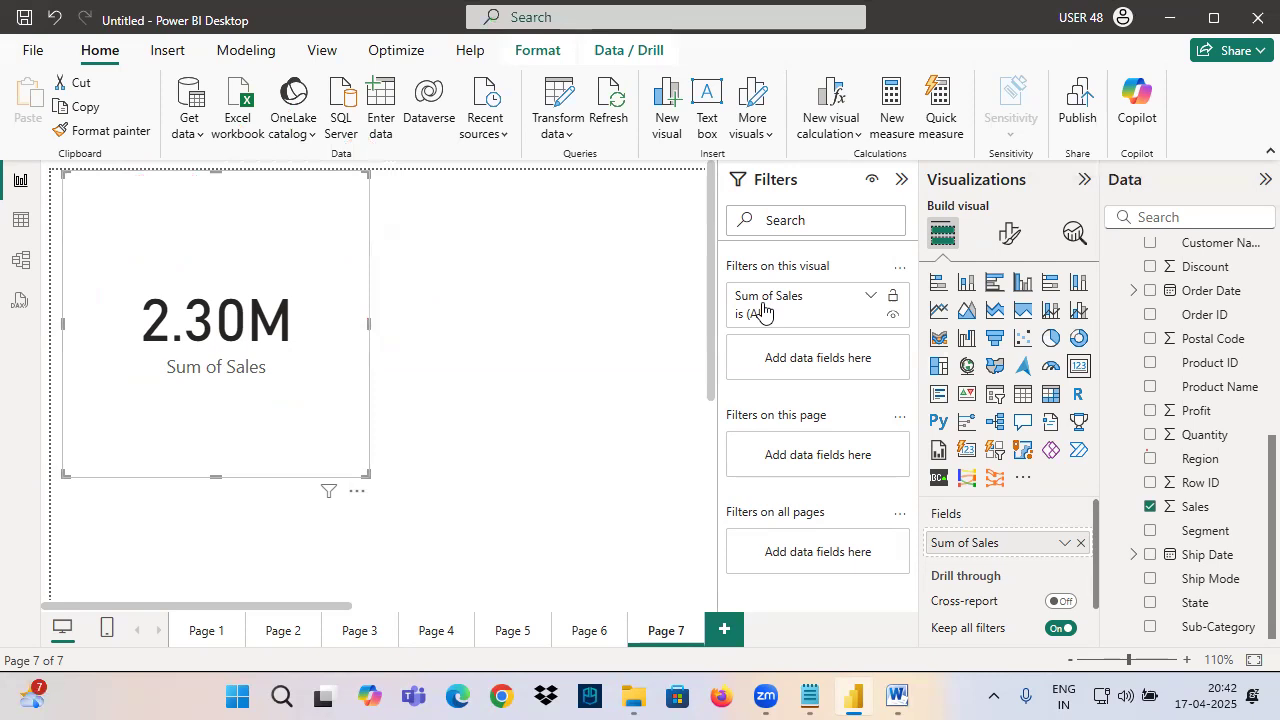
left_click_drag(1196, 600, 776, 362)
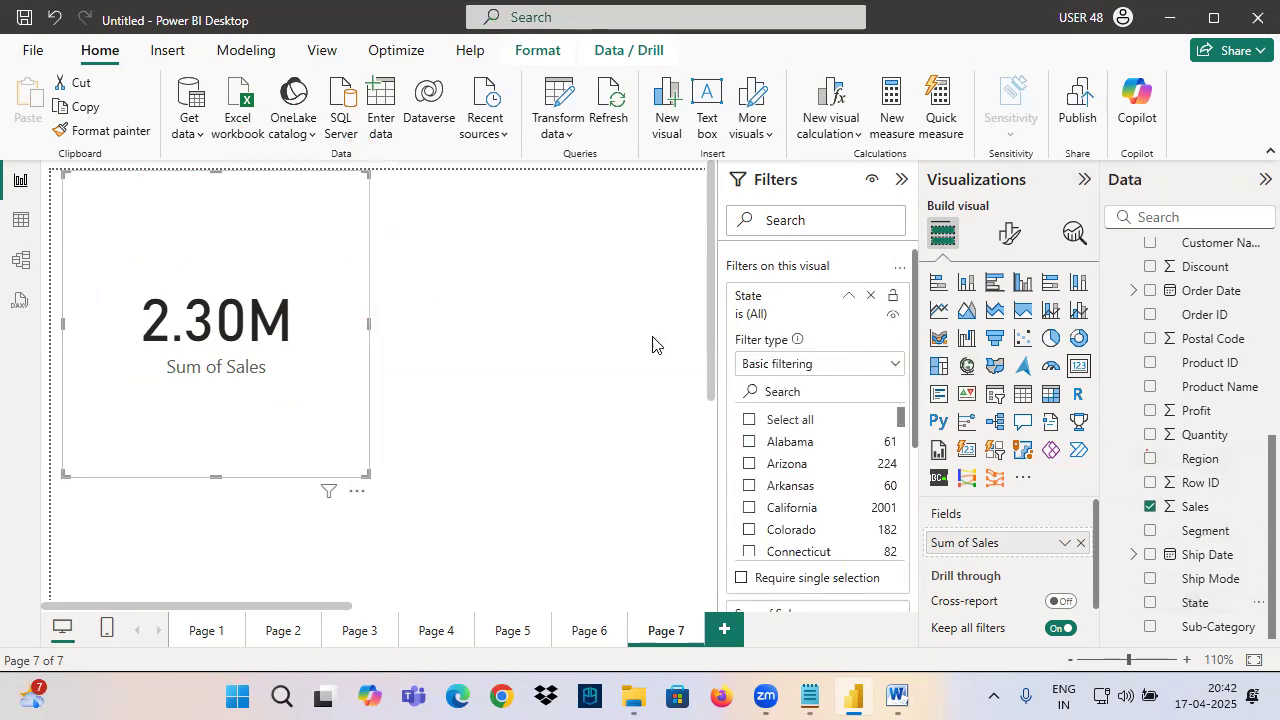
left_click_drag(434, 237, 402, 296)
mouse_move(462, 262)
left_mouse_down()
mouse_move(496, 250)
mouse_move(530, 262)
left_mouse_up()
mouse_move(538, 260)
left_mouse_down()
mouse_move(545, 229)
mouse_move(570, 224)
left_mouse_up()
mouse_move(580, 230)
left_mouse_down()
mouse_move(602, 224)
mouse_move(593, 276)
left_mouse_up()
mouse_move(747, 370)
left_mouse_down()
mouse_move(840, 358)
mouse_move(770, 376)
left_mouse_up()
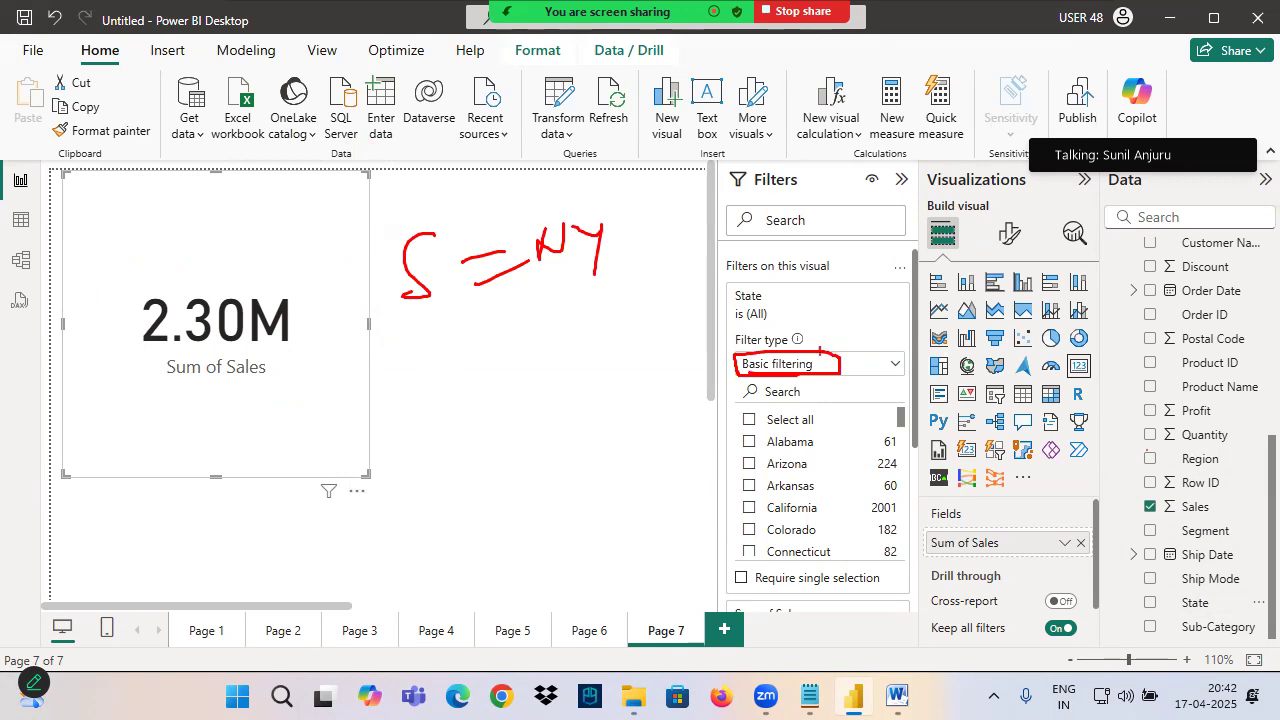
left_click_drag(737, 322, 812, 343)
left_click_drag(462, 286, 497, 273)
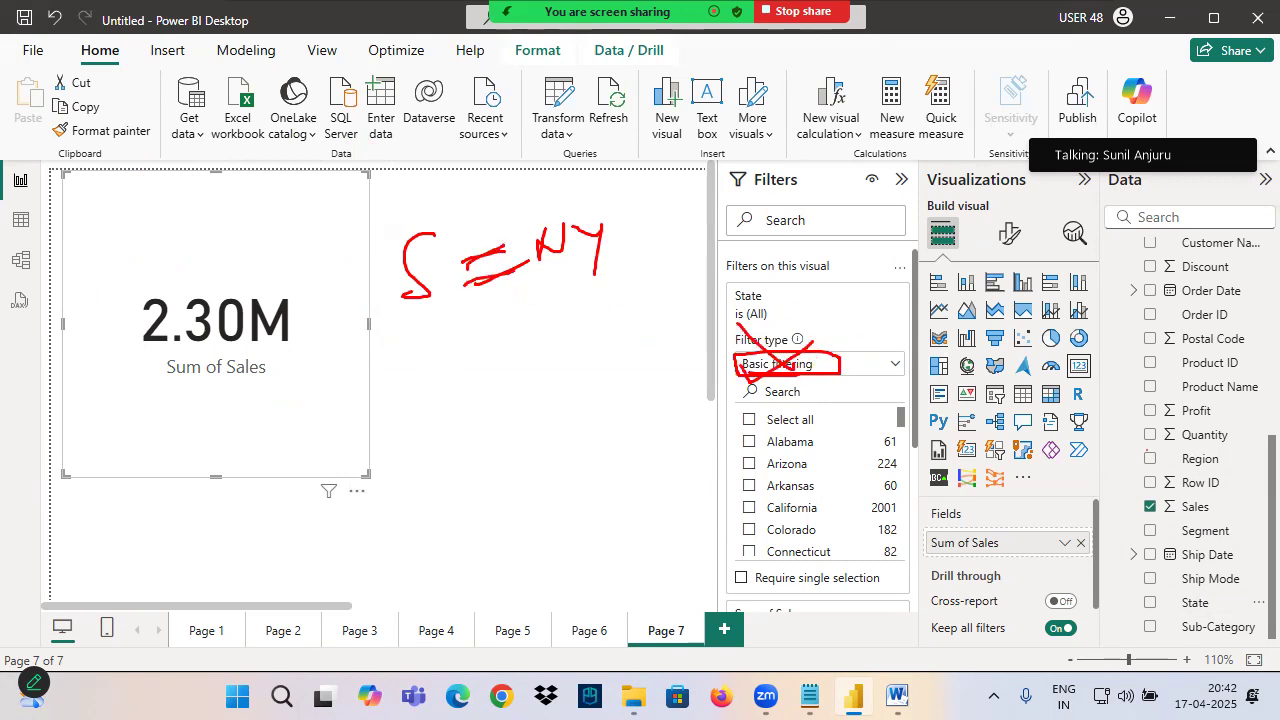
left_click_drag(799, 405, 800, 506)
mouse_move(778, 462)
left_mouse_down()
mouse_move(800, 504)
mouse_move(818, 498)
left_mouse_up()
left_click_drag(828, 462, 784, 522)
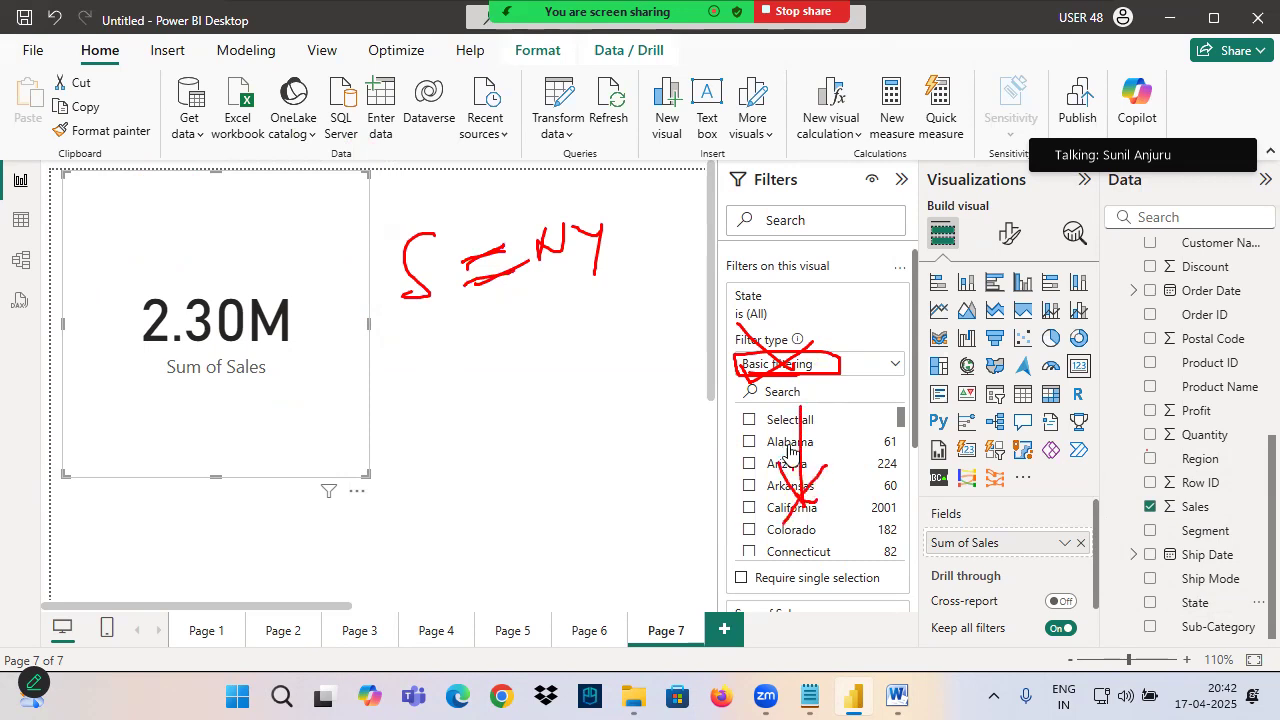
Apply an advanced State filter to the card with the condition is New York, and collapse the filter card.
scroll(789, 450, "down", 12)
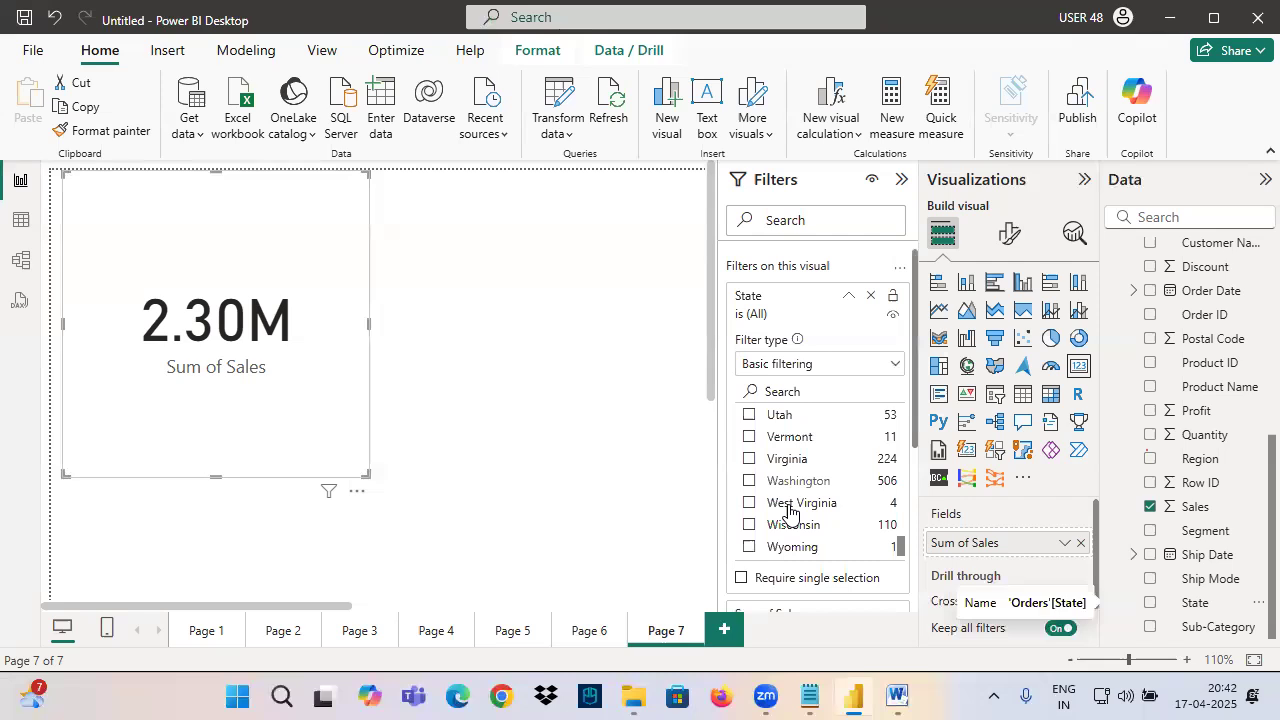
left_click(772, 367)
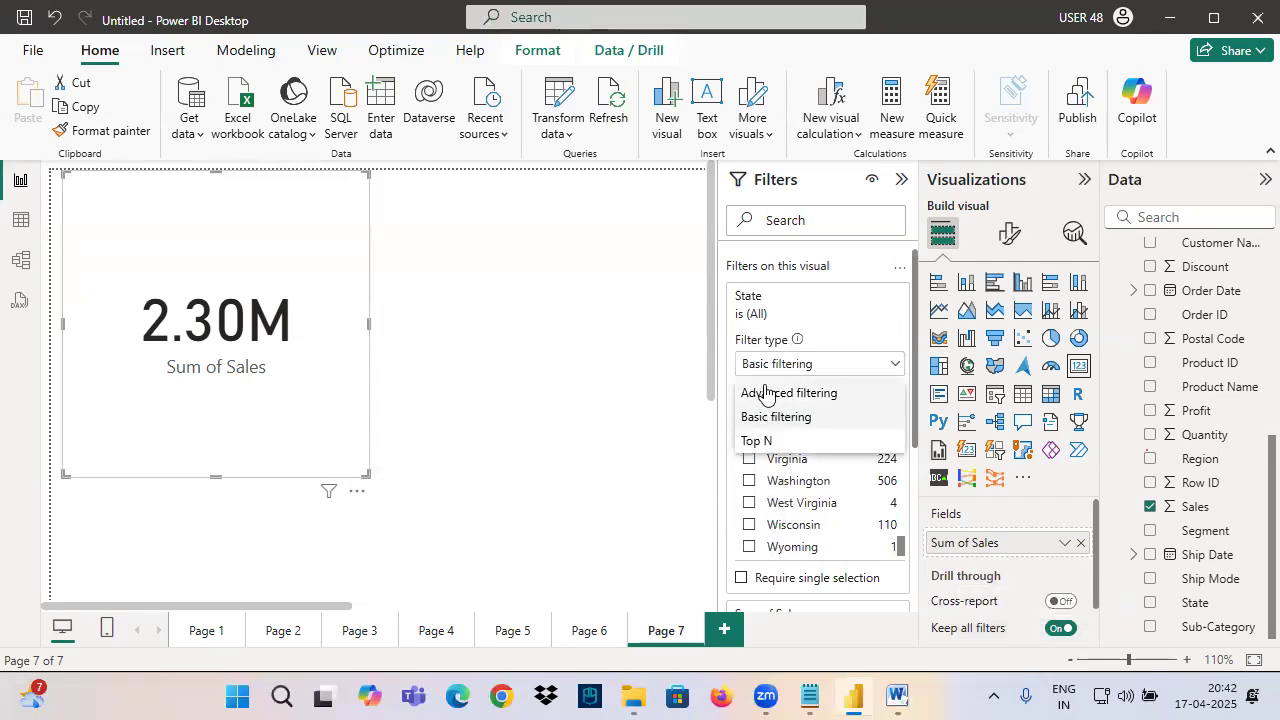
left_click(765, 392)
left_click(772, 422)
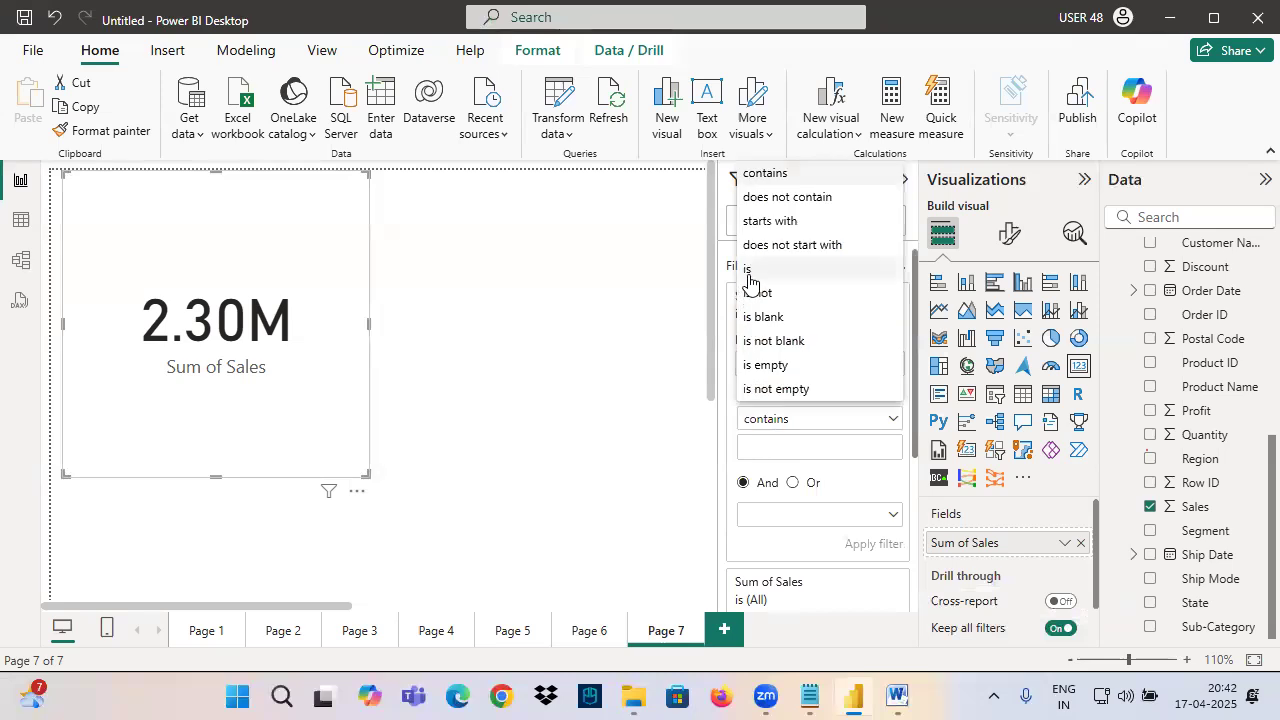
left_click(749, 270)
left_click(757, 449)
type("New York")
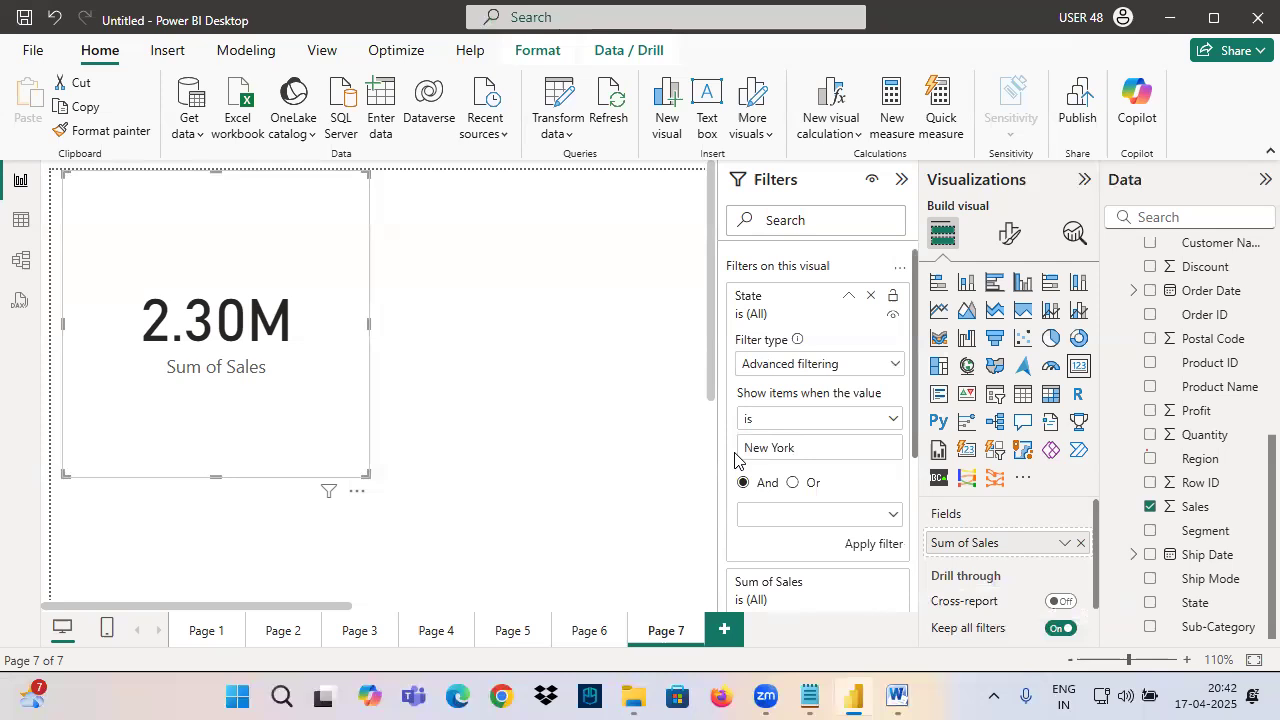
left_click(873, 544)
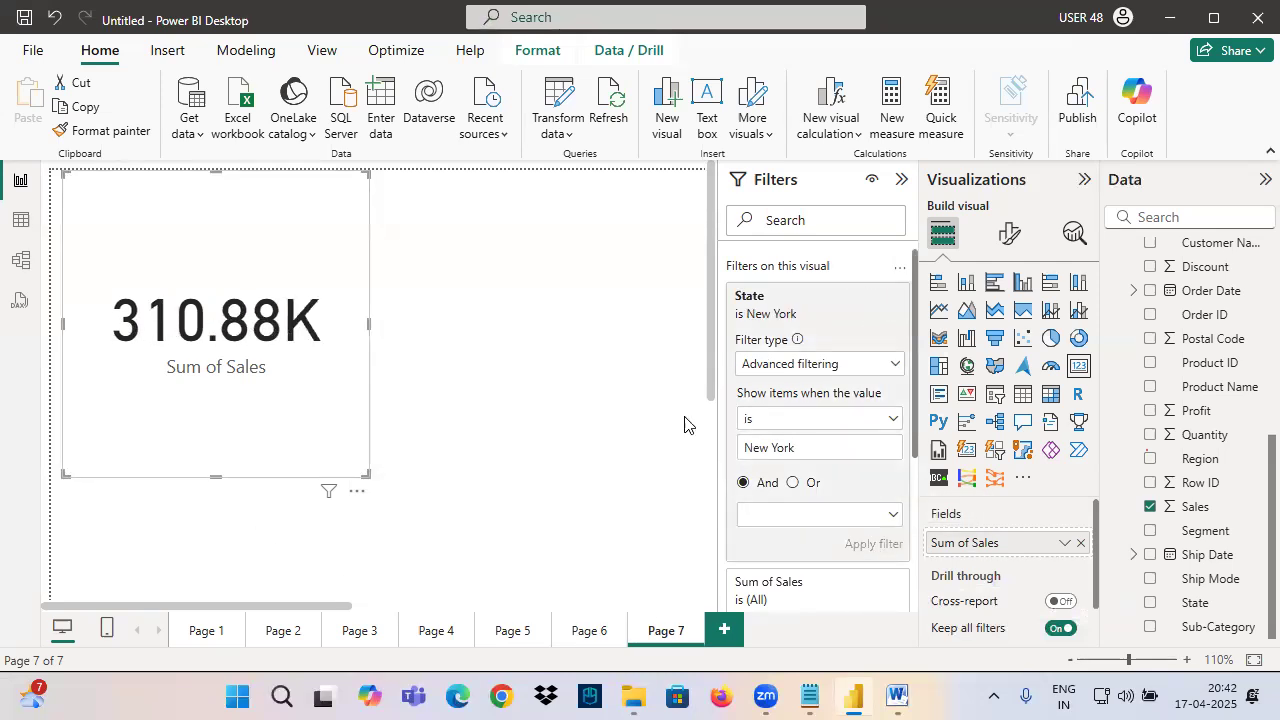
left_click(848, 296)
Switch to the Word exercise document and read exercise 3 about sales for New York along with Texas.
left_click(813, 696)
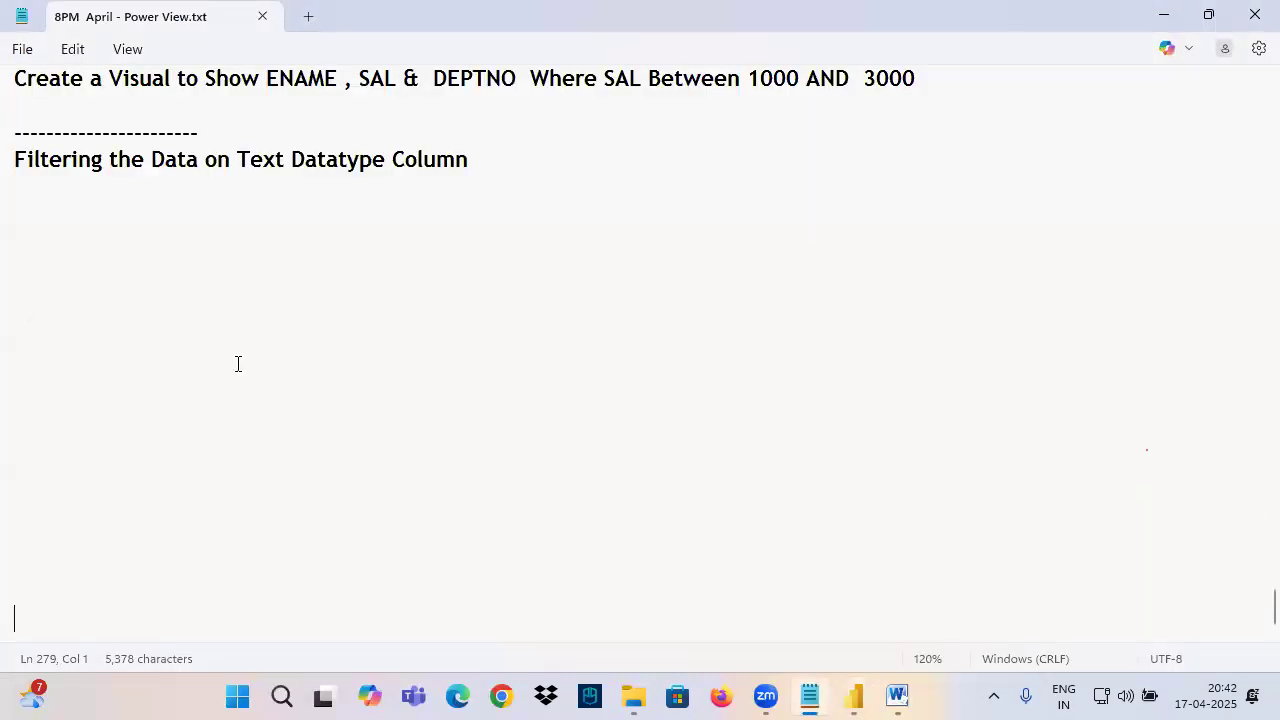
mouse_move(908, 697)
left_click(980, 603)
left_click_drag(396, 364, 945, 366)
left_click_drag(352, 386, 449, 411)
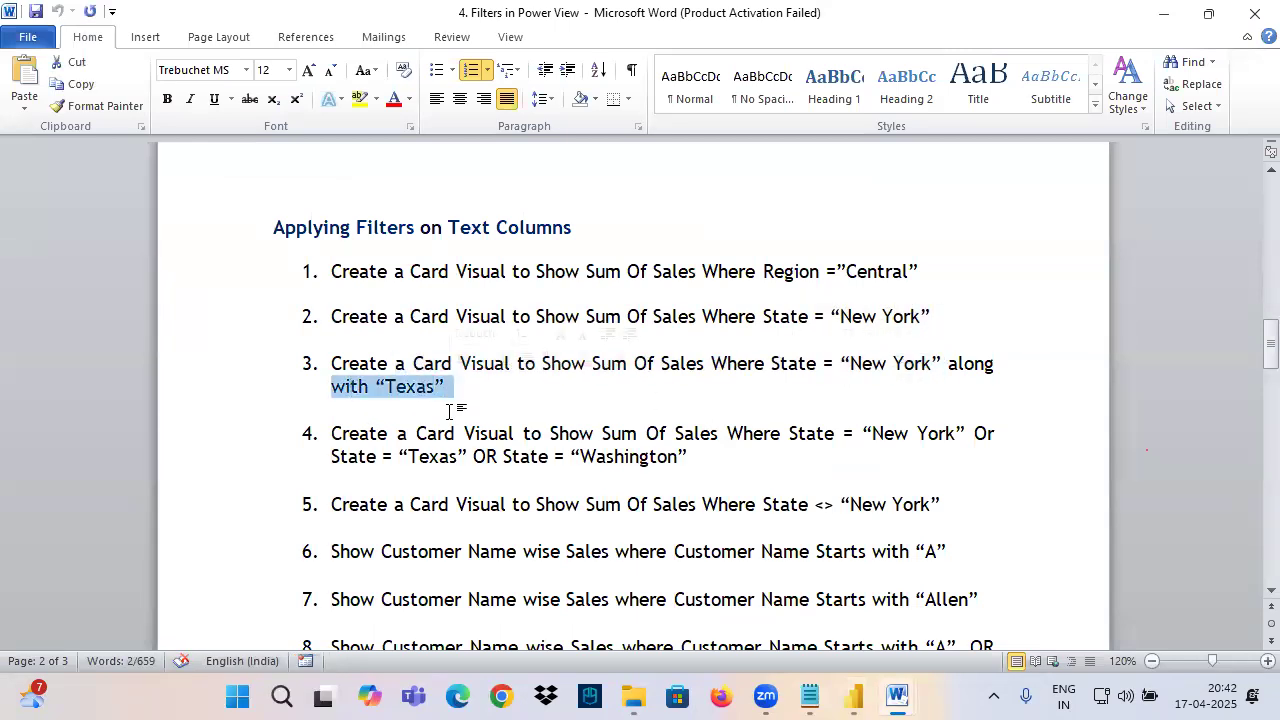
Switch back to Power BI and create a card visual showing Sum of Sales on a new report page.
left_click(852, 697)
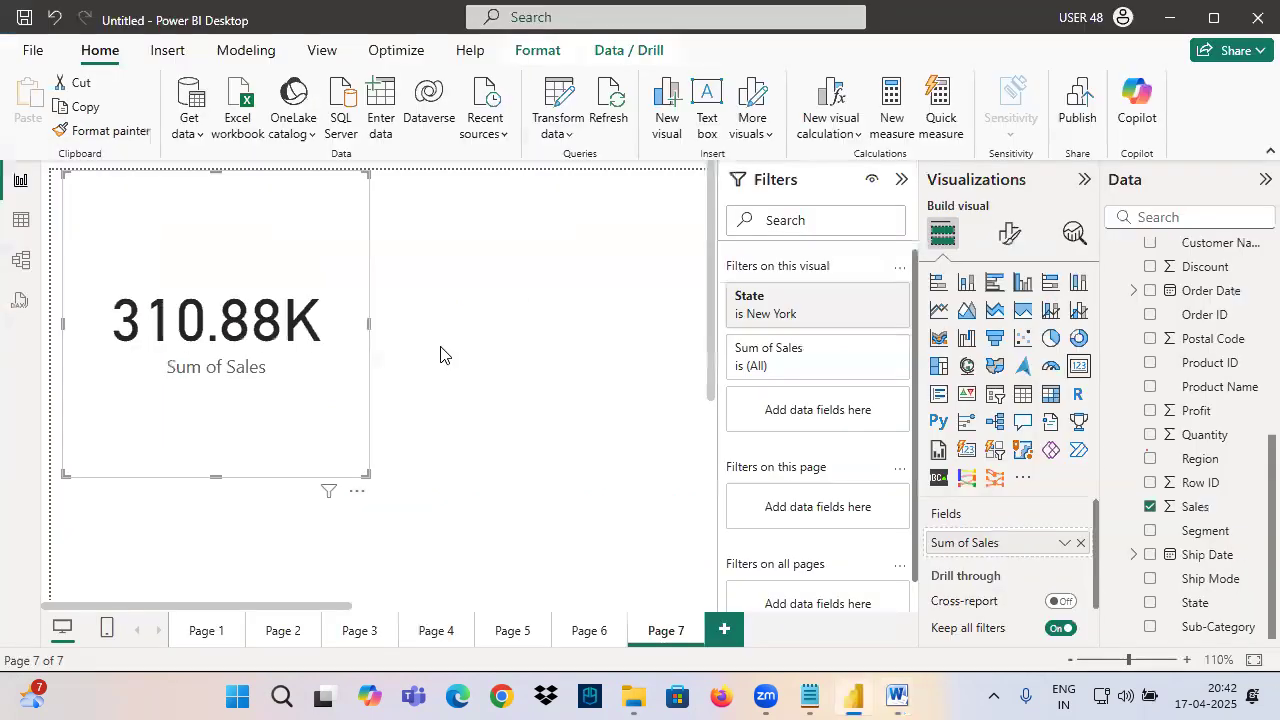
left_click(724, 629)
left_click(1078, 366)
mouse_move(1185, 507)
left_mouse_down()
mouse_move(1022, 560)
mouse_move(265, 300)
left_mouse_up()
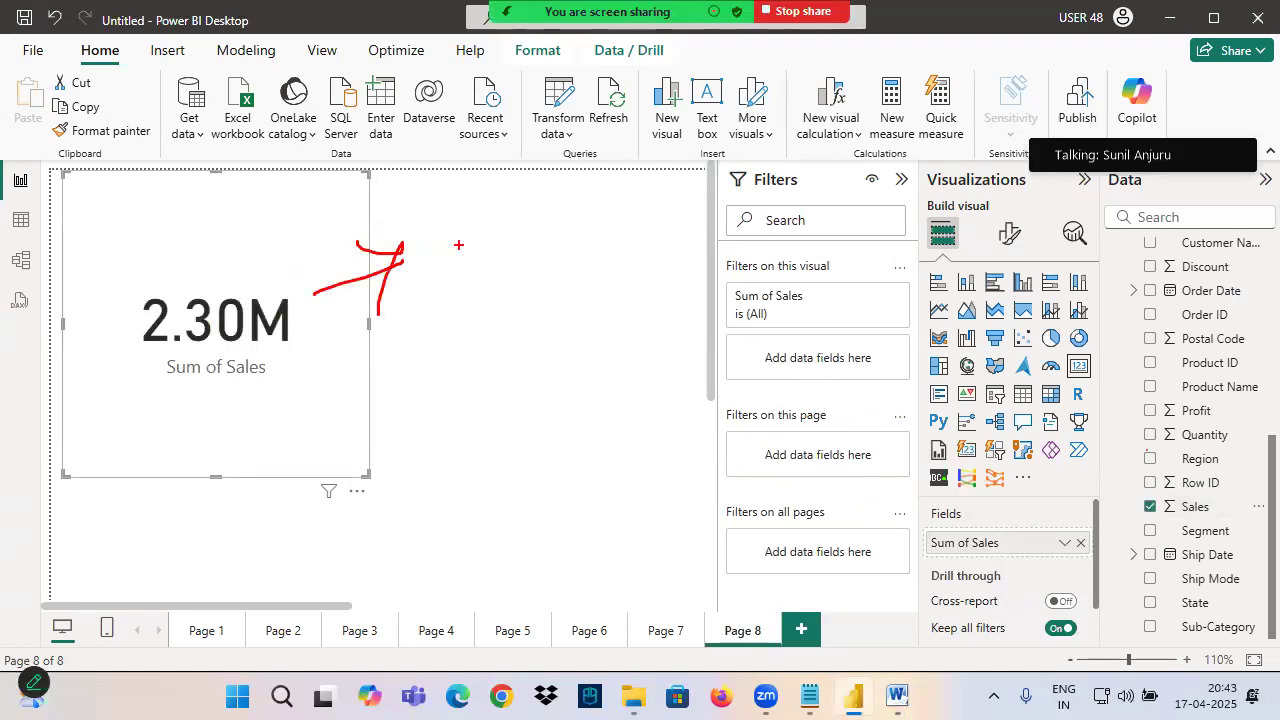
left_click_drag(445, 282, 482, 220)
left_click_drag(456, 309, 451, 348)
mouse_move(429, 304)
left_mouse_down()
mouse_move(480, 297)
mouse_move(498, 347)
left_mouse_up()
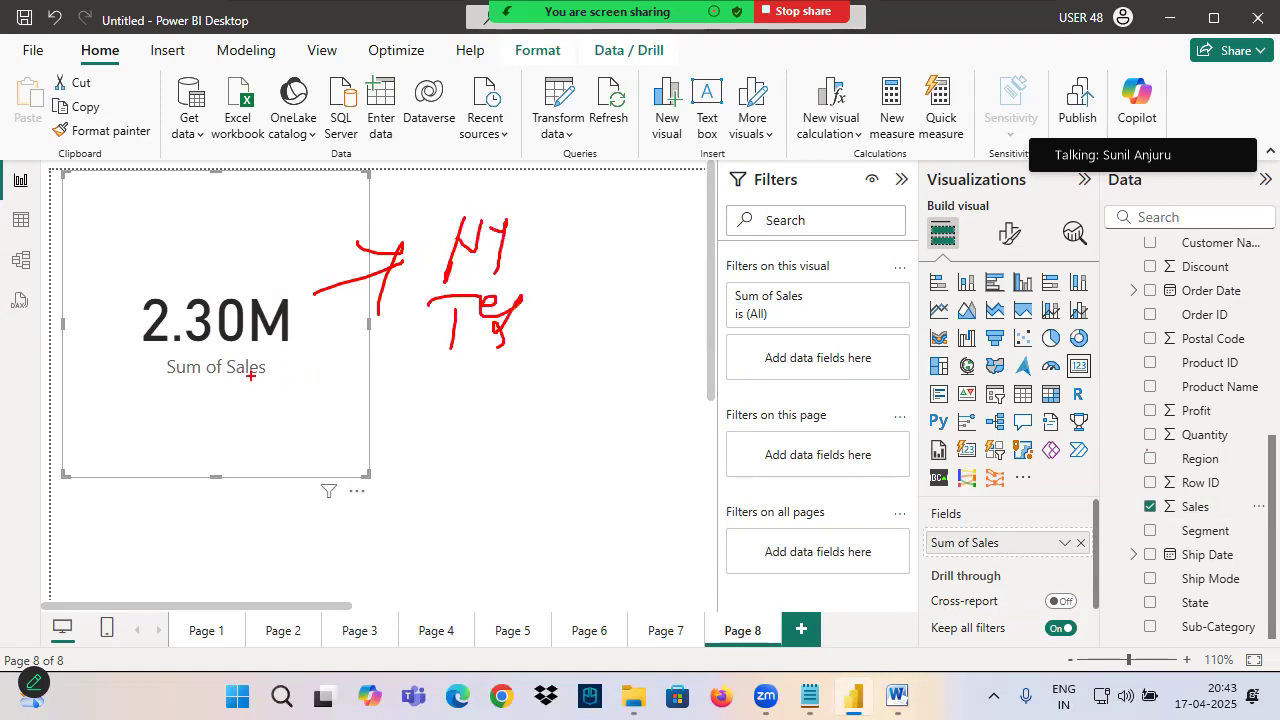
key("Escape")
Add State to the card's visual-level filters and set its first advanced filtering condition to is New York.
left_click_drag(1199, 603, 824, 358)
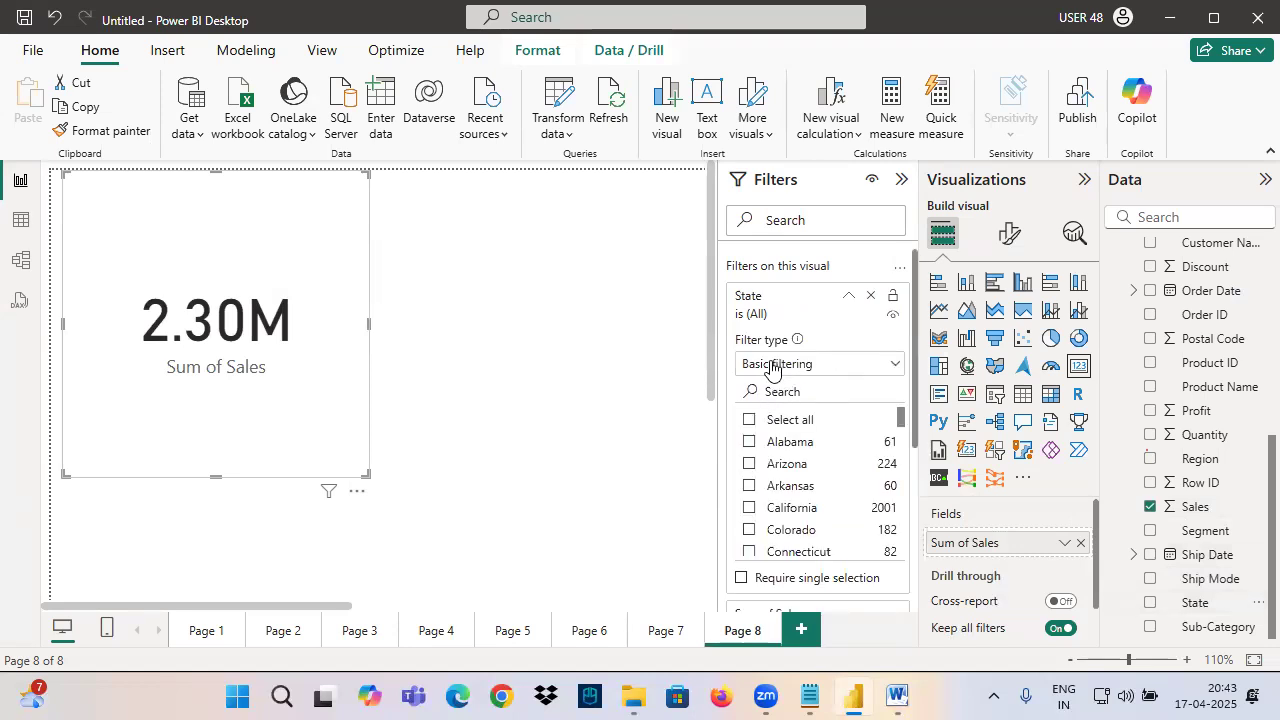
left_click(771, 366)
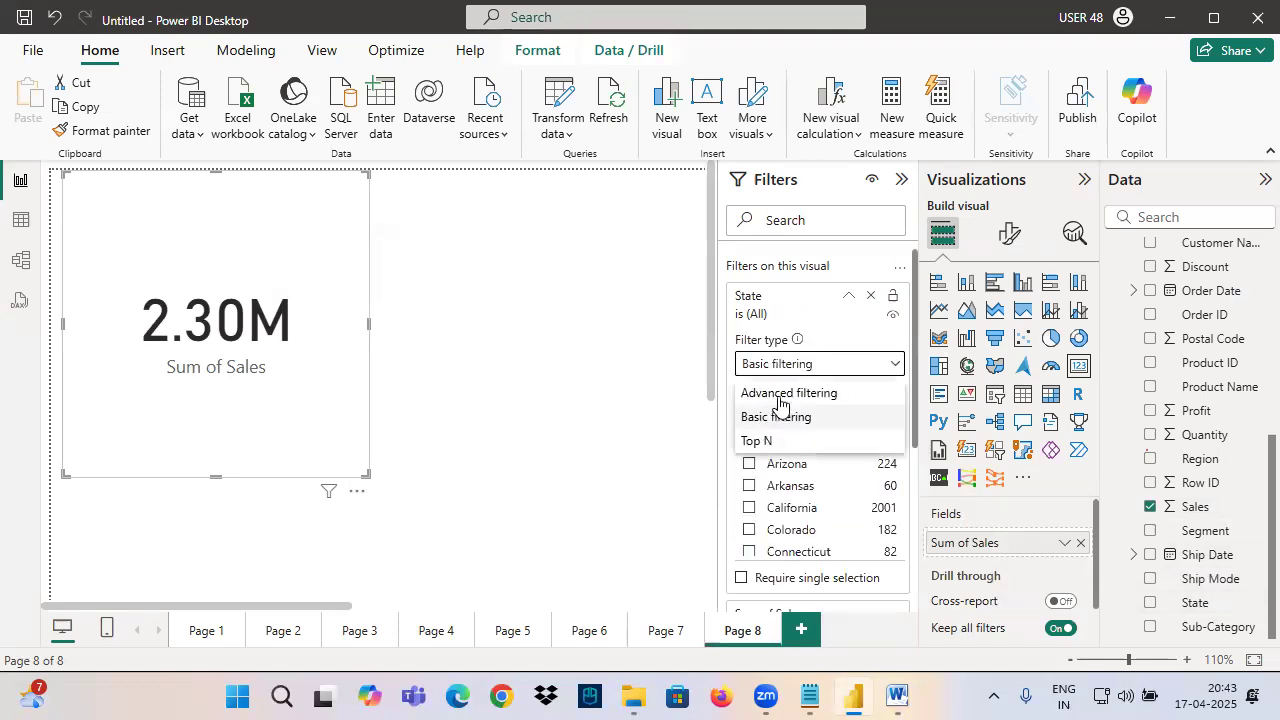
left_click(780, 394)
left_click(777, 420)
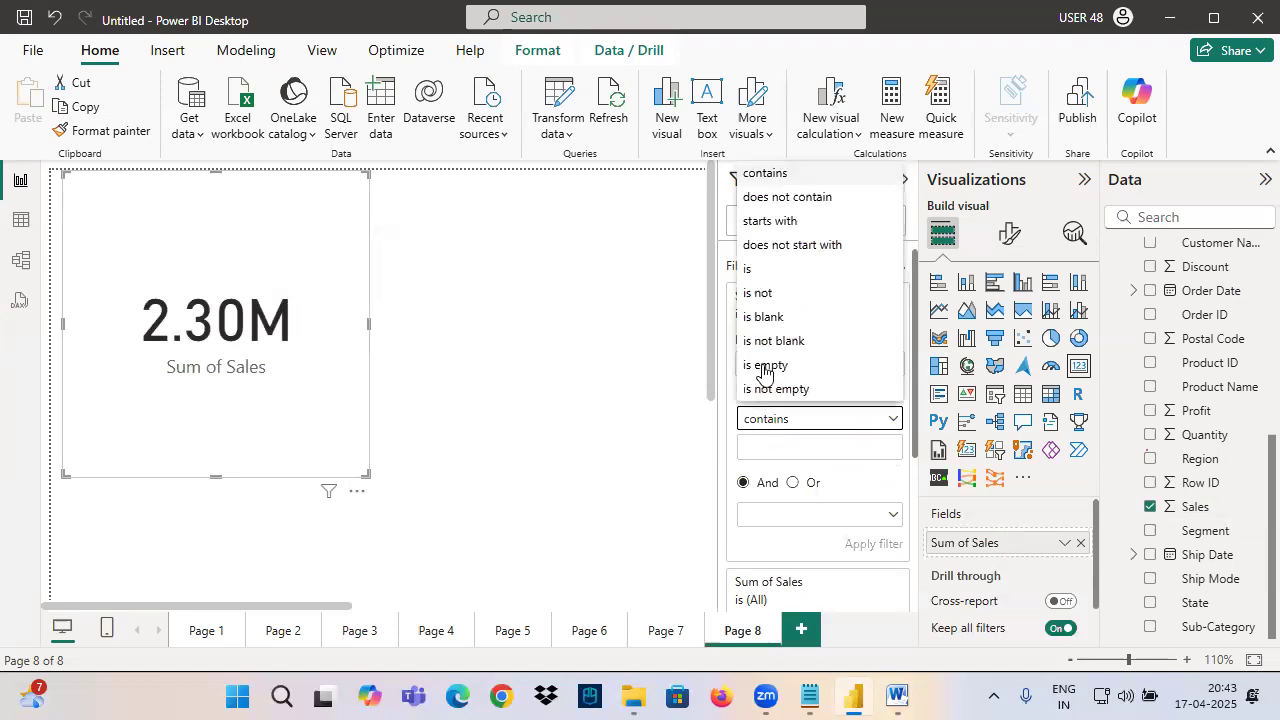
left_click(753, 270)
left_click(767, 450)
type("New York")
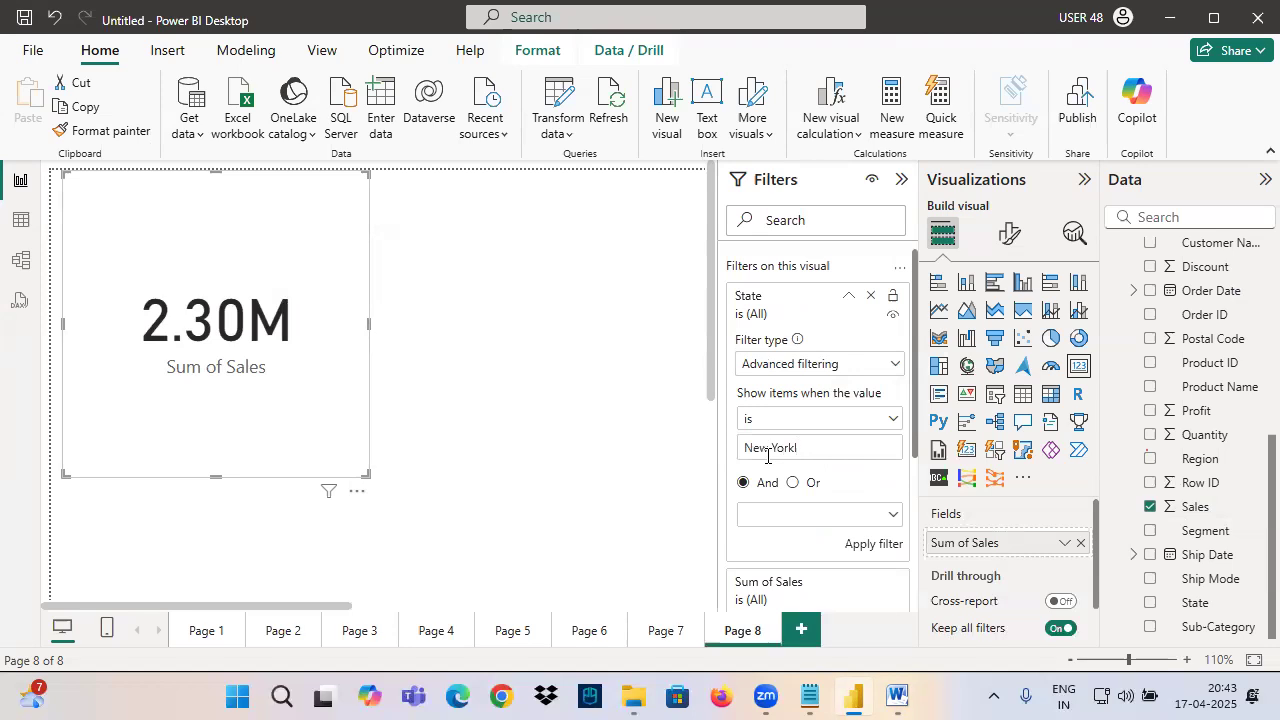
Set the second condition of the State filter to is Texas.
left_click(800, 514)
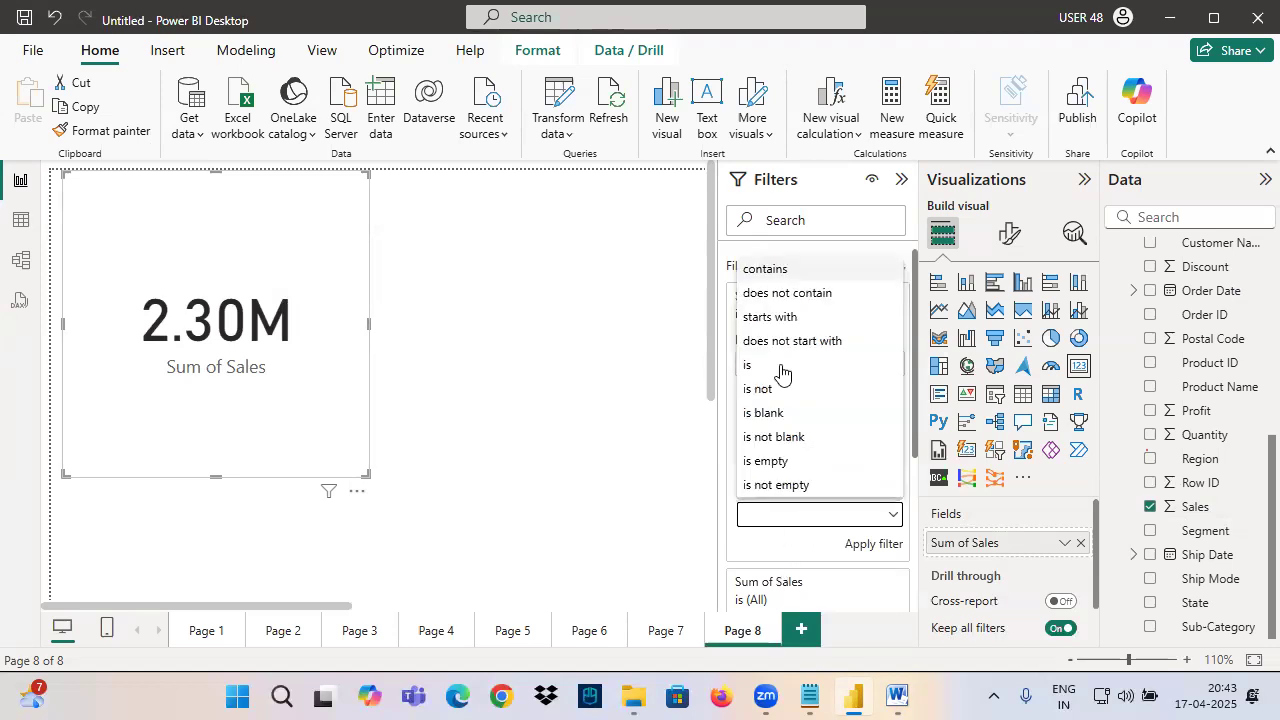
left_click(752, 368)
left_click(789, 545)
type("Texas")
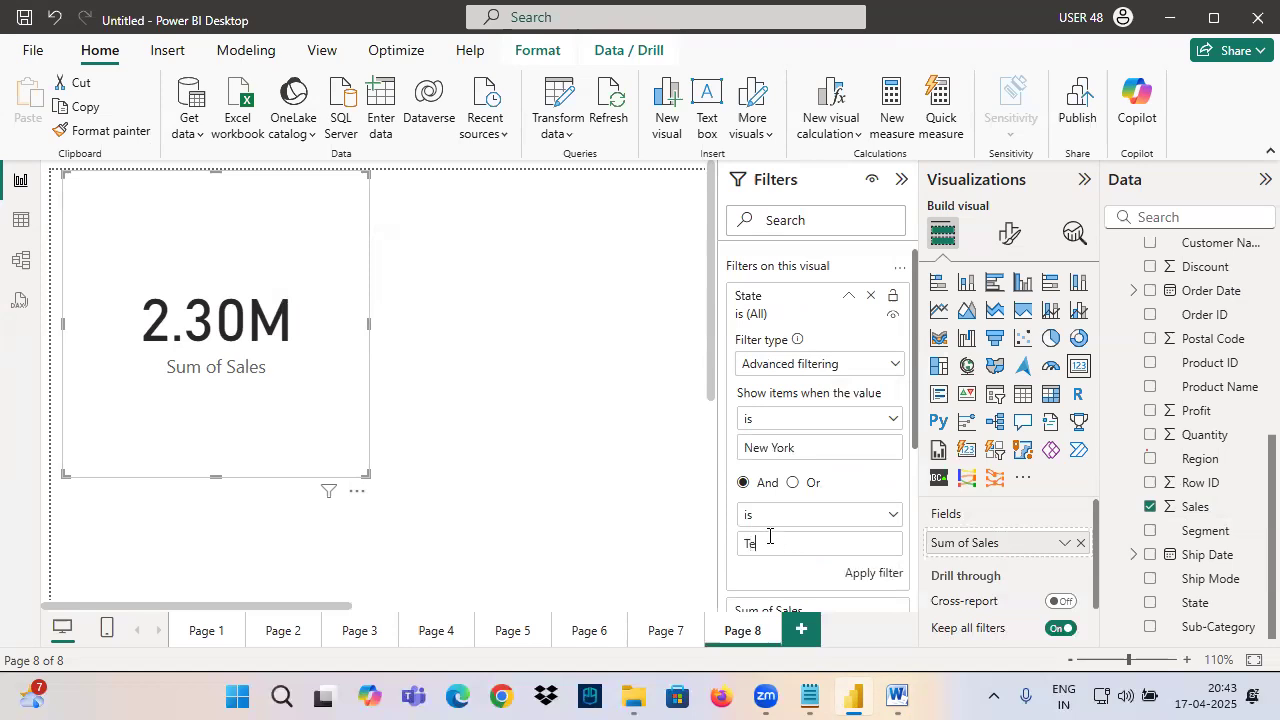
Try applying the State filter with the New York and Texas conditions joined by And.
left_click(800, 482)
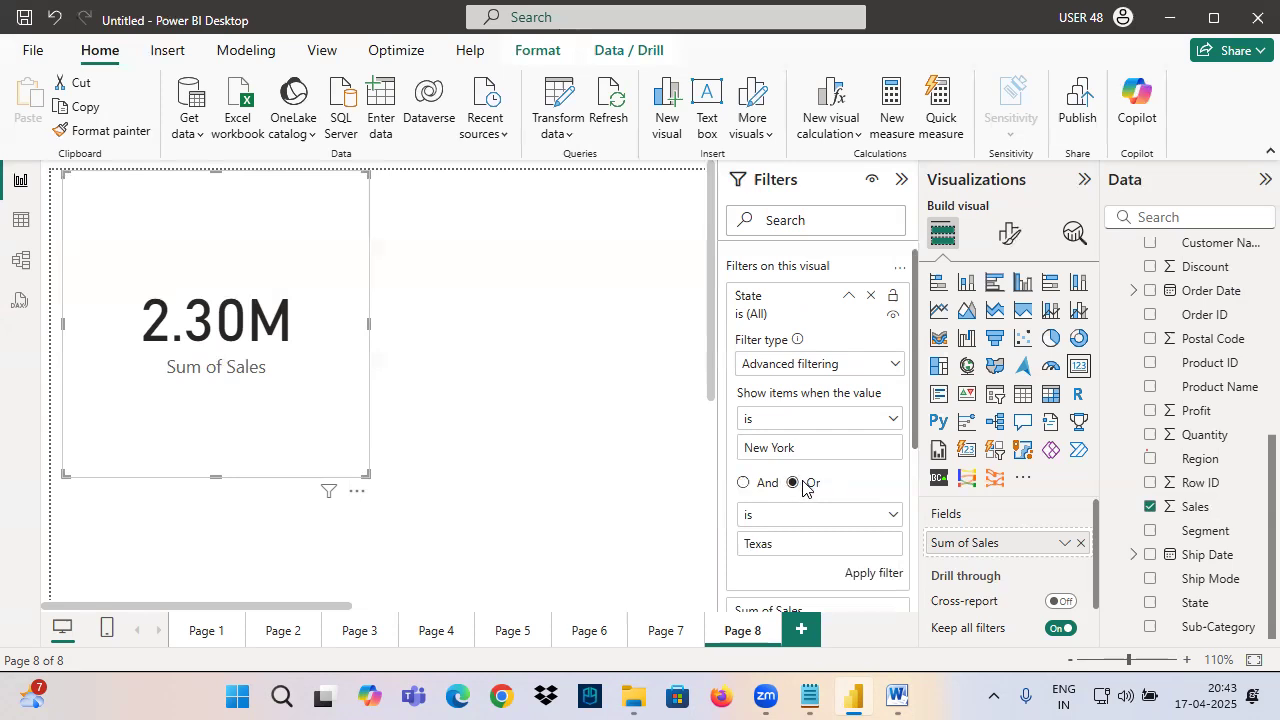
left_click_drag(795, 448, 749, 452)
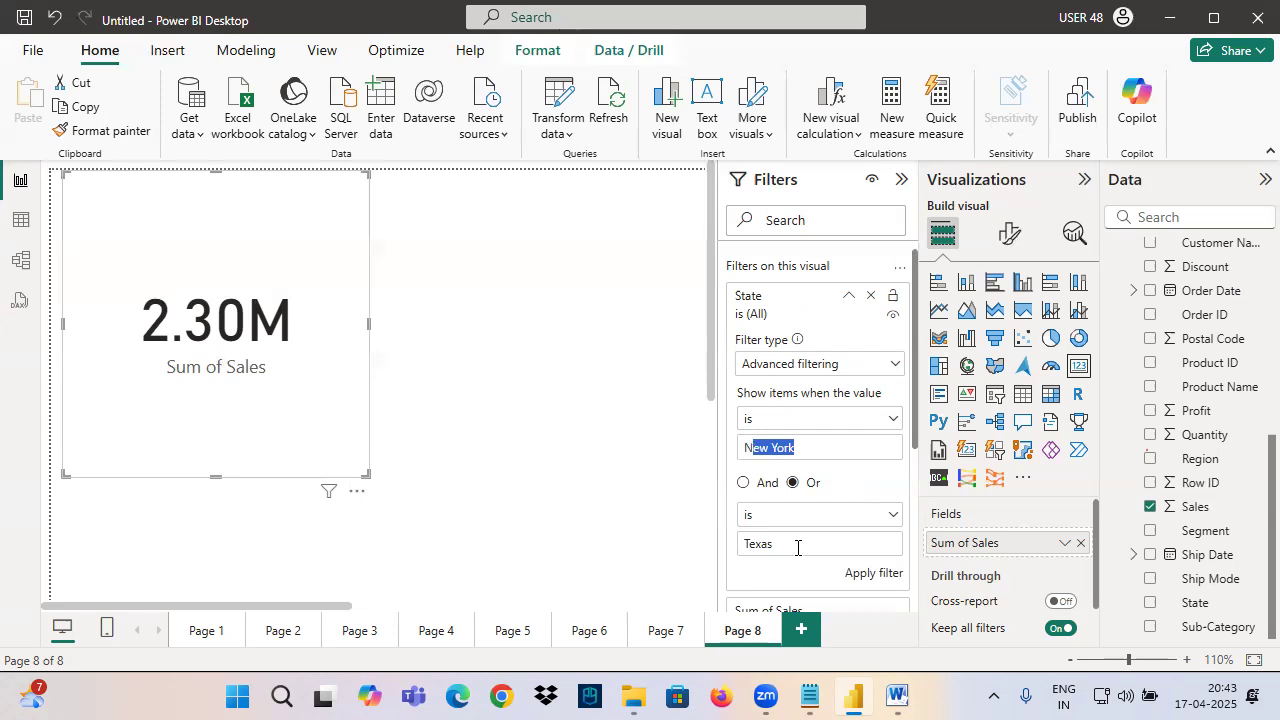
left_click_drag(797, 547, 722, 546)
left_click(752, 483)
left_click(873, 573)
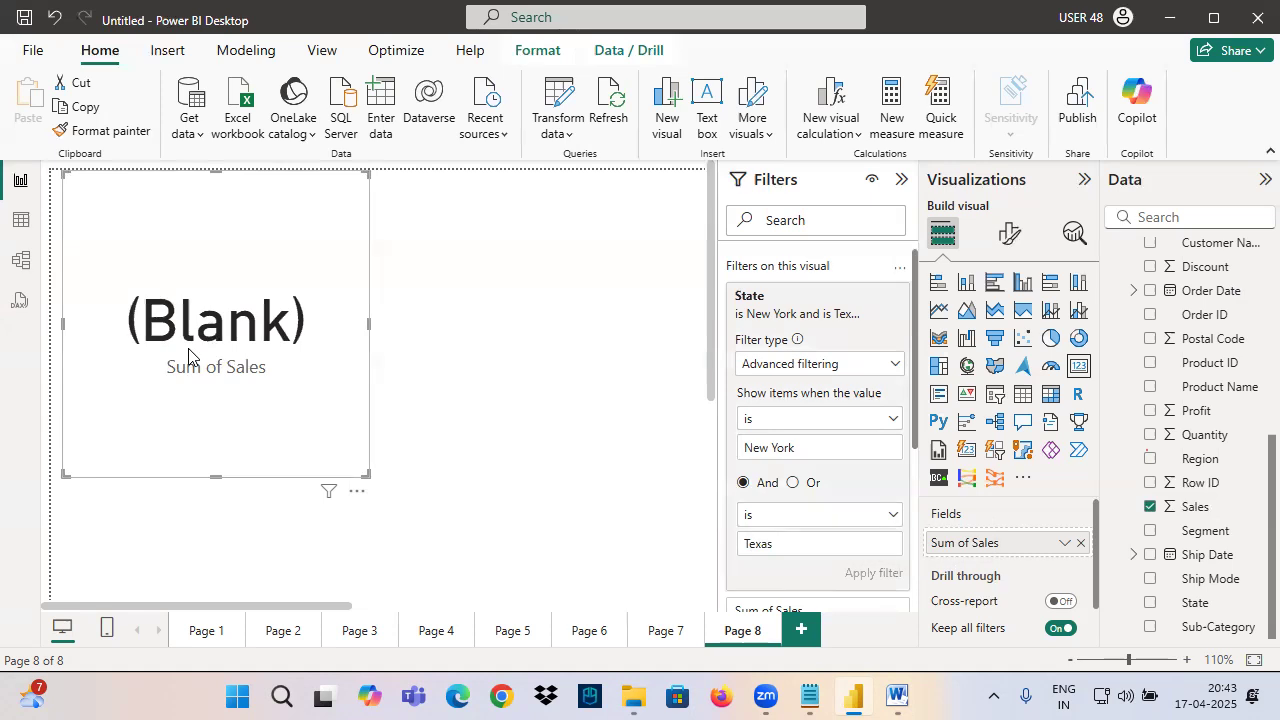
left_click_drag(650, 388, 725, 435)
left_click_drag(722, 405, 706, 460)
mouse_move(678, 505)
left_mouse_down()
mouse_move(742, 537)
mouse_move(690, 581)
left_mouse_up()
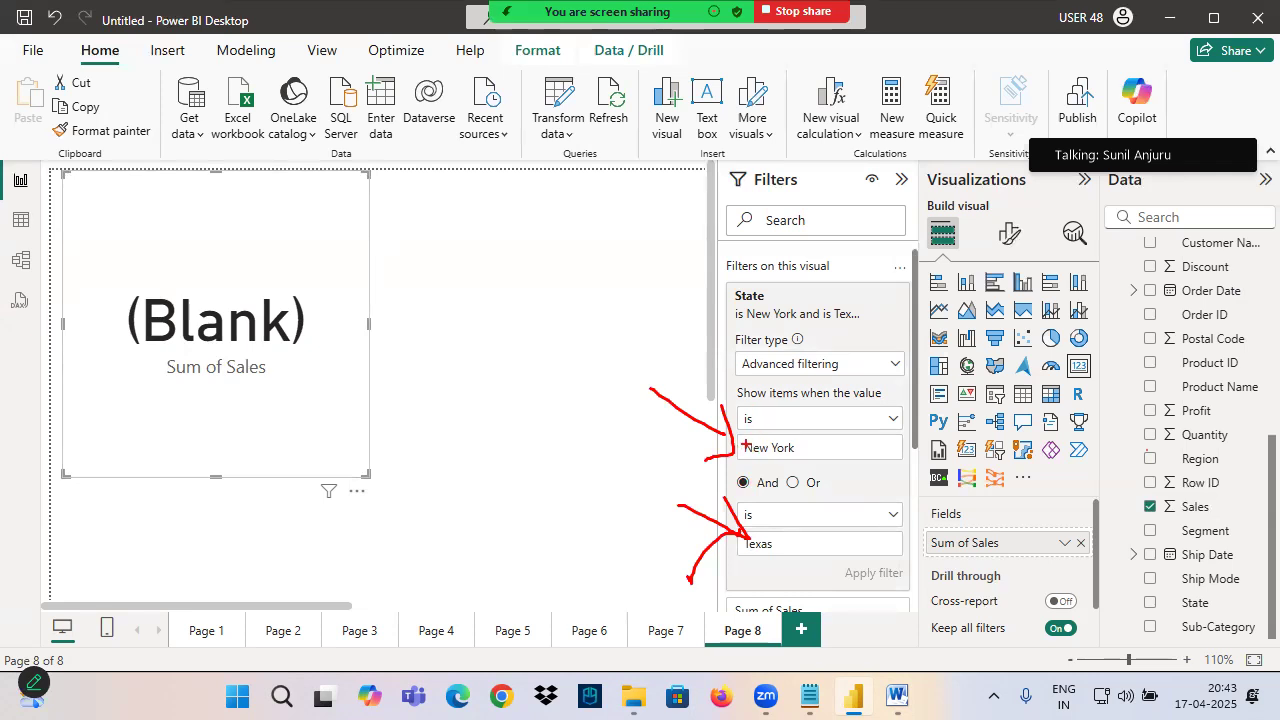
mouse_move(440, 362)
left_mouse_down()
mouse_move(444, 392)
mouse_move(528, 440)
left_mouse_up()
mouse_move(818, 405)
left_mouse_down()
mouse_move(826, 414)
mouse_move(895, 373)
left_mouse_up()
left_click_drag(804, 492, 942, 412)
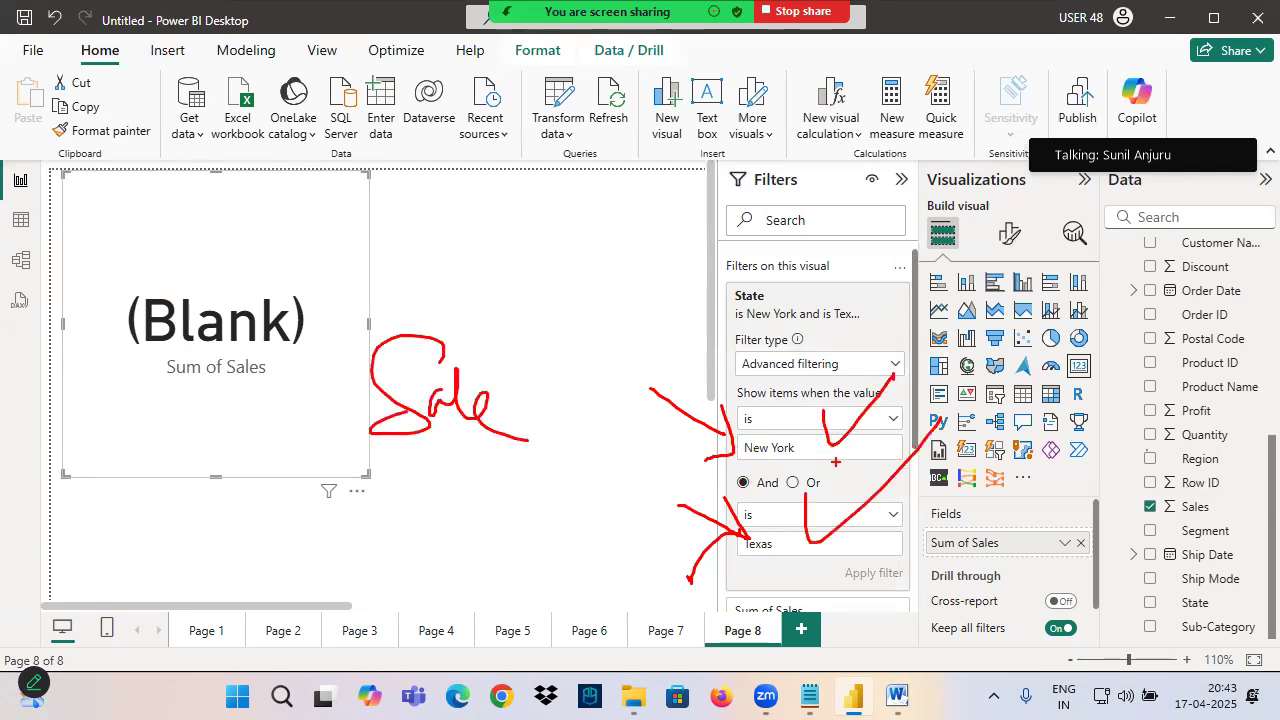
left_click_drag(377, 451, 487, 424)
left_click_drag(741, 457, 791, 450)
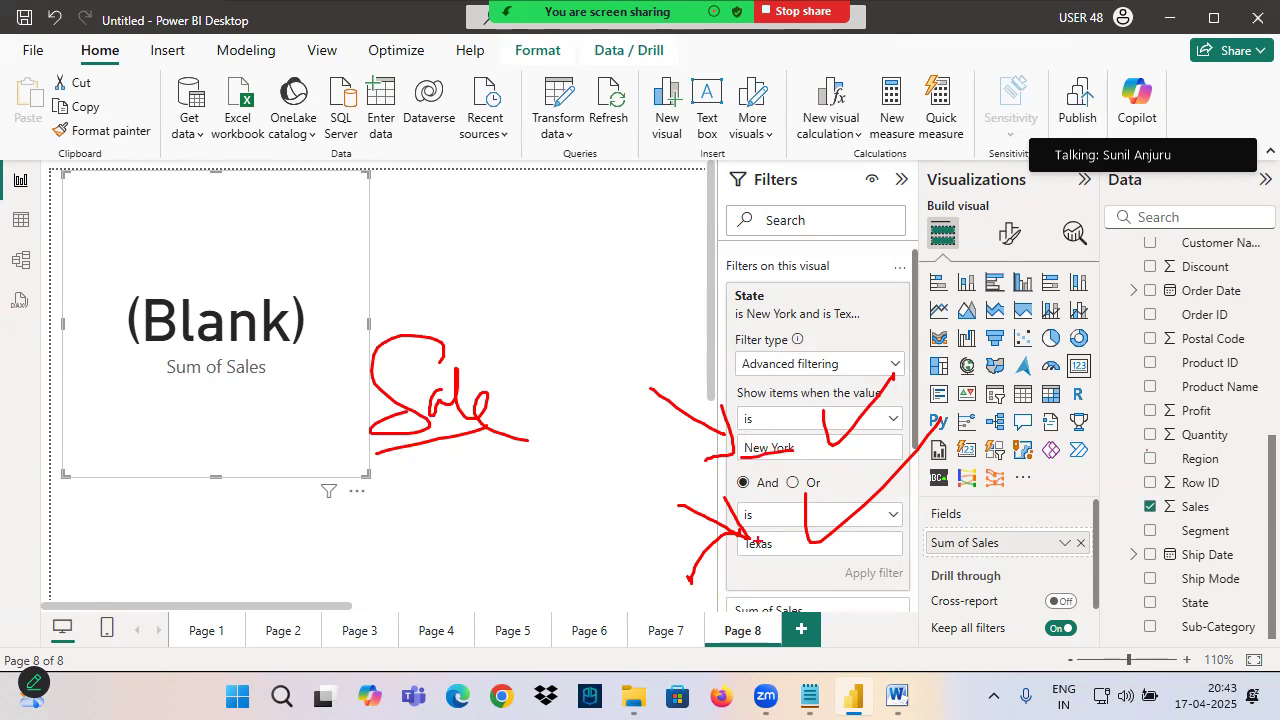
Join the New York and Texas conditions with Or and apply the State filter.
left_click(792, 482)
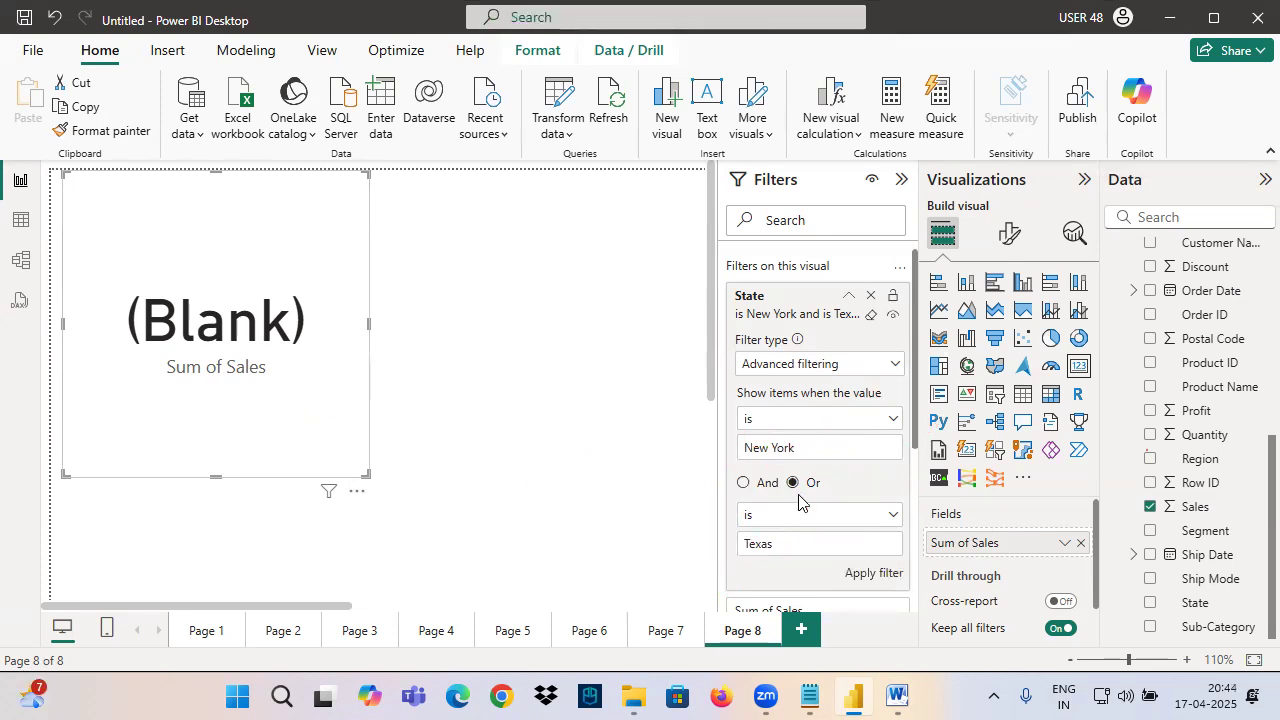
left_click(873, 572)
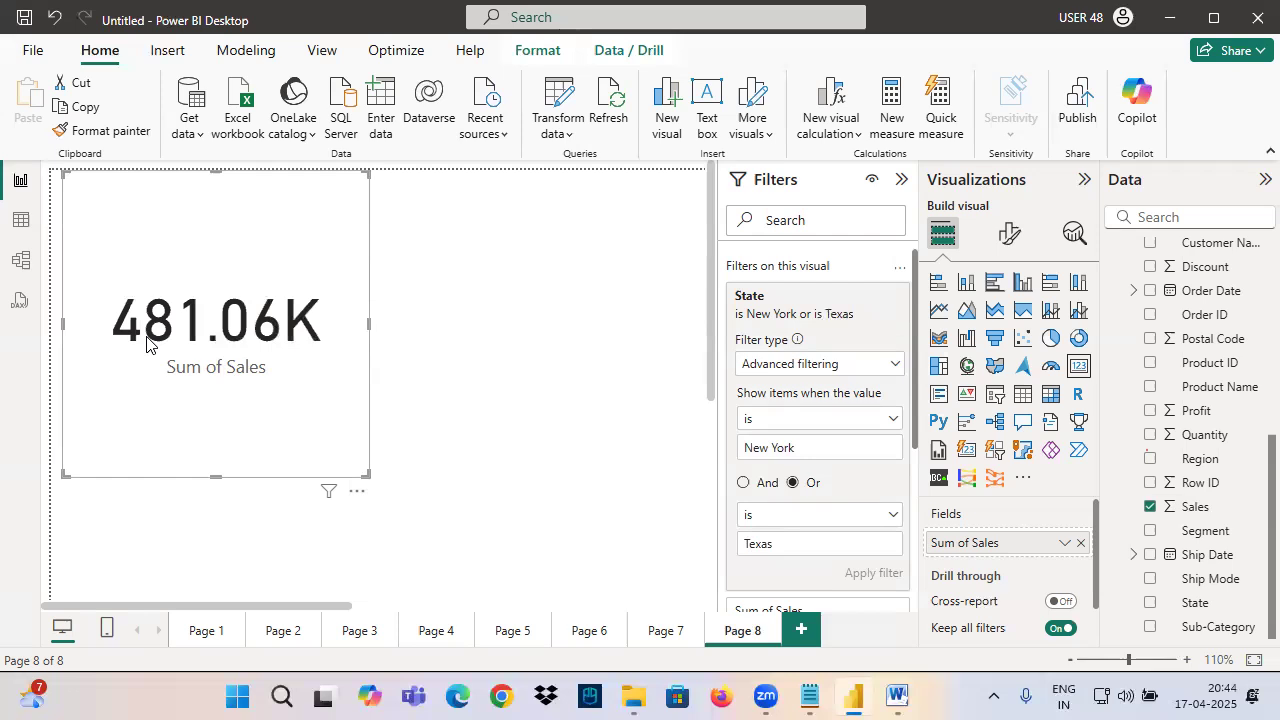
mouse_move(408, 212)
left_mouse_down()
mouse_move(384, 257)
mouse_move(468, 222)
mouse_move(472, 240)
left_mouse_up()
left_click_drag(420, 281, 523, 242)
left_click_drag(116, 351, 255, 359)
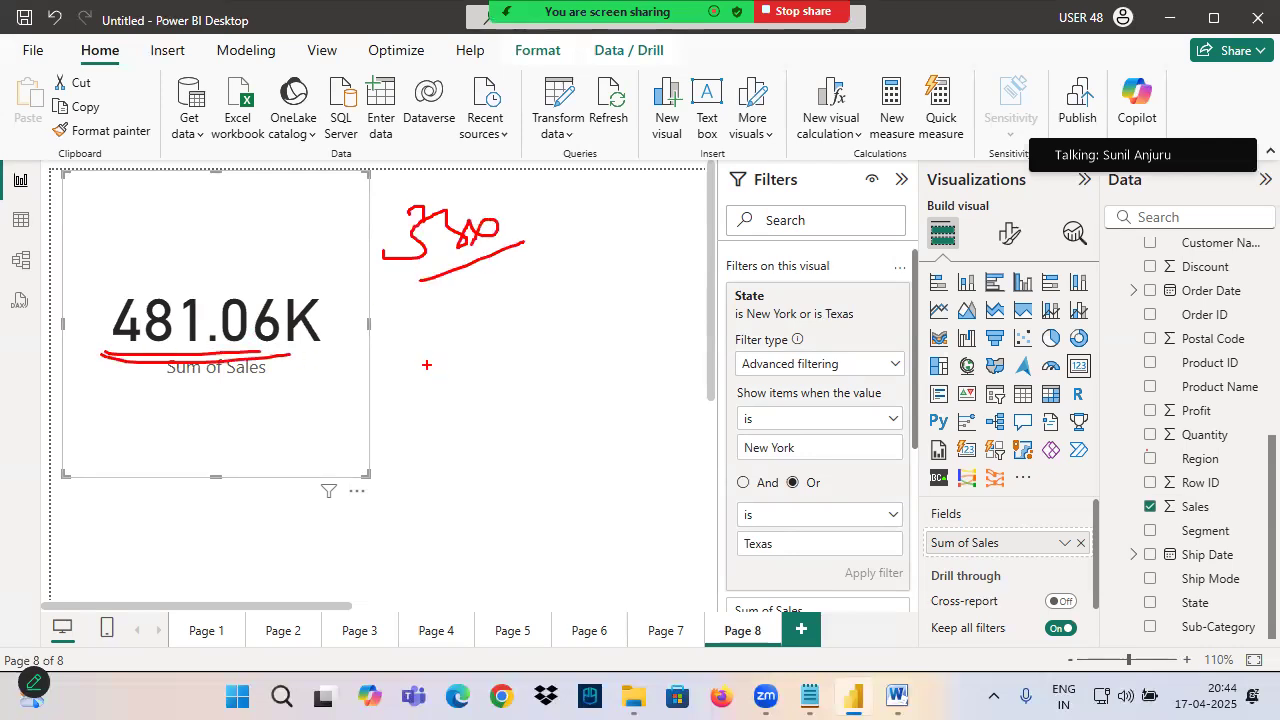
Switch to the Word document and read exercise 4 about sales for New York, Texas or Washington.
mouse_move(896, 697)
left_click(1000, 590)
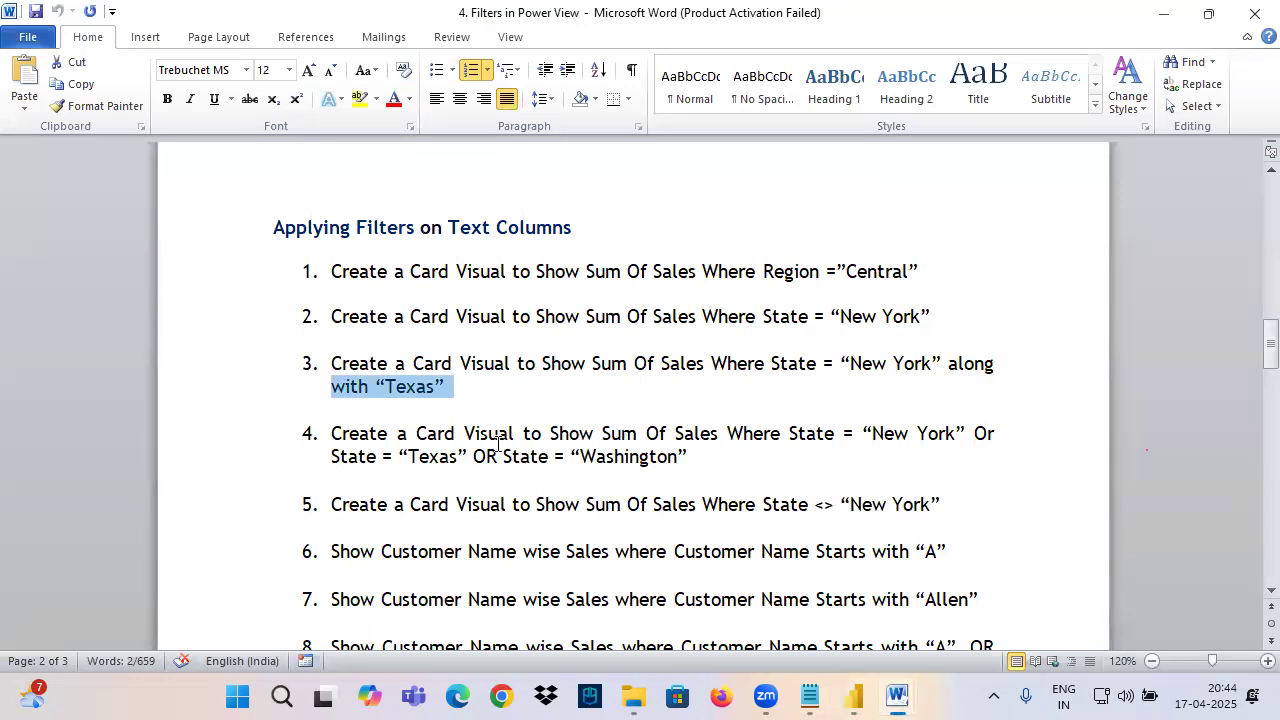
left_click_drag(790, 433, 957, 433)
left_click_drag(333, 457, 687, 457)
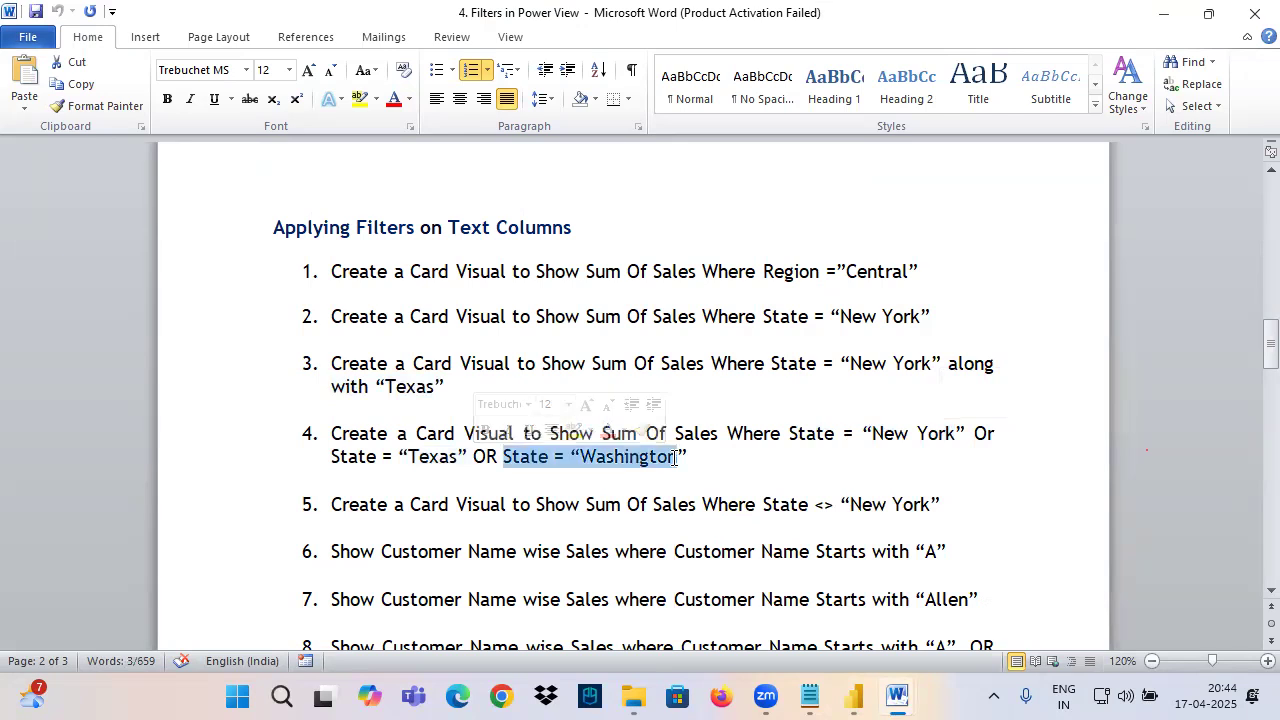
Return to Power BI, add another report page and build a card visual showing Sum of Sales.
left_click(853, 697)
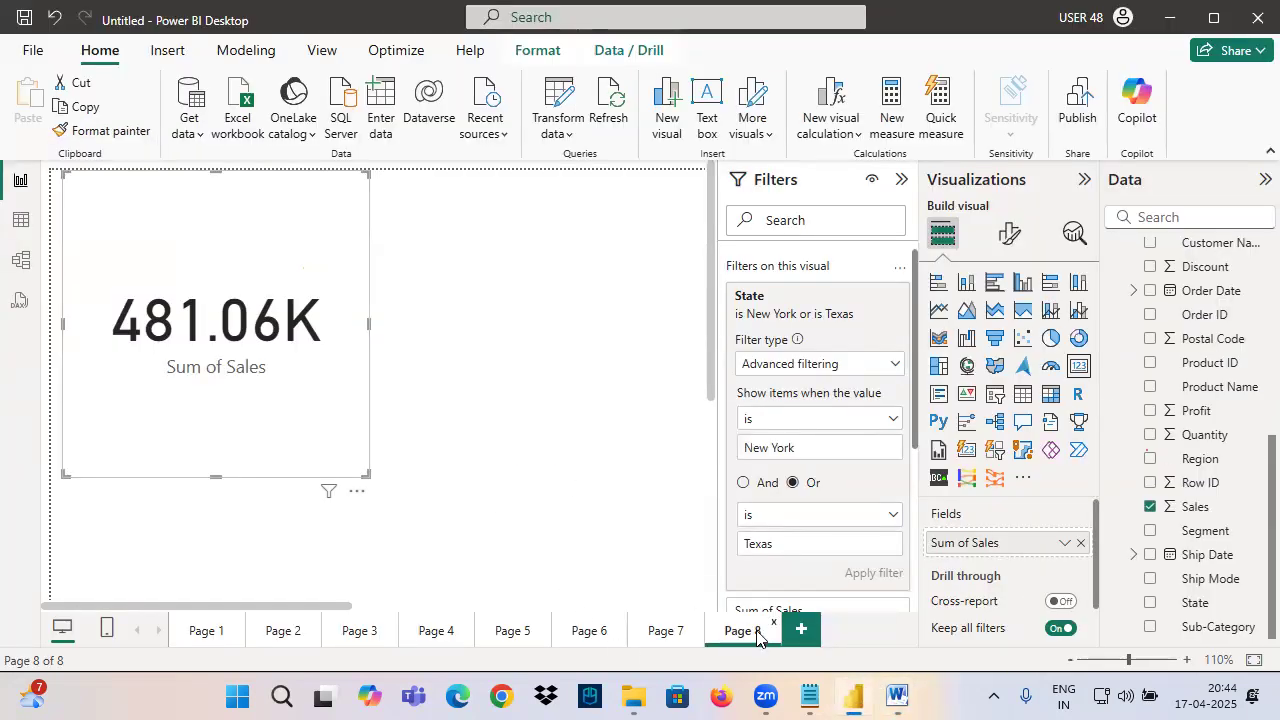
left_click(801, 628)
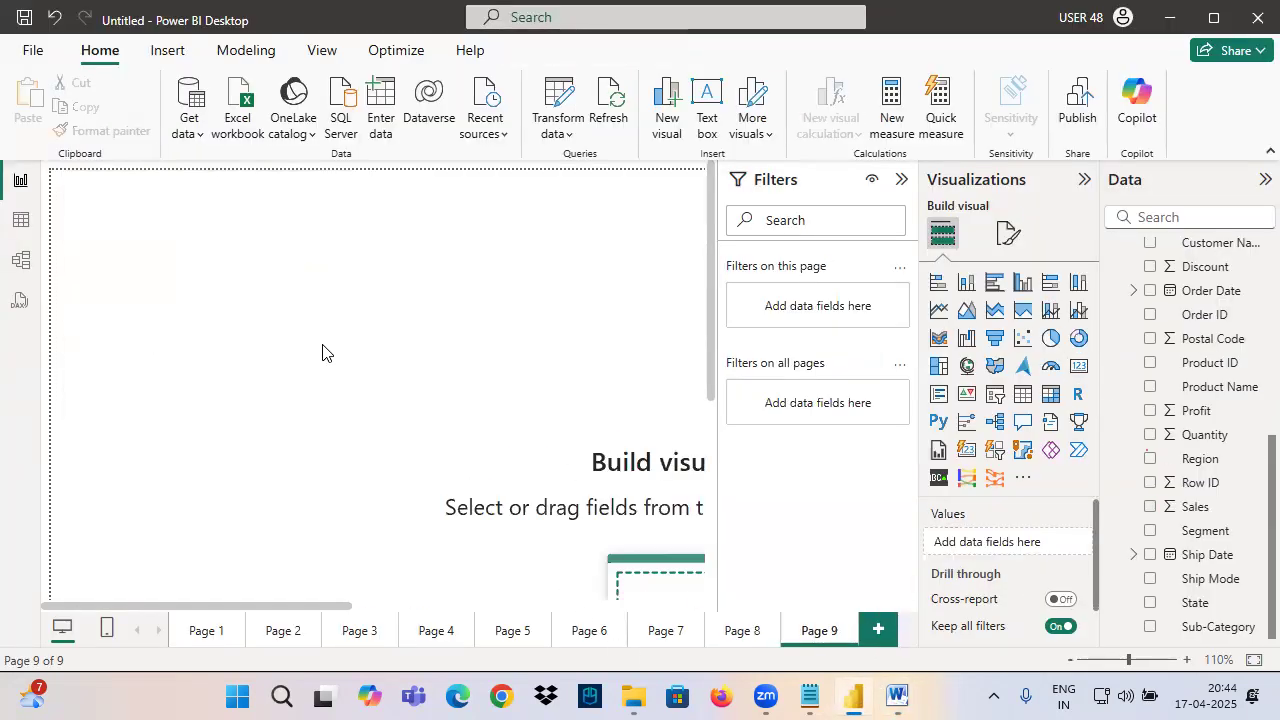
left_click(1077, 370)
left_click_drag(1195, 507, 257, 437)
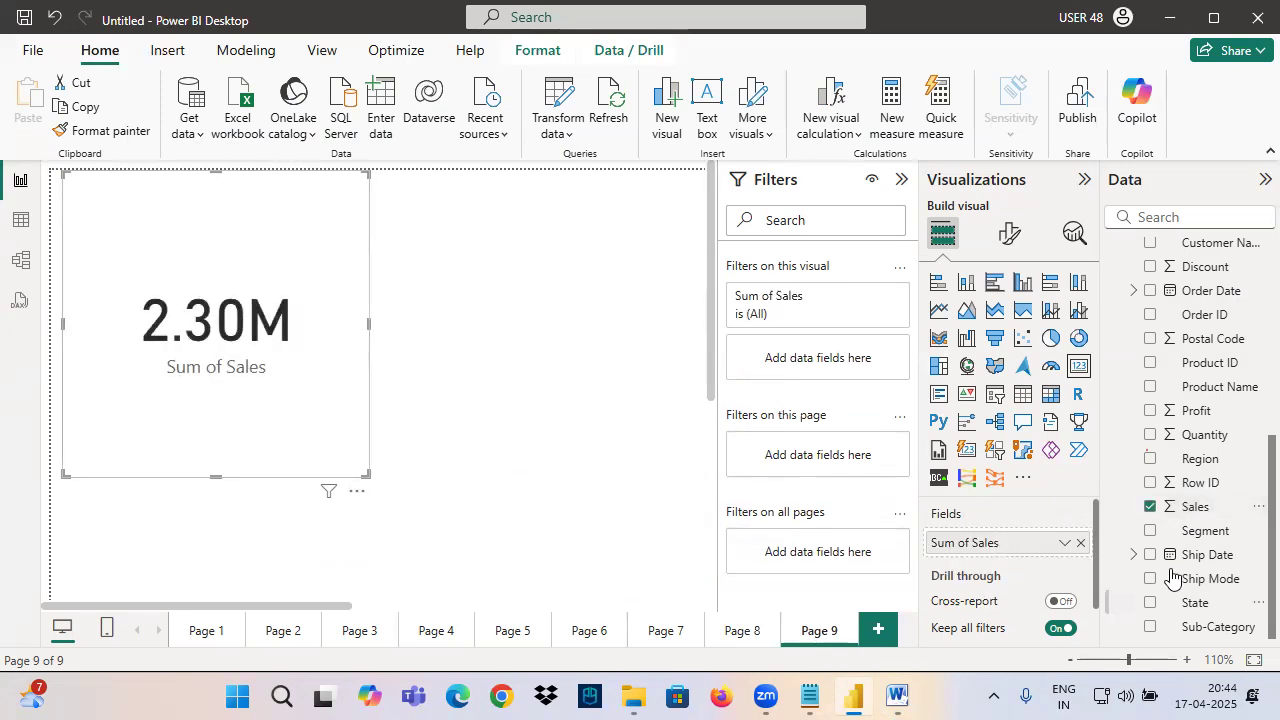
Add State to the Page 9 card's visual filters and set its filter type to Advanced filtering.
left_click_drag(1195, 602, 765, 385)
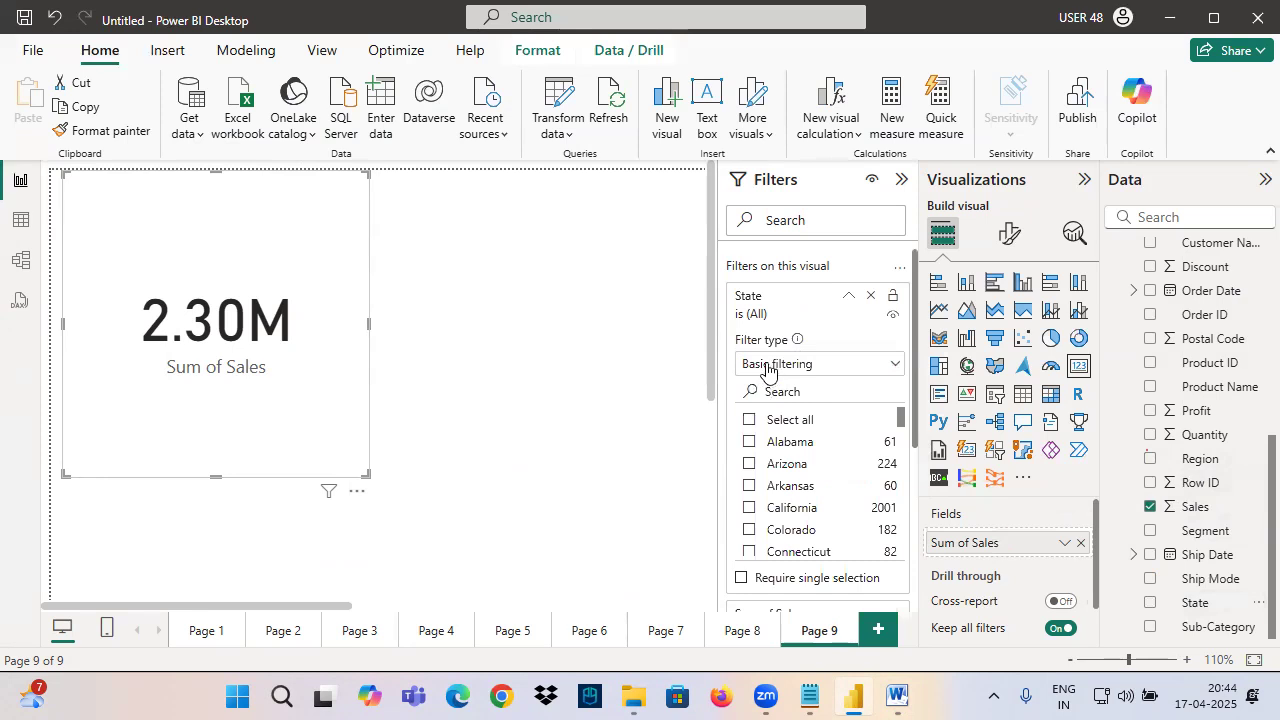
left_click(772, 368)
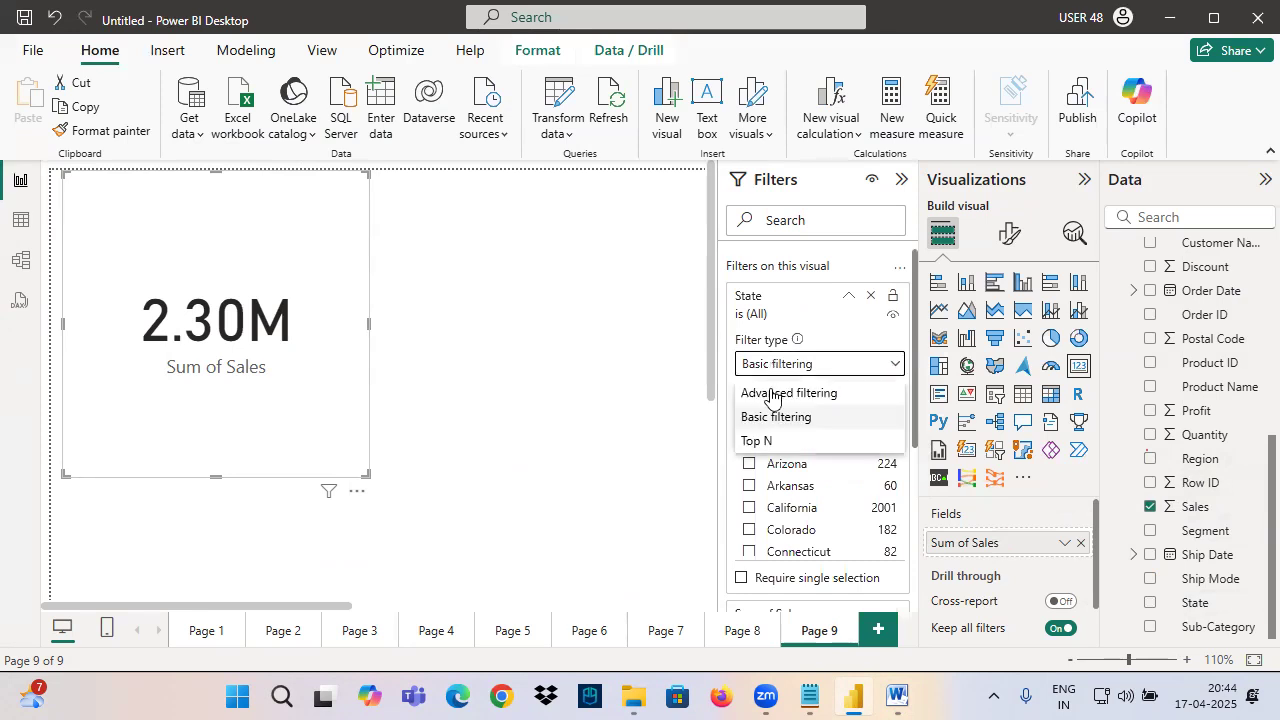
left_click(774, 396)
scroll(770, 425, "down", 3)
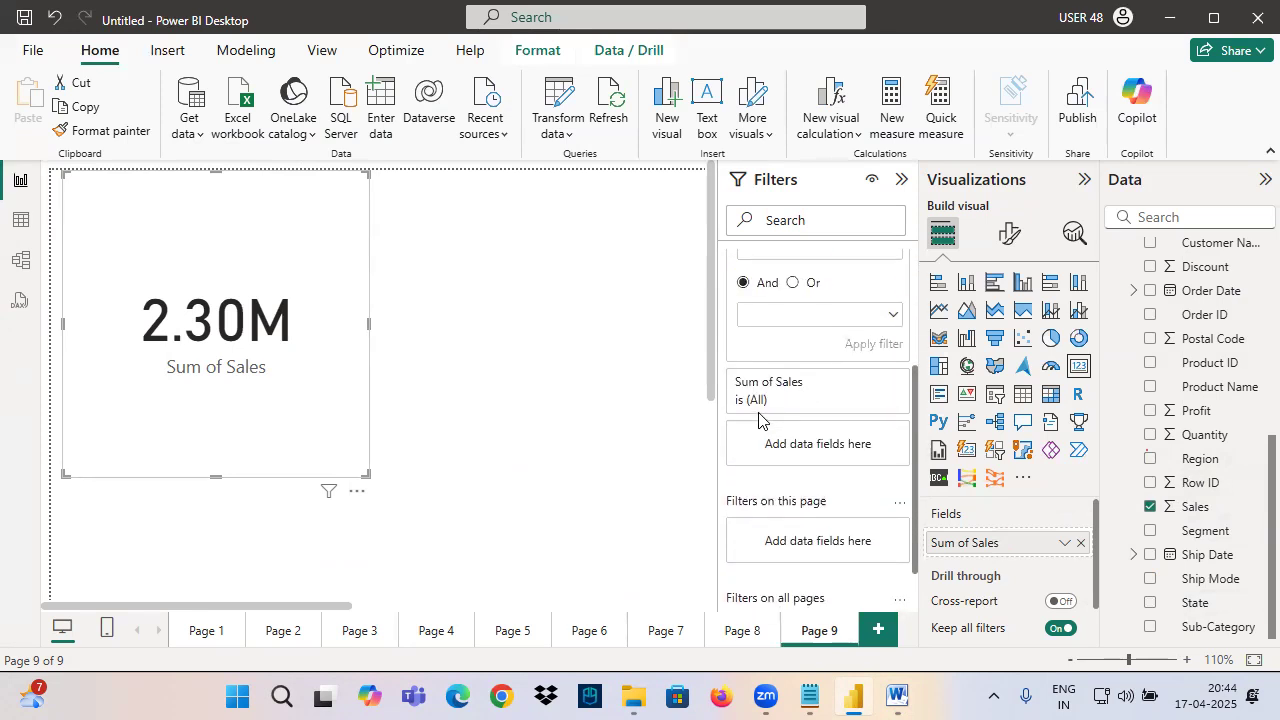
scroll(757, 420, "up", 2)
left_click_drag(664, 393, 746, 417)
left_click_drag(746, 420, 692, 448)
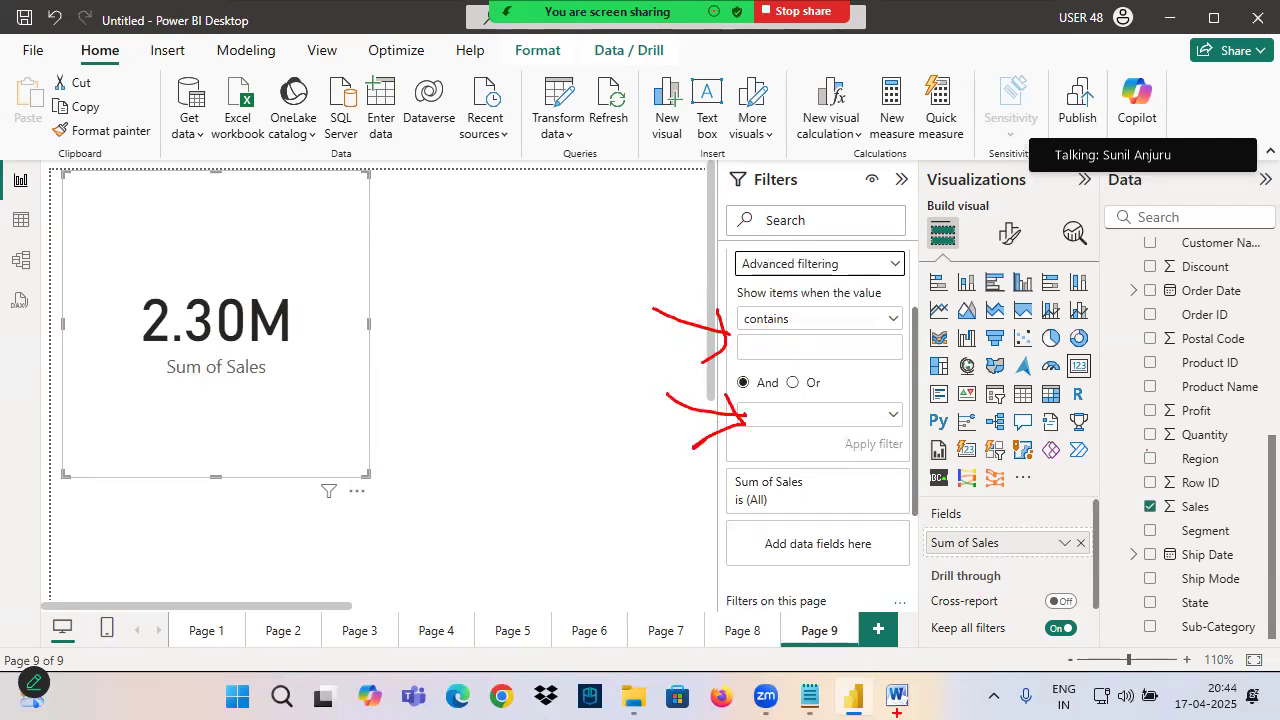
Switch to the Word document and review the three State conditions in exercise 4.
mouse_move(896, 697)
left_click(1010, 590)
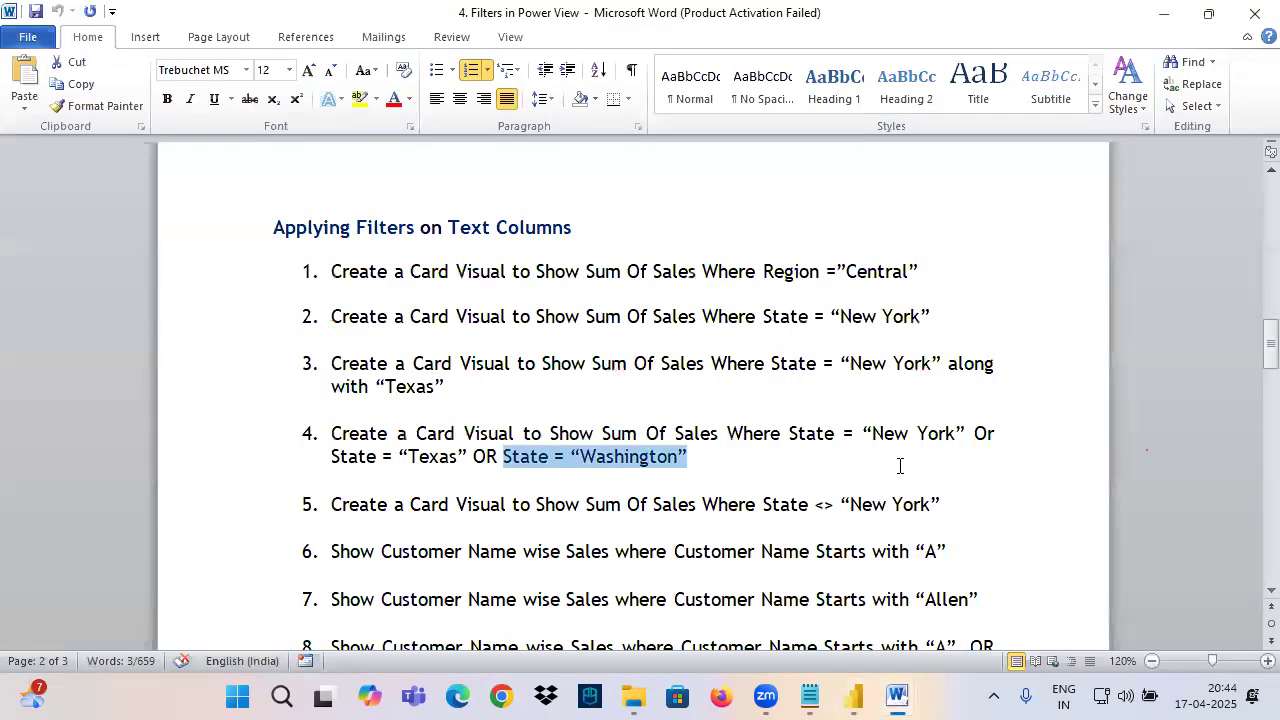
left_click_drag(796, 457, 958, 450)
left_click_drag(354, 466, 724, 466)
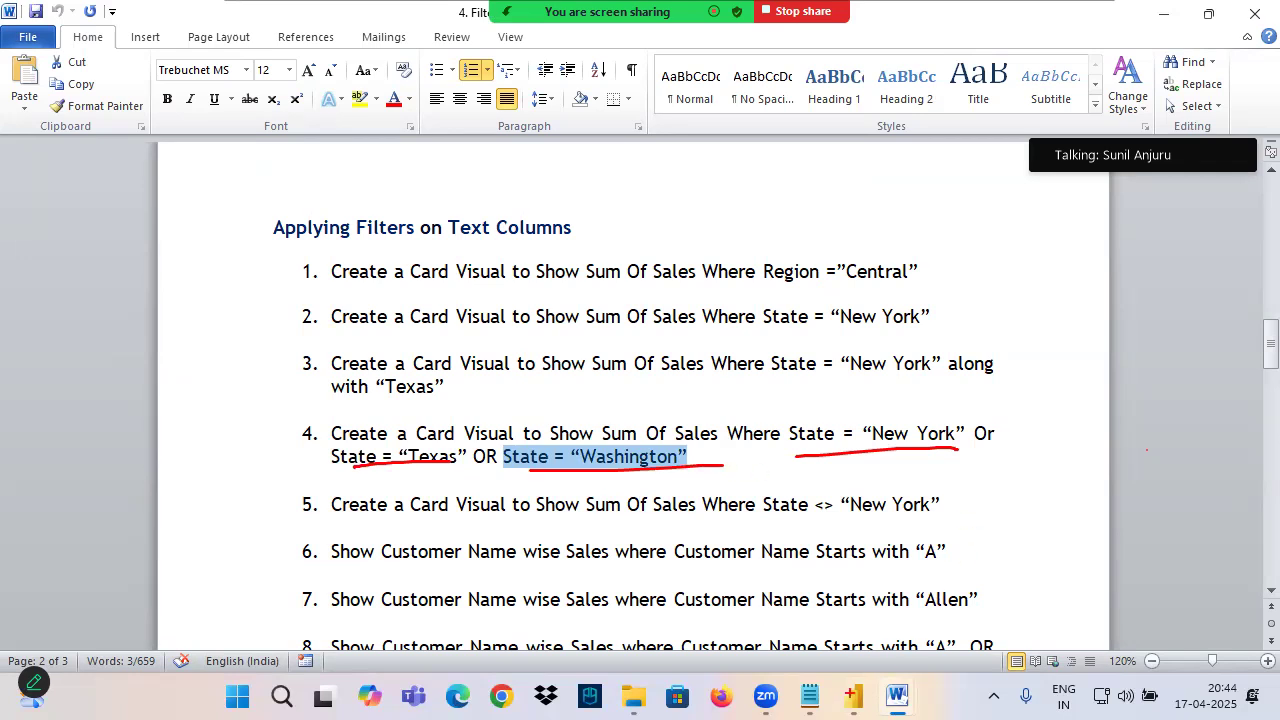
Return to Power BI and set the State filter's type to Basic filtering.
left_click(851, 697)
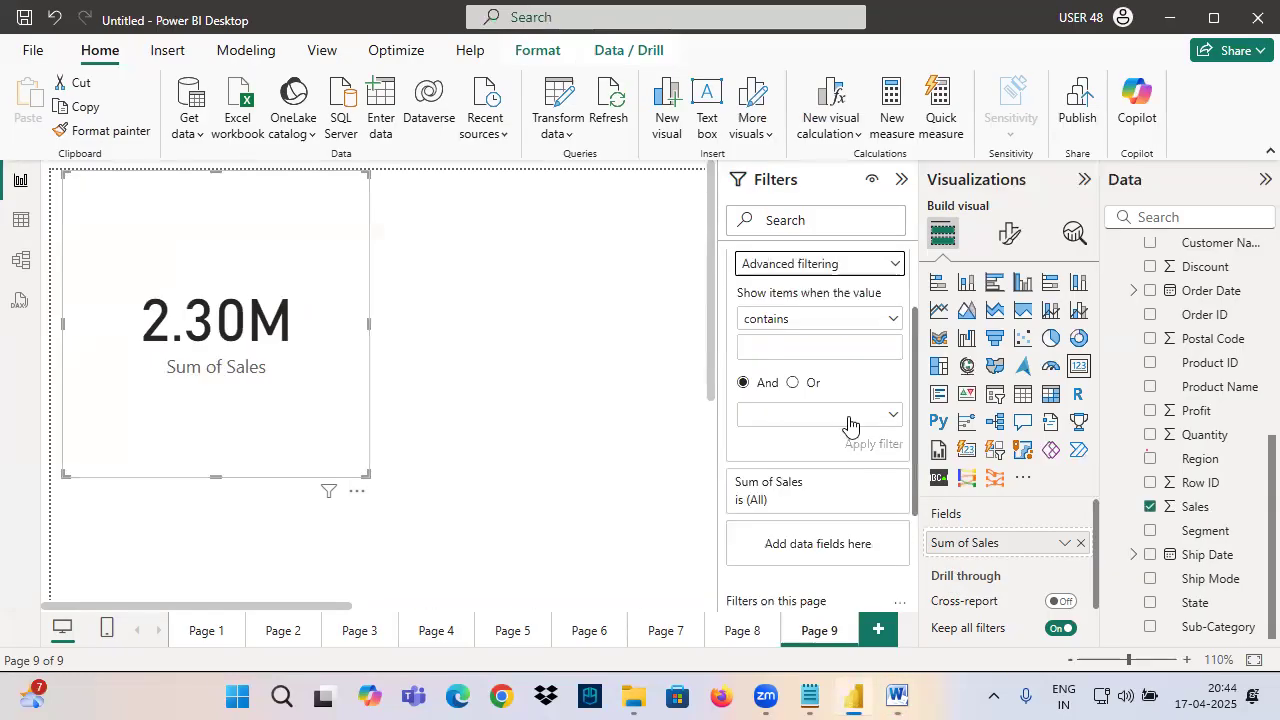
scroll(795, 412, "up", 2)
left_click(785, 365)
left_click(772, 418)
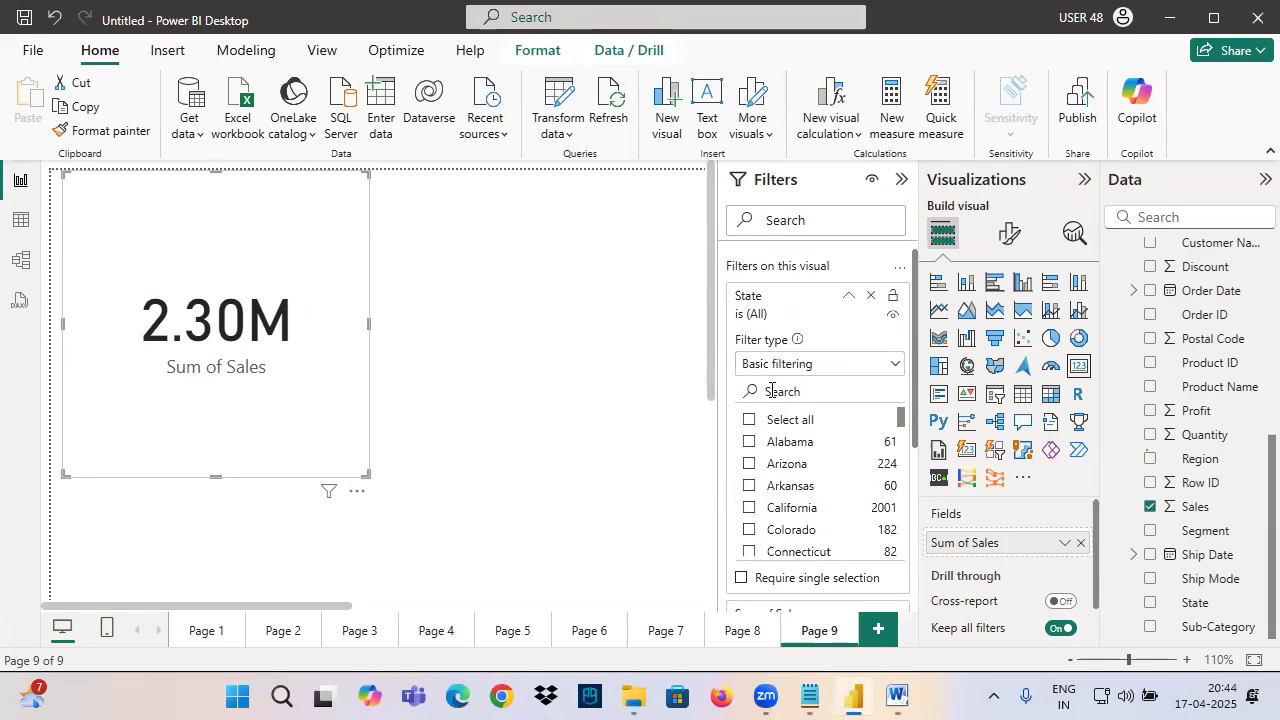
Find and select New York, Texas and Washington in the State filter, clear its search and collapse the filter card.
left_click(772, 390)
type("new")
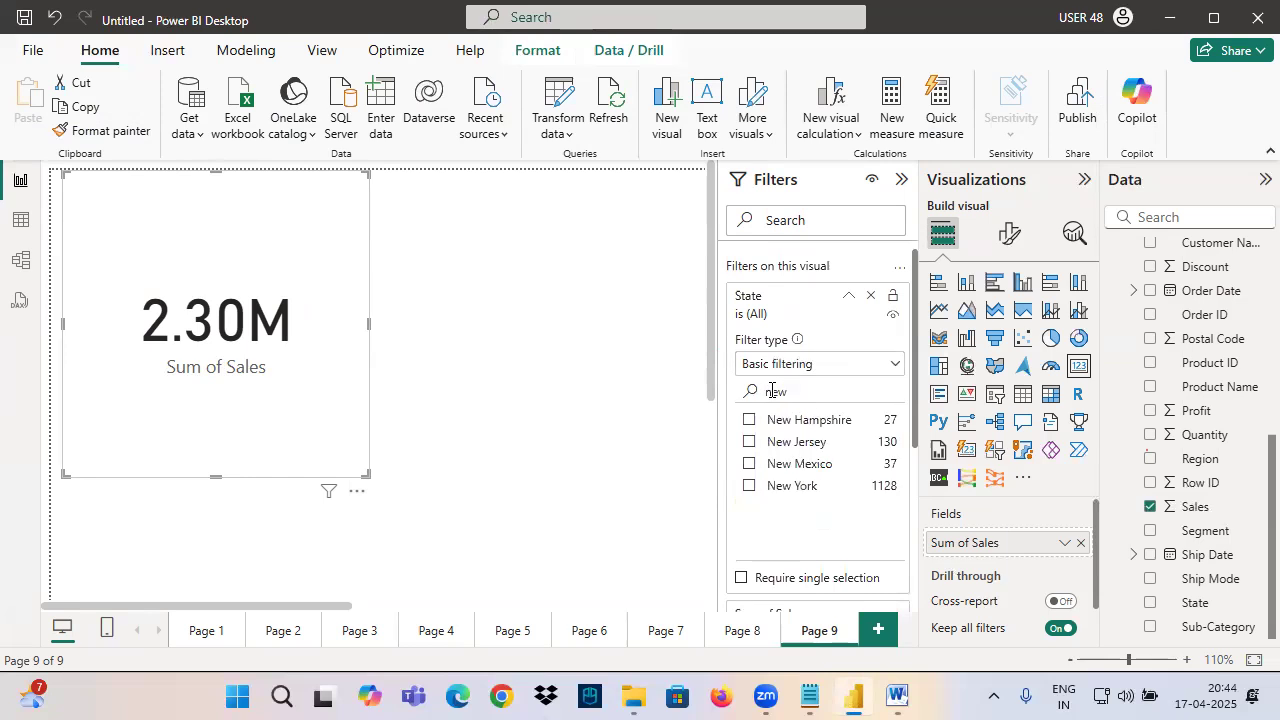
left_click(780, 487)
left_click_drag(795, 390, 718, 398)
type("texas")
left_click(781, 424)
left_click_drag(826, 391, 712, 396)
type("was")
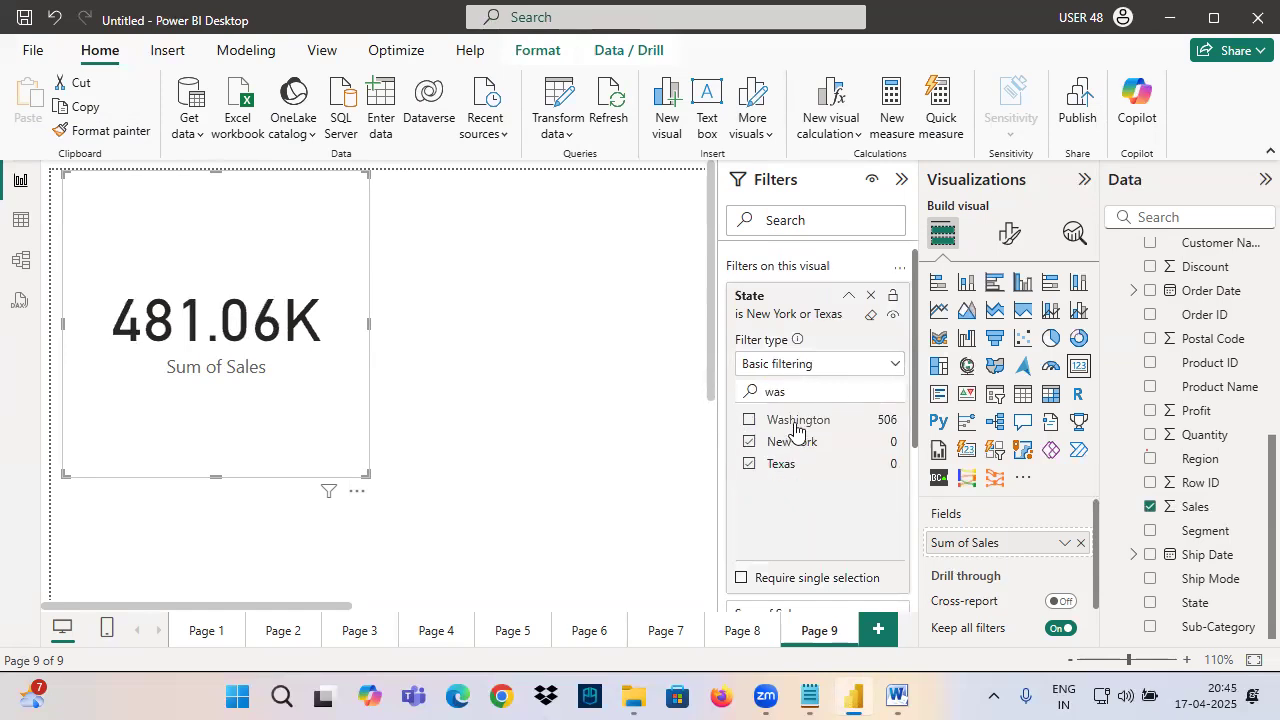
left_click(798, 424)
left_click_drag(820, 391, 710, 398)
key("BackSpace")
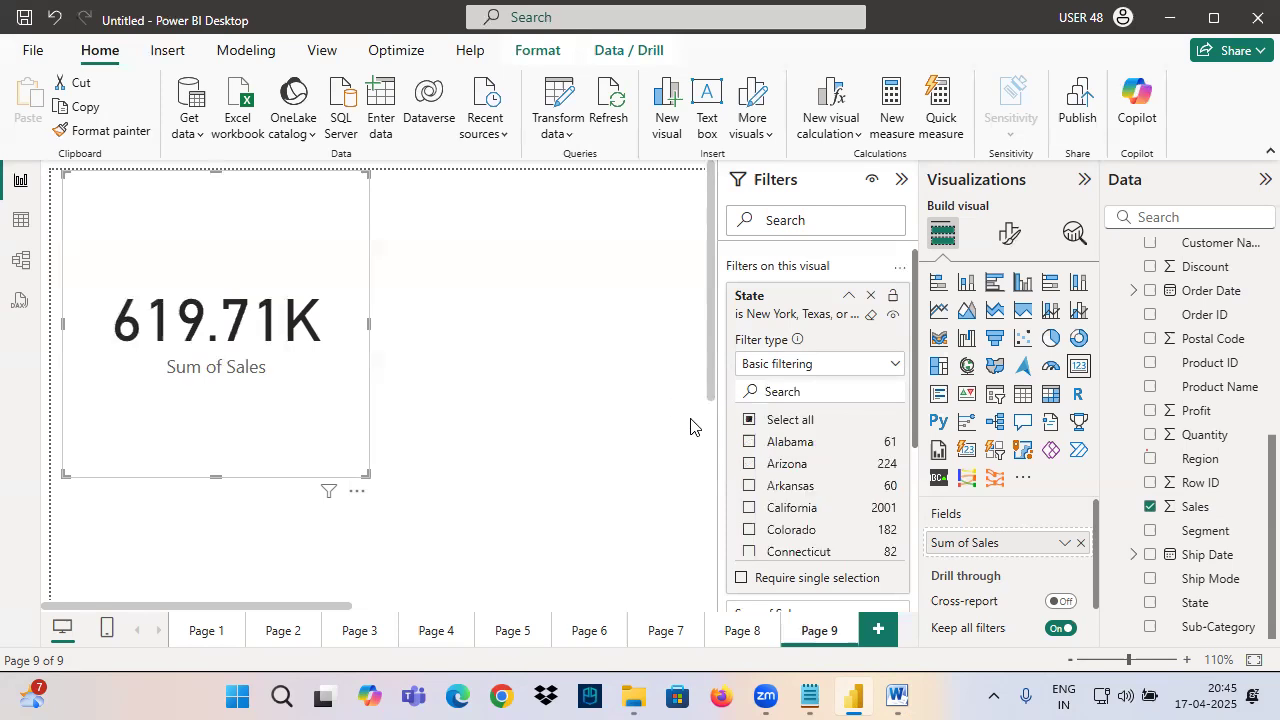
left_click(849, 296)
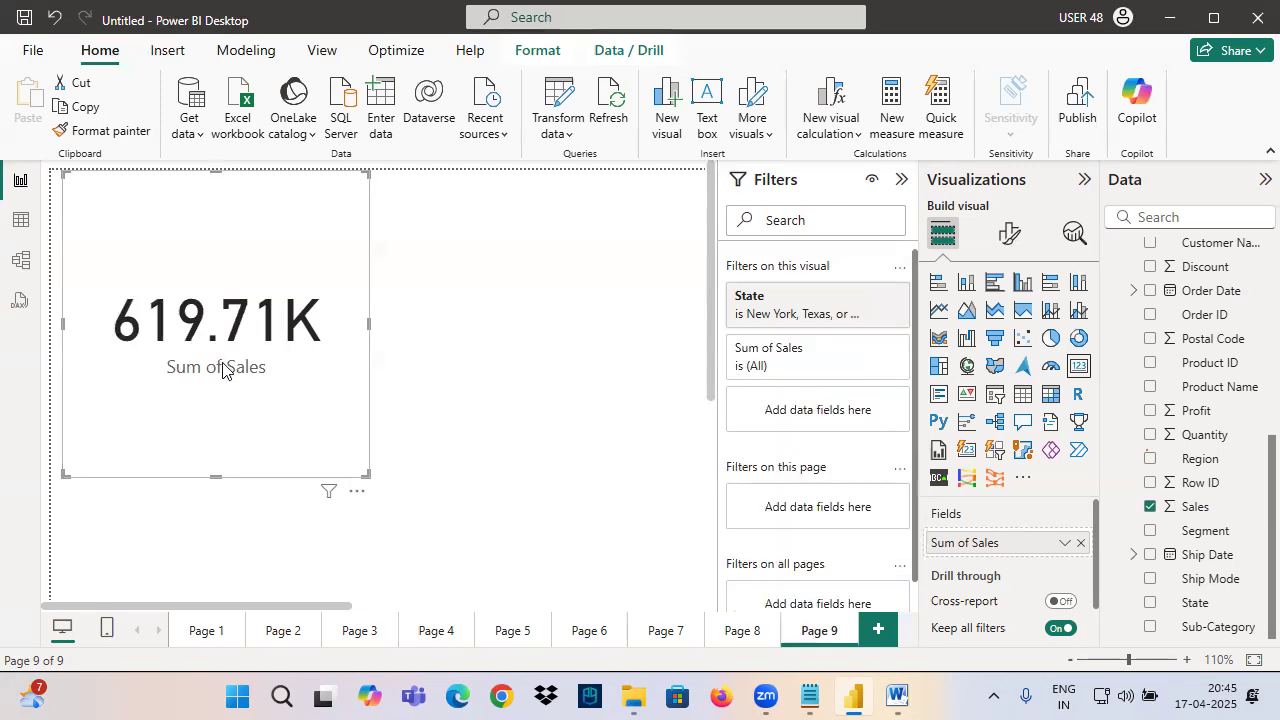
Move the Sum of Sales card slightly down and to the right on the page.
left_click_drag(308, 190, 329, 237)
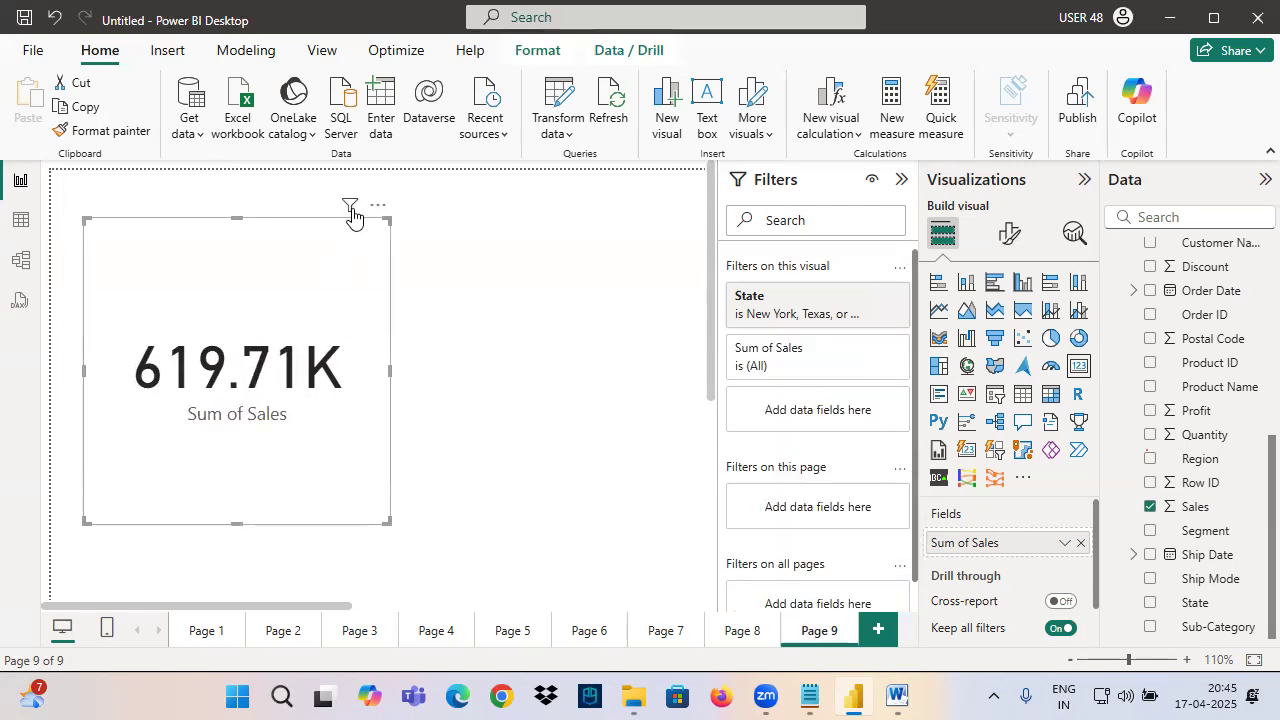
mouse_move(352, 213)
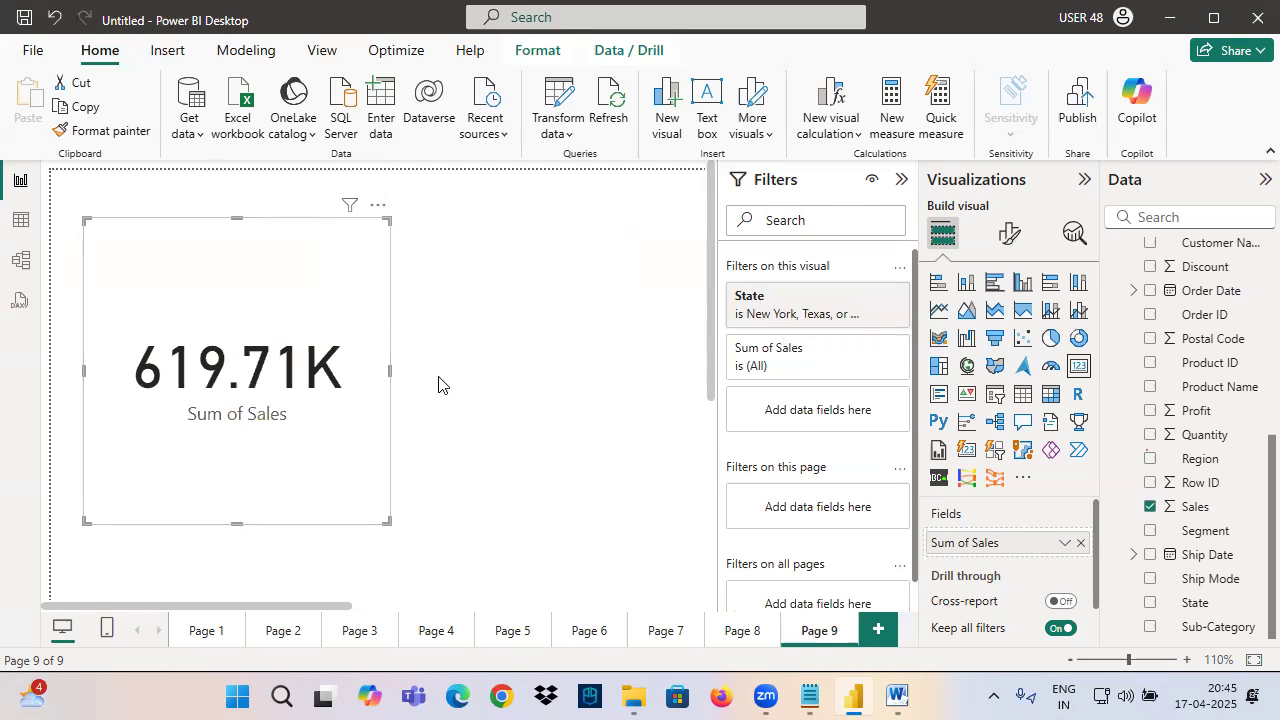
left_click_drag(149, 388, 367, 283)
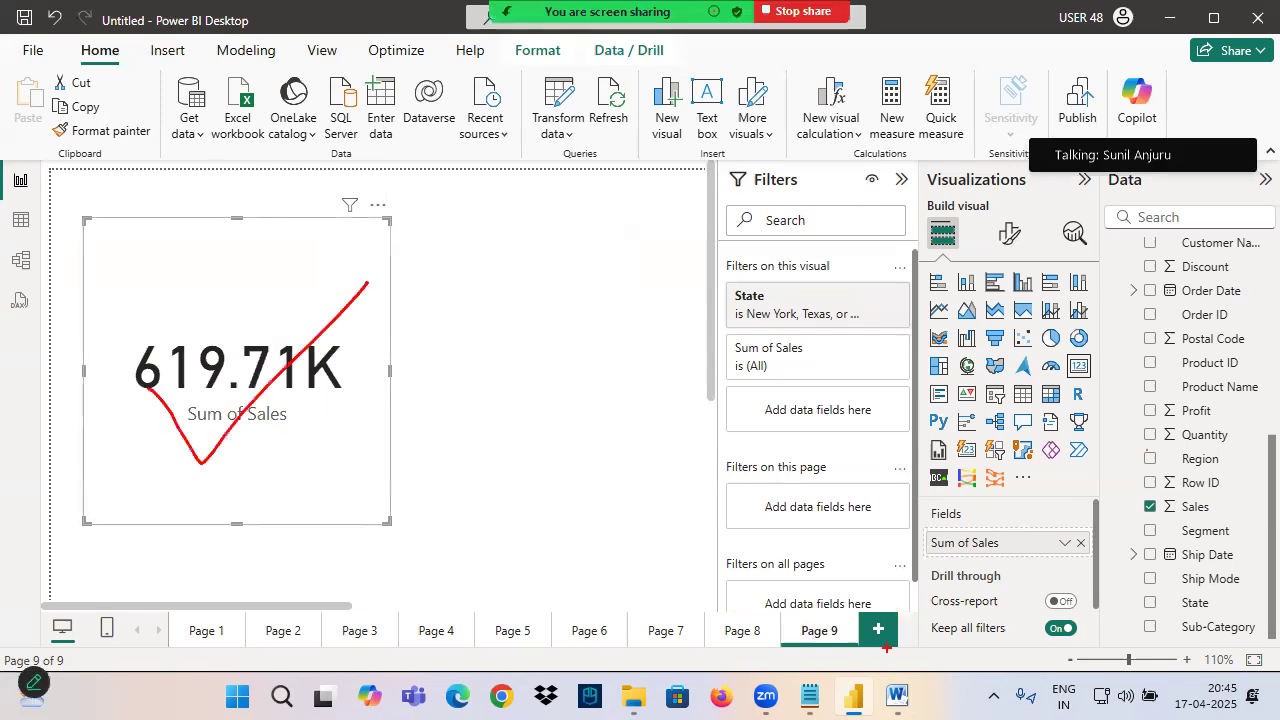
Add another report page and insert a table visual, enlarged up to the top edge of the page.
left_click(879, 629)
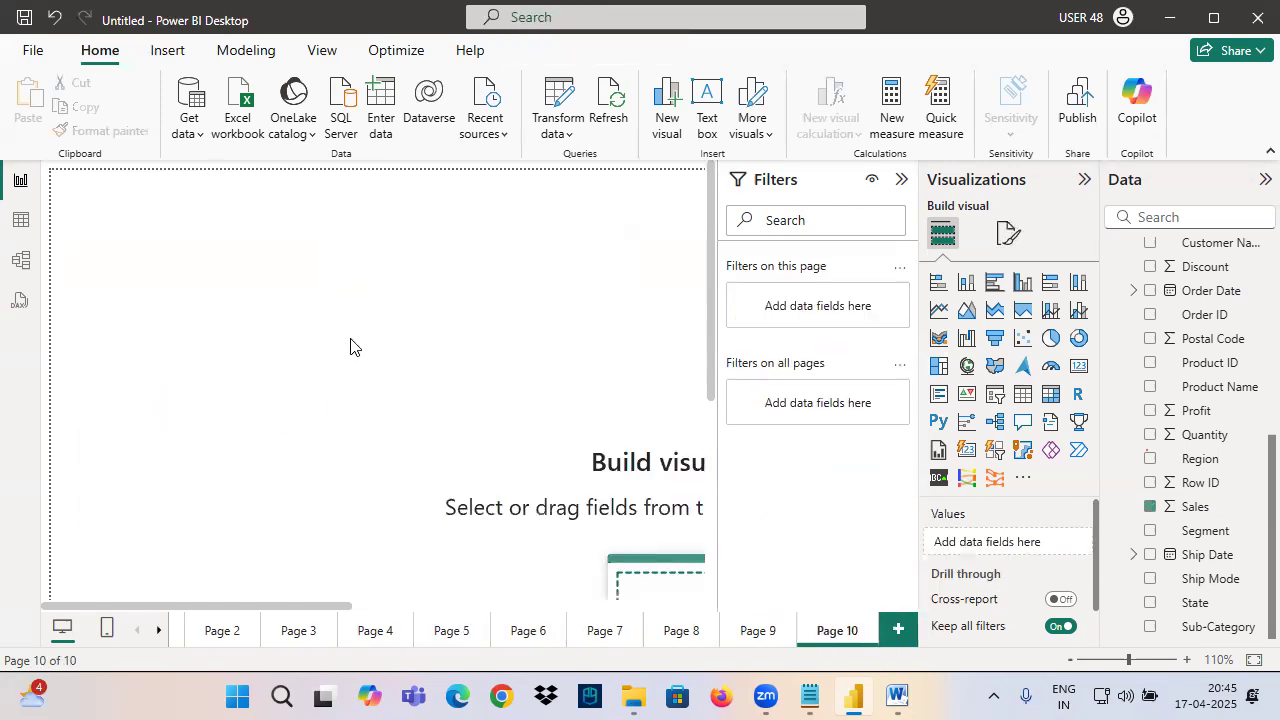
left_click(1022, 394)
left_click_drag(200, 346, 309, 474)
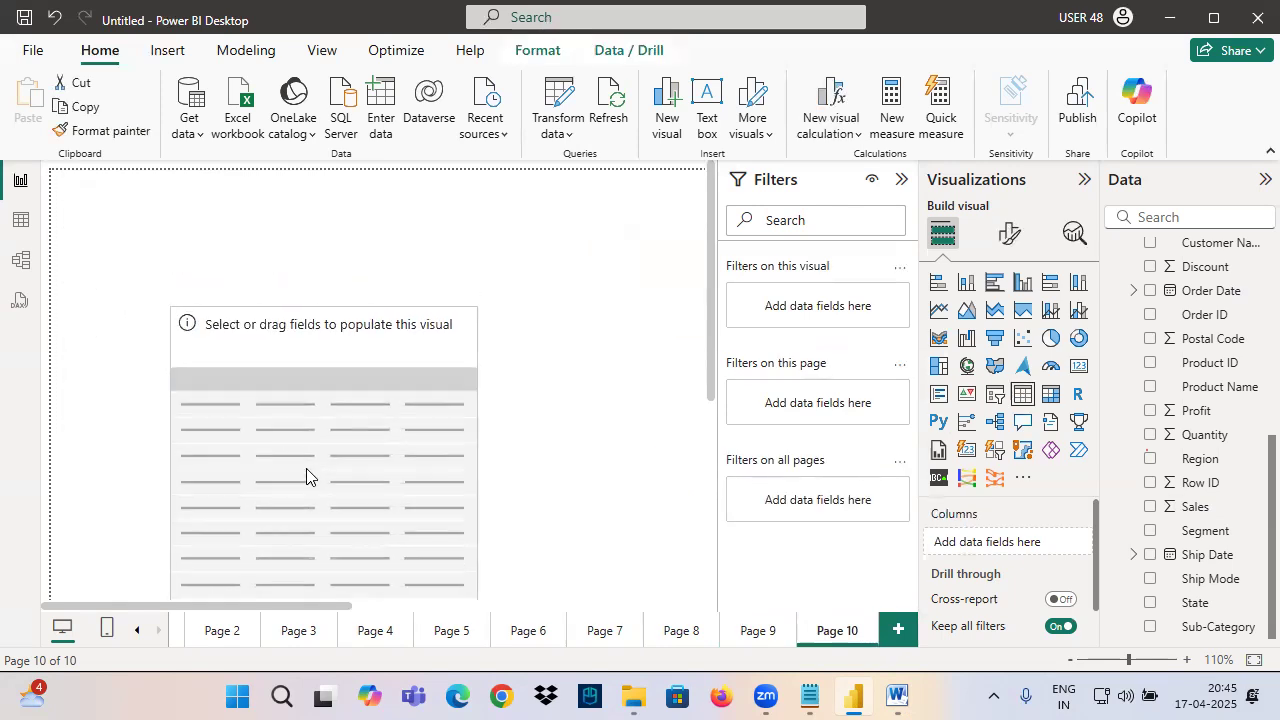
left_click_drag(169, 309, 97, 170)
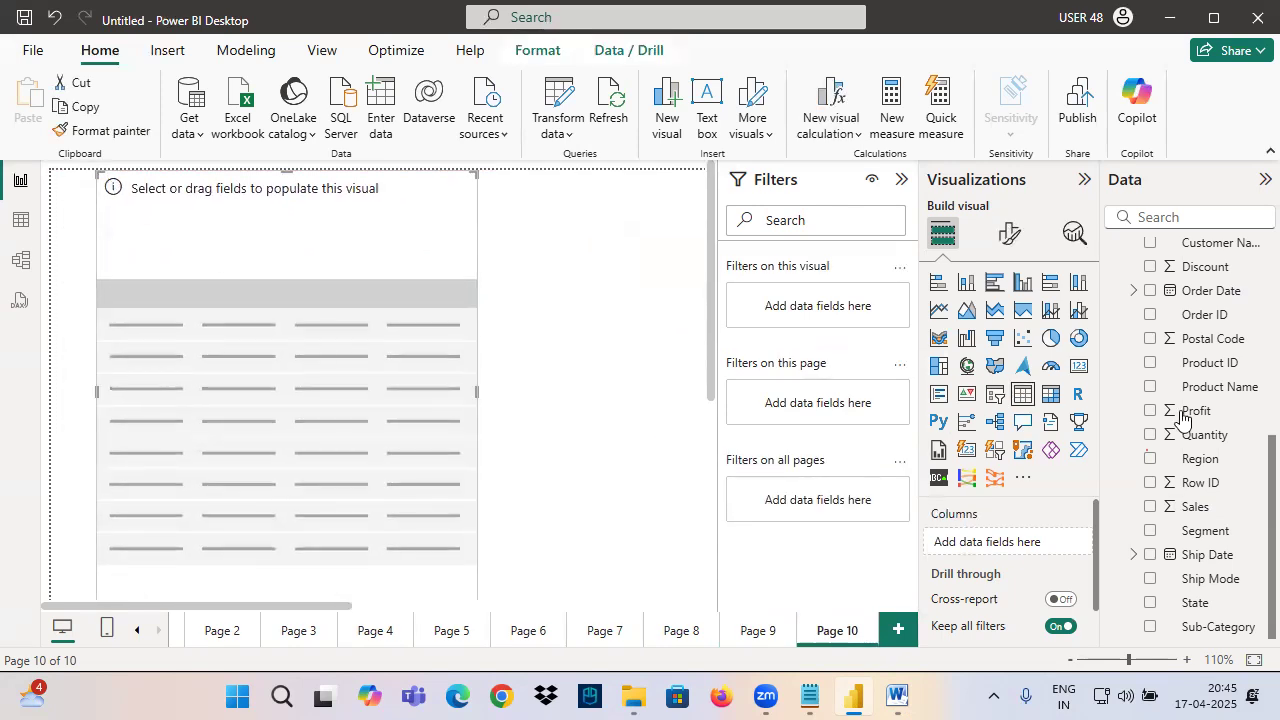
Add the Customer Name and Sales fields to the table visual.
scroll(1212, 365, "up", 2)
left_click_drag(1212, 342, 250, 440)
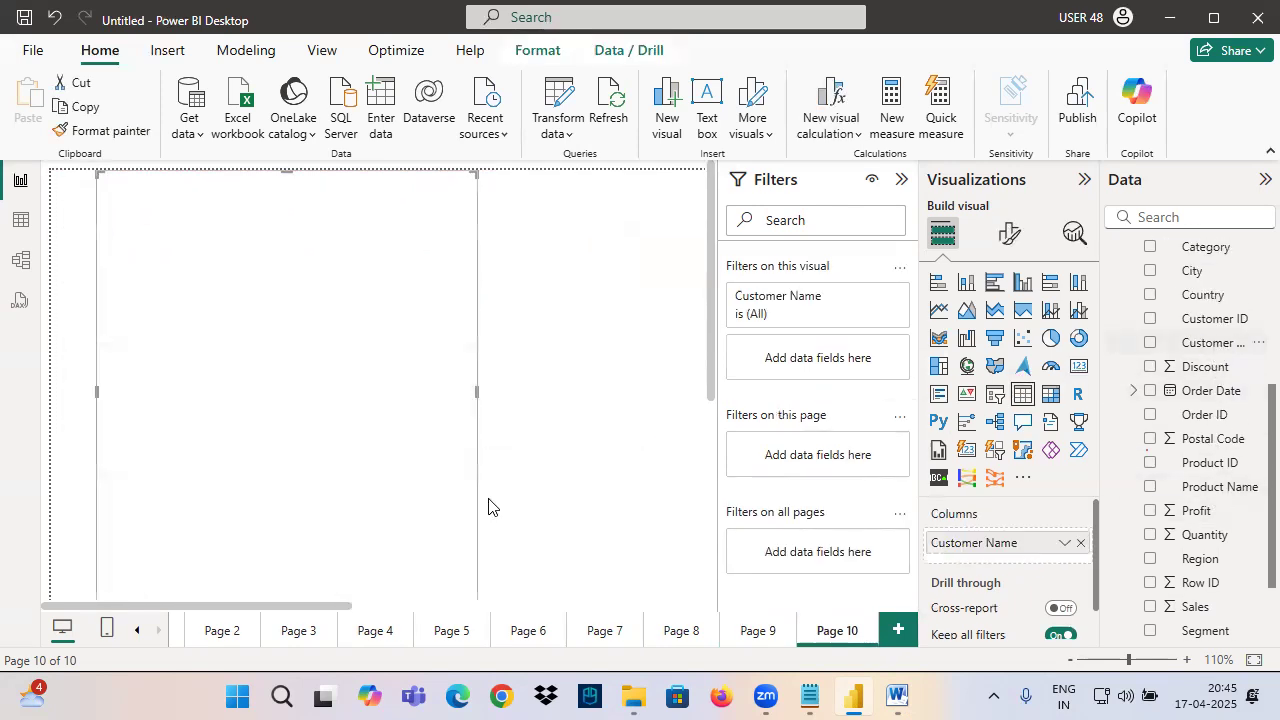
scroll(1204, 536, "down", 2)
left_click_drag(1198, 507, 242, 305)
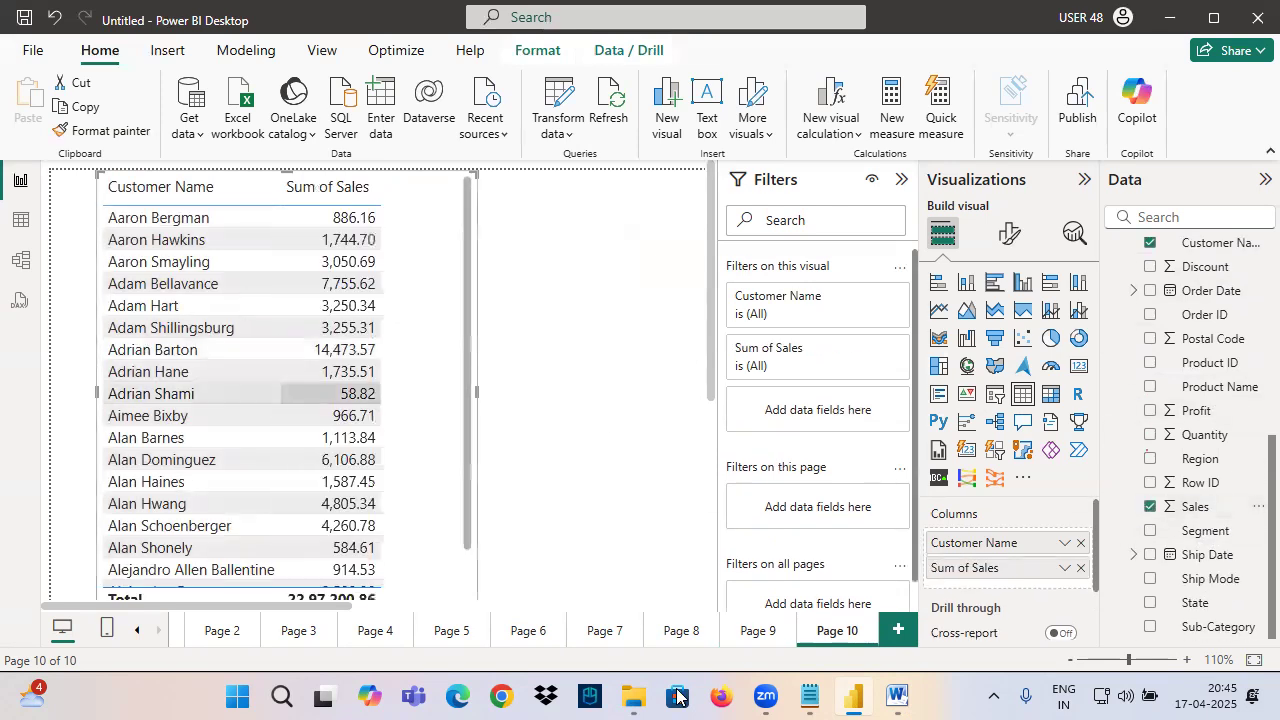
Examine the table's visual filters and the initial letters of the customer names throughout the list.
left_click_drag(736, 322, 777, 318)
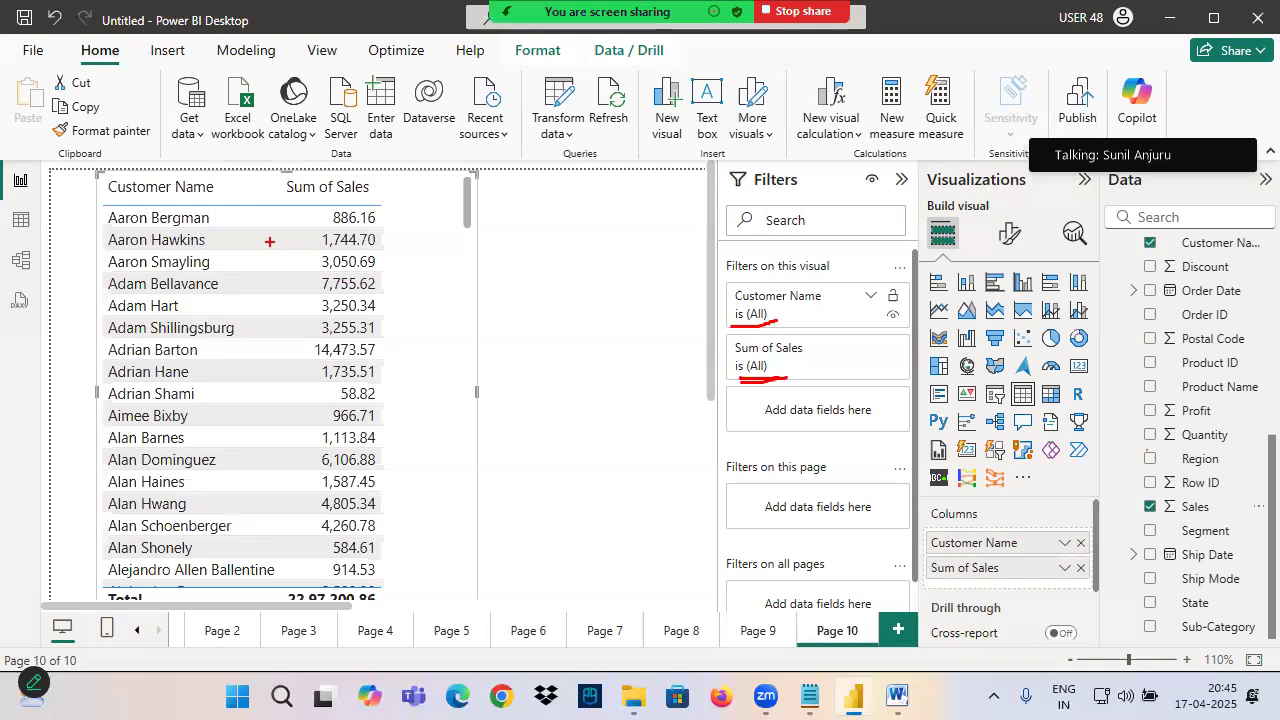
mouse_move(155, 260)
left_mouse_down()
mouse_move(200, 252)
mouse_move(186, 328)
left_mouse_up()
left_click_drag(204, 427, 218, 498)
left_click_drag(196, 540, 270, 590)
left_click_drag(285, 520, 272, 568)
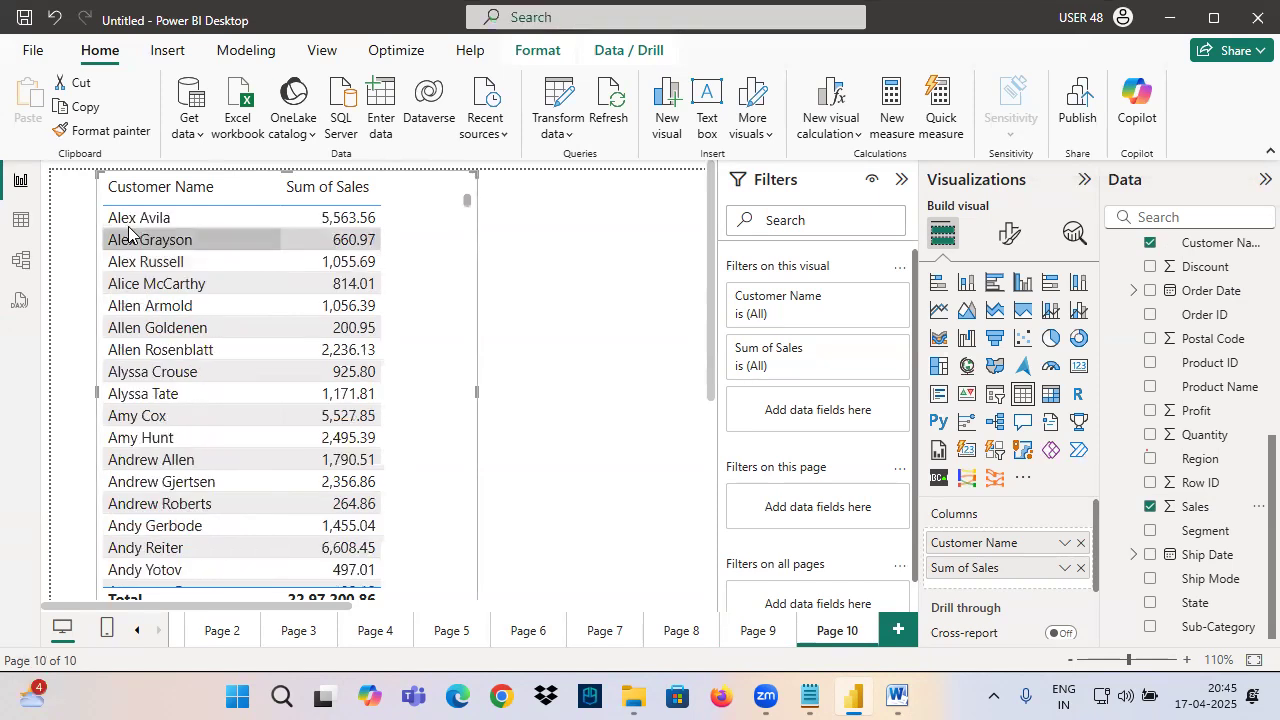
scroll(150, 420, "down", 10)
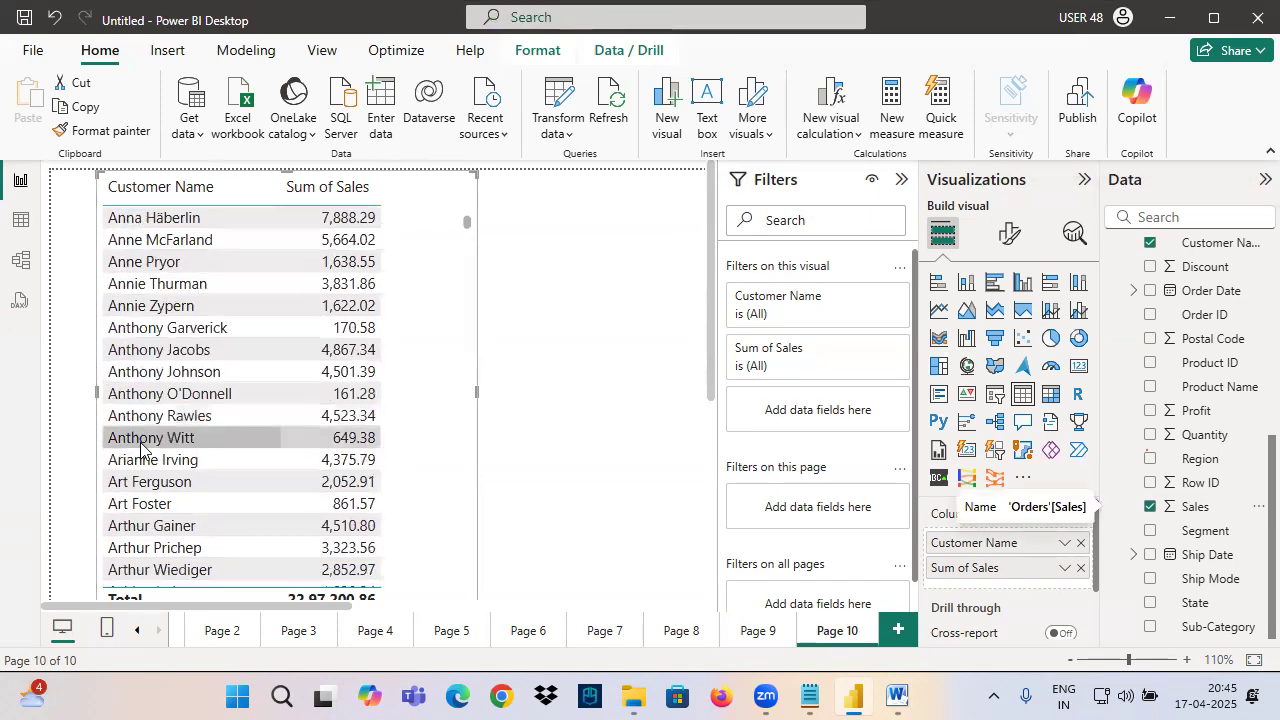
scroll(130, 440, "down", 15)
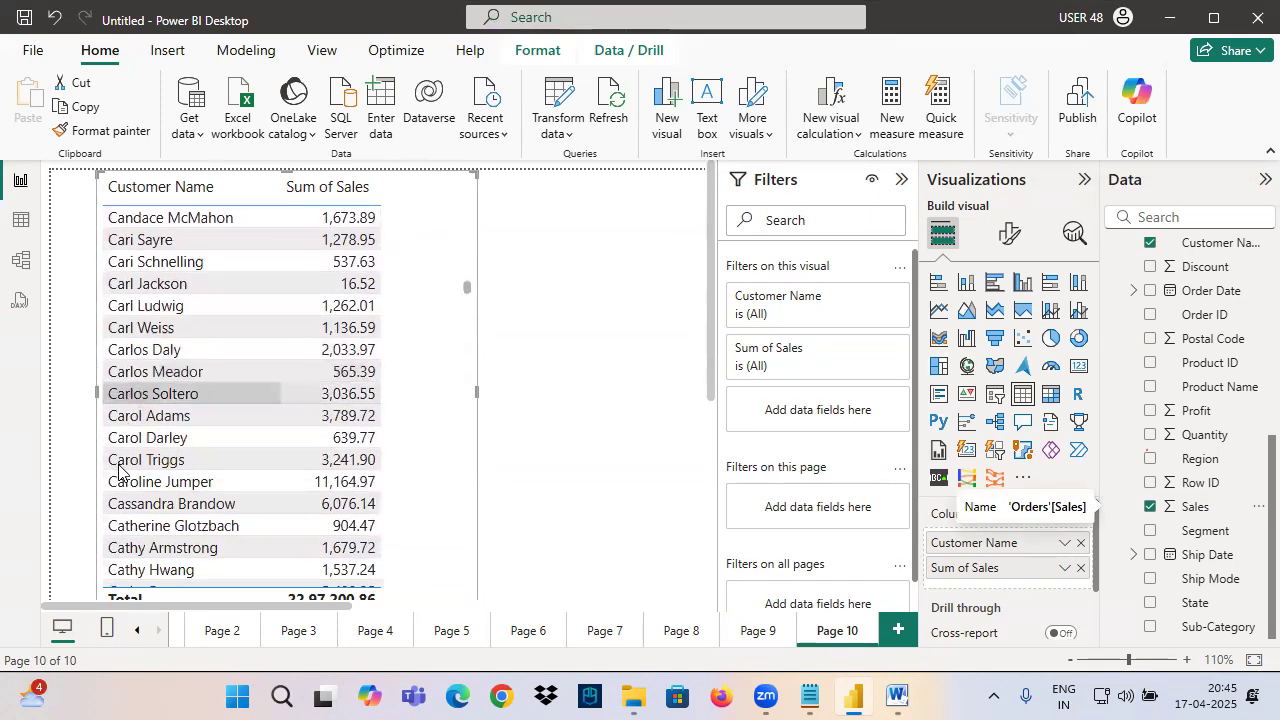
scroll(254, 278, "up", 20)
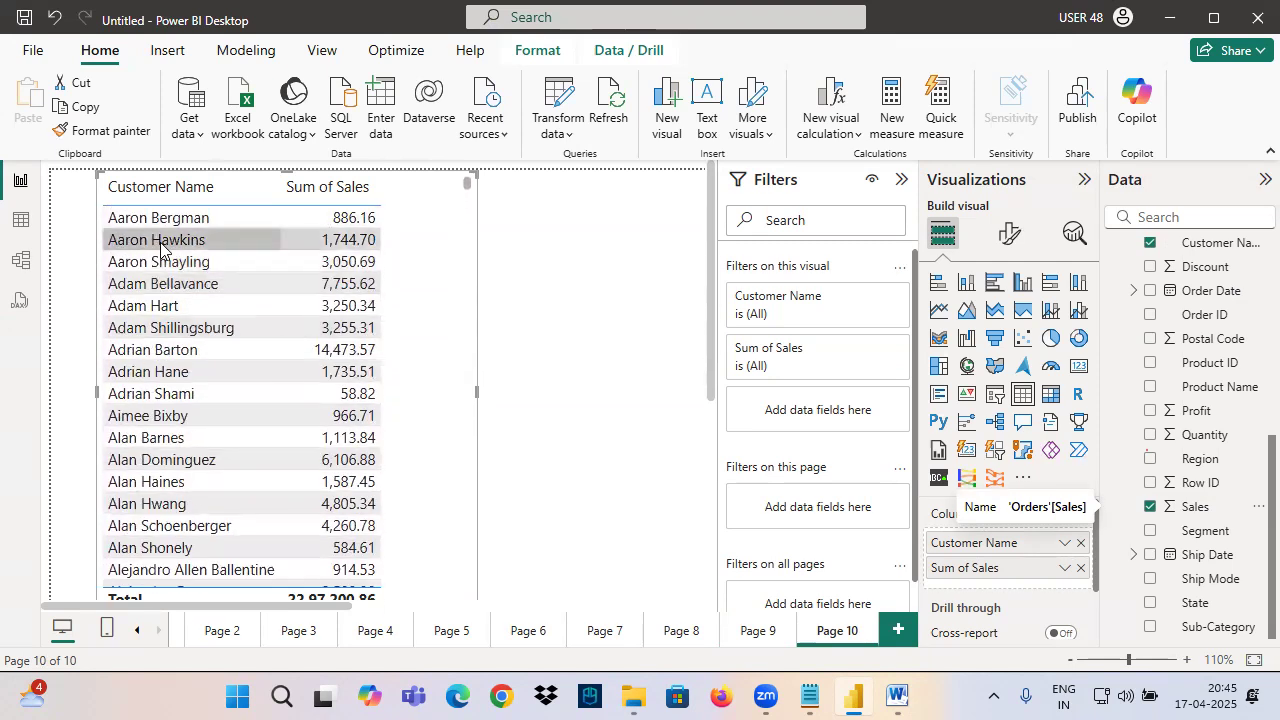
key("ctrl+2")
mouse_move(411, 220)
left_mouse_down()
mouse_move(501, 214)
mouse_move(468, 235)
left_mouse_up()
left_click_drag(580, 181, 572, 224)
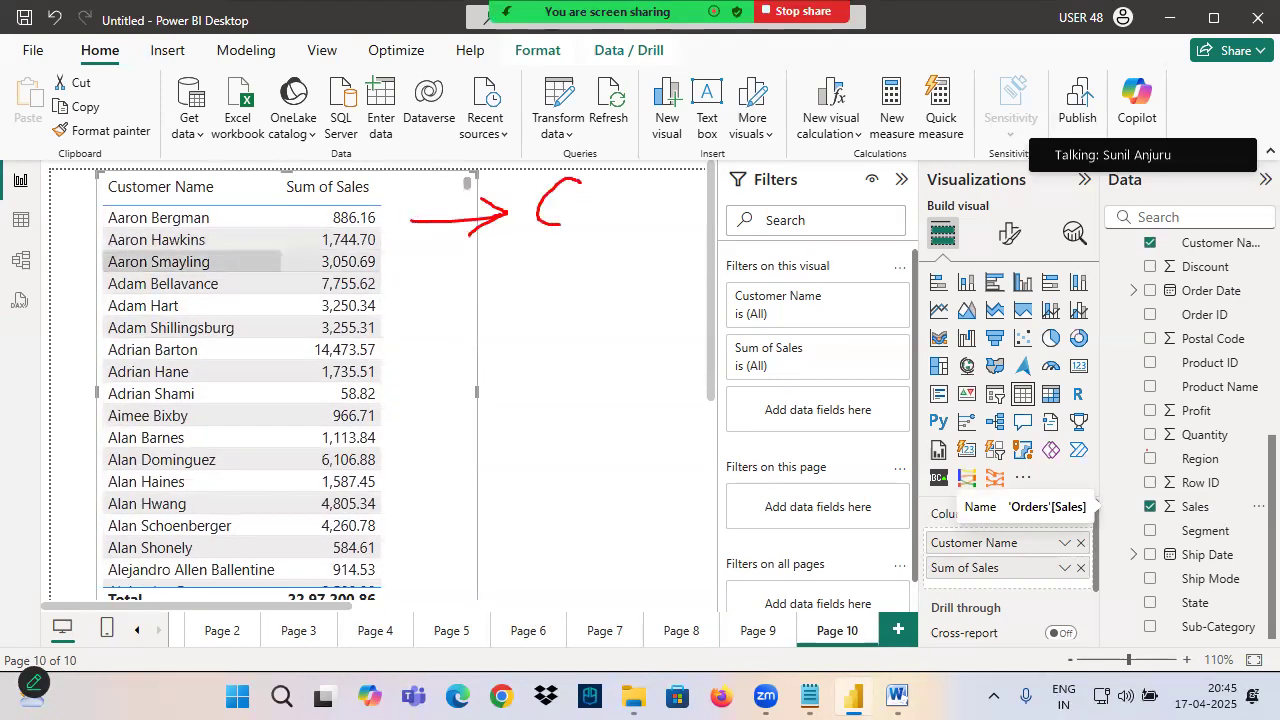
mouse_move(664, 158)
left_mouse_down()
mouse_move(645, 236)
mouse_move(696, 222)
mouse_move(701, 197)
left_mouse_up()
key("Escape")
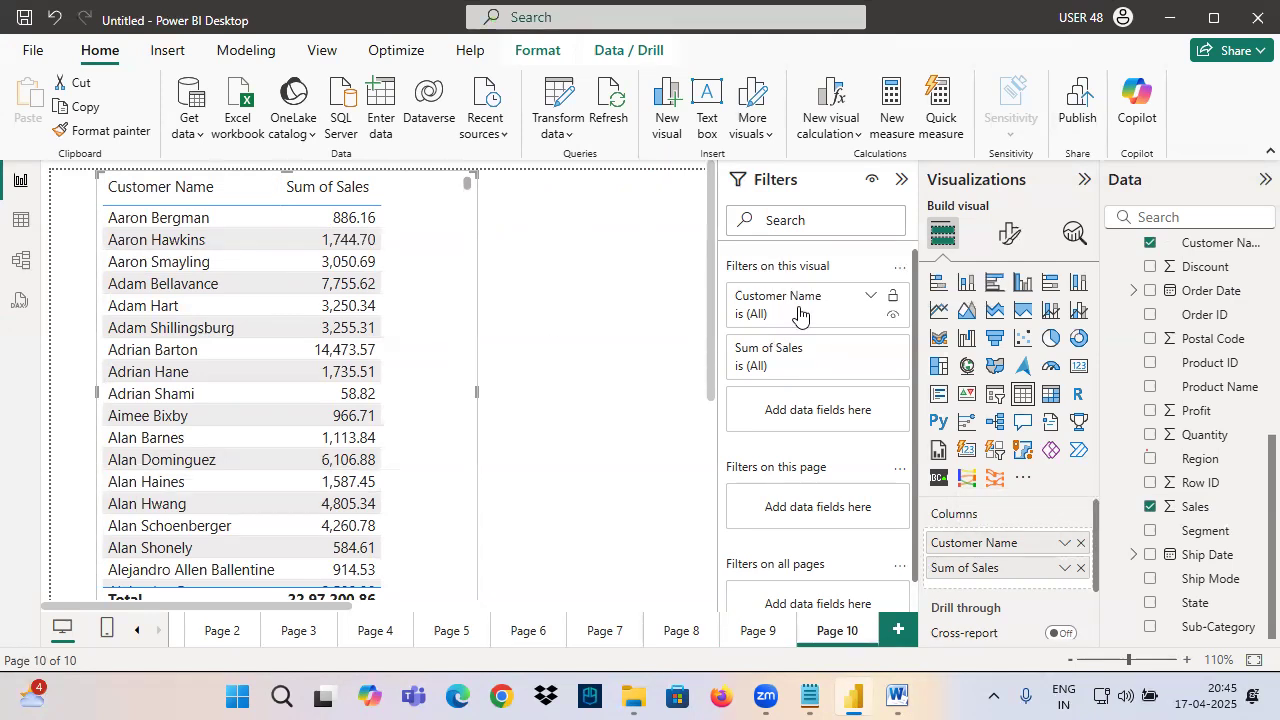
Set the Customer Name filter to Advanced filtering with the condition starts with A and apply it.
left_click(868, 295)
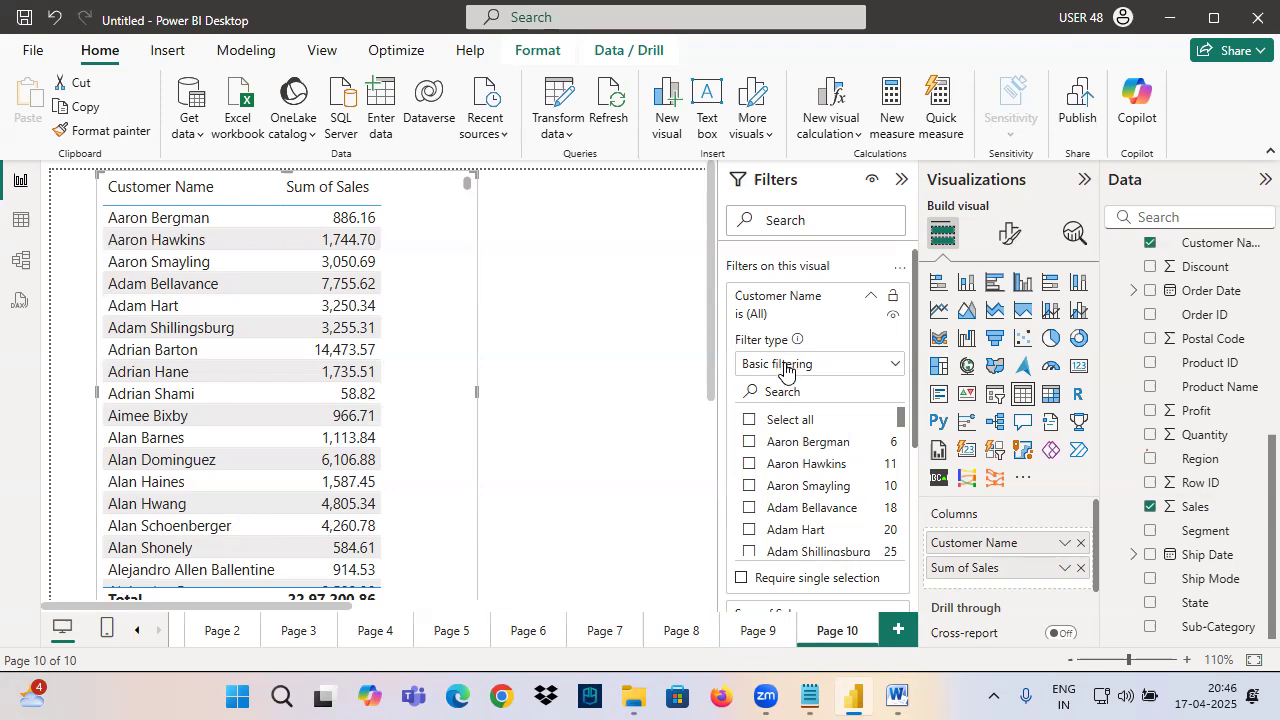
left_click(785, 365)
left_click(785, 392)
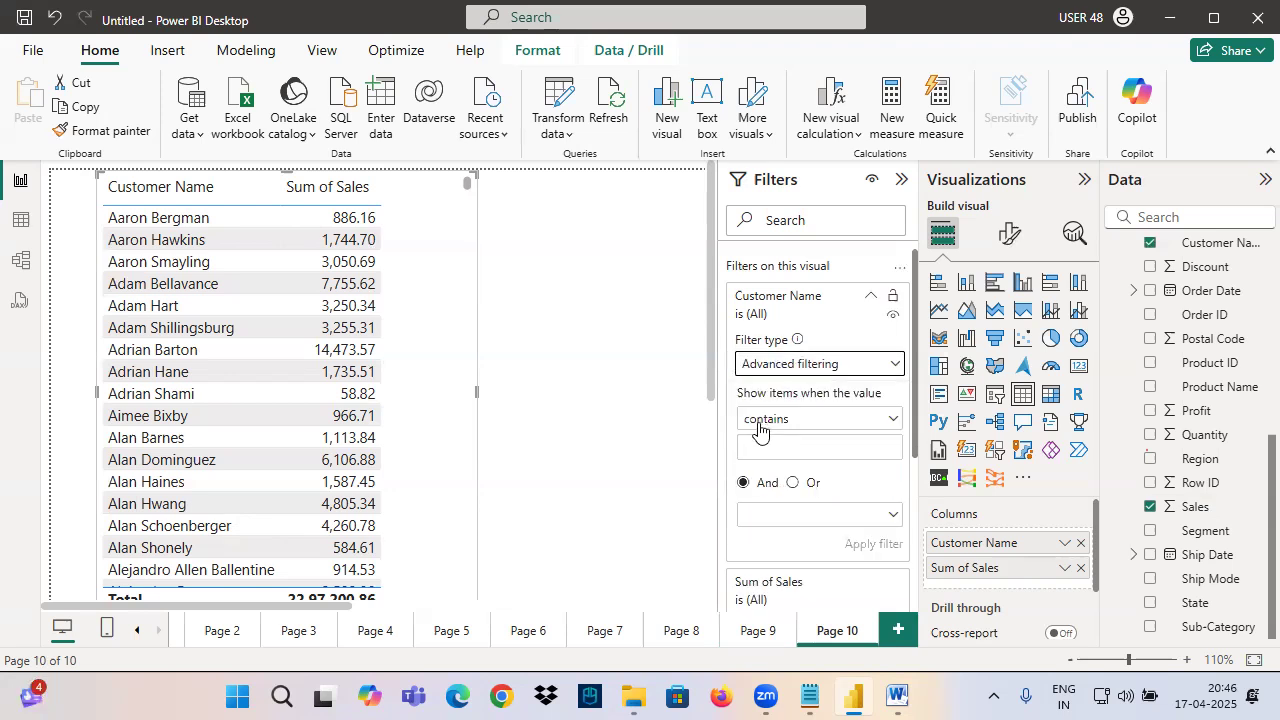
left_click(762, 424)
left_click(769, 221)
left_click(769, 448)
type("A")
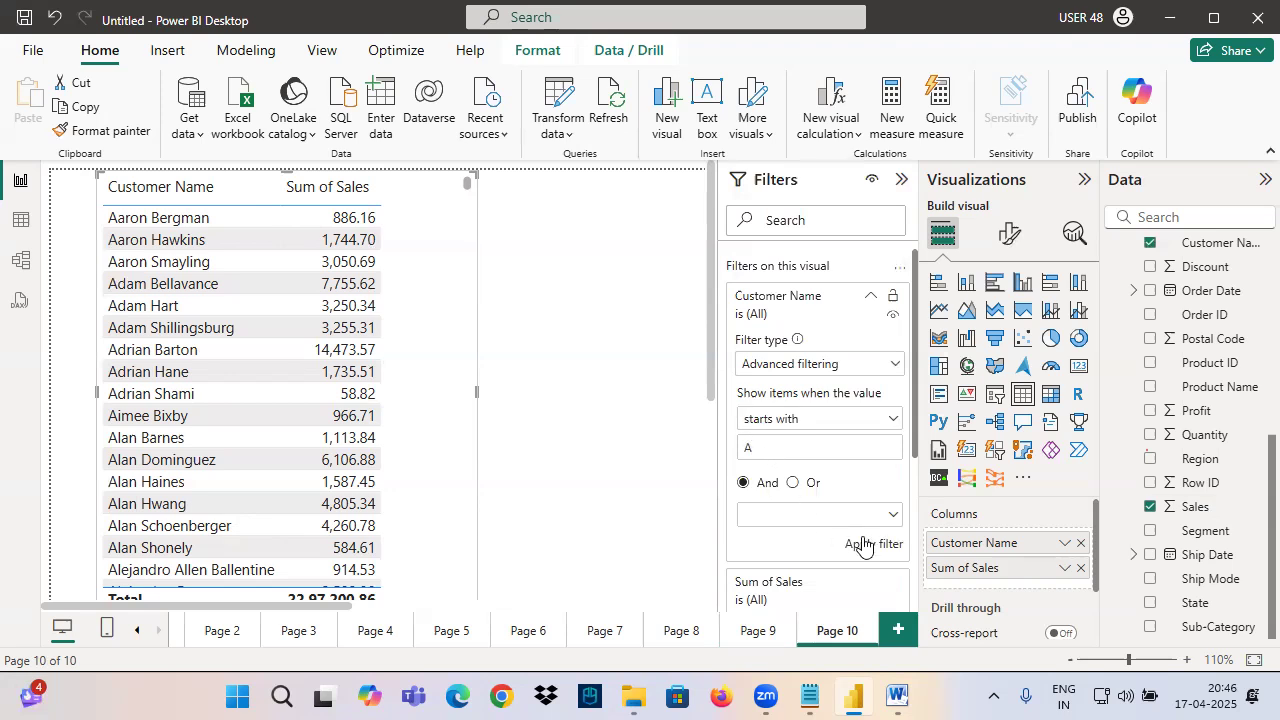
left_click(858, 544)
Check the filtered customer list down to its total row and shift the table toward the page's left edge.
scroll(218, 290, "down", 5)
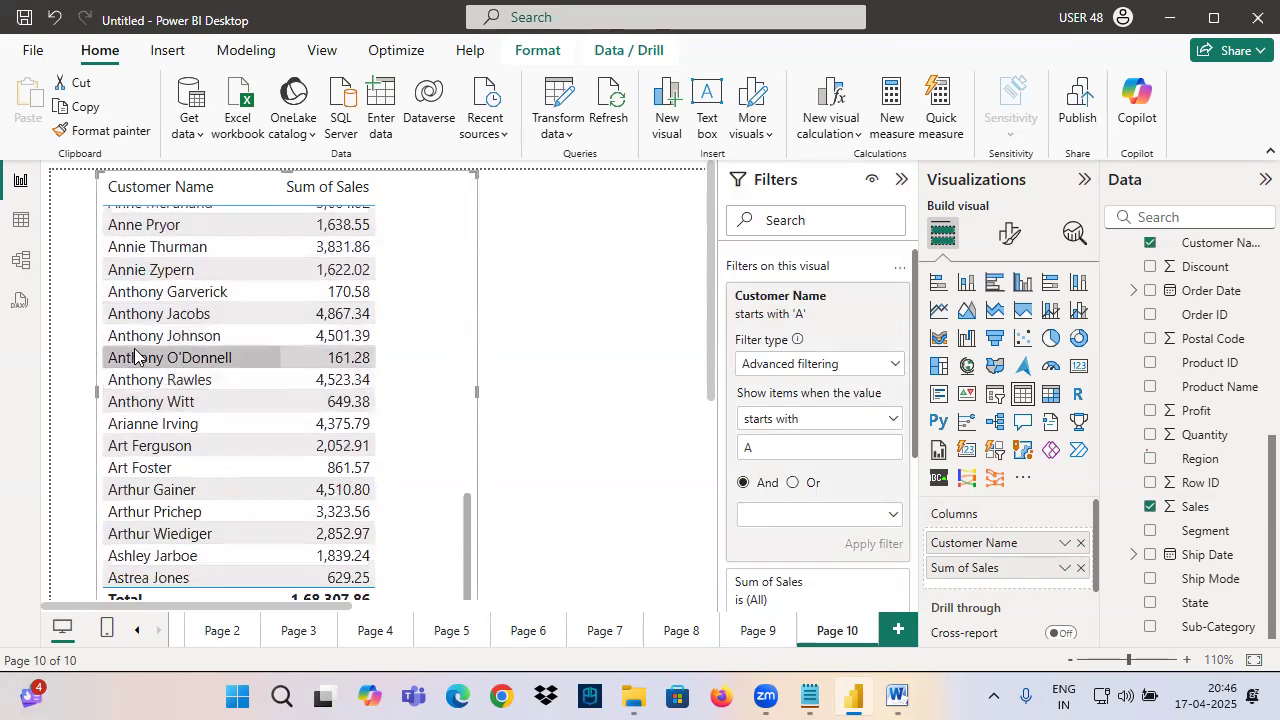
scroll(432, 322, "down", 2)
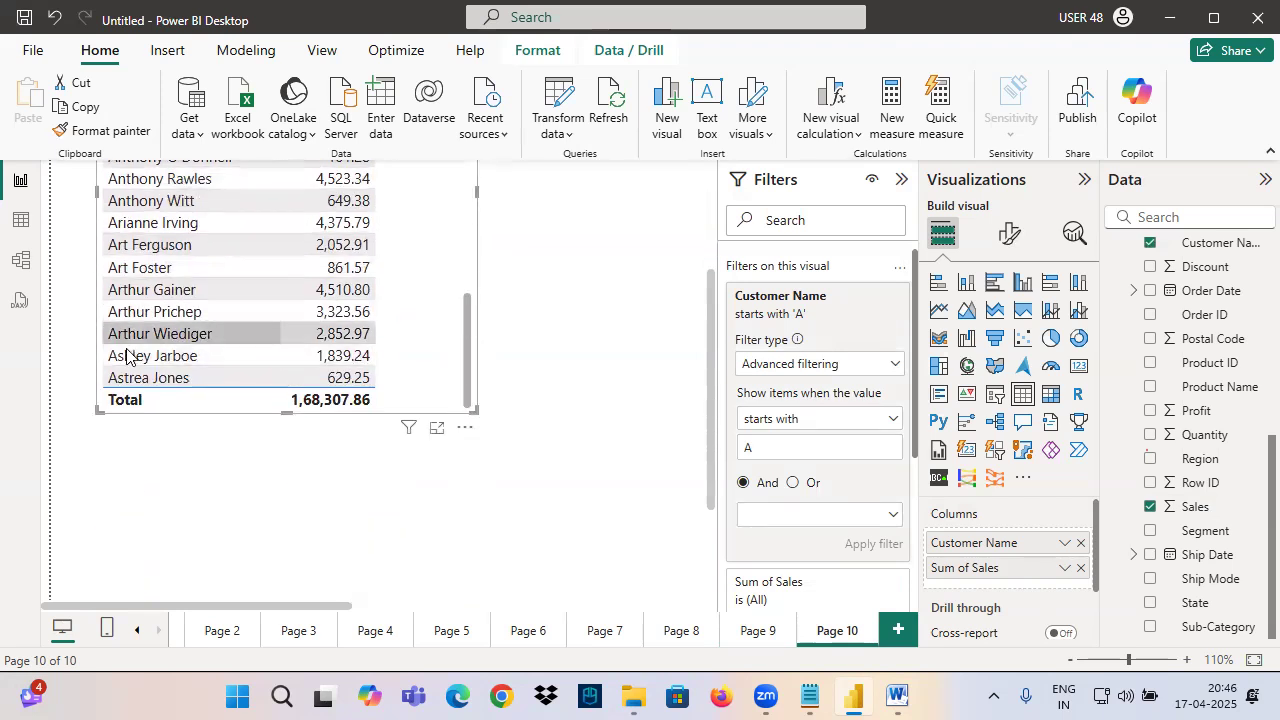
scroll(147, 307, "up", 10)
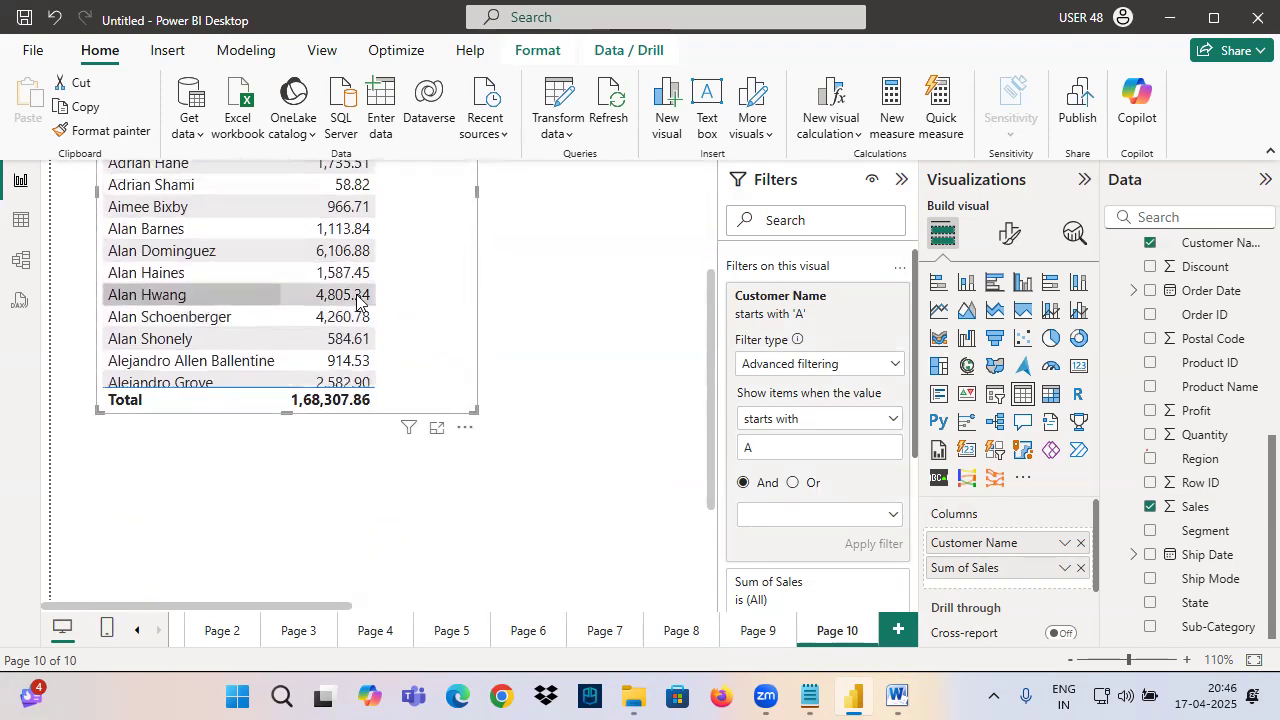
scroll(432, 330, "up", 2)
scroll(432, 330, "up", 2)
left_click_drag(390, 295, 342, 186)
key("ctrl+2")
mouse_move(322, 291)
left_mouse_down()
mouse_move(354, 237)
mouse_move(365, 297)
left_mouse_up()
left_click_drag(328, 284, 364, 287)
left_click_drag(361, 345, 331, 346)
mouse_move(388, 253)
left_mouse_down()
mouse_move(396, 270)
mouse_move(463, 224)
left_mouse_up()
left_click_drag(391, 332, 502, 284)
mouse_move(406, 404)
left_mouse_down()
mouse_move(377, 449)
mouse_move(479, 423)
mouse_move(488, 404)
left_mouse_up()
mouse_move(505, 396)
left_mouse_down()
mouse_move(505, 433)
mouse_move(568, 410)
left_mouse_up()
left_click_drag(294, 460, 577, 367)
left_click_drag(320, 408, 647, 388)
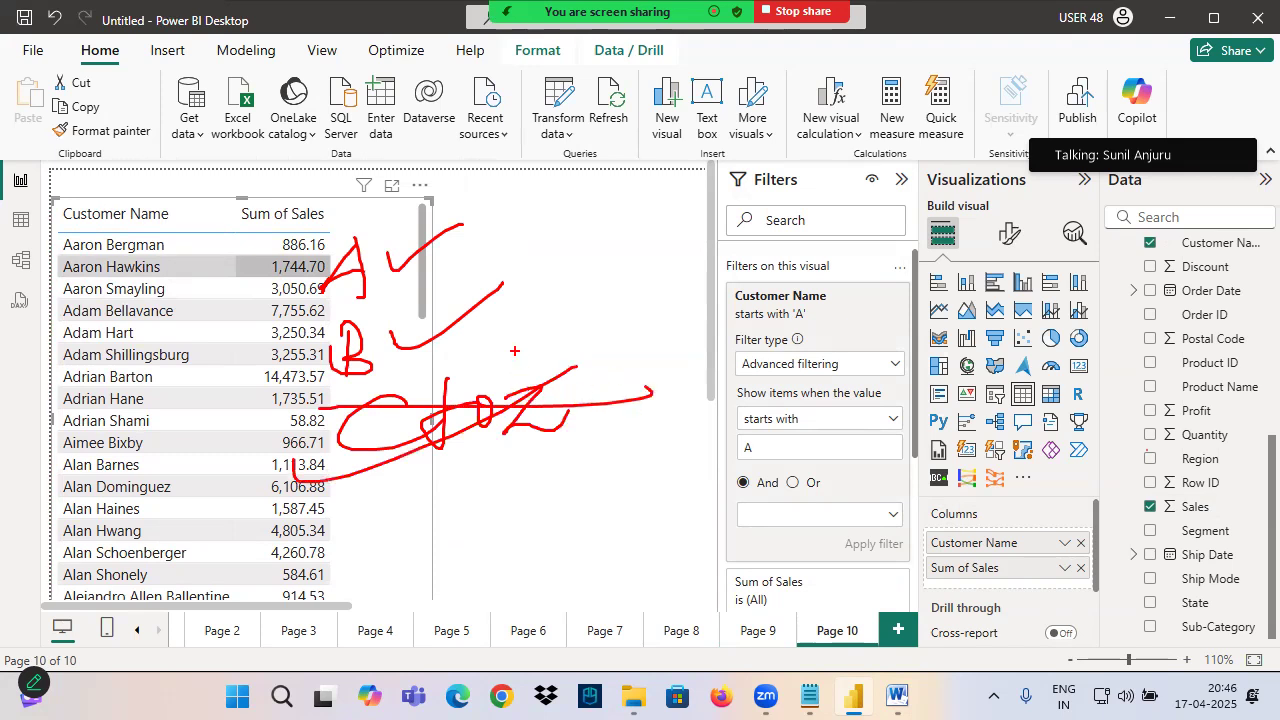
Add a second Customer Name condition, starts with B, joined with Or, apply the filter and check the resulting customer list.
left_click(767, 513)
left_click(765, 316)
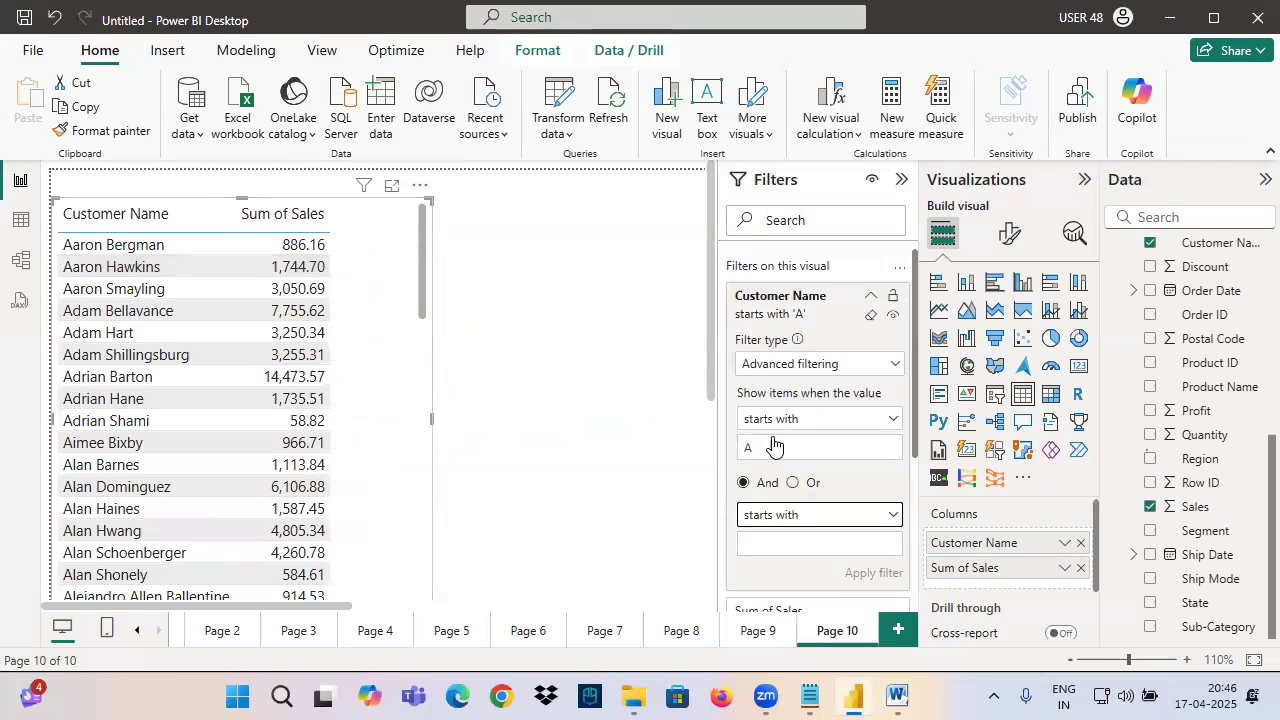
left_click(766, 540)
type("B")
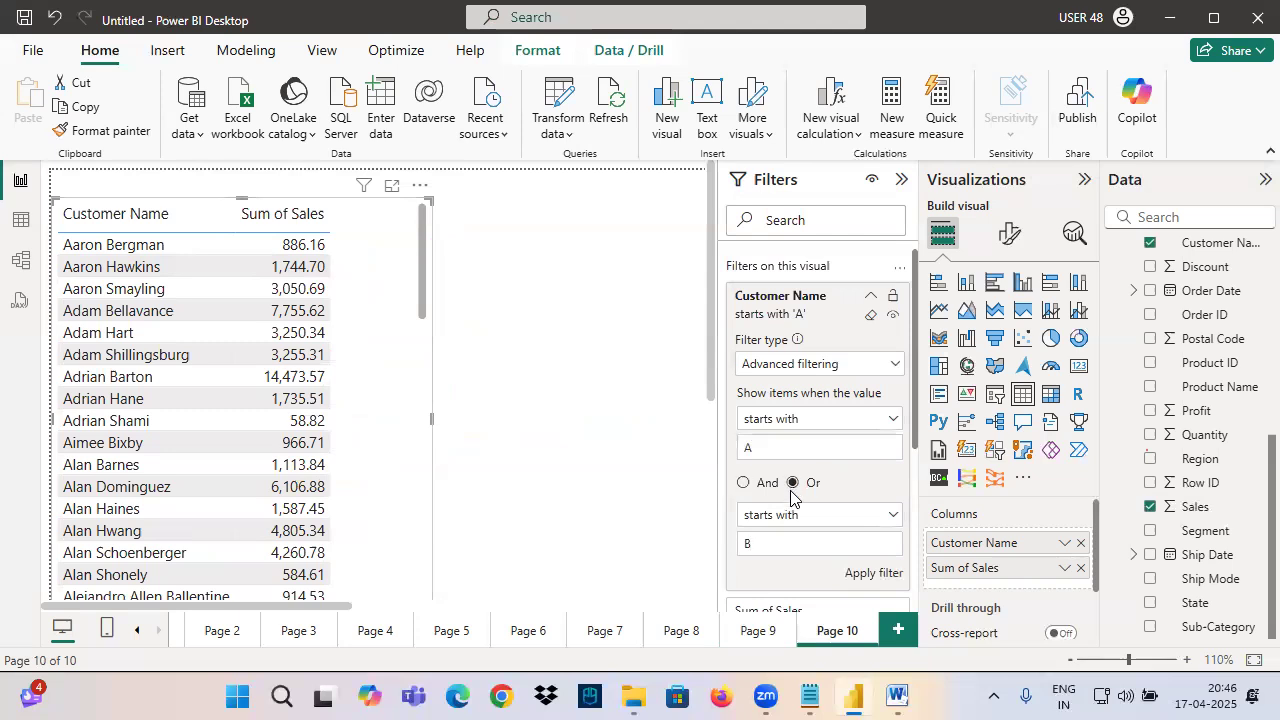
left_click(872, 573)
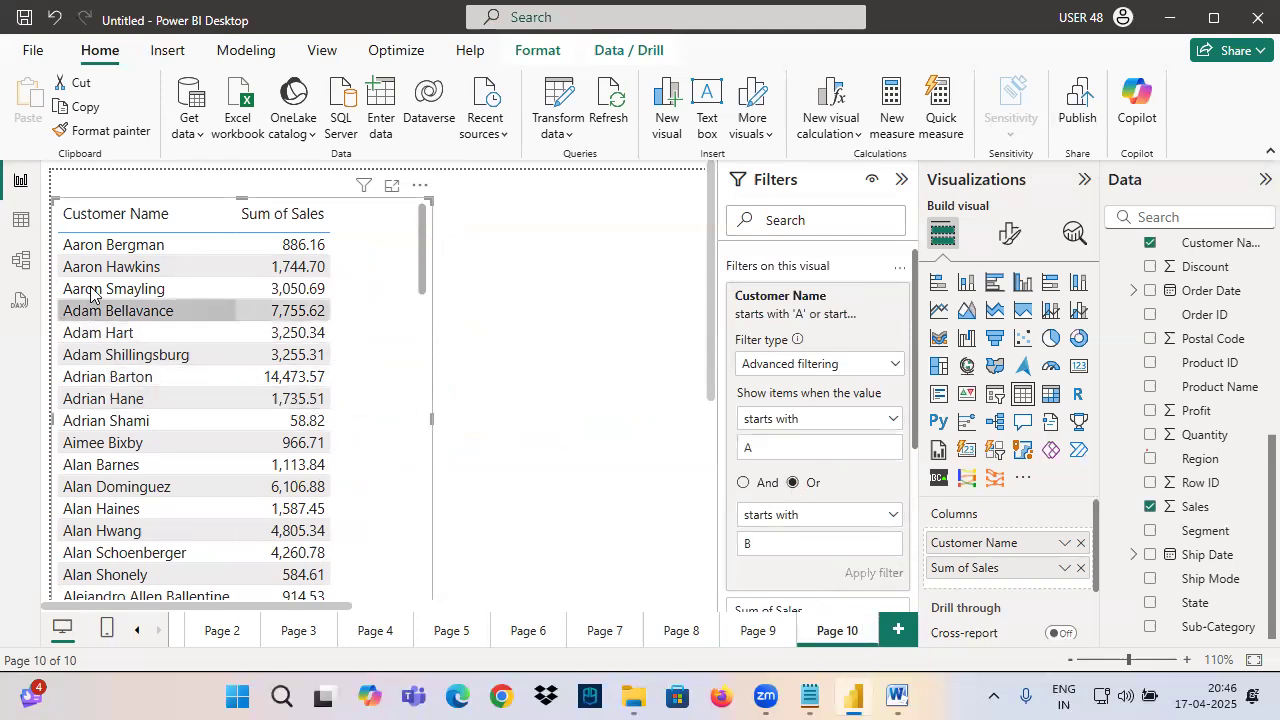
scroll(135, 440, "down", 15)
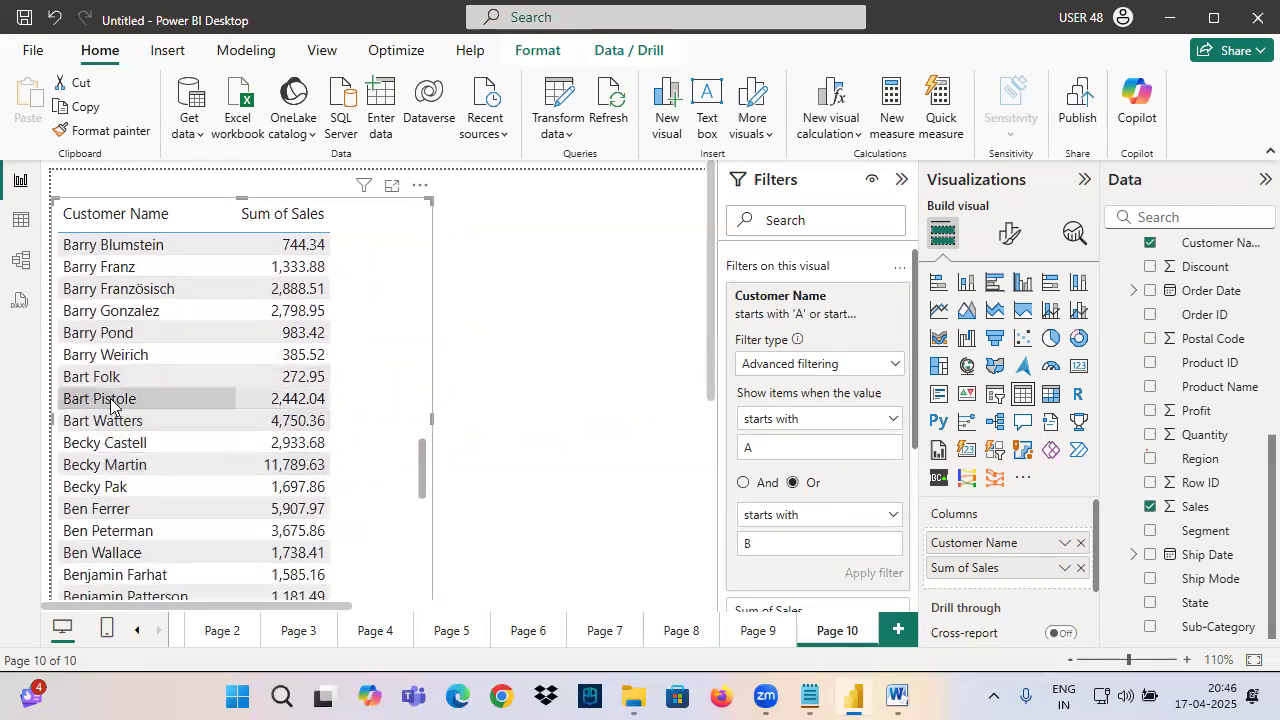
scroll(112, 500, "down", 5)
scroll(112, 503, "down", 5)
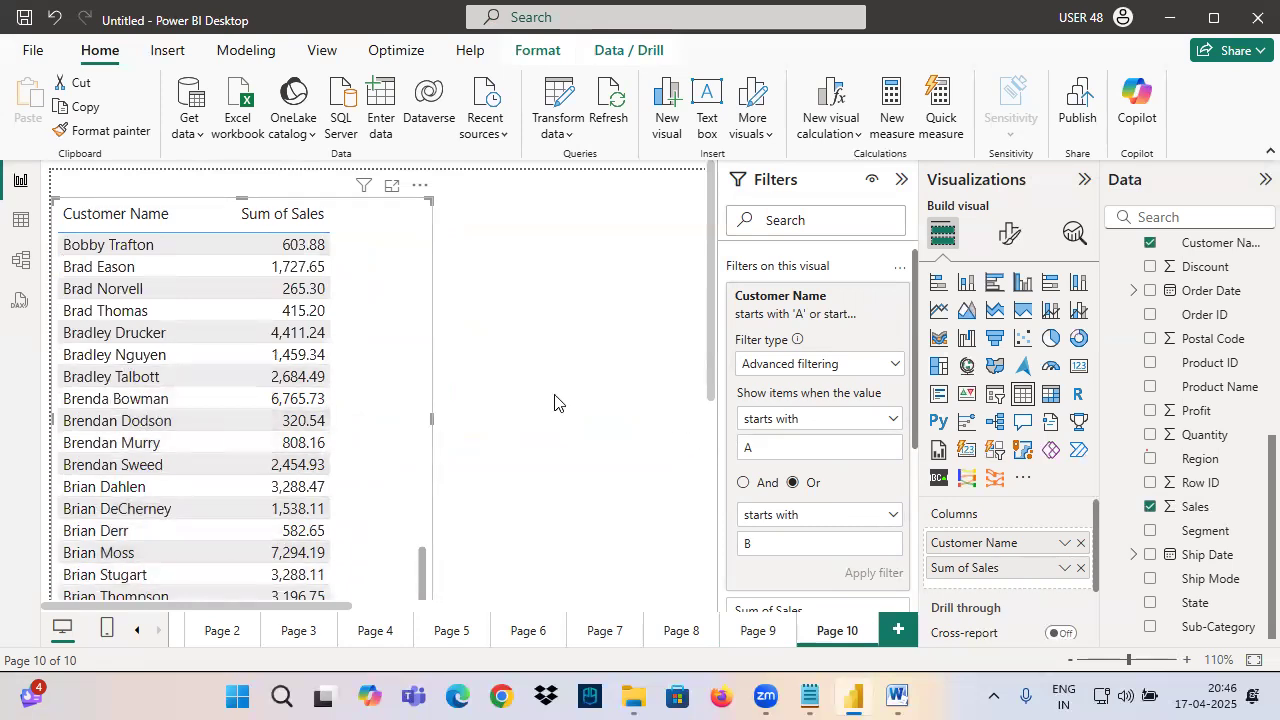
left_click_drag(551, 326, 515, 398)
mouse_move(529, 320)
left_mouse_down()
mouse_move(547, 390)
mouse_move(577, 358)
left_mouse_up()
mouse_move(544, 428)
left_mouse_down()
mouse_move(554, 480)
mouse_move(538, 470)
mouse_move(624, 517)
left_mouse_up()
left_click_drag(540, 582, 548, 630)
mouse_move(597, 560)
left_mouse_down()
mouse_move(640, 600)
mouse_move(690, 578)
mouse_move(490, 655)
left_mouse_up()
left_click_drag(541, 579, 697, 612)
mouse_move(622, 418)
left_mouse_down()
mouse_move(514, 296)
mouse_move(457, 483)
left_mouse_up()
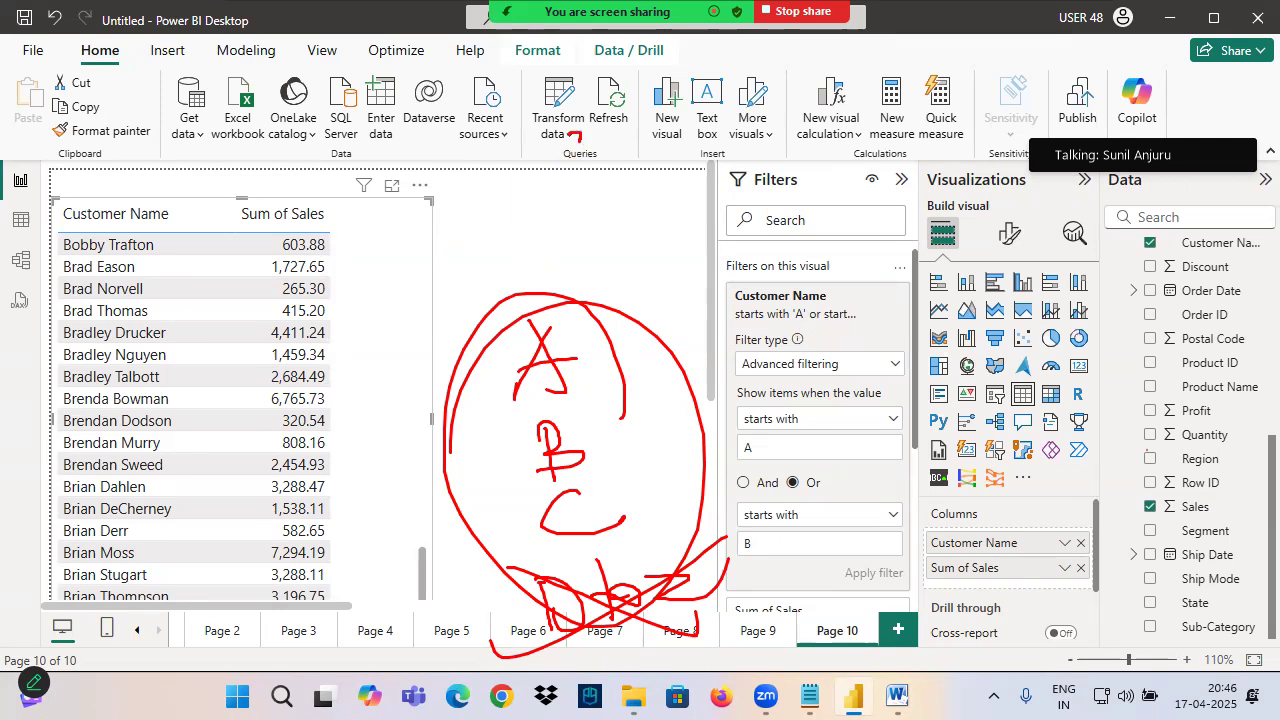
left_click_drag(669, 130, 712, 106)
left_click_drag(637, 207, 665, 208)
mouse_move(729, 168)
left_mouse_down()
mouse_move(733, 206)
mouse_move(803, 157)
left_mouse_up()
left_click_drag(651, 260, 704, 248)
mouse_move(655, 272)
left_mouse_down()
mouse_move(738, 259)
mouse_move(808, 214)
left_mouse_up()
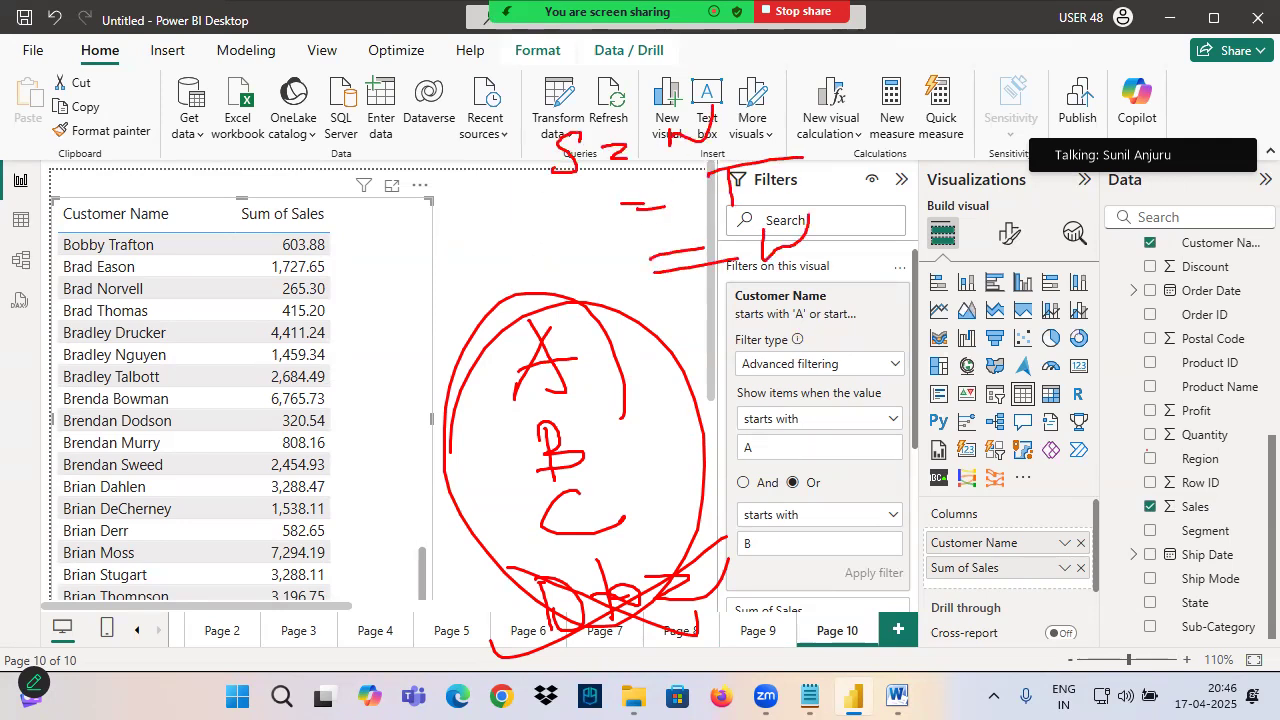
mouse_move(657, 170)
left_mouse_down()
mouse_move(598, 198)
mouse_move(708, 145)
left_mouse_up()
mouse_move(466, 340)
left_mouse_down()
mouse_move(450, 396)
mouse_move(470, 490)
left_mouse_up()
left_click_drag(469, 435, 500, 470)
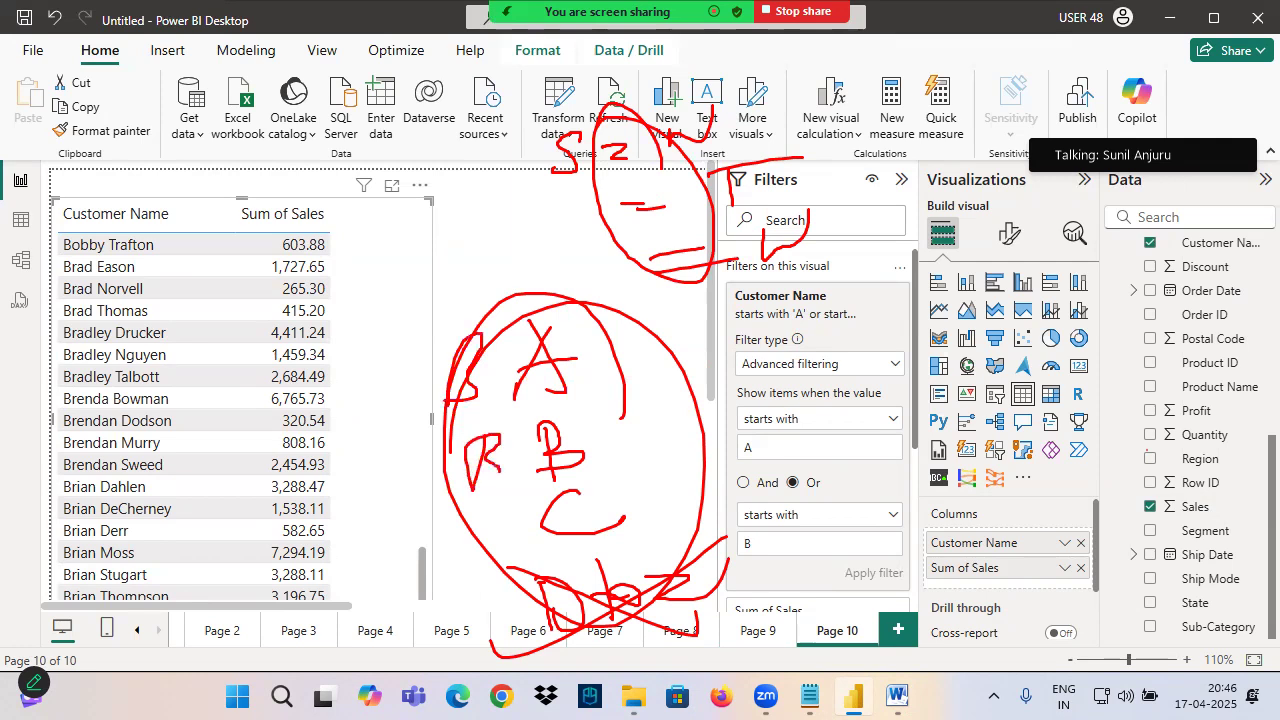
left_click_drag(485, 513, 470, 548)
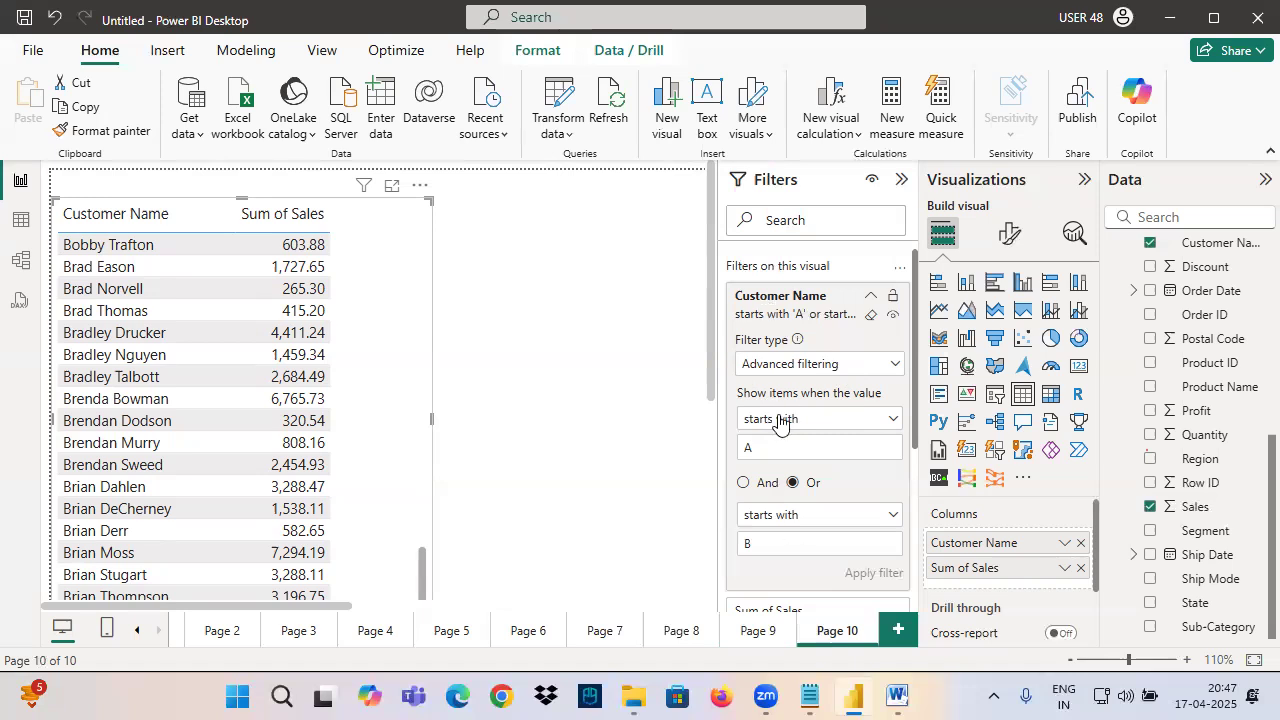
mouse_move(617, 398)
left_mouse_down()
mouse_move(703, 426)
mouse_move(650, 470)
left_mouse_up()
left_click_drag(598, 522, 748, 529)
left_click_drag(705, 488, 690, 536)
mouse_move(757, 380)
left_mouse_down()
mouse_move(720, 372)
mouse_move(855, 348)
left_mouse_up()
mouse_move(797, 378)
left_mouse_down()
mouse_move(840, 524)
mouse_move(912, 440)
left_mouse_up()
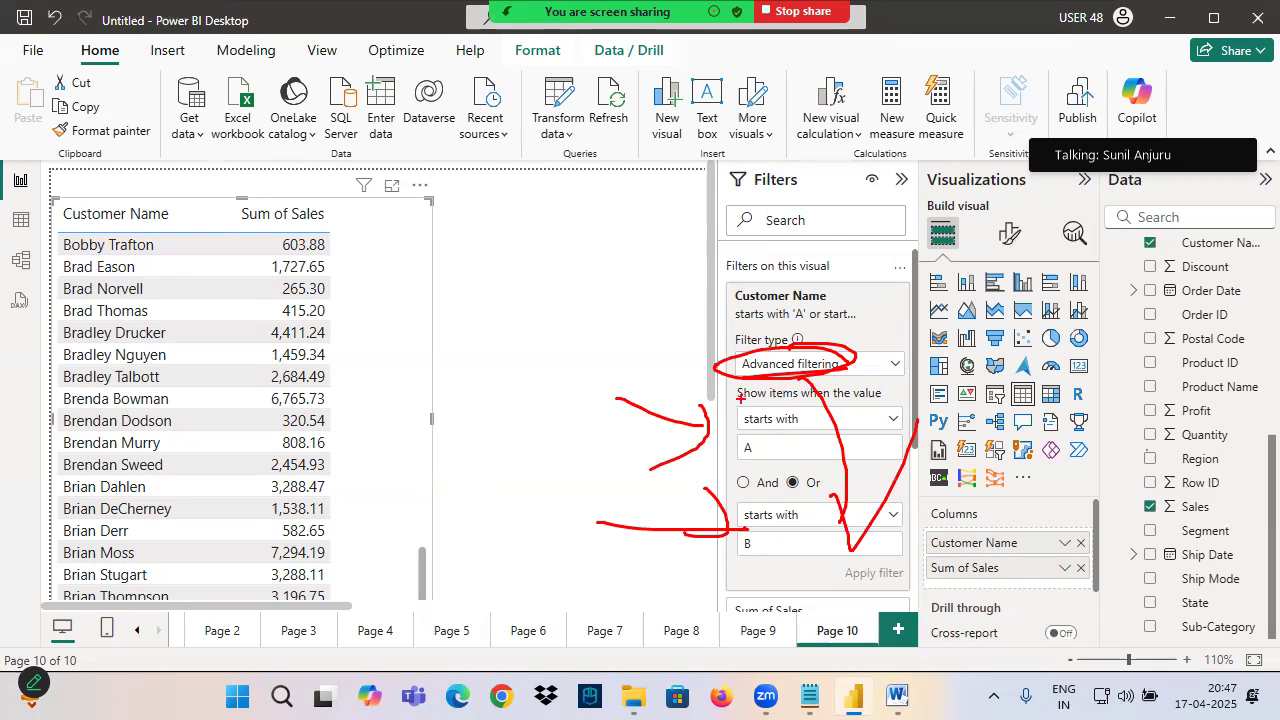
key("Escape")
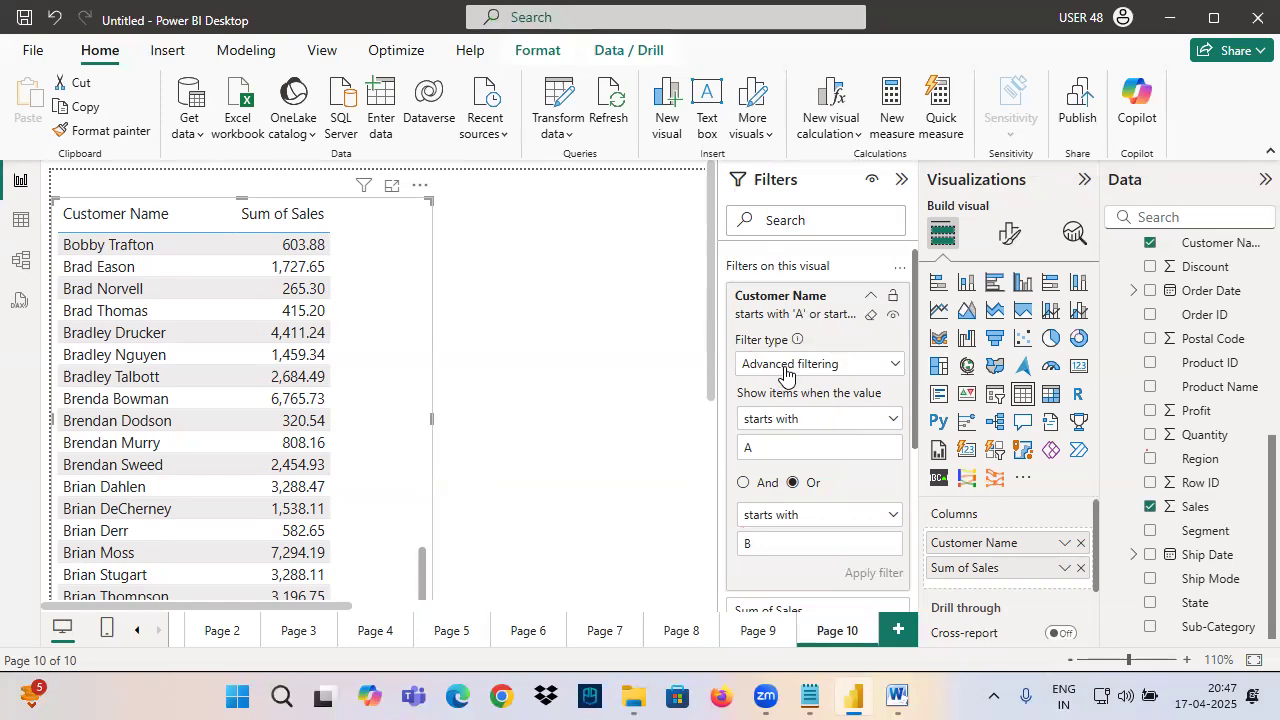
Clear the Customer Name filter and compare its Basic filtering and Advanced filtering types.
left_click(870, 316)
left_click(810, 366)
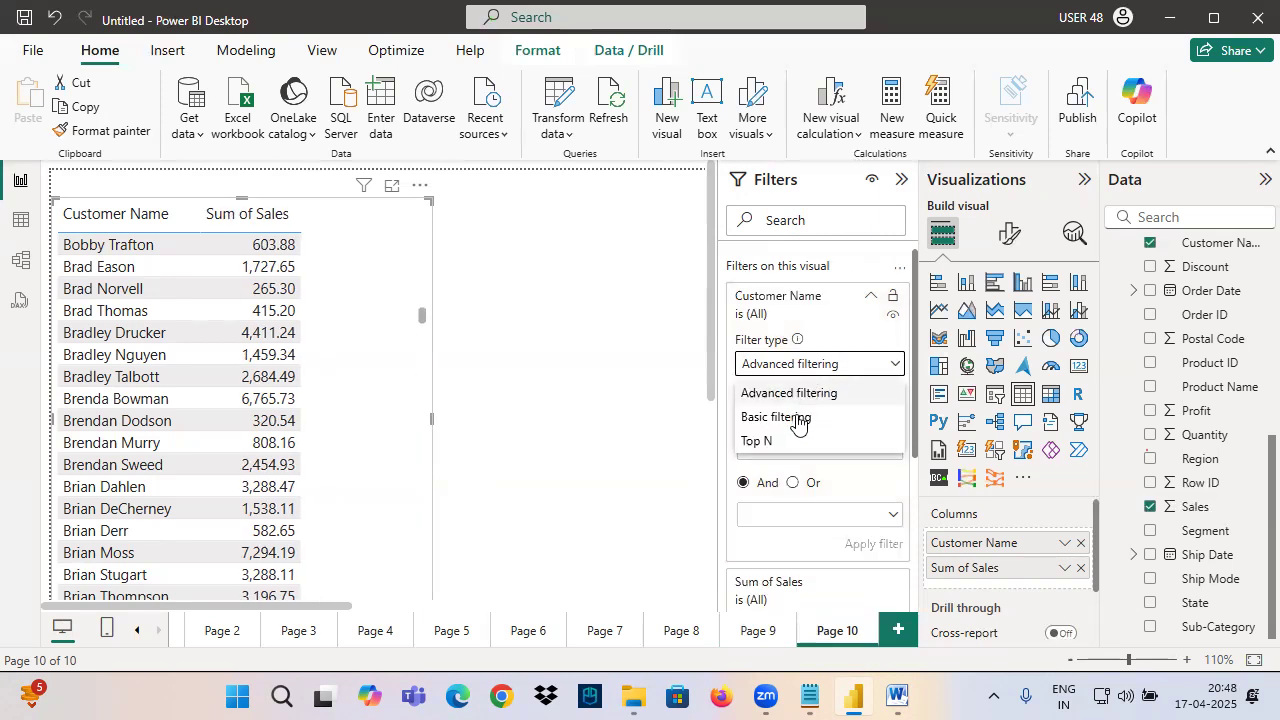
left_click(797, 424)
left_click(803, 366)
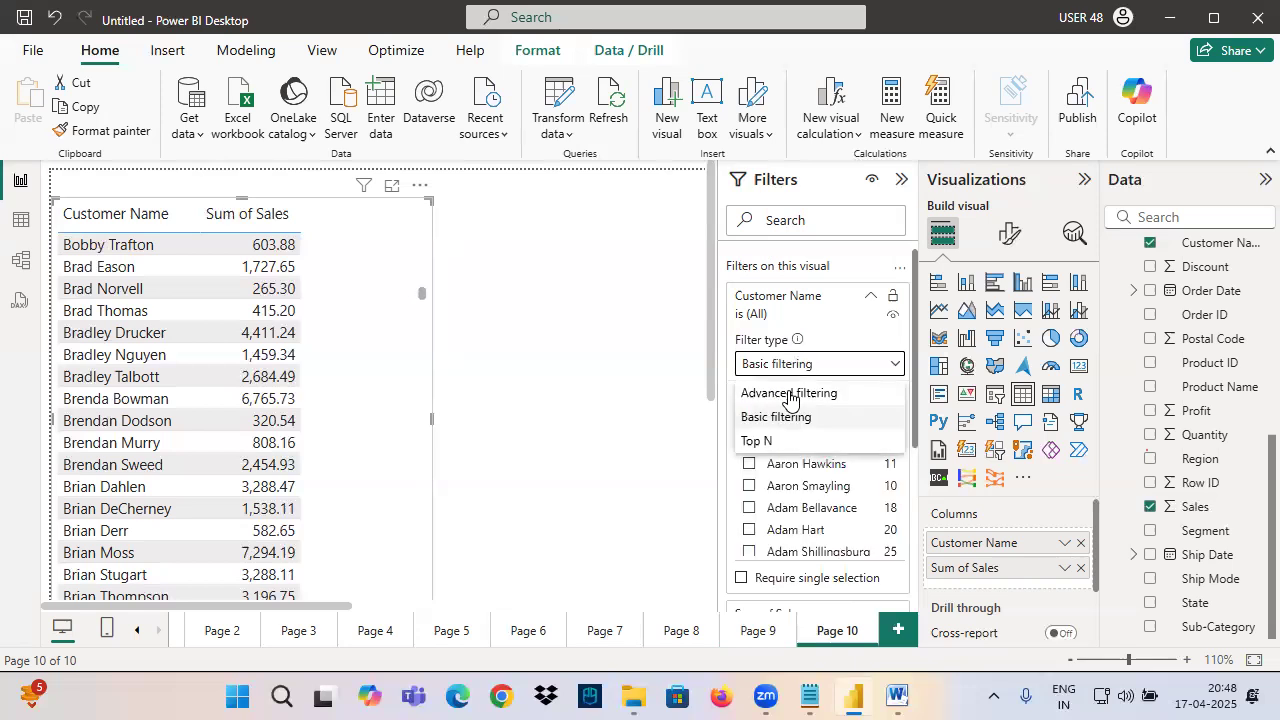
left_click(786, 393)
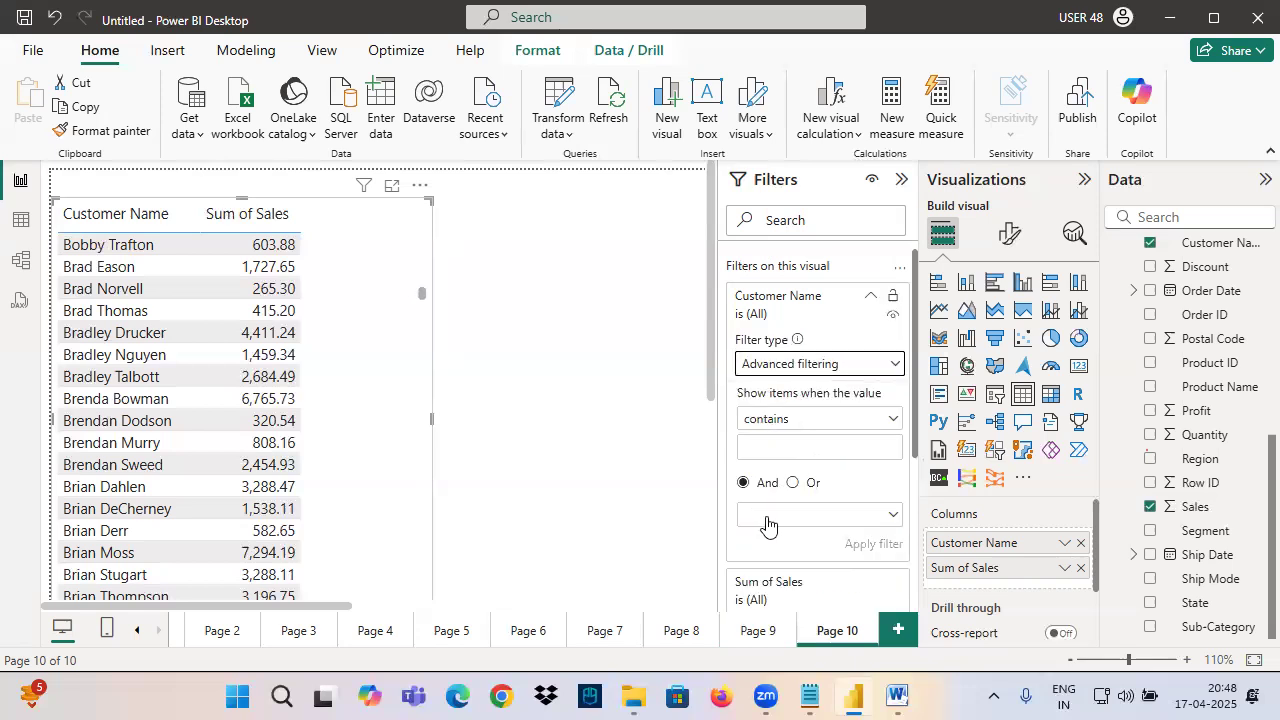
left_click(797, 370)
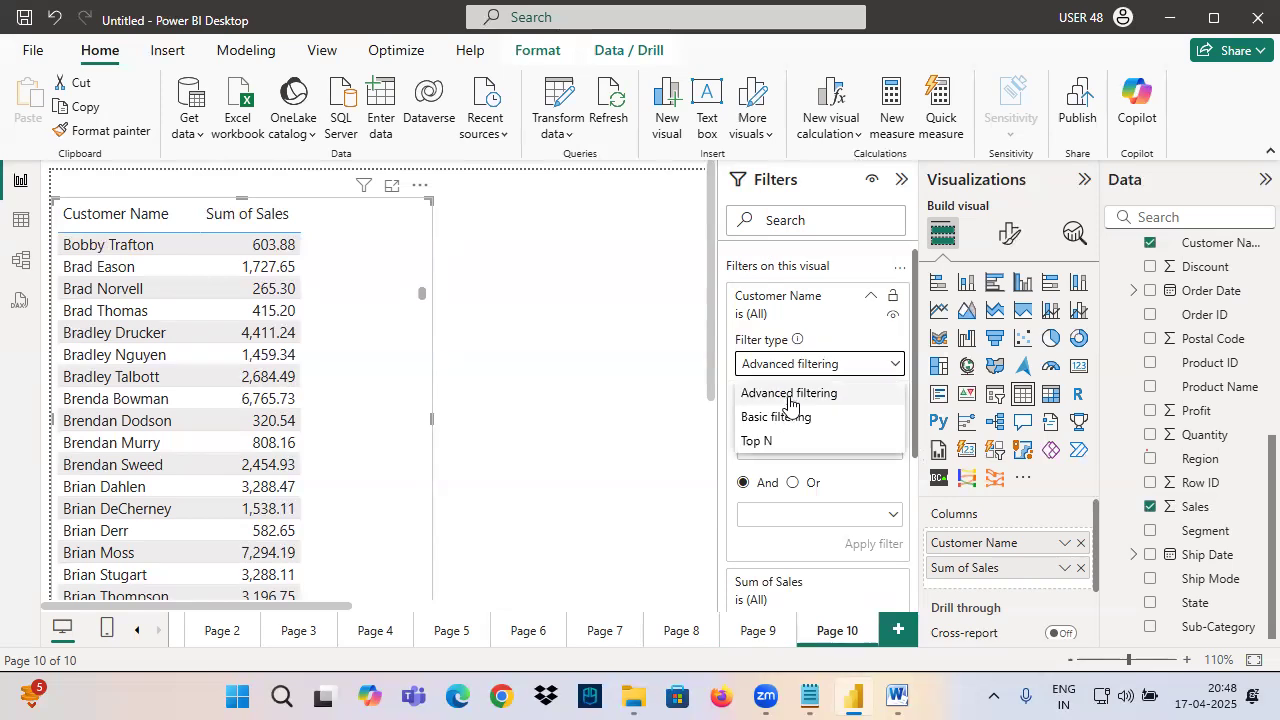
Set the Customer Name filter to Basic filtering and select only the first three customers in the list.
left_click(781, 421)
left_click(760, 441)
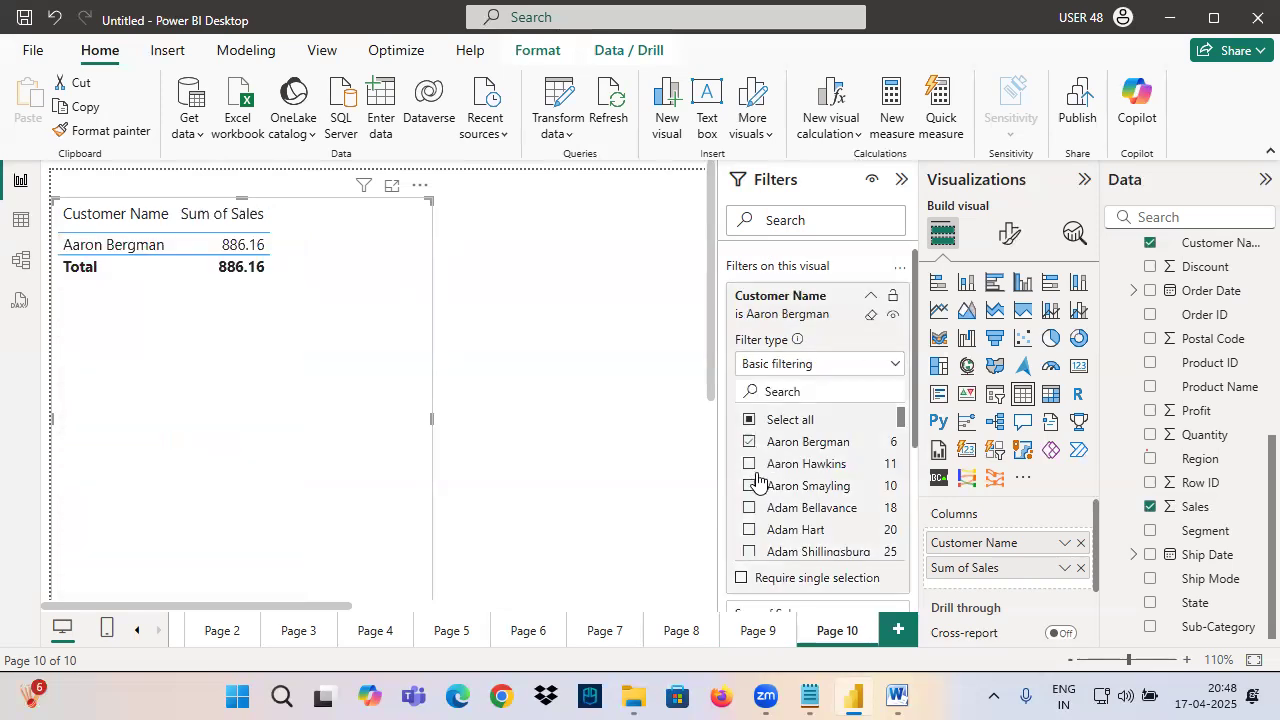
left_click(760, 463)
left_click(762, 507)
left_click(749, 507)
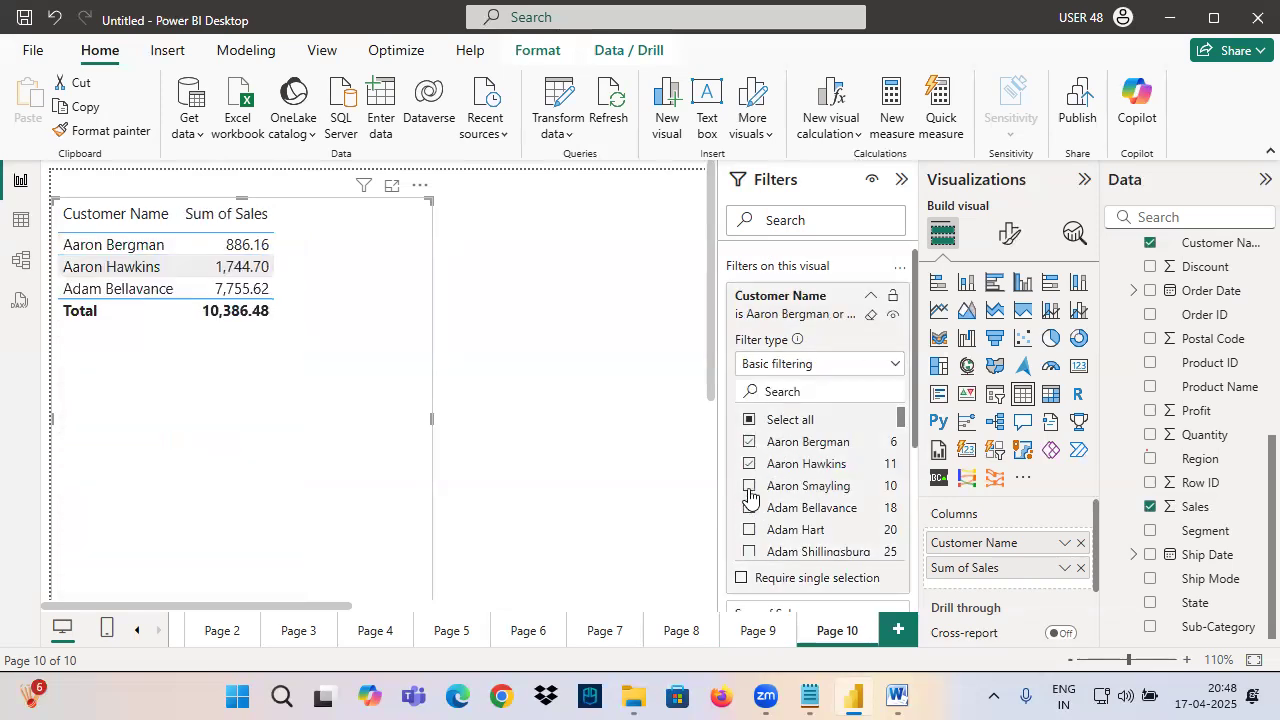
left_click(749, 485)
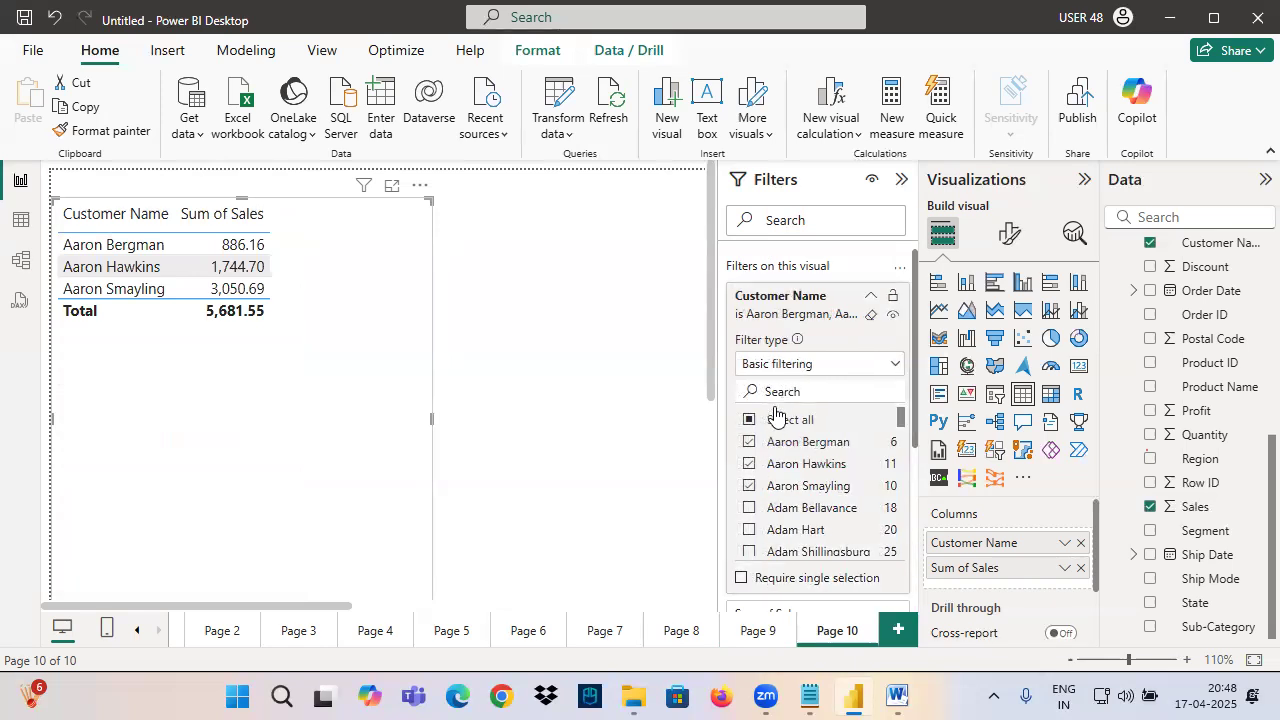
Switch the Customer Name filter to Advanced filtering and change its first condition to starts with A.
left_click(773, 368)
left_click(773, 394)
scroll(777, 340, "down", 2)
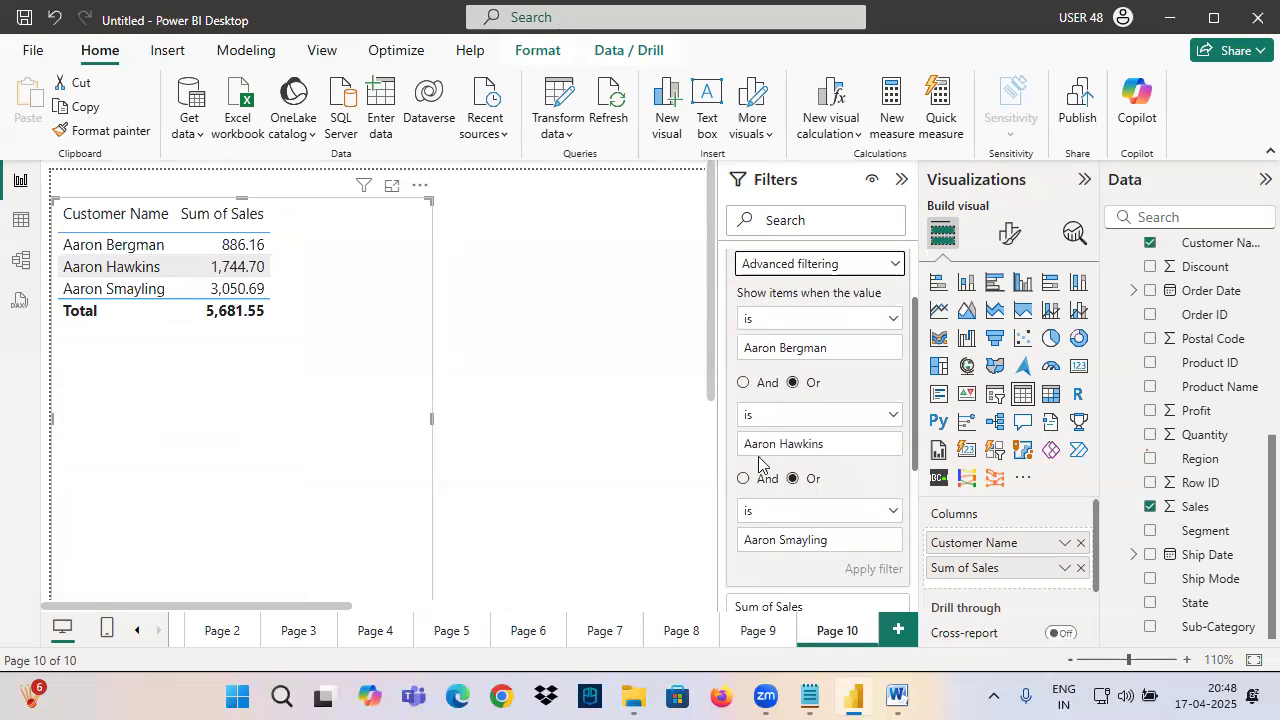
left_click(766, 324)
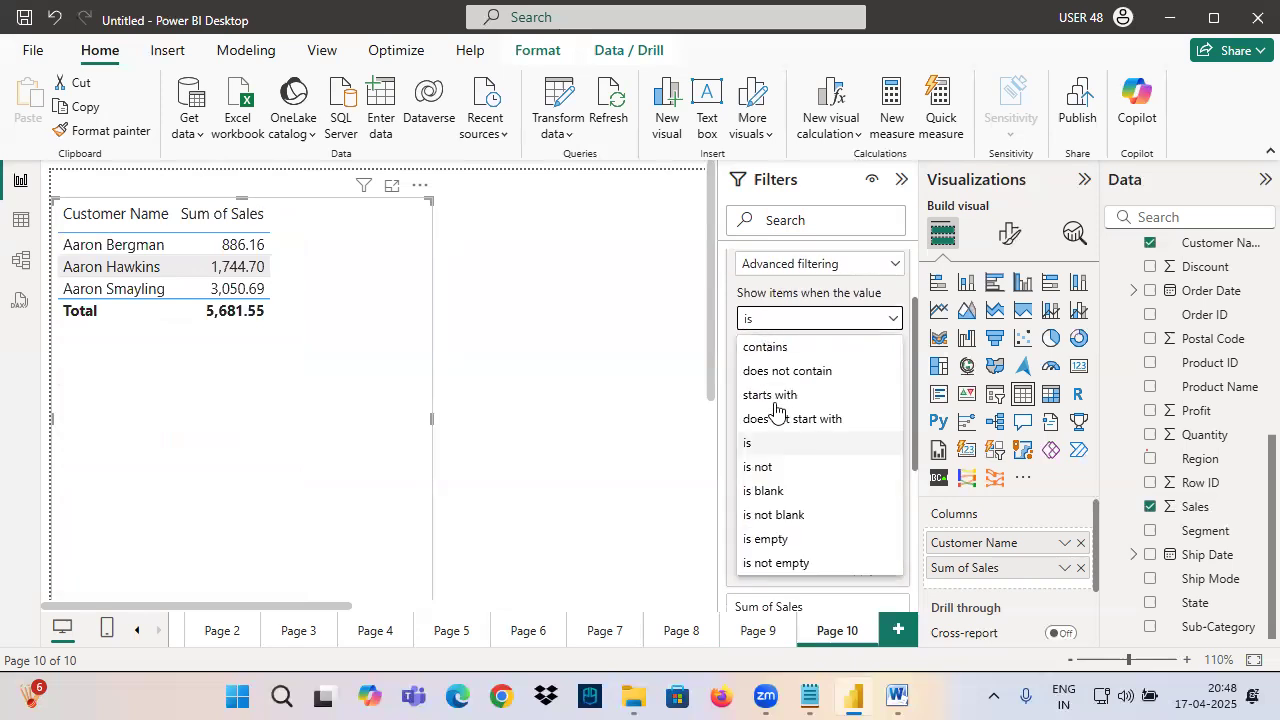
left_click(774, 398)
triple_click(846, 340)
type("A")
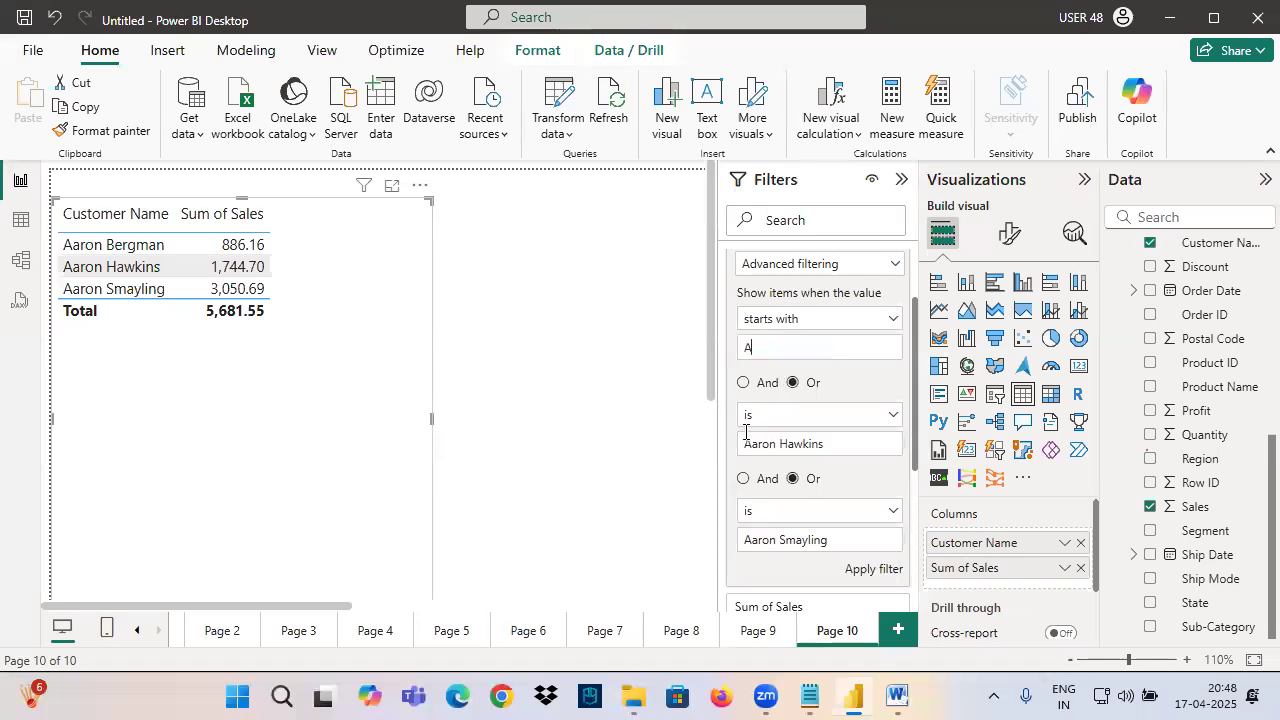
Change the second Customer Name condition to starts with B.
left_click(771, 420)
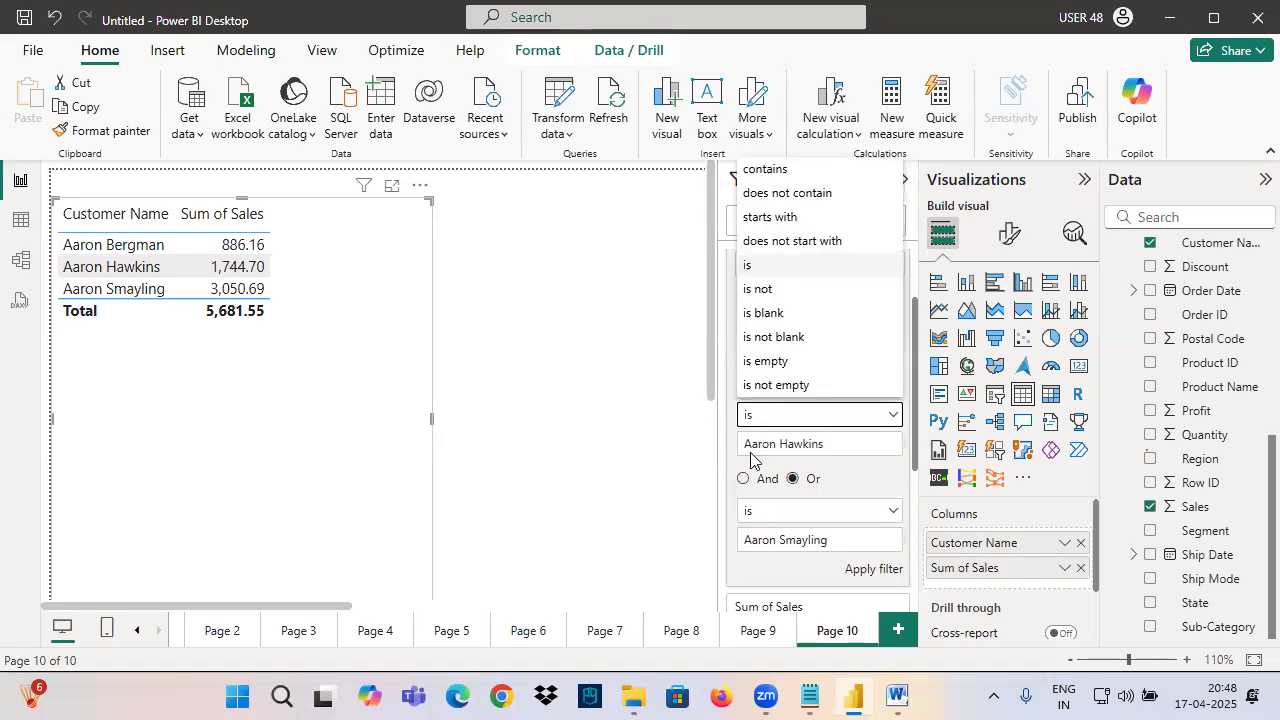
left_click(783, 214)
left_click_drag(855, 440, 642, 477)
type("B")
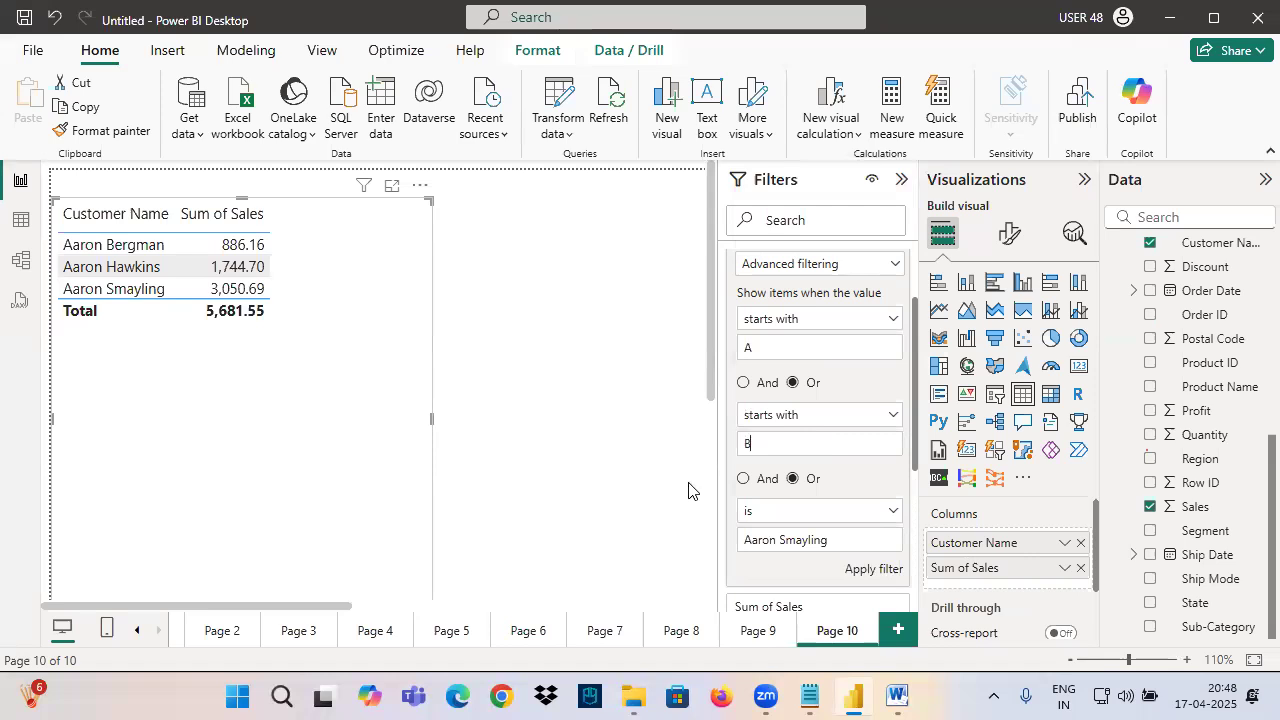
Change the third Customer Name condition to starts with C, apply the filter and check the customer list.
left_click(769, 514)
left_click(768, 316)
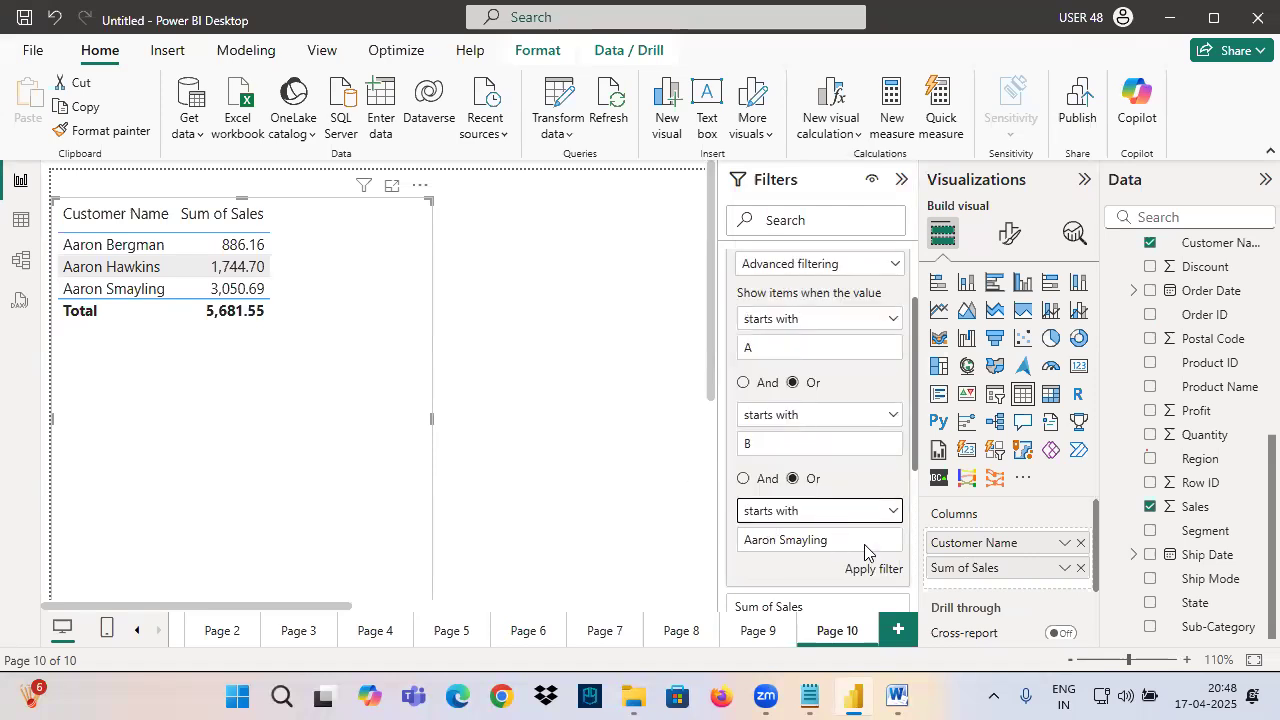
left_click_drag(868, 540, 674, 577)
type("C")
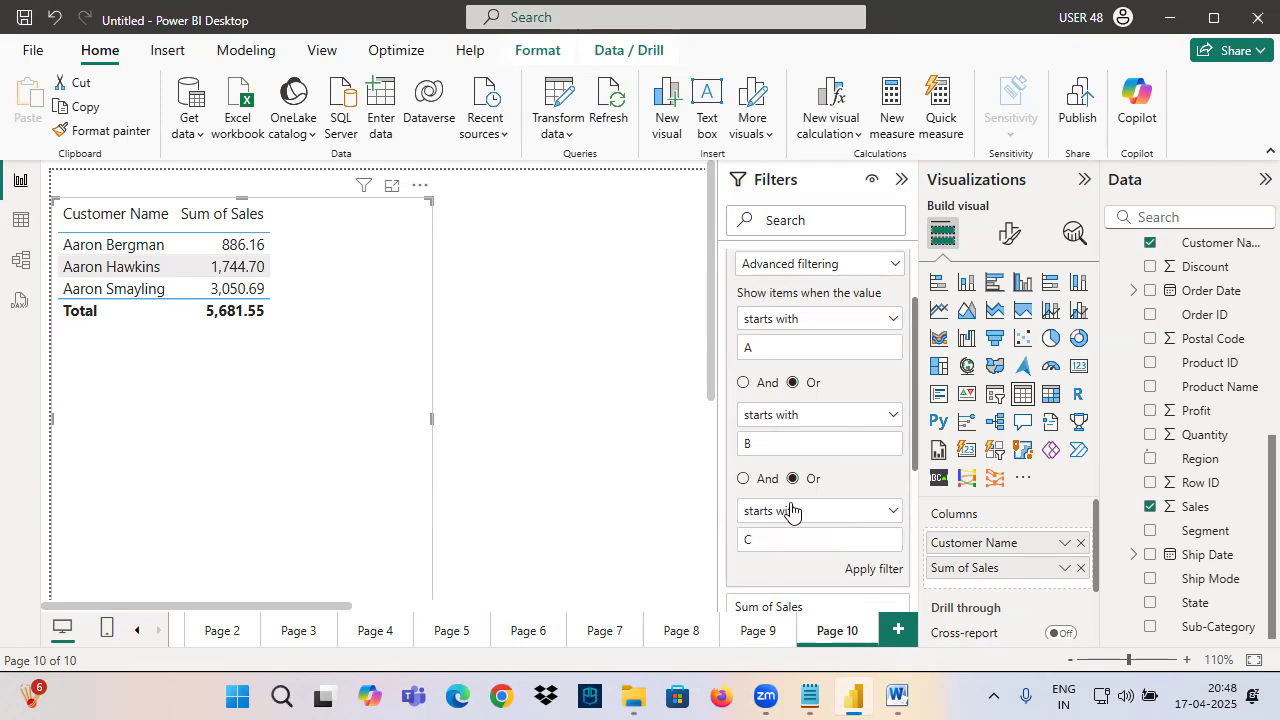
left_click(886, 569)
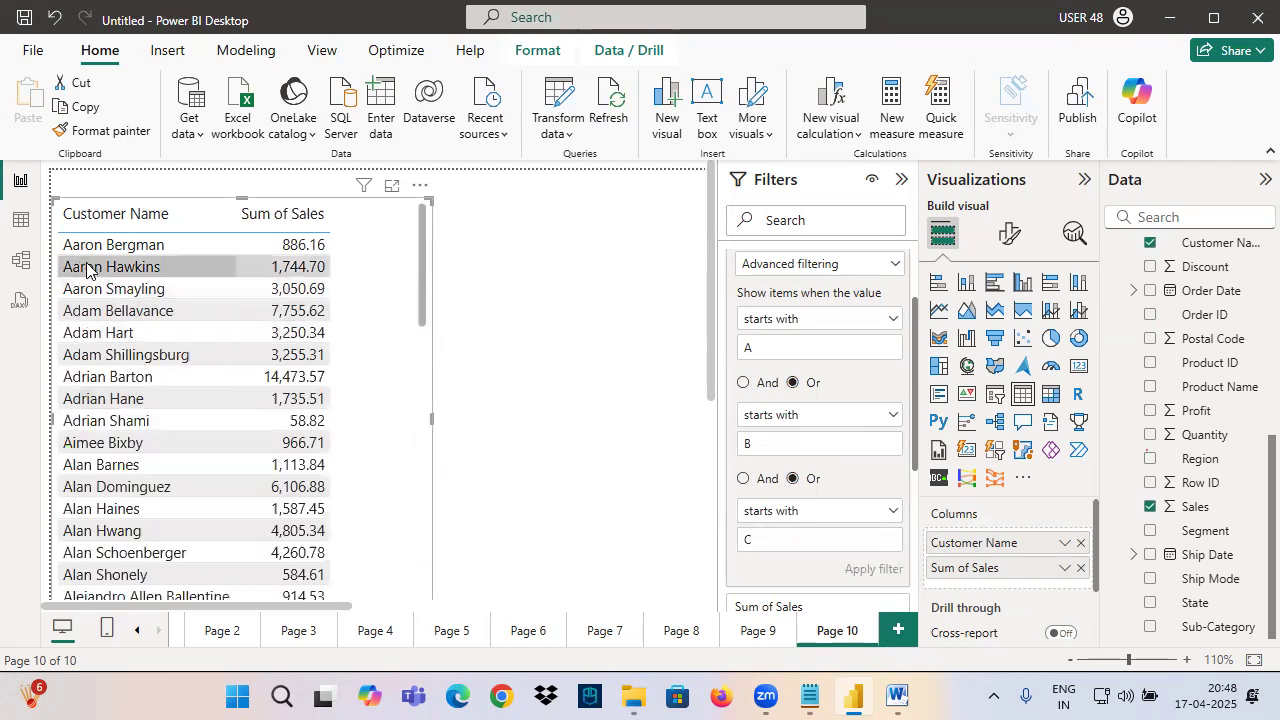
scroll(100, 300, "down", 10)
scroll(120, 400, "down", 10)
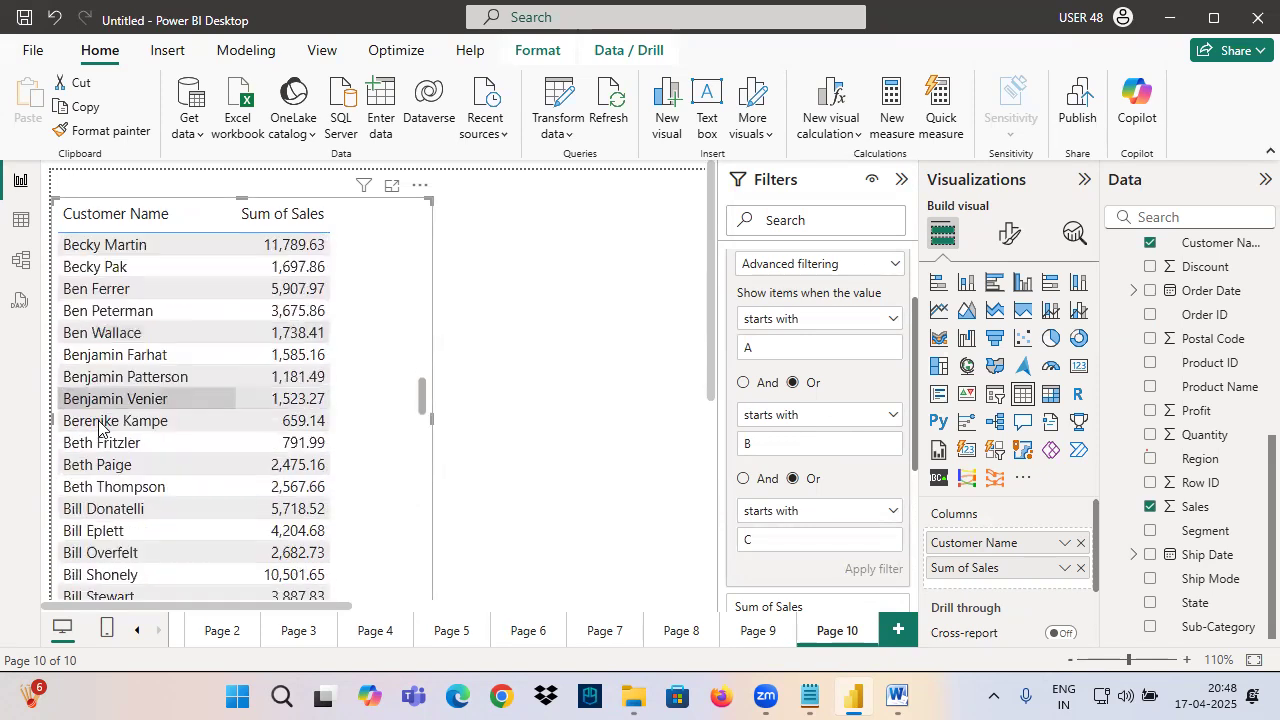
scroll(100, 408, "down", 3)
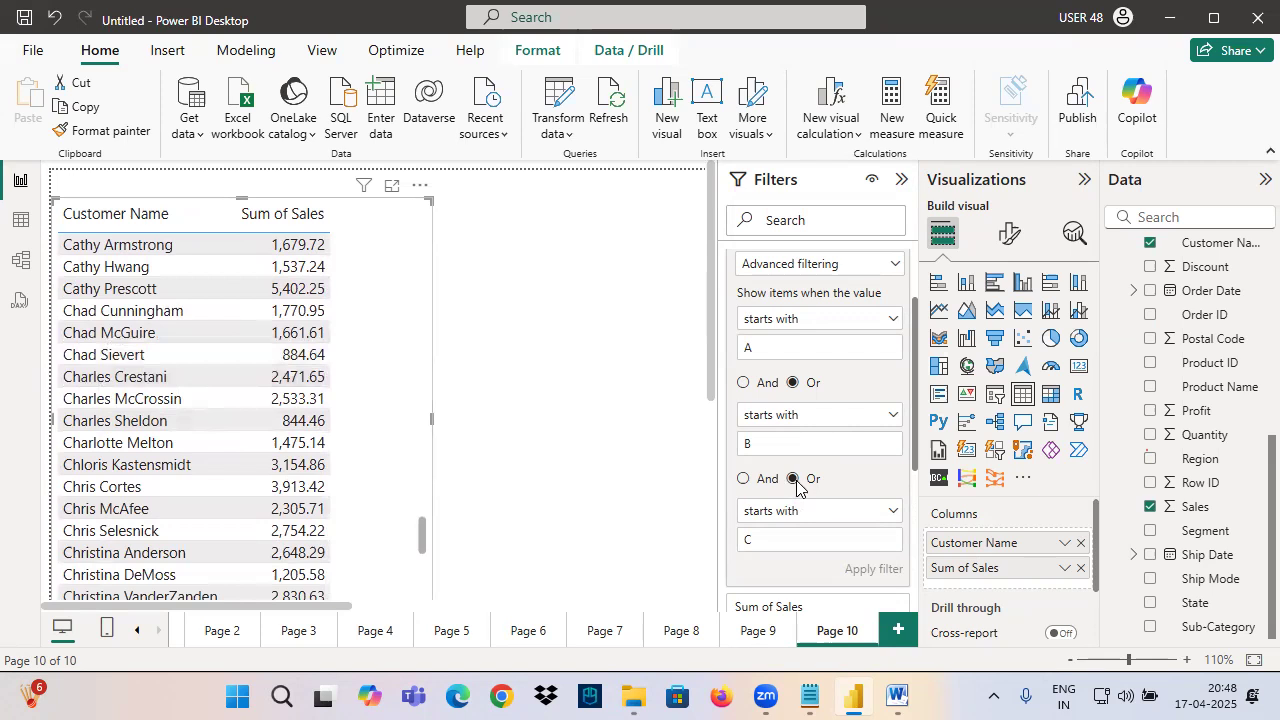
Clear the Customer Name filter, switch it to Basic filtering and select the first four customers.
scroll(829, 340, "up", 3)
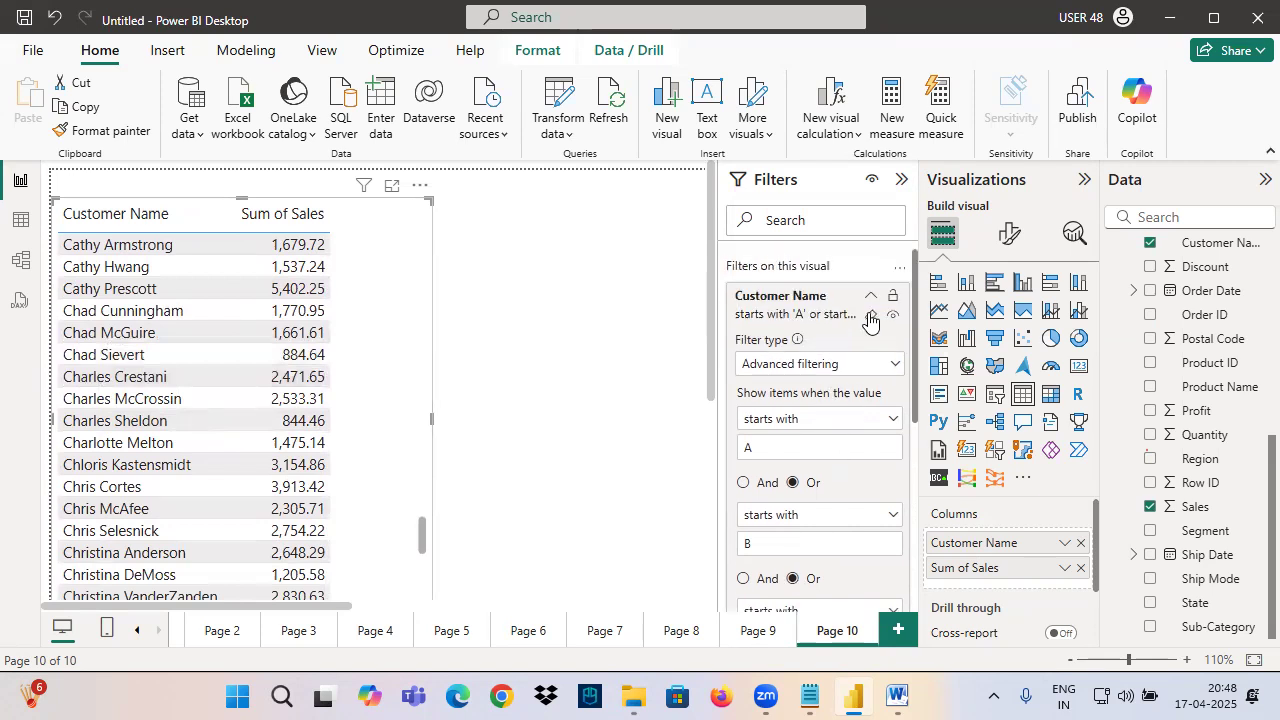
left_click(892, 314)
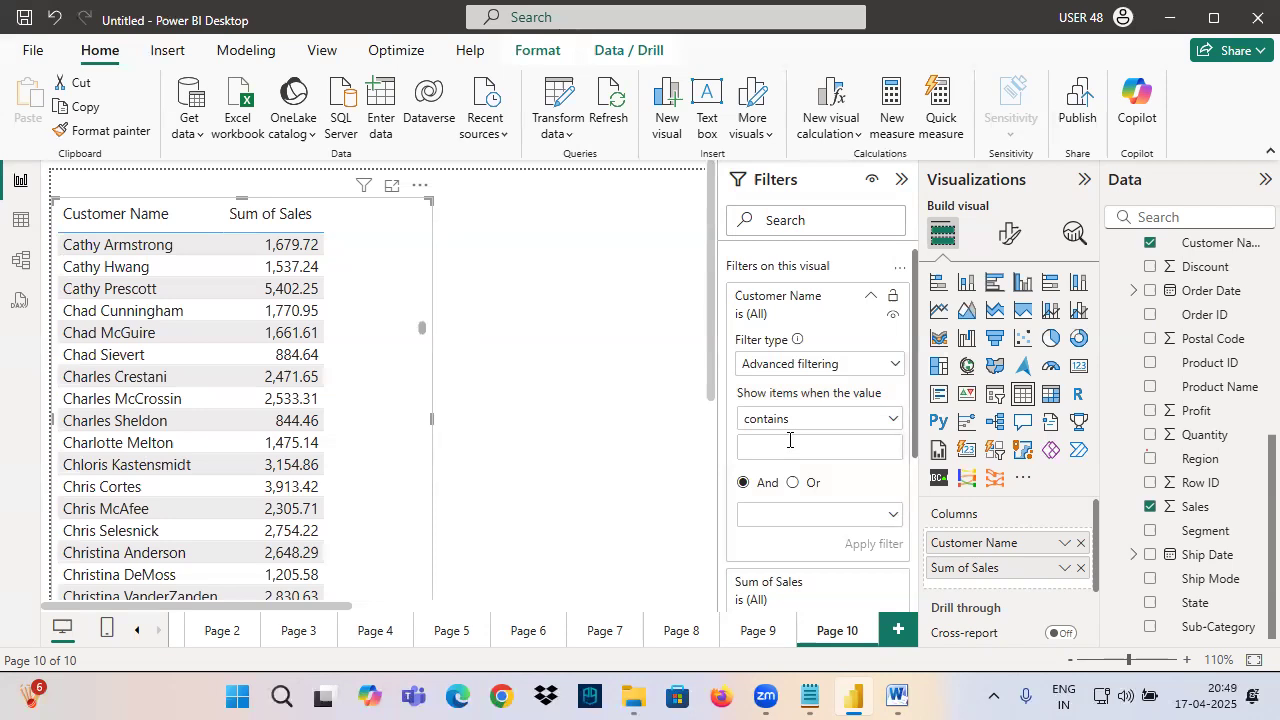
left_click(814, 364)
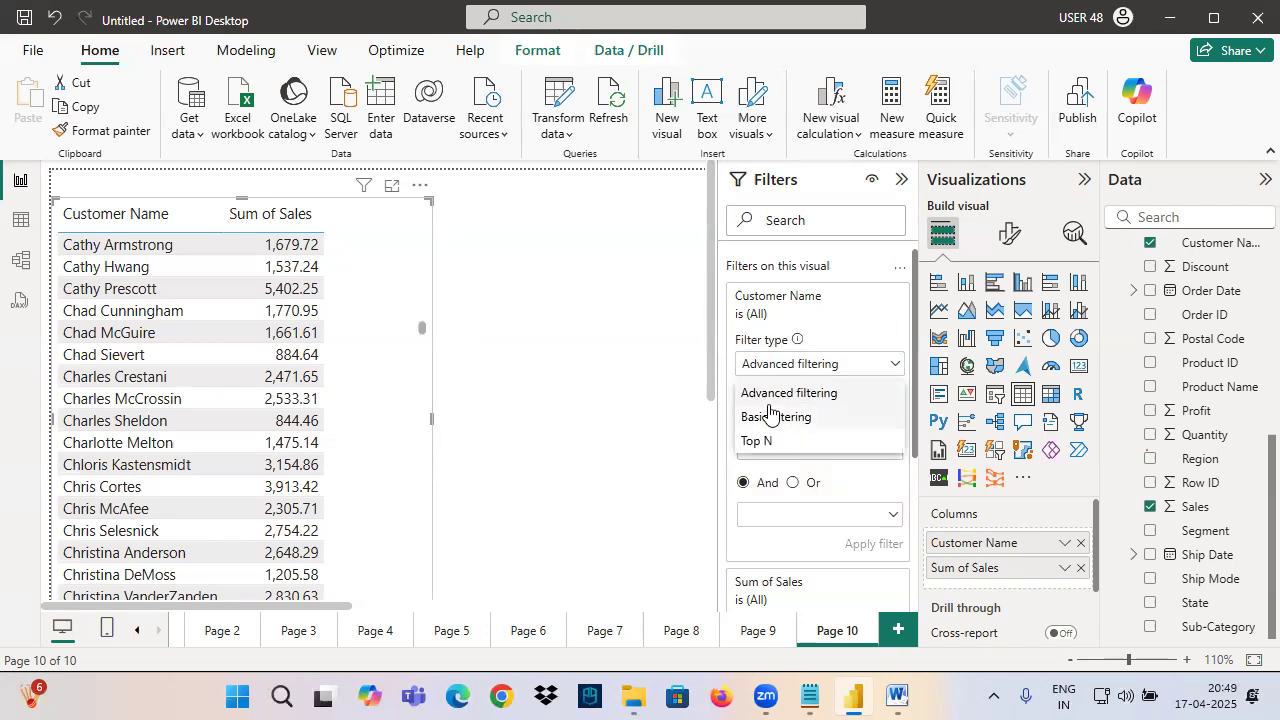
left_click(770, 413)
left_click(760, 441)
left_click(762, 463)
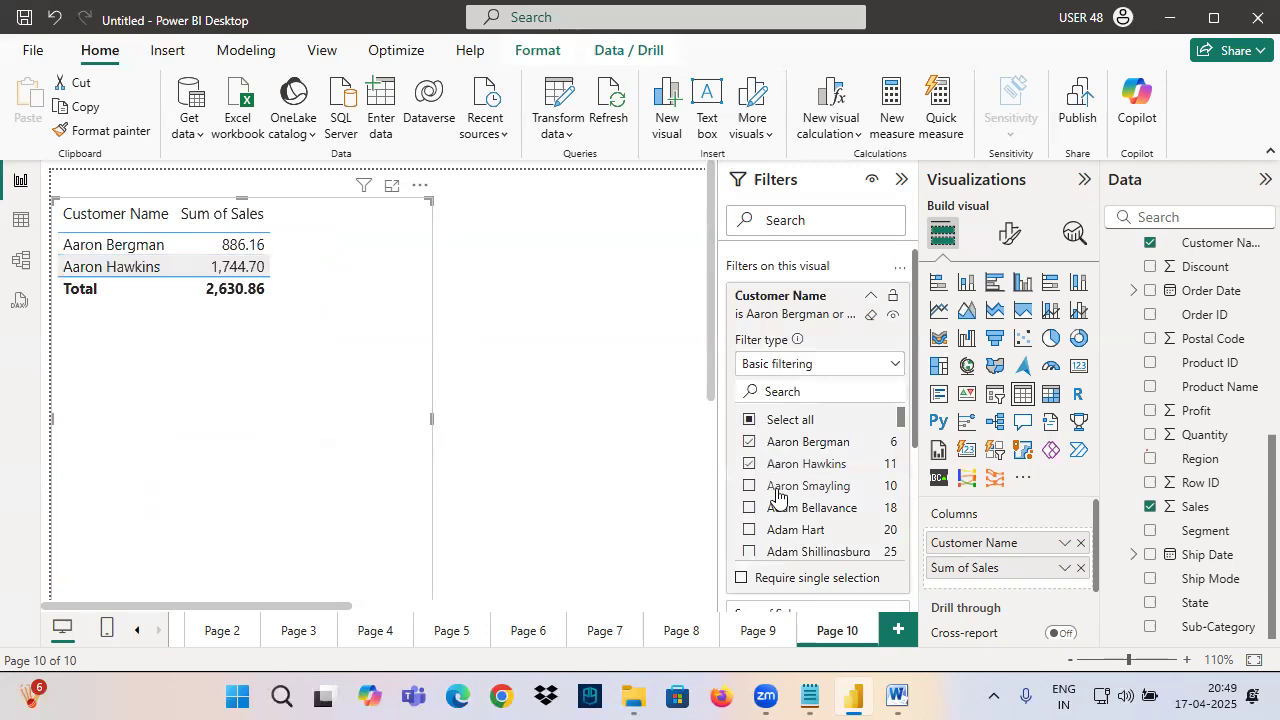
left_click(765, 486)
left_click(767, 508)
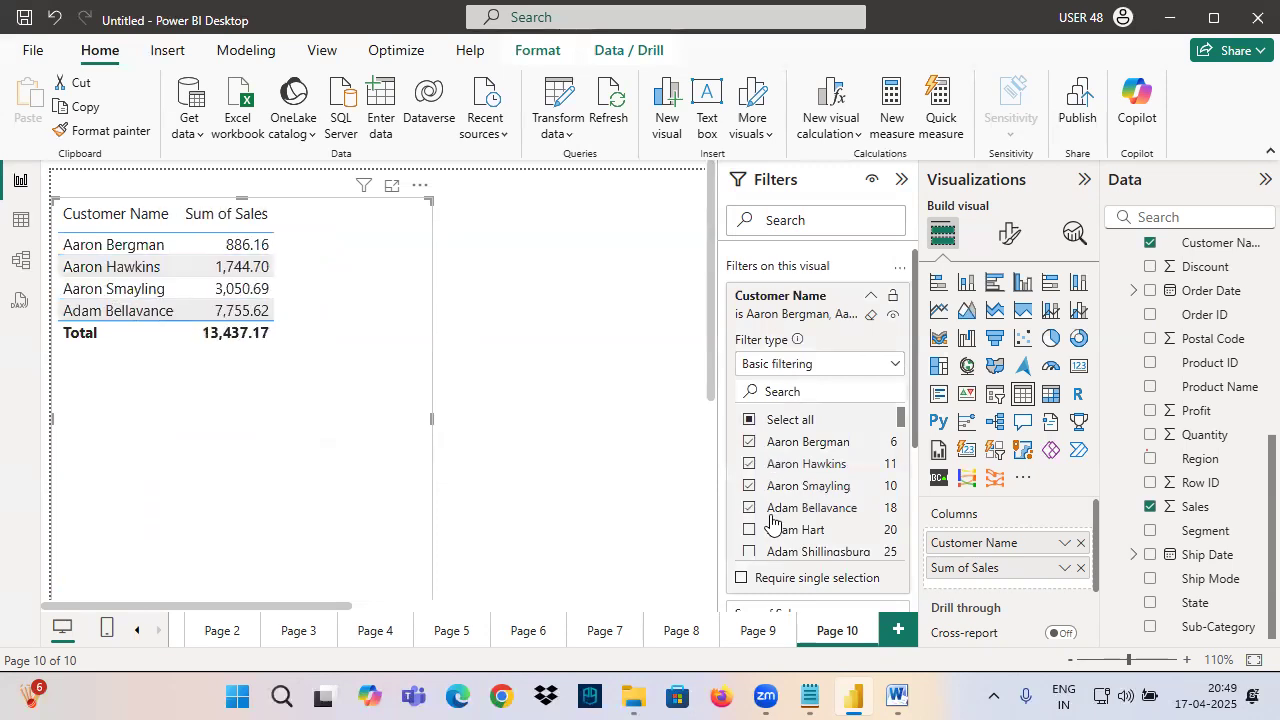
Switch the Customer Name filter to Advanced filtering and review the Or conditions for the four selected customers.
left_click(806, 364)
left_click(775, 393)
scroll(780, 420, "down", 5)
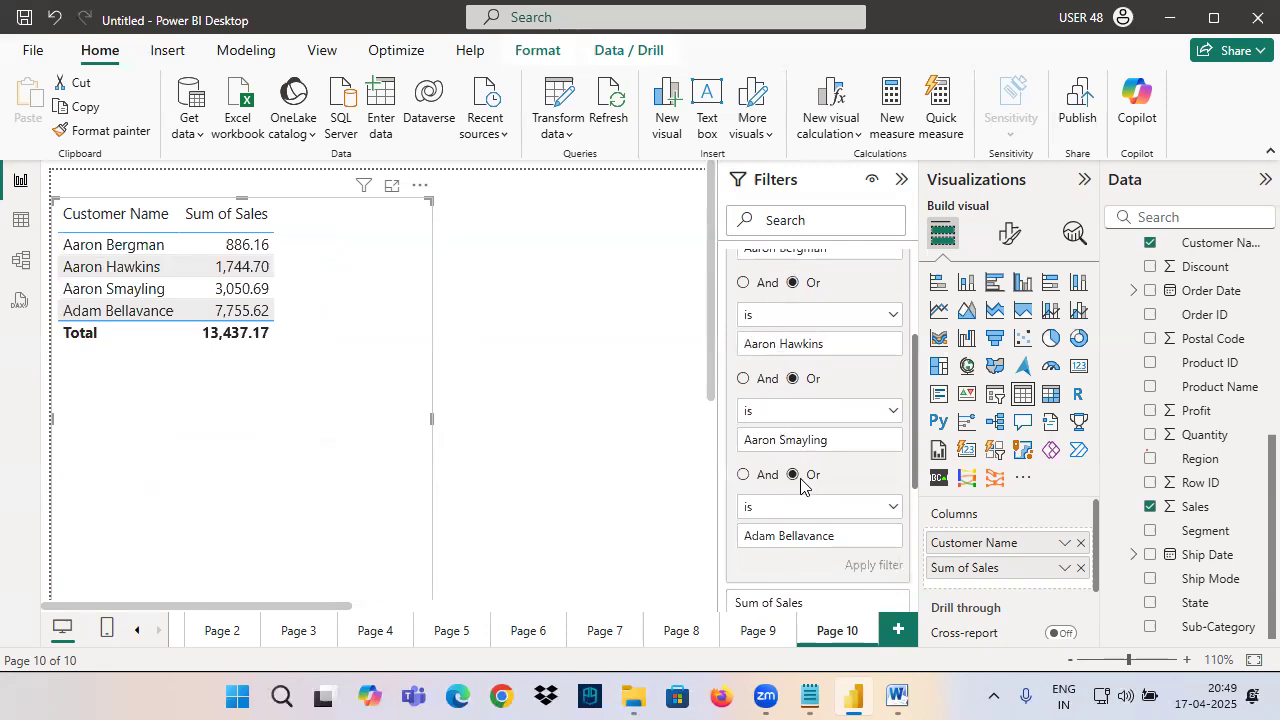
scroll(845, 410, "up", 5)
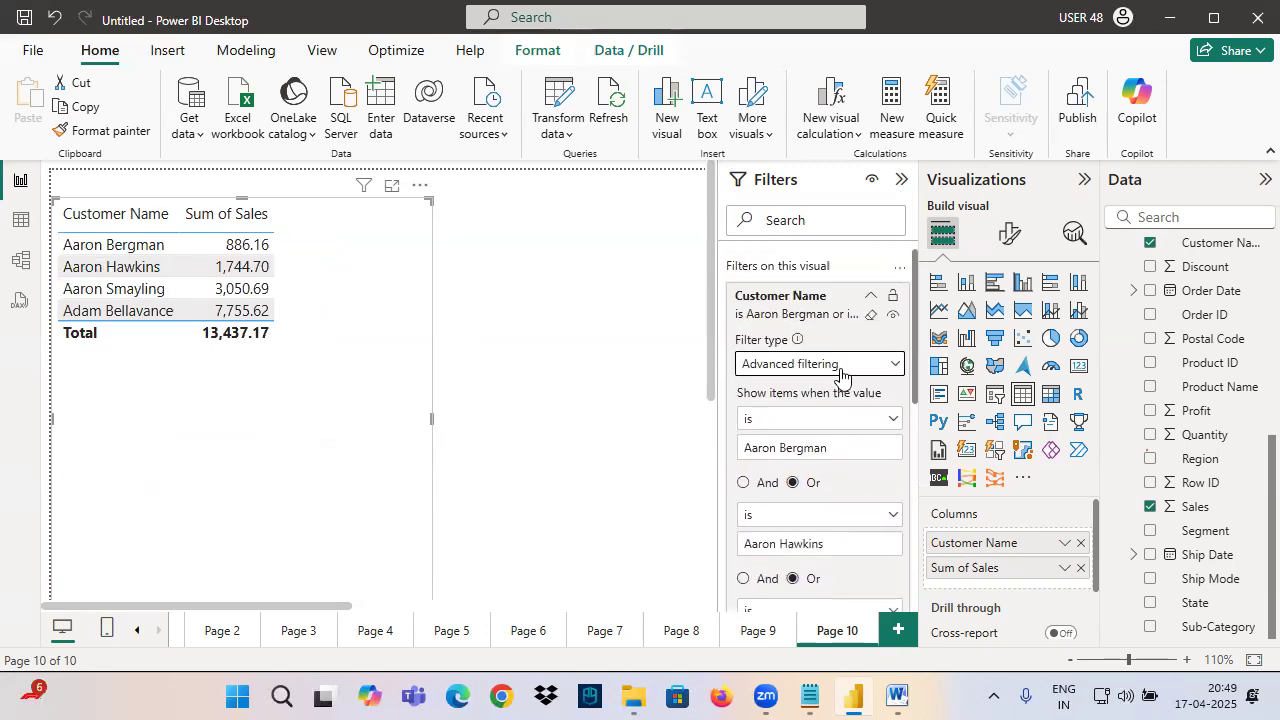
Clear the Customer Name filter, shift the table slightly on the page and collapse the filter card.
left_click(873, 318)
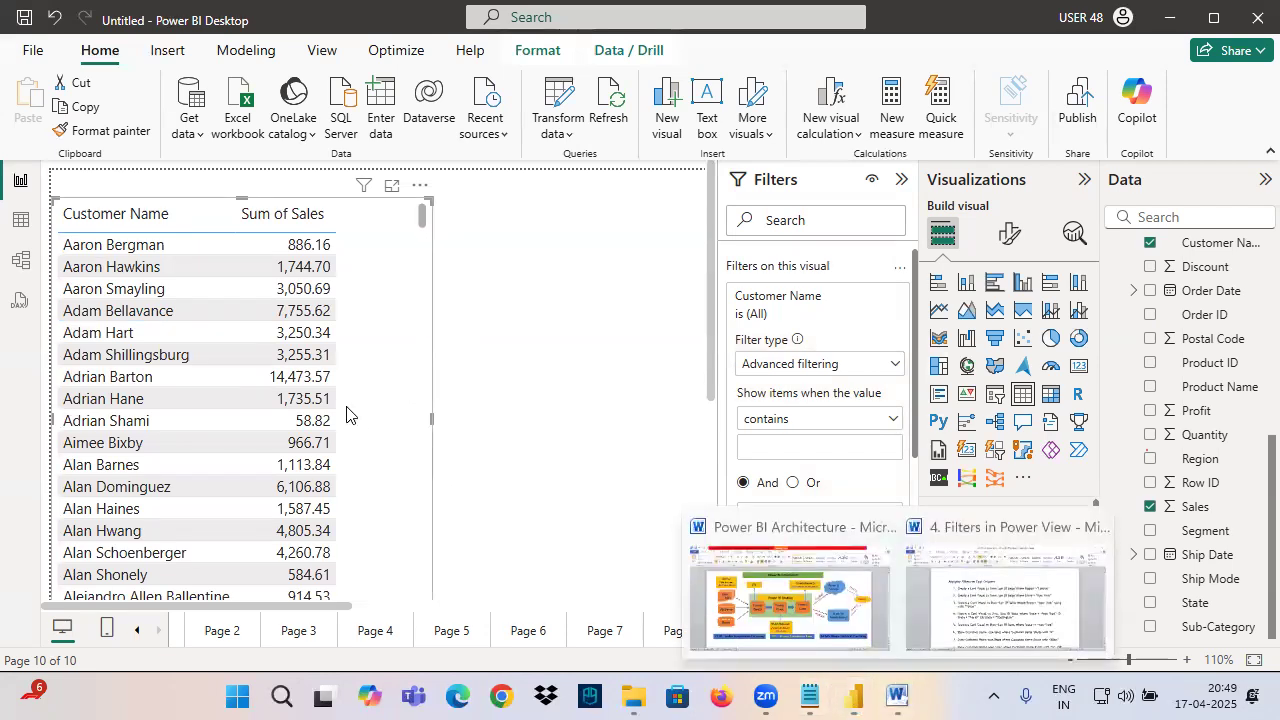
left_click_drag(374, 294, 414, 299)
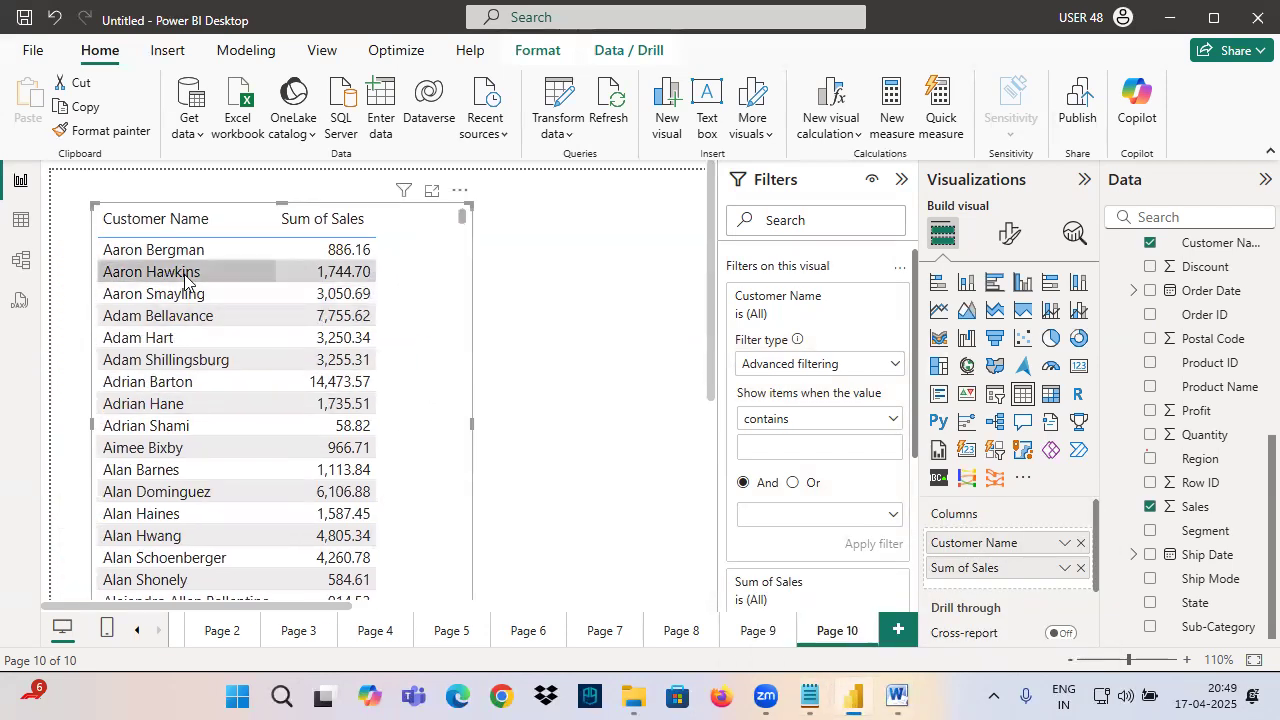
scroll(423, 331, "down", 5)
left_click(871, 297)
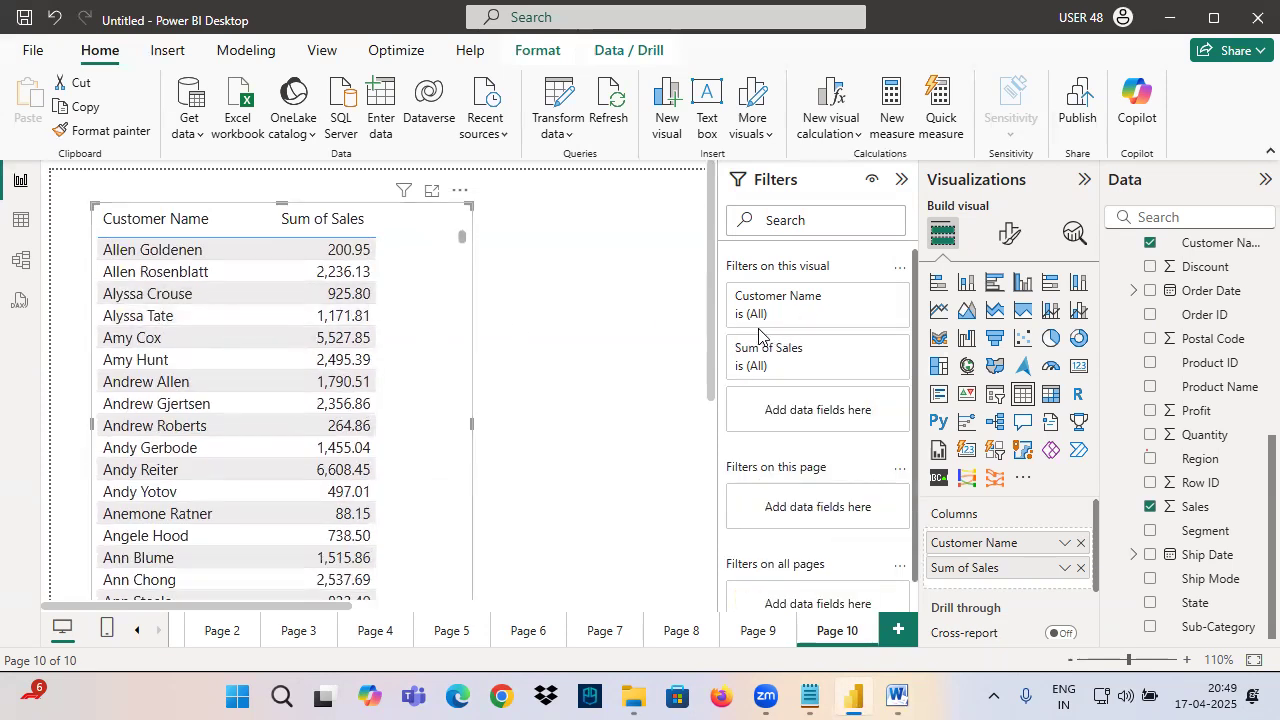
left_click_drag(735, 330, 776, 330)
left_click_drag(742, 390, 833, 379)
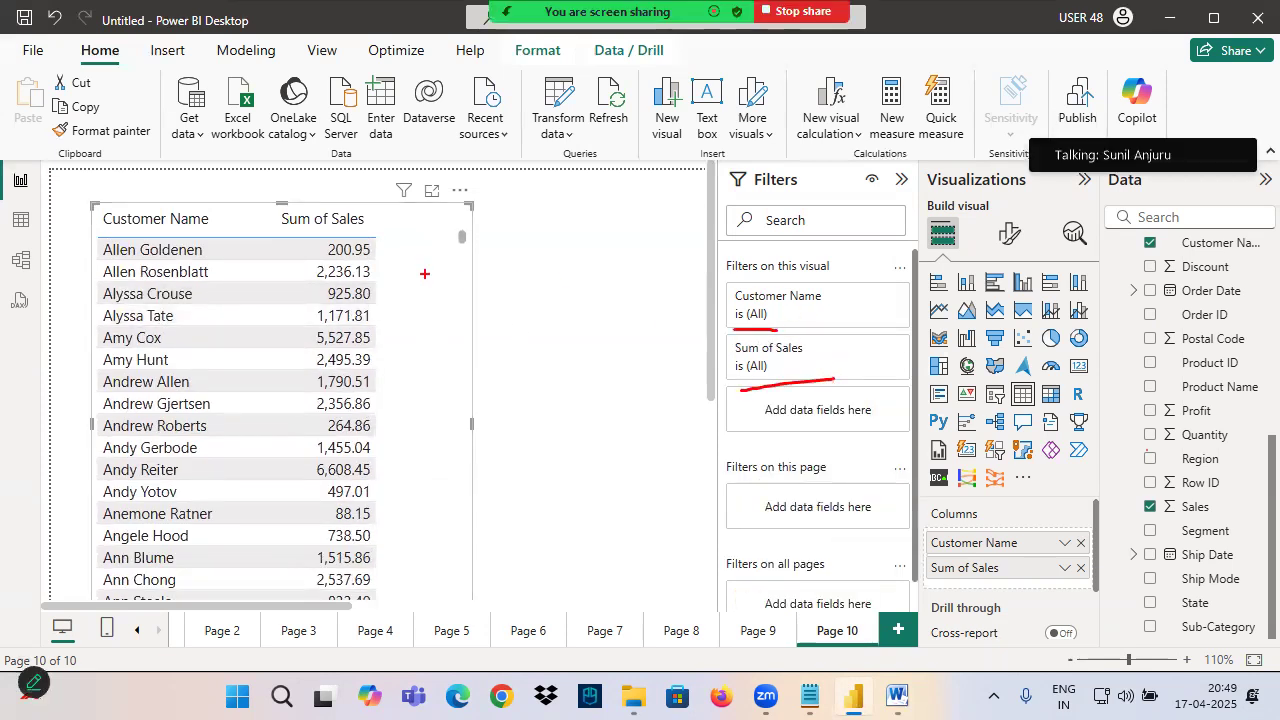
left_click_drag(431, 231, 445, 284)
mouse_move(412, 280)
left_mouse_down()
mouse_move(449, 257)
mouse_move(415, 288)
left_mouse_up()
left_click_drag(391, 215, 486, 281)
mouse_move(430, 335)
left_mouse_down()
mouse_move(440, 397)
mouse_move(417, 377)
left_mouse_up()
mouse_move(531, 306)
left_mouse_down()
mouse_move(526, 362)
mouse_move(518, 345)
left_mouse_up()
left_click_drag(577, 305, 682, 310)
mouse_move(442, 398)
left_mouse_down()
mouse_move(644, 333)
mouse_move(815, 243)
left_mouse_up()
left_click_drag(497, 227, 412, 296)
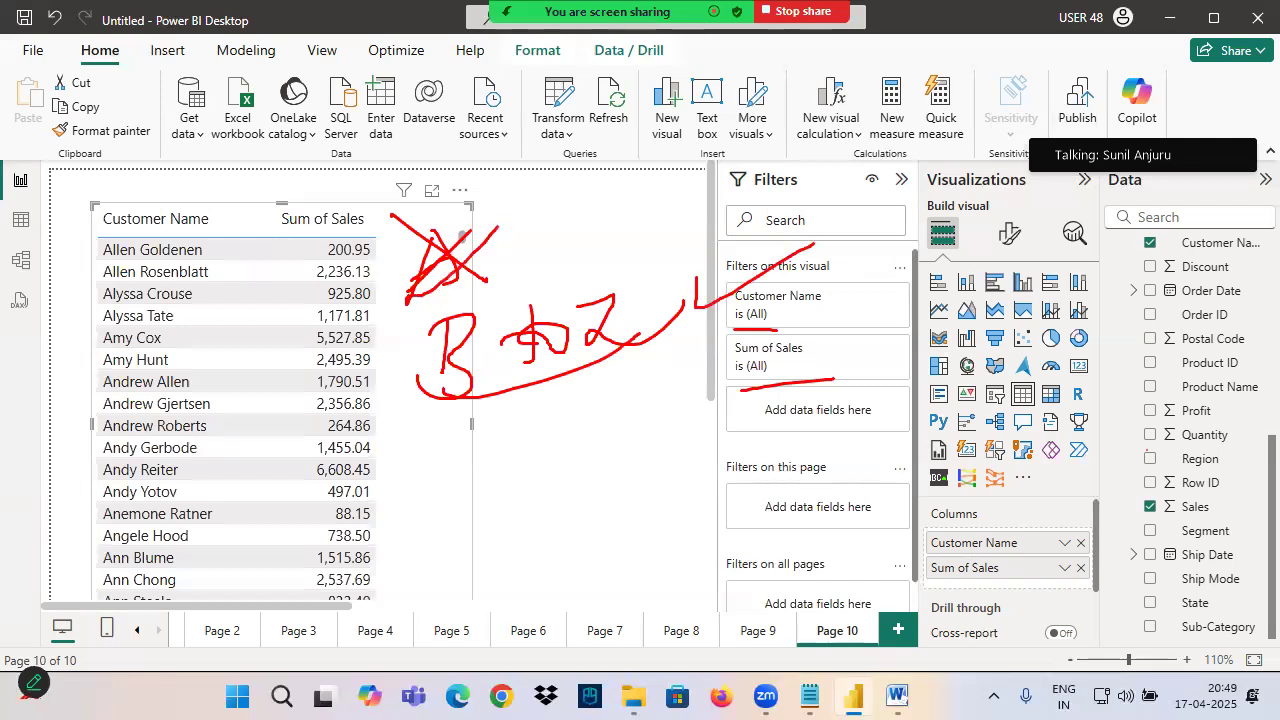
left_click_drag(488, 218, 450, 240)
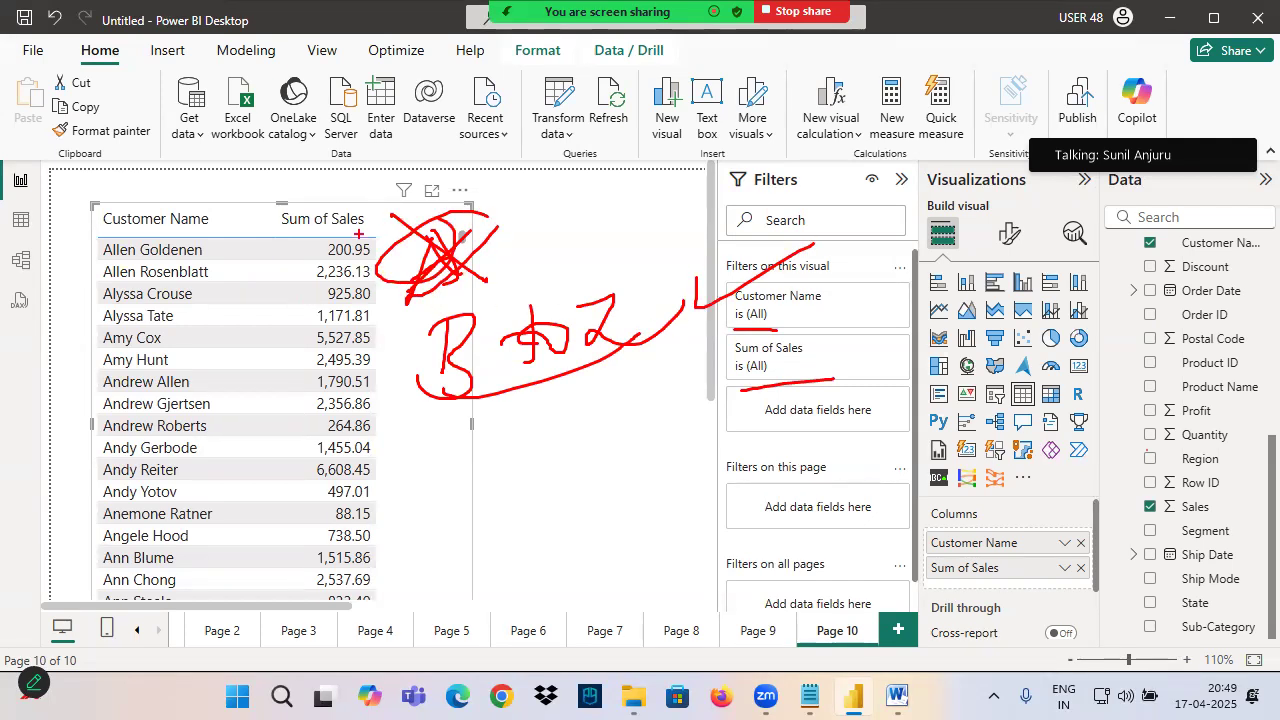
key("Escape")
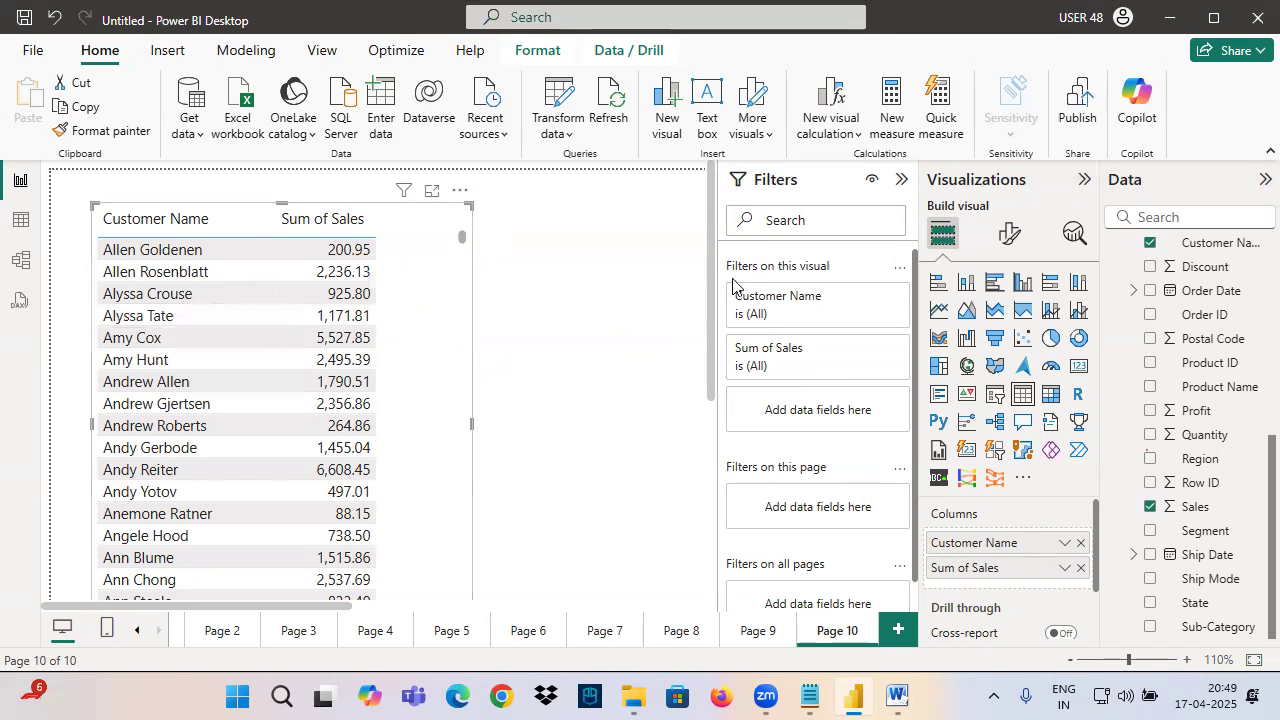
Apply an advanced Customer Name filter with does not start with A, check the customer list and clear the filter.
left_click(827, 302)
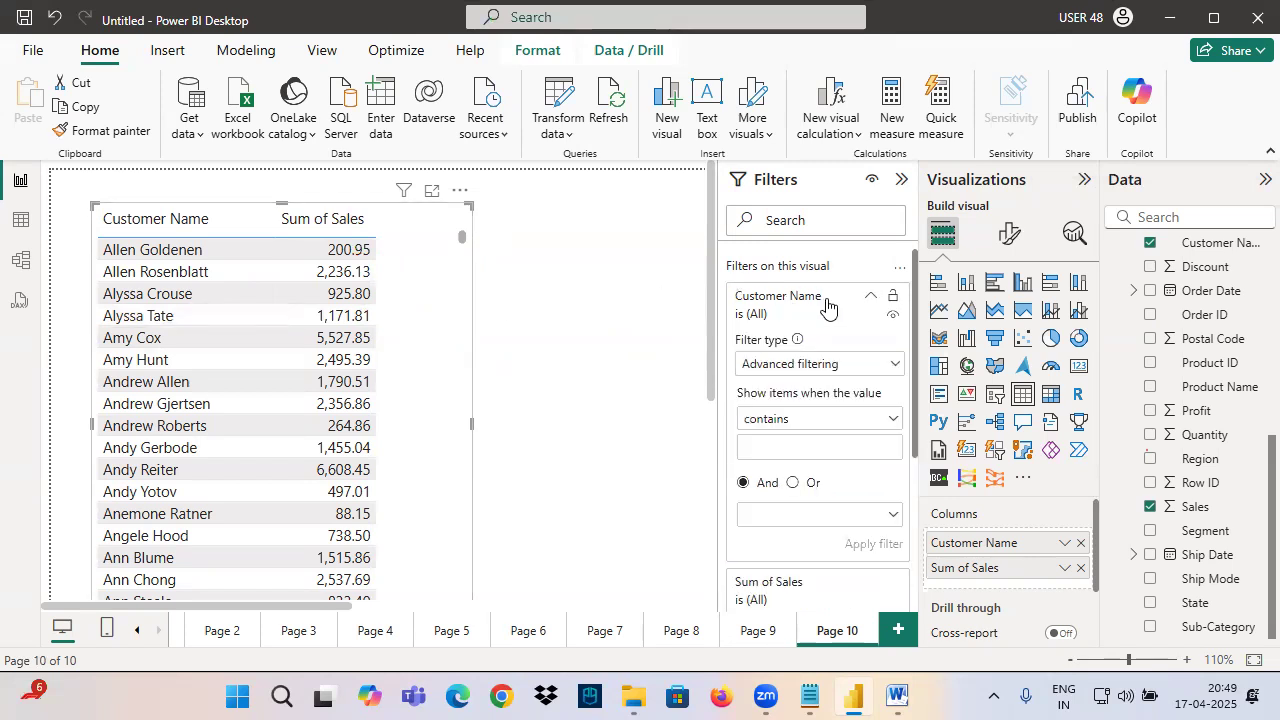
left_click(801, 368)
left_click(780, 394)
left_click(755, 425)
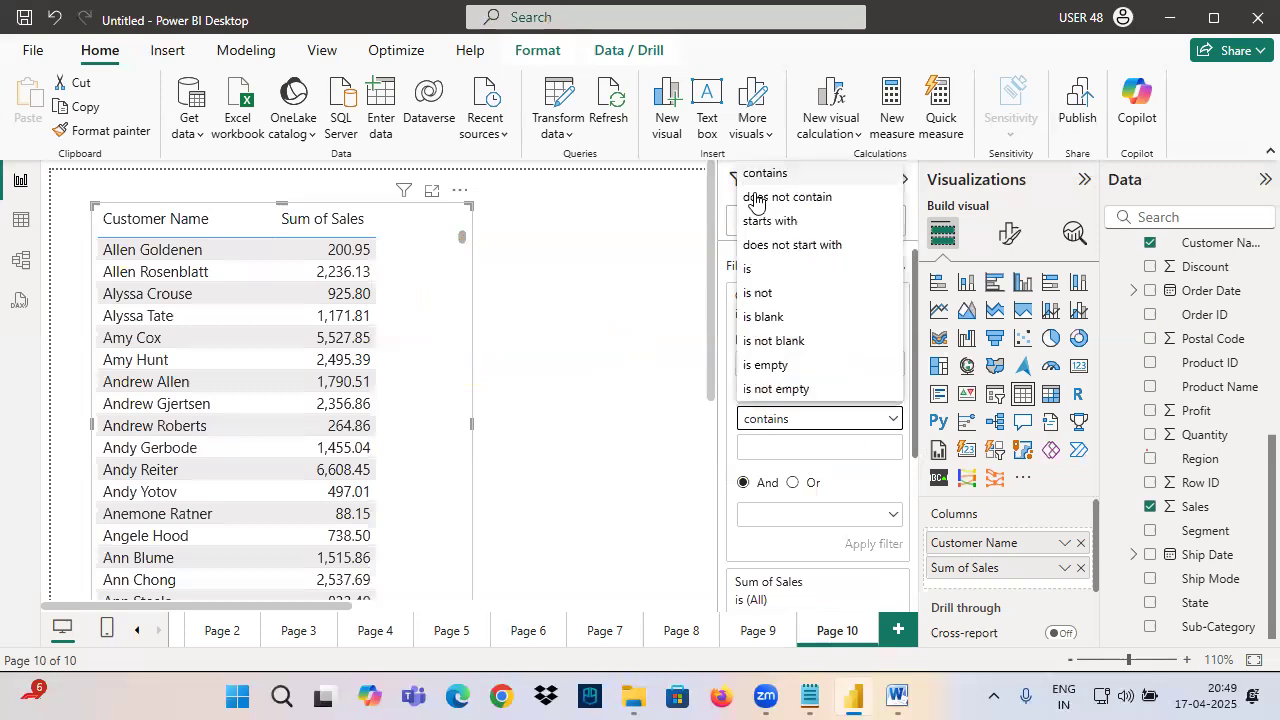
left_click(806, 250)
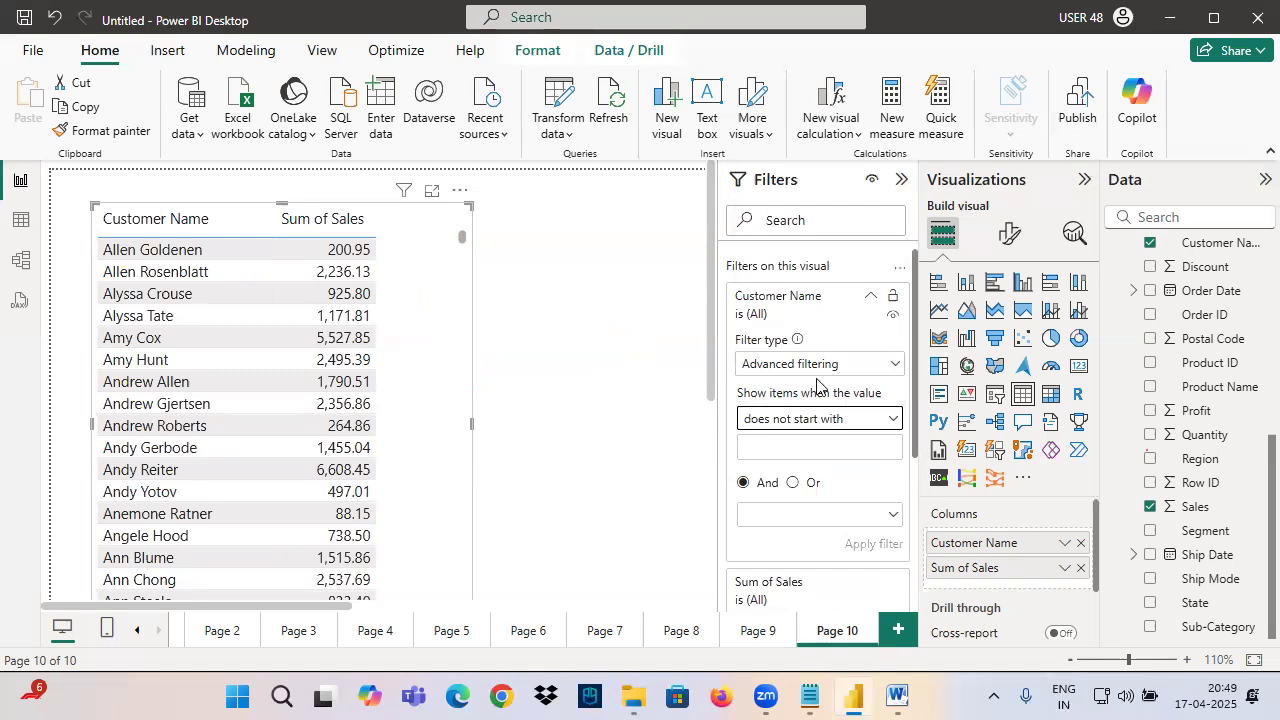
left_click(771, 448)
type("A")
left_click(875, 544)
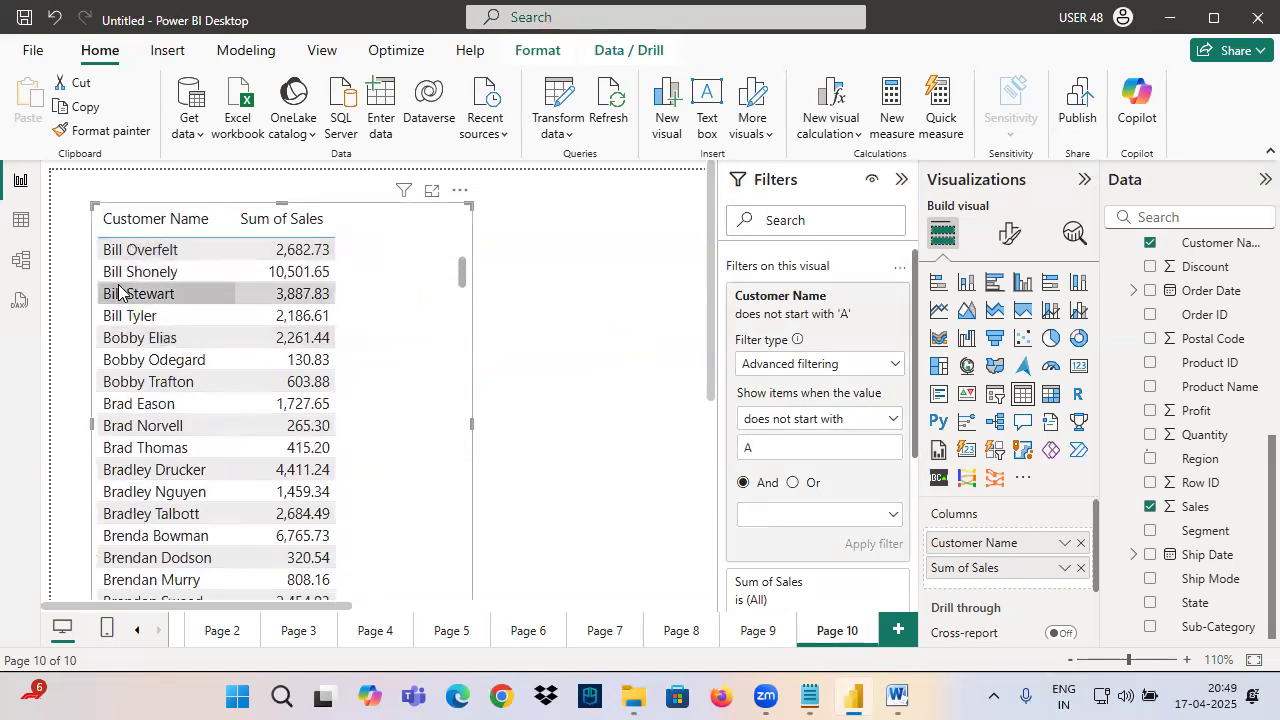
scroll(126, 292, "down", 10)
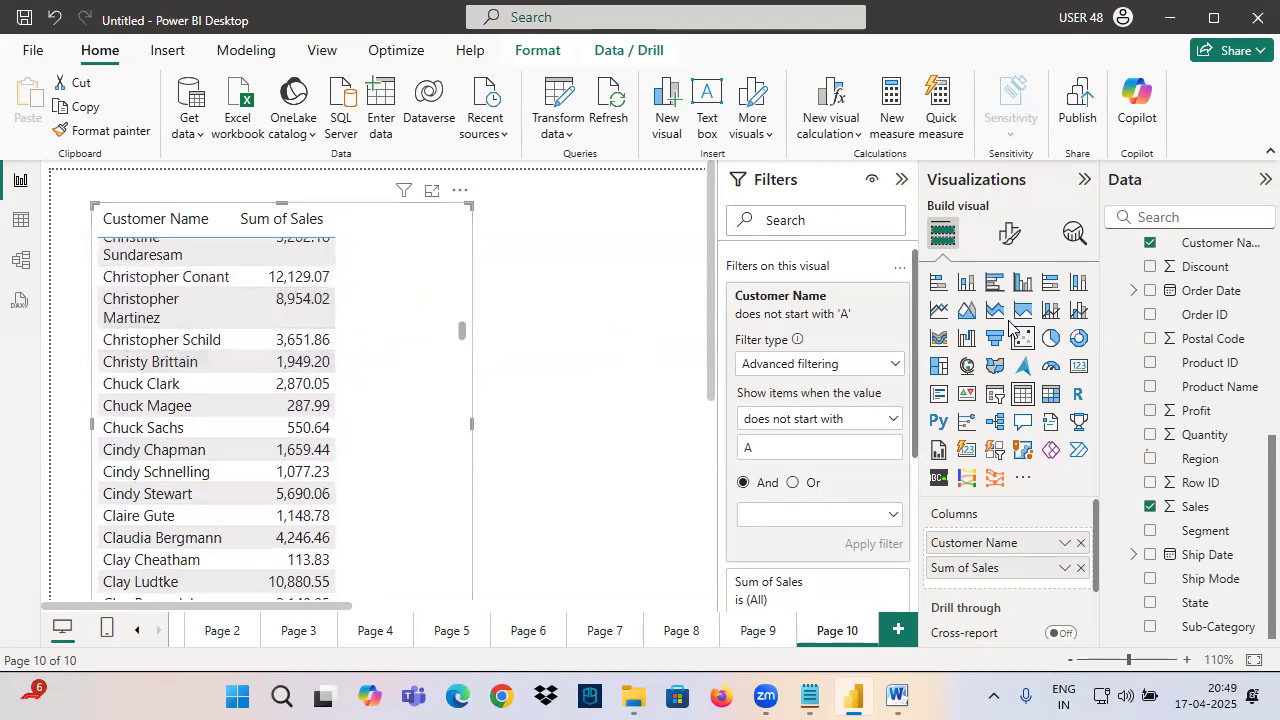
left_click(870, 315)
left_click(771, 420)
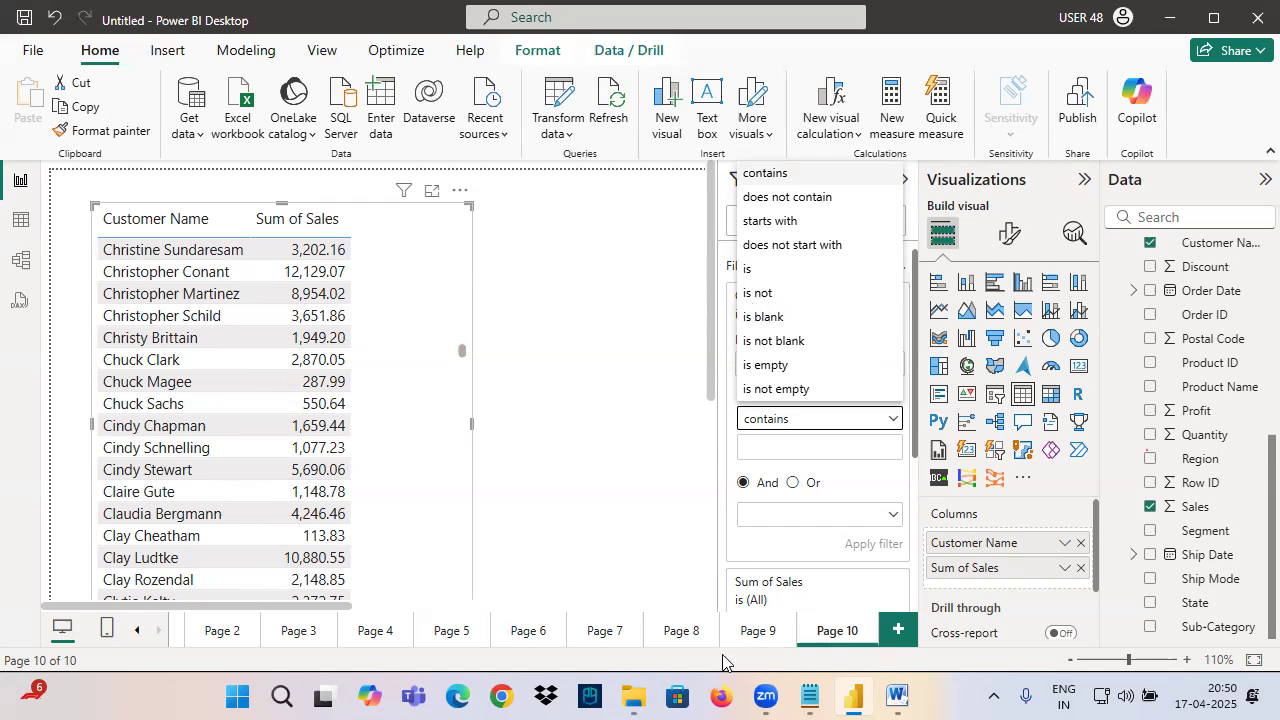
Add a new report page with a card visual showing the sum of Sales.
left_click(900, 635)
left_click(900, 635)
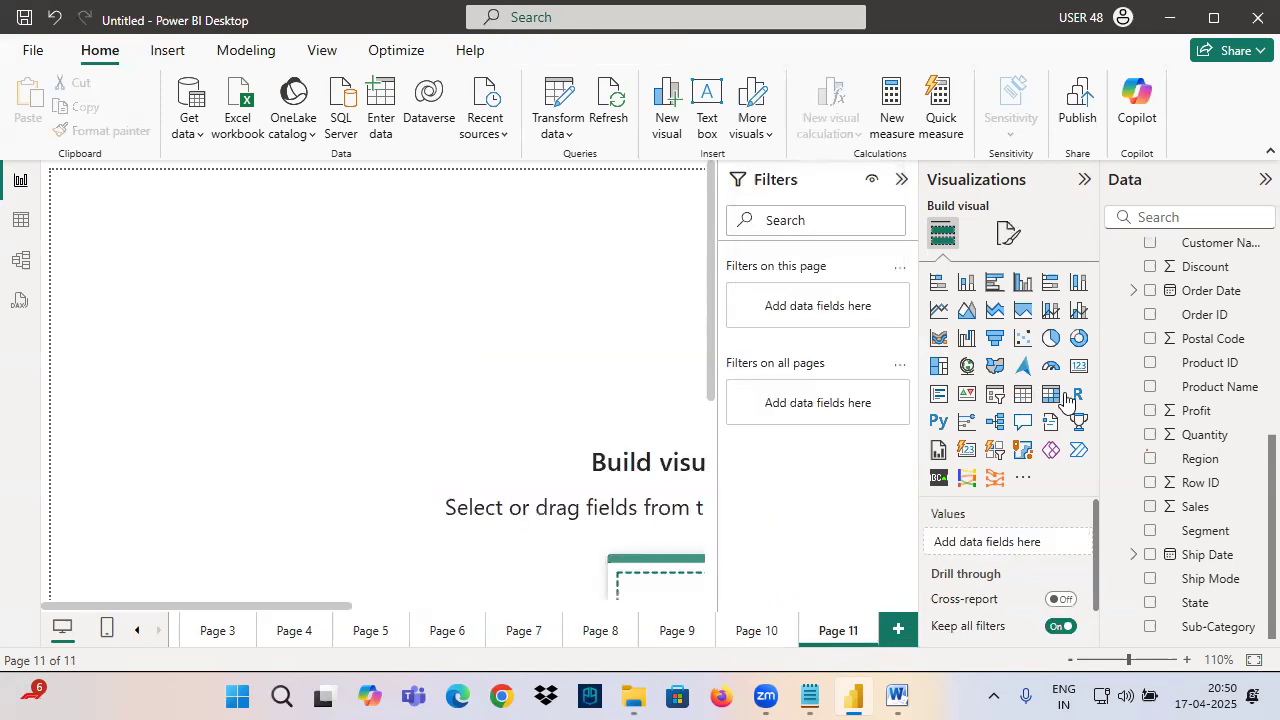
left_click(1078, 367)
left_click_drag(1195, 506, 252, 292)
left_click_drag(177, 161, 192, 242)
left_click_drag(176, 218, 207, 238)
mouse_move(343, 181)
left_mouse_down()
mouse_move(308, 220)
mouse_move(350, 216)
left_mouse_up()
left_click_drag(337, 204, 338, 247)
left_click_drag(403, 184, 410, 238)
mouse_move(370, 154)
left_mouse_down()
mouse_move(420, 181)
mouse_move(404, 241)
left_mouse_up()
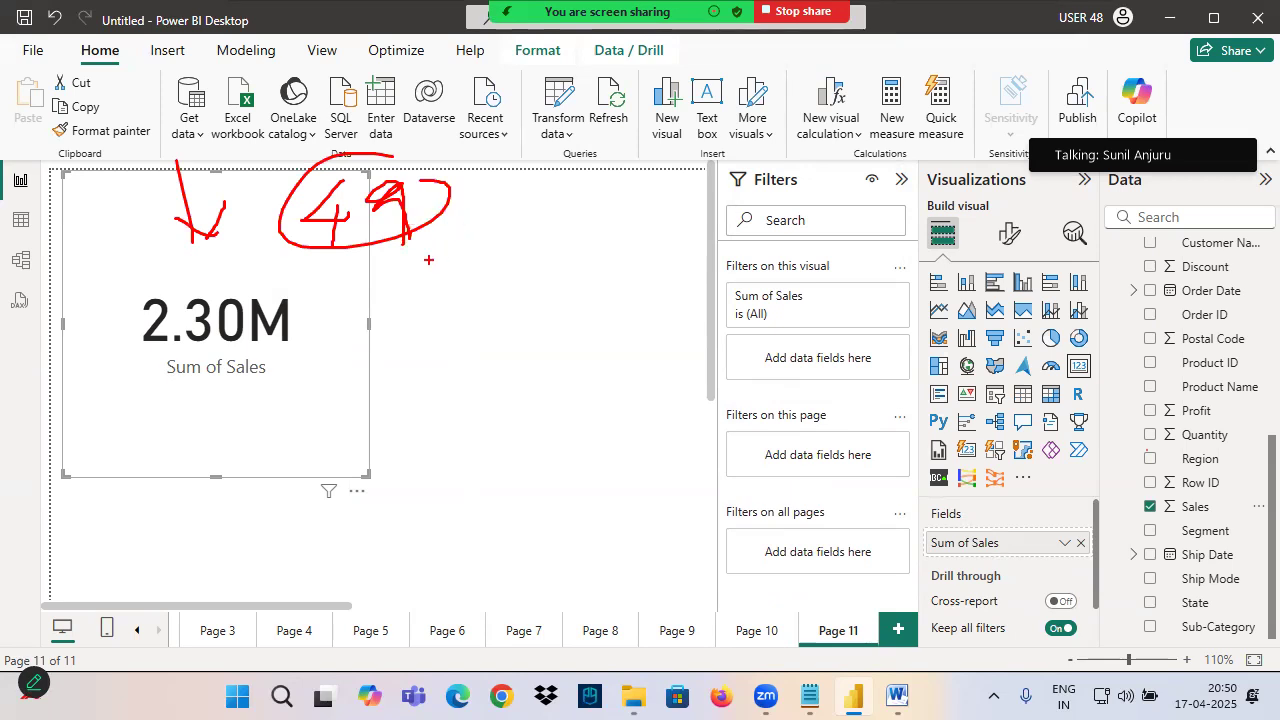
left_click_drag(403, 157, 276, 295)
left_click_drag(292, 165, 366, 244)
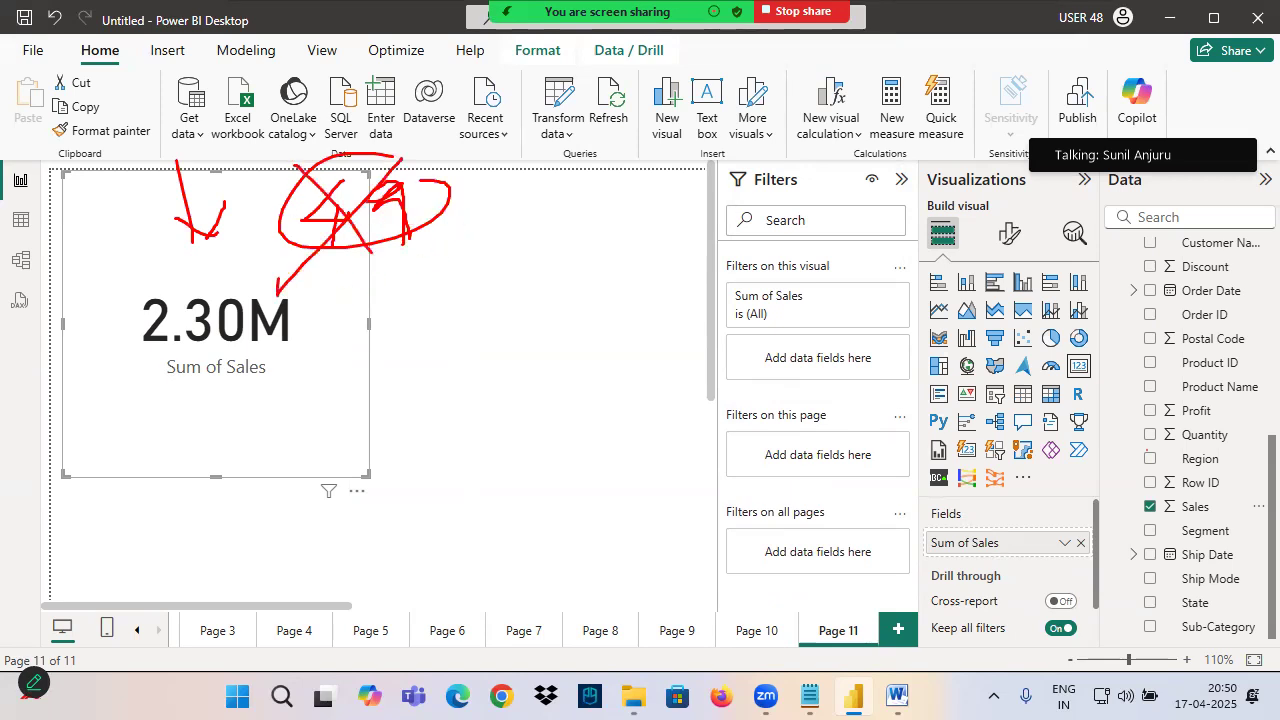
left_click_drag(397, 303, 566, 222)
mouse_move(524, 230)
left_mouse_down()
mouse_move(566, 222)
mouse_move(557, 287)
left_mouse_up()
mouse_move(597, 168)
left_mouse_down()
mouse_move(630, 218)
mouse_move(612, 258)
left_mouse_up()
mouse_move(672, 178)
left_mouse_down()
mouse_move(648, 210)
mouse_move(680, 228)
left_mouse_up()
mouse_move(712, 166)
left_mouse_down()
mouse_move(714, 204)
mouse_move(820, 163)
left_mouse_up()
left_click_drag(682, 302, 580, 372)
mouse_move(570, 310)
left_mouse_down()
mouse_move(646, 376)
mouse_move(738, 346)
mouse_move(745, 298)
left_mouse_up()
left_click_drag(768, 304, 800, 300)
mouse_move(800, 300)
left_mouse_down()
mouse_move(784, 368)
mouse_move(830, 345)
left_mouse_up()
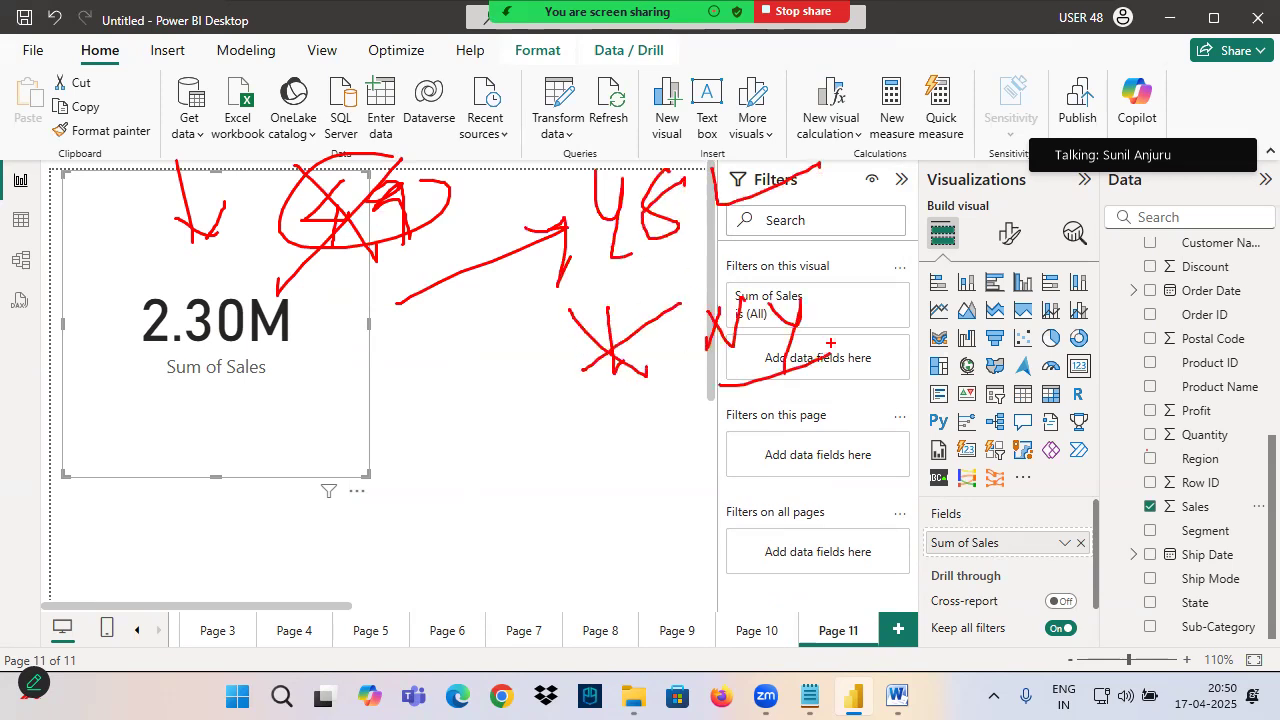
mouse_move(336, 246)
left_mouse_down()
mouse_move(444, 208)
mouse_move(542, 108)
mouse_move(576, 160)
left_mouse_up()
mouse_move(628, 138)
left_mouse_down()
mouse_move(614, 138)
mouse_move(656, 258)
mouse_move(642, 148)
left_mouse_up()
mouse_move(788, 302)
left_mouse_down()
mouse_move(716, 282)
mouse_move(838, 335)
mouse_move(785, 285)
left_mouse_up()
left_click_drag(446, 301, 288, 338)
mouse_move(304, 323)
left_mouse_down()
mouse_move(273, 352)
mouse_move(311, 401)
left_mouse_up()
key("Escape")
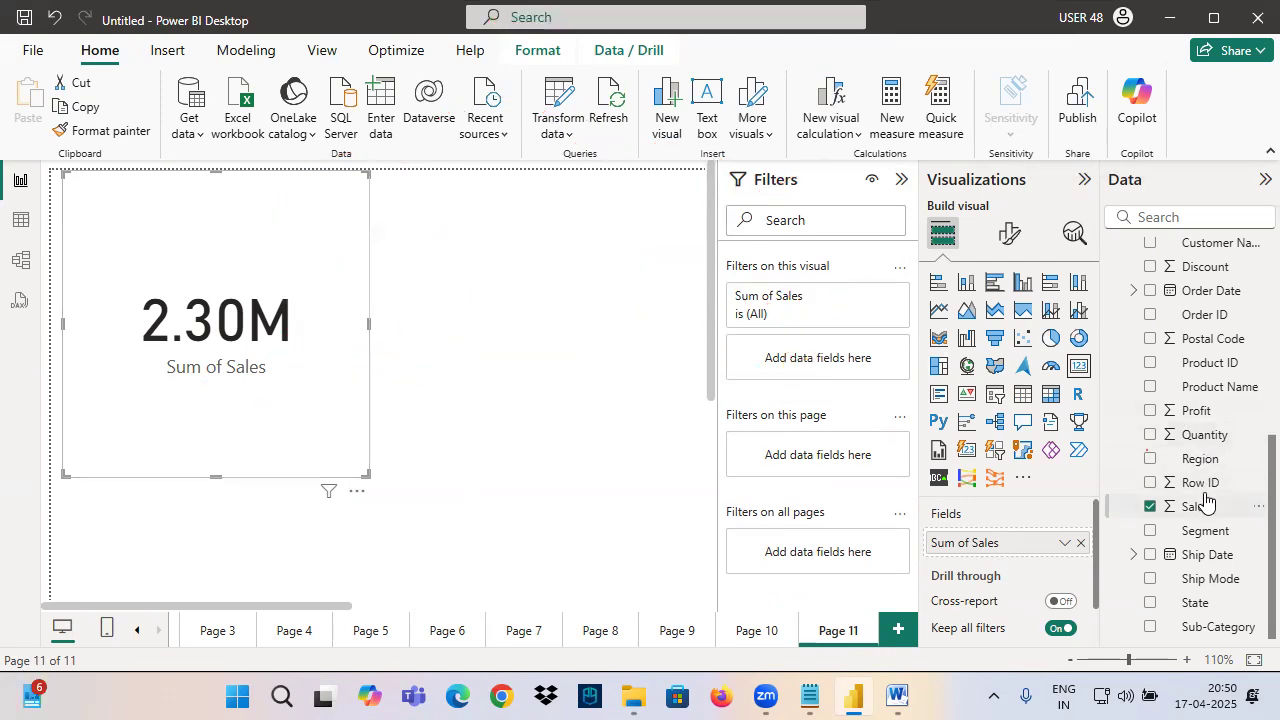
Add State as a filter on the card and apply an advanced filter with the condition is not New York.
left_click_drag(1198, 604, 818, 360)
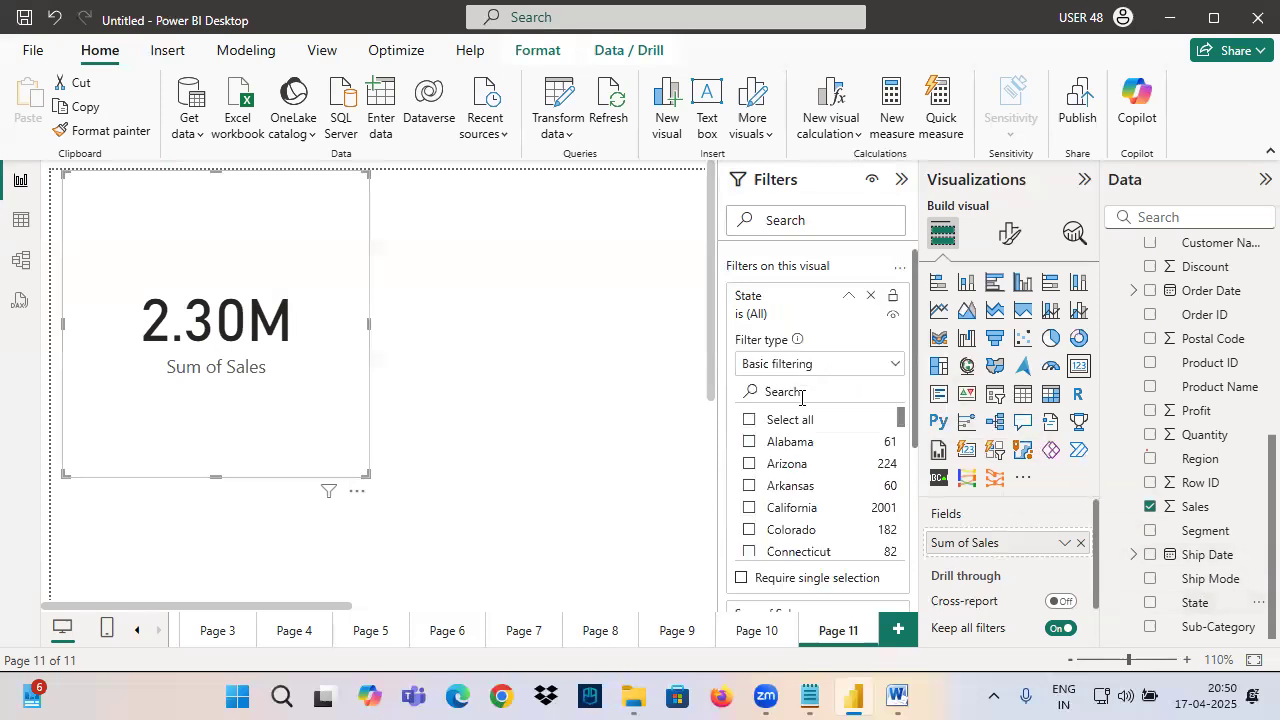
left_click(848, 302)
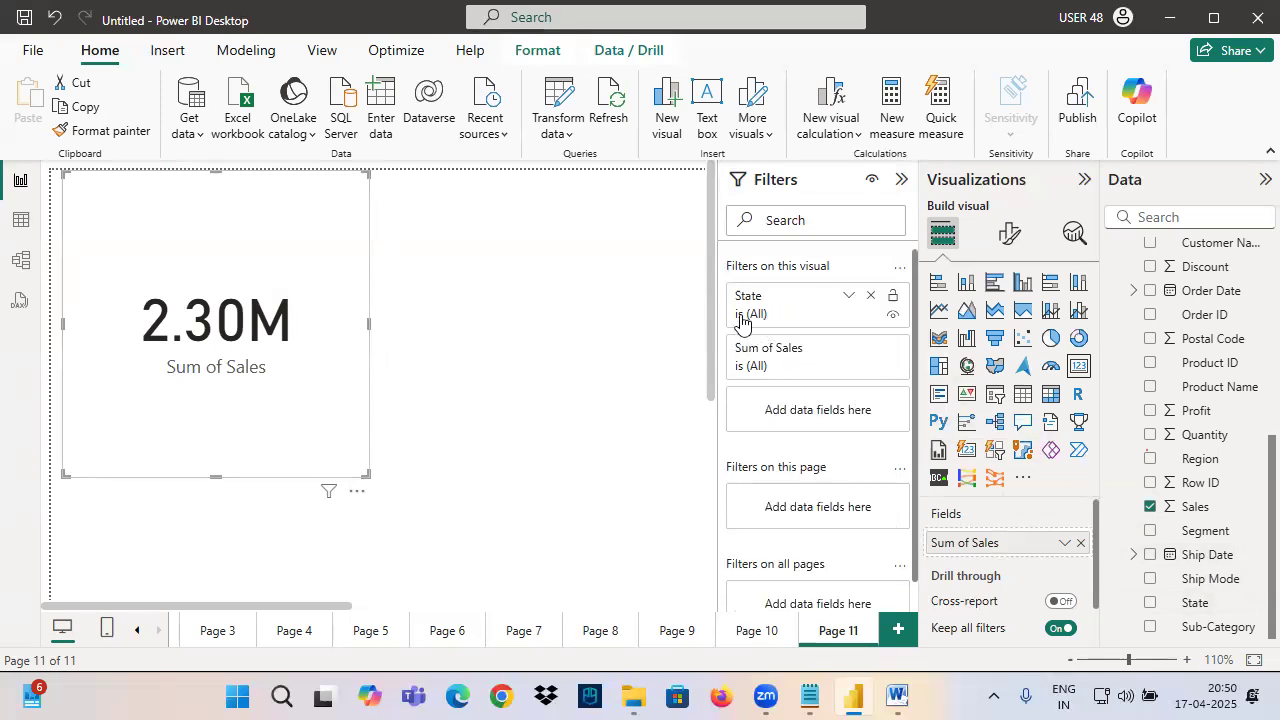
left_click(752, 364)
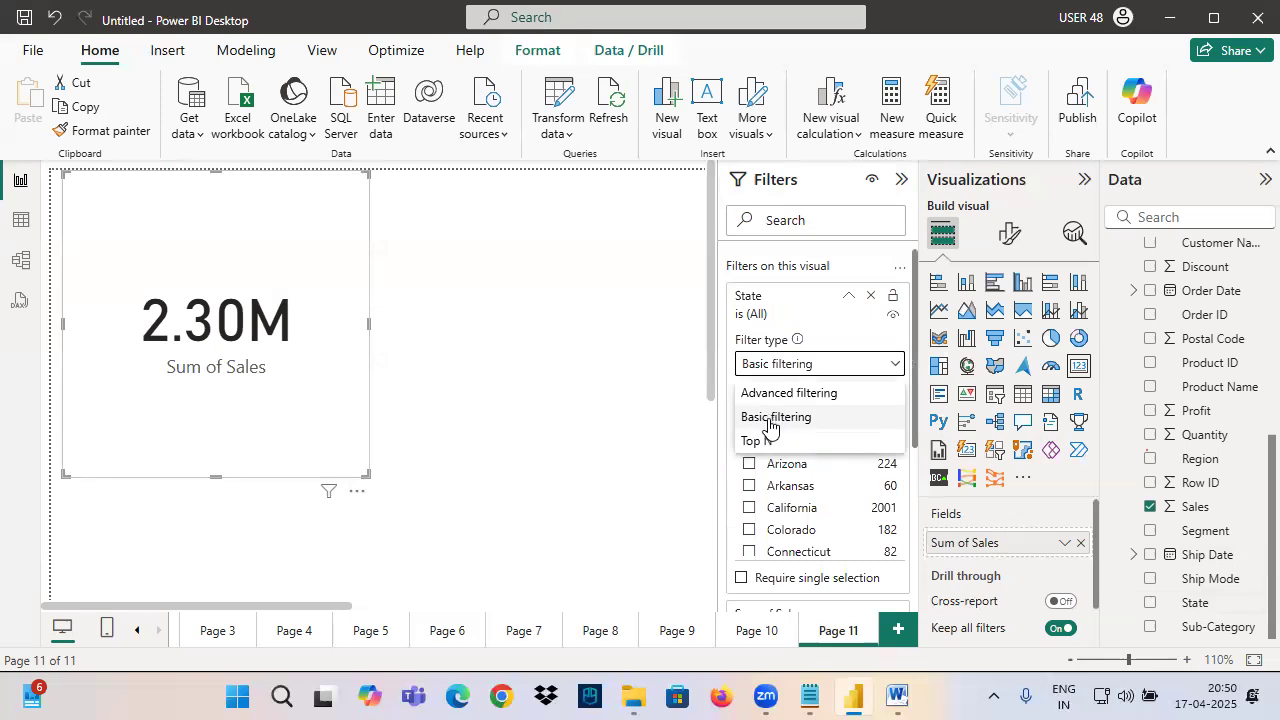
left_click(778, 394)
left_click(773, 420)
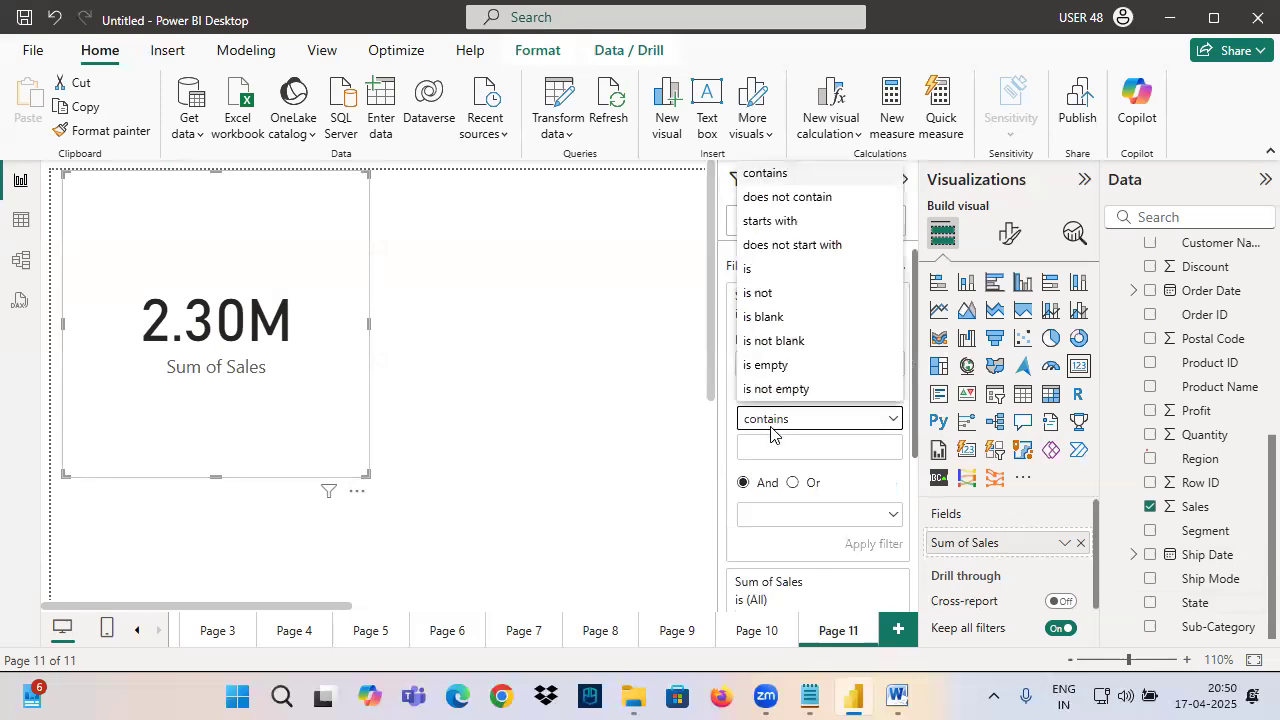
left_click(765, 293)
left_click(790, 448)
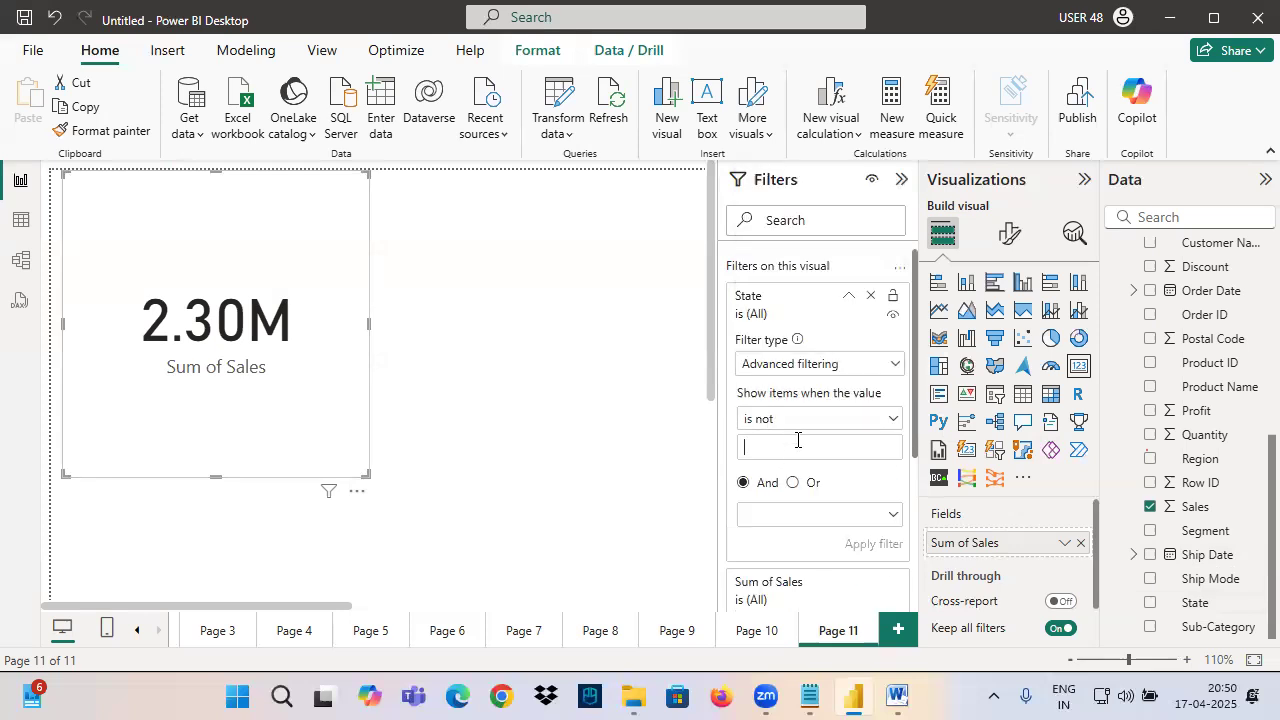
type("New York")
left_click(866, 543)
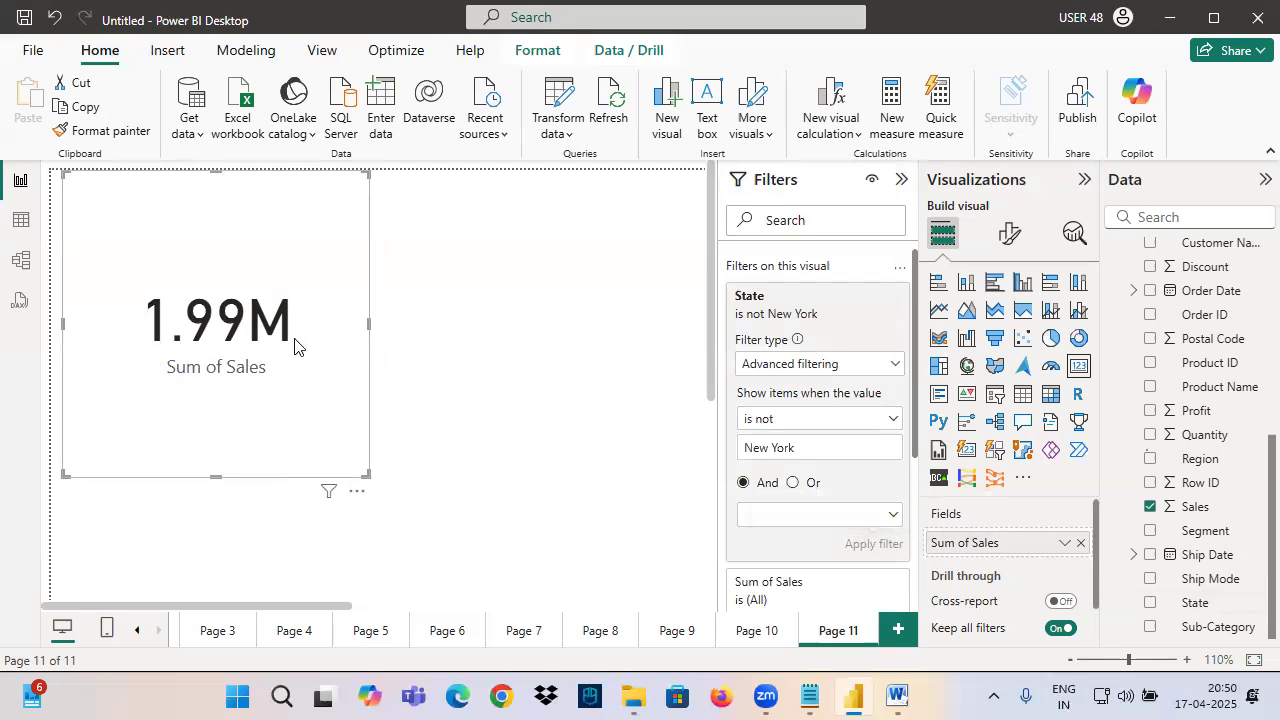
left_click(848, 300)
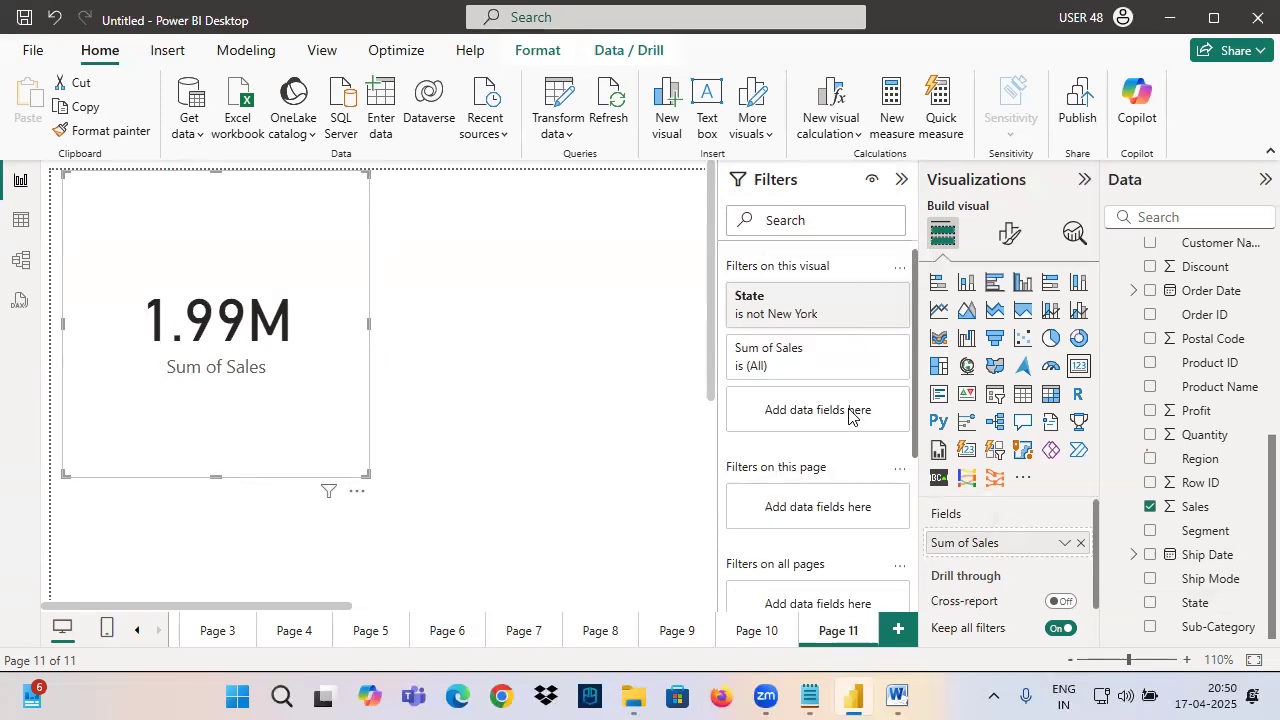
left_click(793, 312)
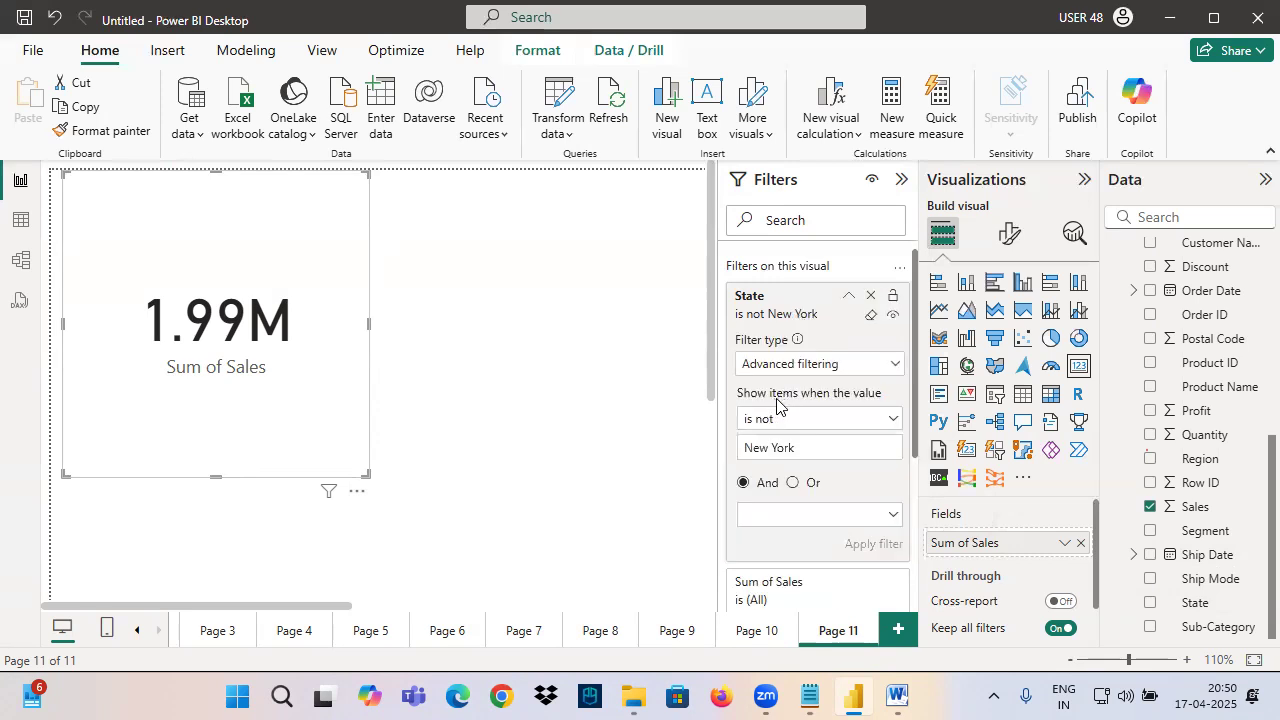
left_click(776, 422)
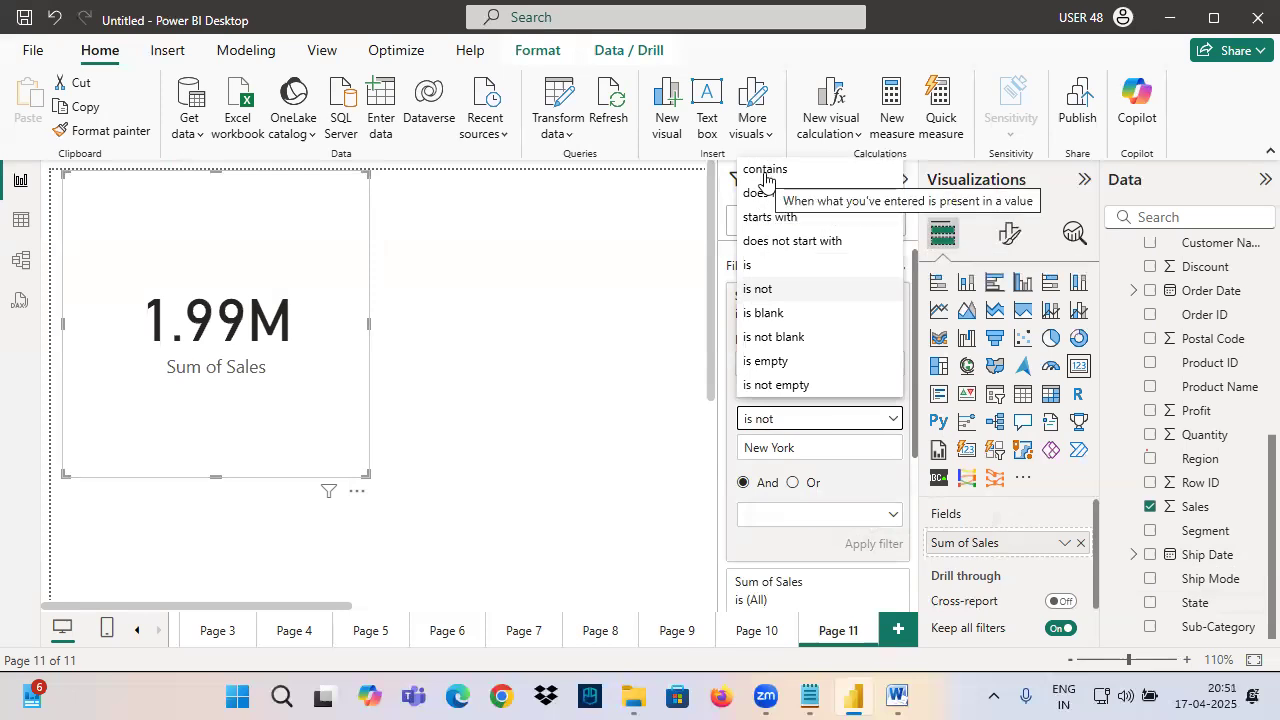
left_click(759, 646)
Return to Page 10, select the customer sales table and collapse its Customer Name filter card.
left_click(759, 632)
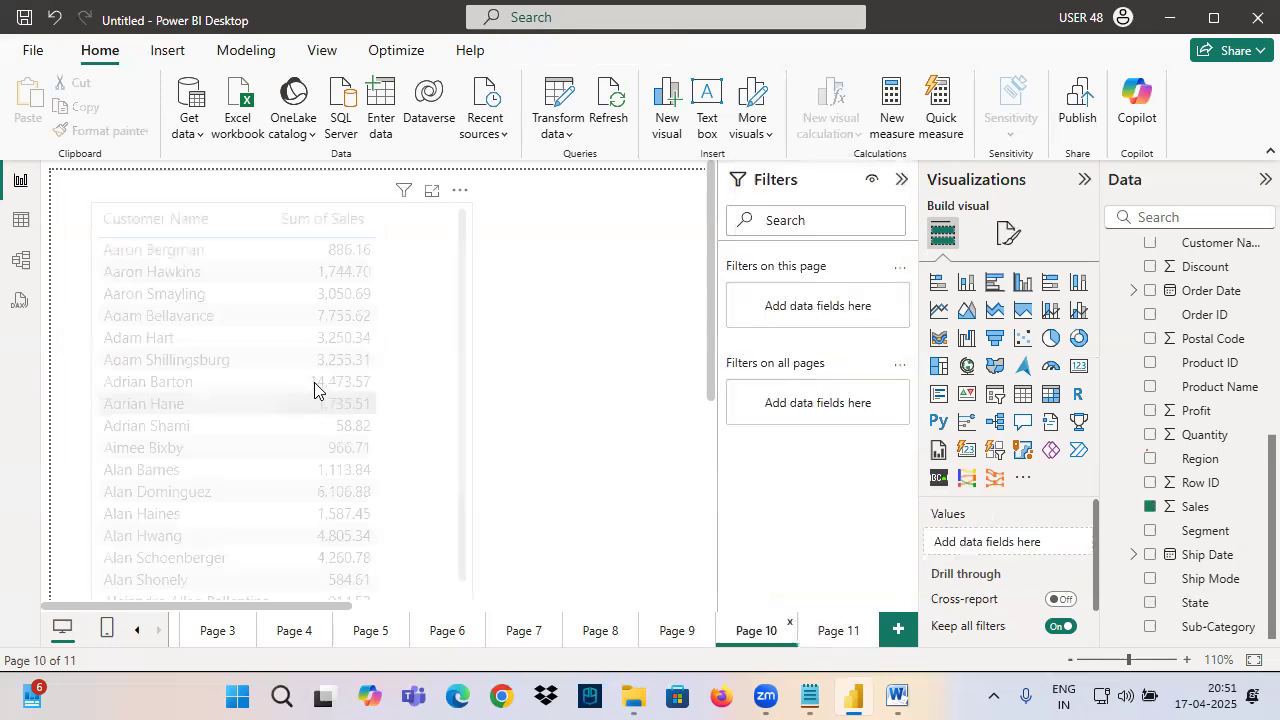
left_click(410, 366)
left_click(869, 301)
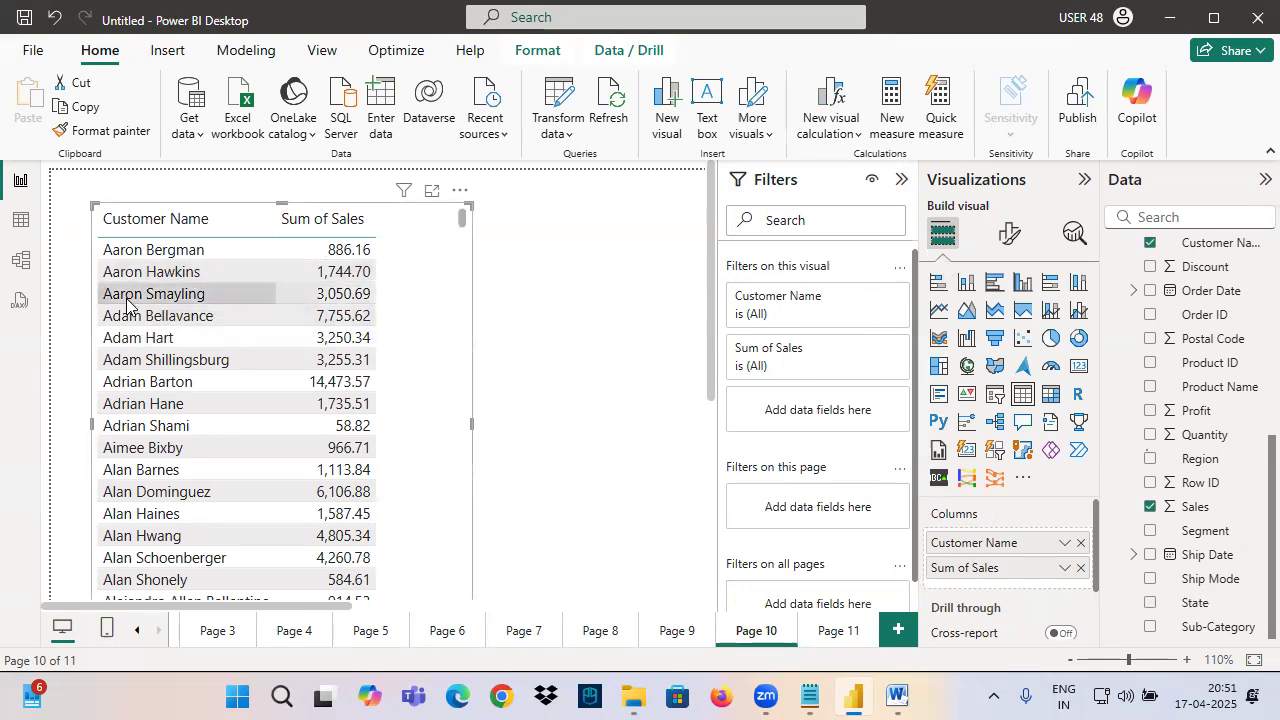
key("ctrl+2")
mouse_move(158, 301)
left_mouse_down()
mouse_move(141, 310)
mouse_move(210, 290)
left_mouse_up()
mouse_move(266, 238)
left_mouse_down()
mouse_move(213, 315)
mouse_move(237, 303)
left_mouse_up()
mouse_move(208, 291)
left_mouse_down()
mouse_move(283, 264)
mouse_move(288, 293)
left_mouse_up()
mouse_move(324, 236)
left_mouse_down()
mouse_move(312, 295)
mouse_move(382, 273)
mouse_move(428, 238)
left_mouse_up()
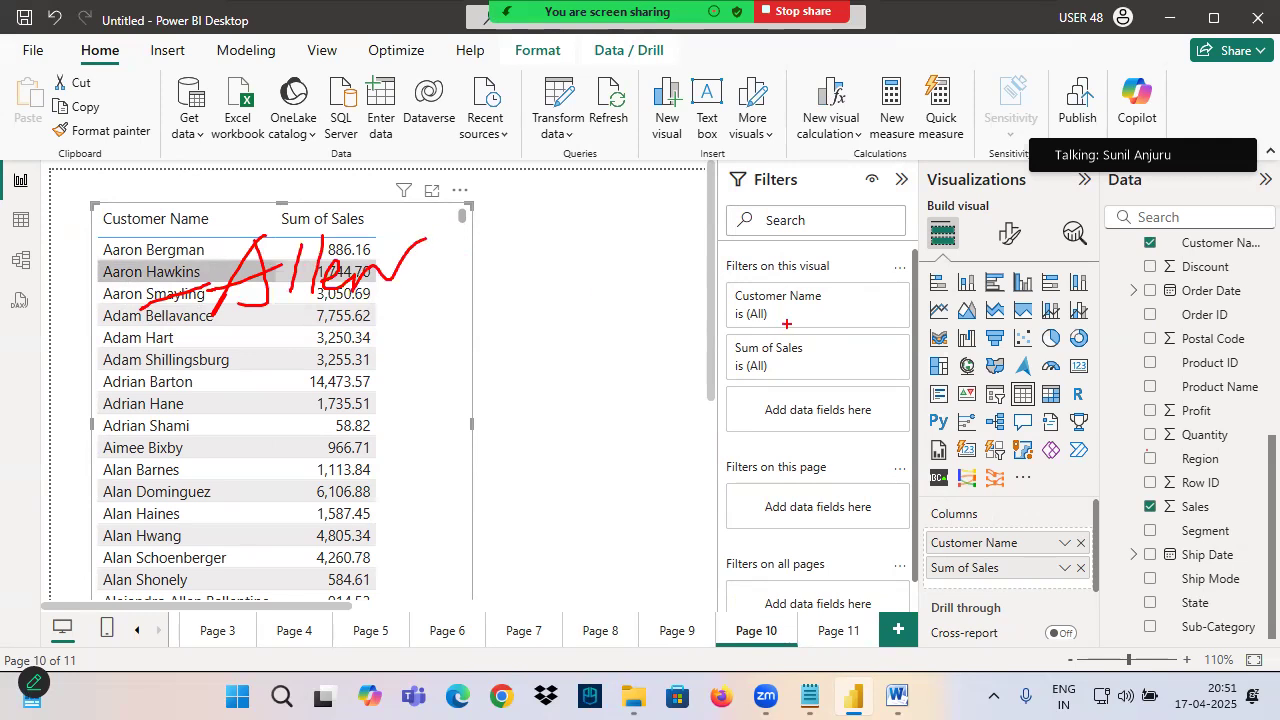
key("Escape")
Apply an advanced Customer Name filter with a starts with condition on the full customer first name.
left_click(790, 303)
left_click(780, 365)
left_click(765, 396)
left_click(769, 422)
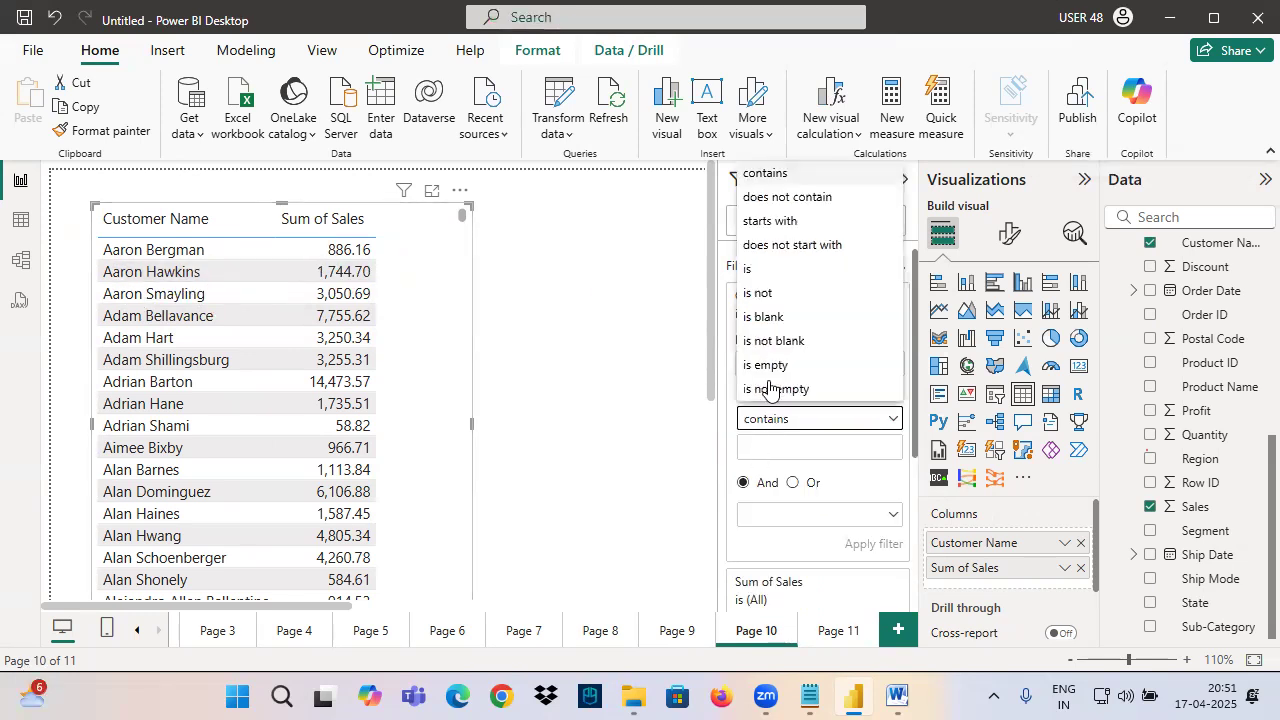
left_click(779, 222)
left_click(776, 447)
type("Allen")
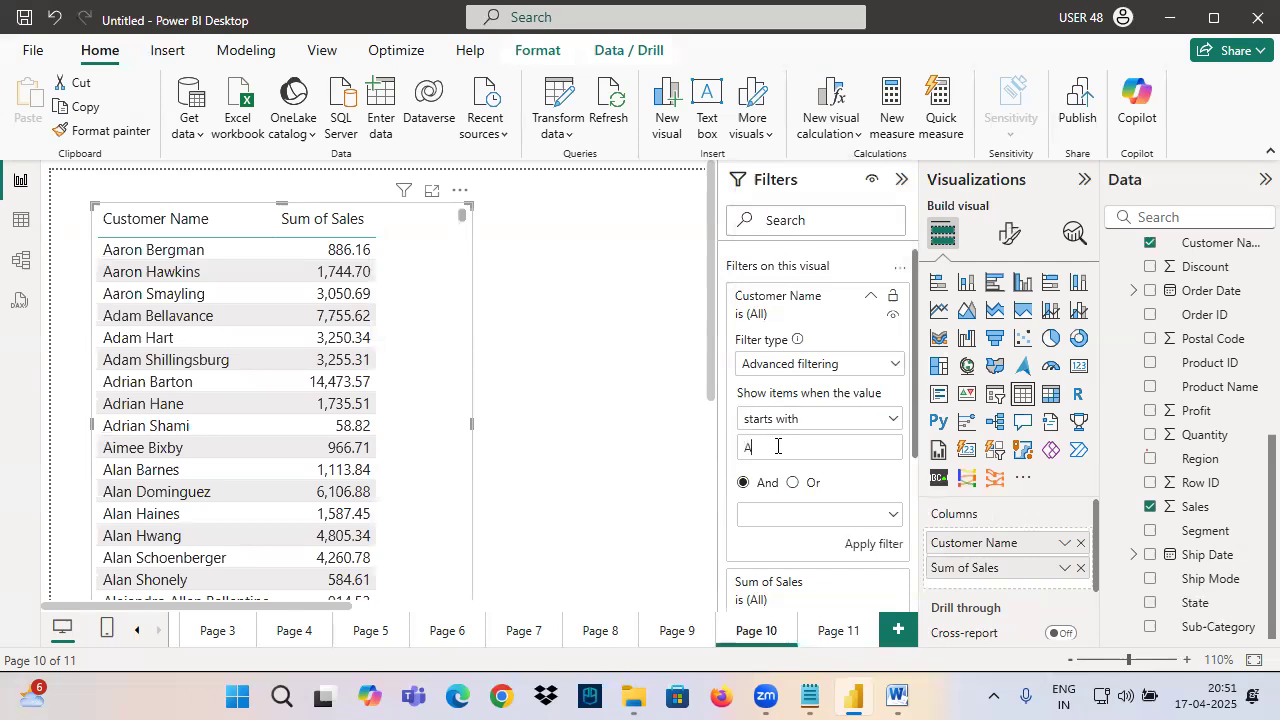
left_click(878, 544)
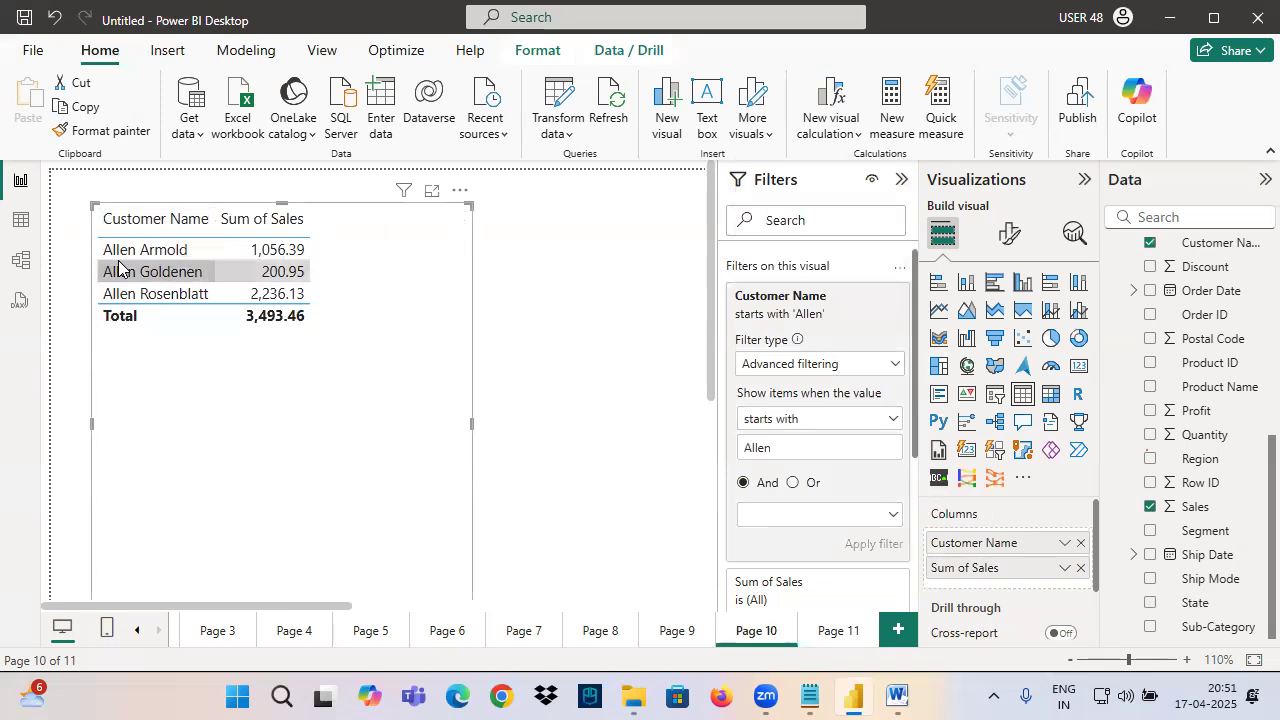
left_click_drag(88, 240, 138, 312)
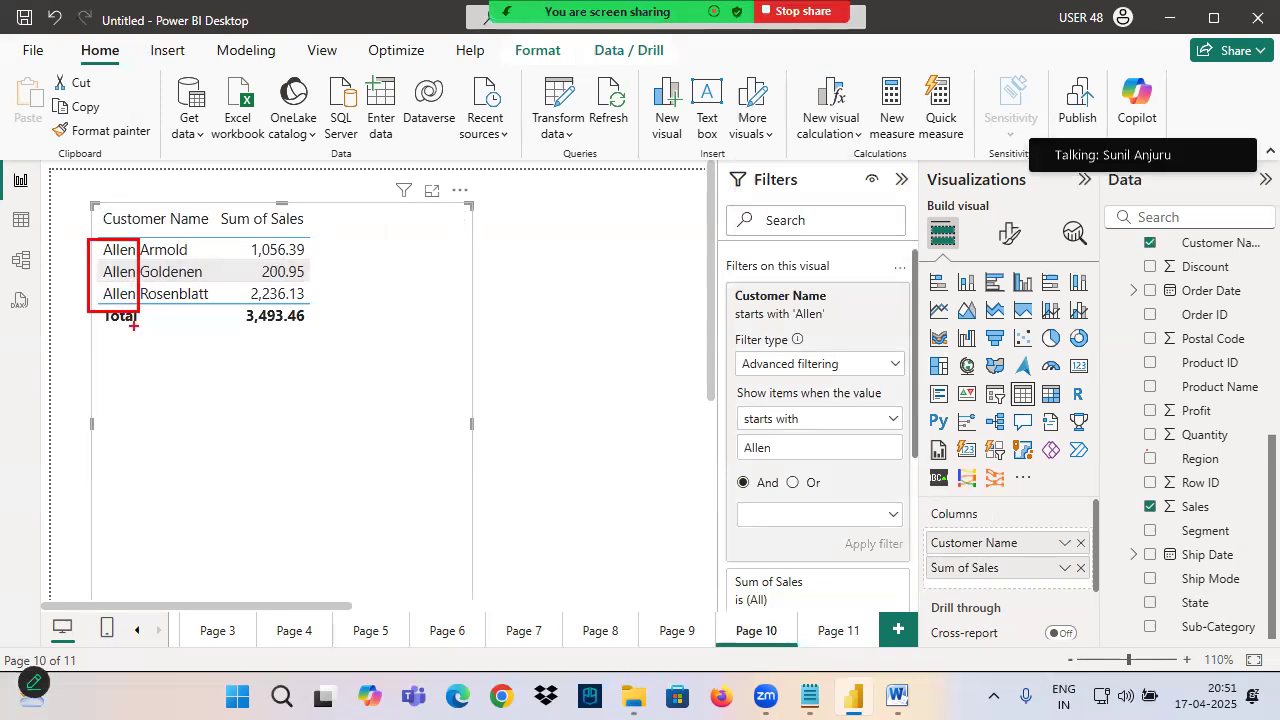
key("Escape")
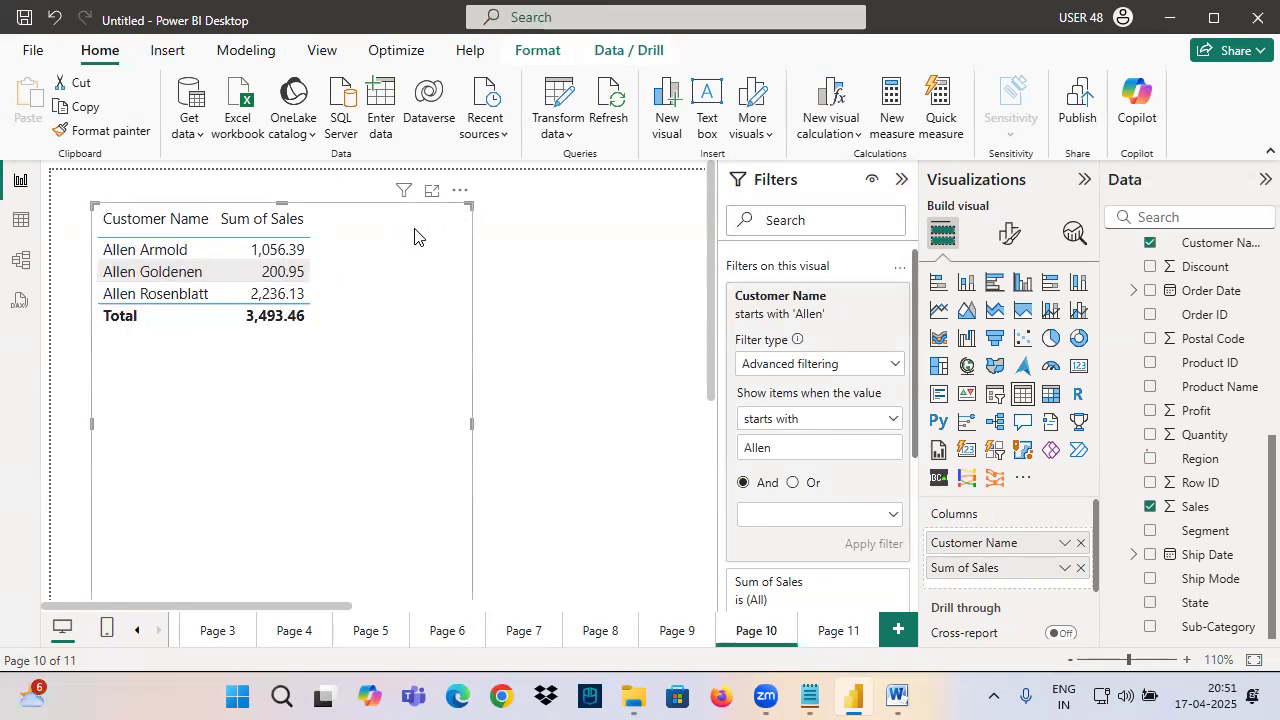
key("ctrl+2")
mouse_move(85, 264)
left_mouse_down()
mouse_move(150, 260)
mouse_move(142, 281)
mouse_move(158, 298)
left_mouse_up()
left_click_drag(108, 178, 121, 242)
left_click_drag(138, 210, 122, 242)
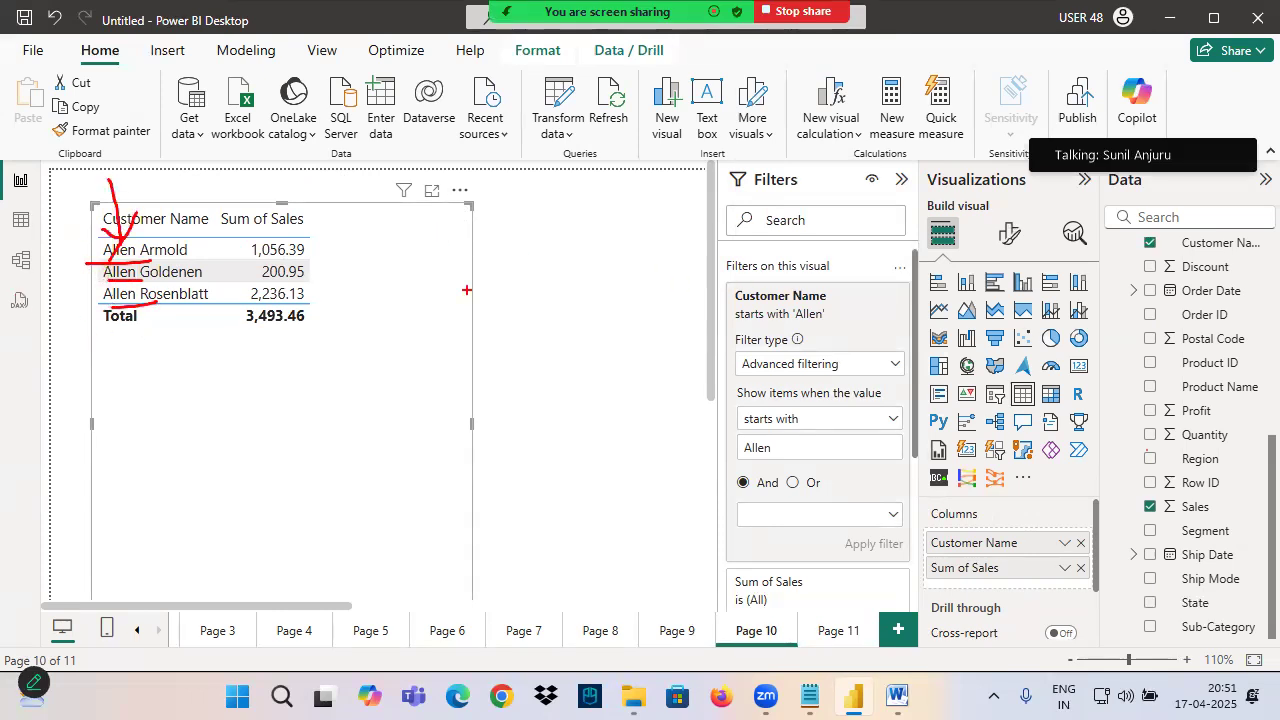
left_click_drag(571, 150, 540, 186)
mouse_move(571, 149)
left_mouse_down()
mouse_move(585, 200)
mouse_move(637, 170)
left_mouse_up()
mouse_move(724, 146)
left_mouse_down()
mouse_move(730, 184)
mouse_move(706, 193)
left_mouse_up()
left_click_drag(737, 172, 786, 188)
mouse_move(786, 184)
left_mouse_down()
mouse_move(830, 158)
mouse_move(830, 192)
left_mouse_up()
left_click_drag(858, 148, 906, 202)
left_click_drag(966, 118, 974, 178)
mouse_move(1002, 130)
left_mouse_down()
mouse_move(976, 158)
mouse_move(1018, 180)
left_mouse_up()
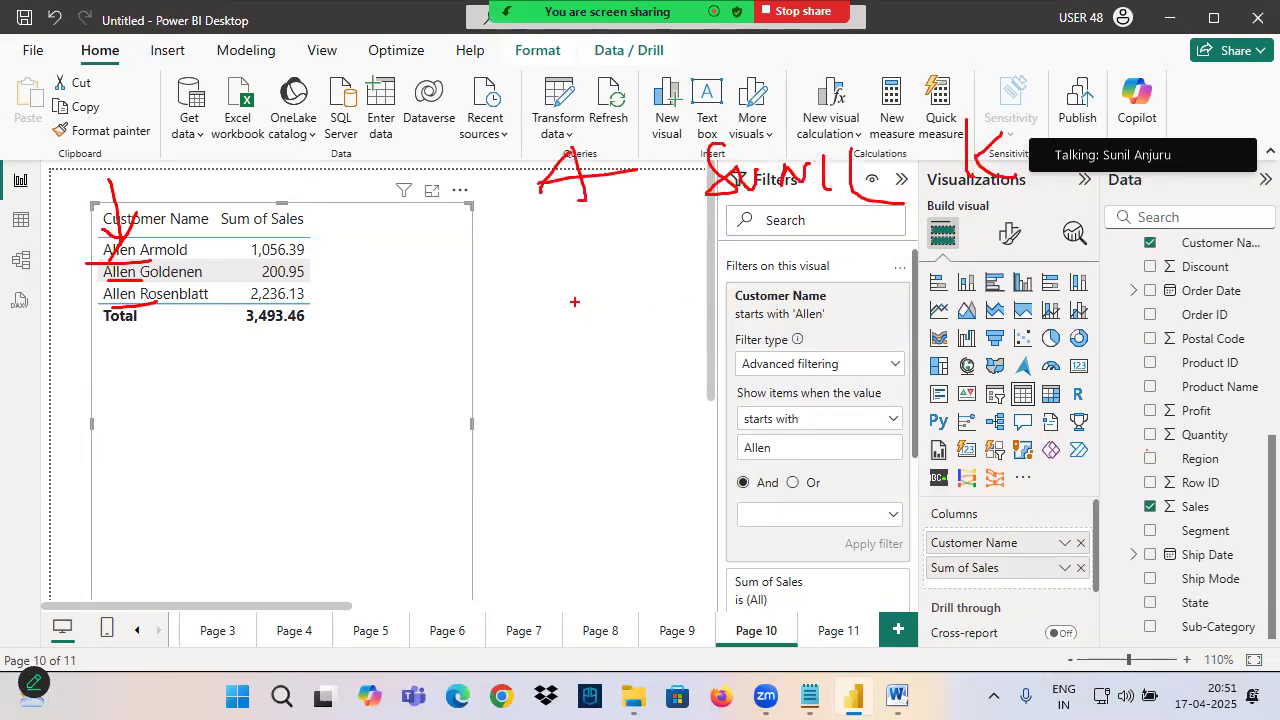
left_click_drag(580, 241, 555, 326)
mouse_move(604, 280)
left_mouse_down()
mouse_move(640, 274)
mouse_move(678, 300)
mouse_move(746, 290)
left_mouse_up()
mouse_move(810, 250)
left_mouse_down()
mouse_move(810, 280)
mouse_move(847, 291)
left_mouse_up()
left_click_drag(780, 281, 893, 259)
left_click_drag(985, 220, 968, 286)
mouse_move(1014, 222)
left_mouse_down()
mouse_move(970, 262)
mouse_move(1062, 306)
left_mouse_up()
left_click_drag(605, 430, 648, 432)
left_click_drag(596, 413, 740, 388)
left_click_drag(832, 337, 822, 414)
mouse_move(868, 350)
left_mouse_down()
mouse_move(815, 390)
mouse_move(918, 422)
left_mouse_up()
mouse_move(1035, 322)
left_mouse_down()
mouse_move(1025, 376)
mouse_move(1044, 400)
left_mouse_up()
mouse_move(1060, 340)
left_mouse_down()
mouse_move(1130, 336)
mouse_move(1150, 366)
left_mouse_up()
mouse_move(1172, 308)
left_mouse_down()
mouse_move(1174, 334)
mouse_move(1210, 350)
left_mouse_up()
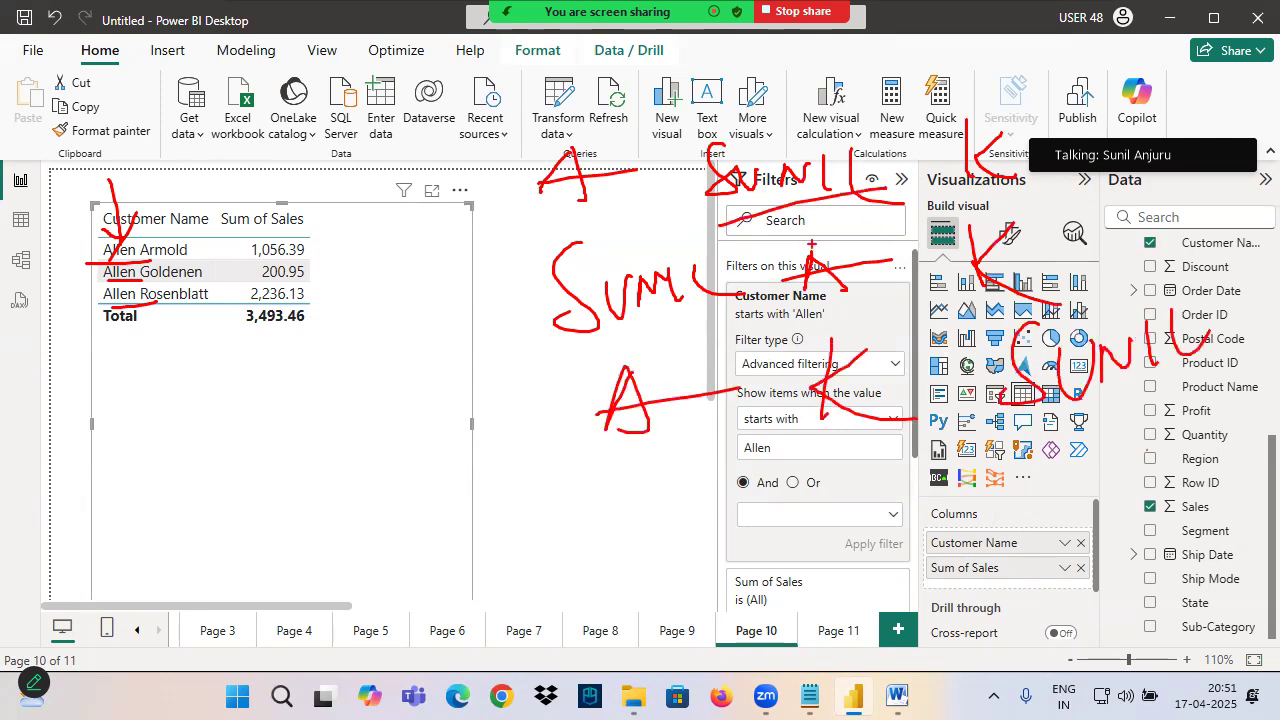
left_click_drag(593, 338, 684, 303)
mouse_move(1040, 410)
left_mouse_down()
mouse_move(1194, 366)
mouse_move(1212, 280)
mouse_move(576, 134)
mouse_move(978, 440)
mouse_move(1156, 238)
left_mouse_up()
mouse_move(553, 44)
left_mouse_down()
mouse_move(606, 114)
mouse_move(630, 92)
left_mouse_up()
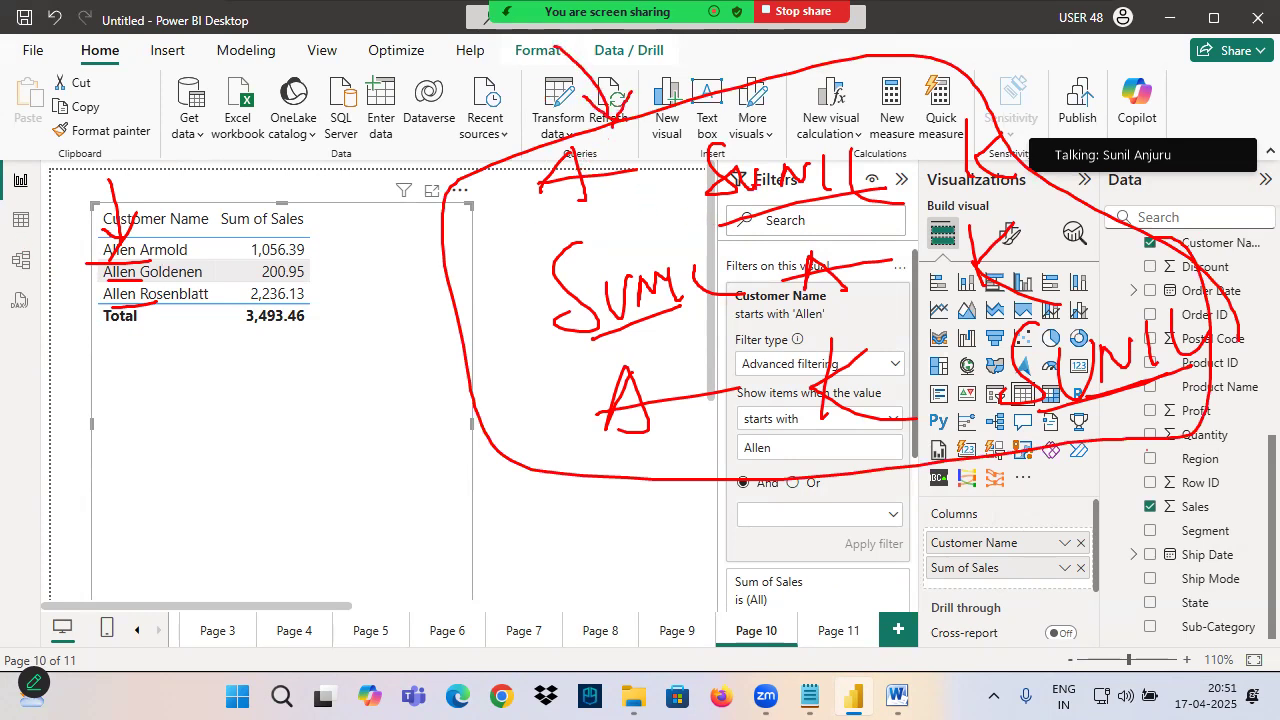
mouse_move(832, 168)
left_mouse_down()
mouse_move(672, 176)
mouse_move(840, 130)
left_mouse_up()
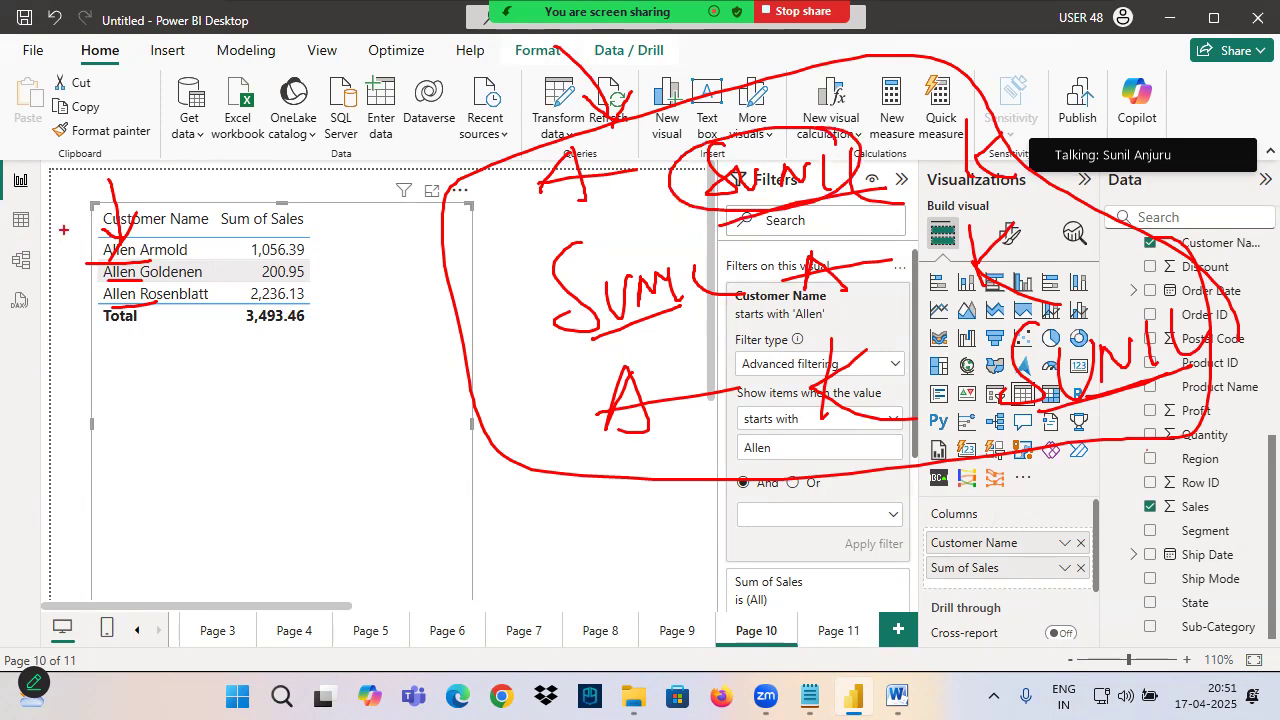
left_click_drag(708, 85, 732, 133)
left_click_drag(746, 111, 737, 151)
left_click_drag(477, 254, 550, 308)
left_click_drag(539, 262, 479, 368)
left_click_drag(1230, 284, 1190, 328)
left_click_drag(1186, 297, 1232, 328)
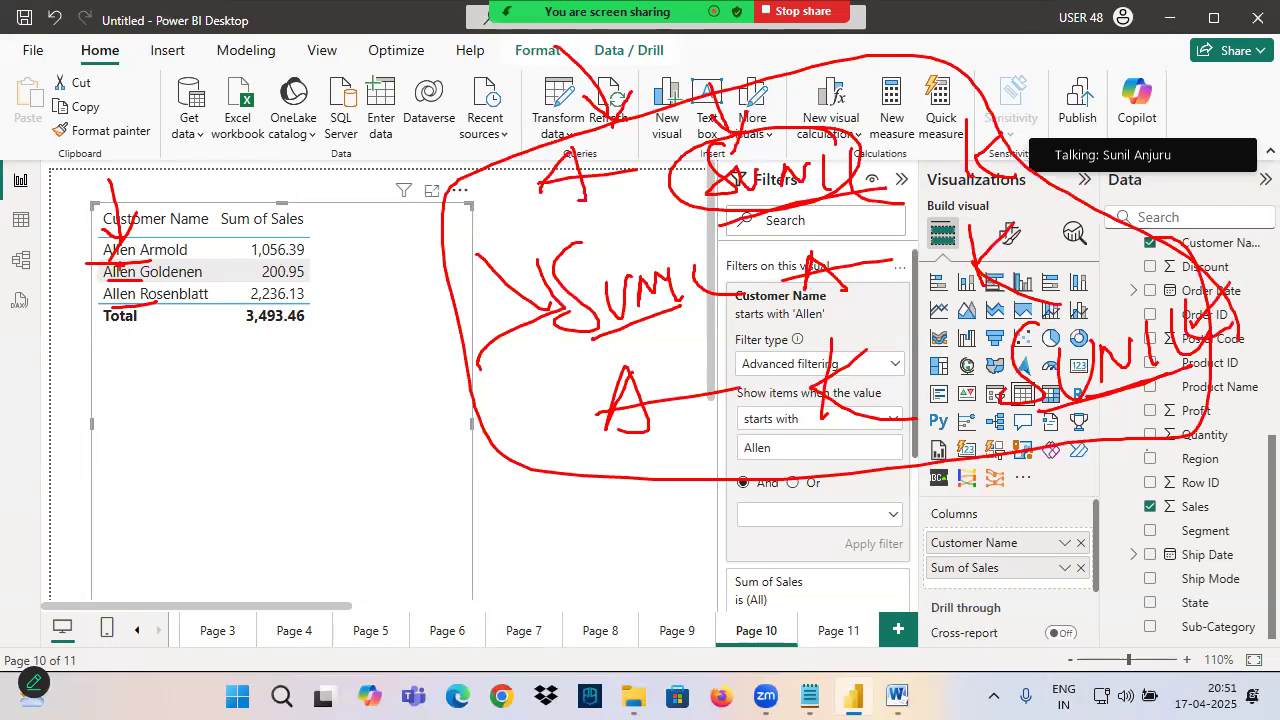
key("Escape")
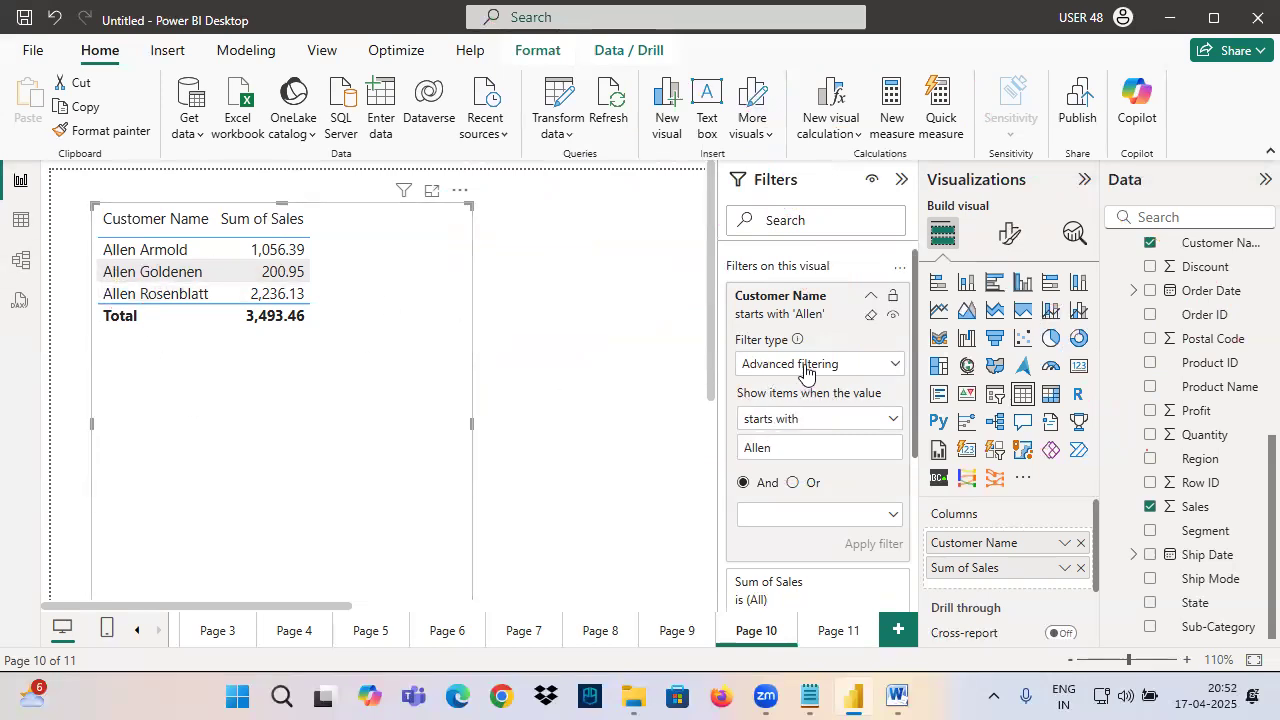
Change the Customer Name filter's condition to contains, with the same customer first name, and apply it to the table.
left_click(777, 417)
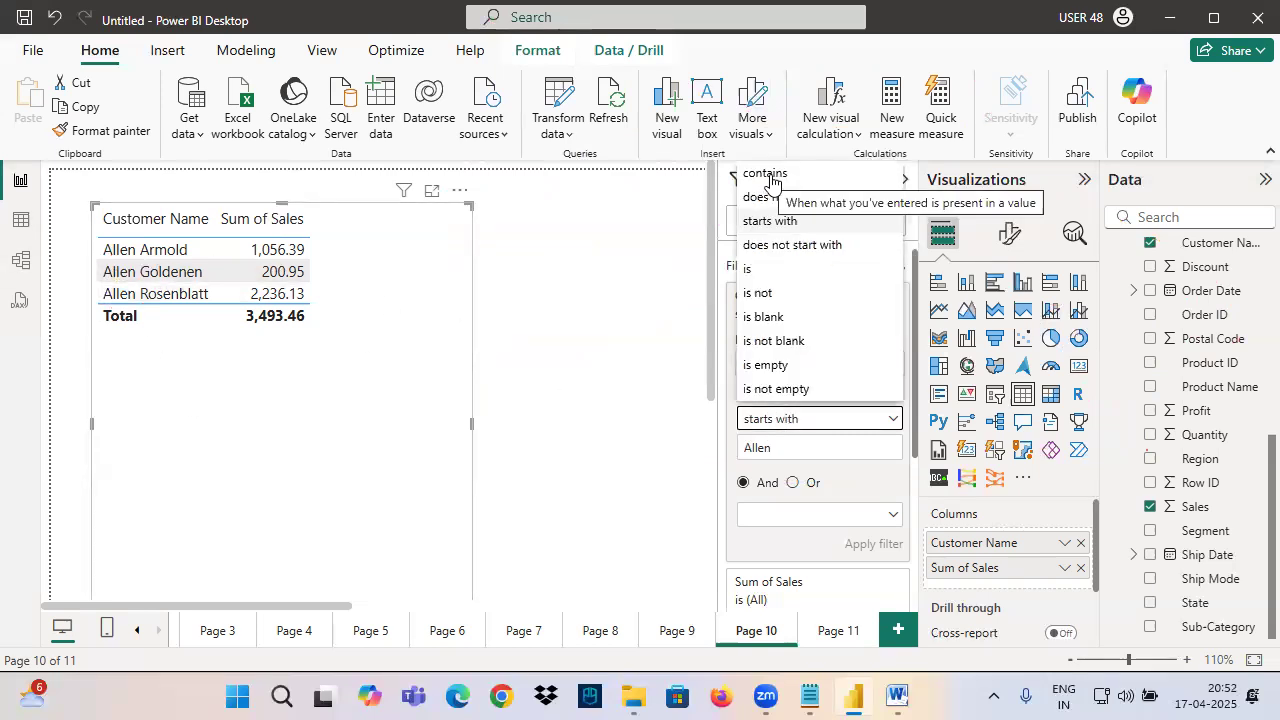
left_click(763, 176)
double_click(787, 446)
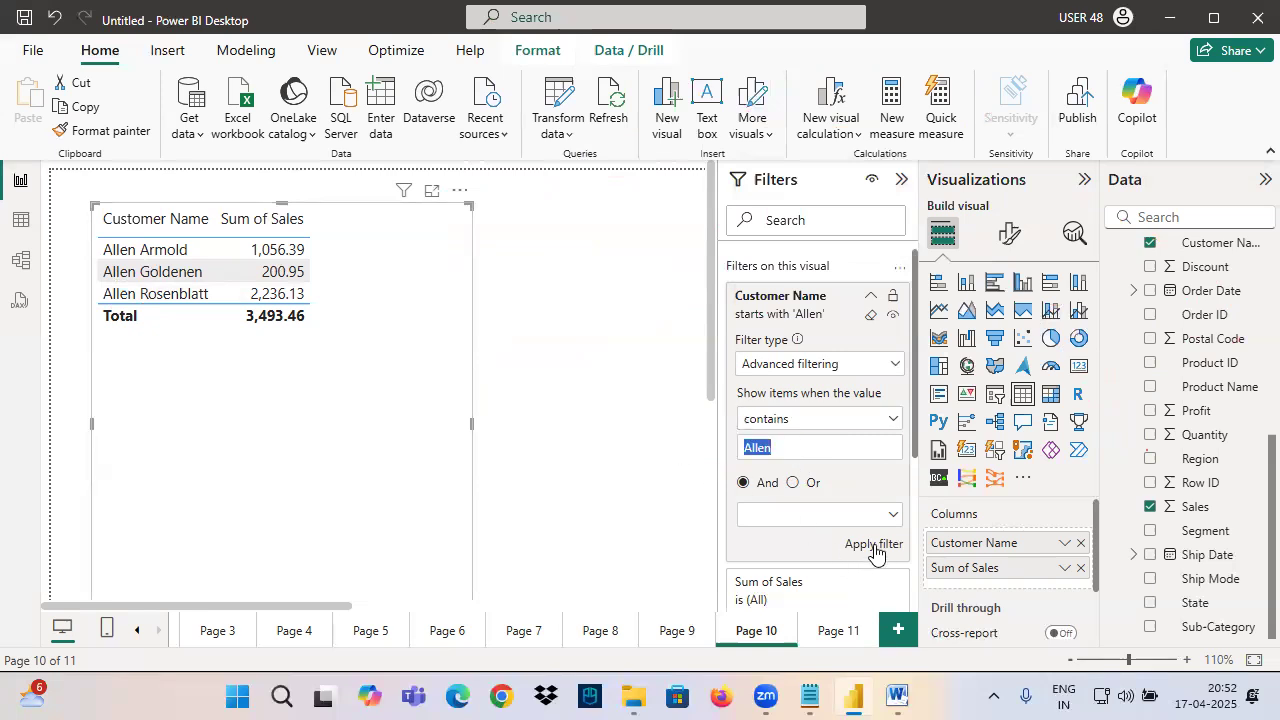
left_click(873, 544)
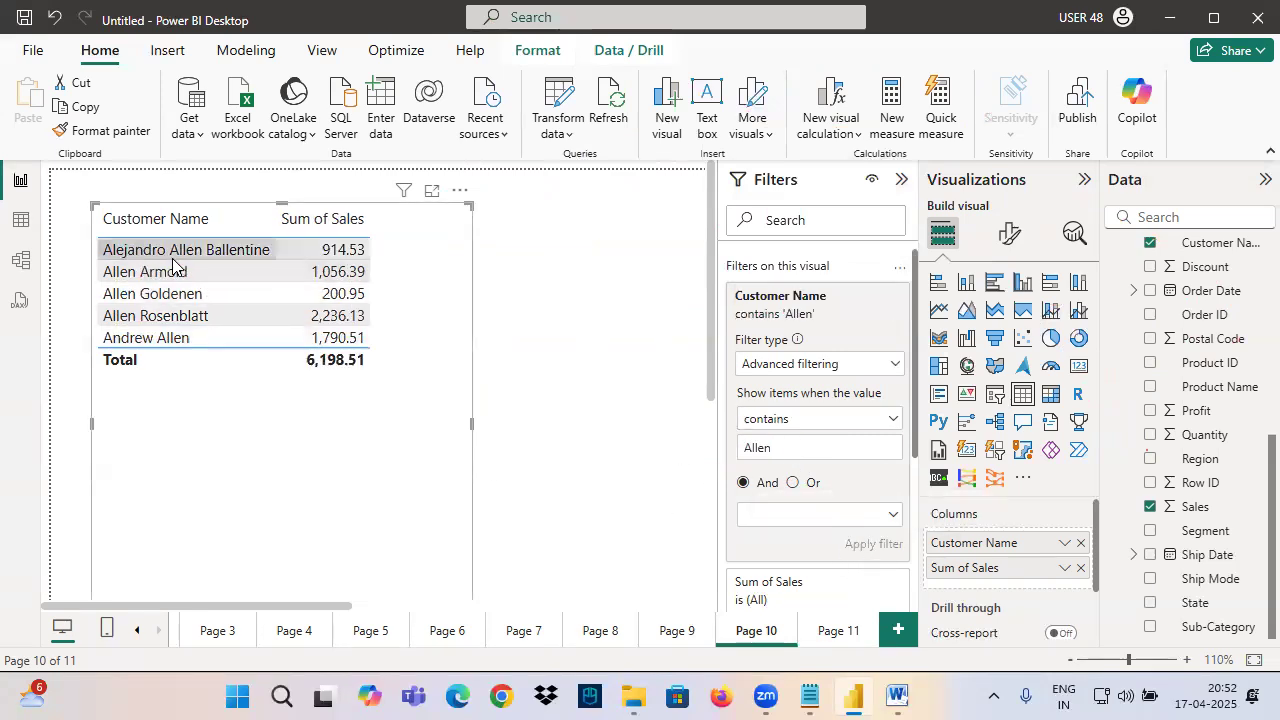
key("ctrl+2")
left_click_drag(168, 259, 217, 260)
left_click_drag(190, 207, 196, 238)
left_click_drag(215, 210, 198, 237)
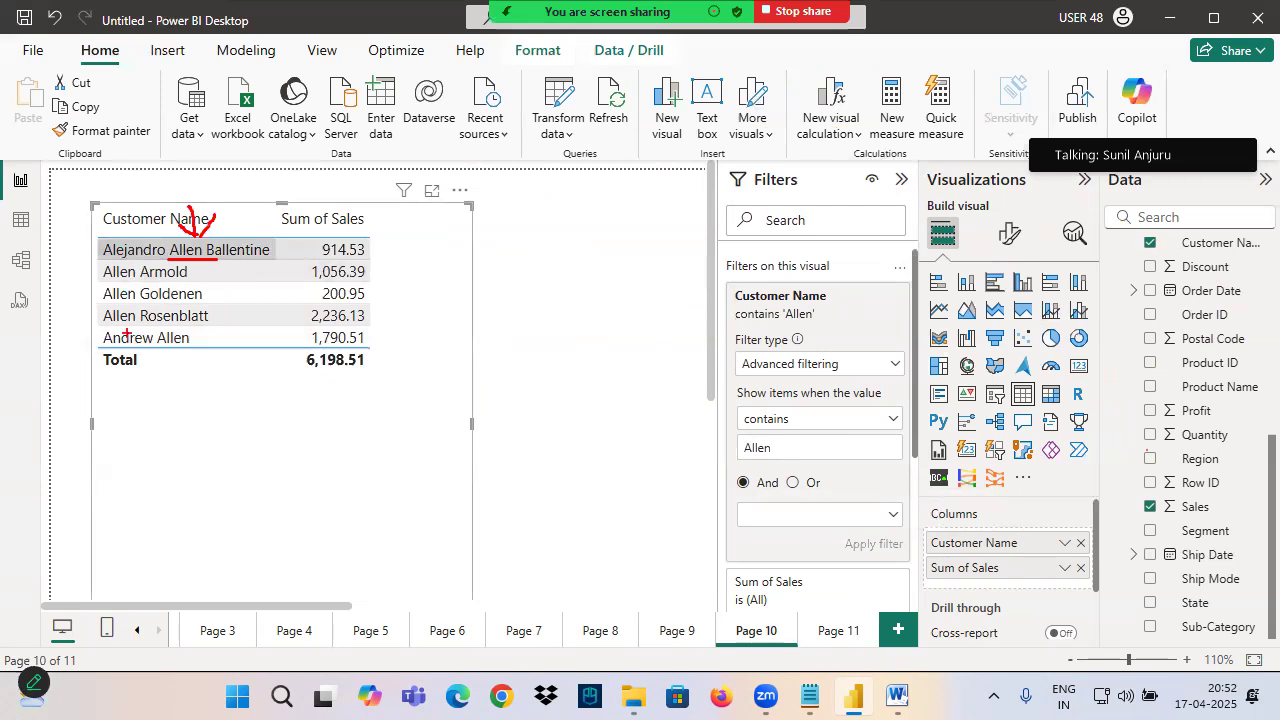
left_click_drag(93, 284, 140, 279)
left_click_drag(158, 348, 208, 349)
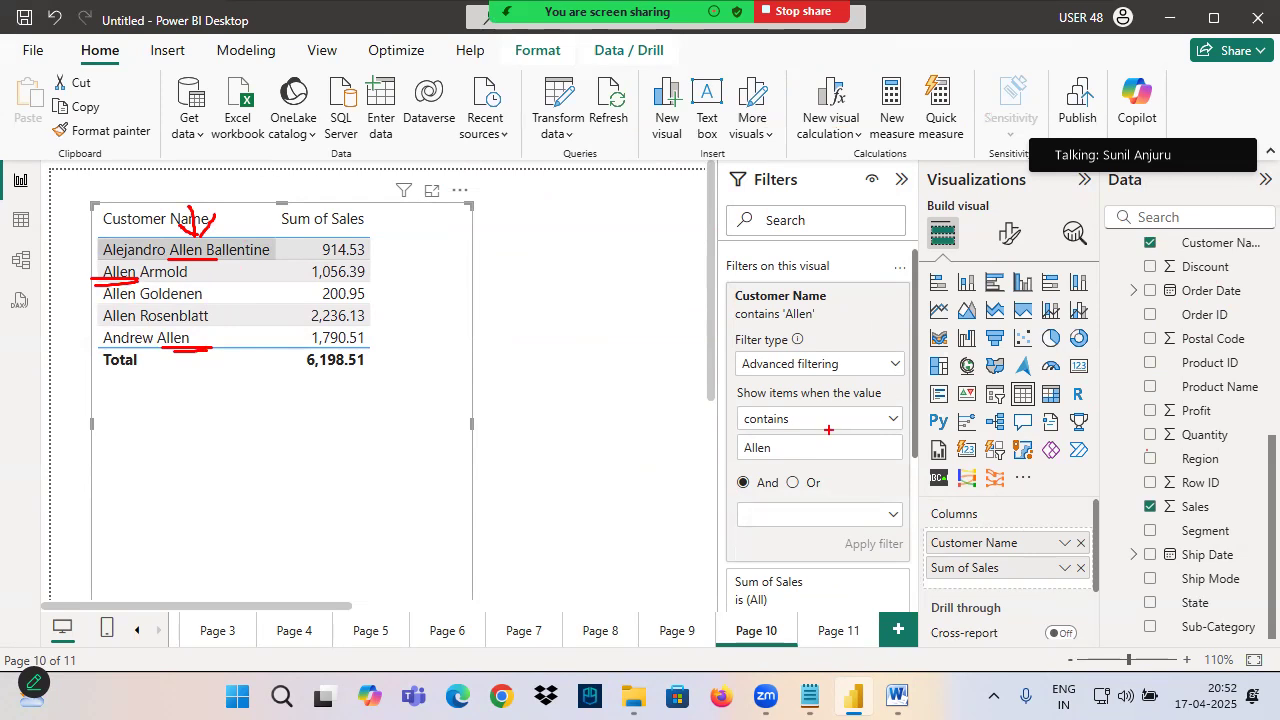
Set the Customer Name filter's condition to does not contain, keep the same first name, and apply it.
left_click(828, 428)
left_click(771, 198)
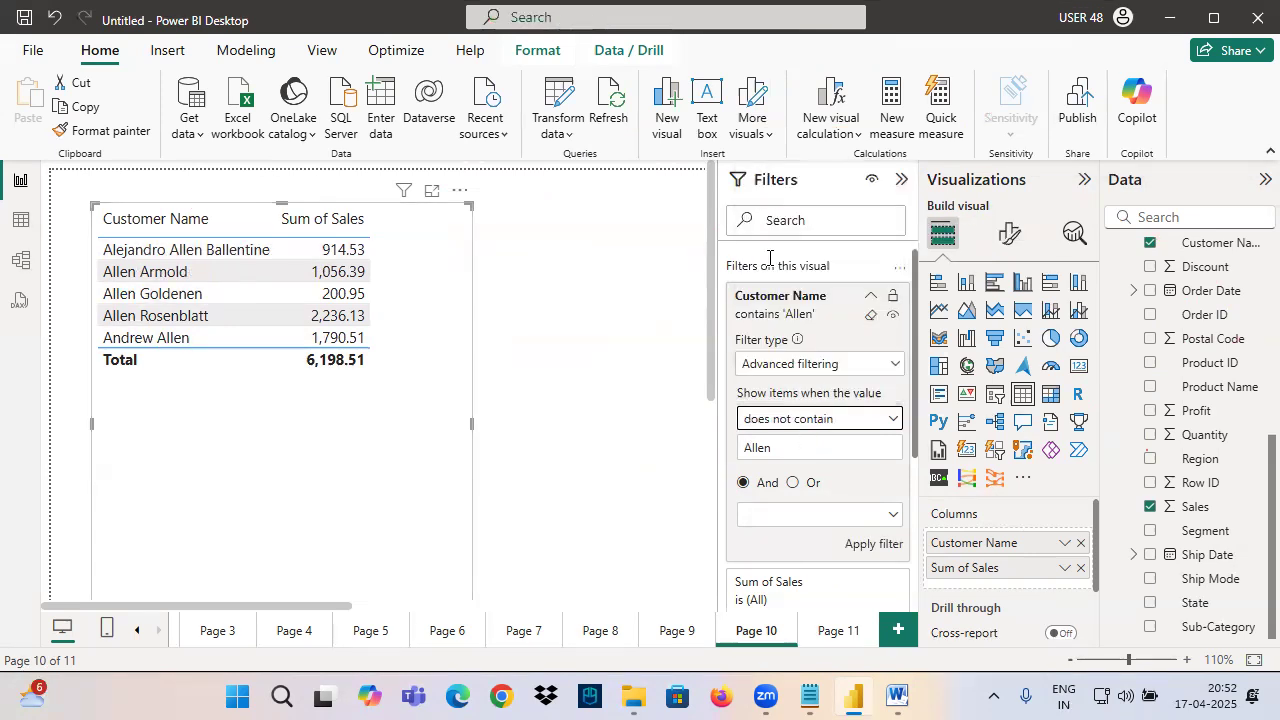
left_click(855, 543)
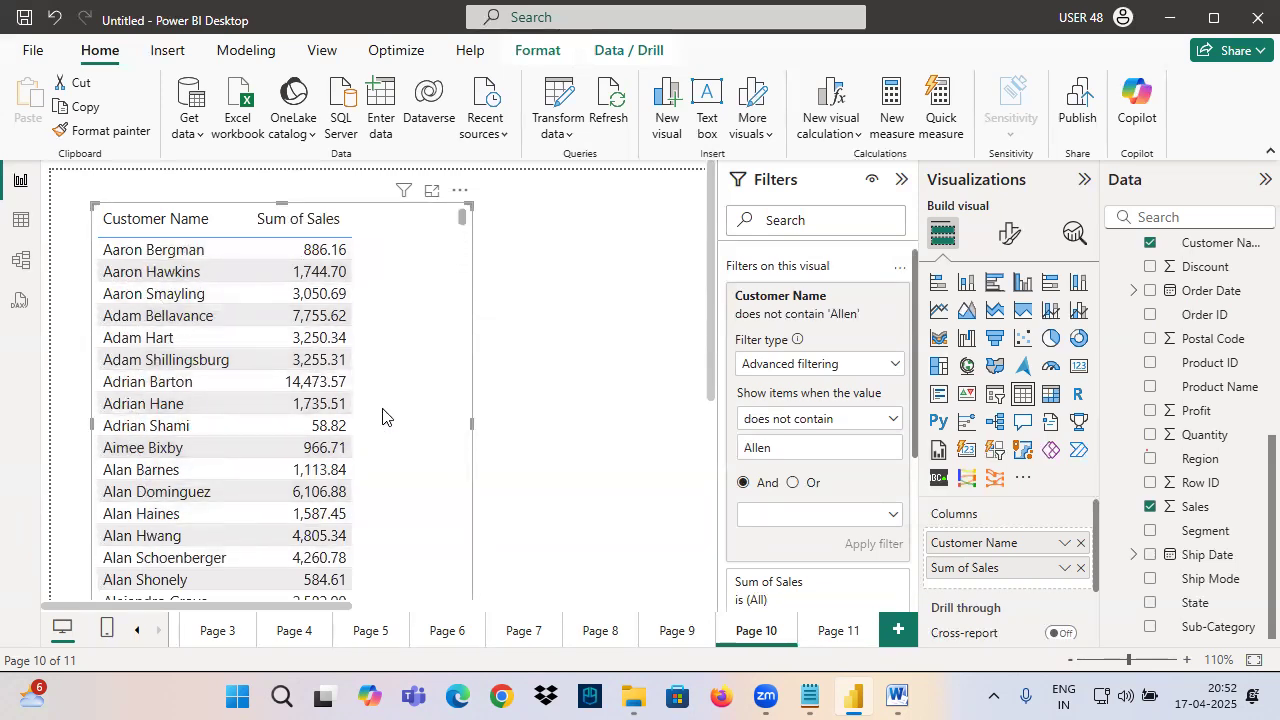
Review the is blank, is not blank, is empty and is not empty conditions offered for the Customer Name filter.
left_click_drag(733, 458, 822, 455)
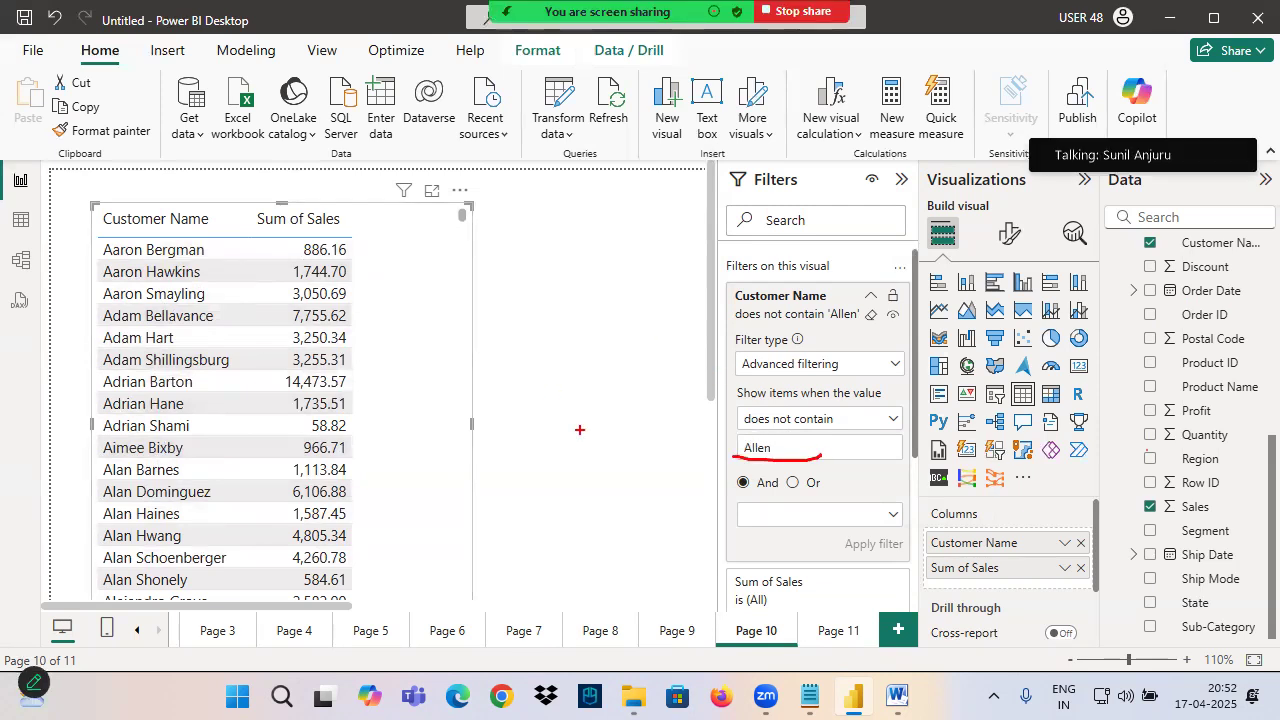
left_click_drag(756, 424, 862, 425)
left_click(843, 424)
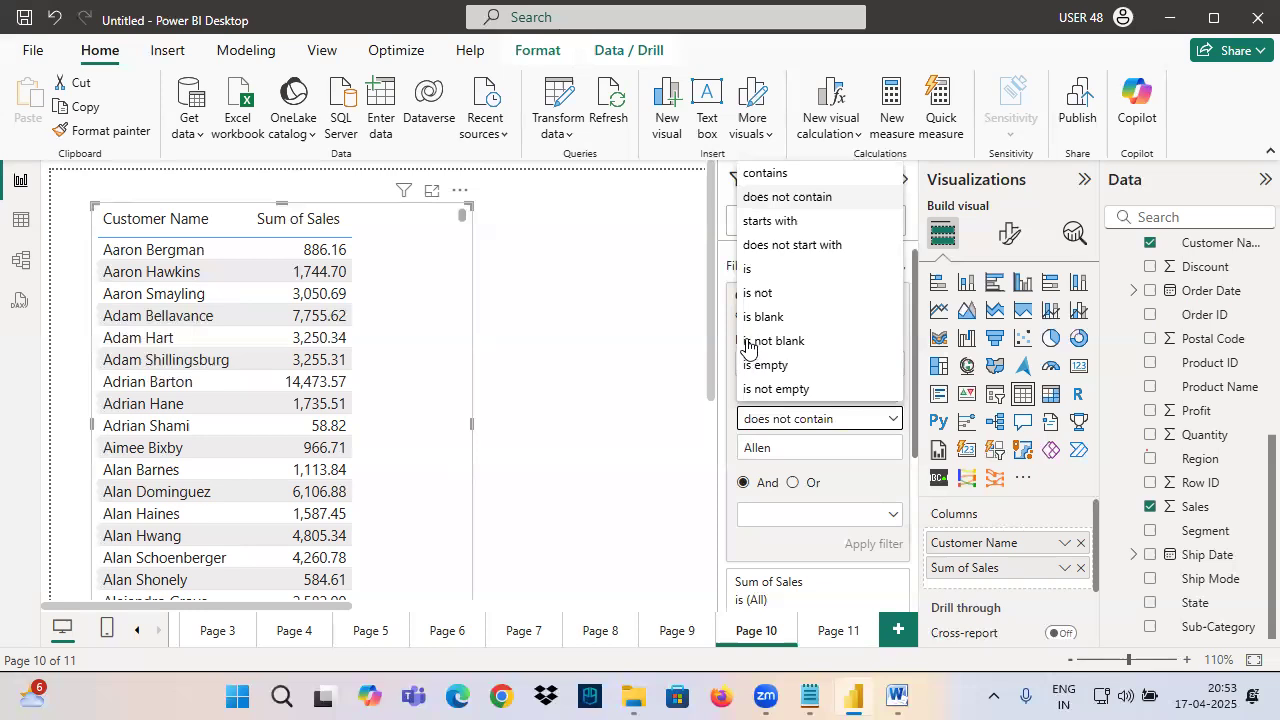
key("ctrl+2")
left_click_drag(722, 305, 843, 404)
mouse_move(752, 101)
left_mouse_down()
mouse_move(753, 128)
mouse_move(749, 94)
mouse_move(798, 134)
left_mouse_up()
mouse_move(801, 111)
left_mouse_down()
mouse_move(777, 137)
mouse_move(825, 136)
mouse_move(910, 92)
left_mouse_up()
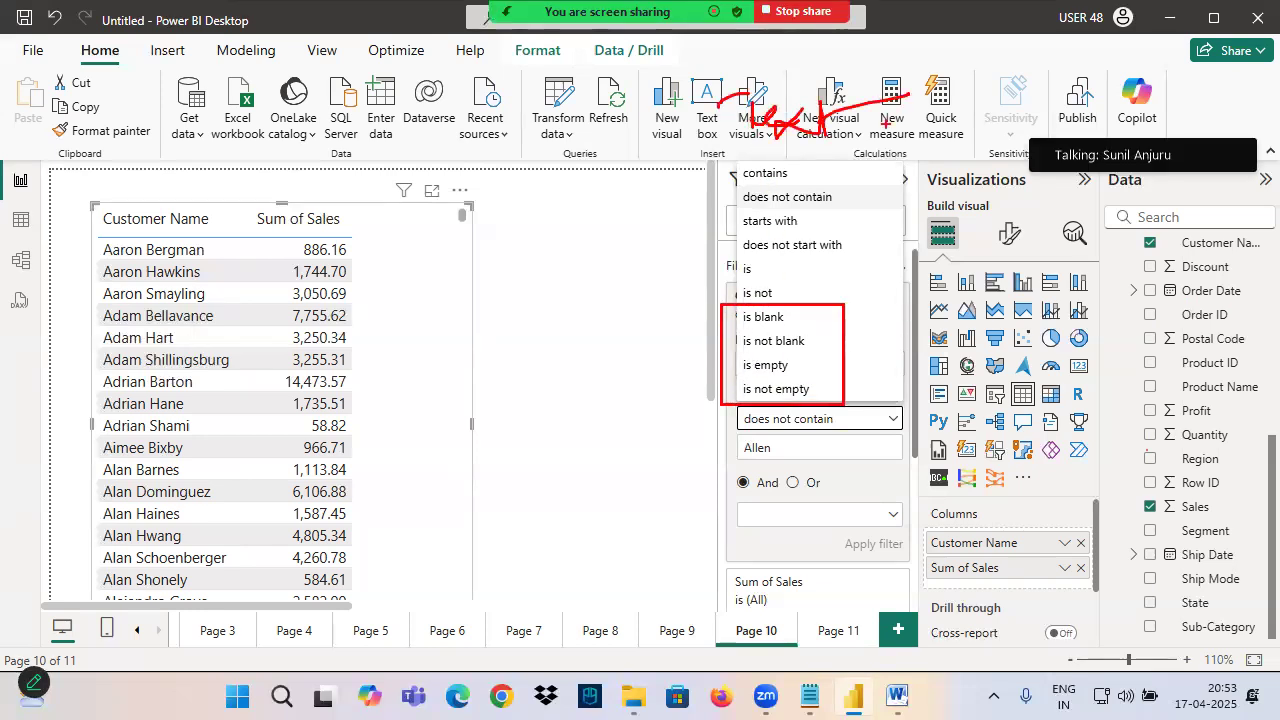
mouse_move(470, 115)
left_mouse_down()
mouse_move(466, 148)
mouse_move(505, 122)
mouse_move(524, 150)
mouse_move(630, 136)
left_mouse_up()
left_click_drag(530, 206, 457, 163)
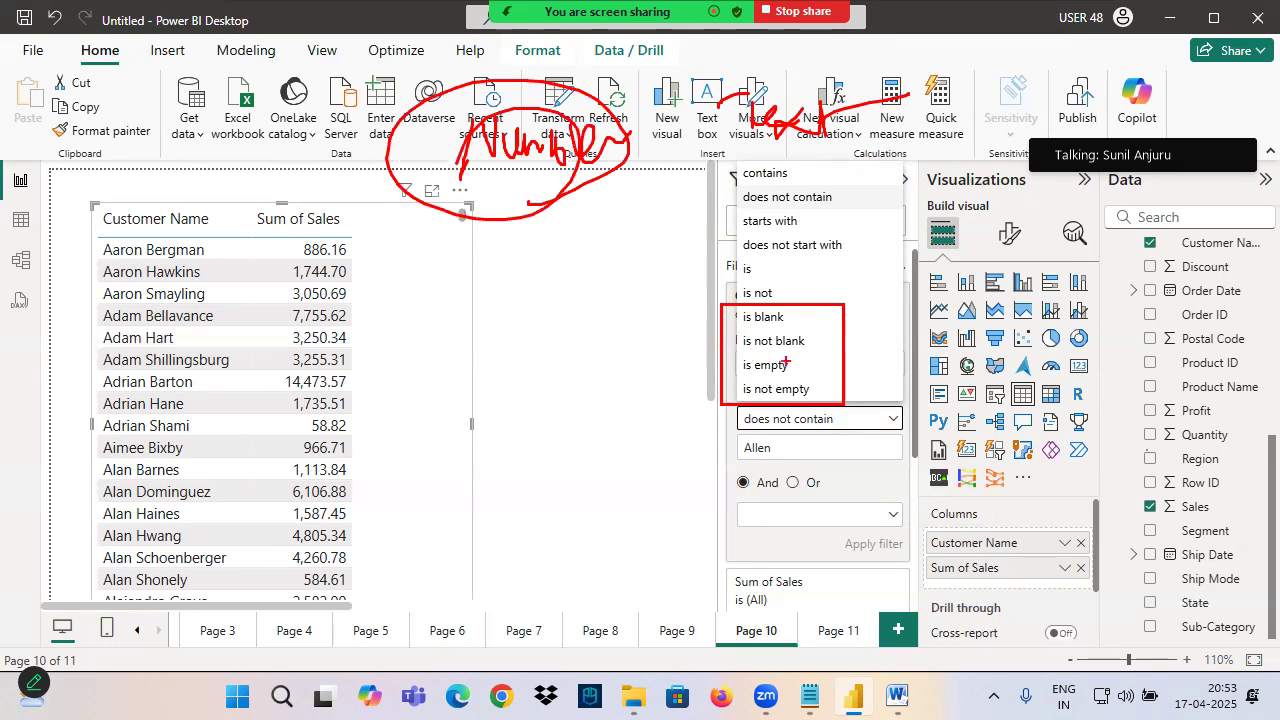
left_click_drag(747, 320, 784, 320)
mouse_move(741, 356)
left_mouse_down()
mouse_move(792, 352)
mouse_move(802, 370)
left_mouse_up()
left_click_drag(484, 204, 584, 76)
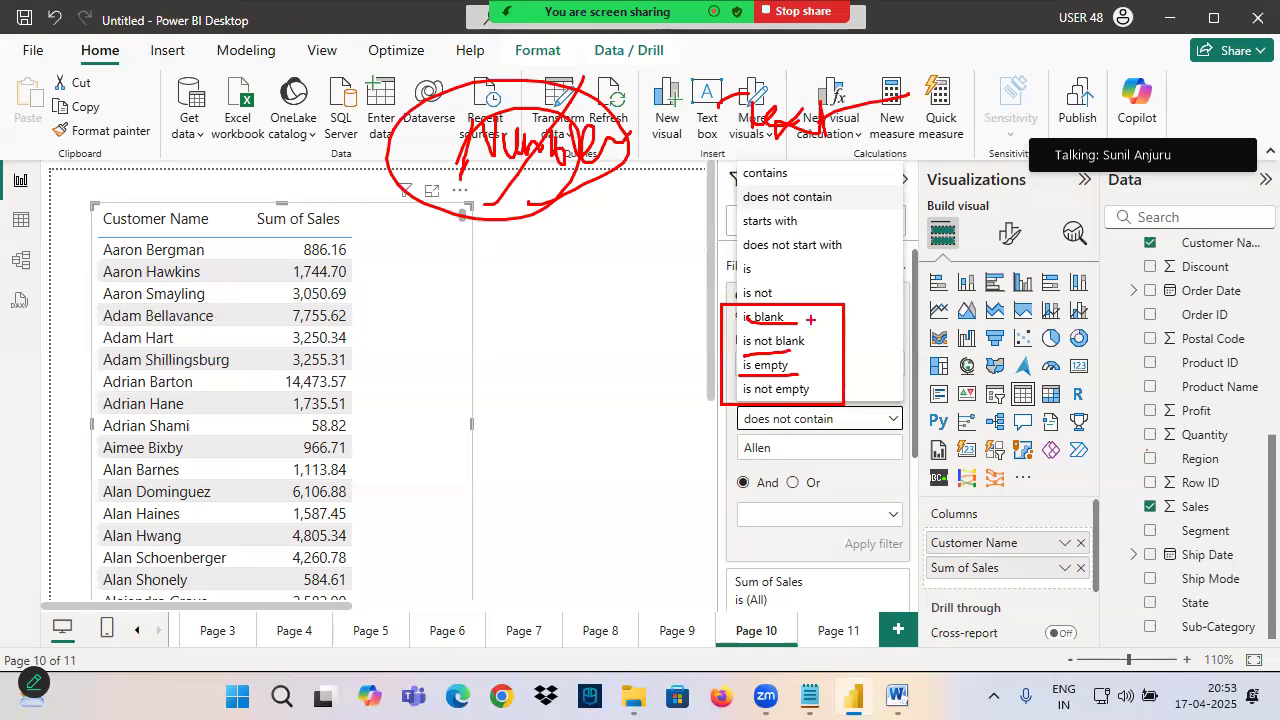
mouse_move(812, 318)
left_mouse_down()
mouse_move(728, 345)
mouse_move(812, 322)
mouse_move(752, 314)
left_mouse_up()
mouse_move(826, 370)
left_mouse_down()
mouse_move(726, 392)
mouse_move(828, 368)
left_mouse_up()
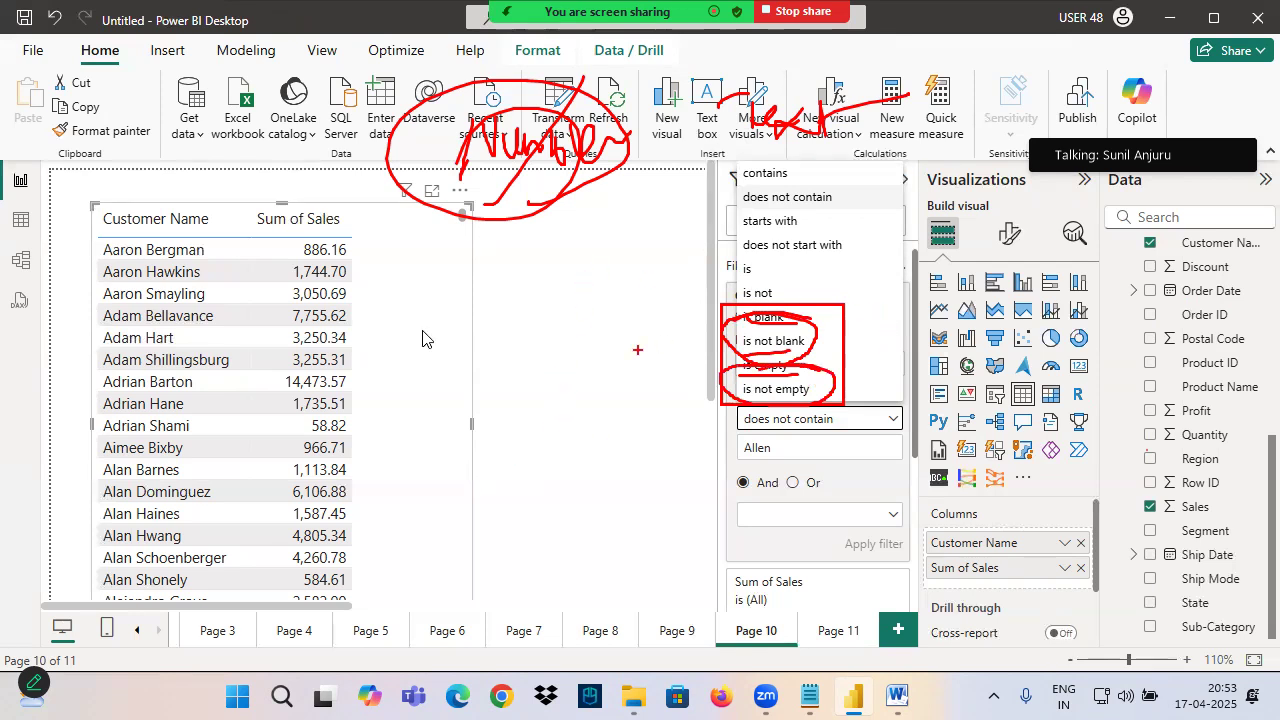
key("Escape")
Add Order Date as a filter on the table, set it to advanced filtering and review its is blank and is not blank conditions.
left_click(873, 300)
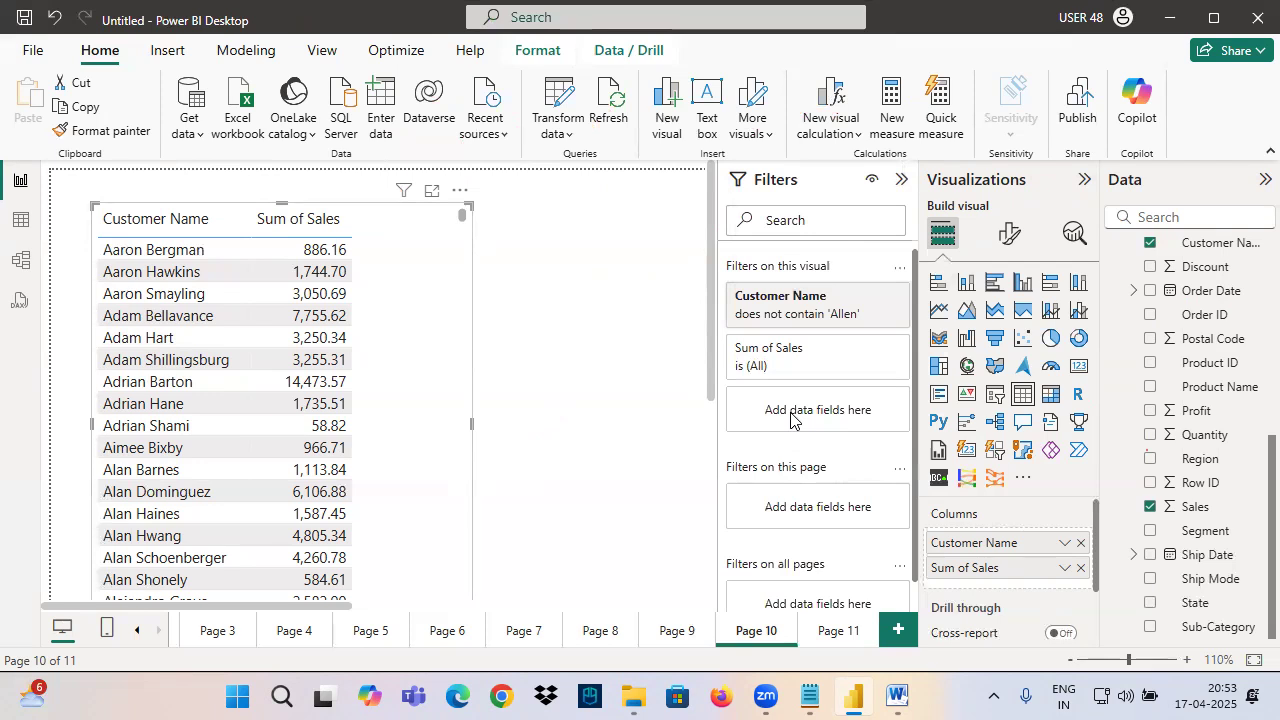
left_click_drag(1205, 291, 797, 455)
left_click(786, 416)
left_click(782, 446)
left_click(777, 478)
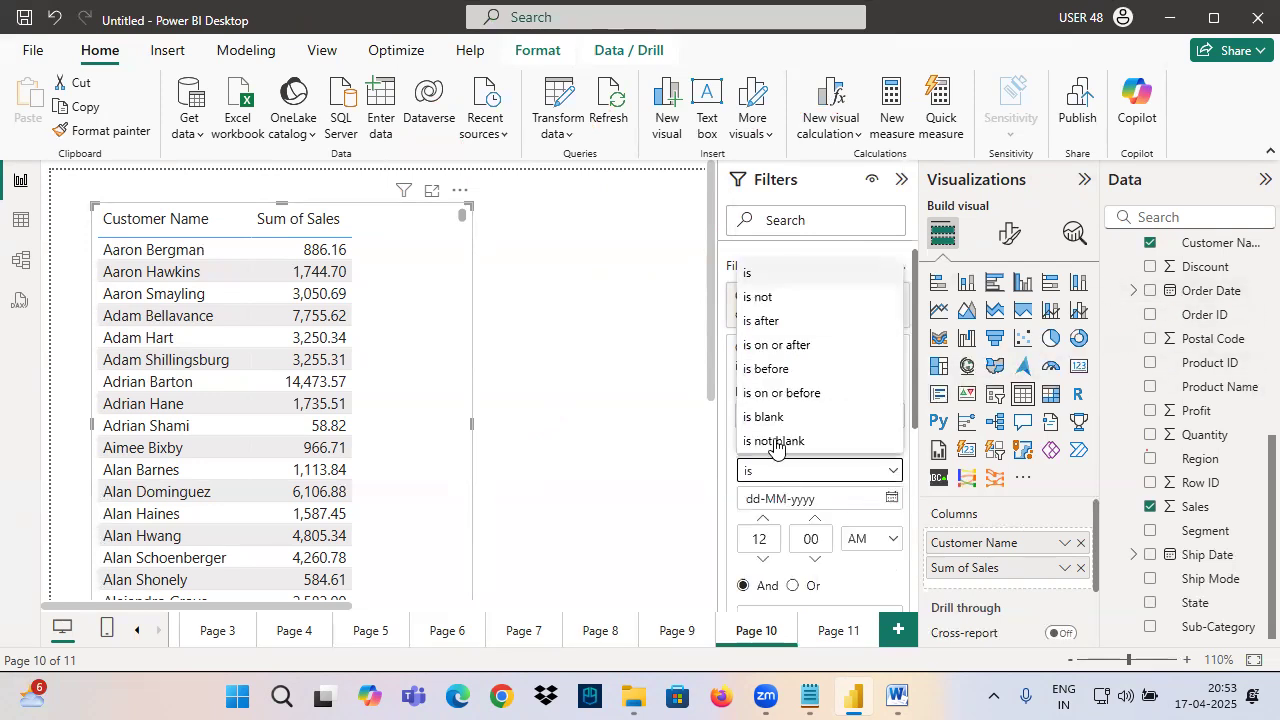
mouse_move(739, 405)
left_mouse_down()
mouse_move(754, 438)
mouse_move(828, 458)
left_mouse_up()
mouse_move(740, 432)
left_mouse_down()
mouse_move(794, 430)
mouse_move(814, 451)
left_mouse_up()
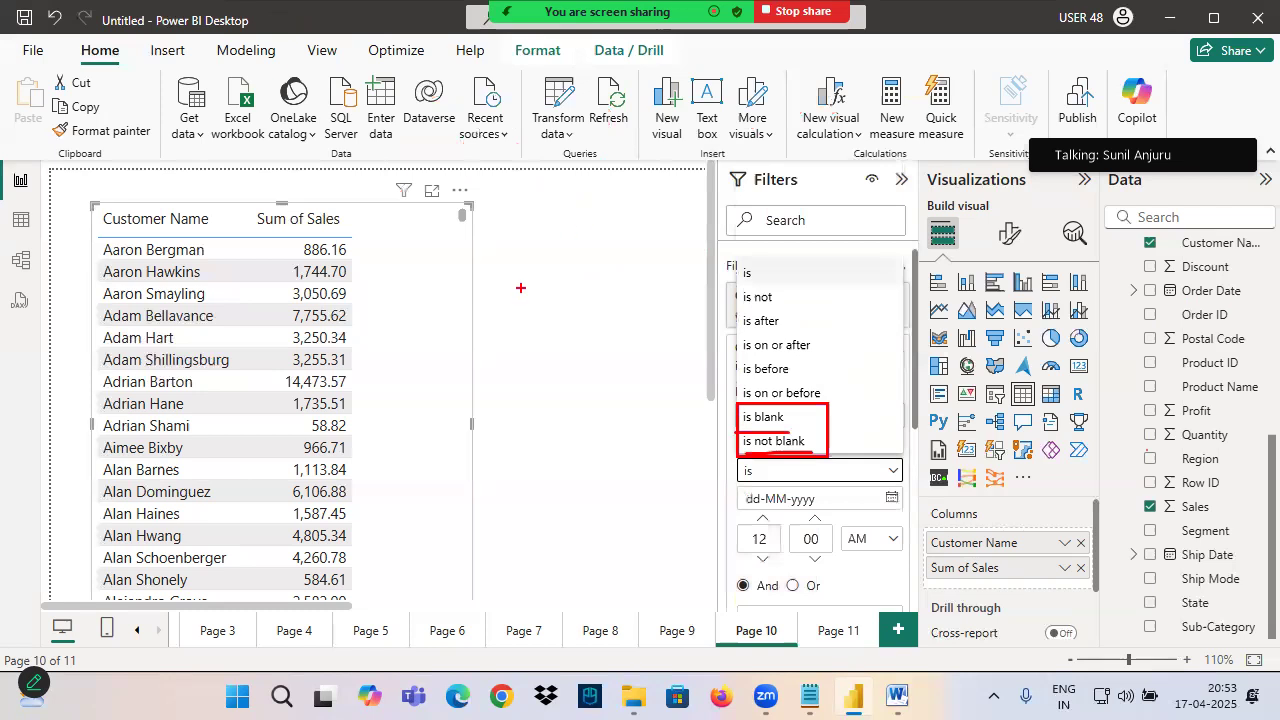
left_click_drag(792, 414, 843, 386)
left_click_drag(822, 428, 872, 391)
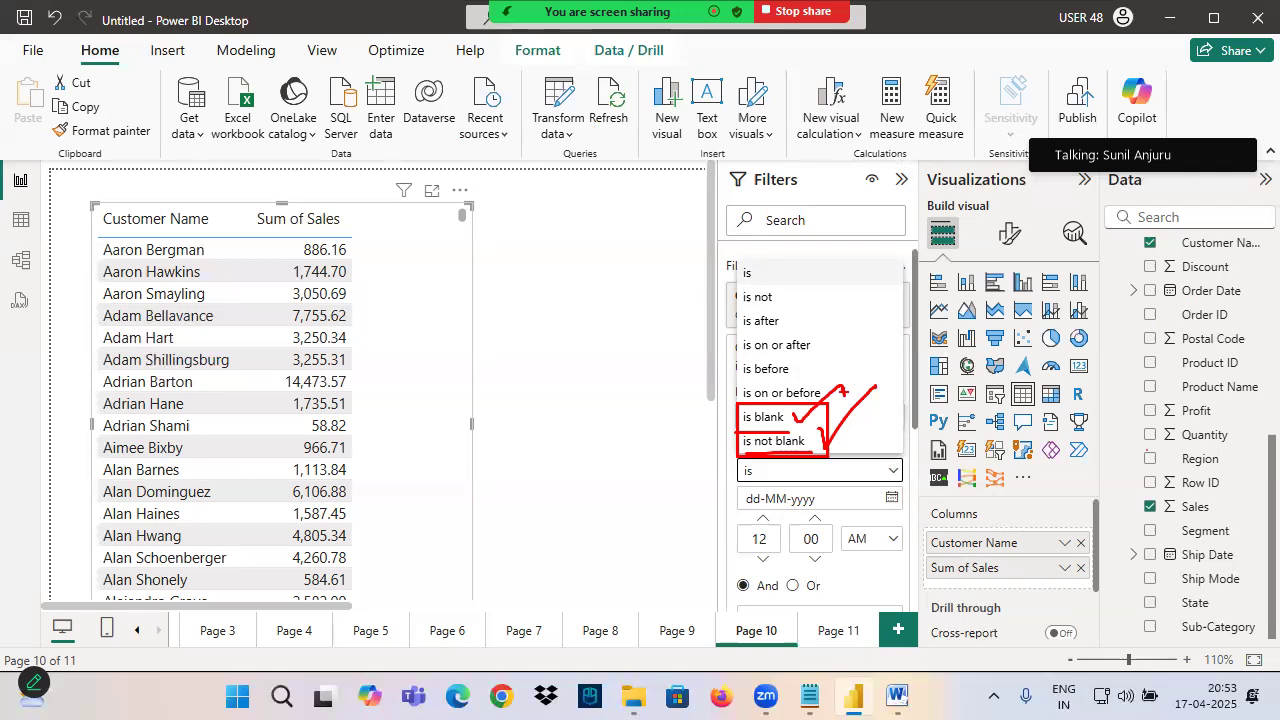
Switch to the Notepad notes and add the lines is blank and is not blank under the Text Datatype Column heading.
key("alt+Tab")
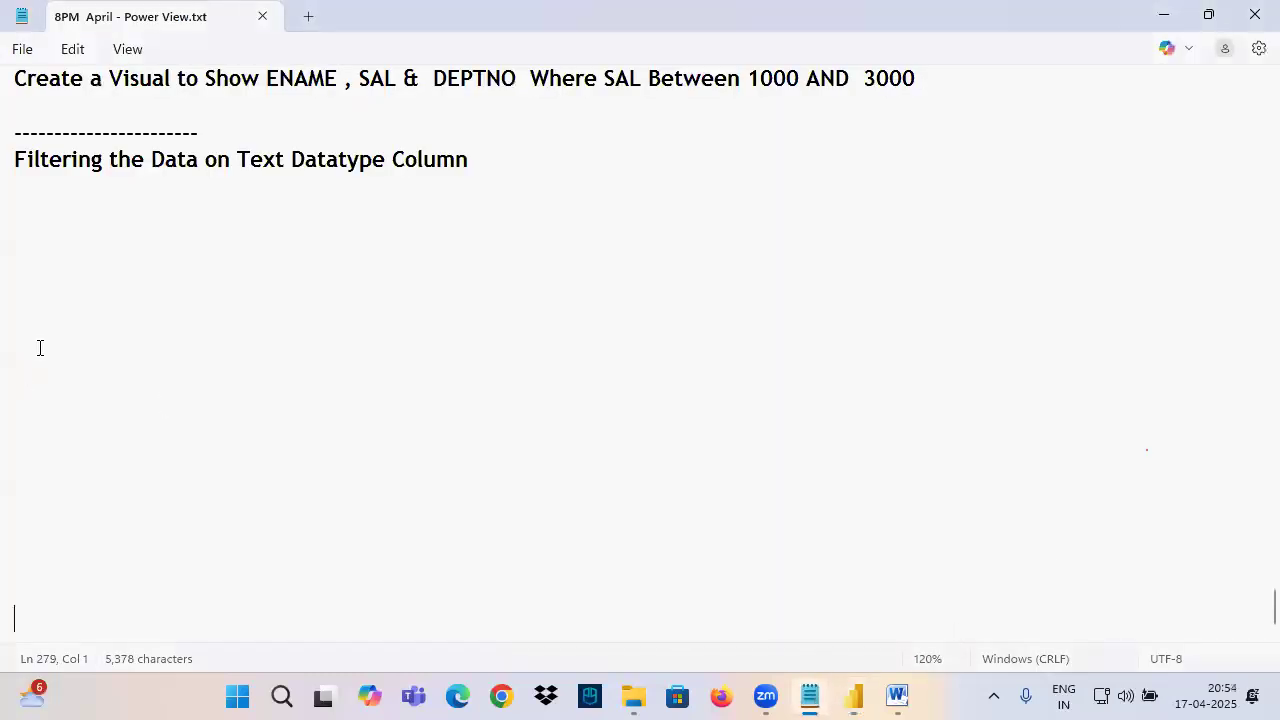
left_click(75, 213)
type("is")
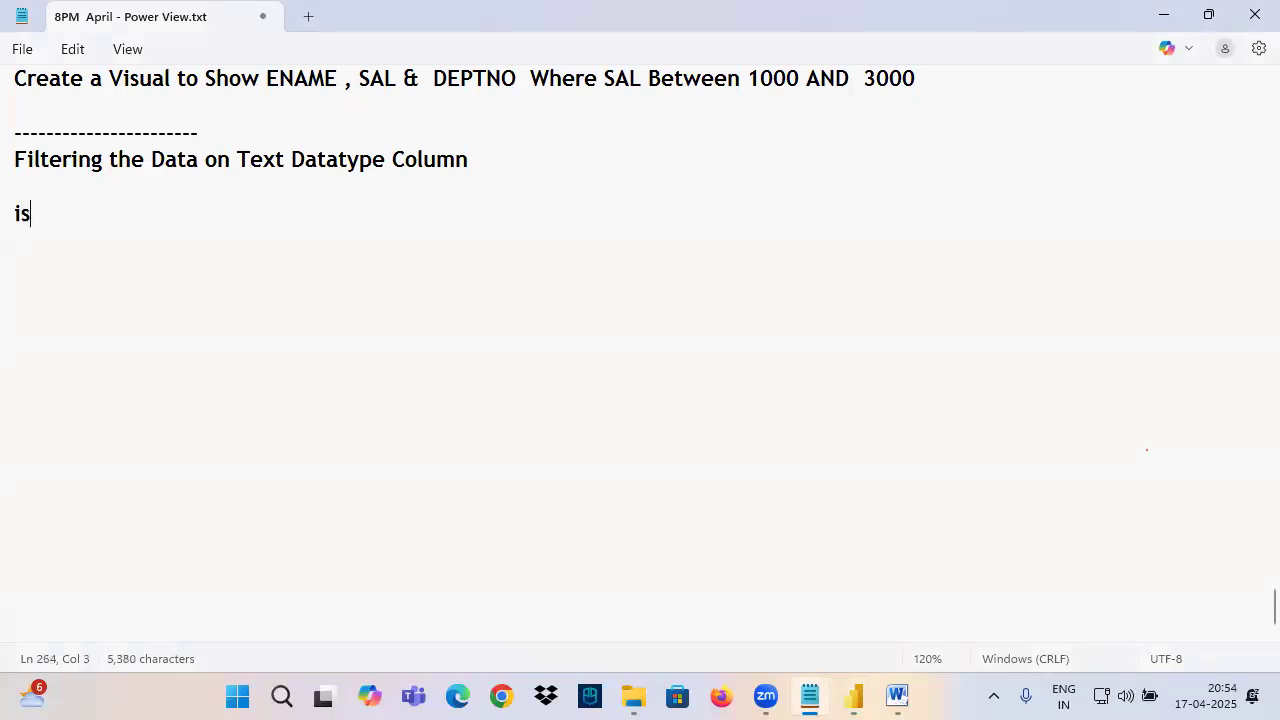
type(" blank")
key("Return")
type("is not bl")
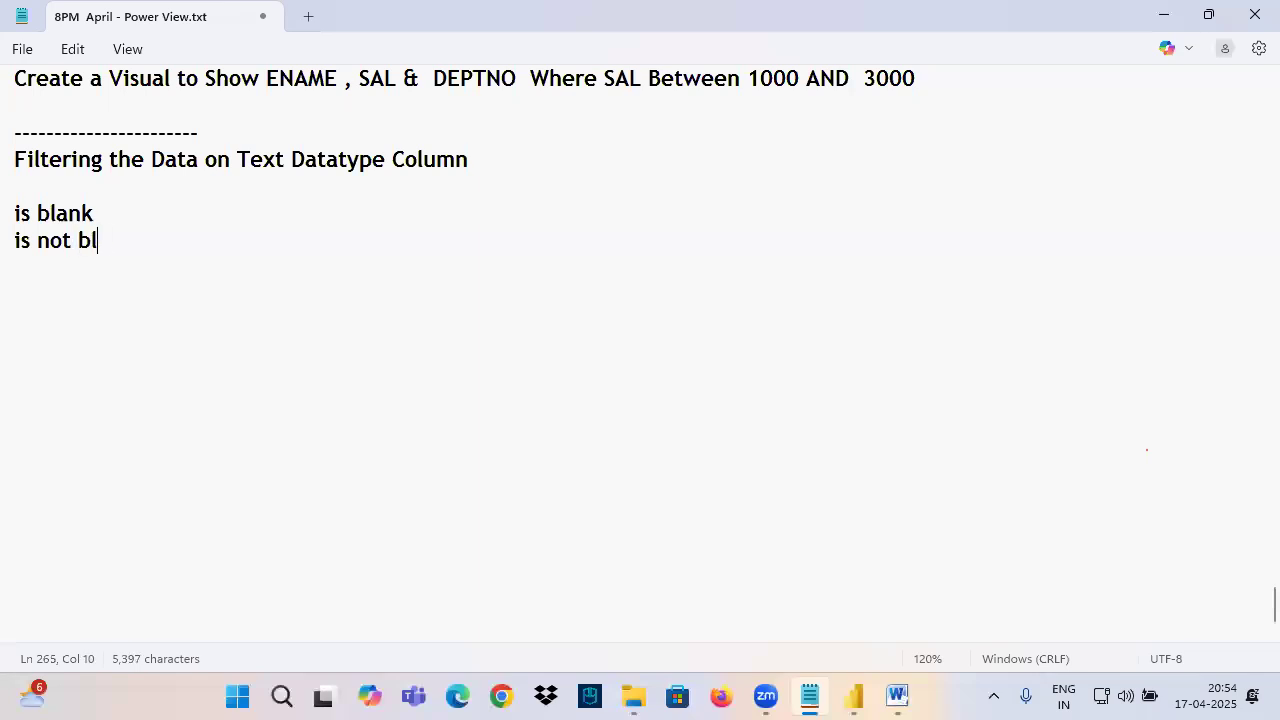
type("ank")
Add the lines is empty and is not empty below the blank conditions, separated by empty lines.
key("Return")
key("Return")
key("Return")
type("is empt")
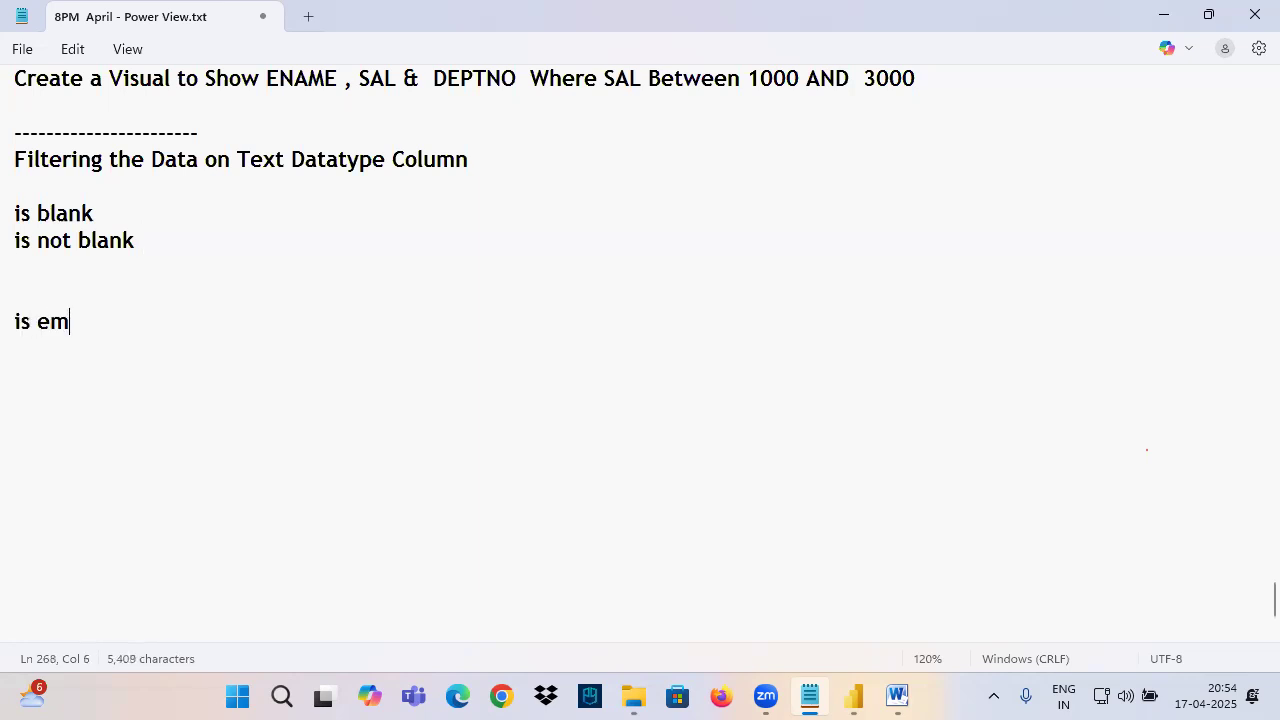
type("is")
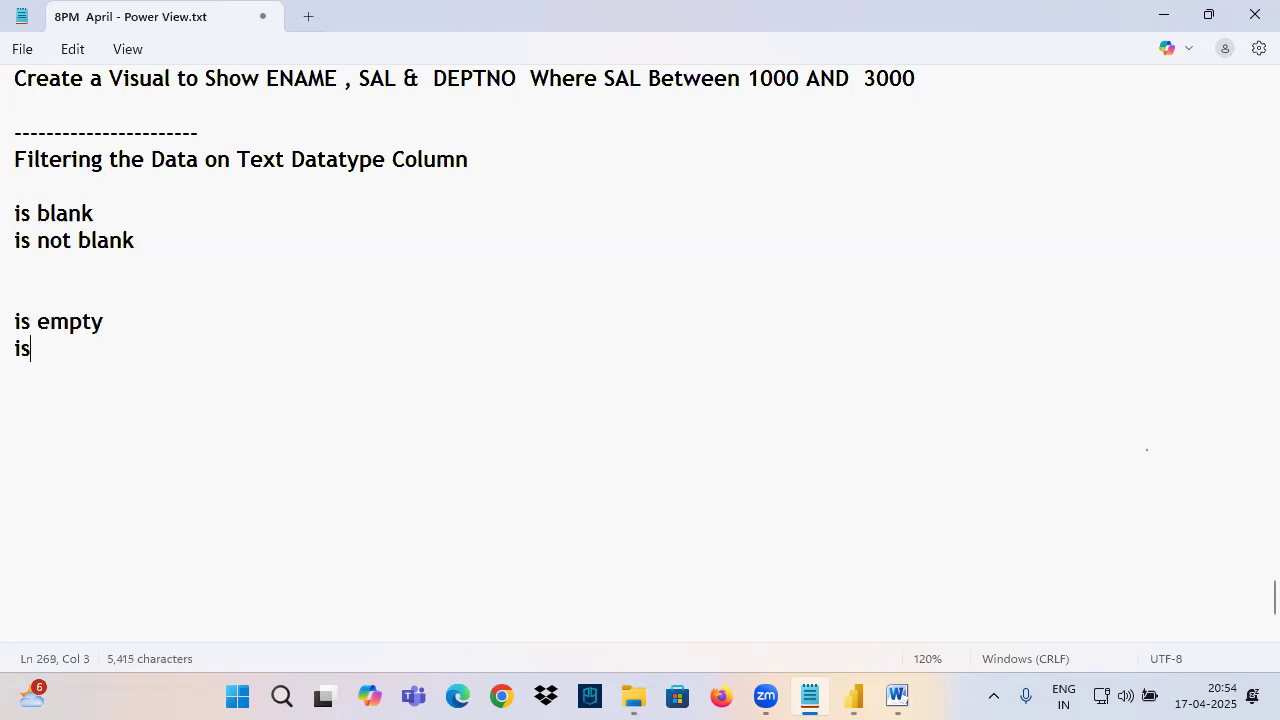
type(" not empty")
Insert the heading Text Columns above the is empty line, followed by a blank line.
left_click(63, 288)
key("Return")
type("Text Columns")
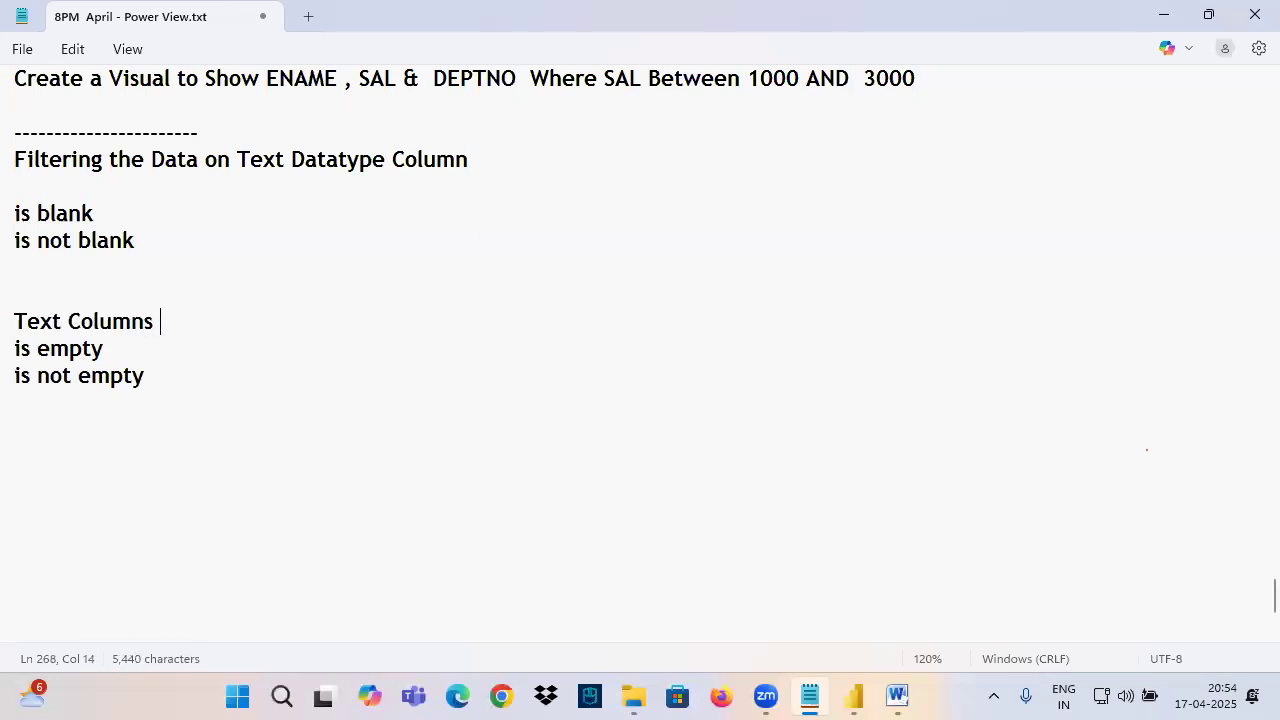
key("Return")
Insert the heading All Columns above the is blank line and a dashed separator line above Text Columns.
left_click(32, 189)
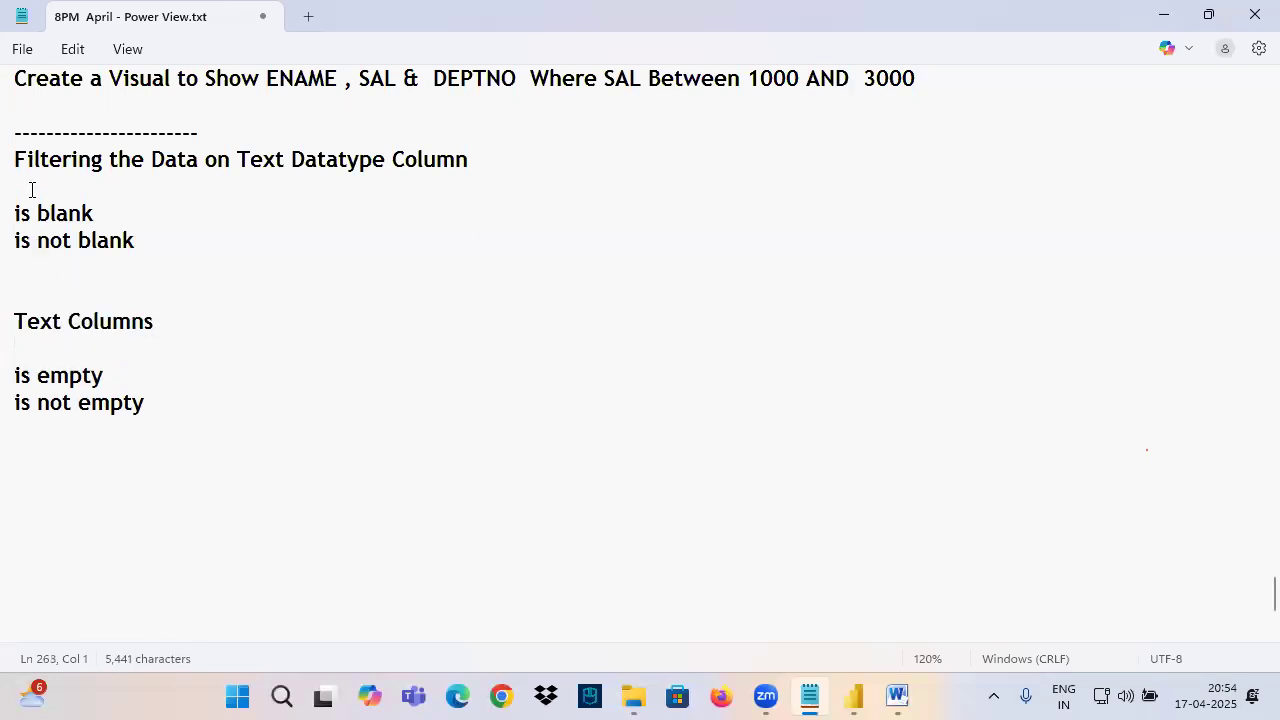
key("Return")
type("All Columns]")
key("Return")
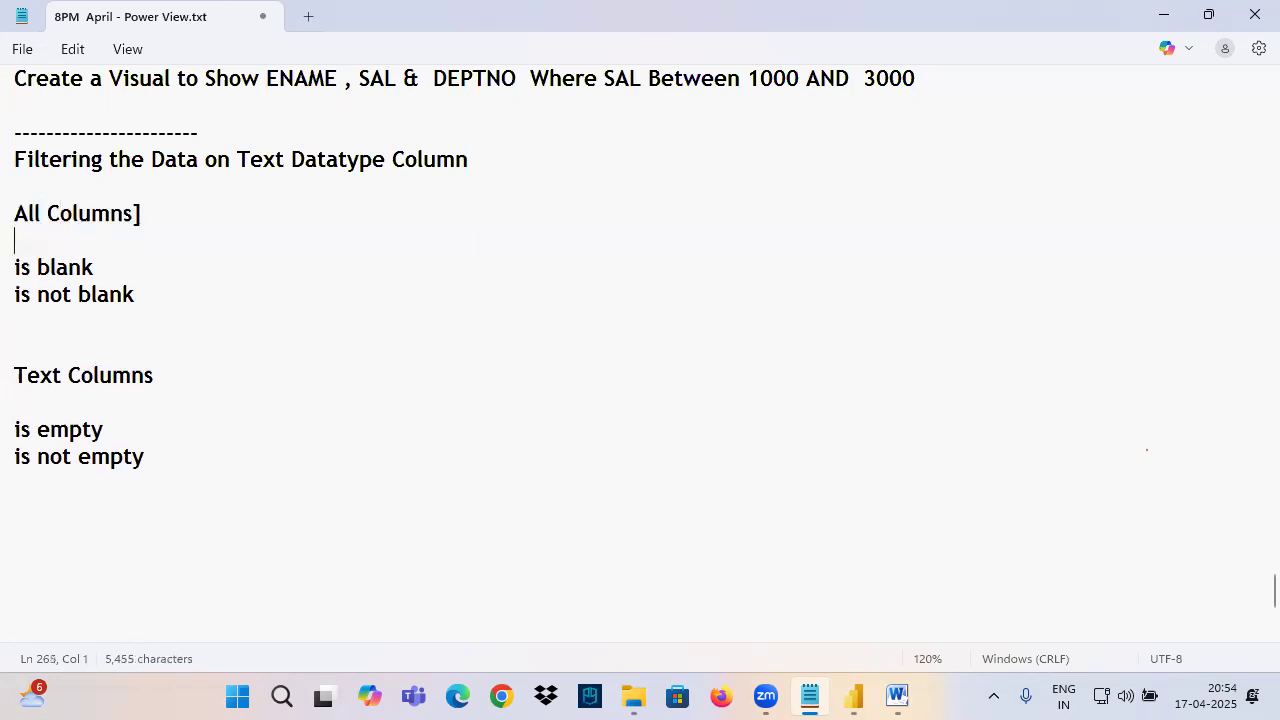
left_click(191, 211)
key("BackSpace")
left_click(28, 340)
type("------------------------------")
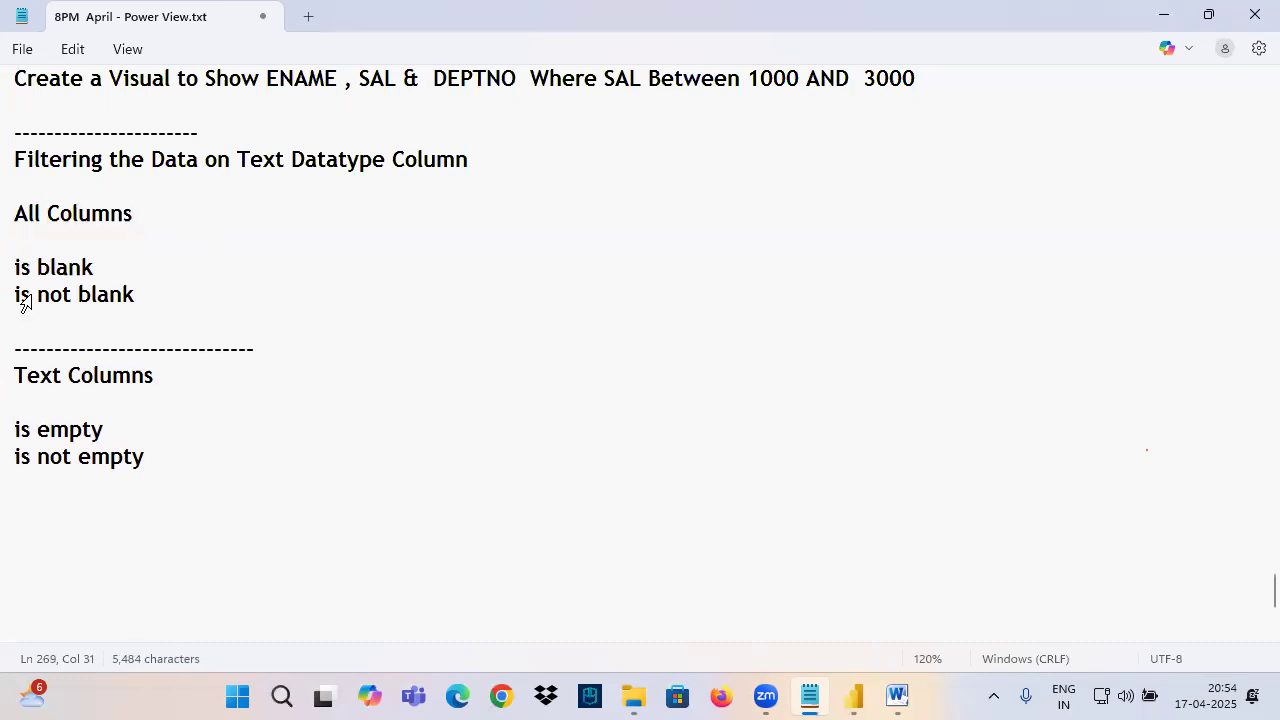
mouse_move(147, 255)
left_mouse_down()
mouse_move(192, 282)
mouse_move(172, 326)
mouse_move(187, 340)
left_mouse_up()
left_click_drag(51, 322, 134, 299)
left_click_drag(20, 236, 222, 212)
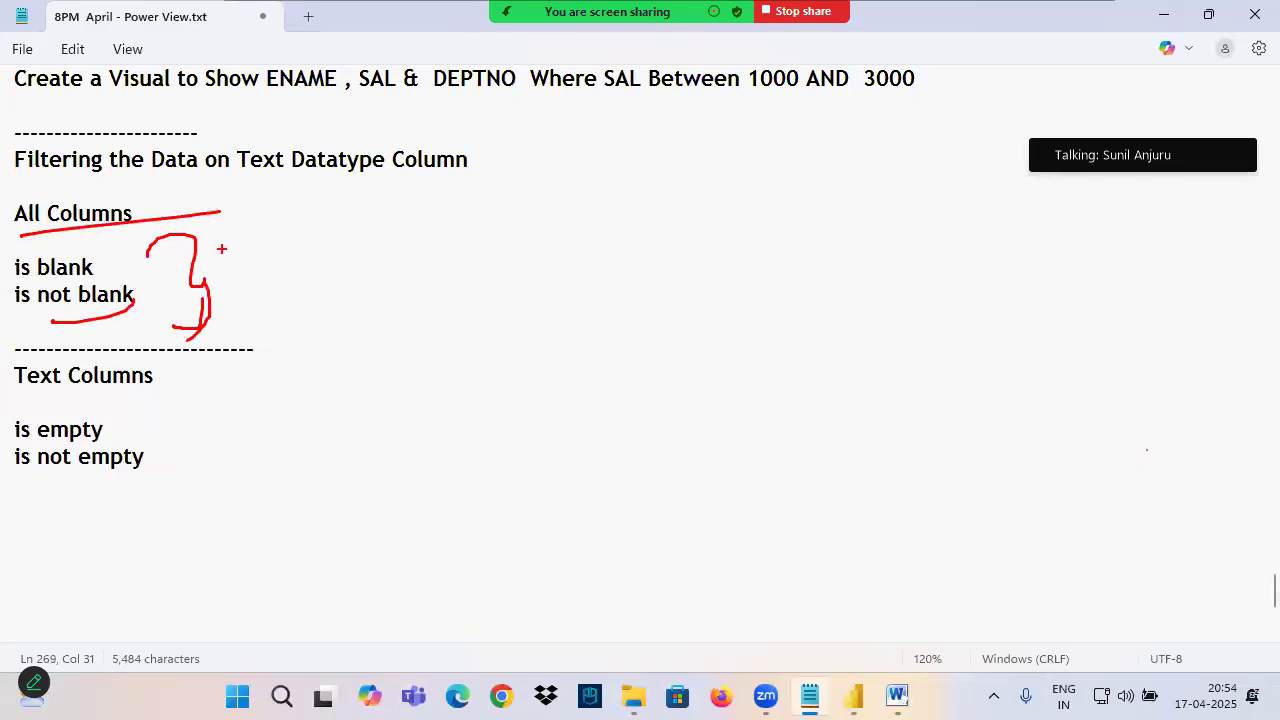
mouse_move(114, 430)
left_mouse_down()
mouse_move(25, 452)
mouse_move(238, 440)
left_mouse_up()
mouse_move(210, 425)
left_mouse_down()
mouse_move(240, 440)
mouse_move(178, 530)
left_mouse_up()
left_click_drag(4, 390, 247, 384)
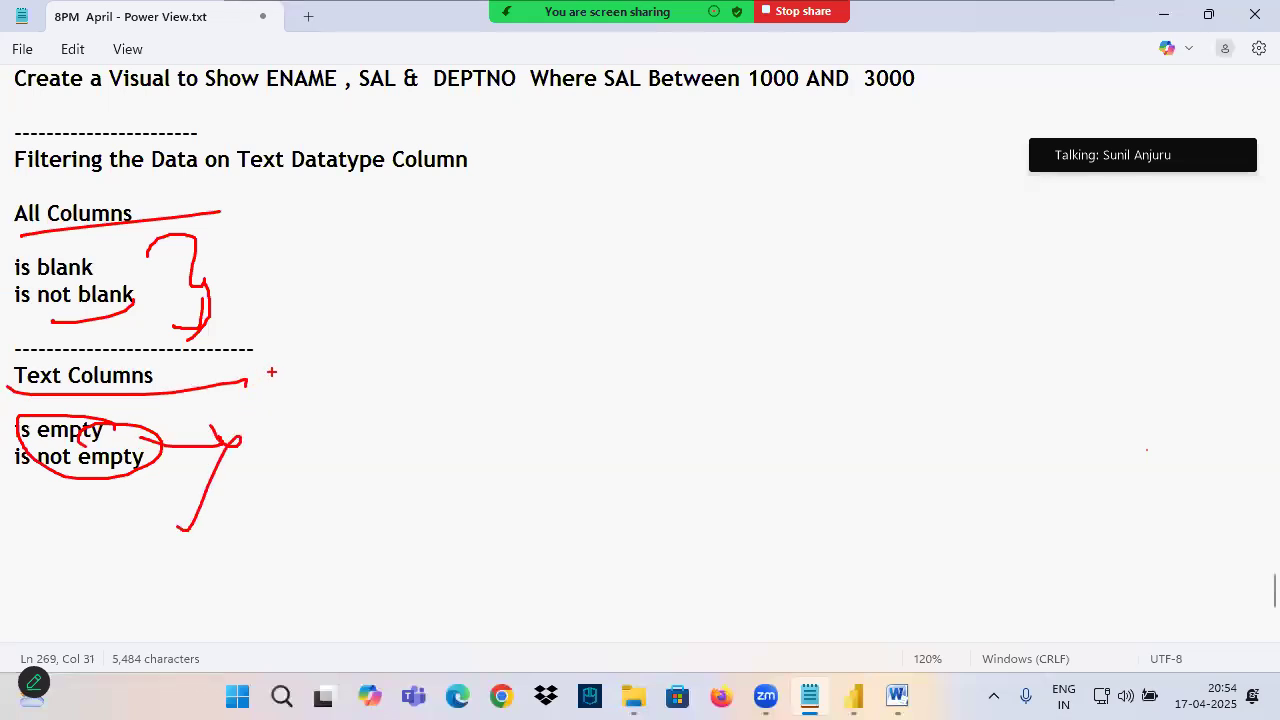
Add a dashed separator line below the is not empty line, then highlight the All Columns and Text Columns notes.
left_click(91, 322)
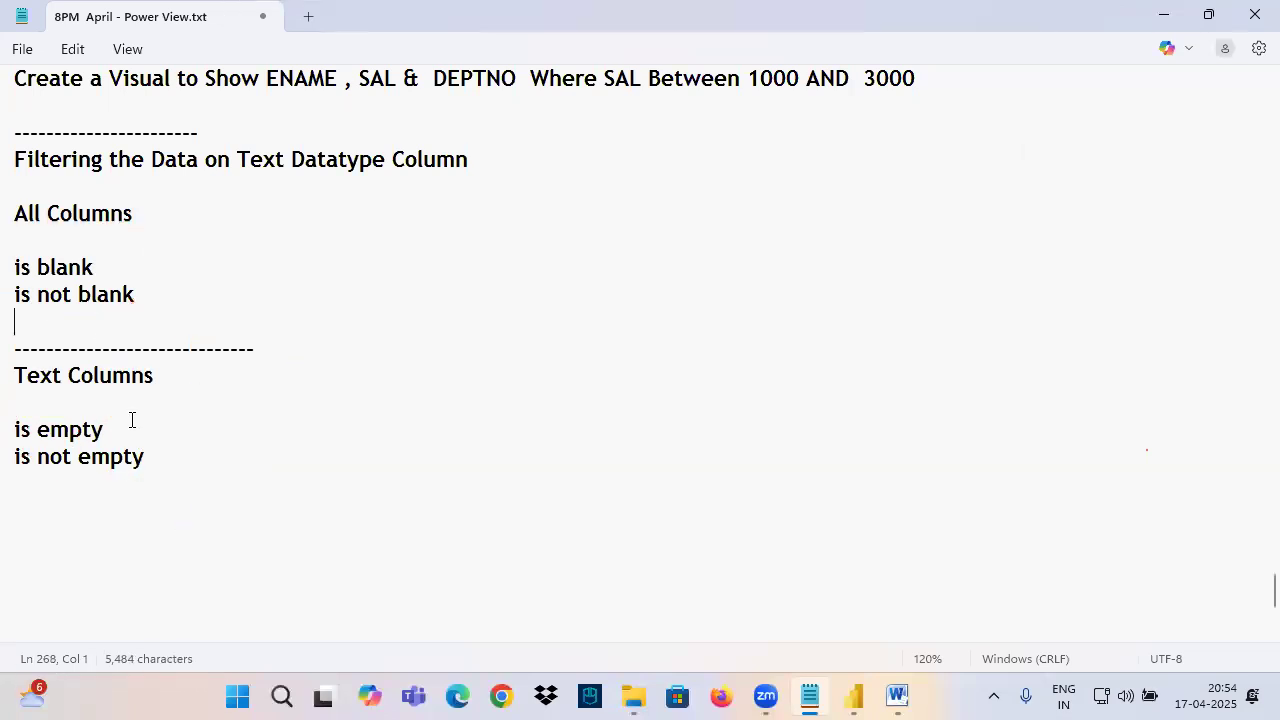
scroll(74, 340, "down", 3)
left_click(66, 264)
type("---------")
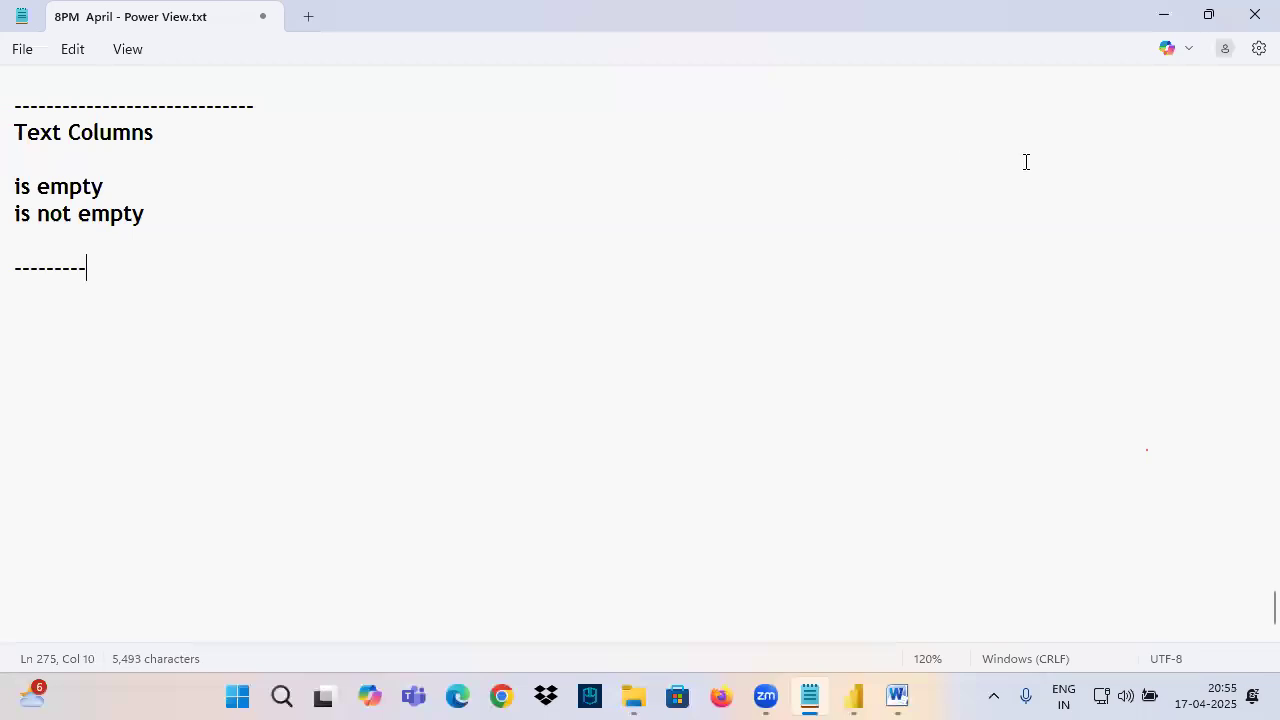
type("--------------------------")
left_click(60, 334)
scroll(60, 334, "up", 3)
left_click_drag(200, 462, 9, 200)
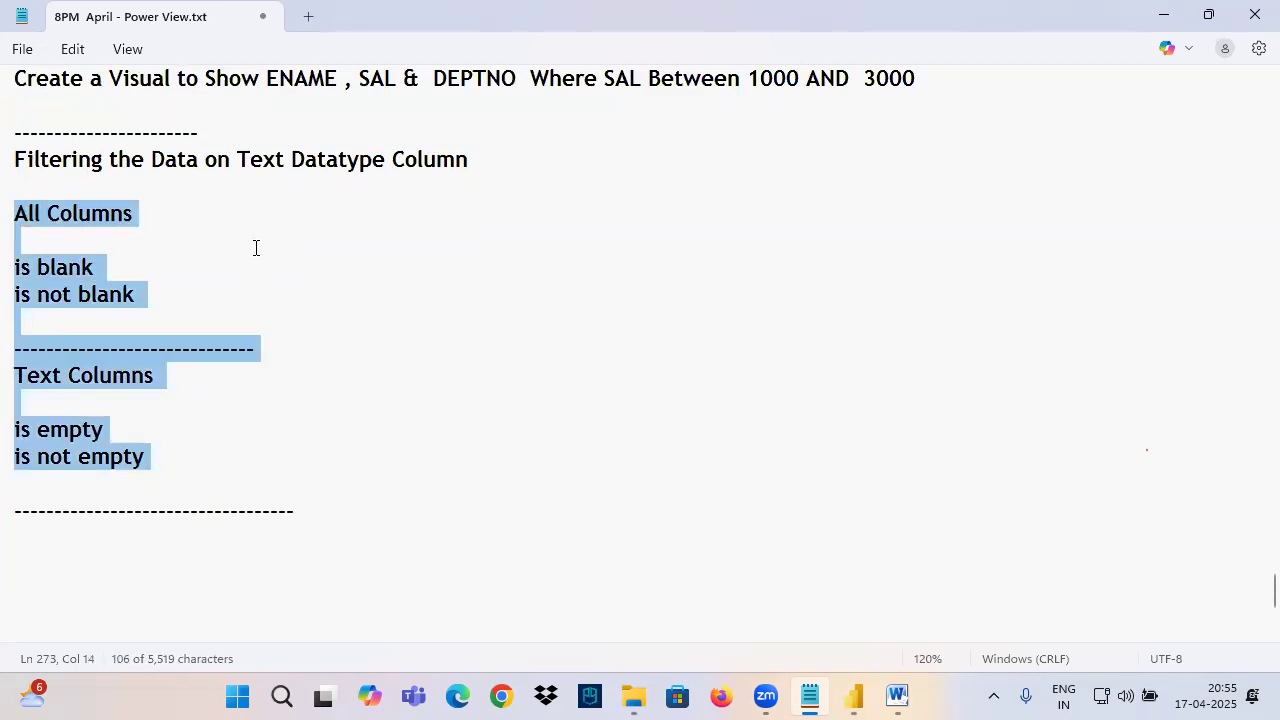
Below the new separator, add the heading row C1 and Number, followed by a blank line.
scroll(129, 417, "down", 2)
left_click(110, 400)
type("C1")
key("Tab")
key("Tab")
type("N")
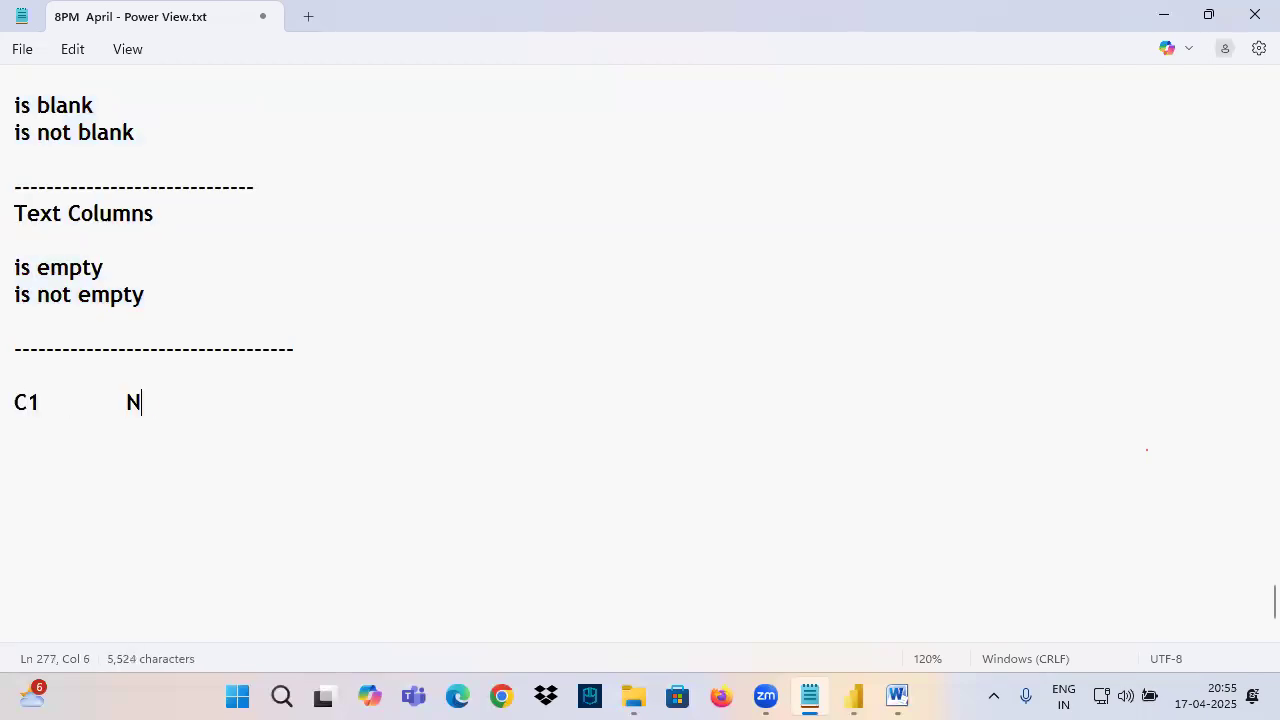
type("umber.")
key("BackSpace")
key("Return")
key("Return")
Add the rows 123 with Yes and ABC with No under the C1 and Number headings.
type("123")
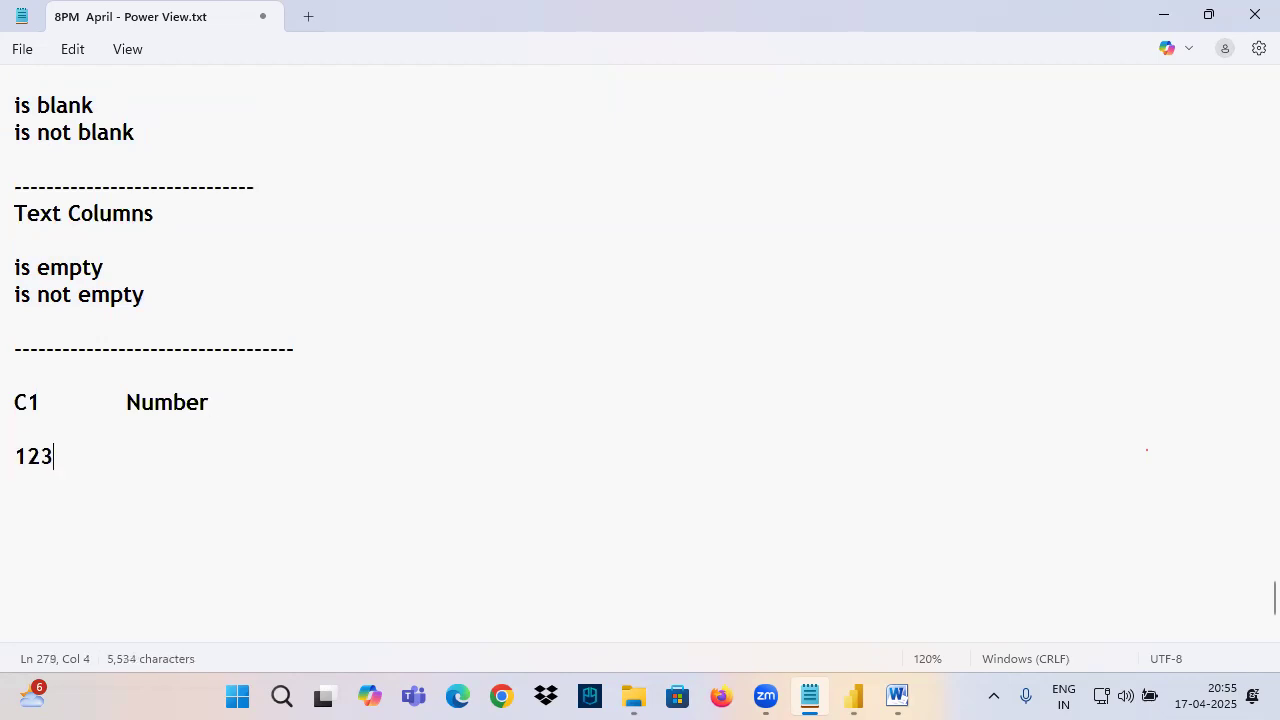
key("Tab")
key("Tab")
type("Yes")
key("Return")
type("ABC")
key("Tab")
key("Tab")
type("No")
key("Return")
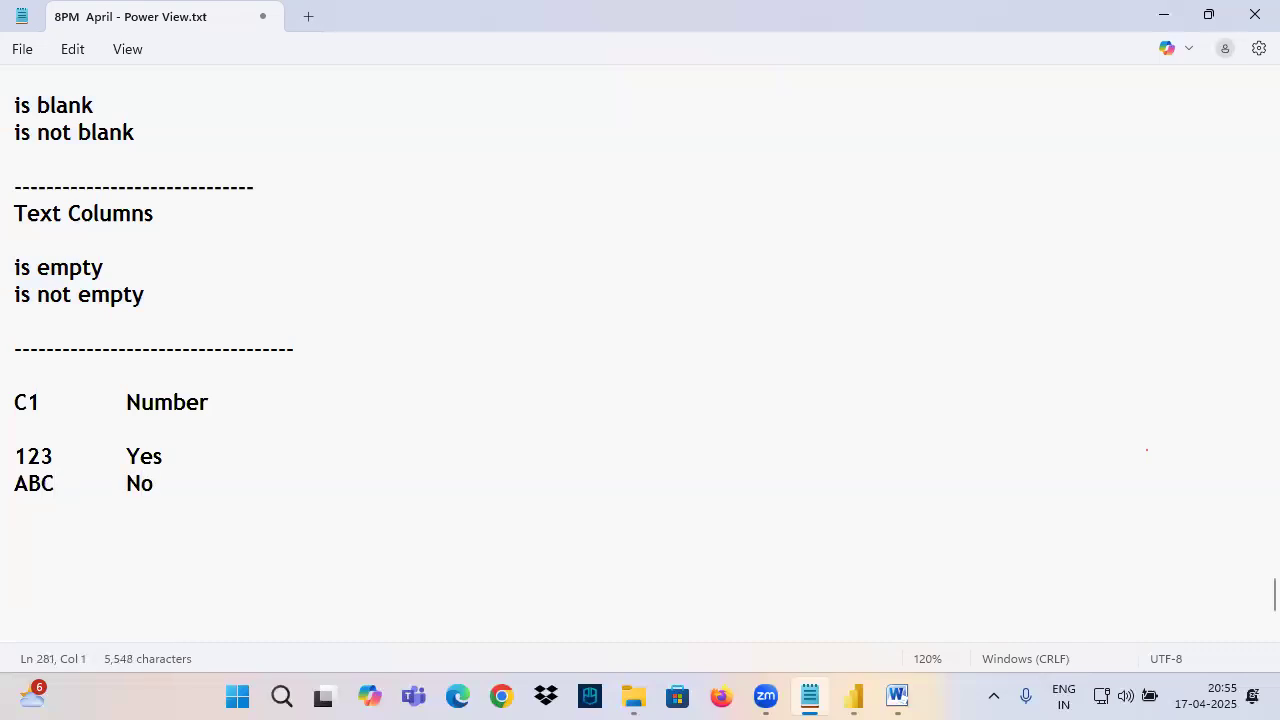
Add the rows *** with No and 1A* with No to the C1 table.
type("***")
key("Tab")
type("No")
key("Return")
type("1")
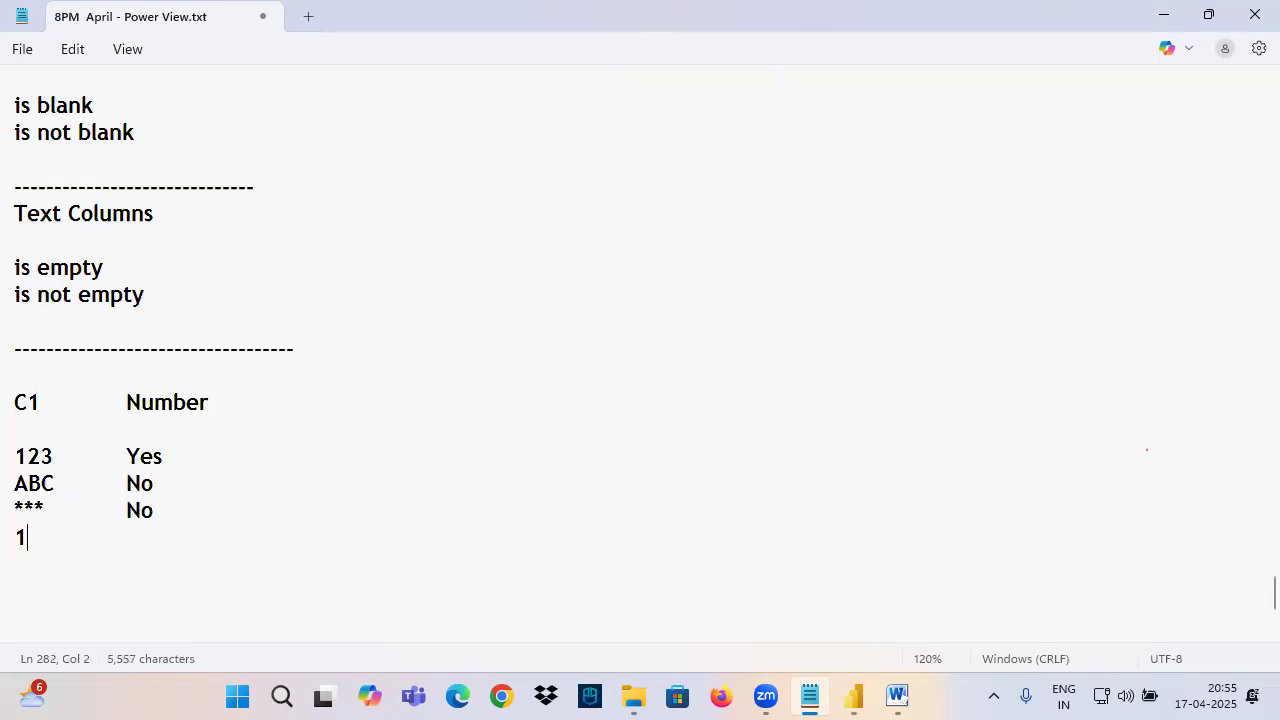
type("A*")
key("Tab")
key("Tab")
type("No")
key("Return")
Add a null row with Yes and a row with an empty value and No to the C1 table.
type("null")
key("Tab")
key("Tab")
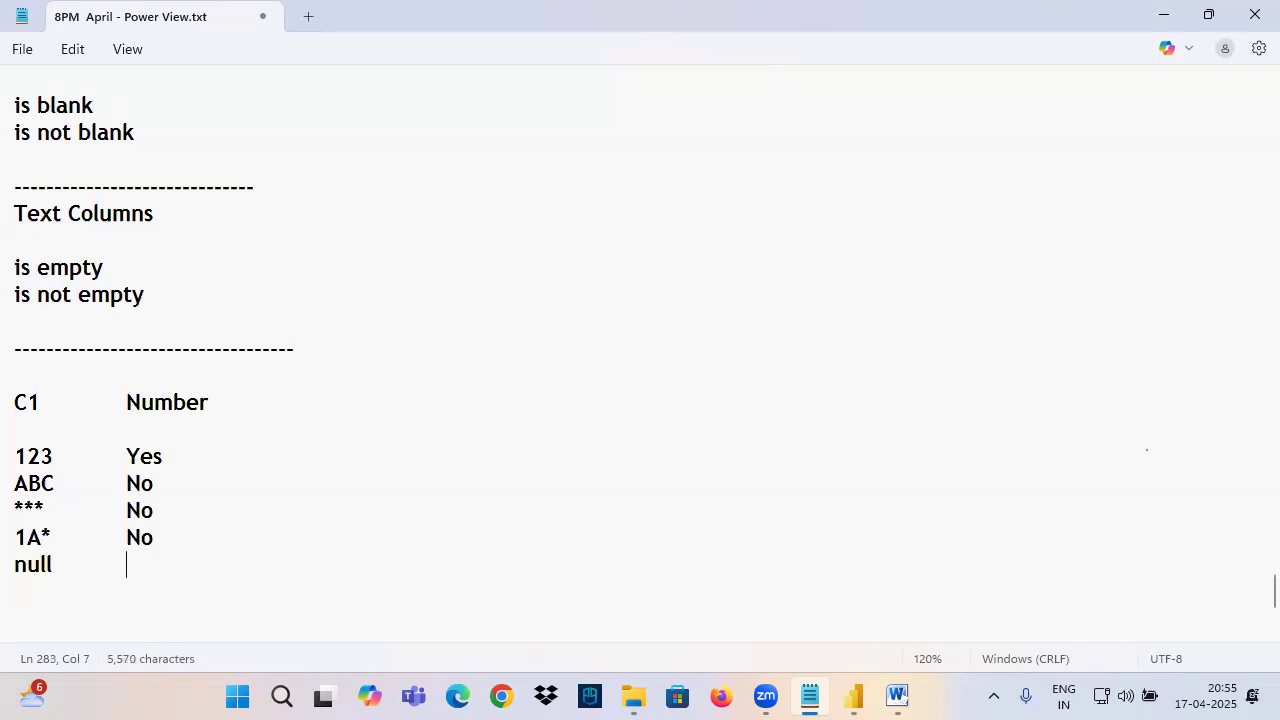
type("Yes")
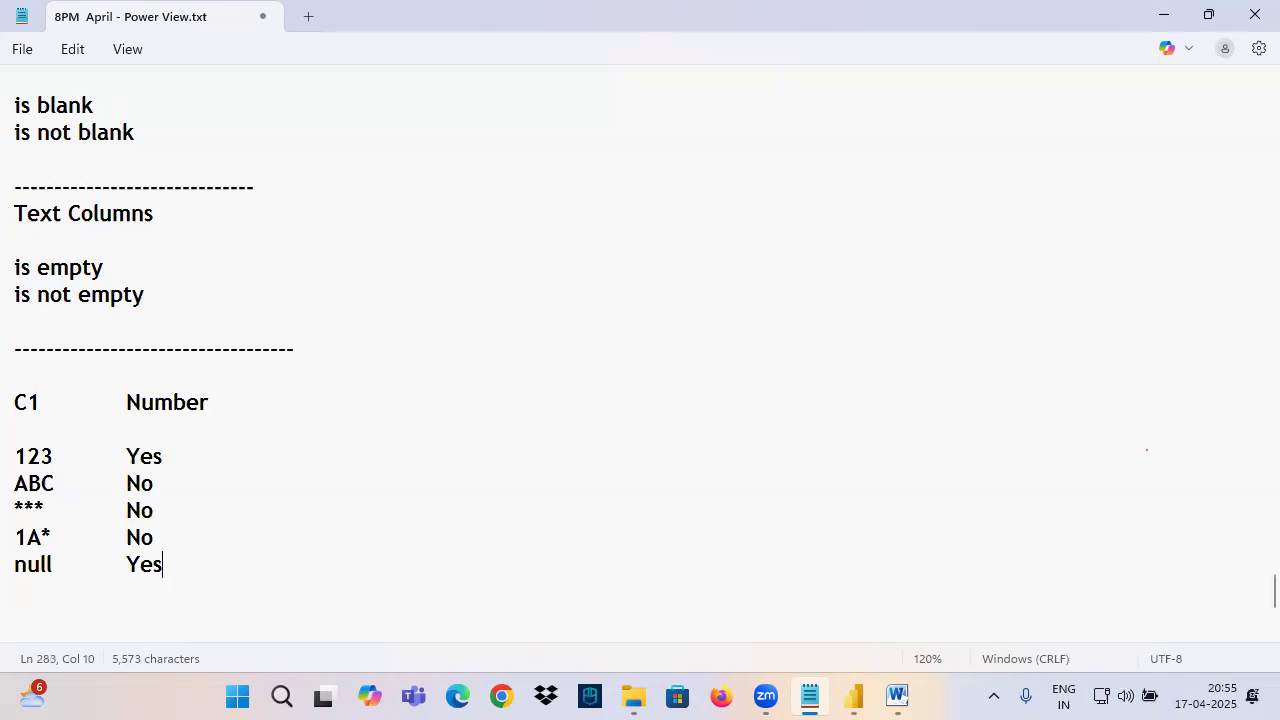
key("Return")
type("n")
key("BackSpace")
key("BackSpace")
key("Tab")
key("Tab")
type("No")
scroll(20, 290, "down", 2)
Highlight the 123, null and empty-value rows of the C1 table to review which values a number column accepts.
left_click_drag(16, 294, 84, 292)
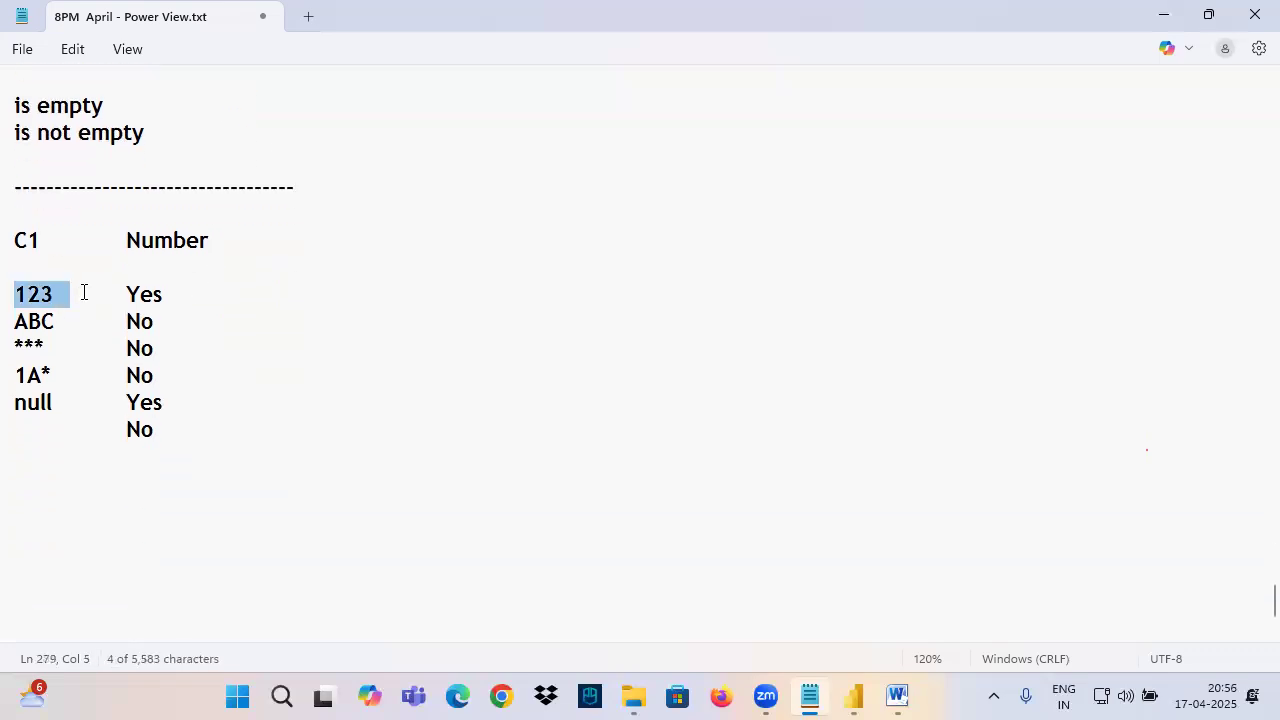
left_click_drag(17, 401, 170, 409)
left_click(23, 437)
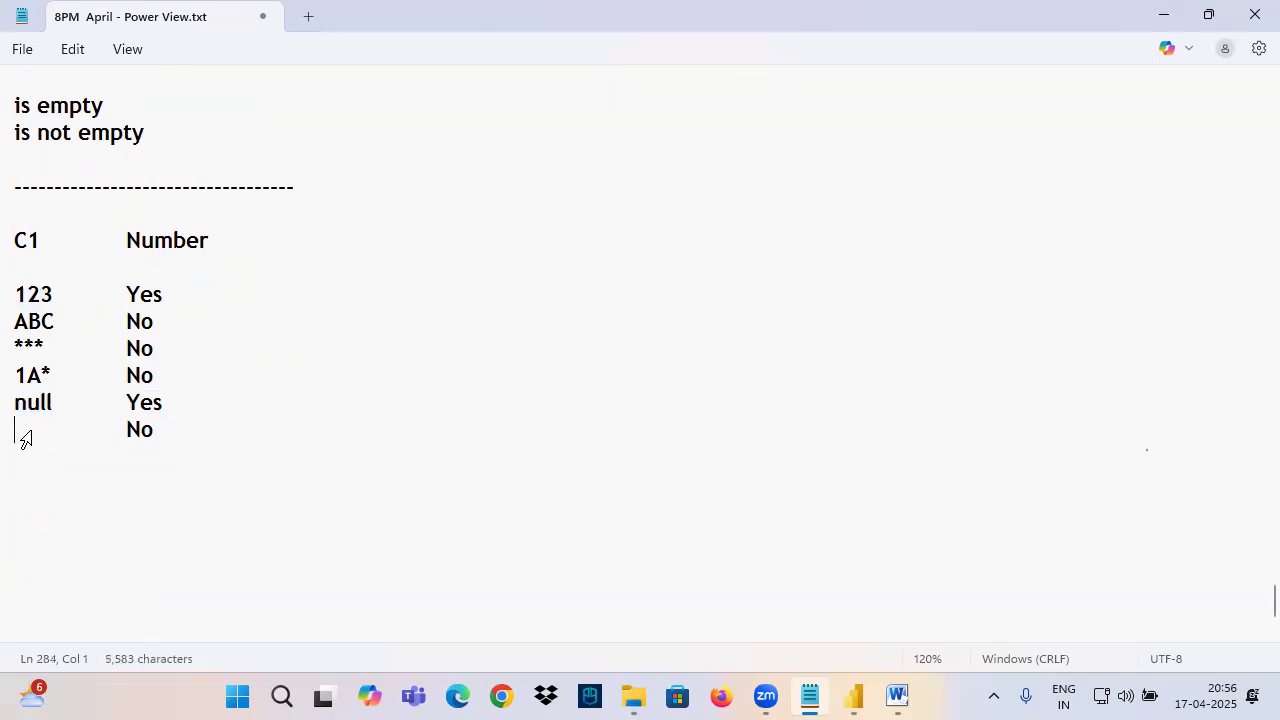
left_click_drag(26, 434, 52, 443)
left_click(52, 434)
left_click_drag(20, 246, 180, 407)
Below the C1 table, add a dashed separator and the heading row C2 and Date, followed by a blank line.
scroll(120, 367, "down", 2)
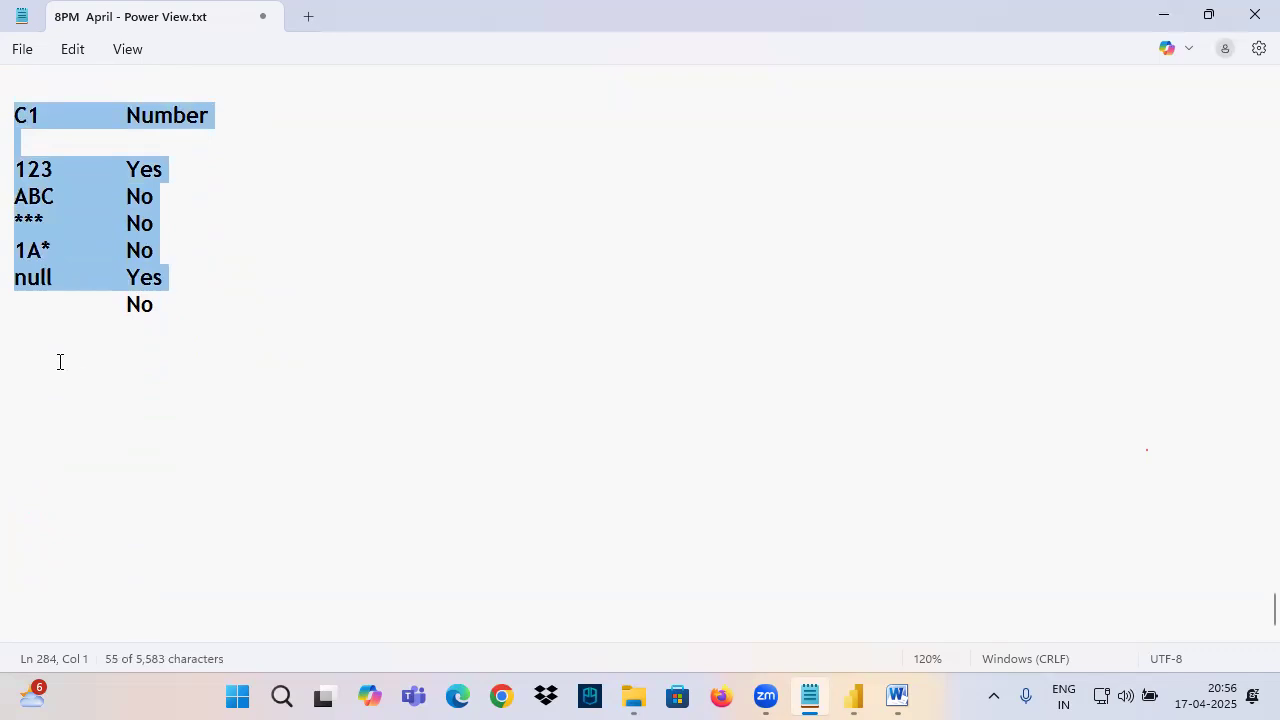
left_click(55, 358)
type("------------")
key("Return")
type("C")
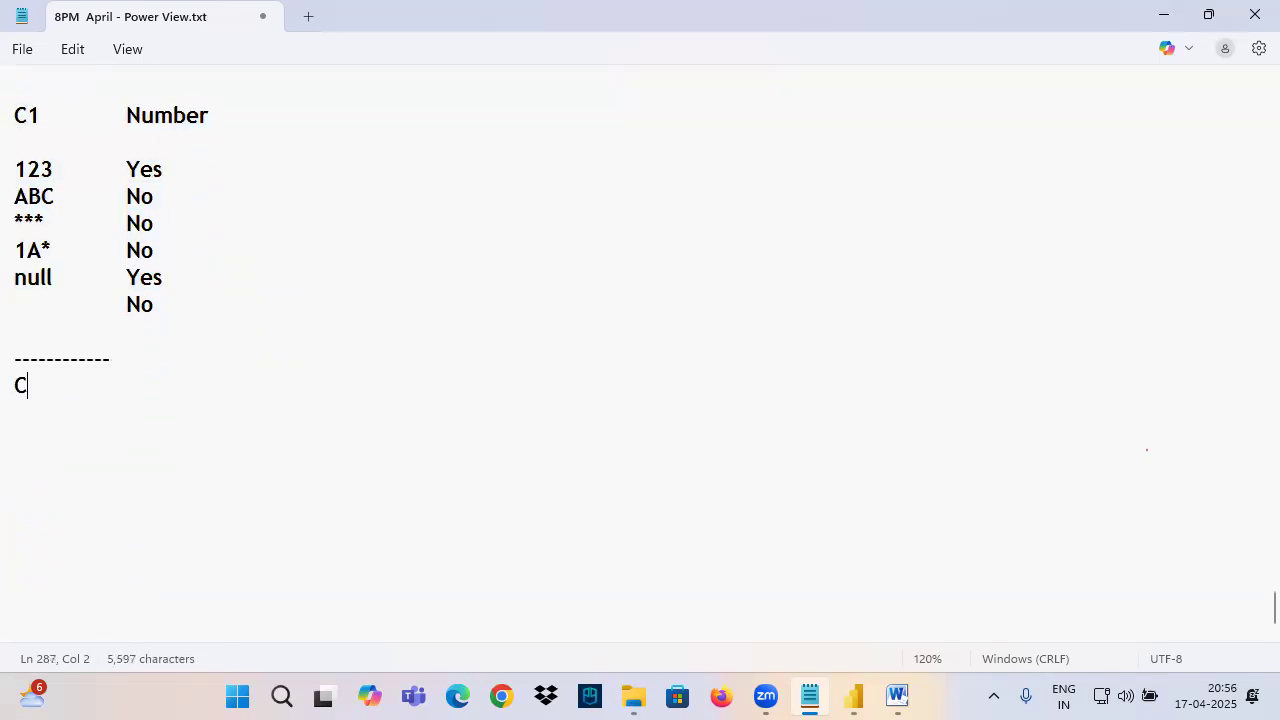
type("2")
key("Tab")
key("Tab")
type("Date")
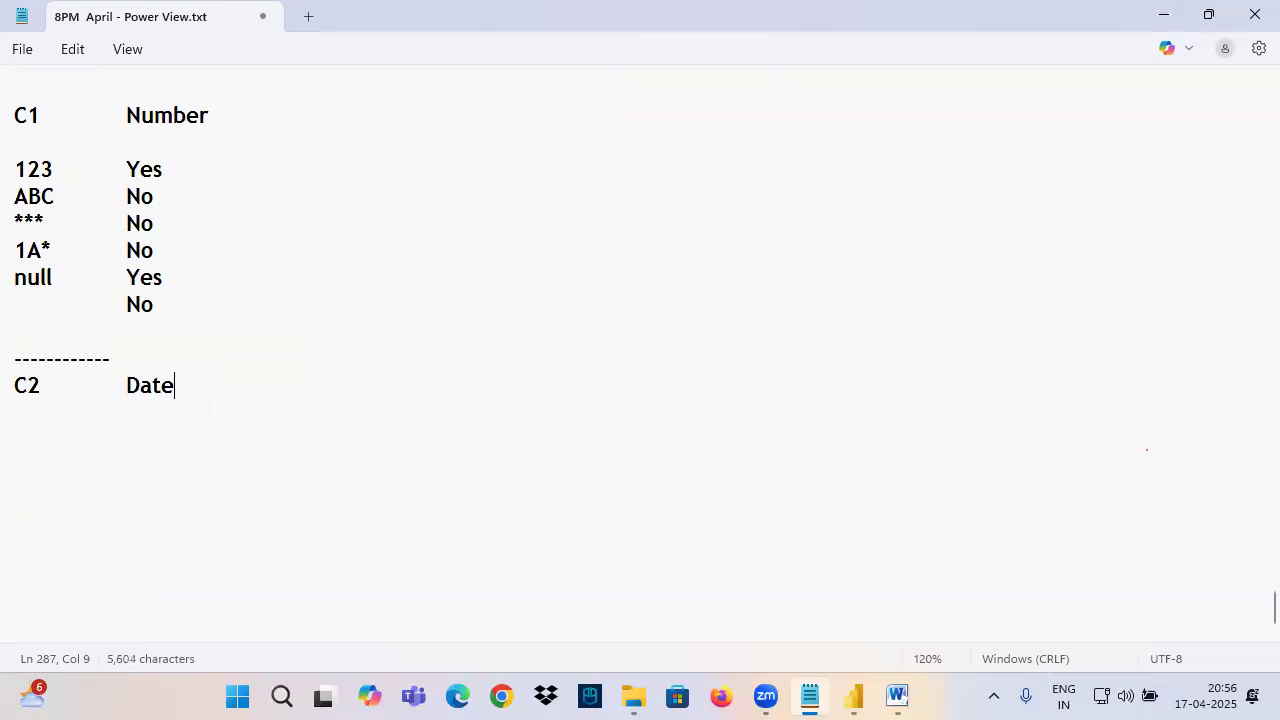
key("Return")
Add the rows Date with Yes, 123 with No and ABC with No to the C2 table.
type("Date")
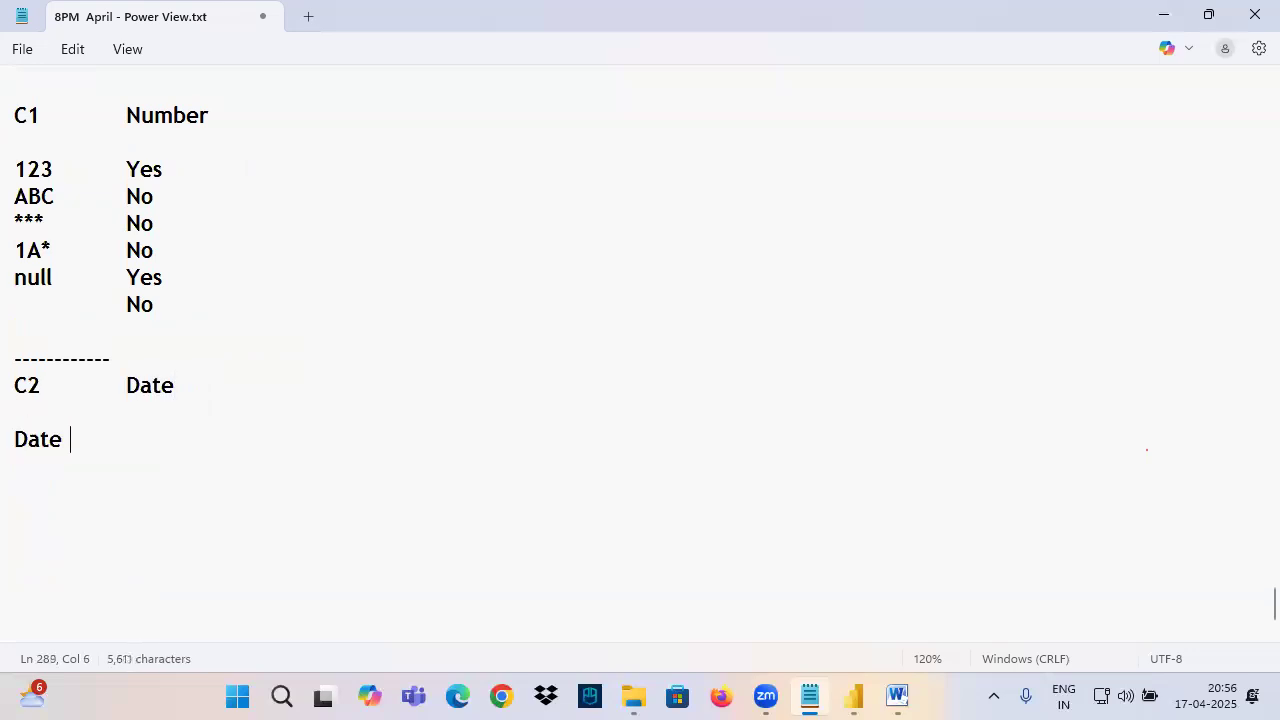
key("Tab")
type("Yes")
key("Return")
type("123")
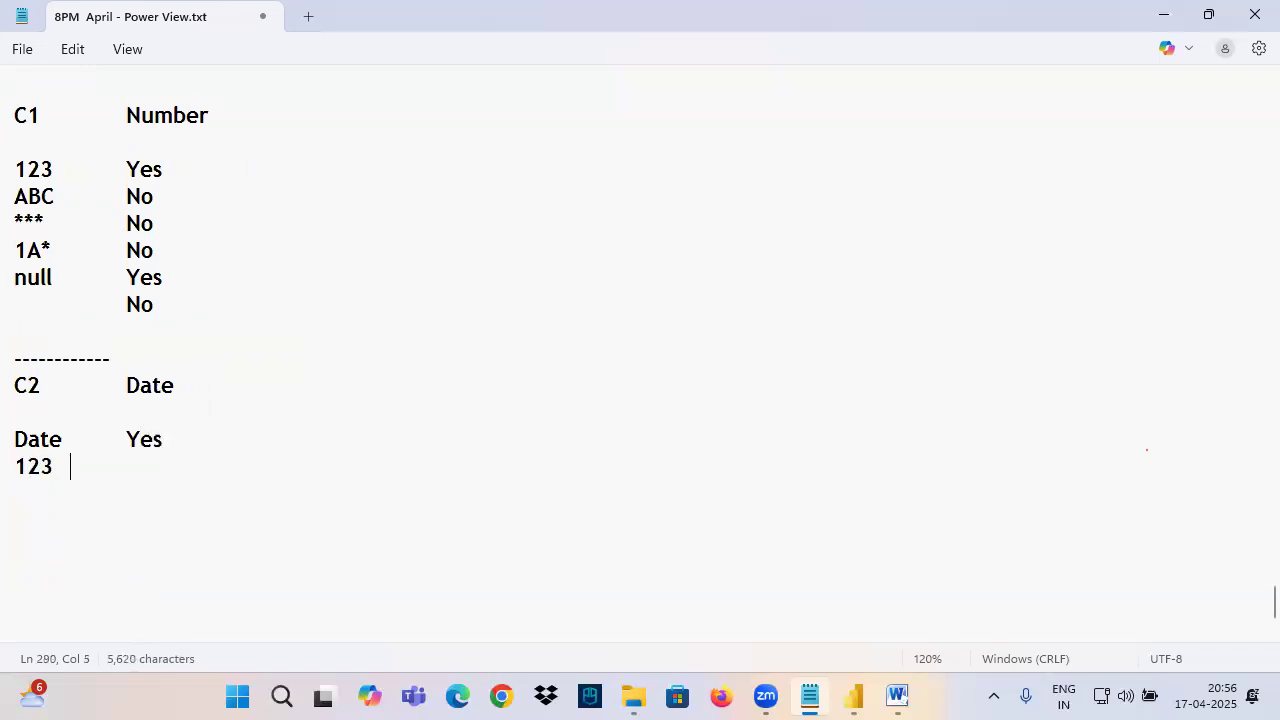
key("Tab")
type("No")
key("Return")
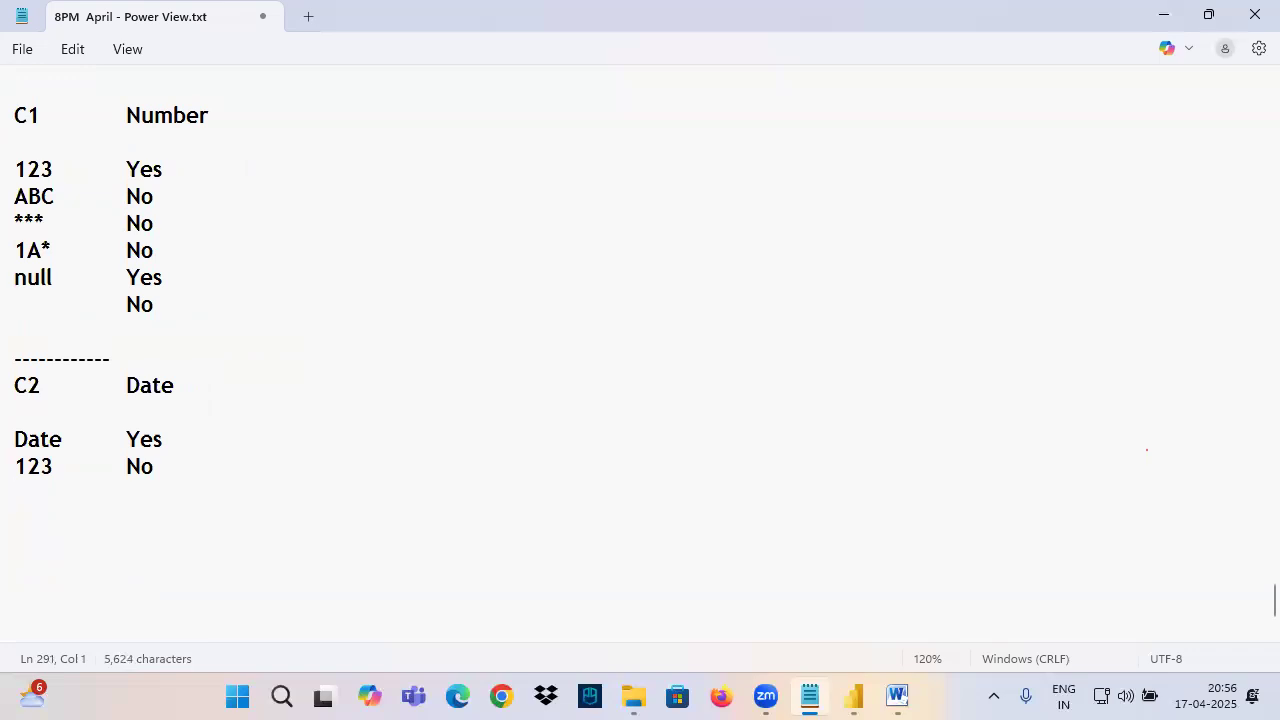
type("ABC")
key("Tab")
type("No")
key("Return")
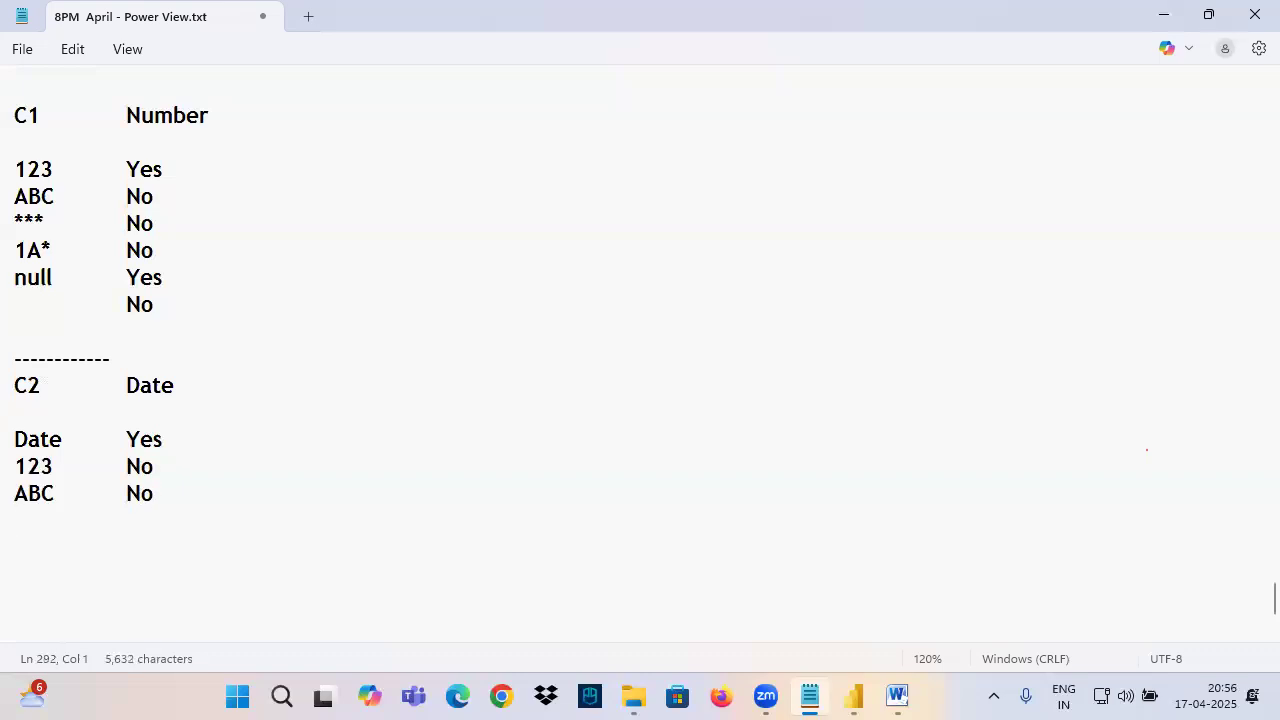
Add the rows 1A* with No and null with Yes to the C2 table.
type("1A")
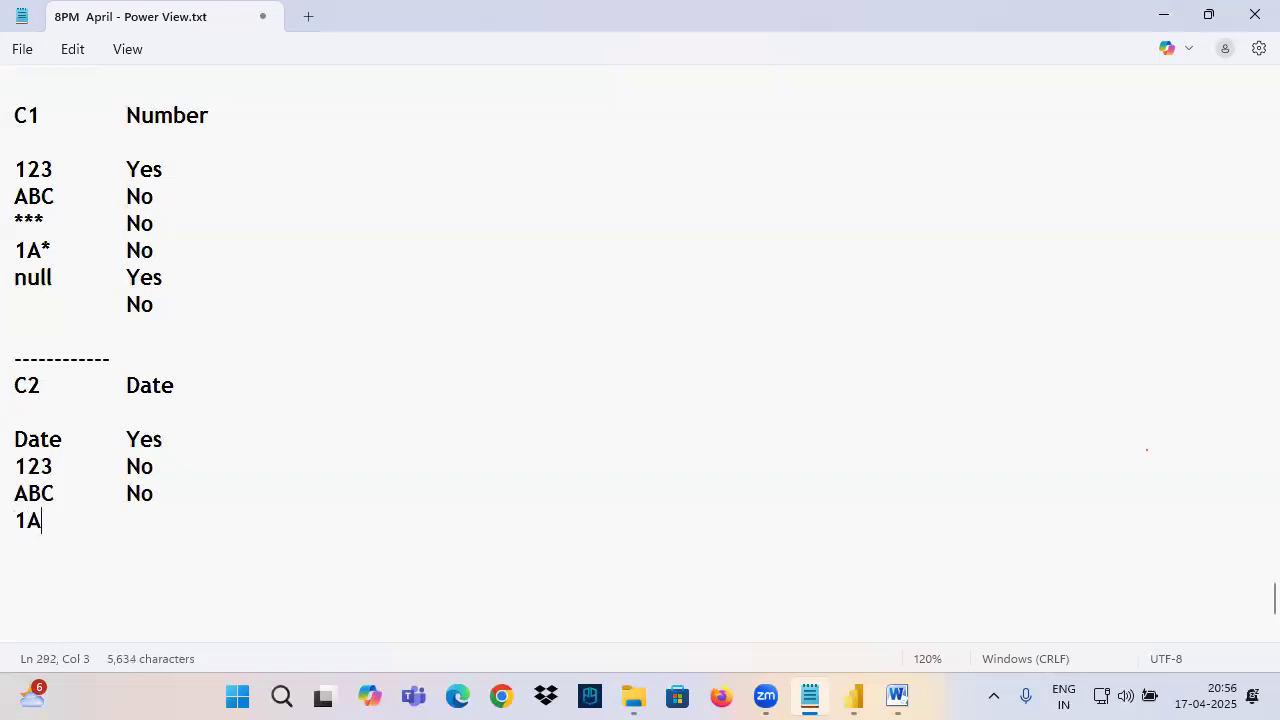
type("*")
key("Tab")
type("No")
key("Return")
type("null")
key("Tab")
type("Yes")
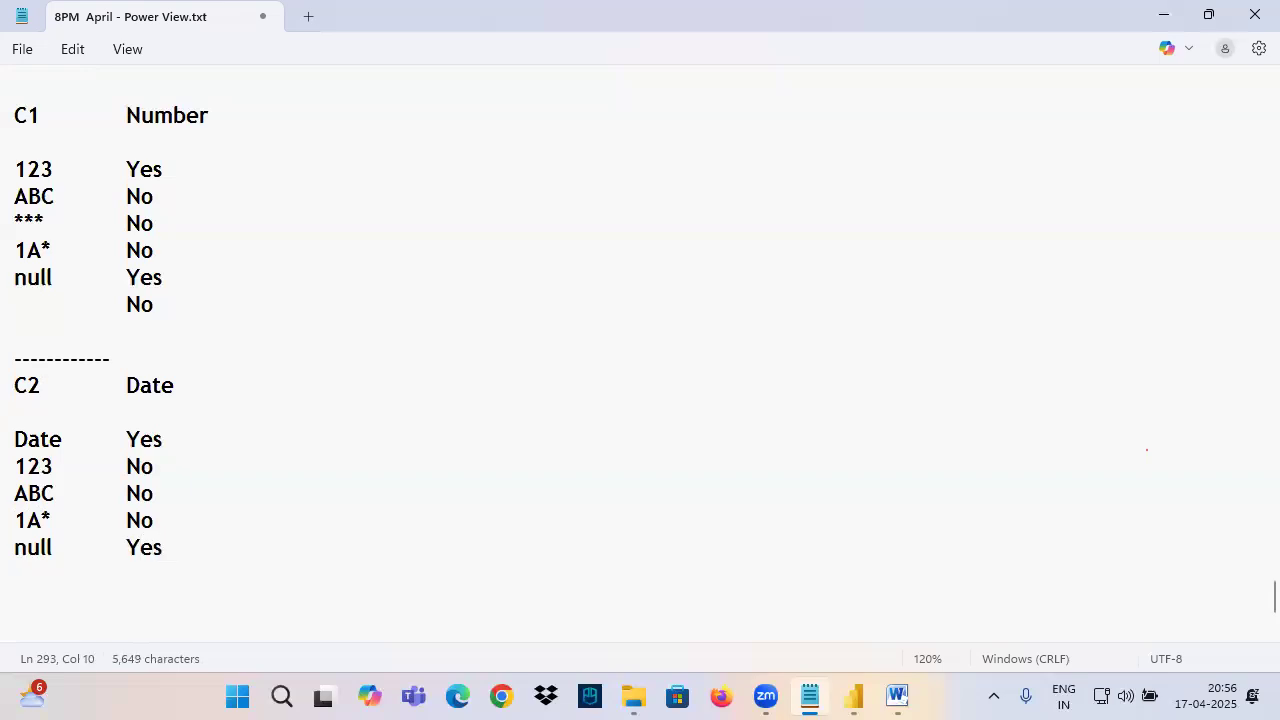
mouse_move(514, 168)
left_mouse_down()
mouse_move(514, 147)
mouse_move(518, 184)
left_mouse_up()
left_click_drag(498, 175, 555, 174)
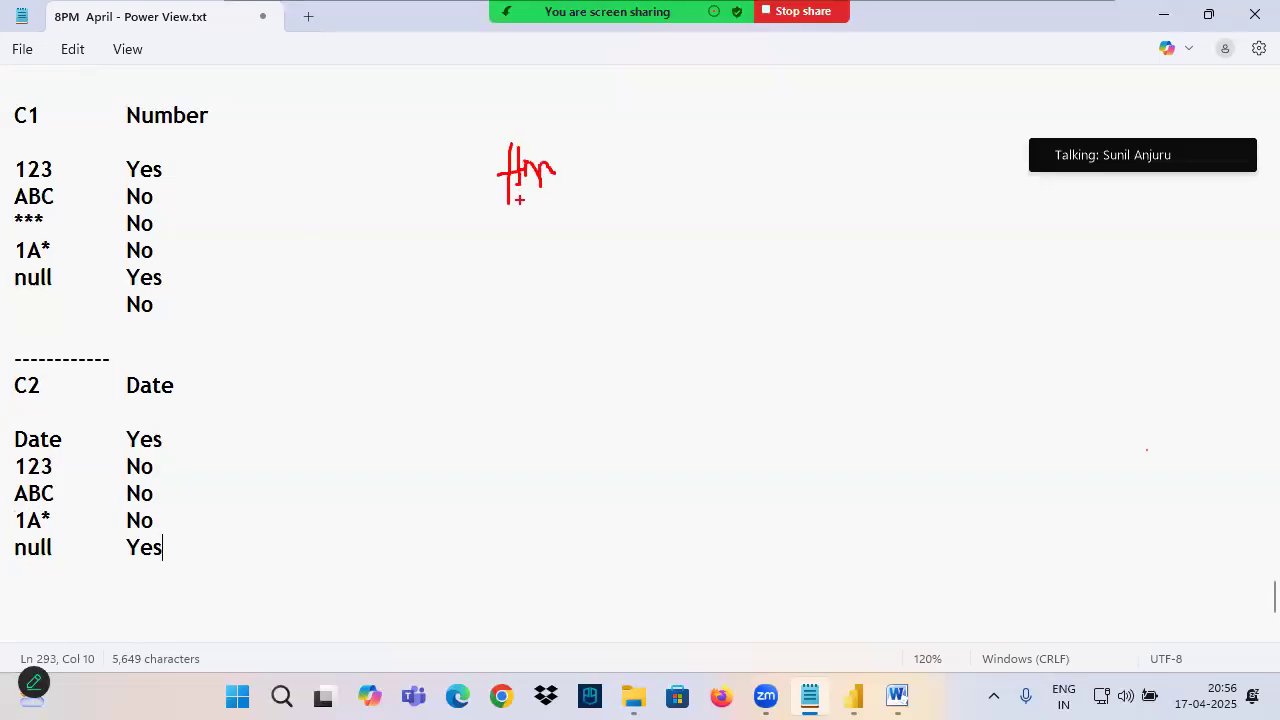
key("Escape")
Handwrite DOB and Date with the on-screen pen beside the tables and draw an arrow next to the C1 rows.
key("ctrl+2")
left_click_drag(490, 150, 490, 215)
left_click_drag(476, 158, 478, 205)
left_click_drag(550, 166, 559, 179)
left_click_drag(582, 155, 568, 197)
mouse_move(694, 140)
left_mouse_down()
mouse_move(692, 190)
mouse_move(768, 126)
mouse_move(767, 186)
left_mouse_up()
mouse_move(781, 172)
left_mouse_down()
mouse_move(806, 178)
mouse_move(808, 137)
left_mouse_up()
mouse_move(295, 198)
left_mouse_down()
mouse_move(277, 274)
mouse_move(356, 252)
left_mouse_up()
mouse_move(332, 222)
left_mouse_down()
mouse_move(340, 274)
mouse_move(322, 310)
left_mouse_up()
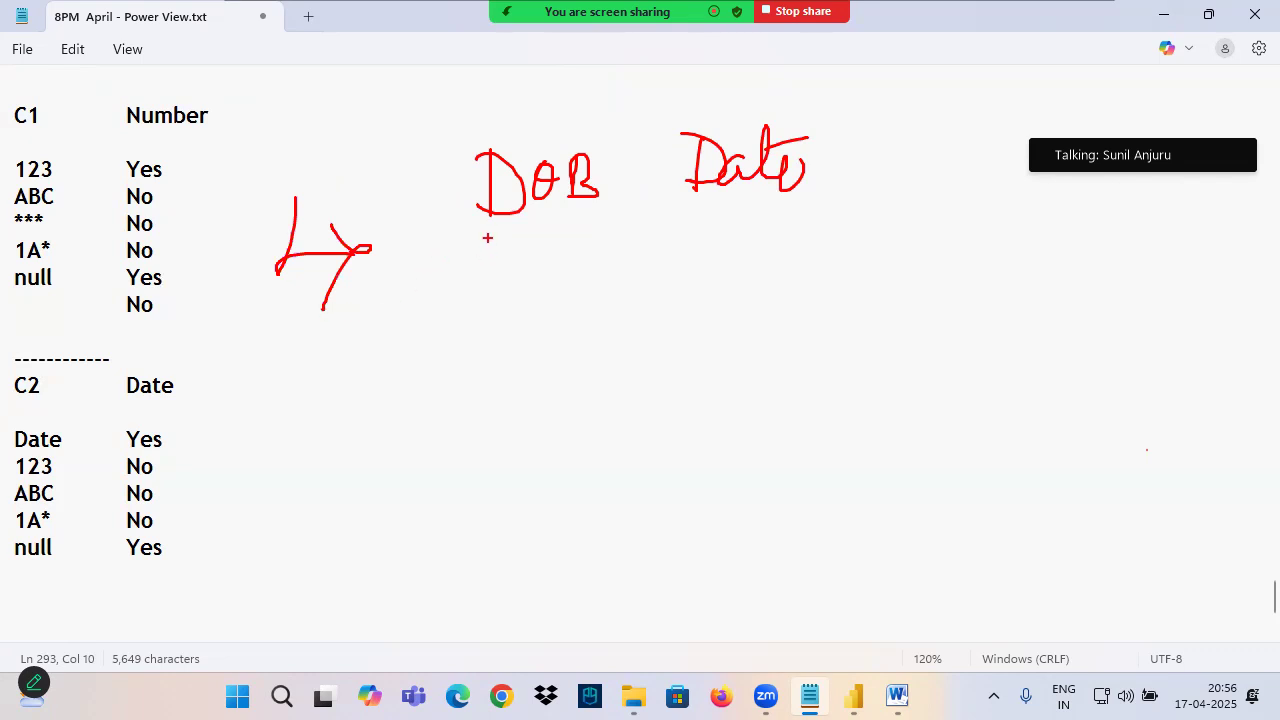
Underline DOB, circle a missing value beneath it labelled null, and underline the C1 heading with the on-screen pen.
left_click_drag(478, 226, 627, 201)
left_click_drag(450, 256, 493, 254)
mouse_move(486, 244)
left_mouse_down()
mouse_move(499, 253)
mouse_move(478, 276)
left_mouse_up()
left_click_drag(553, 246, 508, 247)
mouse_move(492, 313)
left_mouse_down()
mouse_move(580, 300)
mouse_move(586, 332)
left_mouse_up()
left_click_drag(510, 346, 600, 322)
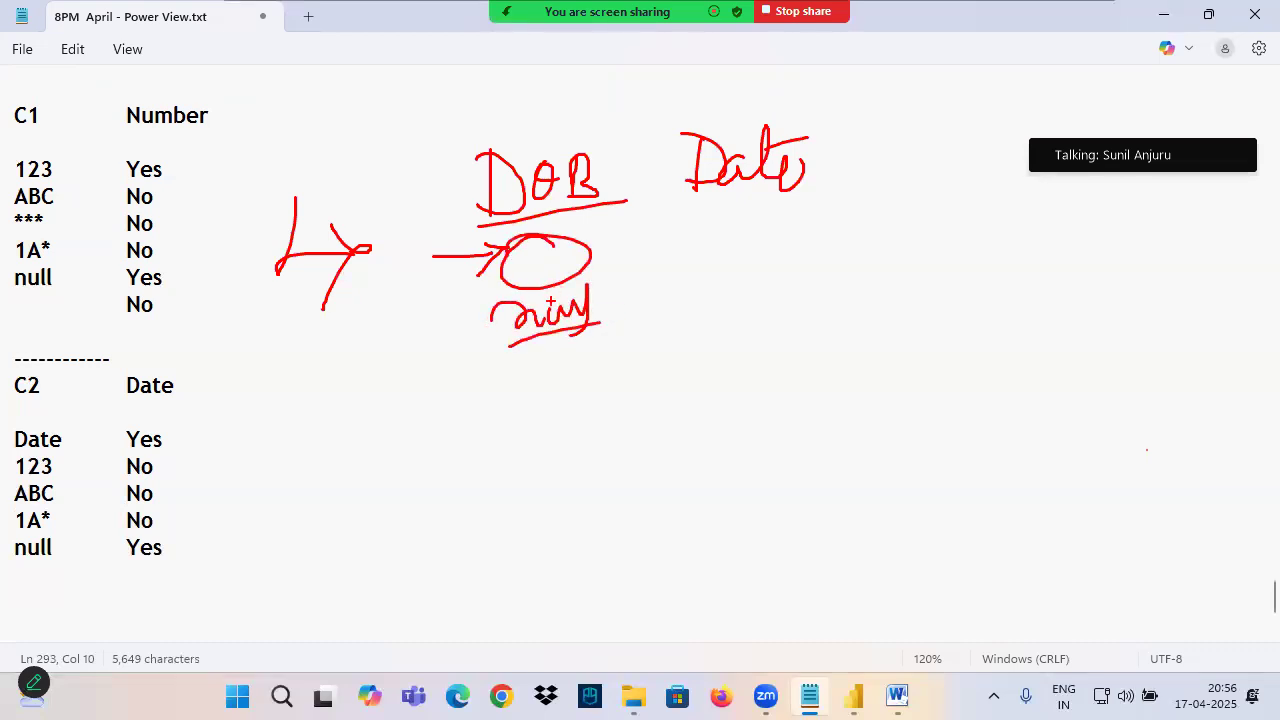
left_click_drag(577, 244, 626, 285)
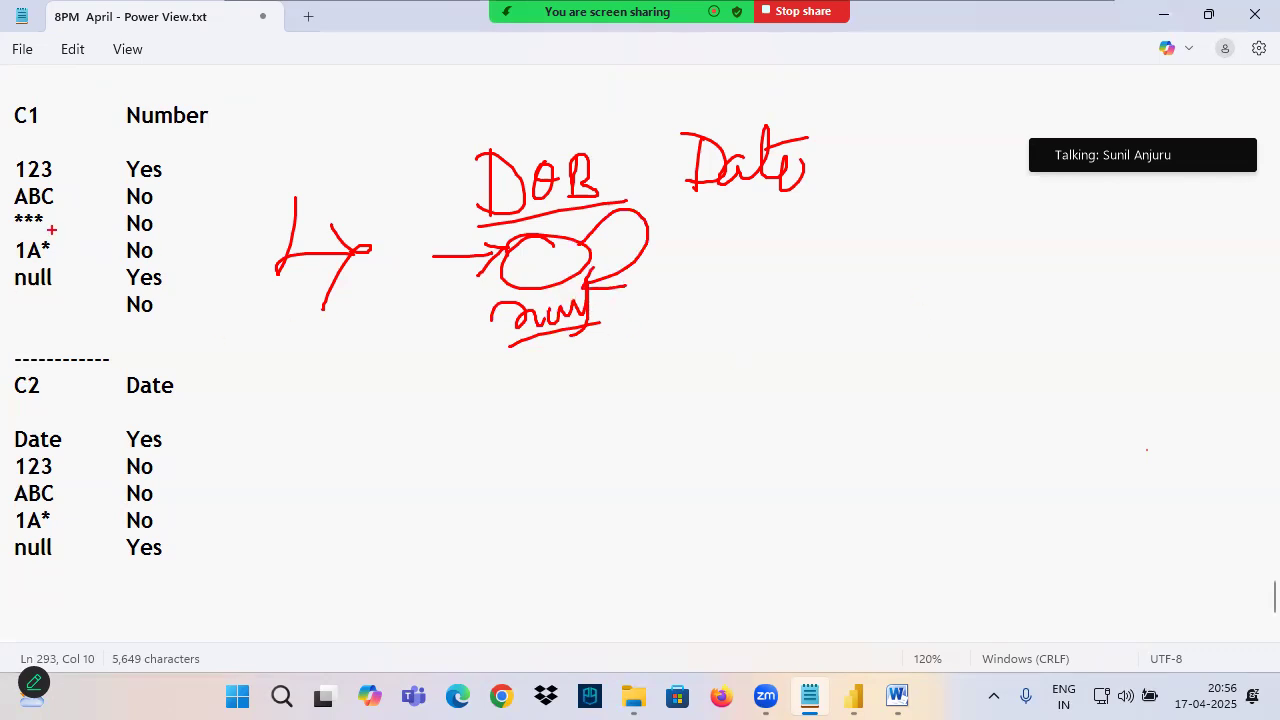
left_click_drag(10, 137, 128, 133)
Add a row with an empty value and No at the end of the C2 table.
scroll(190, 400, "down", 1)
left_click(26, 491)
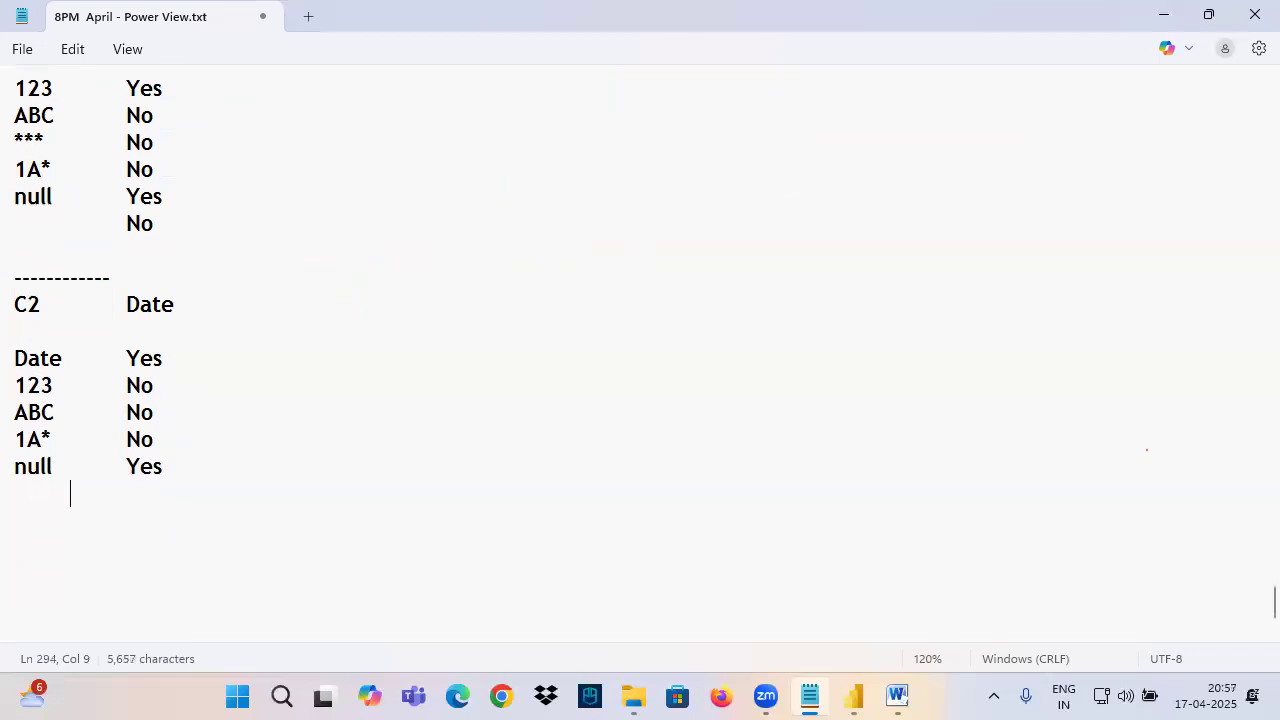
type("No")
key("Return")
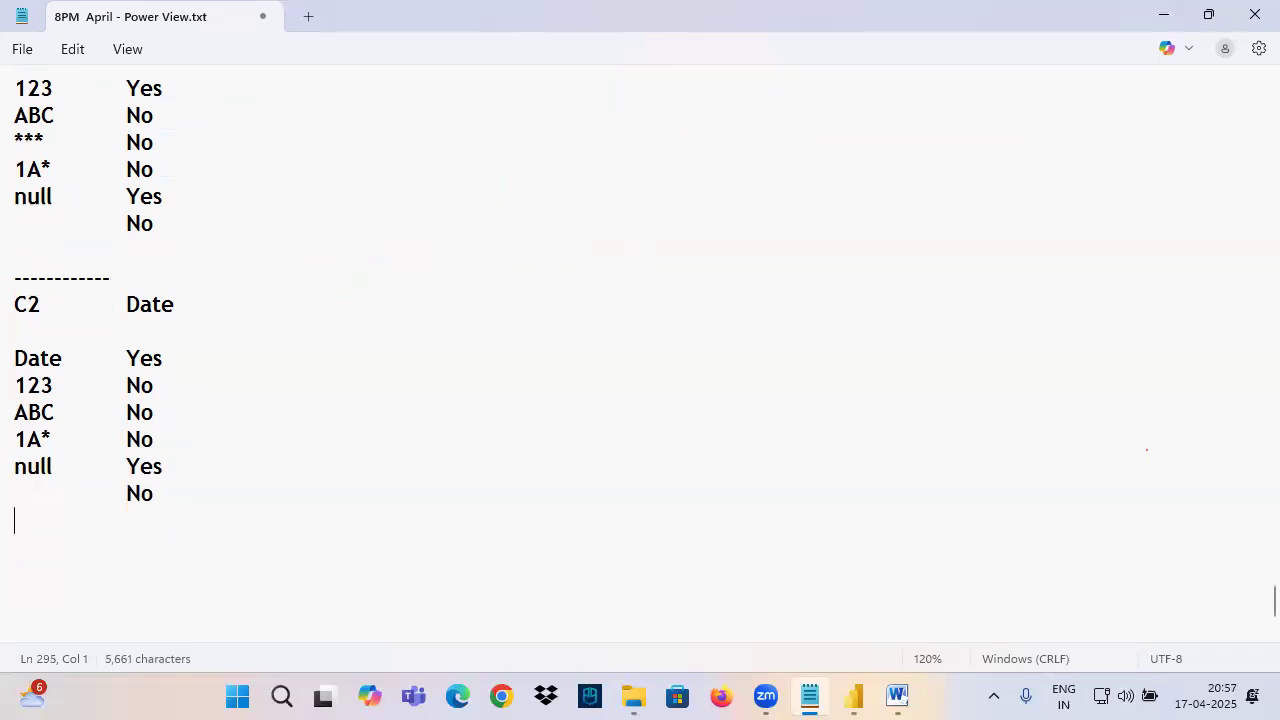
Mark the Date and null rows of the C2 table with temporary on-screen pen underlines.
left_click_drag(8, 370, 205, 365)
left_click_drag(16, 481, 172, 482)
key("Escape")
Below the C2 table, add a dashed separator and the heading row C3 and Text, followed by a blank line.
scroll(63, 430, "down", 2)
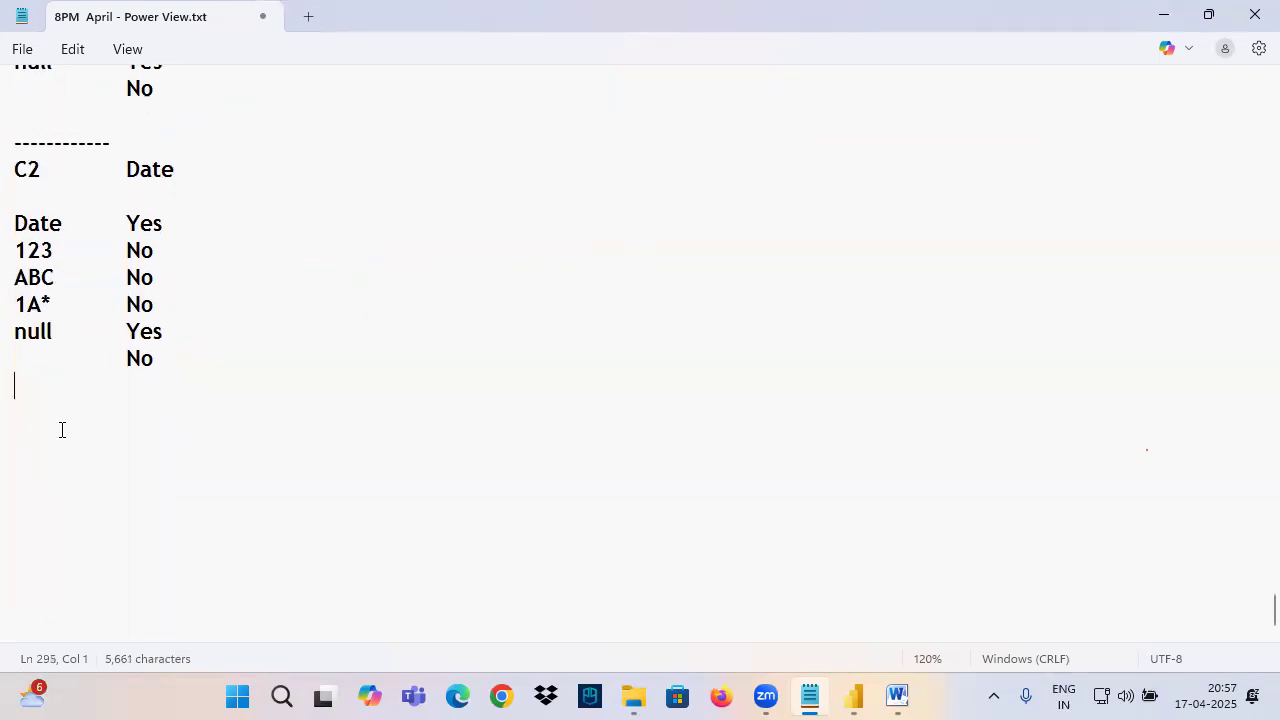
type("----------------------")
key("Return")
type("C3")
key("Tab")
key("Tab")
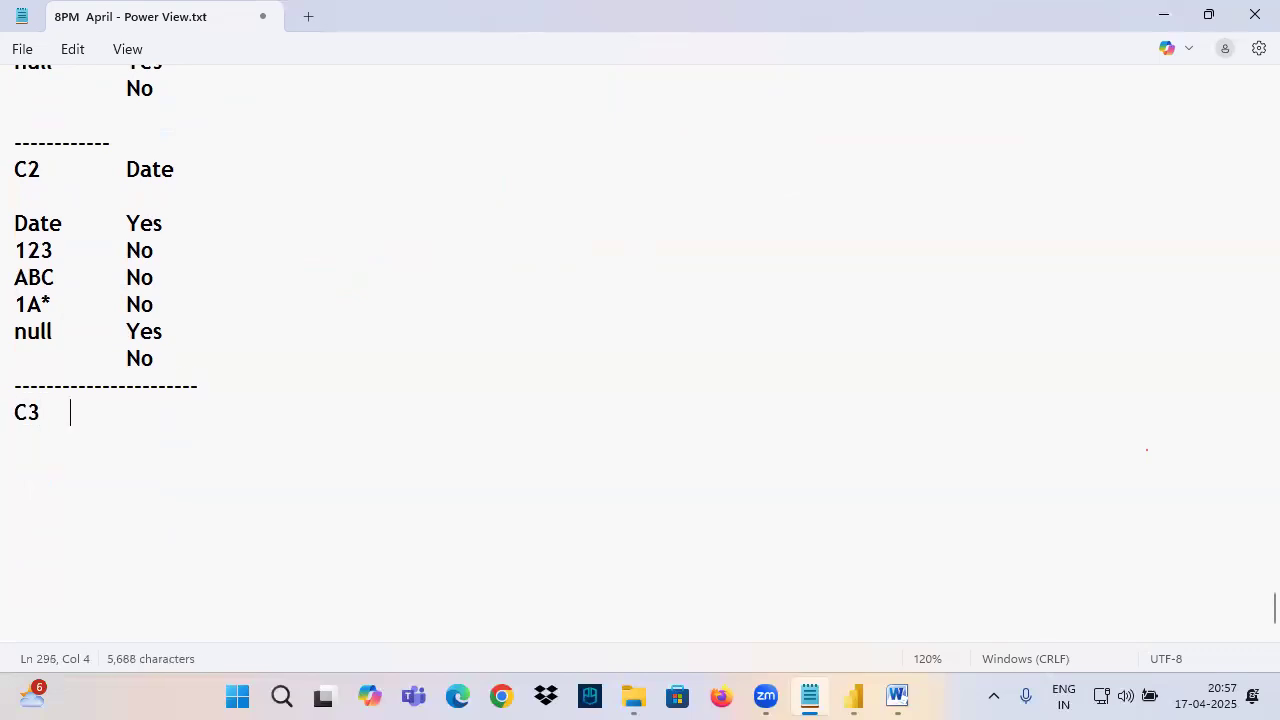
type("Text")
key("Return")
key("Return")
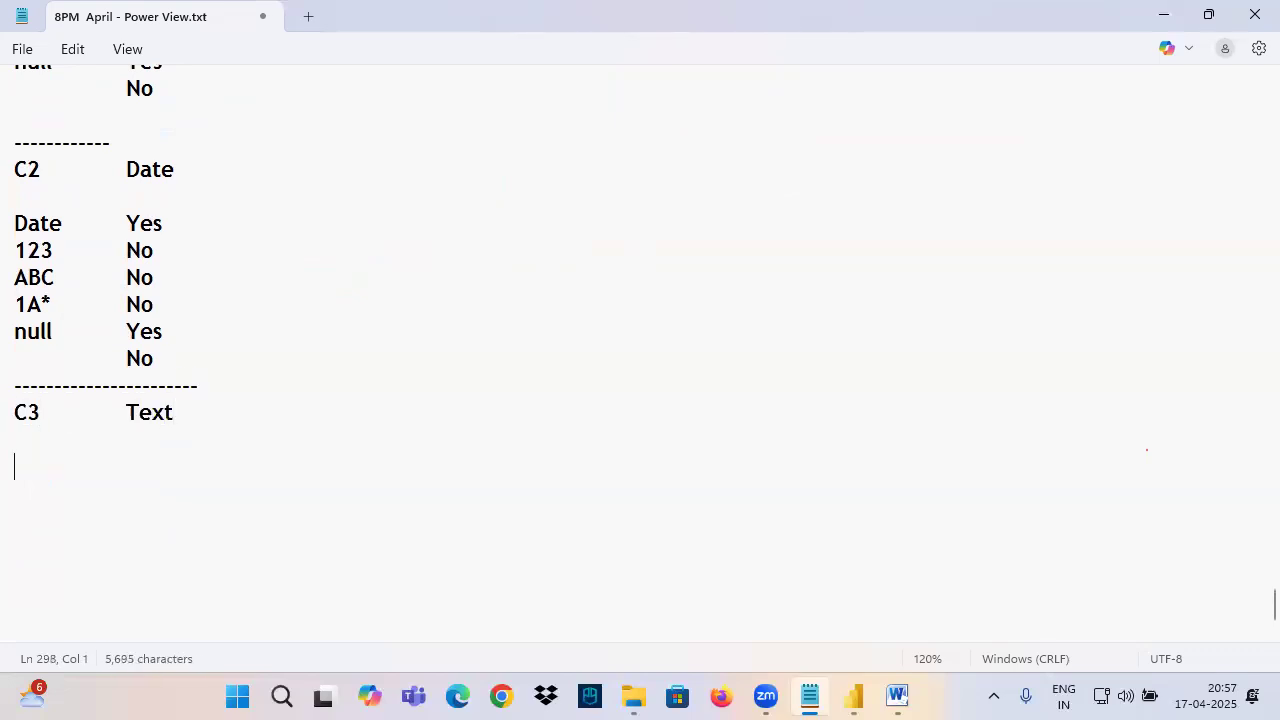
Add the rows ABC with Yes and 123 with Yes to the C3 table.
type("ABC")
key("Tab")
key("Tab")
type("Yes")
key("Return")
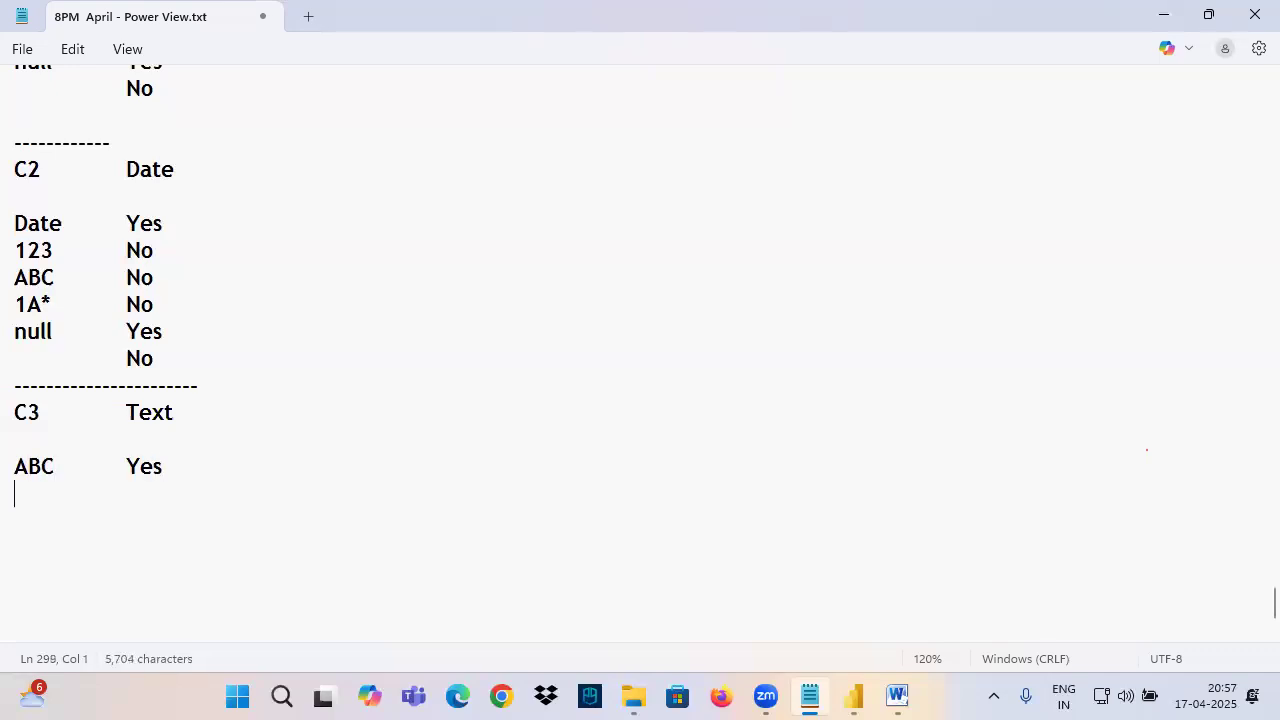
type("123")
key("Tab")
type("Yes")
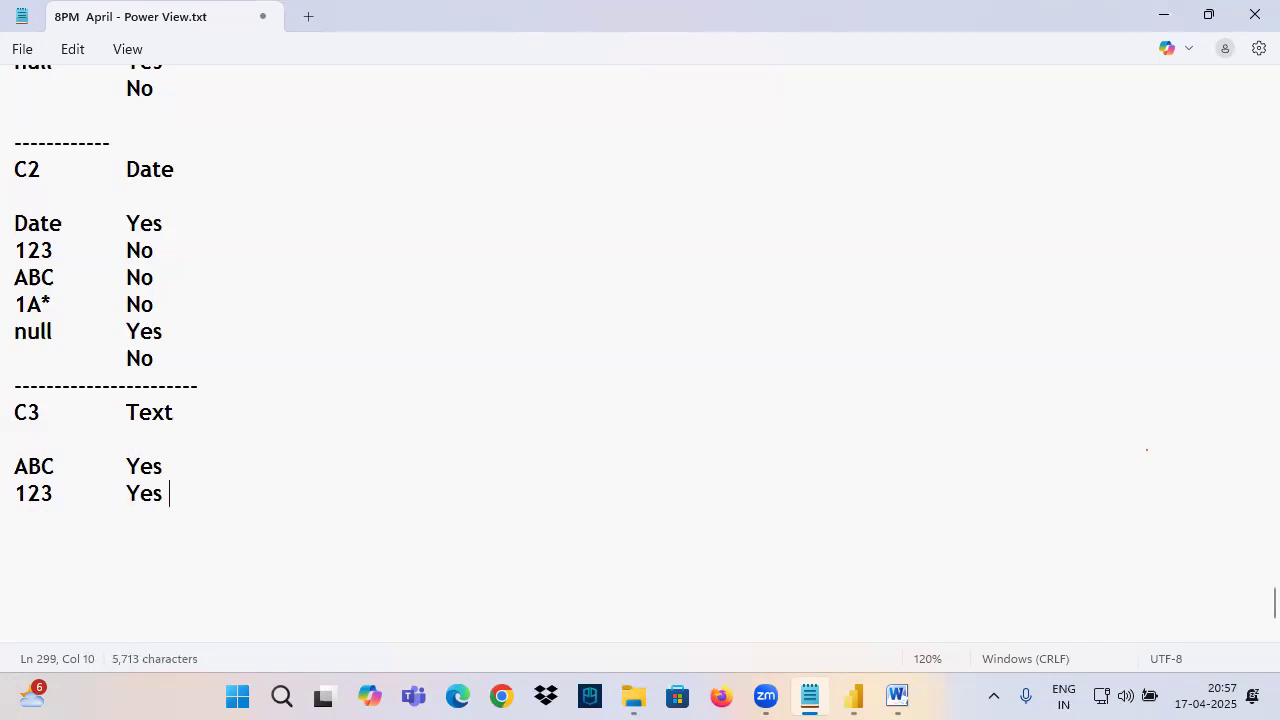
Add the rows **** with Yes and 1A* with Yes to the C3 table.
key("Return")
type("****")
key("Tab")
type("Yes")
key("Return")
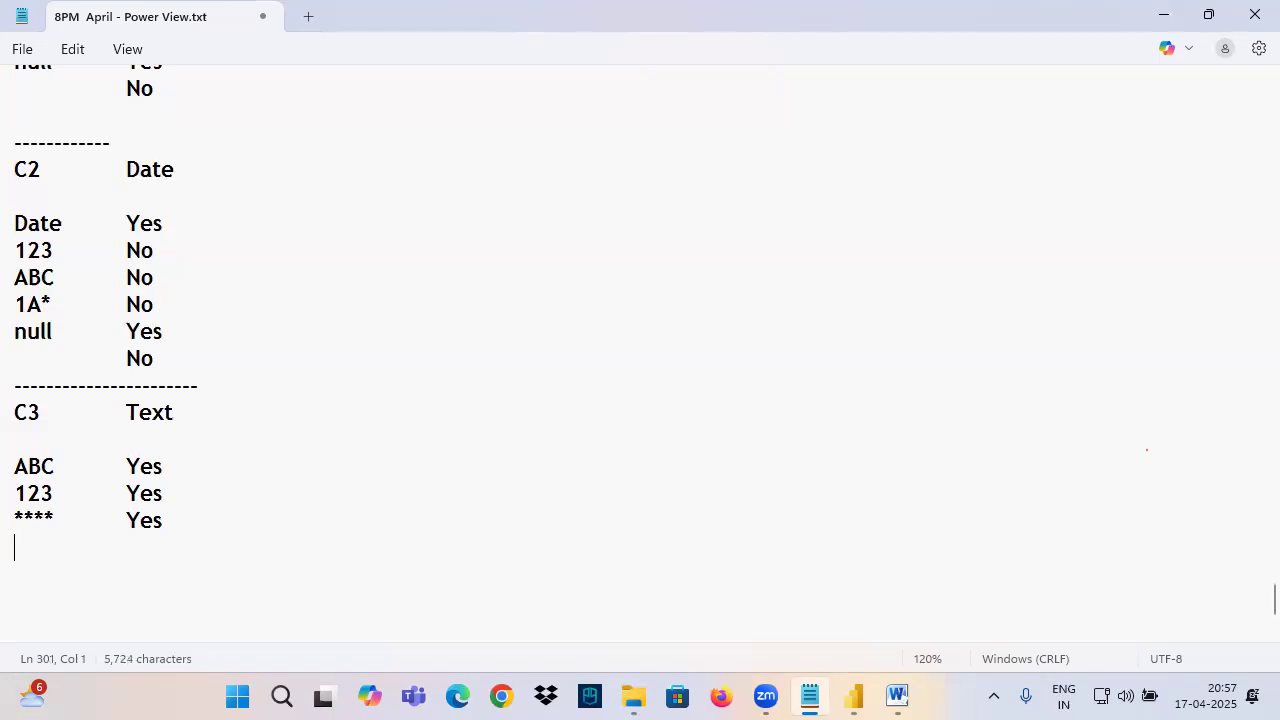
type("1")
type("*")
key("Tab")
key("Tab")
type("Yes")
key("Return")
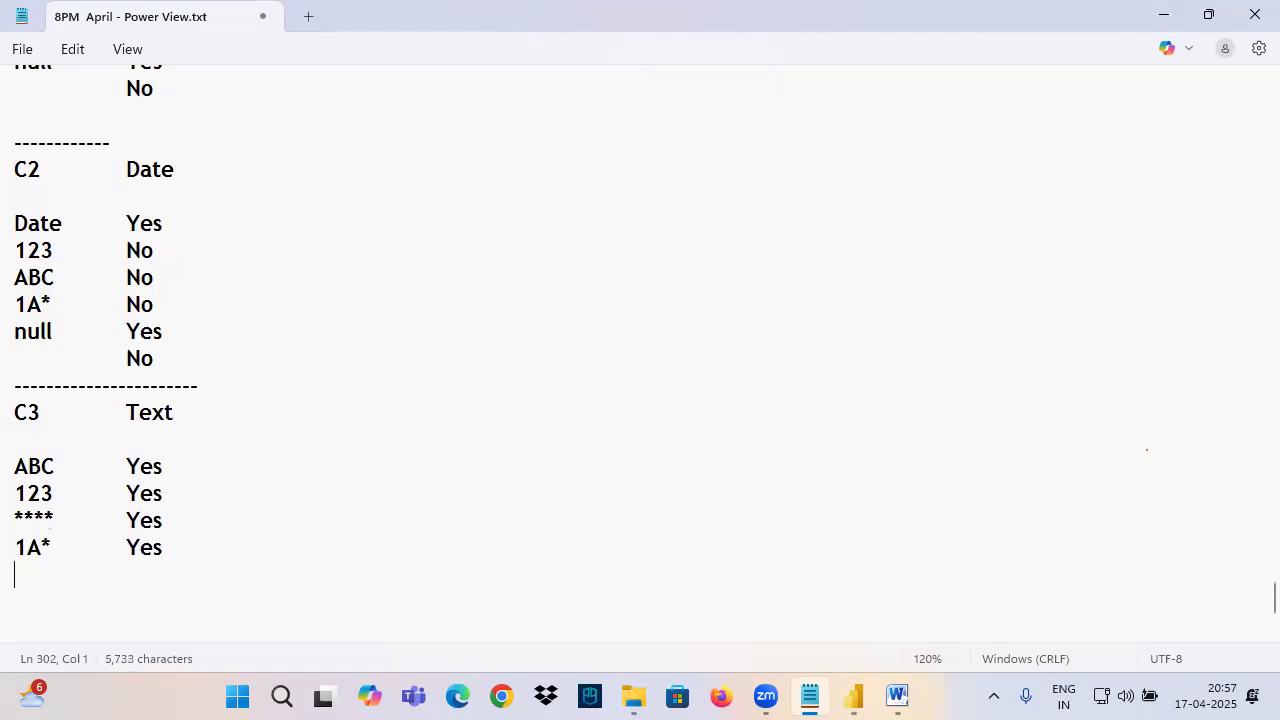
Add a null row with Yes and a row with an empty value and Yes to the C3 table.
type("null\t")
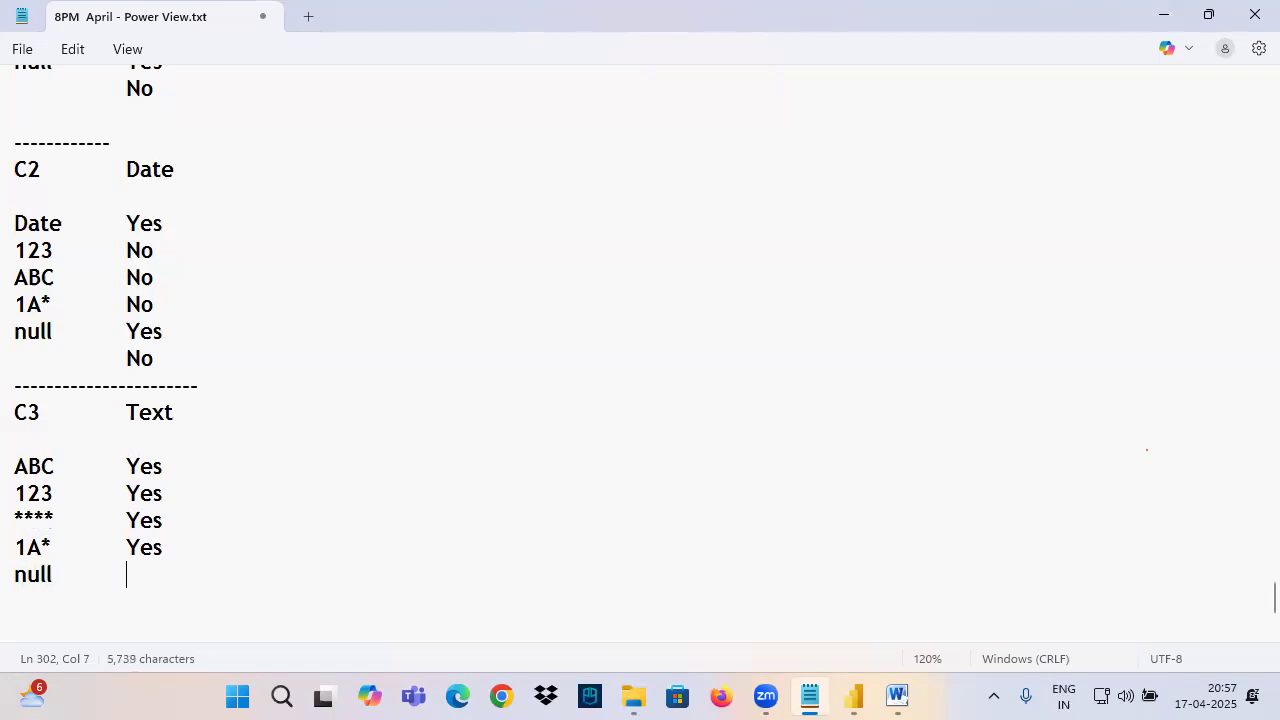
type("Yes")
key("Return")
key("Tab")
type("Yes")
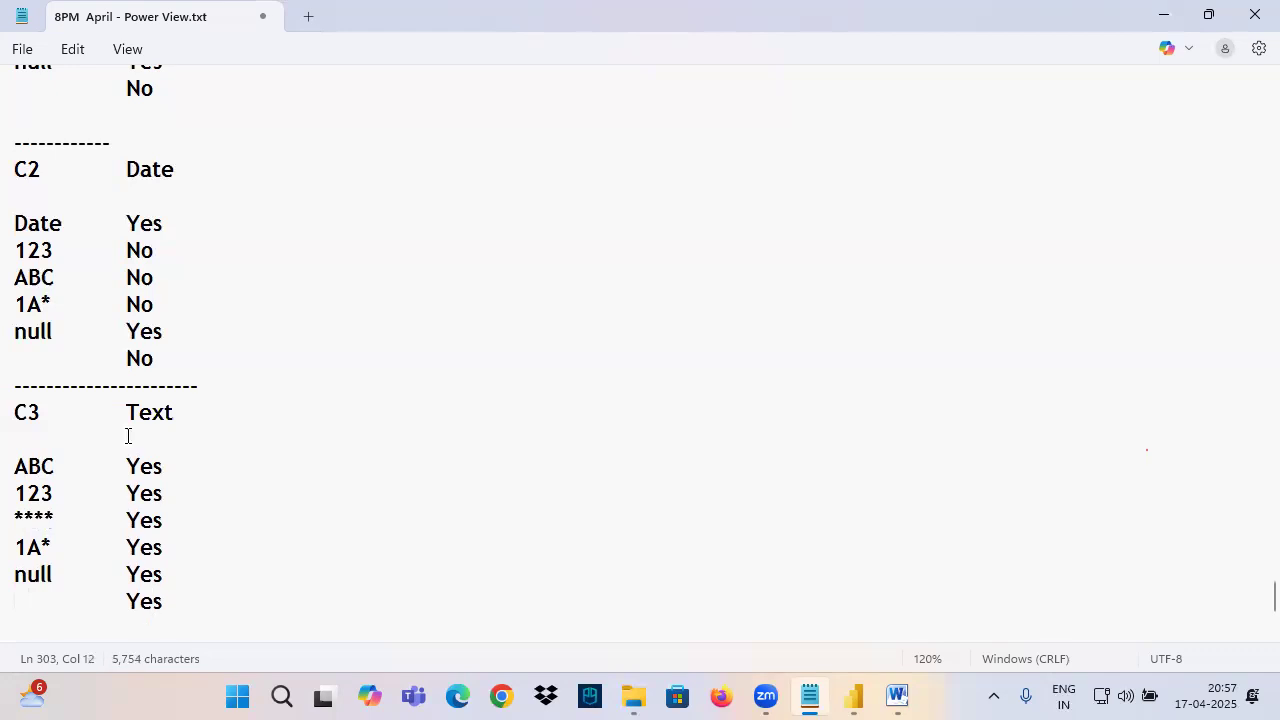
Review the null rows in the C1 and C2 tables against the is blank and is not blank conditions under All Columns.
scroll(280, 323, "down", 1)
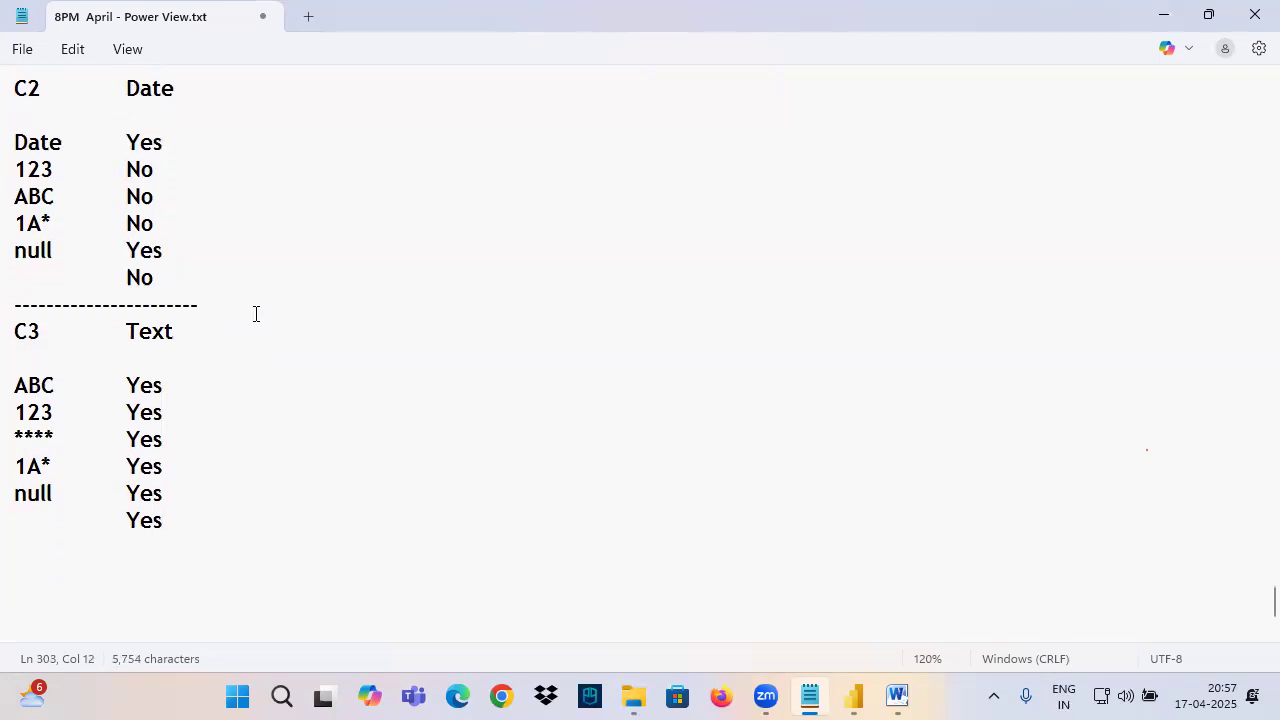
scroll(256, 314, "up", 6)
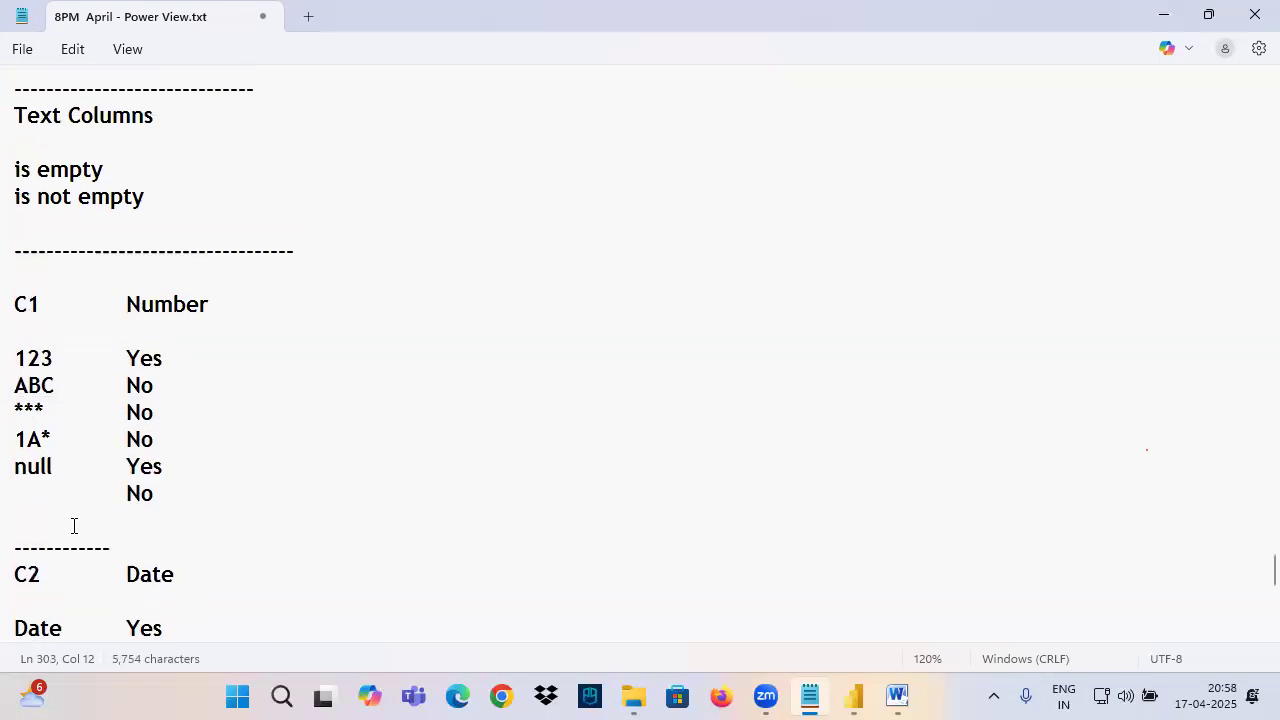
double_click(16, 471)
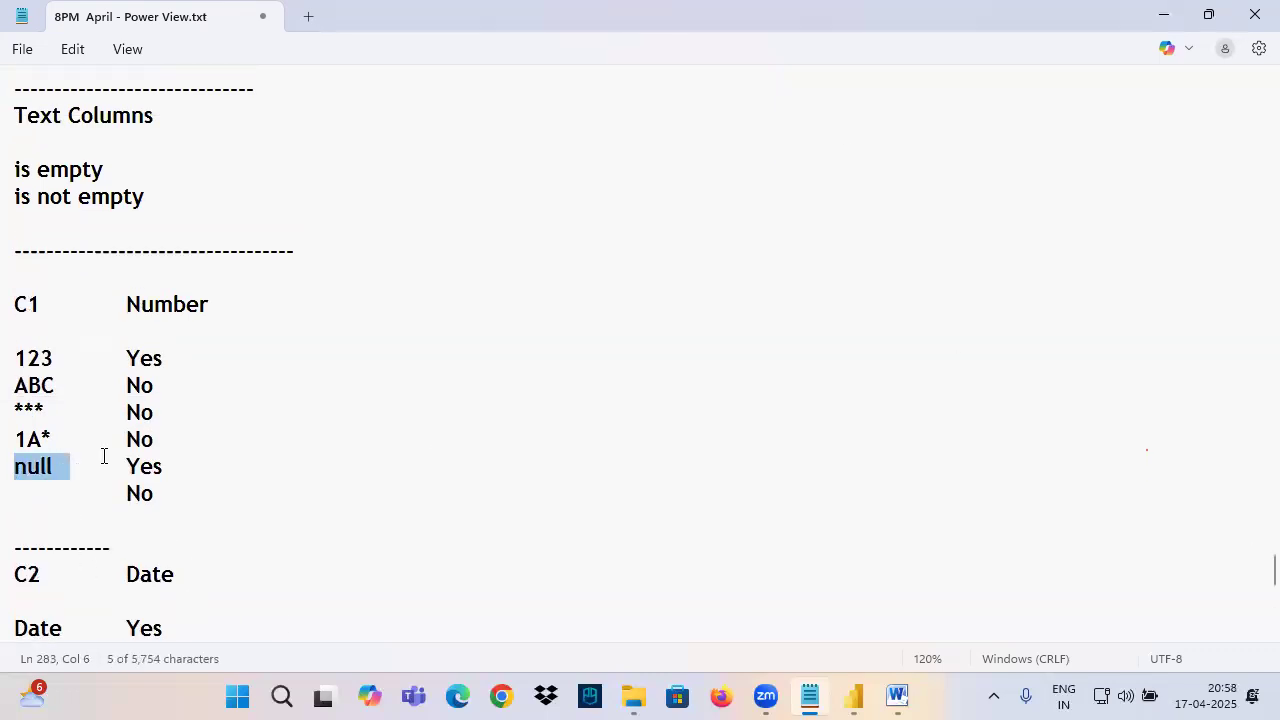
scroll(100, 520, "down", 2)
left_click_drag(17, 577, 149, 575)
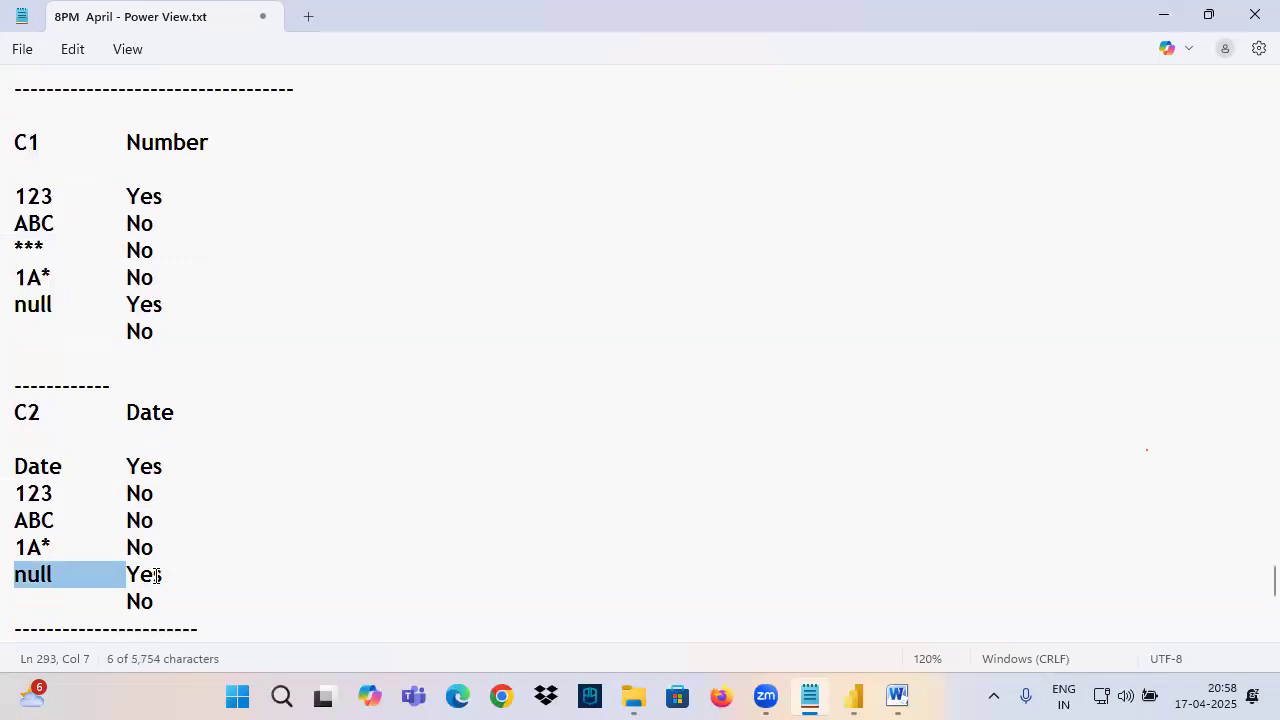
scroll(197, 414, "up", 5)
left_click_drag(20, 251, 103, 245)
left_click_drag(22, 280, 137, 279)
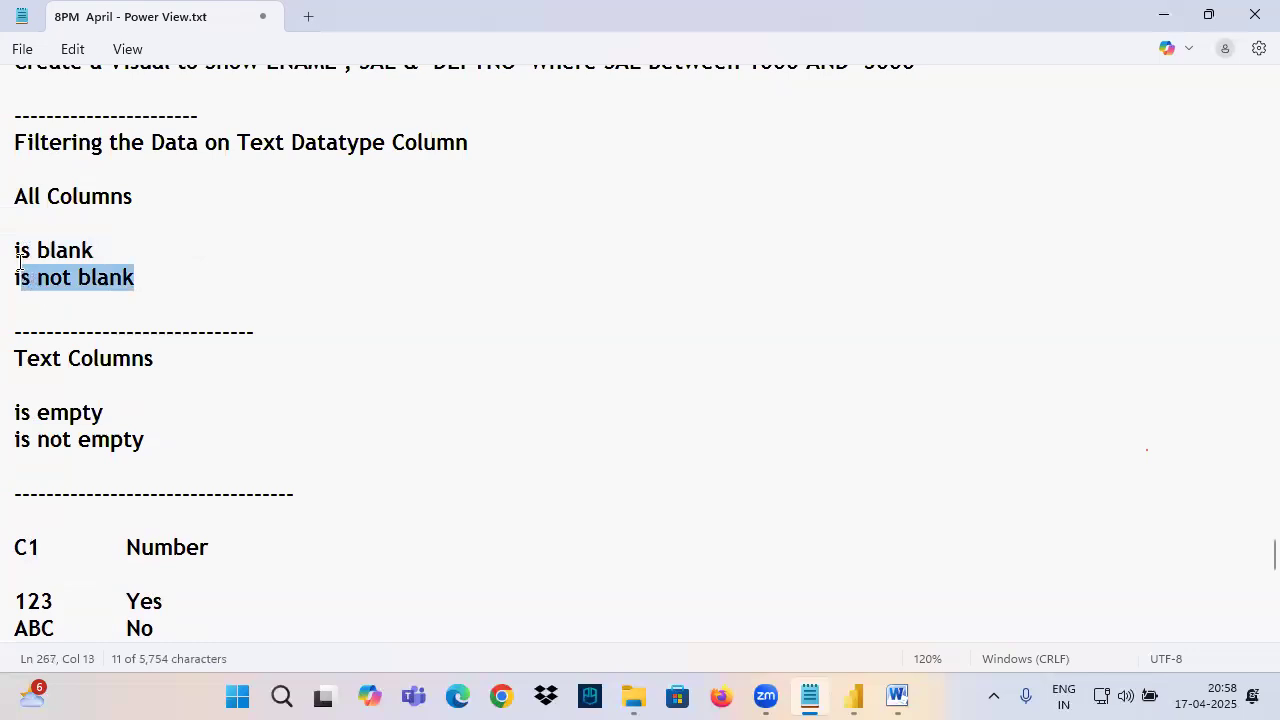
left_click_drag(22, 252, 152, 277)
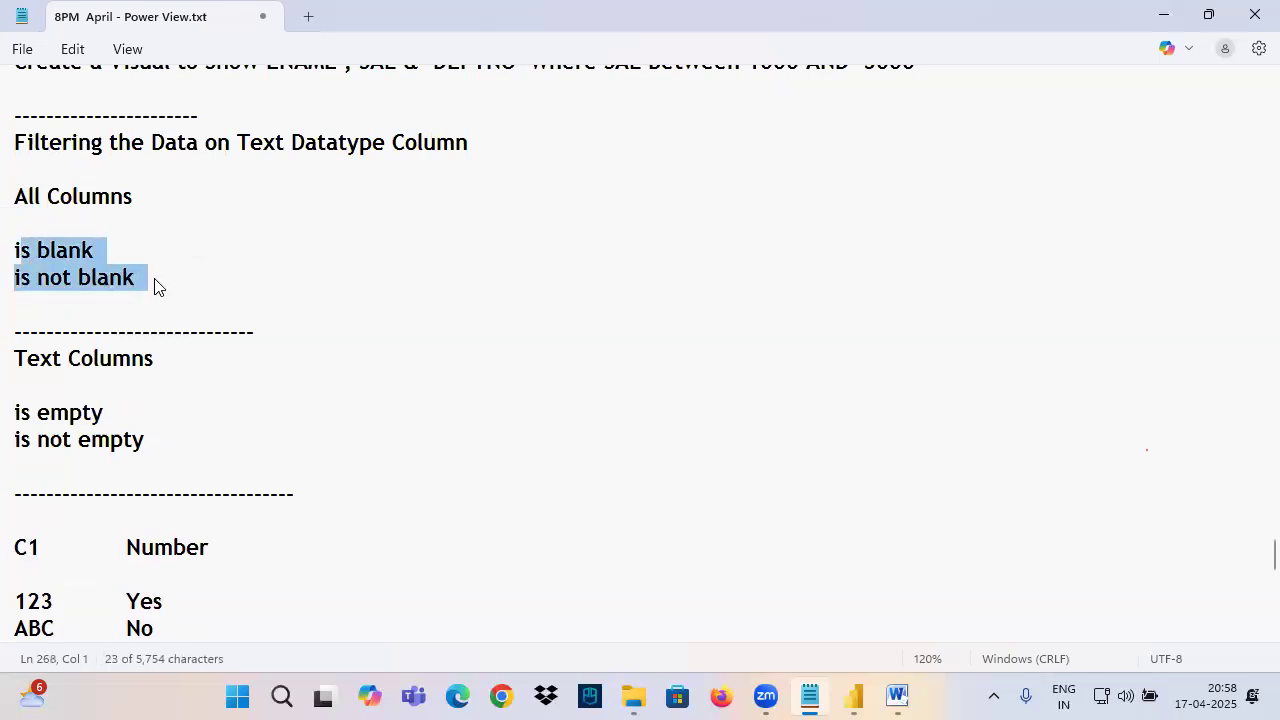
Below is not blank, after an empty line, add the note "are used to Filter Null Values".
left_click(152, 291)
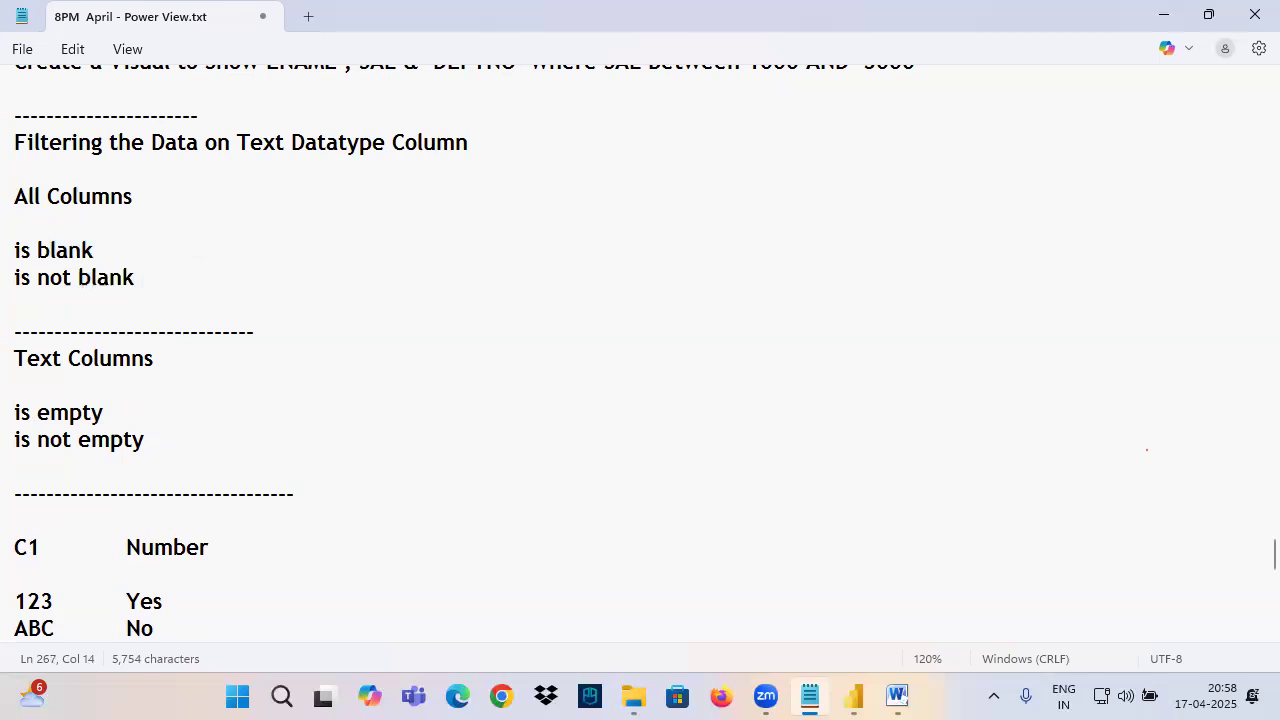
key("Return")
key("Return")
type("a")
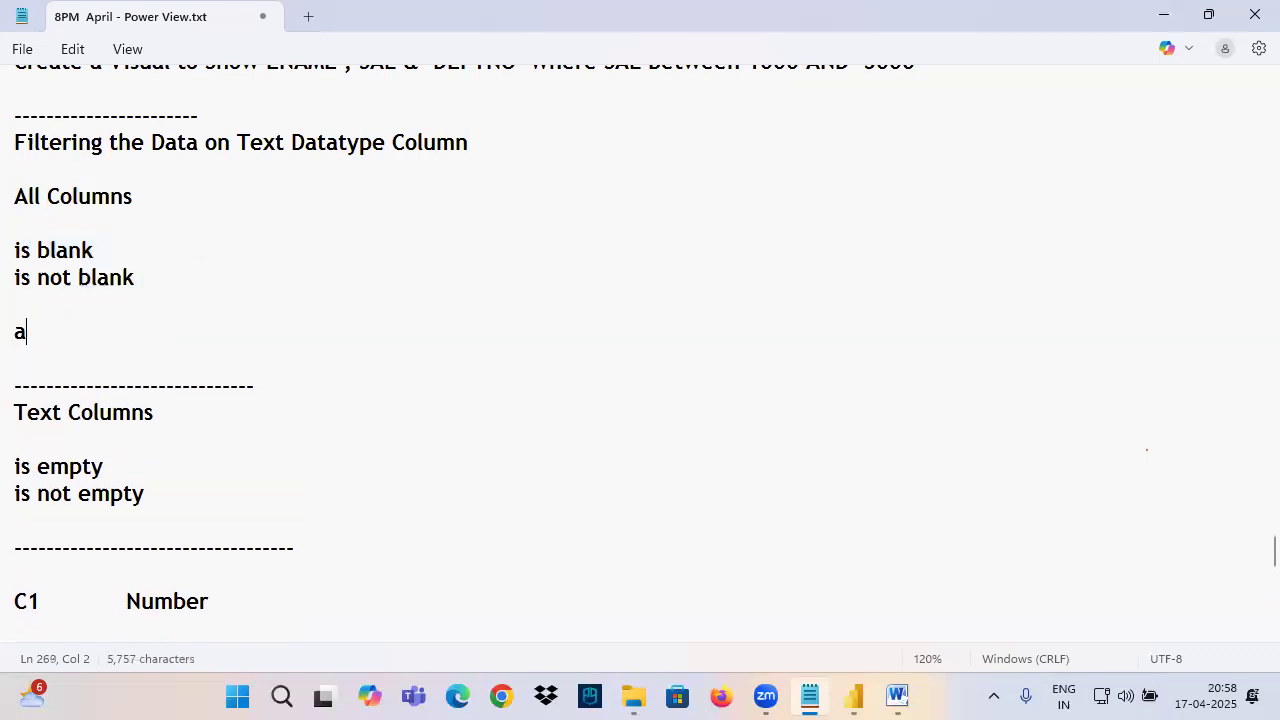
type("re used to ")
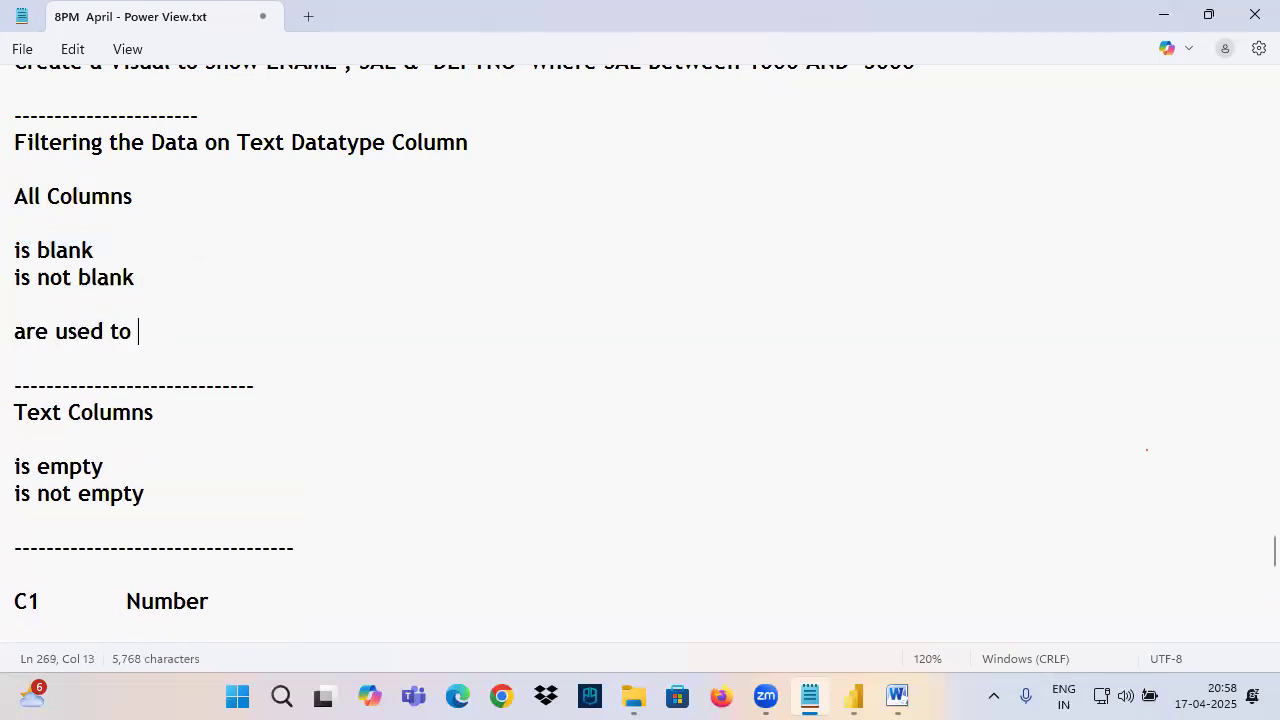
type("Filter N")
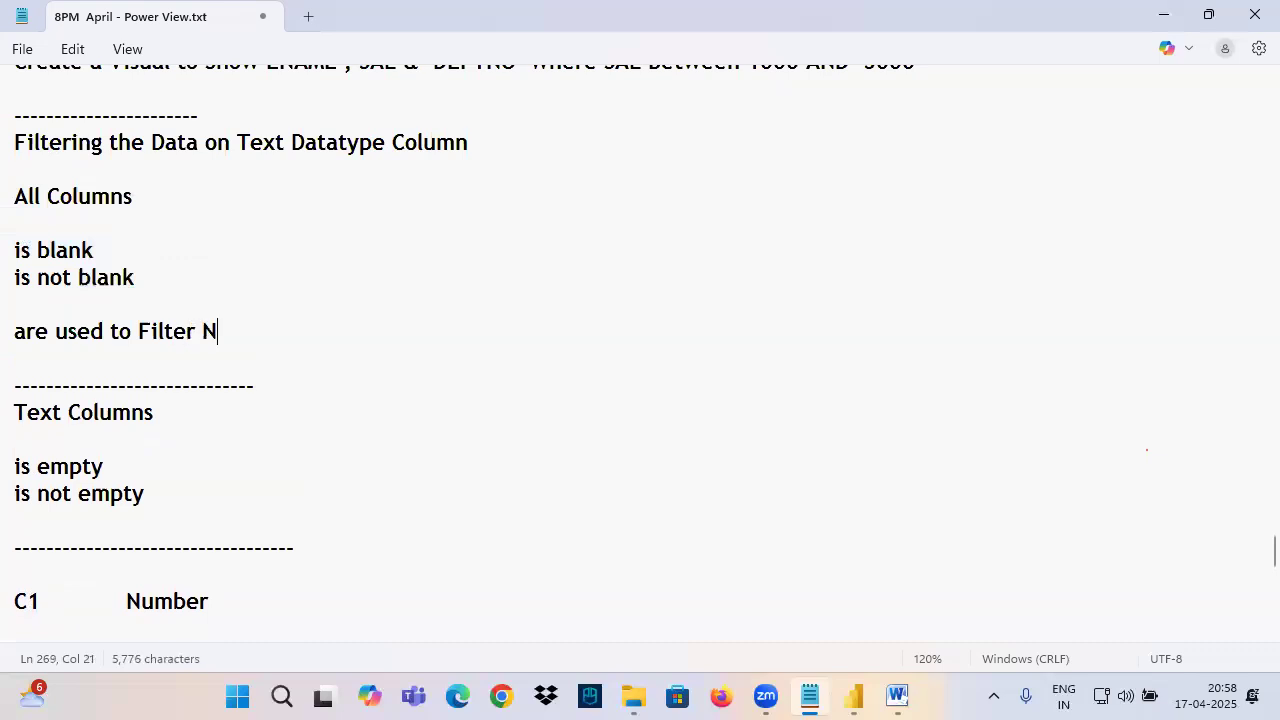
type("ull Values")
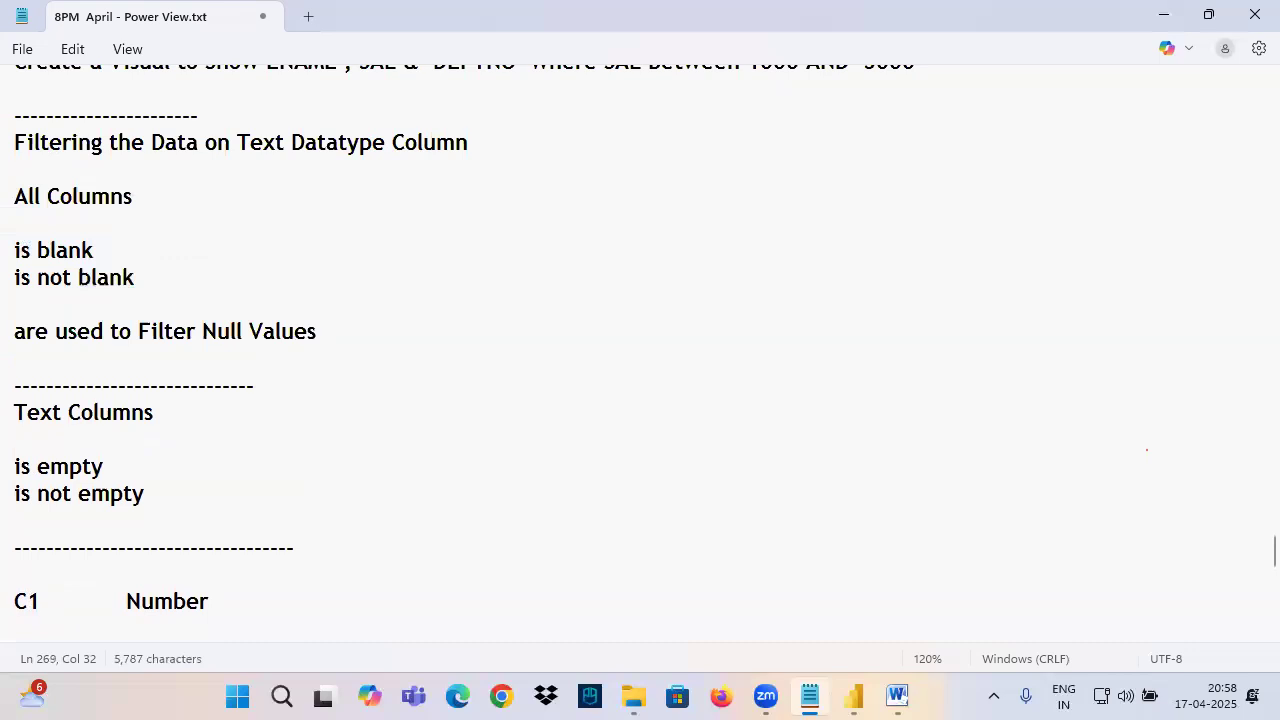
Highlight the is empty and is not empty conditions, and mark the empty-value rows of the C1, C2 and C3 tables with red annotations.
scroll(155, 394, "down", 2)
left_click_drag(20, 304, 142, 340)
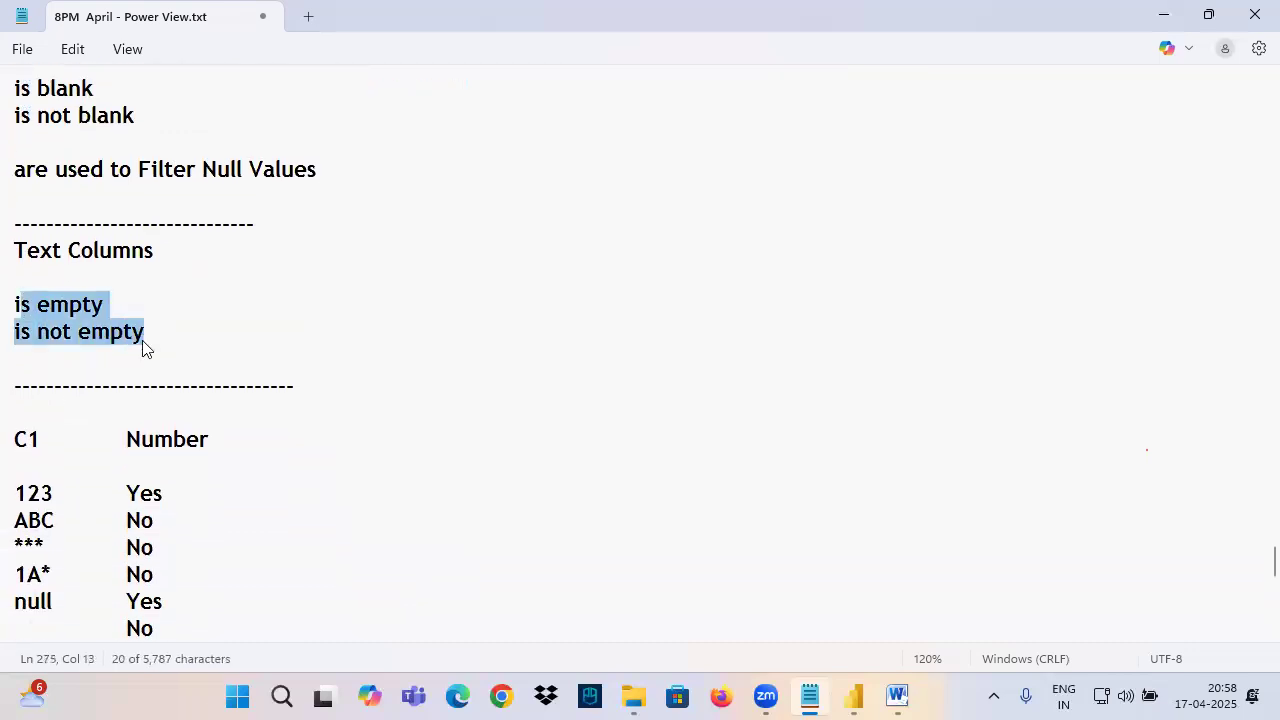
scroll(184, 402, "down", 3)
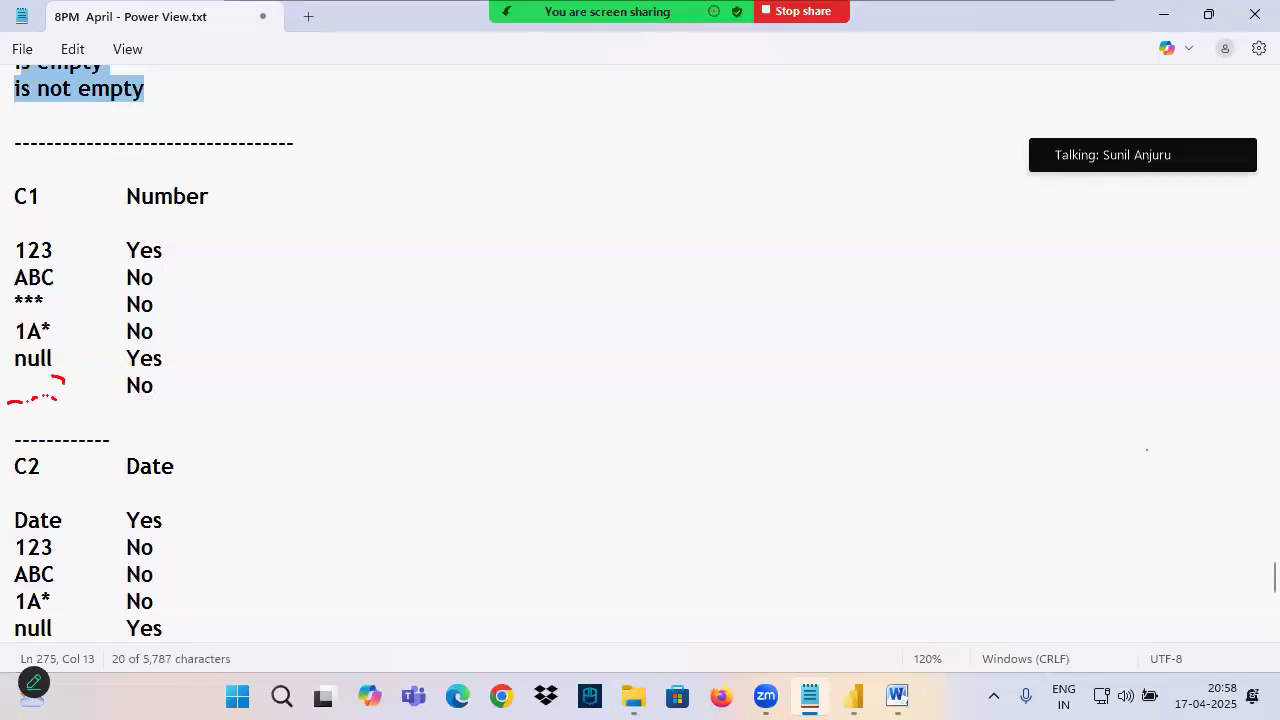
mouse_move(3, 402)
left_mouse_down()
mouse_move(64, 380)
mouse_move(88, 400)
left_mouse_up()
mouse_move(160, 380)
left_mouse_down()
mouse_move(130, 401)
mouse_move(160, 384)
left_mouse_up()
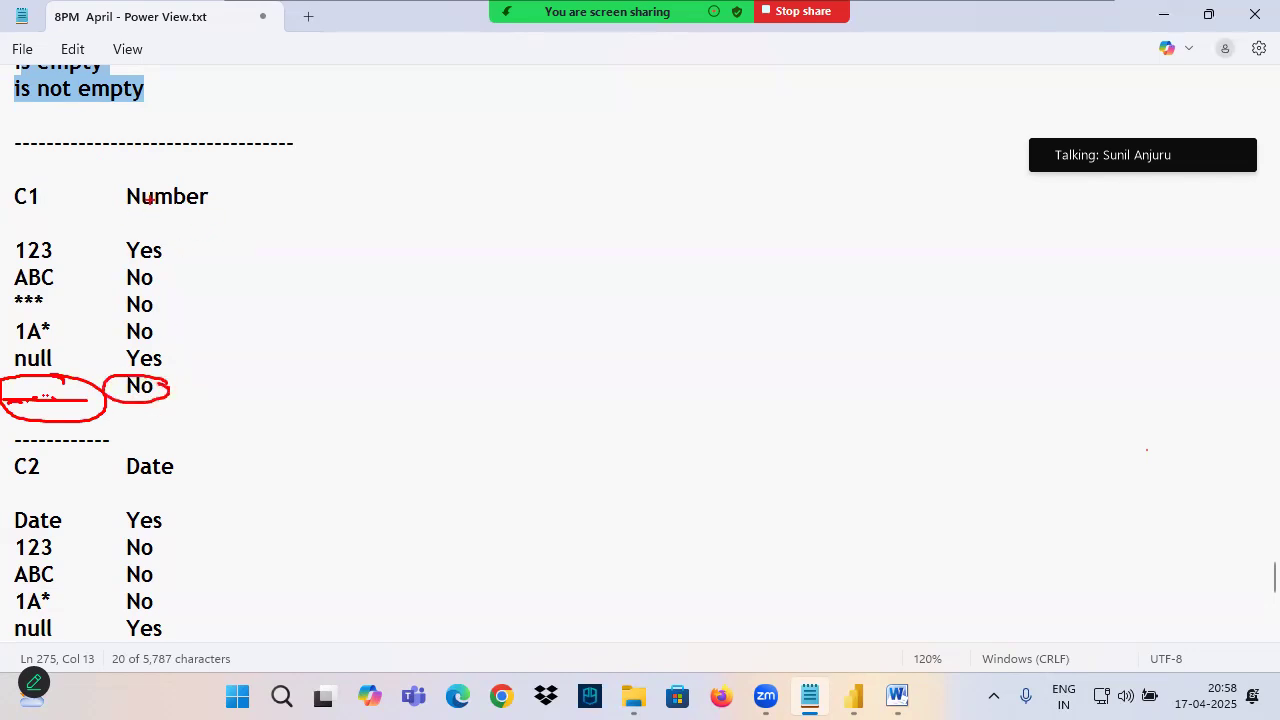
left_click_drag(144, 174, 205, 158)
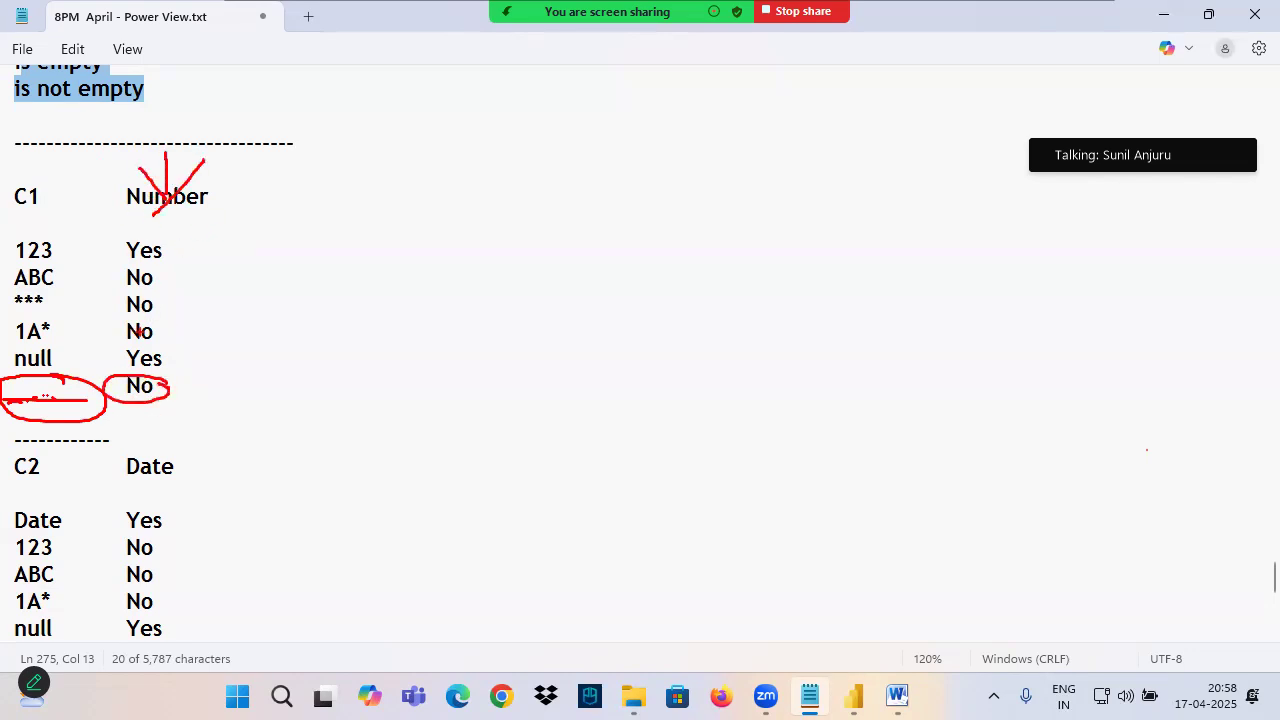
scroll(108, 364, "down", 3)
mouse_move(5, 405)
left_mouse_down()
mouse_move(80, 432)
mouse_move(122, 421)
left_mouse_up()
scroll(63, 434, "down", 3)
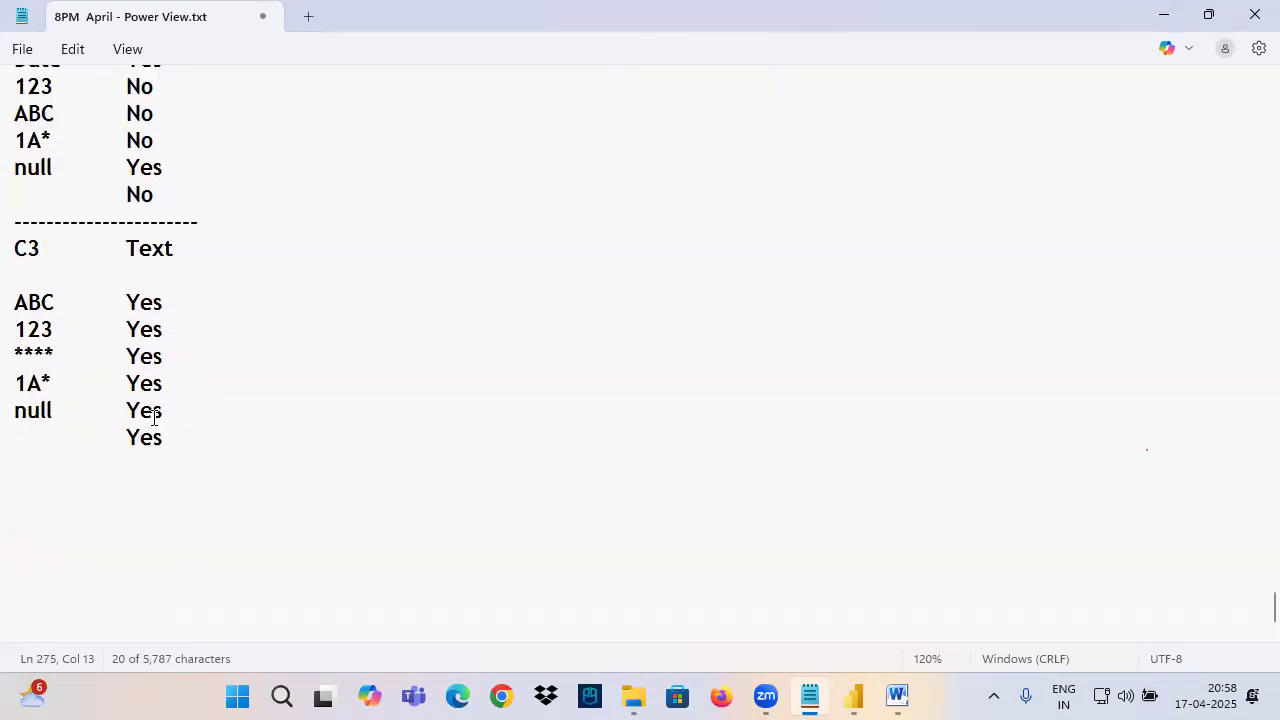
mouse_move(8, 404)
left_mouse_down()
mouse_move(97, 436)
mouse_move(138, 410)
mouse_move(128, 442)
mouse_move(184, 434)
left_mouse_up()
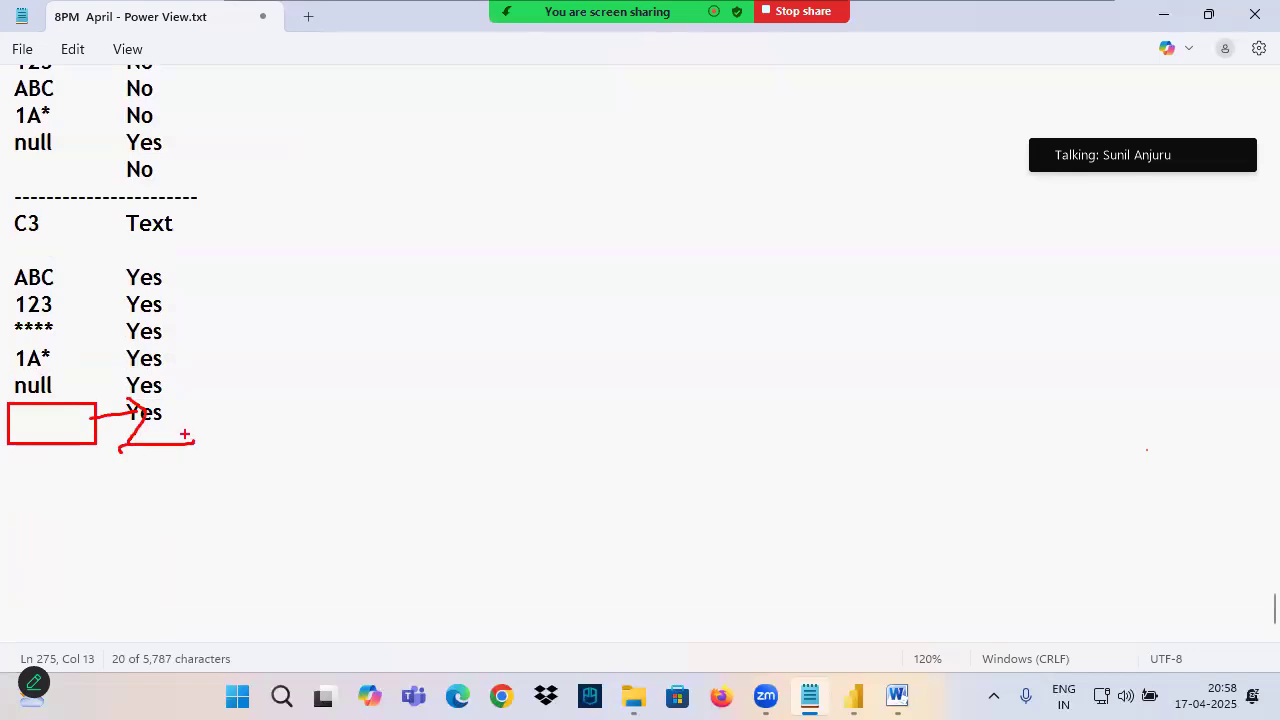
left_click_drag(137, 241, 186, 240)
Below is not empty, after an empty line, add the note "are used to Filter Empty Text".
scroll(206, 342, "up", 9)
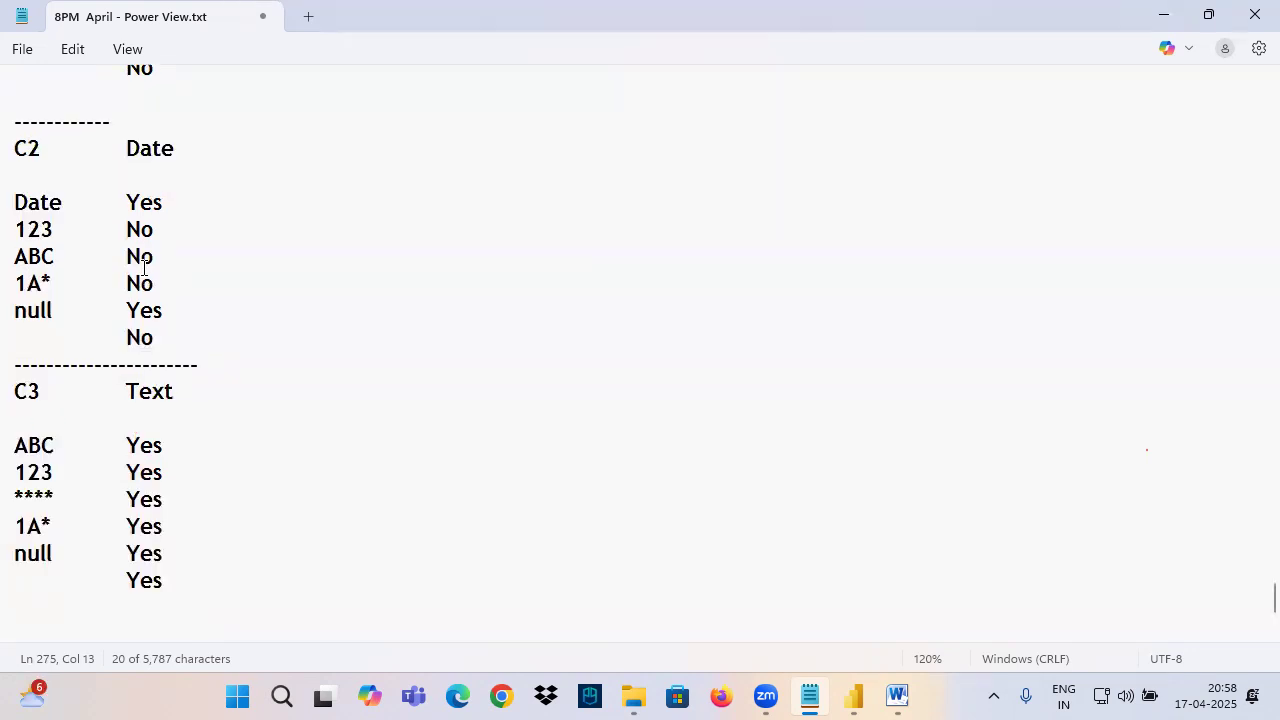
left_click(183, 318)
key("Return")
key("Return")
type("are used to Filter Empty ")
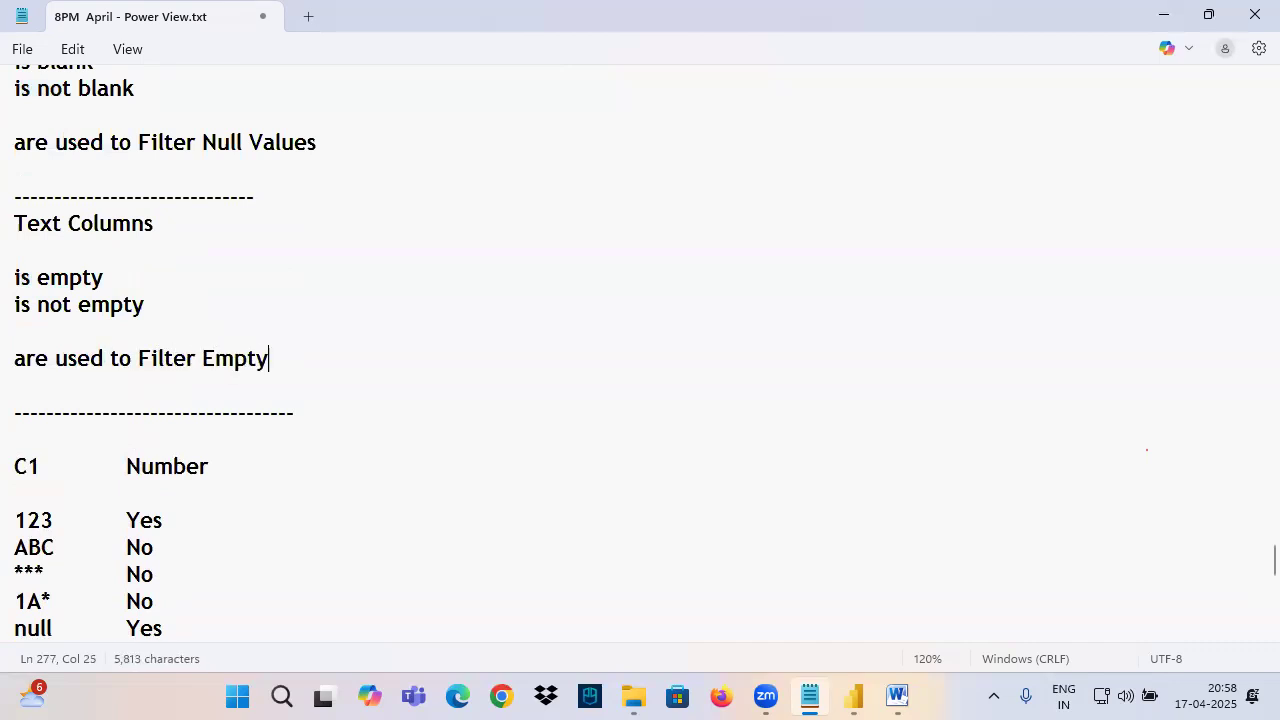
type("Text")
Sketch a red annotation of a CN column with dashed values and a circled null, with an arrow leading from the null to OK.
mouse_move(710, 239)
left_mouse_down()
mouse_move(714, 276)
mouse_move(779, 225)
left_mouse_up()
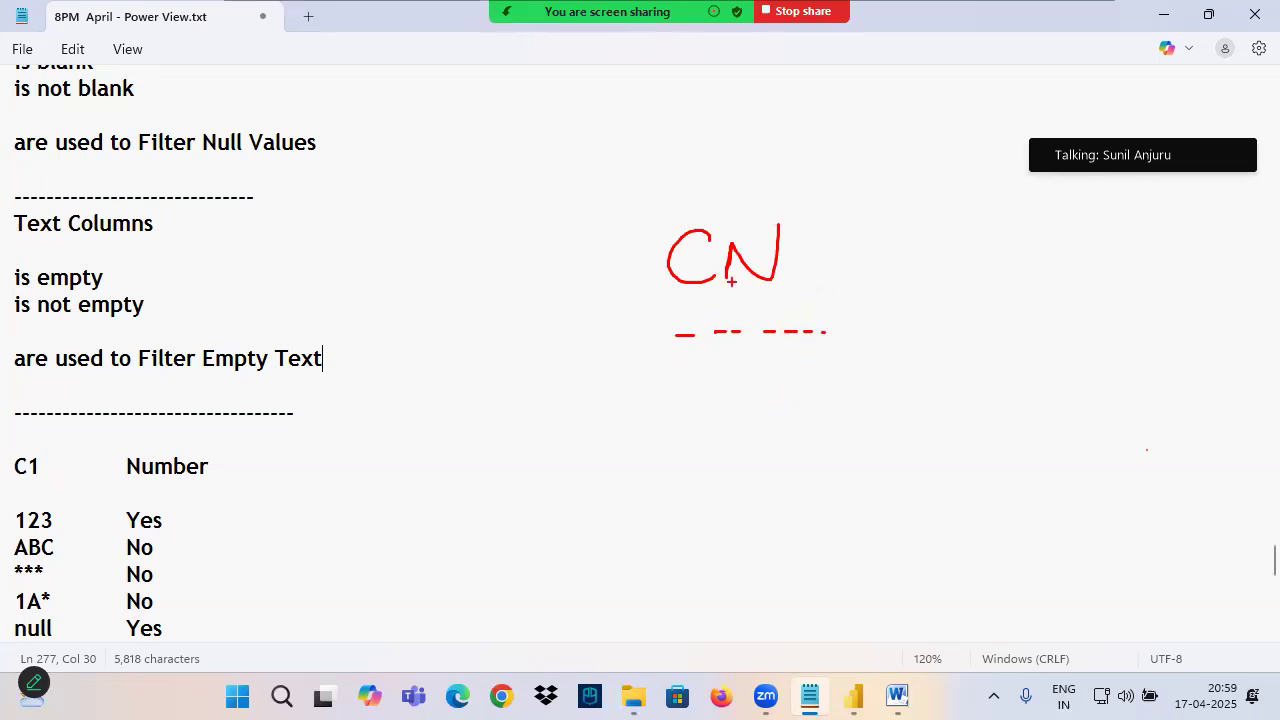
left_click_drag(710, 166, 714, 218)
mouse_move(696, 198)
left_mouse_down()
mouse_move(736, 192)
mouse_move(720, 242)
left_mouse_up()
mouse_move(797, 322)
left_mouse_down()
mouse_move(786, 318)
mouse_move(840, 326)
mouse_move(770, 318)
left_mouse_up()
mouse_move(668, 408)
left_mouse_down()
mouse_move(711, 412)
mouse_move(783, 382)
mouse_move(884, 405)
mouse_move(836, 441)
left_mouse_up()
mouse_move(798, 376)
left_mouse_down()
mouse_move(760, 455)
mouse_move(792, 374)
left_mouse_up()
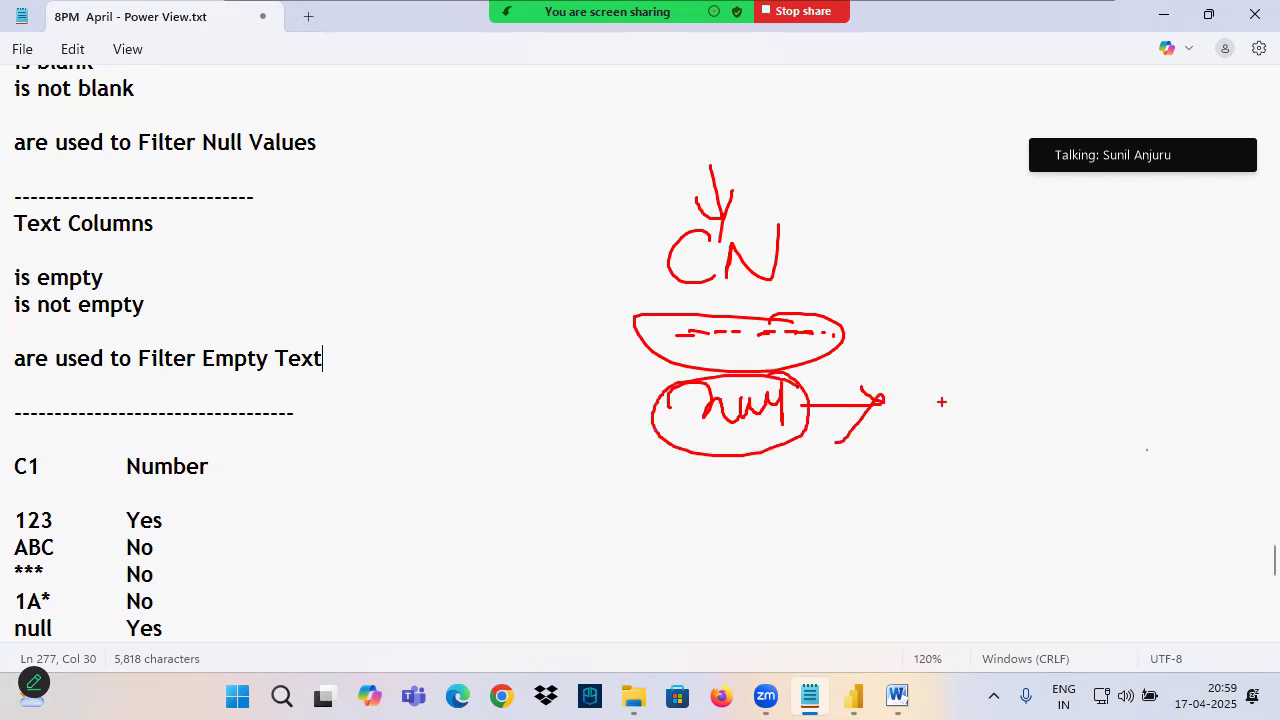
mouse_move(936, 385)
left_mouse_down()
mouse_move(928, 392)
mouse_move(960, 416)
left_mouse_up()
mouse_move(953, 402)
left_mouse_down()
mouse_move(982, 396)
mouse_move(986, 414)
left_mouse_up()
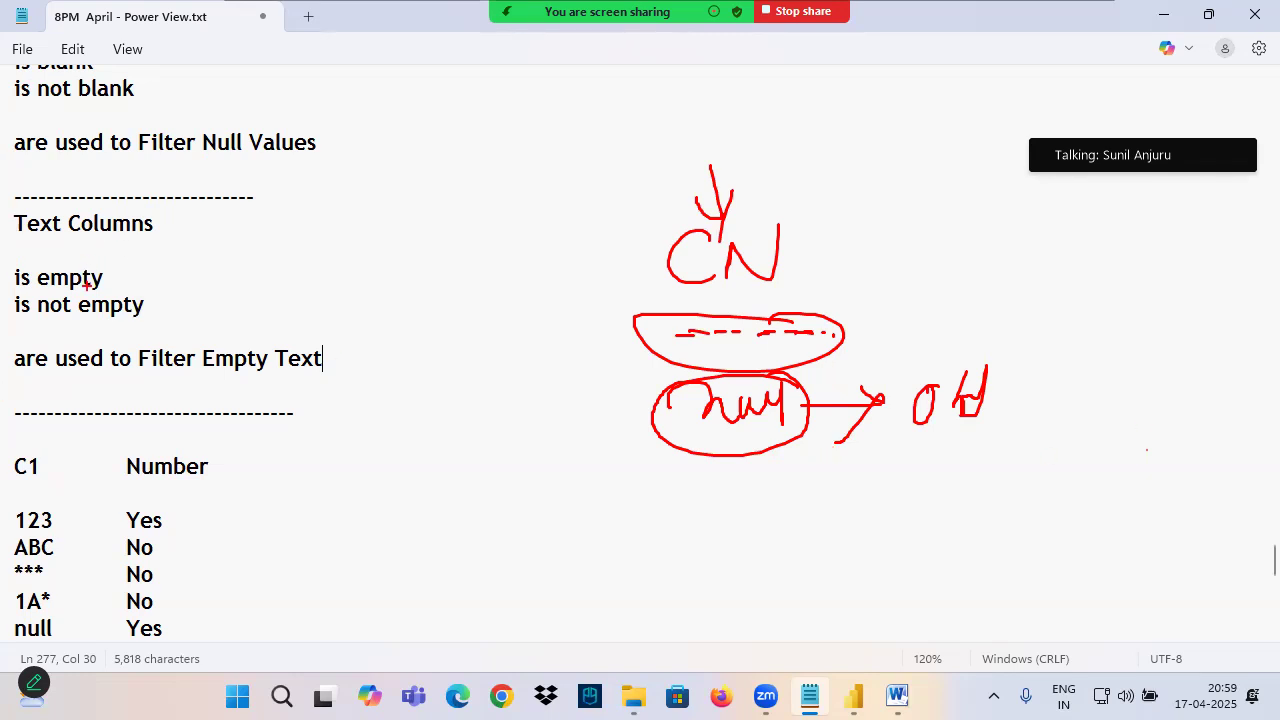
Compare the is empty and is not empty conditions noted for Text Columns with the Order Date advanced filtering conditions in Power BI Desktop.
mouse_move(16, 277)
left_mouse_down()
mouse_move(74, 280)
mouse_move(108, 306)
left_mouse_up()
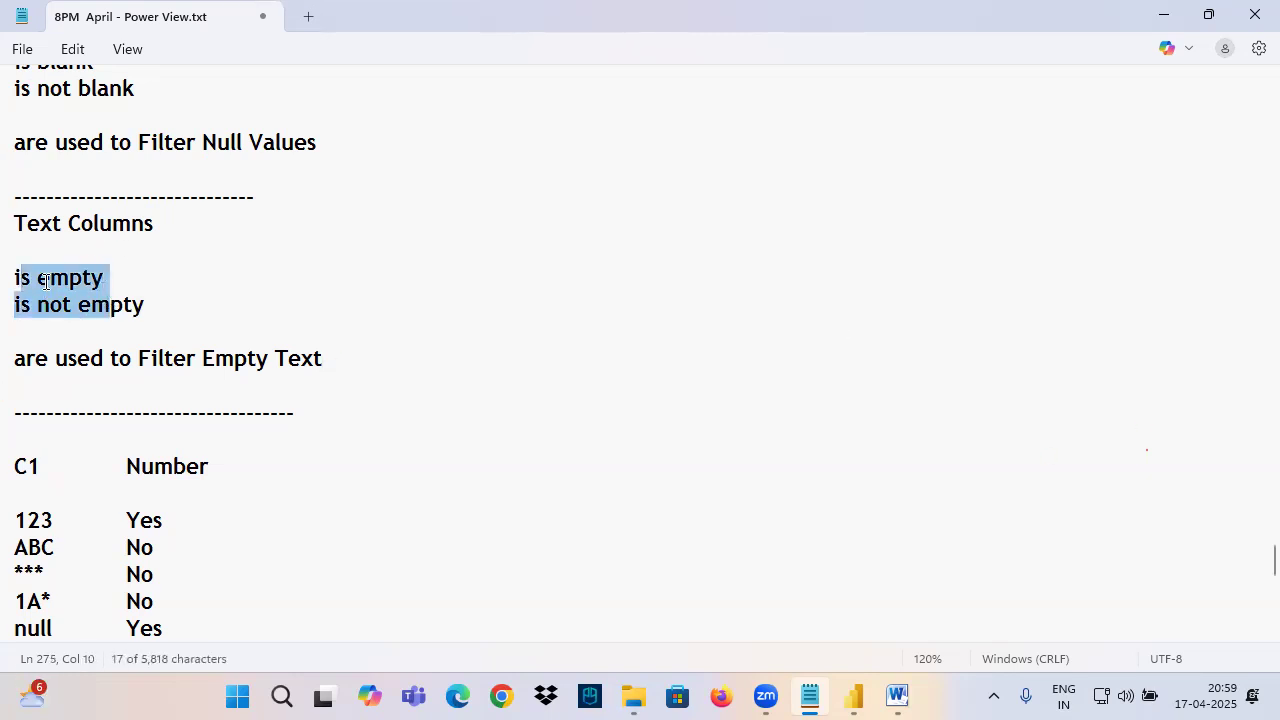
left_click_drag(17, 277, 190, 330)
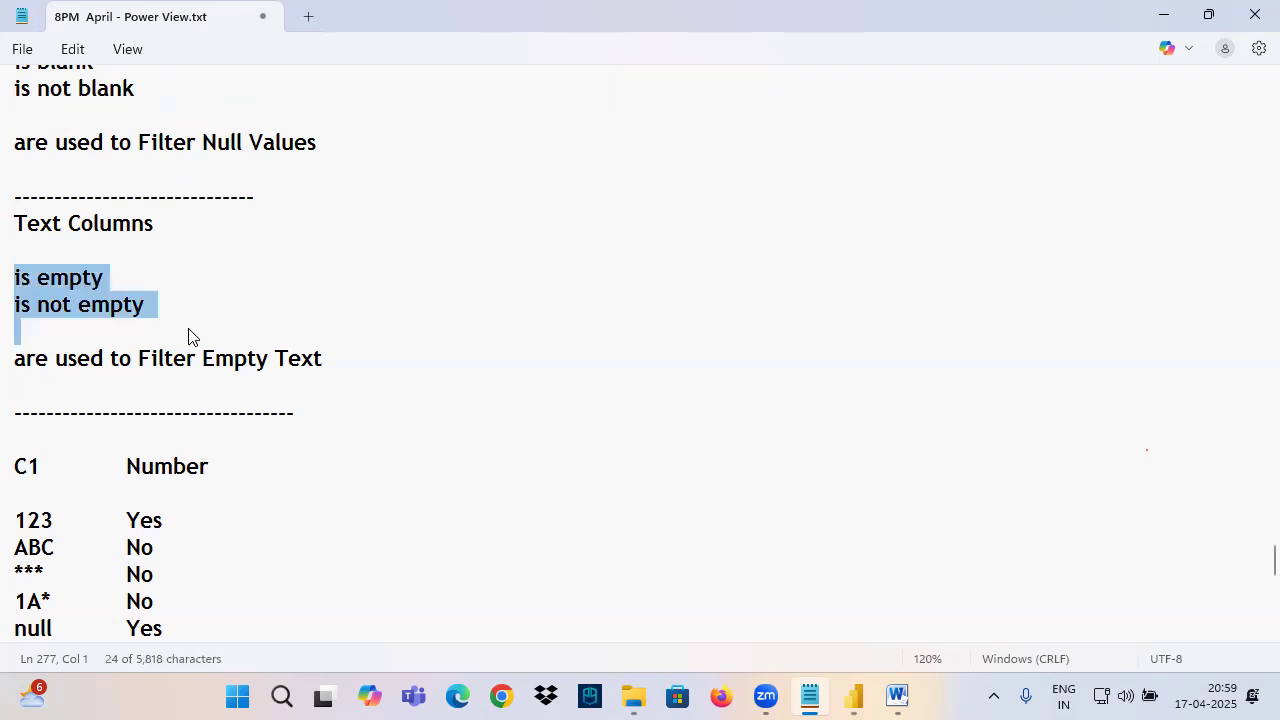
left_click(57, 292)
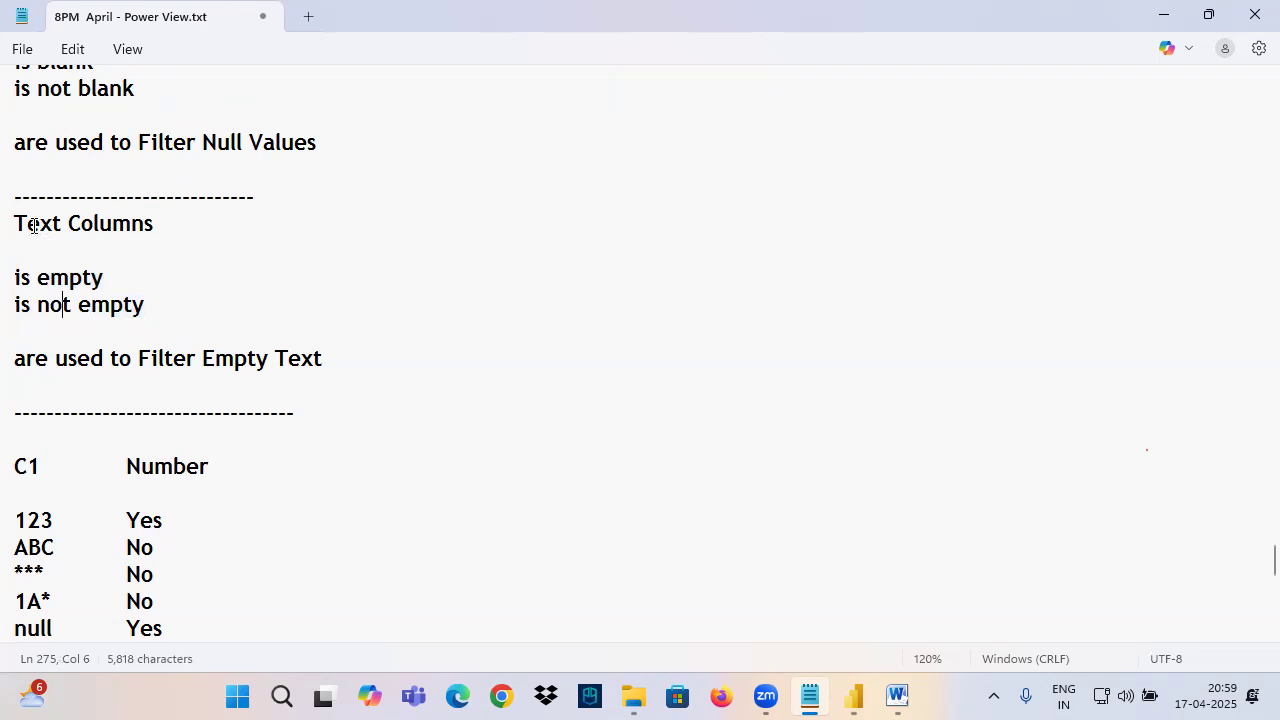
left_click_drag(20, 278, 174, 337)
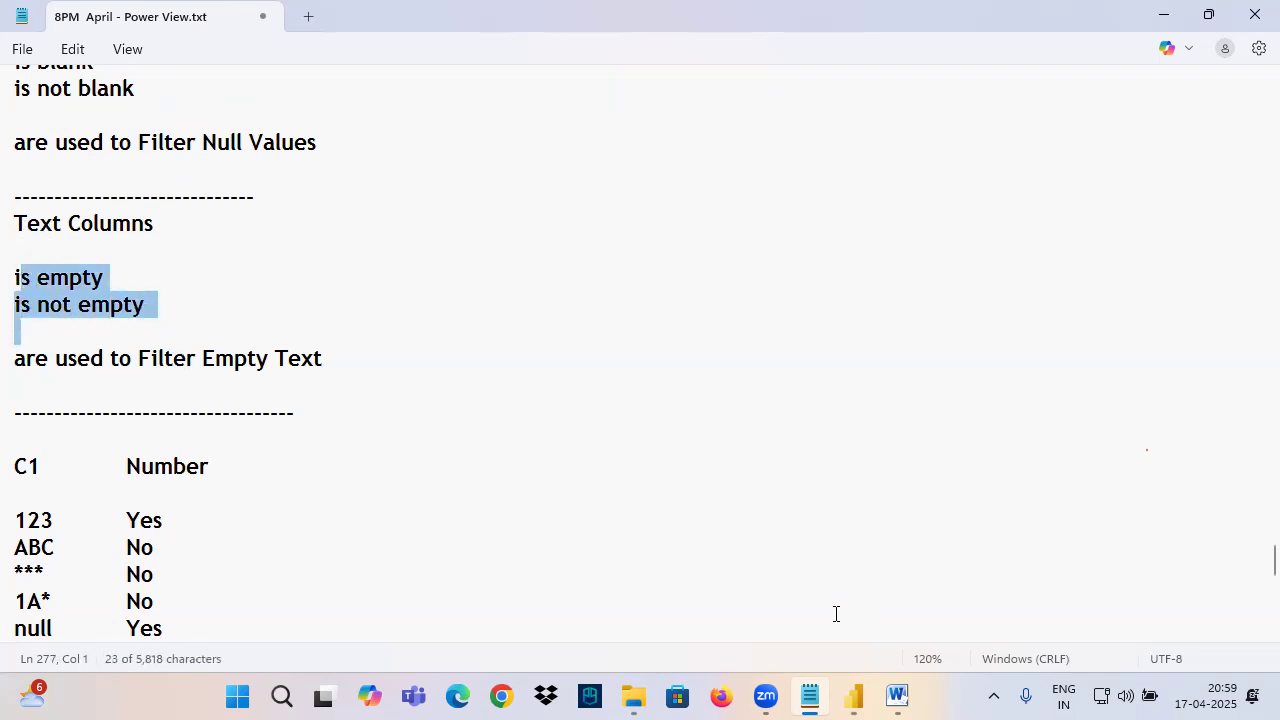
left_click(62, 306)
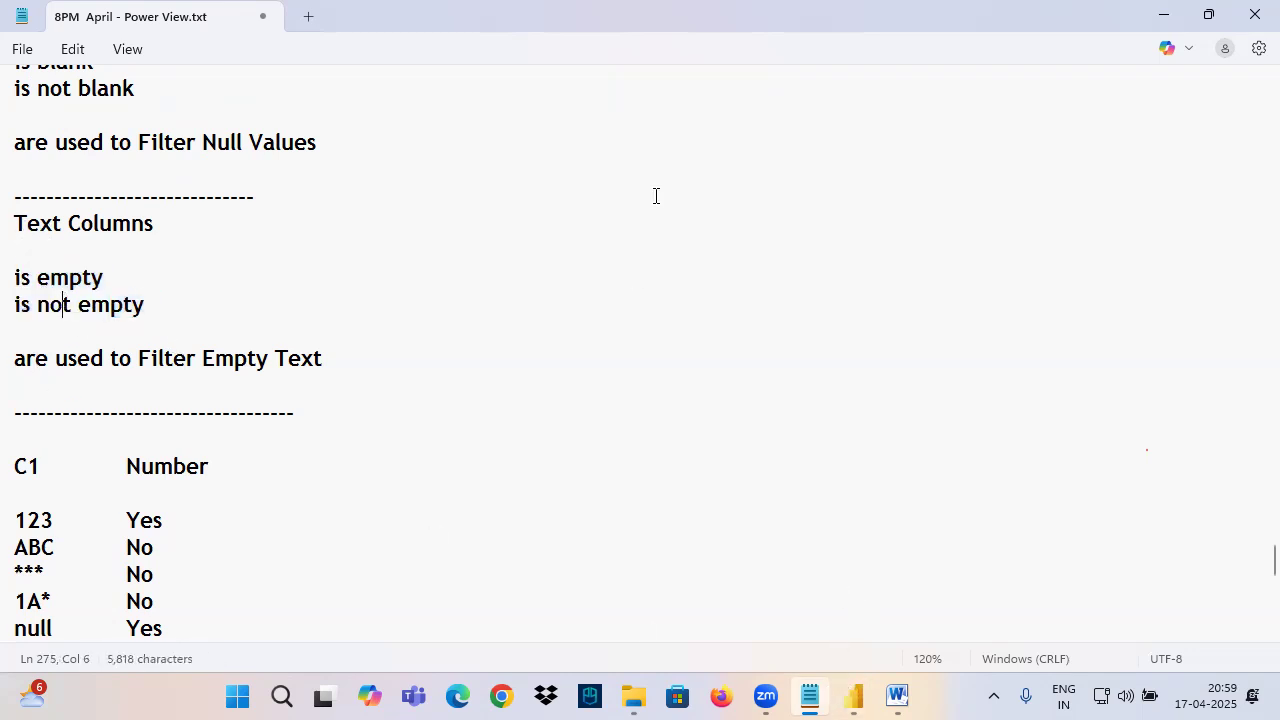
left_click(811, 697)
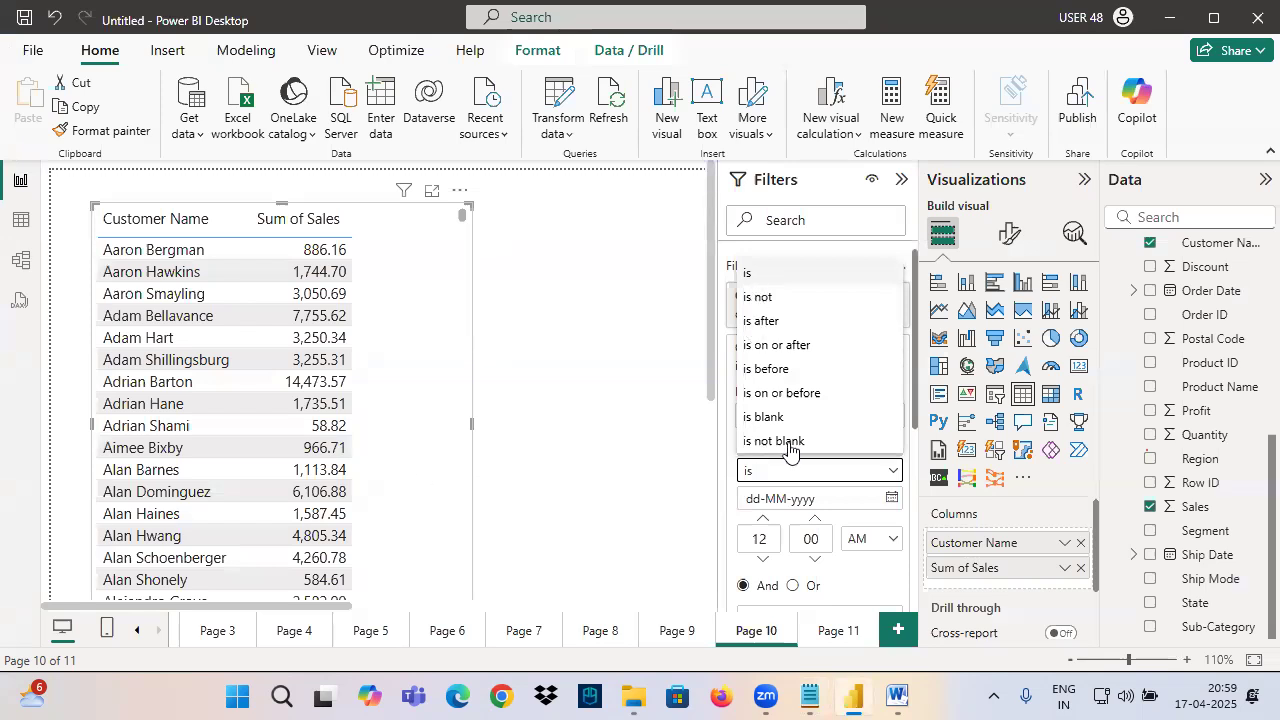
left_click(810, 697)
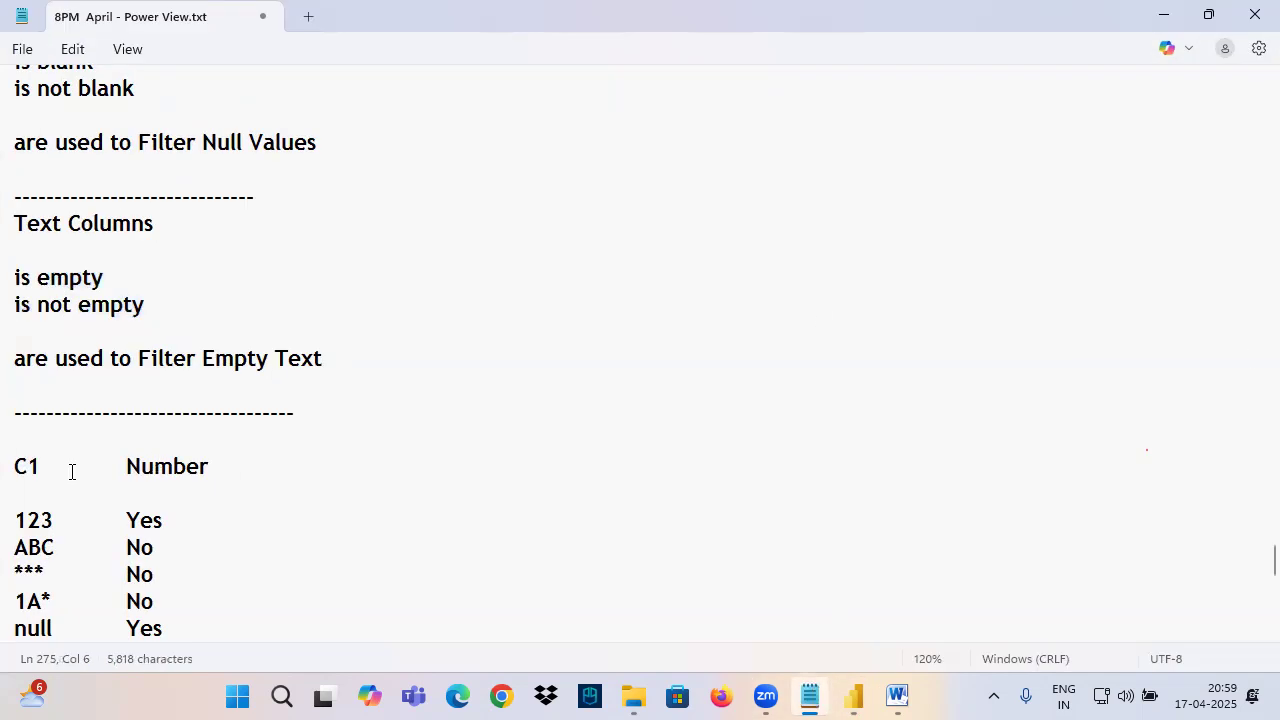
left_click_drag(20, 226, 105, 226)
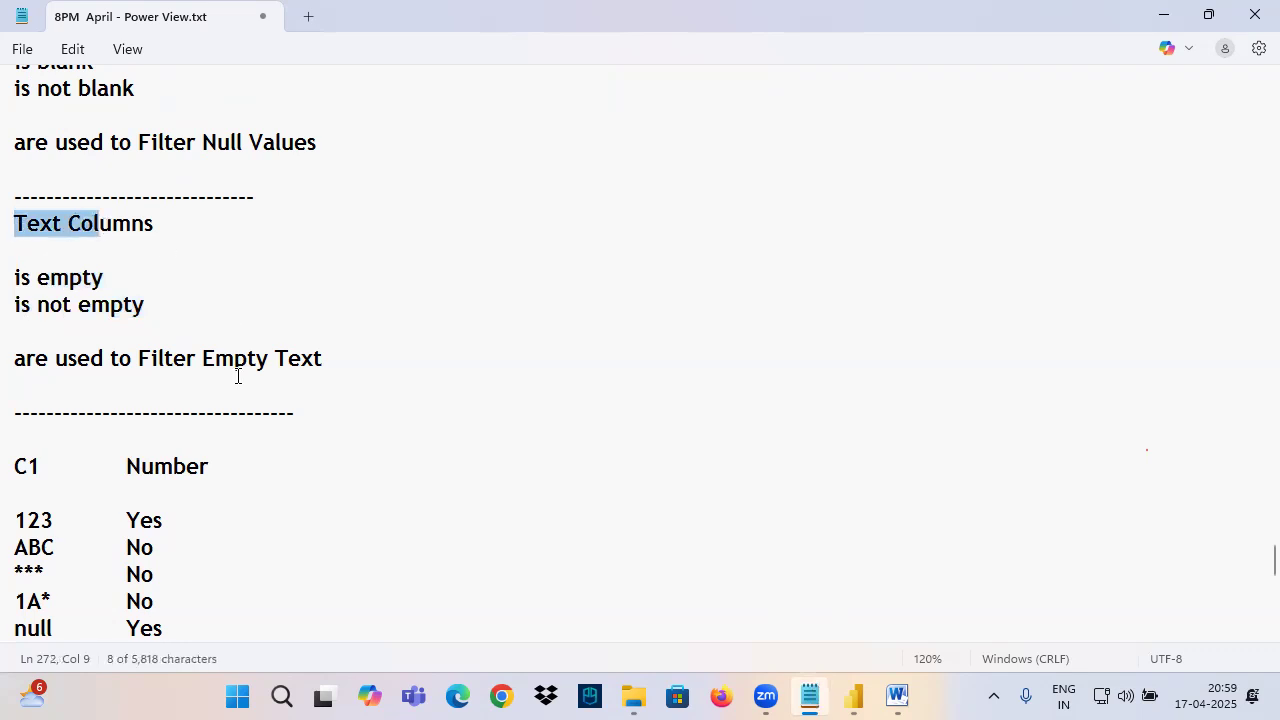
scroll(254, 391, "up", 2)
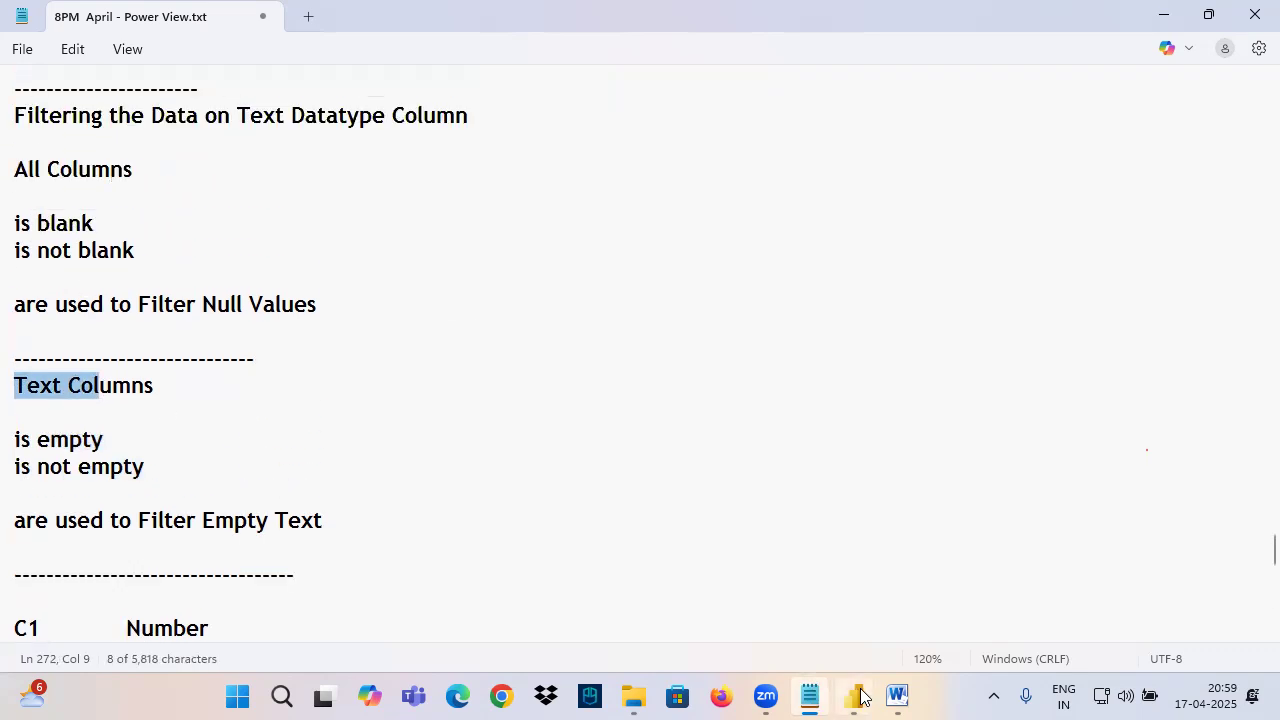
In Power BI Desktop, add a new report page, insert a table visual on it and enlarge the visual.
left_click(853, 697)
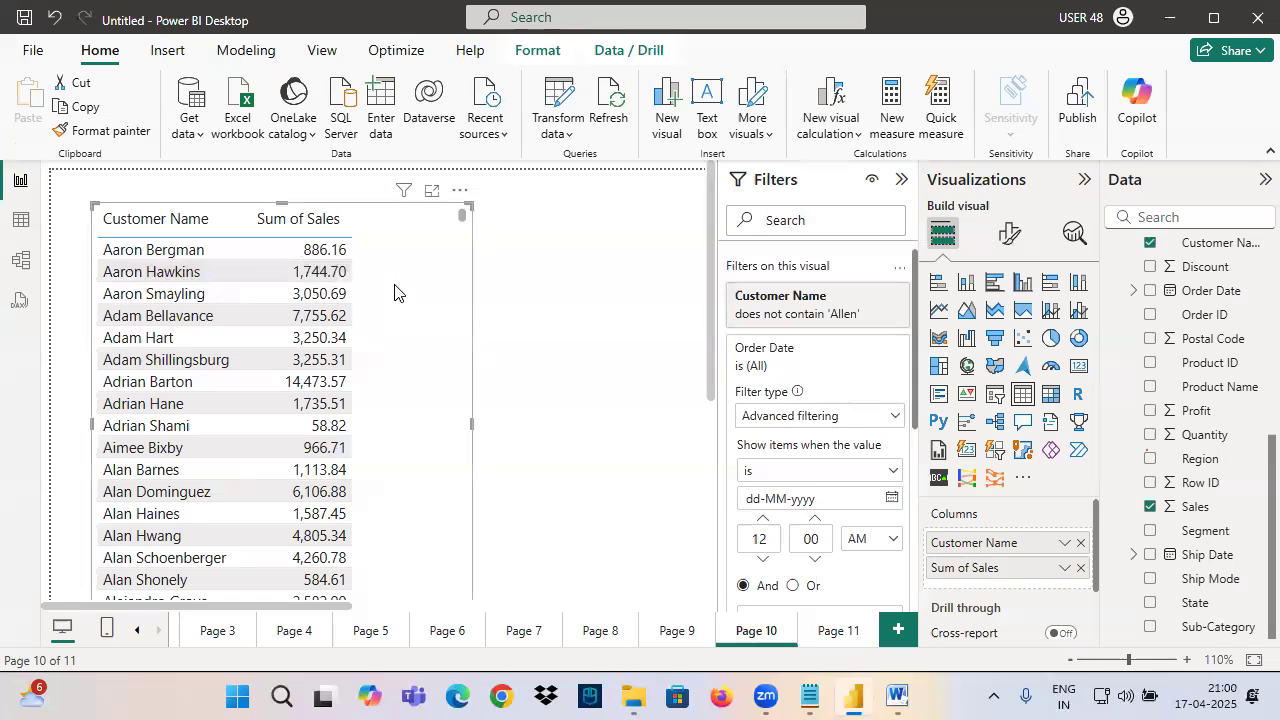
left_click(897, 628)
left_click(1022, 394)
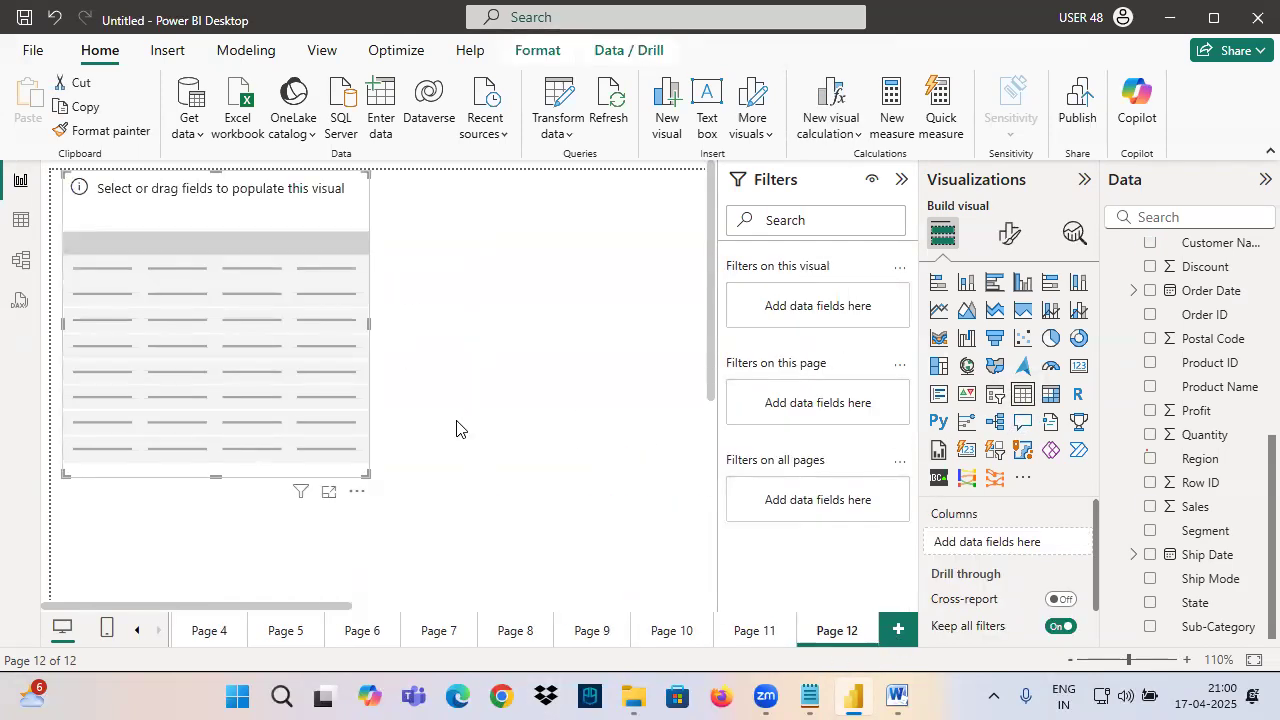
left_click_drag(139, 299, 78, 170)
Add the Customer Name and Sales fields from the Orders table to the new table visual.
scroll(1190, 415, "up", 3)
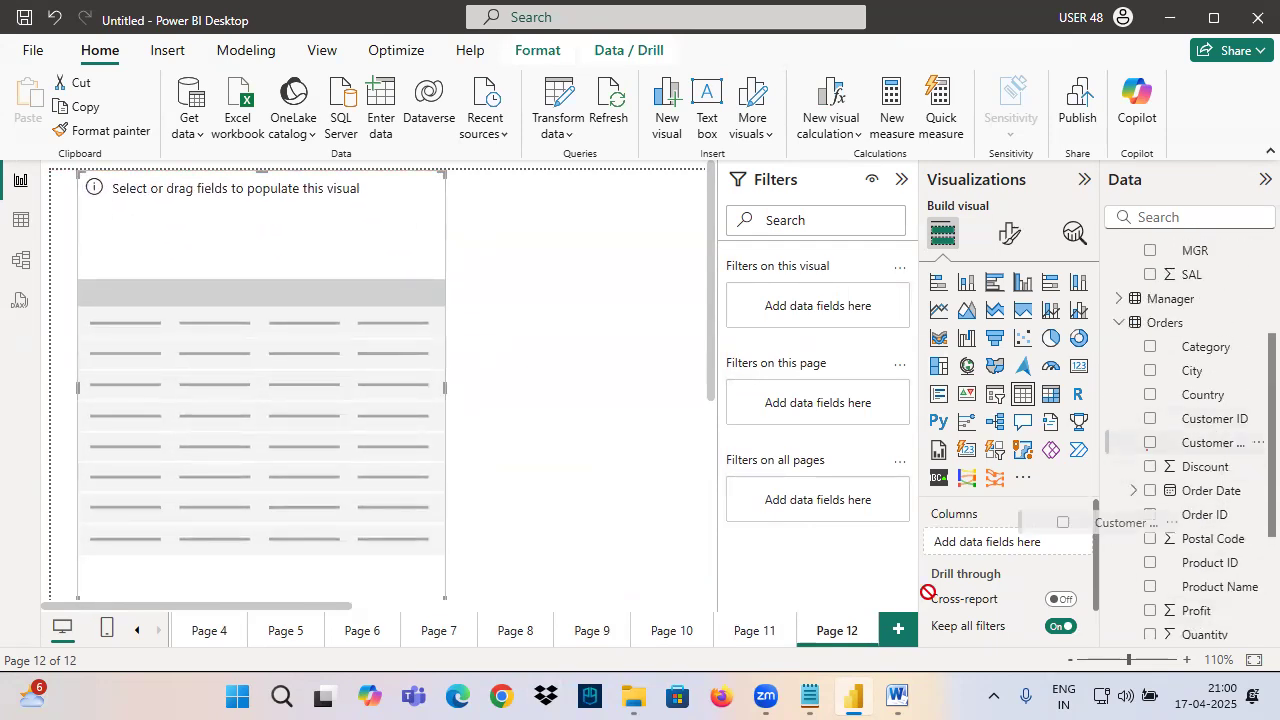
left_click_drag(339, 374, 340, 376)
scroll(1211, 580, "down", 3)
left_click_drag(1195, 506, 437, 523)
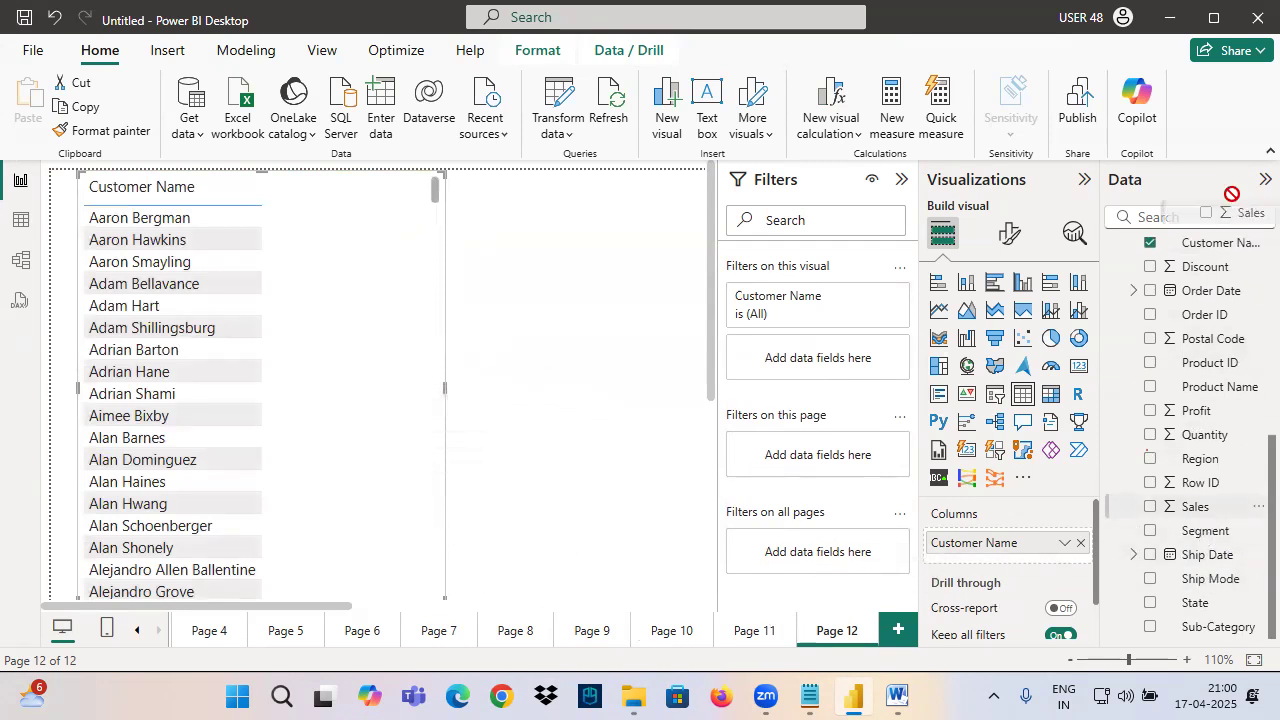
Sketch a red TOP 5 annotation over the table visual with a down arrow through the Customer Name column, and clear it.
key("ctrl+2")
left_click_drag(314, 226, 318, 327)
mouse_move(253, 259)
left_mouse_down()
mouse_move(343, 272)
mouse_move(381, 246)
left_mouse_up()
mouse_move(403, 212)
left_mouse_down()
mouse_move(407, 289)
mouse_move(404, 243)
left_mouse_up()
mouse_move(448, 184)
left_mouse_down()
mouse_move(465, 227)
mouse_move(449, 239)
left_mouse_up()
left_click_drag(448, 185, 498, 161)
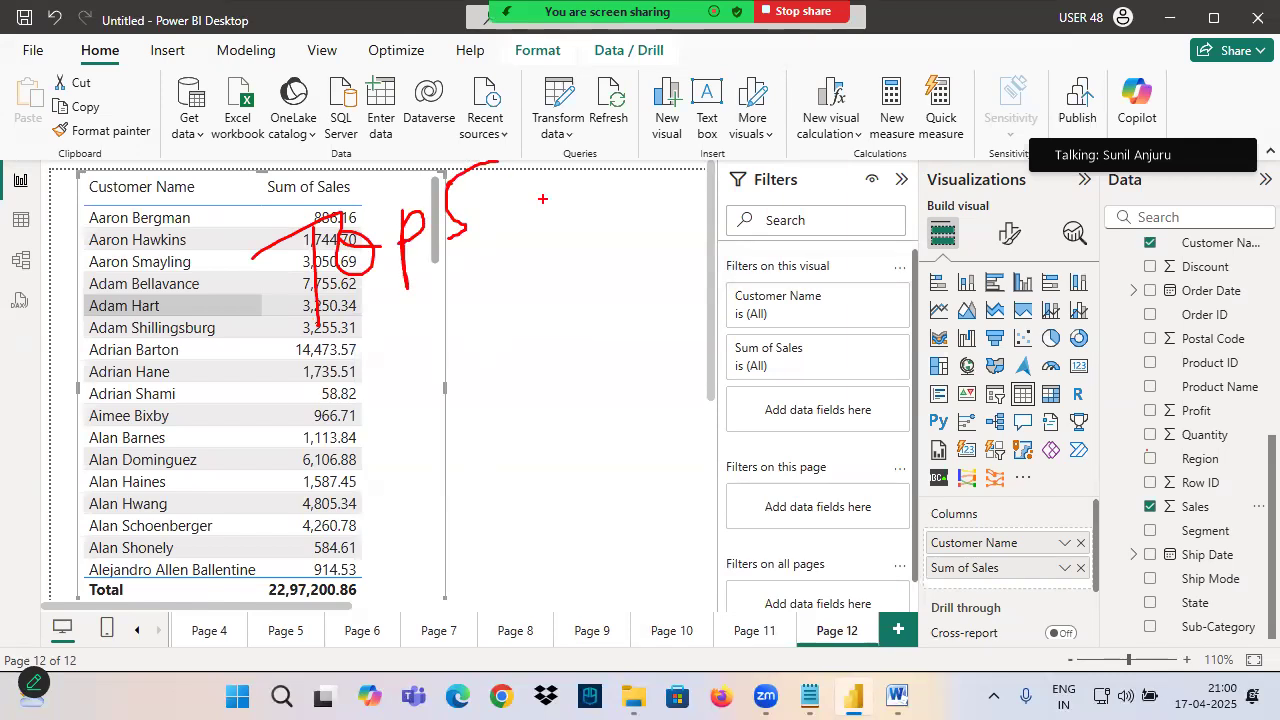
left_click_drag(118, 124, 132, 318)
left_click_drag(98, 234, 132, 316)
left_click_drag(170, 218, 130, 320)
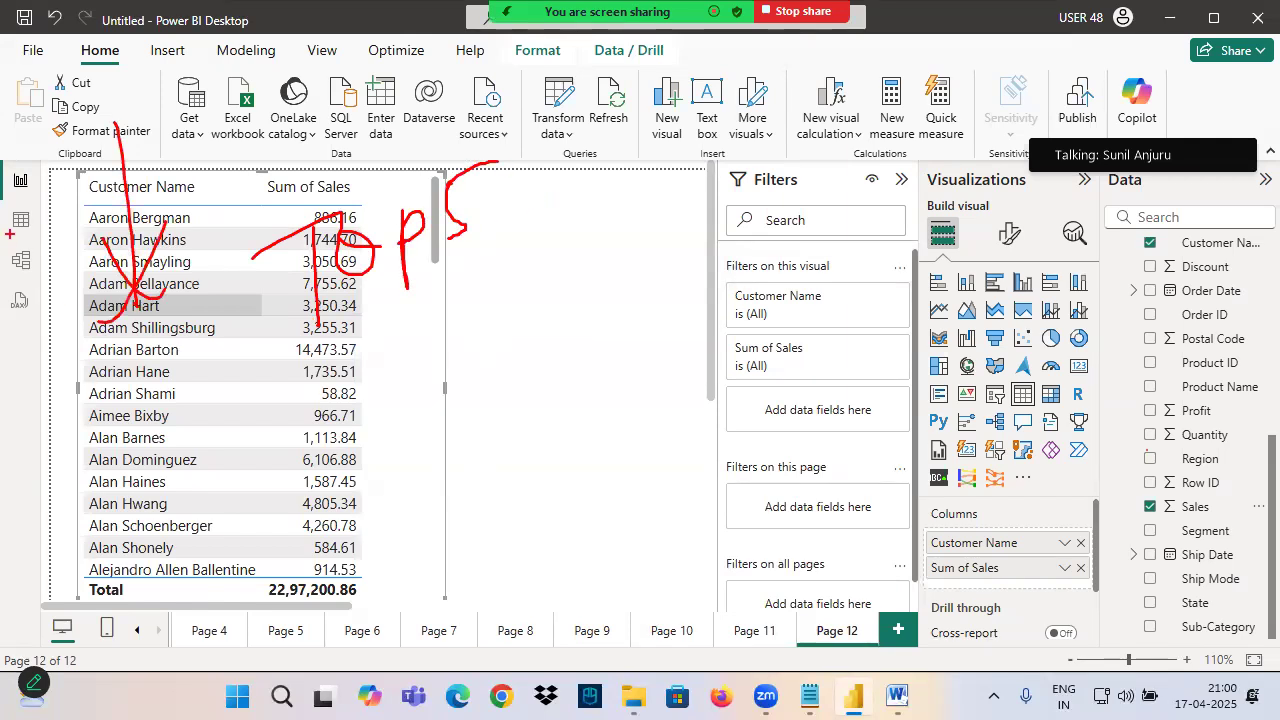
key("Escape")
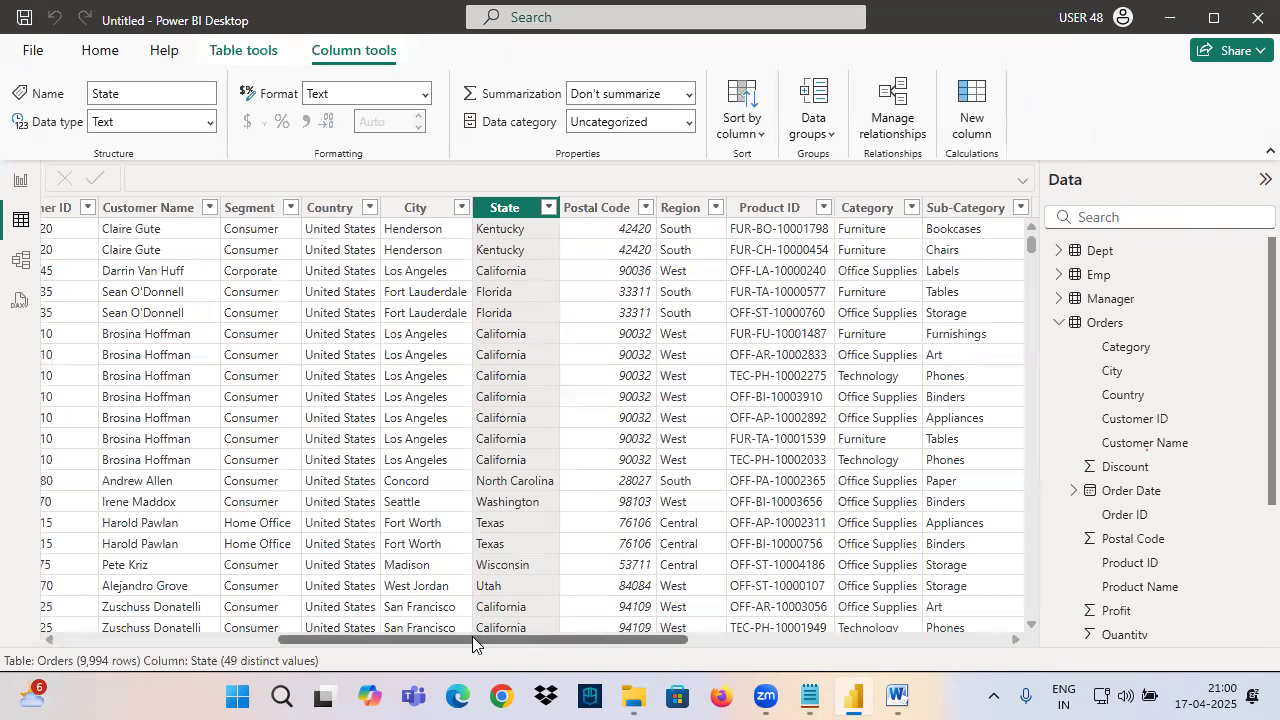
In the Orders table data, select the Customer Name column and mark its distinct value count with a circle and arrow.
left_click_drag(478, 643, 312, 648)
left_click(557, 207)
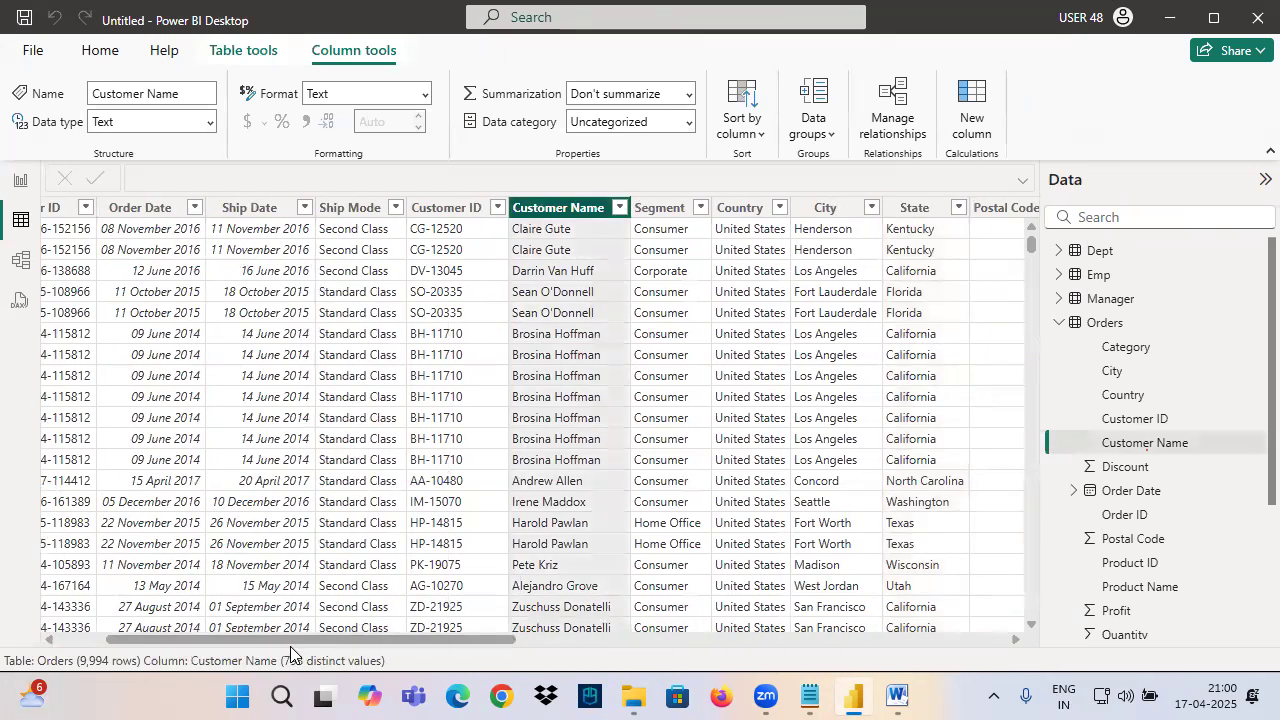
mouse_move(294, 650)
left_mouse_down()
mouse_move(280, 674)
mouse_move(300, 646)
left_mouse_up()
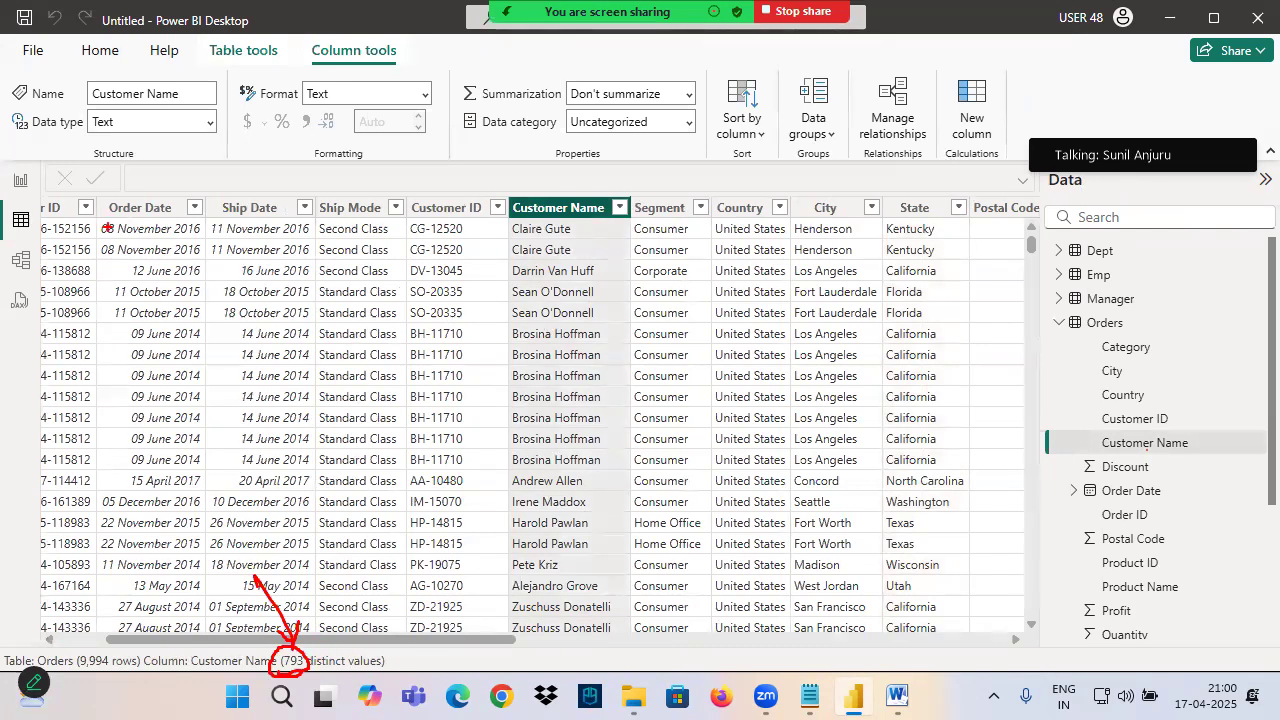
key("Escape")
Return to the report and sketch a red cross over the customer rows with a TOP note and connecting line beside them, clearing it.
left_click(20, 180)
key("ctrl+2")
left_click_drag(98, 232, 172, 229)
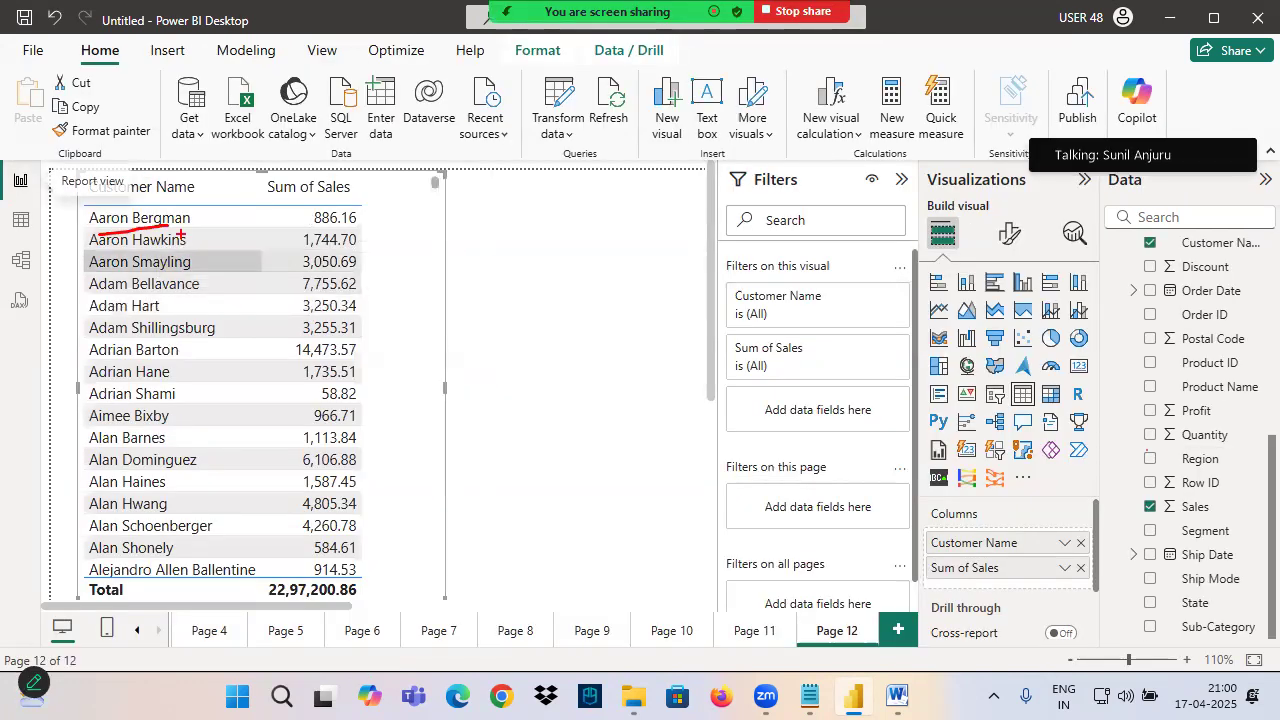
left_click_drag(392, 198, 140, 418)
left_click_drag(96, 228, 399, 377)
left_click_drag(445, 246, 451, 292)
left_click_drag(410, 262, 462, 242)
mouse_move(471, 236)
left_mouse_down()
mouse_move(490, 261)
mouse_move(498, 210)
left_mouse_up()
mouse_move(499, 208)
left_mouse_down()
mouse_move(524, 243)
mouse_move(538, 178)
left_mouse_up()
left_click_drag(375, 380, 638, 281)
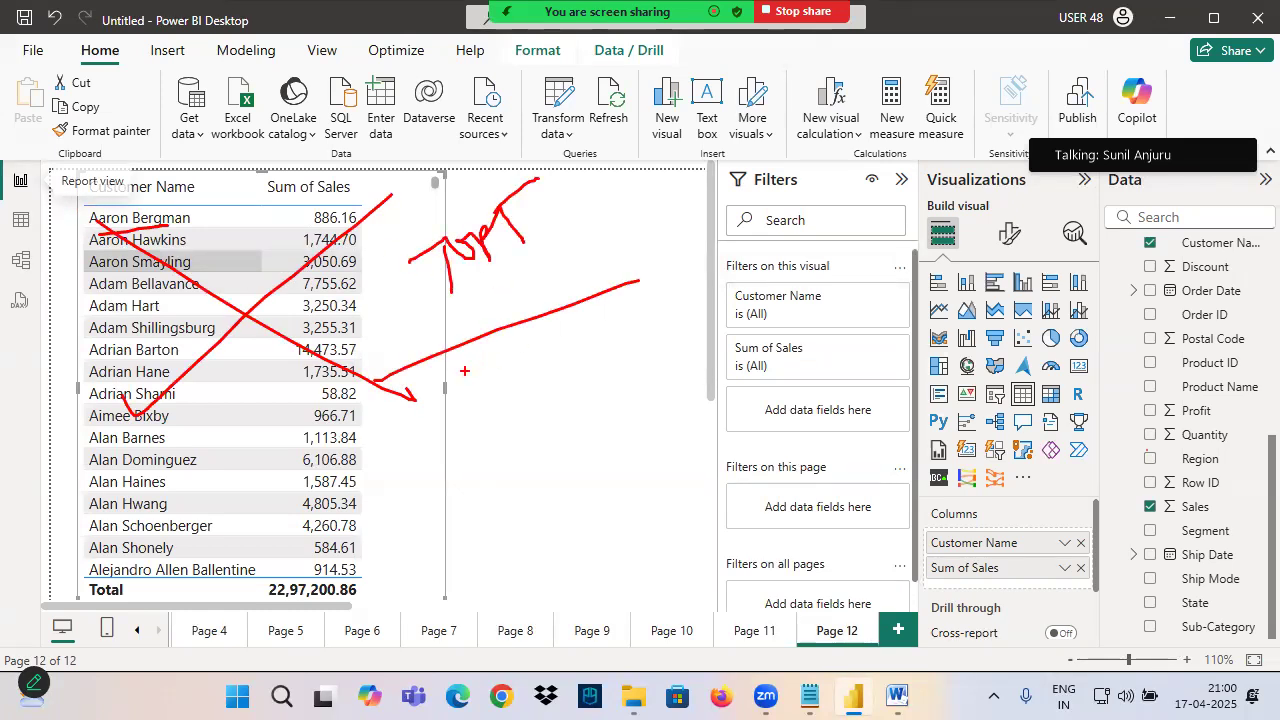
key("Escape")
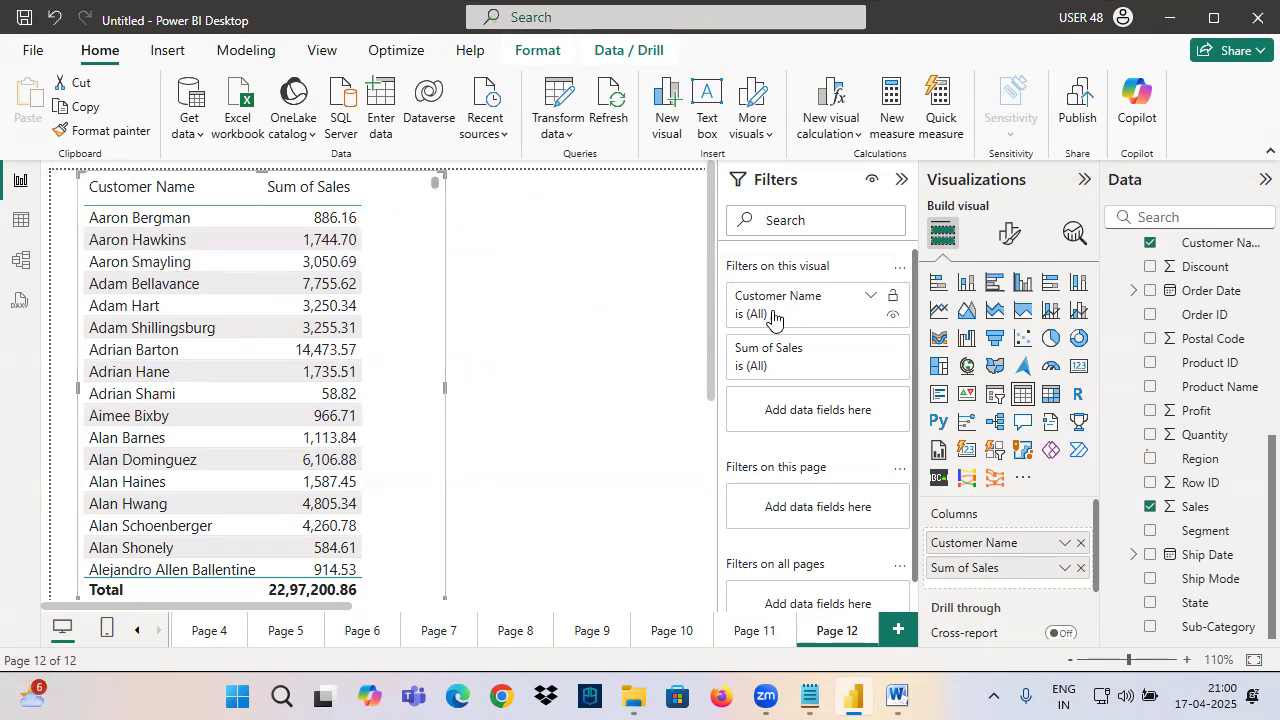
Open the Customer Name filter of the table visual, review its filter types and set the type to Top N.
left_click(775, 315)
left_click(772, 366)
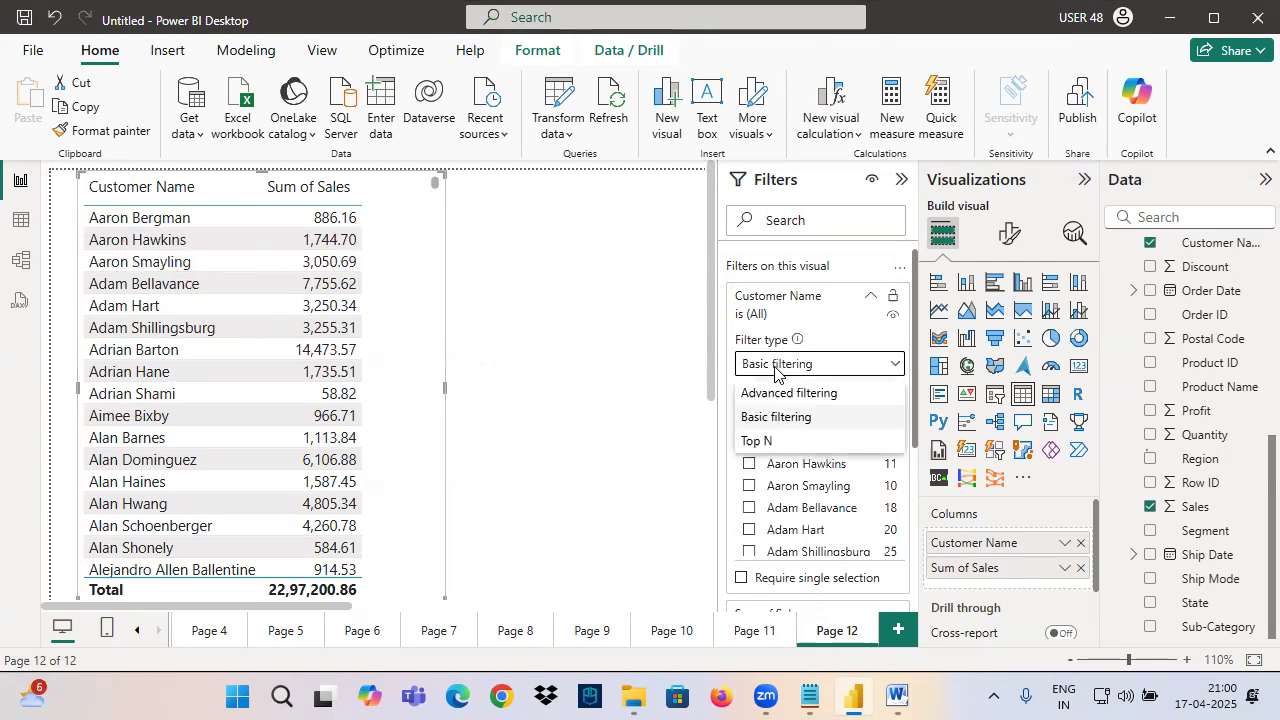
left_click(777, 371)
left_click(777, 372)
left_click(775, 395)
left_click(780, 366)
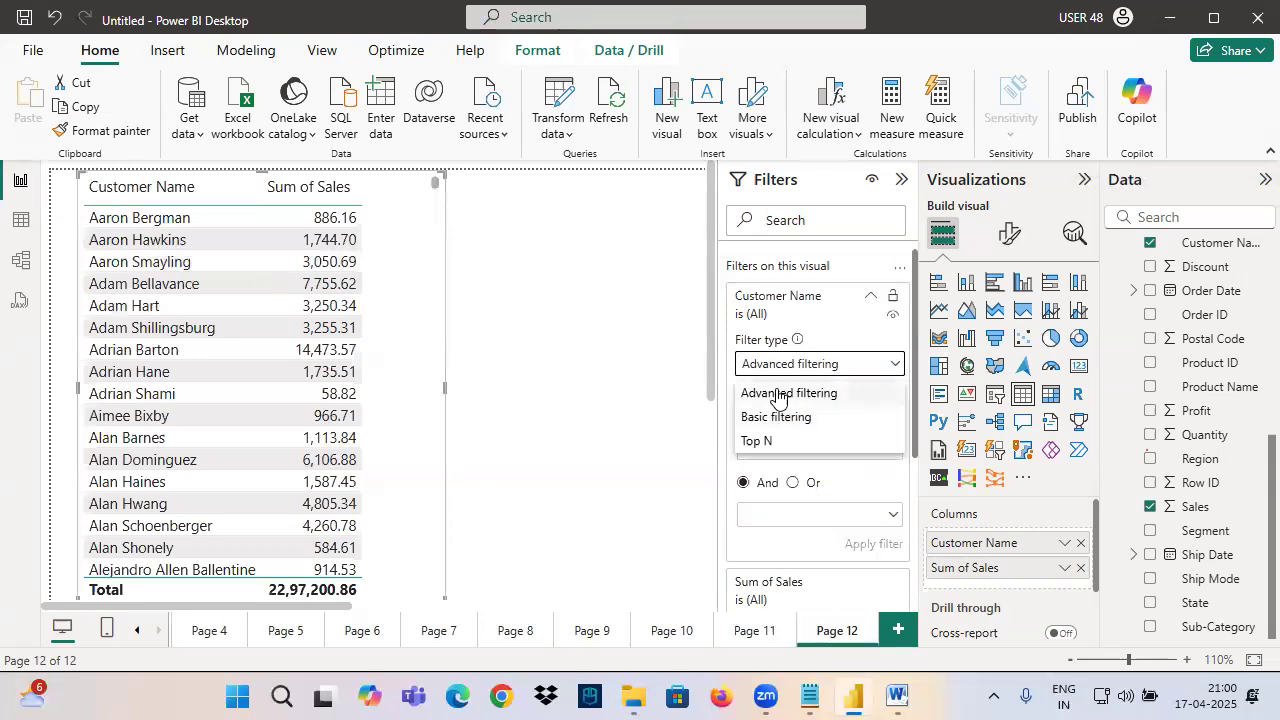
left_click(762, 443)
Limit the Customer Name filter to the top 5 items by Sum of Sales and apply it.
left_click(833, 415)
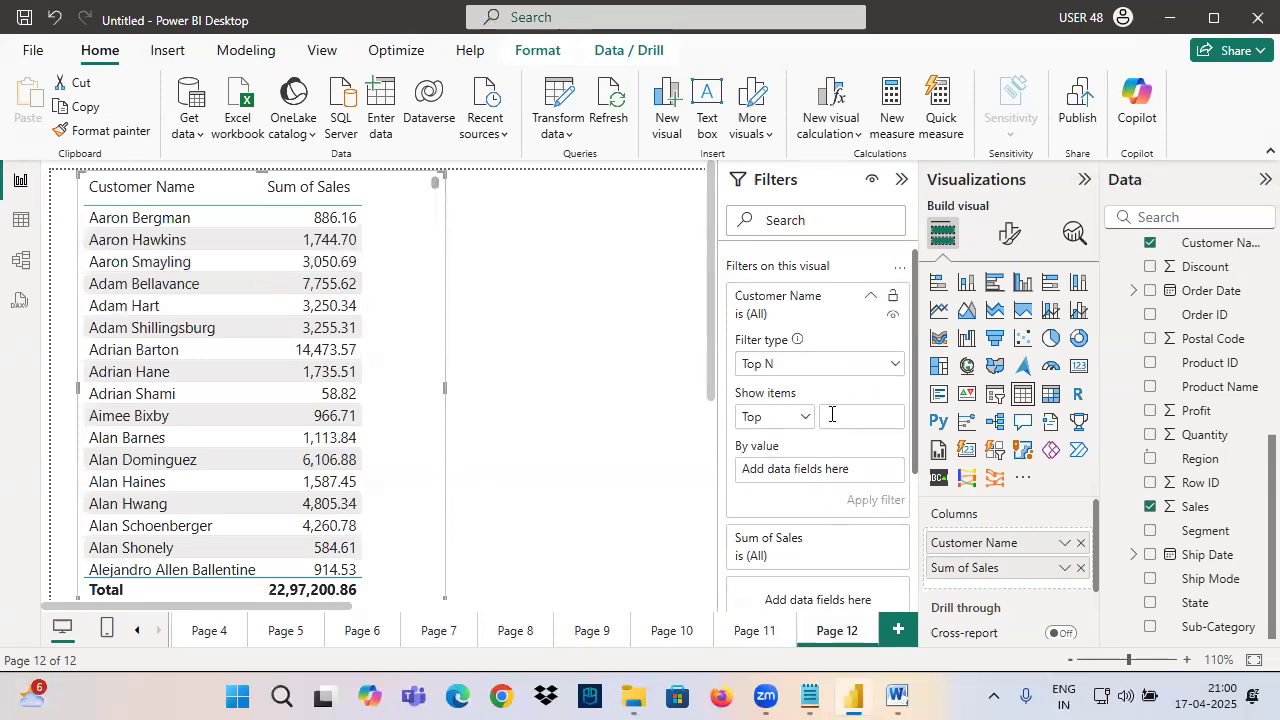
left_click_drag(734, 430, 882, 418)
left_click_drag(737, 310, 822, 305)
mouse_move(740, 290)
left_mouse_down()
mouse_move(752, 455)
mouse_move(652, 489)
left_mouse_up()
left_click_drag(1195, 506, 800, 470)
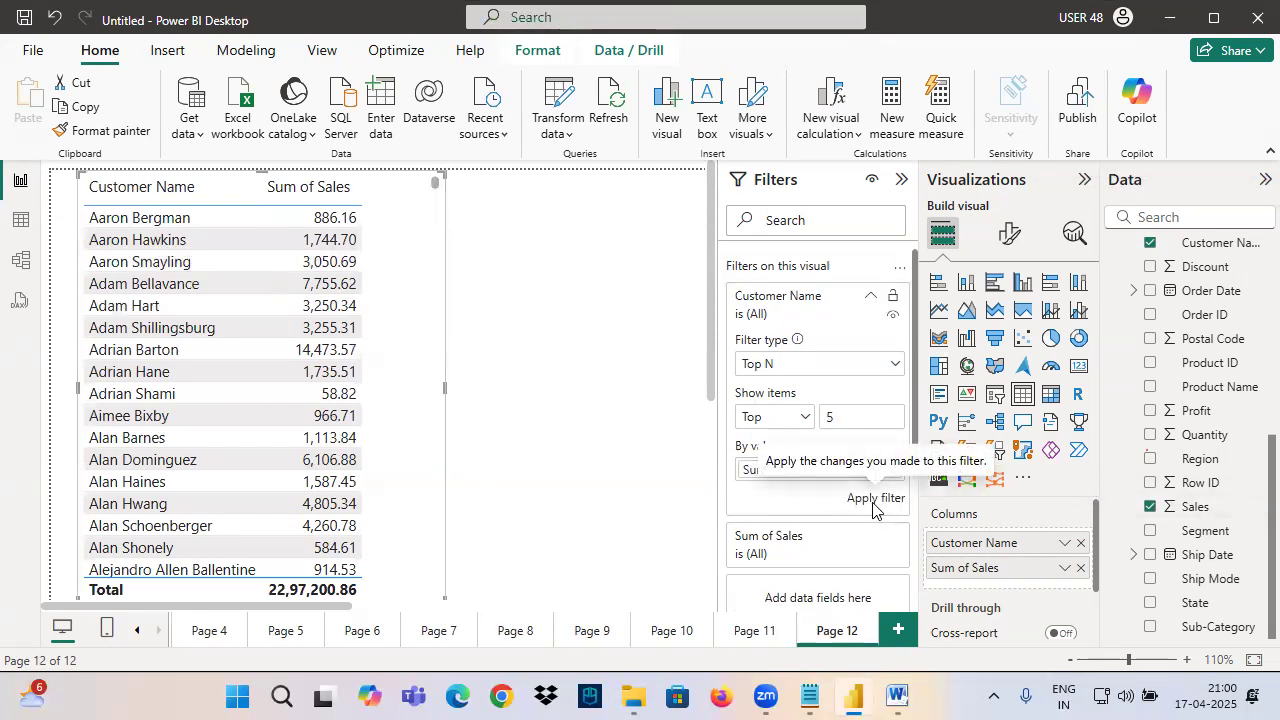
left_click(874, 499)
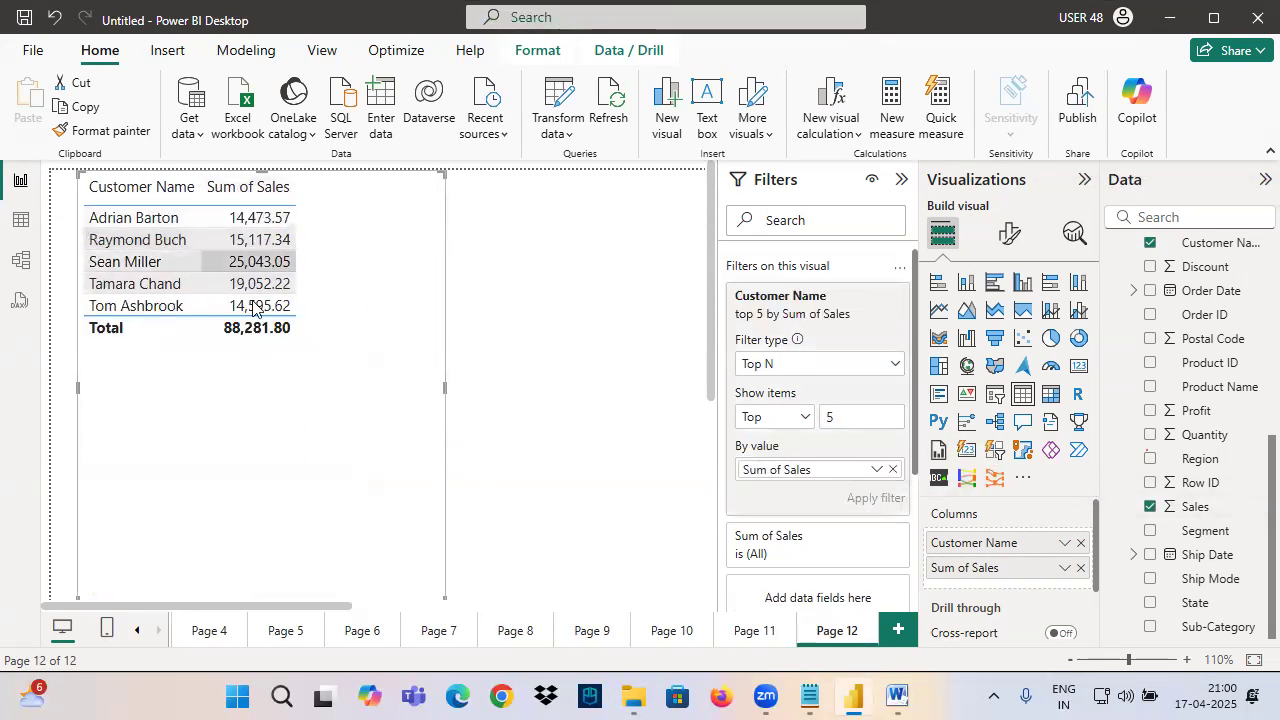
Sort the table visual by Sum of Sales in descending order.
left_click(436, 205)
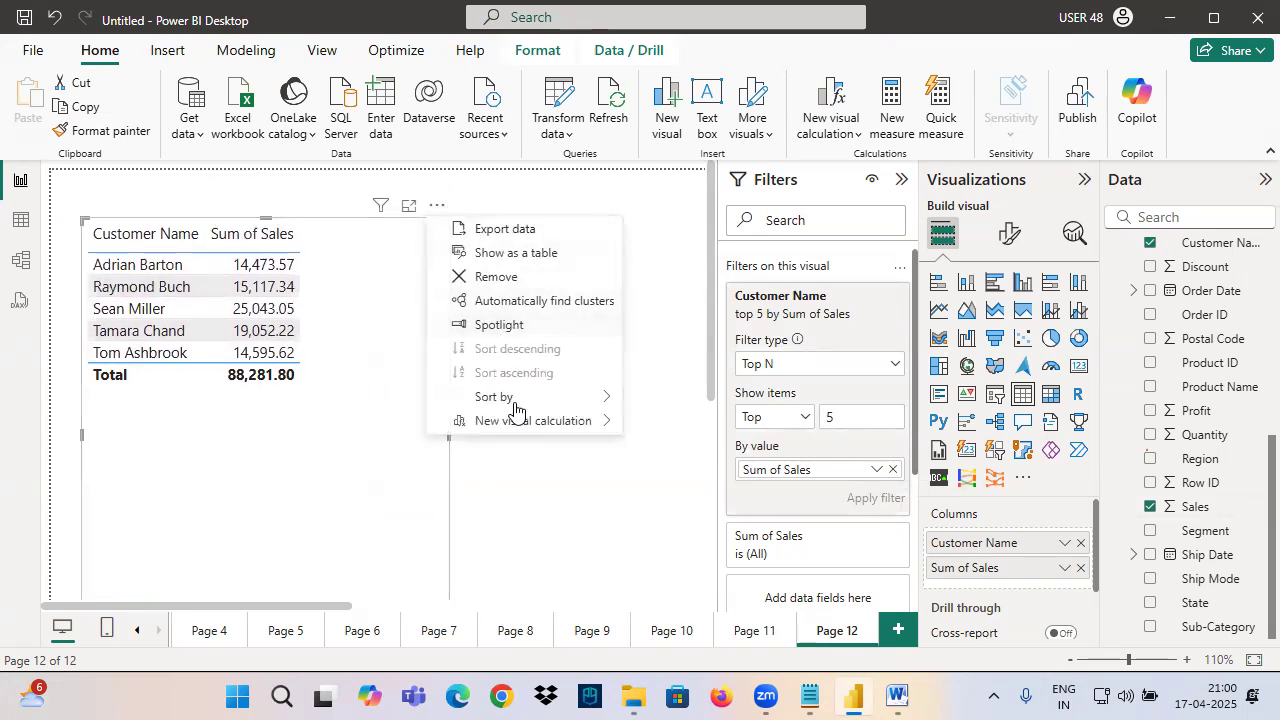
mouse_move(562, 400)
left_click(692, 421)
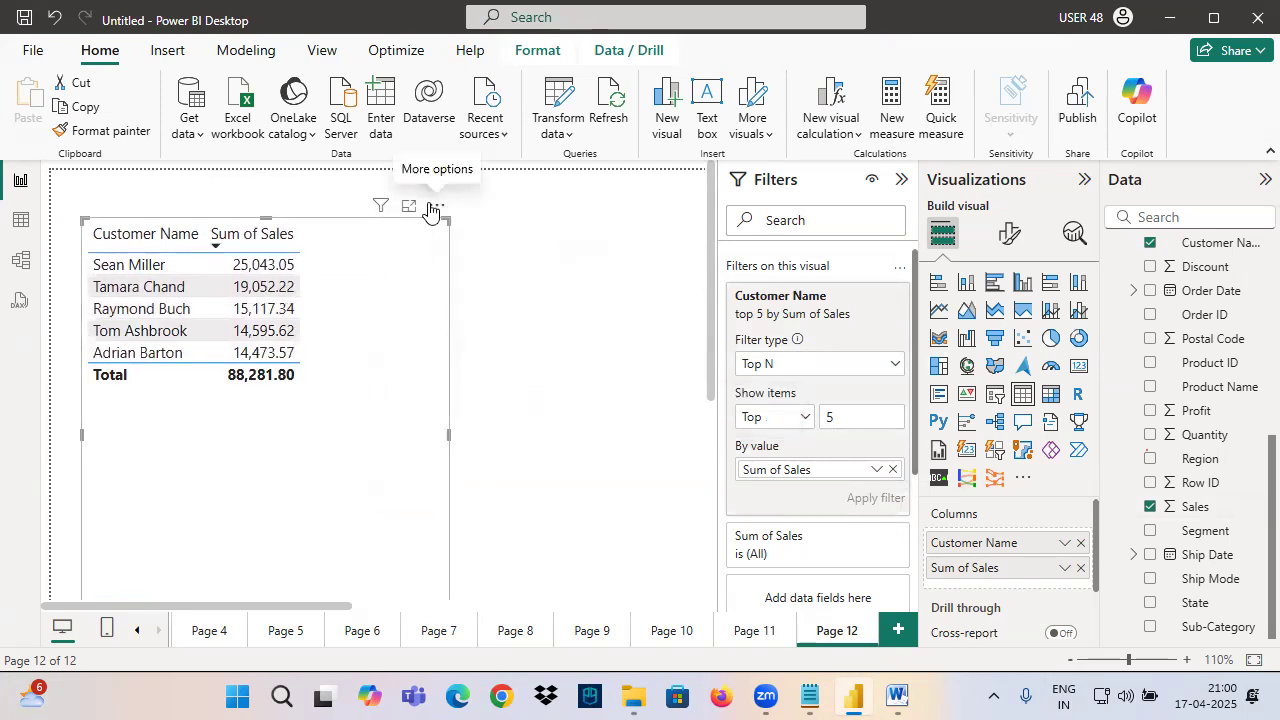
left_click(432, 205)
key("Escape")
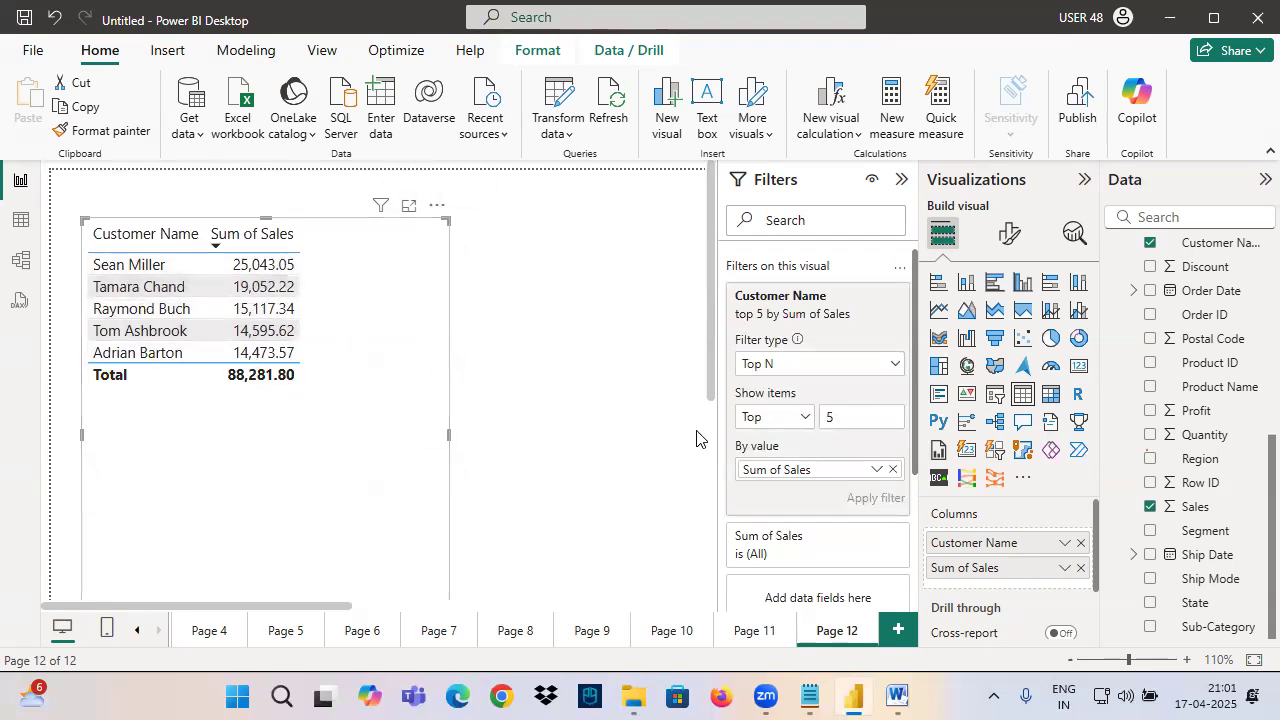
Change the Customer Name filter to show the bottom 5 items by Sum of Sales and apply it.
left_click(786, 418)
left_click(769, 478)
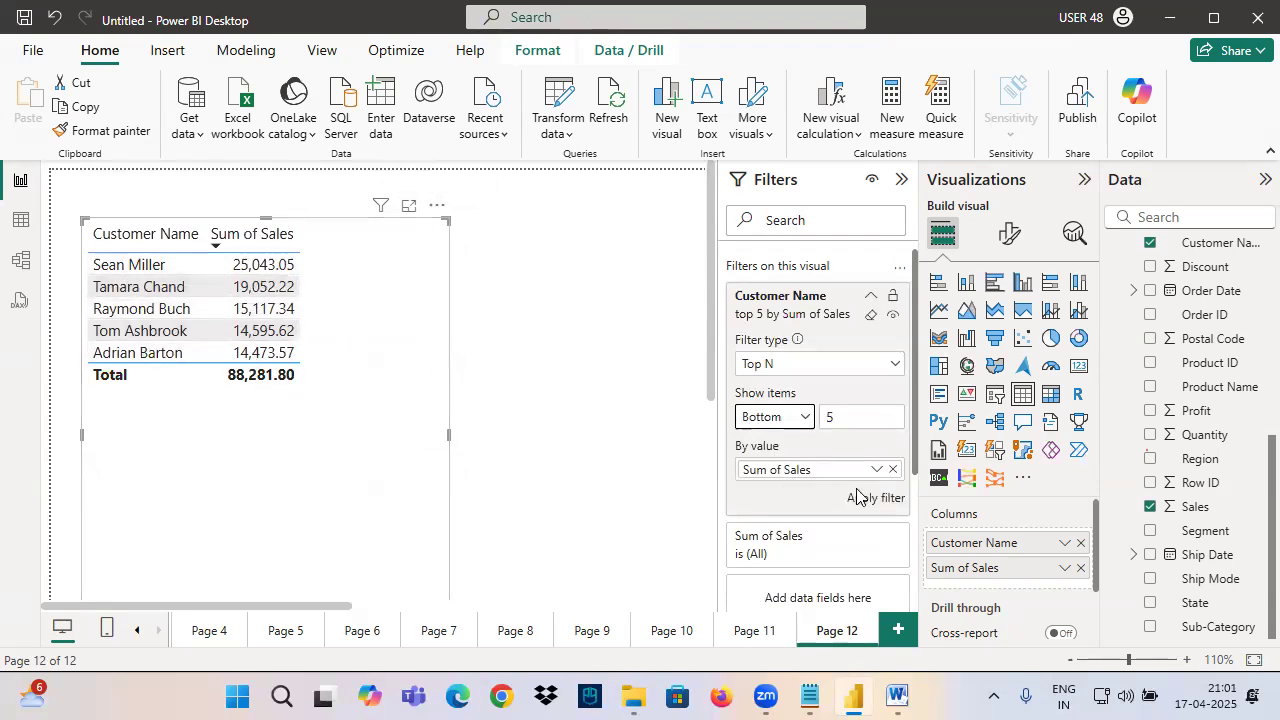
left_click(866, 497)
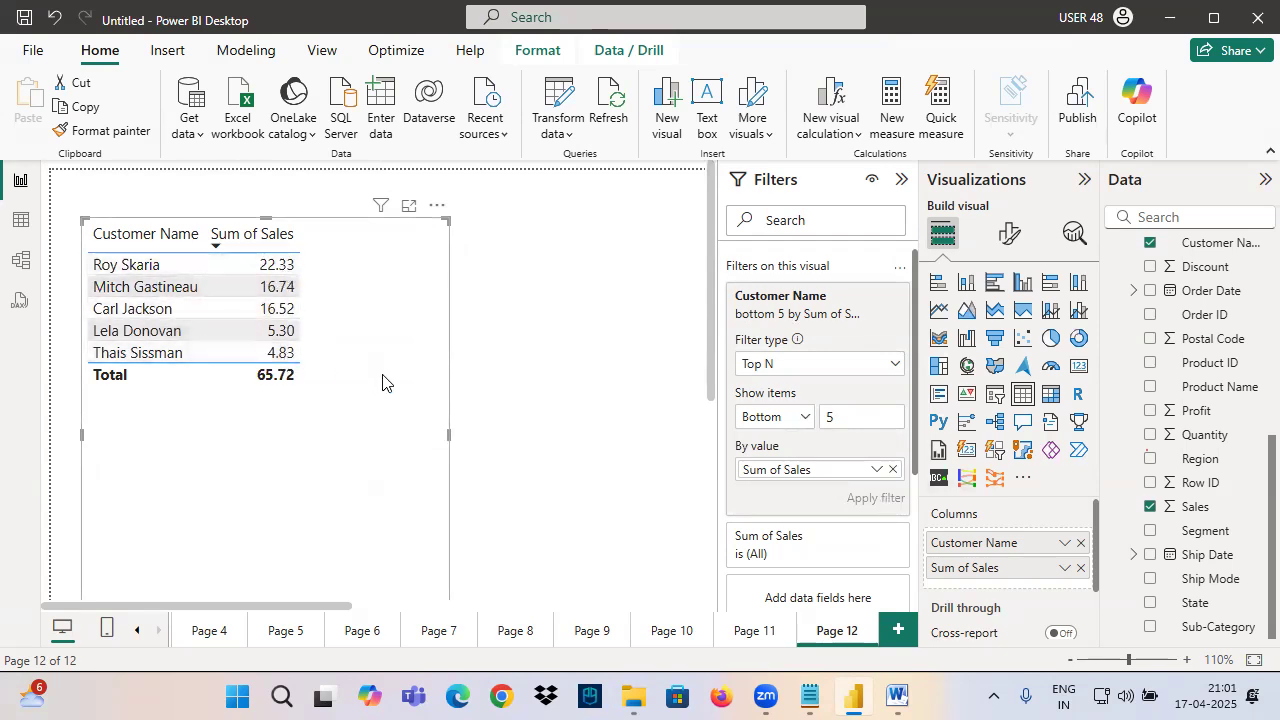
Switch to the Power View notes in Notepad and find the list of Number, Text and Date Datatype filtering topics.
left_click(818, 696)
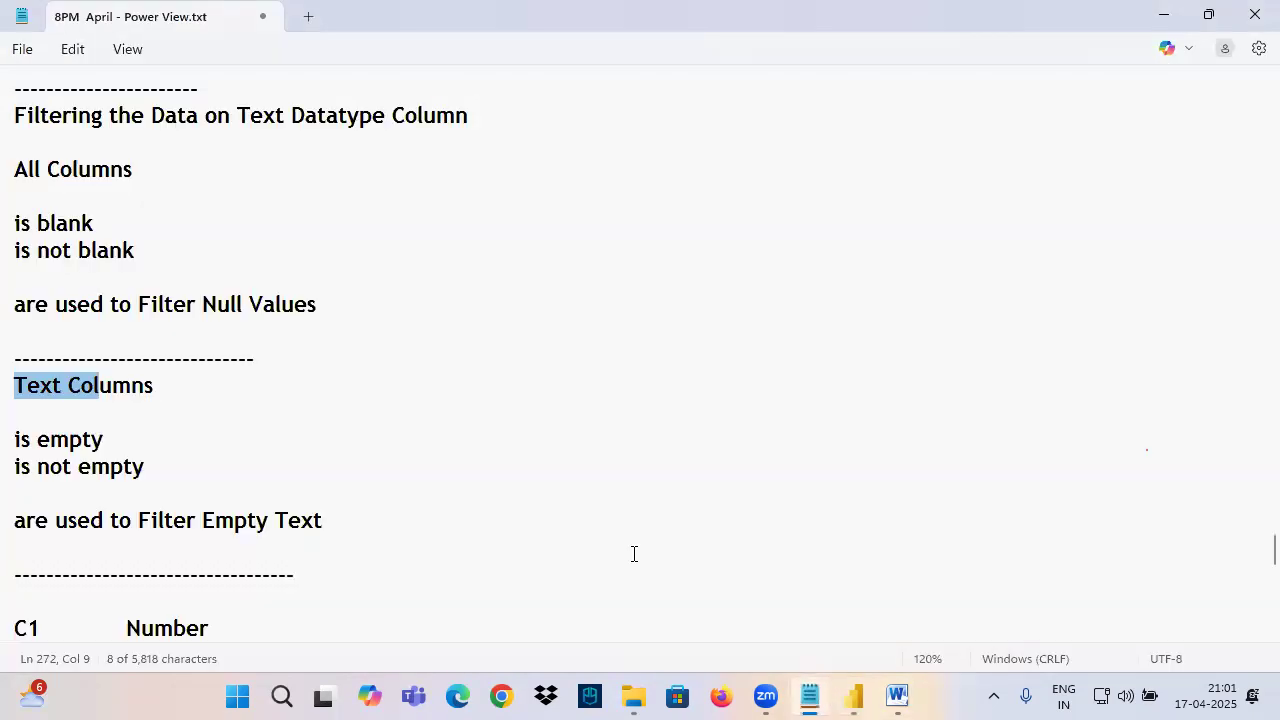
left_click(104, 430)
scroll(130, 410, "up", 10)
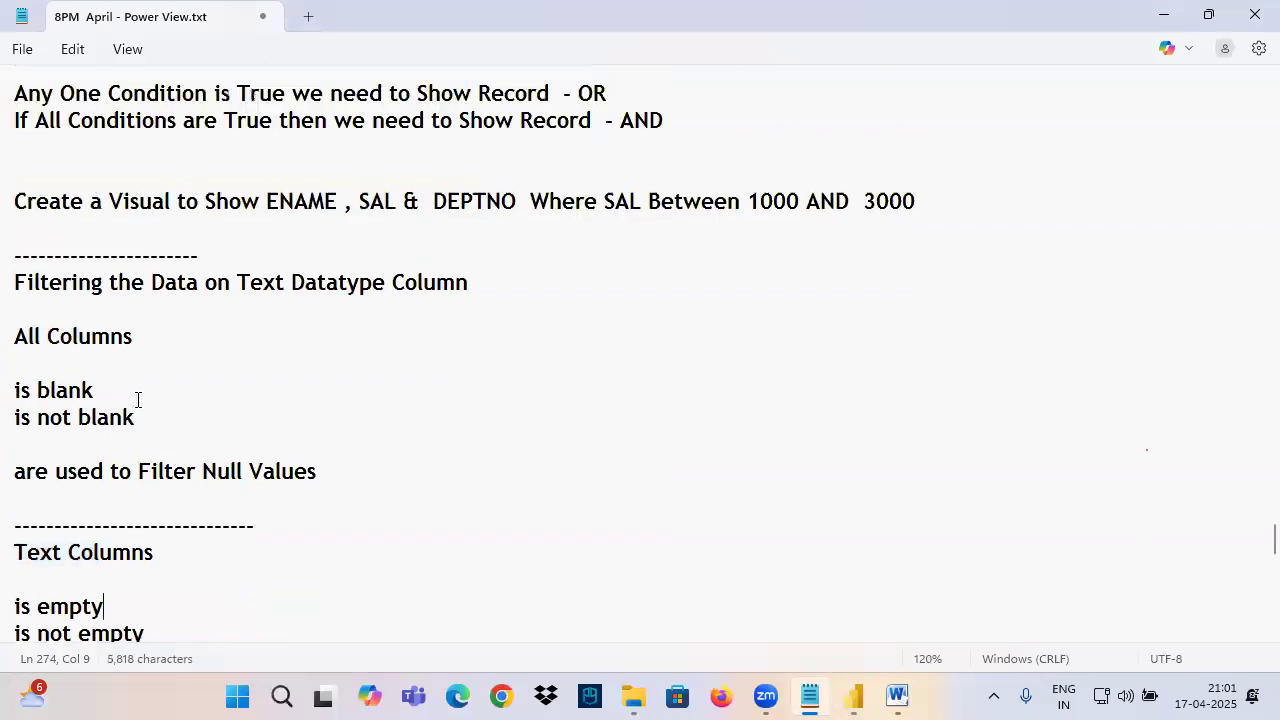
scroll(121, 408, "up", 7)
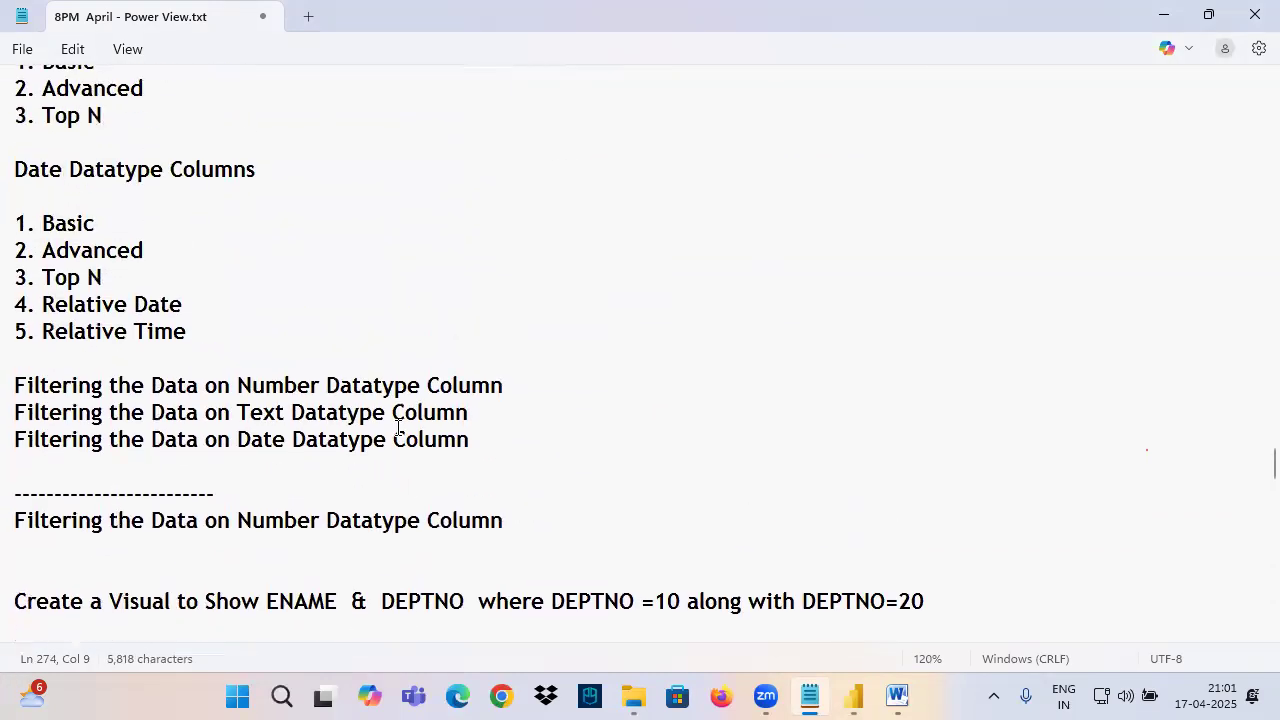
Sketch red branches from the Number and Text Datatype filtering lines to the labels B, A and TOP N.
key("ctrl+2")
mouse_move(506, 401)
left_mouse_down()
mouse_move(585, 349)
mouse_move(555, 427)
left_mouse_up()
left_click_drag(491, 406, 530, 458)
mouse_move(613, 323)
left_mouse_down()
mouse_move(628, 319)
mouse_move(612, 364)
mouse_move(614, 436)
left_mouse_up()
mouse_move(626, 399)
left_mouse_down()
mouse_move(634, 430)
mouse_move(650, 412)
left_mouse_up()
left_click_drag(582, 464, 578, 508)
left_click_drag(541, 470, 592, 462)
left_click_drag(604, 463, 626, 506)
left_click_drag(627, 458, 659, 509)
left_click_drag(661, 446, 698, 372)
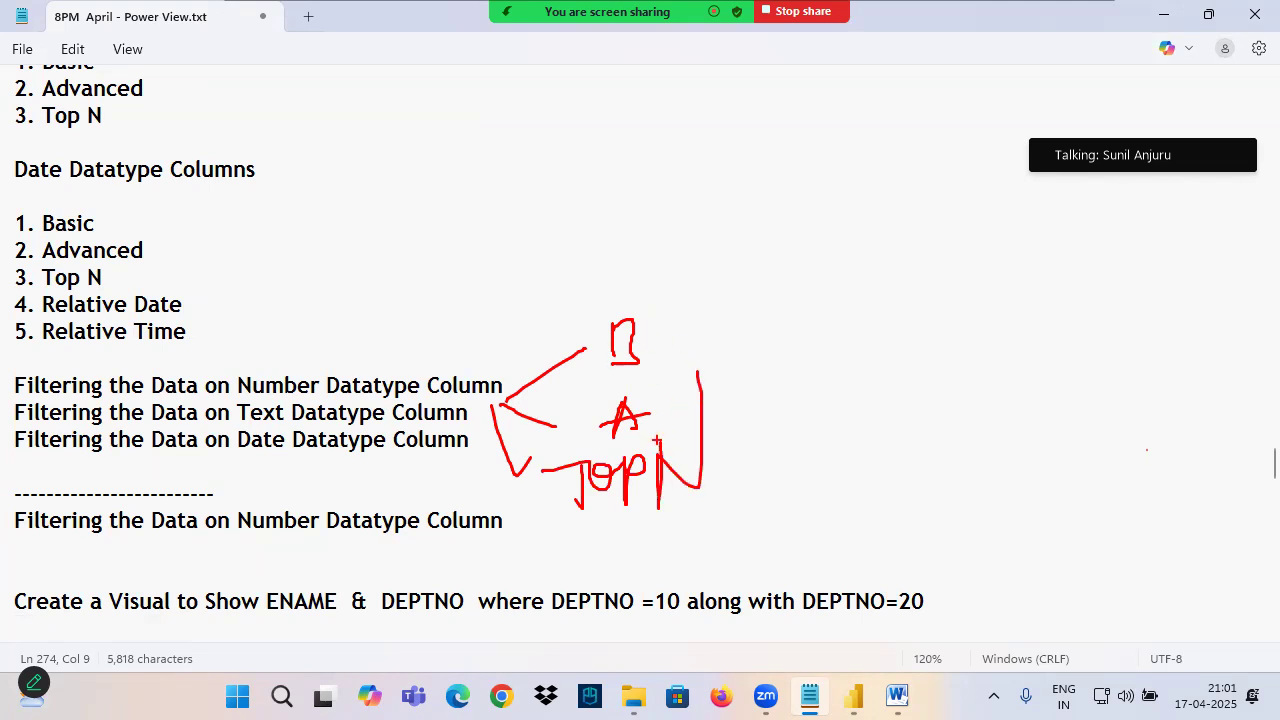
Highlight the Number, Text and Date Datatype filtering topics in turn, and the five filter types listed for Date Datatype Columns.
left_click_drag(237, 385, 420, 385)
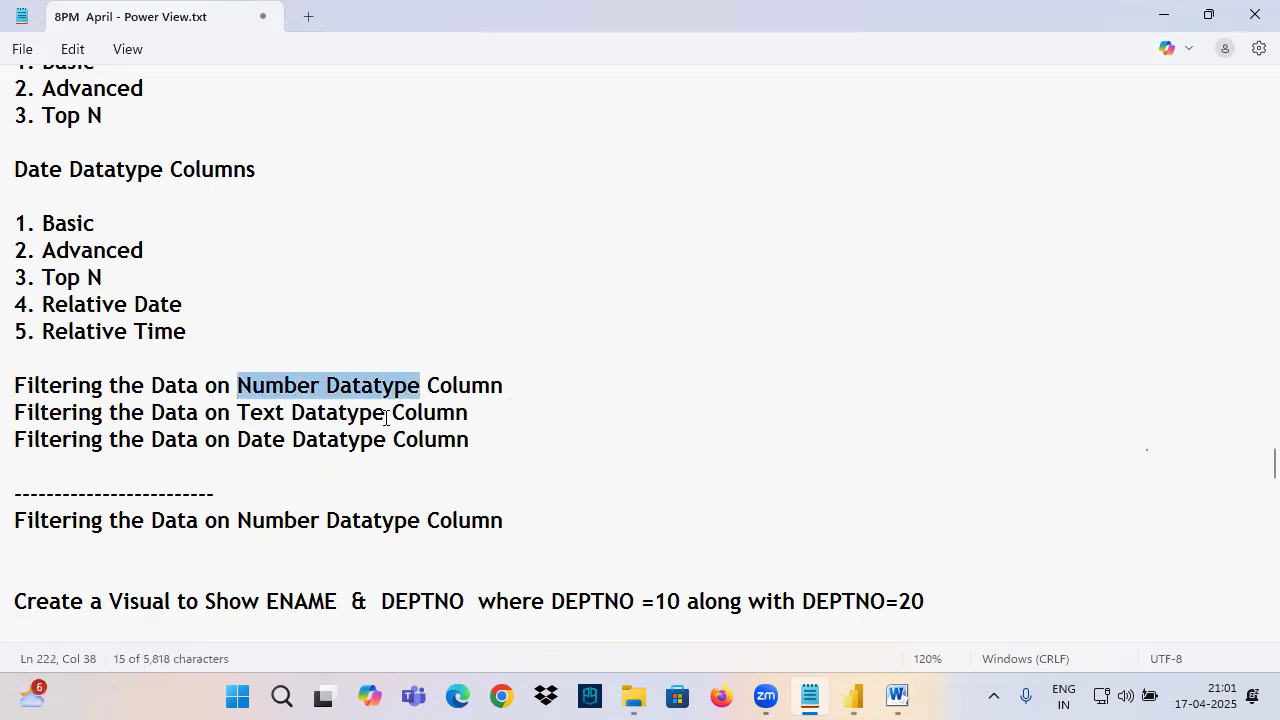
left_click_drag(250, 412, 413, 405)
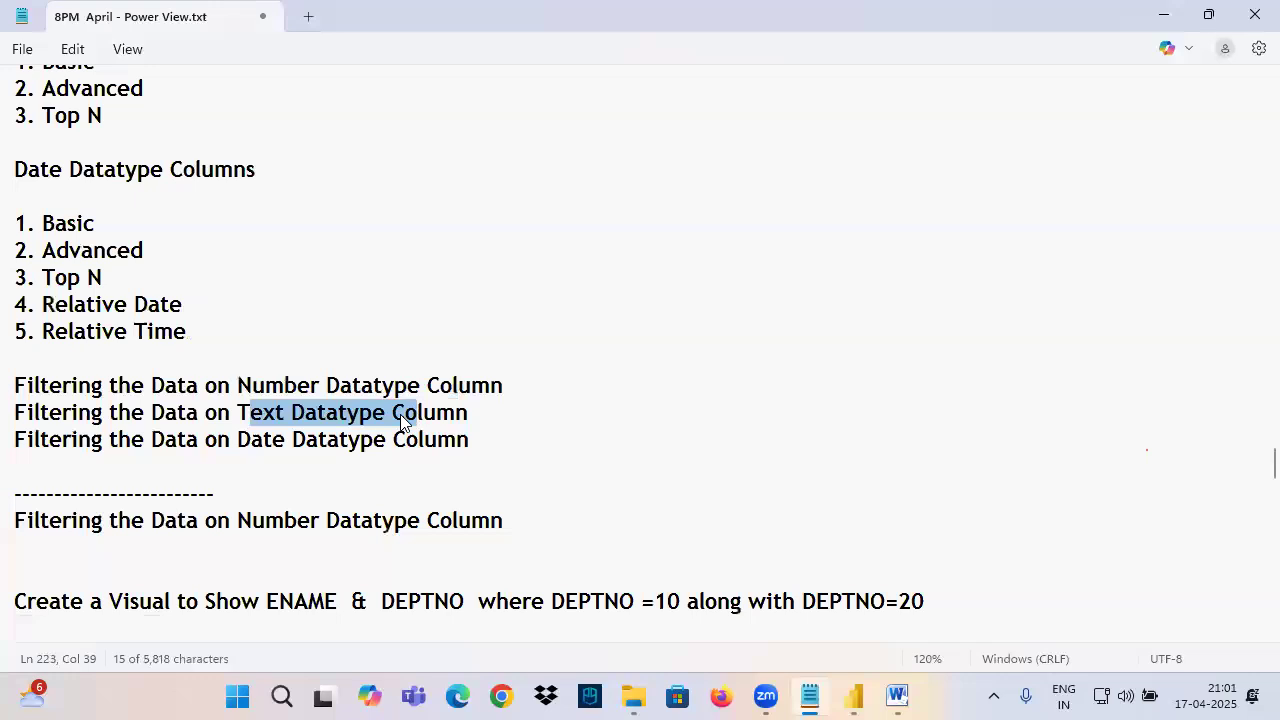
left_click_drag(50, 441, 452, 443)
left_click(484, 443)
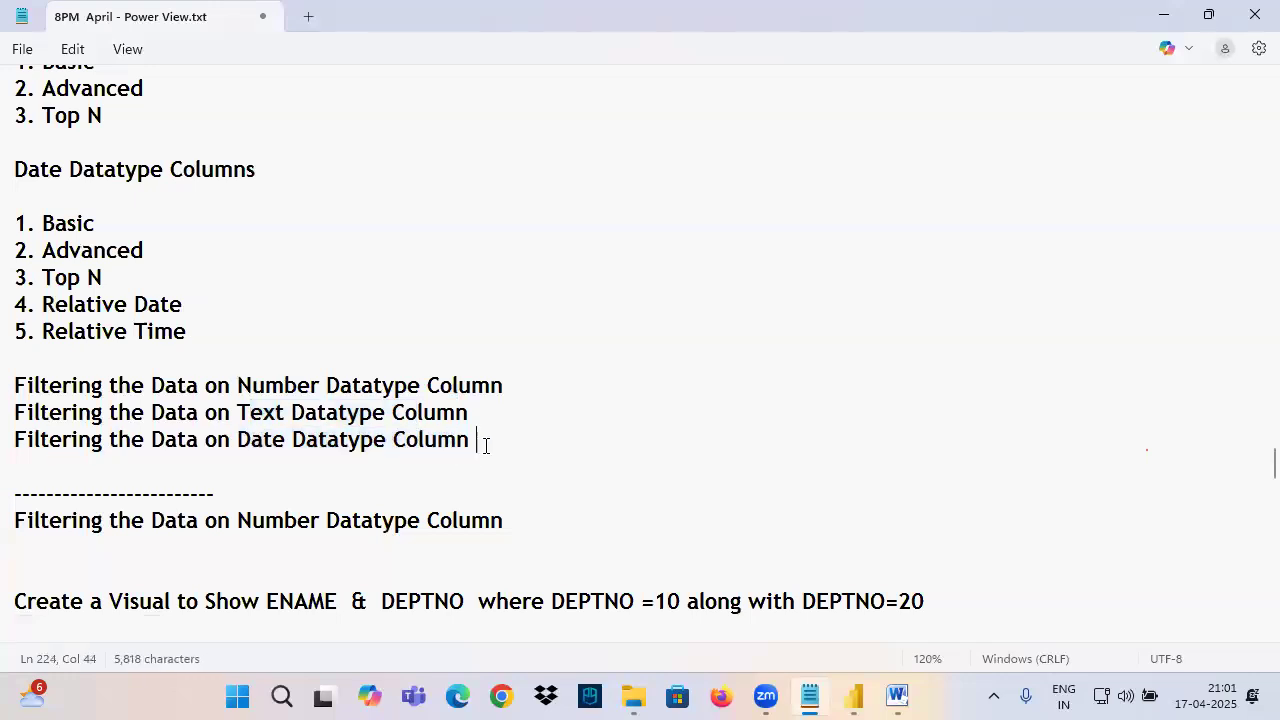
left_click_drag(205, 331, 12, 207)
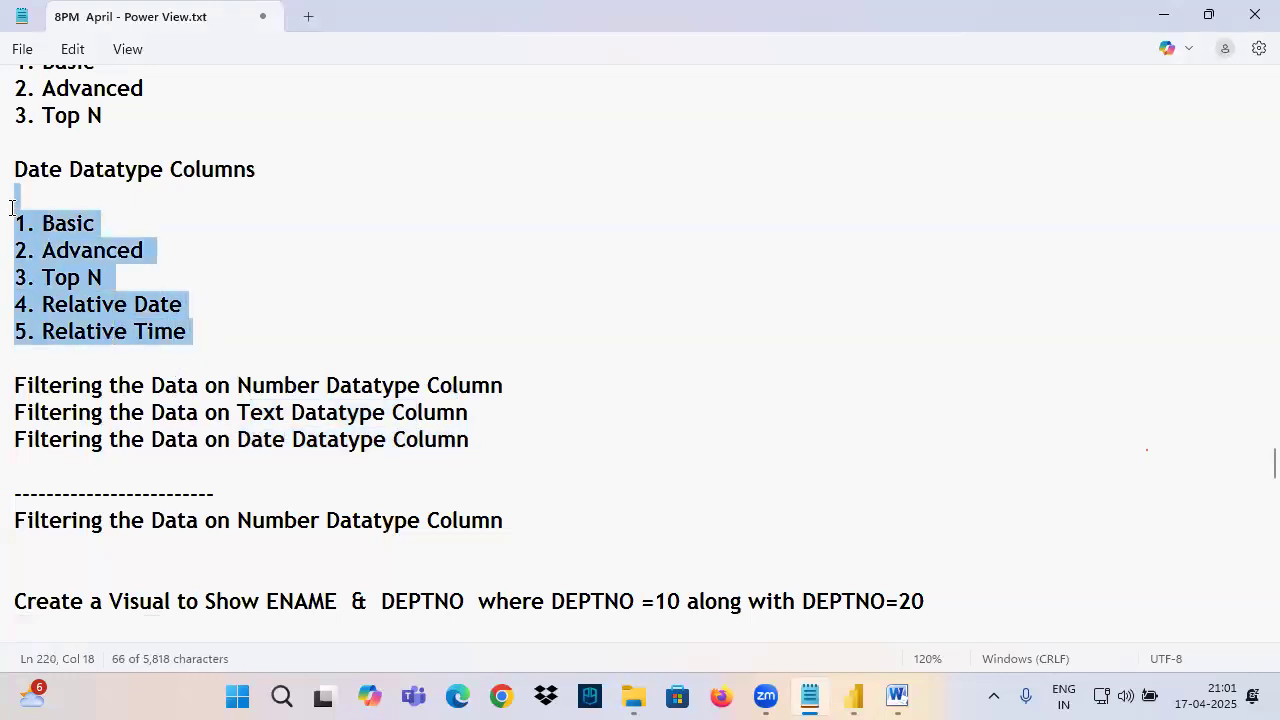